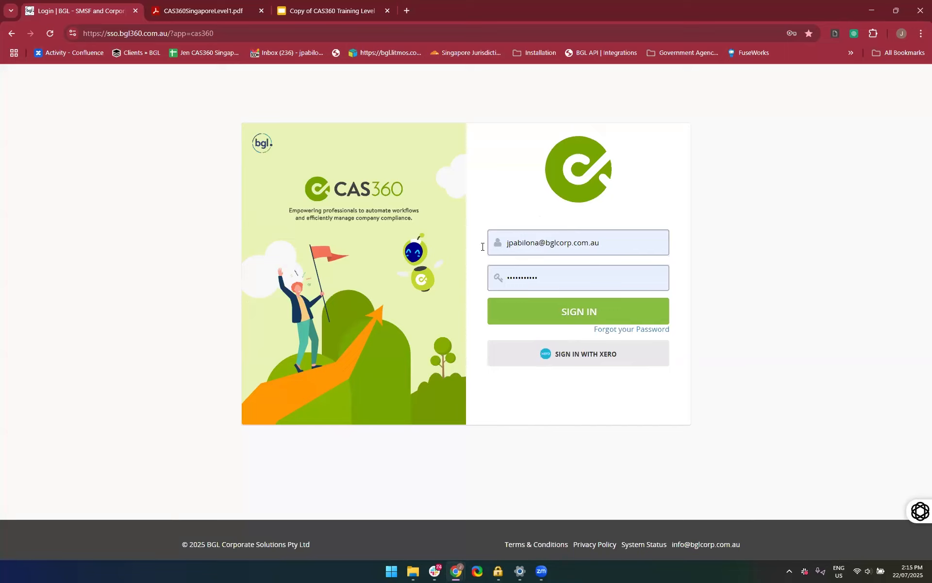
Sign in to CAS360 with the saved credentials and look through the company list
left_click(516, 324)
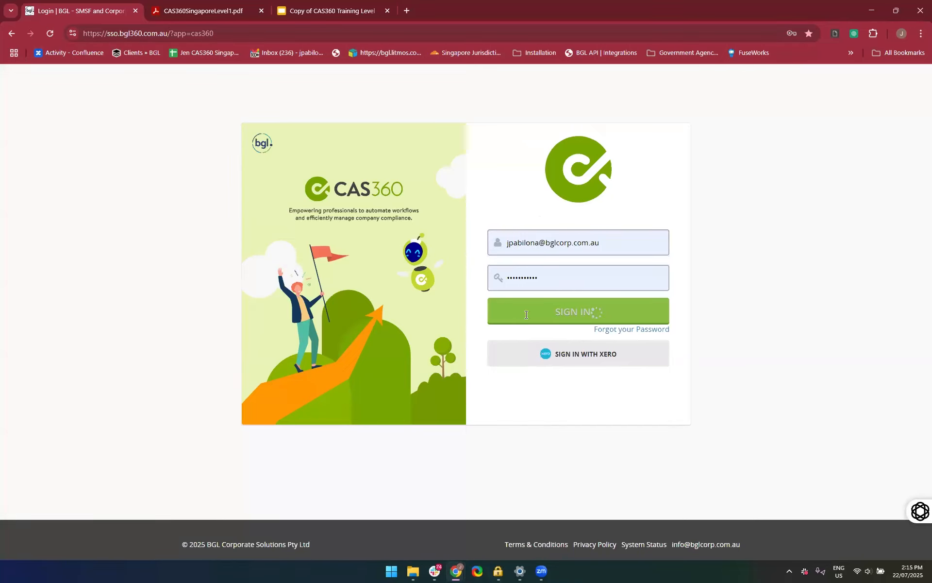
left_click(465, 213)
left_click(501, 265)
left_click(435, 247)
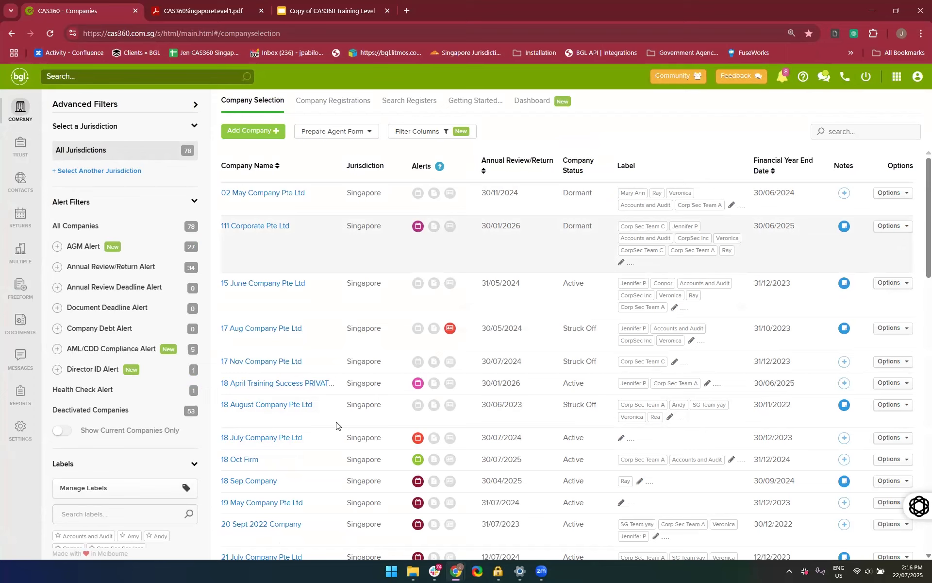
scroll(336, 426, "down", 1)
scroll(336, 425, "up", 1)
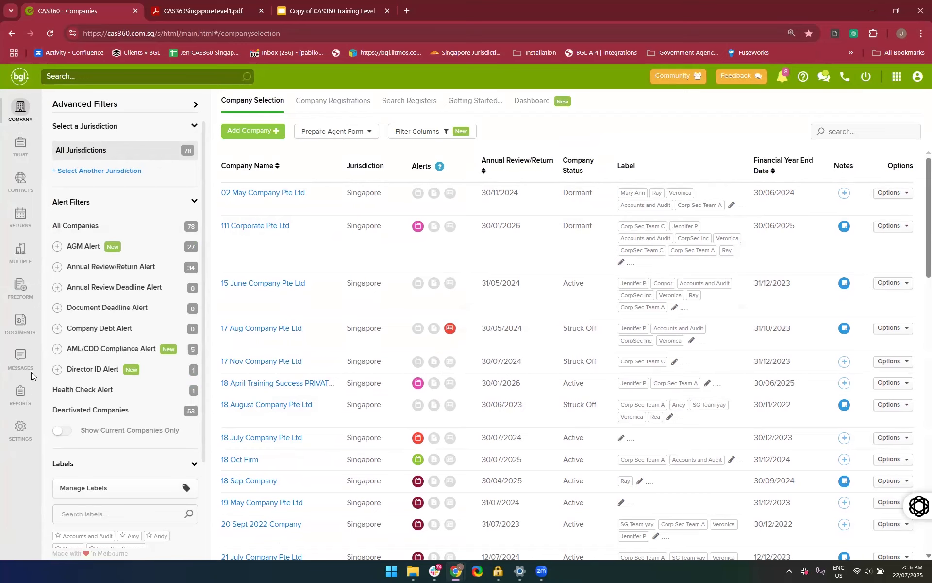
View the Trusts, Contacts, Annual Returns and Freeform Documents areas one after another
left_click(20, 145)
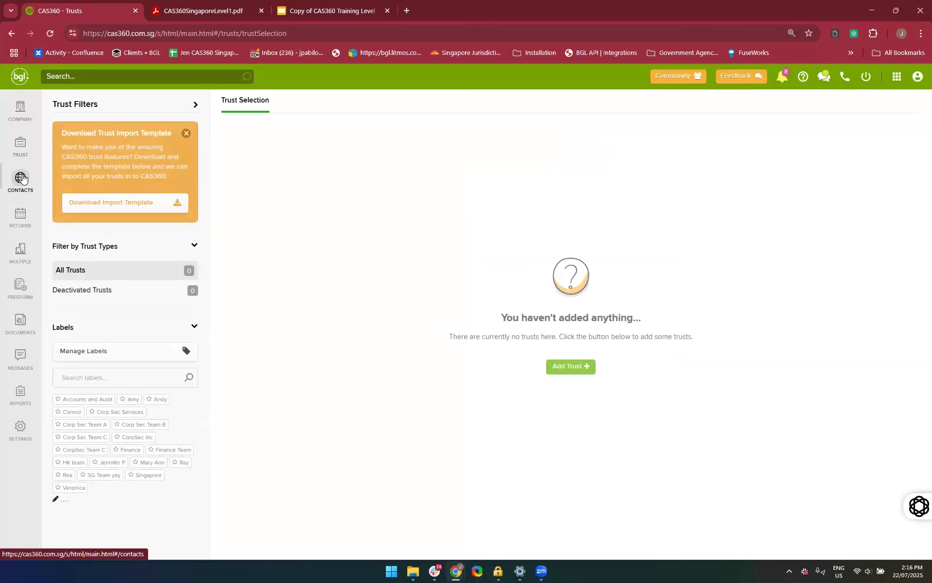
left_click(22, 179)
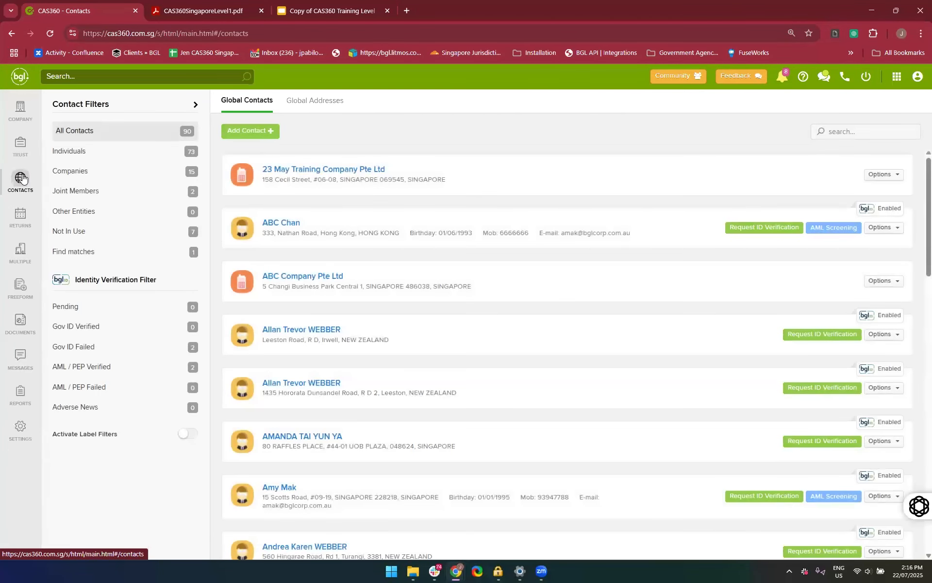
left_click(22, 220)
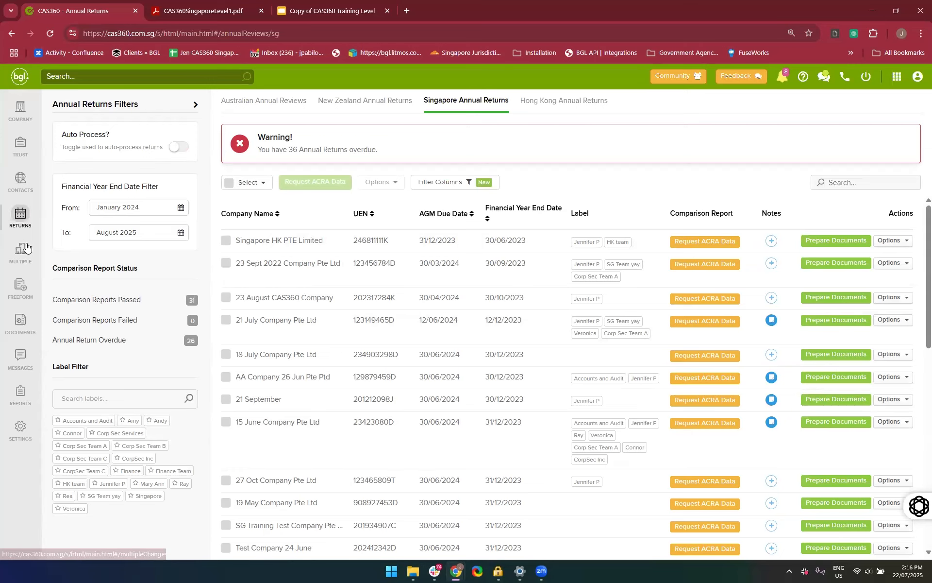
left_click(19, 281)
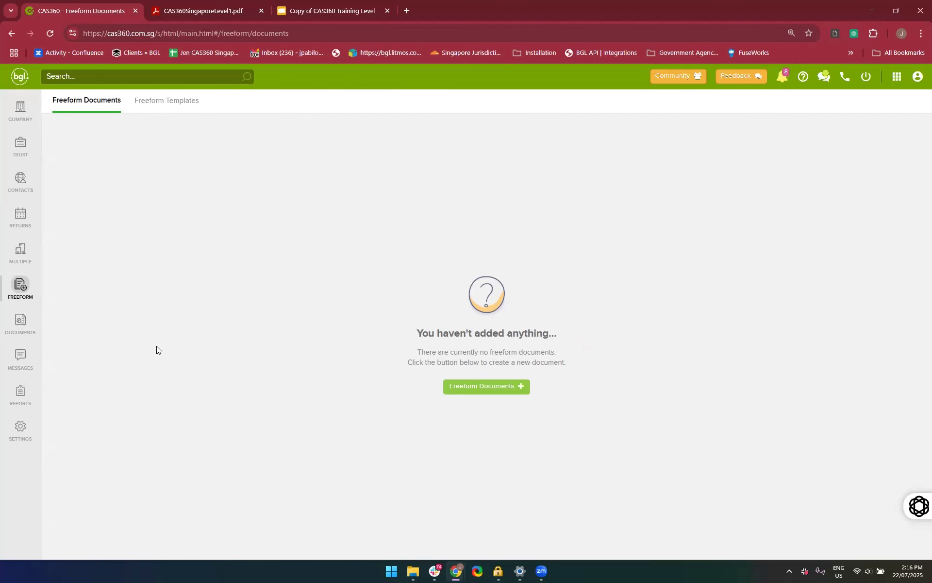
View the message inbox, outbox, pending outbox and ID verification requests
left_click(18, 361)
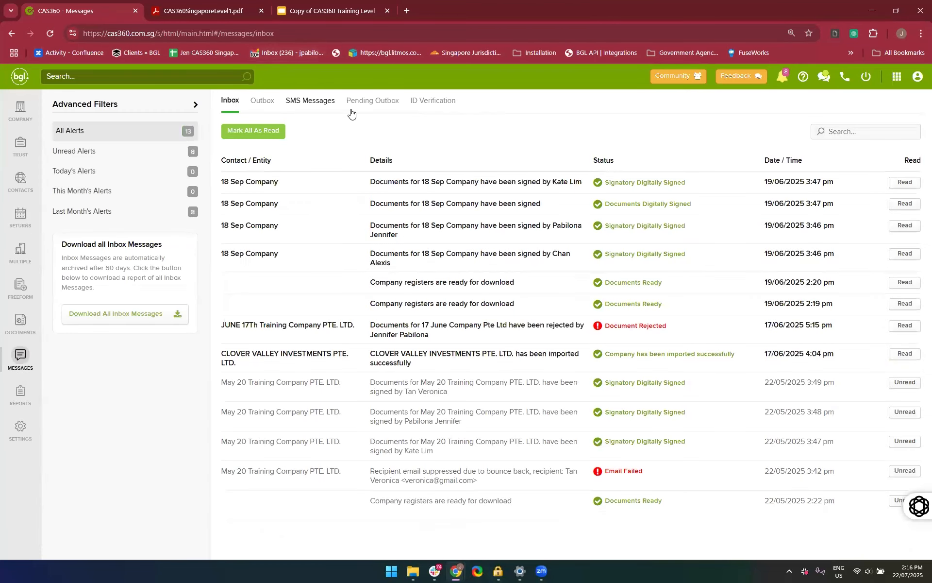
left_click(262, 103)
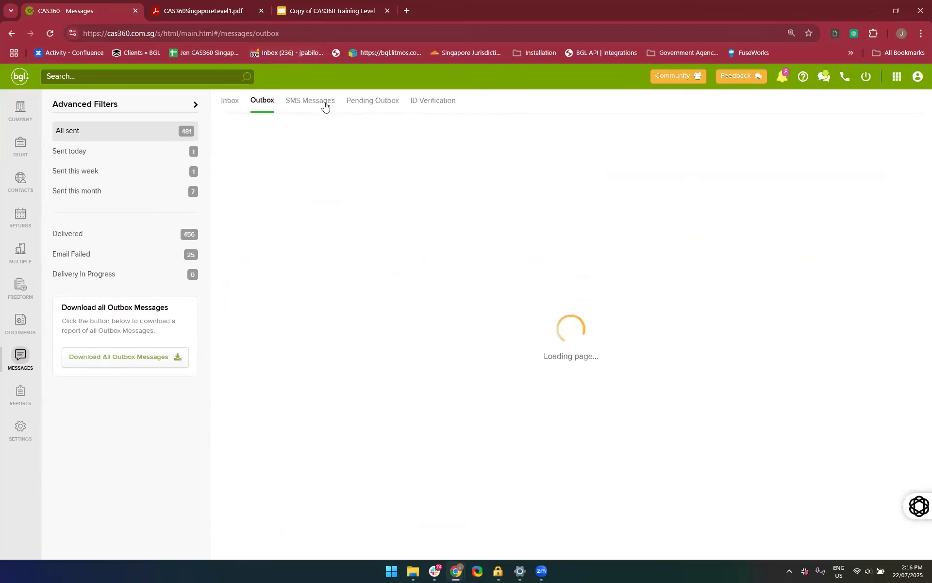
left_click(382, 100)
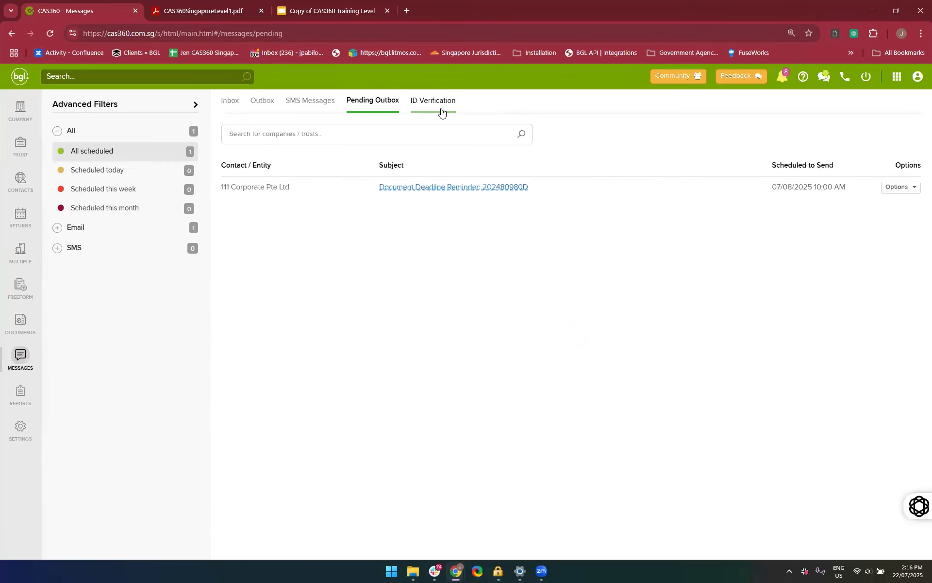
left_click(441, 112)
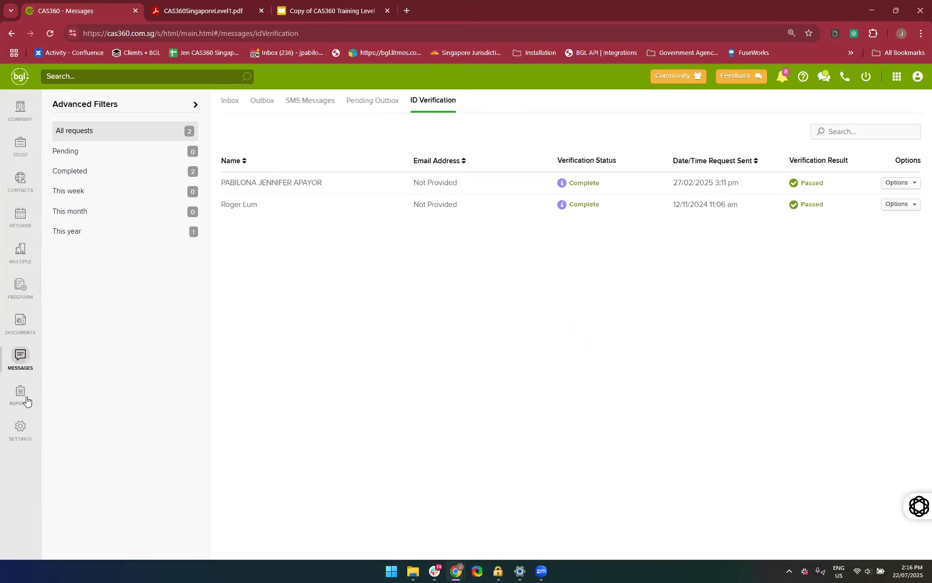
View the available reports and the lodgement agent settings, and return to the company list
left_click(20, 393)
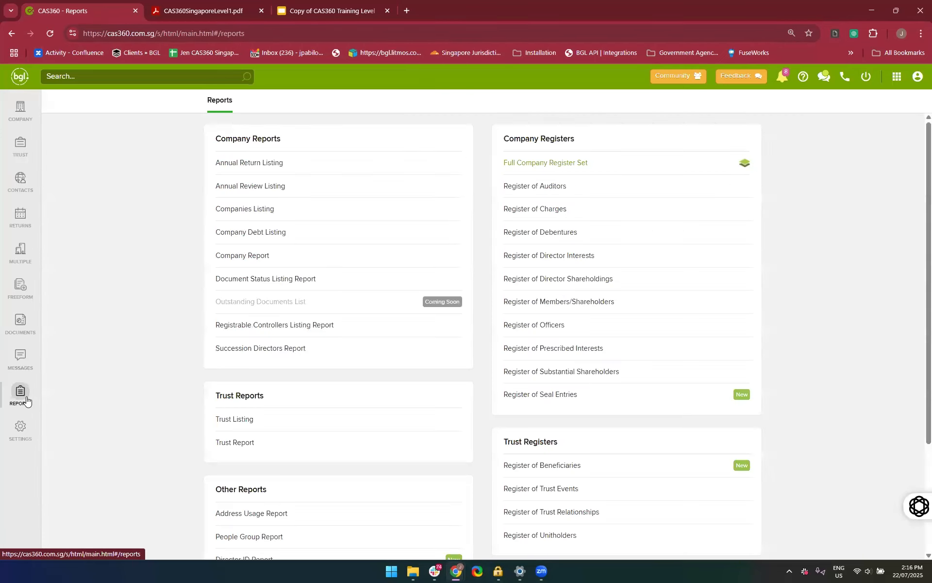
left_click(20, 435)
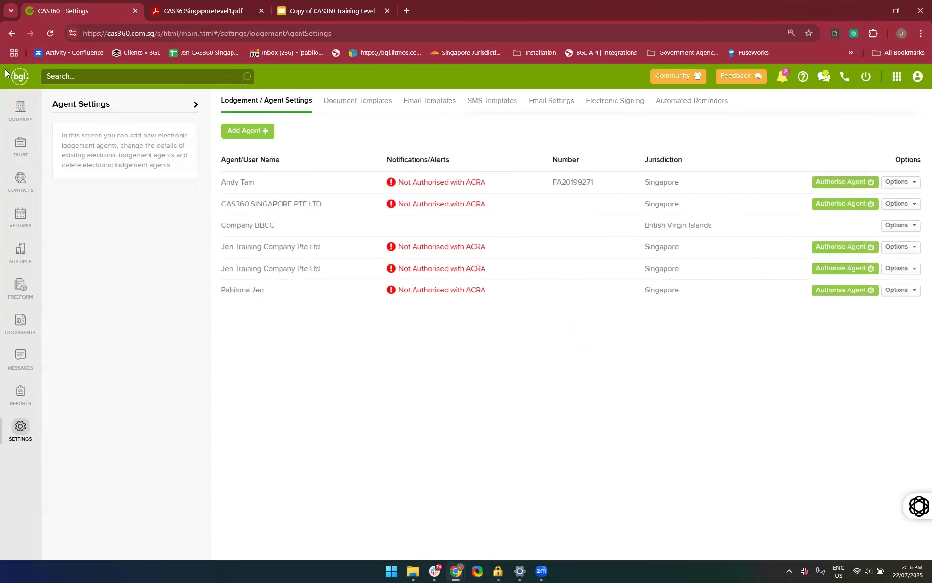
left_click(18, 112)
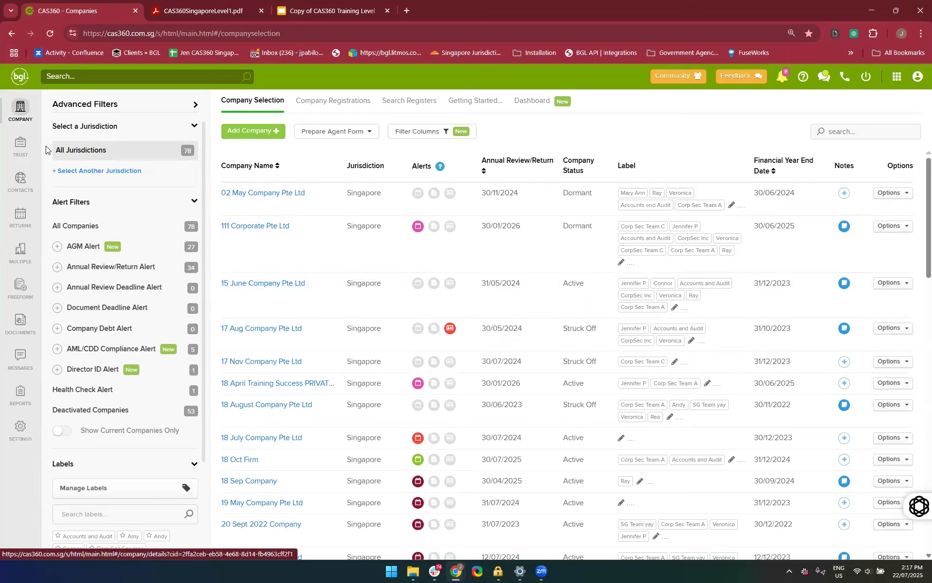
View the company registrations and the register searches, dismissing the error dialog
left_click(343, 103)
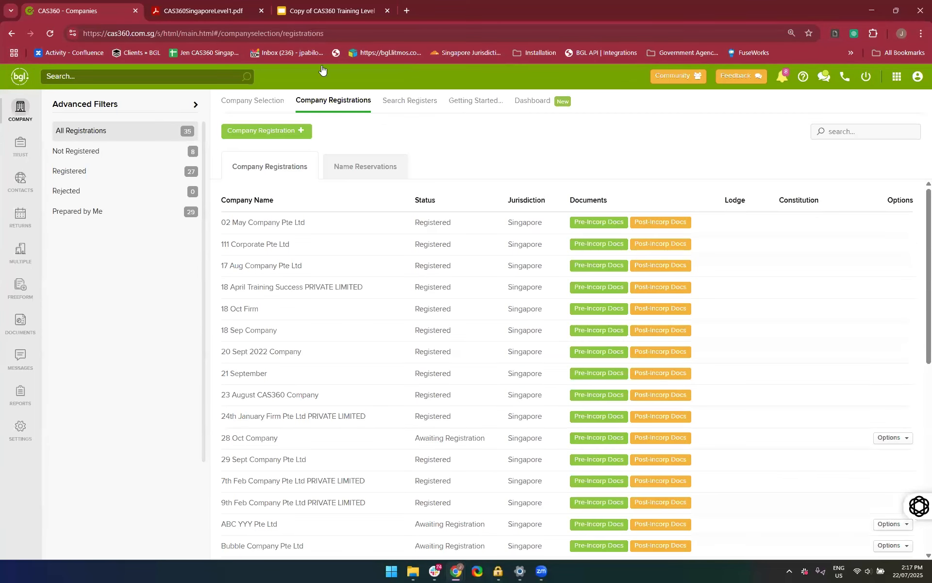
left_click(428, 100)
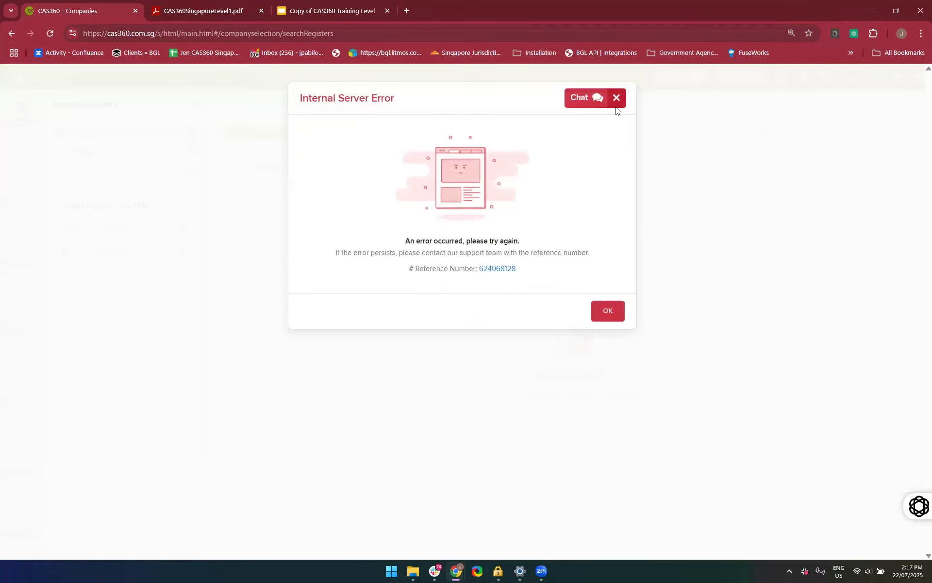
left_click(617, 99)
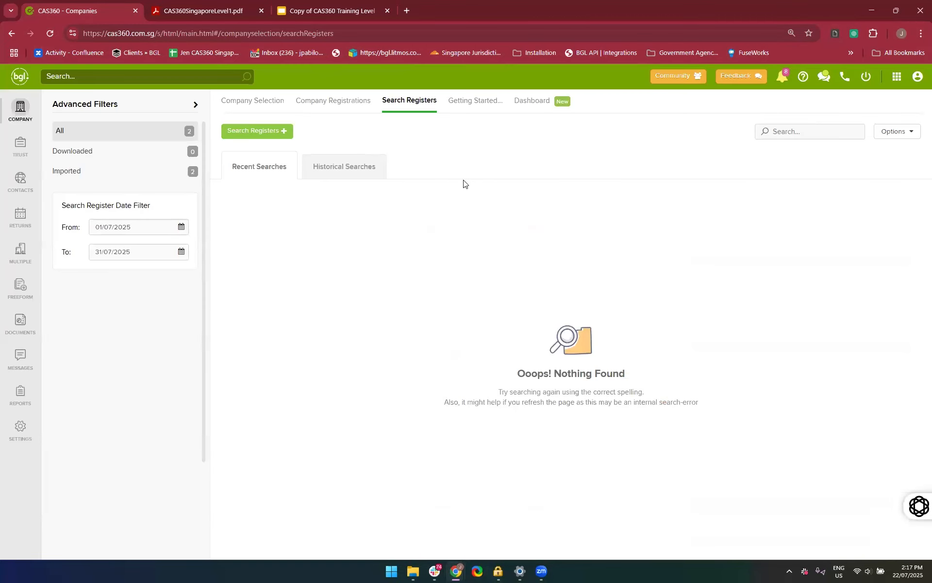
Examine the dashboard charts for documents prepared, documents lodged with ACRA, document types and companies added
left_click(521, 102)
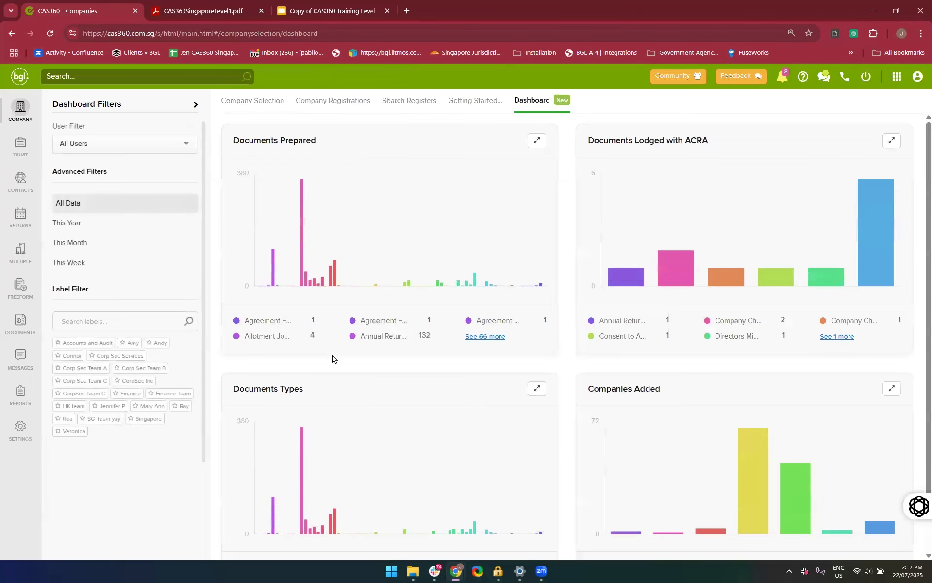
scroll(442, 171, "down", 1)
scroll(460, 262, "up", 1)
mouse_move(676, 258)
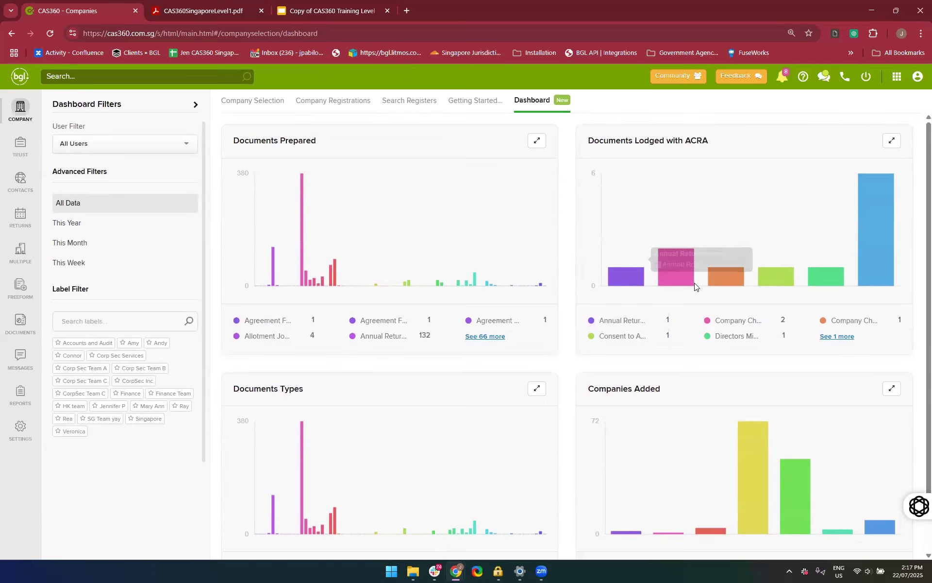
scroll(631, 388, "down", 1)
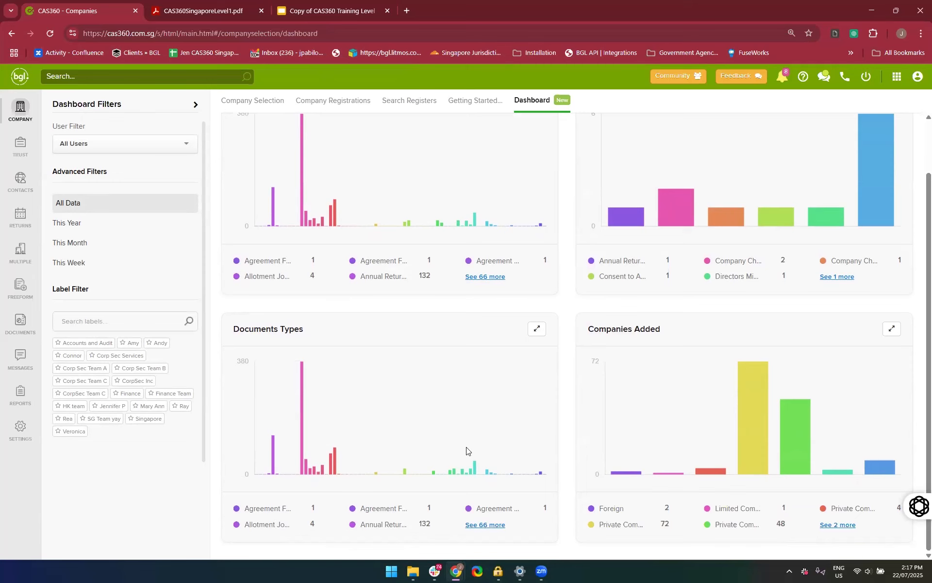
scroll(466, 447, "up", 2)
Revisit the company selection list and the global contacts, ending back on the company list
left_click(251, 102)
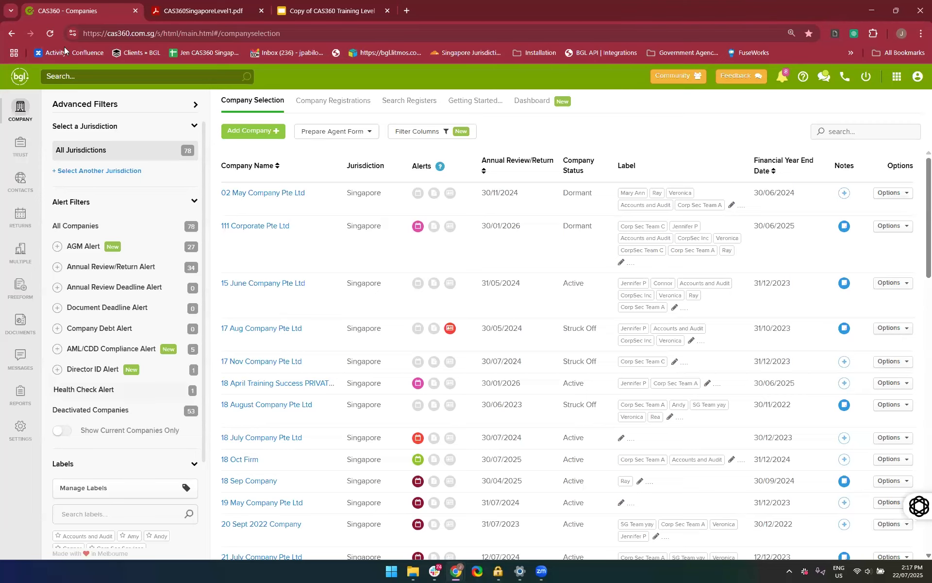
left_click(20, 180)
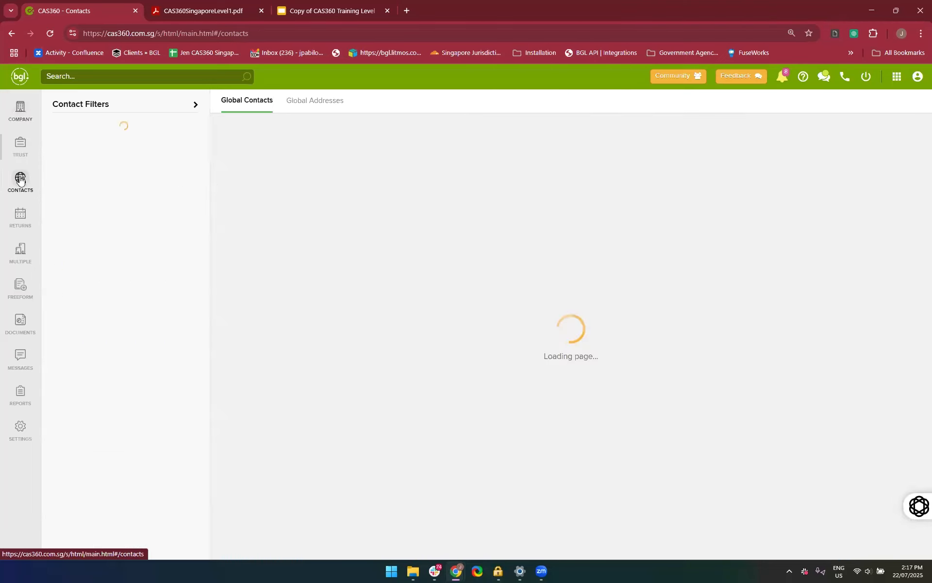
left_click(19, 112)
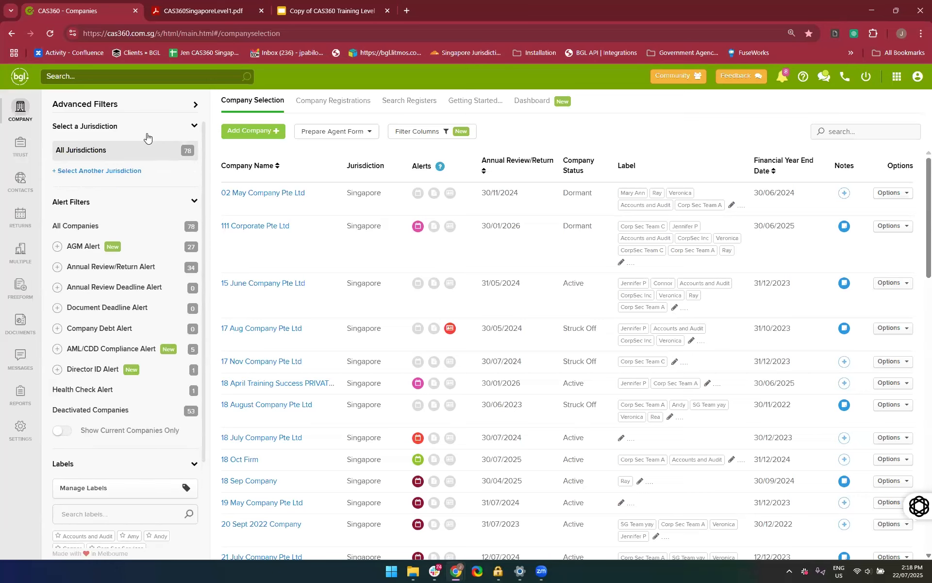
Filter the company list by the Singapore jurisdiction and remove that filter again
left_click(127, 173)
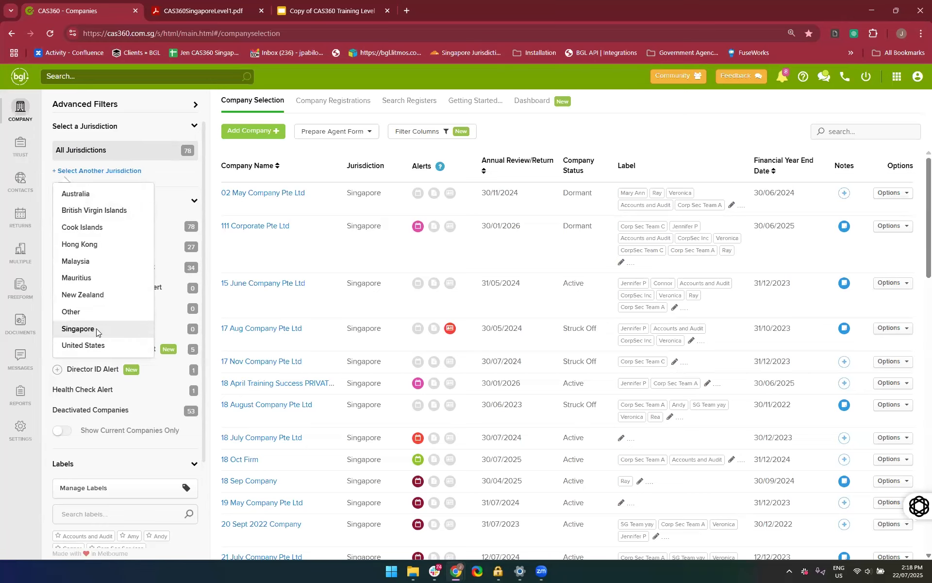
left_click(96, 331)
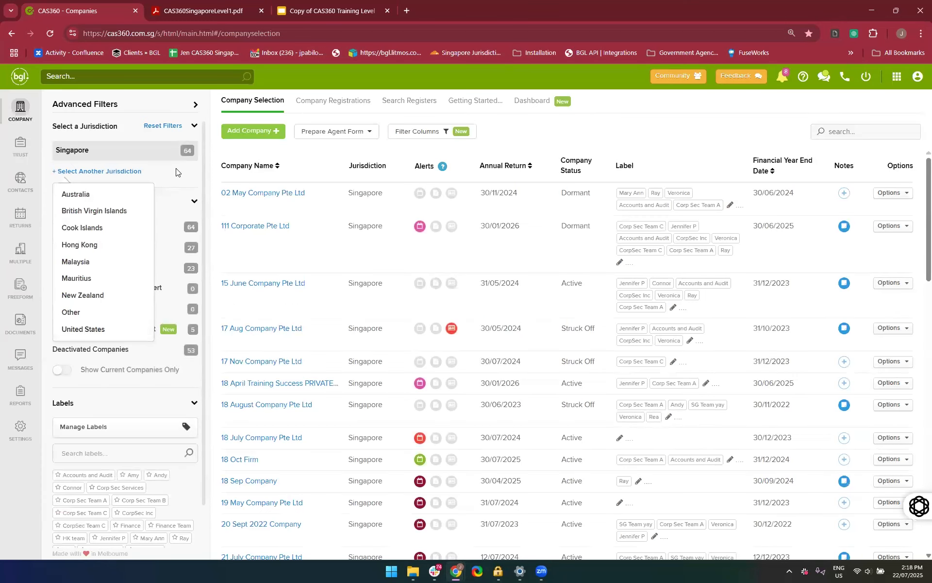
left_click(176, 172)
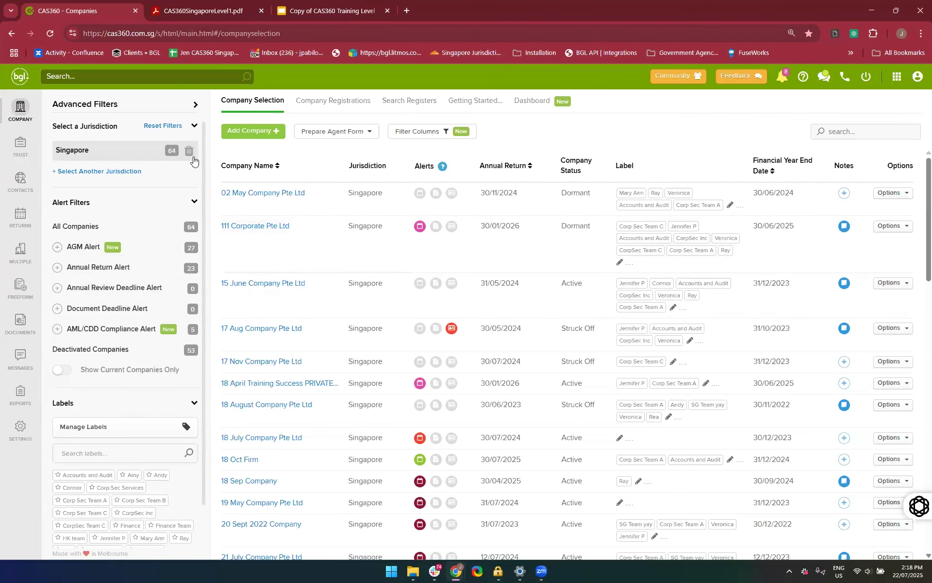
left_click(189, 152)
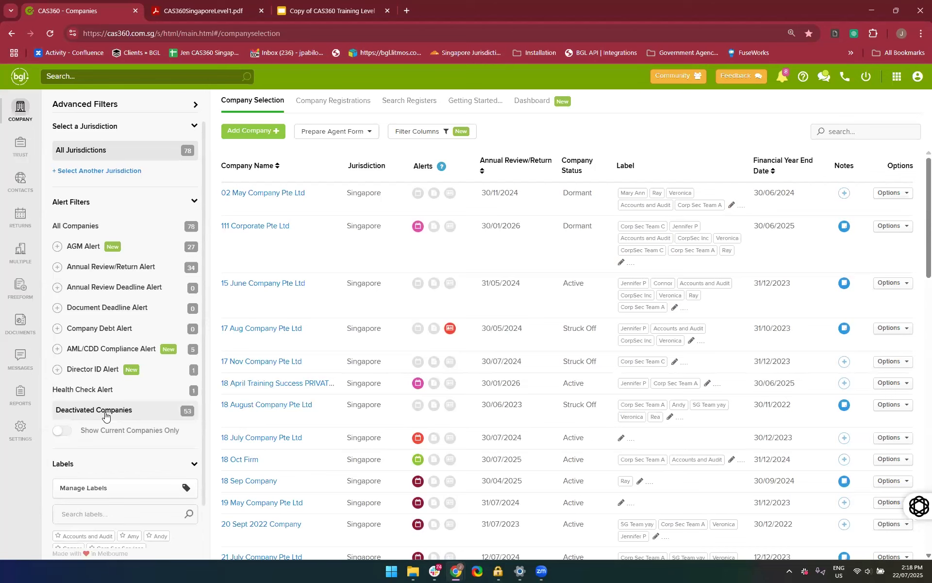
Filter the company list to the Singapore jurisdiction and show the deactivated companies
left_click(82, 171)
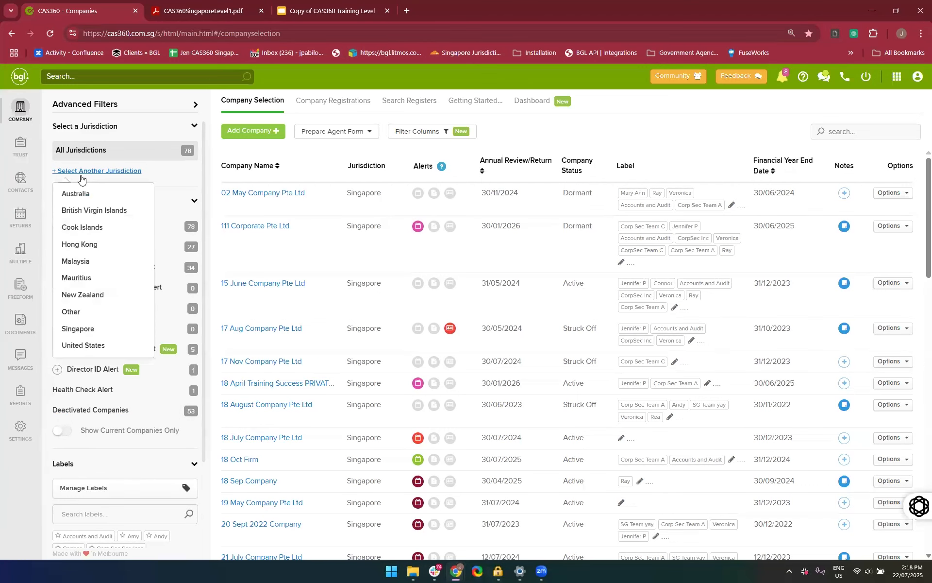
left_click(114, 330)
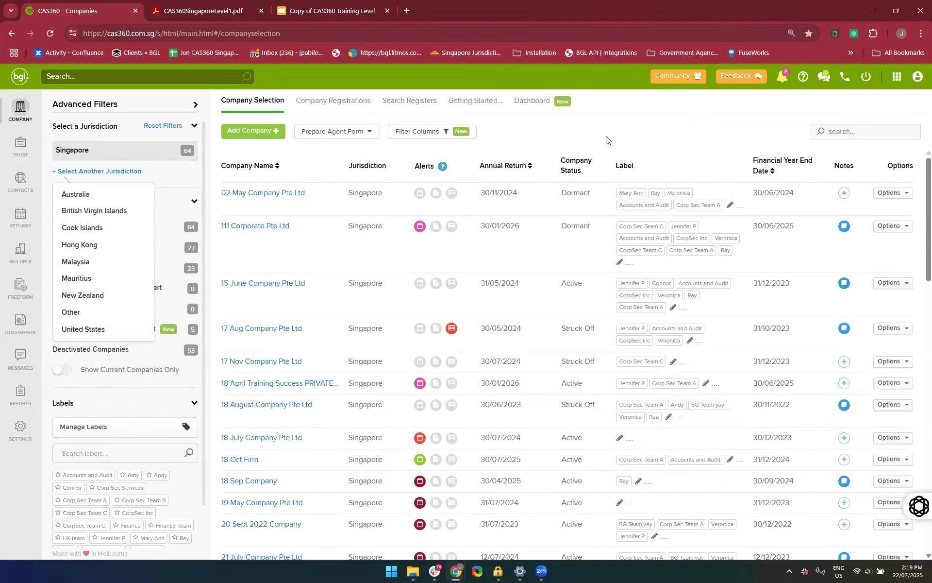
scroll(141, 364, "down", 1)
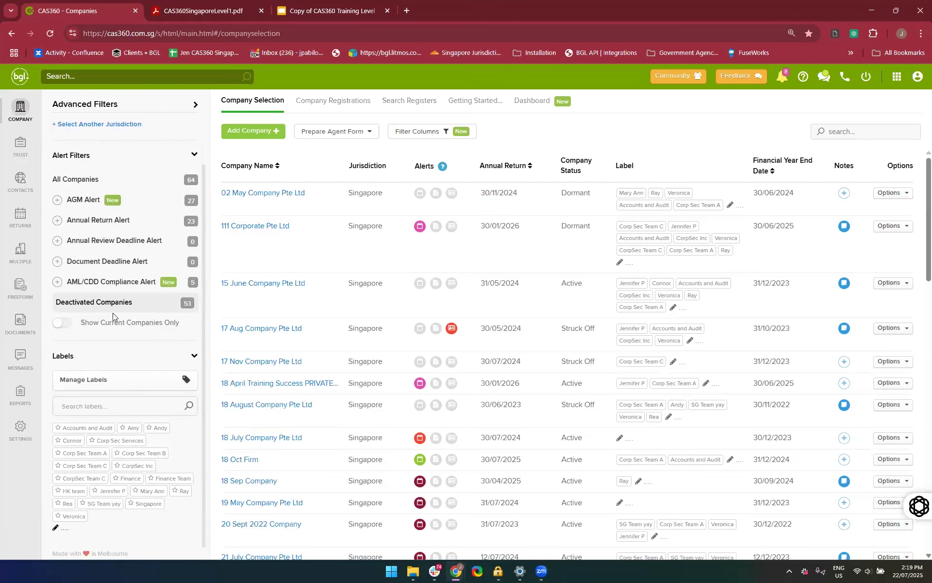
left_click(138, 307)
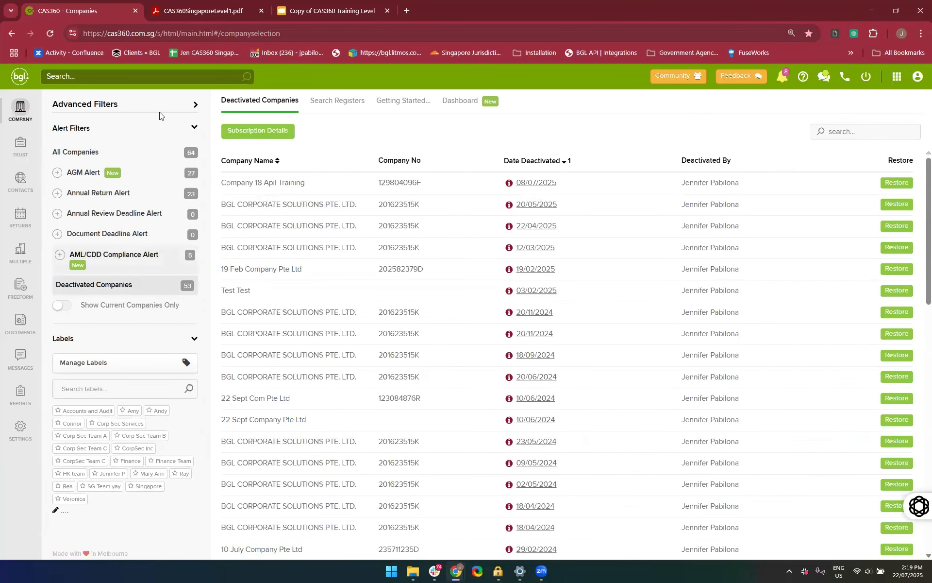
left_click(126, 282)
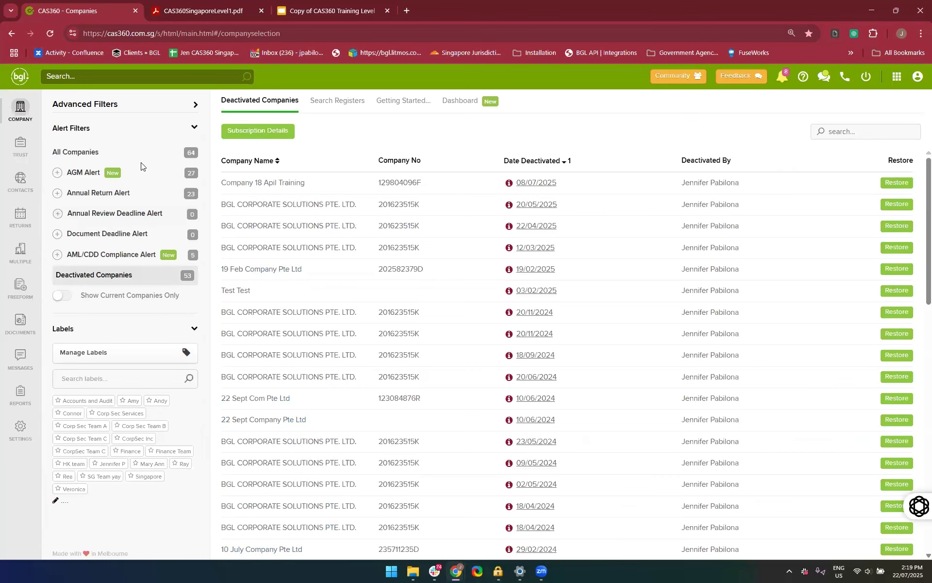
Collapse and re-expand the Alert Filters section, and hide the whole Advanced Filters area
left_click(125, 132)
left_click(125, 132)
left_click_drag(188, 110, 90, 187)
left_click(136, 135)
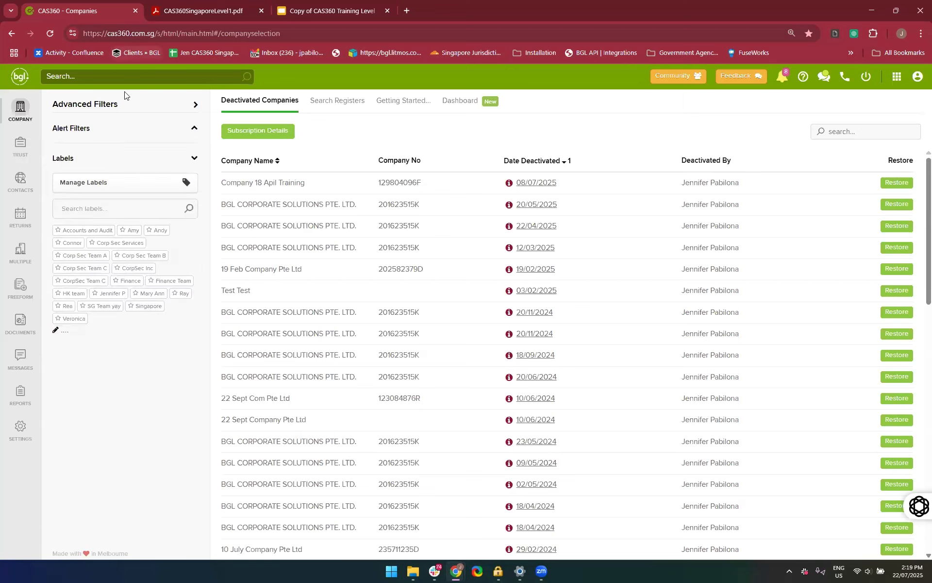
left_click(150, 132)
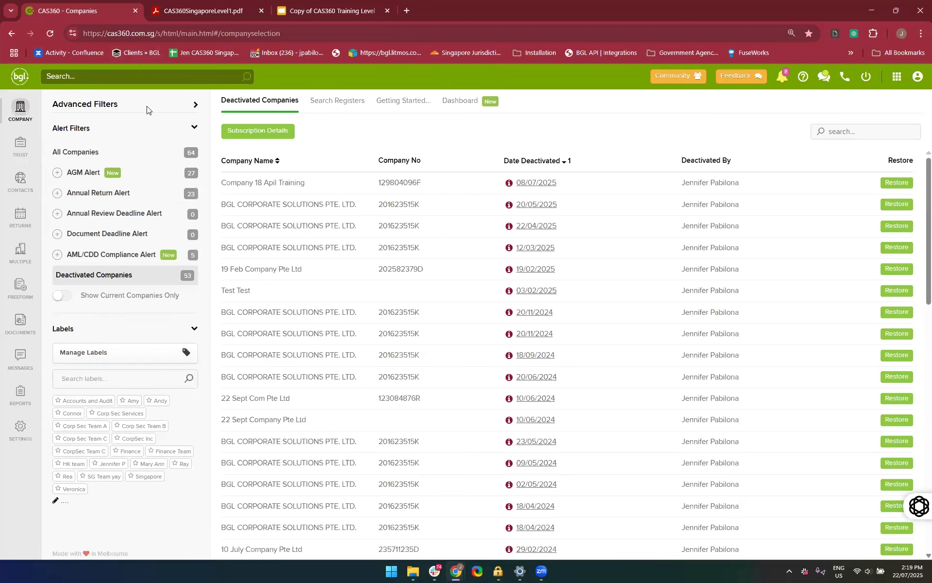
left_click(196, 105)
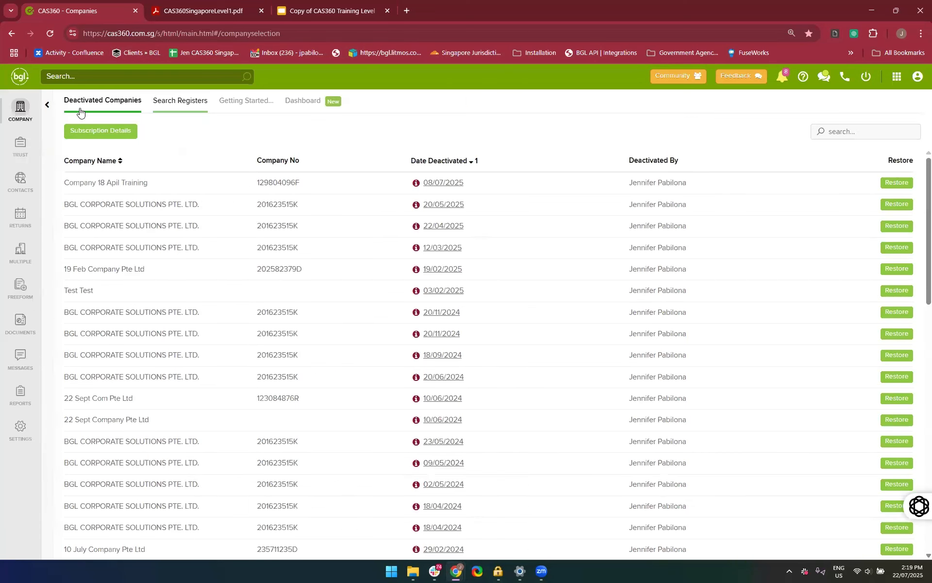
Show the Advanced Filters area again and list all companies
left_click(48, 106)
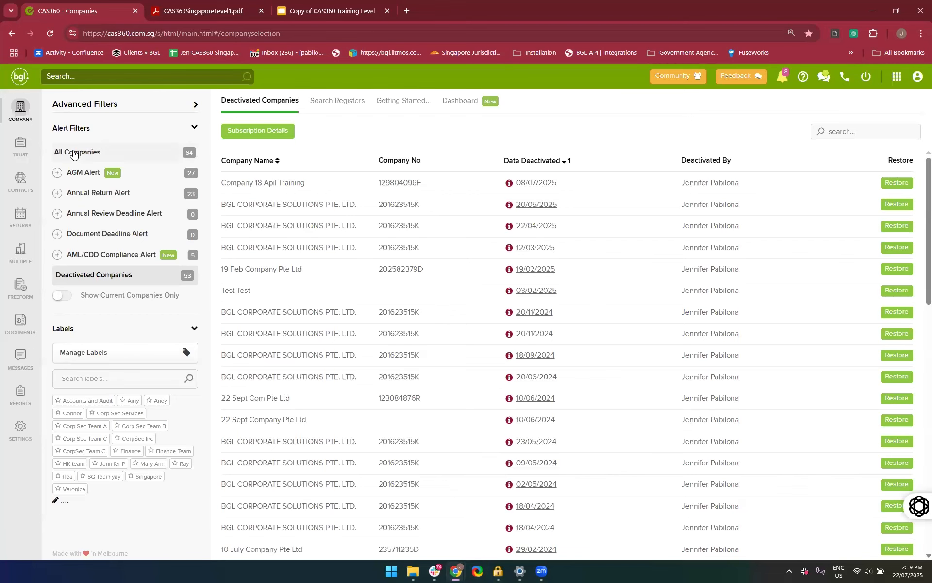
left_click(73, 154)
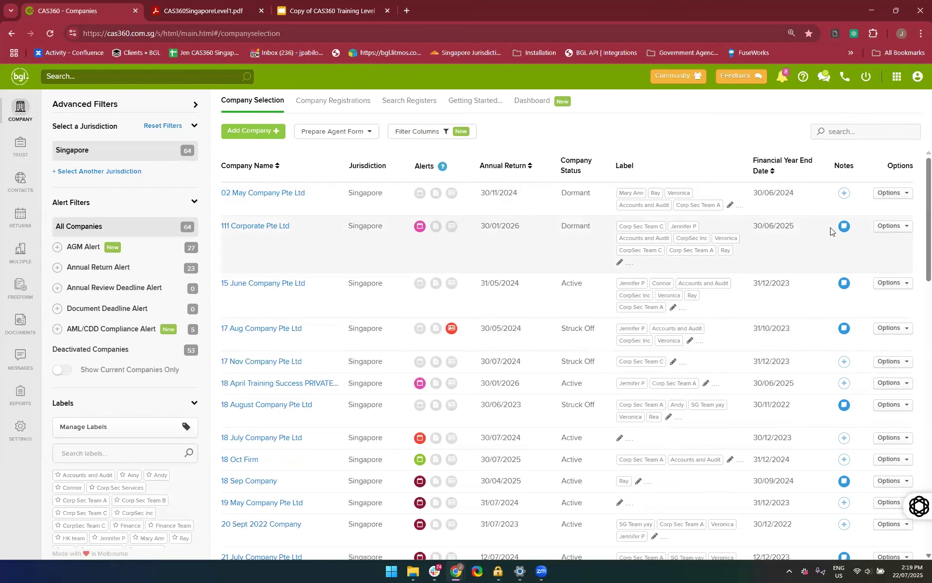
Deactivate the company 22 Feb Firm 2024 Company Pte Ltd and confirm the deletion warning
scroll(830, 232, "down", 4)
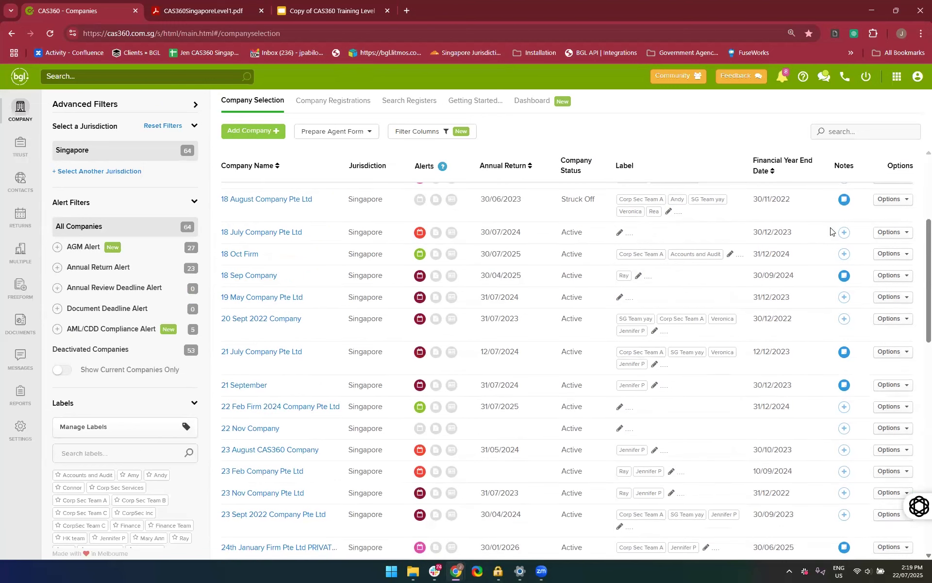
scroll(833, 232, "down", 1)
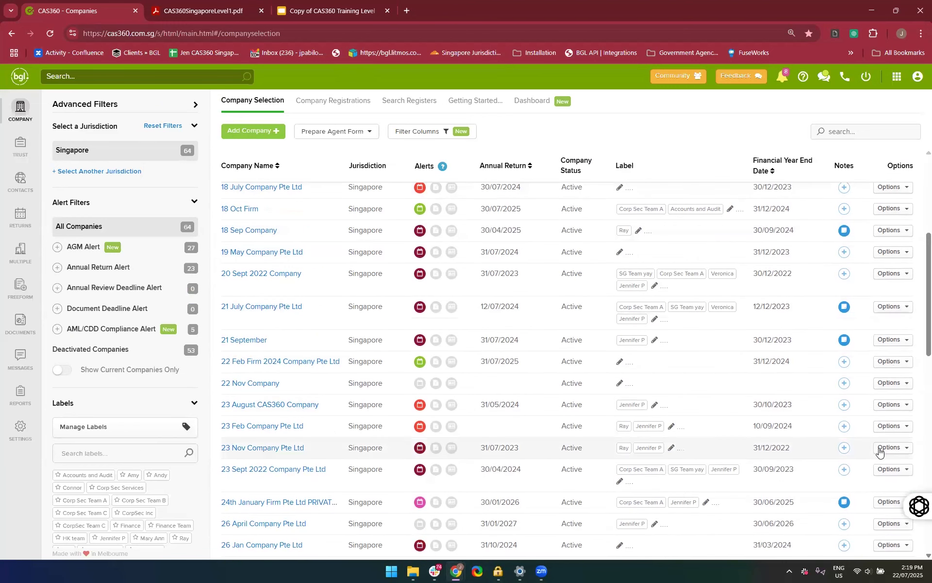
left_click(880, 452)
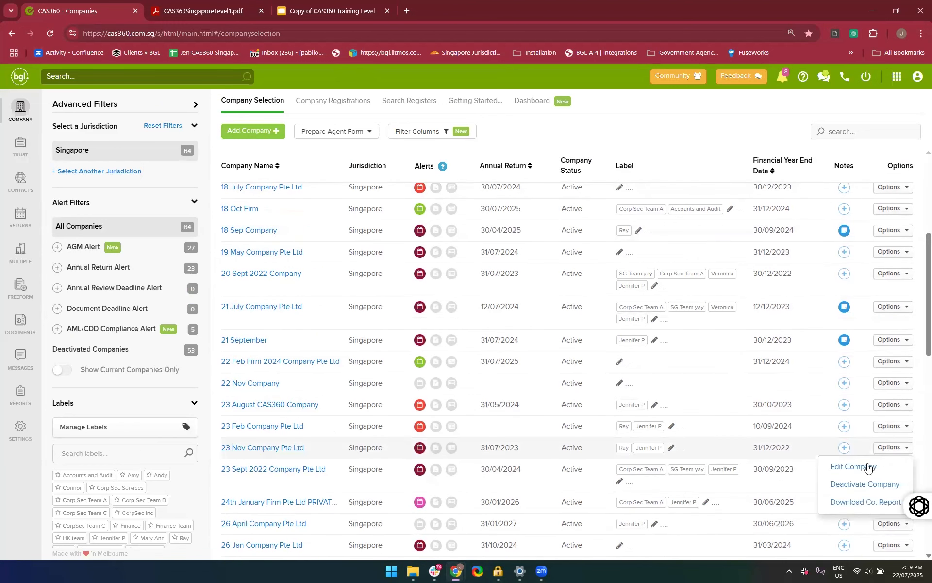
left_click(897, 364)
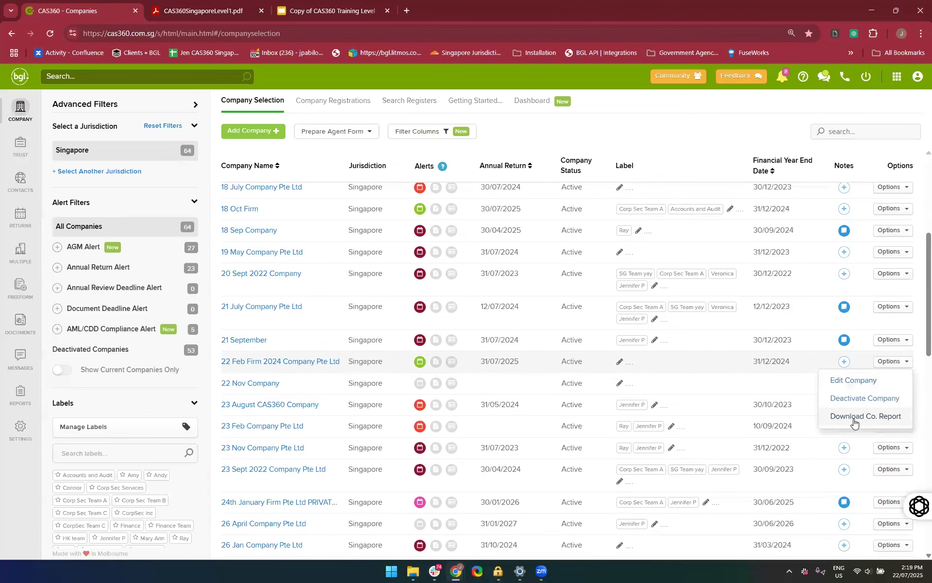
left_click(844, 404)
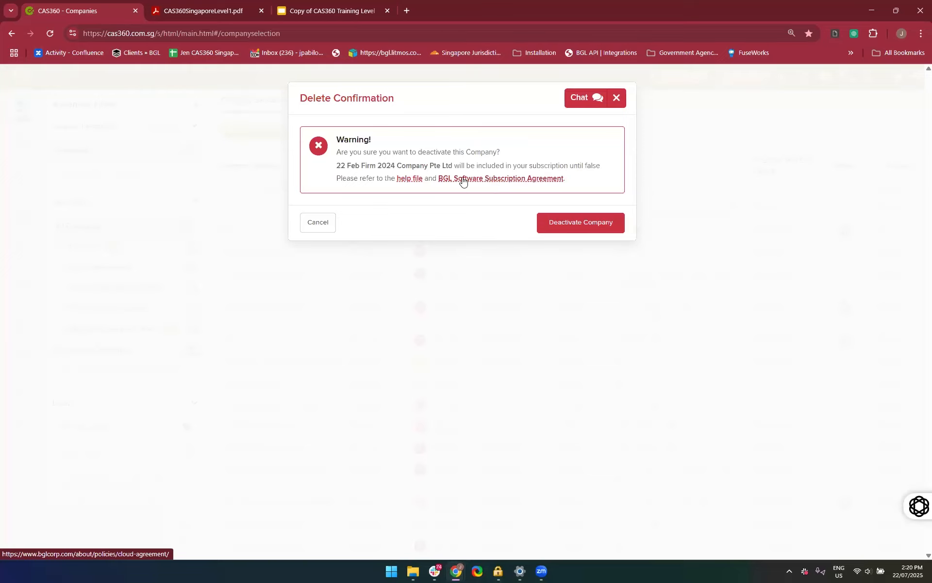
left_click(593, 231)
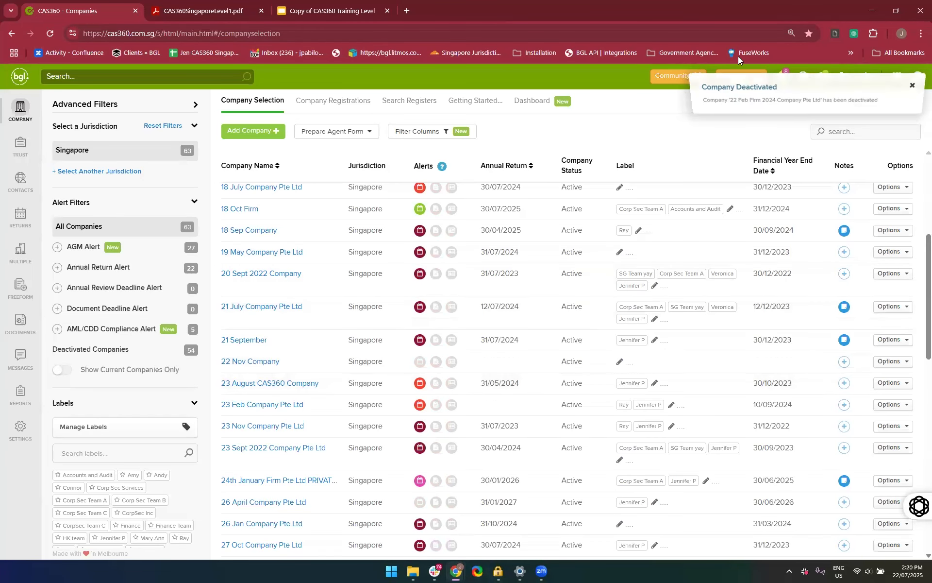
Show the deactivated companies and examine the deactivation dates, including that of 22 Feb Firm 2024 Company Pte Ltd
left_click(191, 349)
scroll(193, 353, "down", 2)
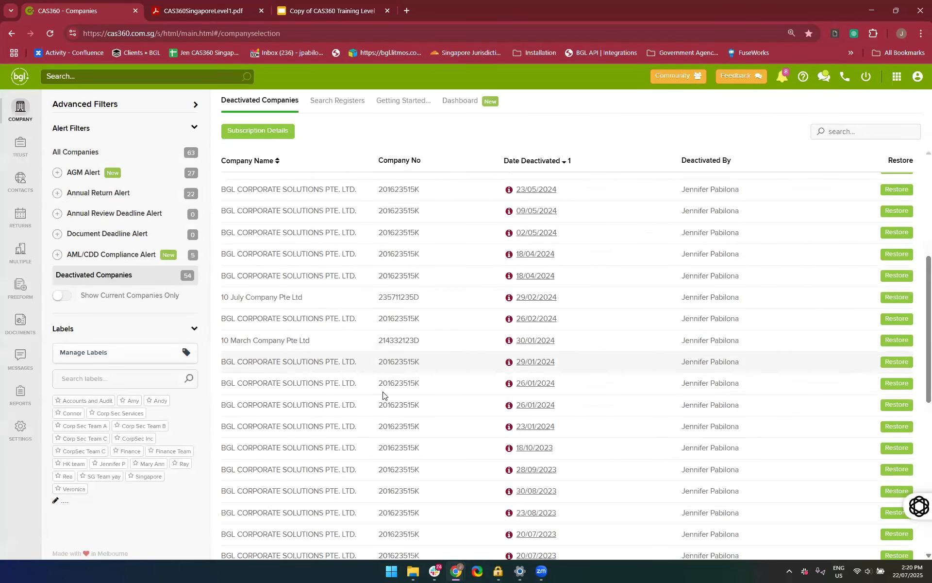
scroll(383, 394, "down", 3)
scroll(383, 394, "up", 8)
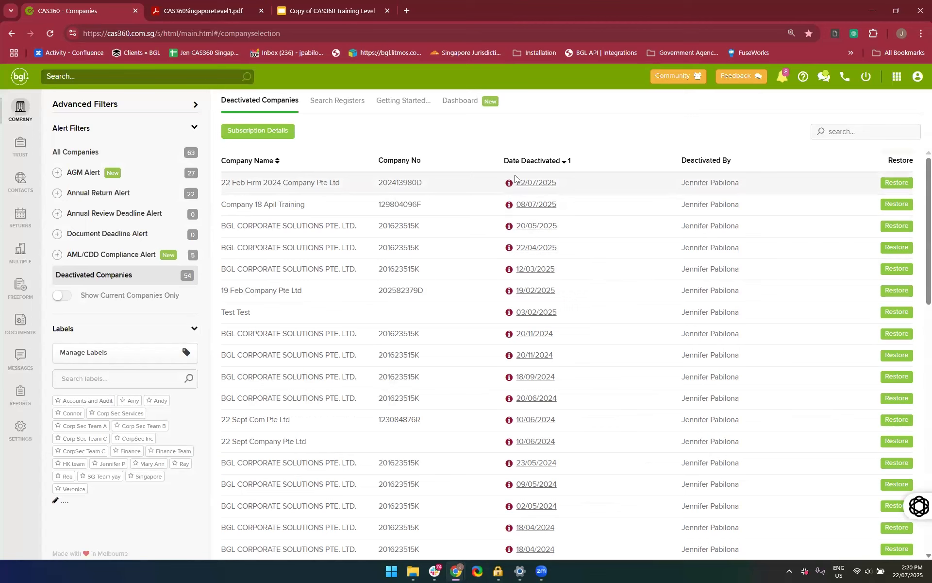
mouse_move(537, 205)
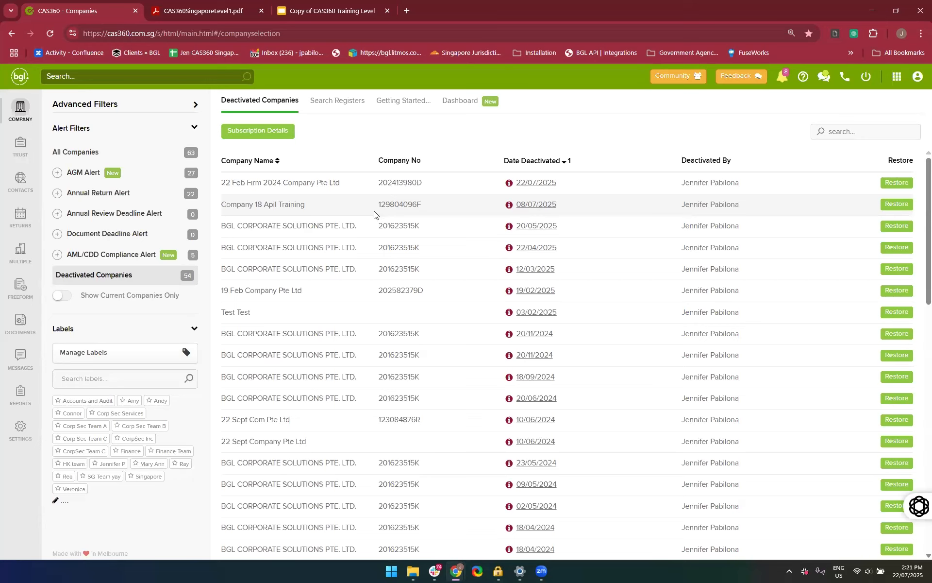
mouse_move(516, 205)
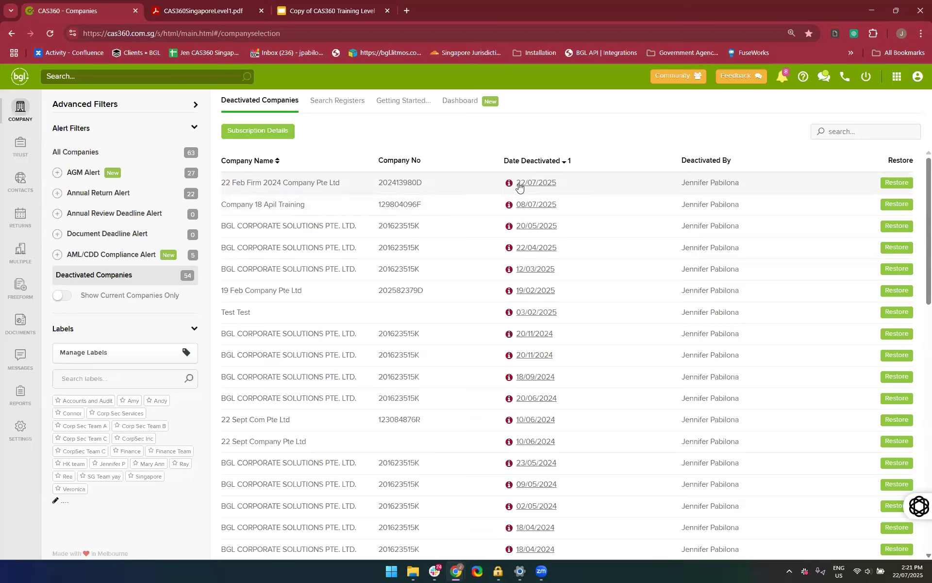
mouse_move(526, 184)
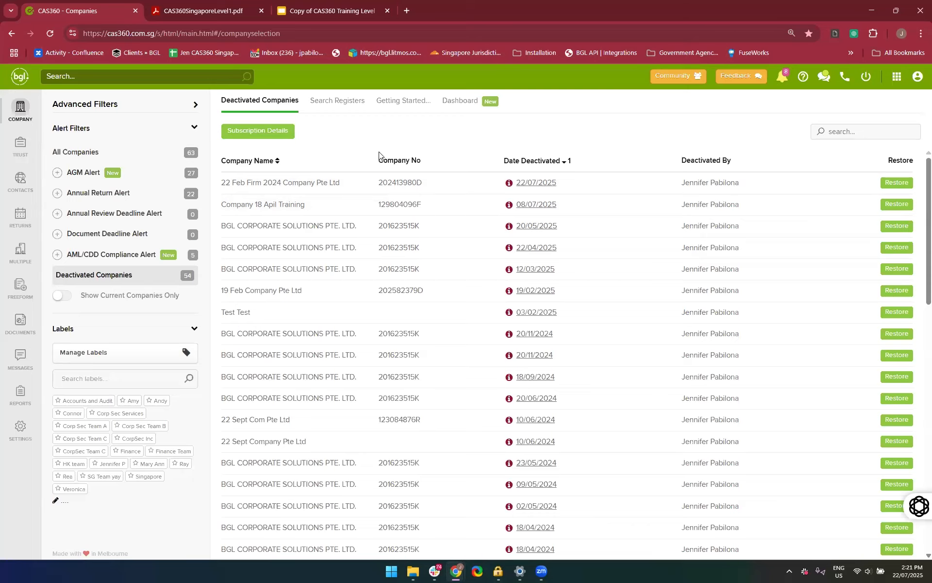
View the subscription details and the linked BGL Software Subscription Agreement, and close both
left_click(230, 138)
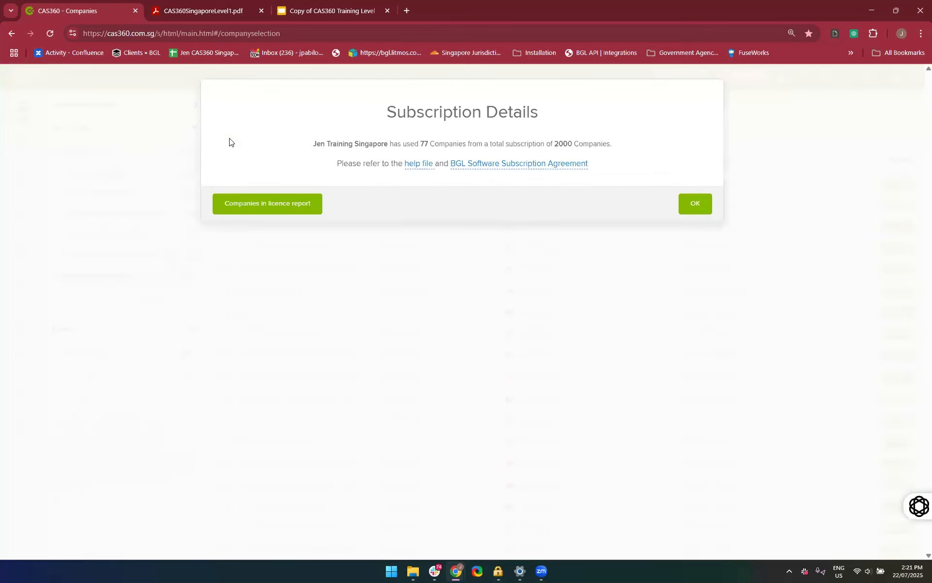
left_click(503, 166)
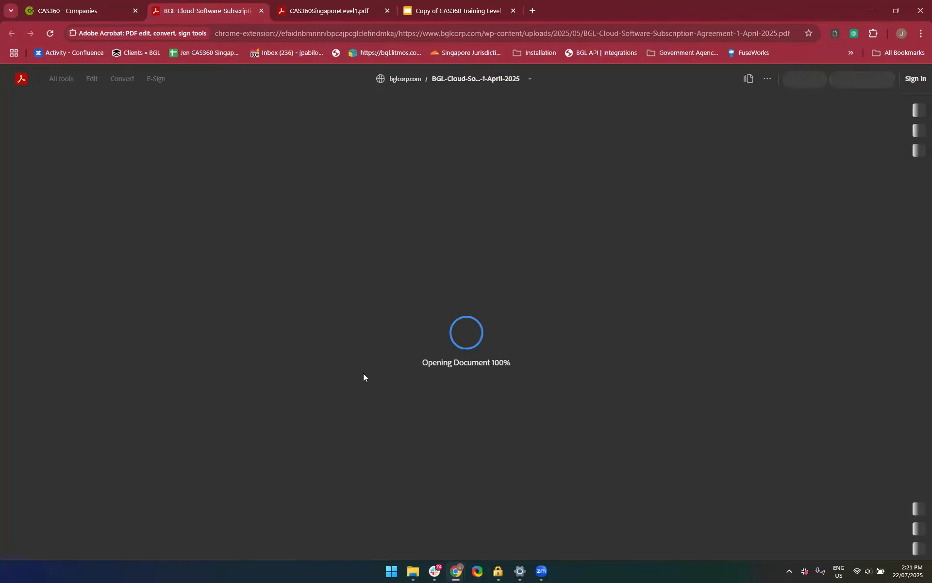
scroll(537, 415, "down", 7)
scroll(537, 415, "down", 10)
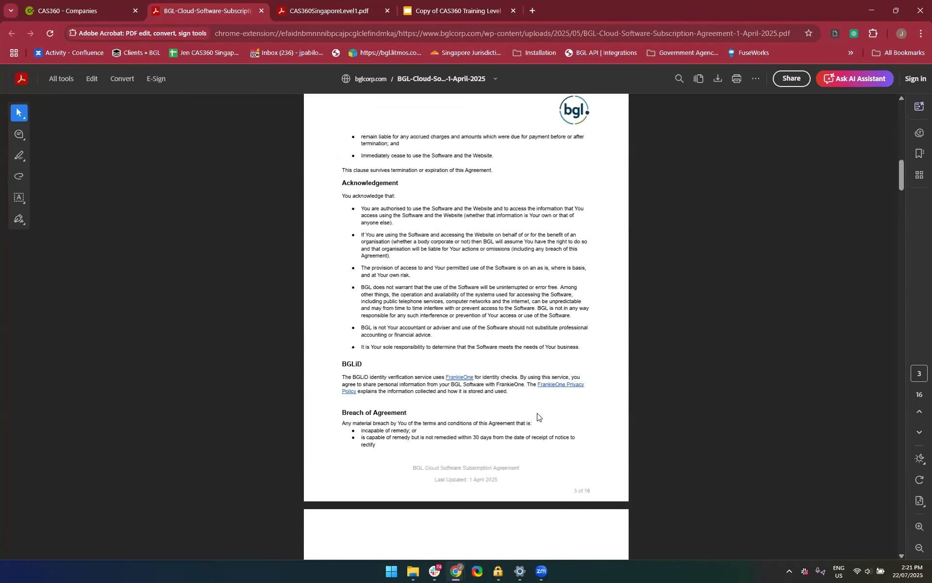
scroll(537, 415, "down", 2)
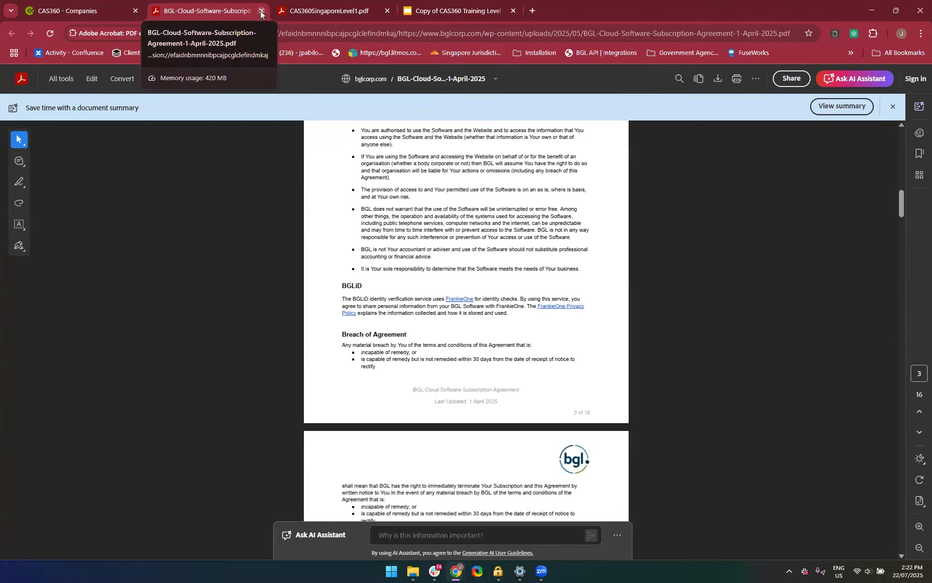
left_click(261, 12)
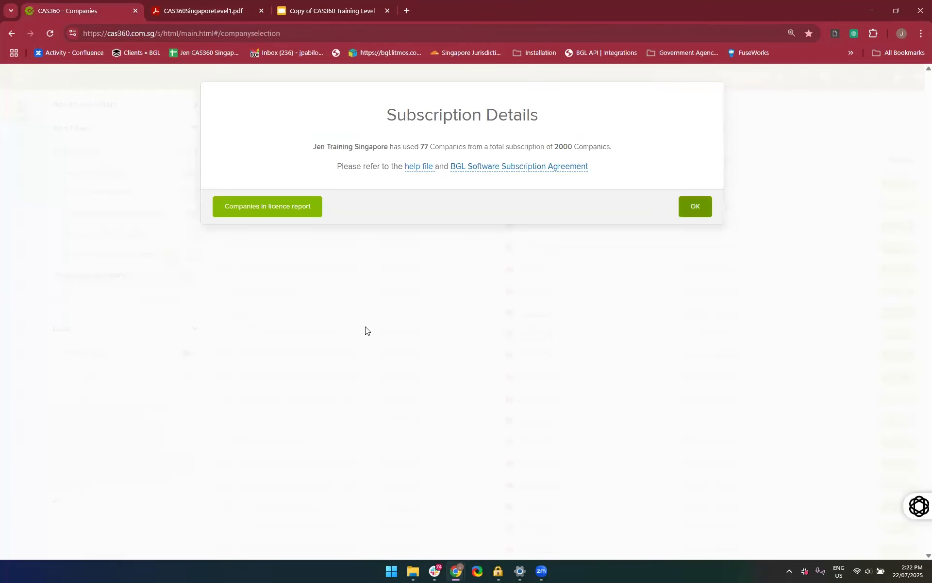
left_click(694, 209)
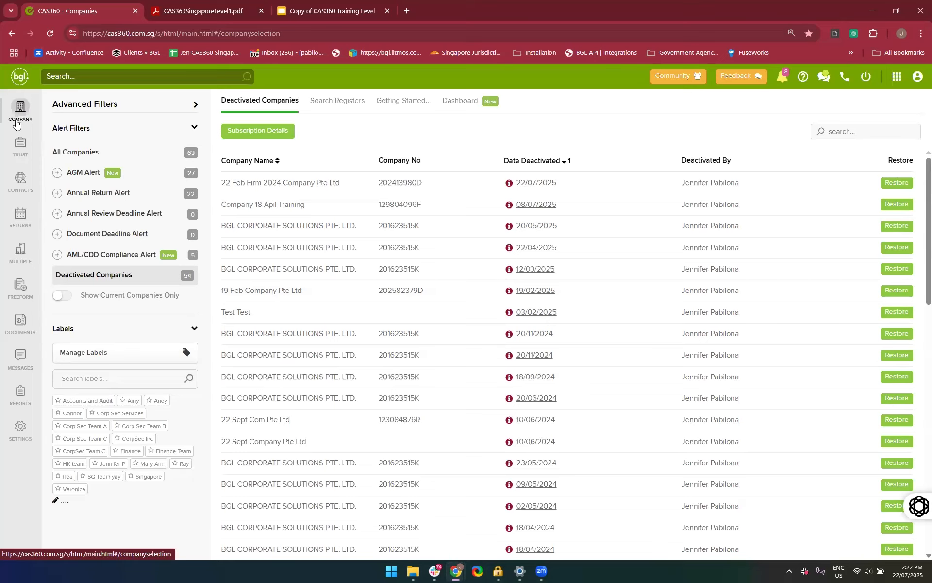
Return to the company selection list and open the record of 15 June Company Pte Ltd
left_click(18, 86)
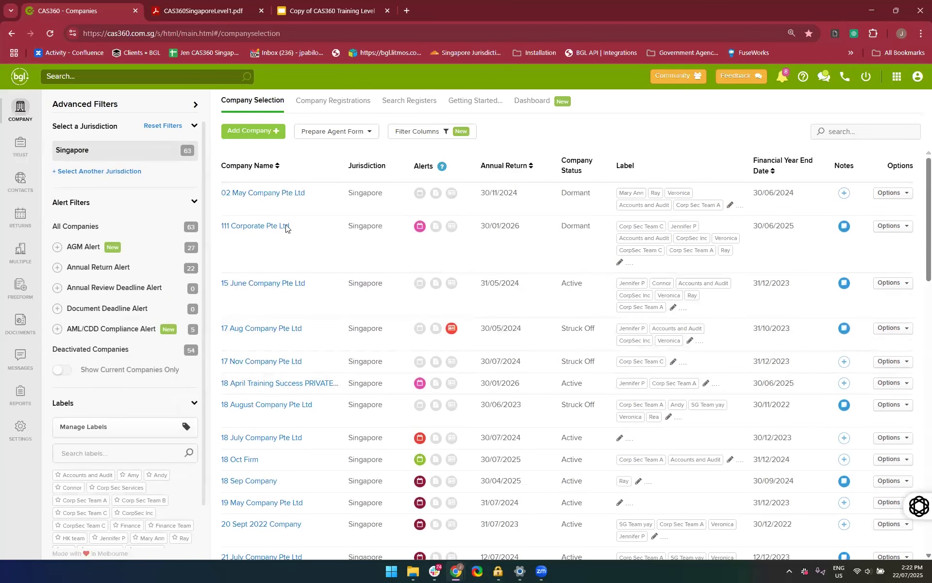
scroll(295, 344, "down", 2)
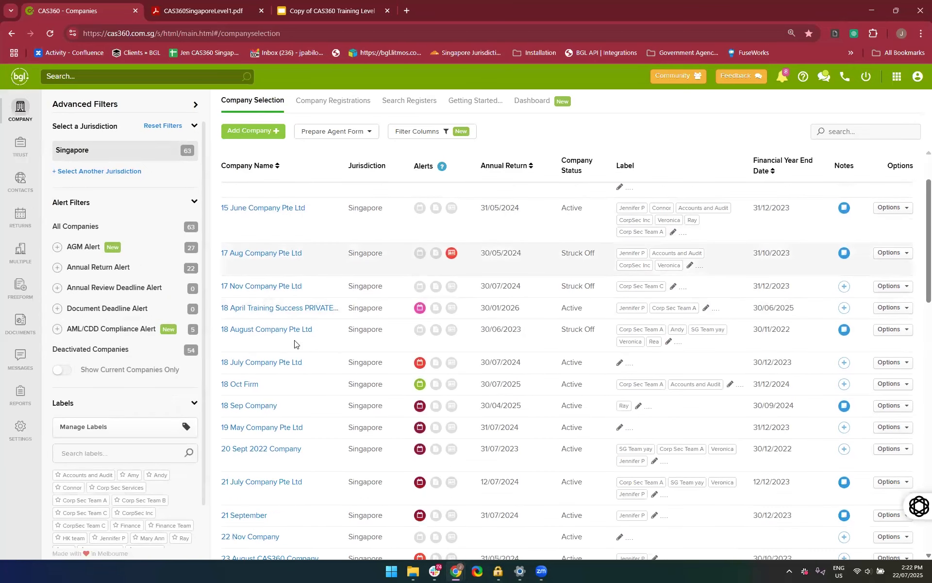
scroll(295, 344, "up", 2)
left_click(258, 288)
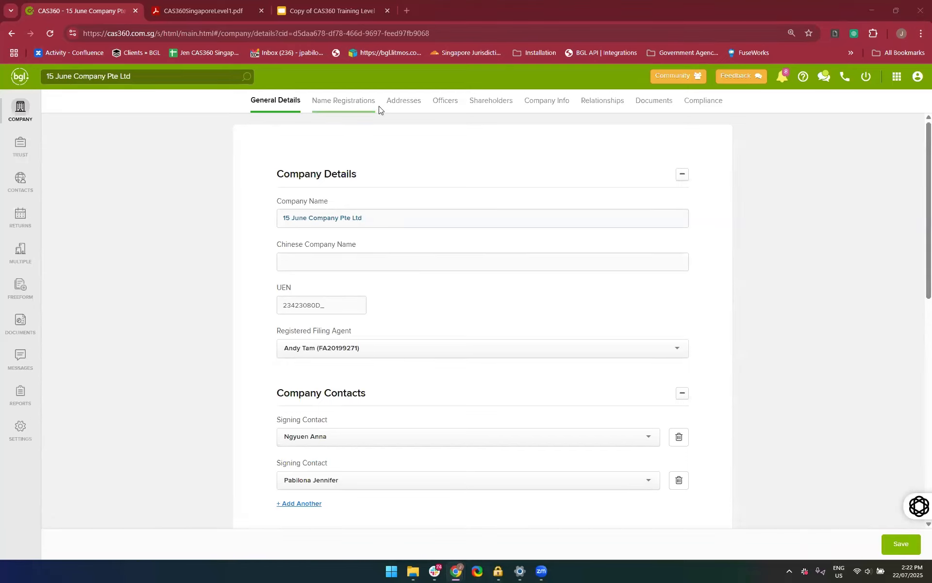
Look through the company's name registrations and addresses, and return to its general details
left_click(365, 104)
left_click(396, 108)
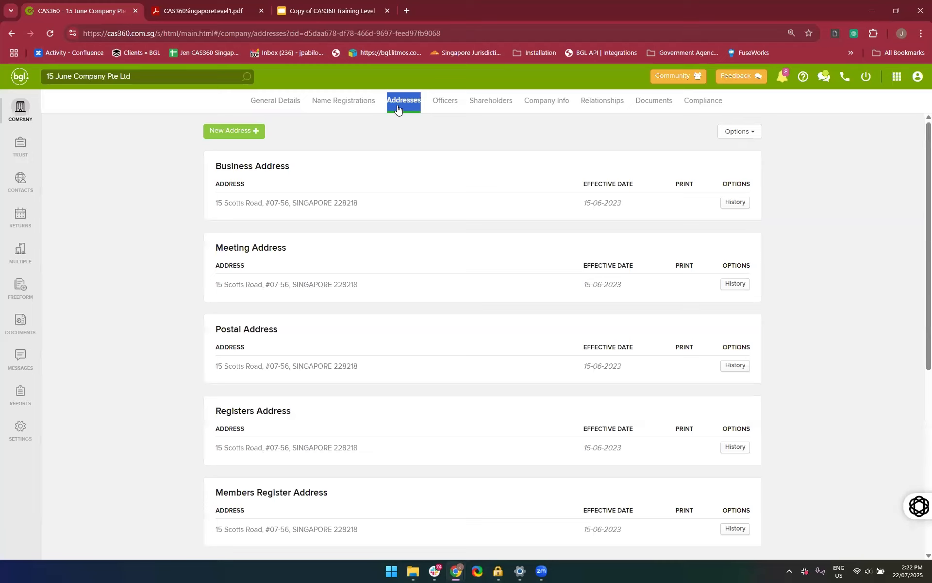
left_click(273, 103)
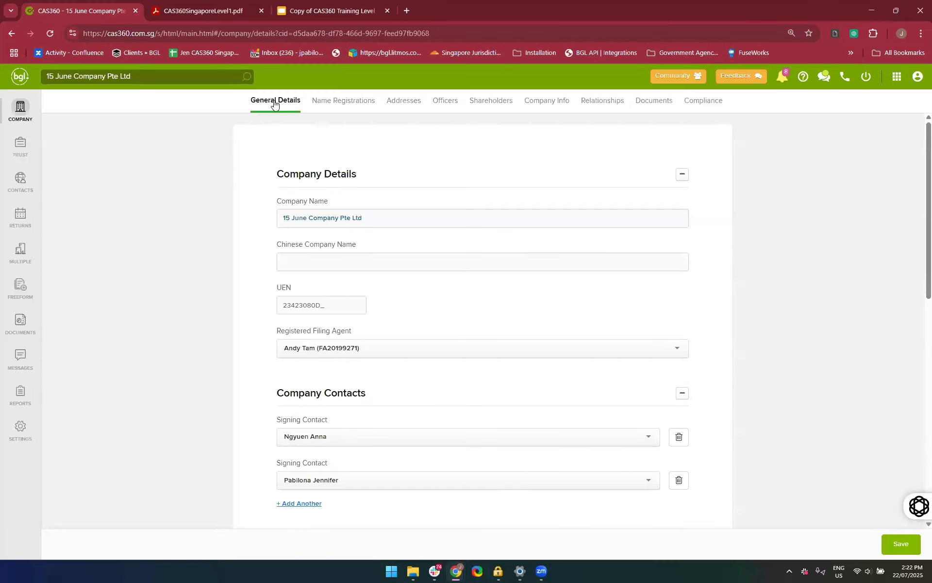
Change the company's registered filing agent to CAS360 SINGAPORE PTE LTD
scroll(172, 385, "down", 1)
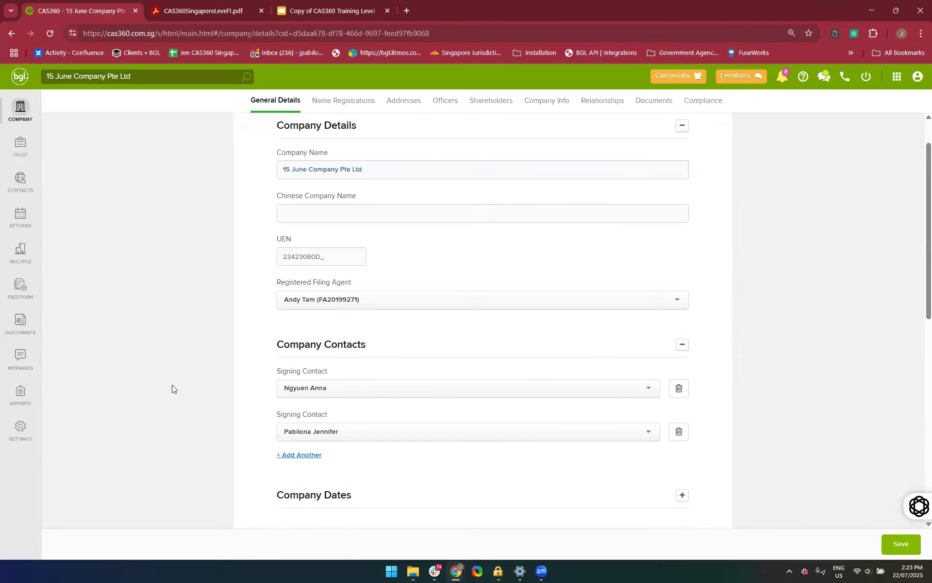
scroll(172, 389, "up", 1)
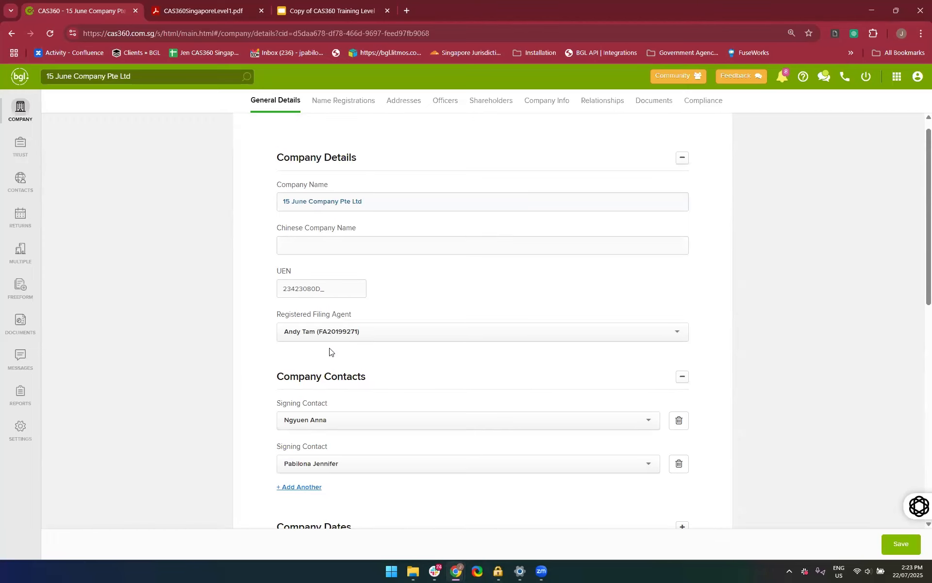
scroll(330, 350, "down", 1)
scroll(329, 350, "down", 2)
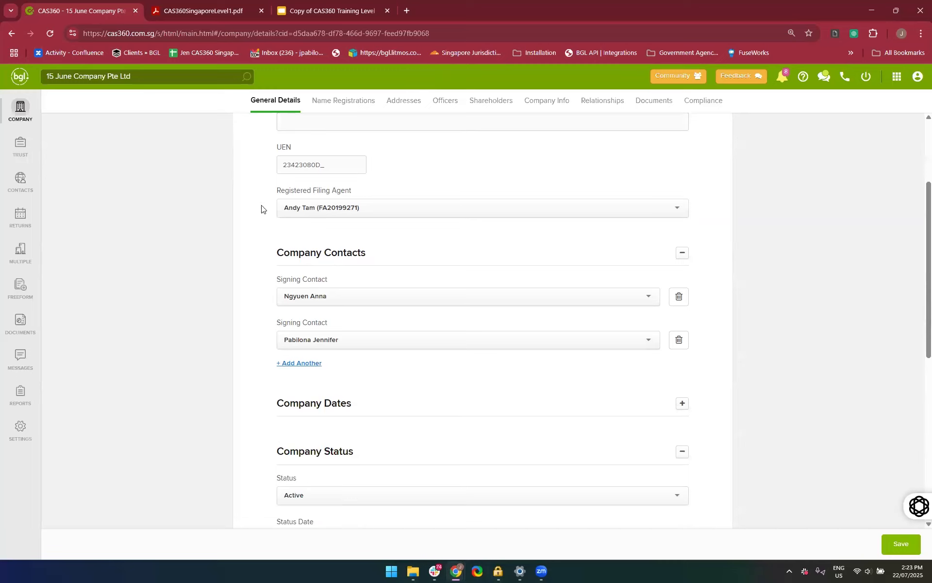
left_click(350, 204)
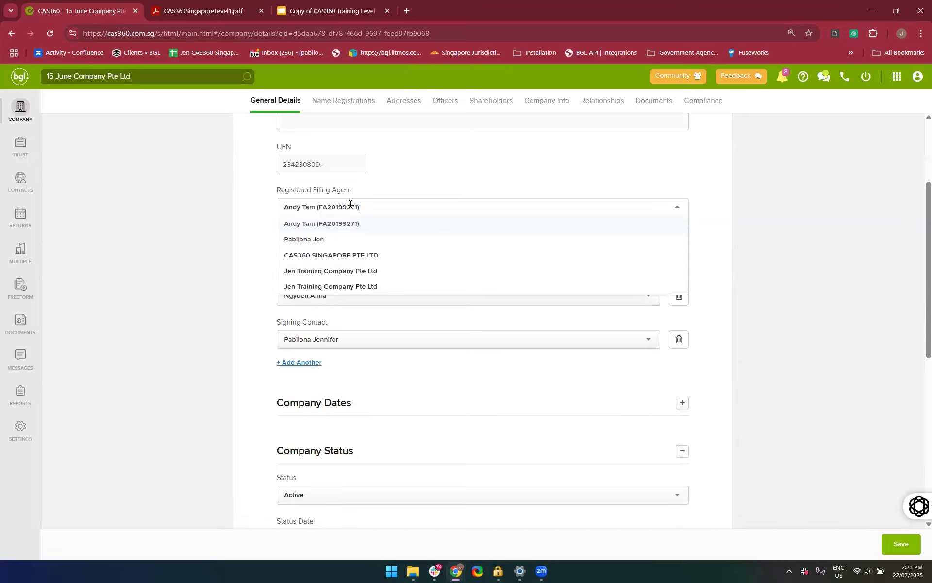
left_click(337, 255)
Collapse and re-expand the Company Contacts section, and view the contact types that can be added without adding one
scroll(254, 267, "up", 1)
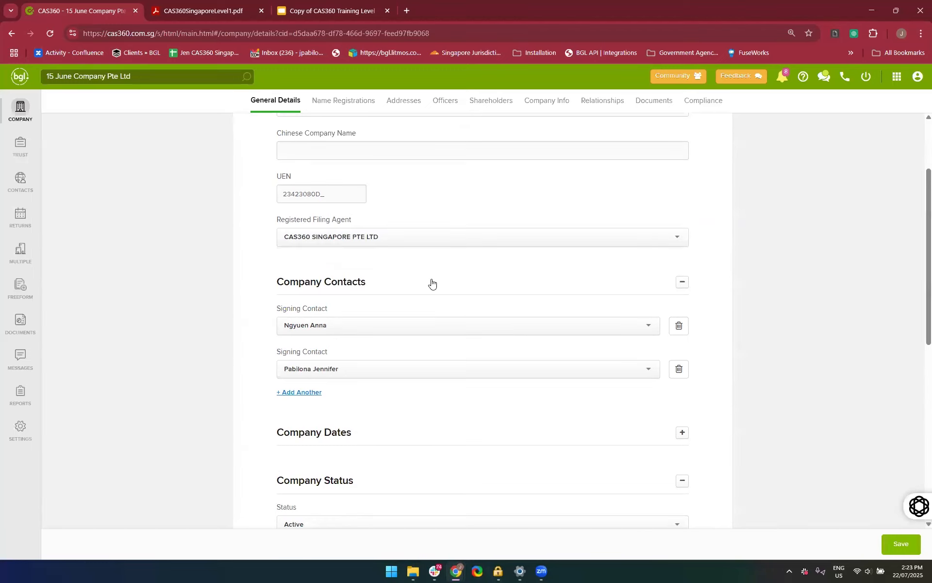
scroll(266, 229, "up", 1)
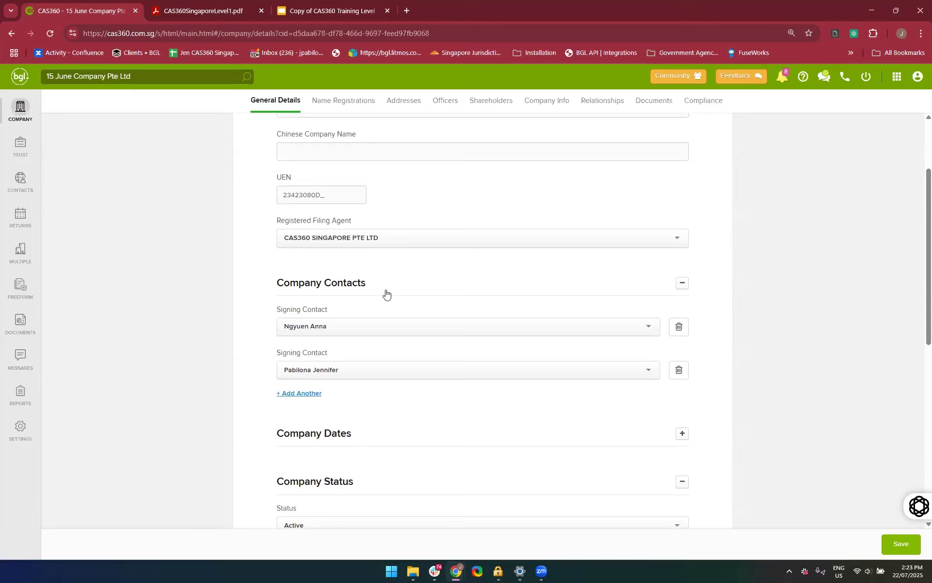
scroll(385, 293, "down", 1)
left_click(379, 264)
left_click(379, 264)
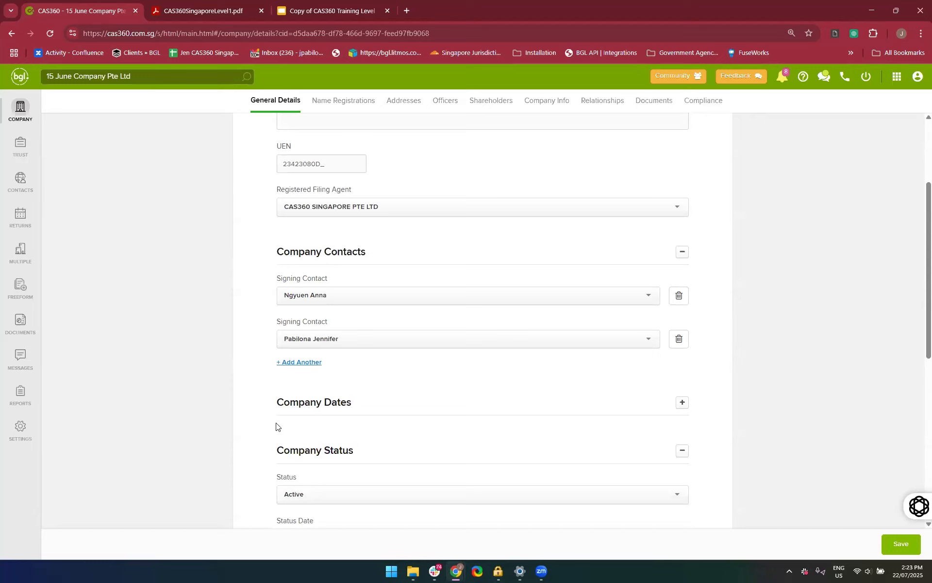
left_click(295, 364)
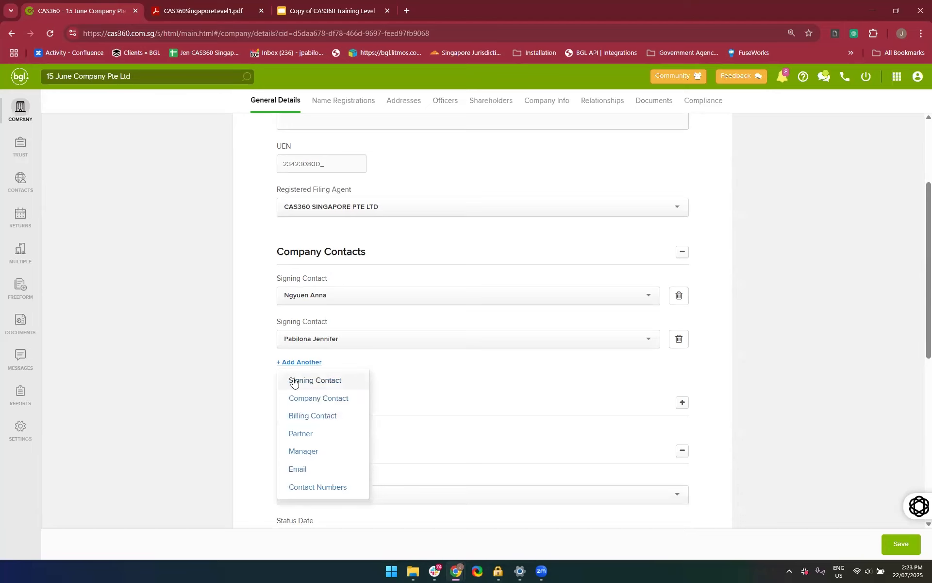
left_click(250, 379)
scroll(250, 378, "down", 2)
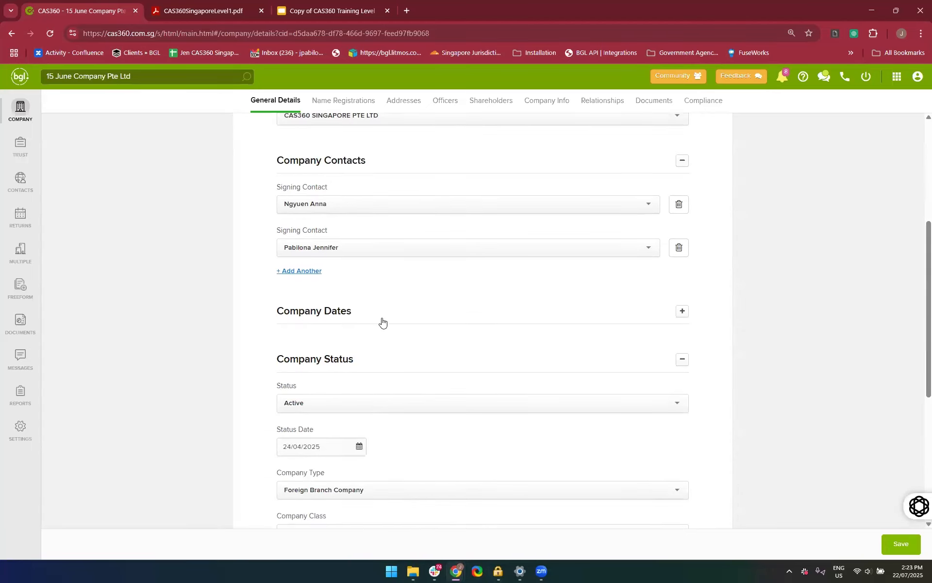
Expand the Company Dates section and set the Financial Year End Date to 31/12/2024
left_click(382, 321)
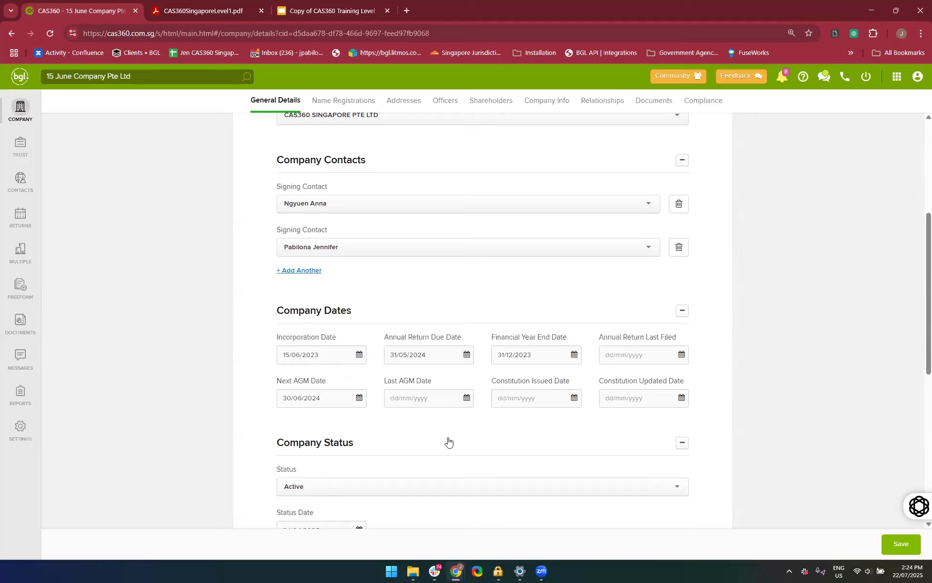
left_click(544, 355)
type("4")
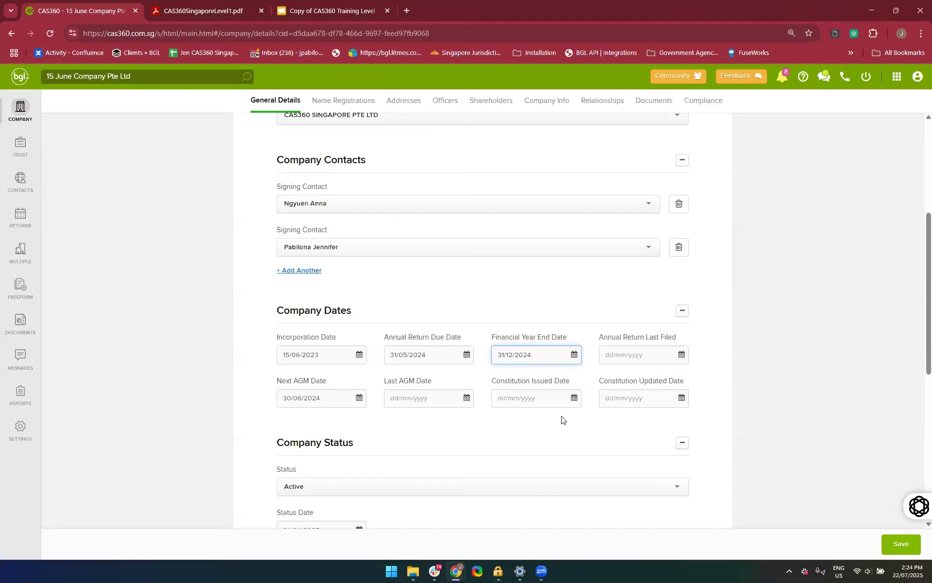
Collapse the Company Status section and review the fields under Company Dates
left_click(395, 432)
scroll(403, 398, "down", 2)
left_click(415, 351)
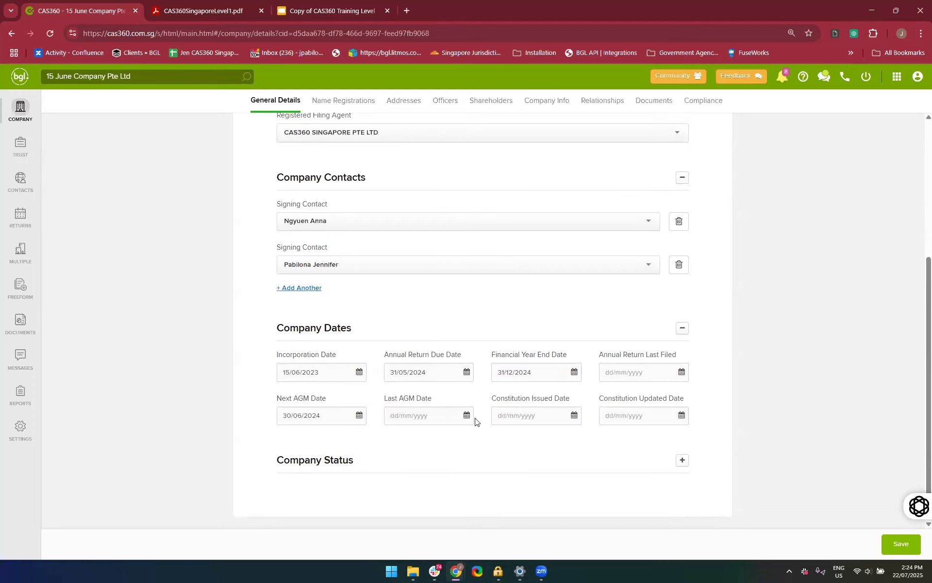
scroll(422, 421, "up", 1)
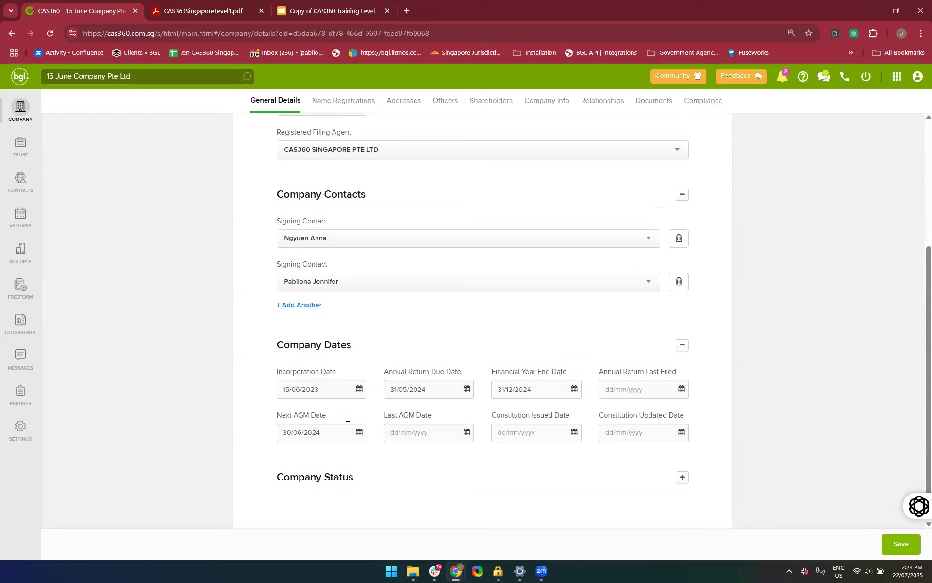
scroll(350, 428, "down", 1)
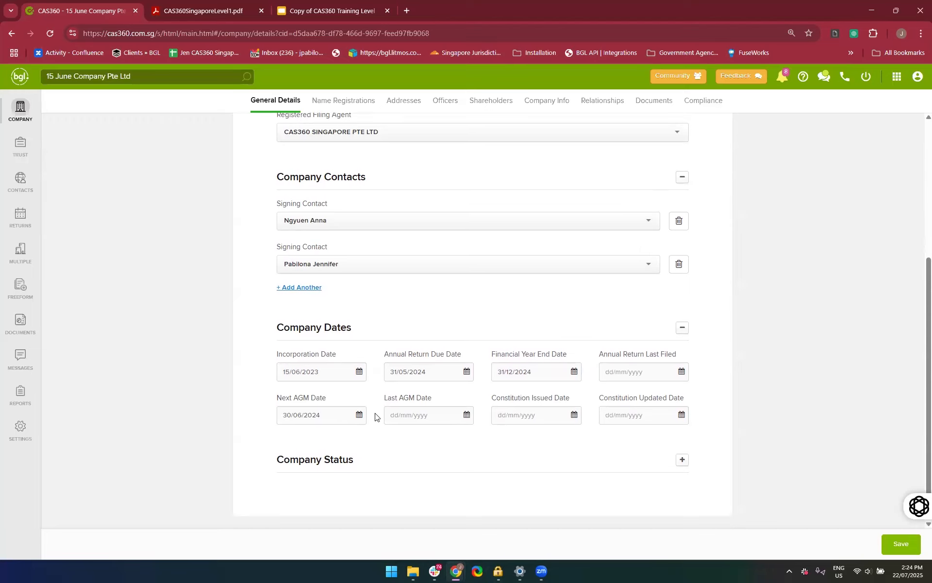
Reload the company page to discard unsaved edits, expand Company Dates, and change the Financial Year End Date to 31/12/2024
left_click(50, 36)
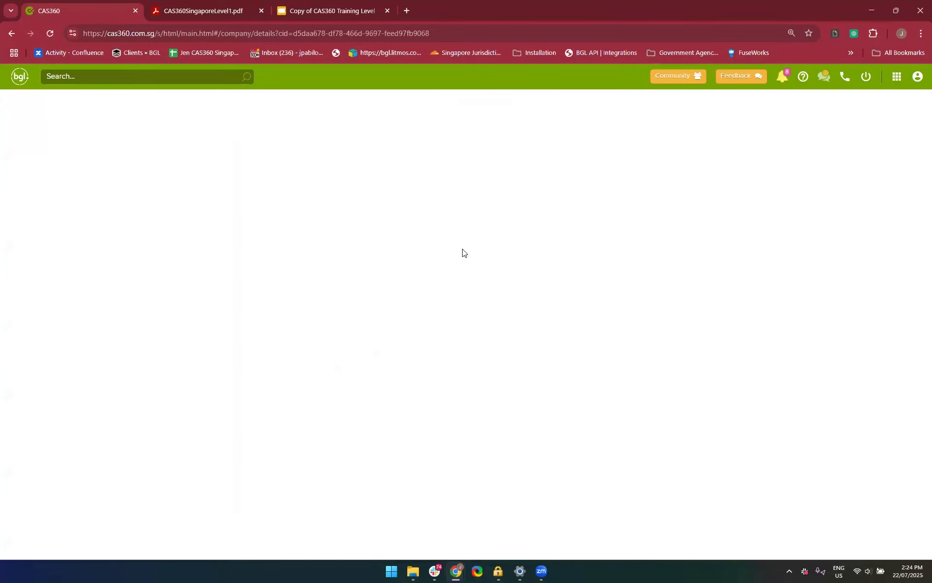
scroll(462, 252, "down", 6)
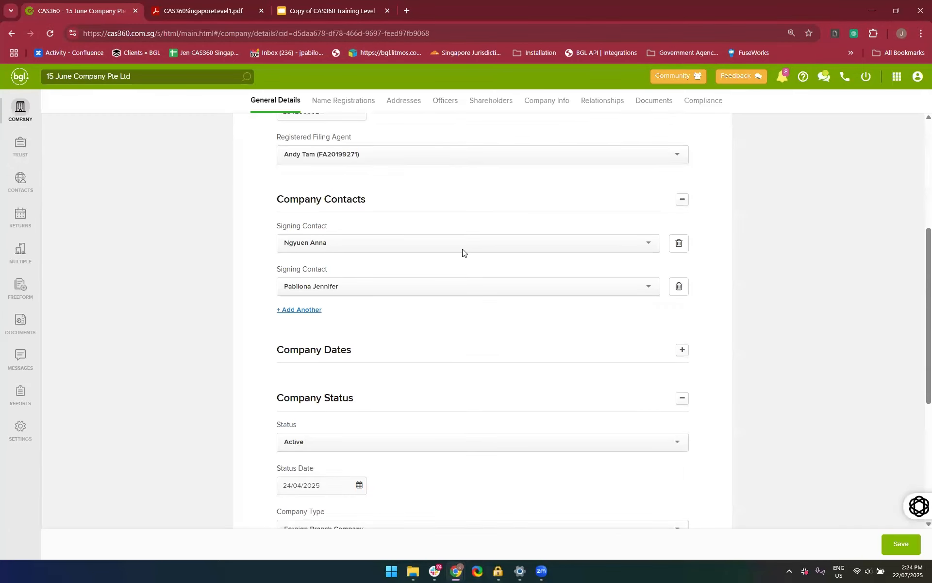
left_click(402, 271)
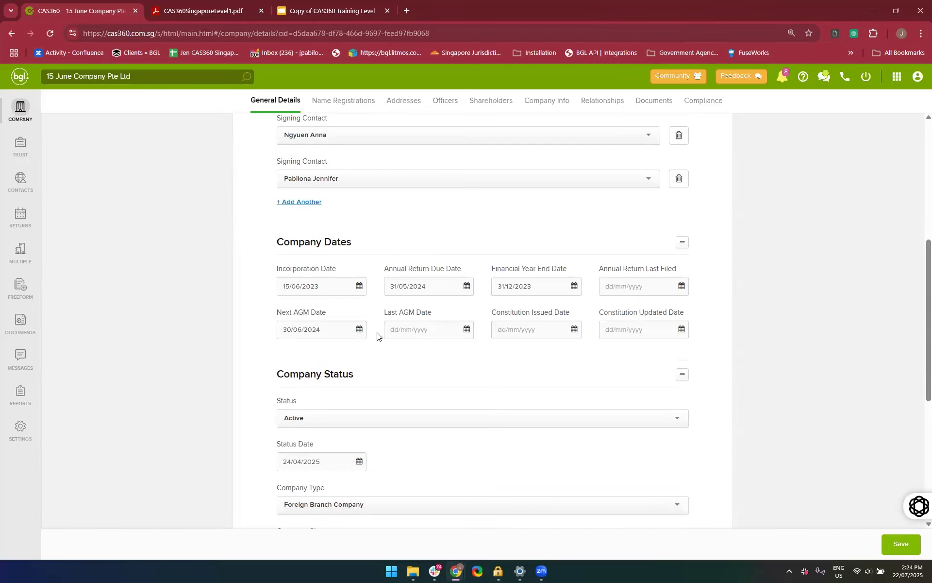
left_click(543, 290)
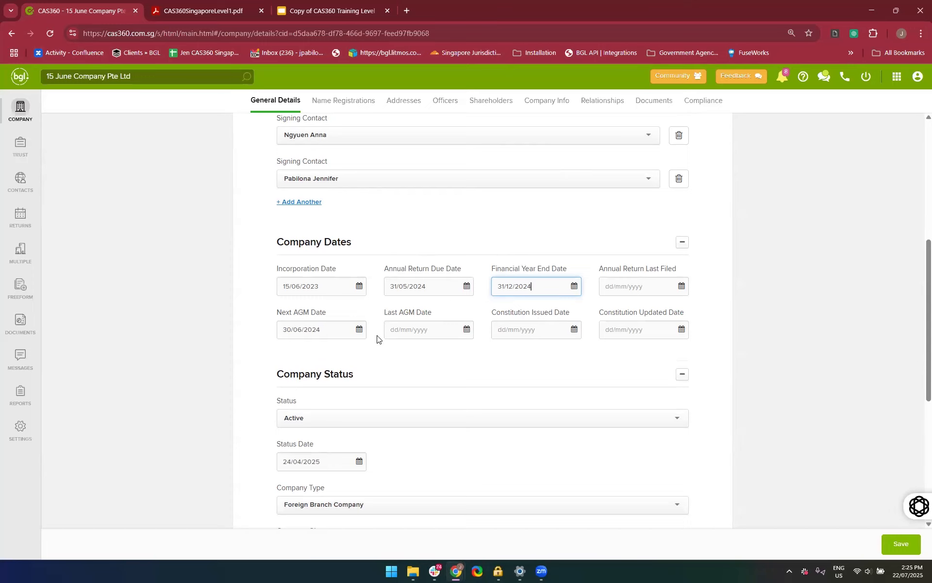
Open 17 Aug Company Pte Ltd from the company list and expand its Company Dates section
left_click(19, 107)
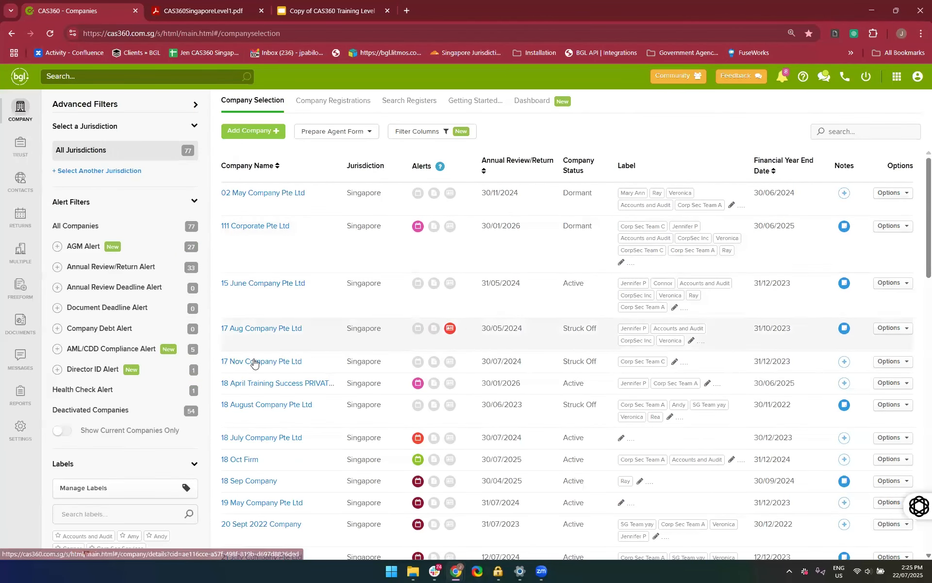
left_click(251, 330)
scroll(396, 337, "down", 3)
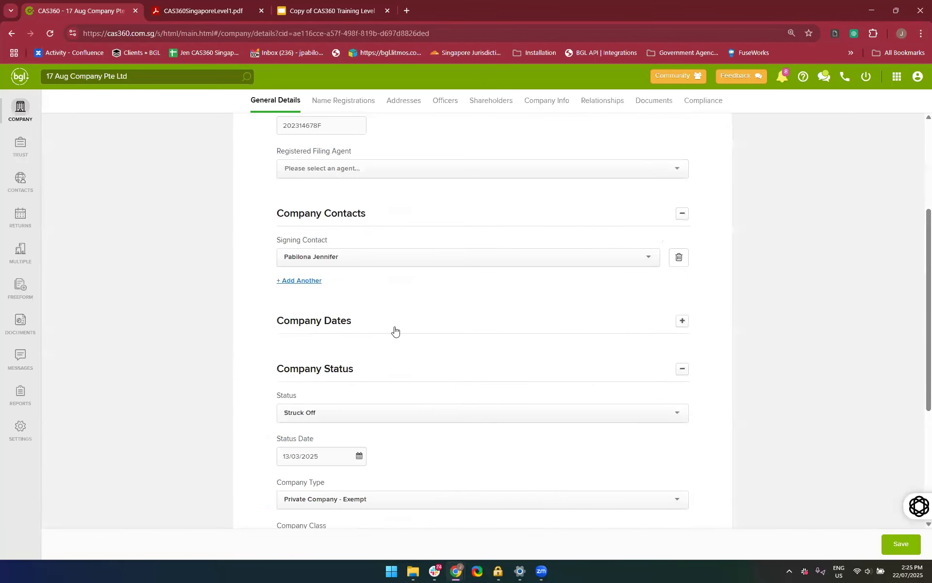
left_click(395, 331)
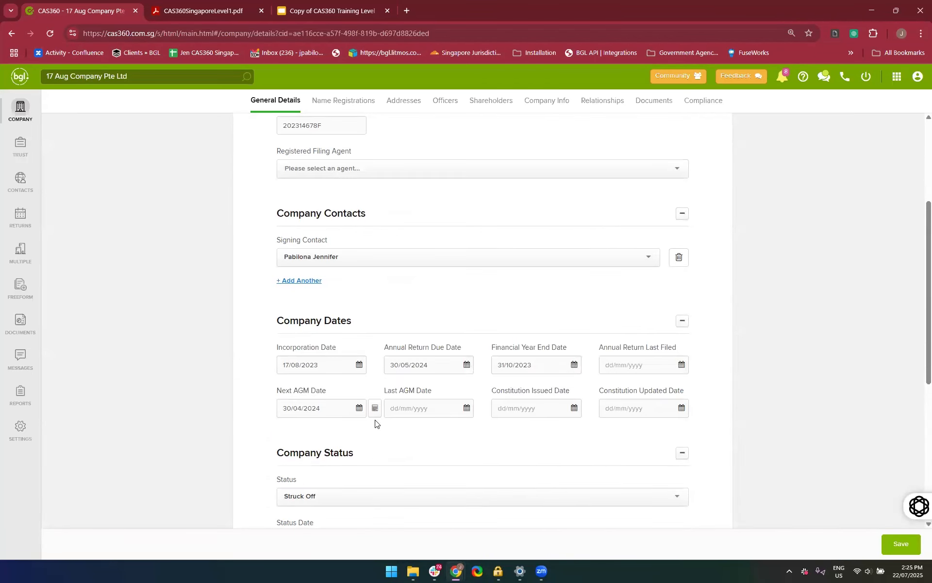
Set the Financial Year End Date to 31/12/2024 and calculate the Next AGM Date
left_click(541, 367)
key("ctrl+a")
key("BackSpace")
type("31/12/2024")
left_click(374, 420)
left_click(374, 410)
Return to the company list, open 15 June Company Pte Ltd, and expand its Company Dates section
left_click(23, 116)
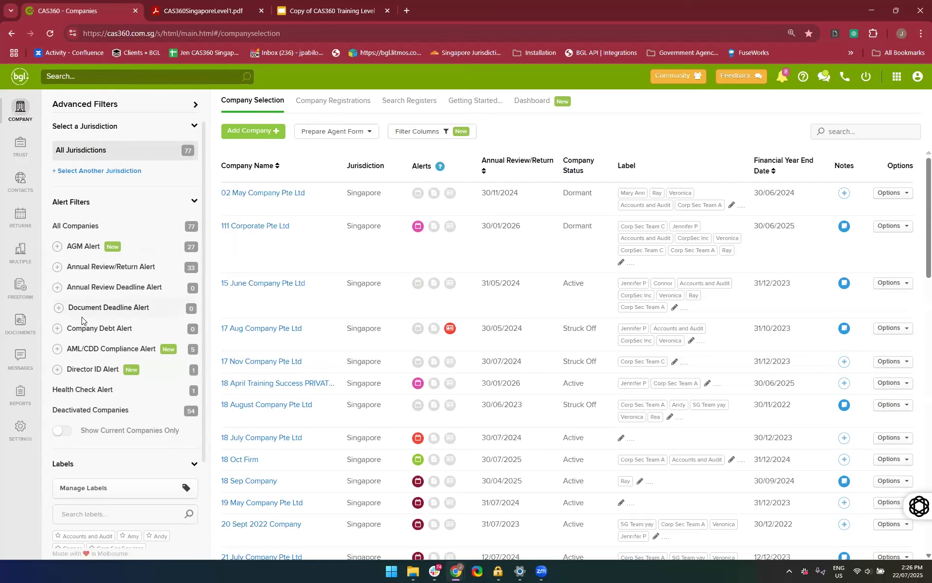
left_click(241, 286)
scroll(363, 387, "down", 5)
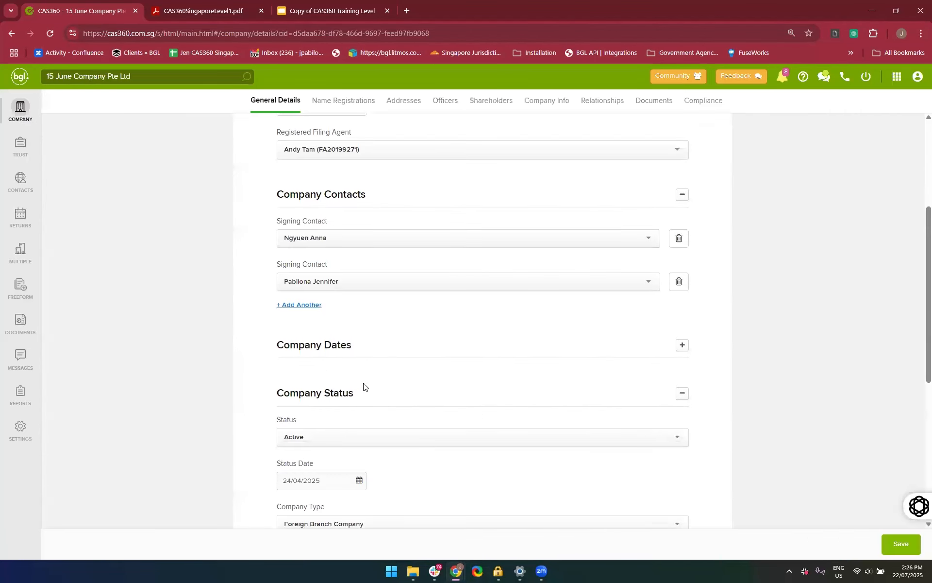
left_click(363, 277)
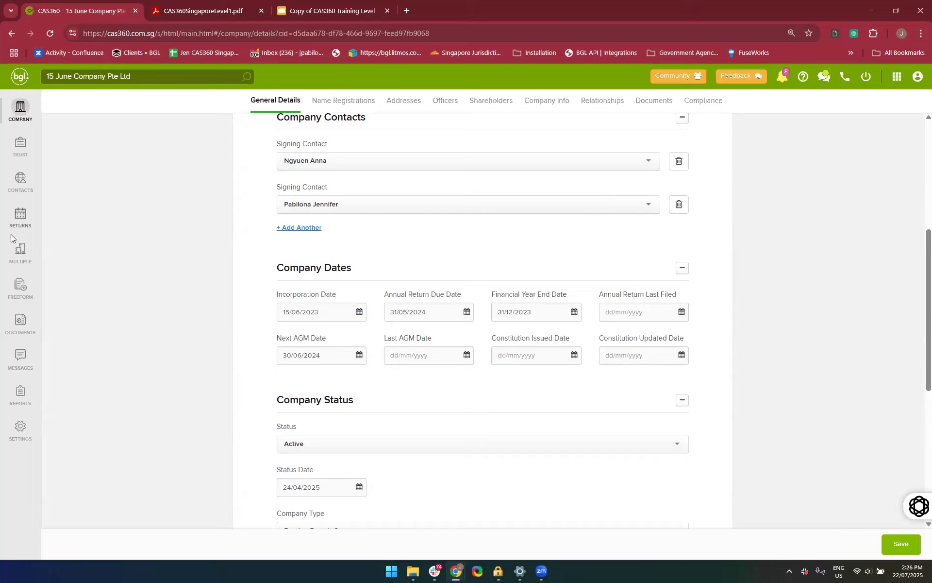
Collapse and re-expand the Company Status section of 15 June Company Pte Ltd
scroll(501, 429, "down", 5)
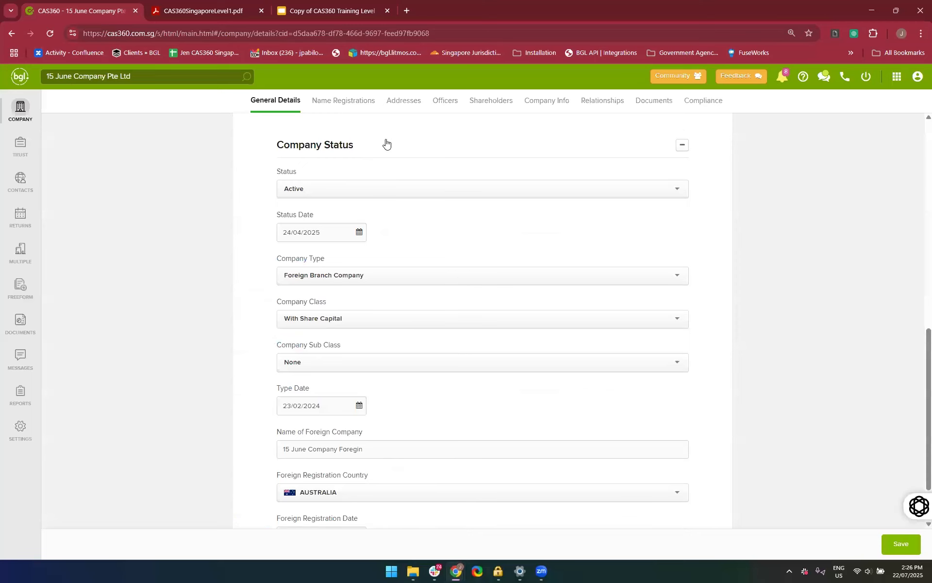
left_click(385, 143)
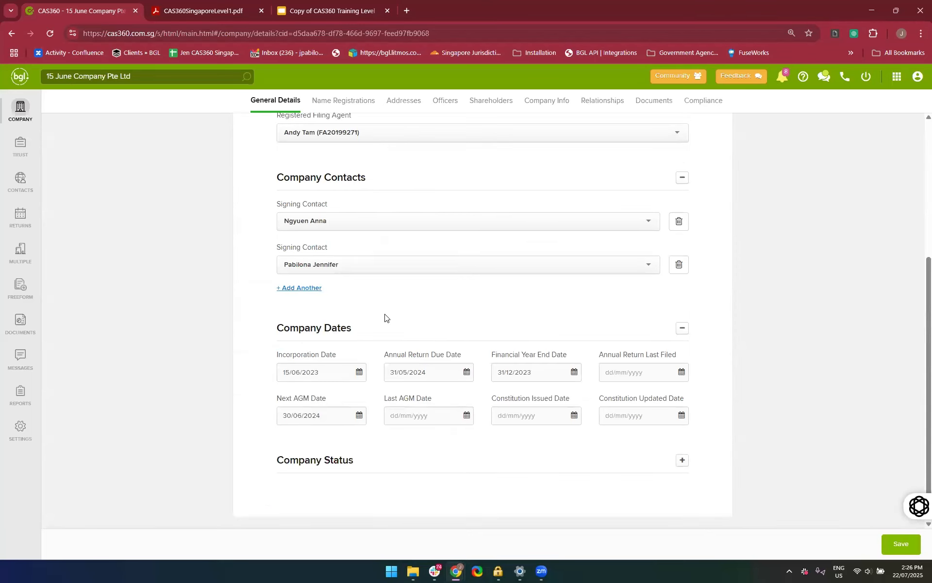
left_click(380, 463)
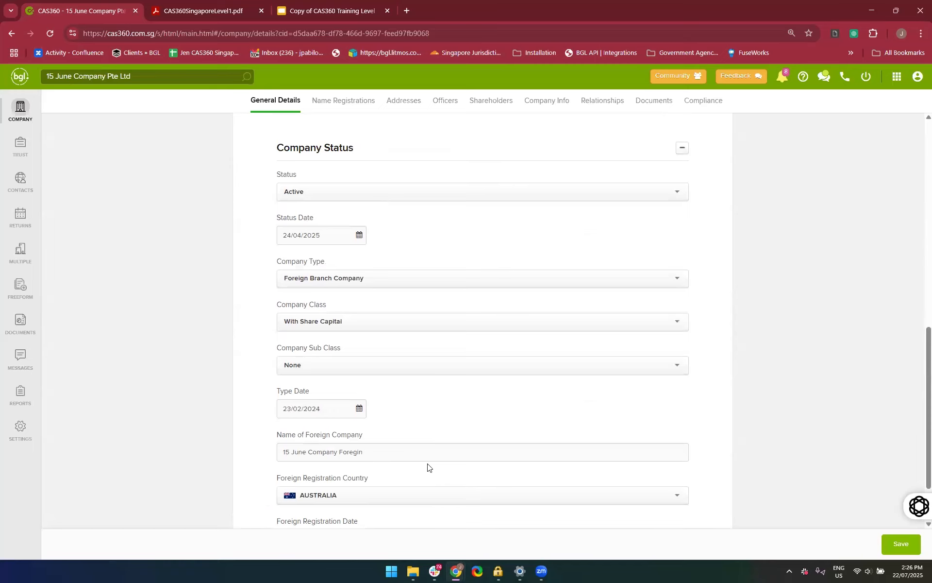
View the available options for Status, Company Type and Company Class without changing any of them
left_click(451, 193)
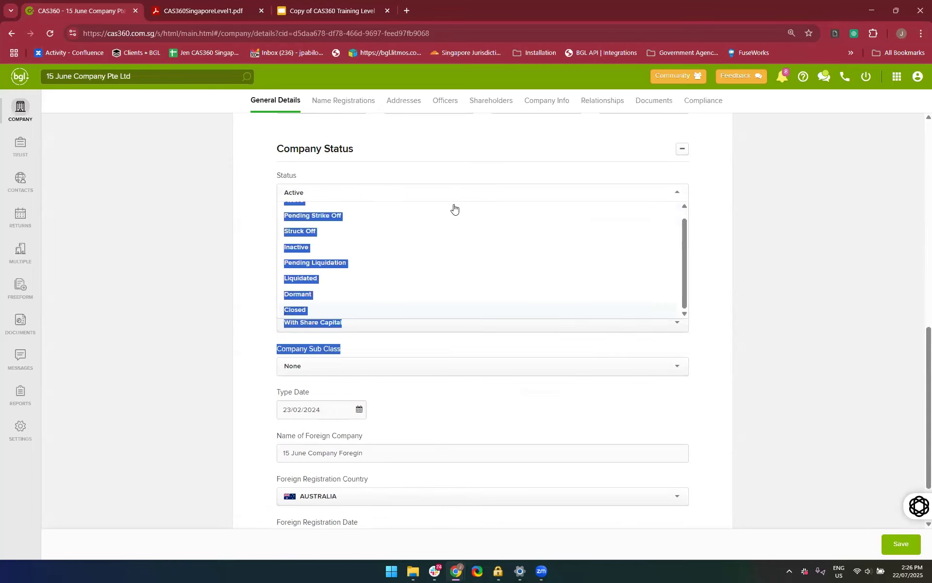
left_click(247, 250)
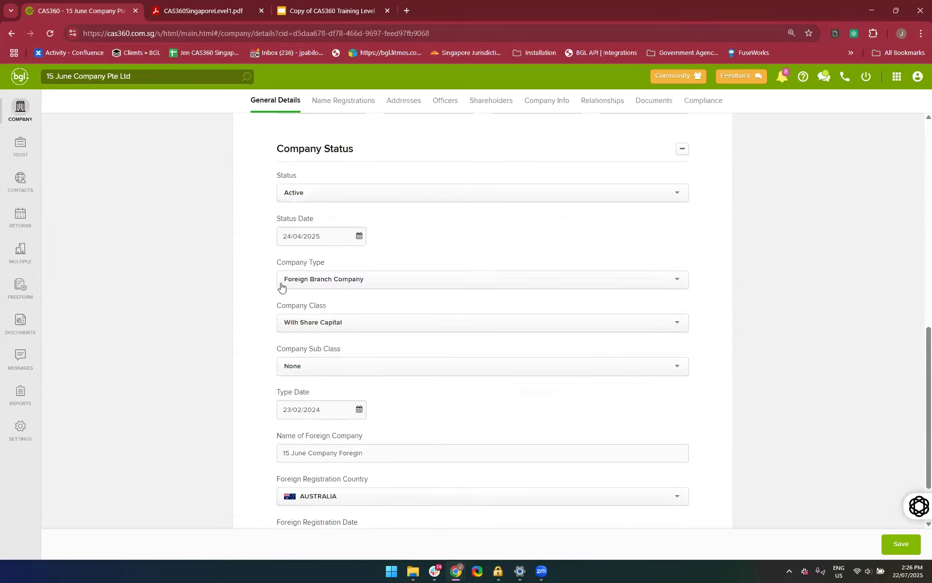
left_click(350, 279)
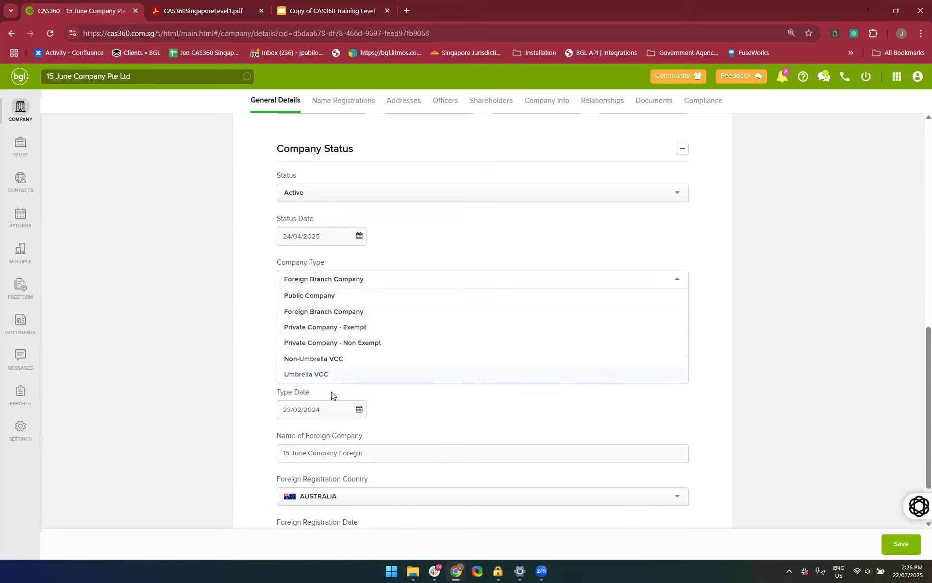
left_click(252, 302)
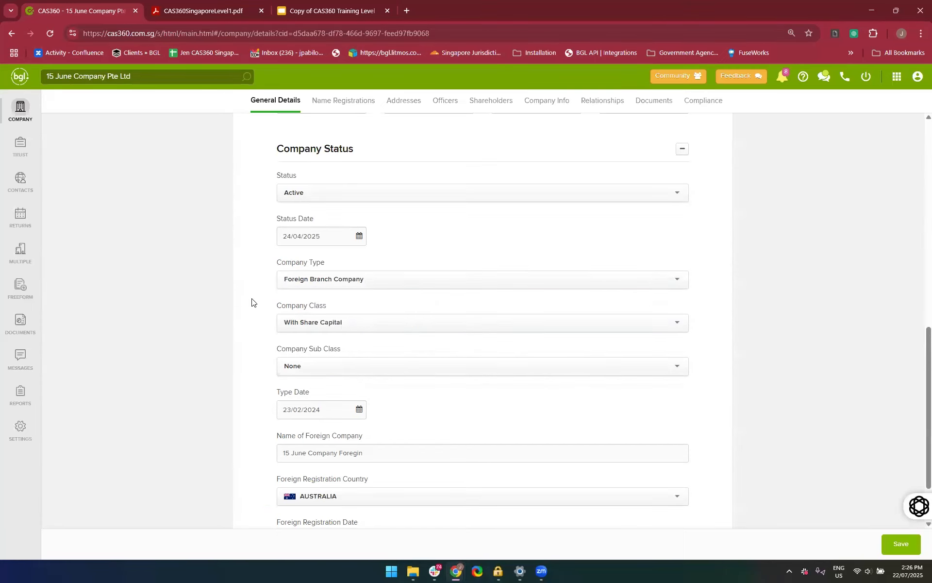
left_click(337, 326)
left_click(252, 348)
Set the Company Sub Class to Small Company and look over the Group Name and Type Date fields
left_click(317, 371)
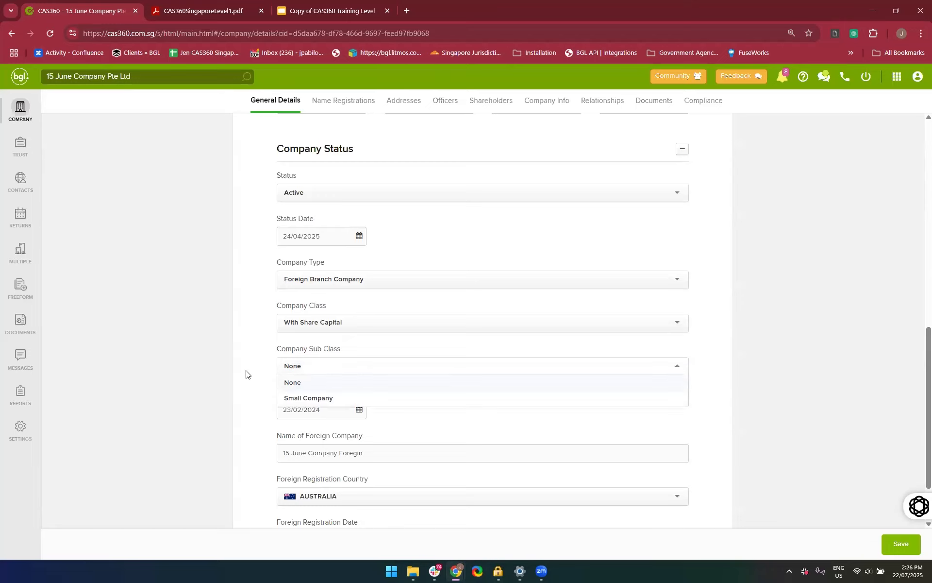
left_click(313, 398)
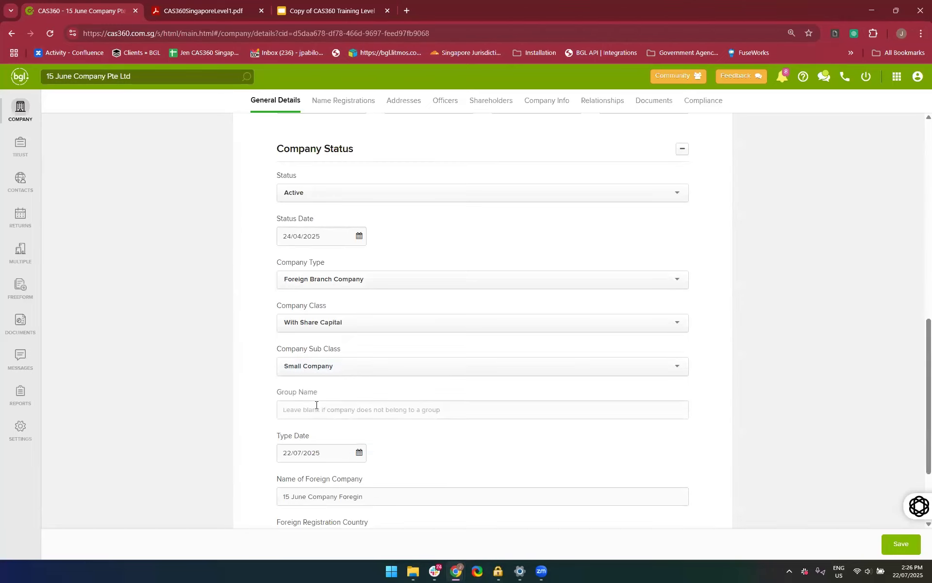
scroll(316, 406, "down", 2)
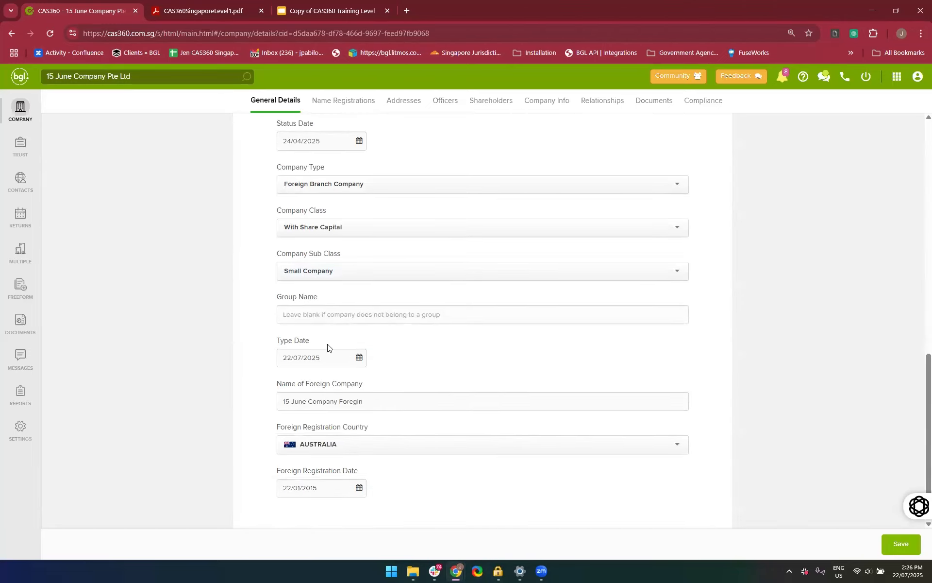
View the country options for Foreign Registration Country and keep the current selection
scroll(408, 440, "down", 1)
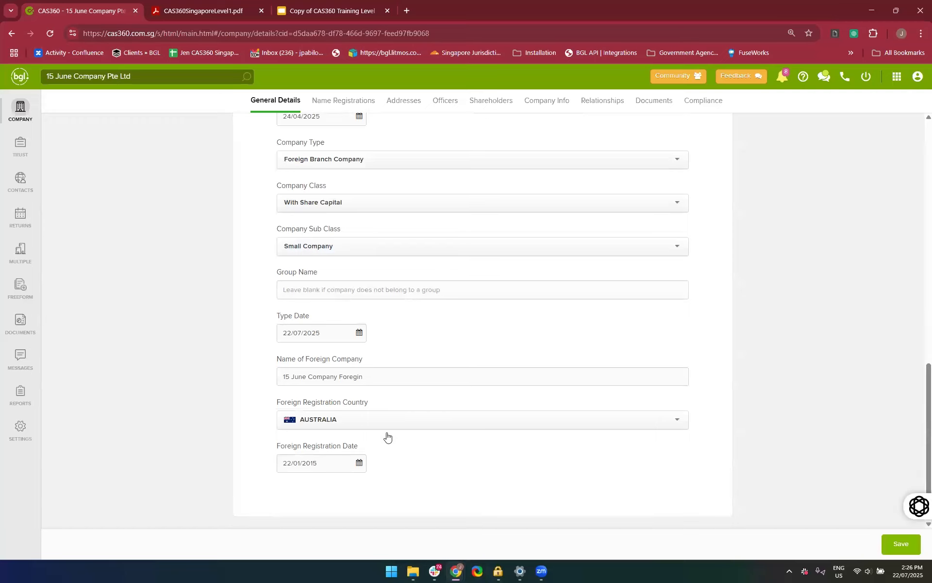
left_click(360, 418)
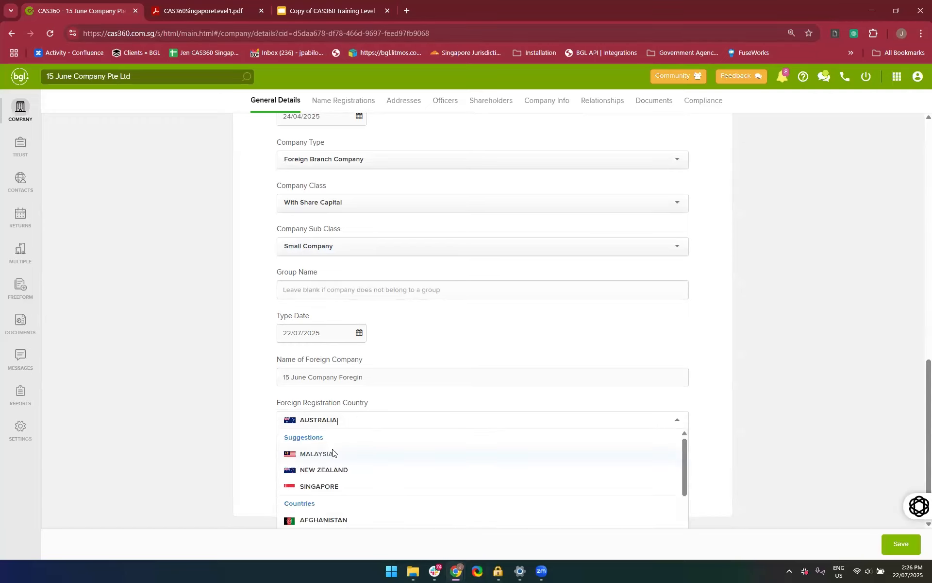
left_click(253, 446)
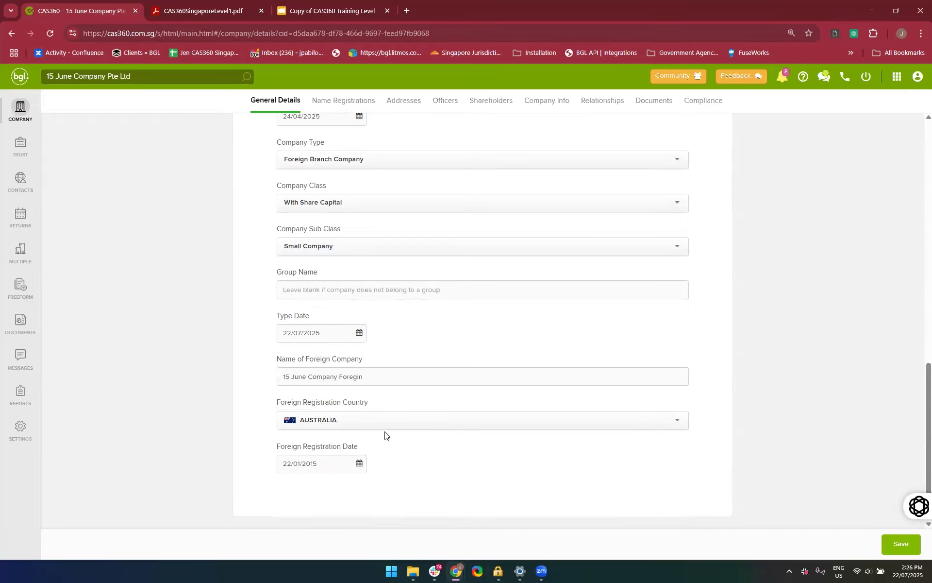
scroll(173, 272, "up", 8)
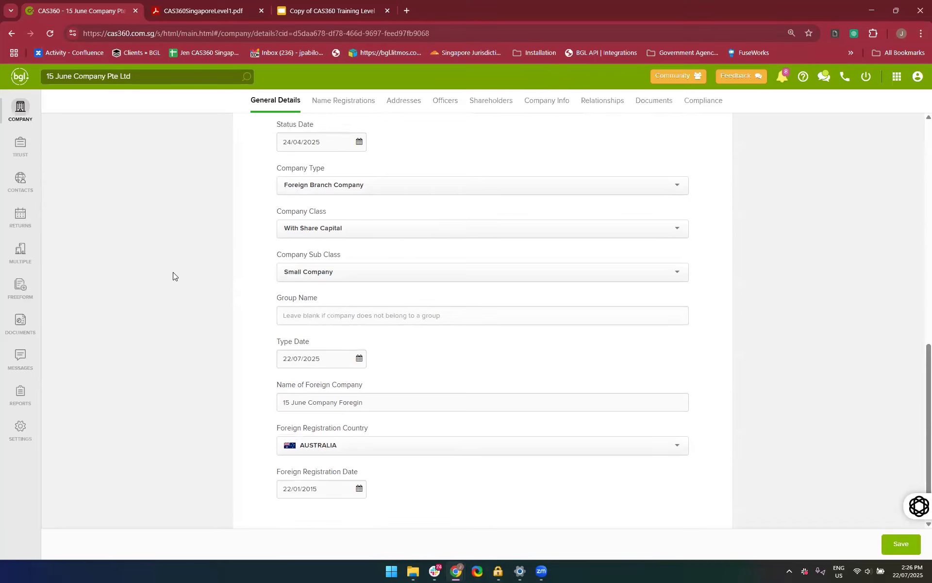
Look through the company's addresses, name registrations, officers and shareholders, ending on its company info
left_click(398, 101)
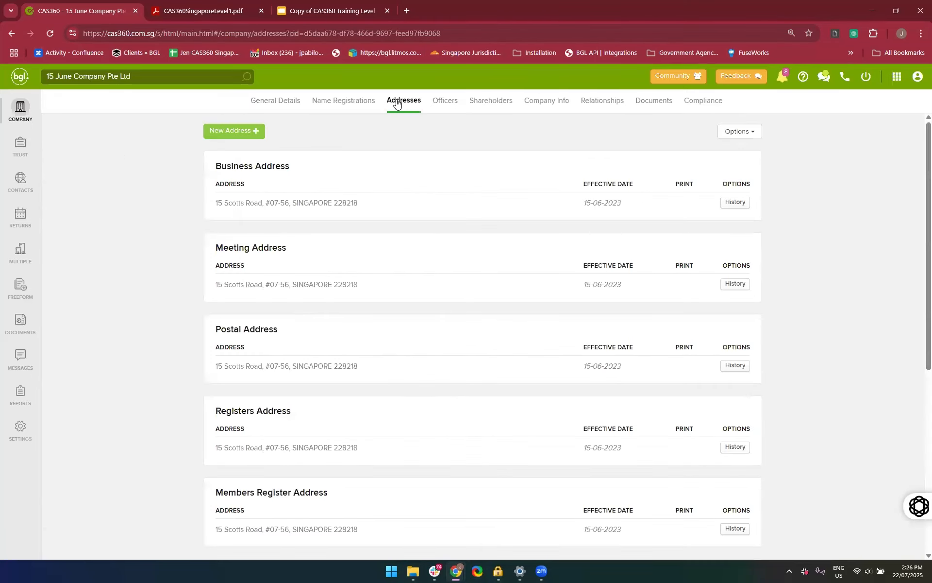
left_click(345, 100)
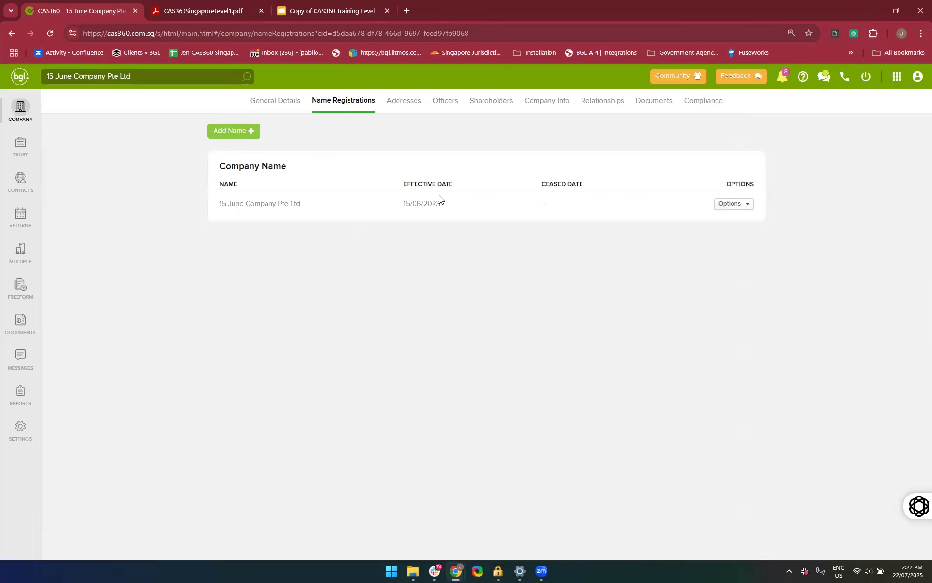
left_click(396, 100)
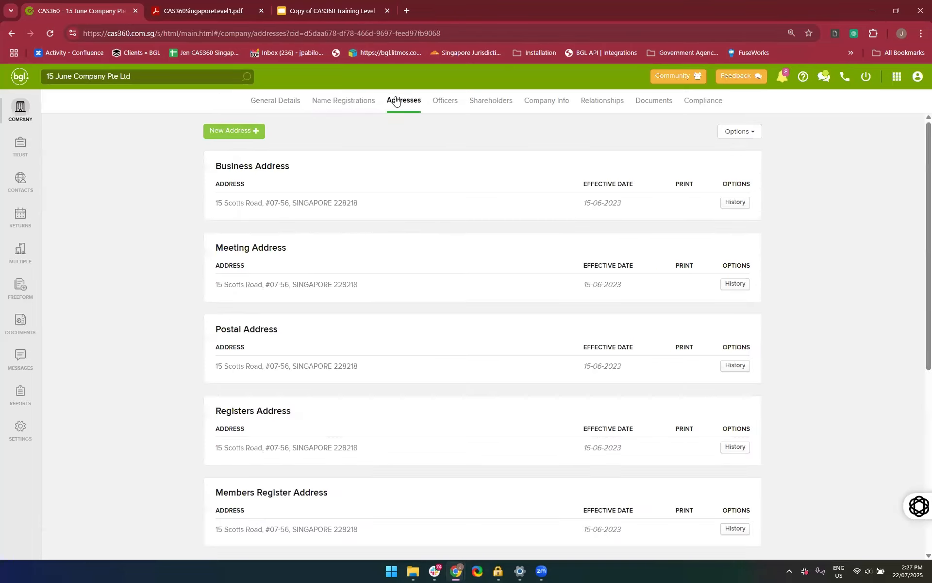
left_click(447, 102)
left_click(509, 106)
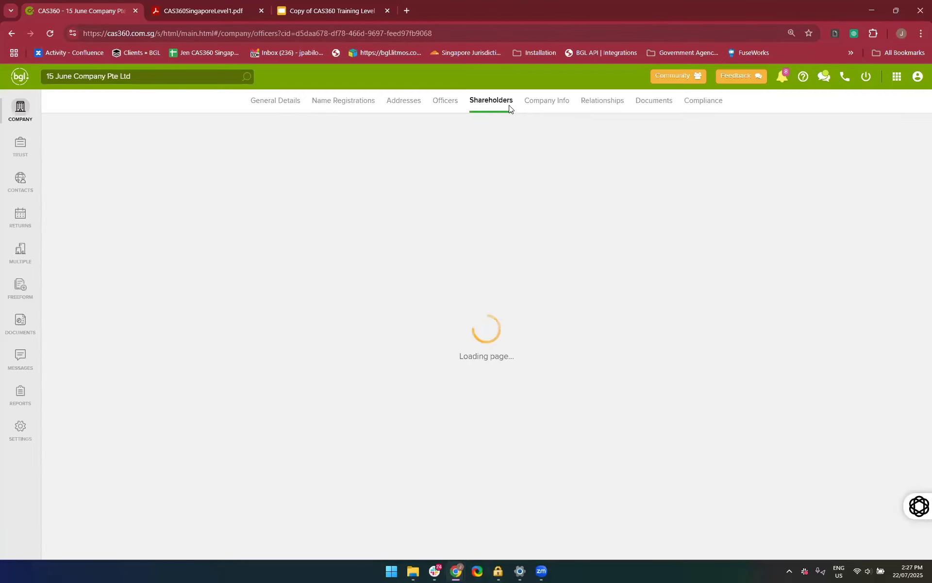
left_click(547, 106)
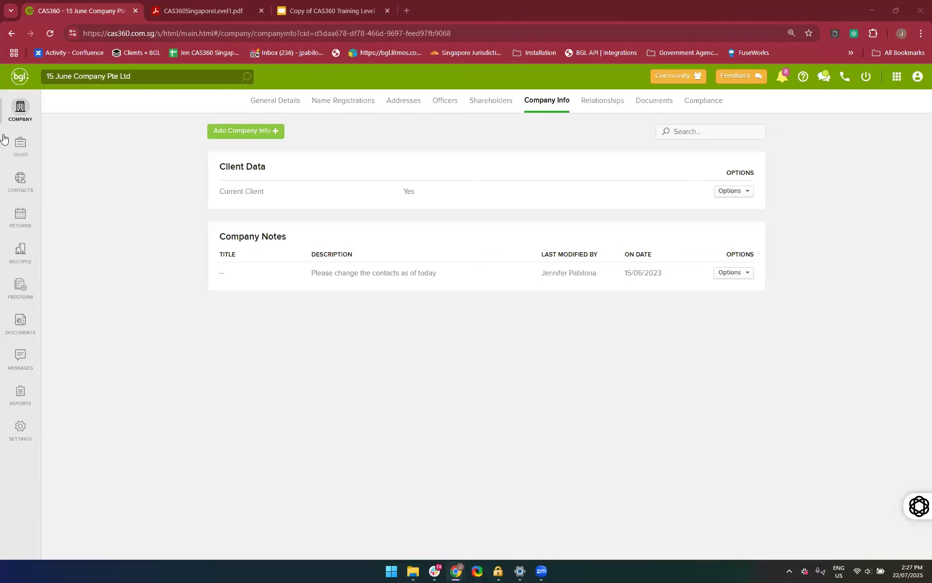
Go back to the company list, and view the global contacts and the global addresses
left_click(30, 107)
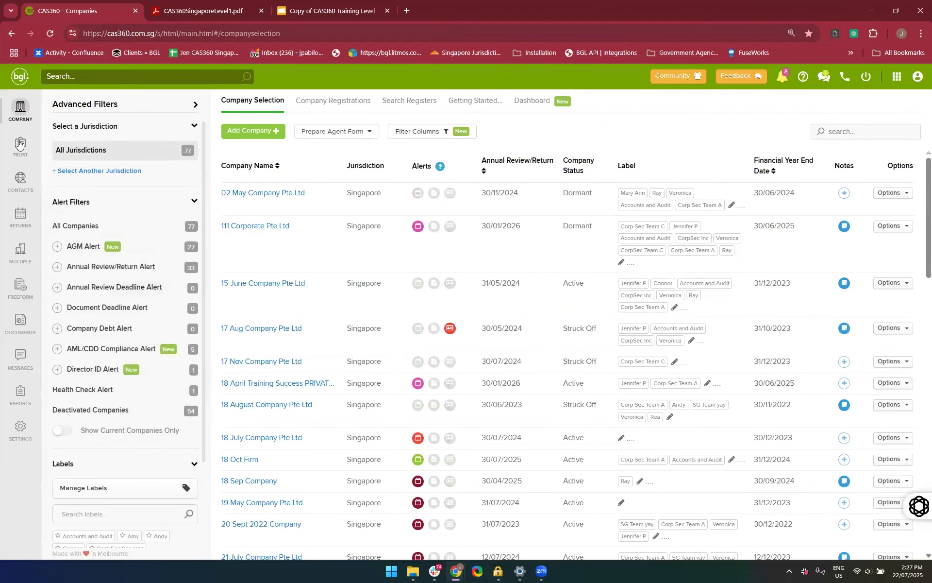
left_click(17, 186)
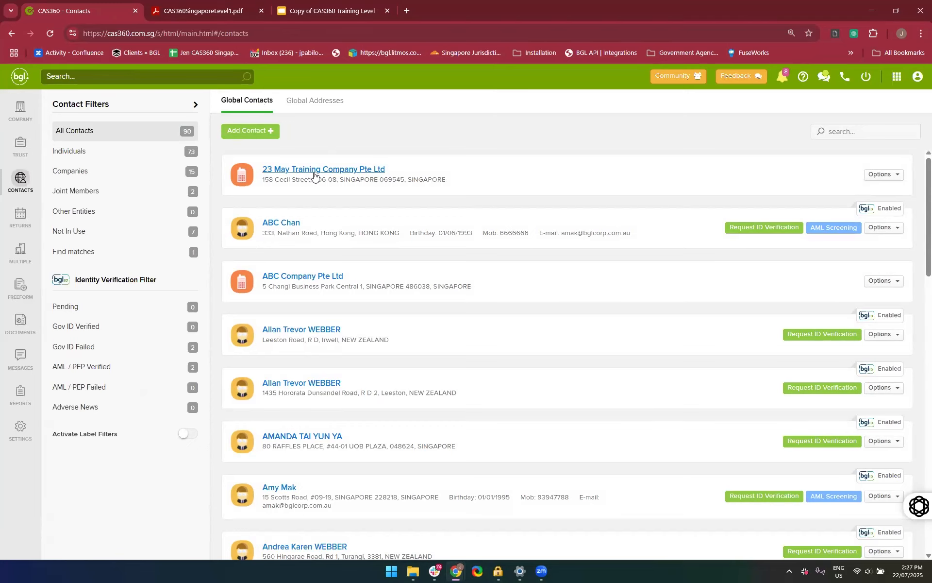
left_click(307, 115)
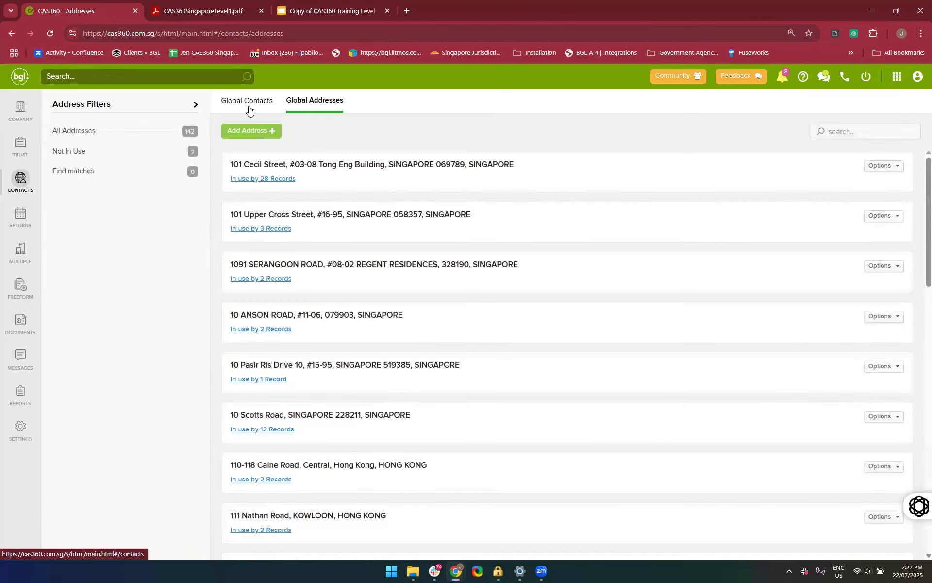
View the global contacts, go back to the company list, and find and open 15 June Company Pte Ltd through the global search
left_click(249, 108)
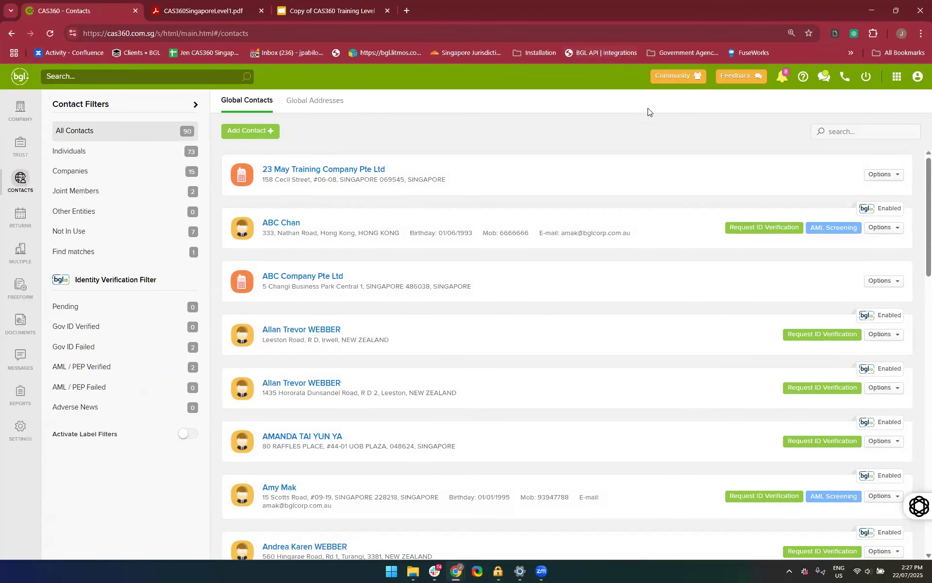
left_click(17, 78)
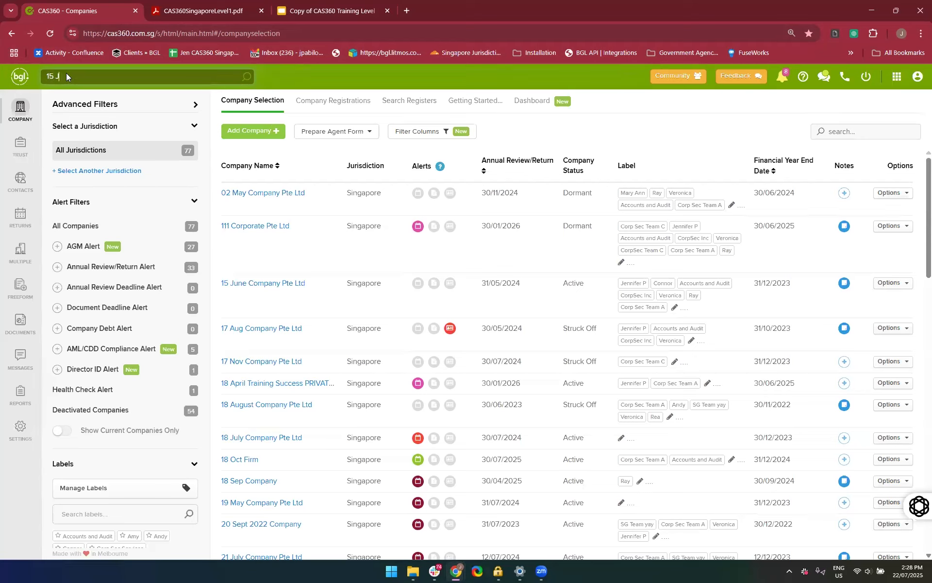
type("e")
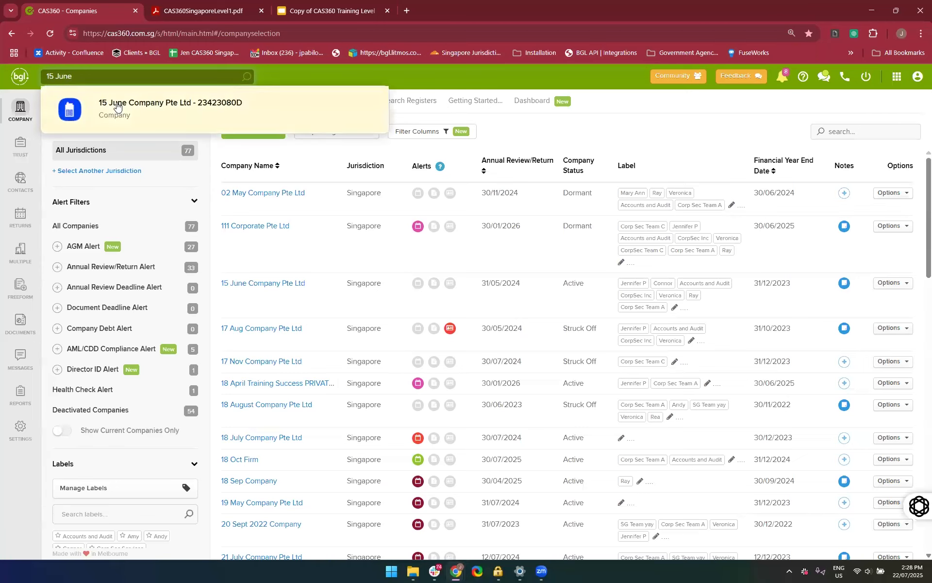
left_click(90, 117)
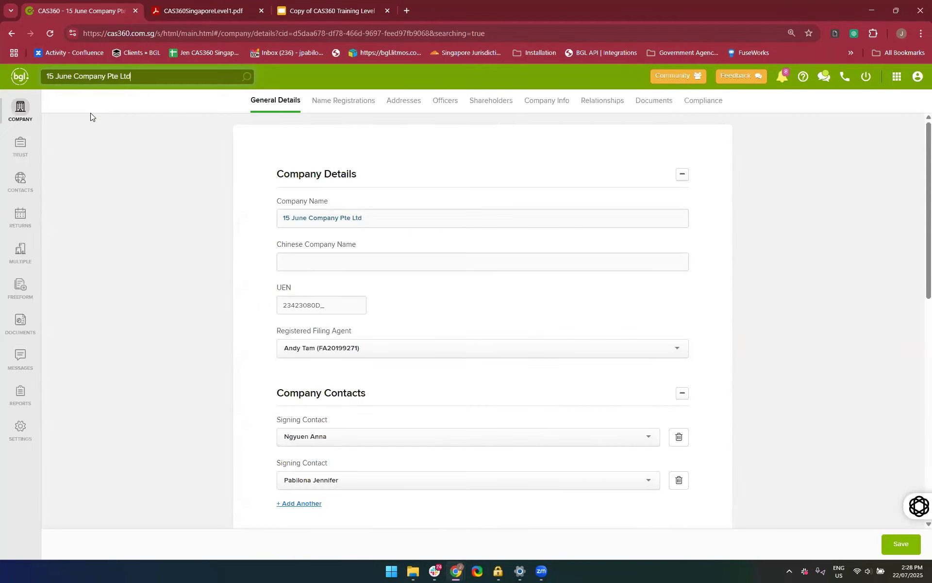
Replace the global search text with the contact's first name and open the first matching individual's information
left_click_drag(146, 75, 4, 71)
key("BackSpace")
type("jennifer")
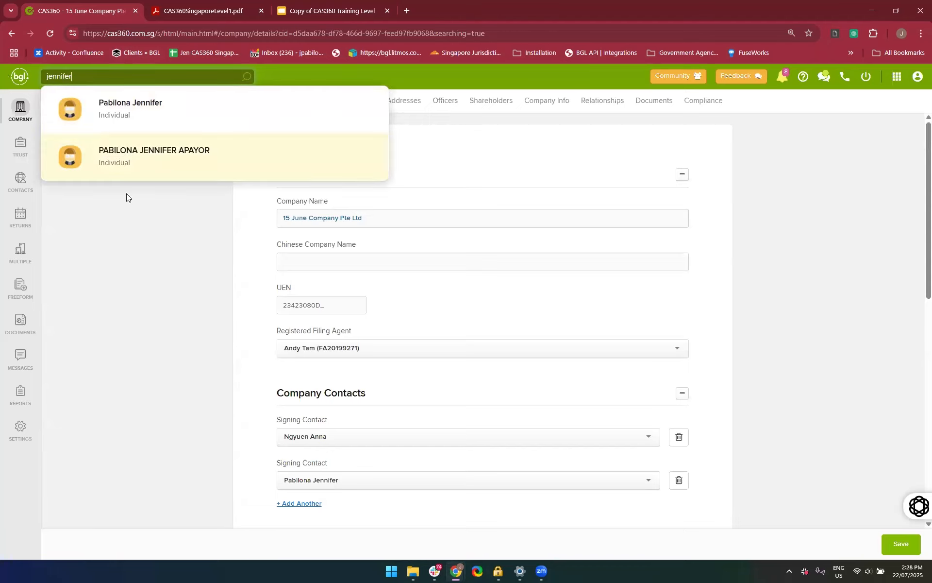
left_click(90, 121)
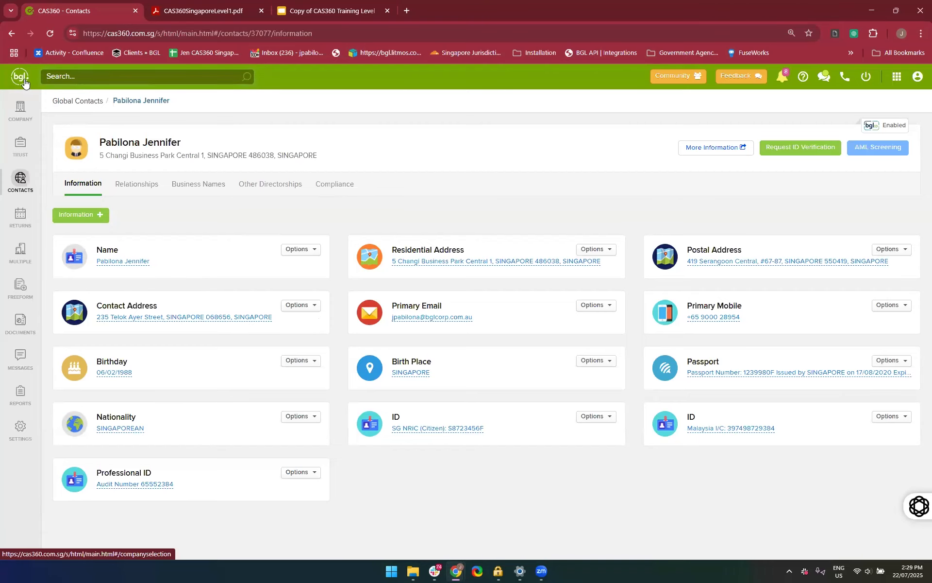
From the company list, switch to MyBGL and view its billing and contact list pages
left_click(21, 108)
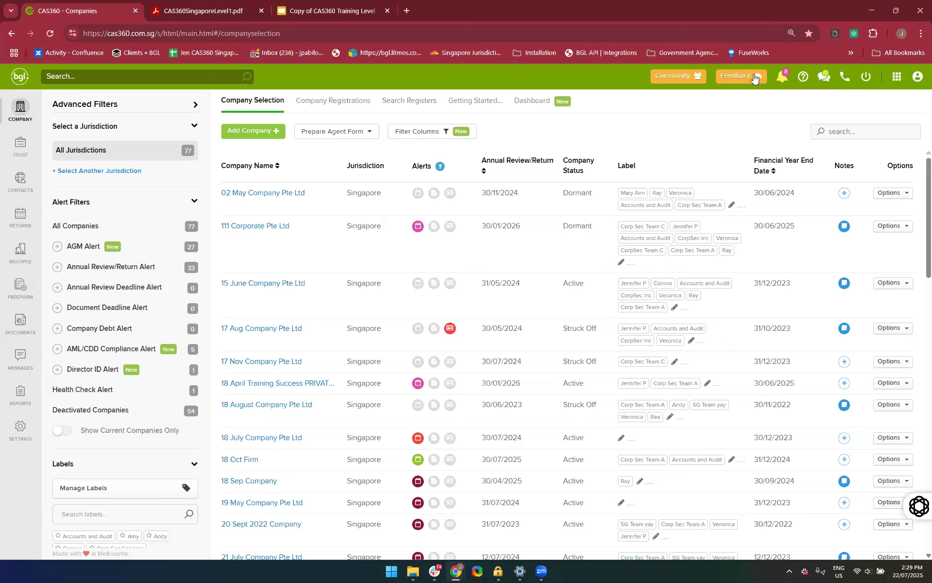
left_click(896, 78)
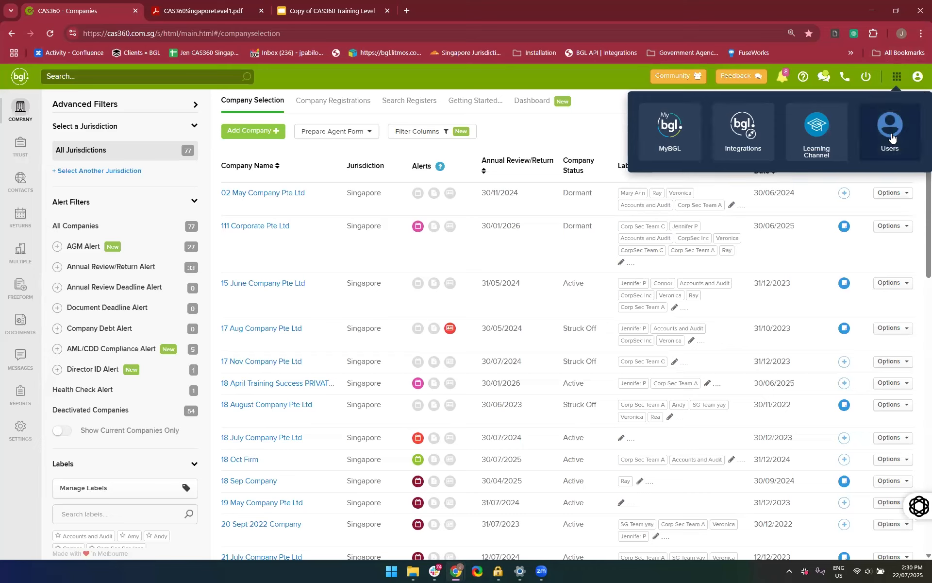
left_click(680, 146)
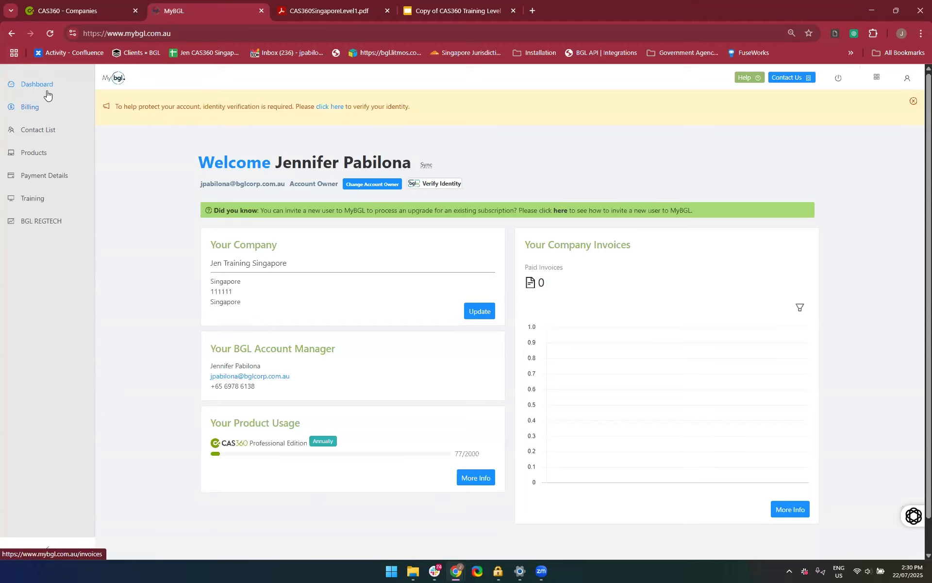
left_click(25, 116)
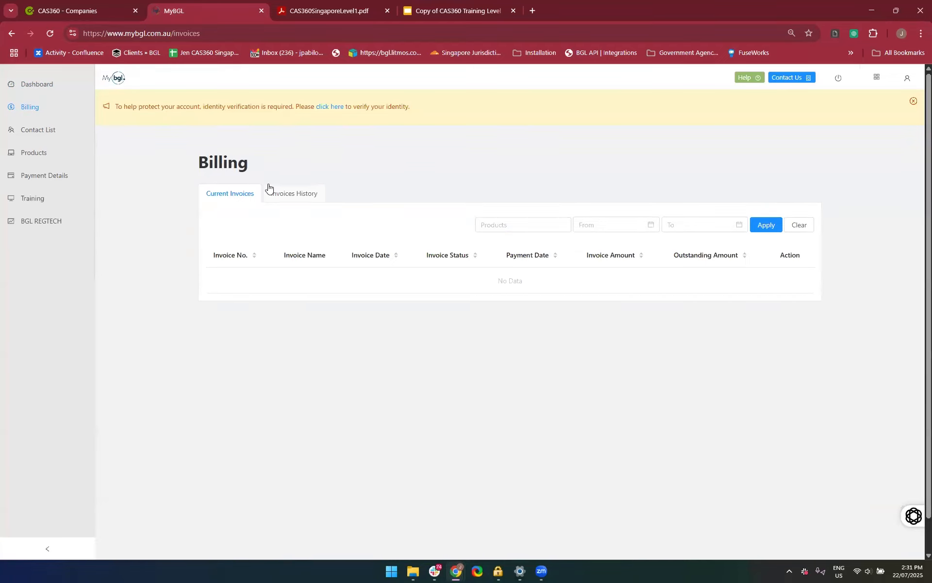
left_click(52, 134)
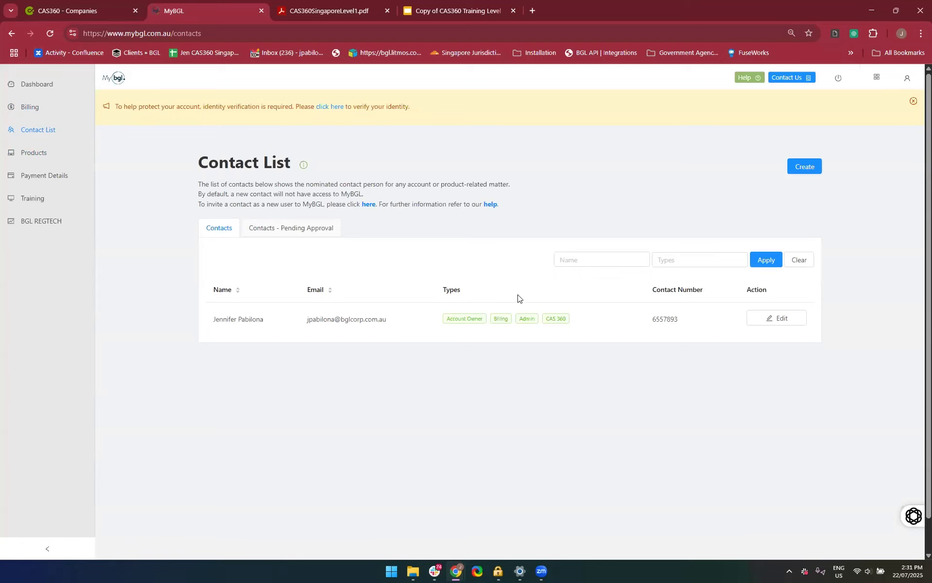
View the MyBGL products and try to upgrade the CAS 360 Professional Edition SG subscription
left_click(41, 162)
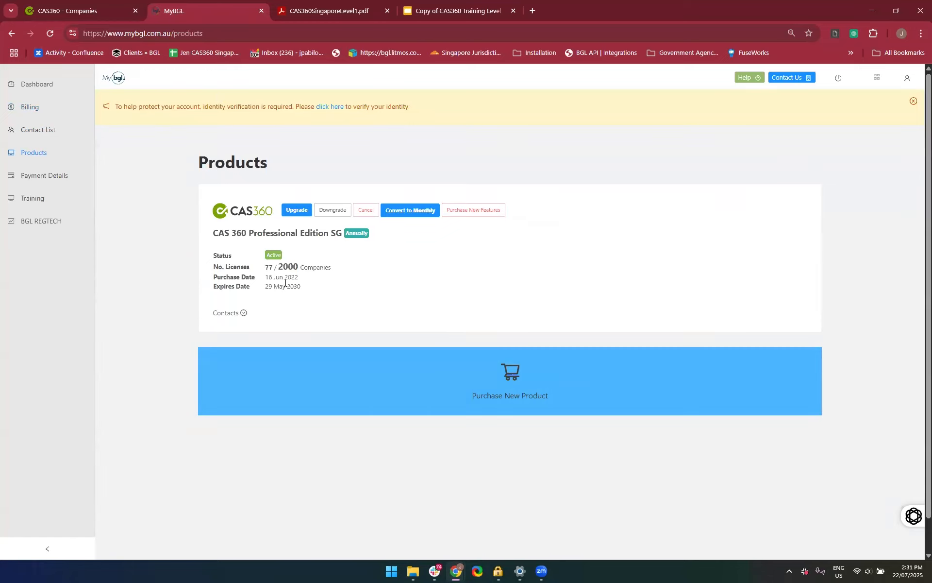
mouse_move(284, 274)
scroll(300, 316, "down", 1)
scroll(300, 316, "up", 1)
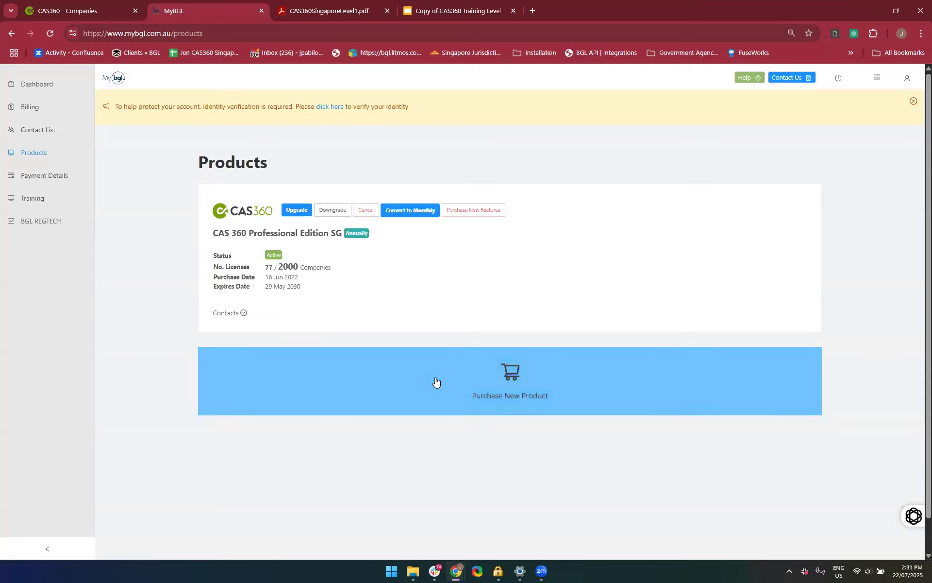
left_click(296, 217)
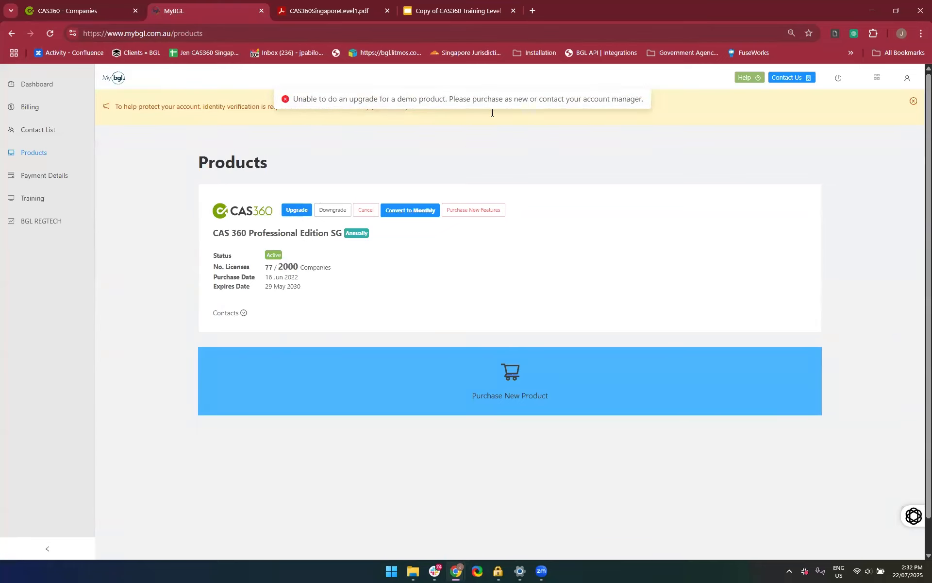
scroll(338, 321, "down", 1)
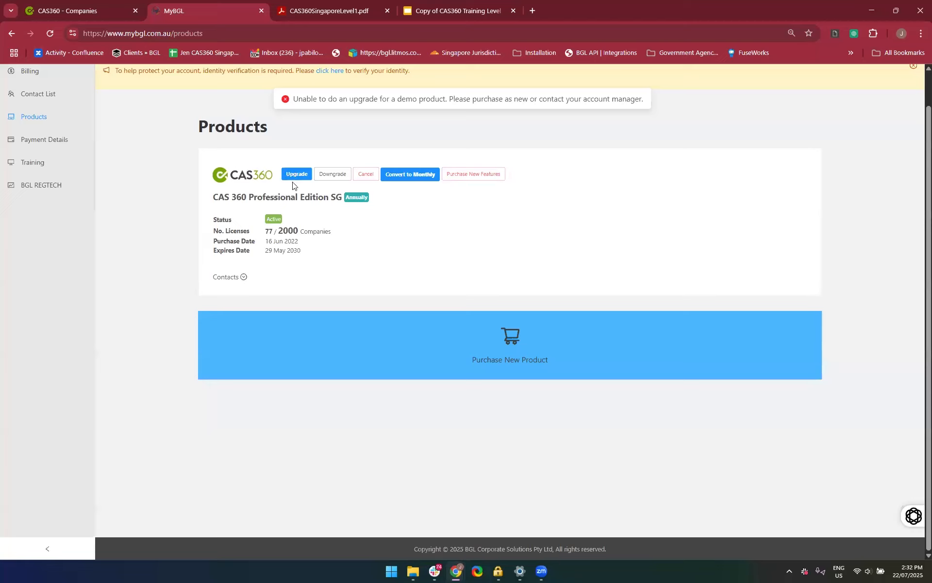
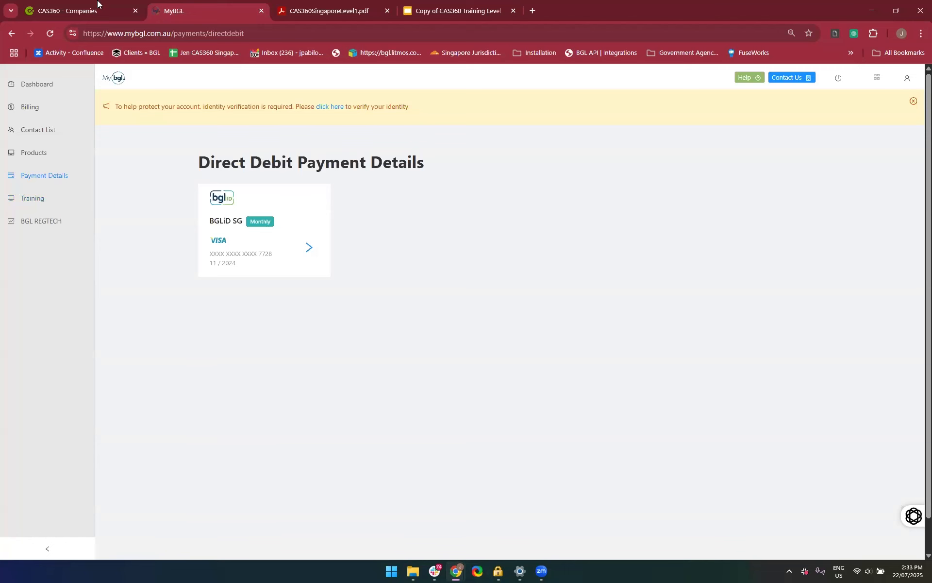
Start a new training registration in MyBGL for Free BGL Events in Singapore and view the CAS 360 User Group SG session
left_click(81, 6)
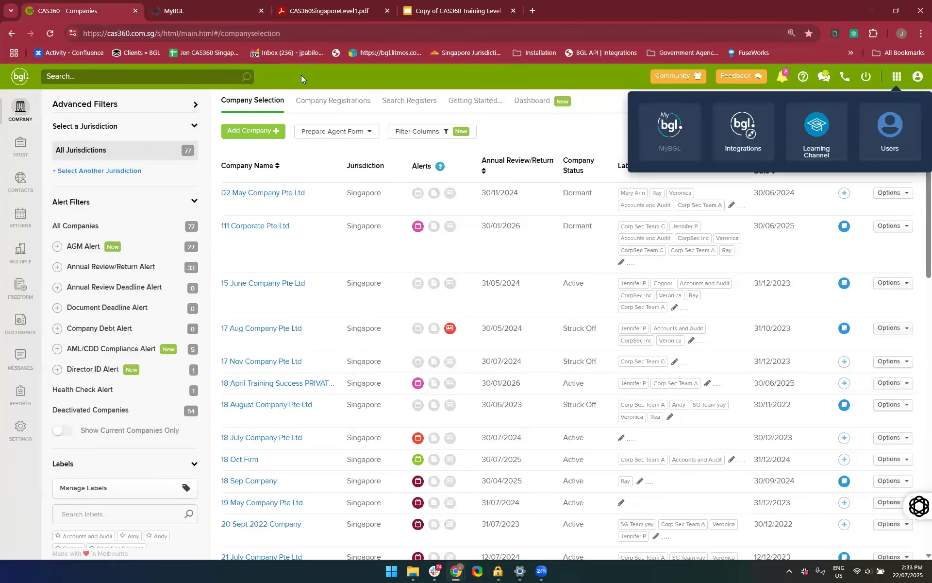
left_click(216, 5)
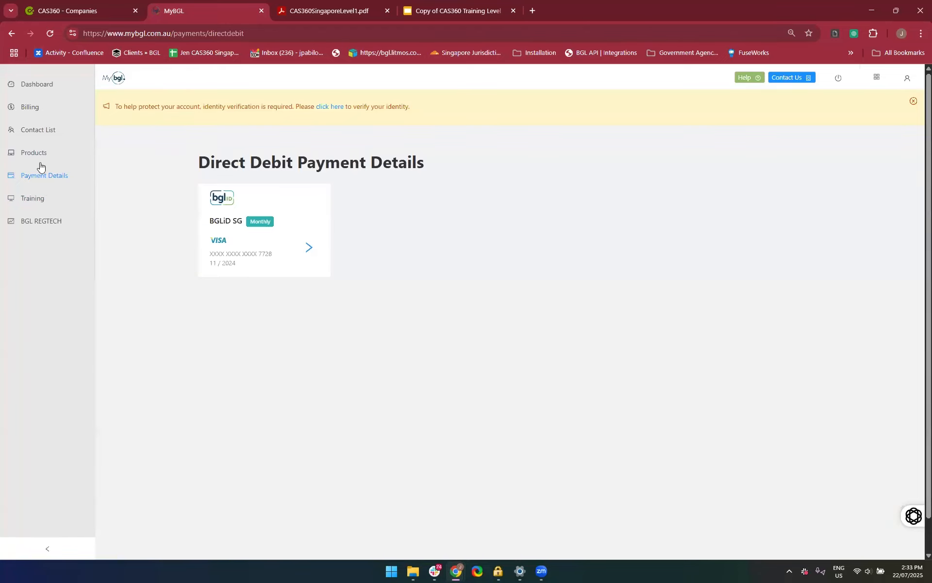
left_click(35, 203)
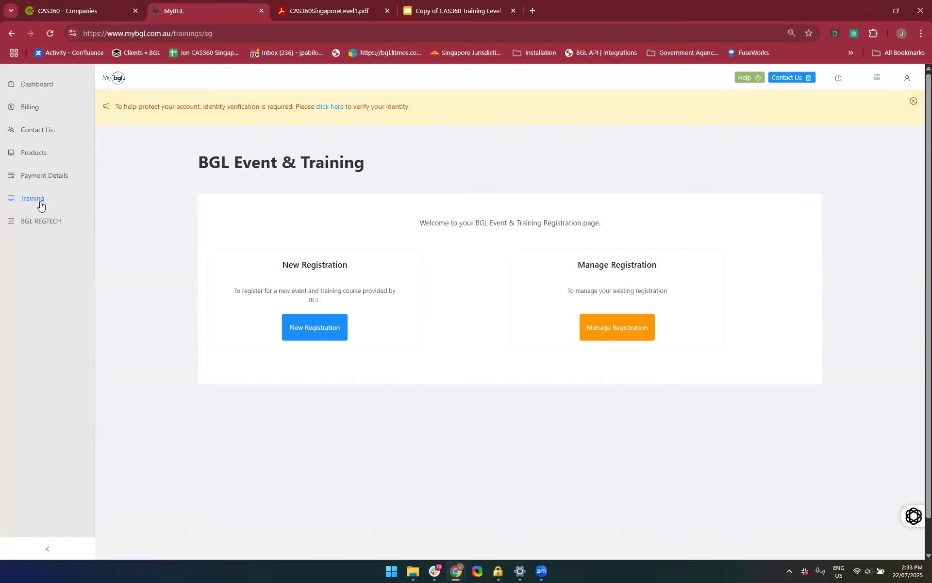
left_click(307, 327)
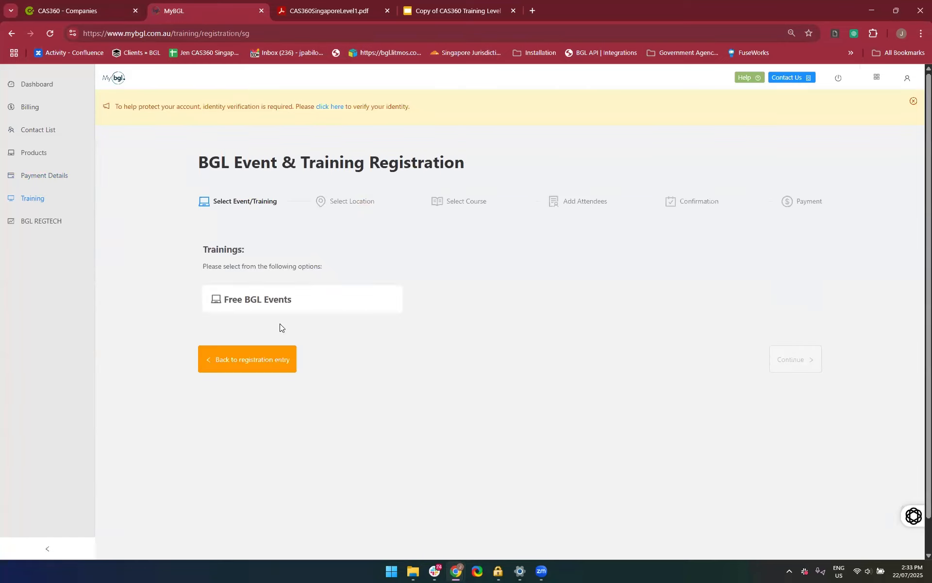
left_click(245, 296)
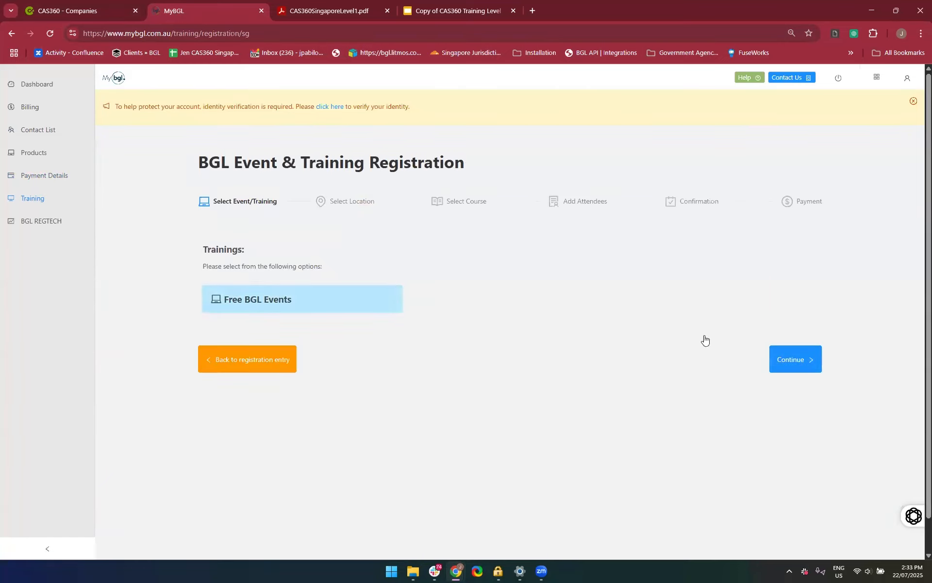
left_click(796, 360)
left_click(318, 297)
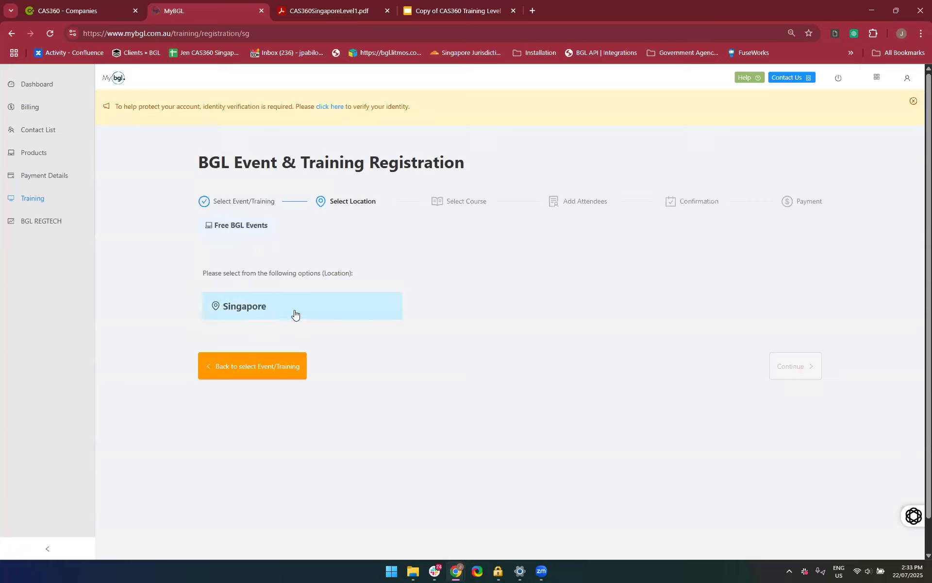
left_click(791, 378)
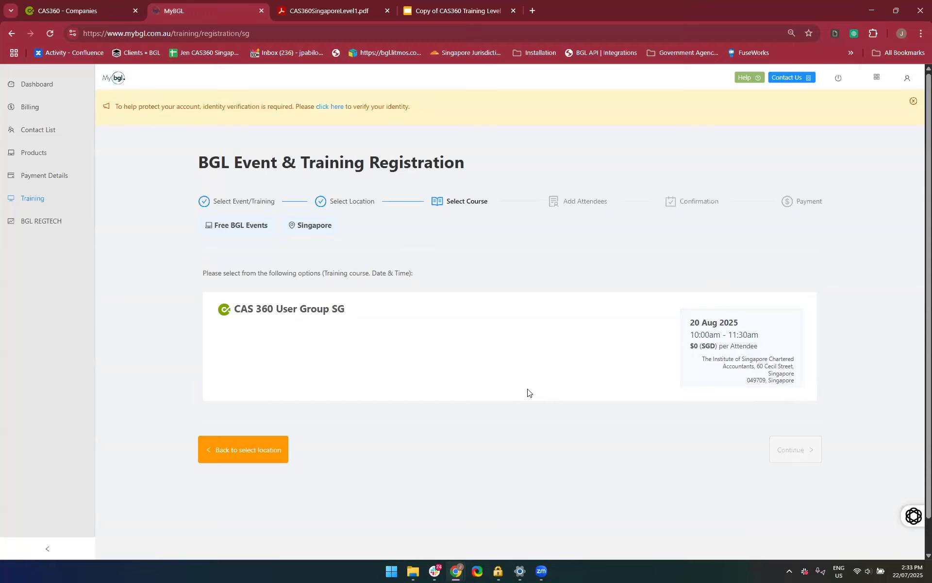
left_click(724, 380)
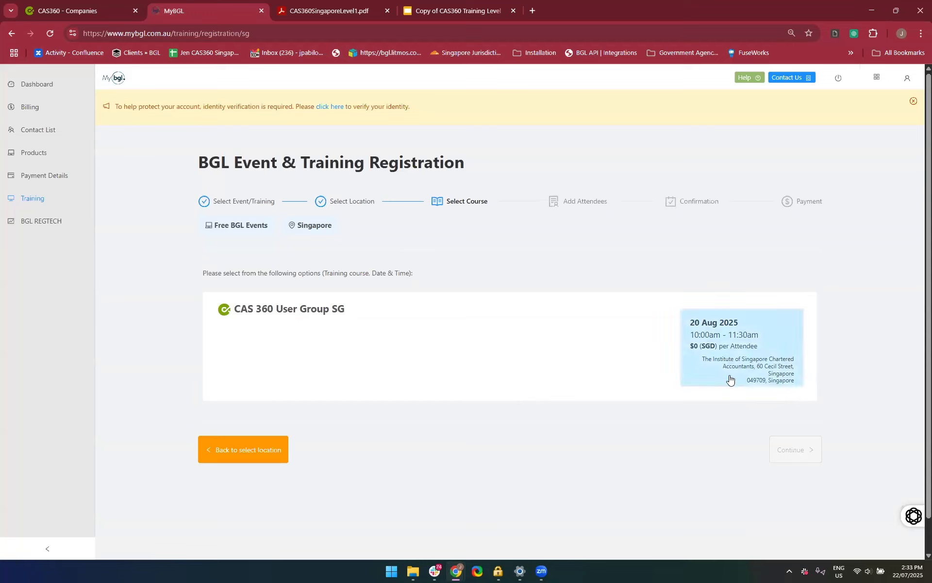
left_click(790, 366)
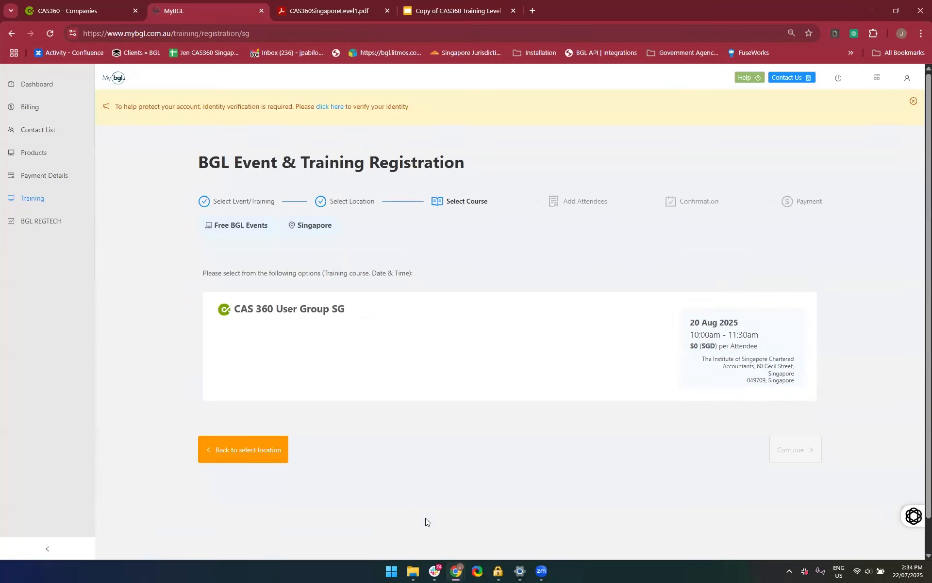
Back out of the event registration to the BGL Event & Training page
left_click(232, 449)
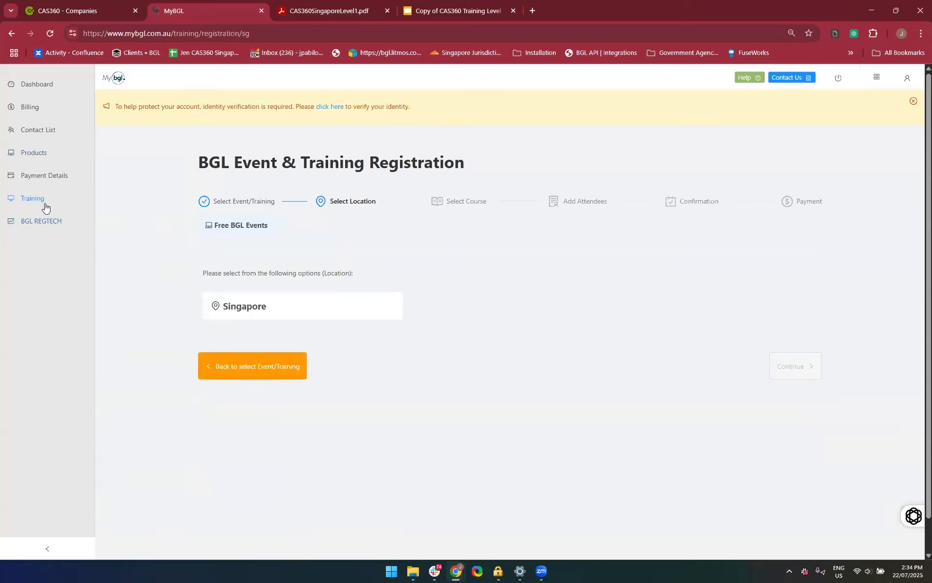
left_click(244, 375)
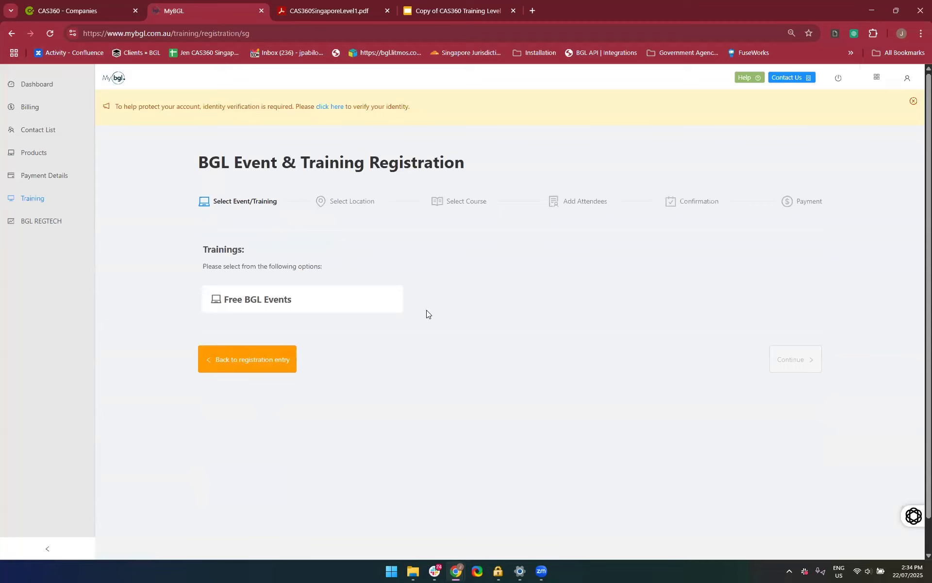
left_click(237, 367)
scroll(194, 262, "down", 1)
scroll(196, 257, "up", 1)
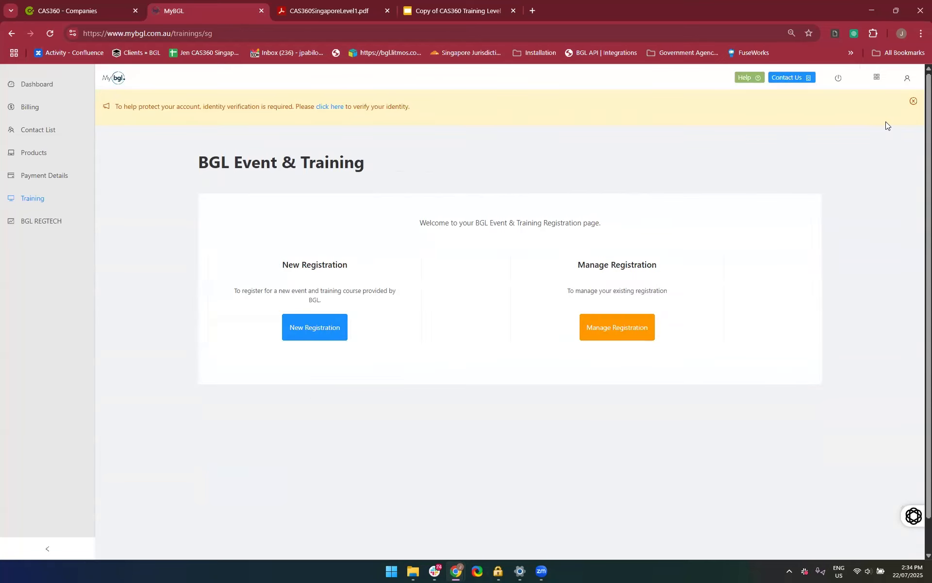
Close the CAS360 company list page and switch from MyBGL to CAS 360
left_click(133, 11)
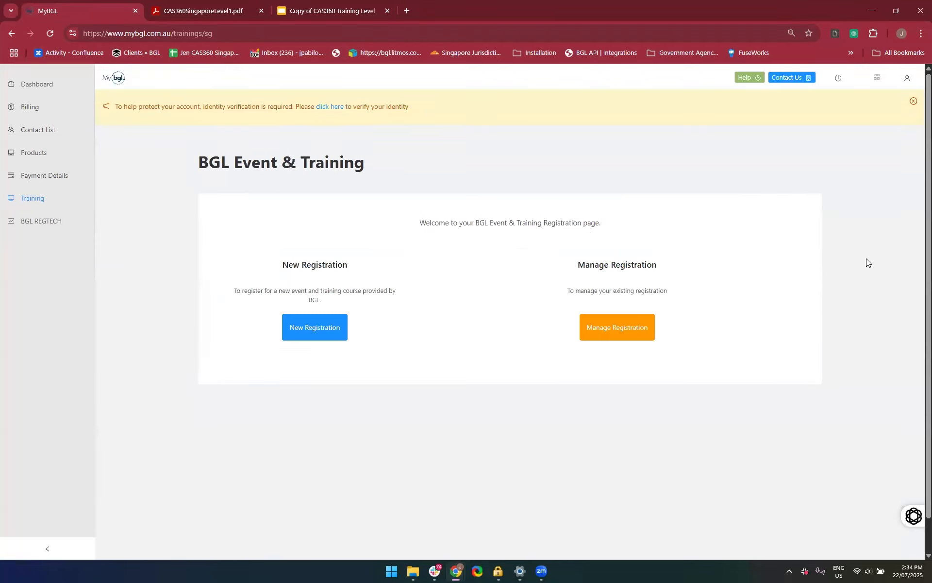
left_click(877, 78)
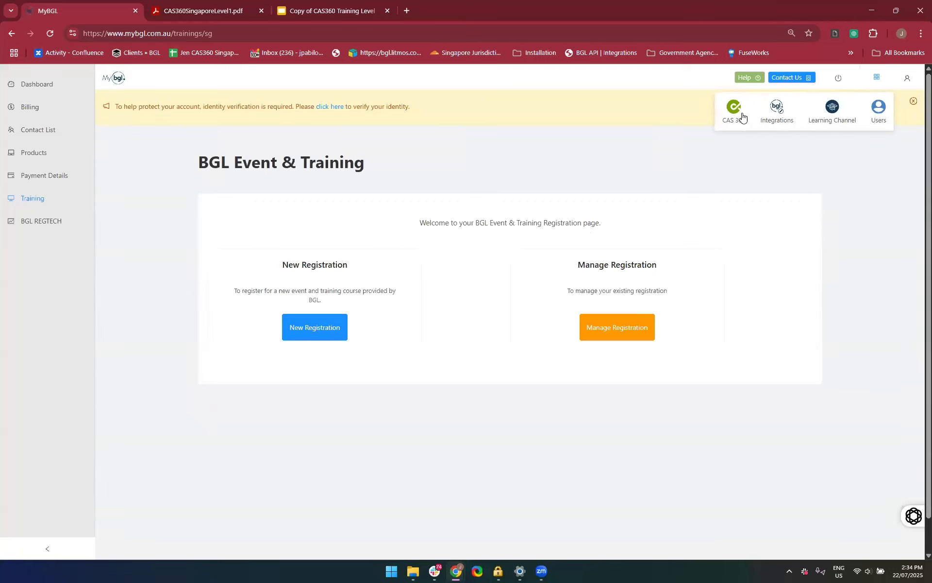
left_click(736, 111)
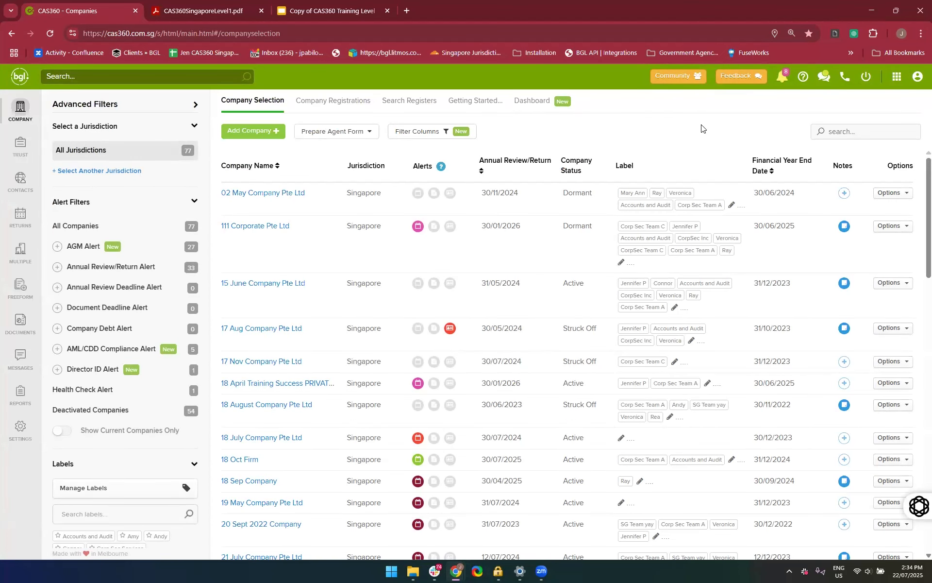
Switch from CAS 360 back to MyBGL and open the Users application to view the account profile
left_click(897, 77)
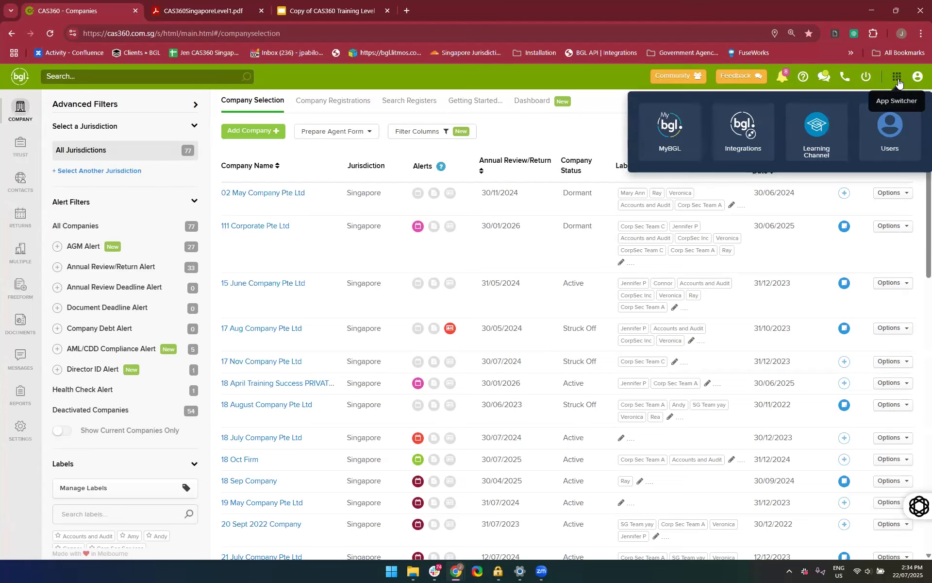
left_click(672, 138)
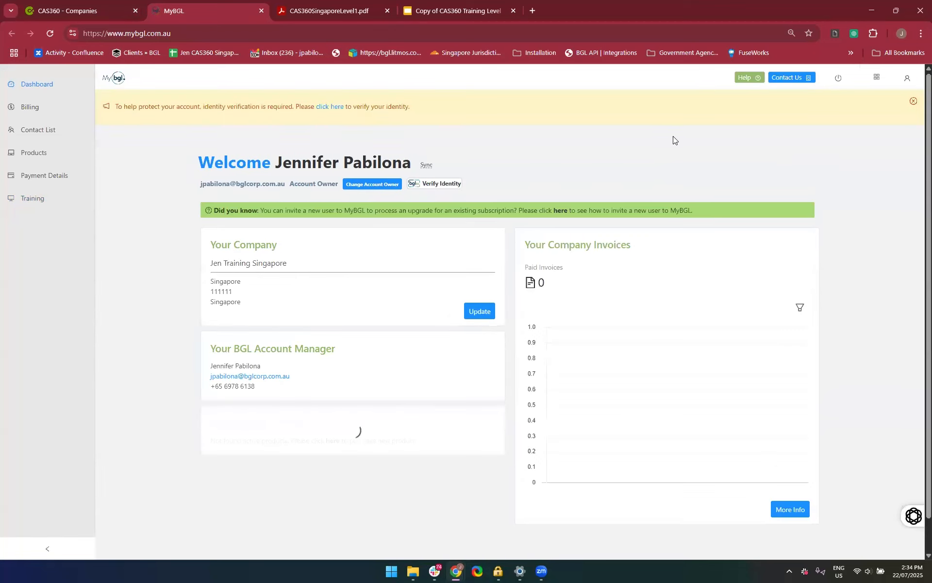
left_click(876, 79)
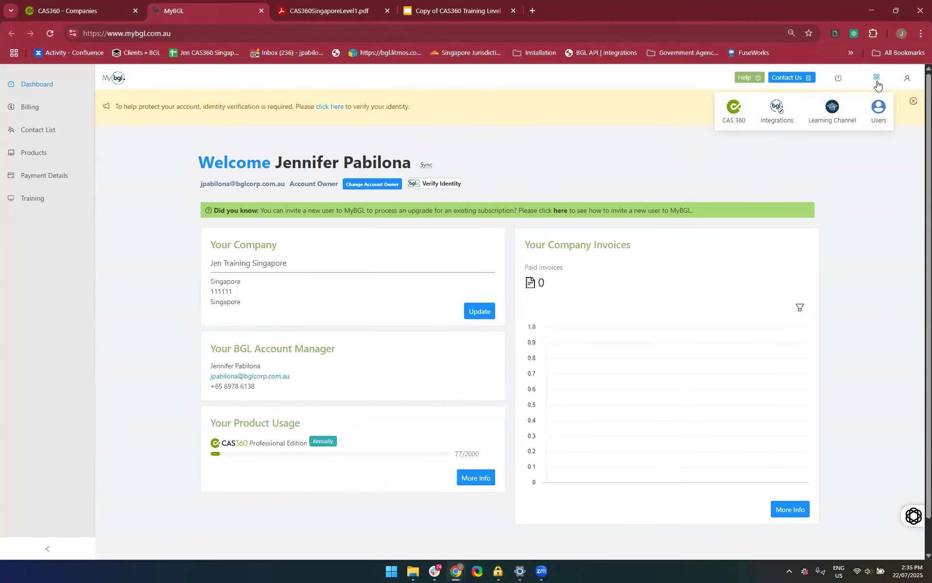
left_click(738, 116)
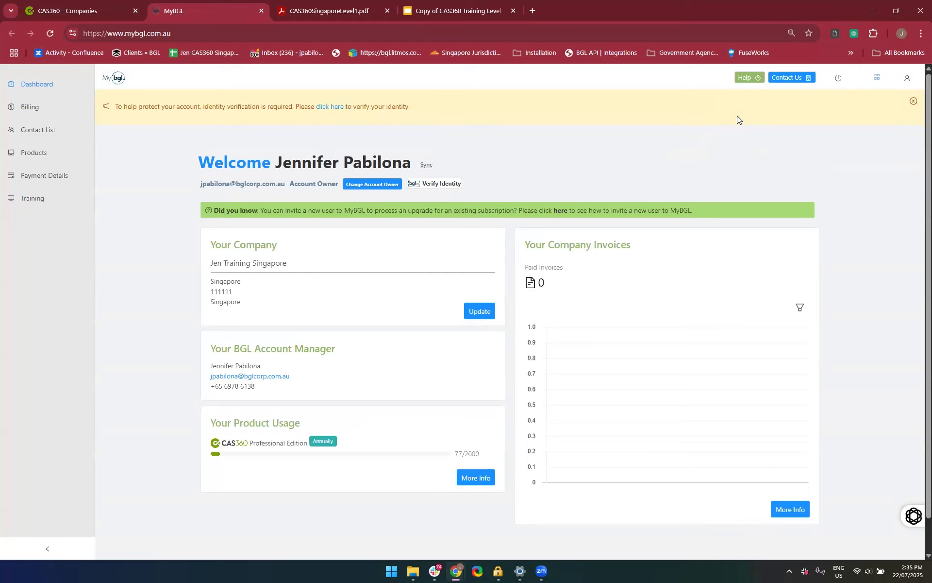
left_click(876, 79)
left_click(878, 121)
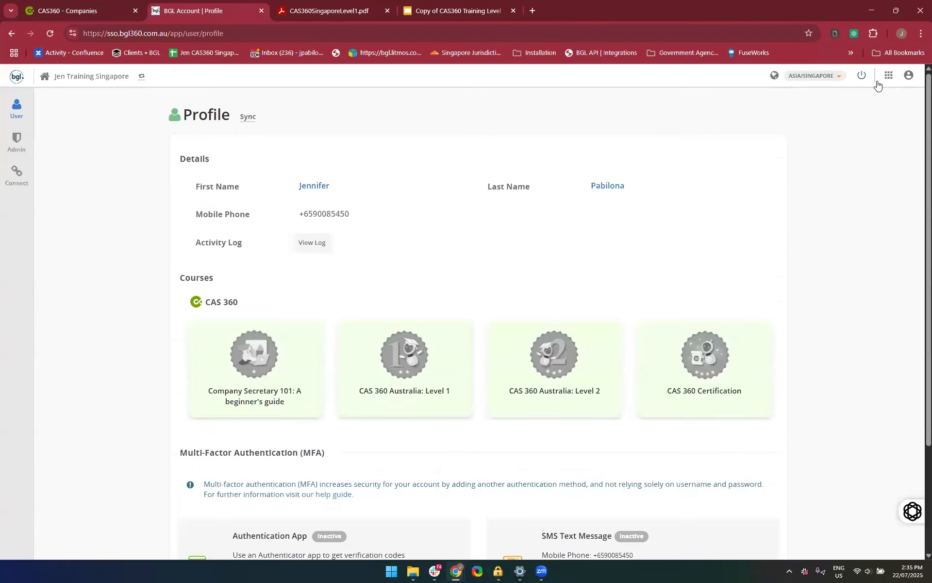
Switch from the account profile to CAS 360, and close the profile page and the duplicate CAS360 page
left_click(878, 83)
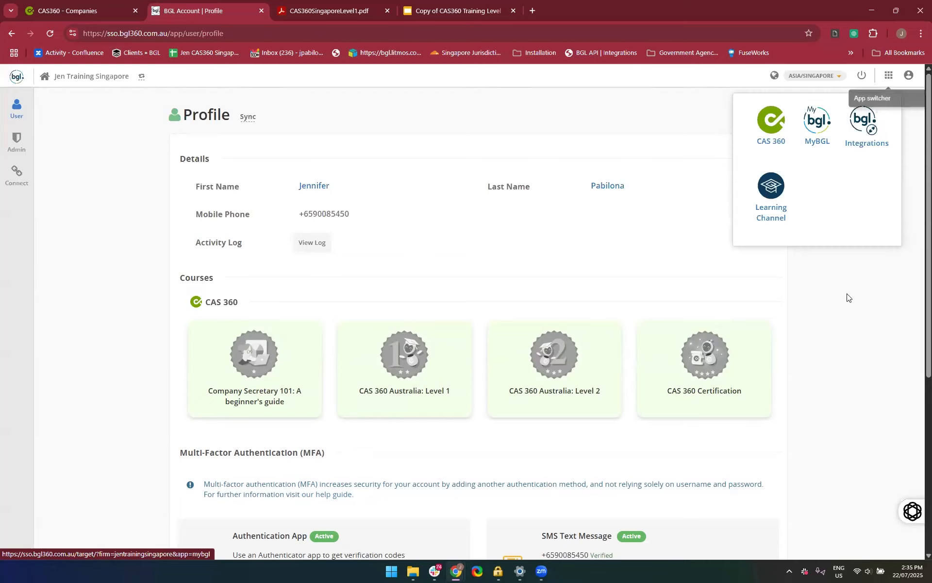
left_click(768, 132)
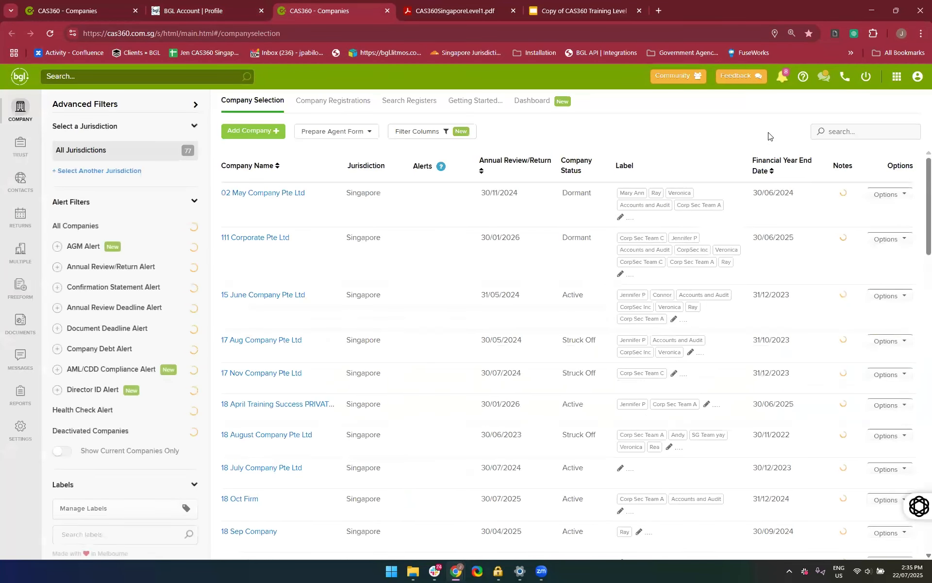
left_click(242, 6)
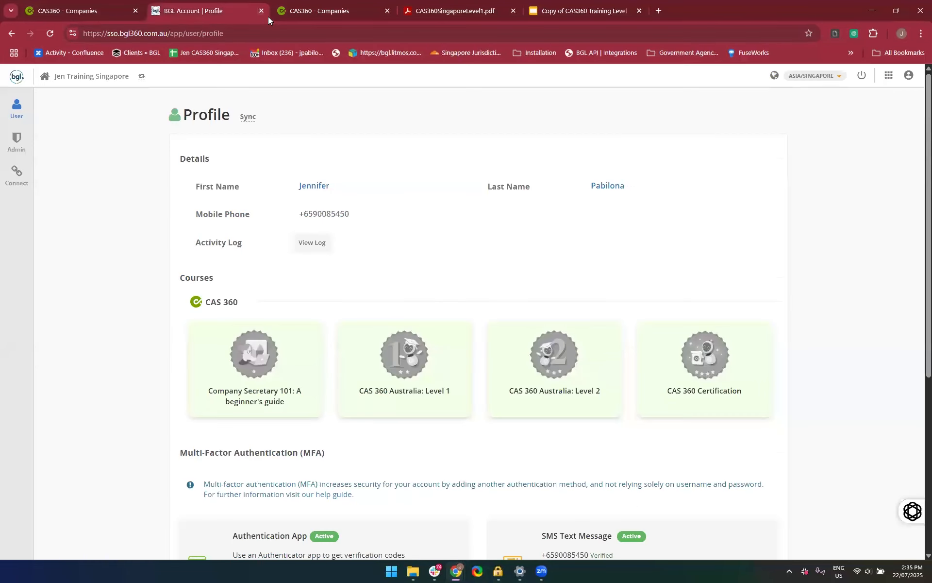
left_click(261, 10)
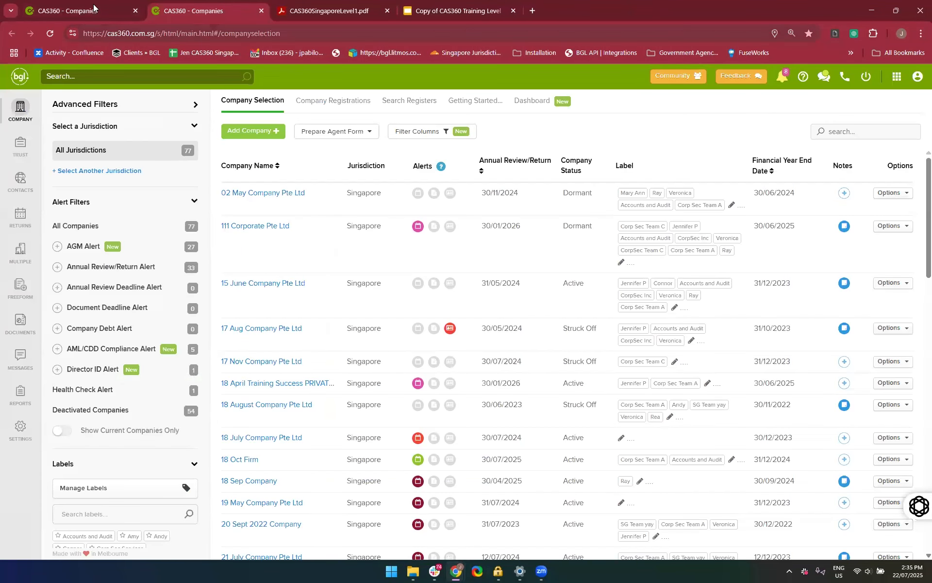
left_click(123, 13)
left_click(136, 11)
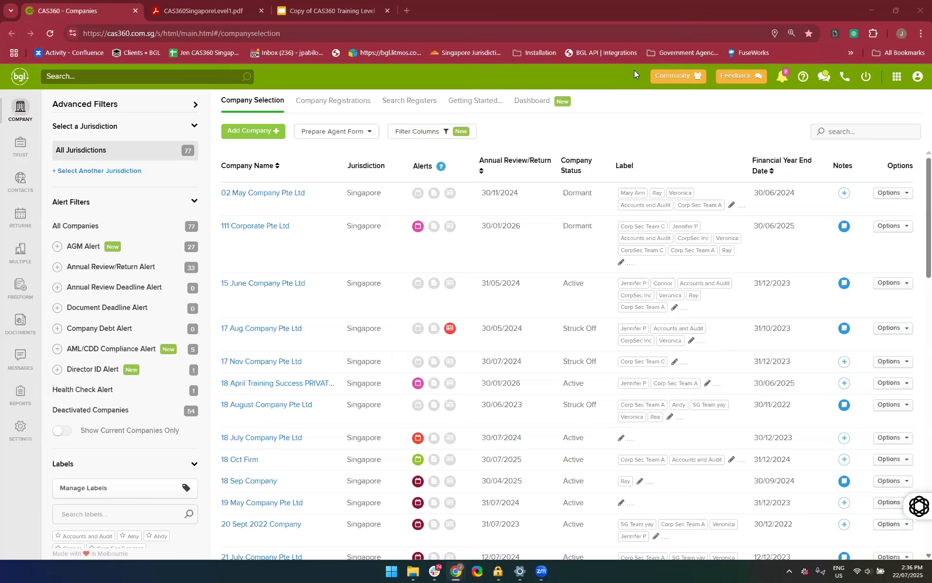
Open the Singapore Help site and look over its help categories and promoted articles
left_click(800, 82)
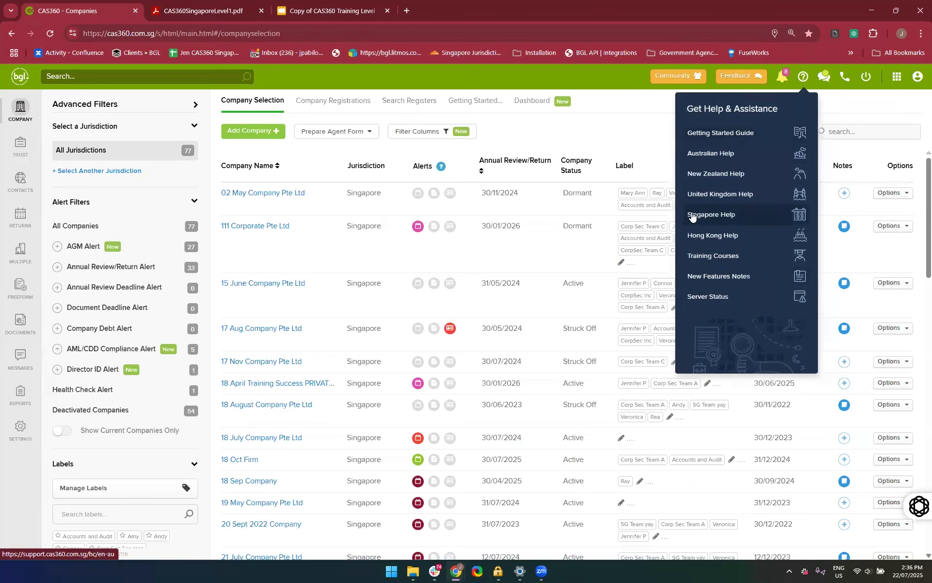
left_click(710, 214)
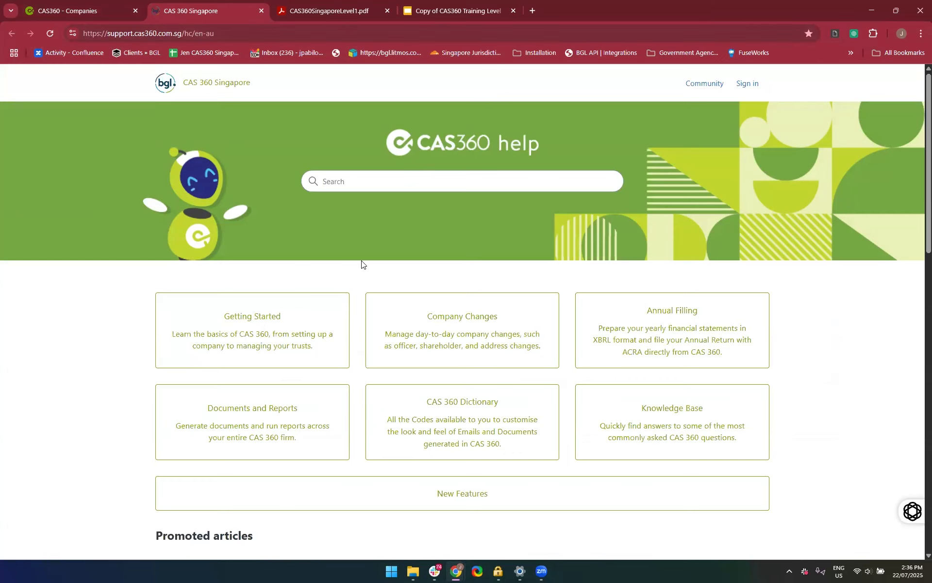
scroll(361, 265, "down", 2)
scroll(360, 263, "up", 2)
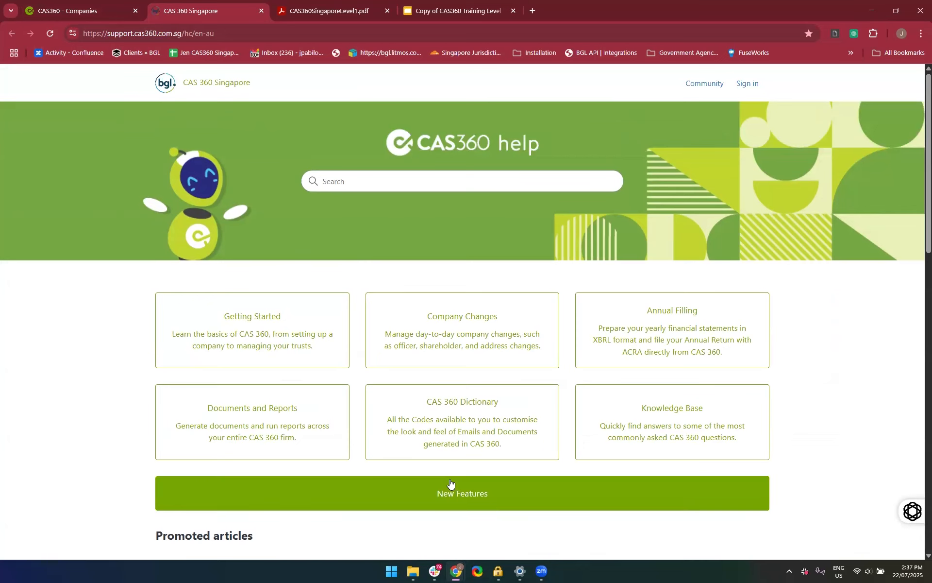
scroll(783, 453, "down", 1)
scroll(782, 453, "down", 1)
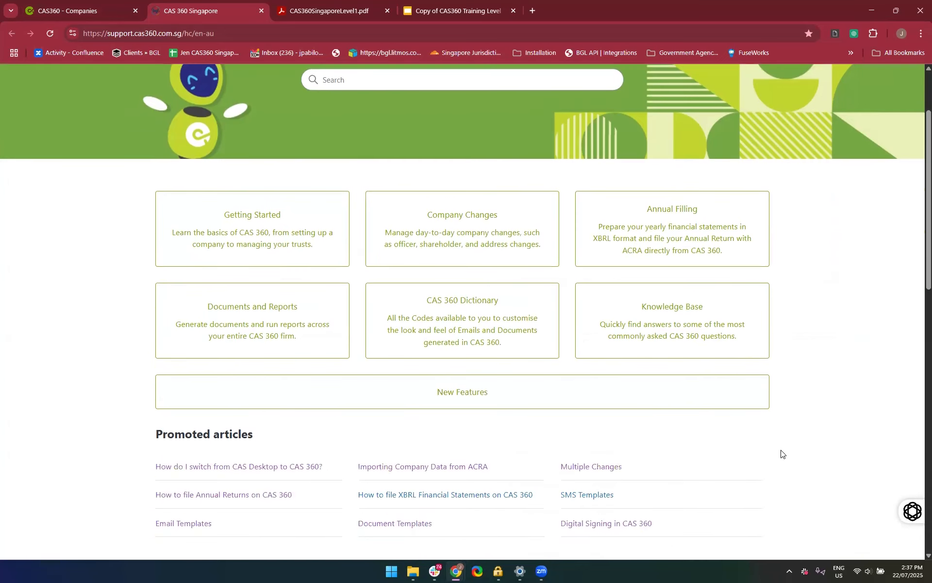
scroll(782, 453, "down", 2)
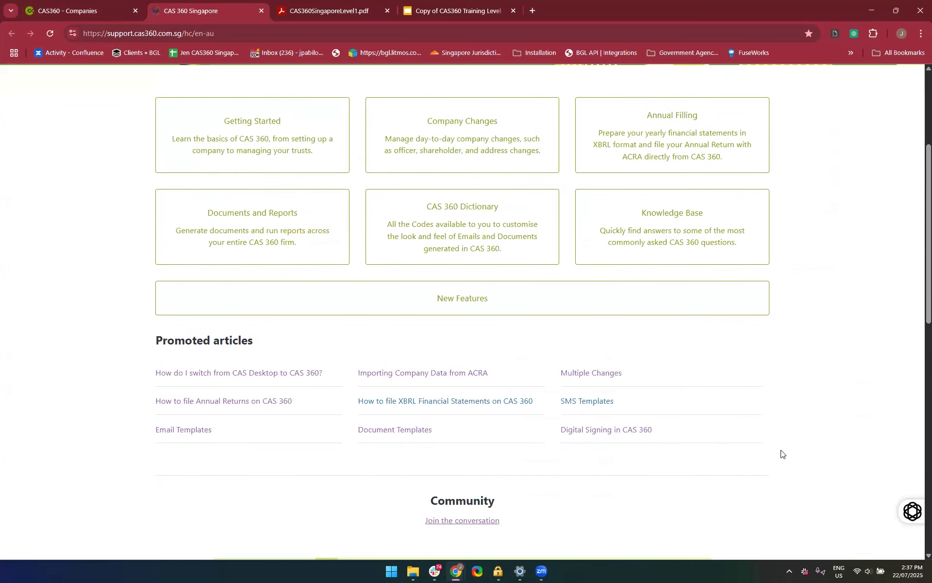
scroll(781, 454, "up", 2)
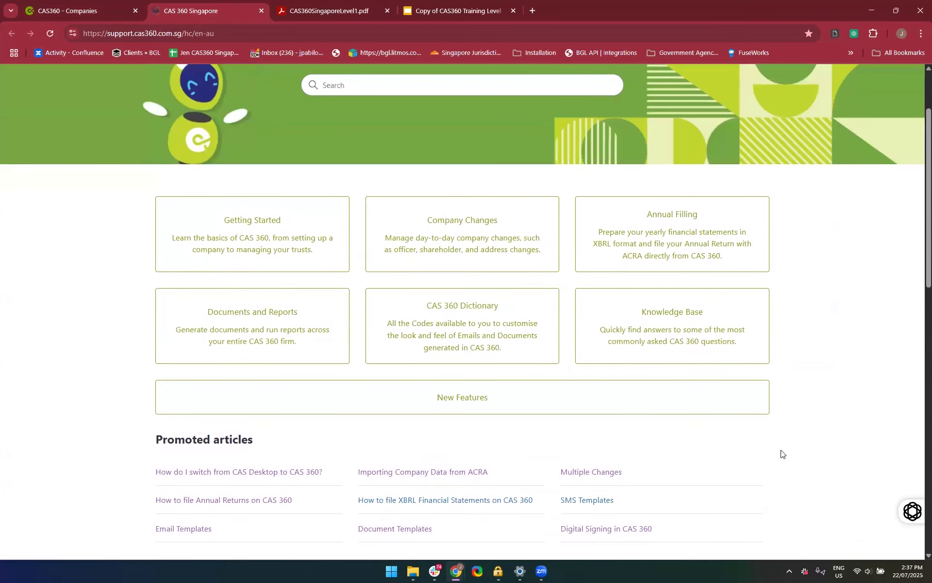
Open the Getting Started help category and browse its article sections through Contacts and Addresses and MyBGL
left_click(245, 266)
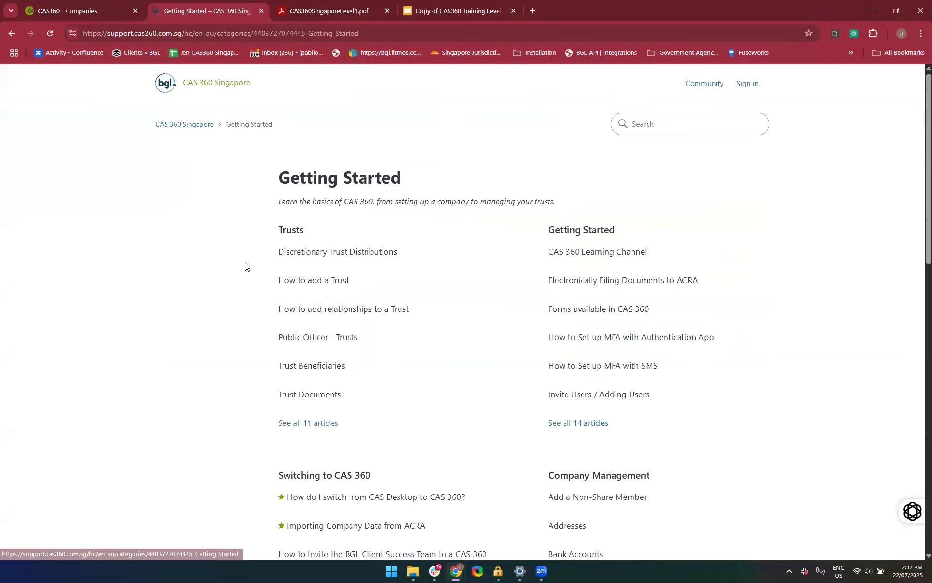
scroll(246, 347, "down", 2)
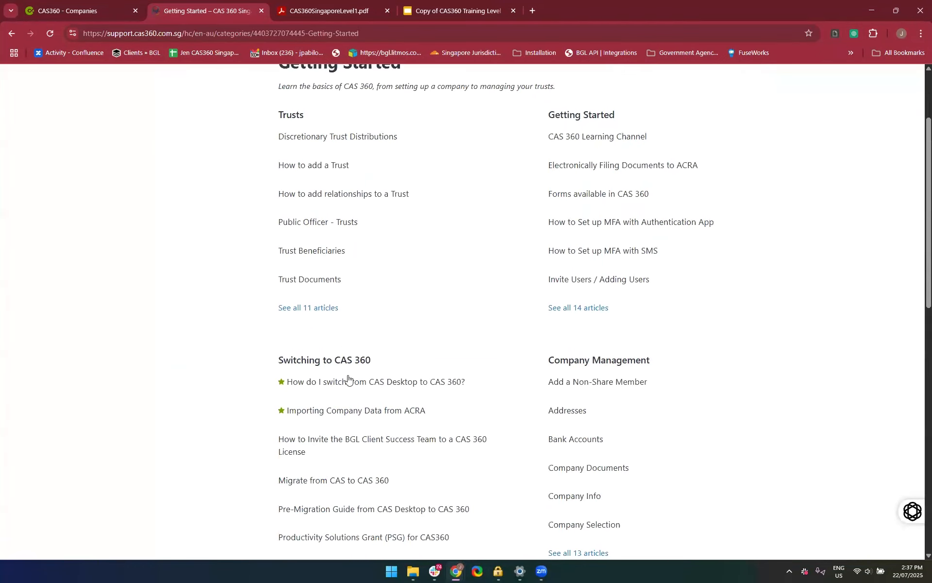
scroll(312, 426, "down", 7)
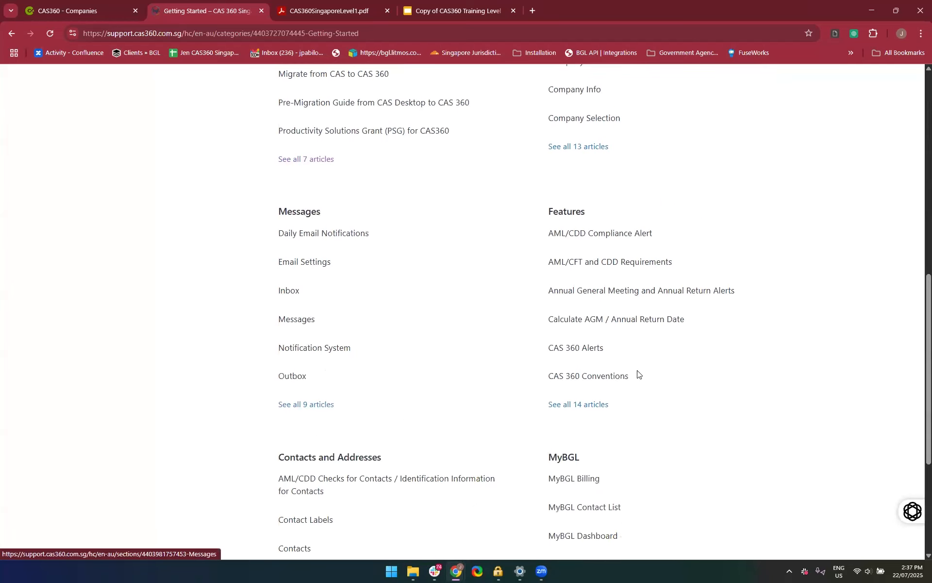
scroll(504, 429, "down", 4)
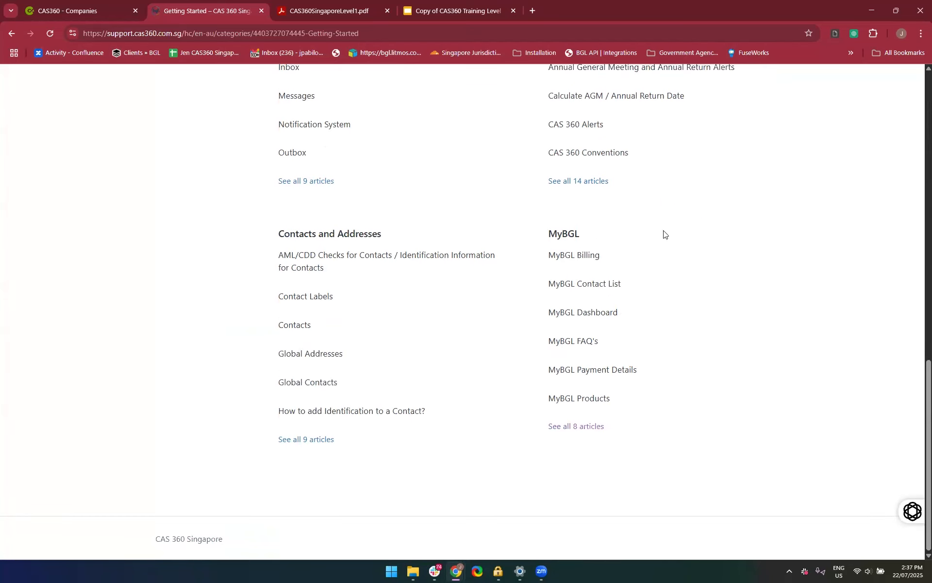
Open the MyBGL help section's MyBGL Dashboard article and read through accessing MyBGL and changing account ownership
left_click(567, 236)
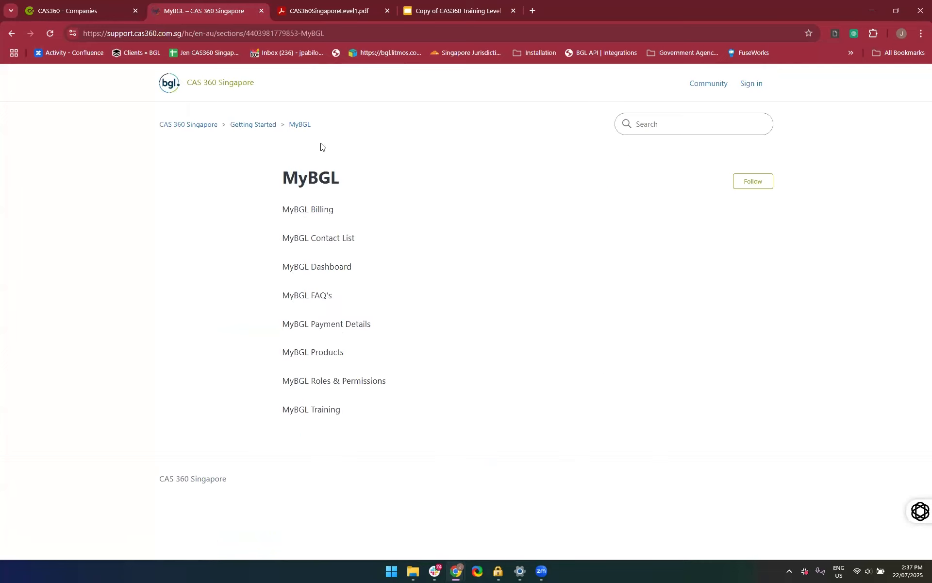
left_click(300, 268)
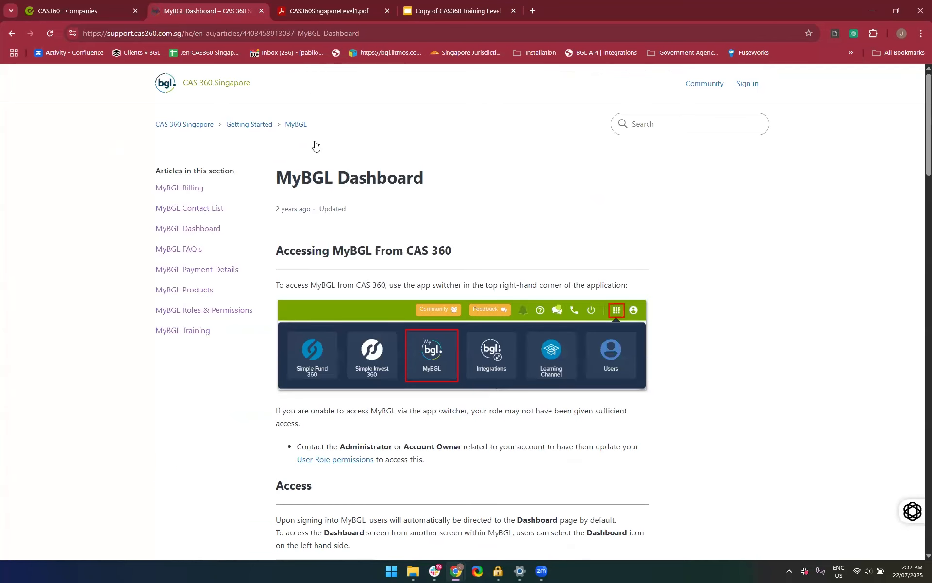
scroll(270, 470, "down", 1)
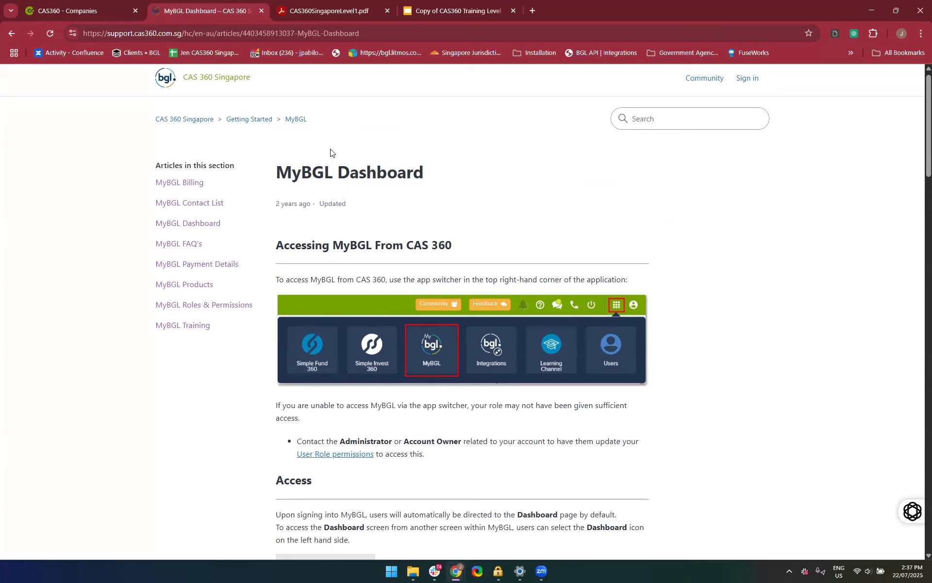
scroll(317, 166, "down", 7)
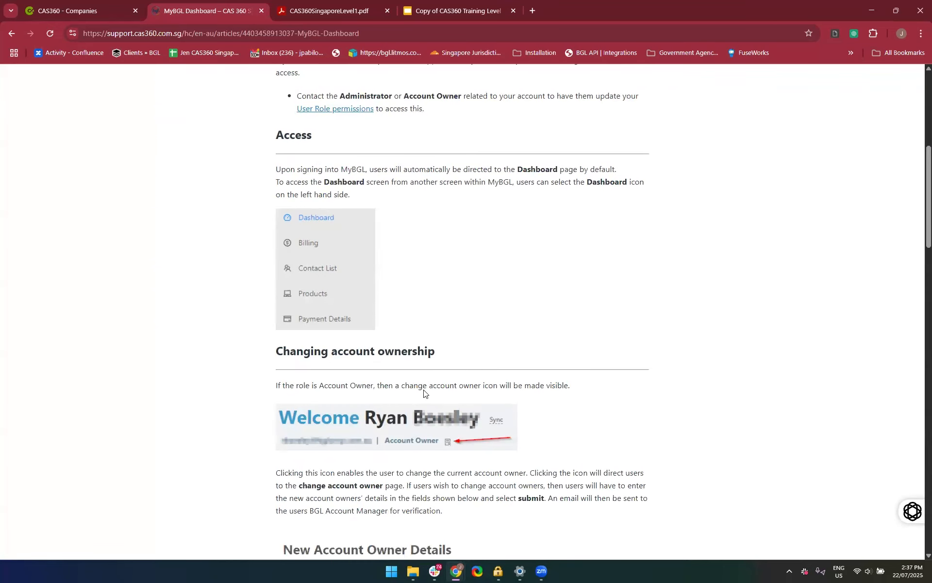
scroll(425, 390, "down", 1)
scroll(424, 390, "down", 1)
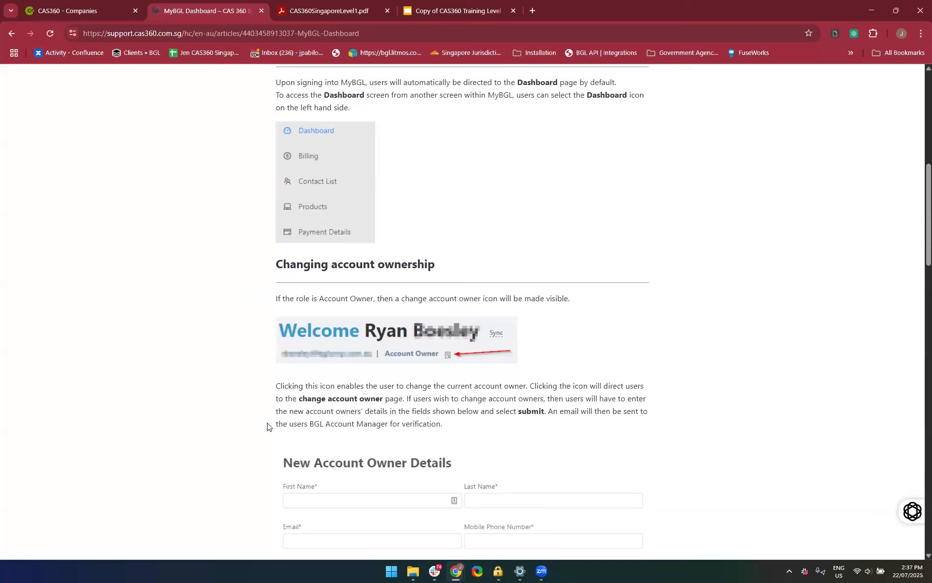
scroll(267, 426, "down", 2)
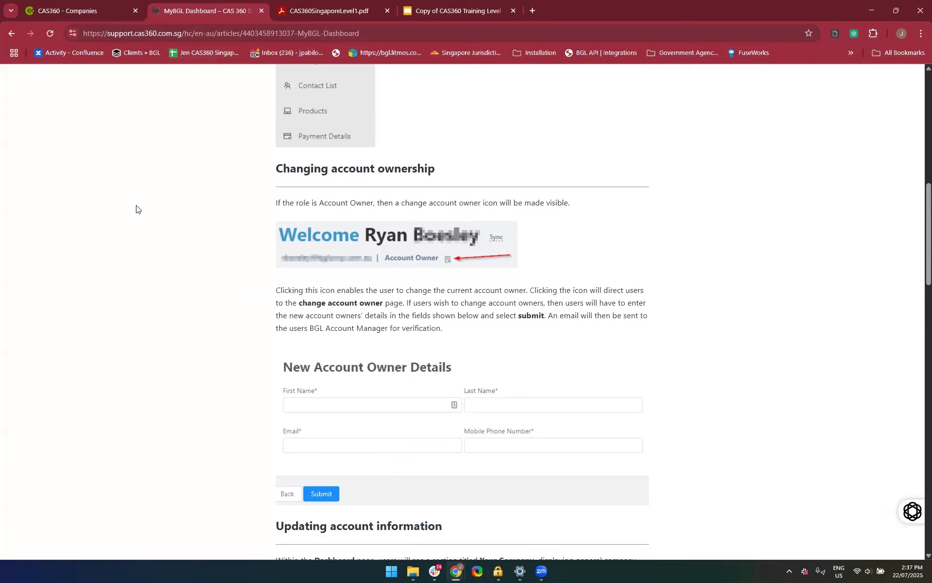
key("Home")
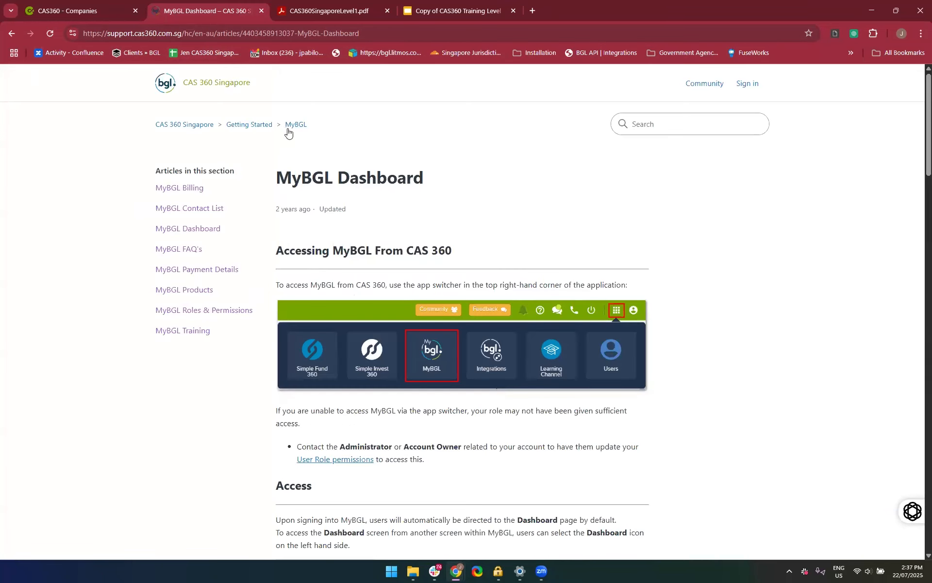
Return to the CAS 360 Singapore help home page and open the Company Changes category
left_click(167, 126)
scroll(326, 244, "down", 1)
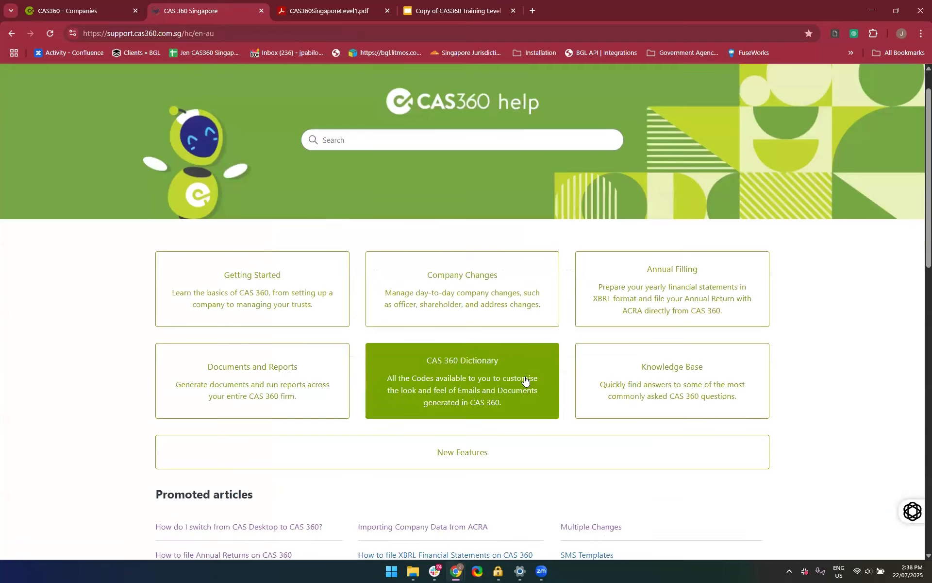
left_click(458, 286)
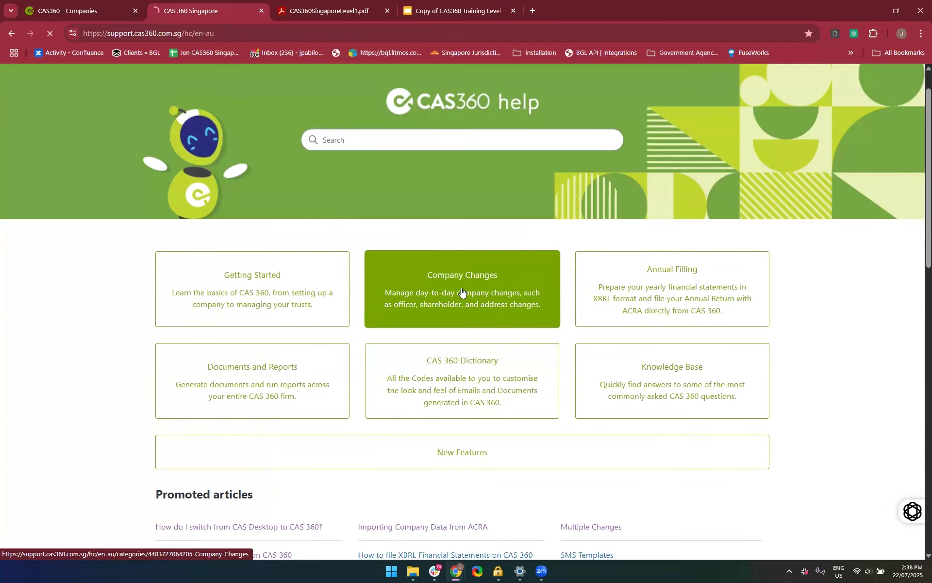
scroll(457, 431, "down", 1)
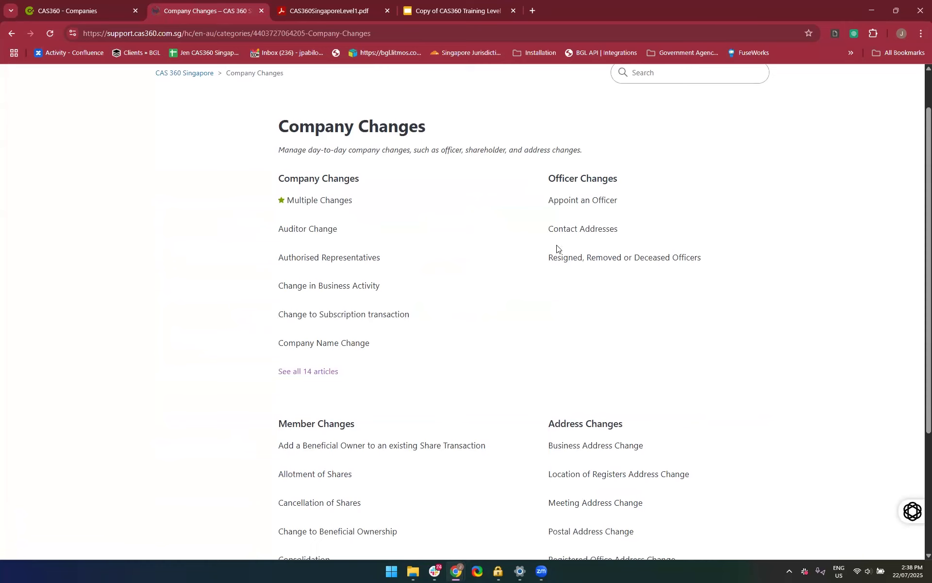
Open the Appoint an Officer article under Officer Changes and read from the overview through Forms Prepared
left_click(570, 203)
scroll(406, 406, "down", 15)
scroll(407, 406, "up", 15)
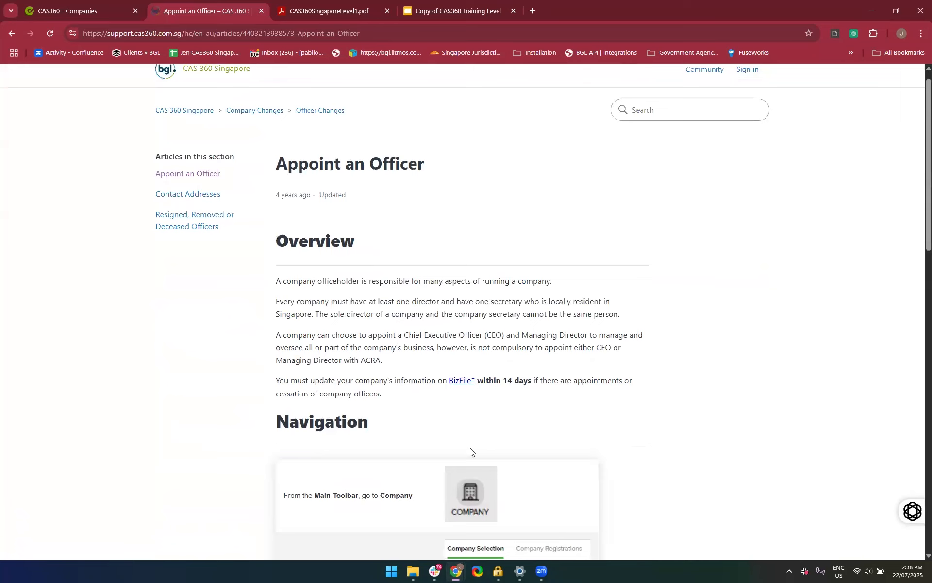
scroll(367, 369, "down", 3)
scroll(371, 391, "down", 2)
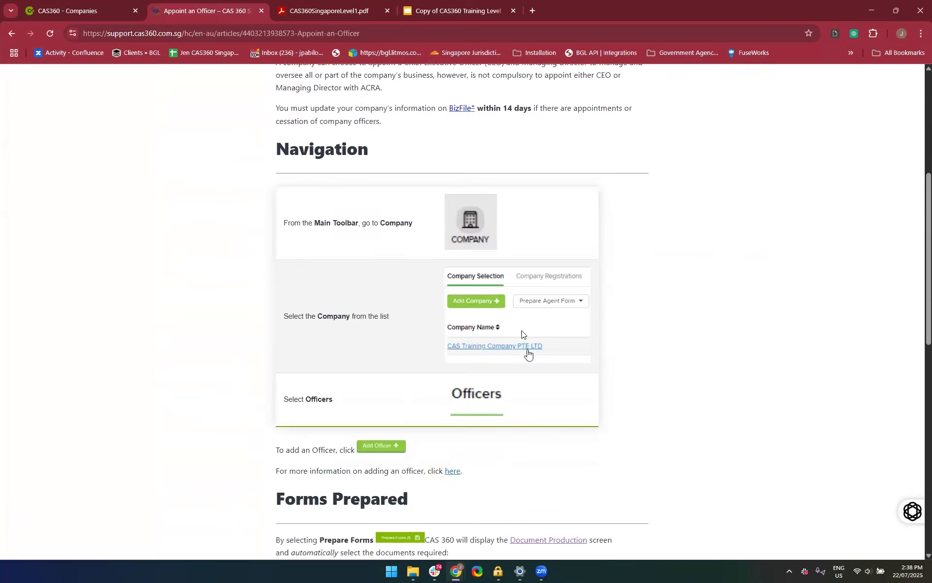
scroll(358, 484, "down", 3)
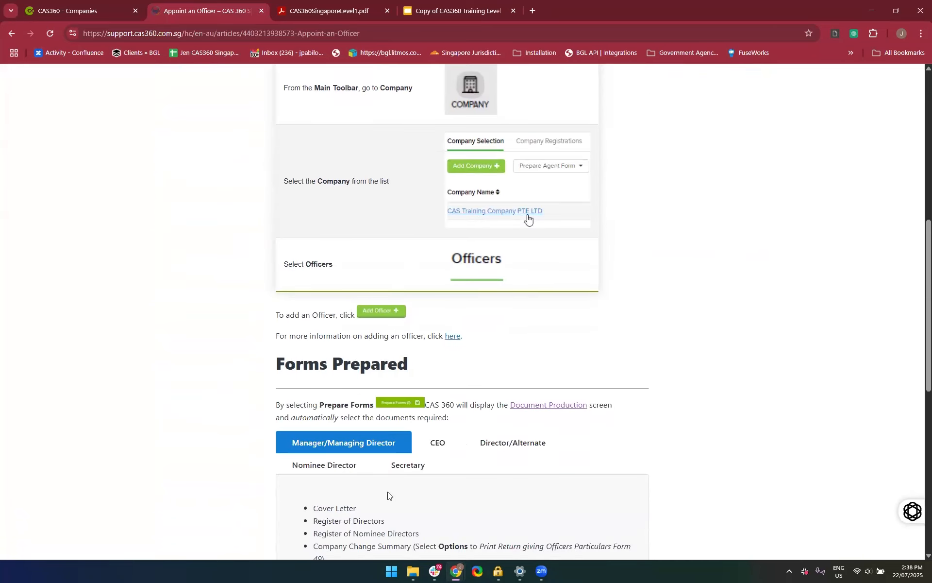
scroll(340, 437, "down", 3)
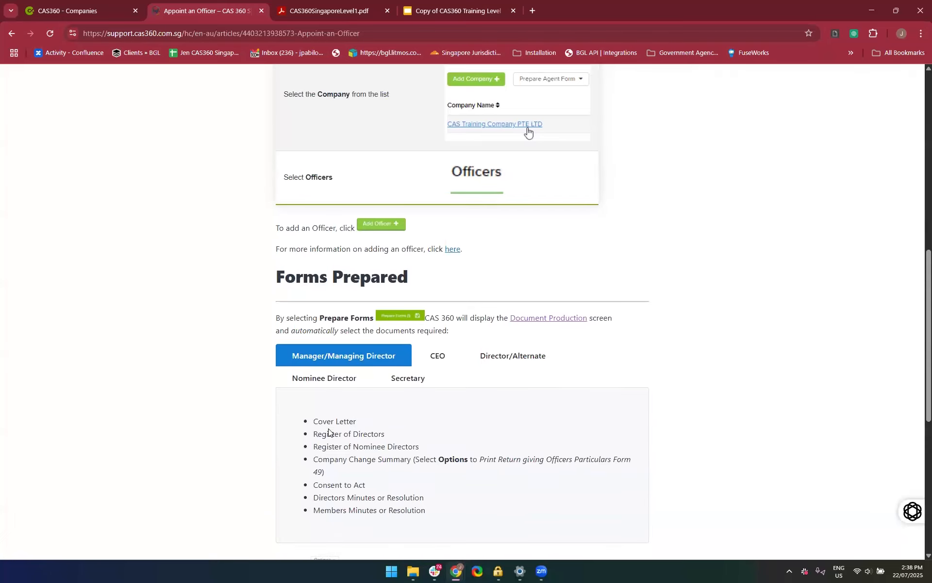
Review the Forms Prepared document lists for CEO, Director/Alternate, Nominee Director and Secretary
left_click(438, 316)
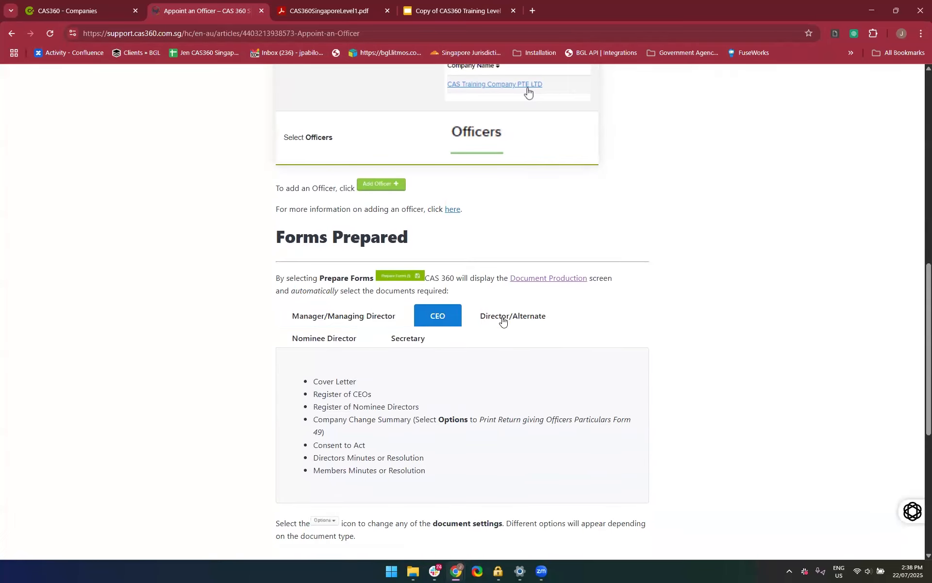
left_click(502, 320)
left_click(334, 338)
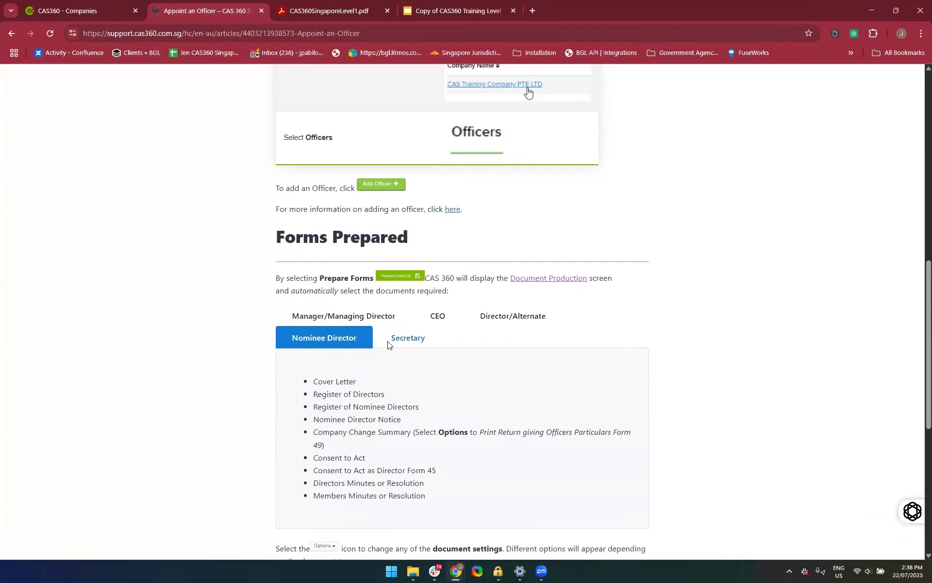
left_click(388, 344)
scroll(388, 344, "down", 1)
scroll(387, 344, "down", 3)
scroll(383, 343, "up", 5)
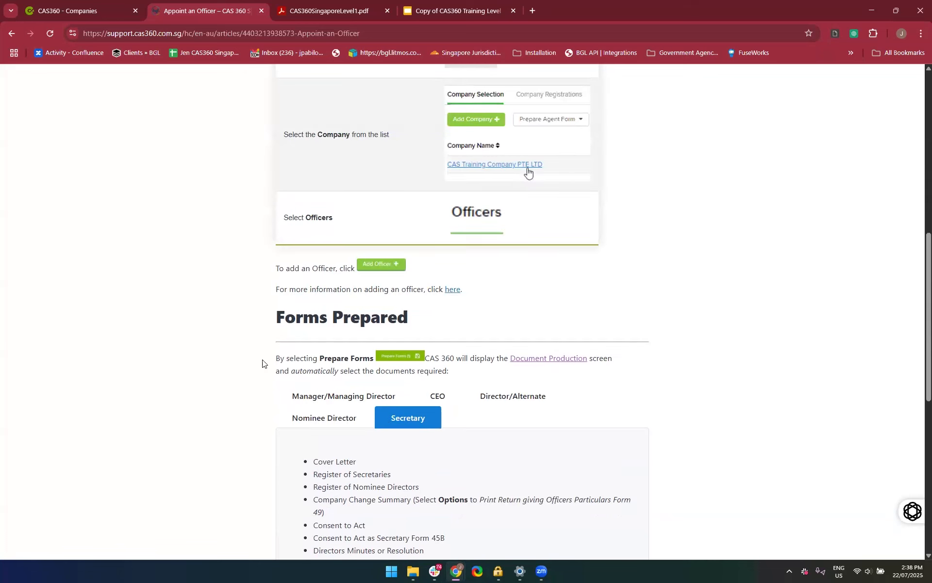
scroll(293, 386, "down", 3)
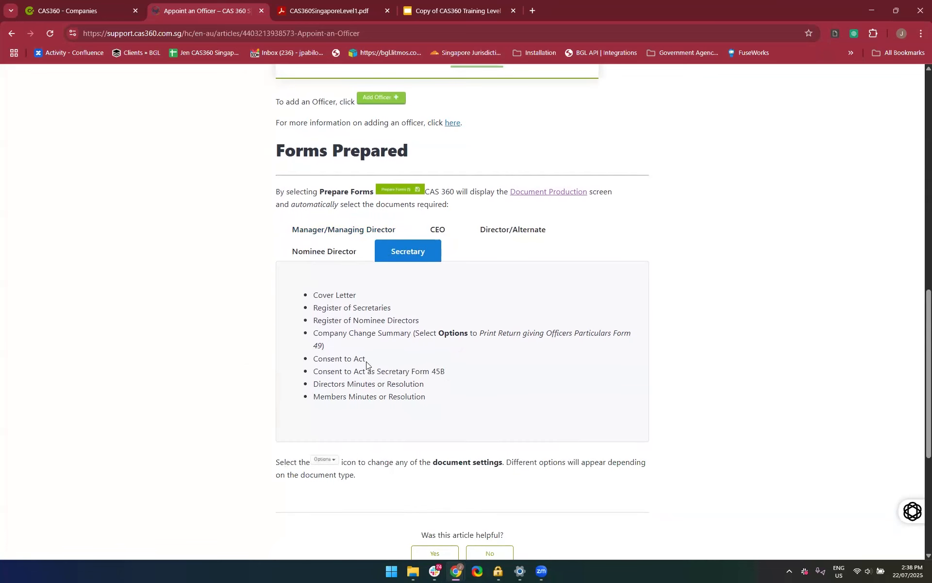
Go back to the Company Changes category and show the full list of Member Changes articles
left_click(10, 34)
scroll(437, 389, "down", 1)
scroll(437, 389, "down", 1)
scroll(444, 408, "down", 1)
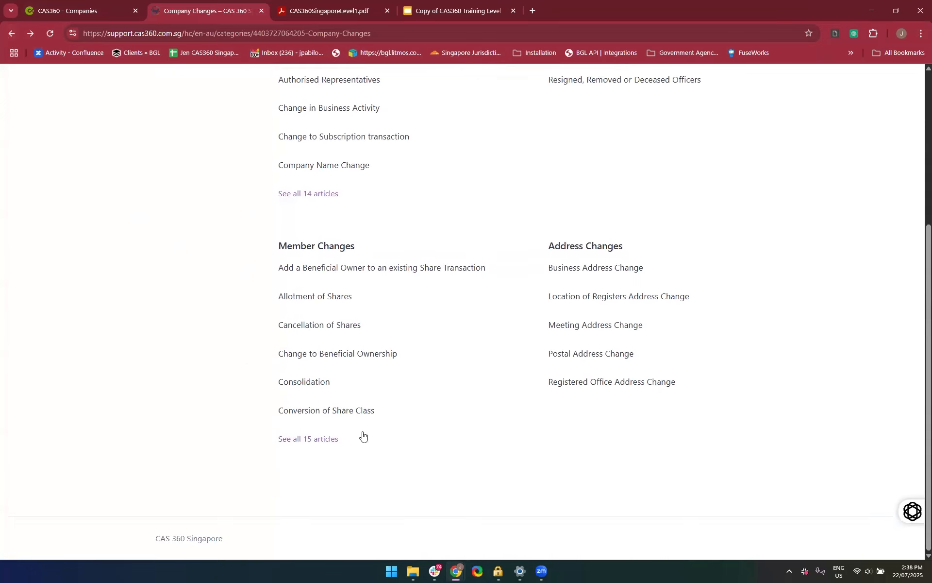
left_click(322, 439)
scroll(406, 444, "down", 1)
scroll(406, 443, "up", 2)
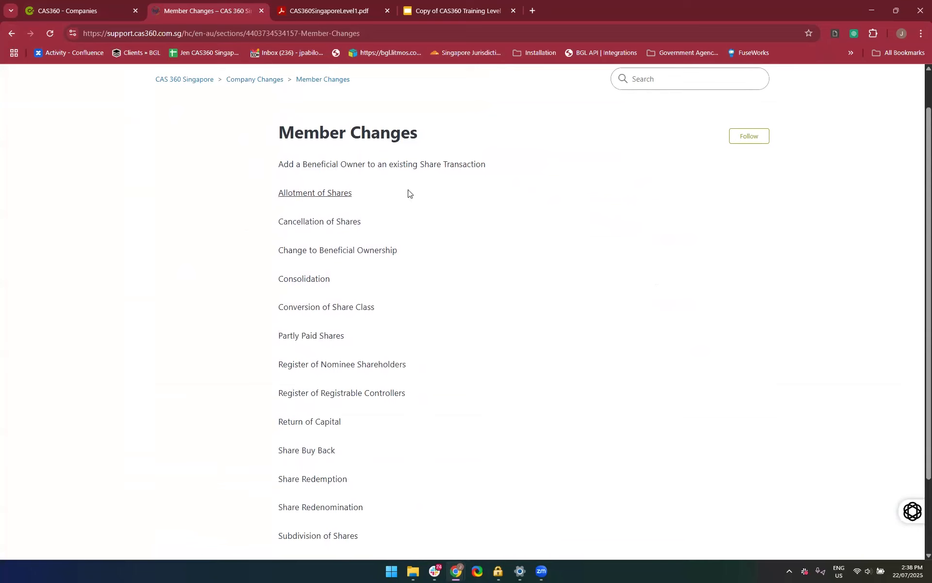
Return through Company Changes to the CAS 360 Singapore help home page and open the New Features category
left_click(10, 33)
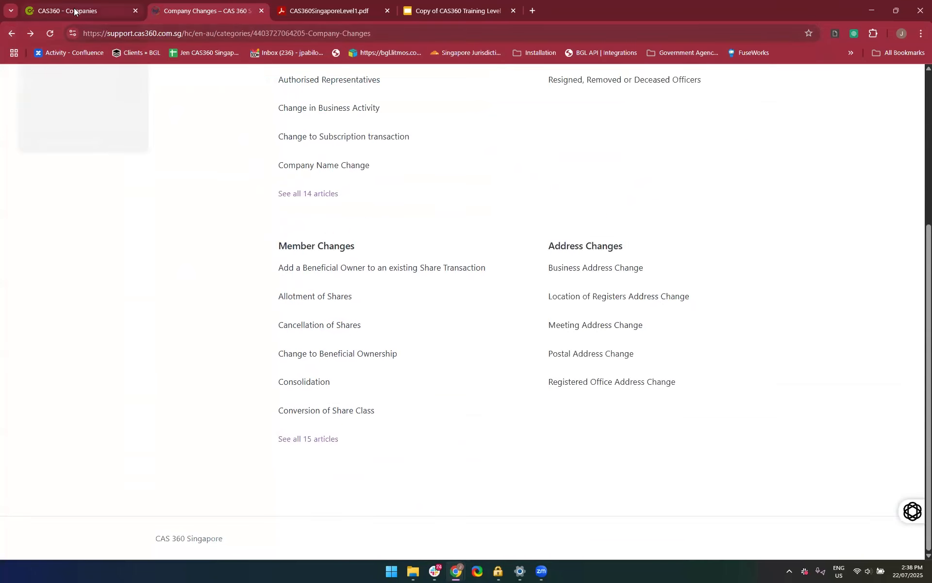
scroll(167, 178, "up", 3)
scroll(113, 142, "up", 2)
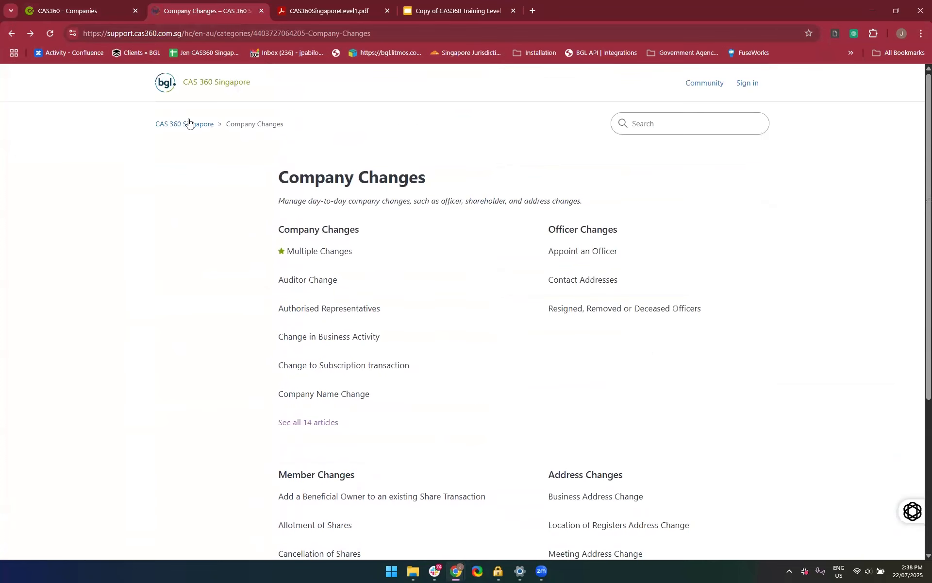
left_click(187, 123)
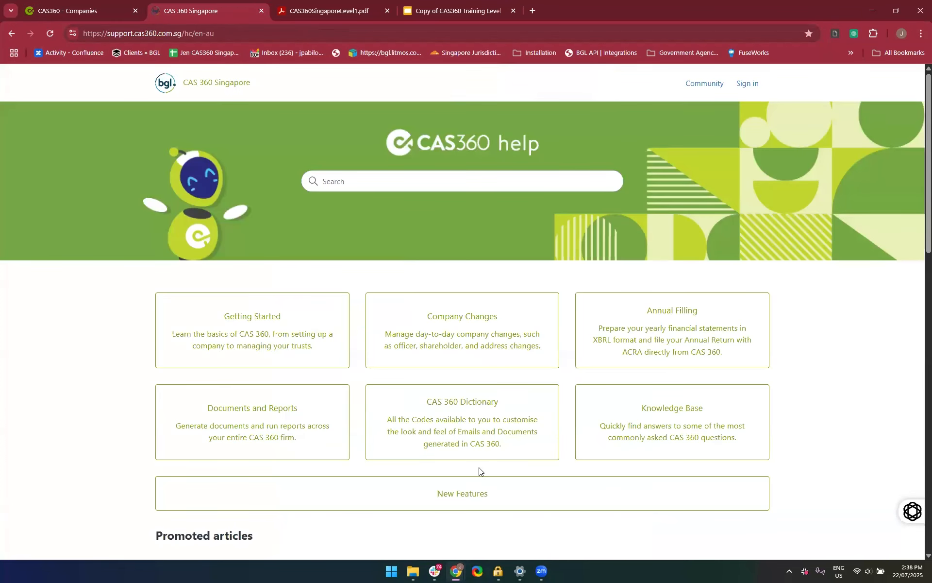
scroll(479, 471, "down", 2)
left_click(453, 422)
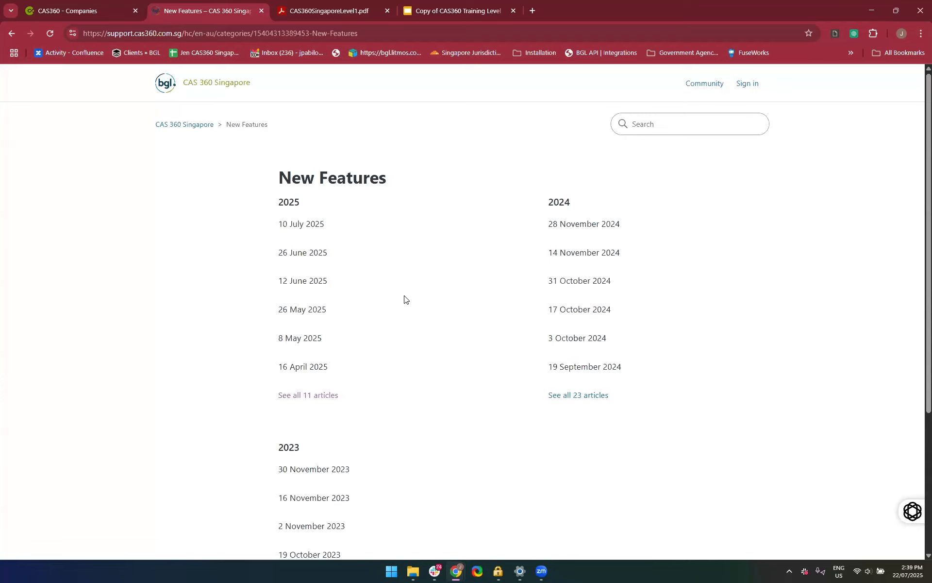
Open the 10 July 2025 release notes and read from the Core updates through the Singapore and Hong Kong sections
left_click(287, 225)
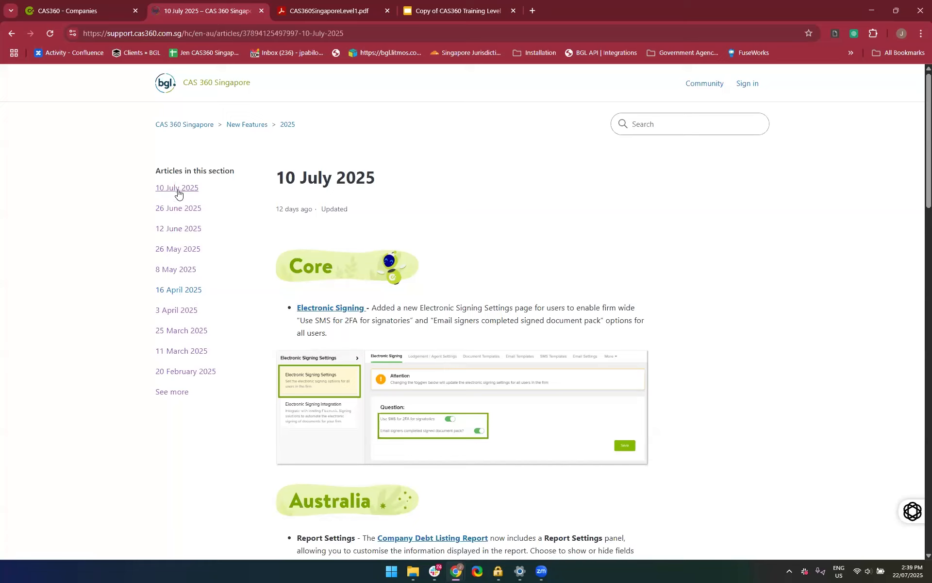
scroll(299, 291, "down", 1)
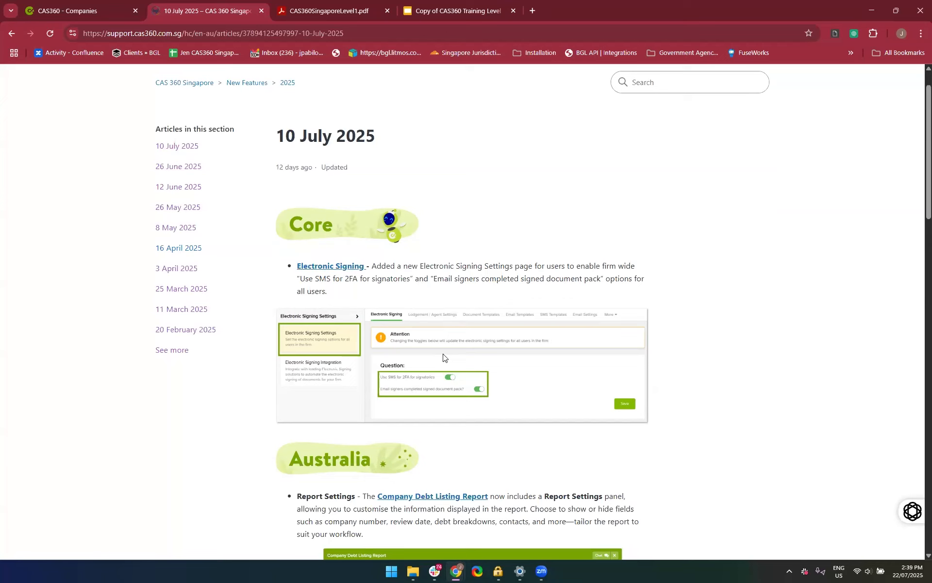
scroll(443, 358, "down", 4)
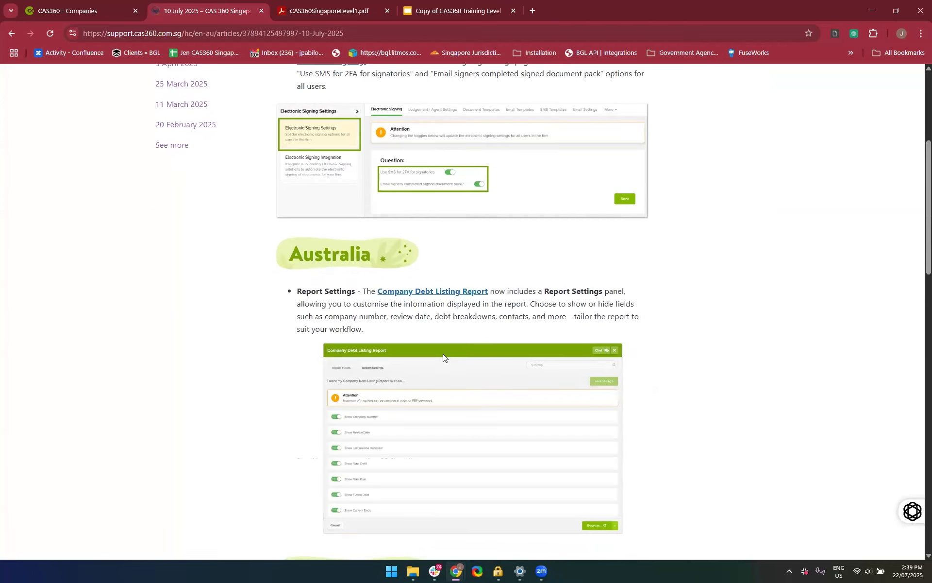
scroll(443, 354, "down", 1)
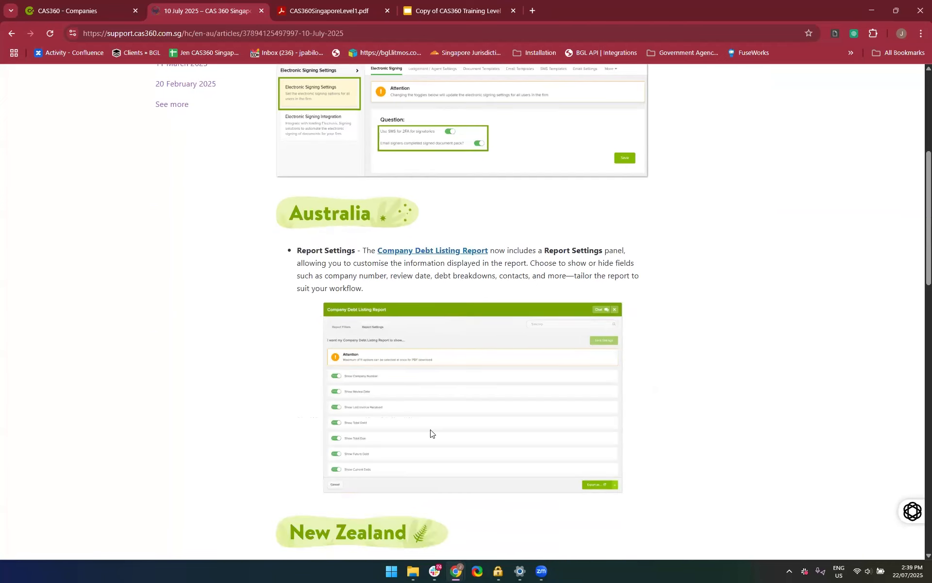
scroll(430, 432, "down", 8)
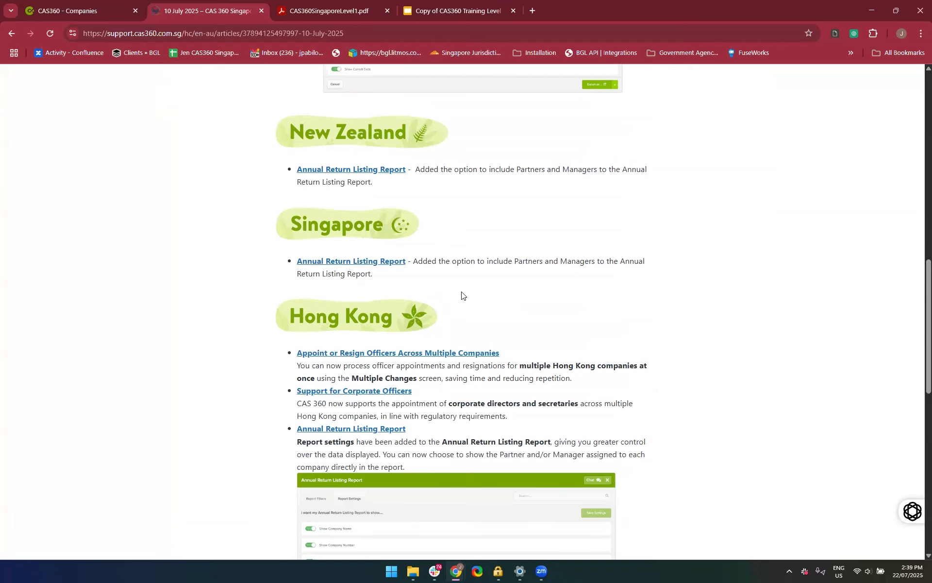
Open the Annual Return Listing Report article from the Singapore updates and review its expanded Report Filters section
left_click(378, 263)
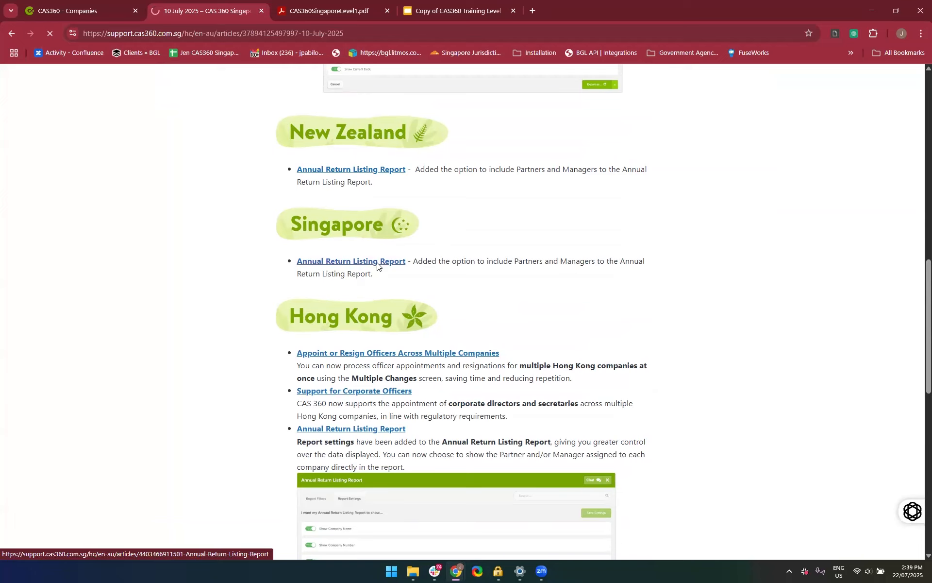
scroll(508, 355, "down", 8)
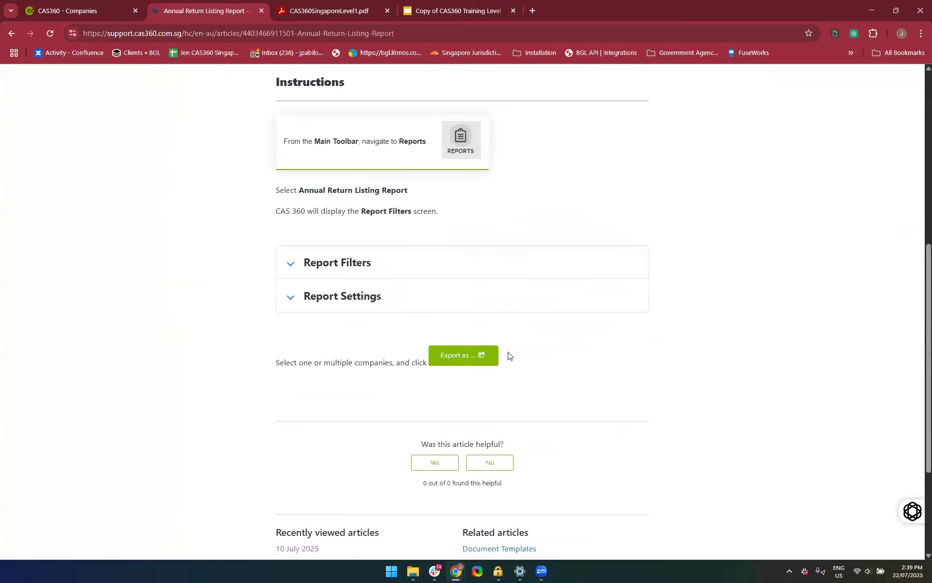
scroll(437, 392, "up", 2)
left_click(427, 367)
scroll(426, 365, "down", 4)
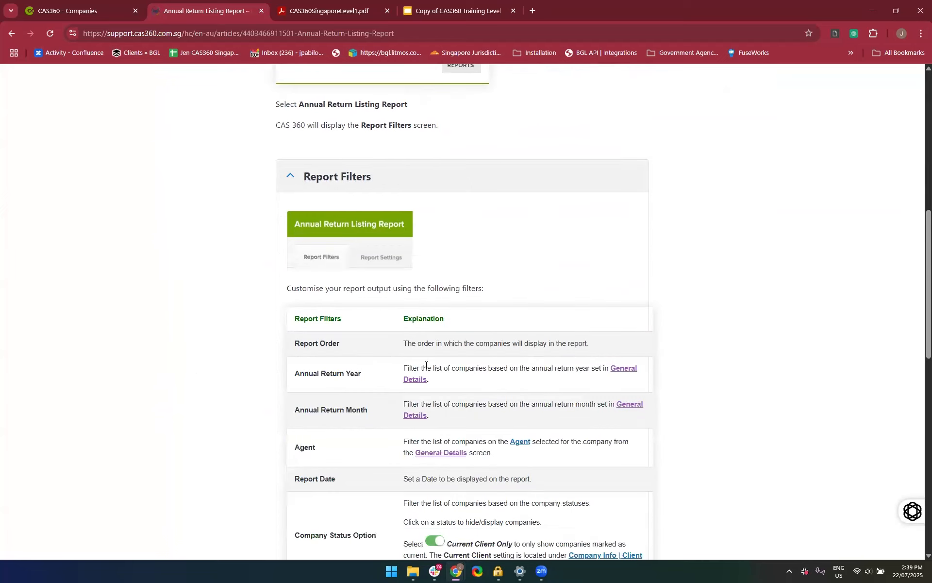
scroll(426, 365, "down", 5)
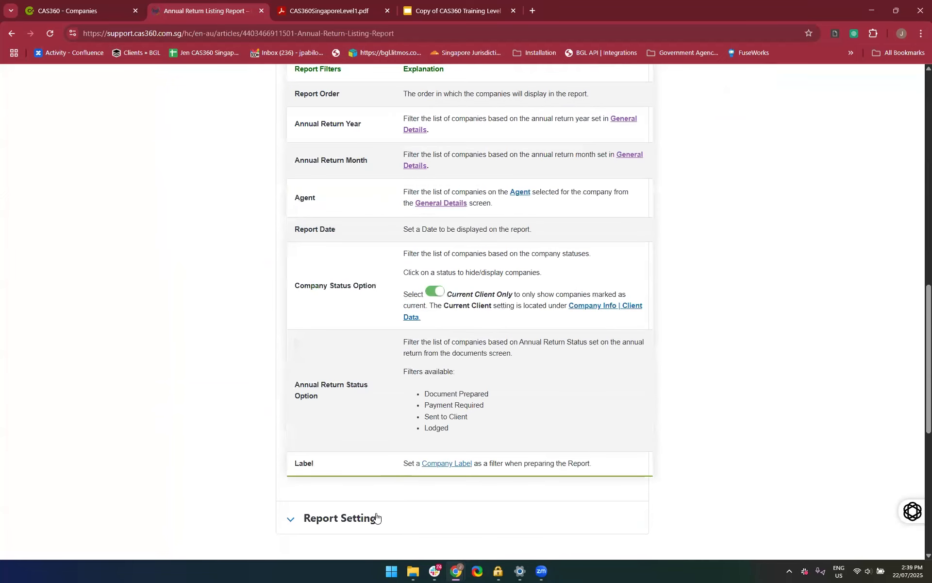
Expand the Report Settings section of the Annual Return Listing Report article and look over its contents
scroll(376, 518, "down", 4)
left_click(339, 294)
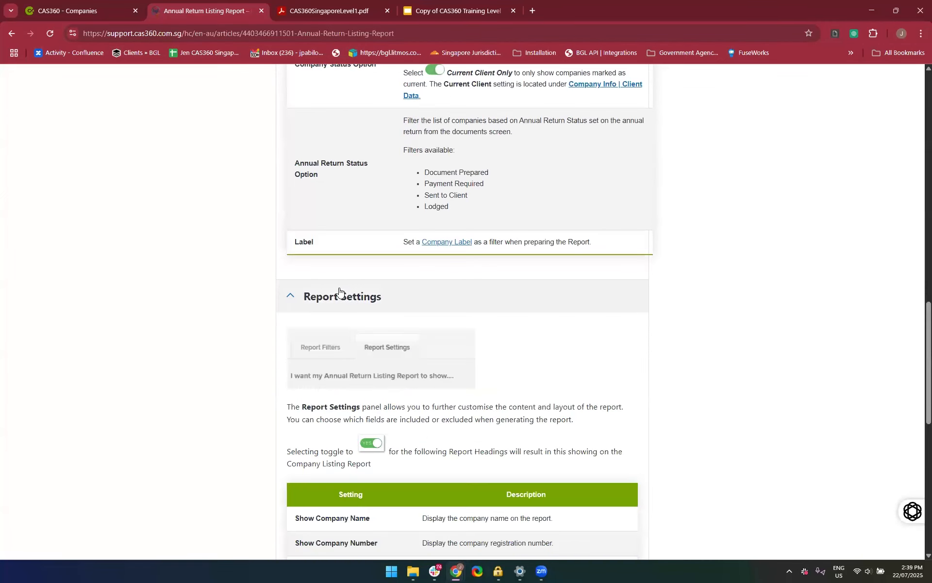
scroll(340, 293, "up", 3)
scroll(340, 292, "down", 2)
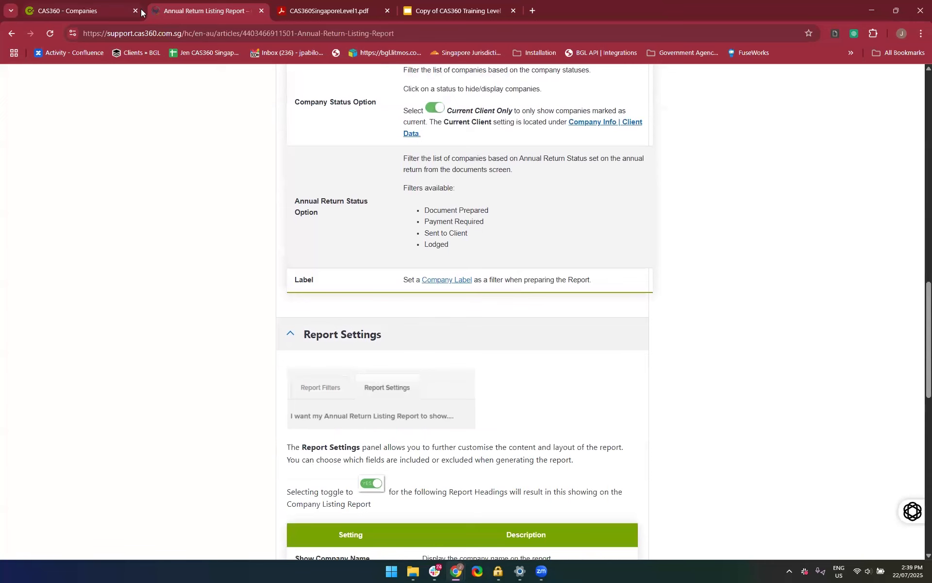
Go back from the Annual Return Listing Report article through the release notes to the New Features category
scroll(110, 249, "up", 3)
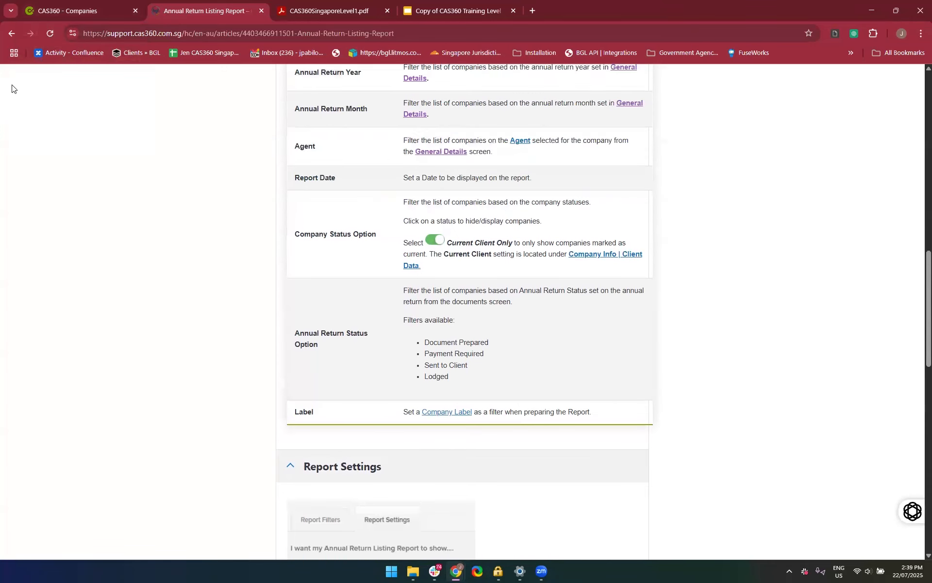
left_click(9, 36)
scroll(184, 320, "up", 8)
scroll(171, 316, "up", 2)
scroll(73, 92, "up", 5)
left_click(6, 36)
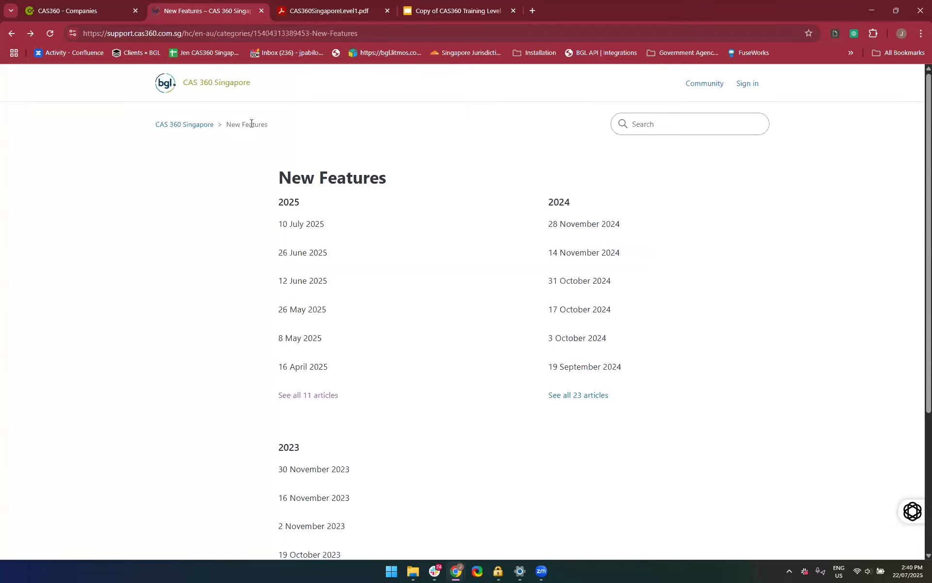
Return to the CAS 360 Singapore help home page and close the help site
left_click(337, 31)
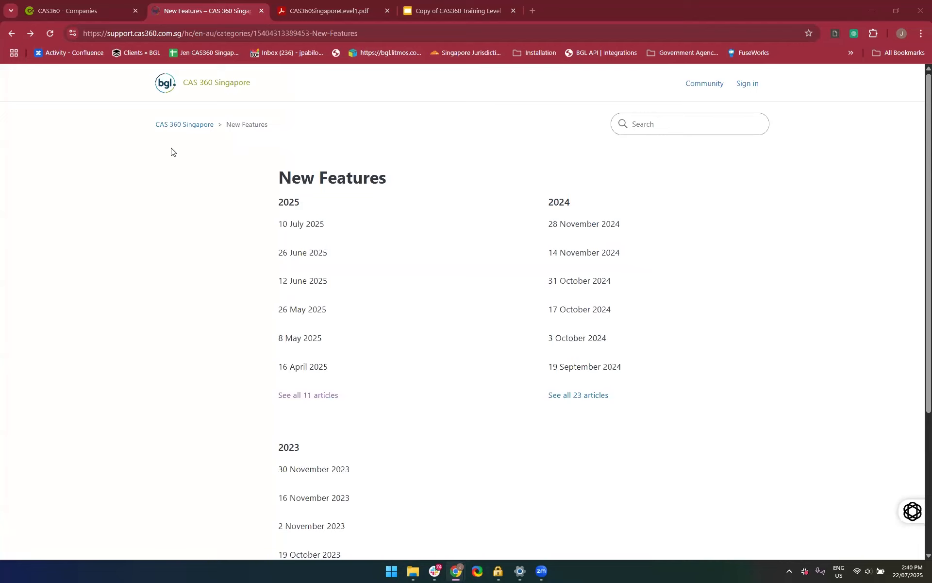
left_click(167, 126)
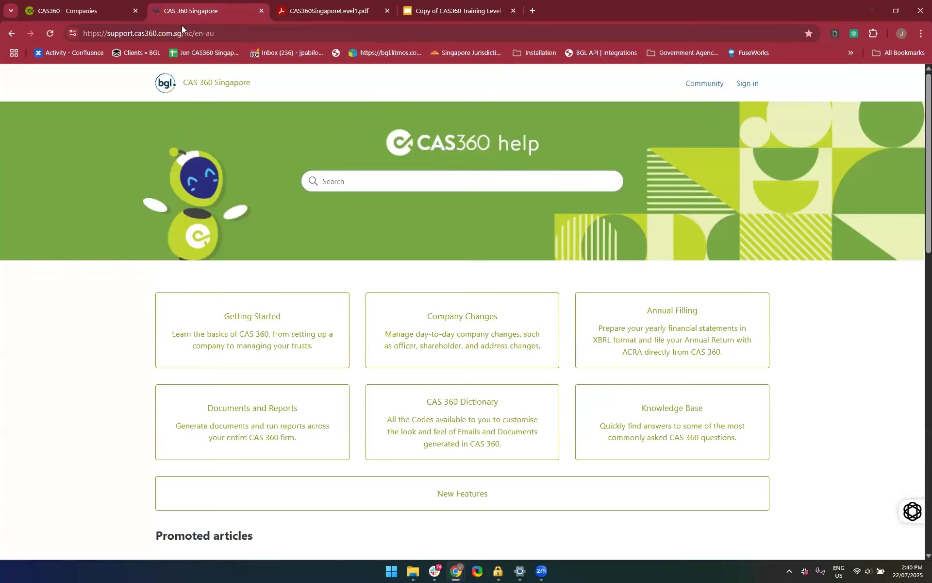
left_click(262, 11)
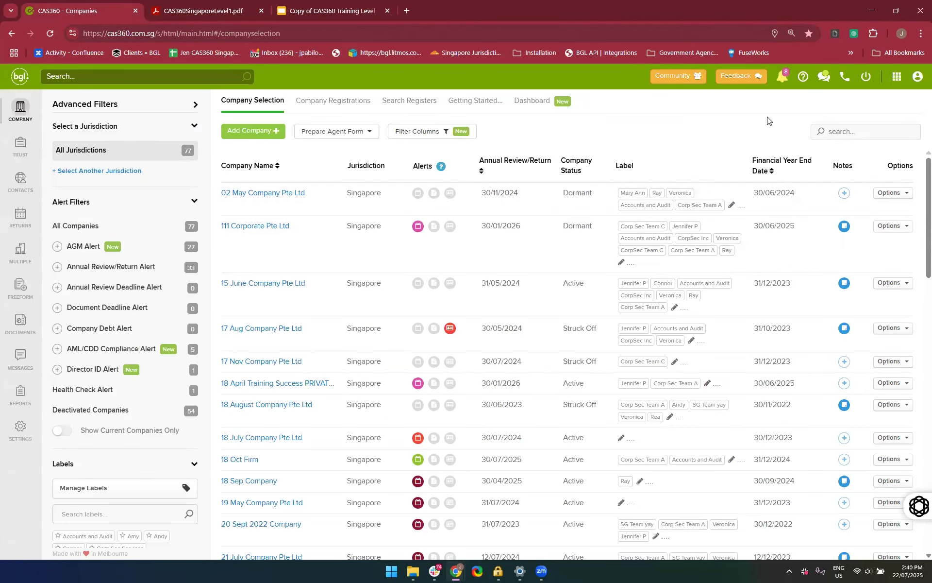
Open the feedback form and close it without sending anything
left_click(734, 75)
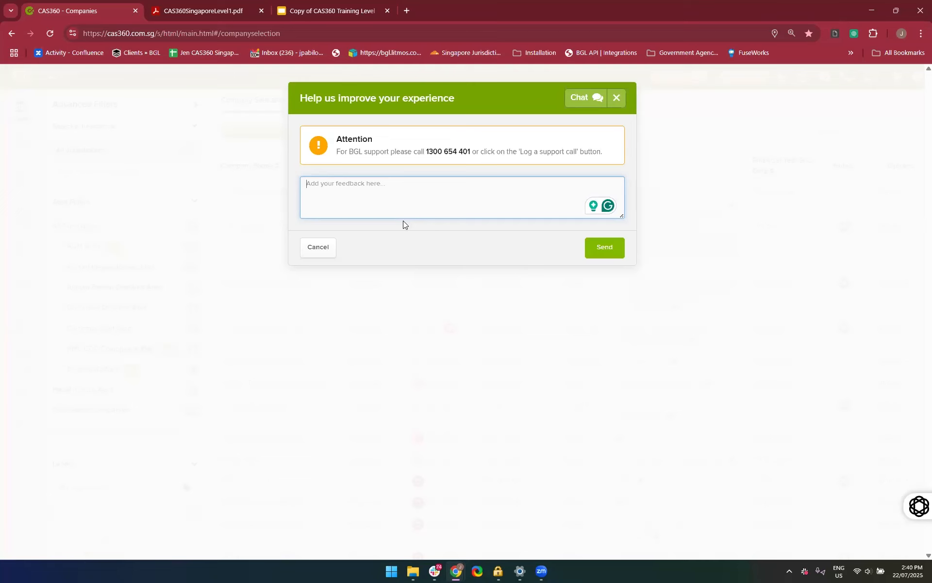
left_click(614, 96)
Open the Webinars topic in the Community, look over its Lunch & Learn posts and close the page
right_click(663, 79)
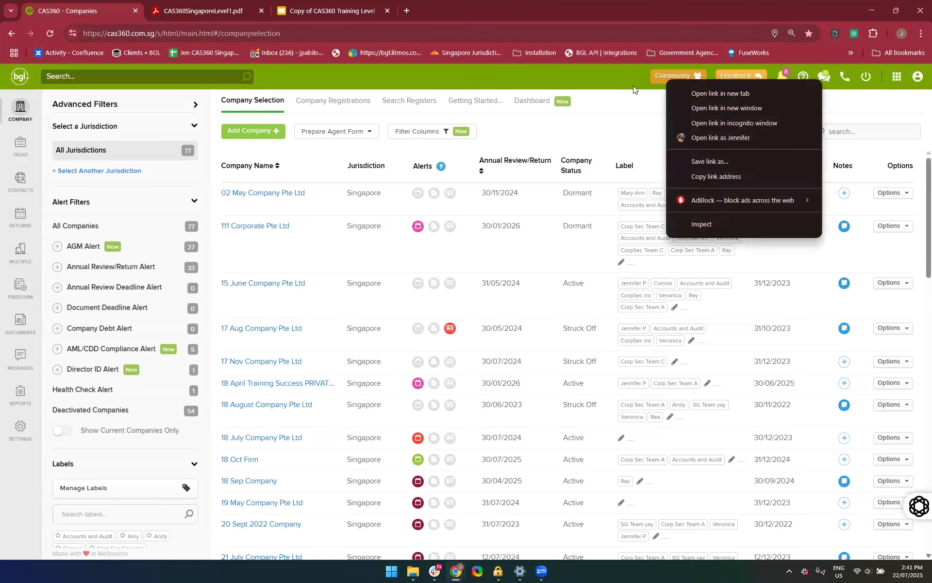
left_click(632, 86)
left_click(677, 76)
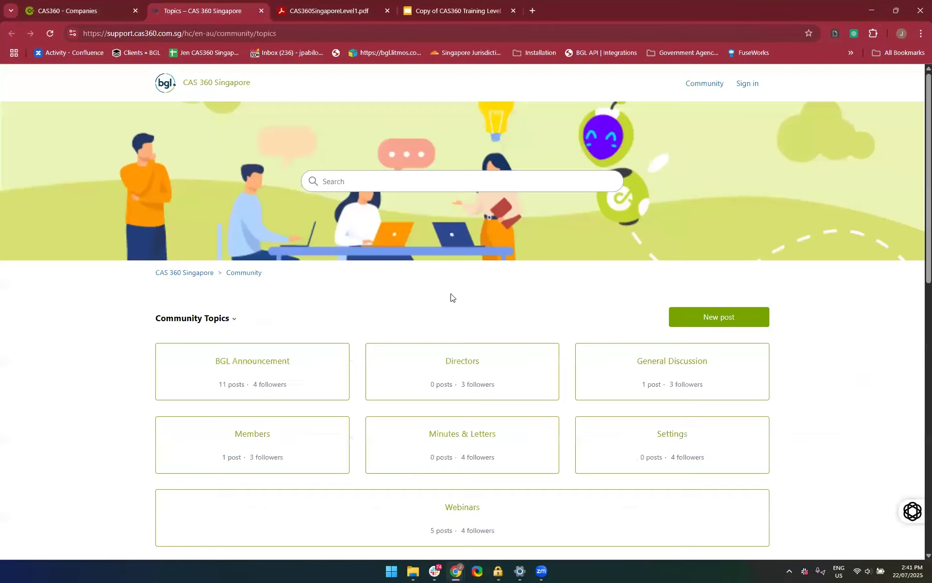
scroll(451, 297, "down", 2)
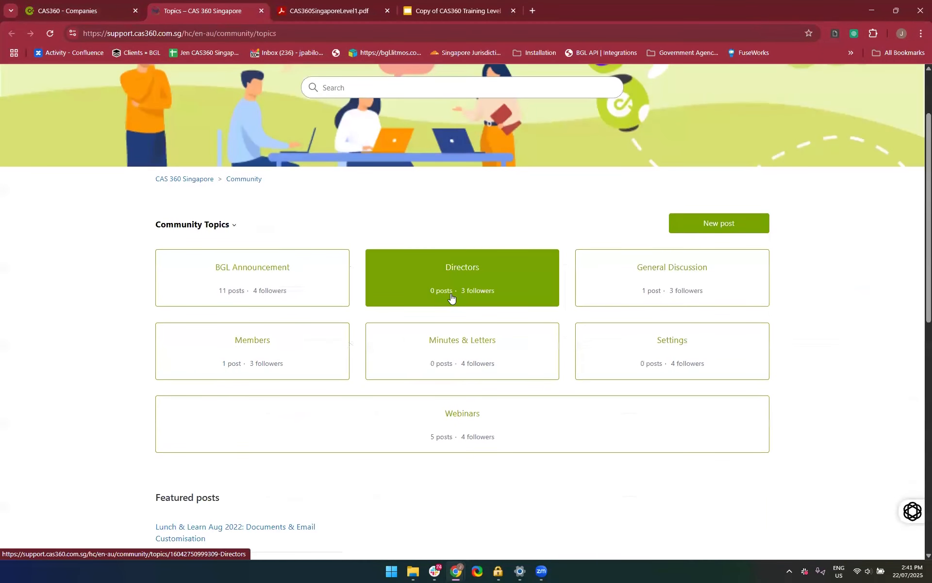
left_click(446, 412)
scroll(370, 260, "down", 2)
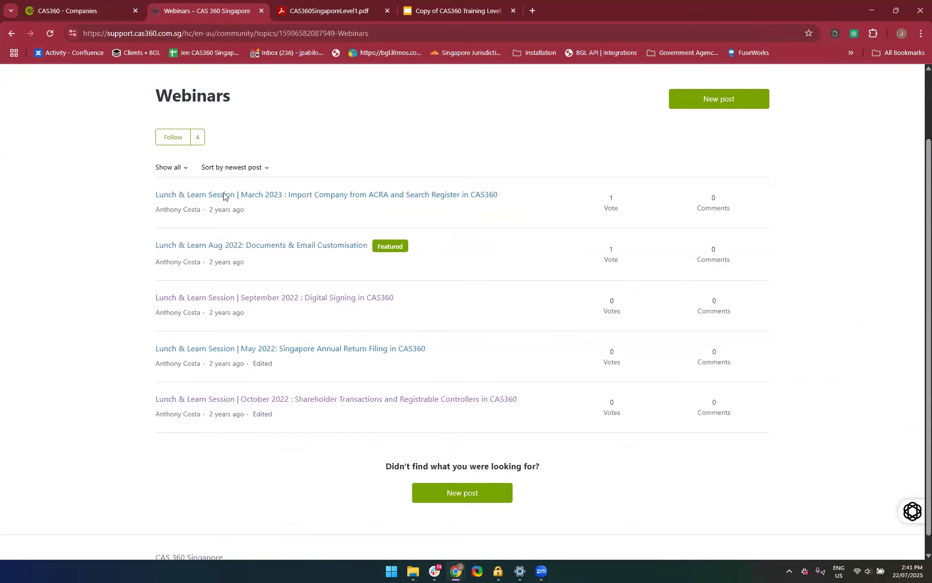
scroll(298, 391, "up", 2)
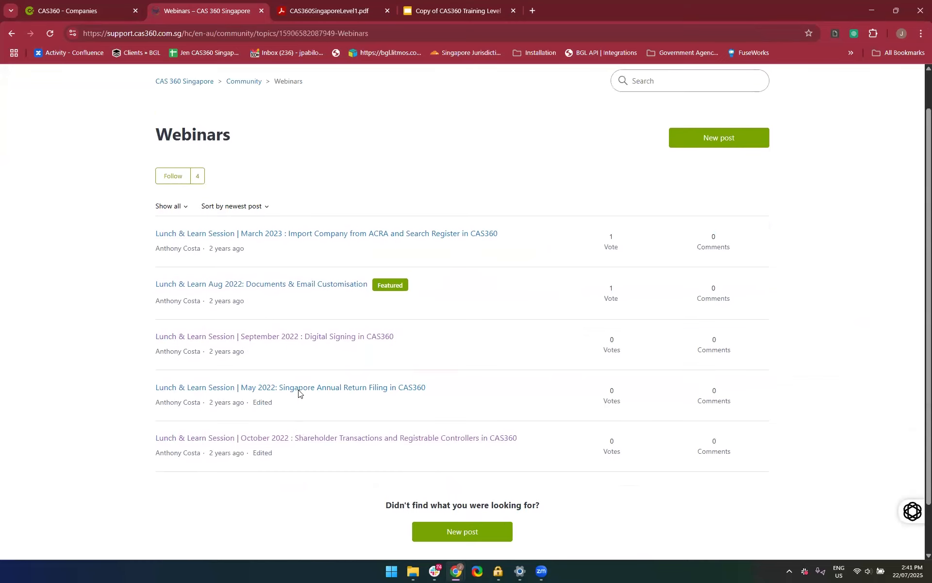
scroll(340, 507, "down", 1)
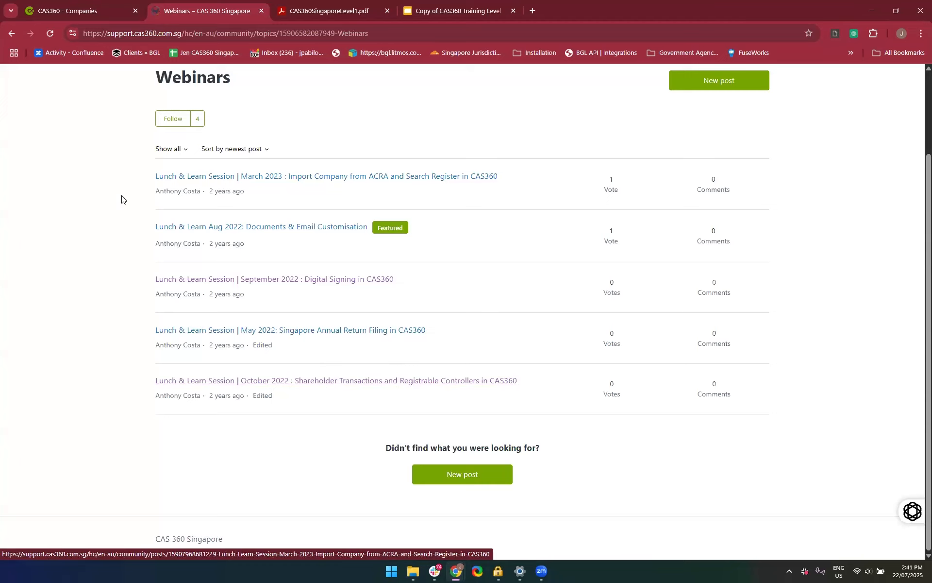
left_click(261, 11)
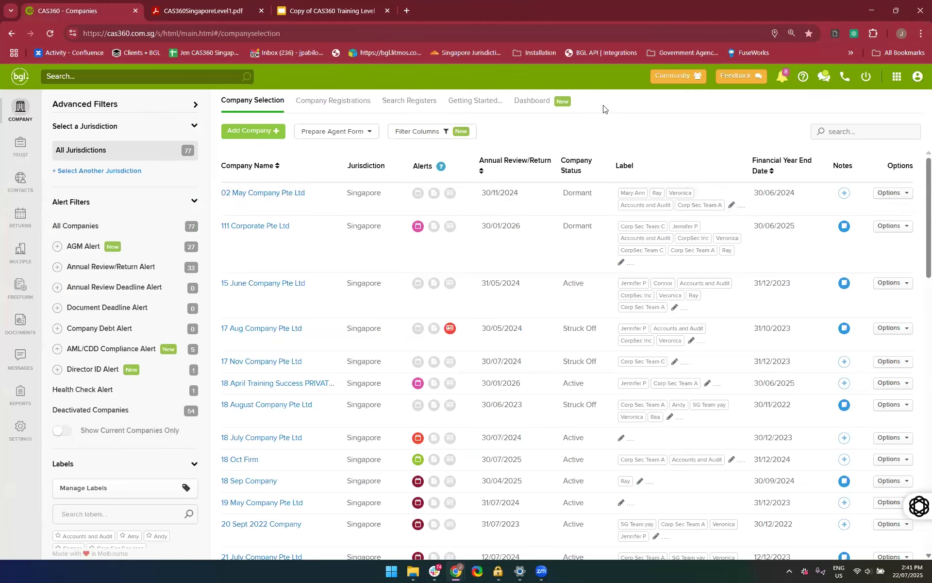
Open the Support Chat and look over the earlier conversation
left_click(824, 78)
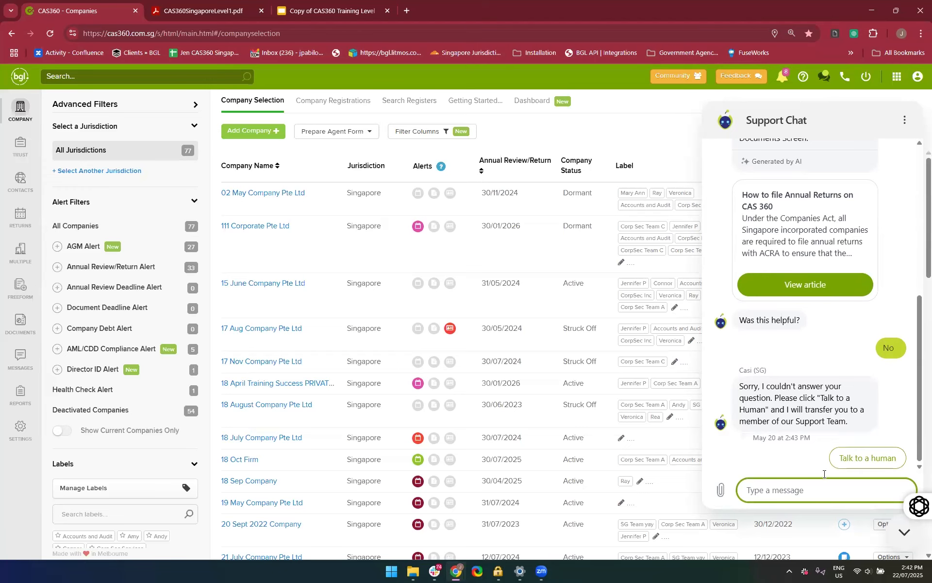
scroll(824, 490, "up", 3)
scroll(824, 474, "down", 3)
scroll(823, 466, "up", 2)
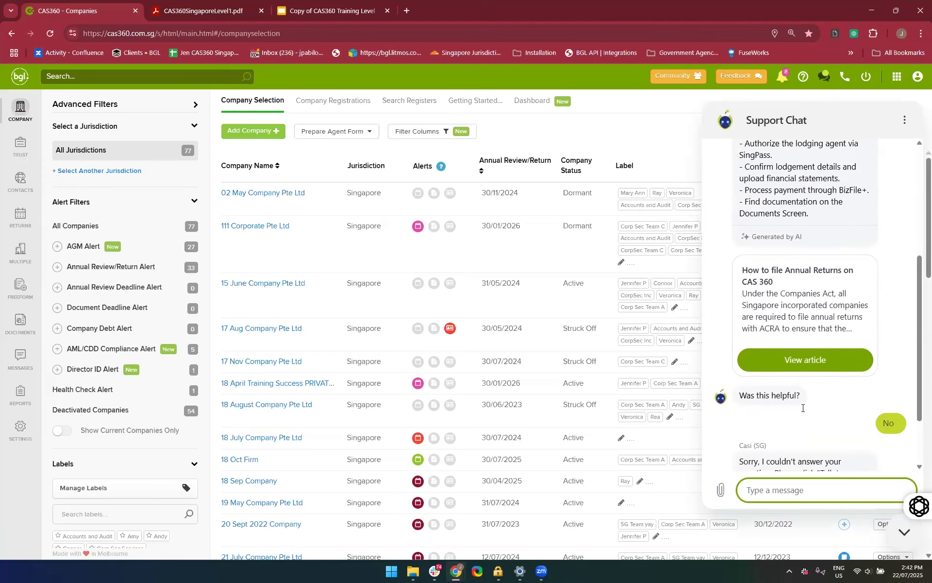
scroll(802, 410, "down", 2)
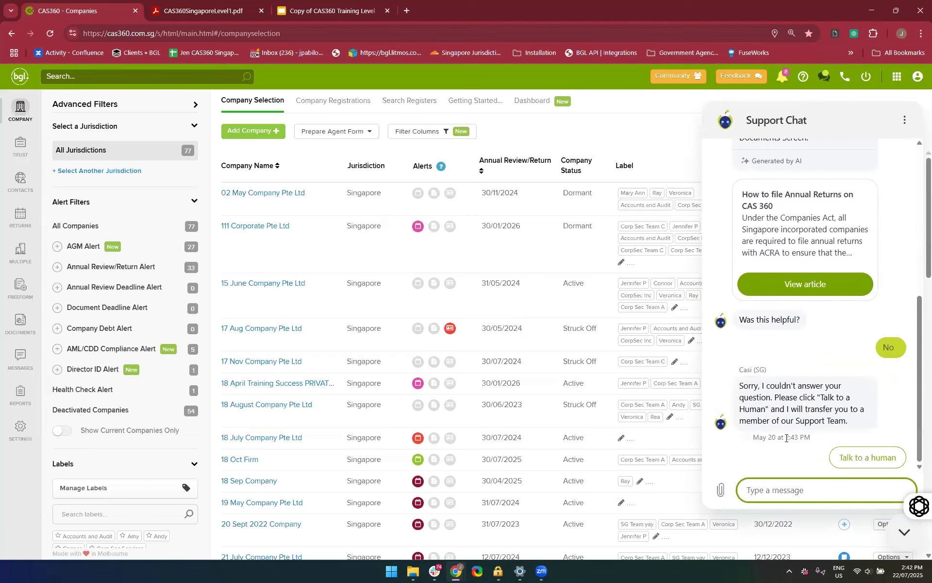
Ask the Support Chat "How do I process AGM documents"
type("How d")
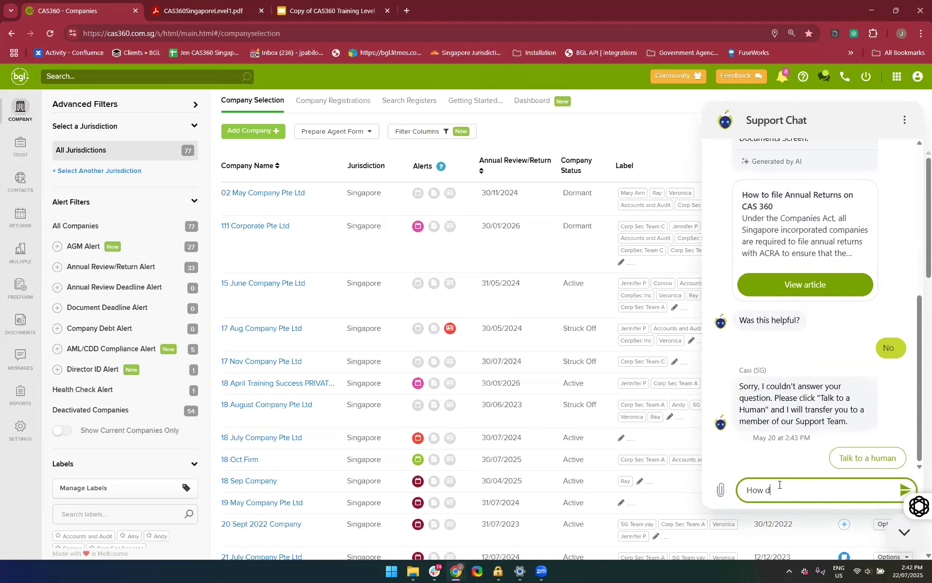
type("o i process AGM documents")
key("Return")
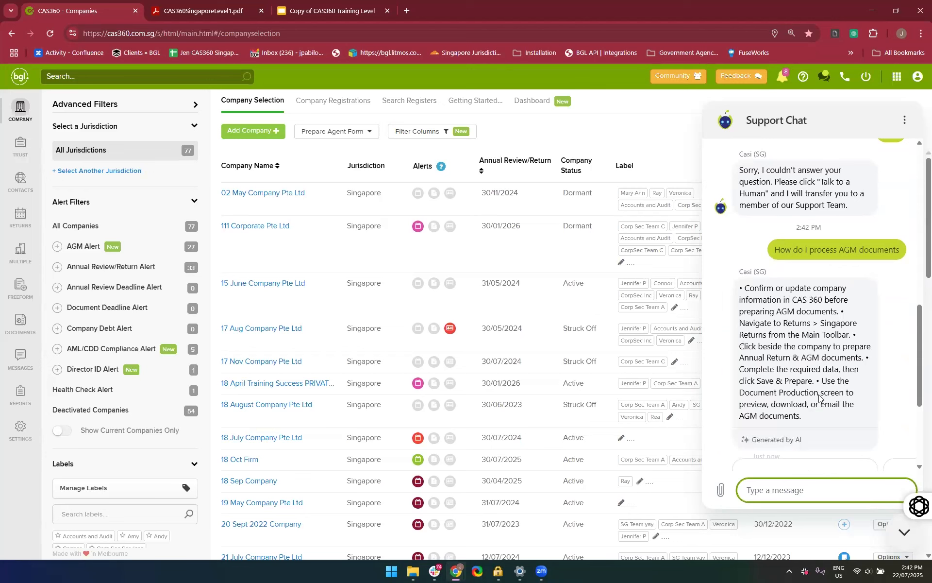
Review the chatbot's AGM answer and suggested articles, and answer No to whether it was helpful
scroll(772, 267, "up", 3)
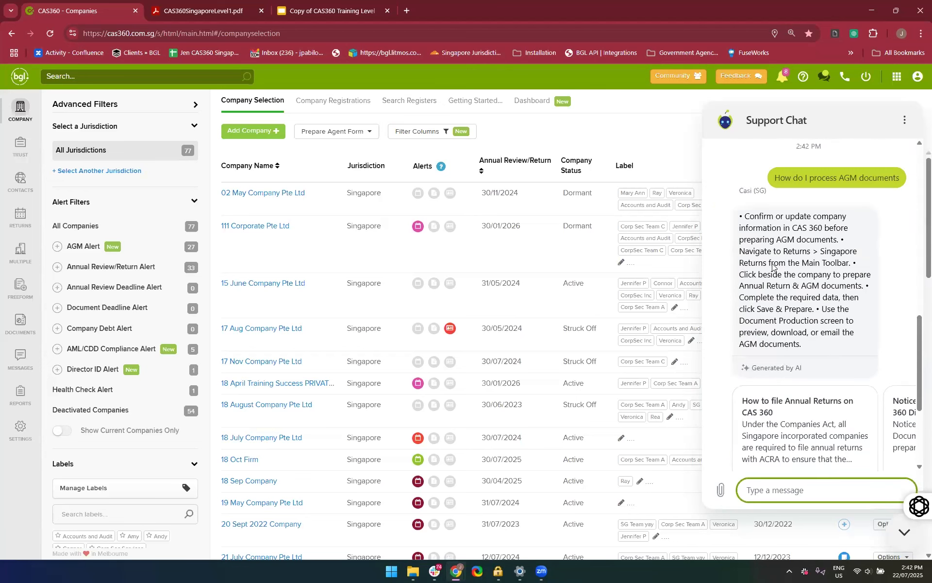
scroll(782, 277, "down", 3)
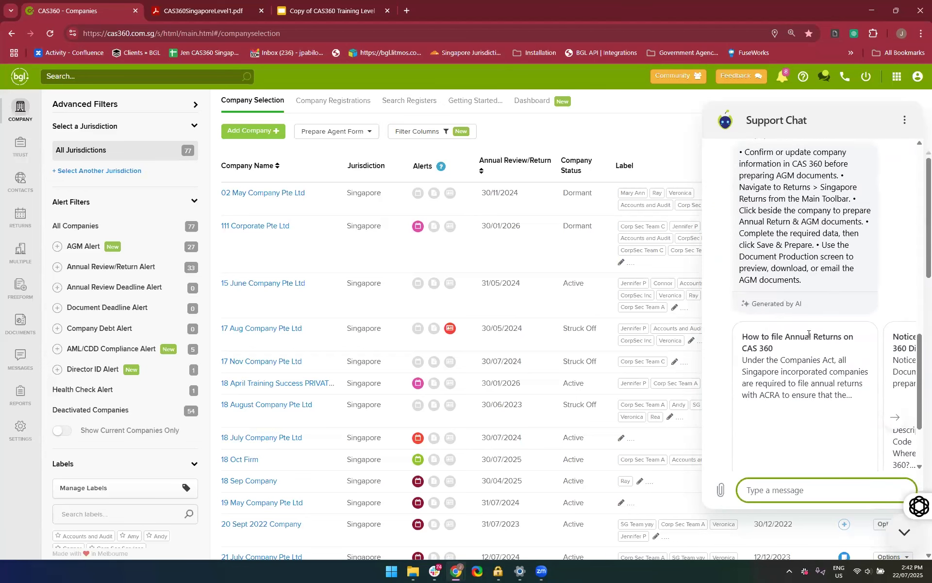
scroll(809, 334, "right", 3)
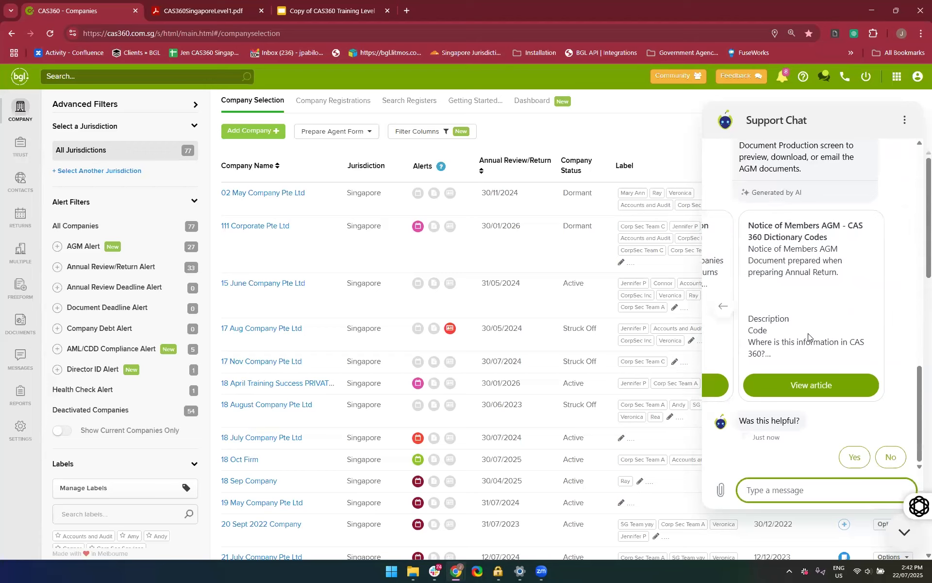
left_click(884, 461)
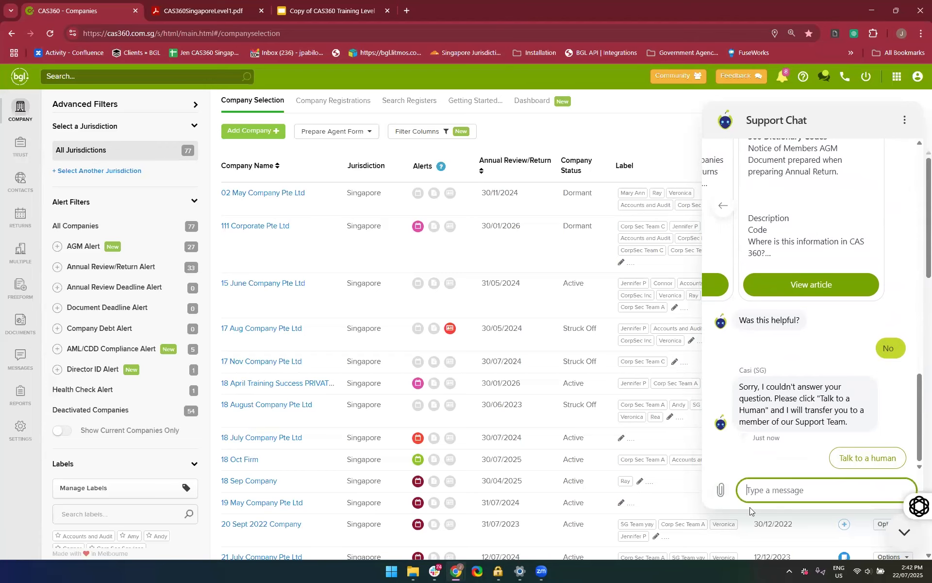
Open and cancel the chat's file attachment dialog, and return to the first suggested article
left_click(721, 489)
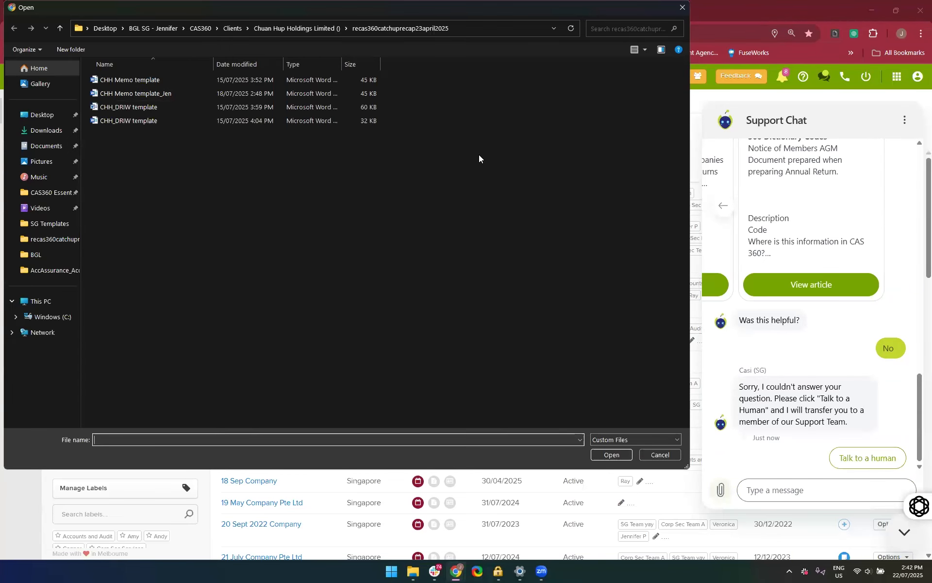
left_click(682, 7)
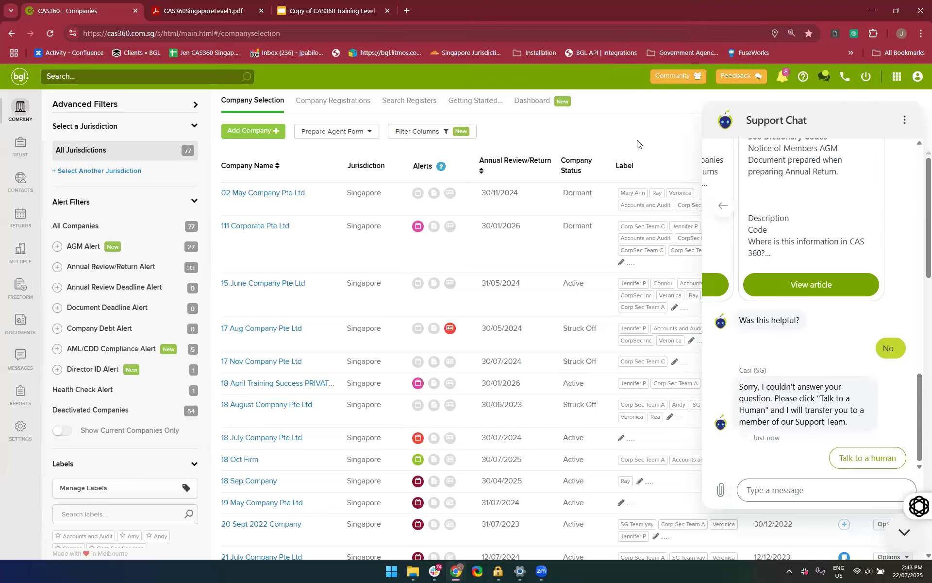
left_click(721, 209)
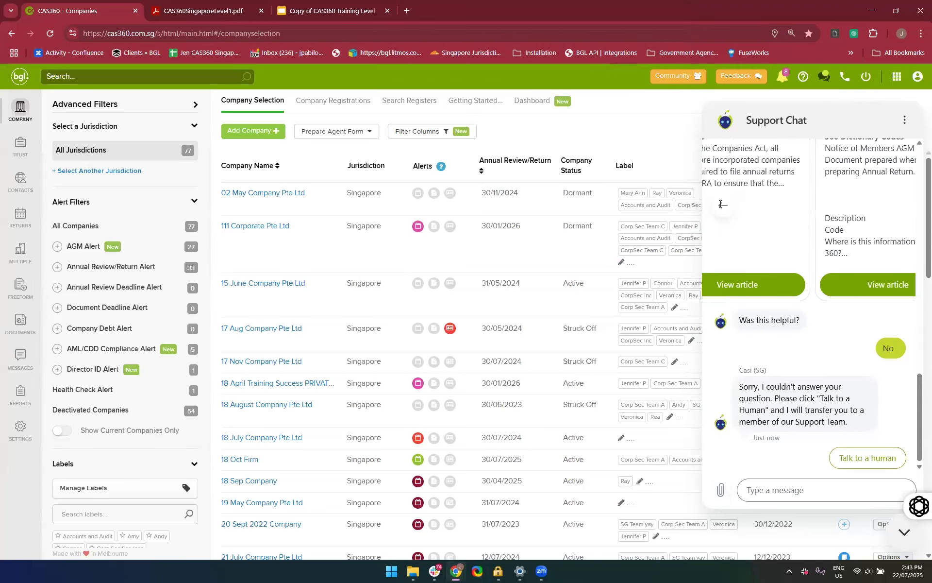
left_click(906, 122)
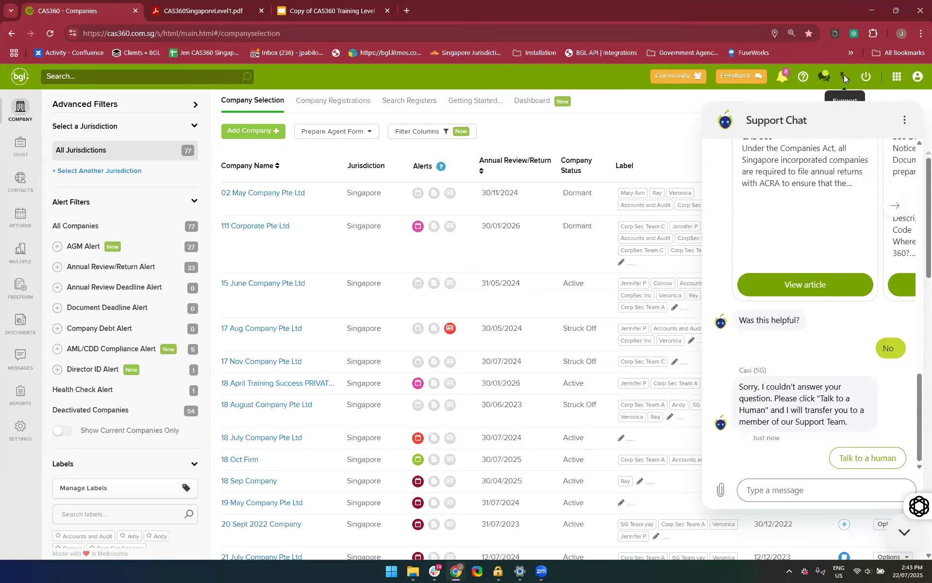
Minimise the Support Chat, and open and close the support help search
left_click(843, 76)
left_click(905, 534)
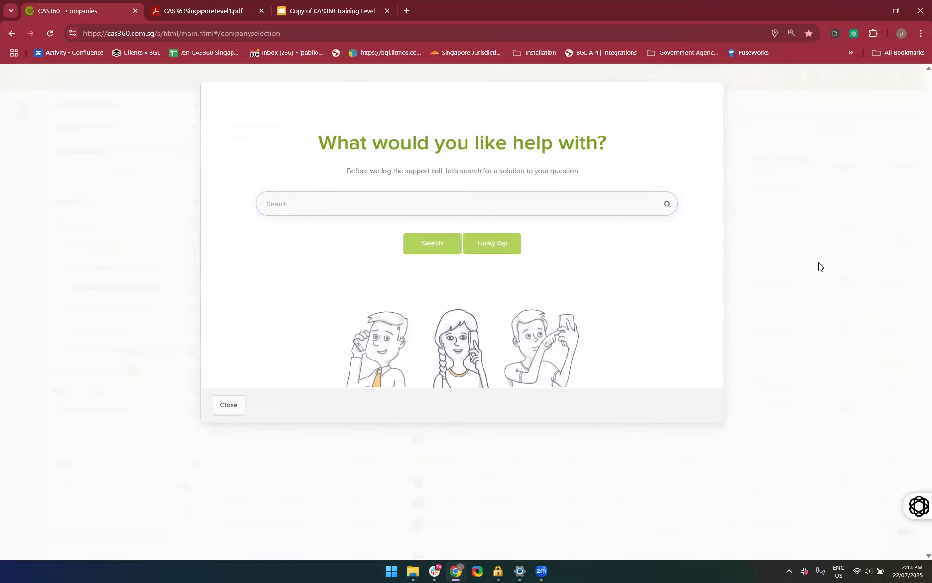
left_click(227, 407)
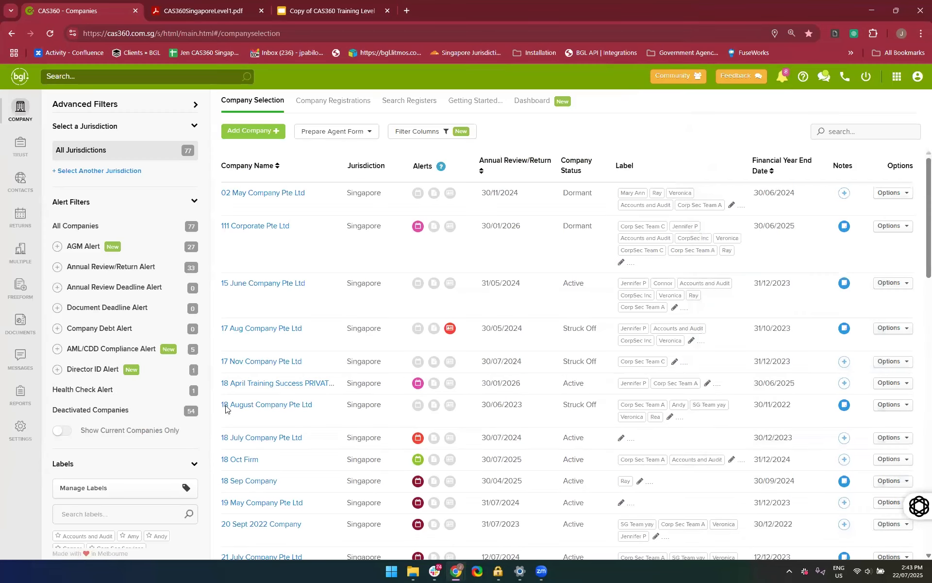
Search the support help for "AGM Documents I can't prepare I'm facing issue"
left_click(843, 77)
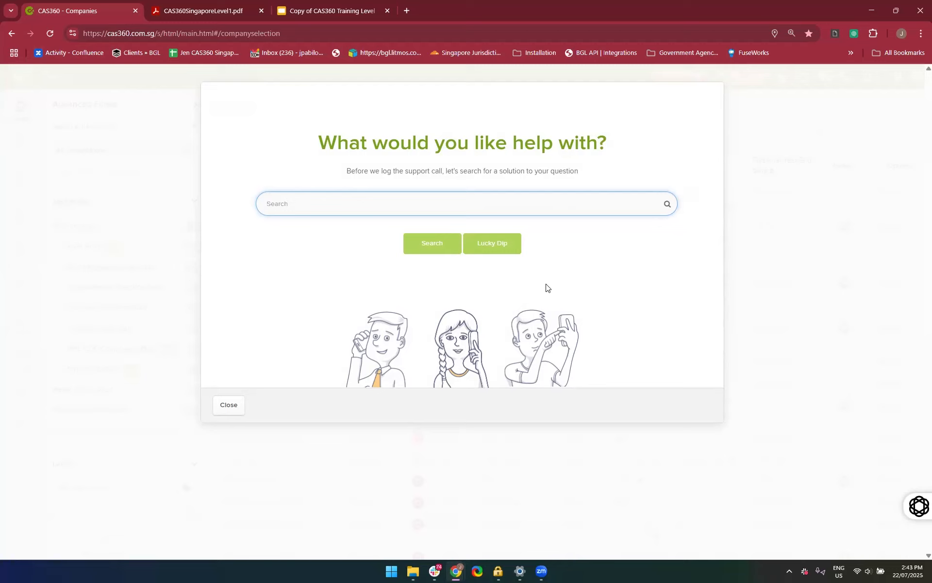
type("AGM Documents")
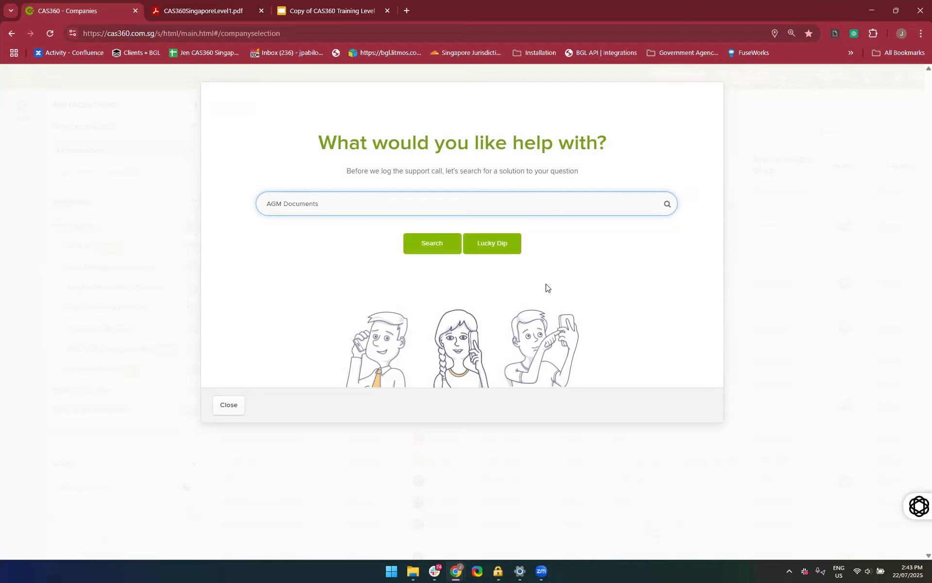
type(" I cna't")
key("BackSpace")
key("BackSpace")
type("an't prepare I'm facing issue")
key("Return")
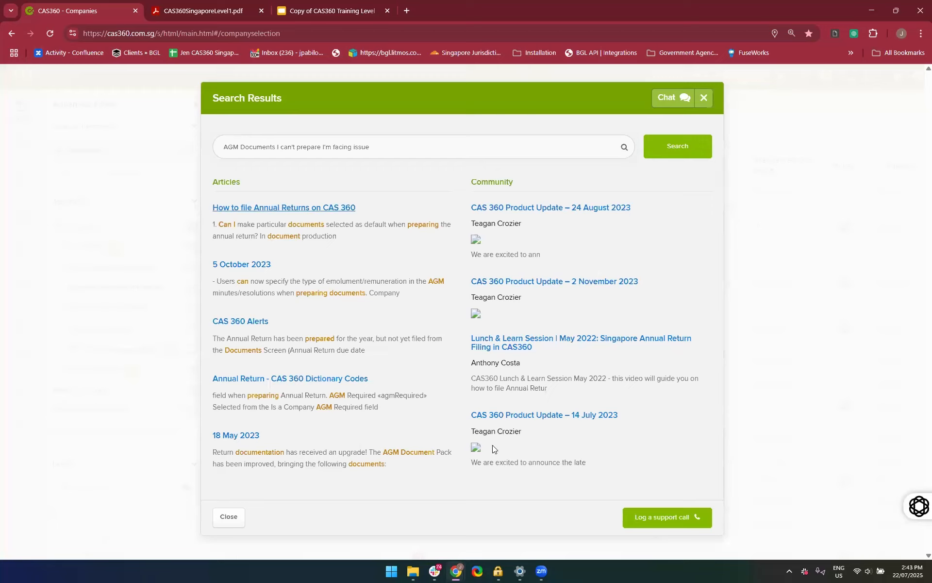
Start logging a support call and describe the problem as "AGM Document - not preparing Internal Error"
left_click(643, 522)
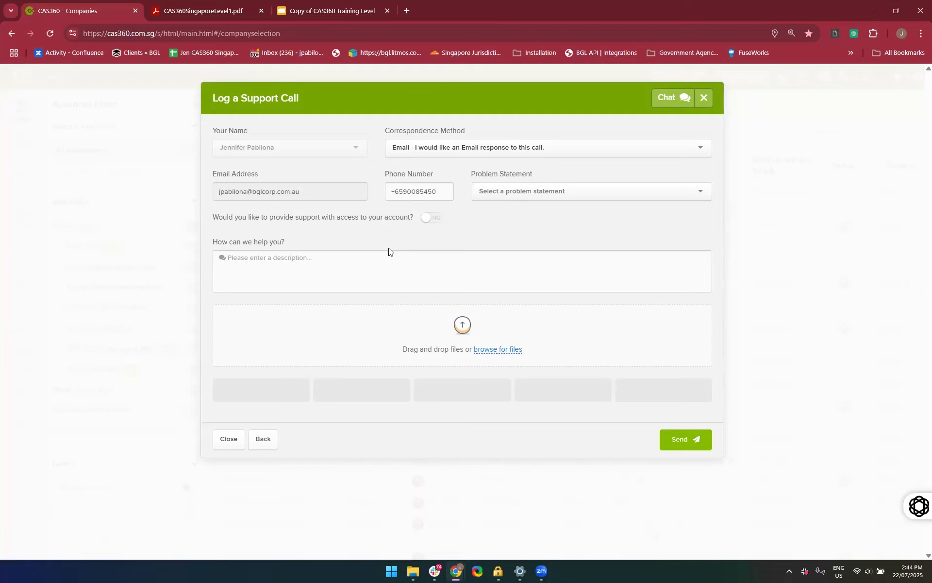
left_click(368, 273)
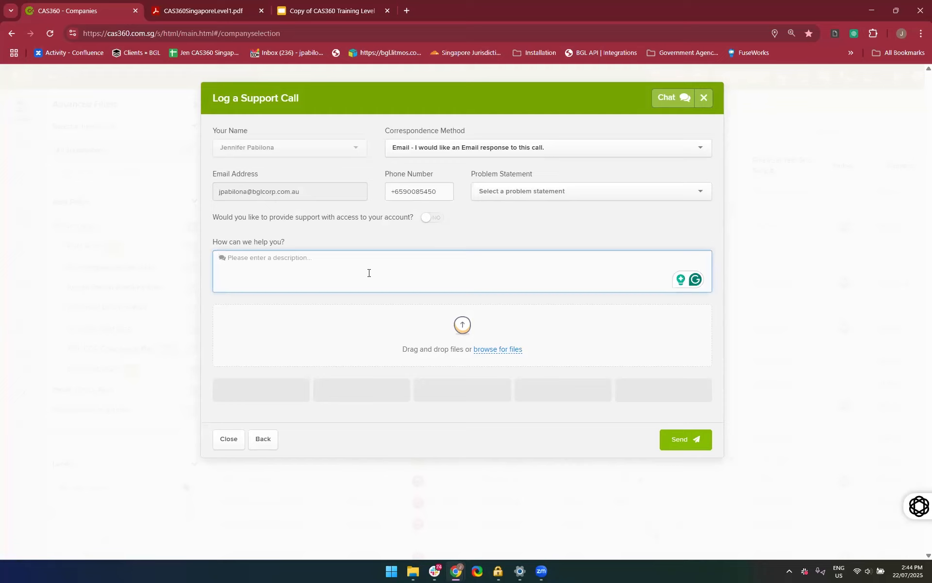
type("I wa")
key("BackSpace")
key("BackSpace")
key("BackSpace")
key("BackSpace")
type("AGM Document ")
type("- not ")
type("preparing ")
type("INte")
type("rim")
key("BackSpace")
key("BackSpace")
key("BackSpace")
key("BackSpace")
key("BackSpace")
key("BackSpace")
type("nternal Error")
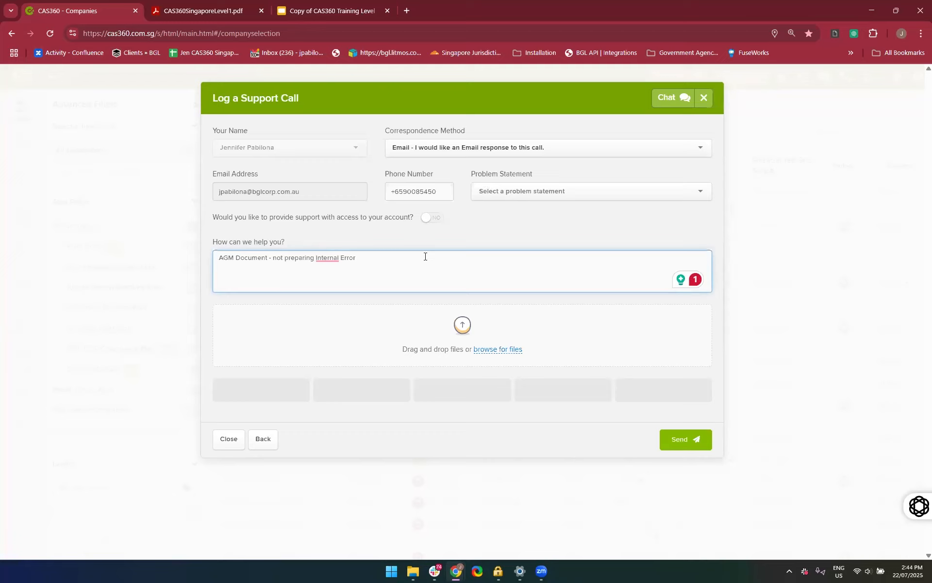
Apply the suggested punctuation correction before "Internal Error" in the description and set support access to the account to Yes
mouse_move(336, 257)
left_click(335, 290)
left_click(390, 222)
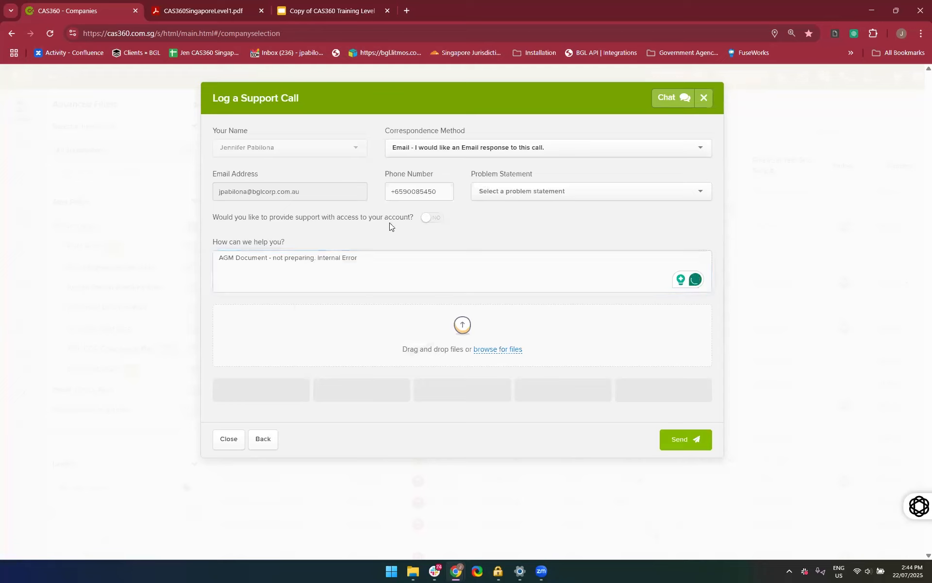
left_click(434, 218)
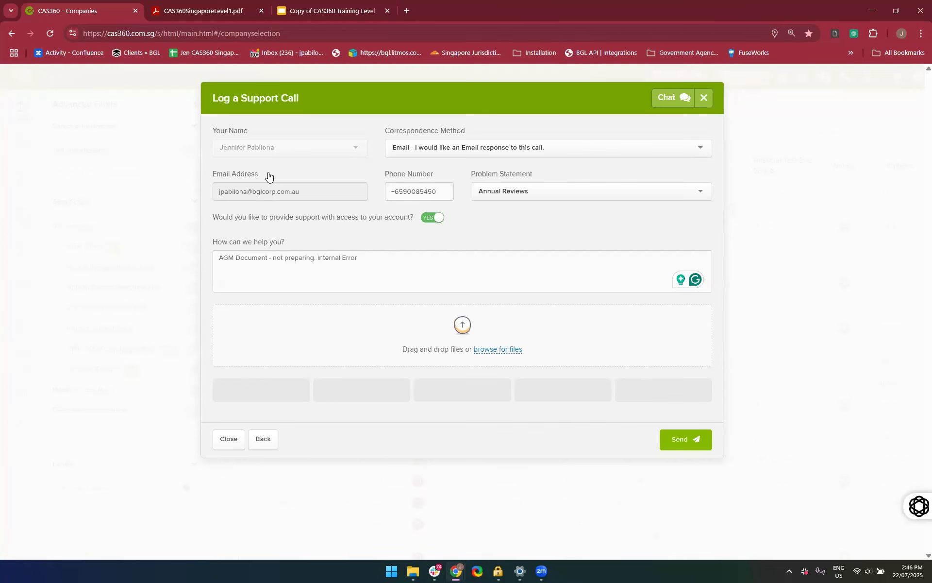
Close the support call form without sending it, and open and close the notifications
left_click(708, 102)
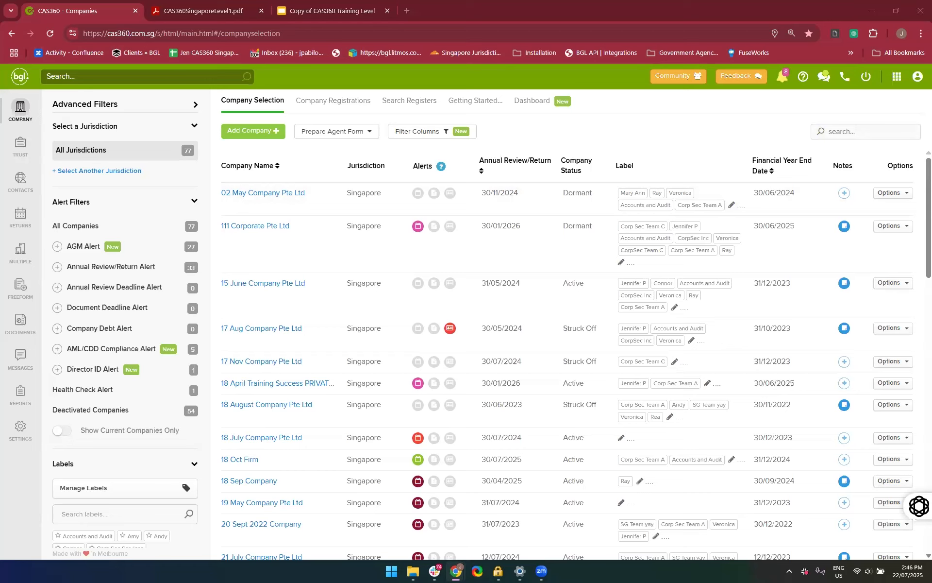
left_click(755, 132)
left_click(780, 79)
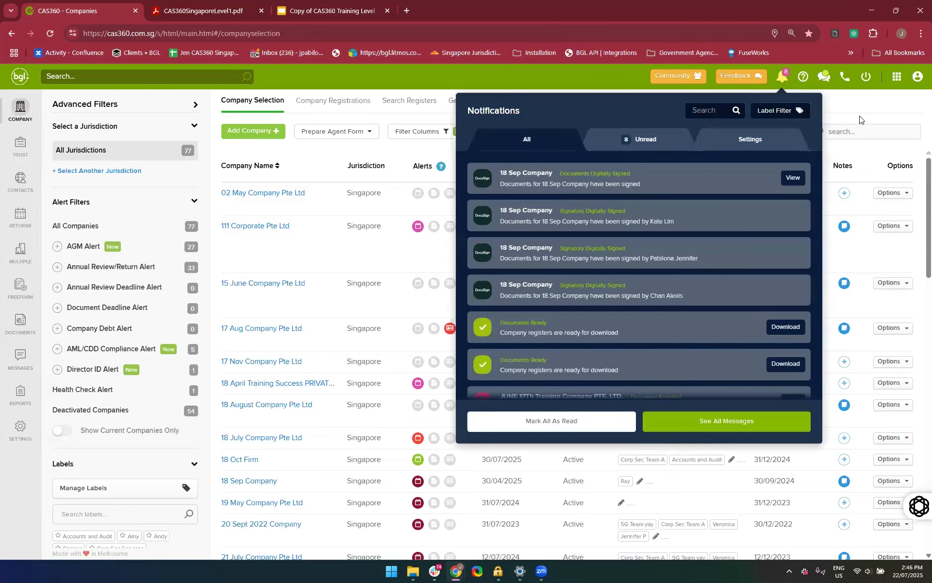
left_click(859, 117)
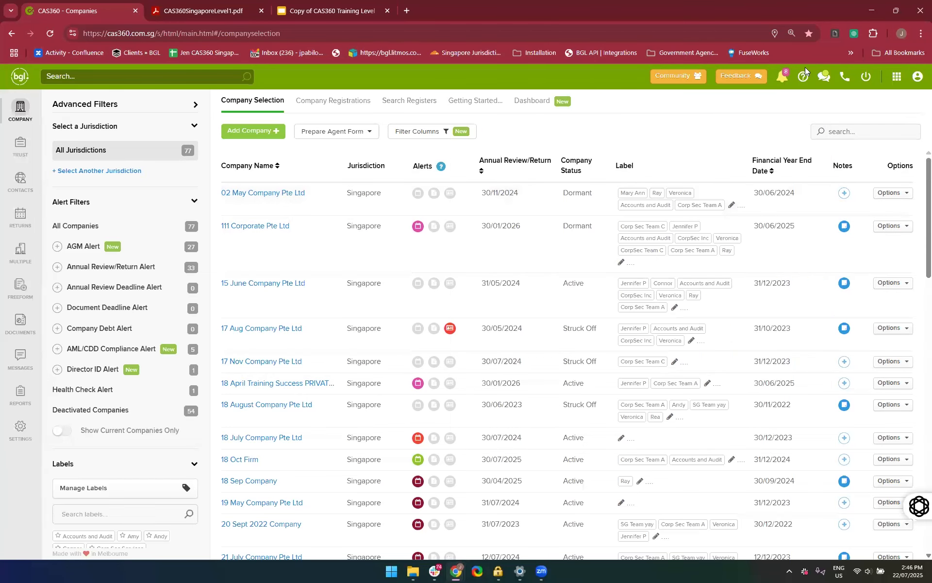
Reopen the notifications and look through the full list from newest to oldest
left_click(779, 77)
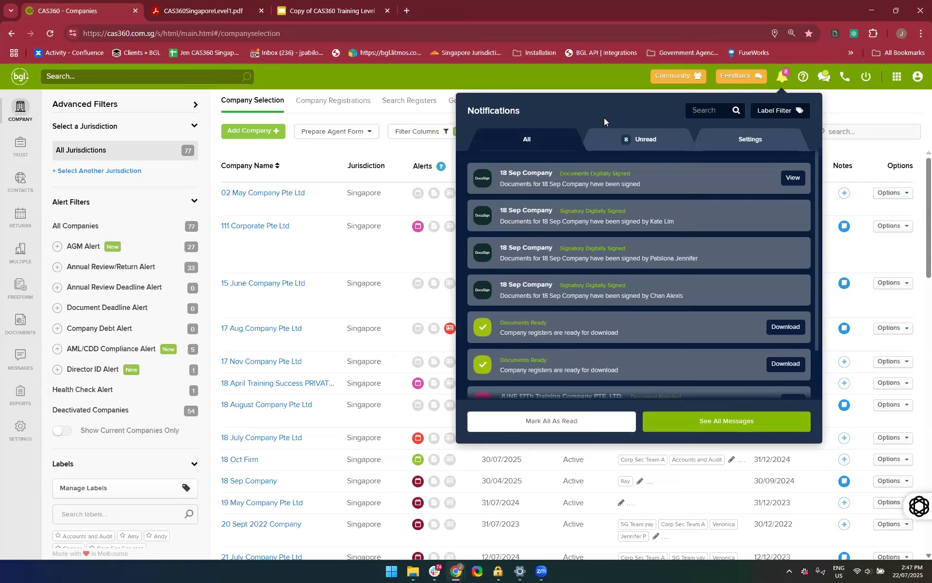
scroll(554, 306, "down", 1)
scroll(555, 306, "up", 2)
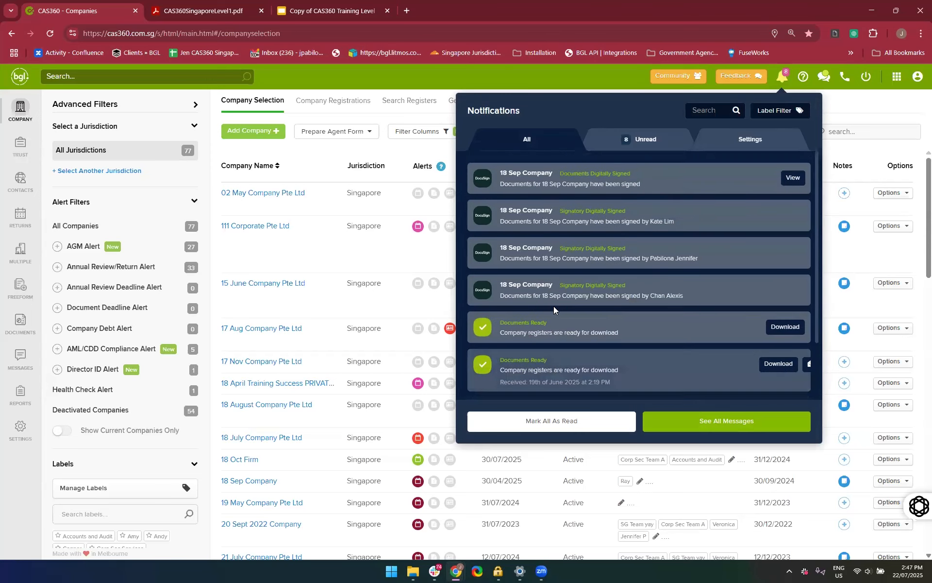
scroll(555, 306, "down", 2)
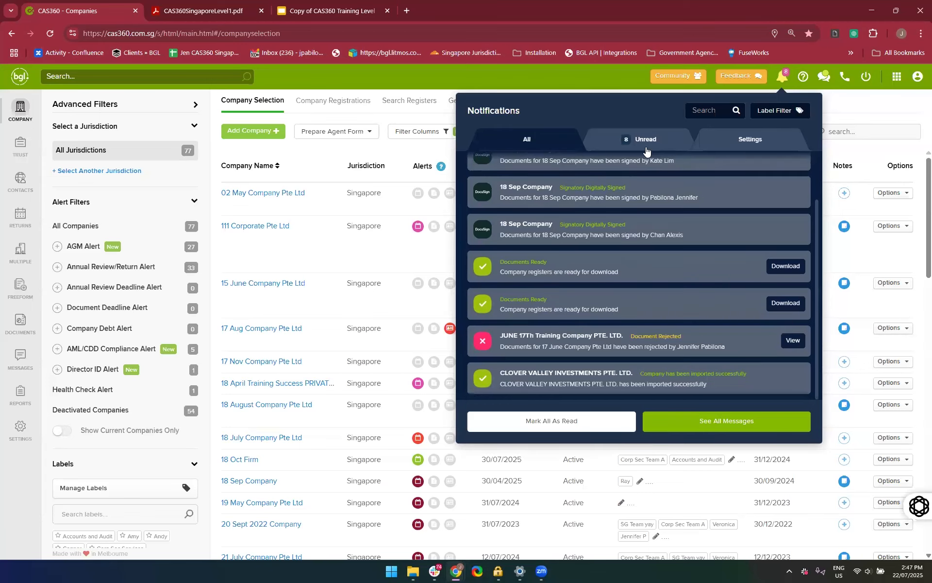
Compare the unread notifications with the full list and mark all notifications as read
left_click(646, 146)
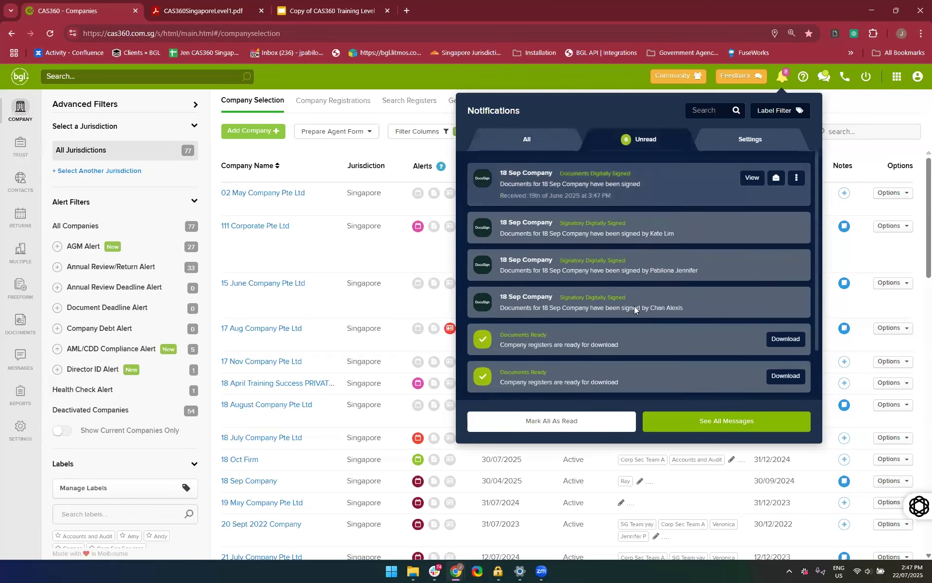
left_click(546, 139)
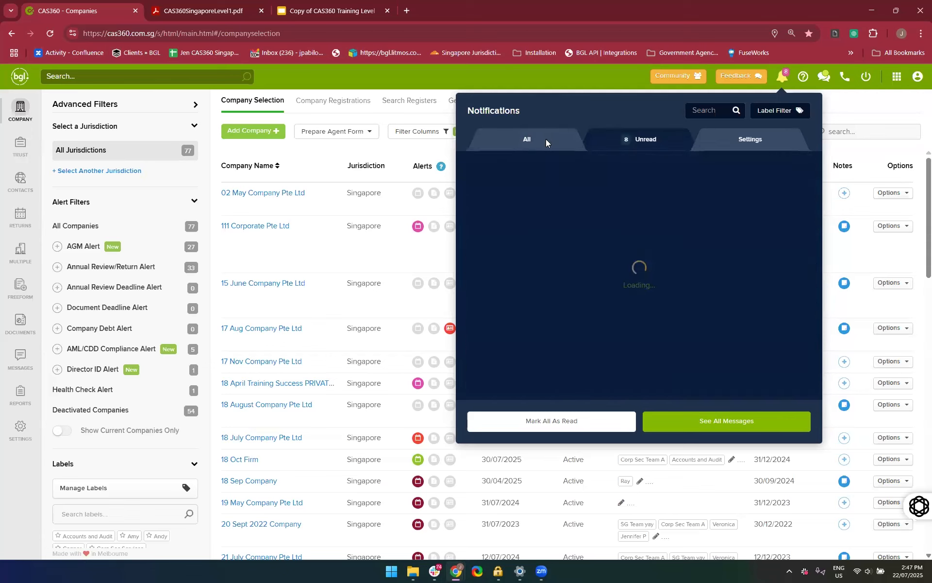
left_click(646, 143)
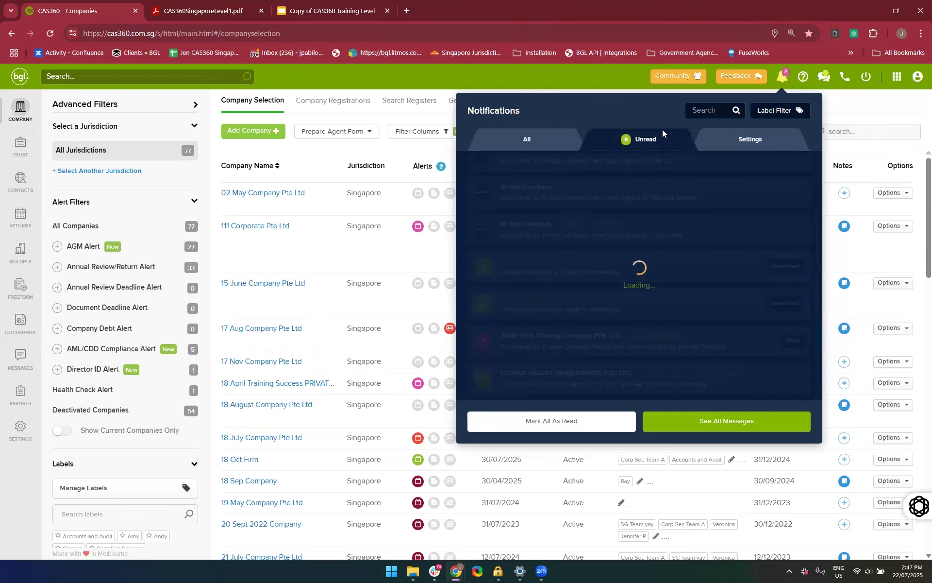
scroll(636, 197, "down", 2)
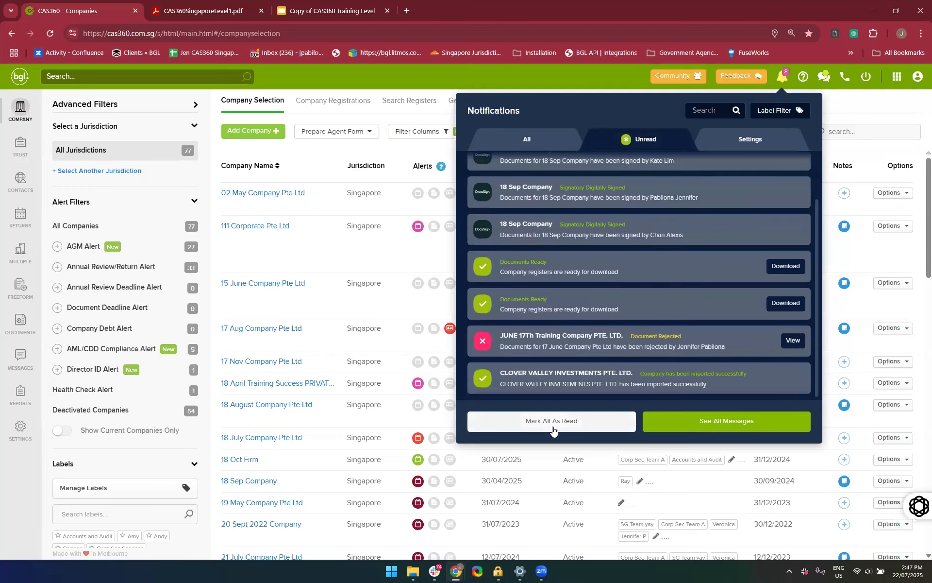
left_click(553, 431)
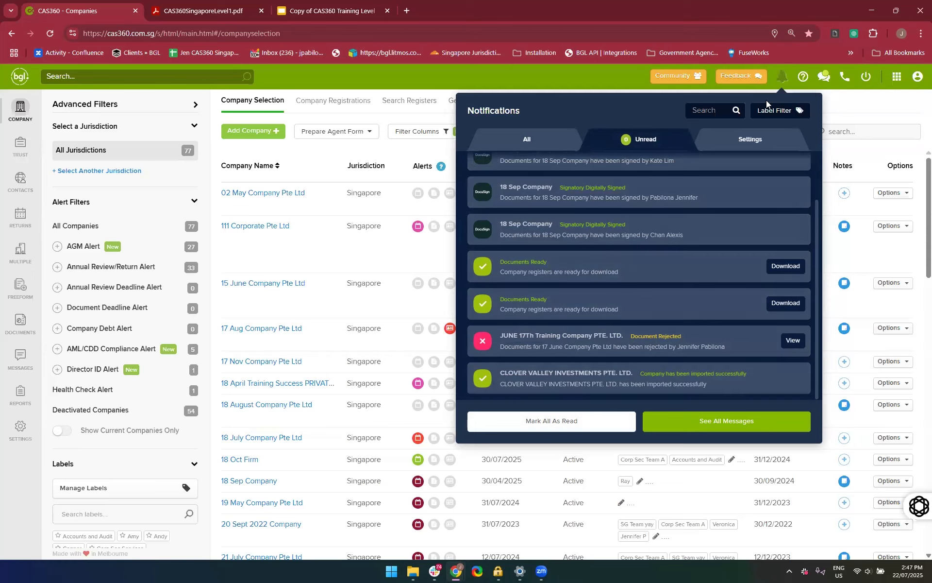
View the notification settings and full notification list, and go to the Messages inbox
left_click(753, 142)
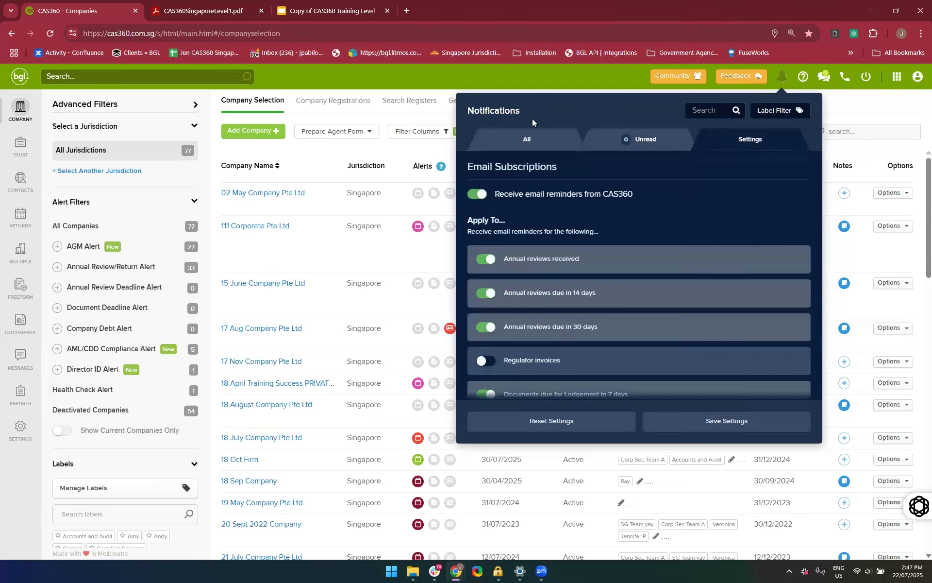
left_click(543, 141)
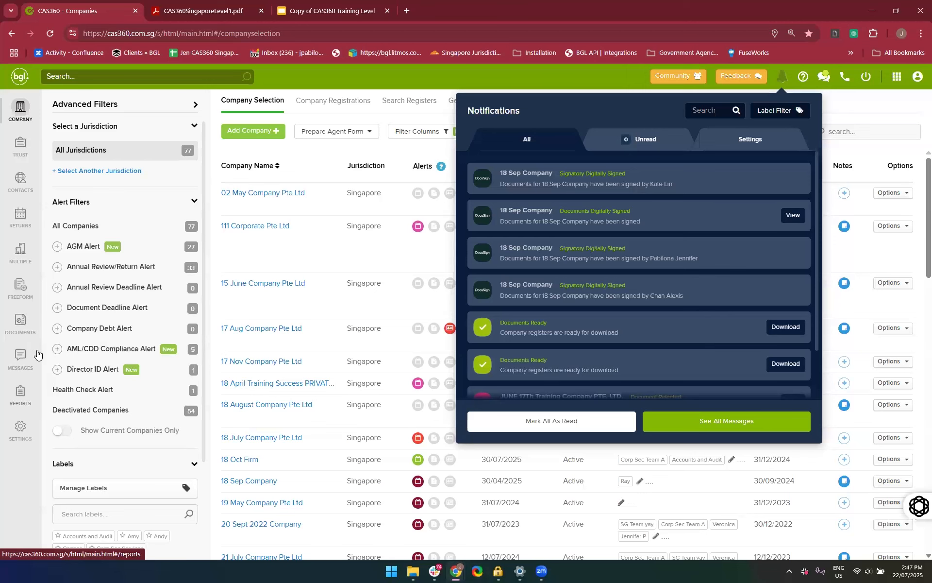
left_click(10, 358)
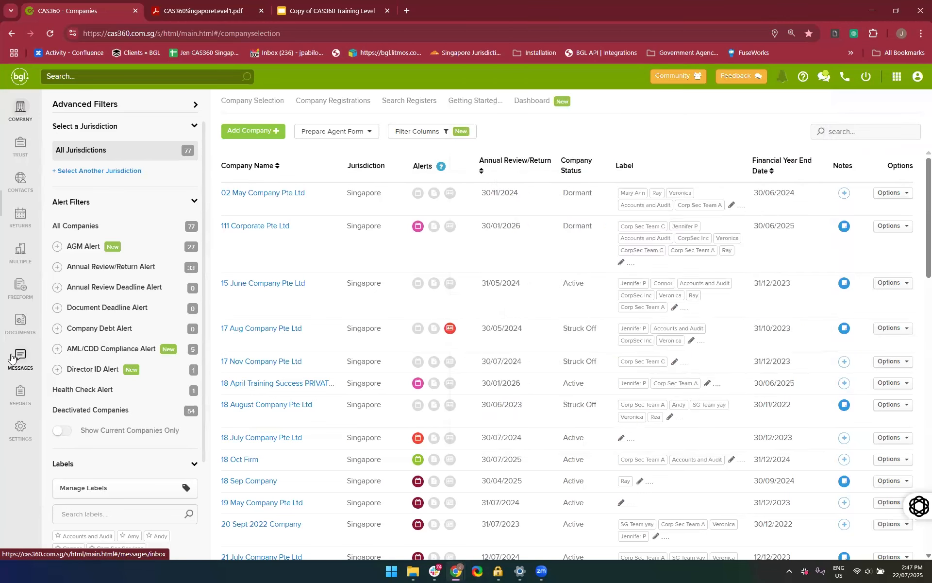
left_click(11, 358)
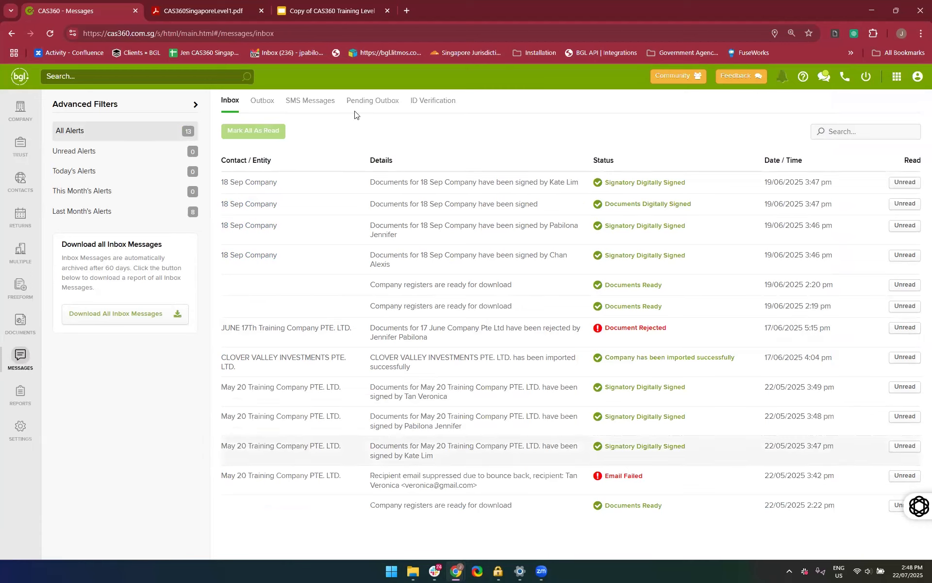
Open the Messages Outbox and look through the sent emails and their delivery status
left_click(263, 107)
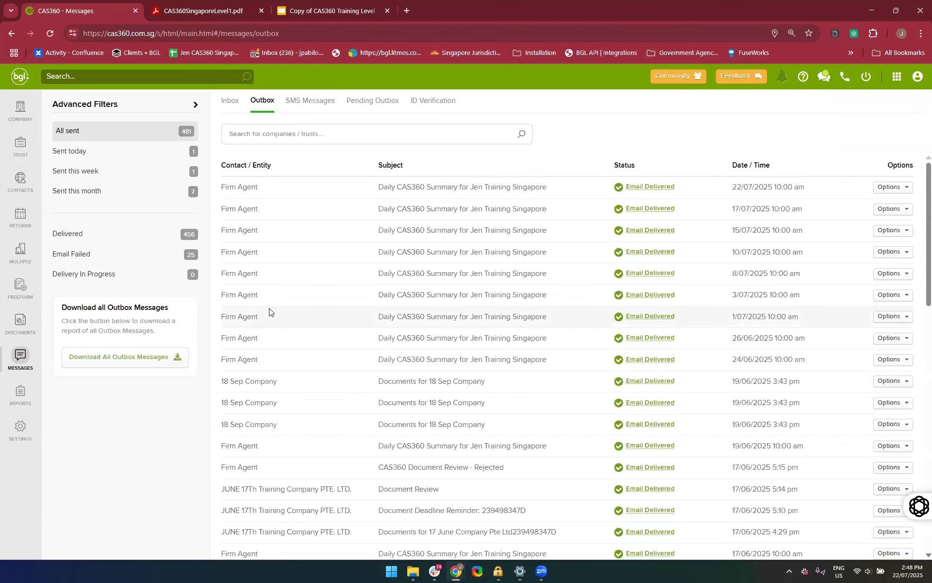
scroll(269, 311, "down", 2)
scroll(269, 309, "down", 6)
scroll(270, 312, "up", 9)
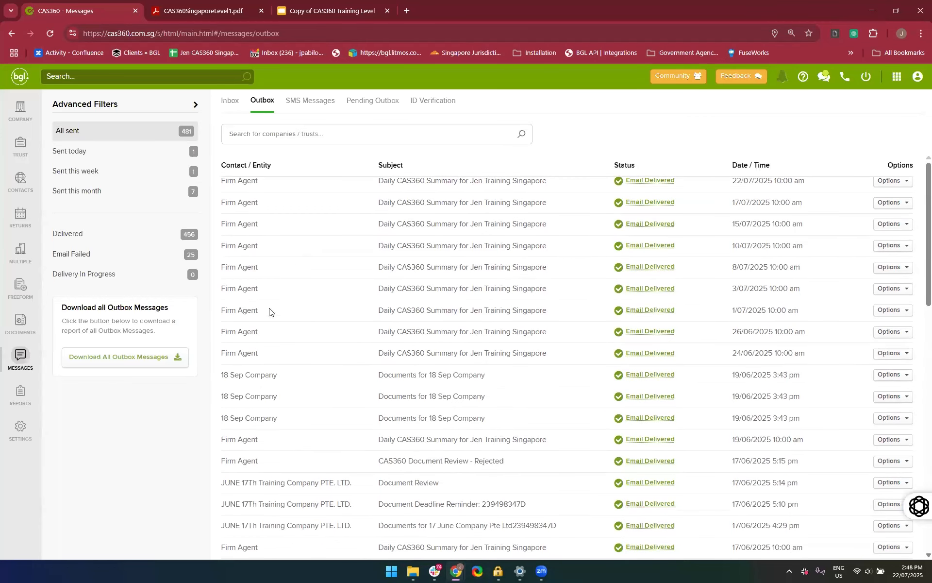
scroll(269, 311, "up", 1)
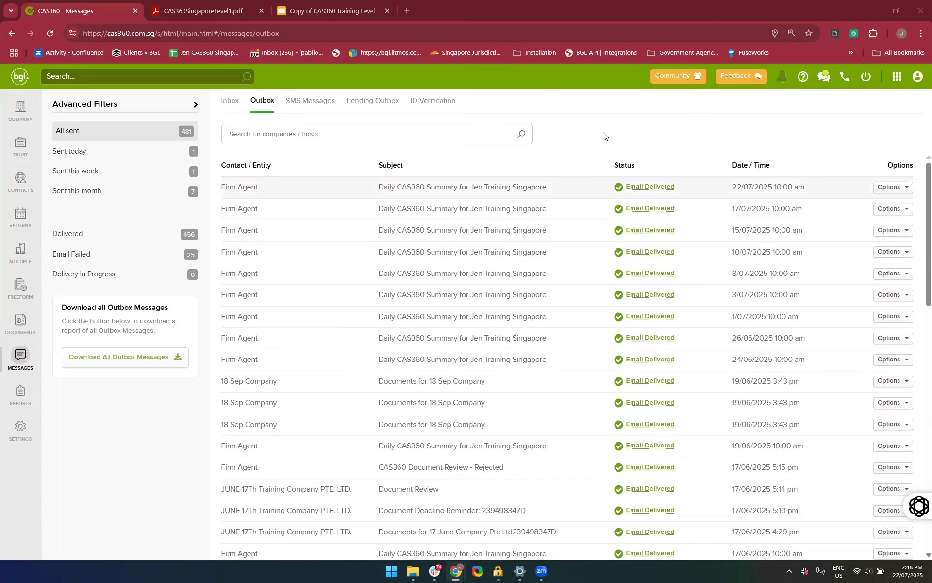
Open the email subscription settings of the notifications
left_click(781, 78)
left_click(780, 78)
left_click(779, 78)
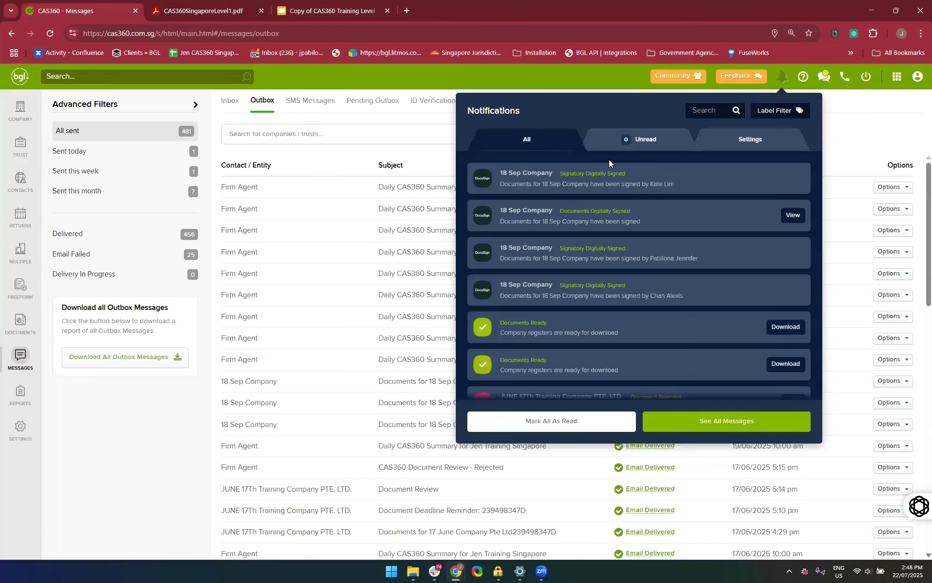
left_click(743, 143)
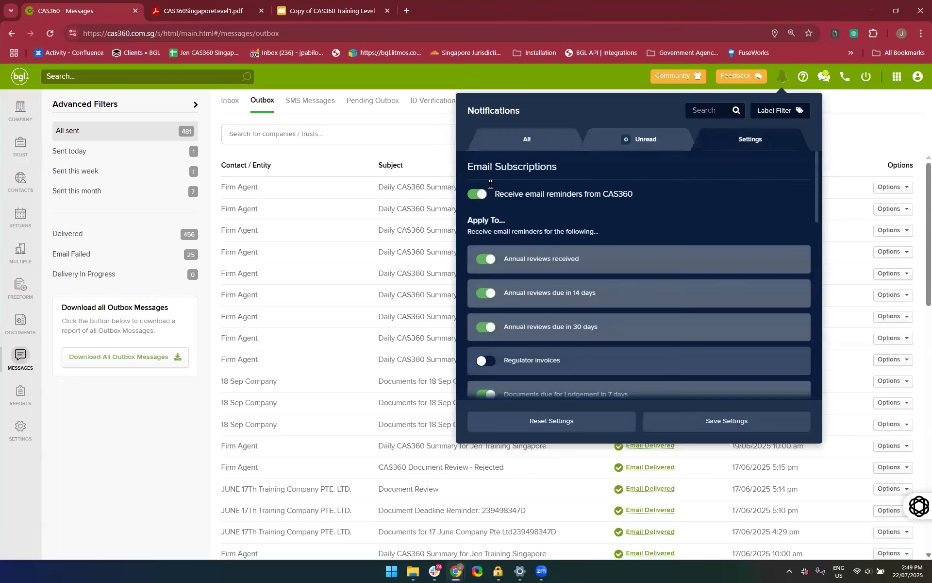
Disable receiving email reminders from CAS360, look through the reminder types, and enable the reminders again
left_click(474, 194)
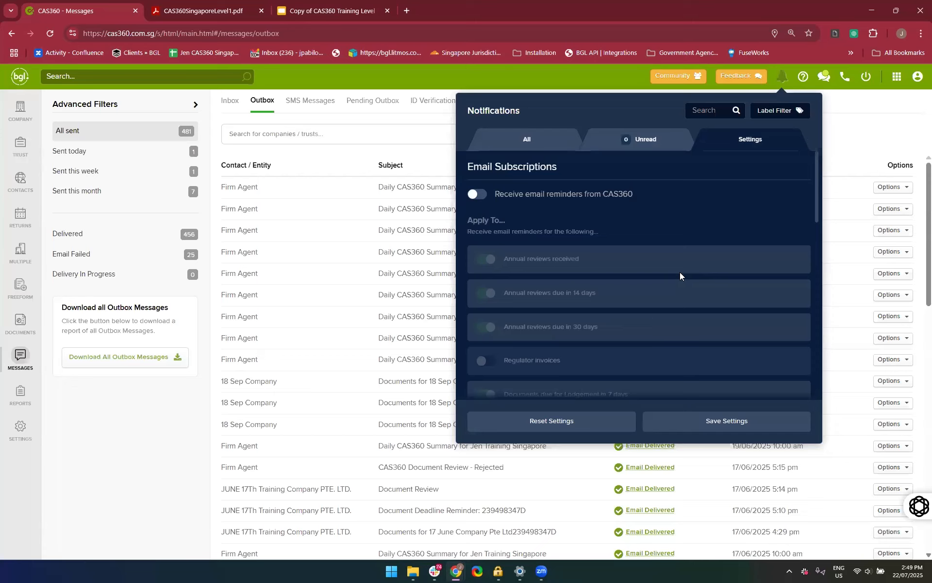
scroll(679, 276, "down", 2)
scroll(679, 272, "down", 3)
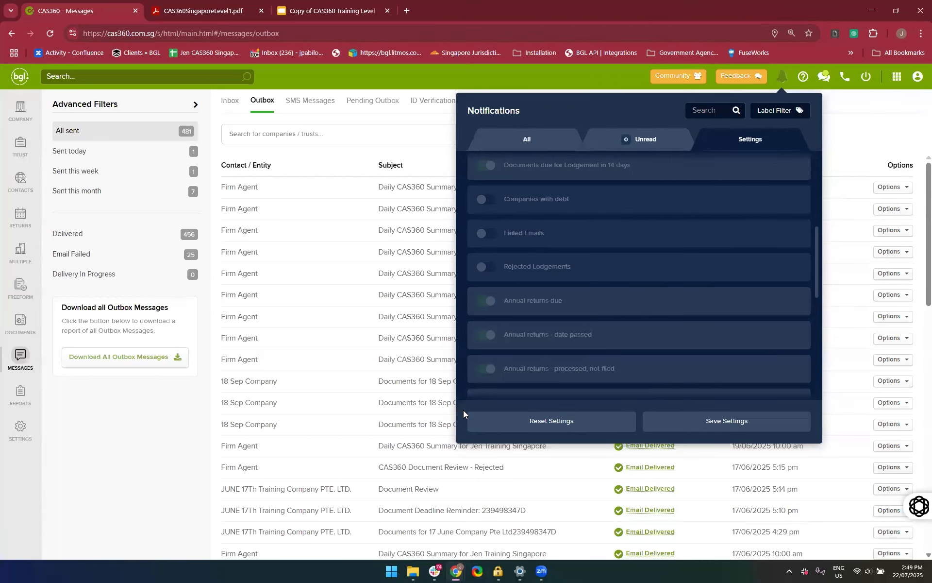
scroll(630, 283, "up", 5)
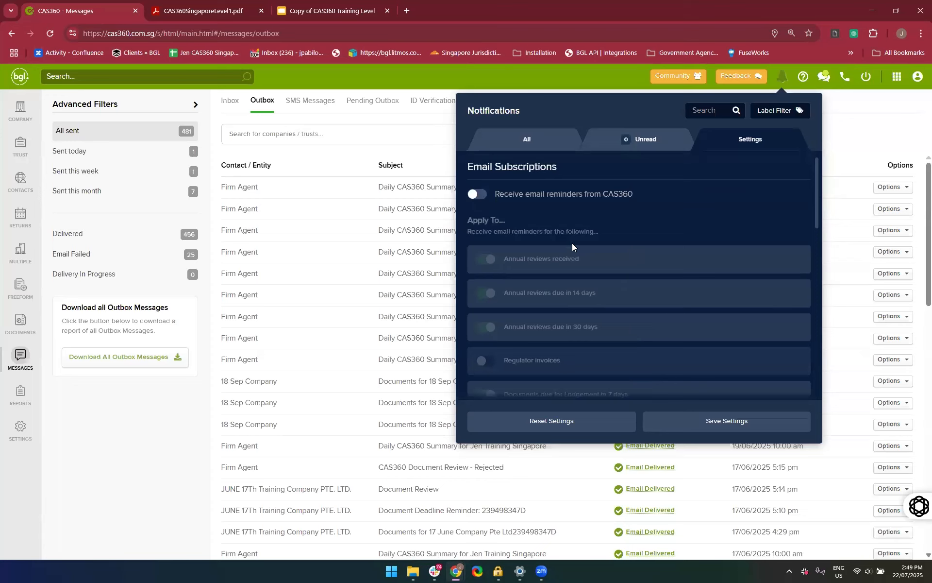
left_click(480, 195)
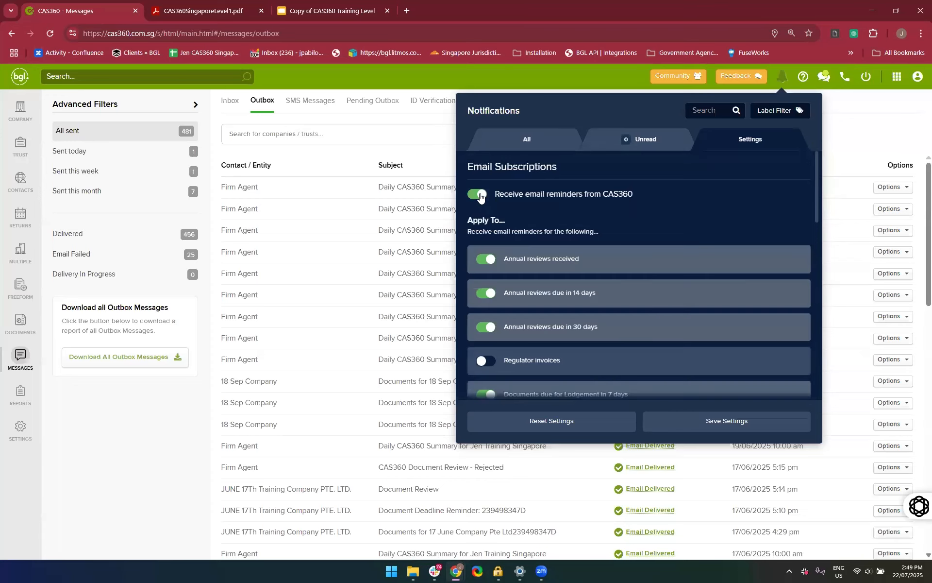
Turn off the email reminder for annual reviews due in 30 days
scroll(560, 281, "down", 1)
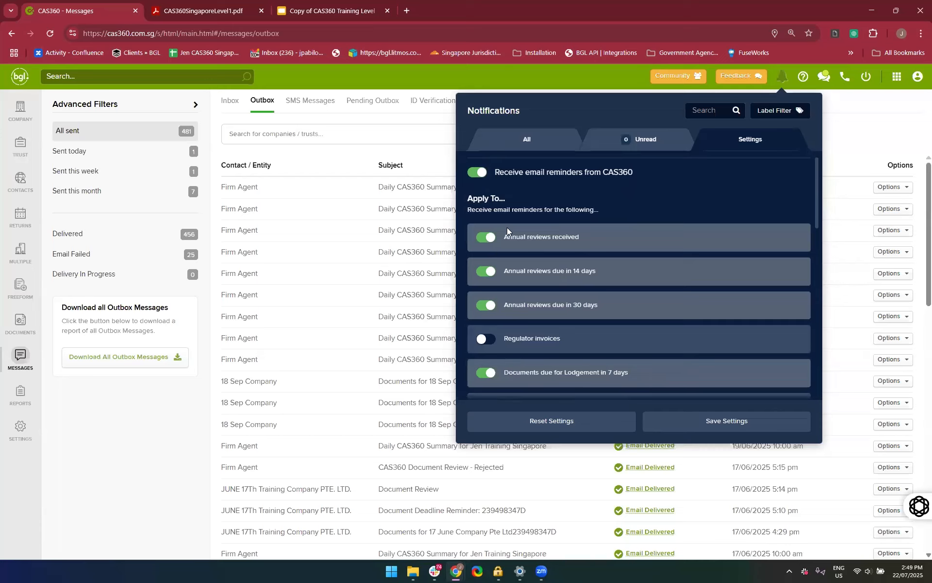
scroll(543, 276, "down", 1)
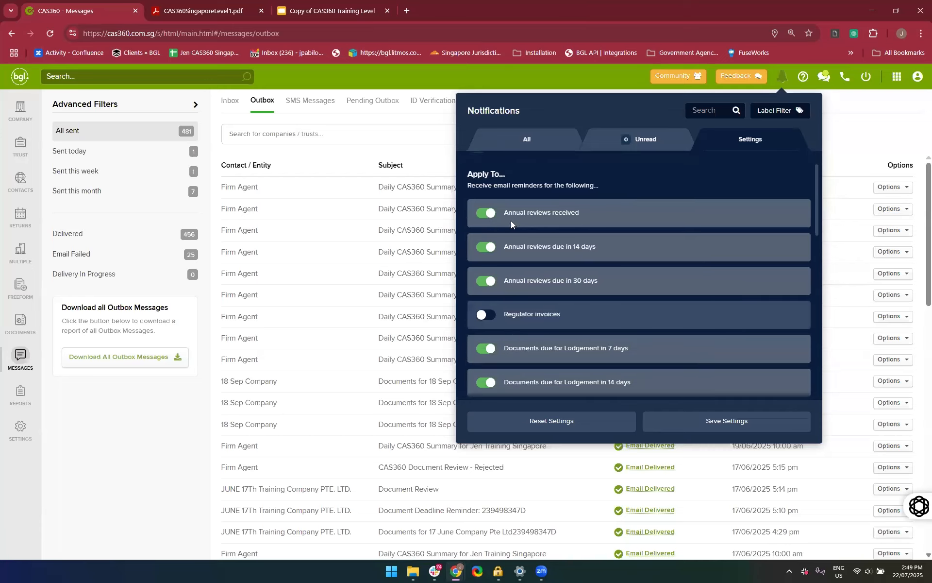
scroll(553, 269, "down", 2)
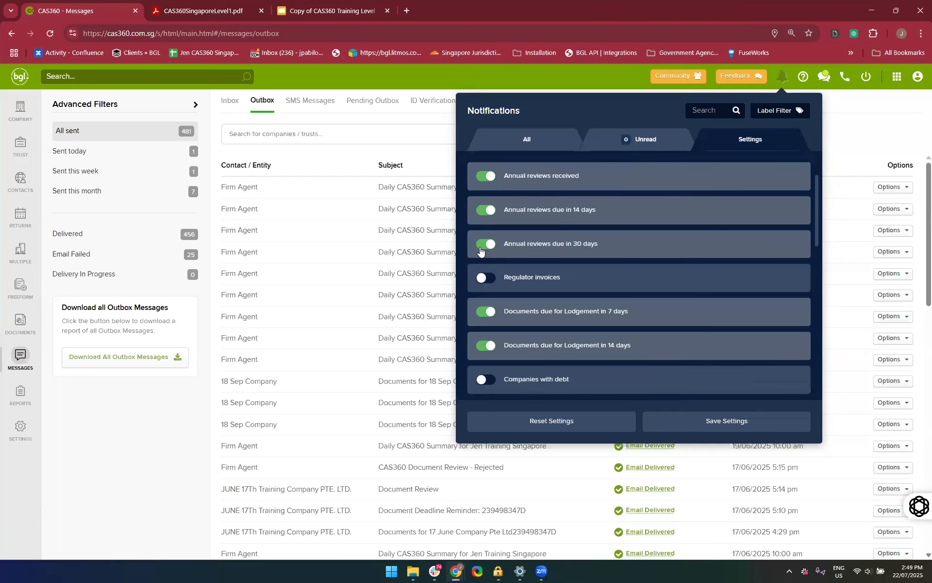
left_click(480, 251)
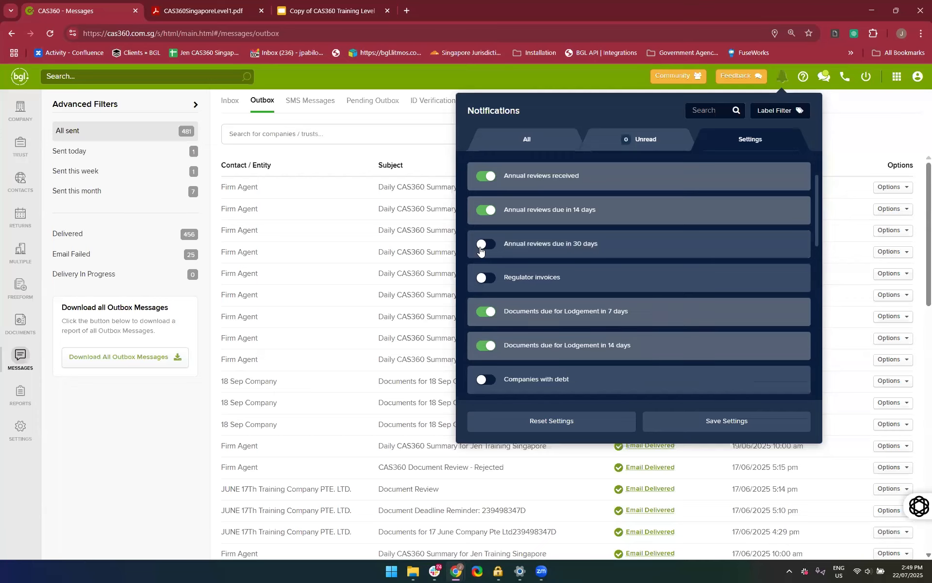
Examine the remaining email reminder types, including lodgement, annual return, financial year end and annual general meeting reminders
scroll(632, 272, "down", 5)
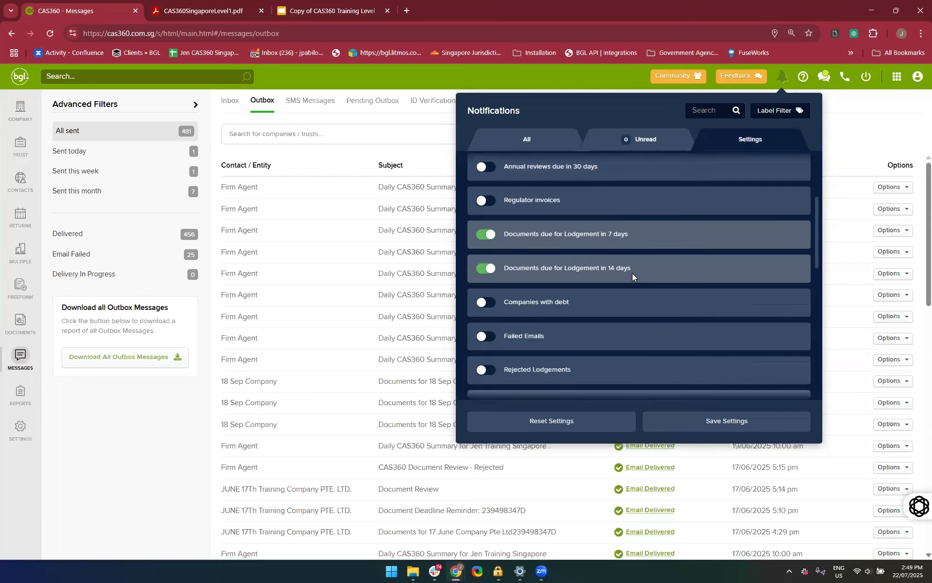
scroll(632, 273, "down", 3)
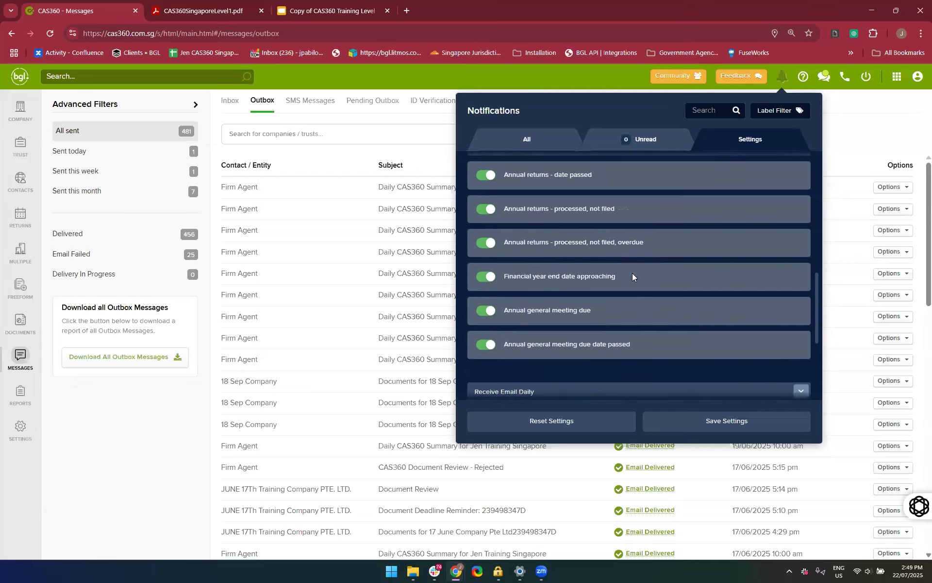
scroll(632, 272, "up", 2)
scroll(632, 272, "down", 1)
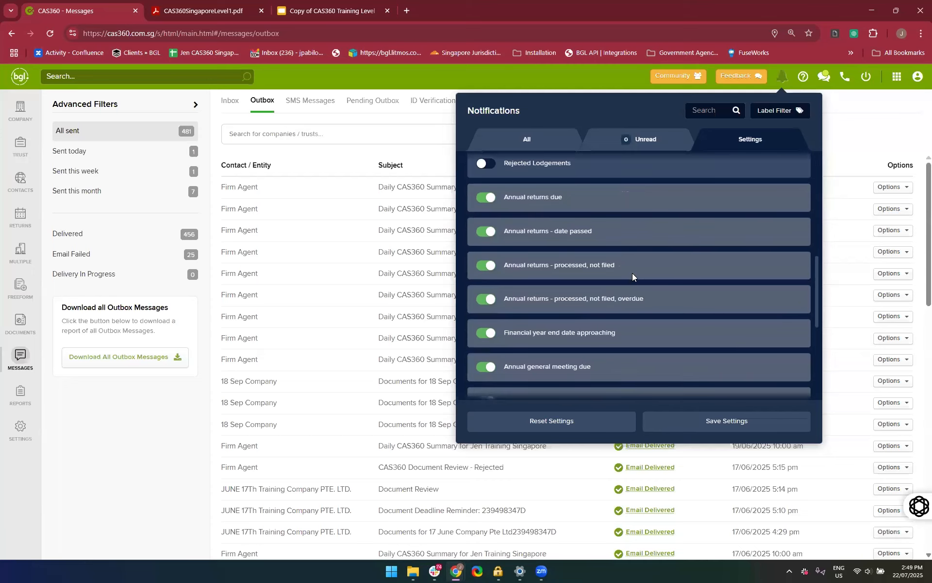
scroll(633, 273, "down", 1)
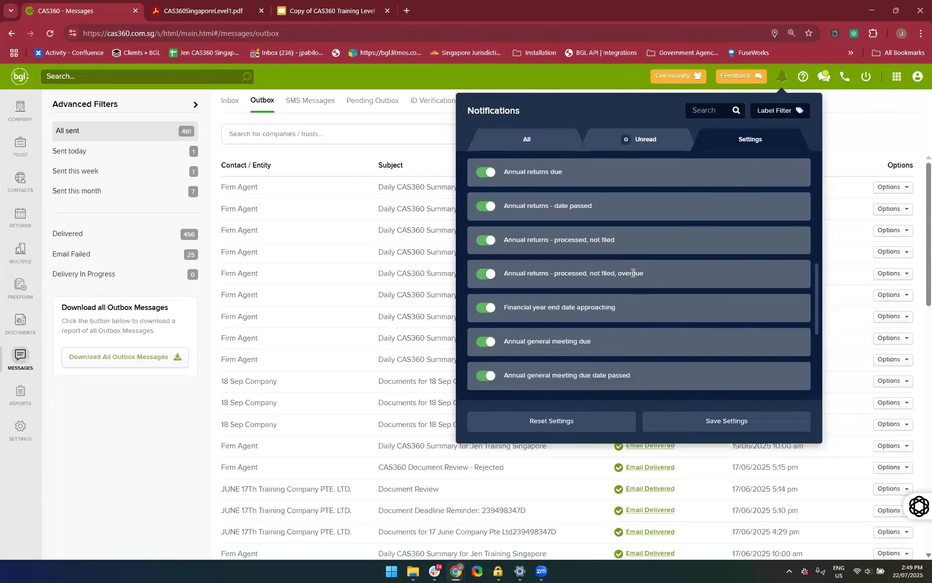
scroll(522, 189, "up", 1)
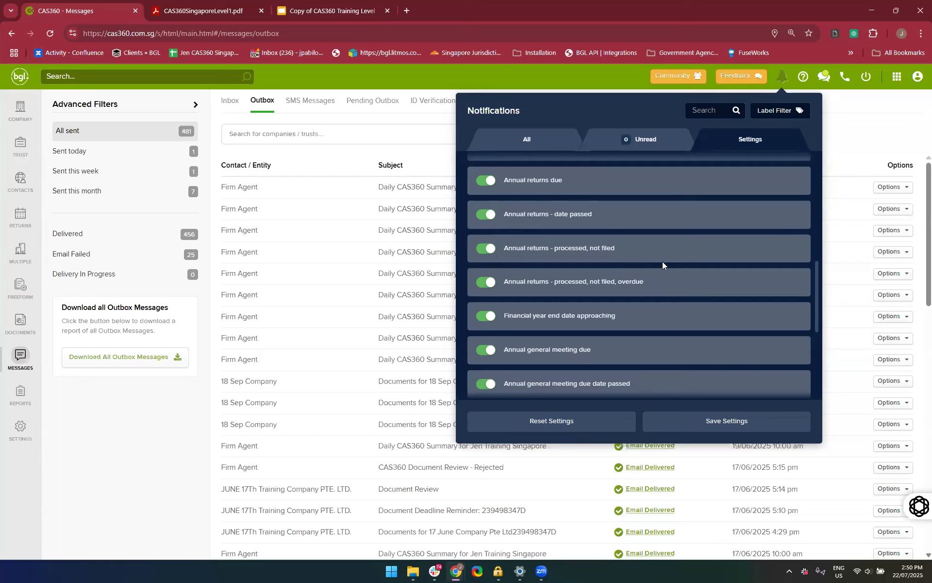
scroll(572, 287, "down", 1)
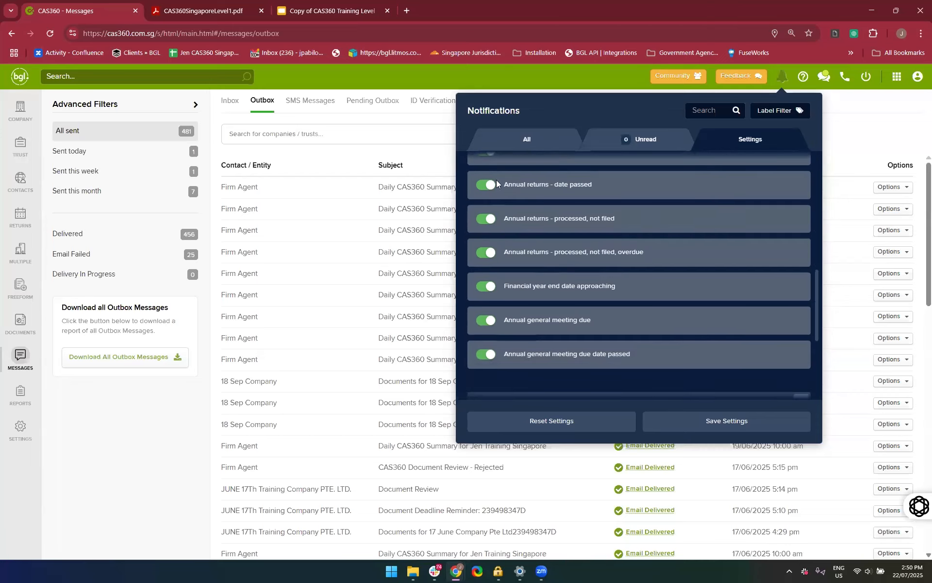
scroll(502, 235, "up", 1)
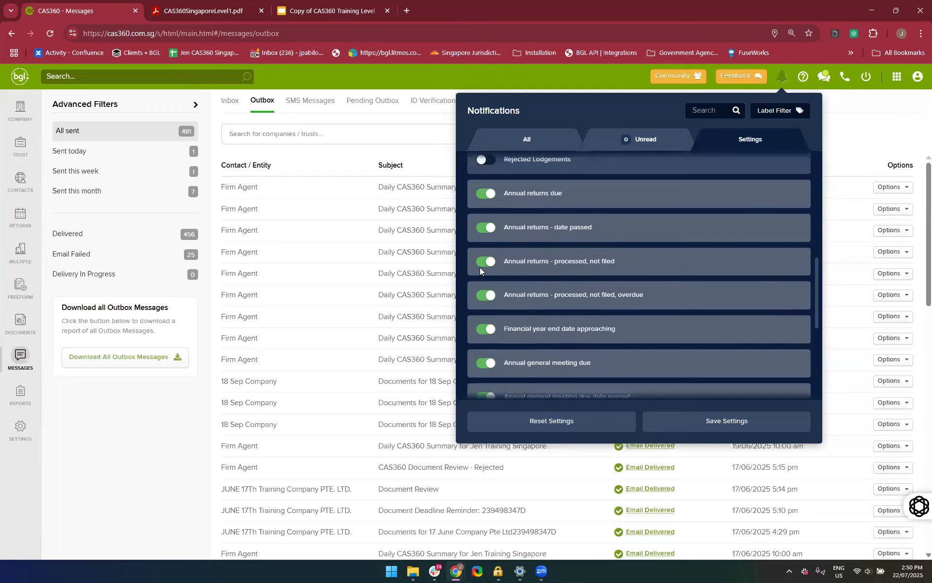
Turn off the email reminders for annual returns processed but not filed, and for those processed, not filed and overdue
left_click(481, 265)
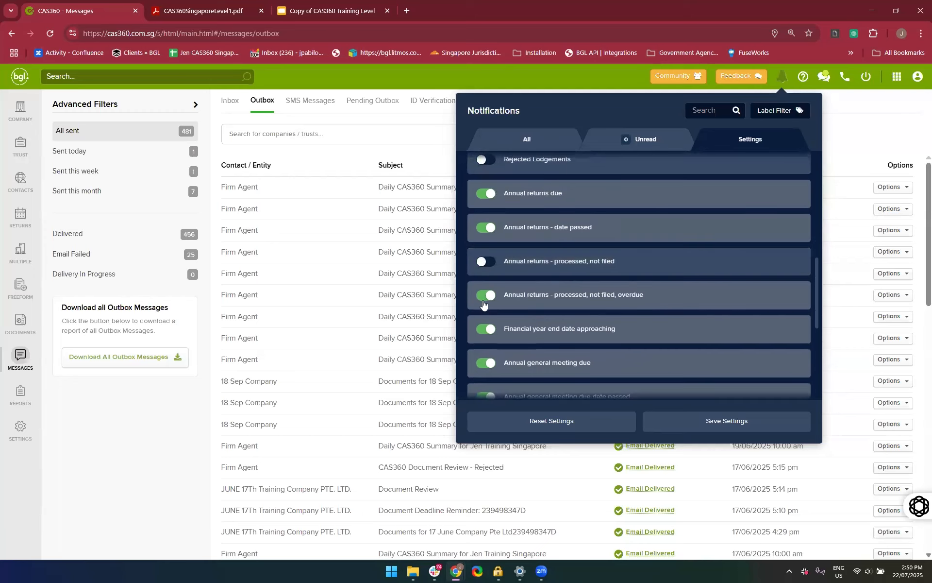
left_click(483, 297)
scroll(527, 308, "down", 1)
scroll(526, 308, "up", 1)
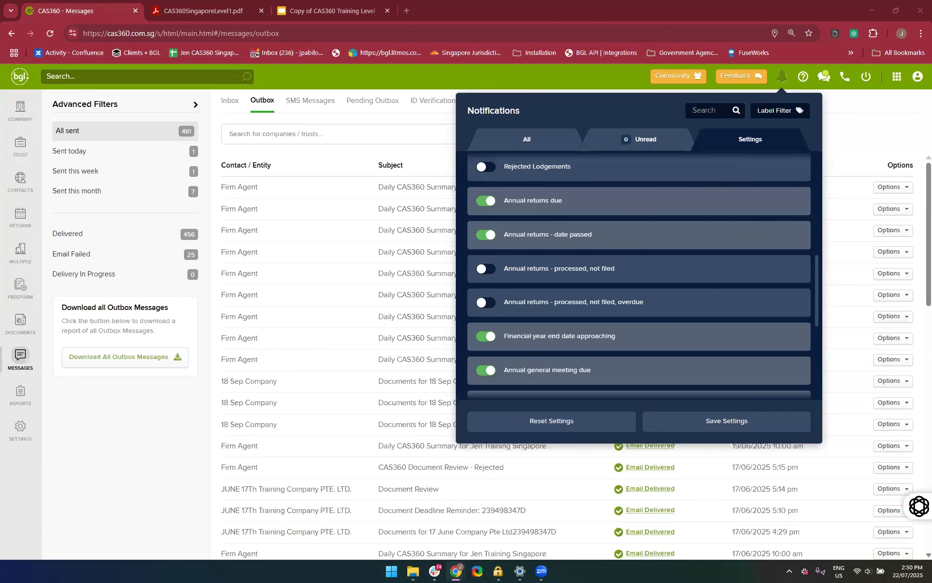
Switch to Gmail and examine the Daily CAS360 Summary email, including its annual review, annual return, AGM and document deadline alerts
key("alt+Tab")
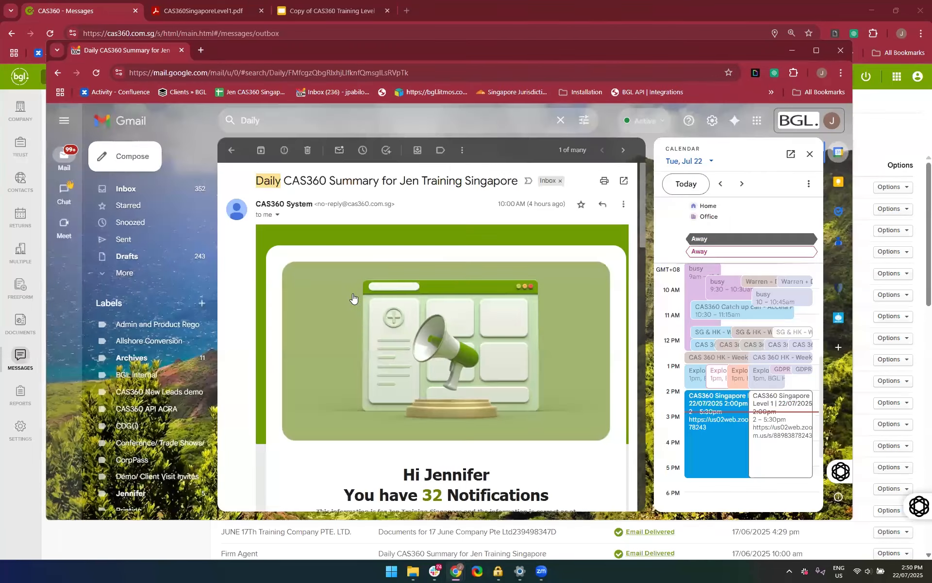
scroll(365, 324, "down", 1)
scroll(363, 321, "down", 5)
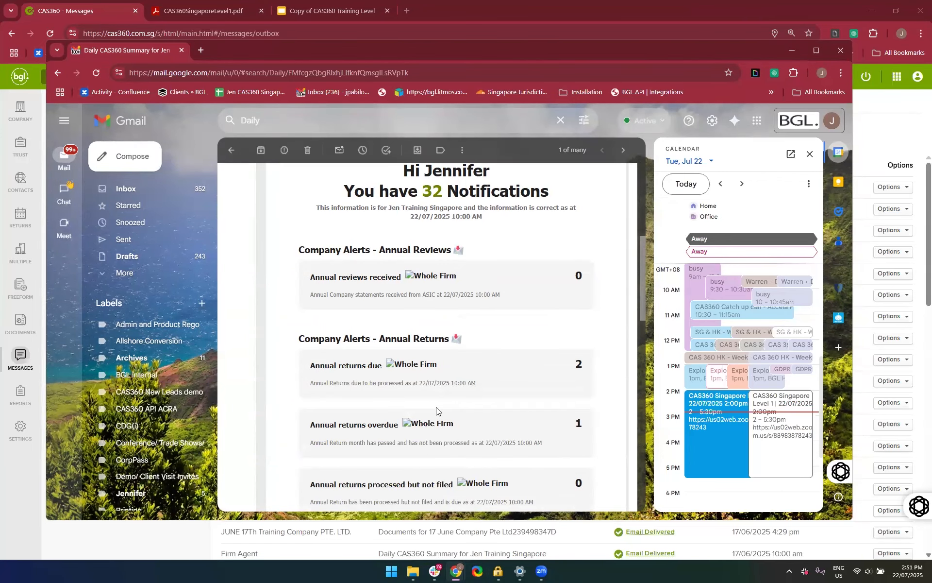
scroll(436, 411, "down", 2)
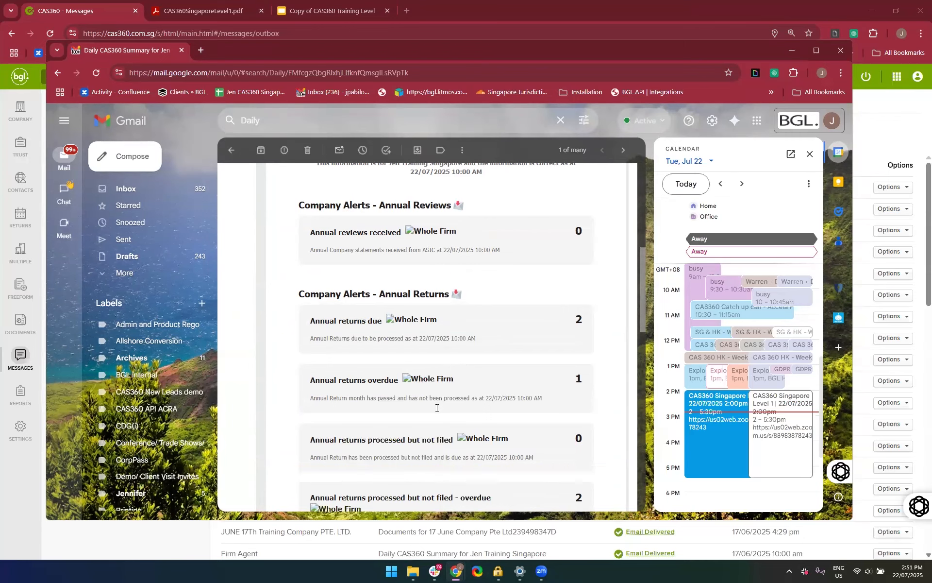
scroll(450, 431, "down", 7)
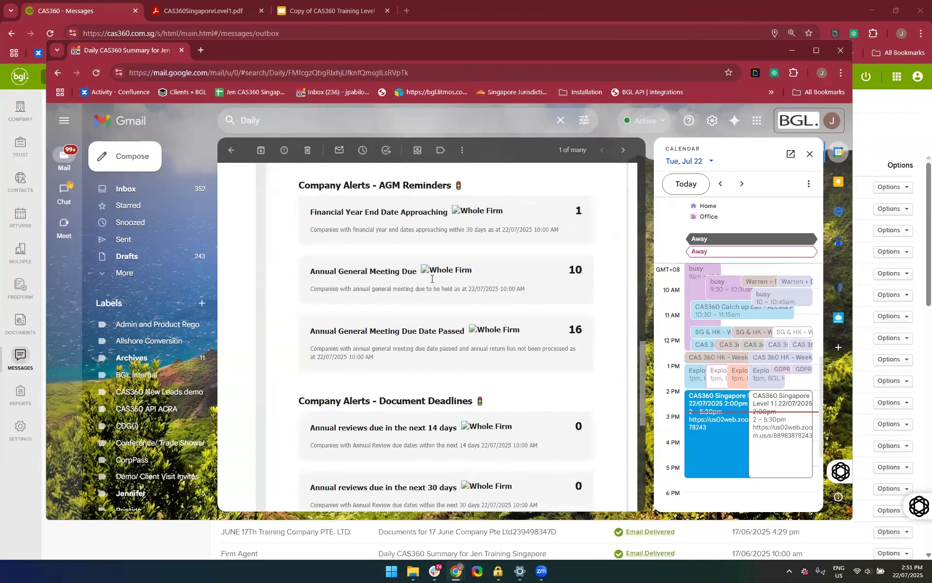
scroll(500, 285, "down", 1)
scroll(572, 277, "up", 1)
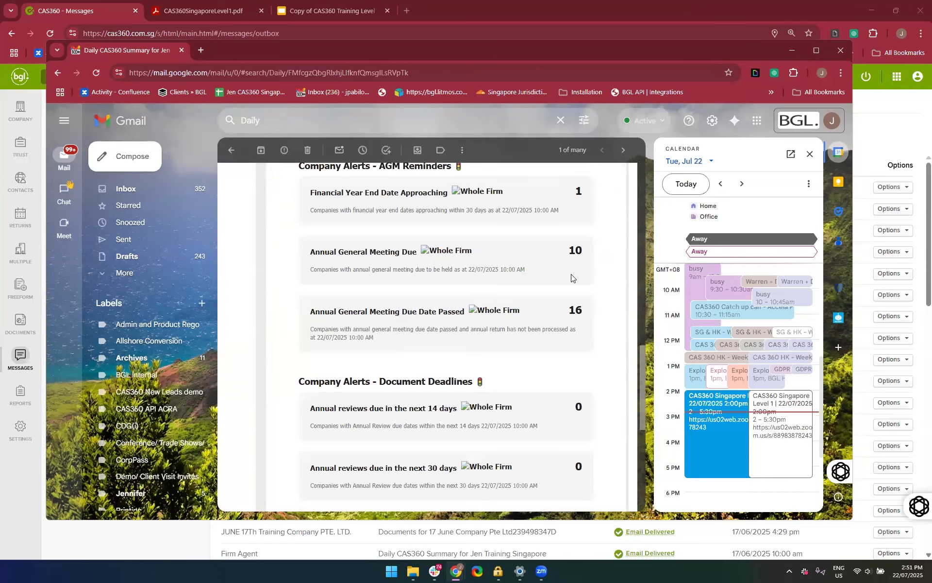
scroll(572, 277, "down", 7)
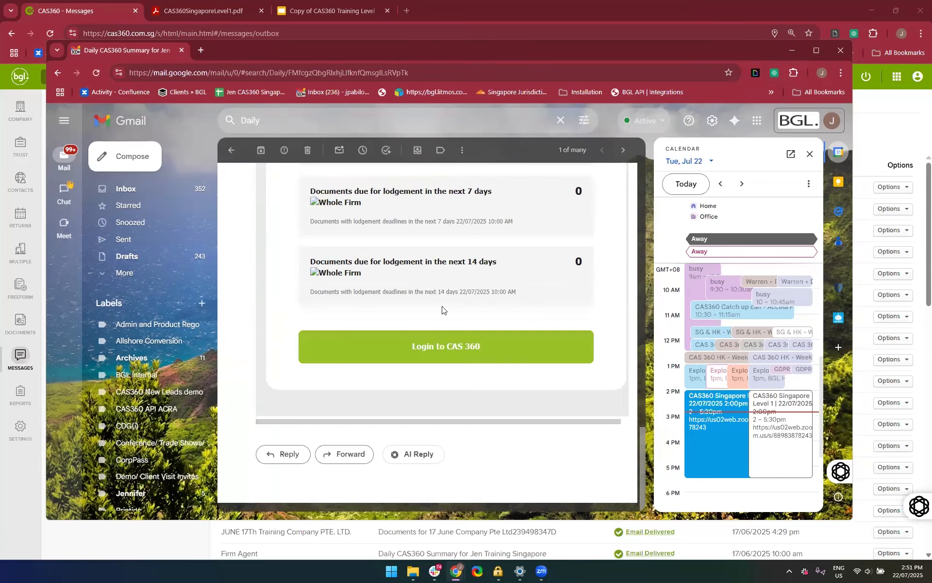
Open CAS360 through the summary email's login link, and return to the Email Subscriptions settings in the original CAS360 window
left_click(436, 351)
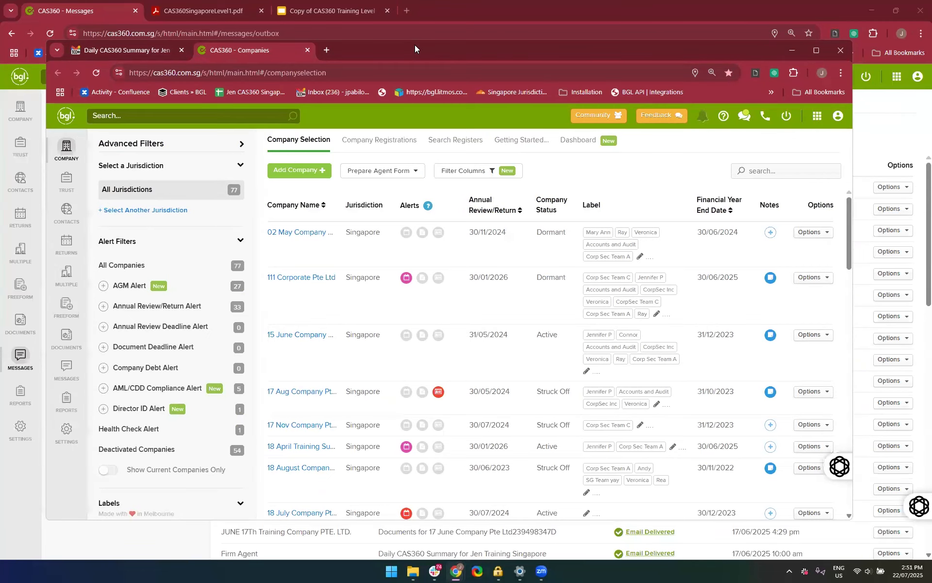
left_click(869, 250)
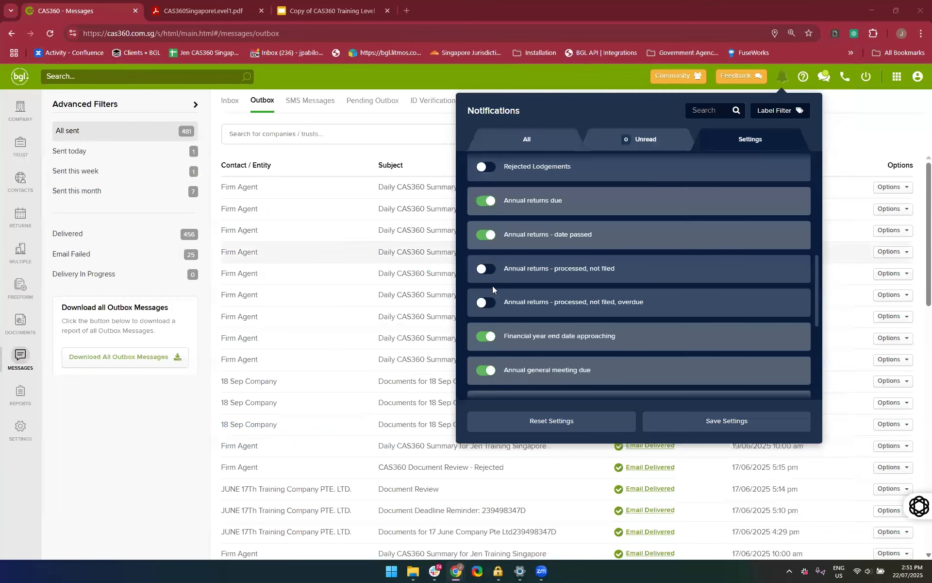
scroll(589, 227, "up", 5)
scroll(588, 226, "up", 3)
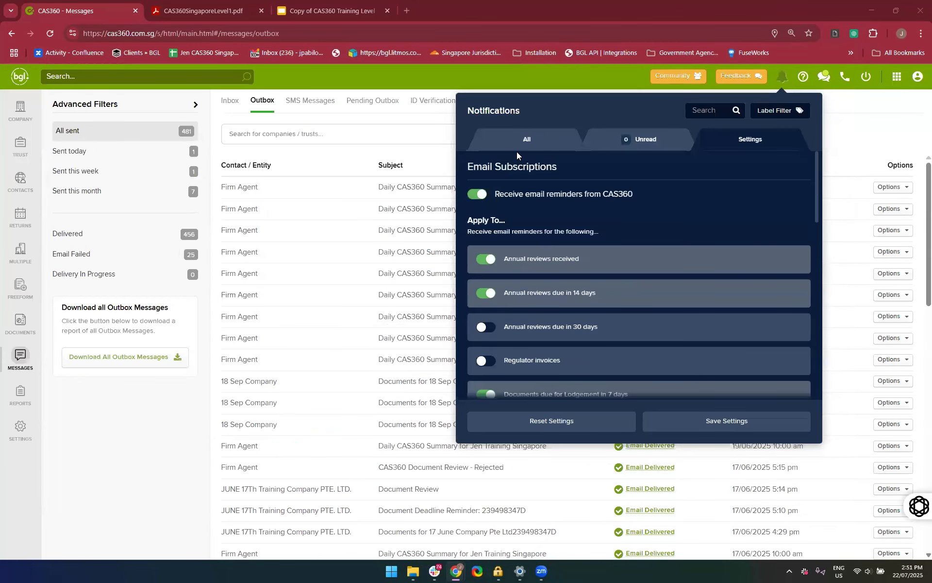
Keep the reminder email frequency at daily and add Monday to the days for receiving emails
scroll(521, 237, "down", 10)
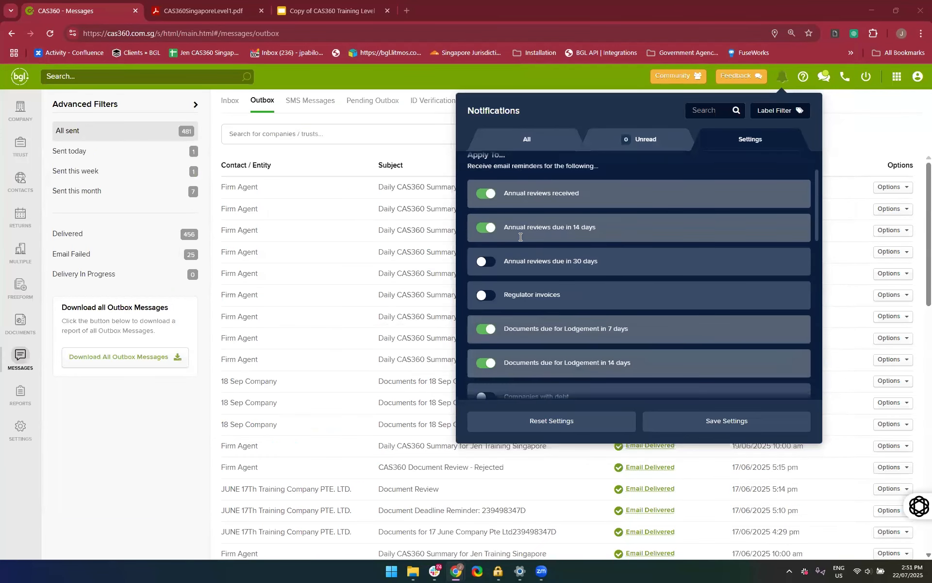
scroll(569, 227, "down", 1)
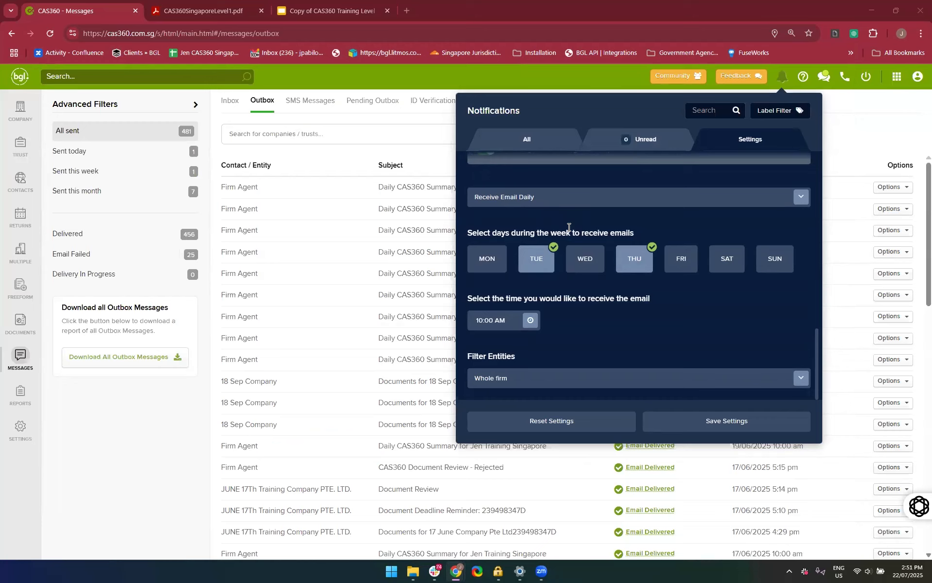
left_click(550, 196)
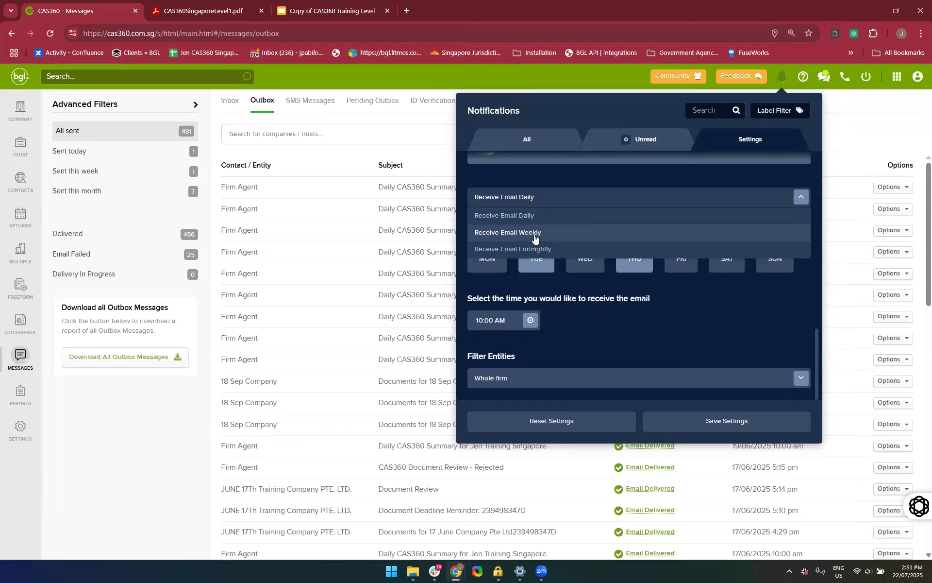
left_click(523, 220)
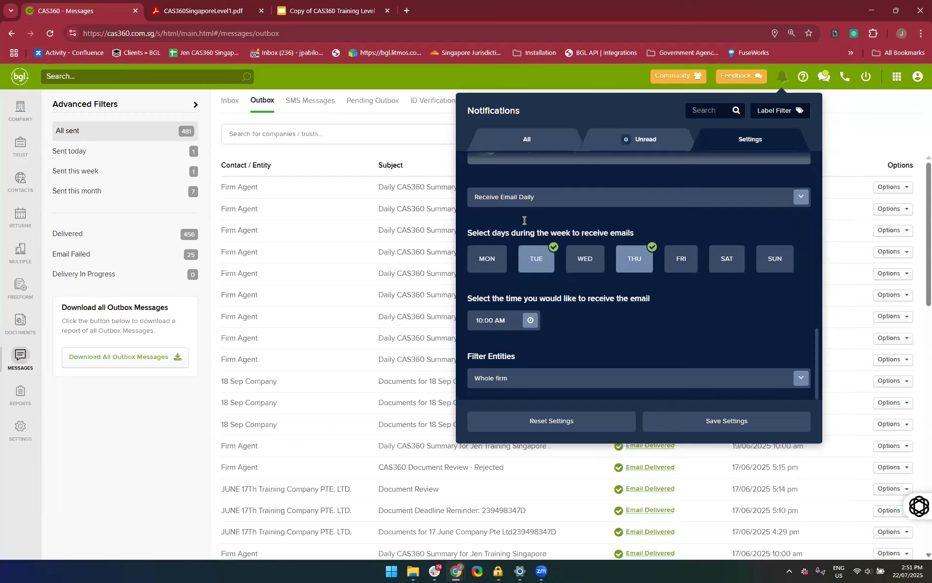
left_click(487, 256)
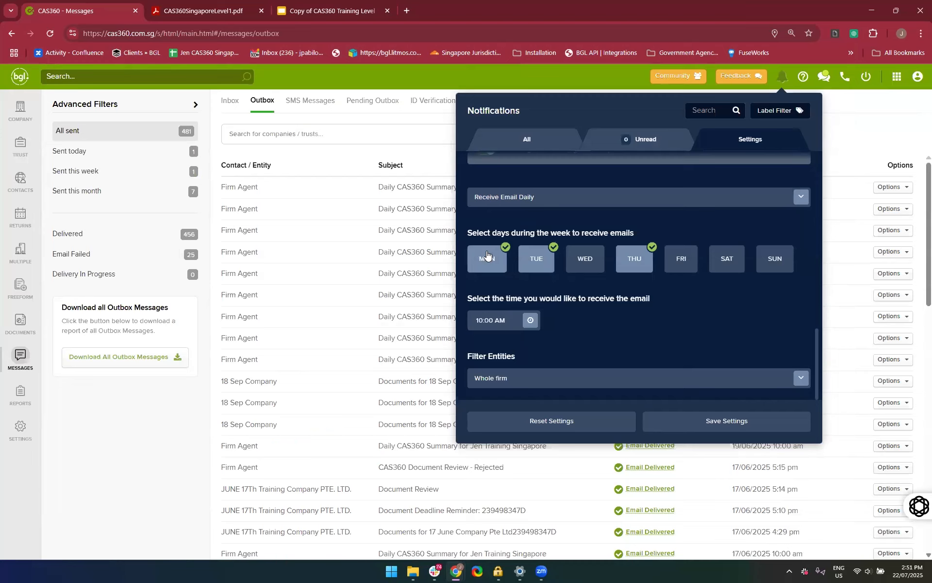
Set the reminder emails to weekly, try Tuesday and Wednesday as the receiving day, and settle on Monday
left_click(530, 205)
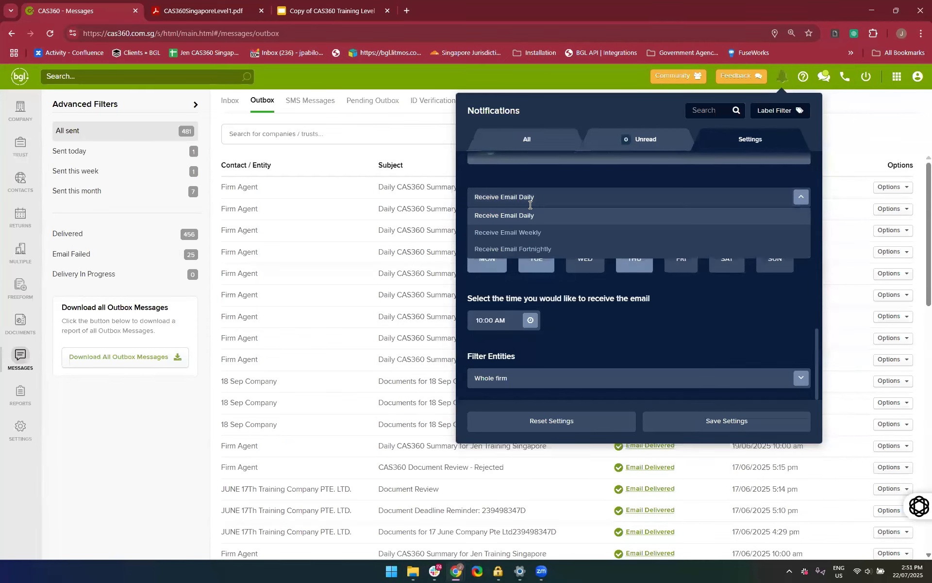
left_click(532, 231)
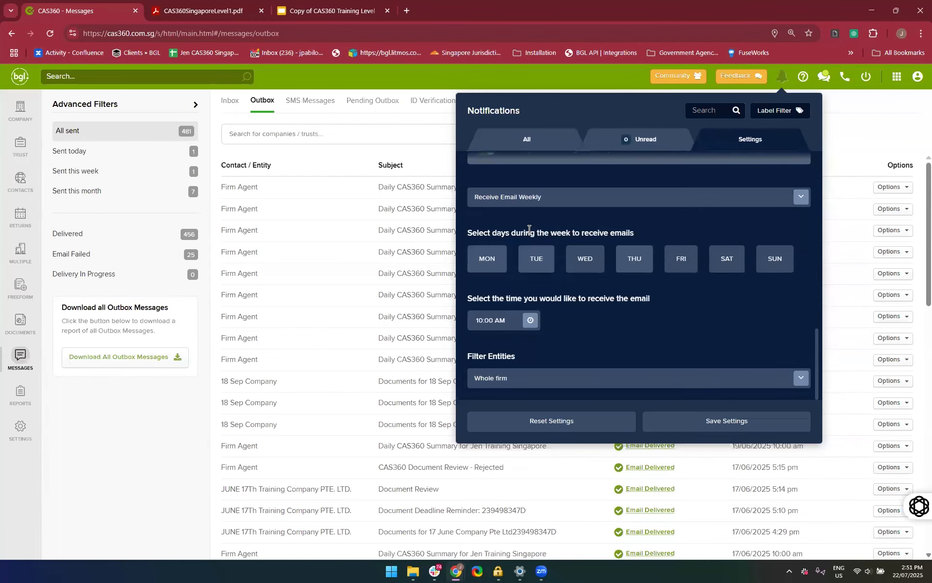
left_click(540, 268)
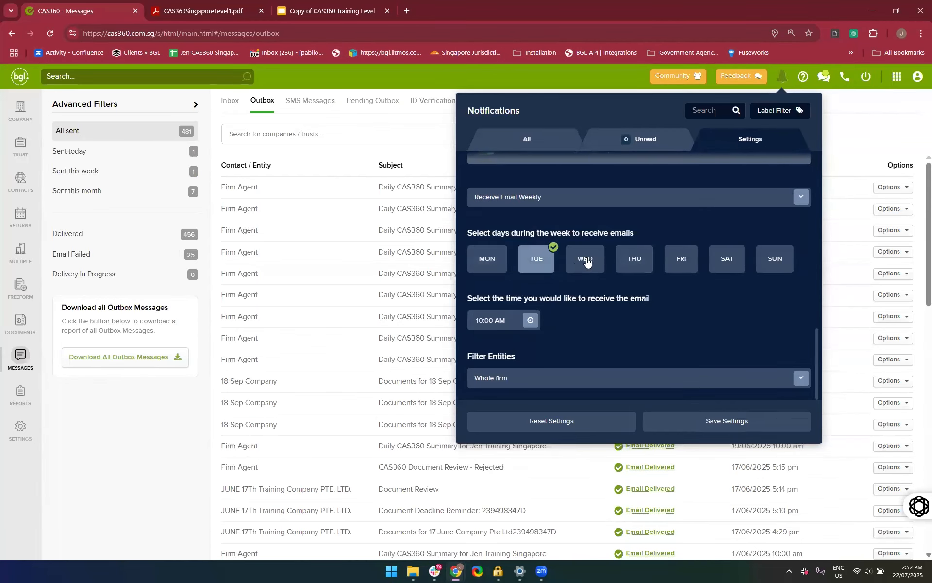
left_click(586, 262)
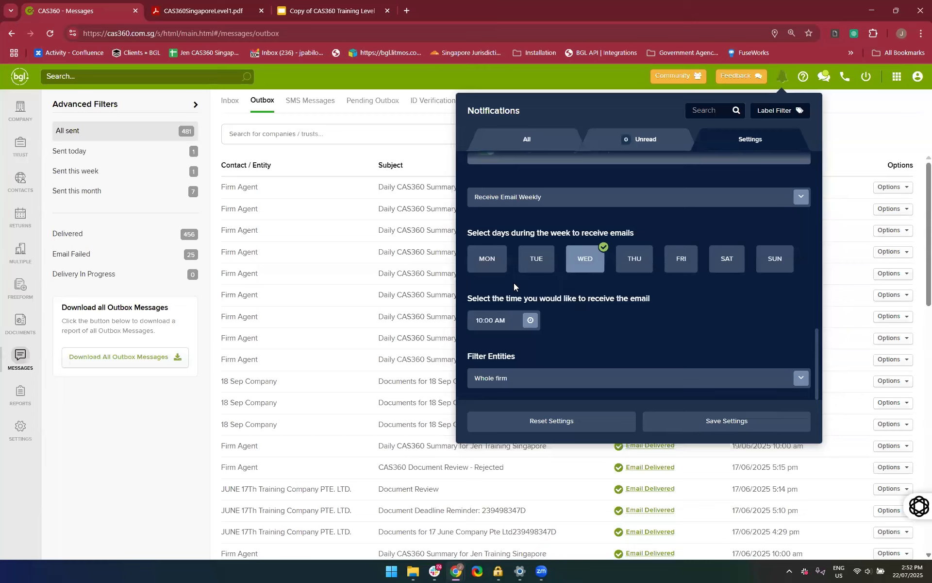
left_click(488, 266)
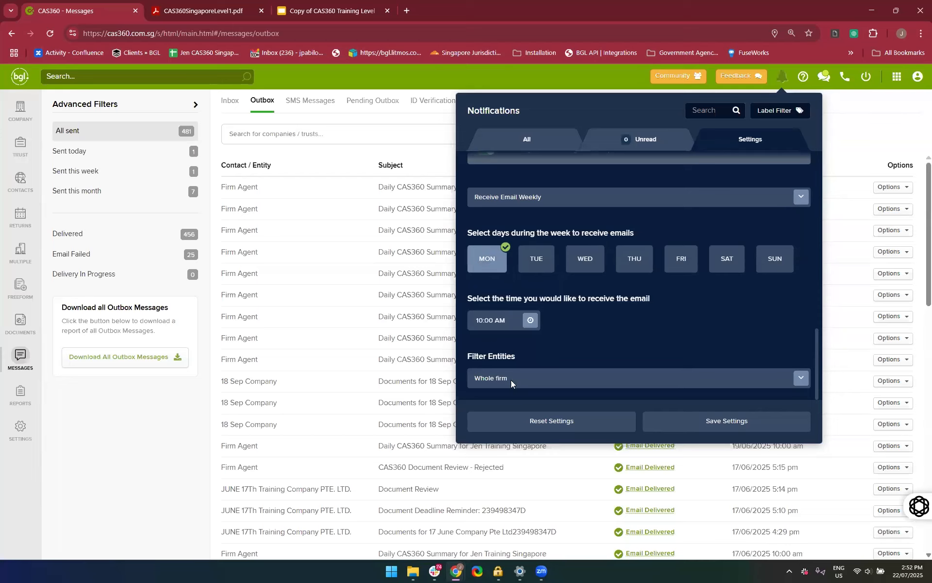
Look at the time selection for receiving the reminder email without changing the time
left_click(529, 320)
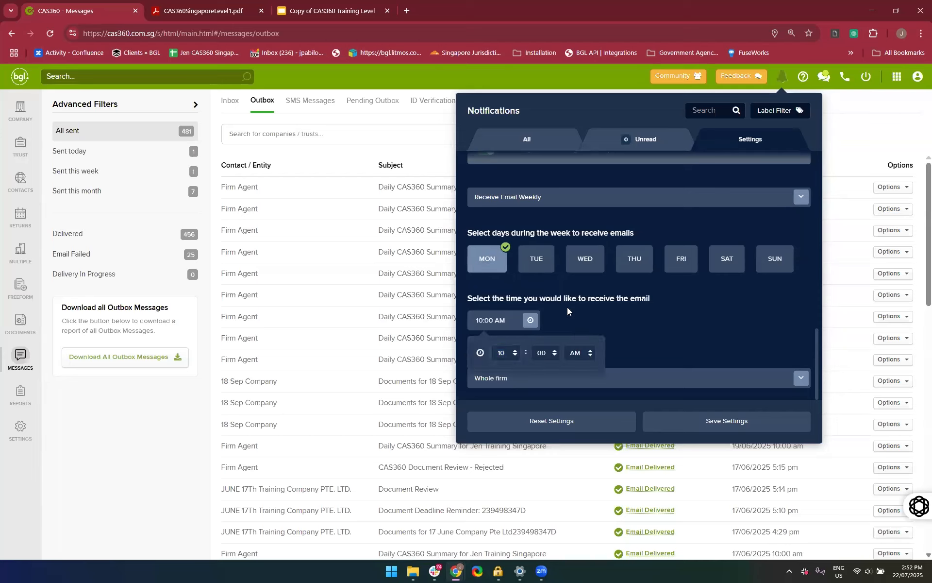
left_click(625, 381)
left_click(652, 283)
left_click(529, 320)
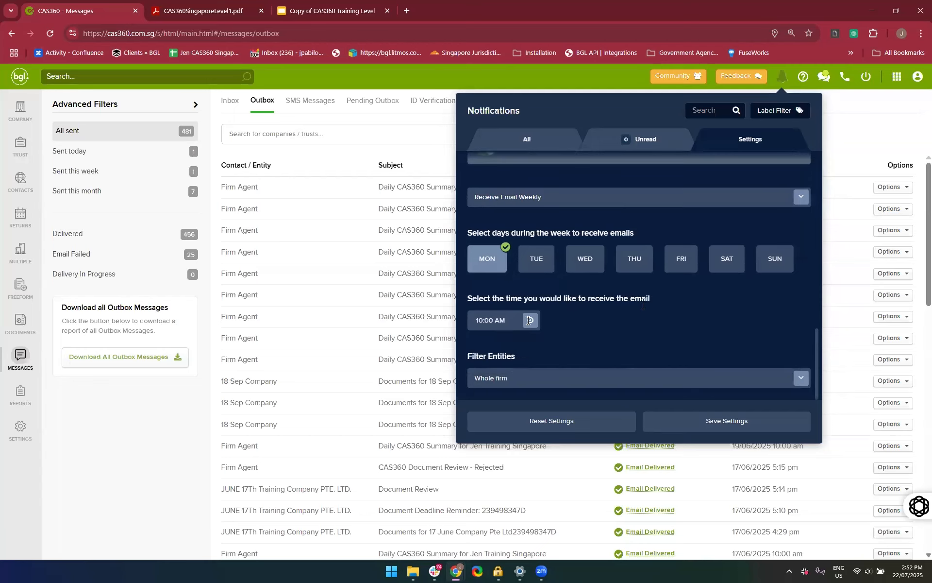
Review the entity filter choices for the reminder emails and keep Whole firm selected
left_click(517, 380)
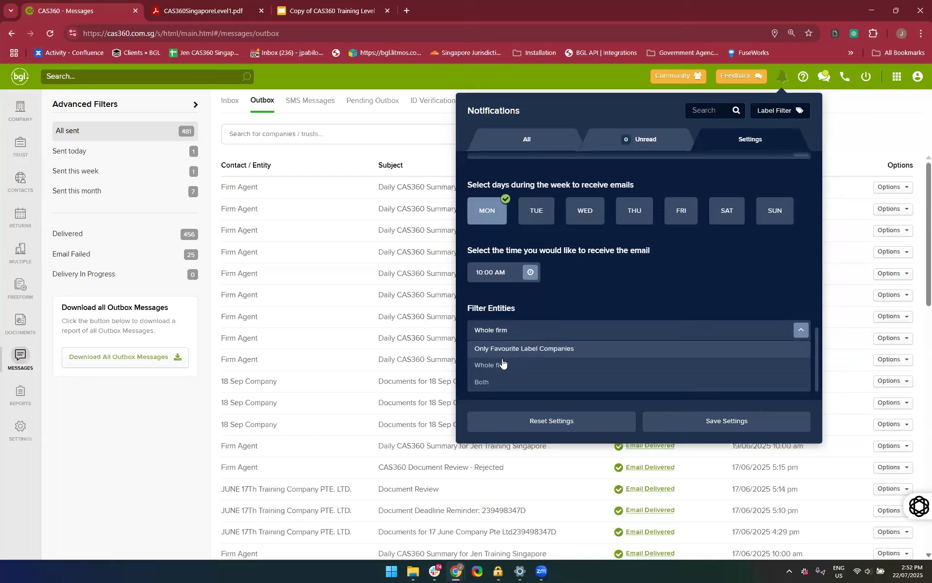
left_click(496, 367)
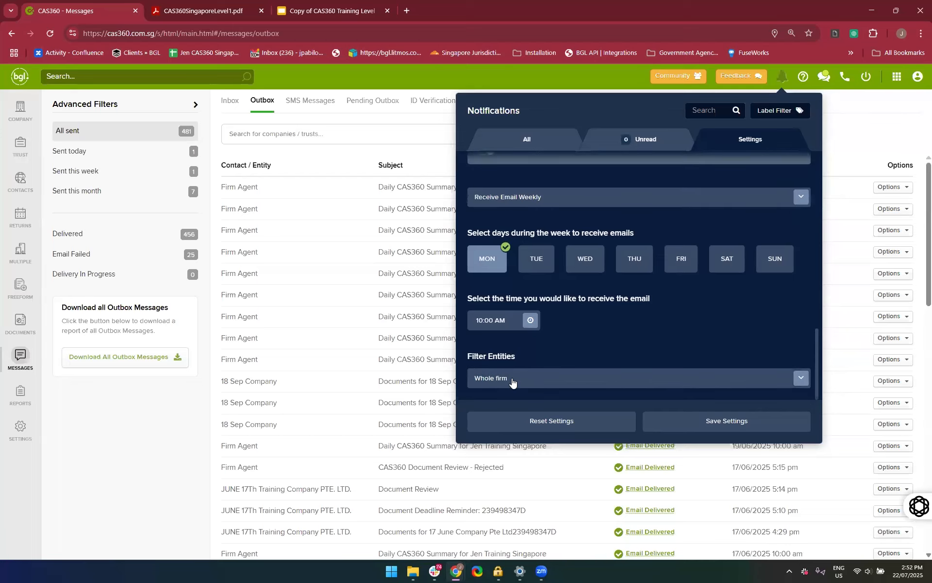
left_click(511, 382)
left_click(487, 392)
left_click(509, 381)
left_click(513, 365)
left_click(545, 378)
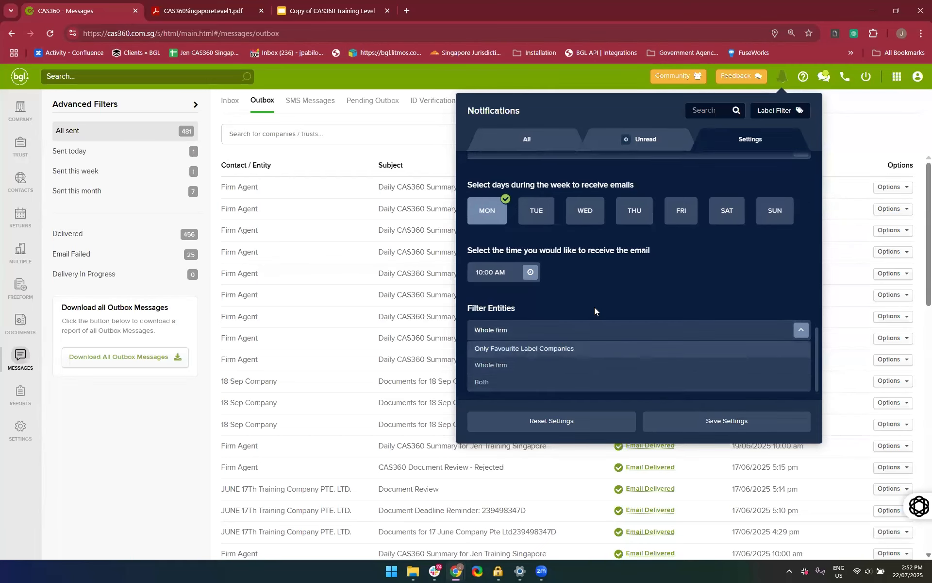
left_click(595, 307)
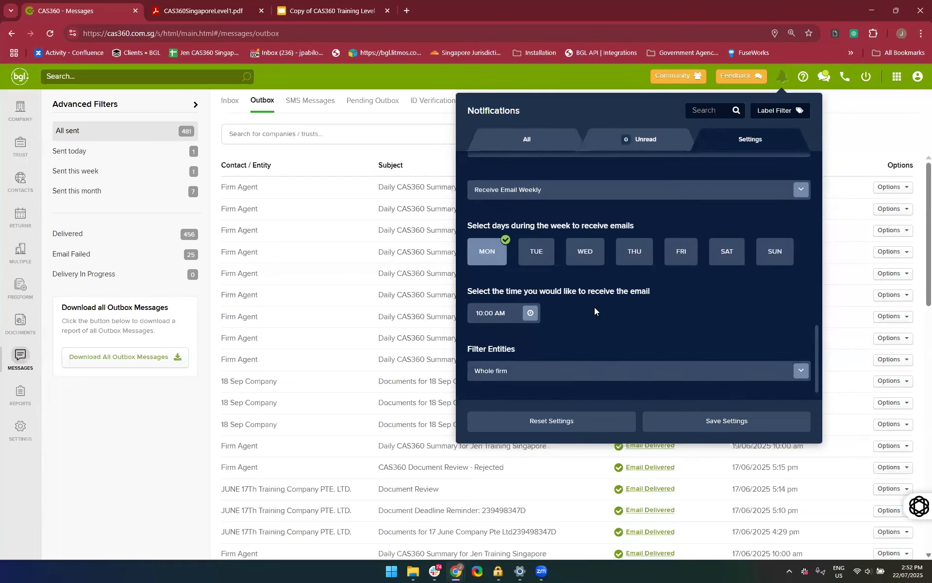
Save the email reminder settings and look back over the list of reminder types
left_click(697, 424)
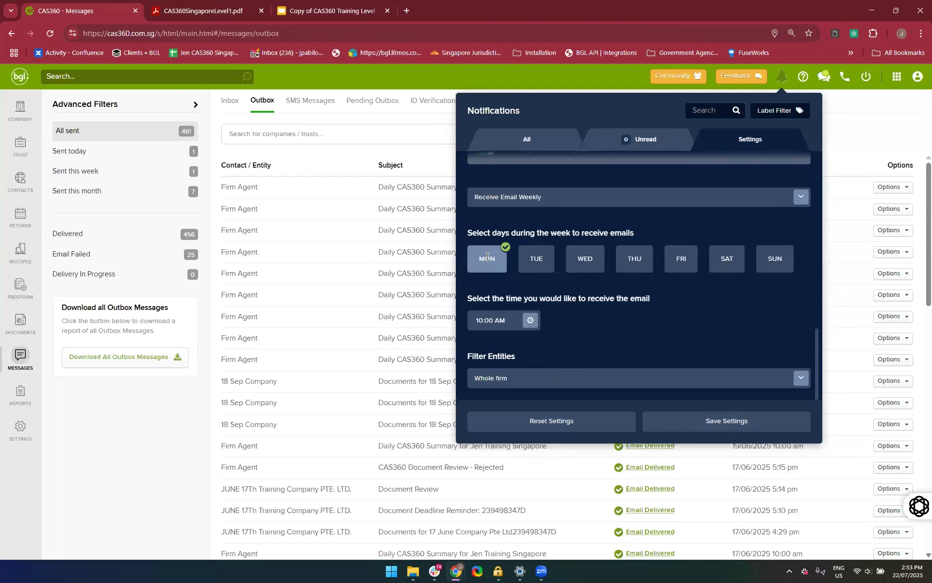
scroll(513, 332, "up", 5)
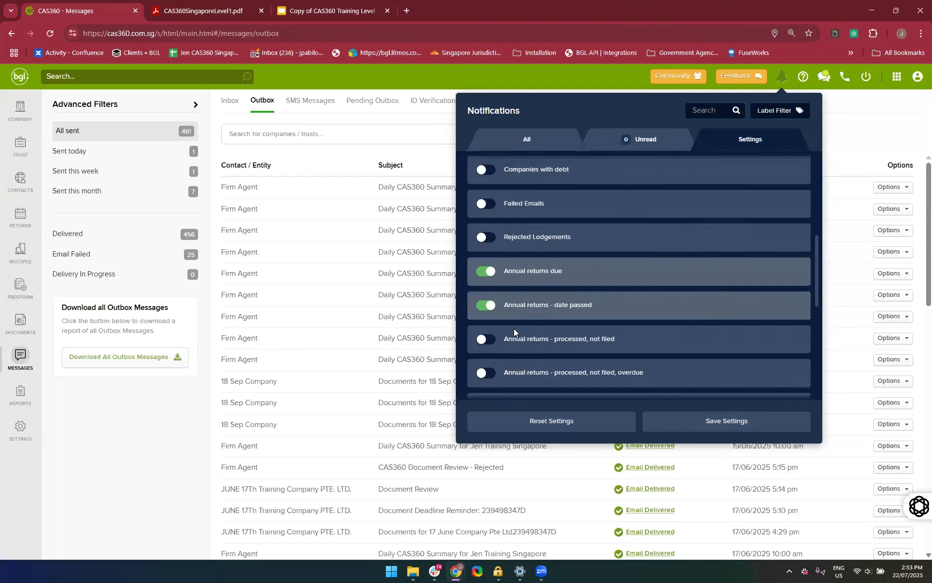
scroll(514, 328, "up", 4)
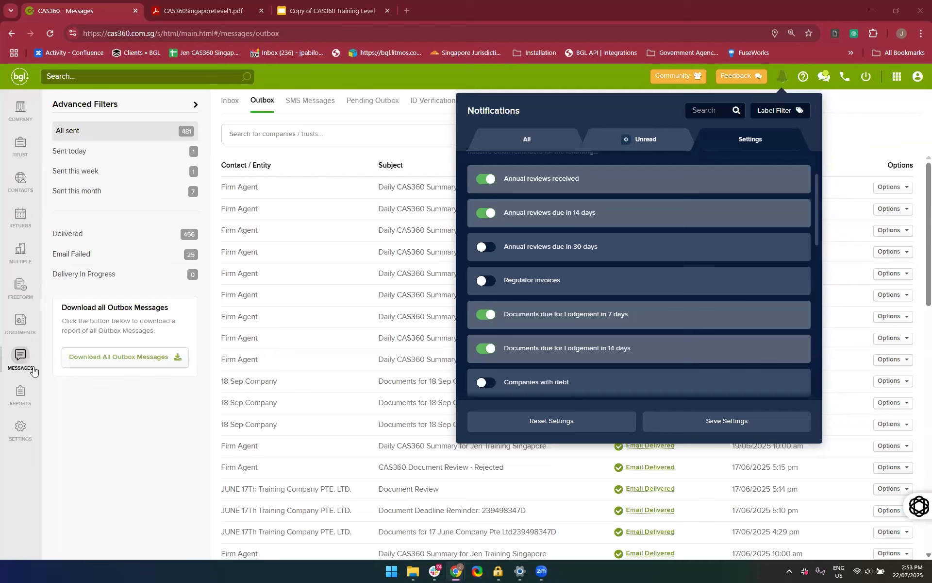
Look through the sent emails in the Messages outbox and show the delivery details of a "Documents for 18 Sep Company" email
left_click(18, 362)
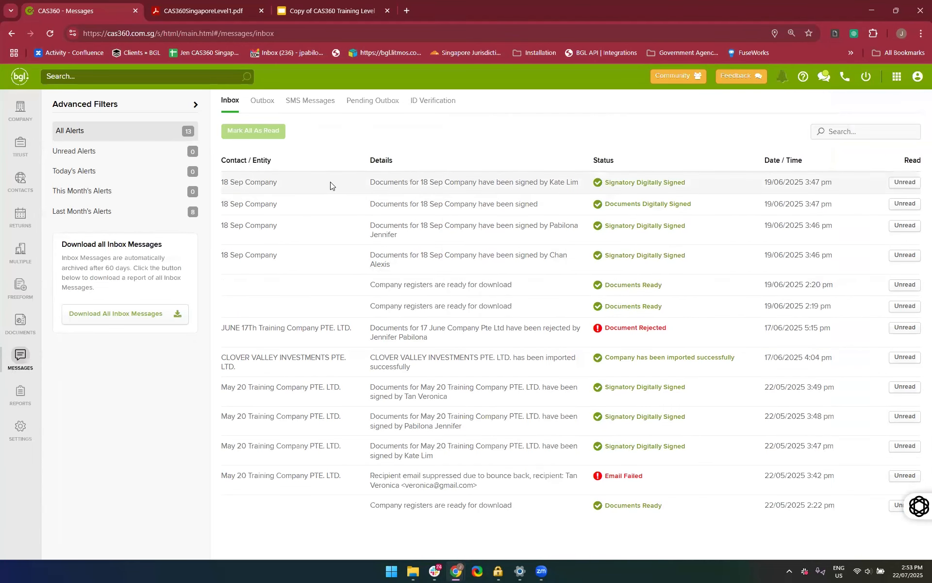
left_click(255, 106)
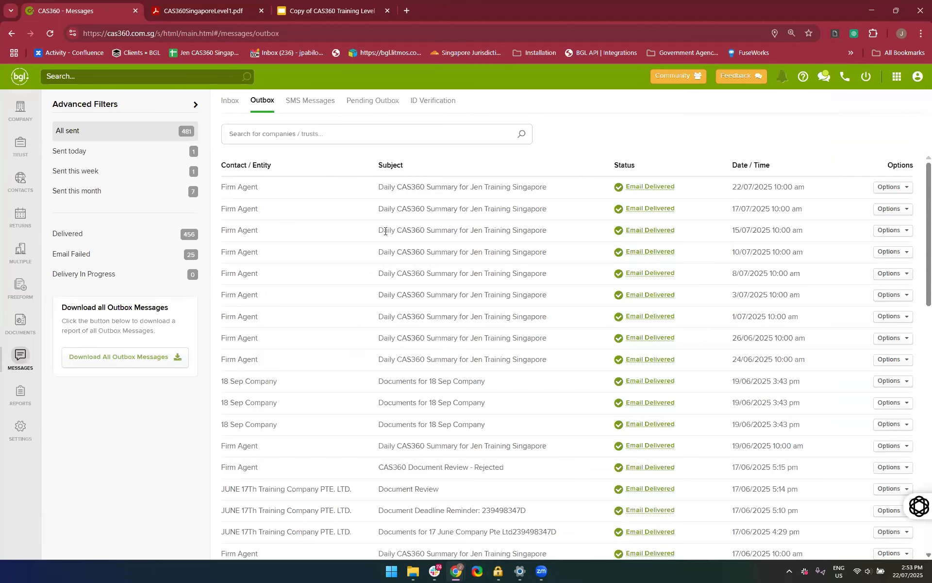
scroll(517, 341, "down", 2)
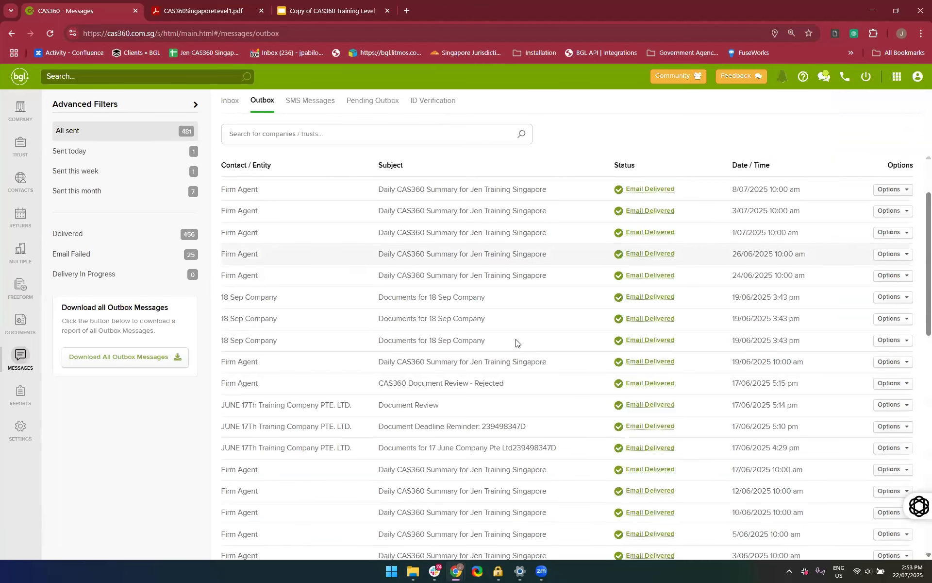
scroll(516, 342, "down", 1)
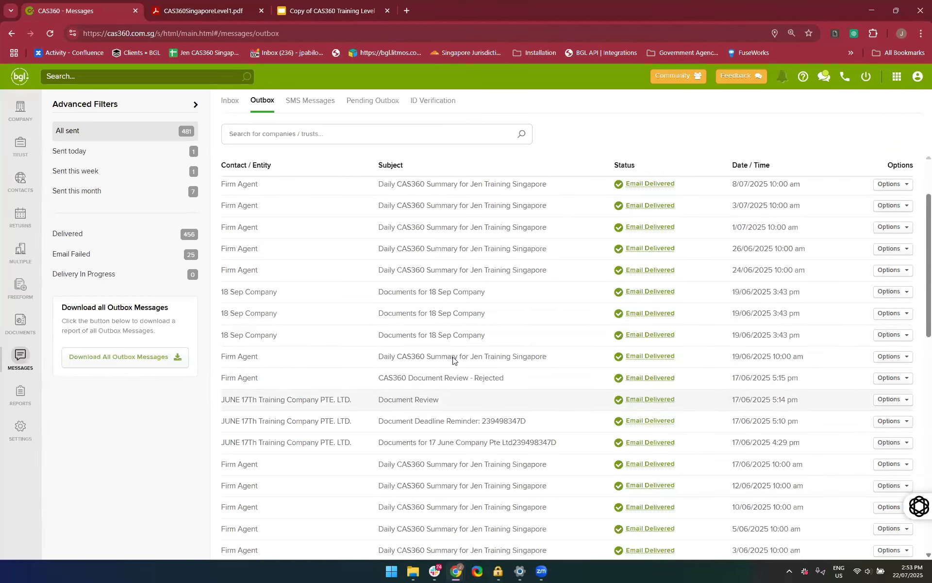
scroll(282, 348, "up", 2)
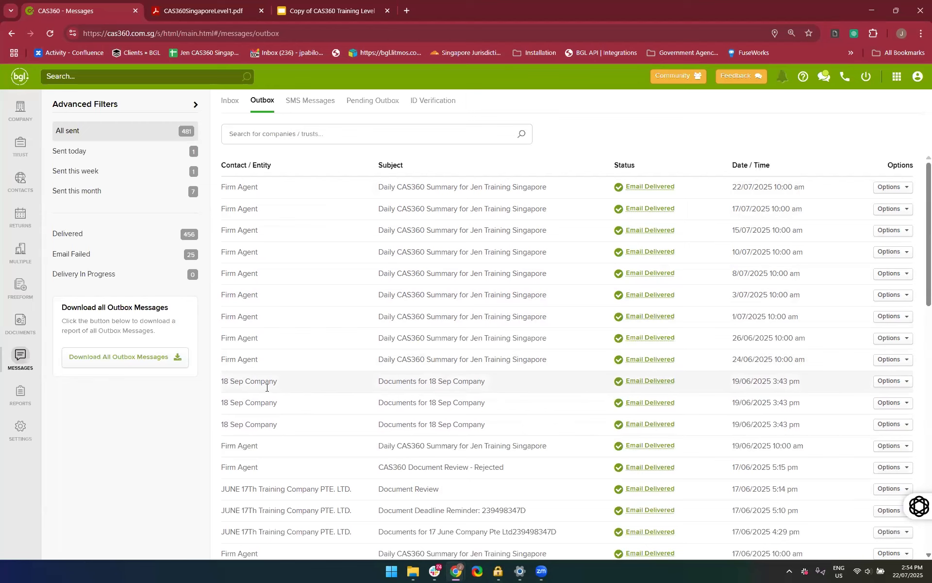
left_click(631, 410)
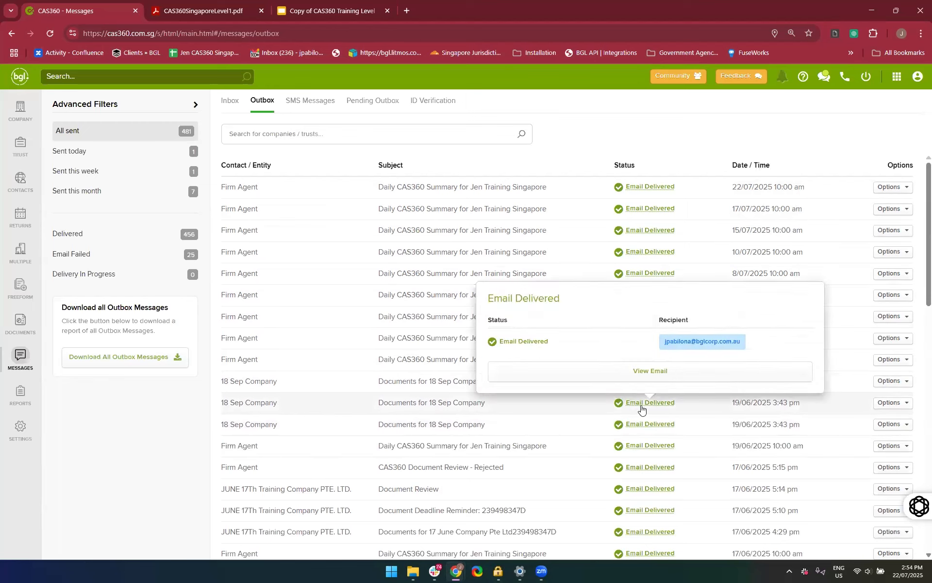
Preview the sent "Documents for 18 Sep Company" email, read through its body down to the signature, and close the preview
left_click(624, 377)
scroll(530, 421, "down", 2)
scroll(531, 422, "down", 5)
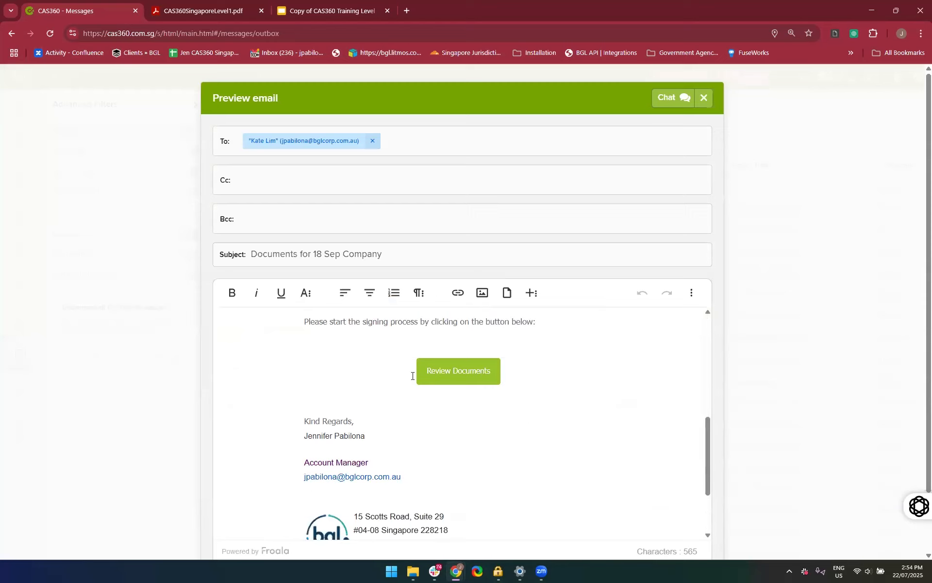
scroll(502, 408, "down", 3)
scroll(503, 407, "up", 3)
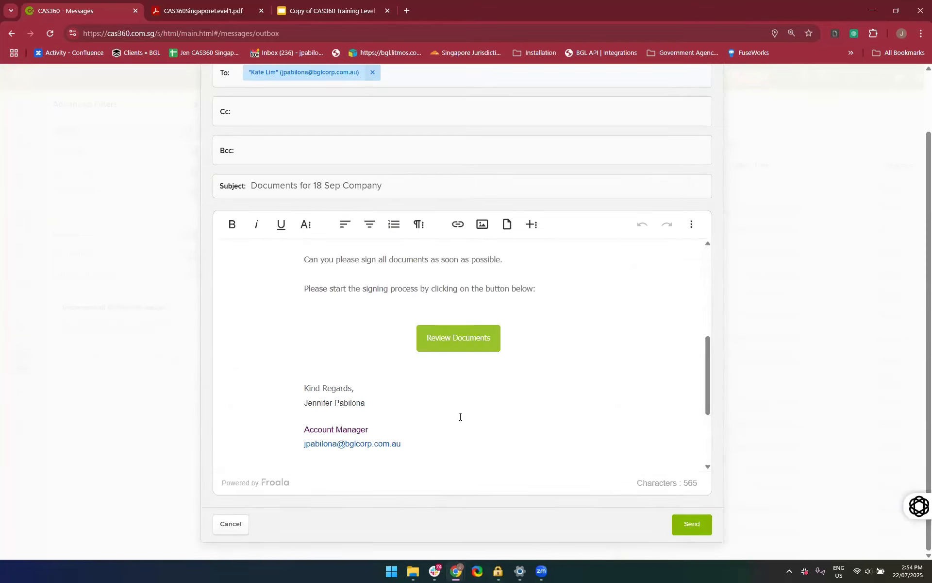
scroll(460, 417, "down", 1)
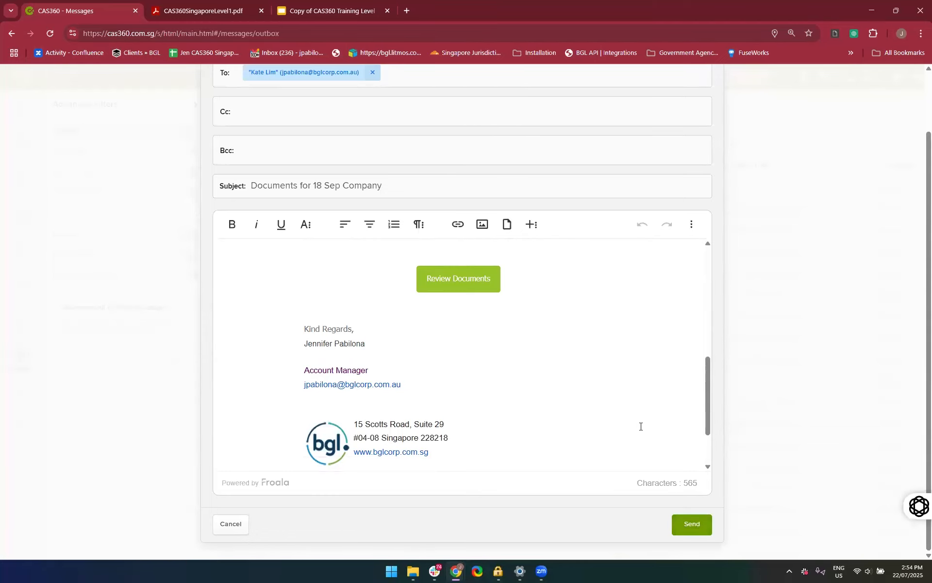
scroll(641, 426, "up", 3)
scroll(641, 426, "up", 5)
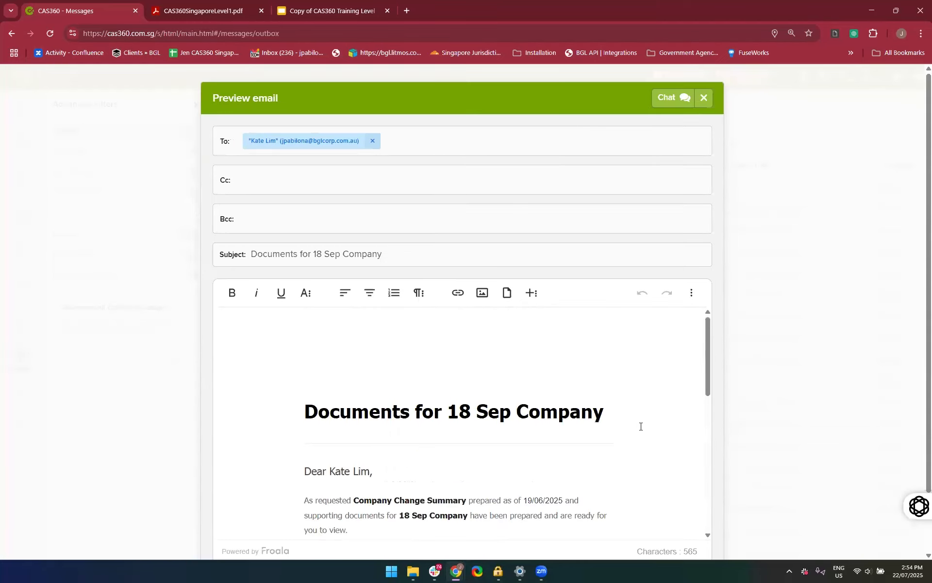
left_click(704, 101)
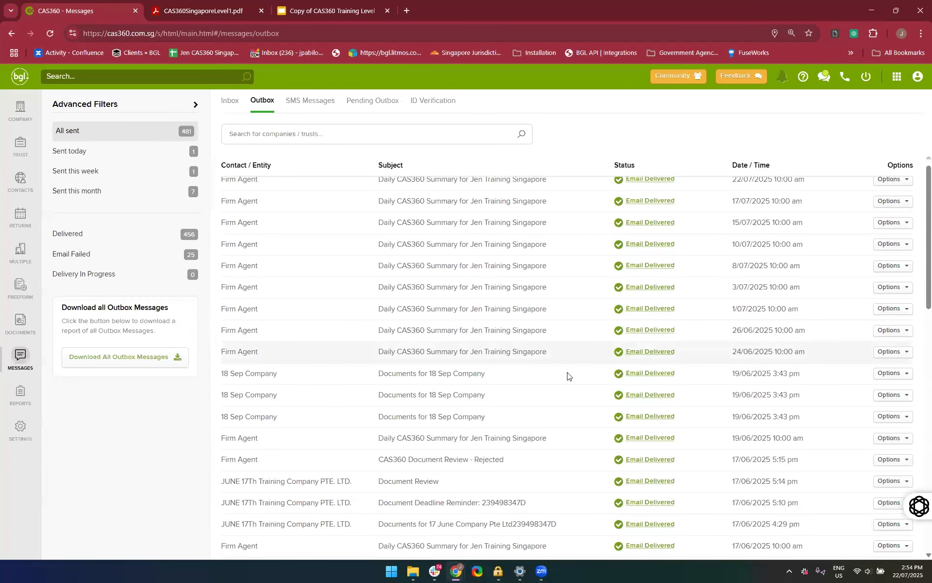
Filter the outbox to emails sent this month and preview the Daily CAS360 Summary from 1/07/2025, closing it after reading
left_click(121, 192)
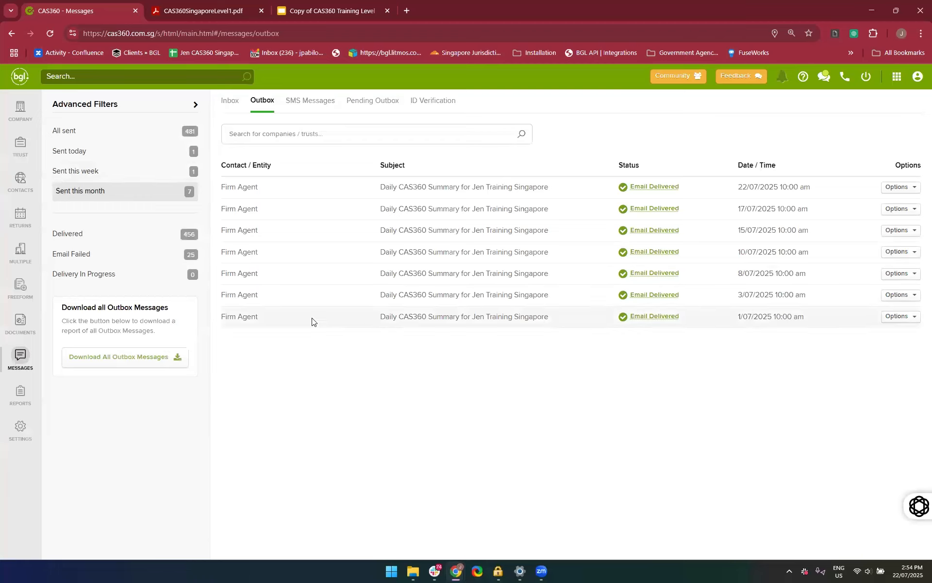
left_click(635, 317)
left_click(602, 286)
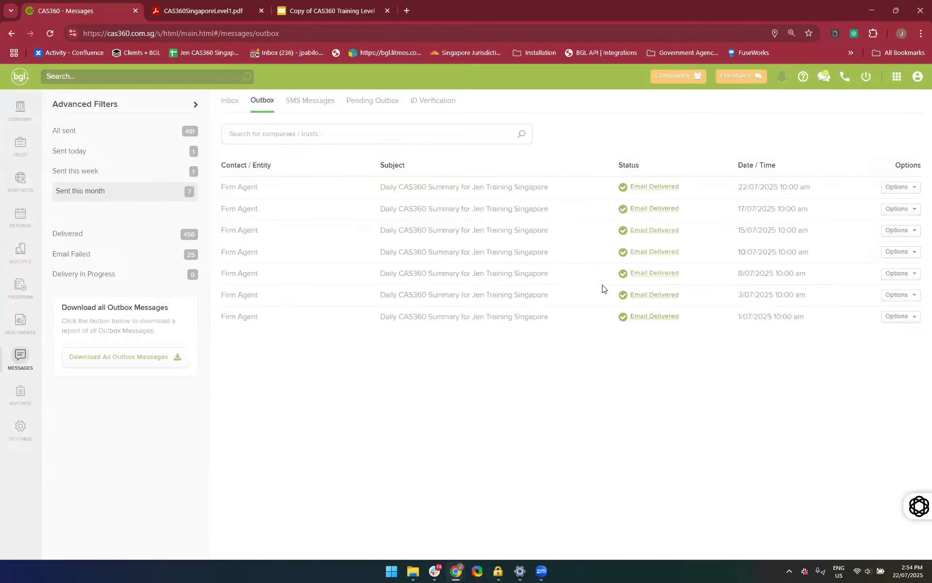
scroll(529, 339, "down", 10)
scroll(529, 339, "down", 5)
scroll(530, 340, "up", 10)
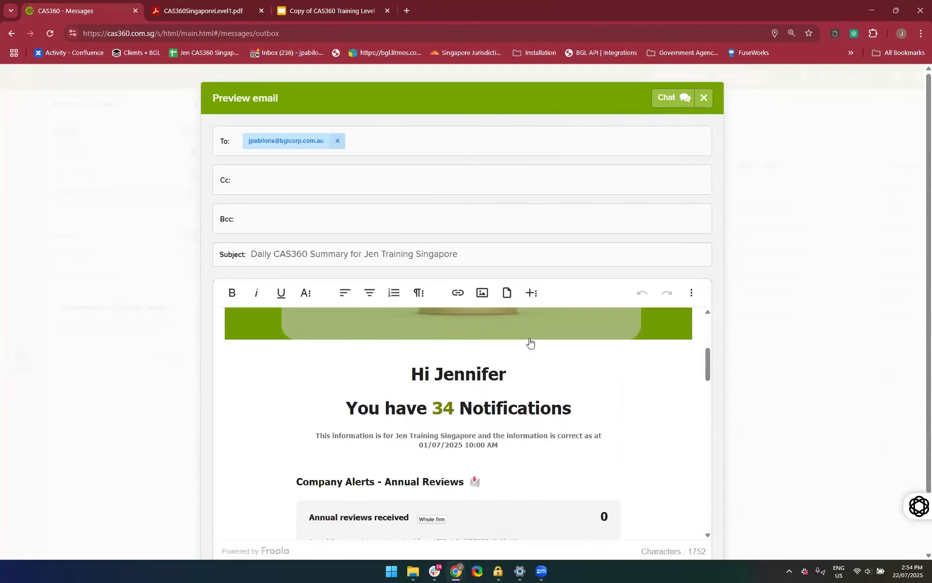
scroll(529, 342, "up", 3)
left_click(704, 97)
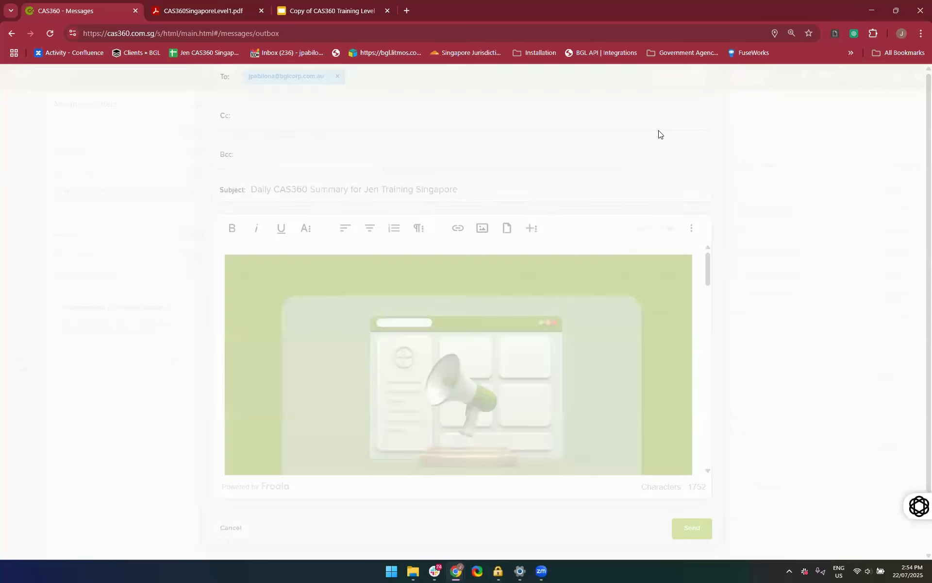
Filter the outbox by emails sent this week, by those sent today, and by delivered emails
left_click(98, 174)
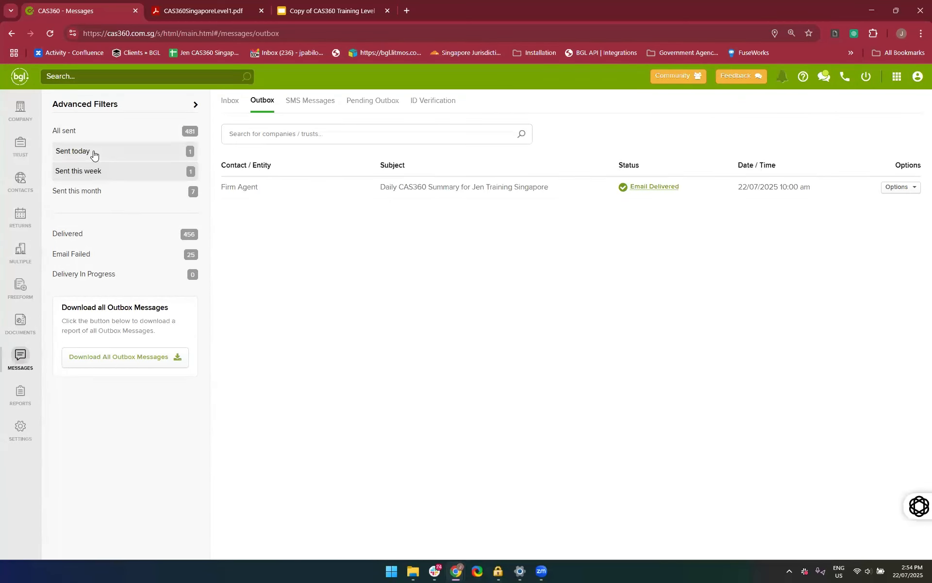
left_click(94, 154)
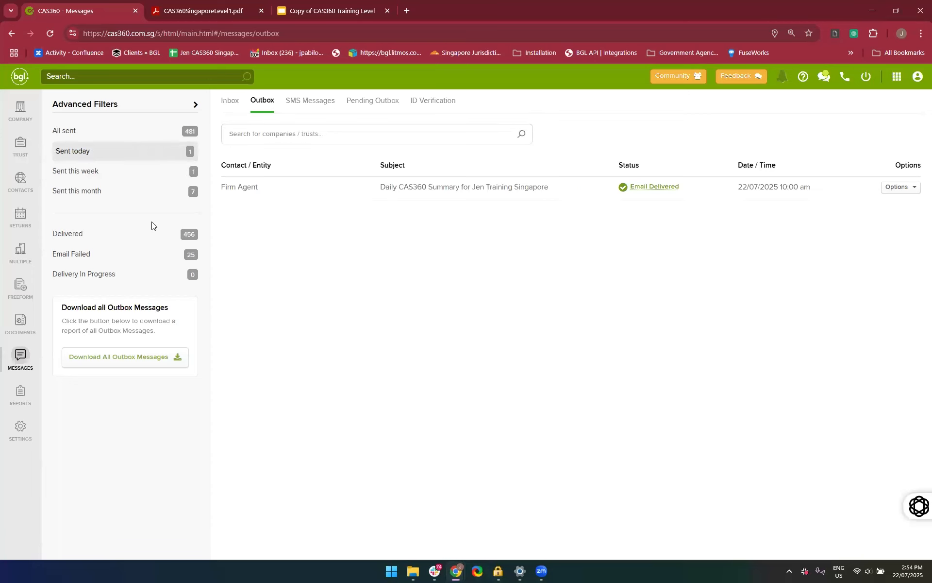
left_click(85, 245)
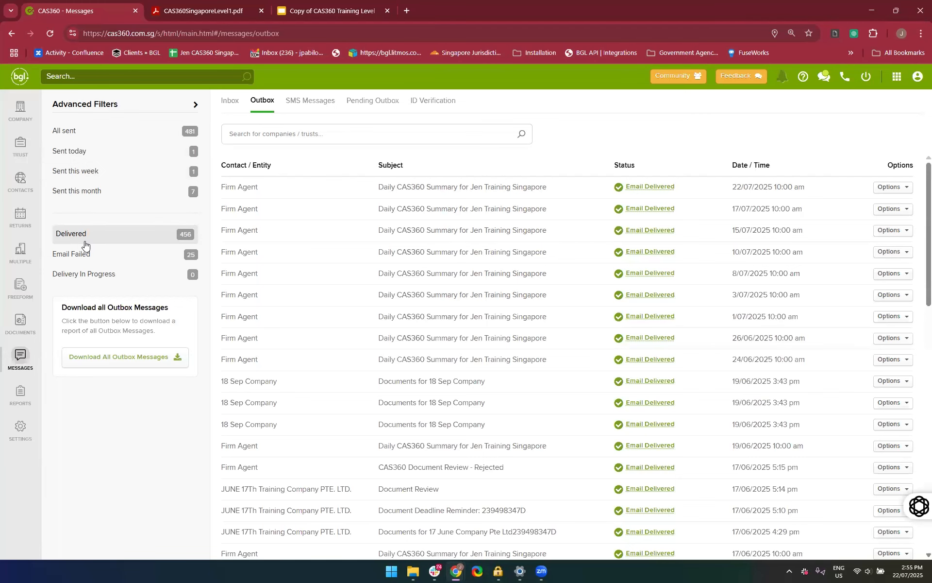
Filter the outbox to failed emails and examine the failure details of "Documents for May 20 Training Company PTE. LTD." and the remaining list
double_click(81, 256)
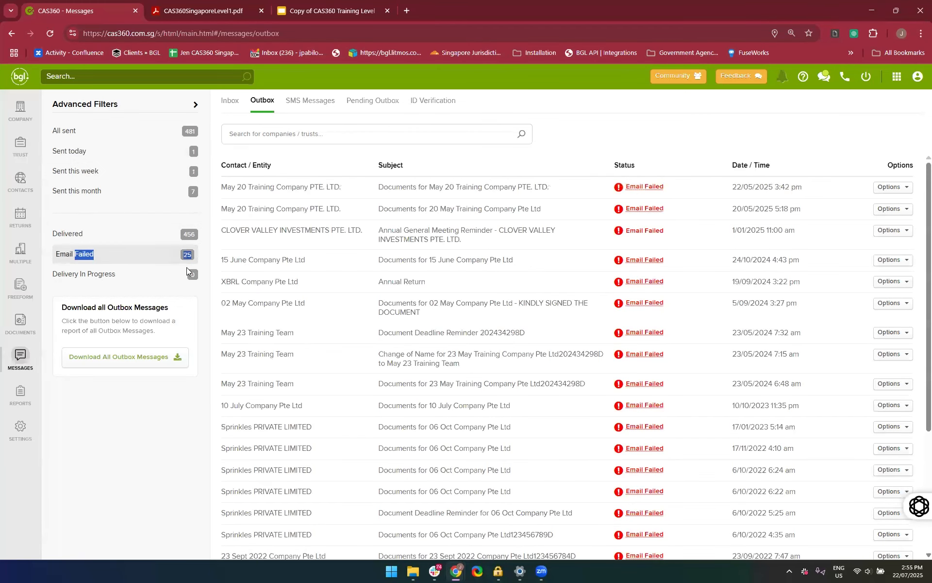
left_click(591, 152)
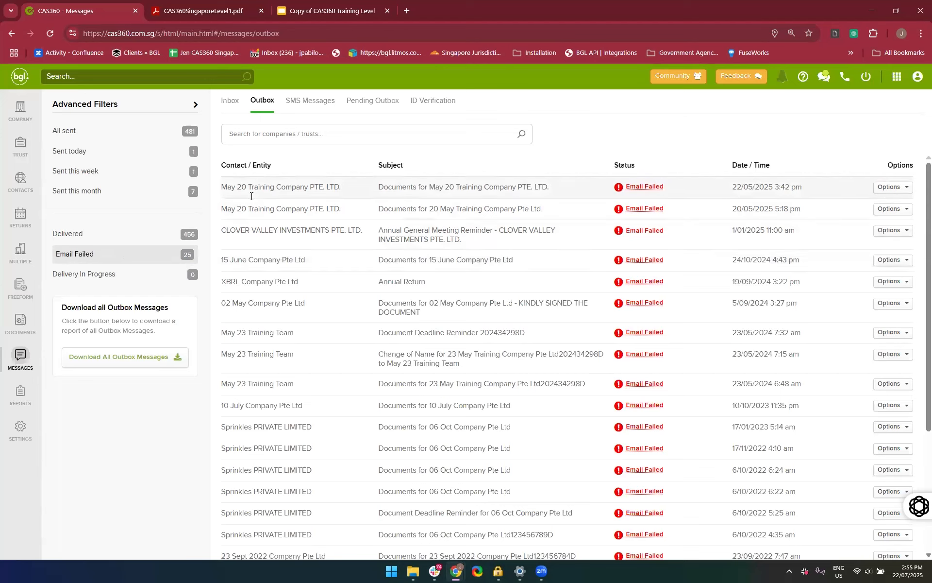
left_click(626, 191)
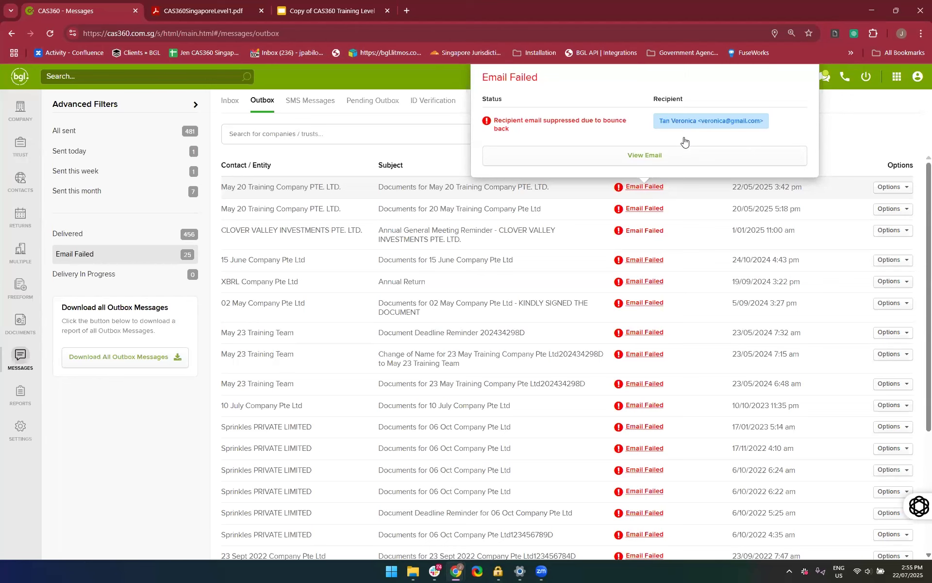
scroll(578, 374, "down", 3)
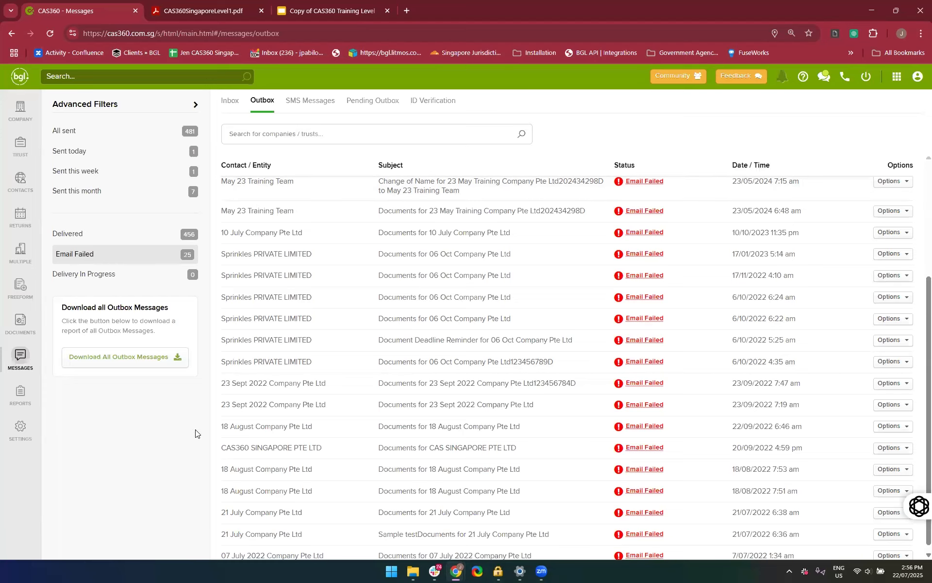
Return to the company list, and open a new registered agent form from the lodgement agent settings
left_click(13, 81)
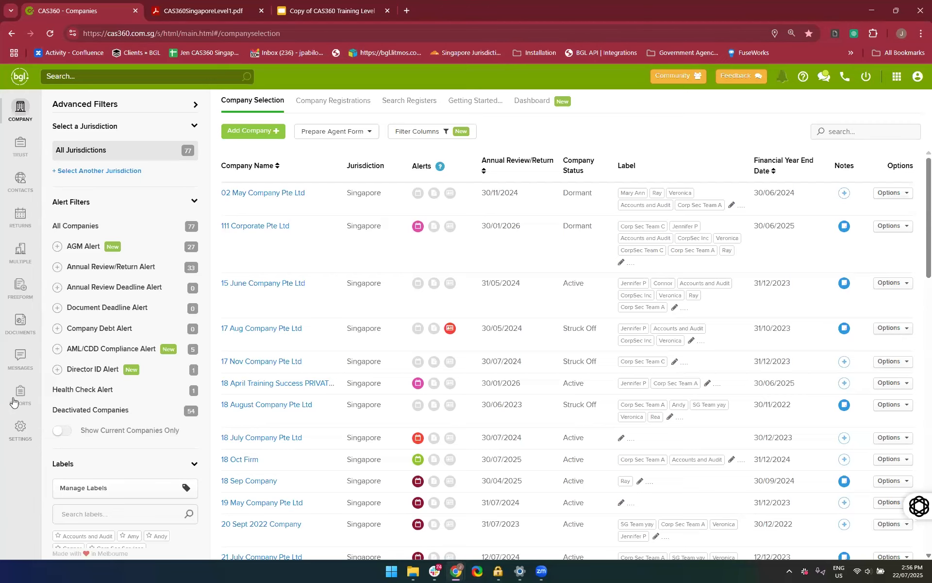
left_click(21, 429)
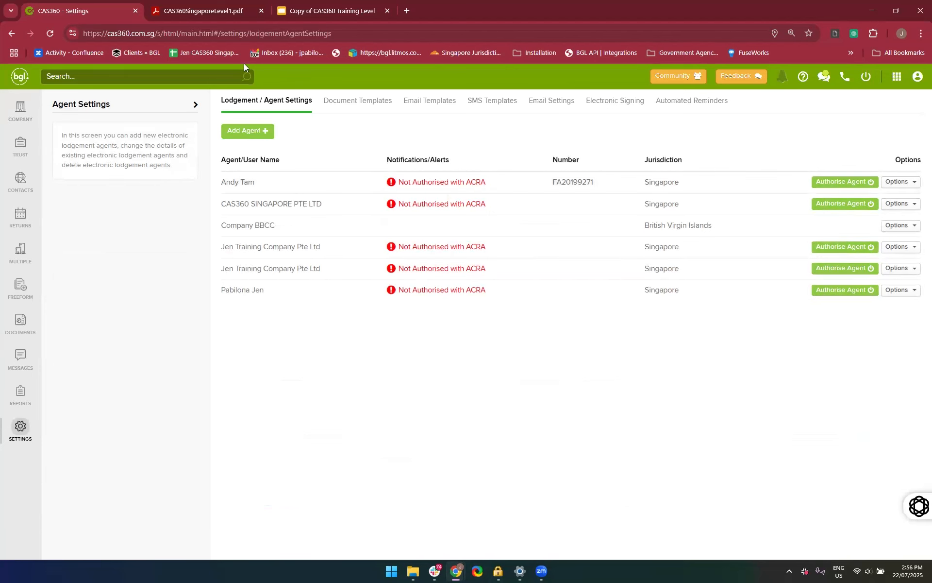
left_click(236, 131)
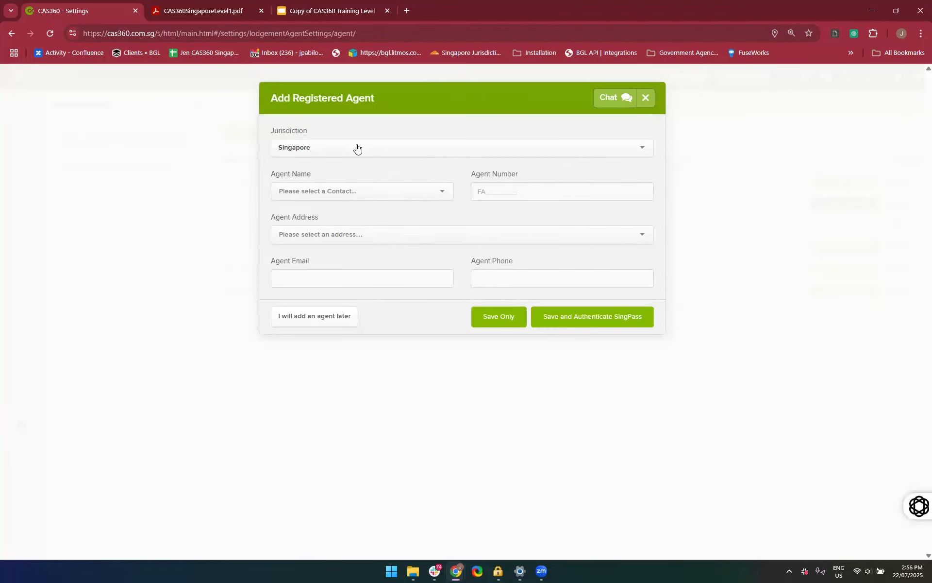
Enter ABC Corporate Services Pte as the agent name, add it as a new contact, and show the contact type choices
left_click(331, 194)
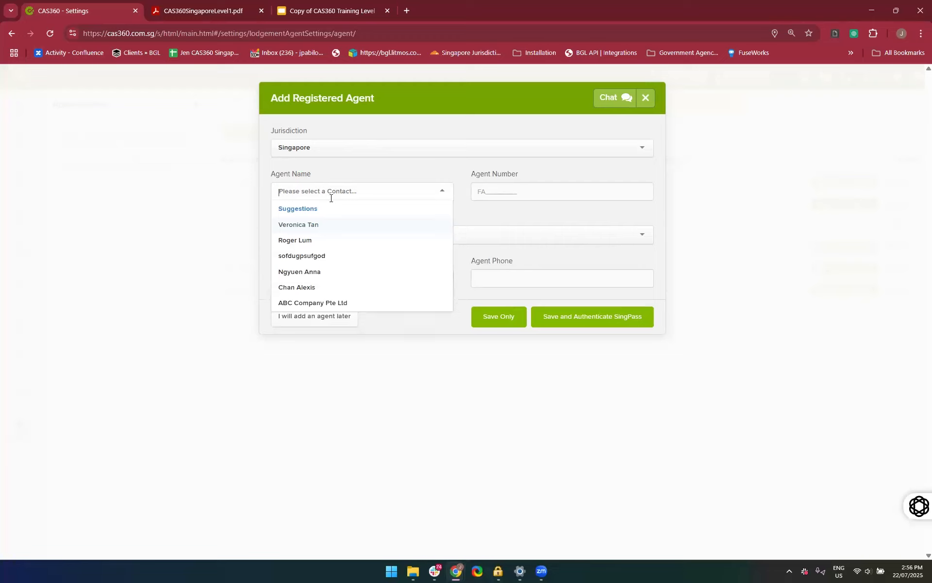
type("ABC")
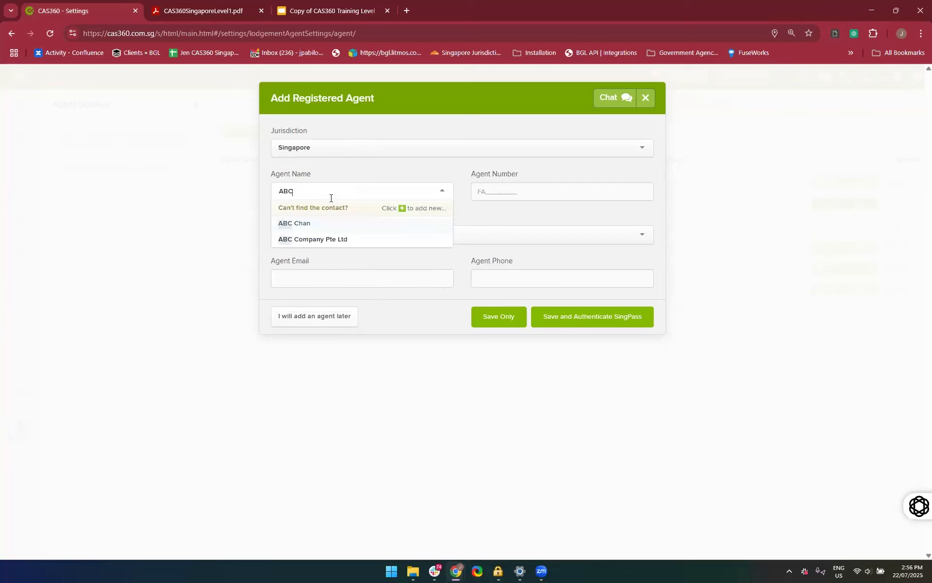
type(" Corporate Services Pted")
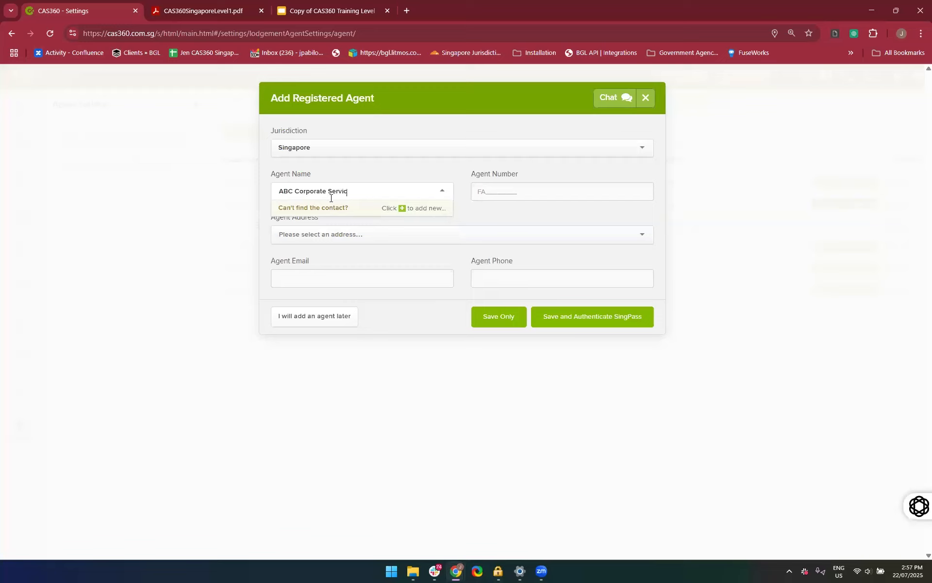
key("BackSpace")
left_click(328, 208)
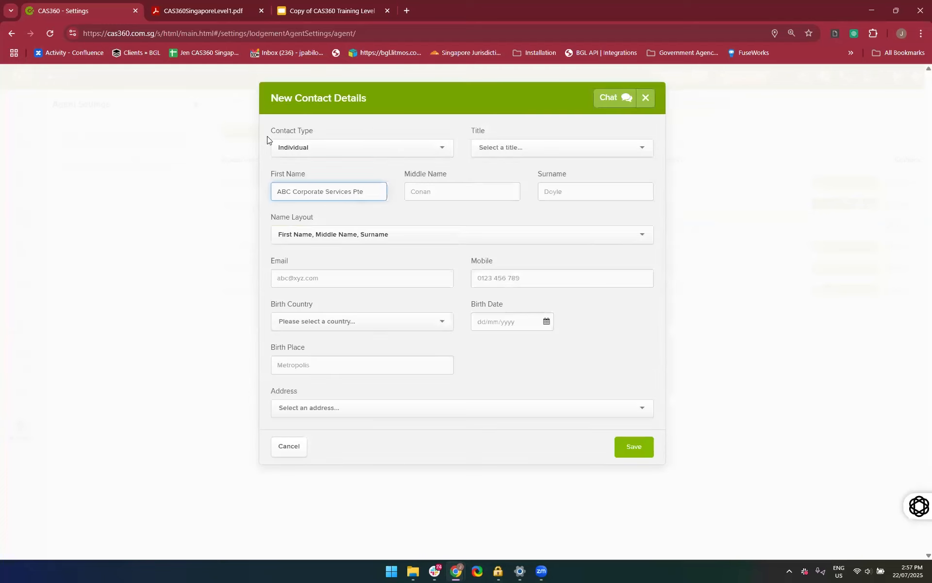
left_click(352, 146)
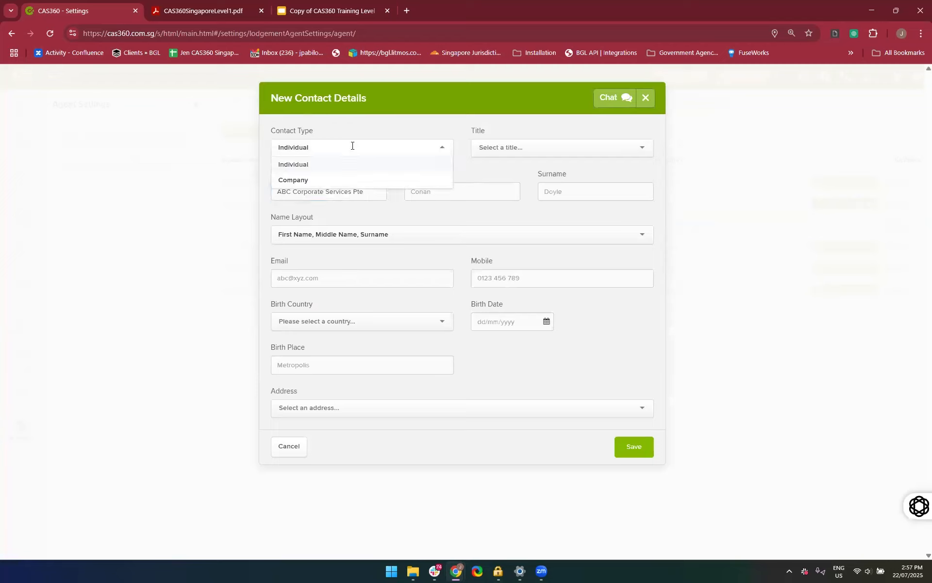
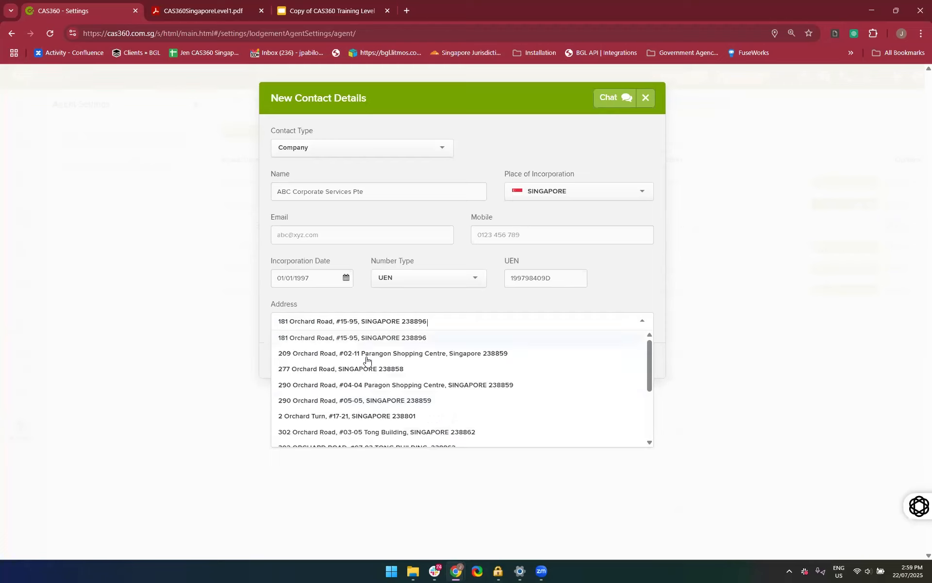
Look through the saved address suggestions and select the first one as the new company contact's address
scroll(401, 430, "down", 3)
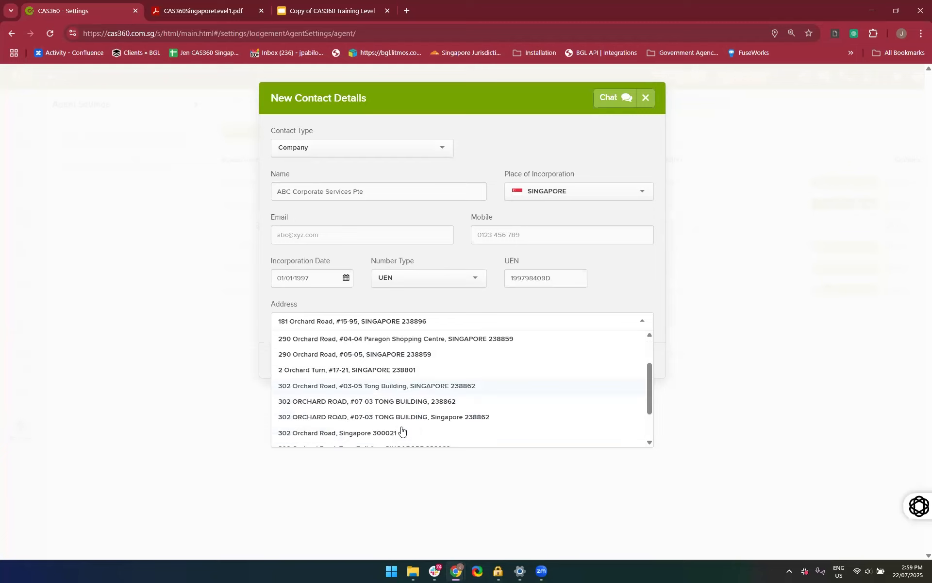
scroll(402, 431, "down", 1)
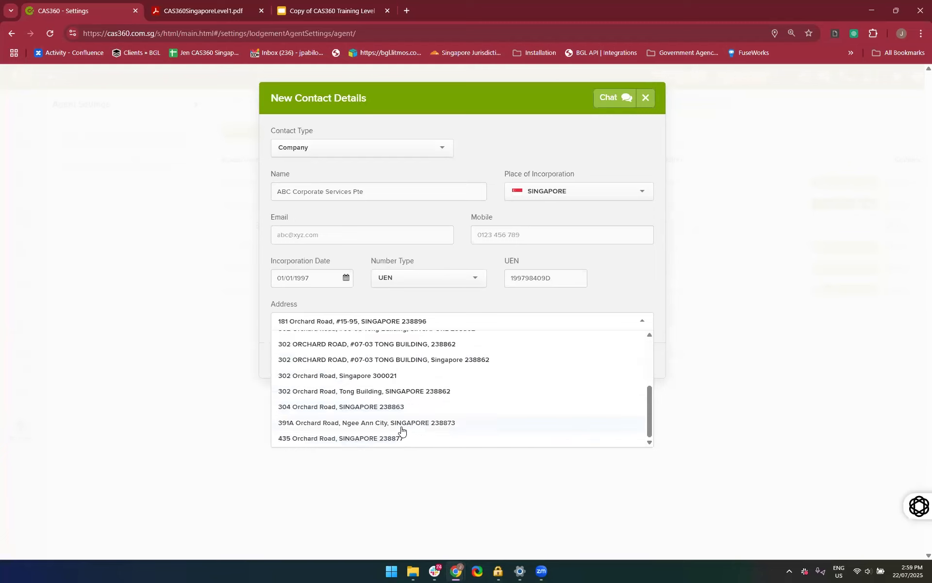
scroll(402, 430, "up", 4)
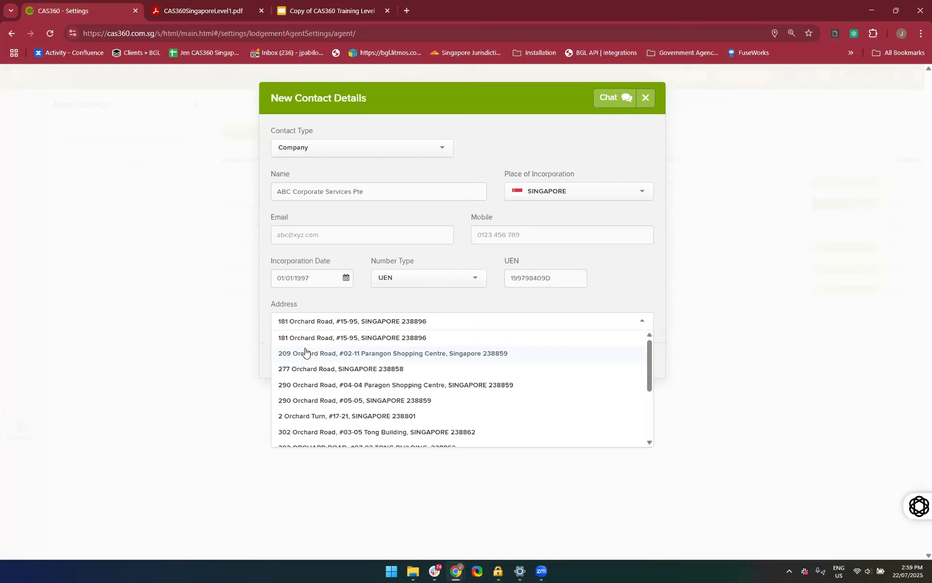
left_click(289, 338)
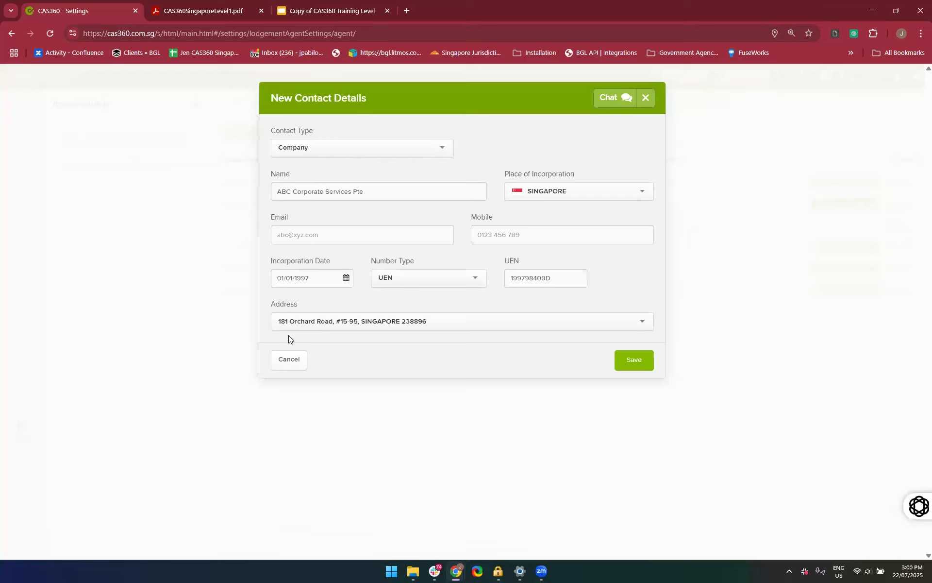
Reselect the contact's address by searching for its street number, and save the new company contact
left_click(351, 323)
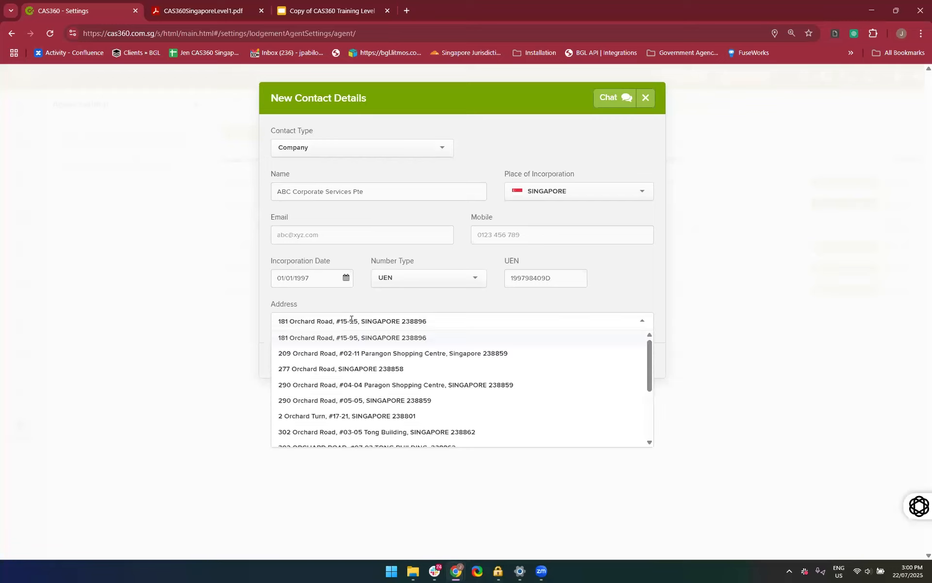
left_click(248, 313)
left_click(350, 327)
key("BackSpace")
type("18")
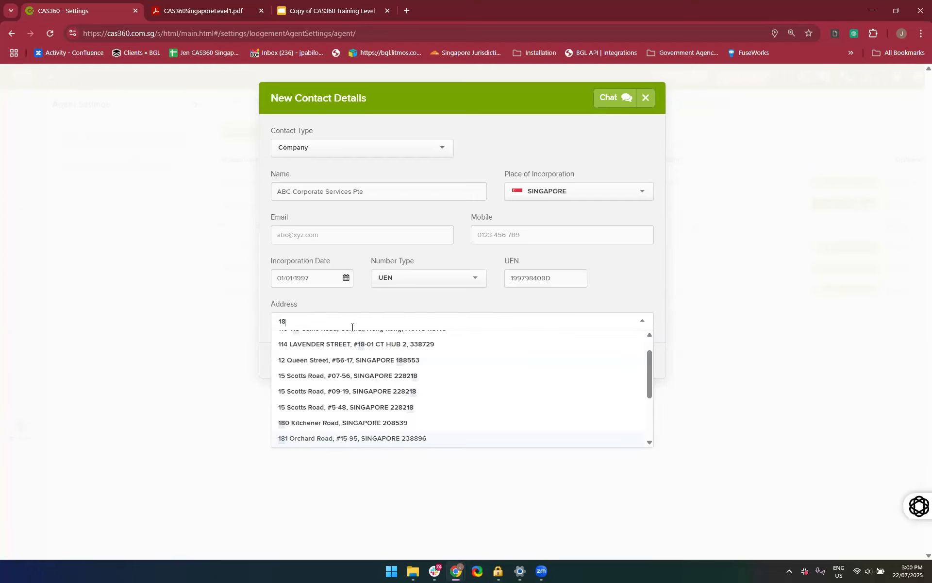
type("1")
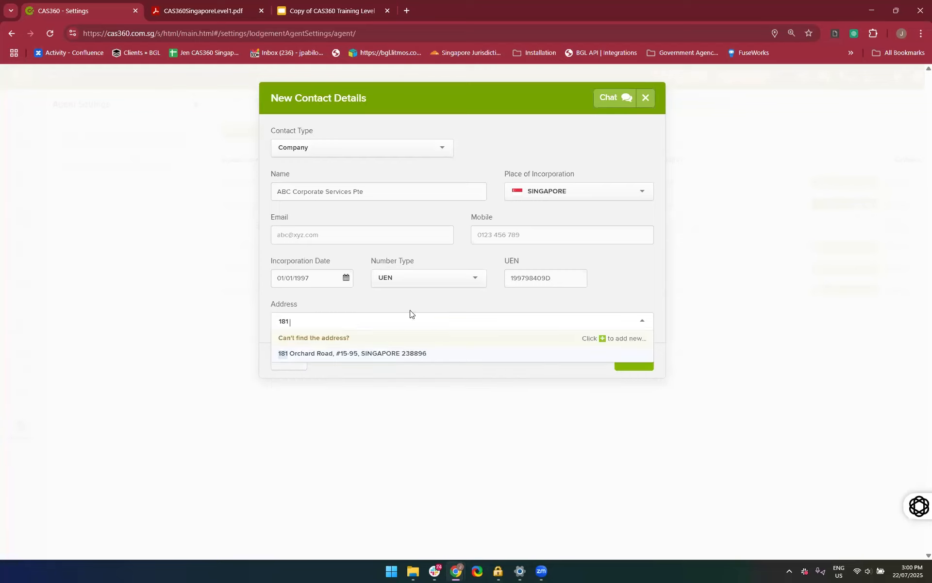
left_click(345, 357)
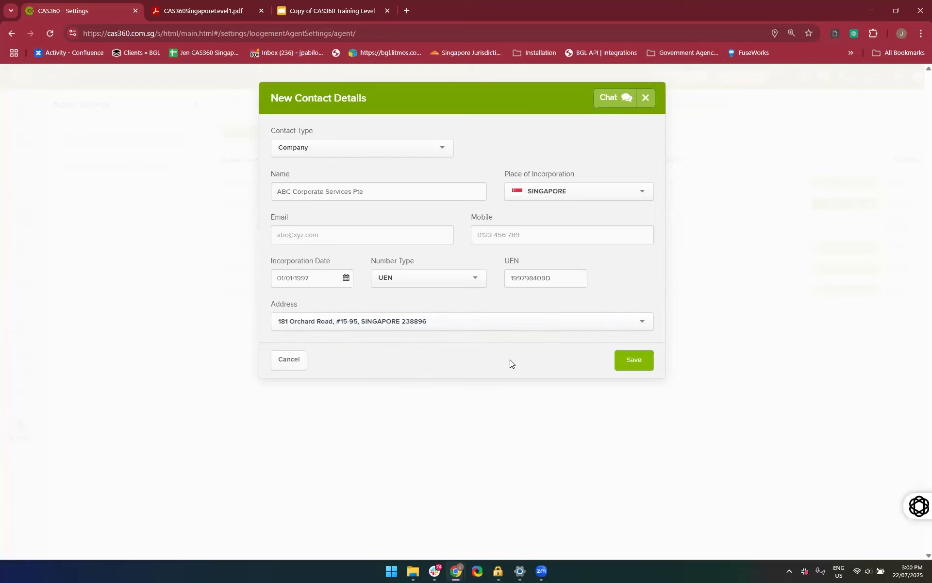
left_click(621, 361)
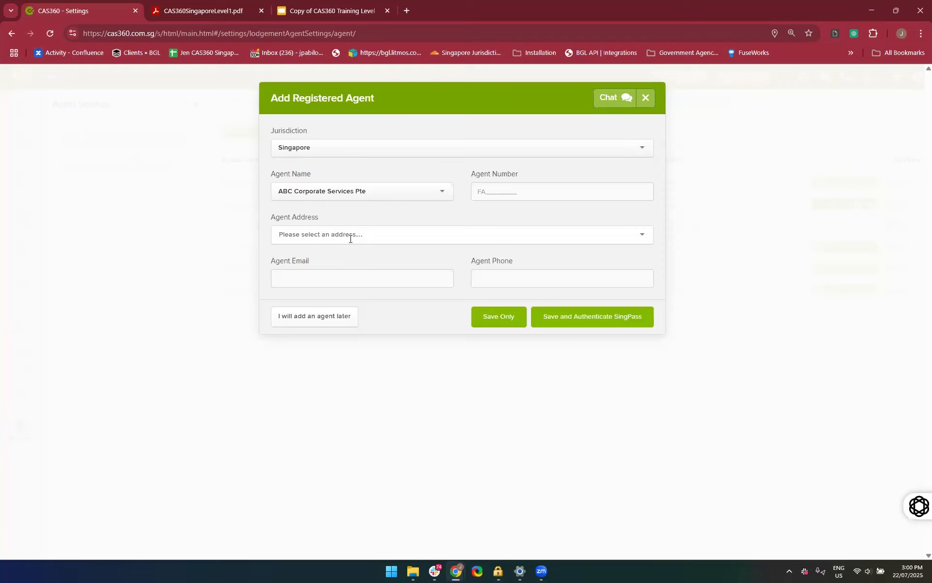
Search the saved addresses for the agent address and select the same one as the new contact's
type("18")
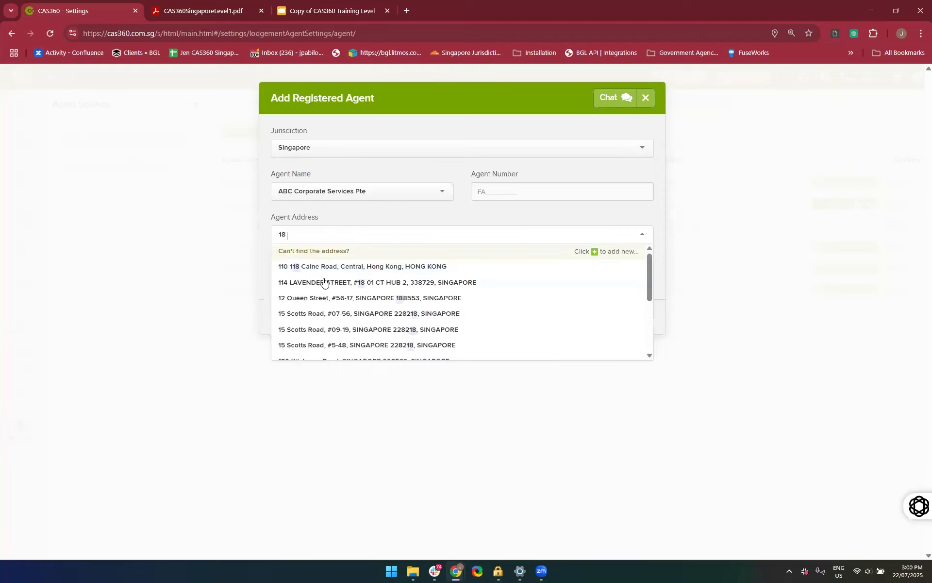
type(" Orchard")
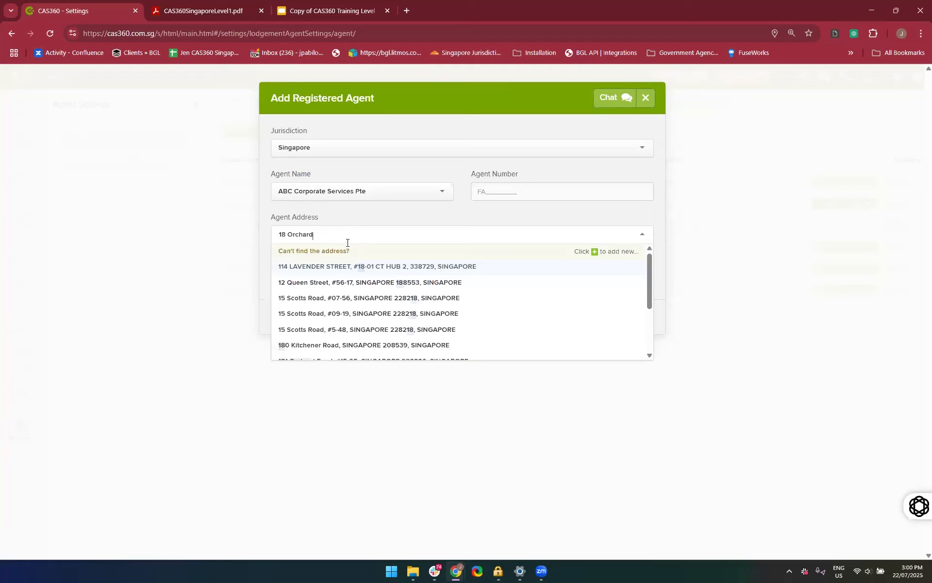
left_click(321, 273)
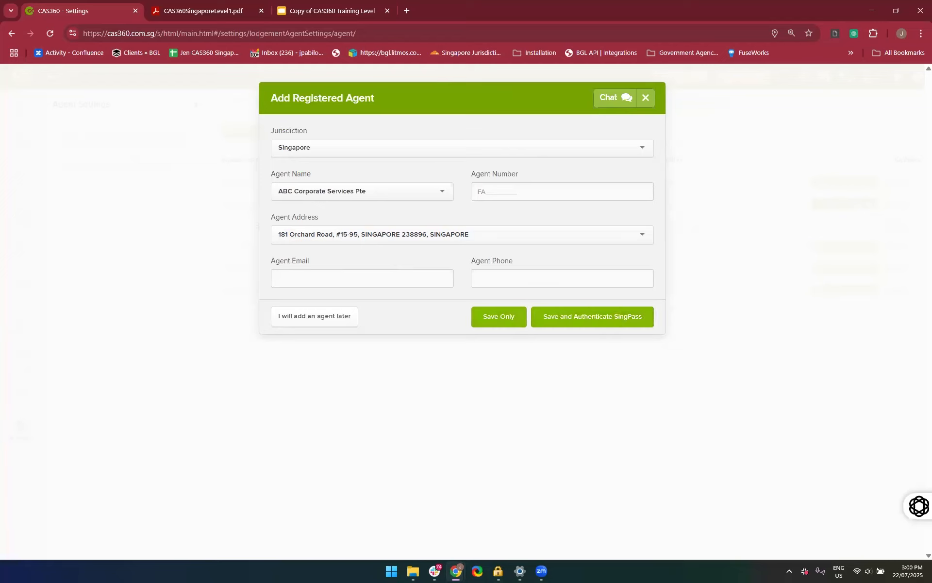
Switch to the CAS360SingaporeLevel1.pdf manual and go to Setting up a Registered Filing Agent under Getting Started
left_click(218, 10)
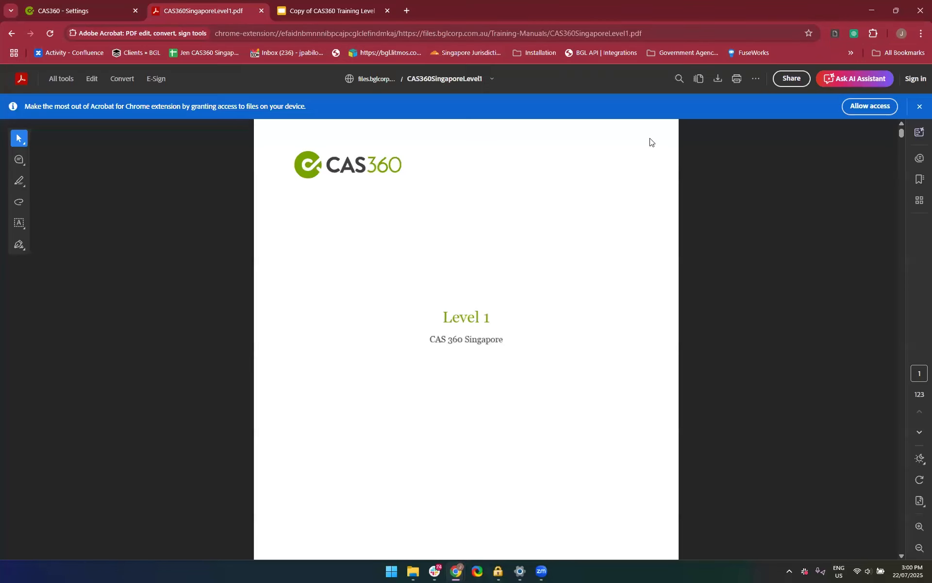
left_click(917, 181)
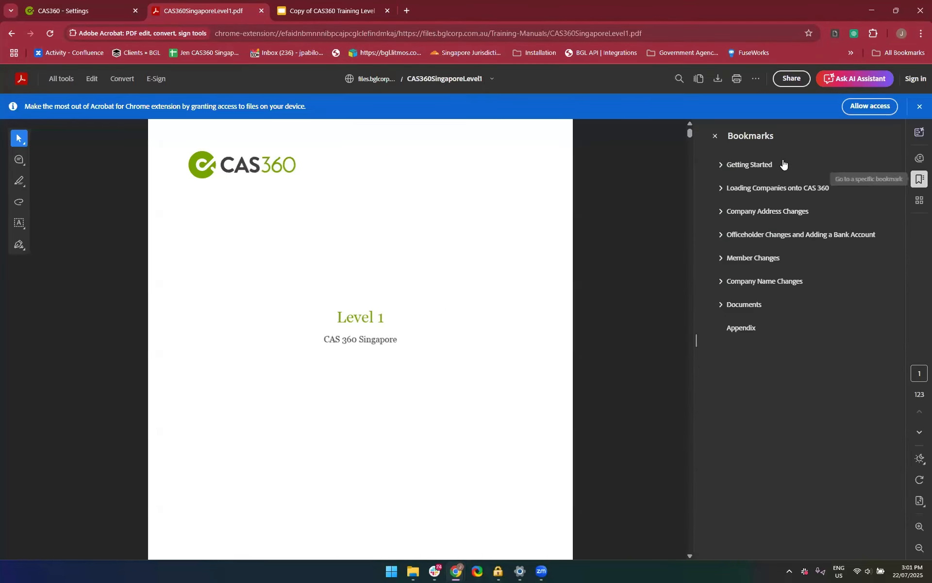
left_click(756, 170)
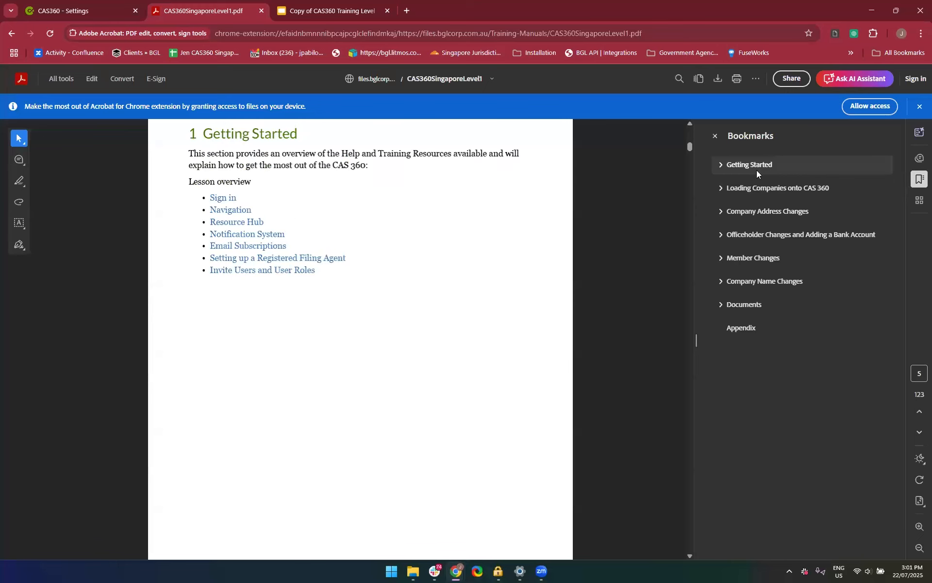
left_click(248, 259)
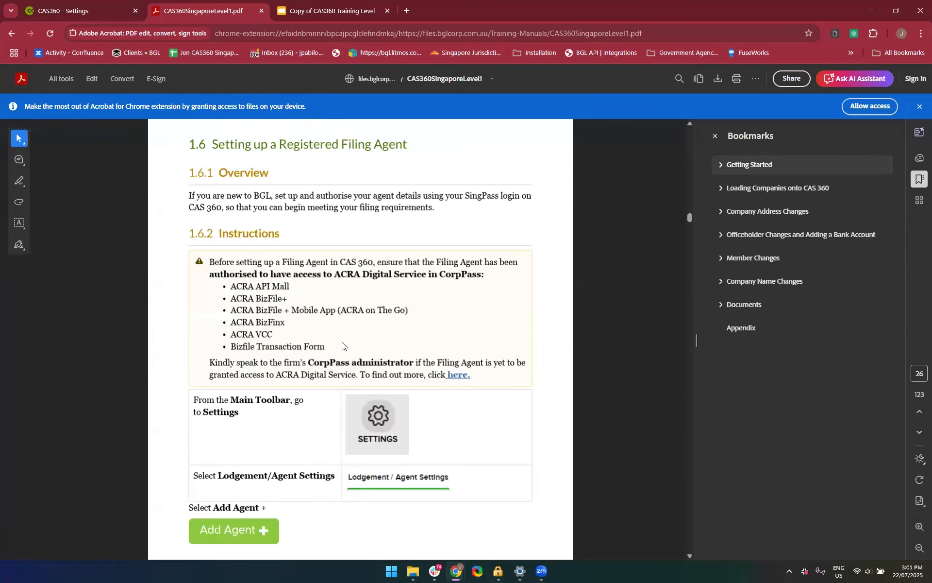
Examine the manual's Save and Authenticate SingPass section, including the ACRA permission request and the company's Registered Filing Agent selection
scroll(343, 347, "down", 10)
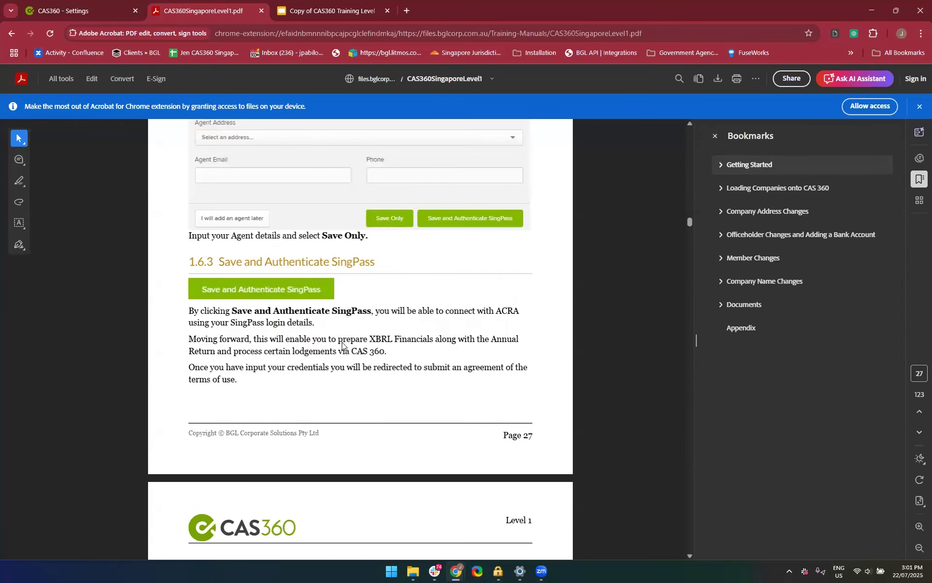
scroll(341, 321, "down", 4)
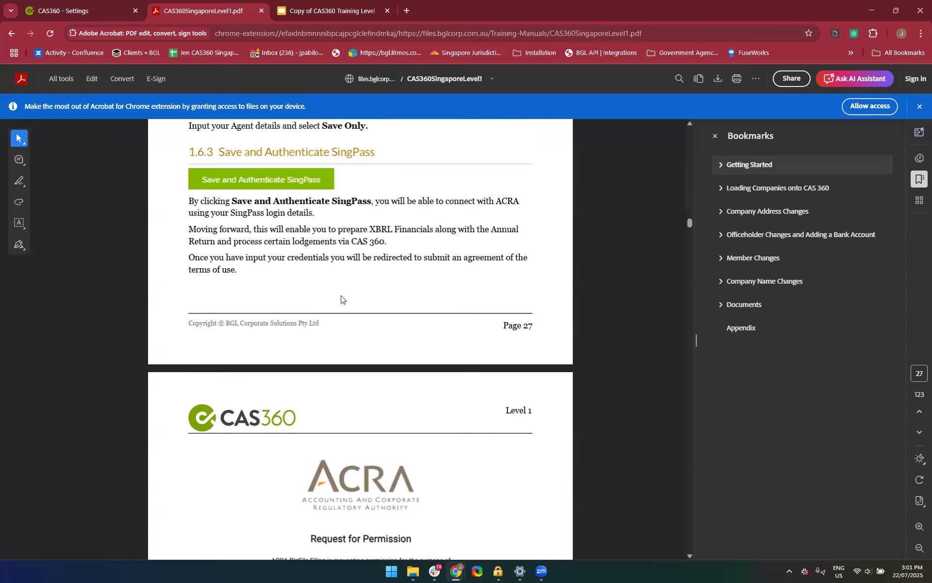
scroll(323, 437, "up", 3)
scroll(322, 435, "down", 8)
scroll(324, 436, "up", 3, "ctrl")
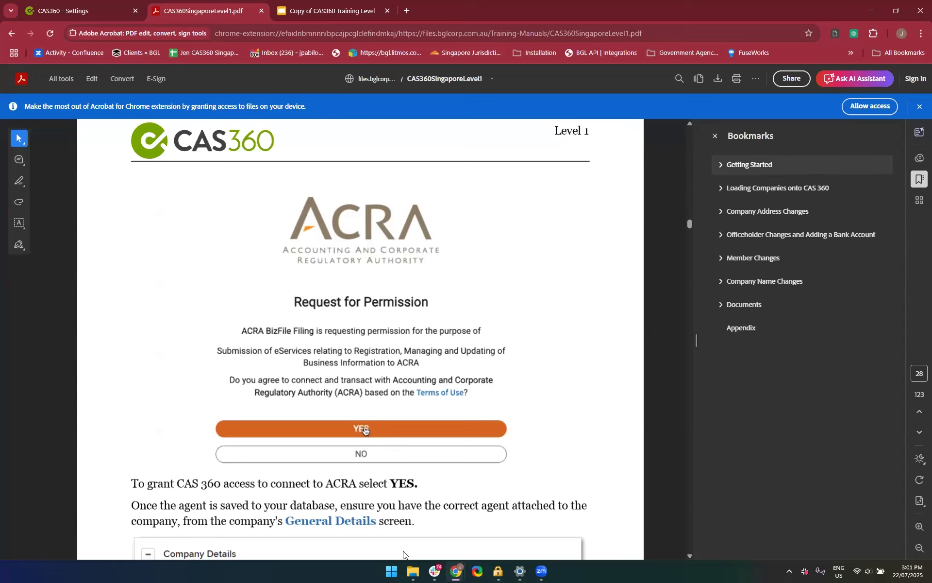
scroll(301, 387, "down", 6)
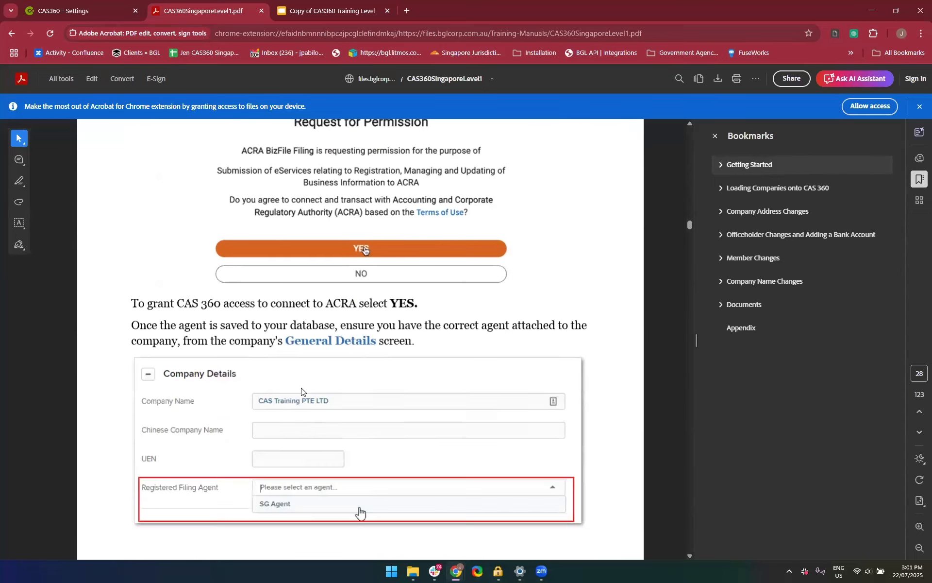
scroll(335, 474, "down", 2)
scroll(335, 475, "up", 11)
scroll(335, 475, "down", 3)
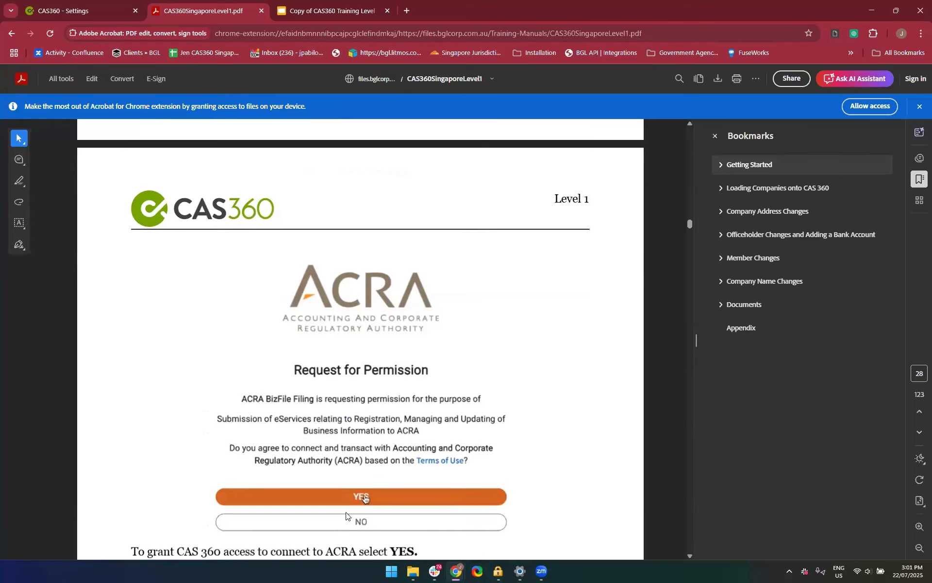
Go back through the Add Registered Agent pages to the 1.6.2 Instructions and review the required ACRA services in CorpPass
scroll(346, 512, "up", 3)
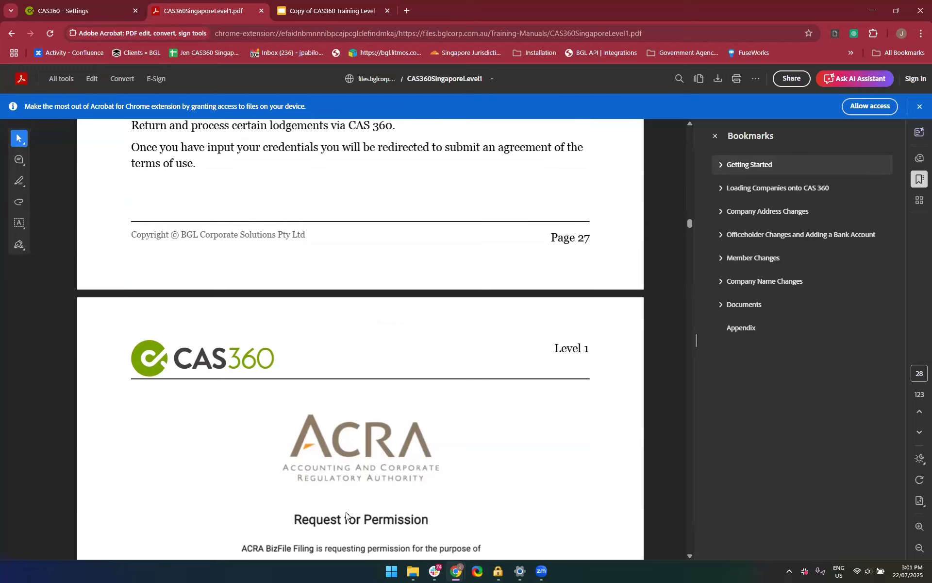
scroll(346, 512, "up", 10)
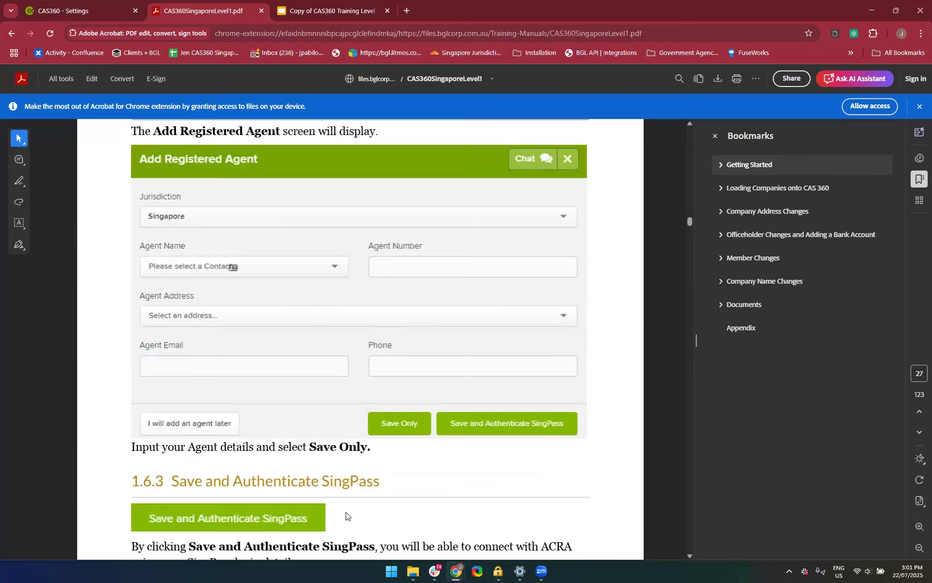
scroll(347, 512, "up", 8)
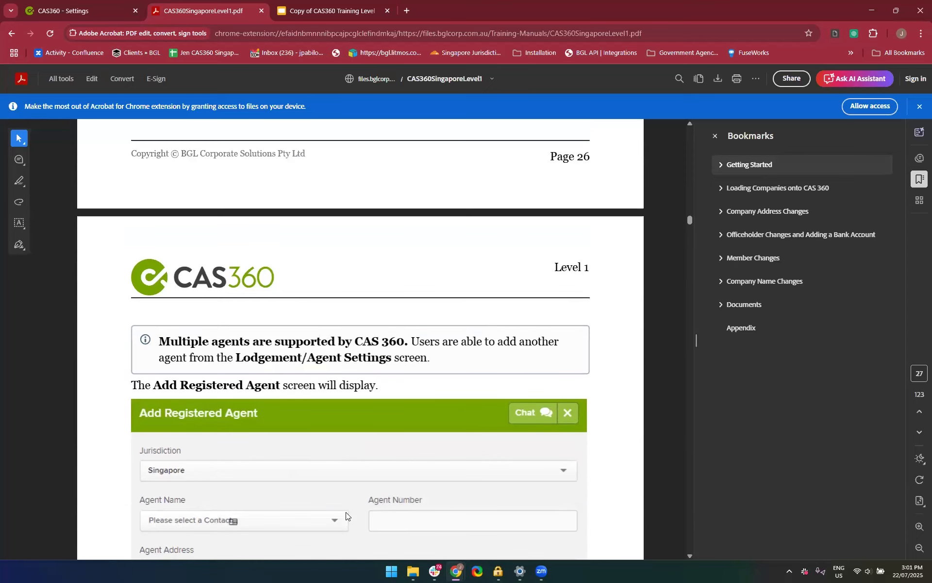
scroll(346, 515, "up", 6)
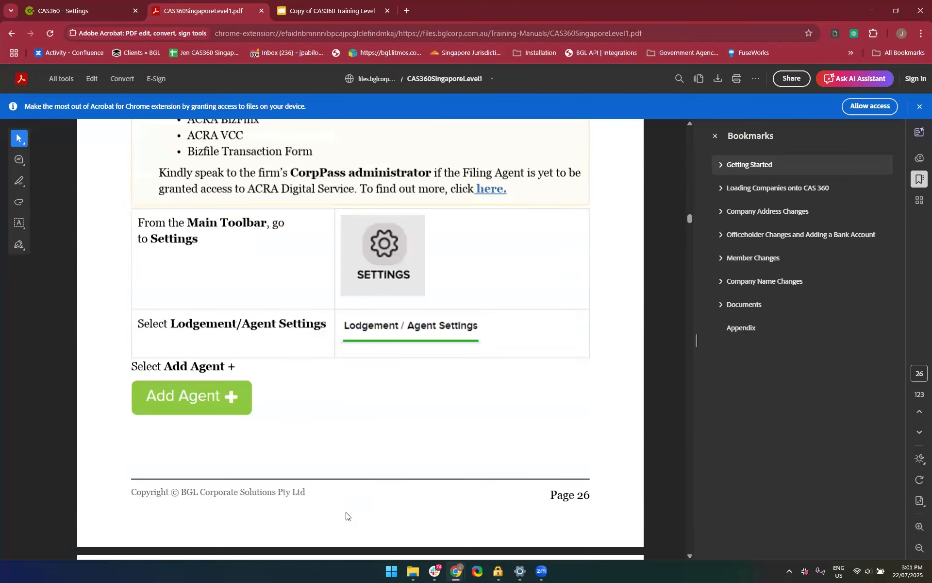
scroll(345, 515, "up", 1)
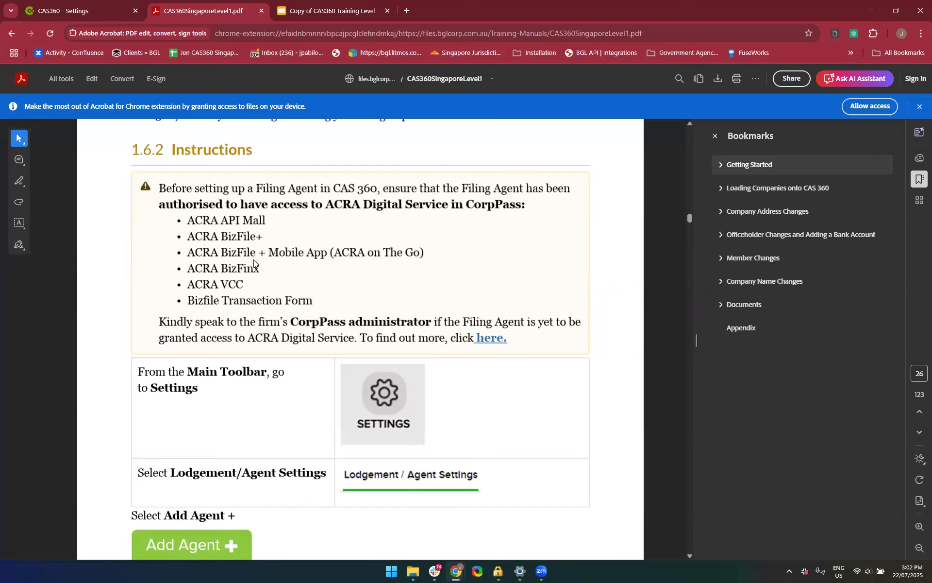
Return to the Add Registered Agent form in CAS360 and review the agent name choices and the agent number field
left_click(97, 6)
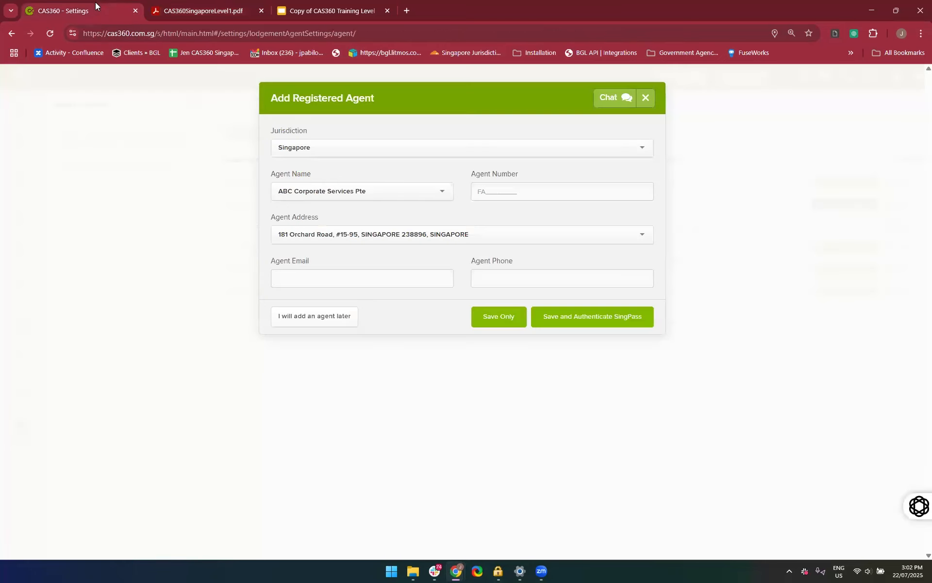
left_click(321, 192)
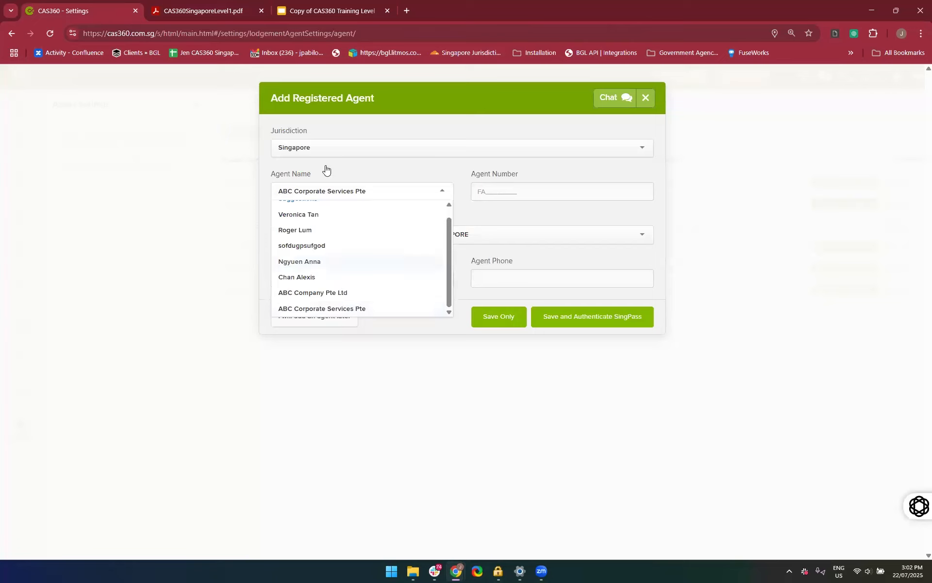
left_click(516, 195)
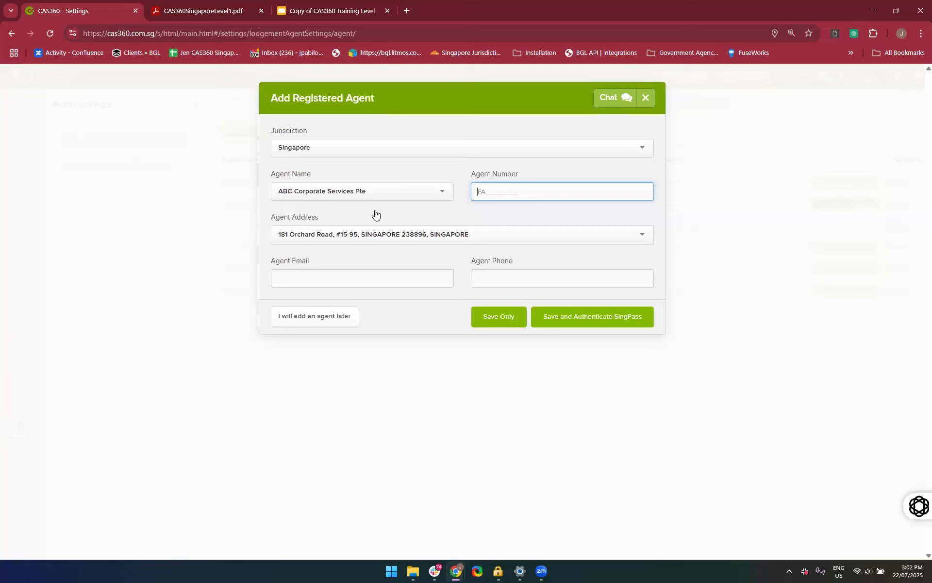
left_click(450, 251)
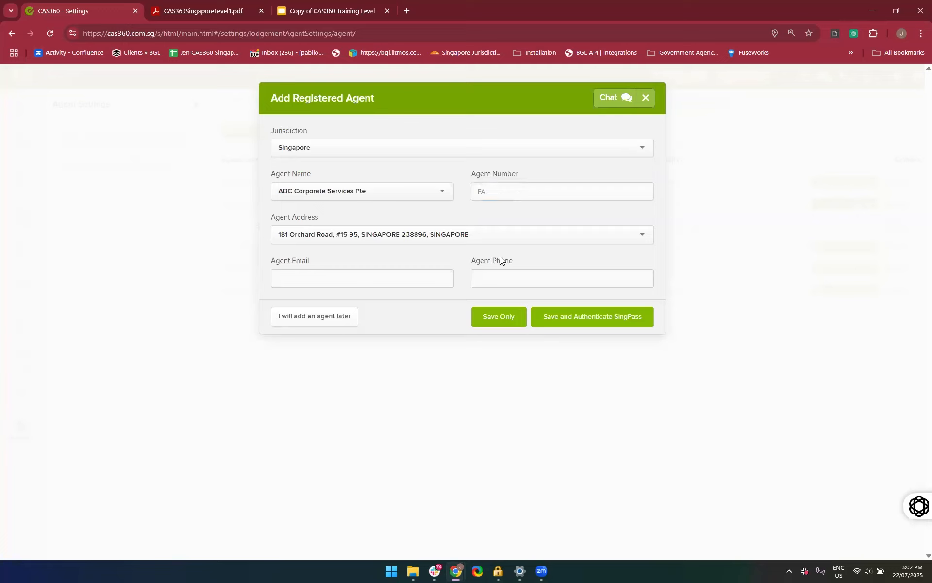
Switch back to the manual and review the filing agent overview and the ACRA access requirements in the instructions
left_click(219, 11)
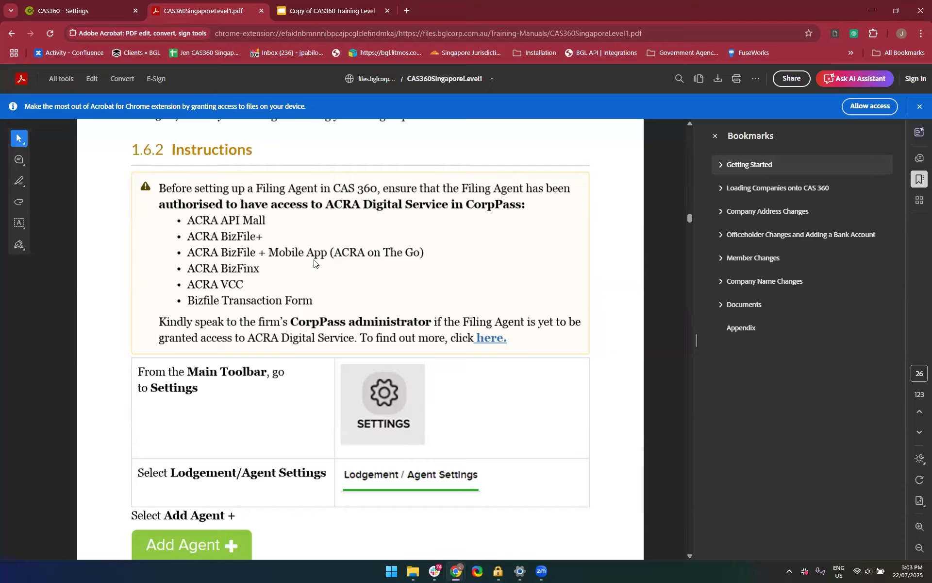
scroll(507, 290, "up", 4)
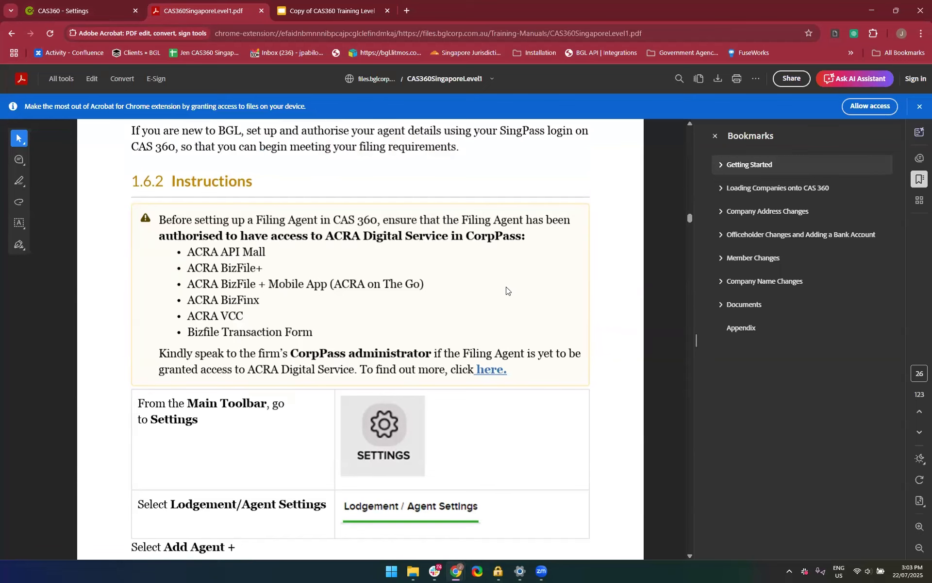
scroll(507, 290, "down", 8)
scroll(507, 291, "up", 5)
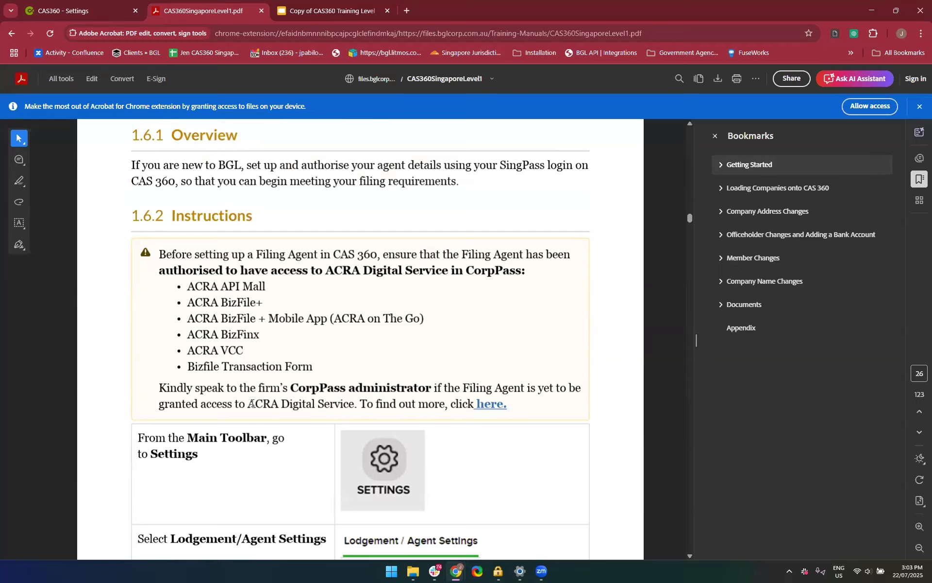
Return to CAS360 and save the ABC Corporate Services Pte registered agent without authenticating it through SingPass
left_click(84, 3)
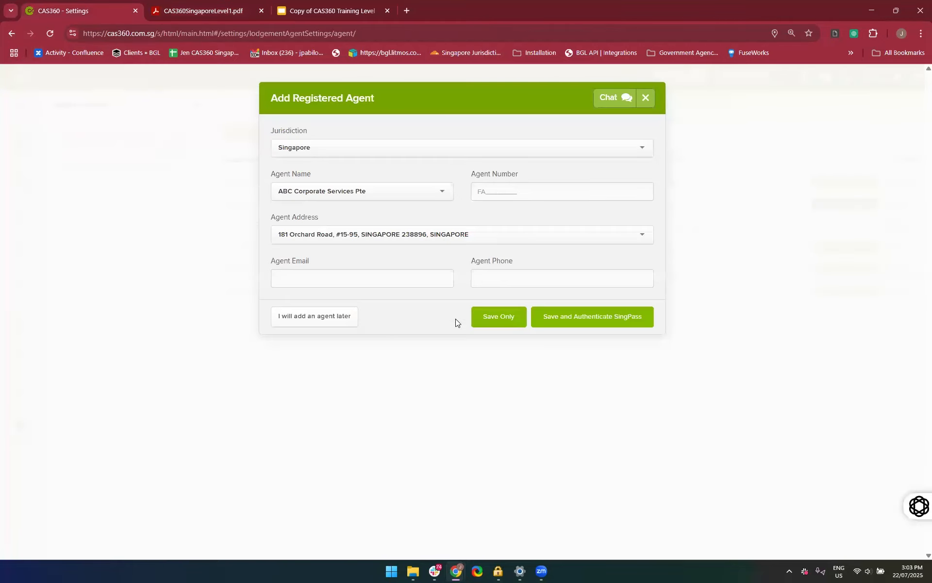
left_click(510, 320)
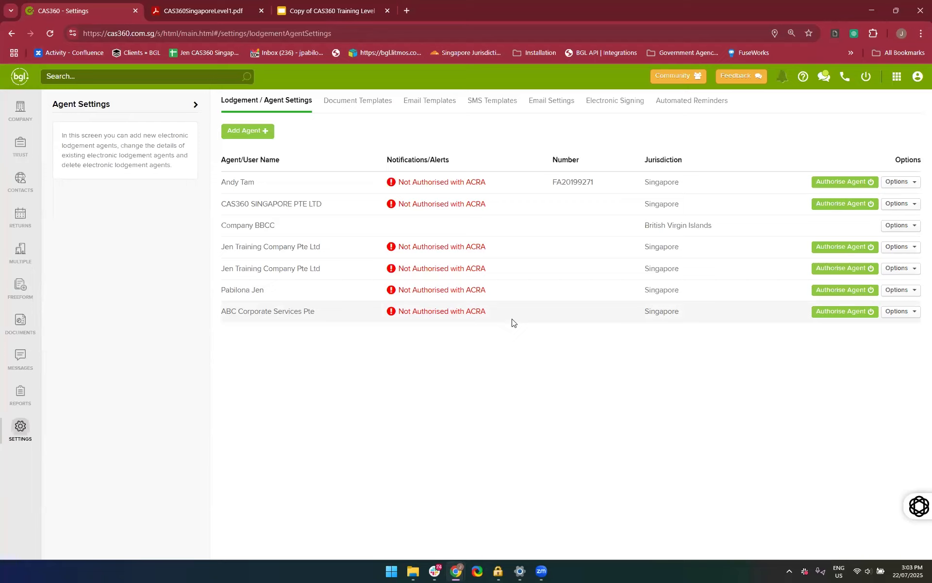
Switch to the training manual and review section 1.6.3 on SingPass authentication and attaching the registered filing agent to a company
left_click(204, 11)
scroll(304, 348, "down", 5)
scroll(304, 348, "down", 10)
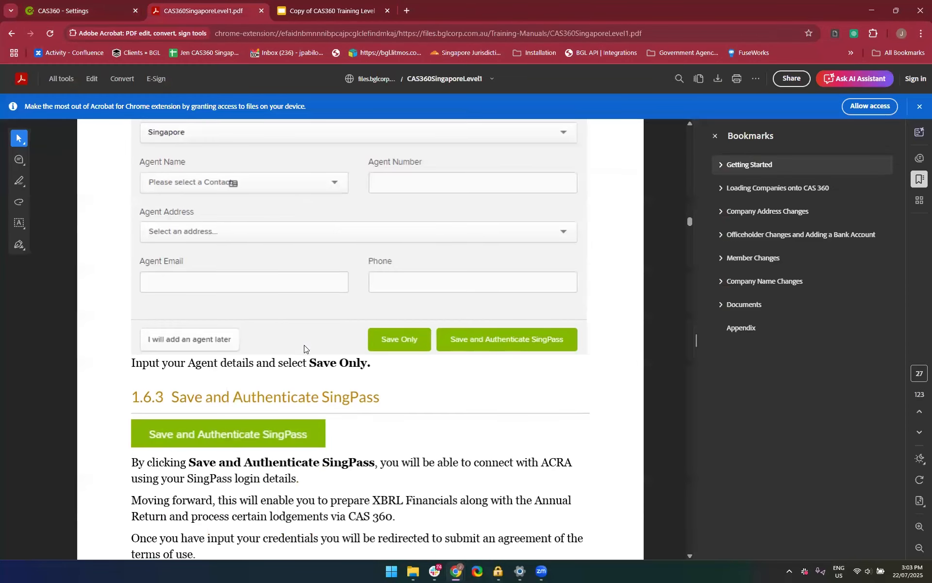
scroll(281, 399, "down", 10)
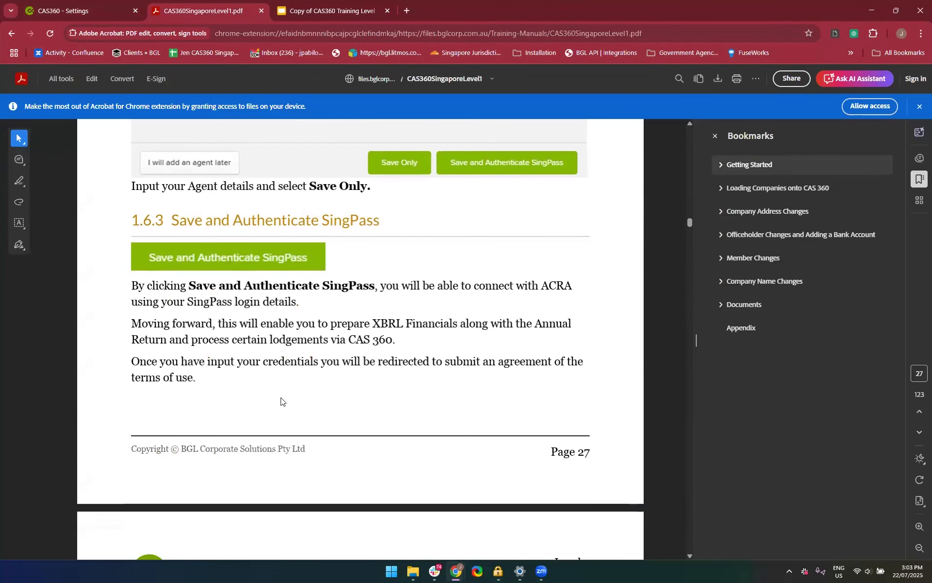
scroll(281, 401, "down", 4)
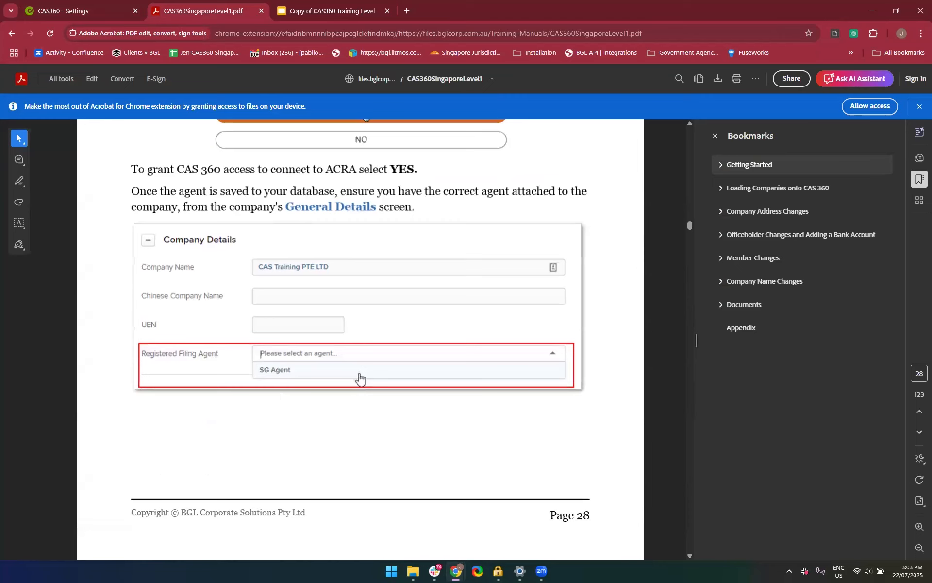
Return to CAS360, try to authorise the ABC Corporate Services Pte agent with ACRA, and go back to the agent list
left_click(70, 9)
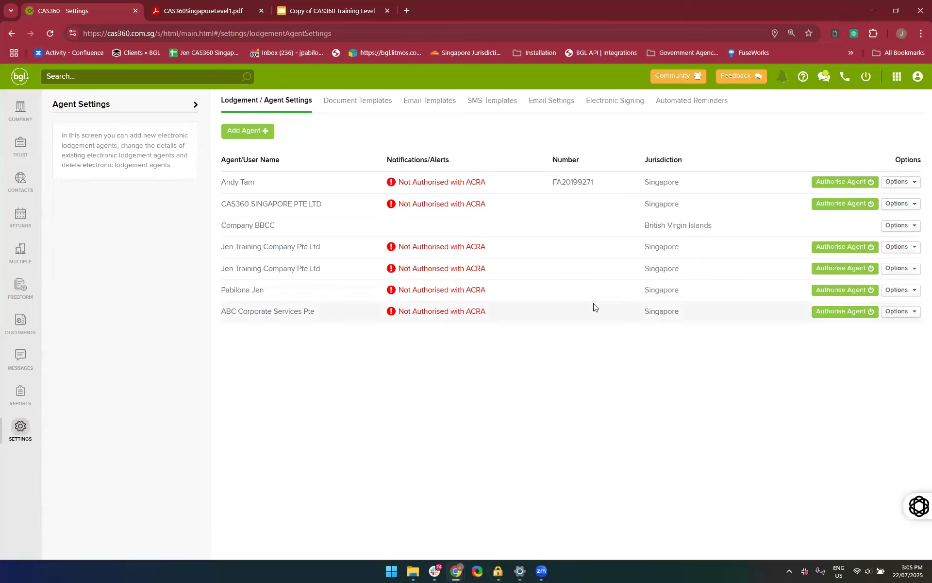
left_click(825, 314)
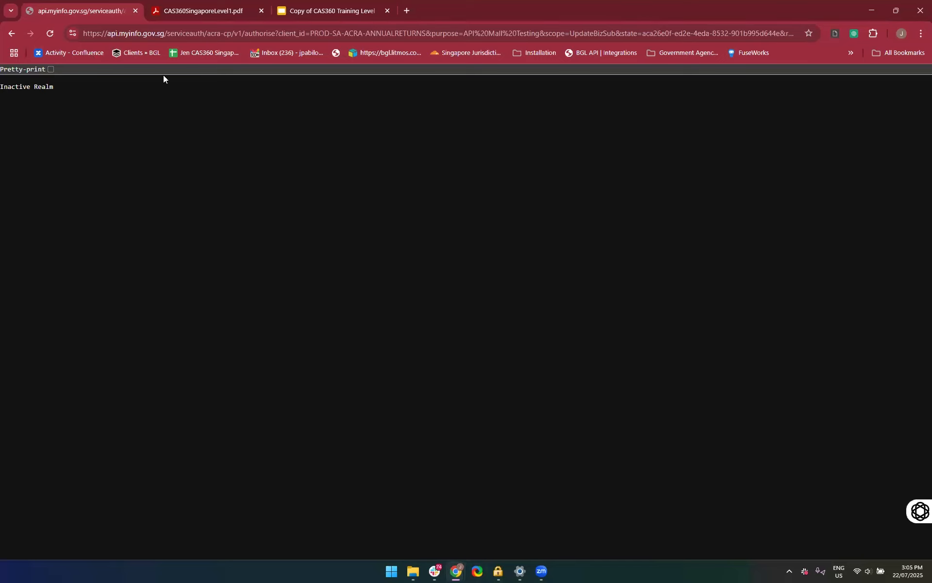
left_click(9, 31)
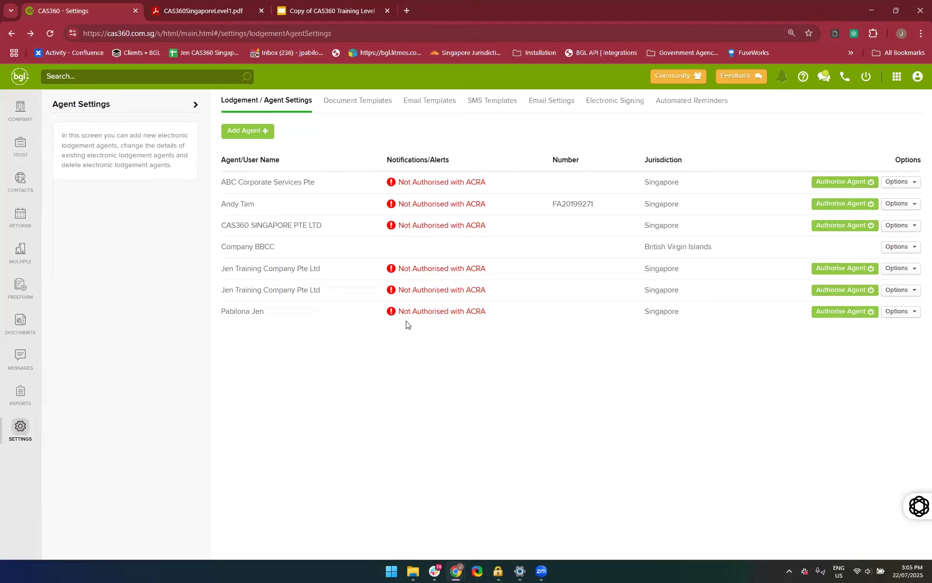
Open 17 Aug Company Pte Ltd from the company list, set its registered filing agent to ABC Corporate Services Pte, and save
left_click(18, 111)
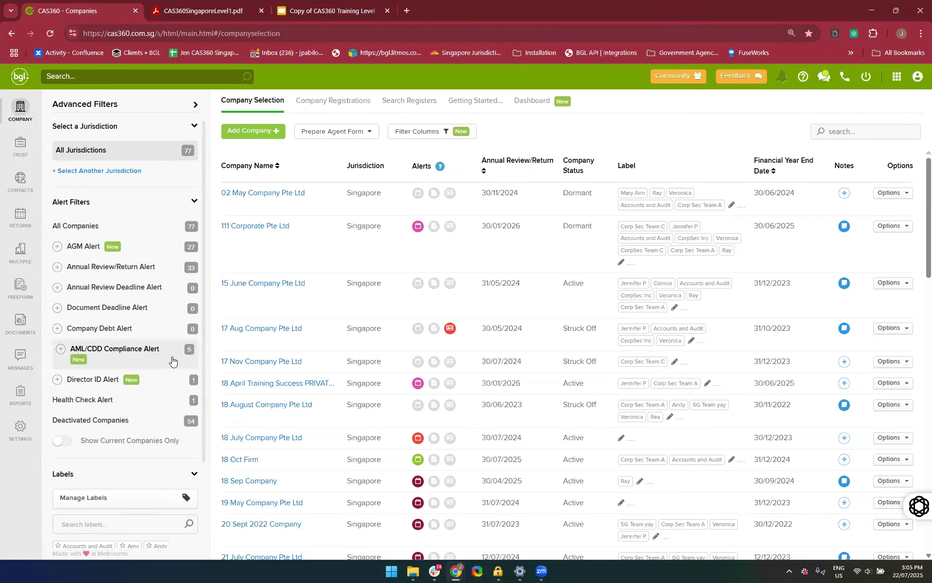
left_click(236, 330)
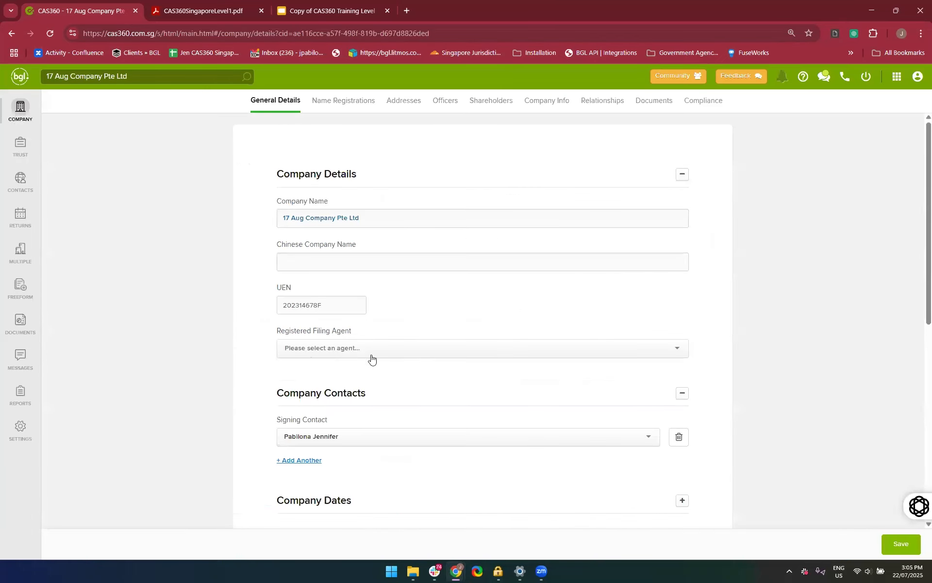
left_click(358, 349)
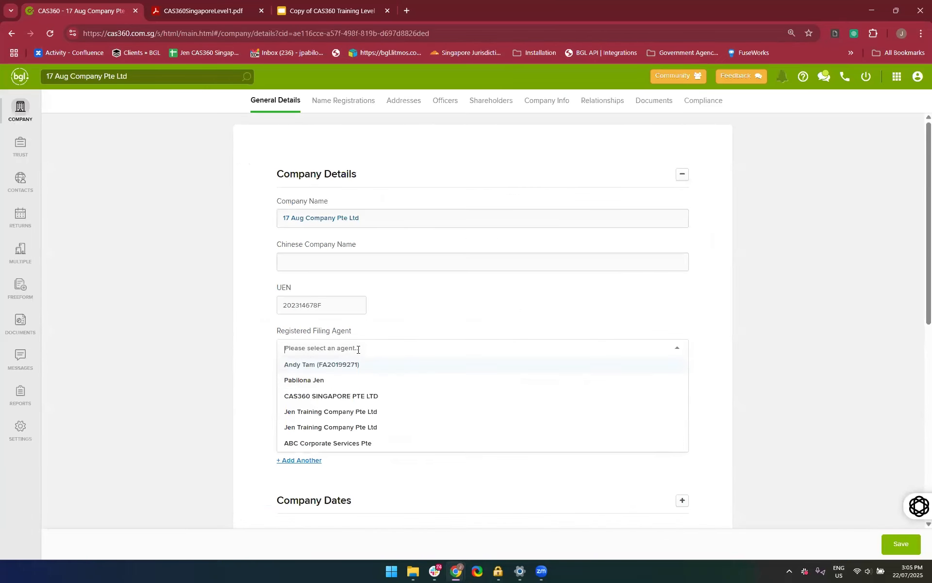
scroll(358, 349, "down", 1)
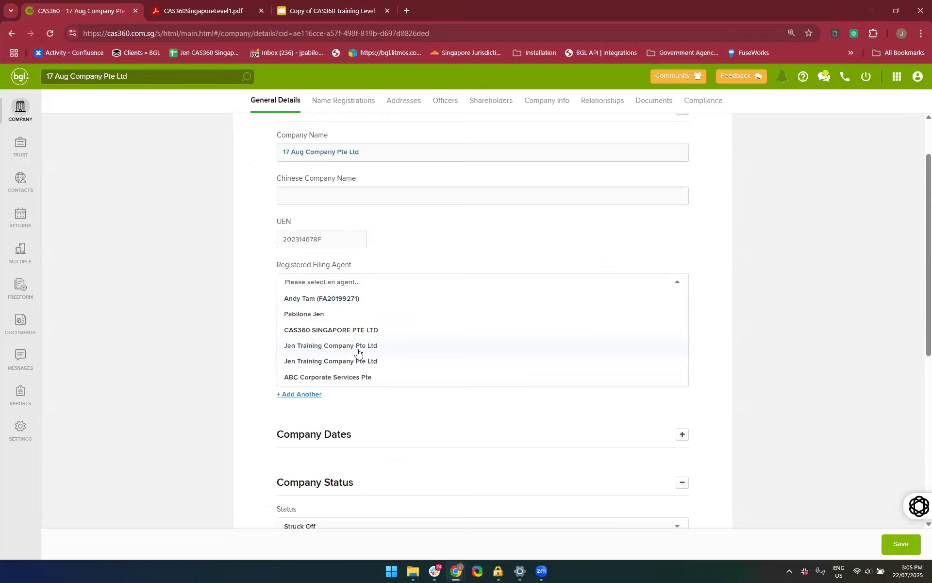
left_click(331, 377)
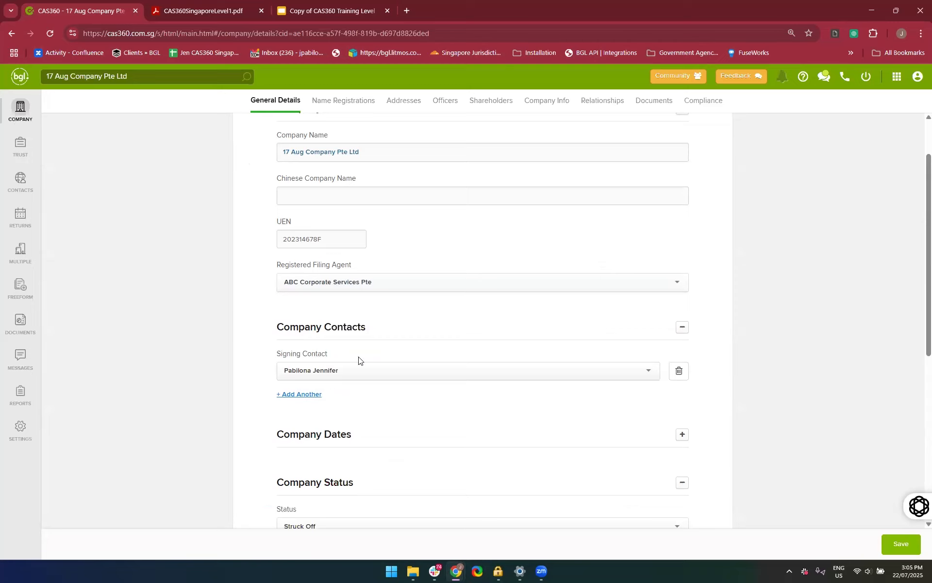
scroll(489, 260, "down", 5)
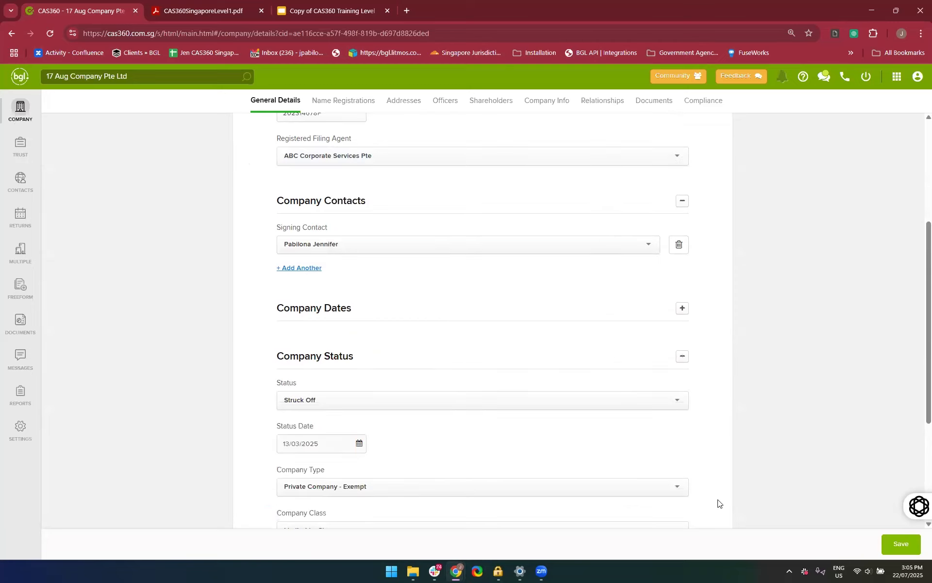
left_click(900, 544)
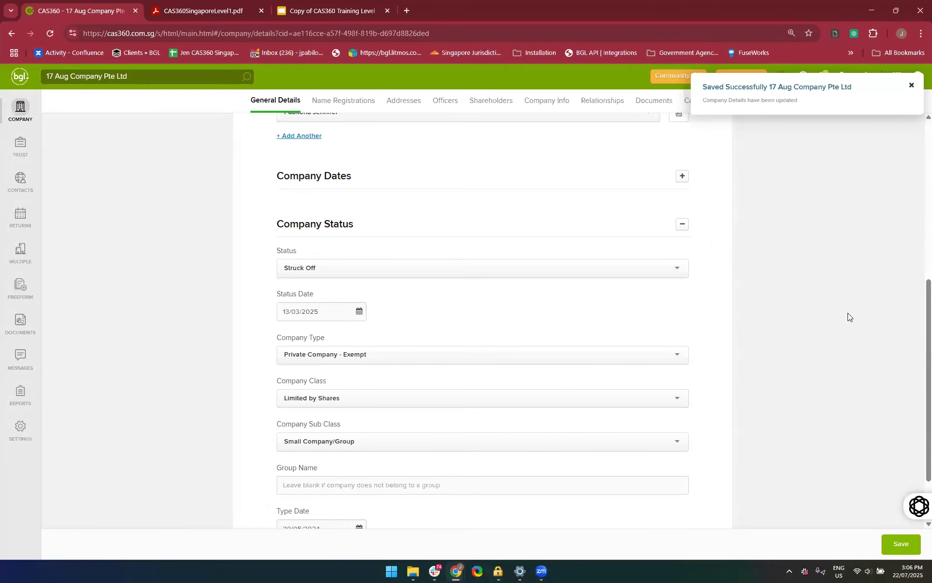
scroll(848, 313, "up", 6)
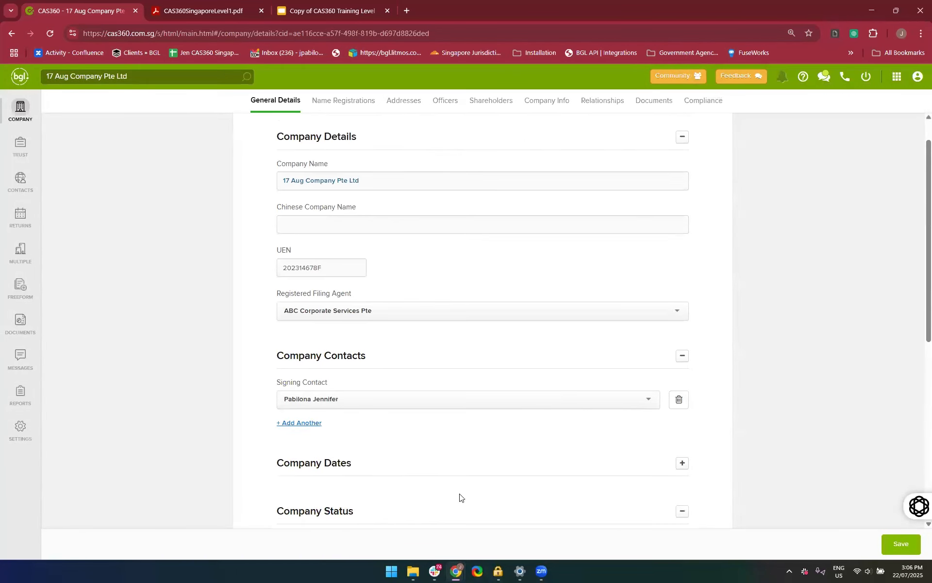
scroll(325, 412, "up", 1)
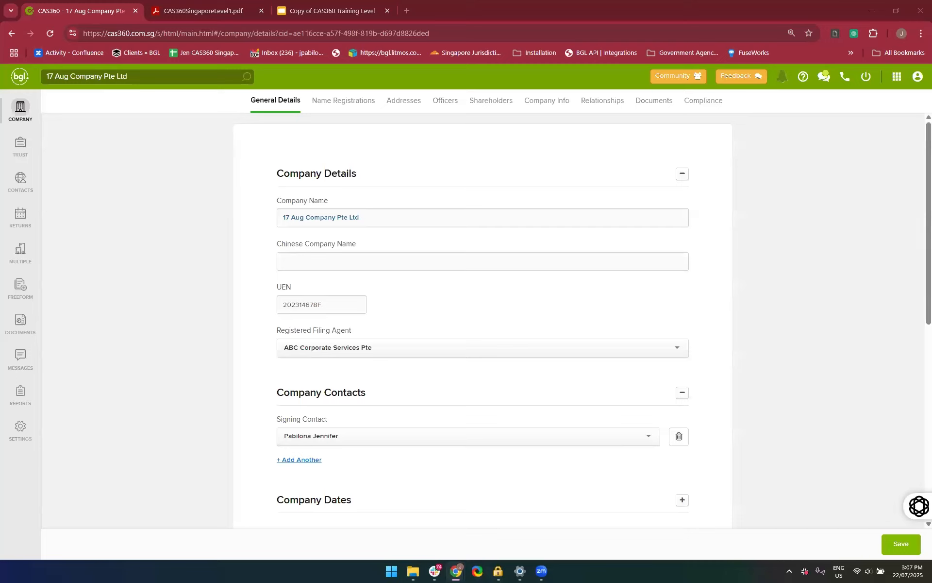
Open the BGL account user profile from CAS360 and review its courses, multi-factor authentication methods and firms
left_click(154, 222)
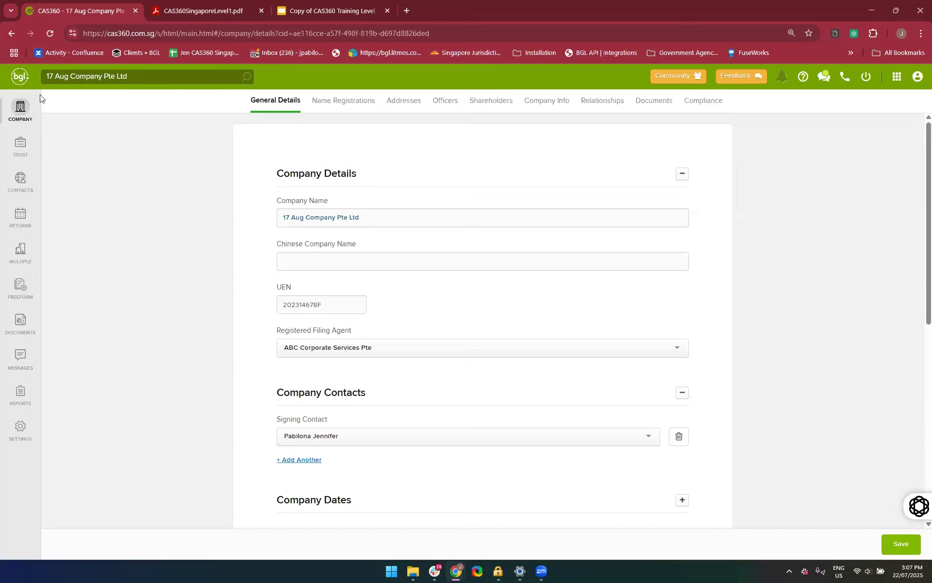
left_click(896, 77)
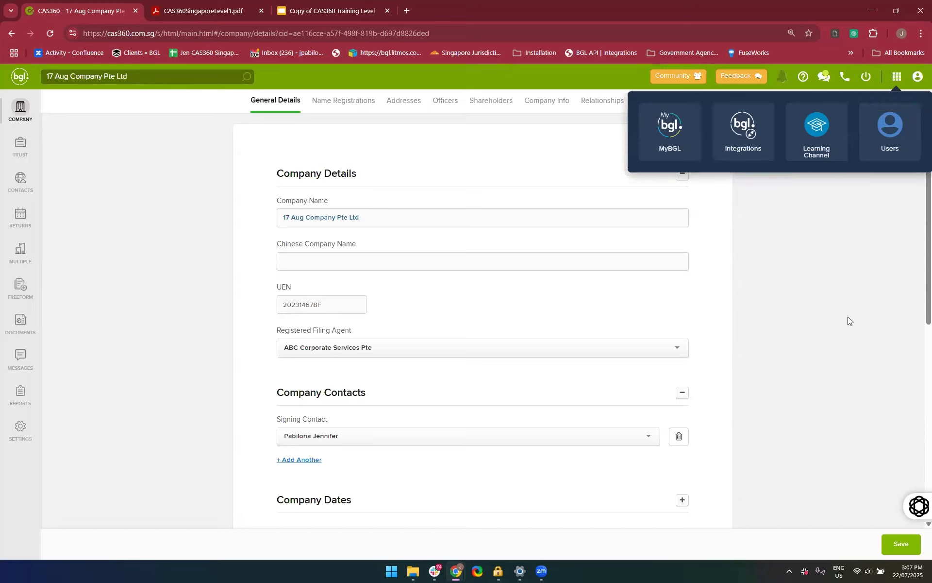
left_click(882, 145)
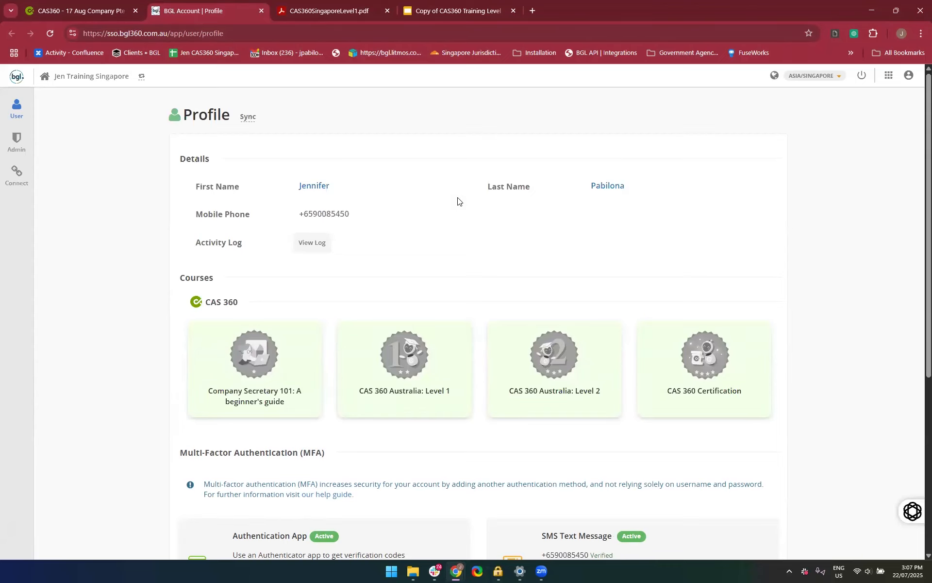
left_click(106, 6)
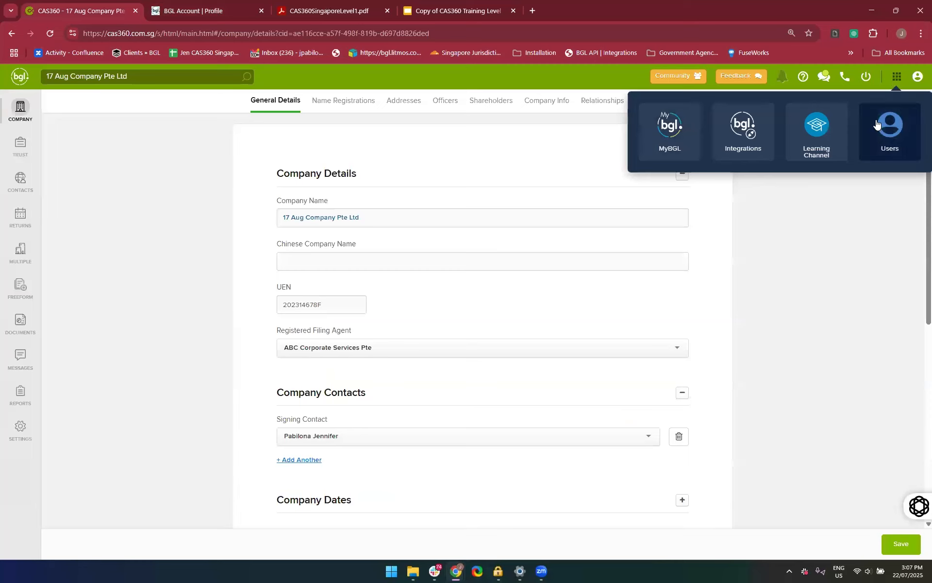
left_click(874, 157)
left_click(212, 5)
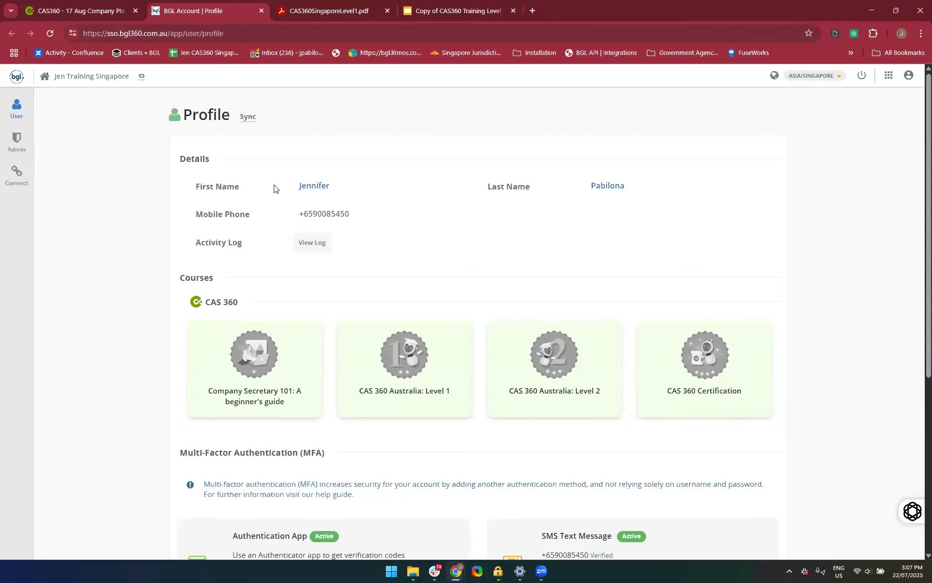
scroll(277, 189, "down", 1)
scroll(288, 203, "down", 3)
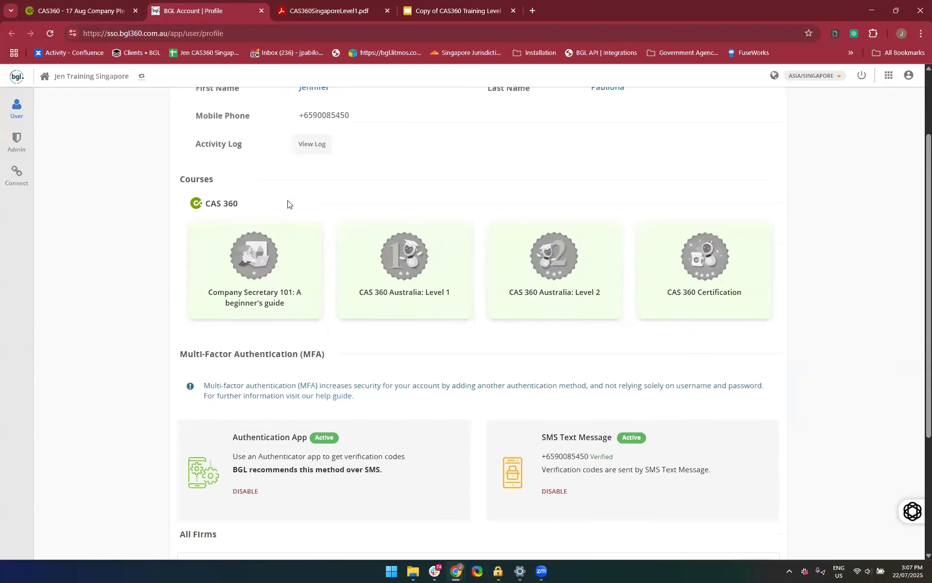
scroll(370, 243, "down", 3)
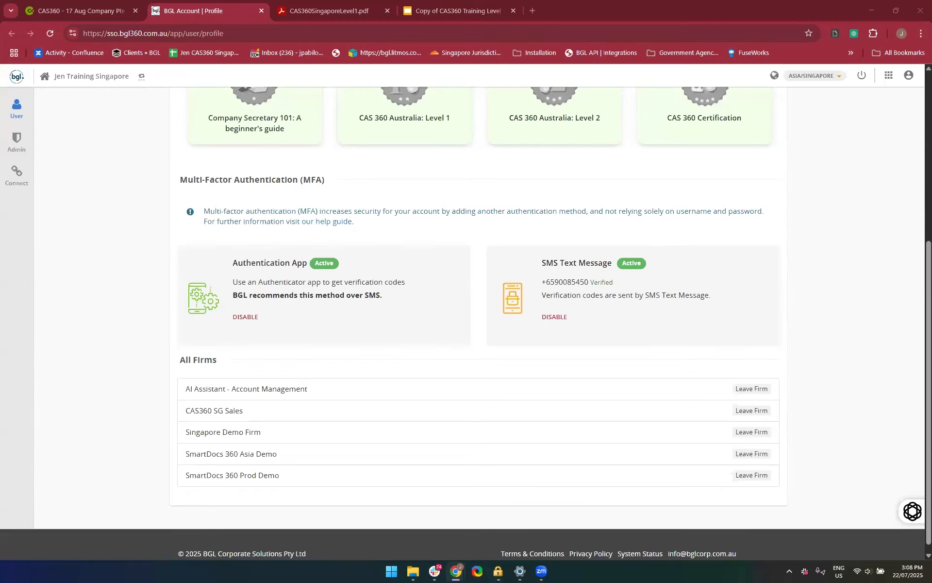
Return to CAS360, open its help site, and search the articles for "MFA"
left_click(535, 9)
key("ctrl+1")
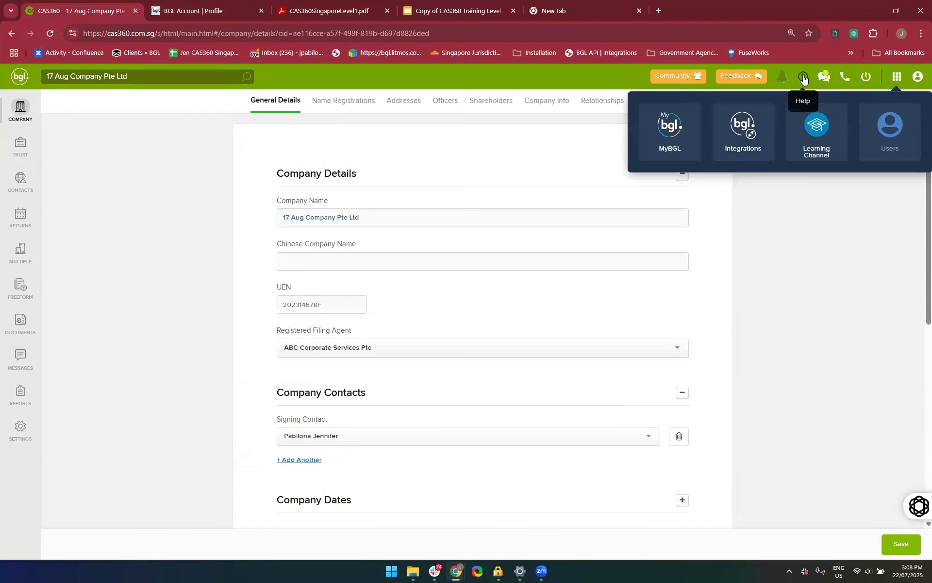
left_click(803, 77)
left_click(712, 214)
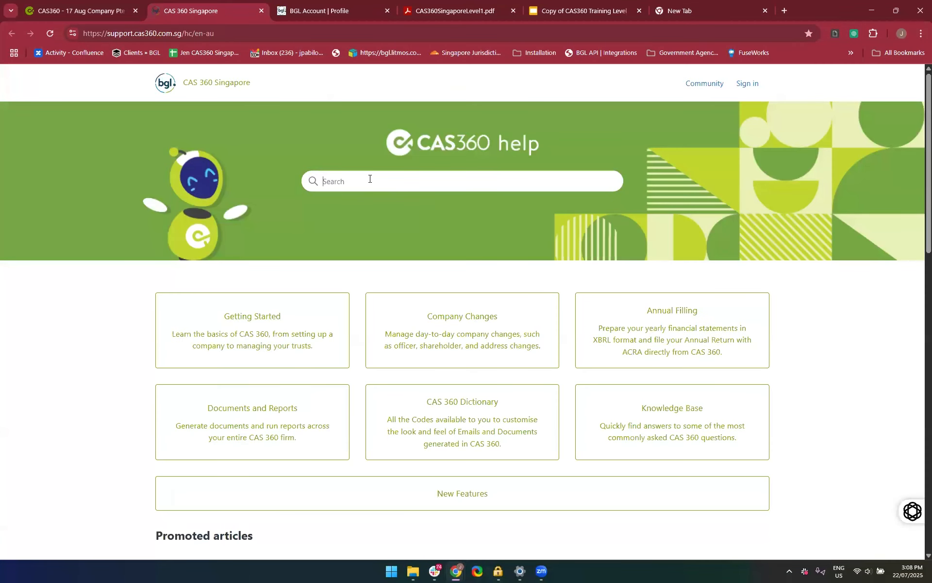
type("MFA")
key("Return")
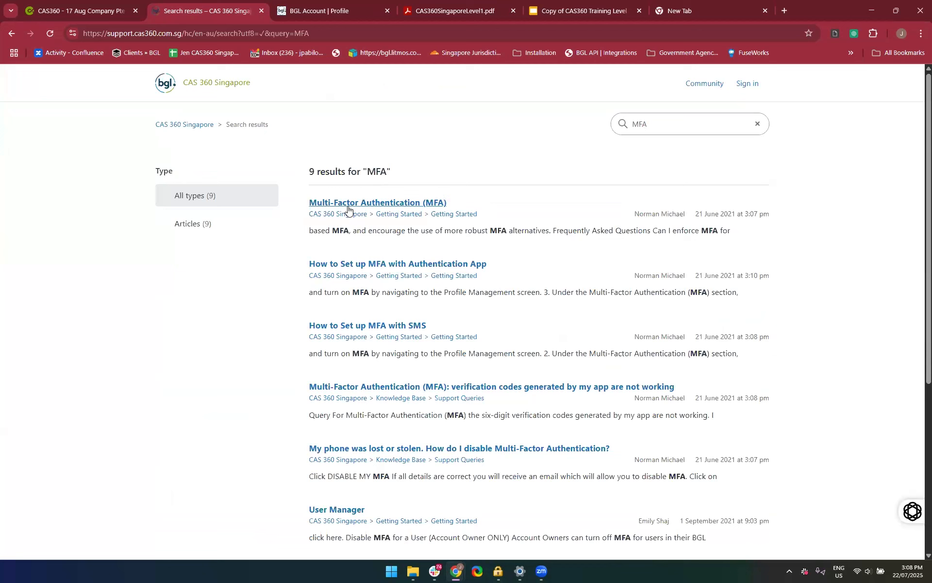
Open the Multi-Factor Authentication (MFA) article and review its overview, supported methods and frequently asked questions
left_click(330, 202)
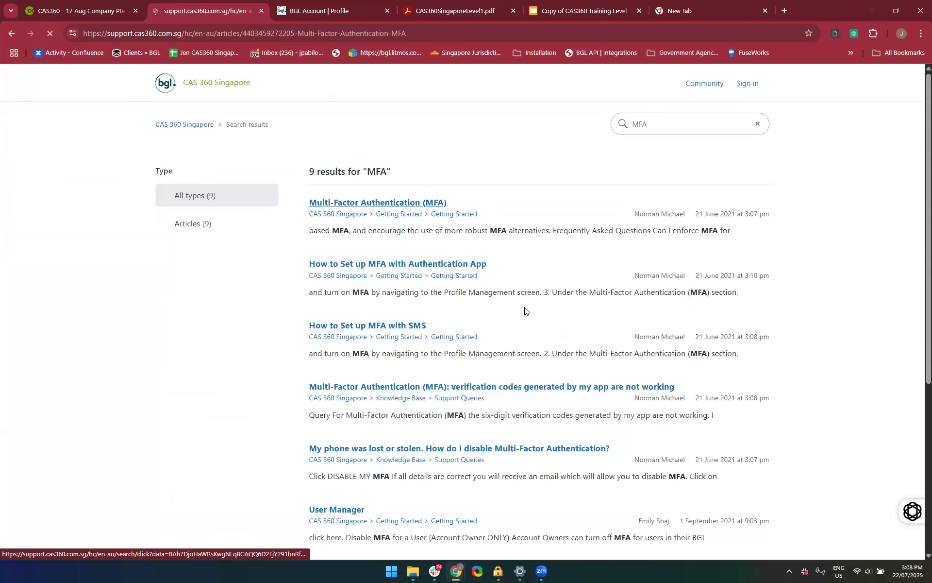
scroll(524, 306, "down", 7)
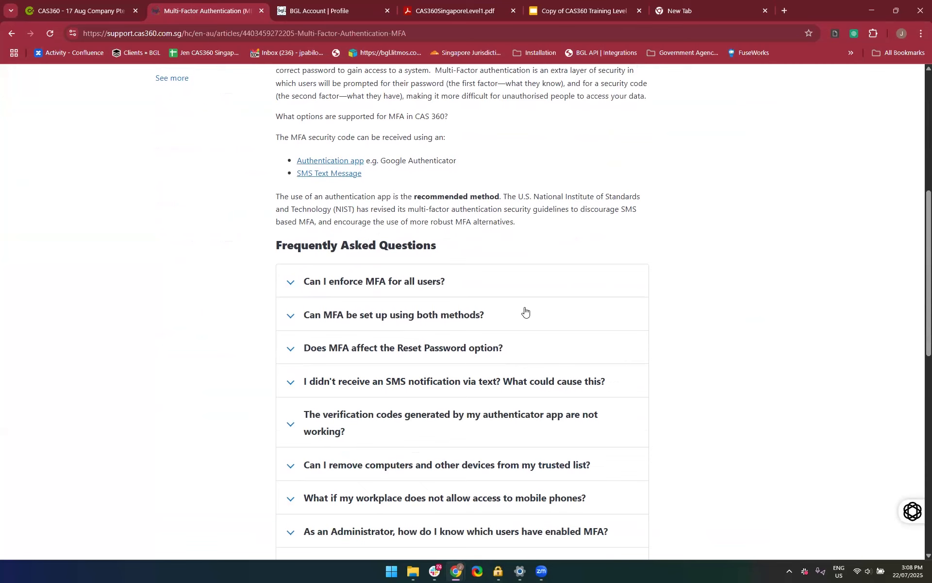
scroll(525, 310, "down", 1)
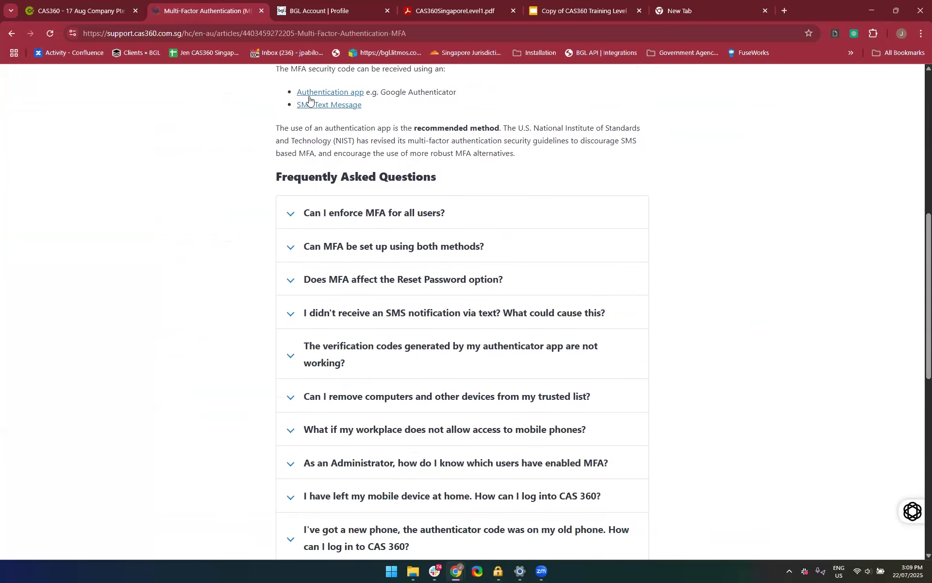
scroll(364, 451, "down", 1)
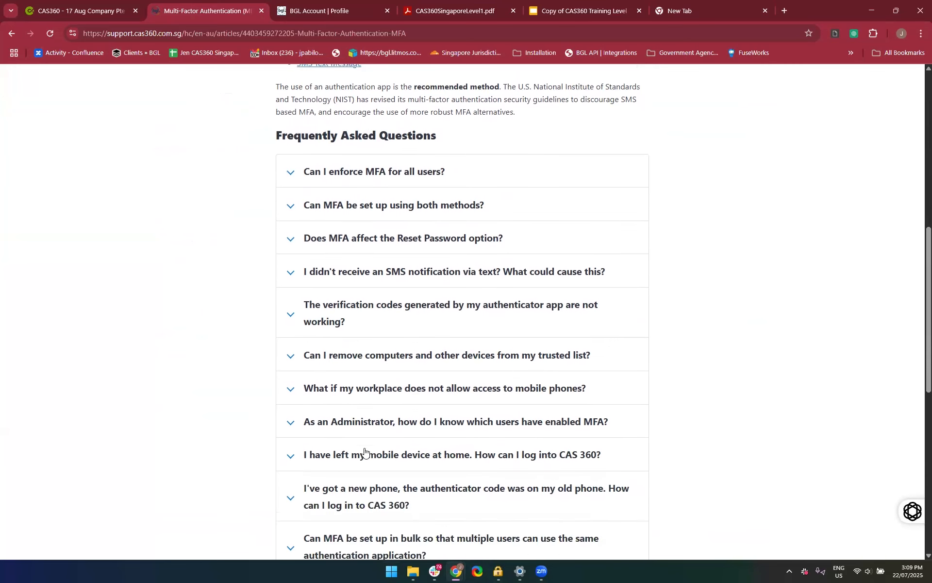
scroll(364, 452, "down", 1)
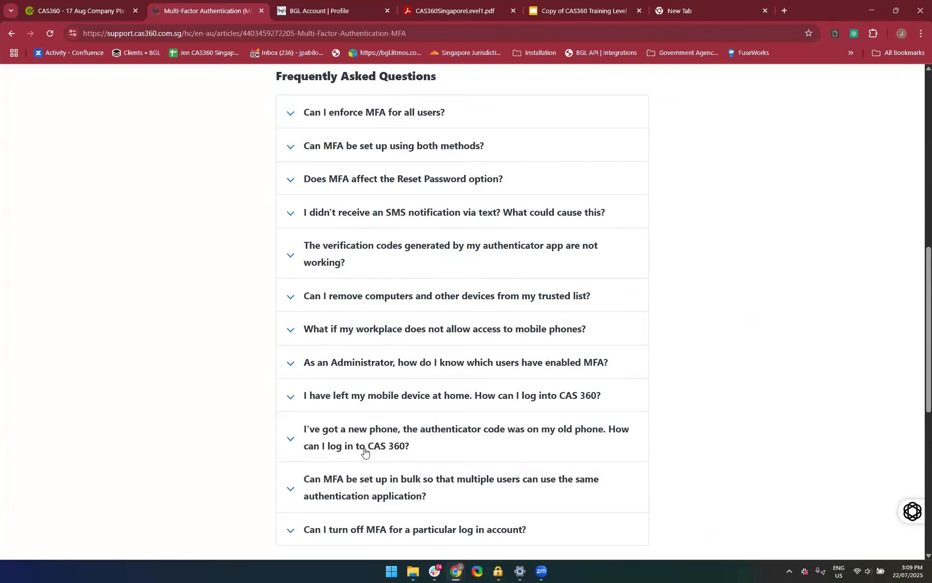
scroll(364, 451, "down", 3)
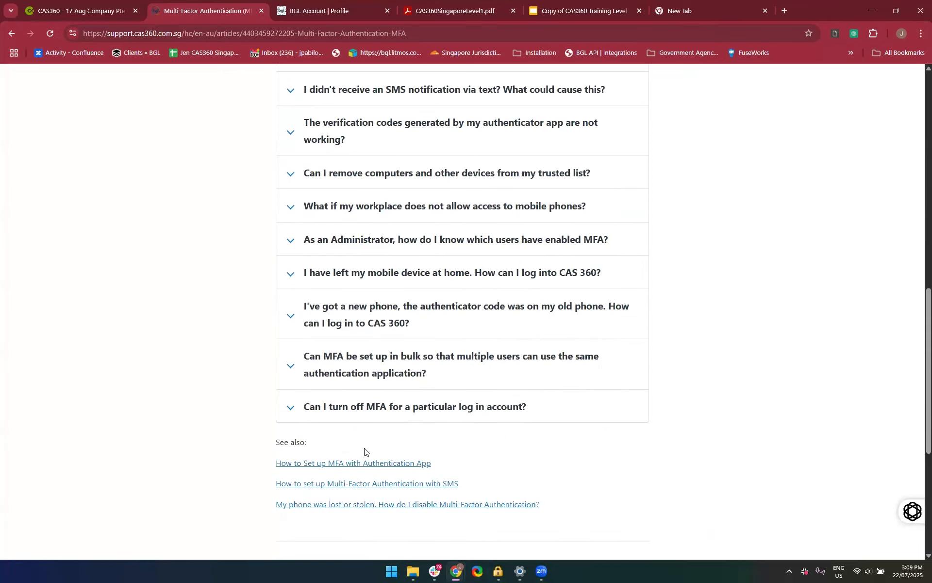
scroll(365, 452, "up", 3)
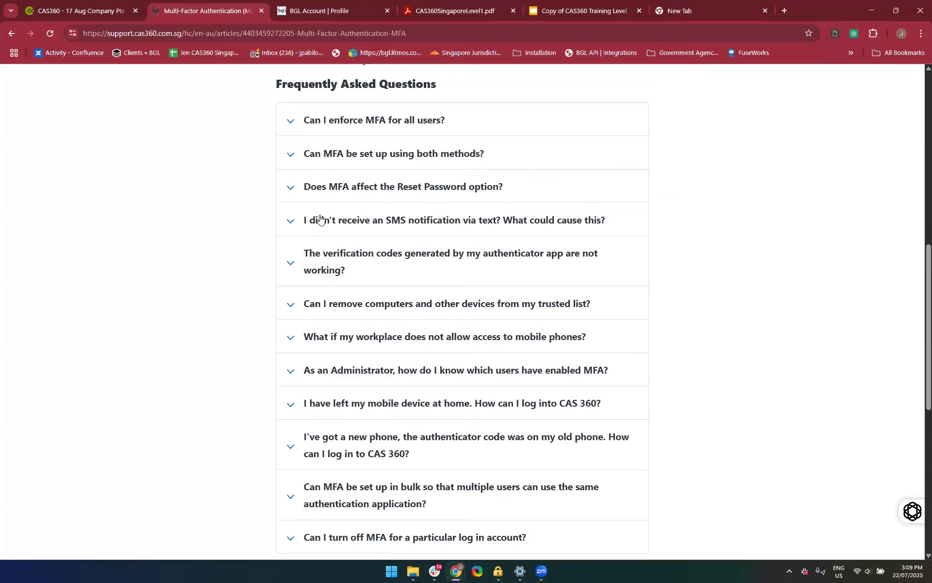
scroll(386, 424, "down", 1)
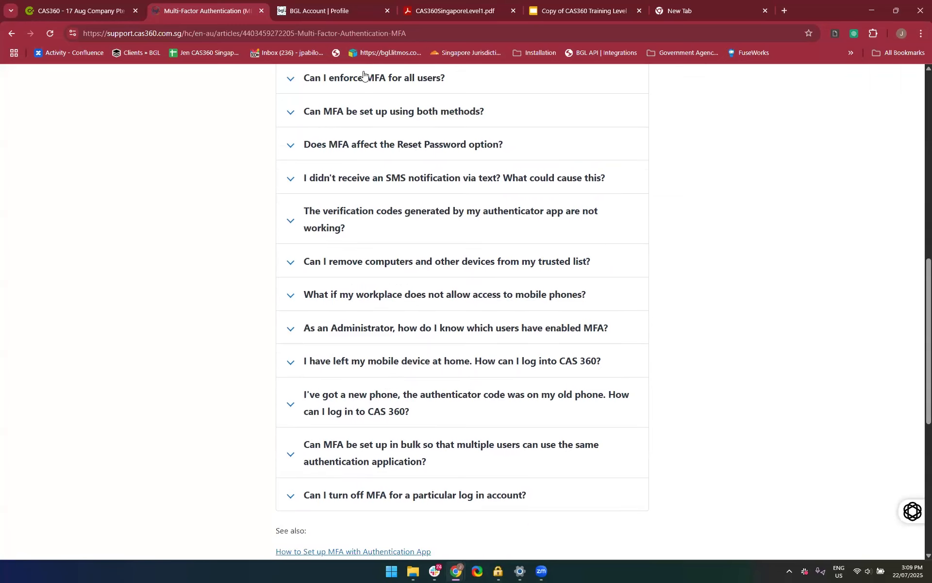
left_click(320, 39)
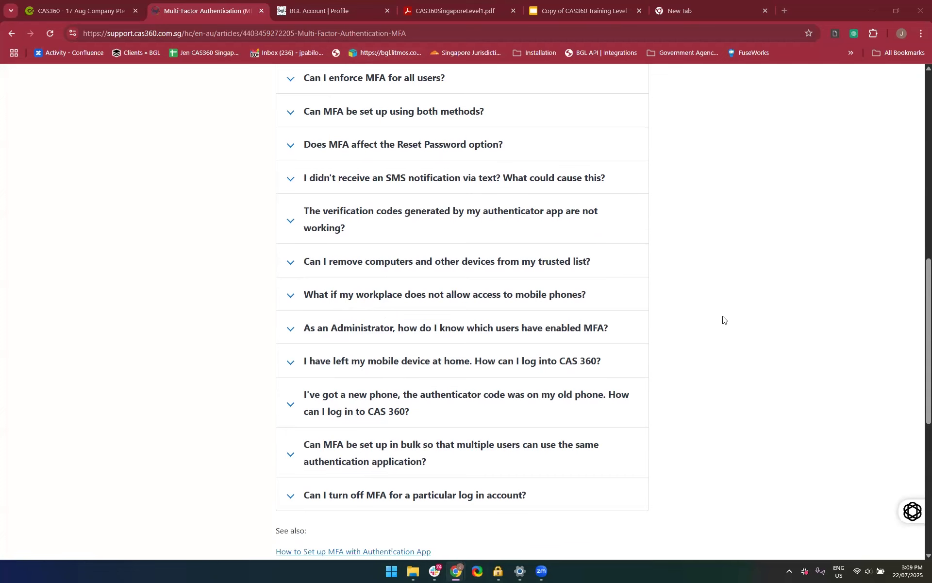
scroll(724, 319, "up", 10)
scroll(363, 473, "down", 1)
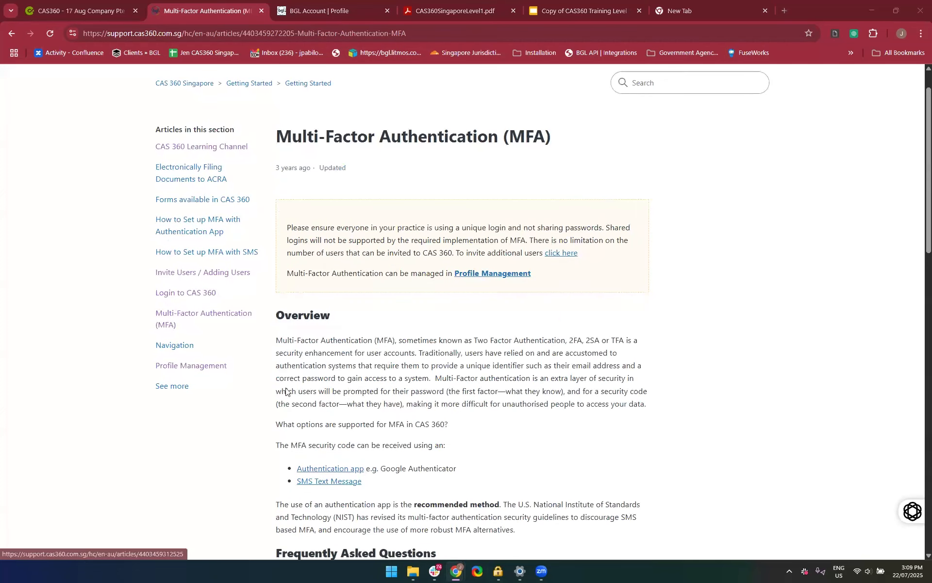
Open the article on setting up MFA with an authentication app, review its instructions, and select its web address for sharing
scroll(324, 374, "down", 2)
left_click(325, 365)
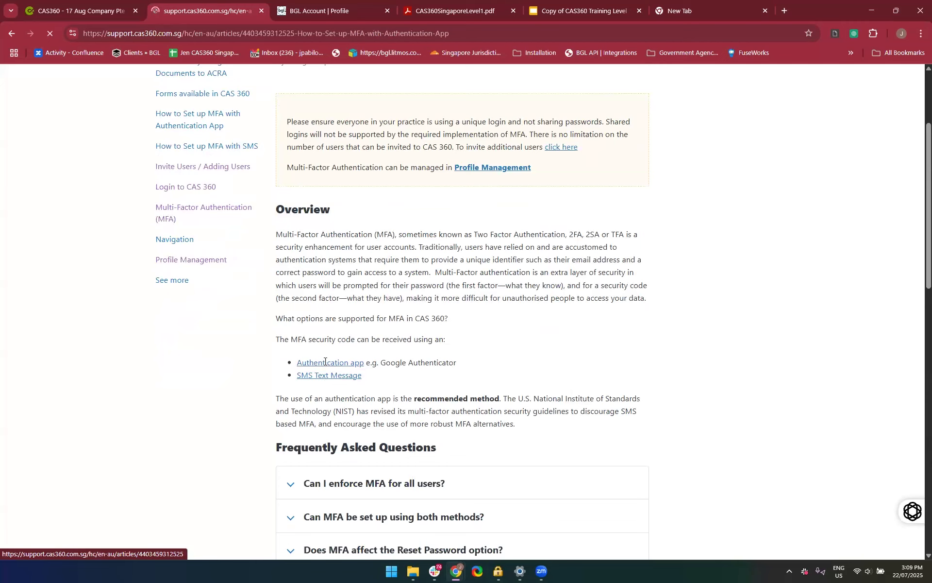
scroll(330, 408, "down", 3)
scroll(495, 226, "down", 2)
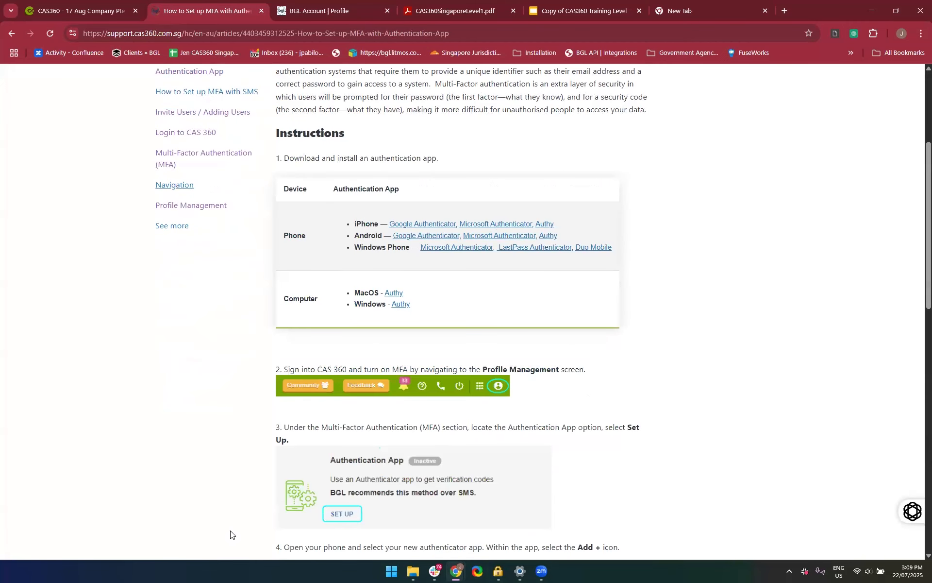
scroll(342, 468, "up", 2)
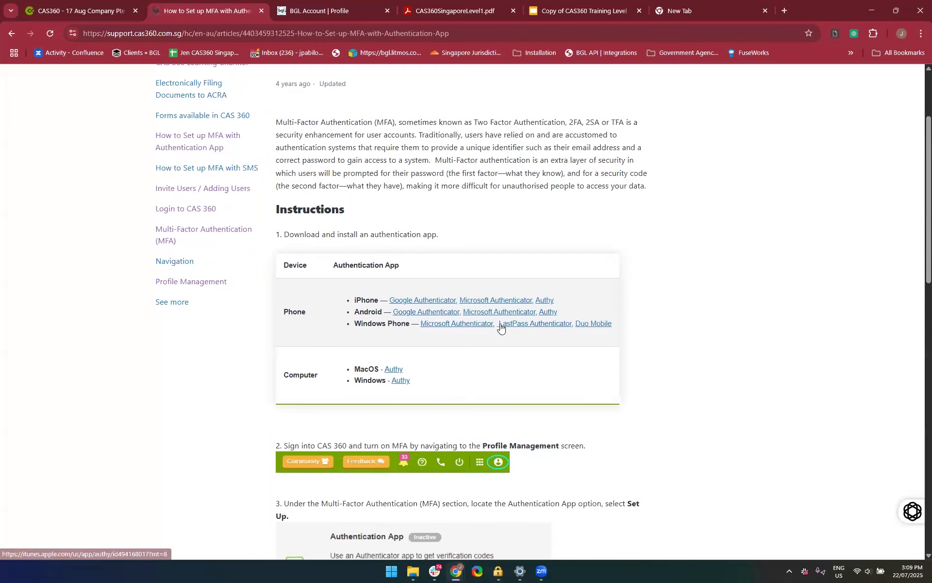
scroll(483, 412, "down", 1)
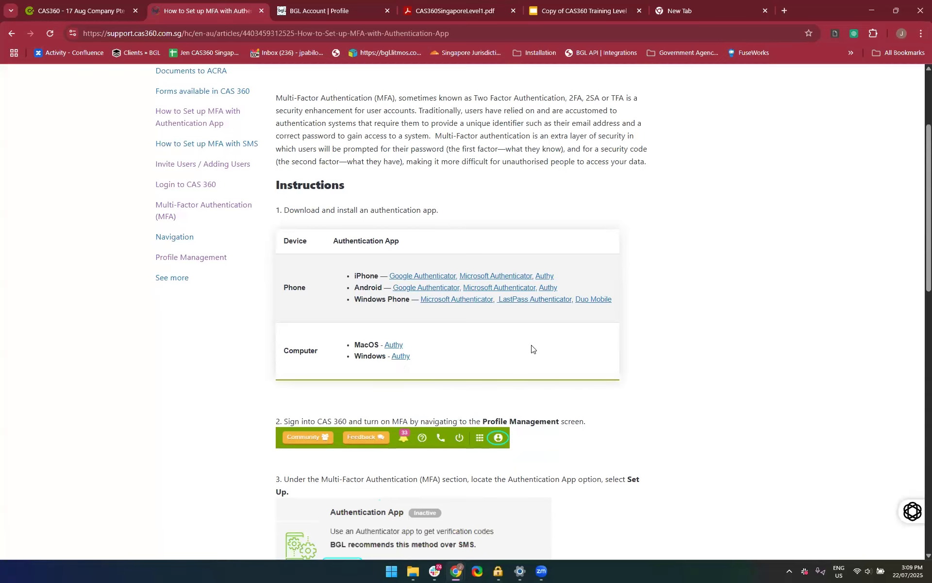
scroll(446, 408, "down", 1)
scroll(446, 408, "down", 10)
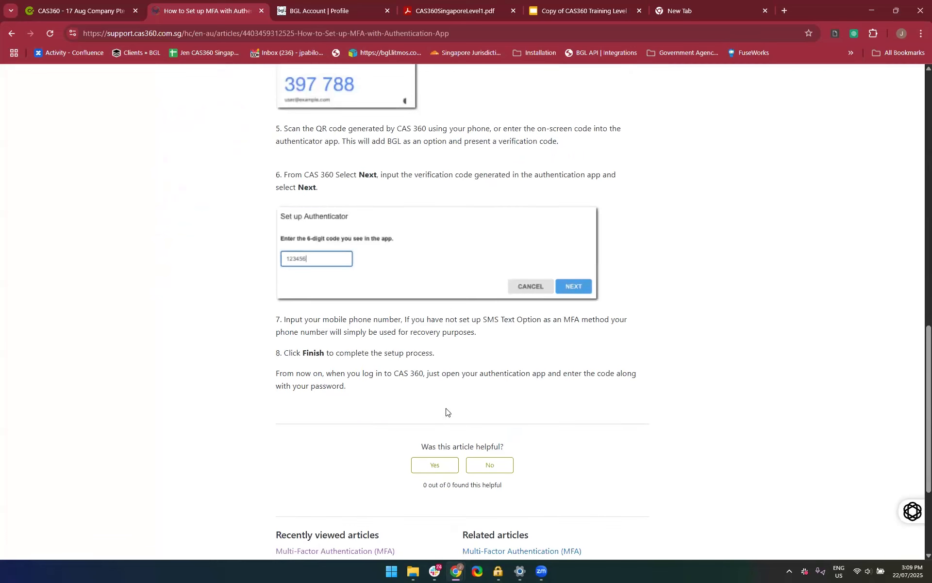
left_click(259, 39)
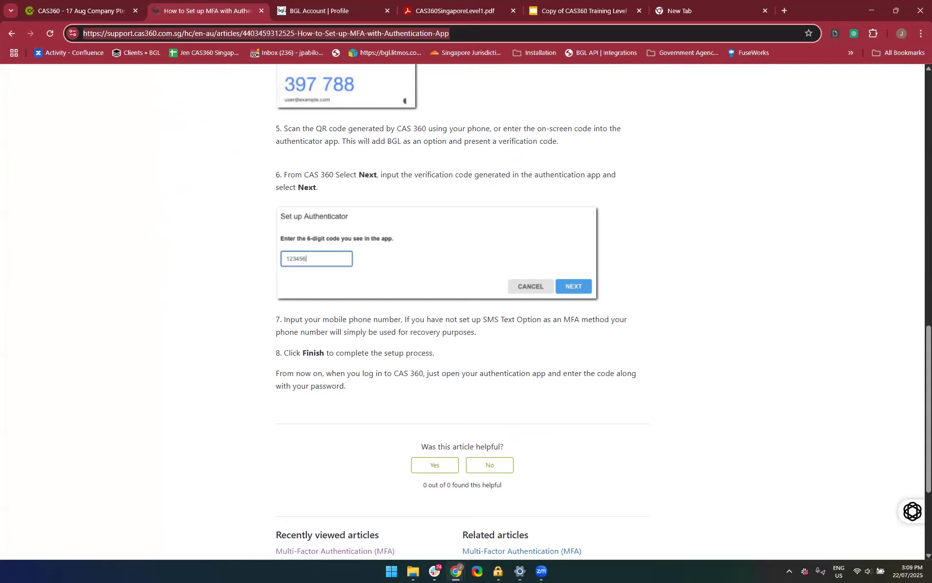
key("alt+Tab")
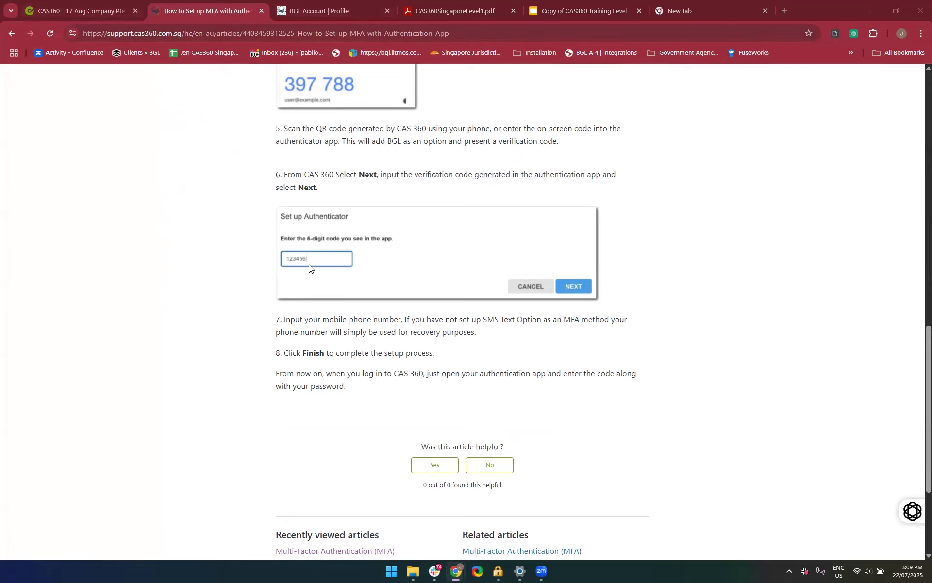
scroll(309, 266, "up", 15)
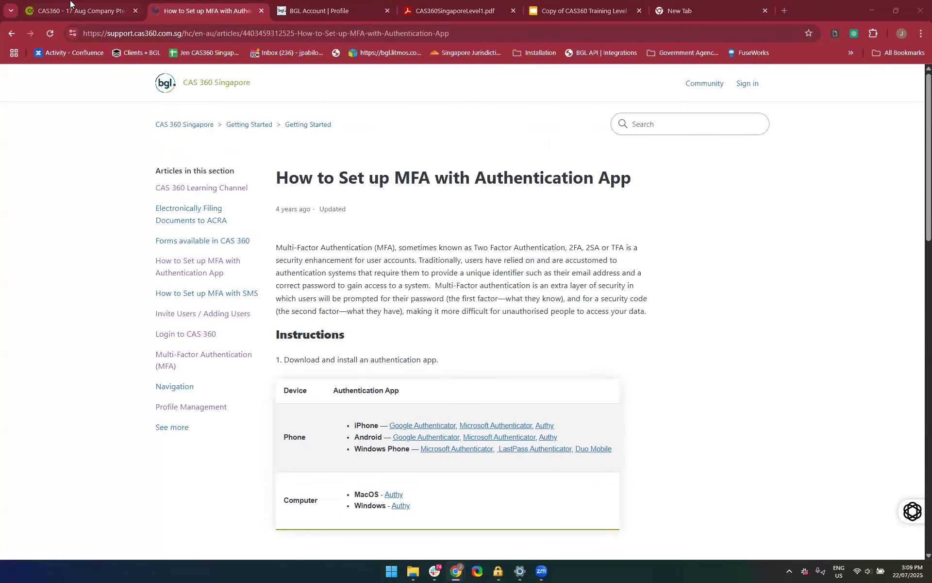
Return to the BGL account profile and open the firm's user invitations
left_click(298, 11)
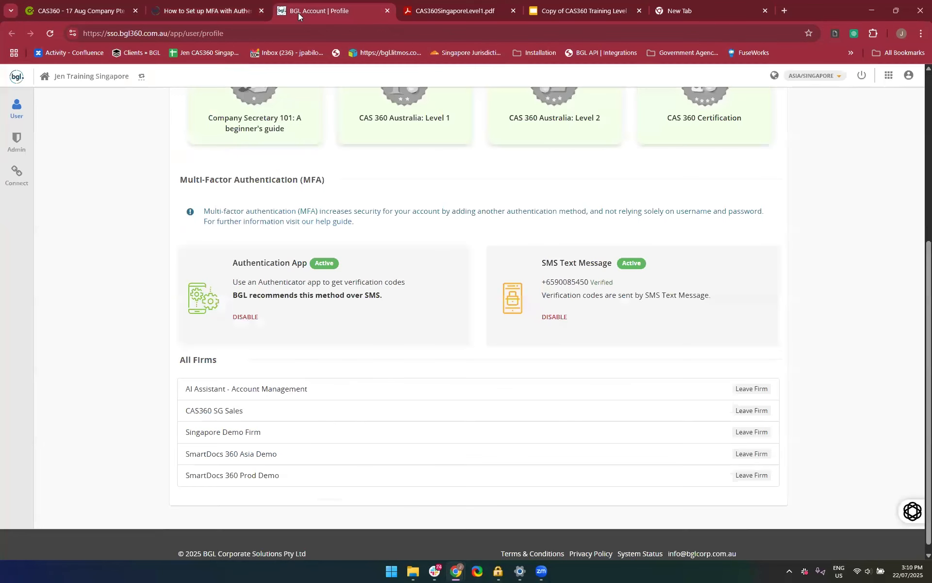
scroll(170, 367, "up", 5)
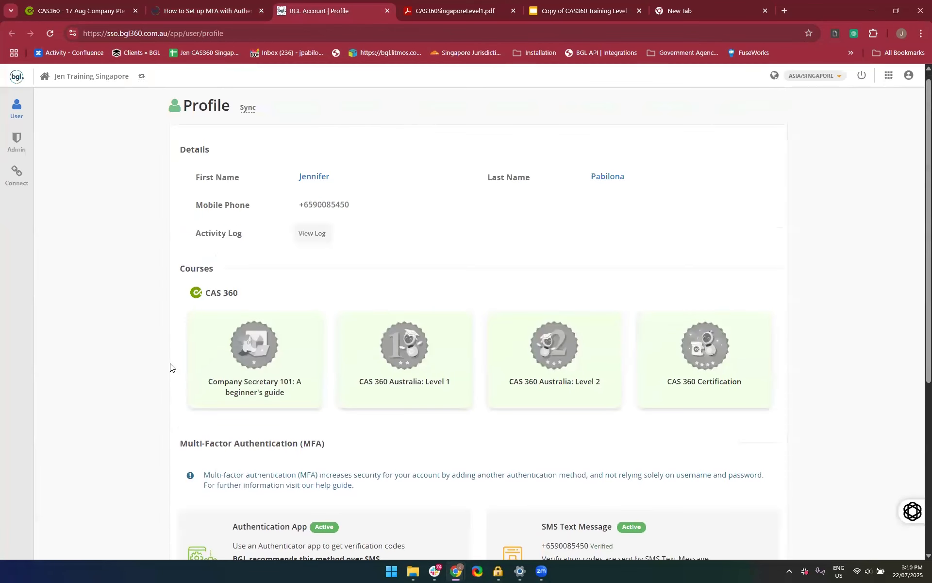
mouse_move(15, 107)
mouse_move(19, 141)
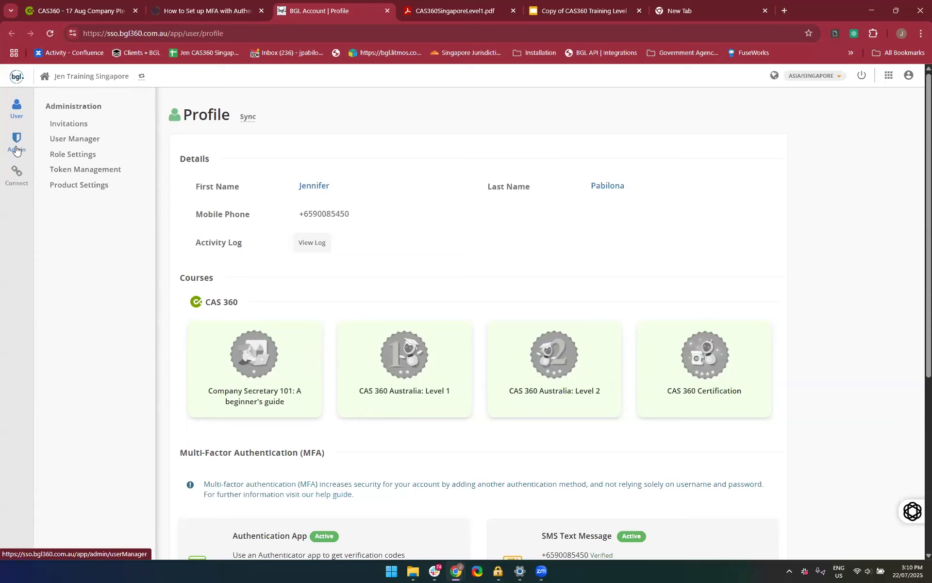
left_click(71, 125)
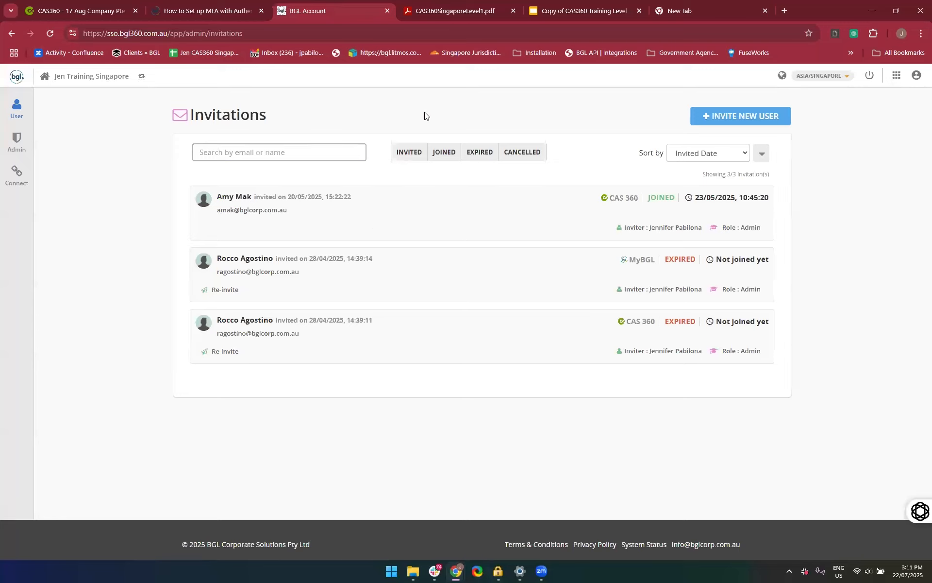
Start a new user invitation with the MyBGL role Normal User and the CAS 360 role Admin, and view the available CAS 360 roles
left_click(744, 124)
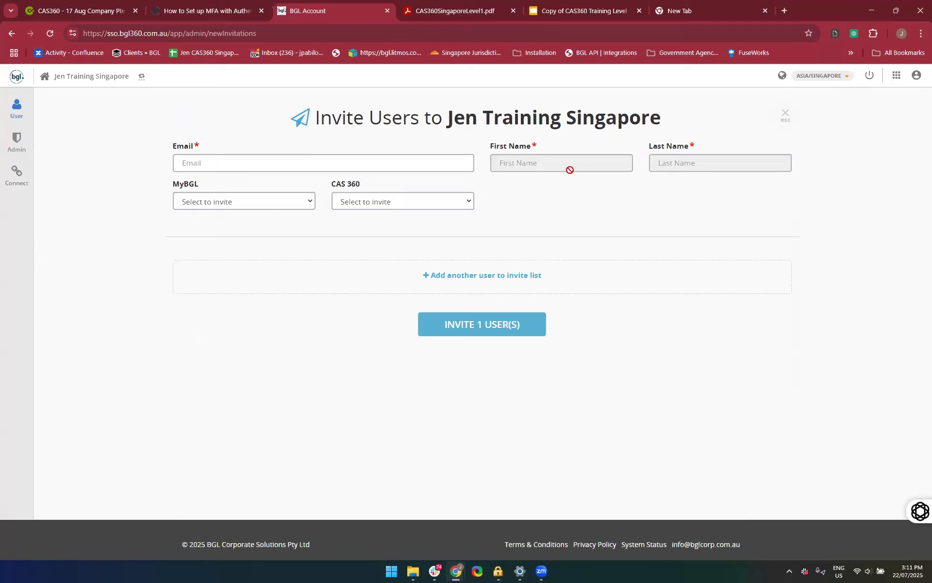
left_click(242, 201)
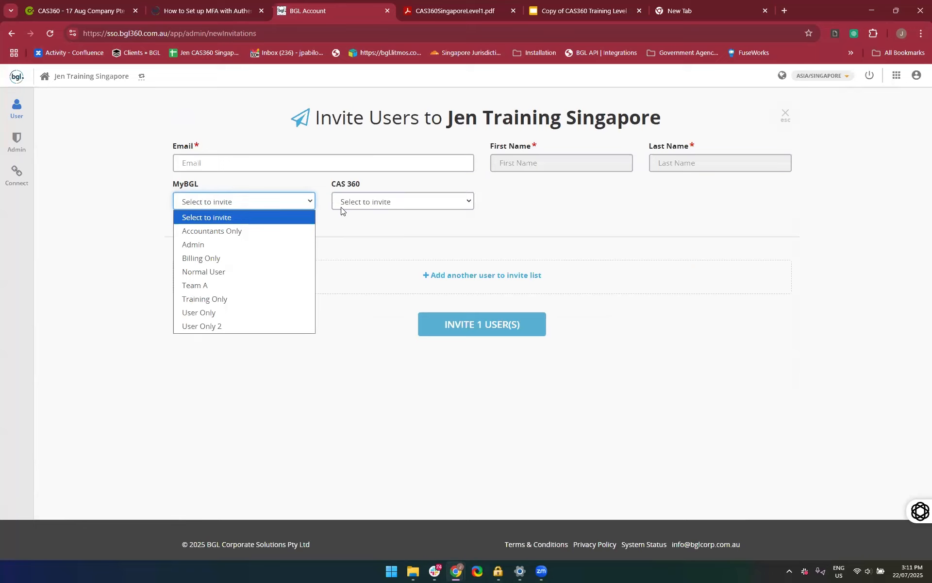
left_click(360, 229)
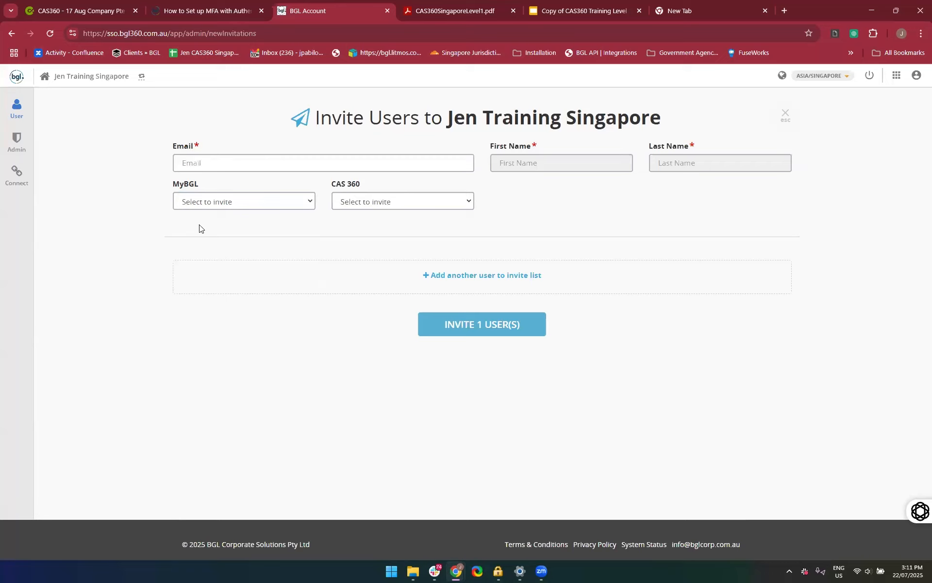
left_click(233, 205)
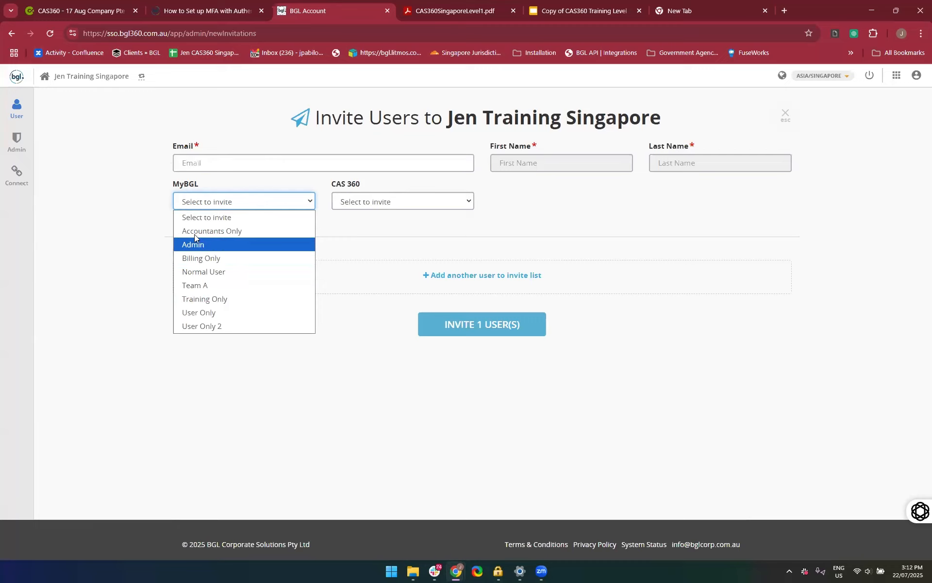
left_click(275, 270)
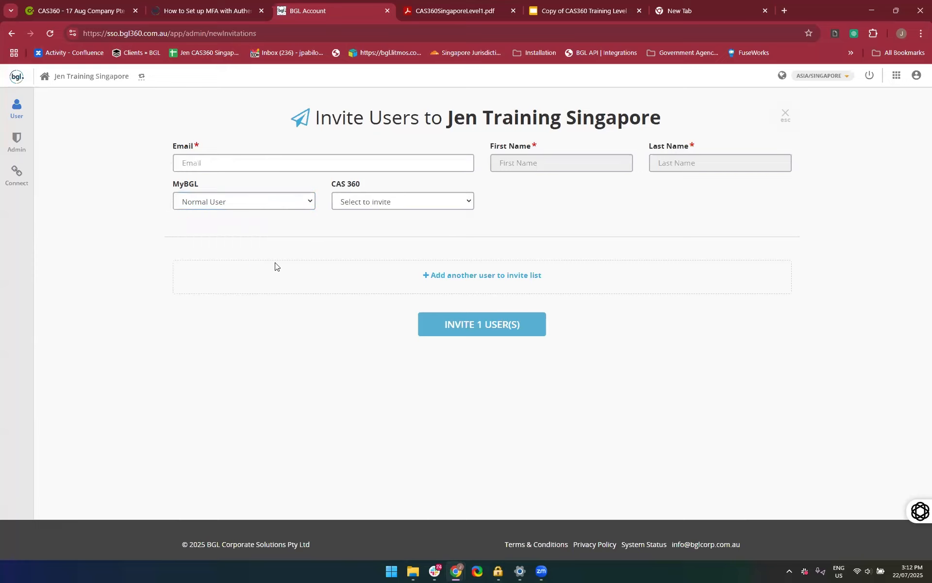
left_click(363, 204)
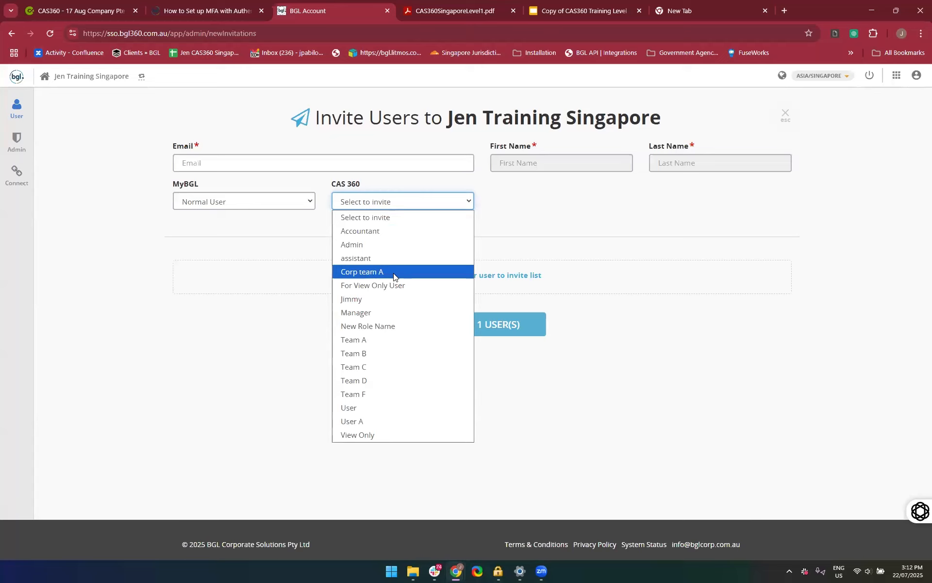
left_click(383, 245)
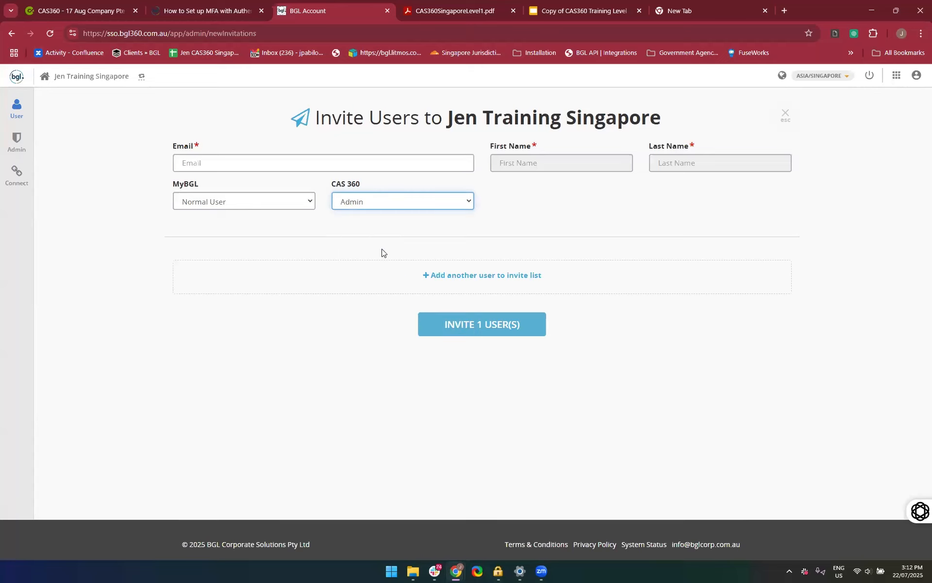
left_click(378, 204)
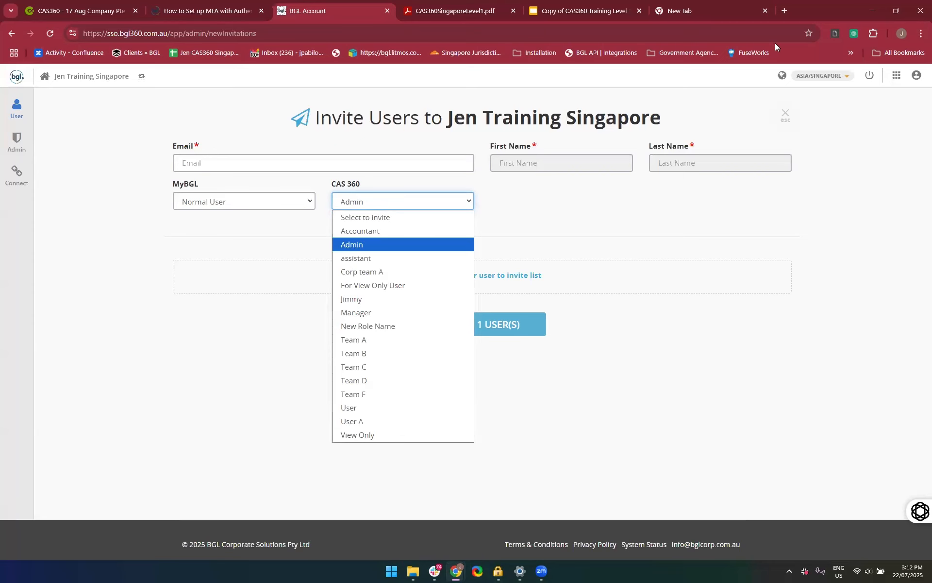
Return to the CAS 360 help site and search the articles for "Role Settings"
key("ctrl+shift+Tab")
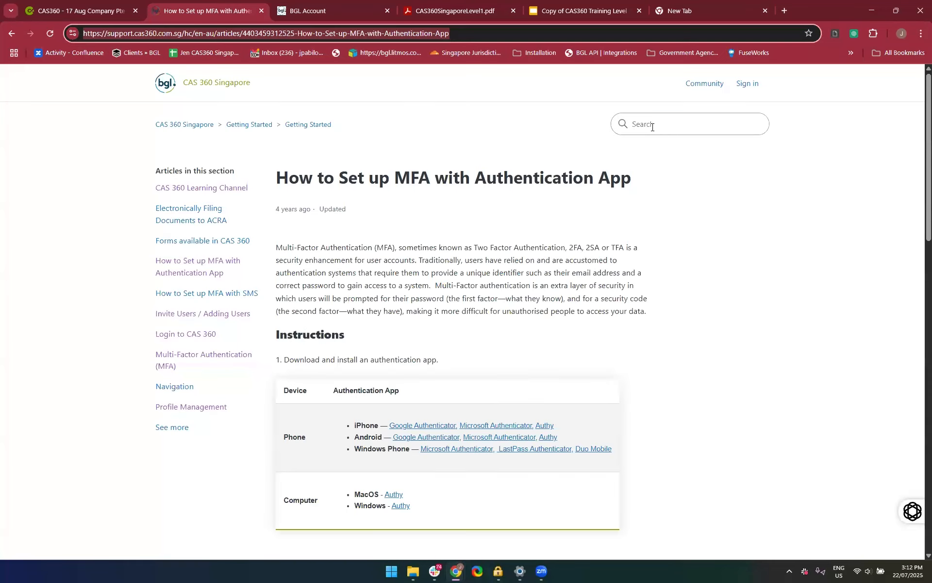
left_click(652, 126)
type("Role")
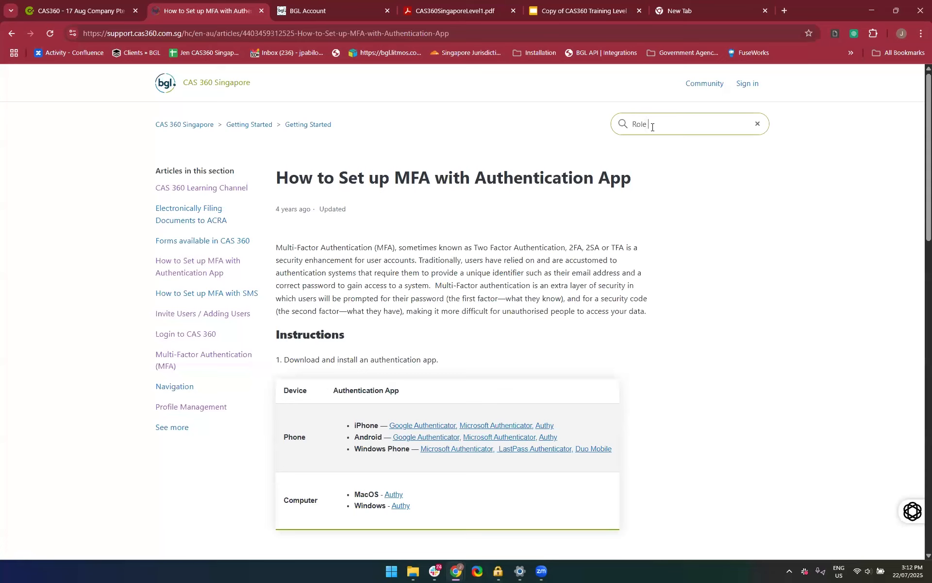
type(" Settings")
key("Return")
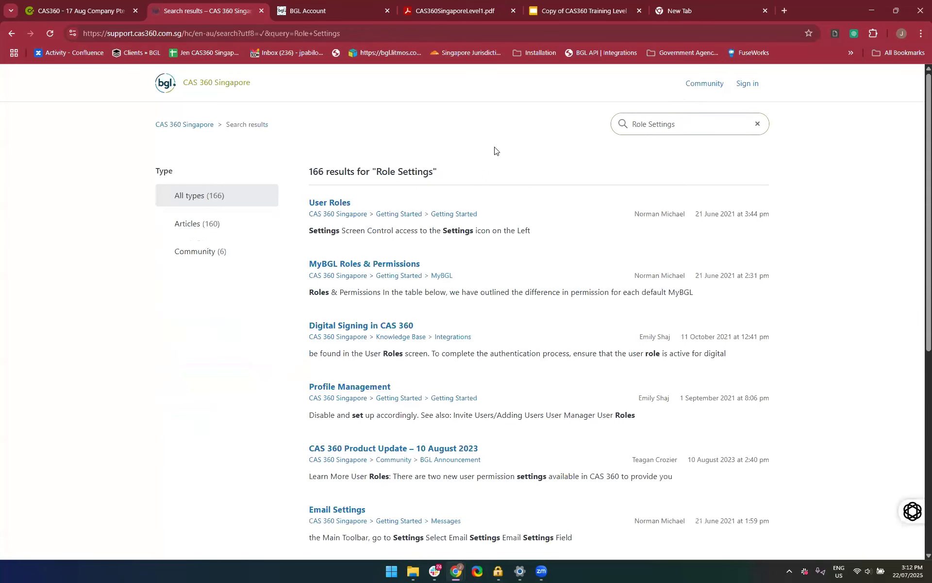
Open the User Roles article, review the CAS 360 permission table, and select the article's web address for sharing
left_click(328, 204)
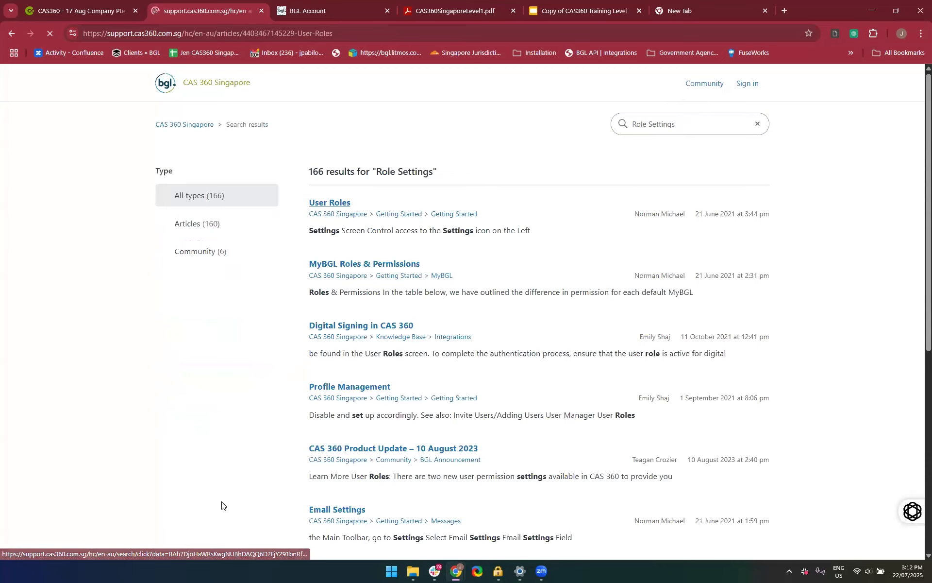
scroll(251, 486, "down", 5)
scroll(251, 486, "down", 5)
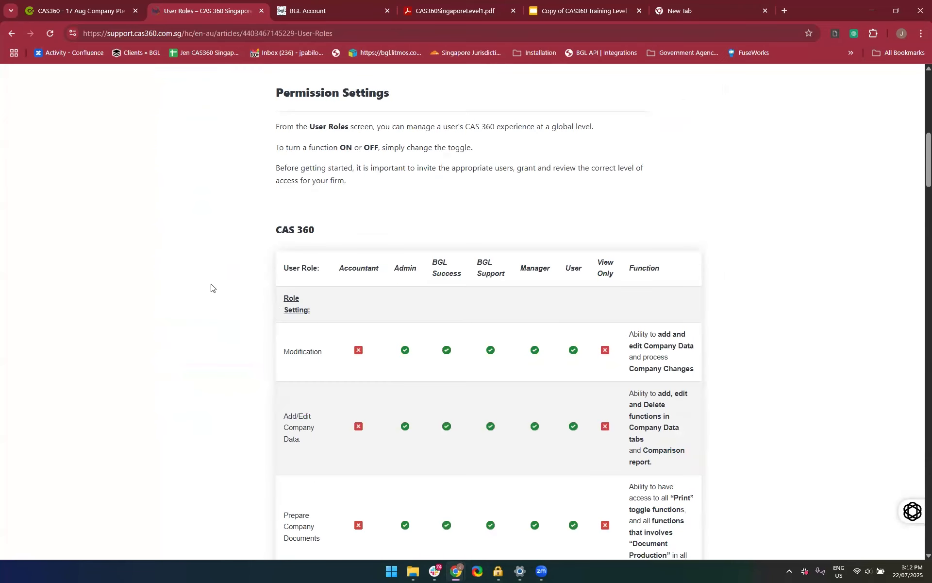
scroll(338, 431, "down", 1)
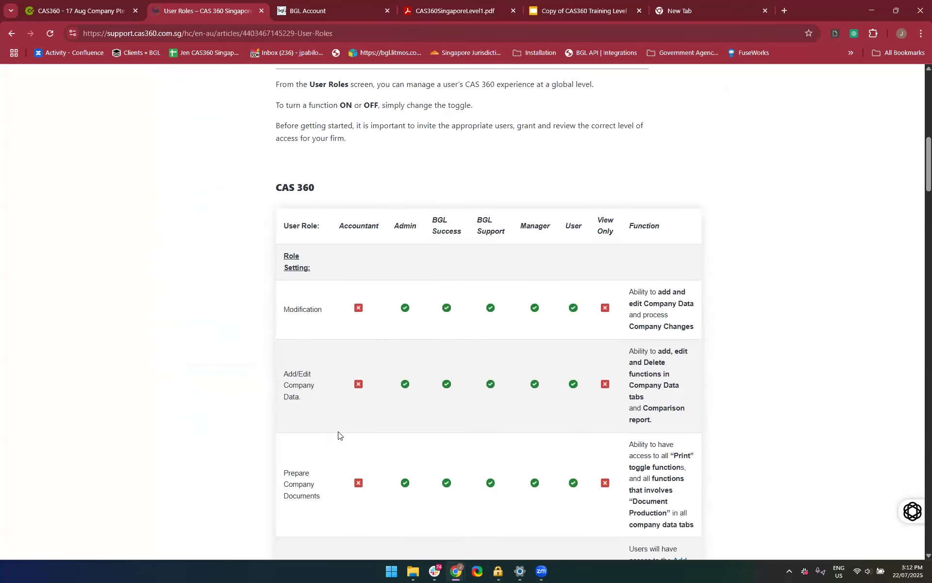
left_click(283, 30)
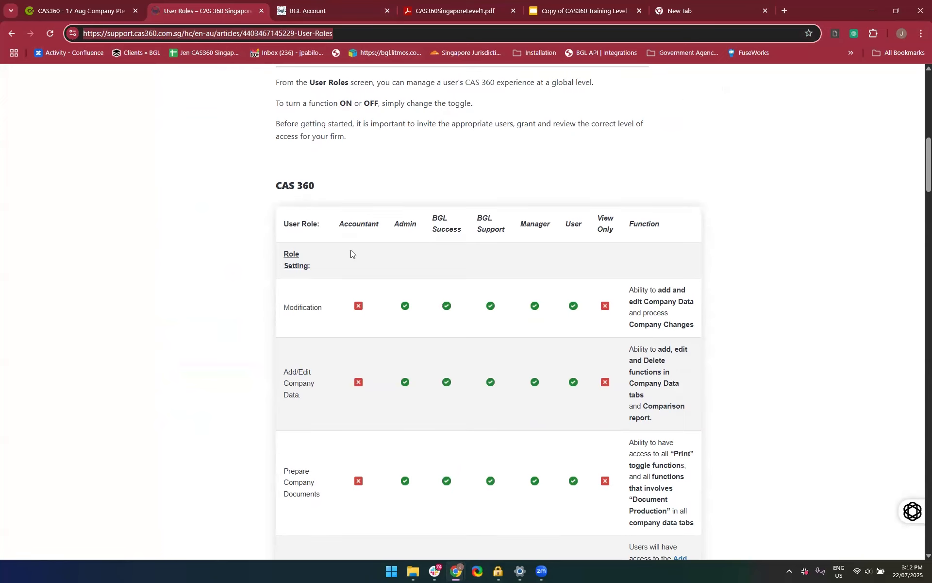
scroll(351, 249, "down", 9)
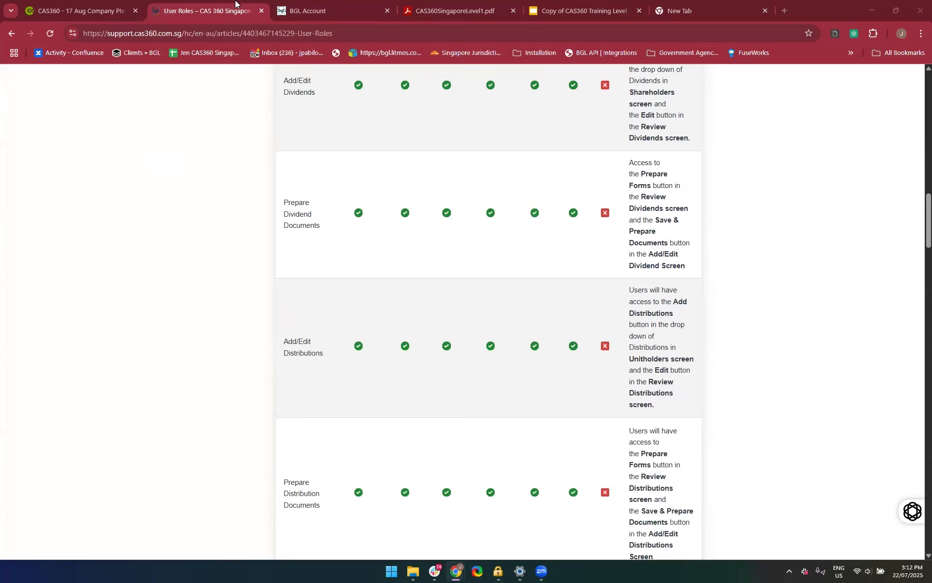
Return to the invitation form, set the MyBGL role to Admin and add a second user entry, closing the form without sending
left_click(318, 3)
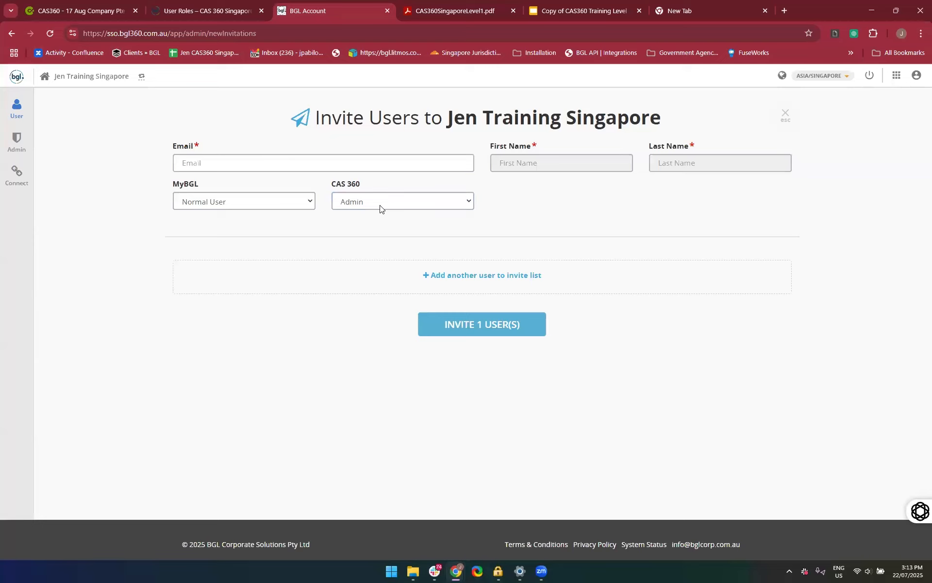
left_click(241, 202)
left_click(229, 244)
left_click(288, 264)
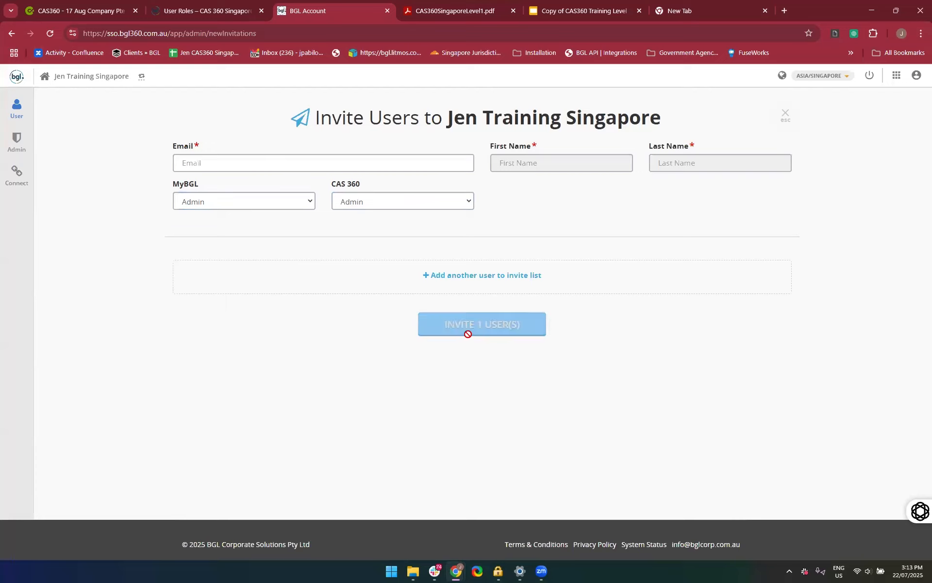
left_click(445, 276)
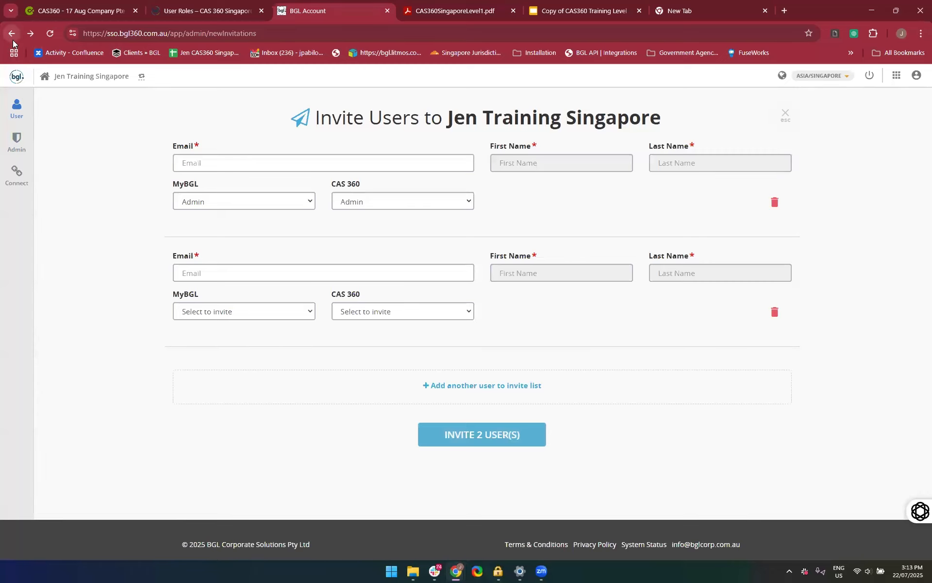
left_click(784, 119)
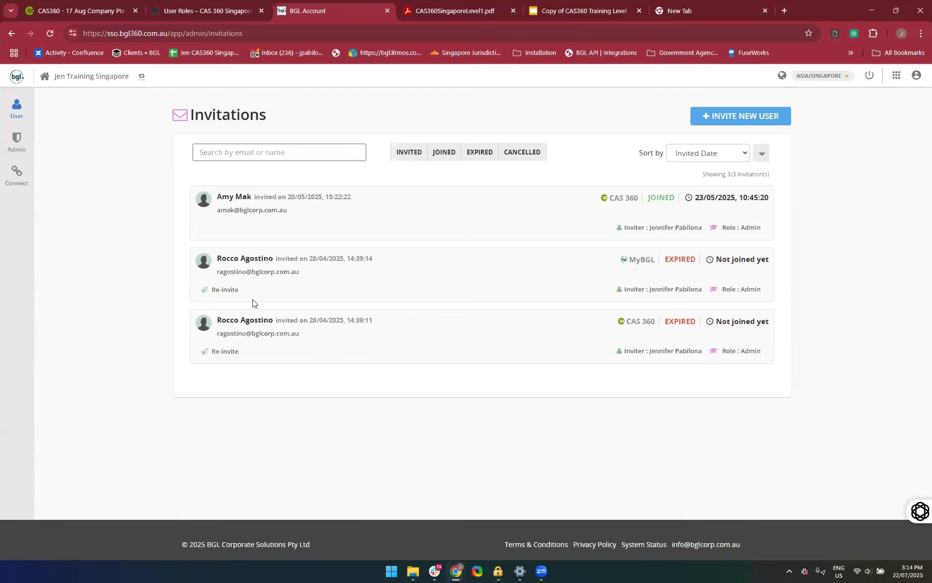
Re-invite the user with the expired MyBGL invitation, and open the new invitation's cancellation prompt but keep the invitation
left_click(229, 293)
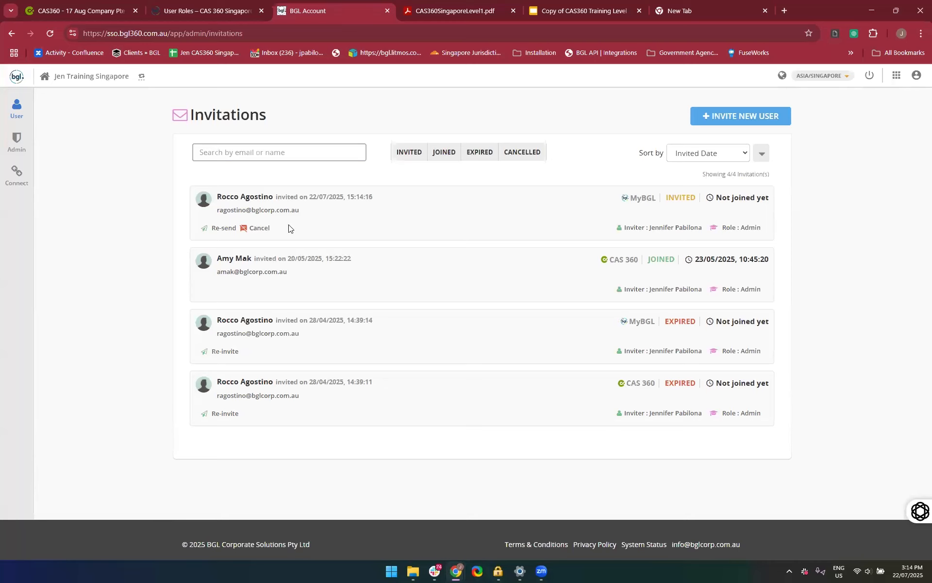
left_click(258, 230)
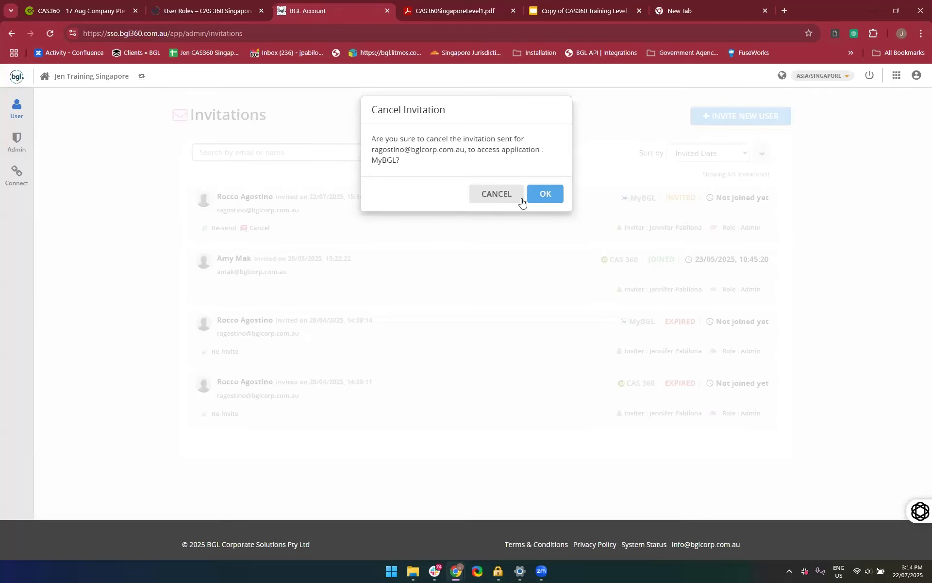
left_click(493, 194)
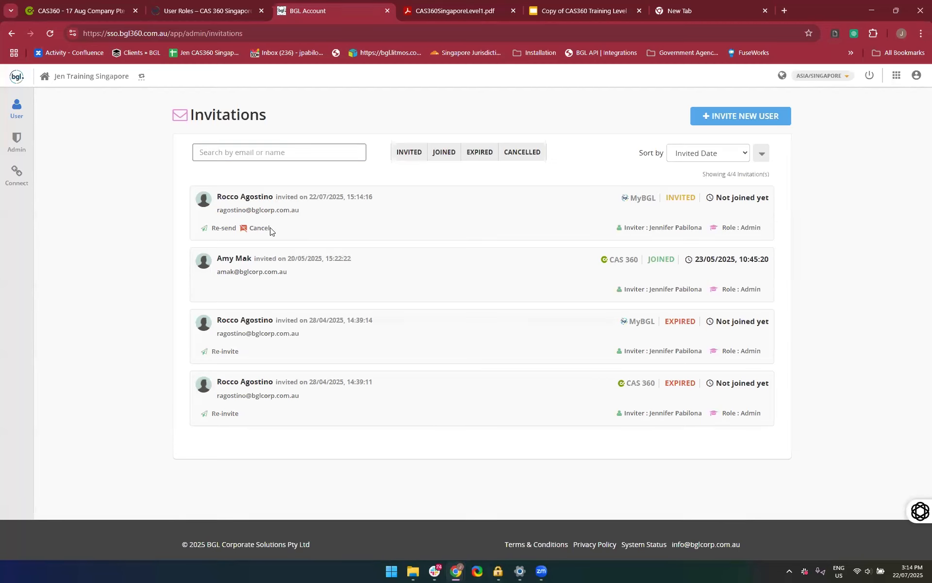
Cancel the newly sent MyBGL invitation and open the User Manager in the administration area
left_click(250, 228)
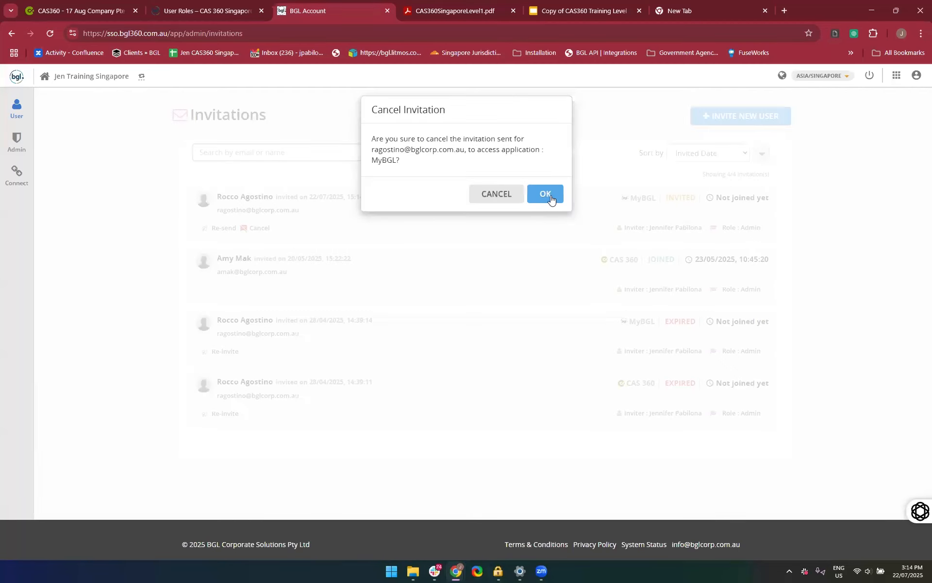
left_click(551, 199)
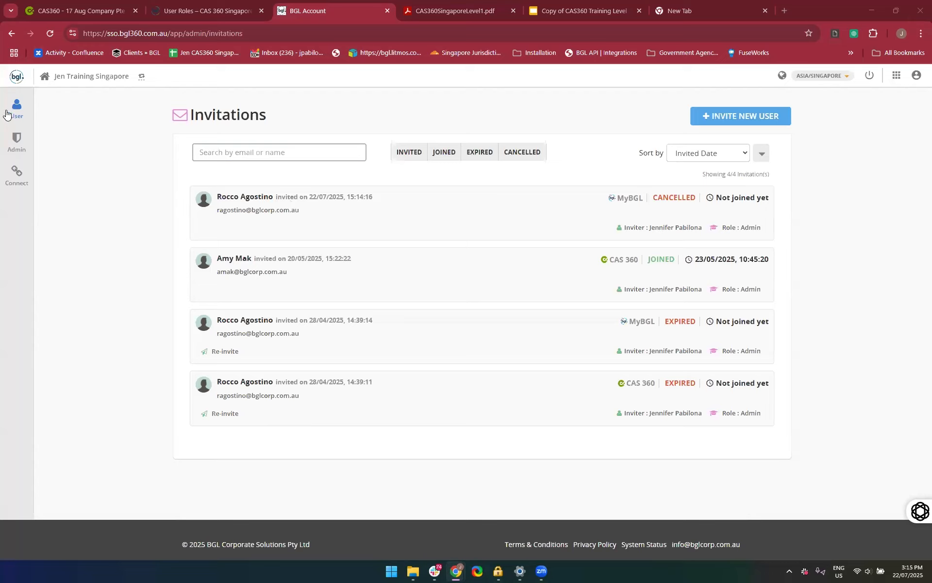
mouse_move(16, 110)
mouse_move(17, 139)
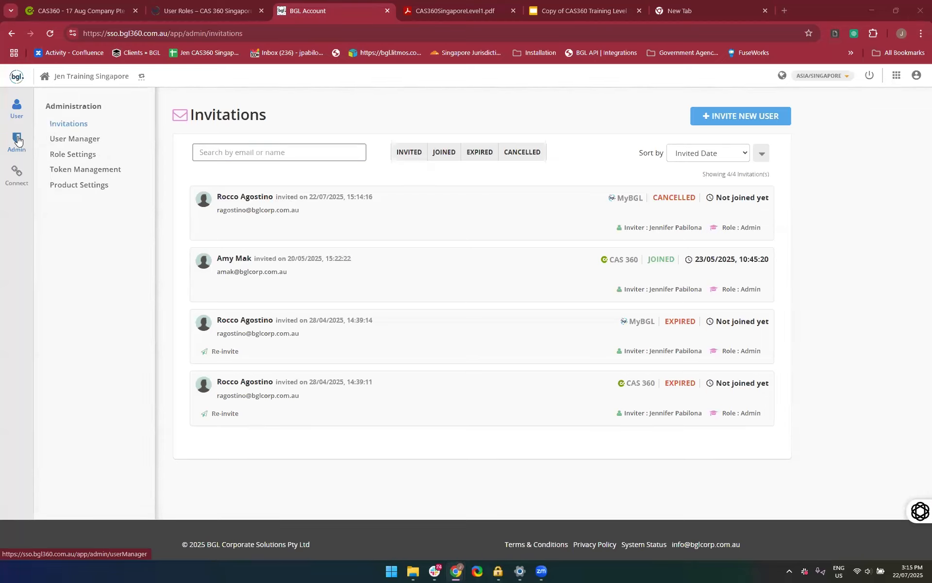
left_click(76, 155)
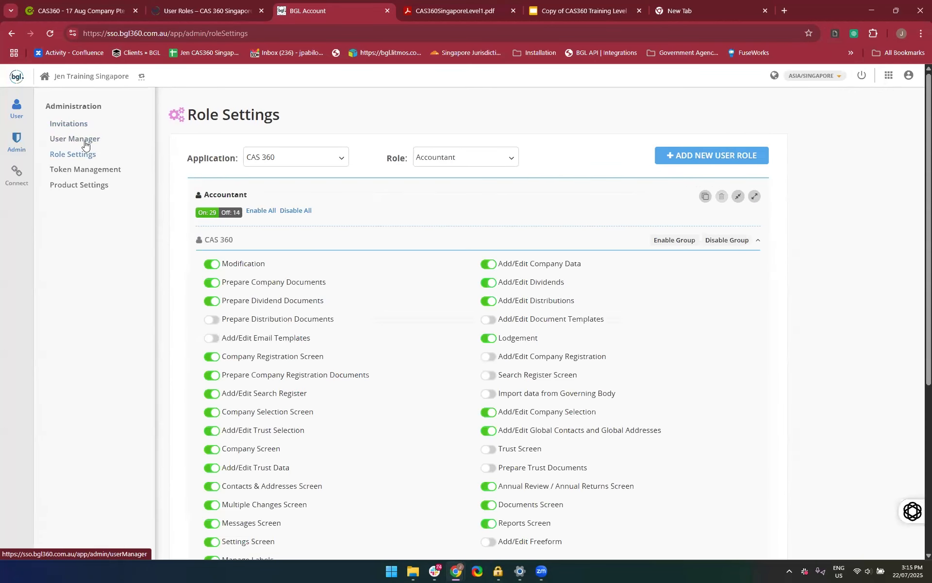
left_click(85, 141)
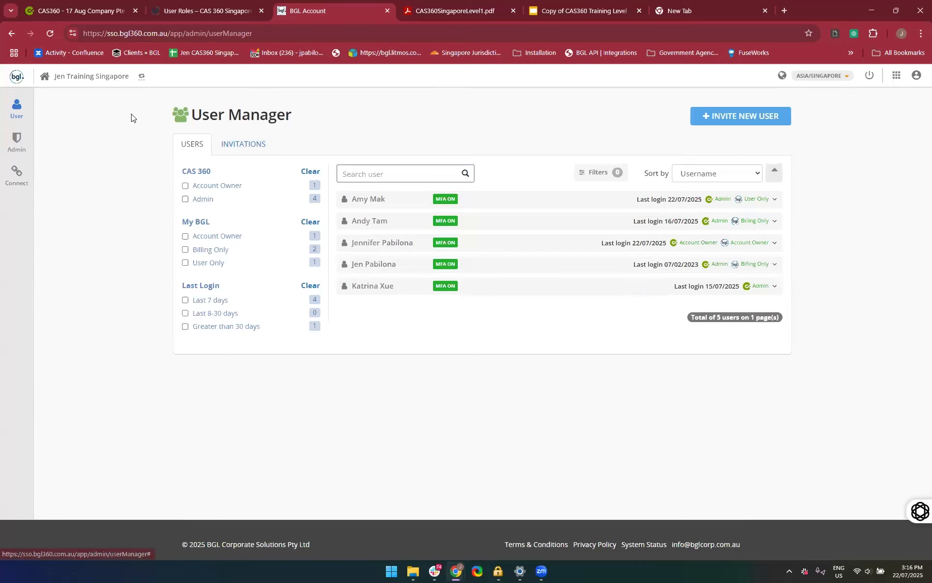
Expand the second listed user in User Manager and examine their CAS 360 and My BGL role details
mouse_move(17, 142)
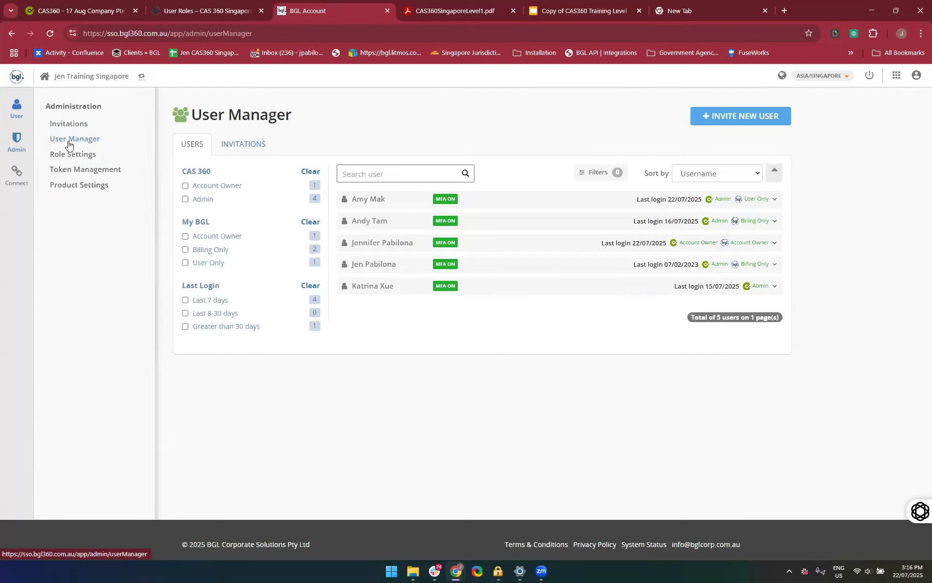
left_click(624, 228)
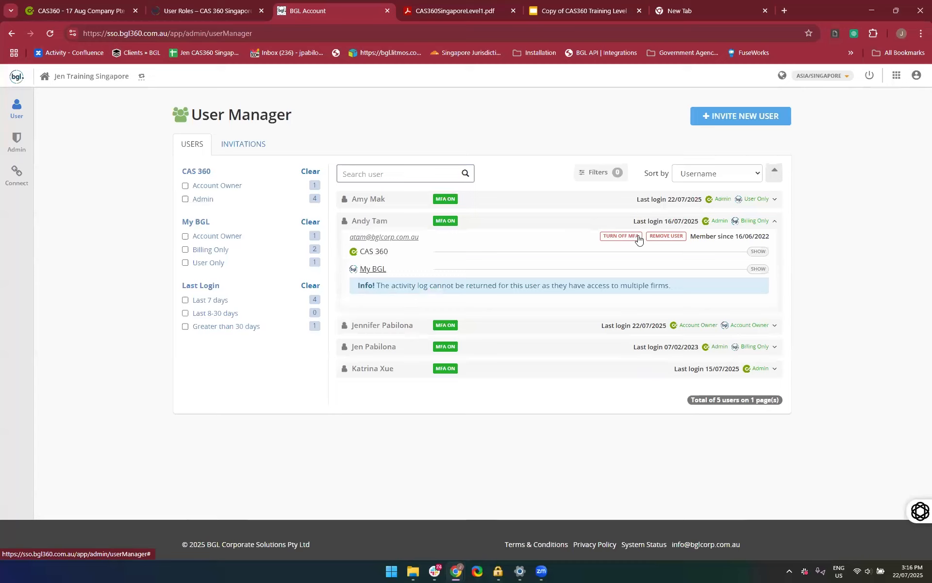
left_click(754, 252)
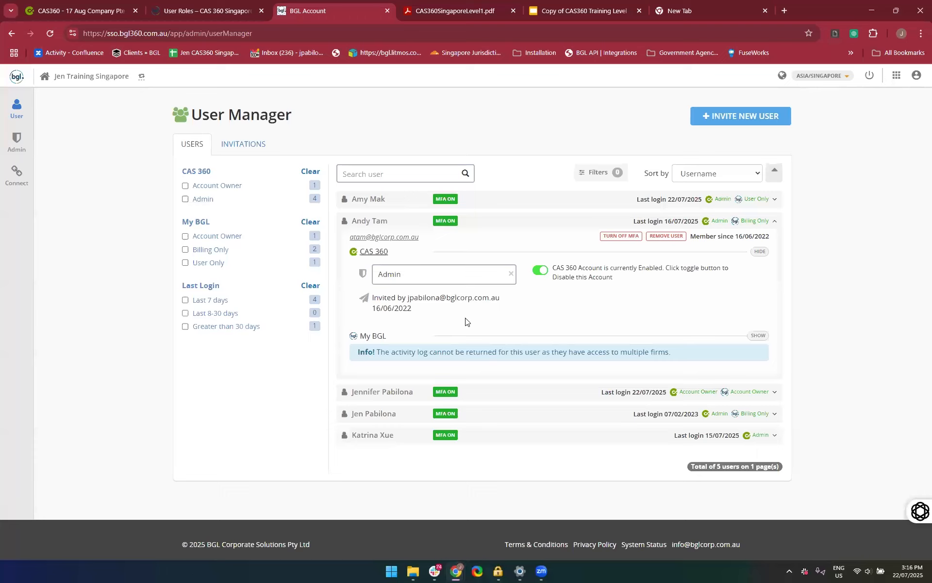
left_click(756, 335)
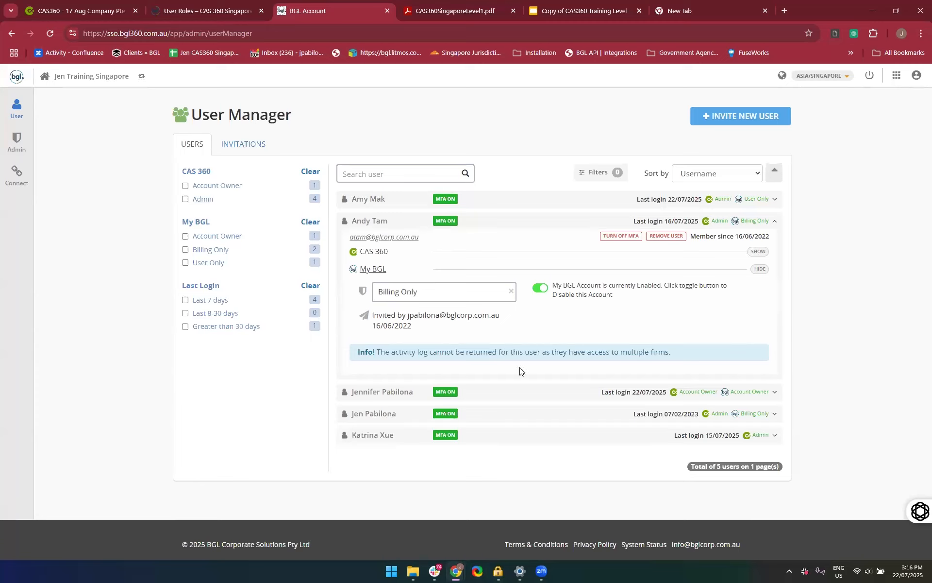
Disable both the My BGL and CAS 360 accounts of the user last logged in on 07/02/2023
left_click(578, 417)
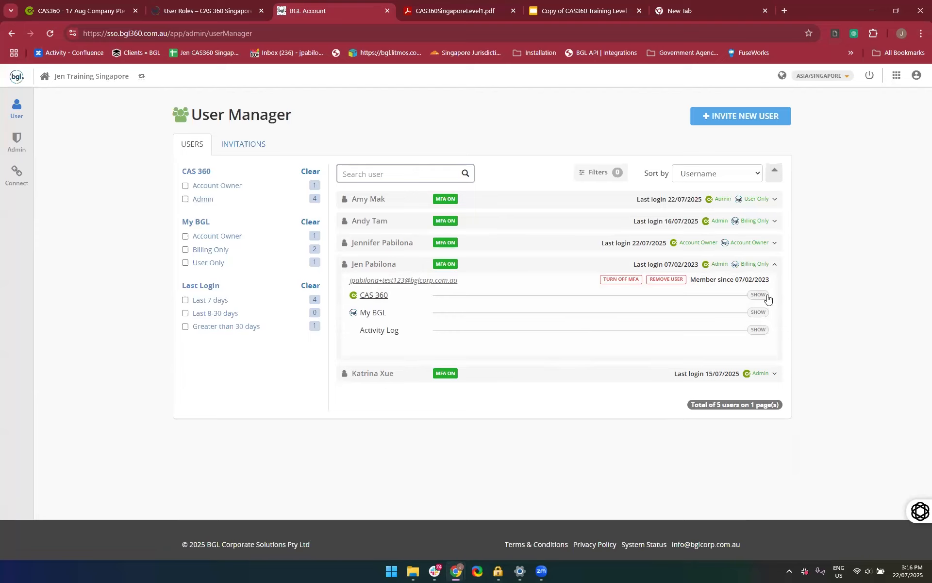
left_click(768, 316)
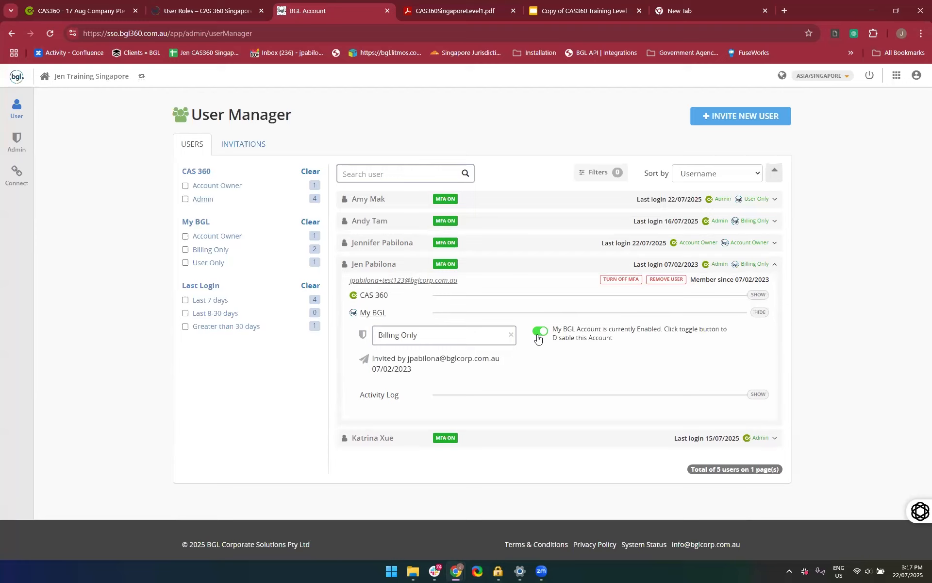
left_click(539, 333)
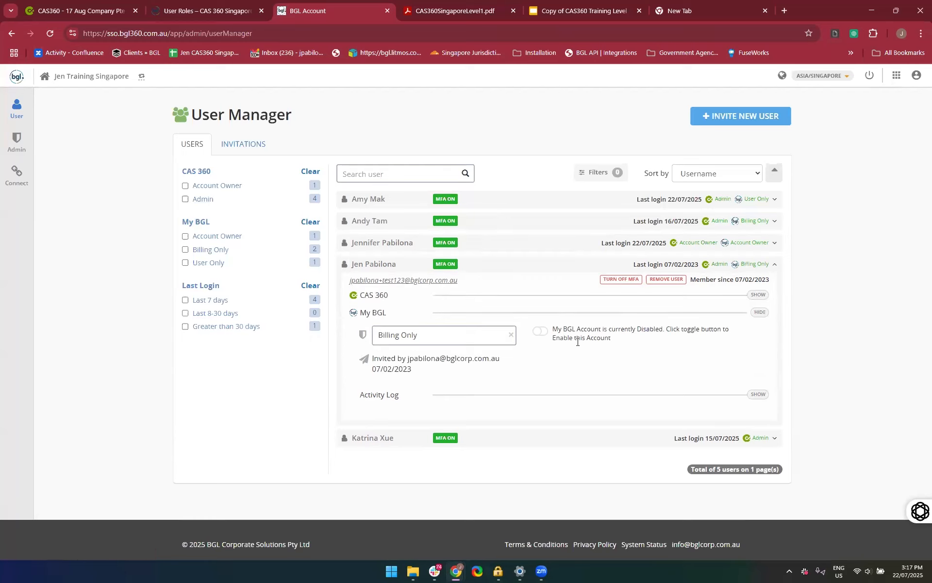
left_click(759, 295)
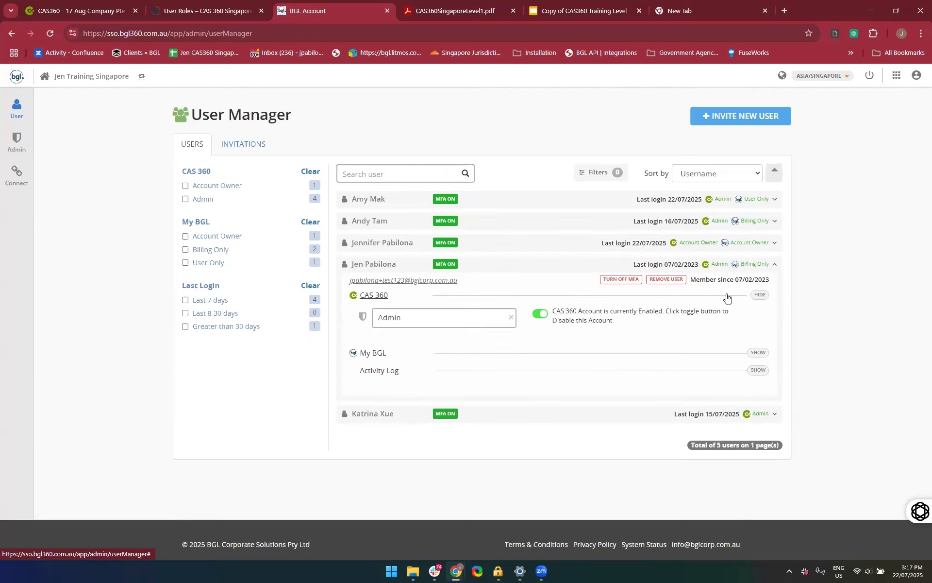
left_click(539, 314)
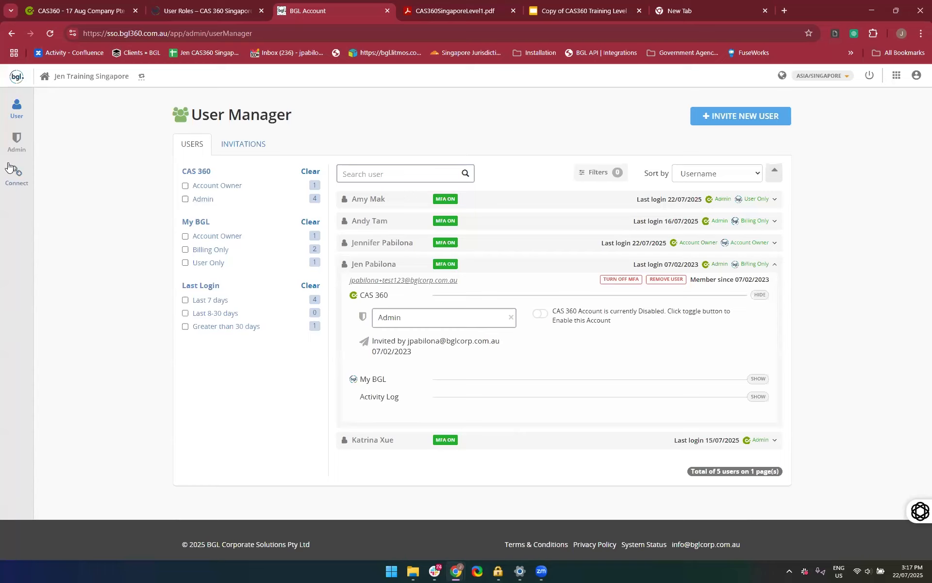
Open Role Settings for the MyBGL application and review the permissions of the Admin and Normal User roles
left_click(17, 142)
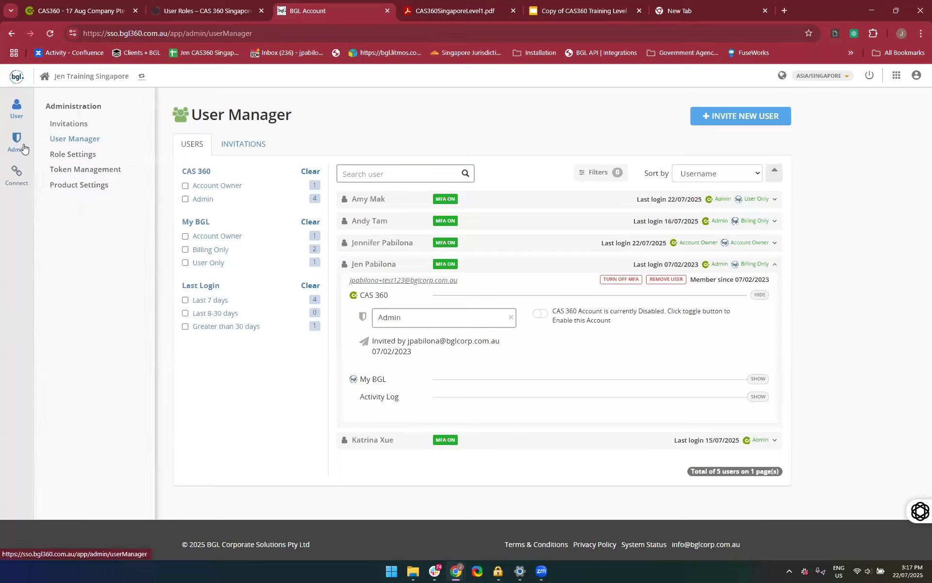
left_click(60, 156)
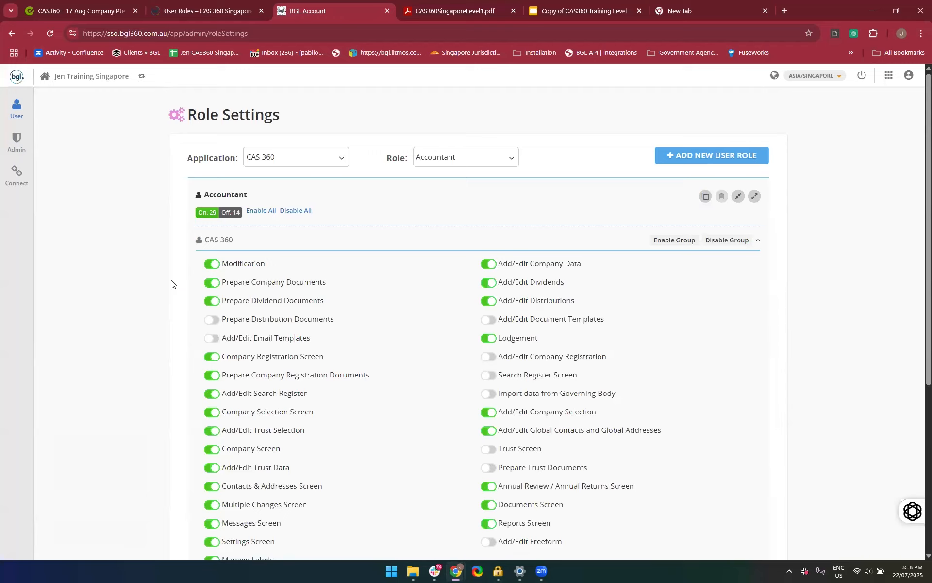
left_click(274, 162)
left_click(267, 194)
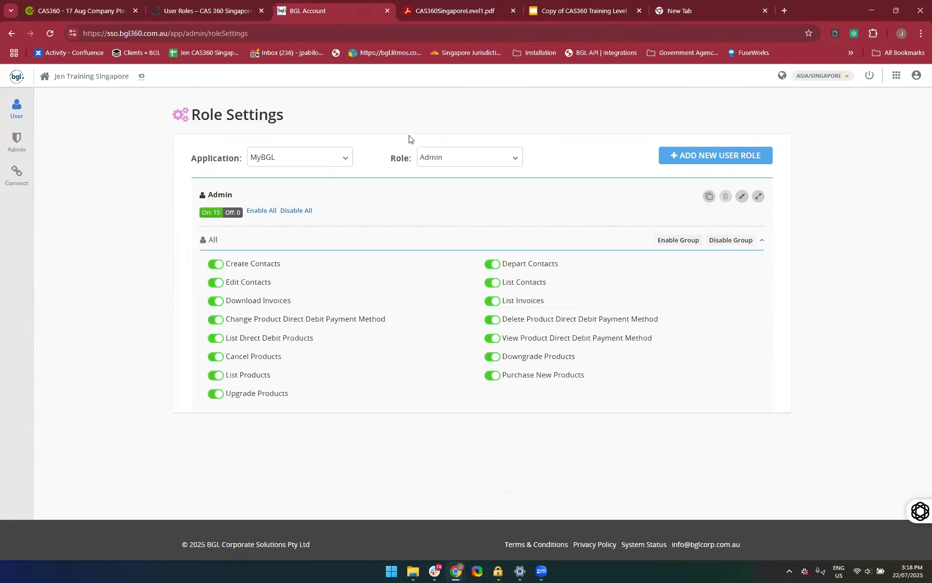
left_click(443, 157)
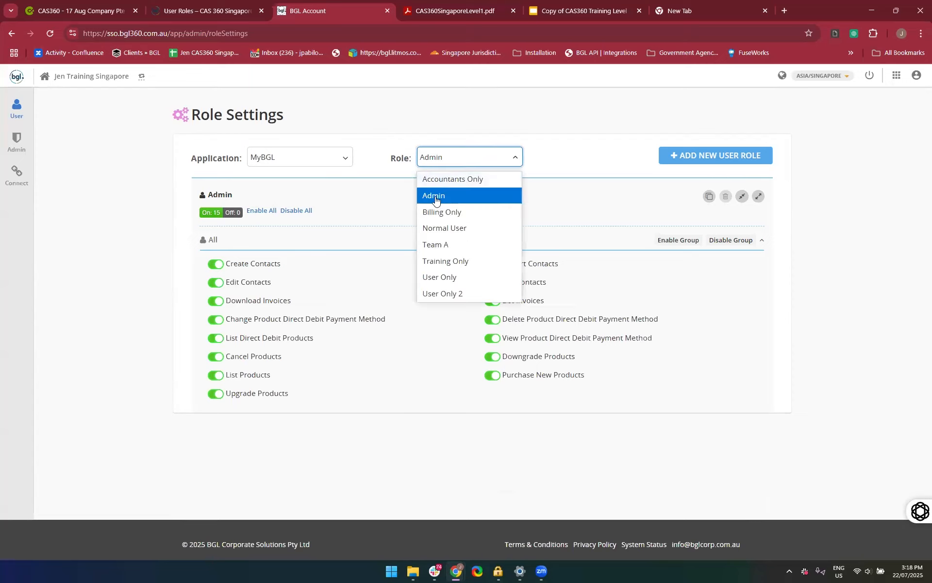
left_click(436, 198)
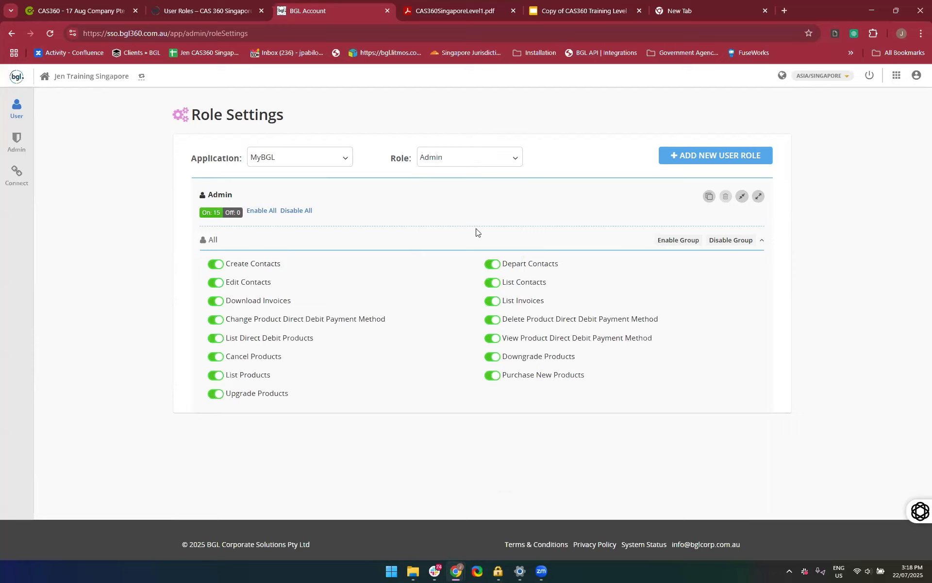
left_click(449, 162)
left_click(449, 161)
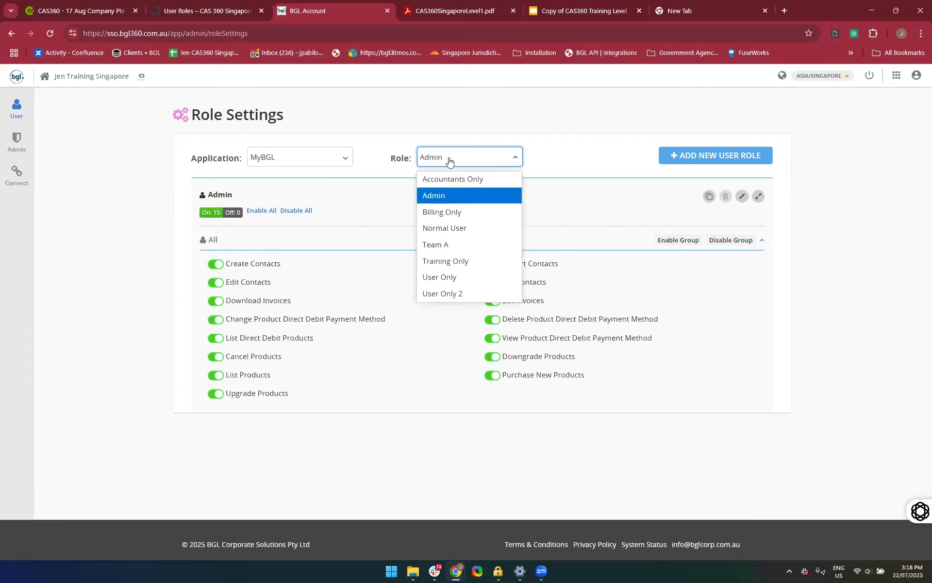
left_click(455, 229)
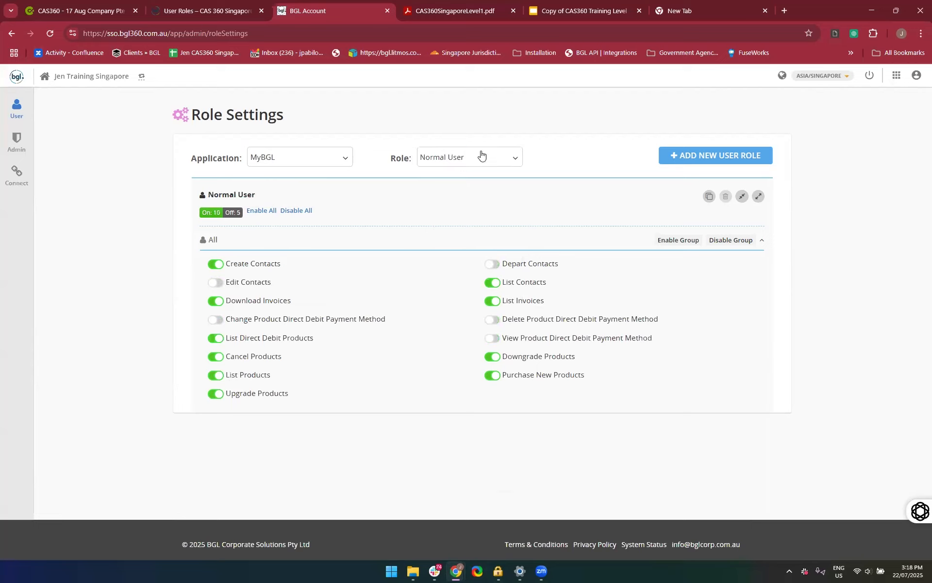
left_click(424, 305)
Start a new MyBGL user role and name it "Account Only"
left_click(685, 153)
left_click(285, 163)
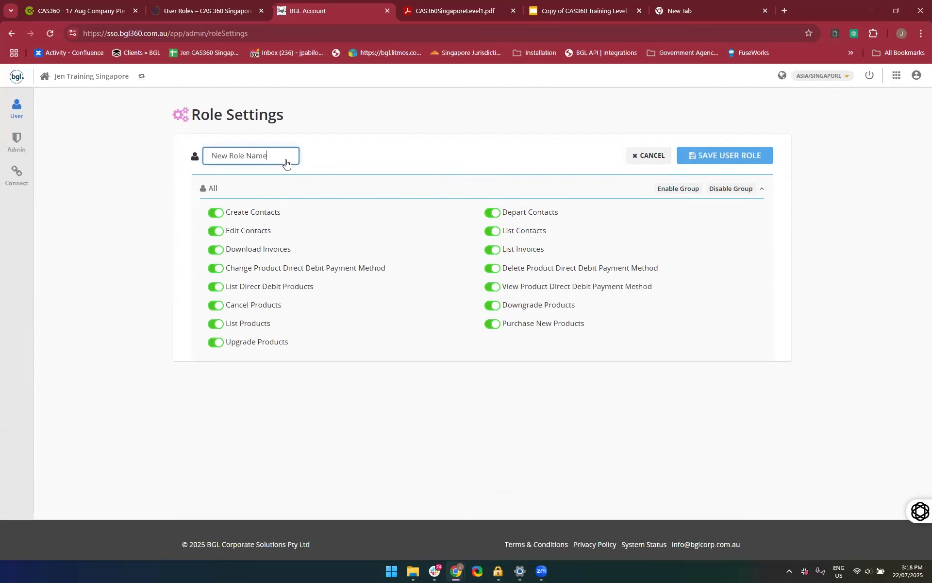
key("BackSpace")
key("BackSpace")
key("BackSpace")
key("BackSpace")
key("BackSpace")
key("BackSpace")
key("BackSpace")
key("BackSpace")
key("BackSpace")
key("BackSpace")
key("BackSpace")
key("BackSpace")
type("Team")
key("BackSpace")
key("BackSpace")
key("BackSpace")
key("BackSpace")
type("Account Only")
Turn off all contact permissions plus Cancel, List, Upgrade, Downgrade and Purchase New Products for the new role, and save it
left_click(216, 234)
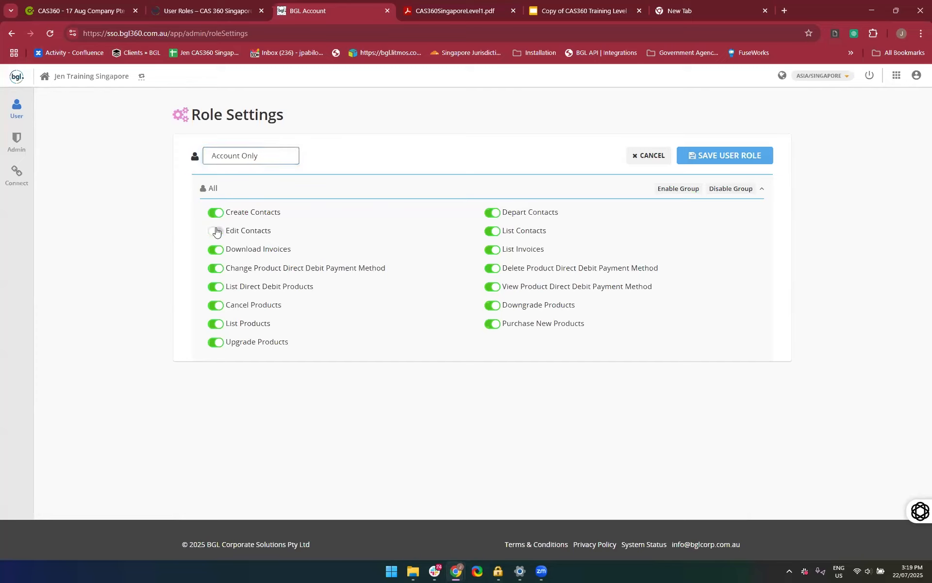
left_click(211, 213)
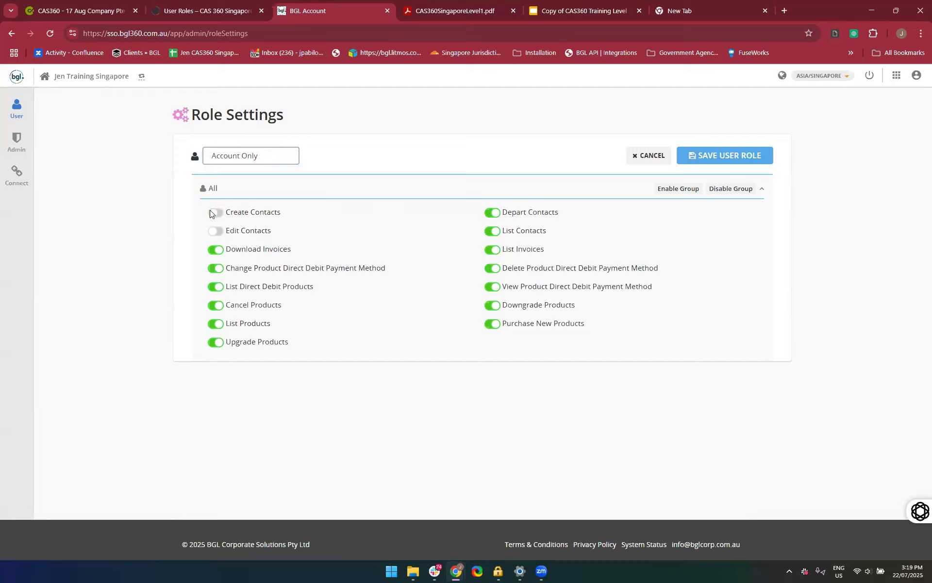
left_click(215, 305)
left_click(214, 342)
left_click(488, 213)
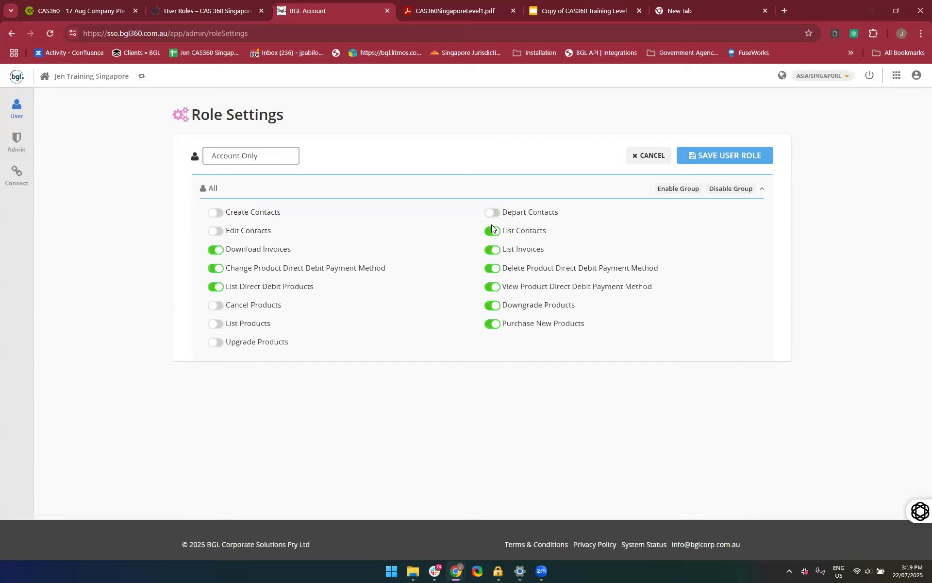
left_click(493, 232)
left_click(494, 312)
left_click(492, 323)
left_click(690, 153)
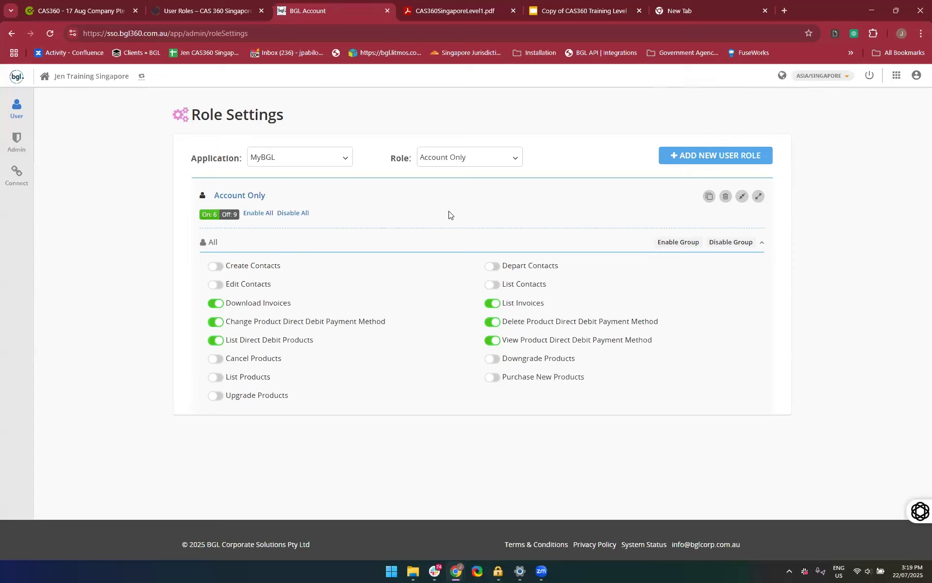
Switch Role Settings to CAS 360 and review all permissions of the Admin role, including Users and Integrations
left_click(277, 164)
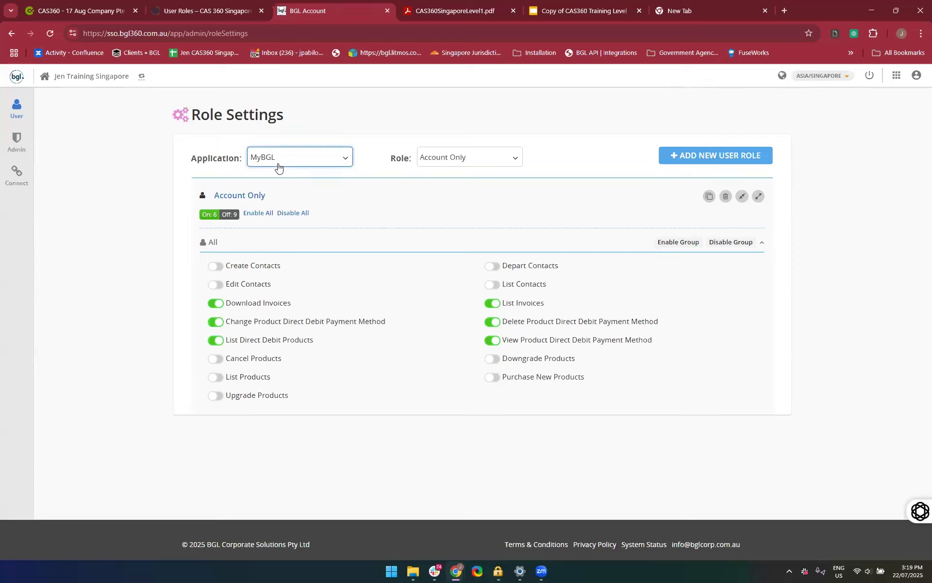
left_click(279, 180)
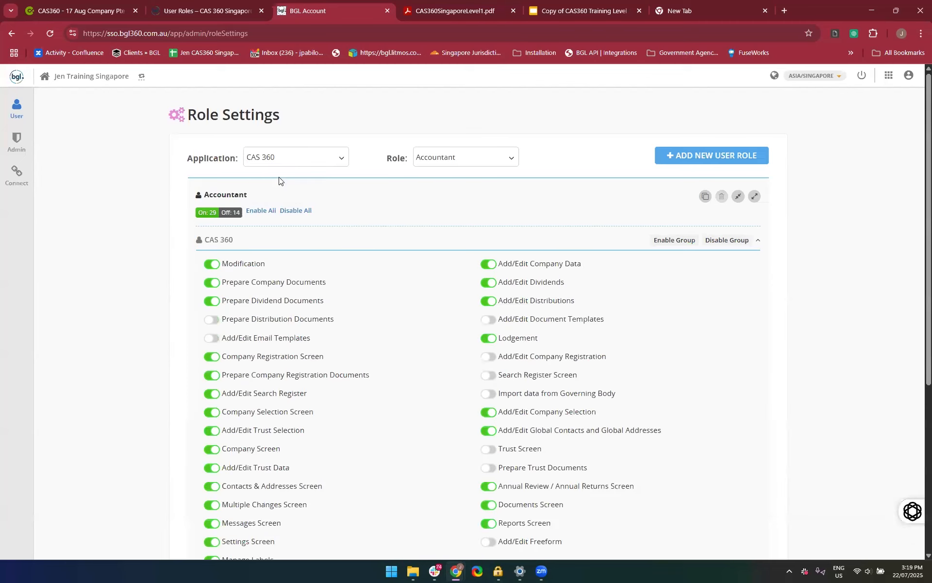
left_click(491, 156)
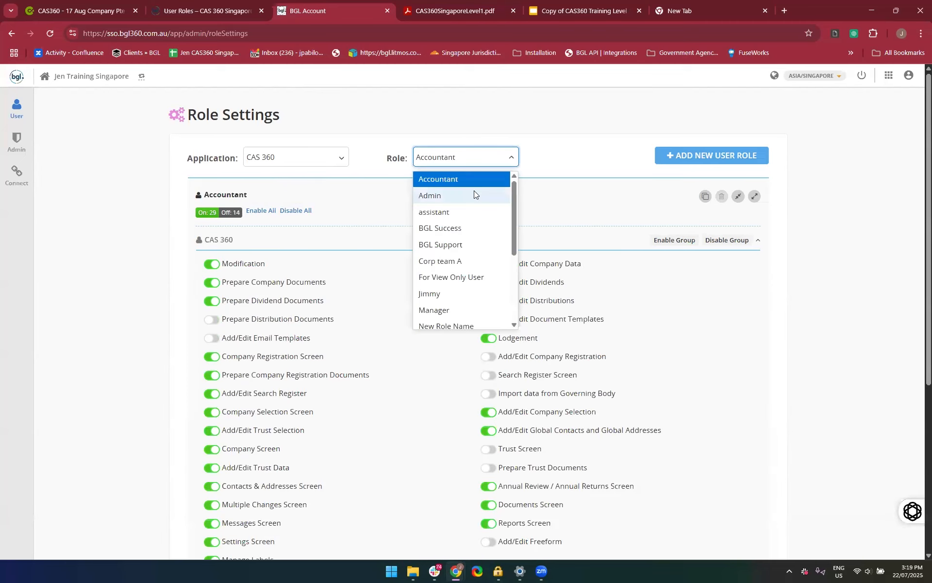
left_click(474, 195)
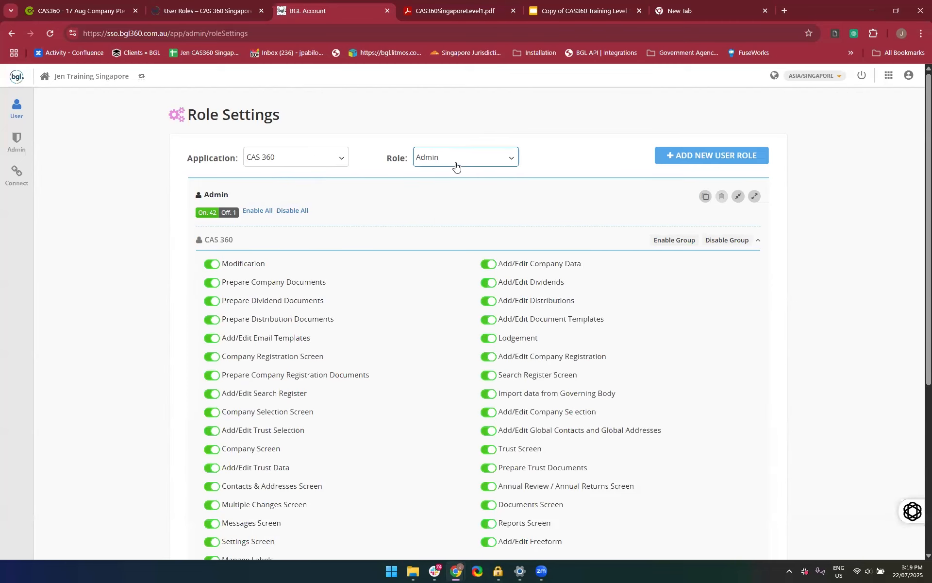
scroll(456, 165, "down", 1)
scroll(456, 165, "down", 5)
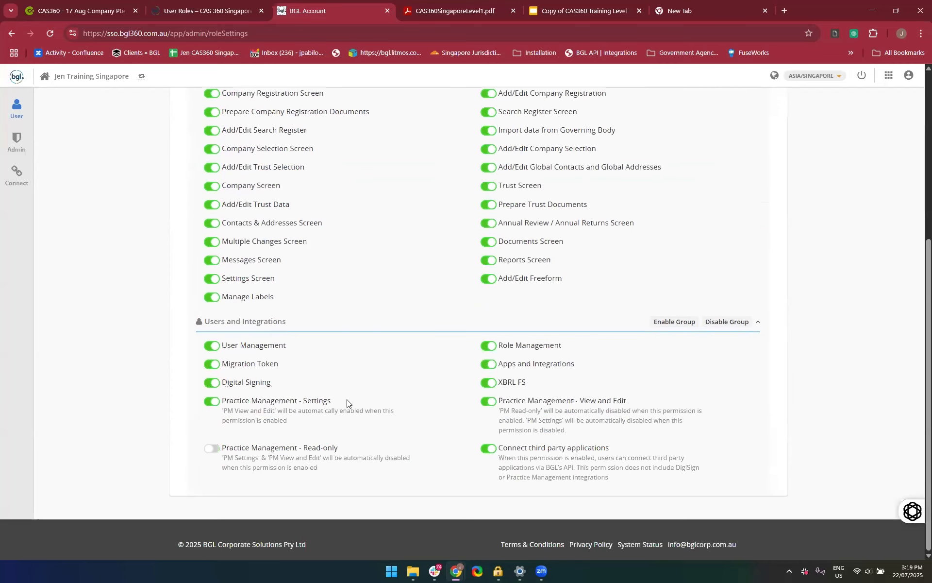
scroll(338, 306, "up", 6)
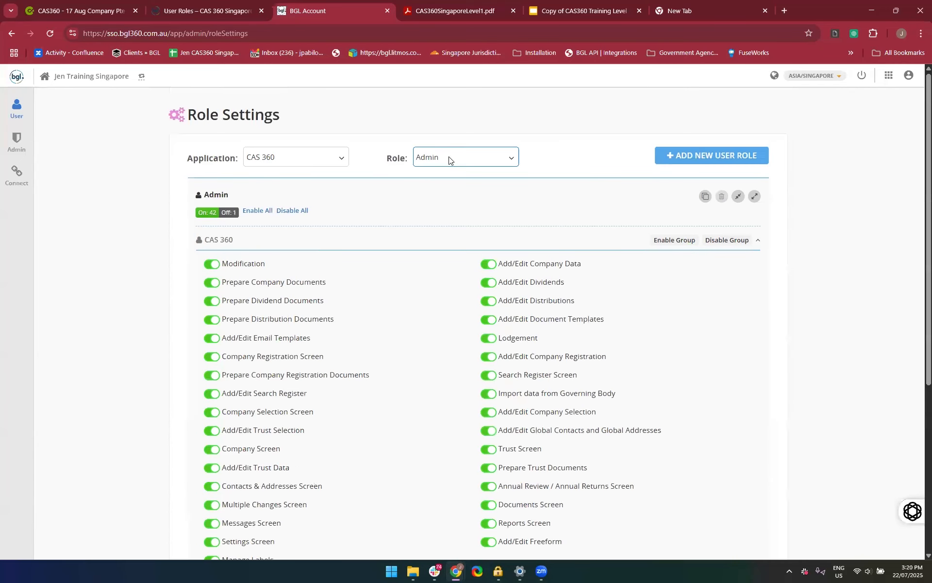
Open a blank CAS 360 role form, look through its default permissions, and close it without saving
left_click(712, 156)
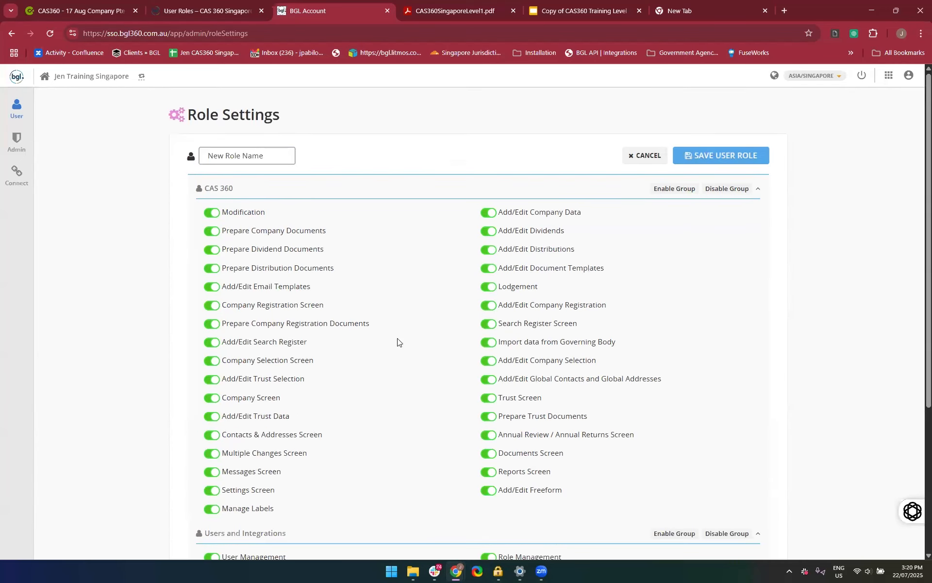
scroll(338, 309, "down", 5)
scroll(338, 309, "up", 5)
left_click(647, 155)
Select a limited-access CAS 360 role and examine which screens and edit permissions it includes
left_click(464, 162)
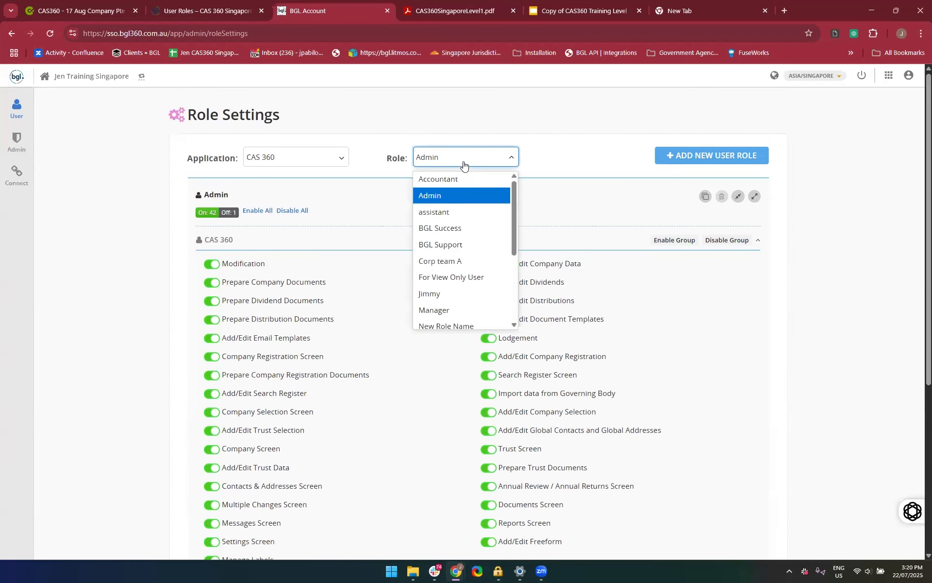
scroll(465, 245, "down", 3)
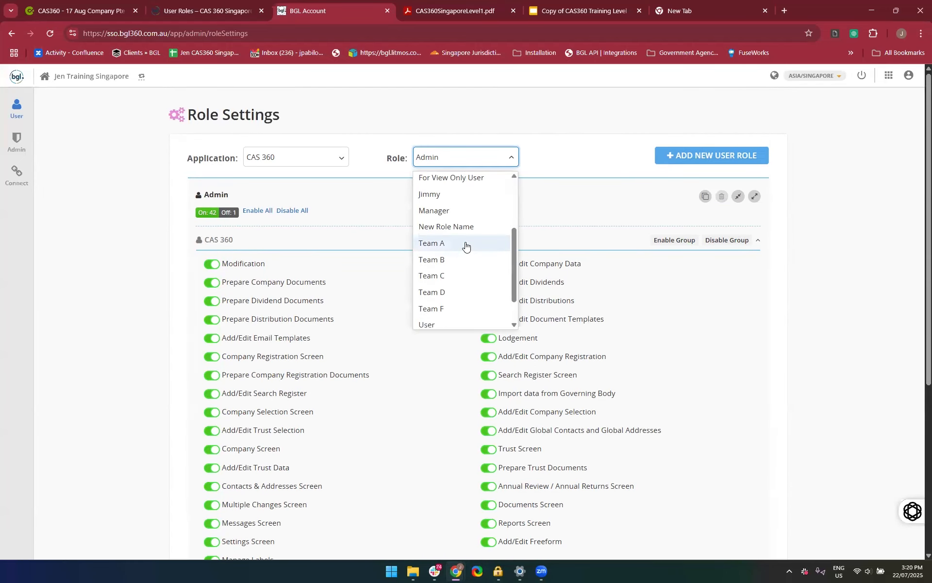
left_click(447, 233)
scroll(495, 297, "down", 3)
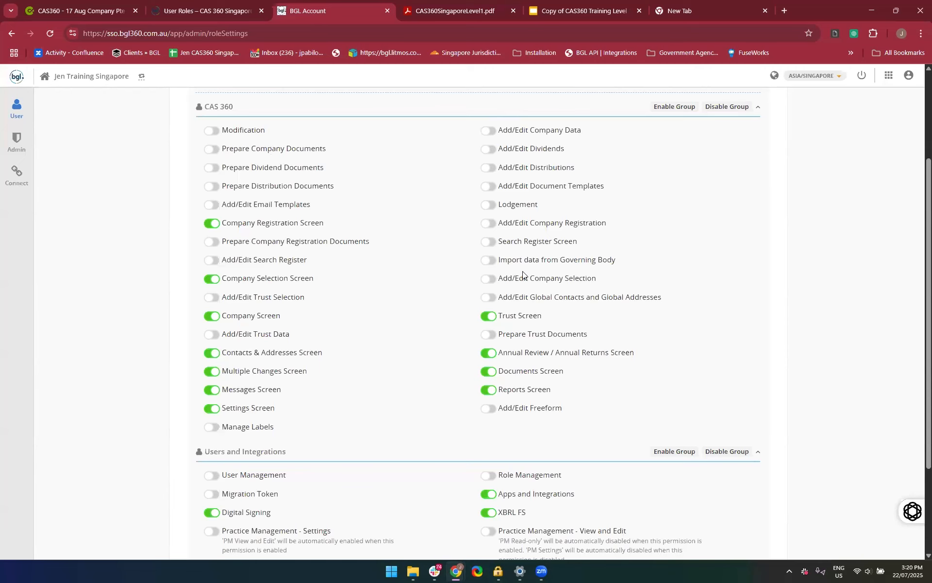
Review the Team A role's remaining permissions, including the Users and Integrations group
scroll(523, 274, "down", 3)
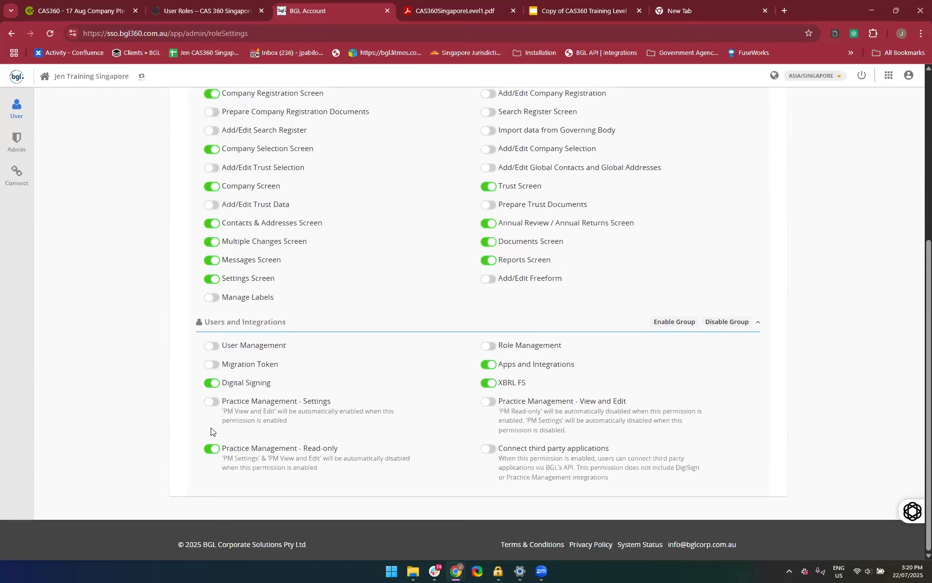
scroll(363, 437, "up", 5)
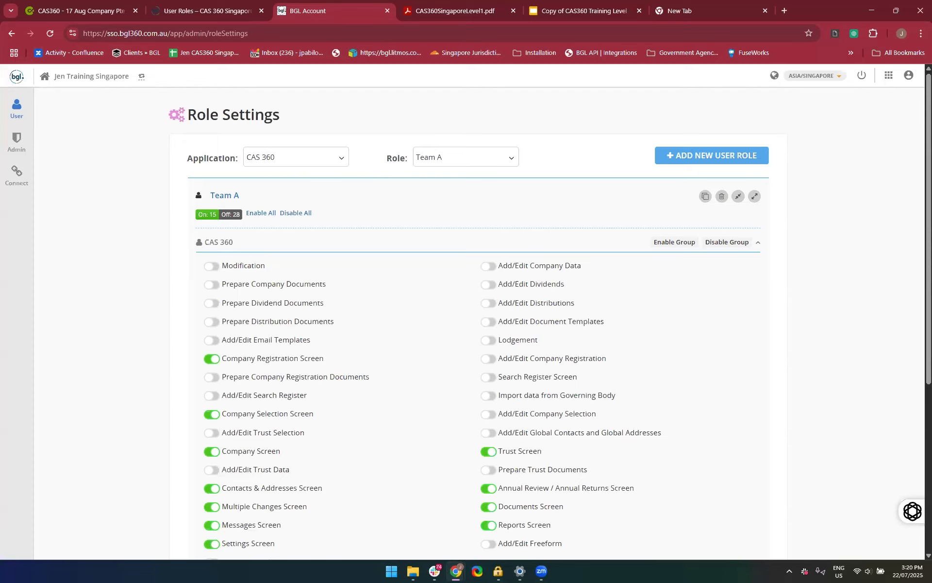
Switch to CAS360's company selection list, view the blank form for adding a company, and close it without saving
left_click(103, 3)
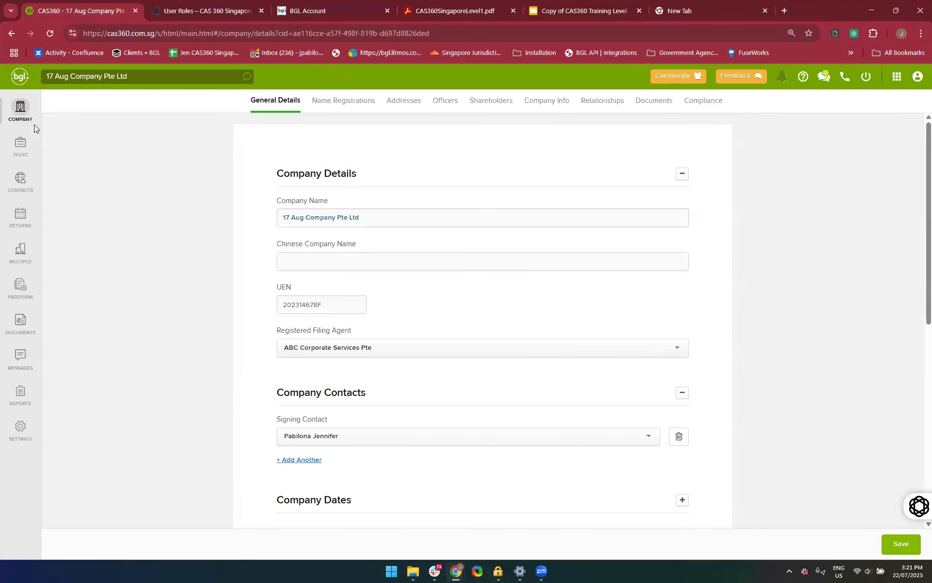
left_click(20, 112)
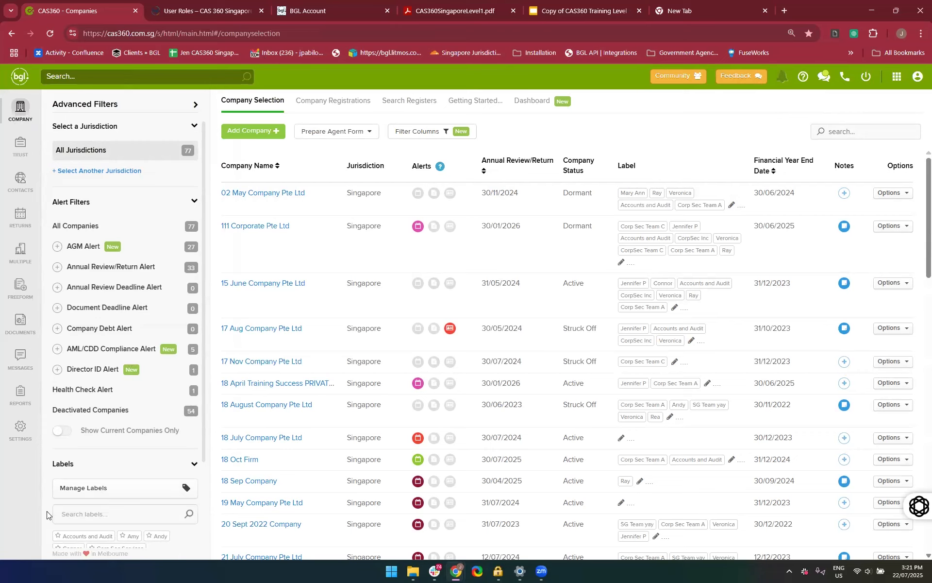
left_click(250, 138)
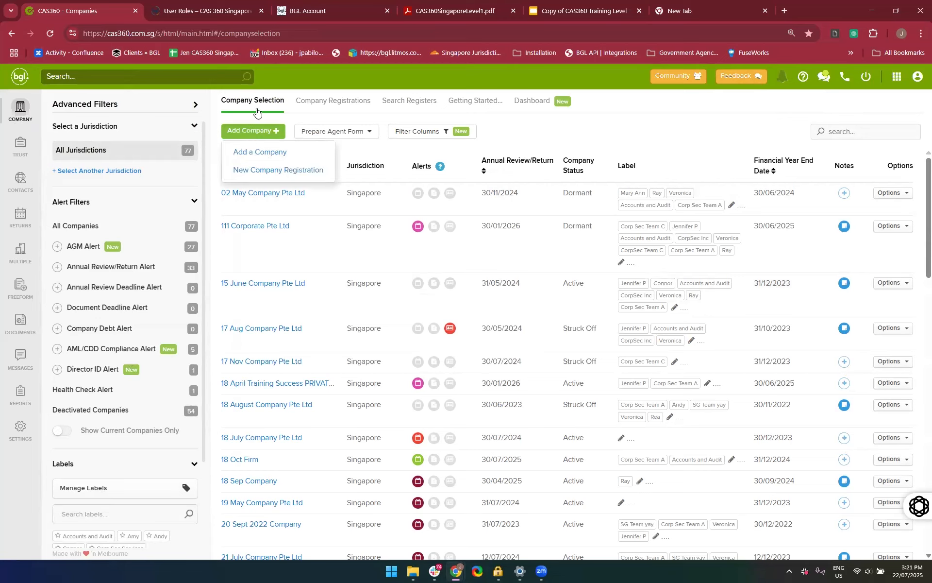
left_click(250, 158)
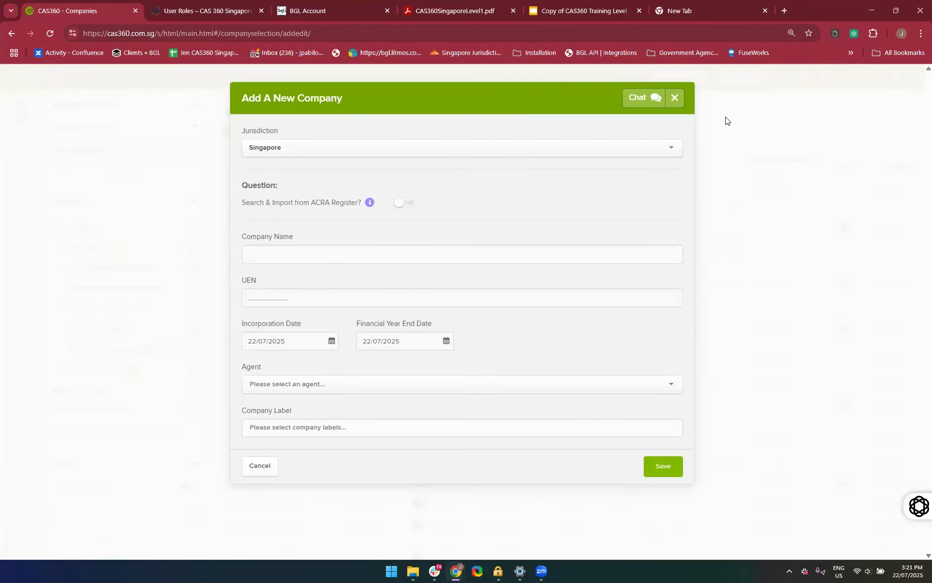
left_click(674, 97)
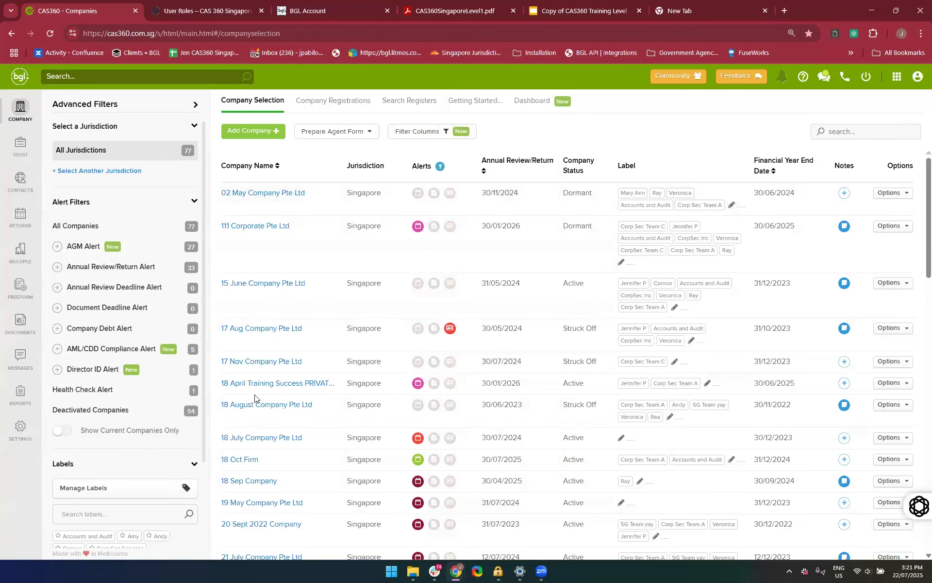
Start a new company registration with Singapore as the jurisdiction
left_click(328, 176)
left_click(266, 135)
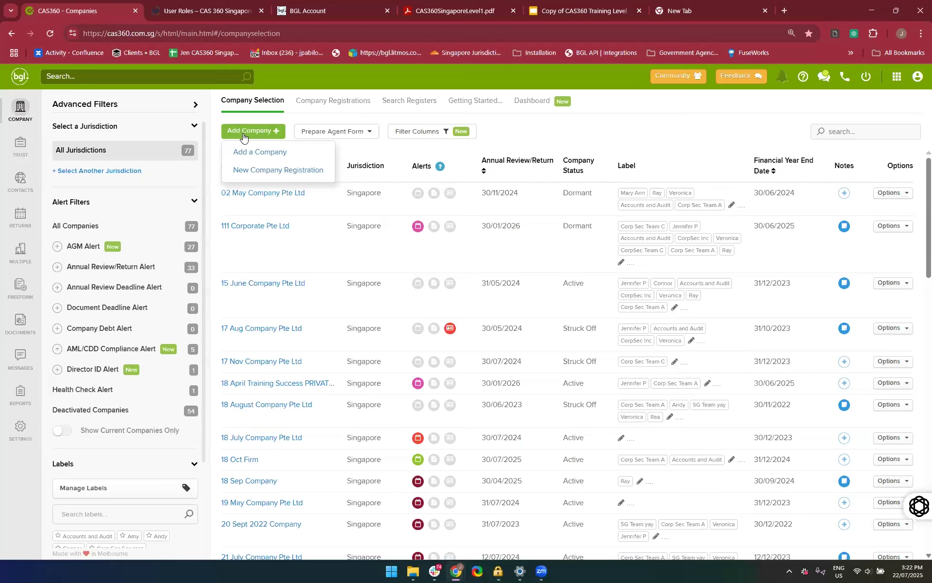
left_click(244, 172)
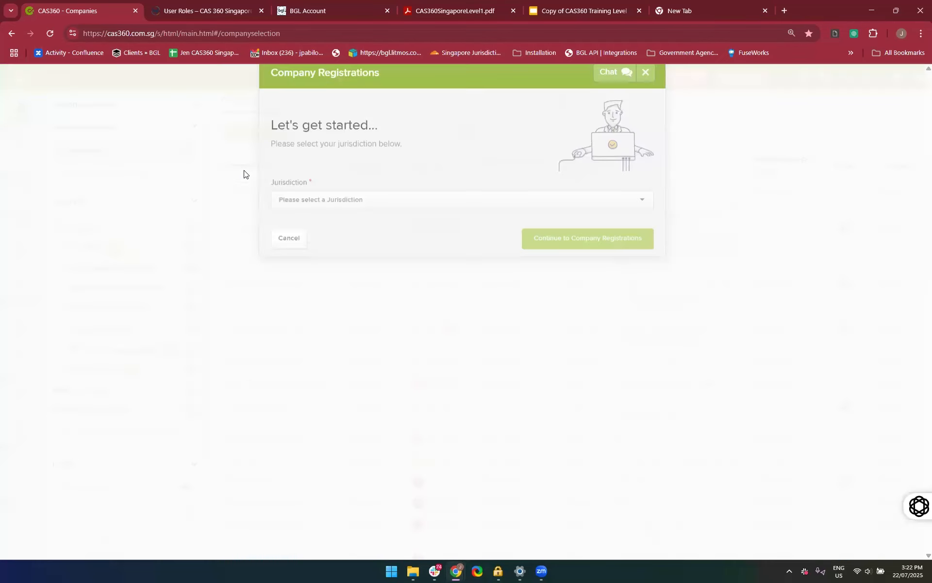
left_click(332, 227)
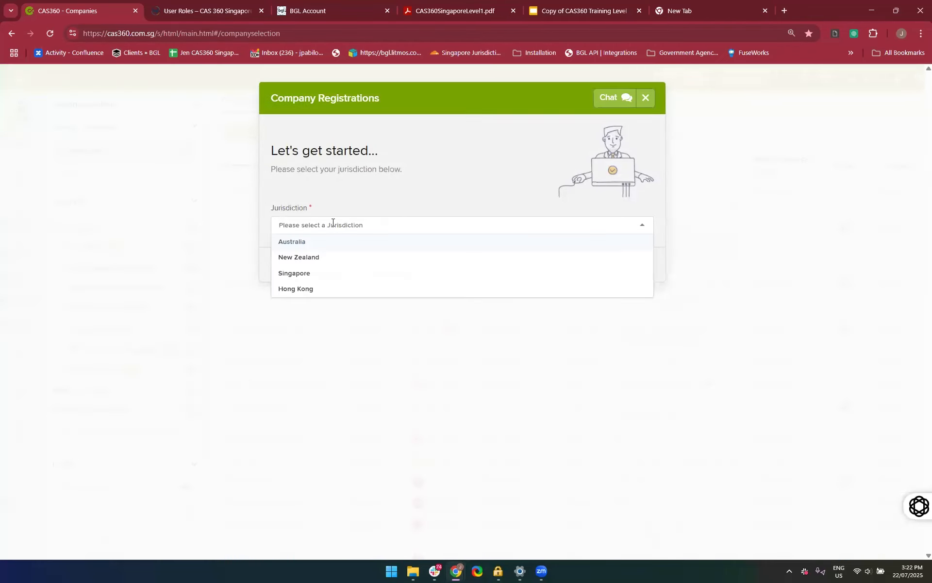
left_click(290, 275)
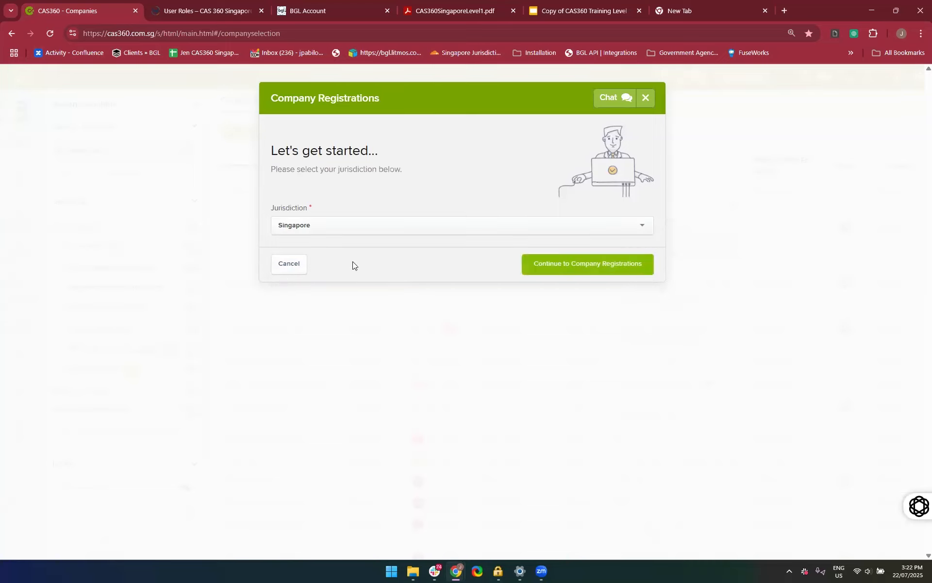
left_click(565, 271)
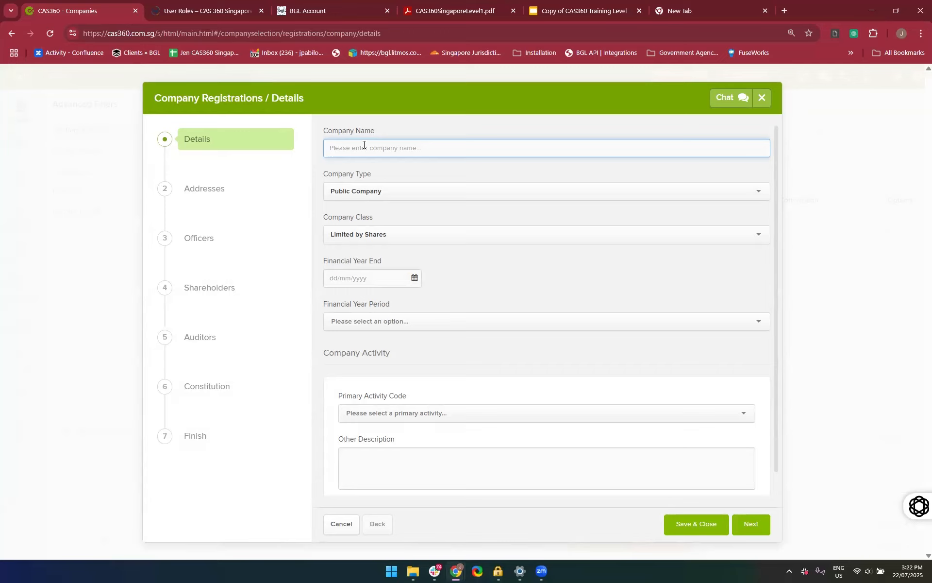
Name the company 22 July Services Pte Ltd and set its type to Private Company - Exempt
type("22")
type("July Services Pte Ltd")
left_click(355, 189)
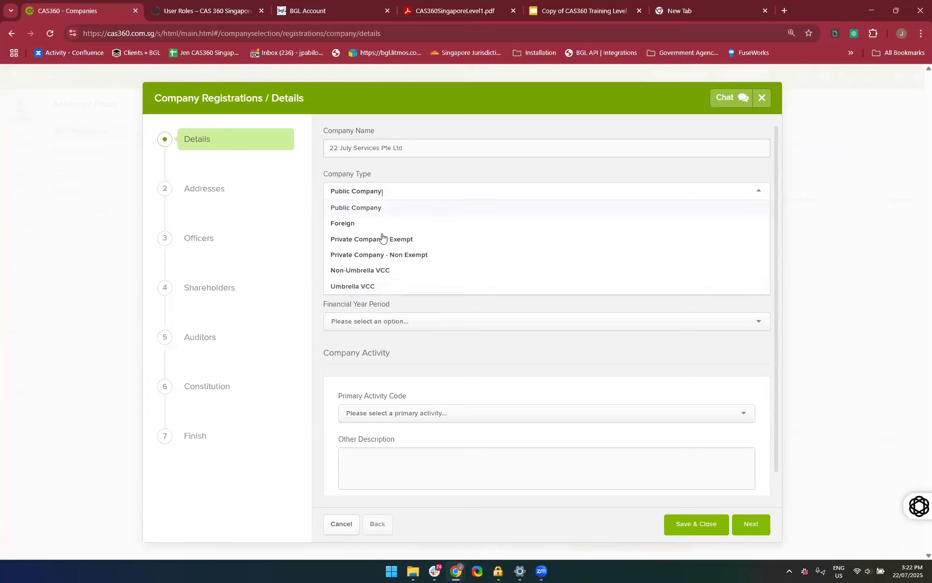
left_click(416, 240)
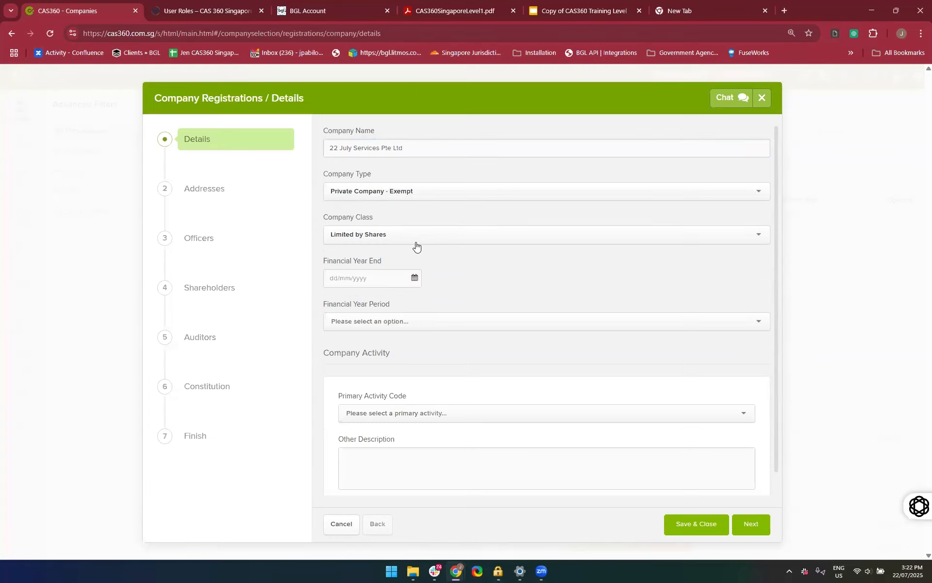
Compare the company class options for exempt and non-exempt private companies, returning the type to Private Company - Exempt
left_click(412, 236)
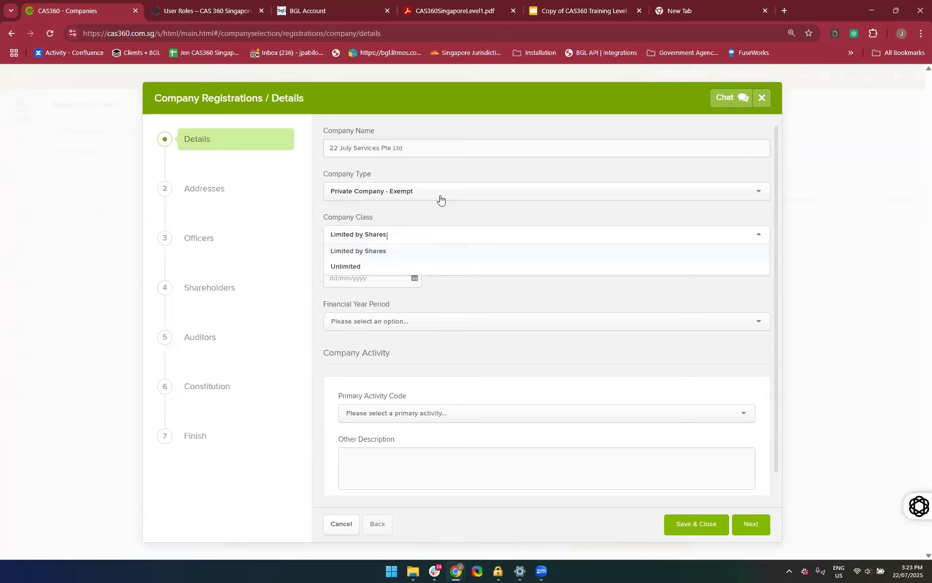
left_click(440, 199)
left_click(427, 252)
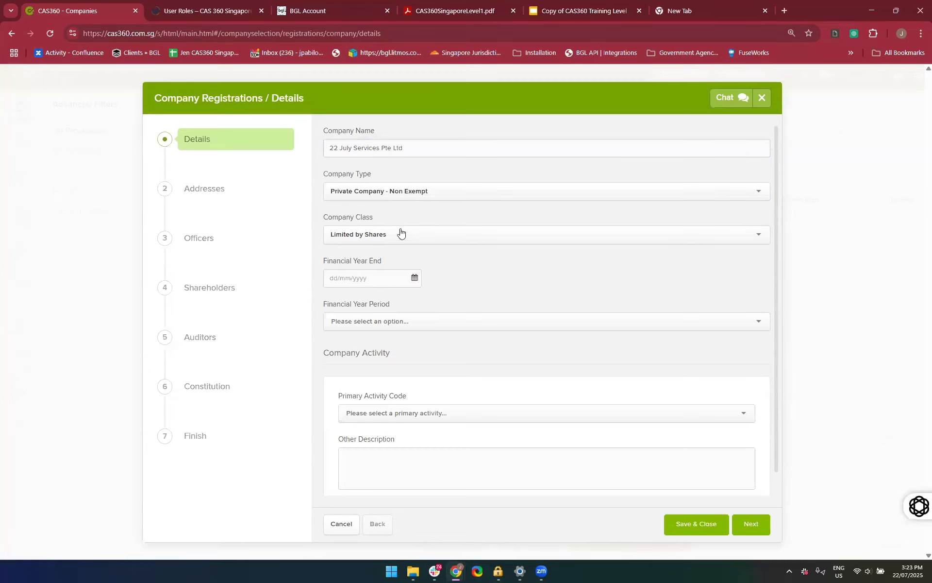
left_click(407, 235)
left_click(429, 196)
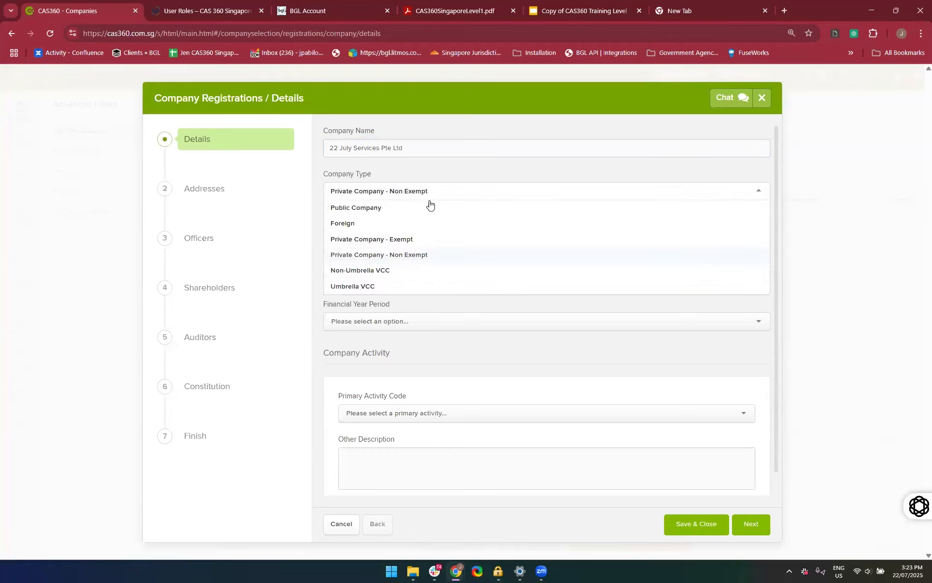
left_click(425, 239)
Enter 03/03/2025 as the company's financial year end
left_click(374, 277)
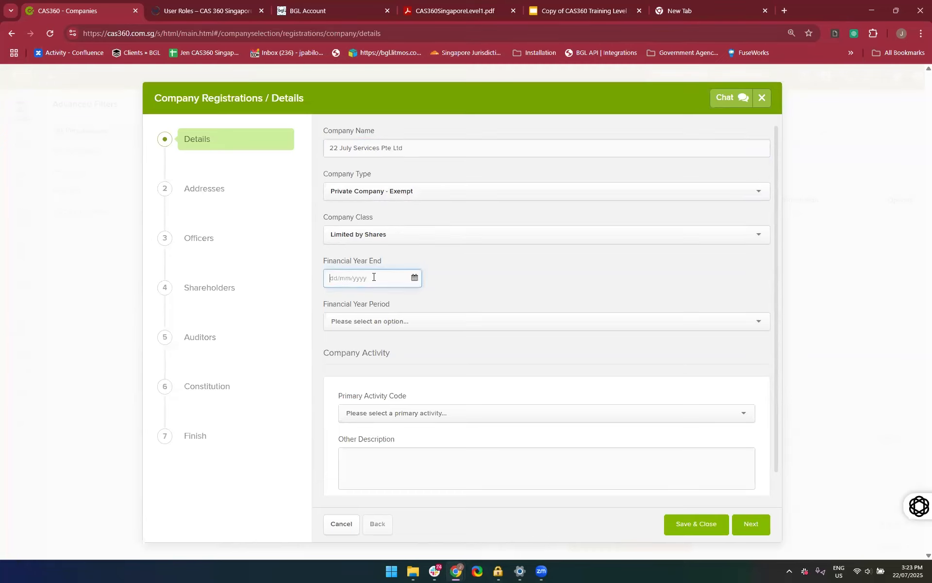
type("03/03/2025")
left_click(541, 290)
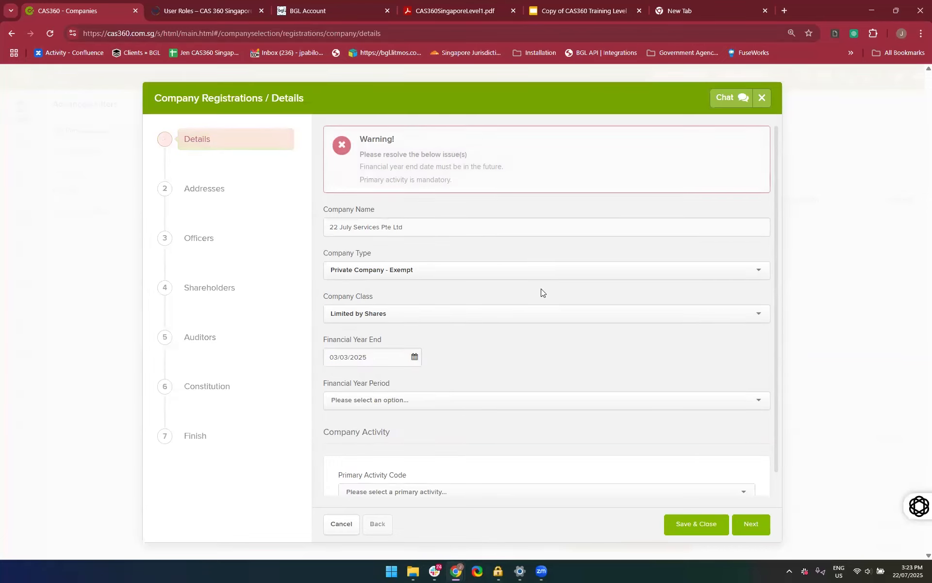
Change the financial year end to 03/06/2025
scroll(542, 290, "down", 1)
left_click(375, 333)
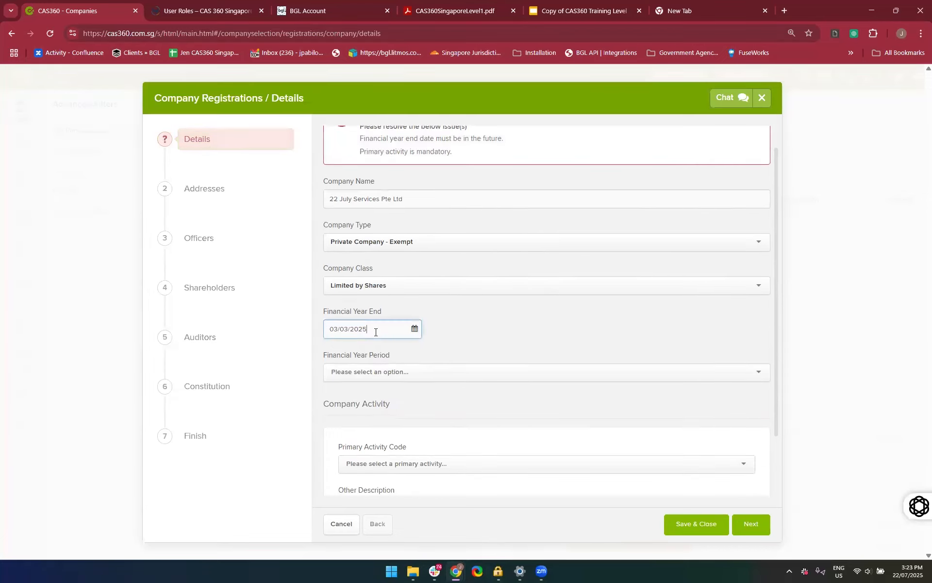
left_click(348, 330)
key("BackSpace")
key("BackSpace")
key("BackSpace")
key("BackSpace")
type("/06/")
left_click(466, 348)
Set the financial year period to 12 months
scroll(453, 348, "down", 1)
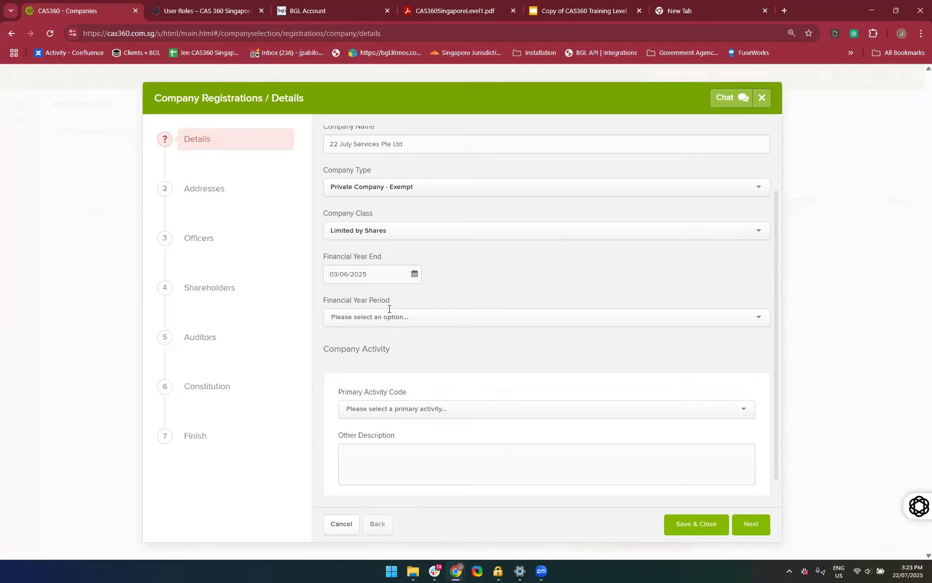
left_click(389, 313)
left_click(354, 334)
Set the primary activity to 73100, Advertising activities, with the other description Creative Agency
scroll(429, 369, "down", 1)
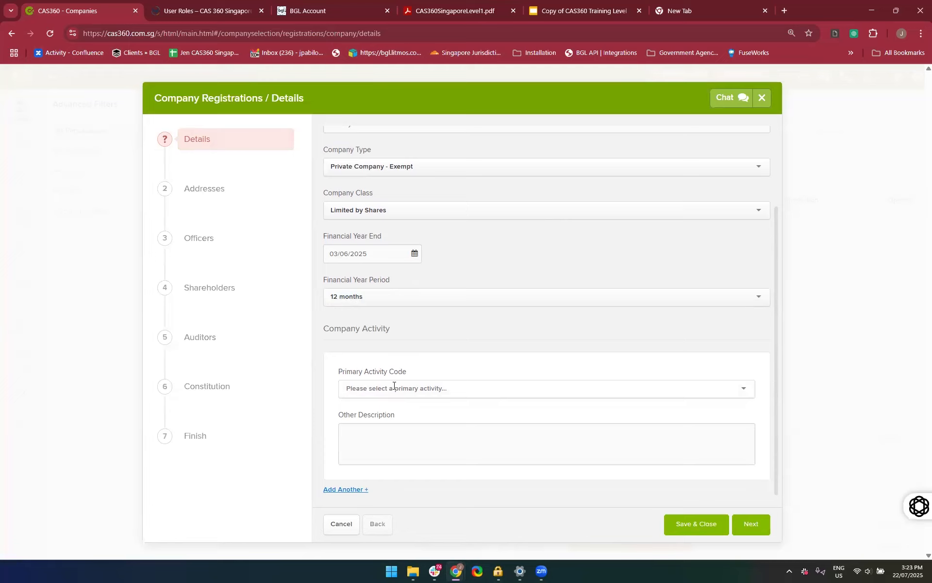
type("Advert")
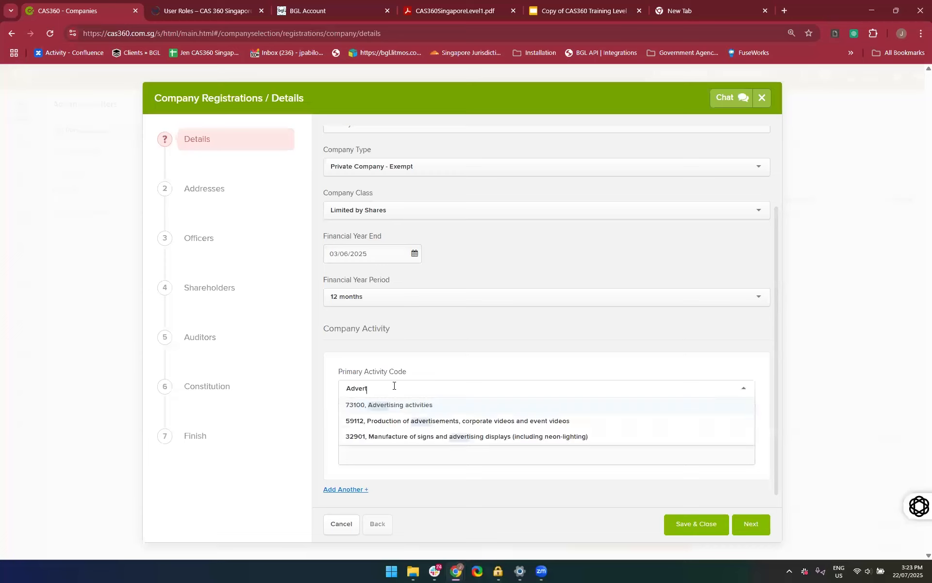
left_click(377, 407)
left_click(408, 435)
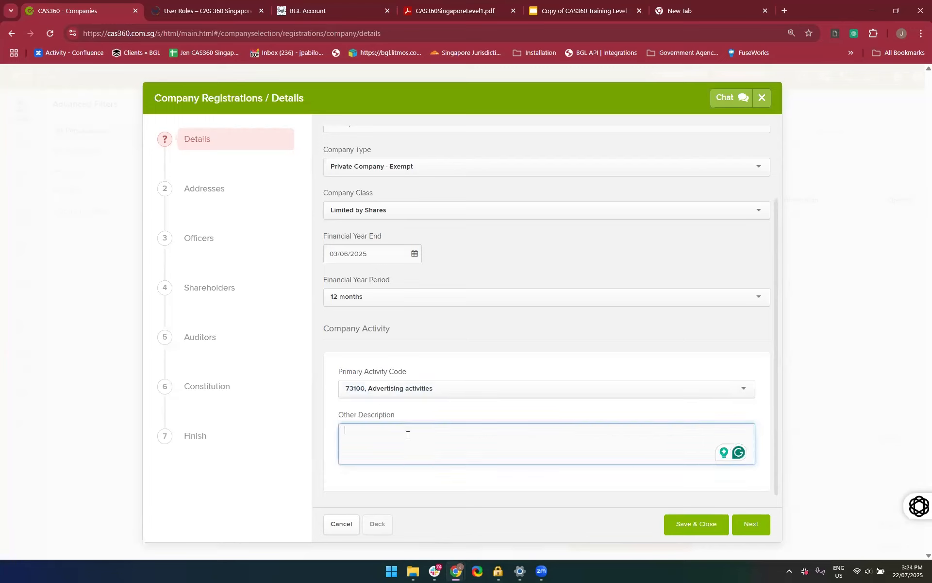
type("Creative Agency")
left_click(413, 492)
Add a secondary company activity and set it to 70209, Management consultancy services n.e.c., leaving its description blank
scroll(609, 380, "up", 3)
scroll(609, 380, "down", 3)
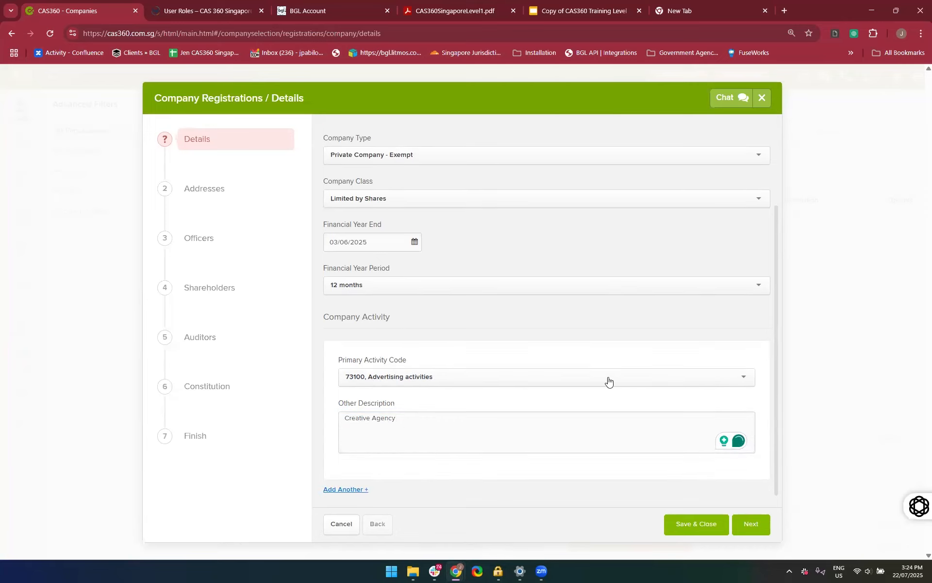
left_click(353, 488)
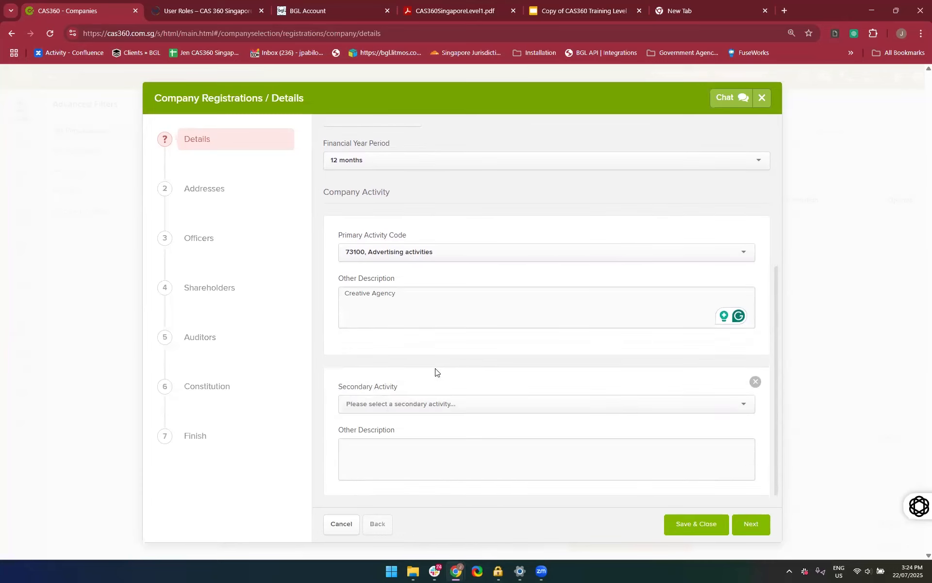
left_click(406, 405)
type("Cnosul")
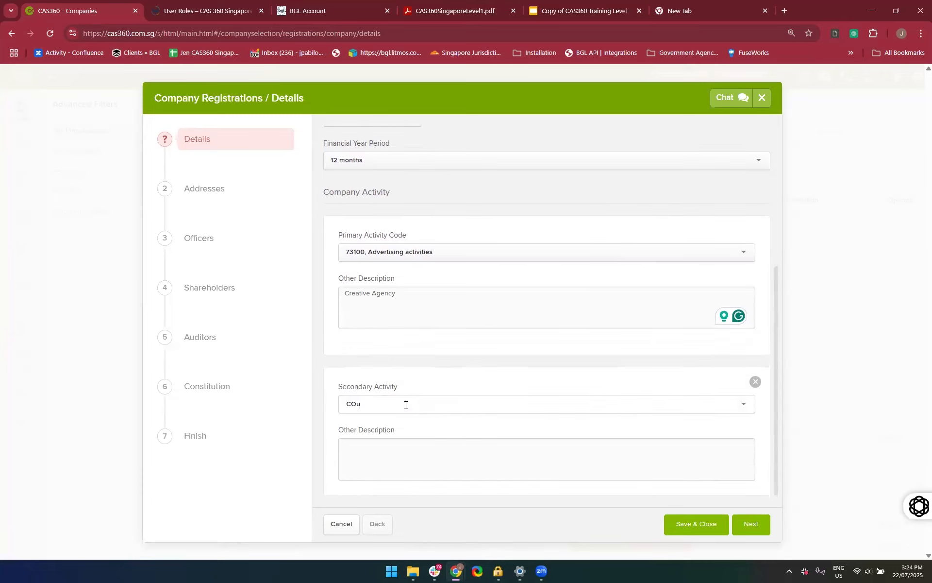
key("BackSpace")
key("BackSpace")
key("BackSpace")
key("BackSpace")
key("BackSpace")
type("n")
key("BackSpace")
type("oncu")
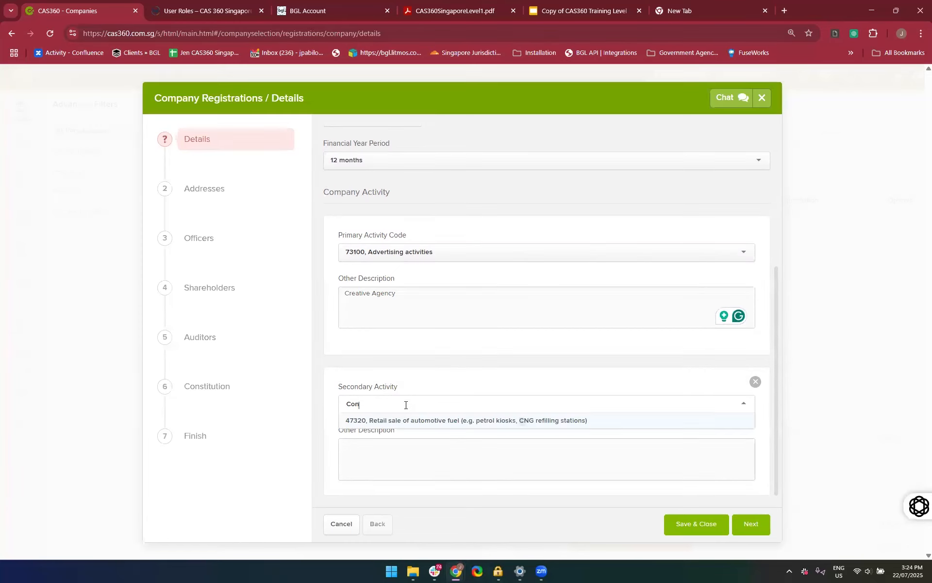
key("BackSpace")
key("BackSpace")
type("sul")
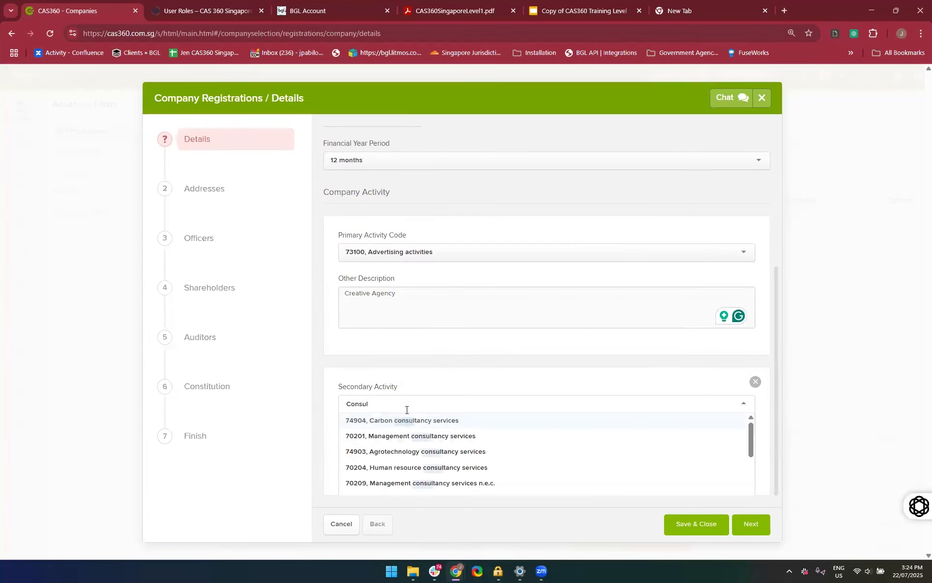
left_click(434, 484)
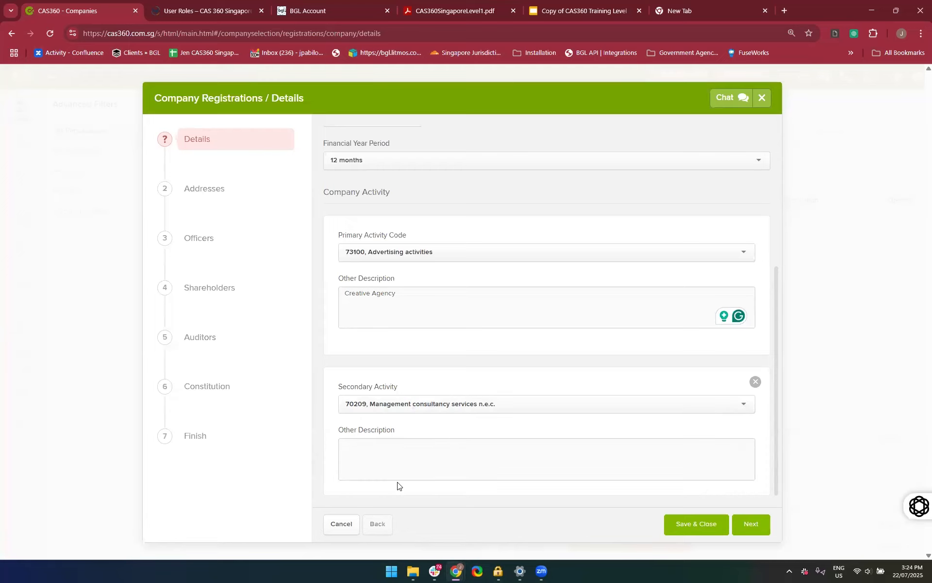
left_click(416, 455)
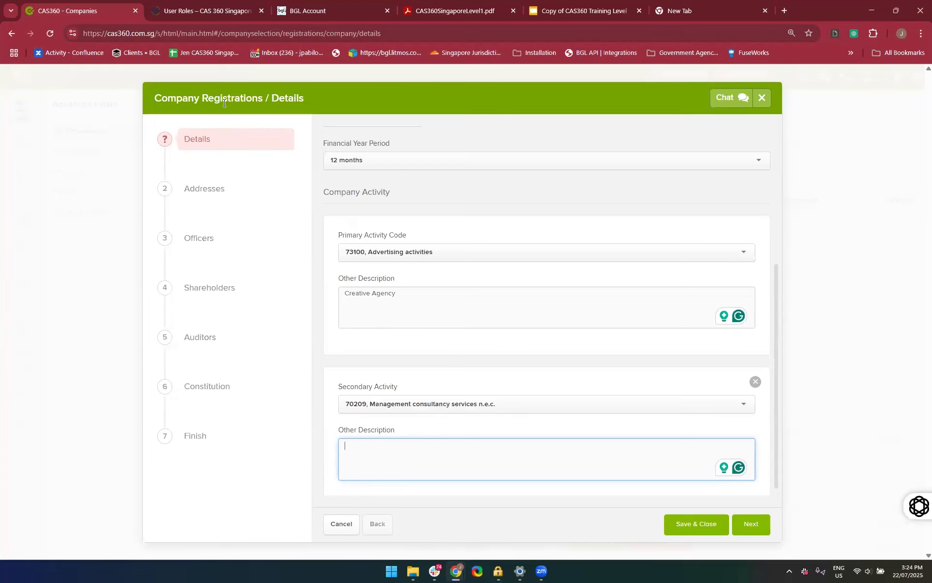
Try to save and close the registration, and change the day of the financial year end to 31
left_click(689, 532)
left_click(340, 344)
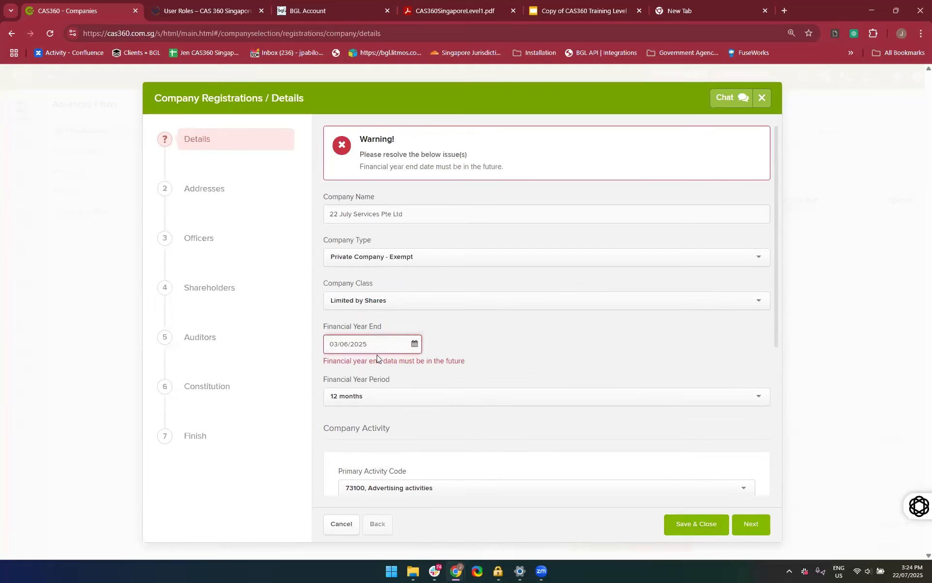
key("BackSpace")
key("BackSpace")
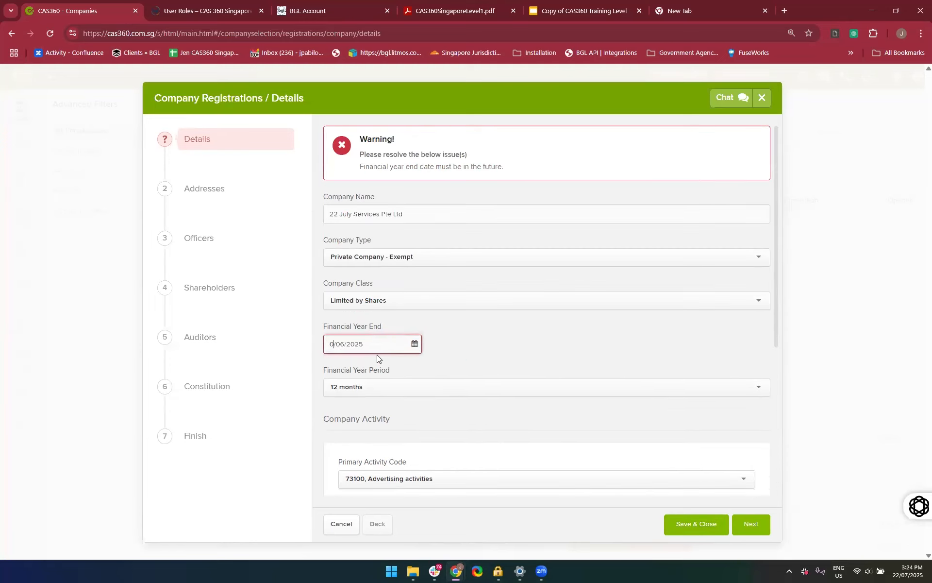
type("21")
key("BackSpace")
key("BackSpace")
type("31")
left_click(491, 377)
Set the financial year end to 30/06/2025
left_click(330, 332)
left_click(376, 331)
type("25")
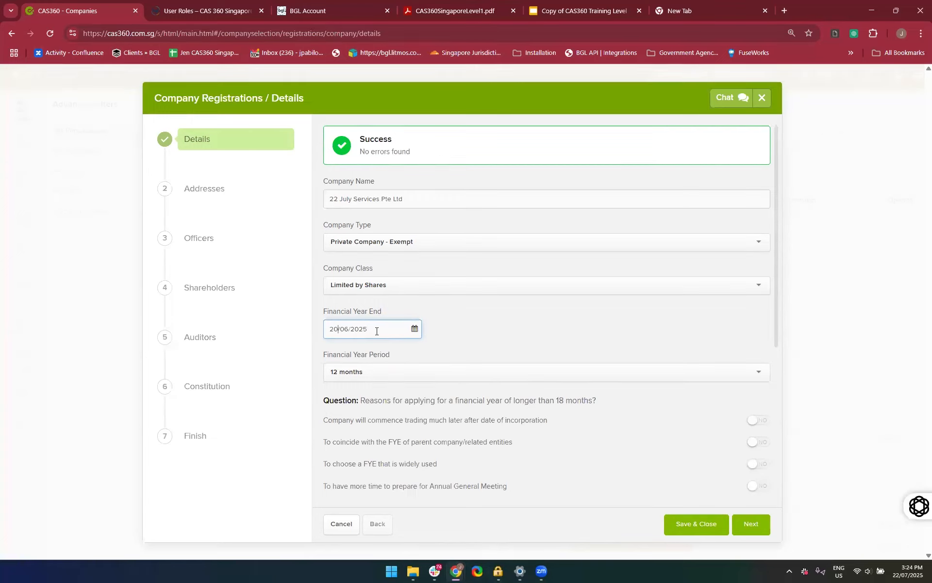
key("BackSpace")
key("BackSpace")
type("30")
scroll(520, 344, "down", 6)
scroll(519, 344, "up", 5)
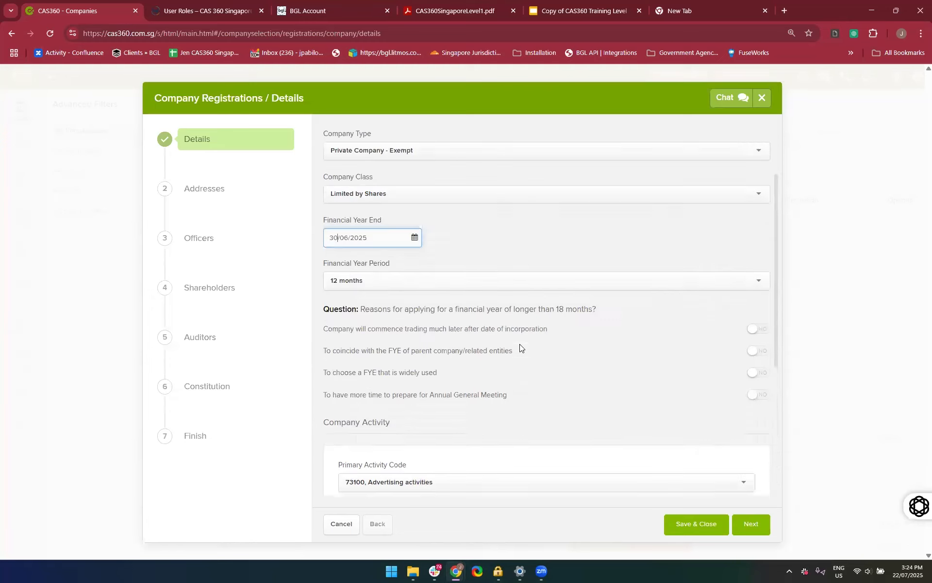
Try to save and close the registration with the financial year period at 12 months
scroll(519, 344, "down", 3)
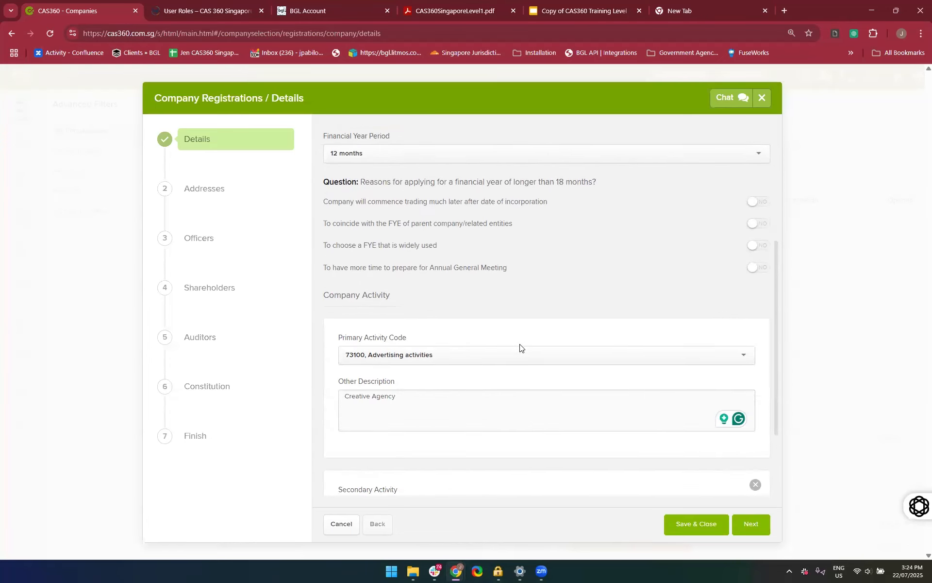
scroll(520, 343, "up", 1)
scroll(519, 343, "up", 4)
left_click(453, 359)
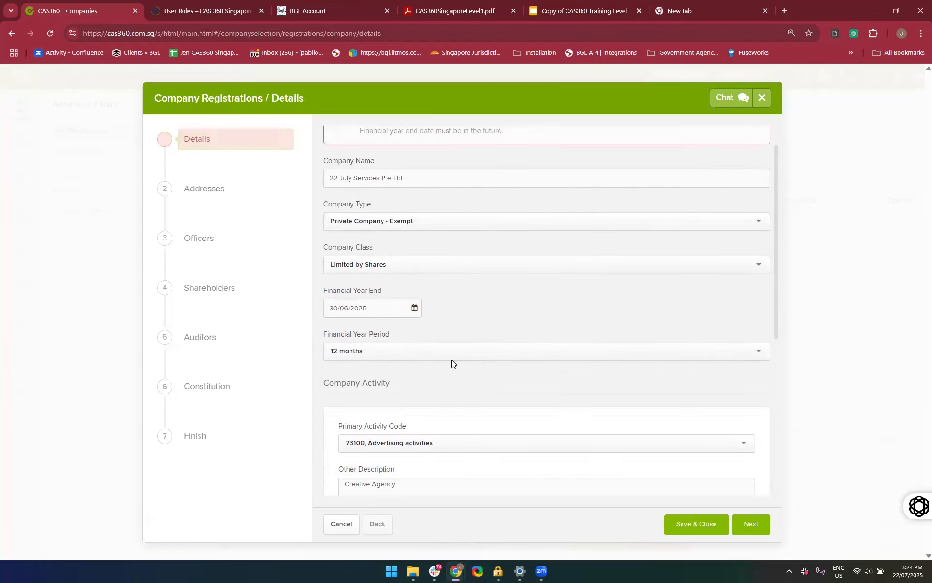
scroll(449, 414, "down", 1)
left_click(439, 325)
left_click(427, 342)
scroll(464, 364, "down", 3)
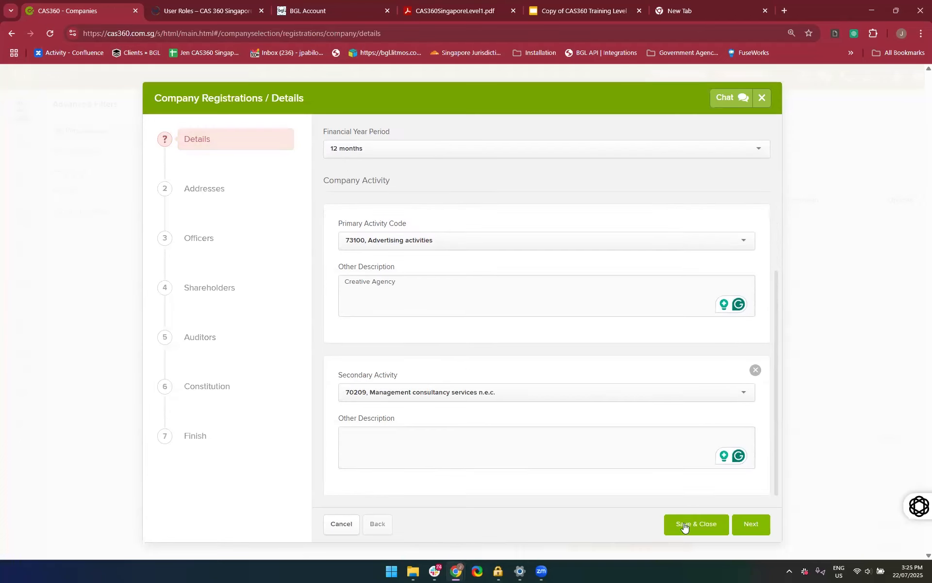
left_click(673, 513)
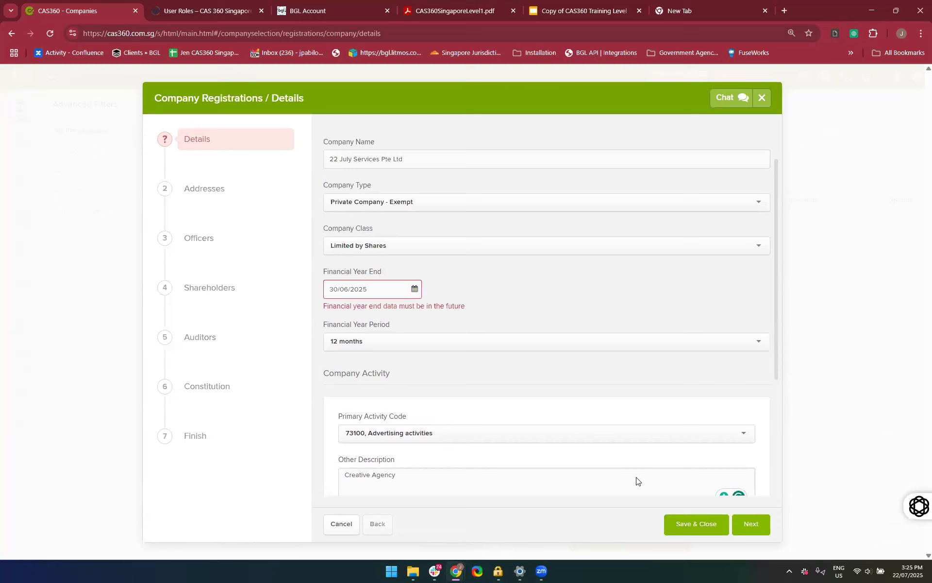
Set the financial year end to 31/12/2025 and save and close the company registration
left_click(381, 323)
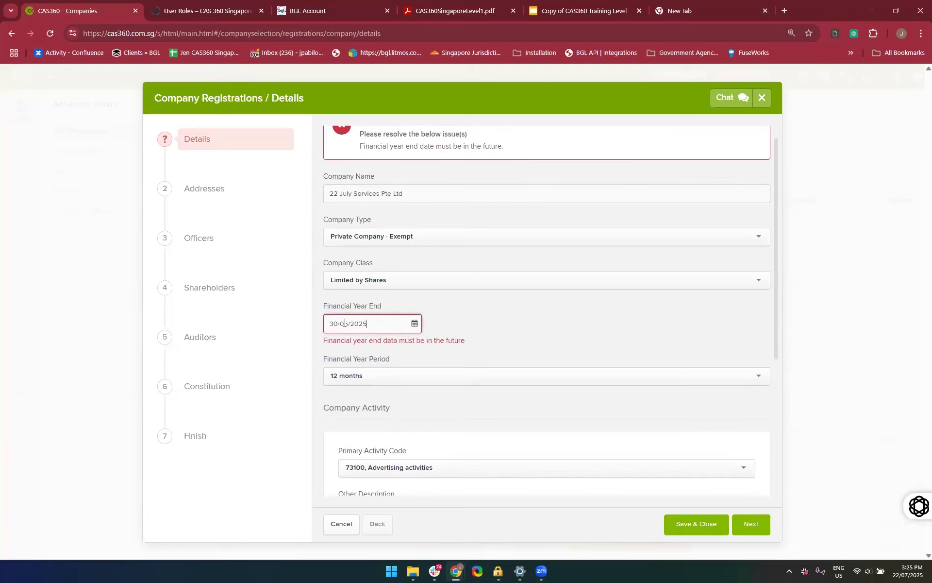
key("Home")
key("BackSpace")
key("BackSpace")
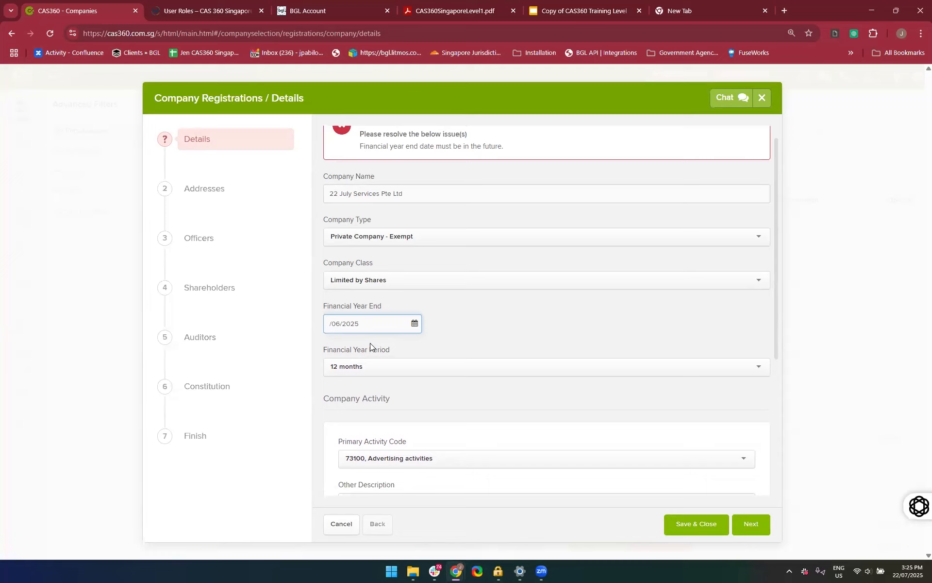
type("12")
key("Delete")
key("Delete")
type("31")
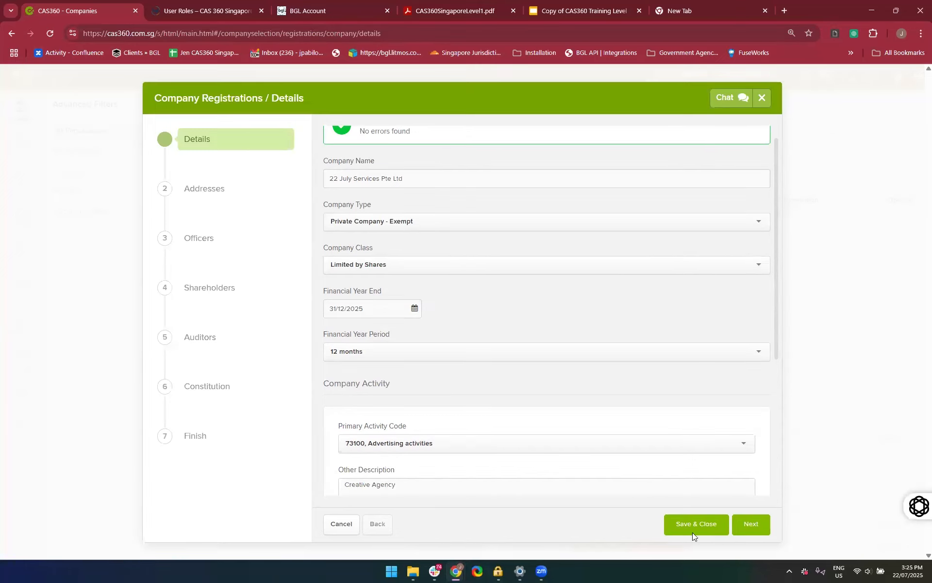
scroll(653, 418, "down", 4)
left_click(690, 532)
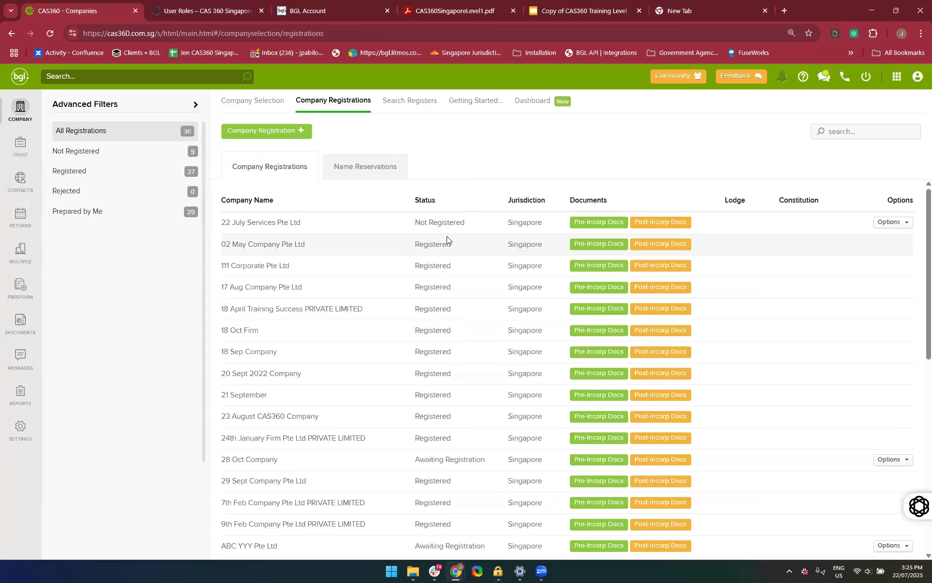
Edit the 22 July Services Pte Ltd registration, choosing its registered office address and working hours of at least 5 hours on each business day
left_click(888, 223)
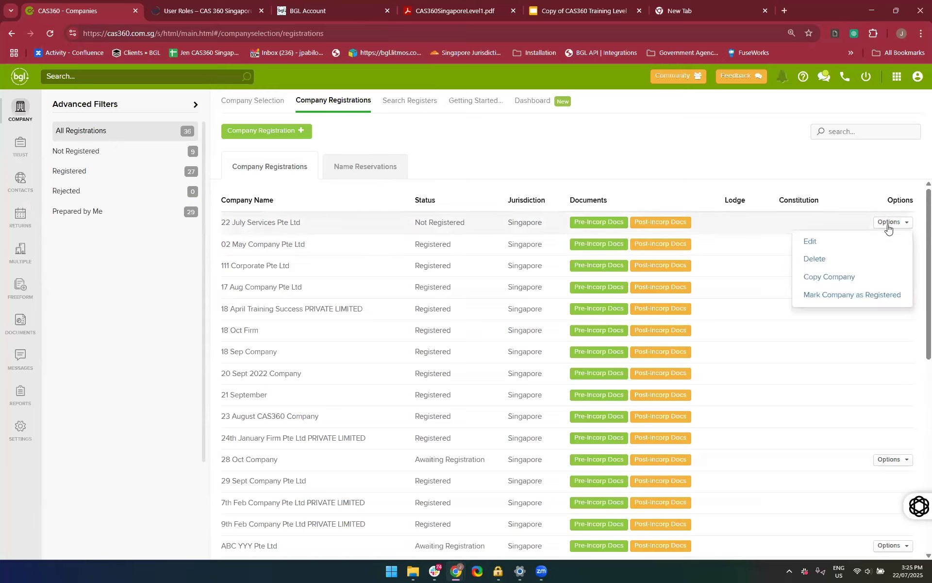
left_click(820, 247)
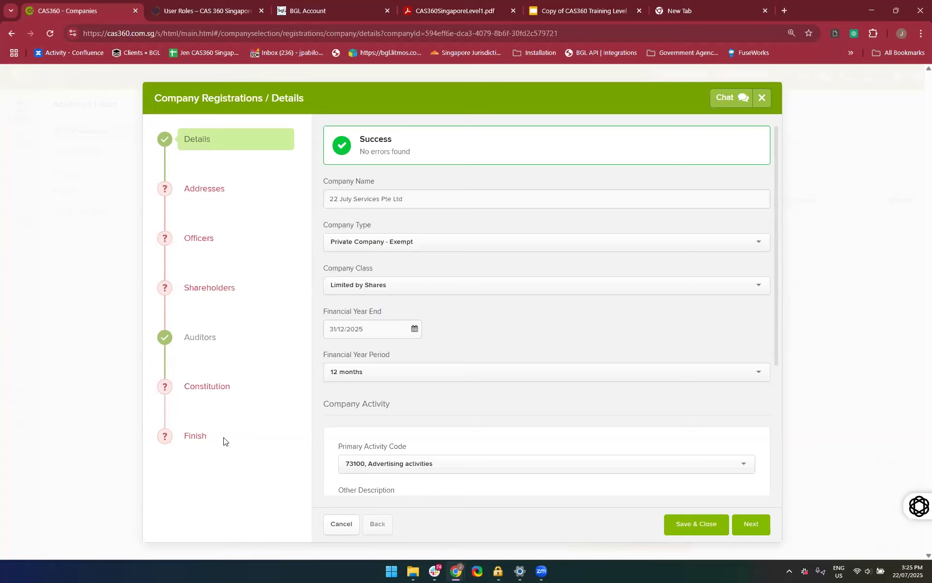
left_click(197, 198)
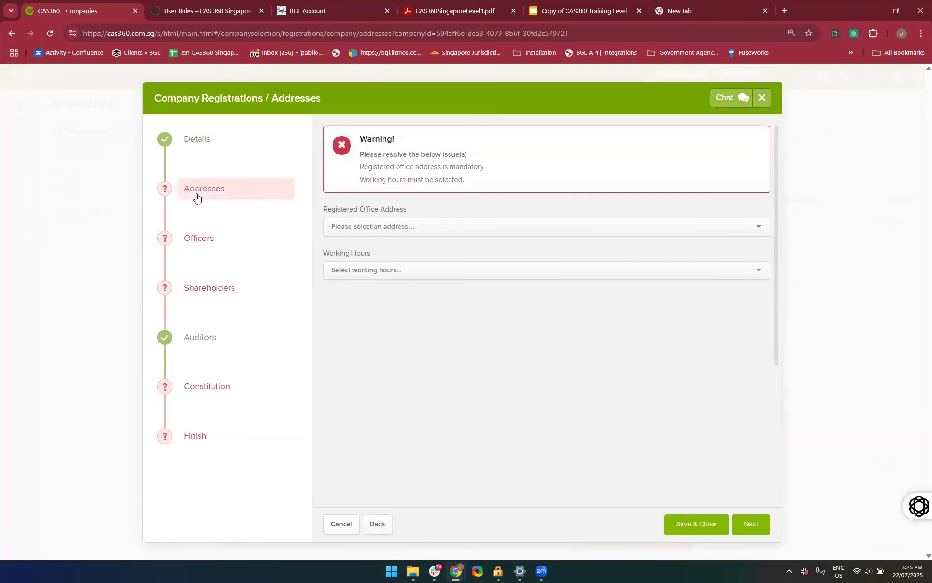
left_click(383, 228)
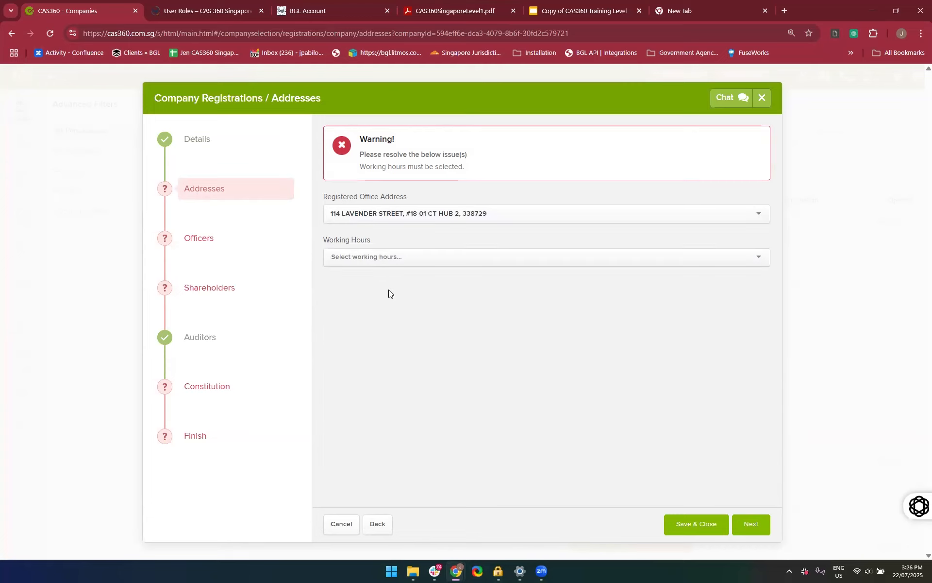
left_click(436, 262)
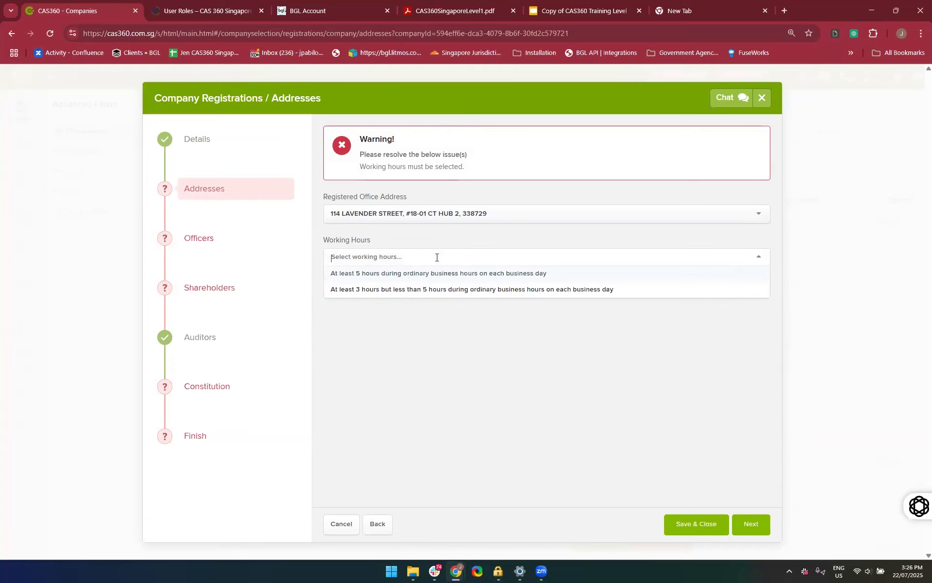
left_click(408, 275)
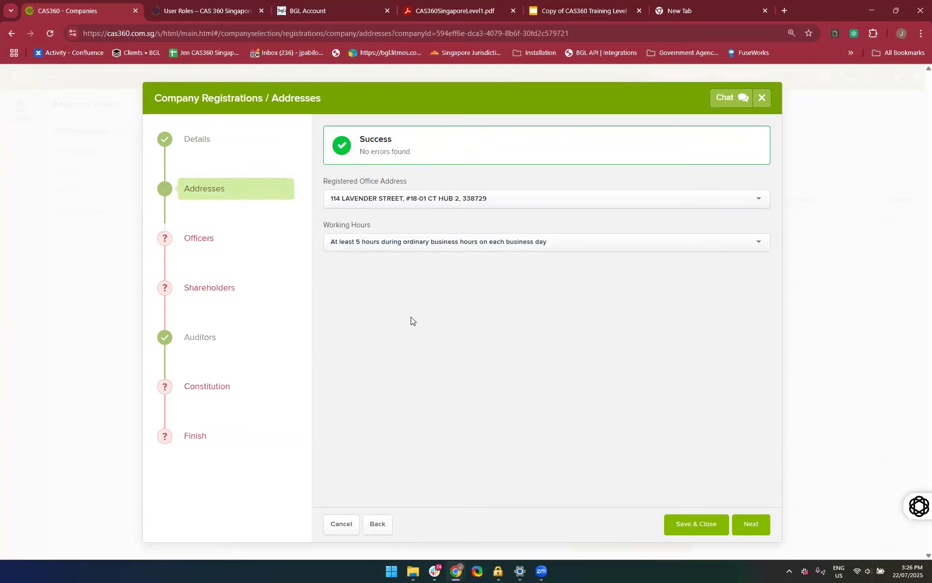
Start adding an officer to the registration and choose the first suggested contact as the officer
left_click(191, 241)
left_click(545, 392)
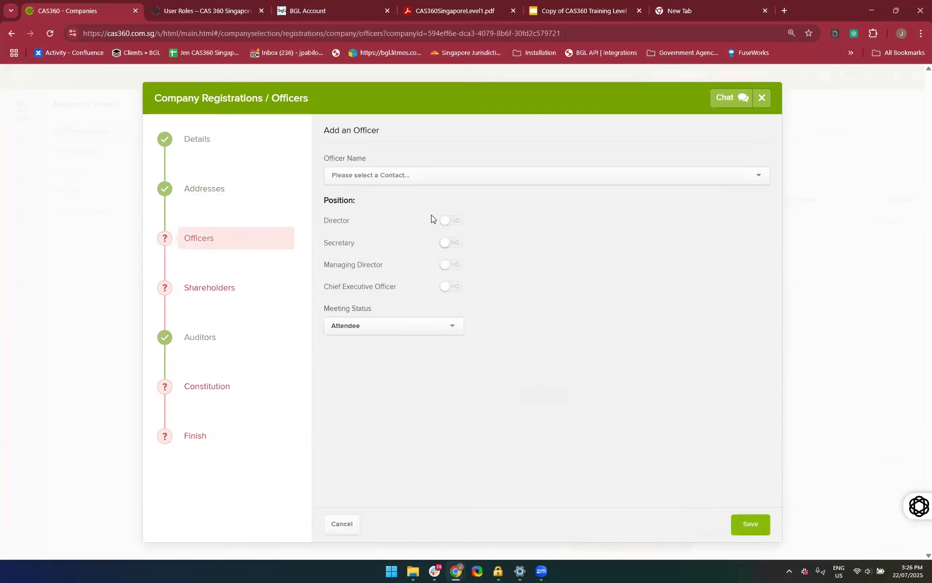
left_click(419, 170)
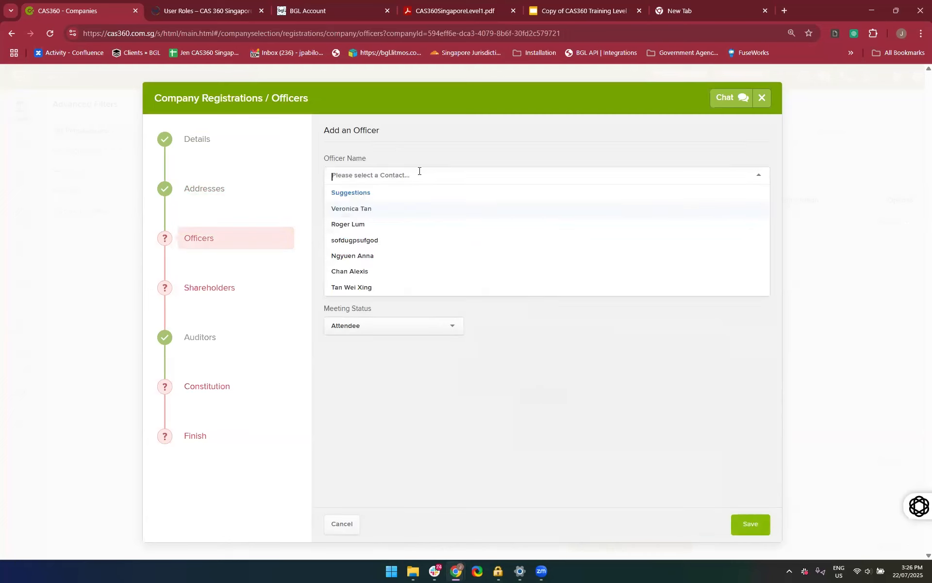
left_click(393, 208)
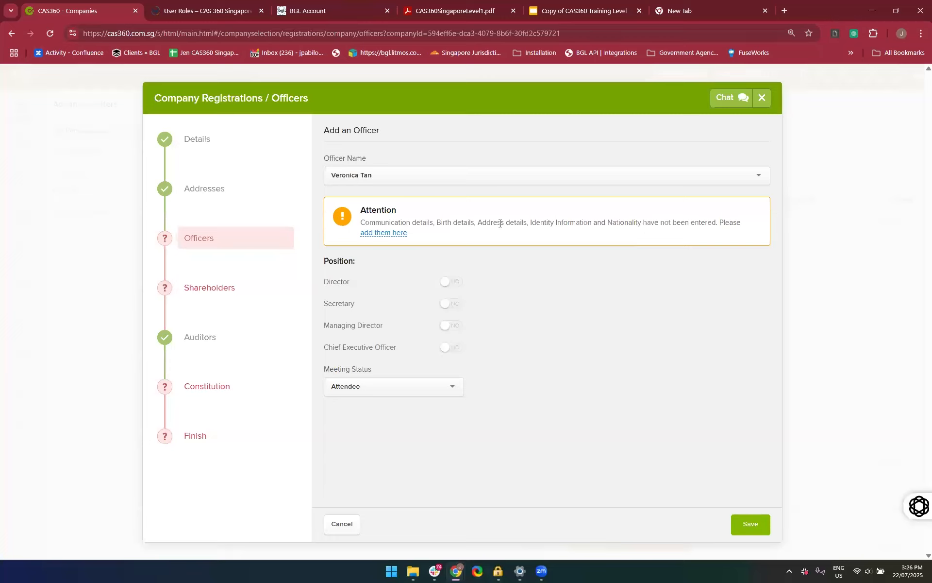
Start adding the officer's missing contact details and choose the existing contact address that matches "Pun"
left_click(388, 234)
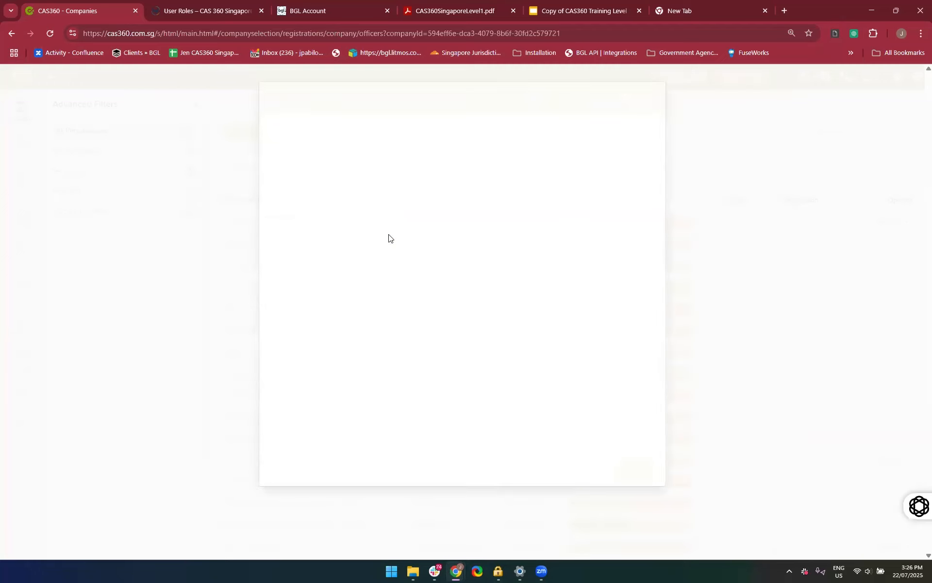
left_click(387, 199)
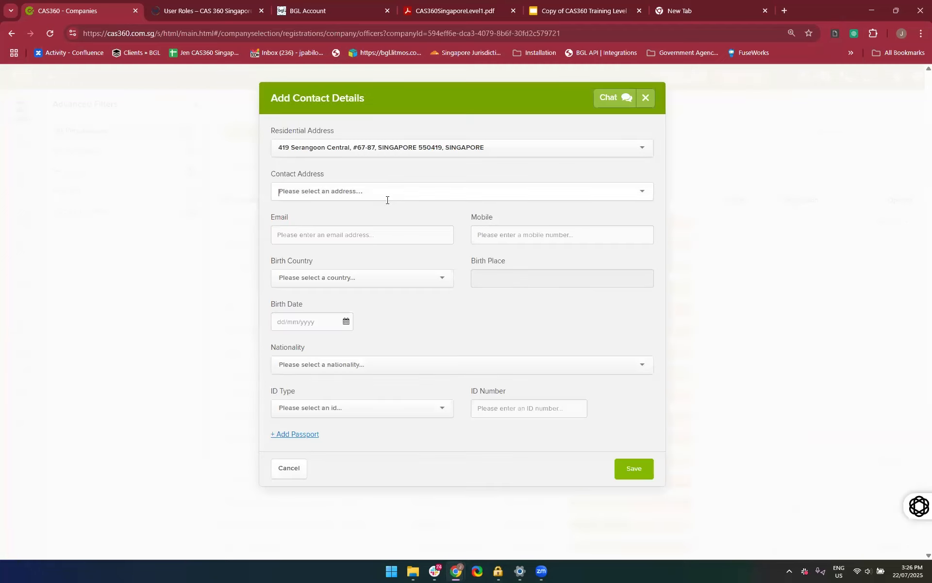
type("Pun")
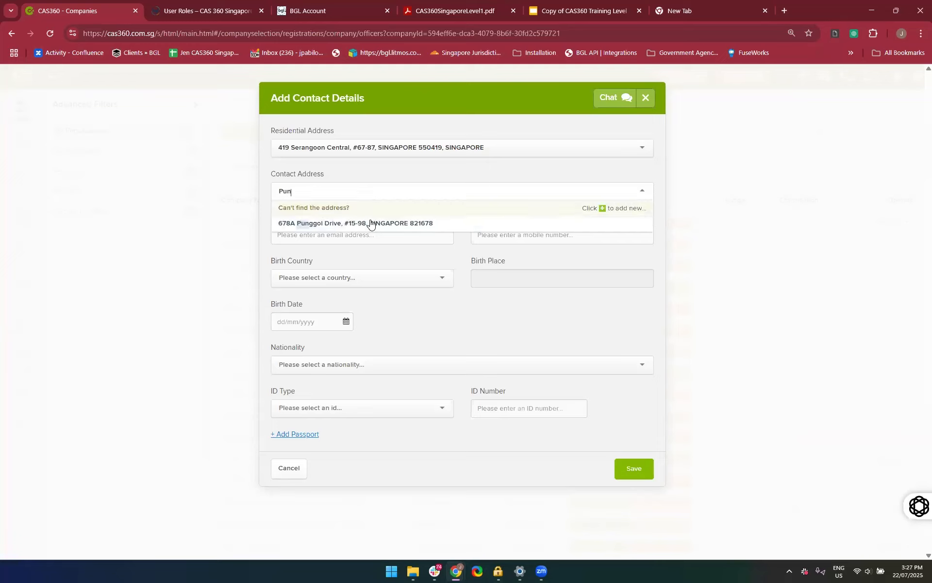
left_click(371, 223)
Set the officer's birth country to Singapore
left_click(355, 232)
left_click(504, 341)
left_click(348, 279)
left_click(332, 359)
left_click(332, 280)
left_click(326, 345)
Enter Singapore as the officer's birth place, correcting the spelling
left_click(506, 281)
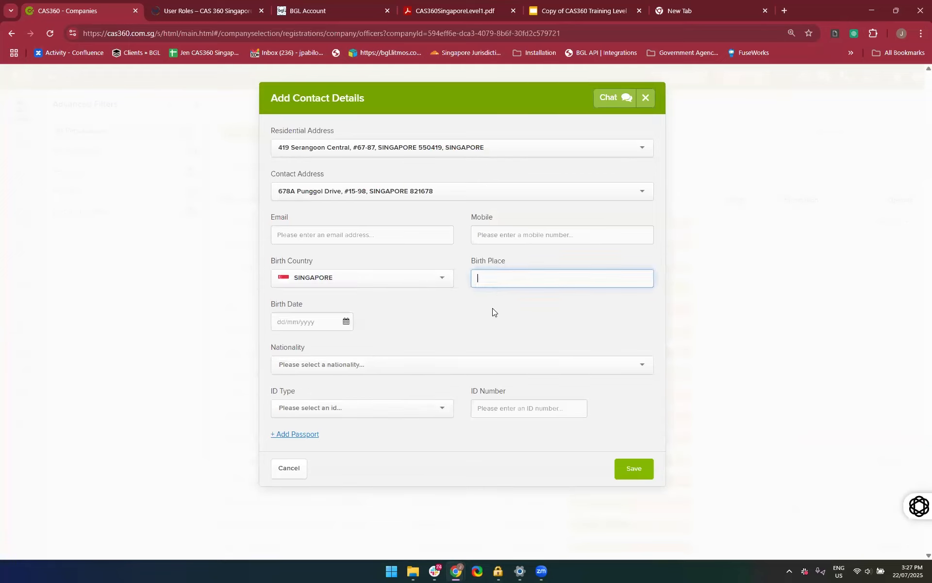
left_click(519, 290)
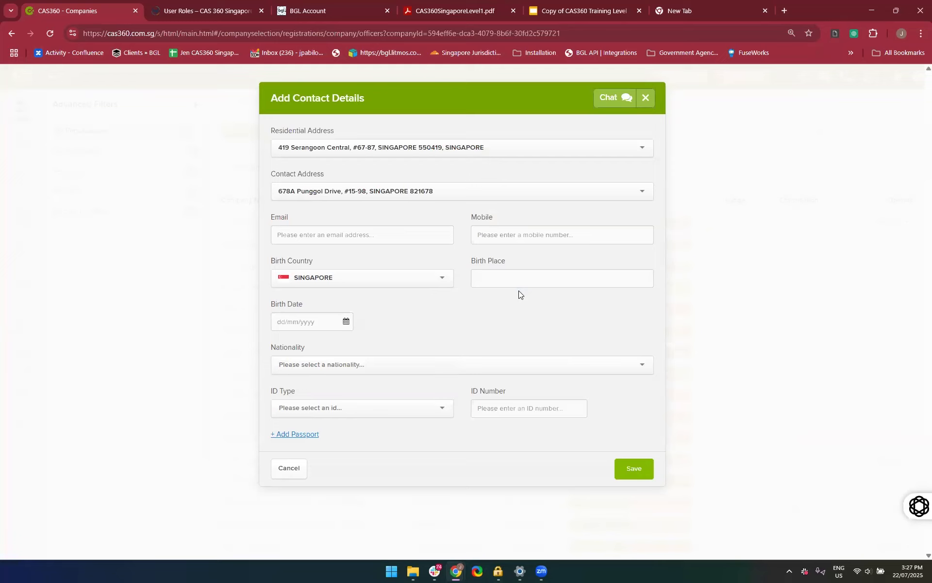
left_click(512, 277)
type("singaopre")
left_click(519, 293)
left_click(511, 280)
key("BackSpace")
key("BackSpace")
key("BackSpace")
key("BackSpace")
type("pore")
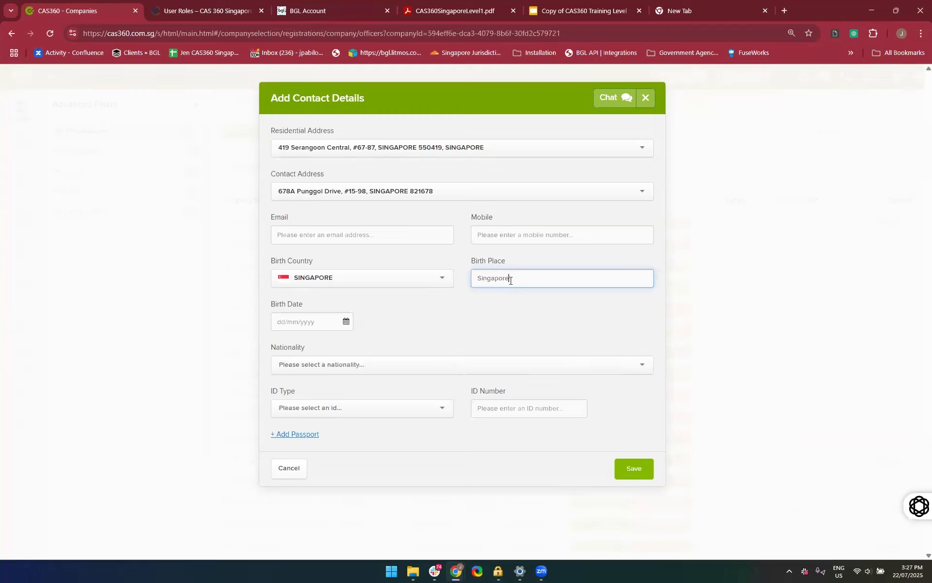
Enter the officer's date of birth and set the nationality to Singaporean
left_click(334, 327)
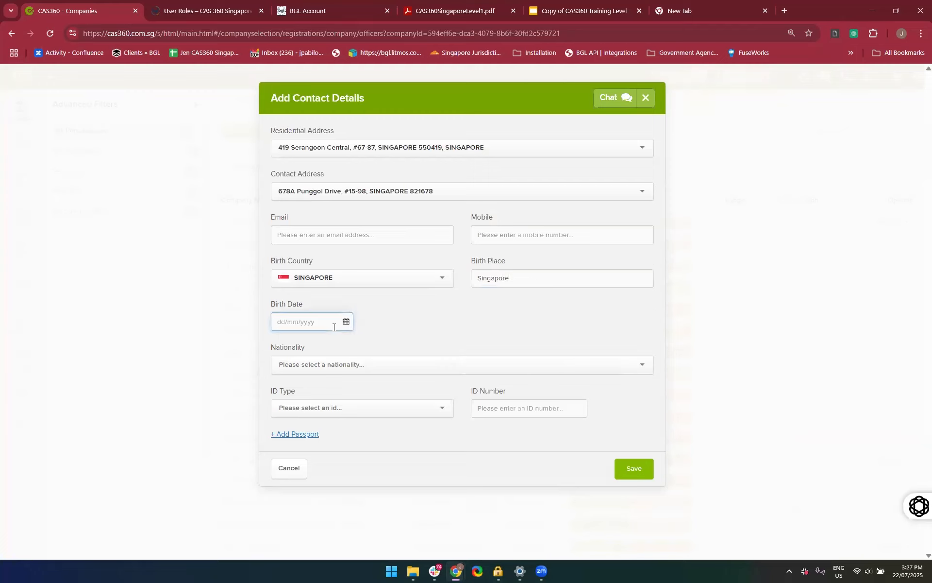
left_click(379, 356)
left_click(379, 358)
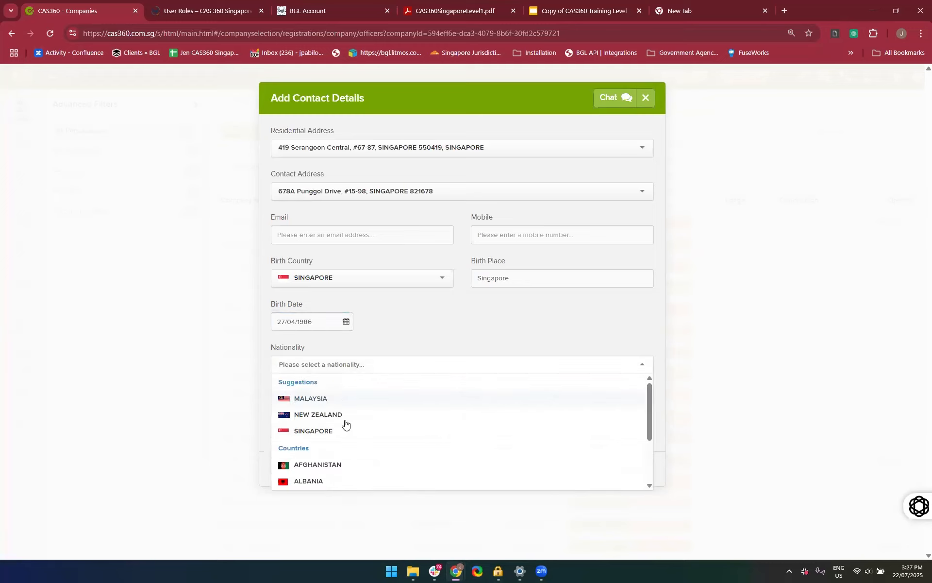
left_click(341, 431)
left_click(318, 365)
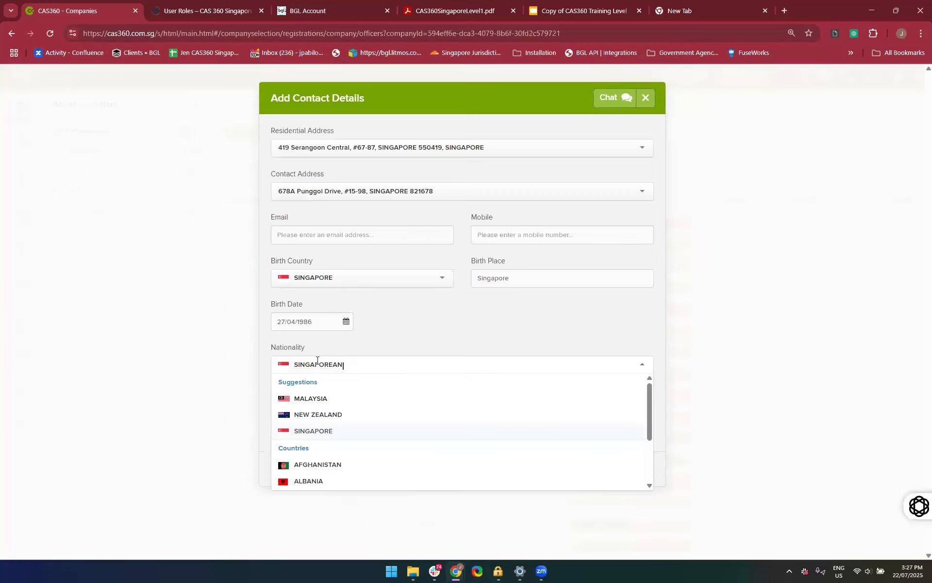
scroll(345, 436, "down", 2)
scroll(345, 435, "up", 2)
left_click(341, 434)
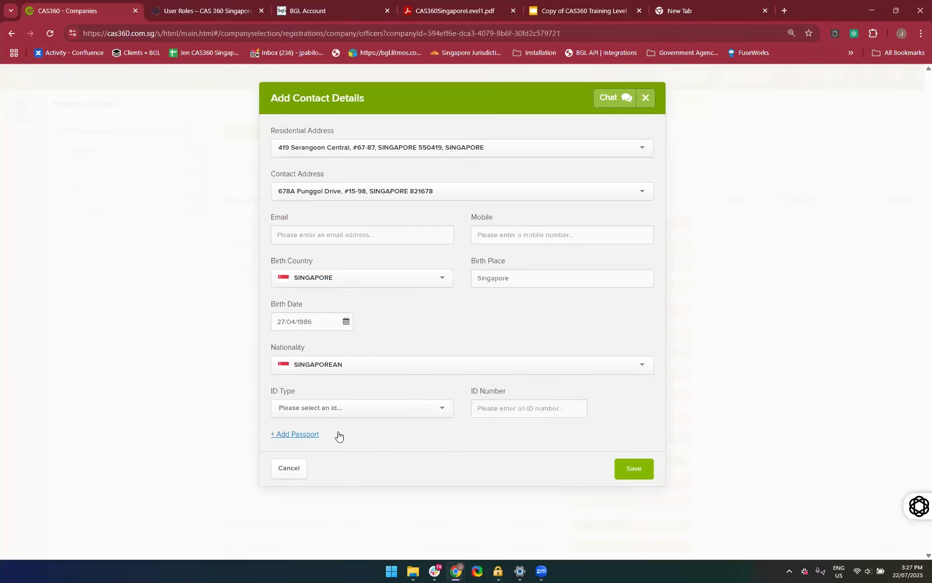
Set the ID type to SG NRIC (Citizen) and enter the officer's ID number
left_click(381, 410)
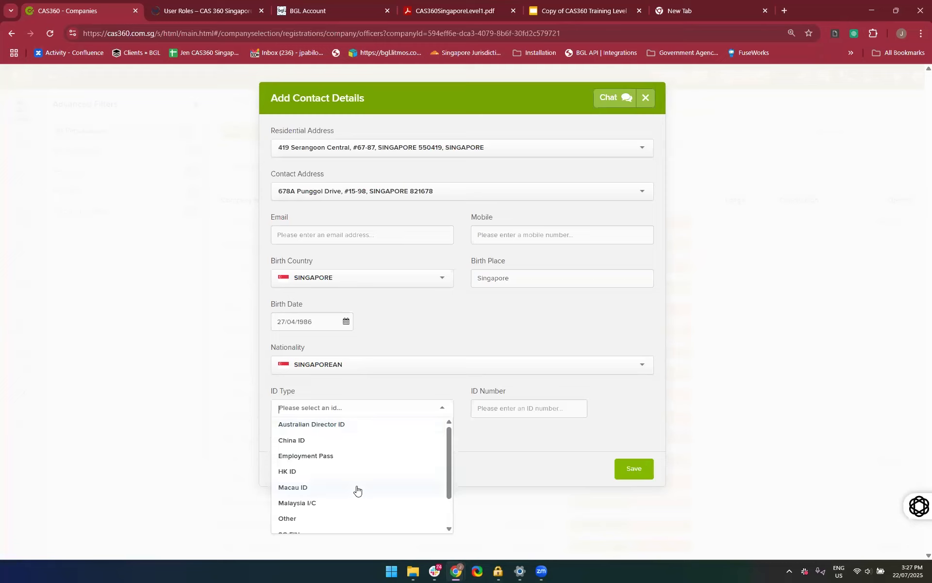
scroll(357, 489, "down", 3)
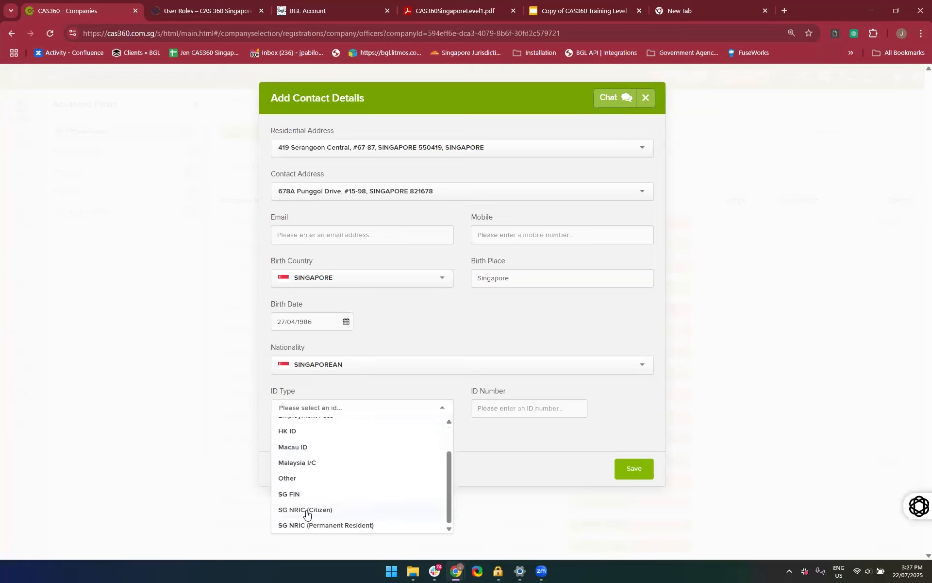
left_click(305, 510)
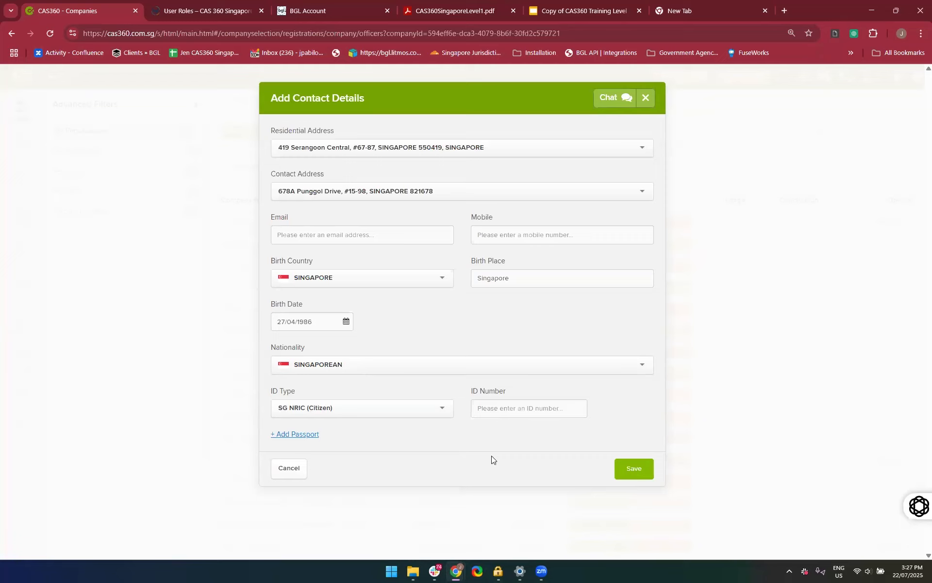
left_click(495, 410)
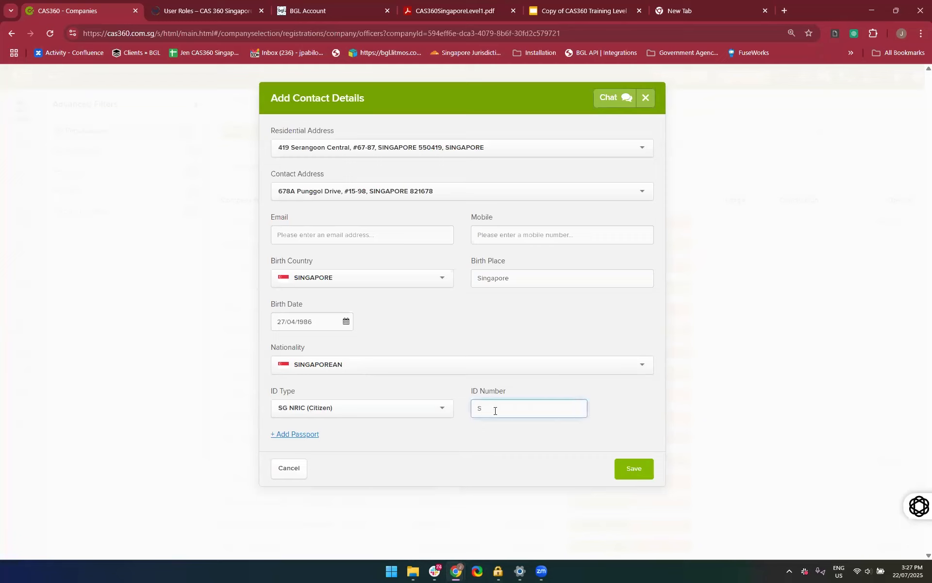
left_click(465, 447)
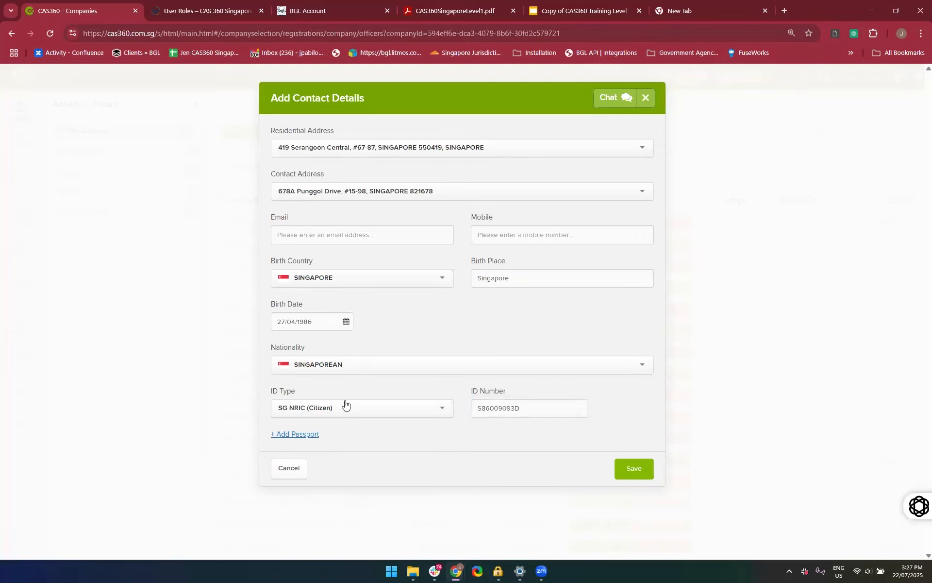
Add a passport section to view its fields, and discard the contact details form without saving
left_click(298, 434)
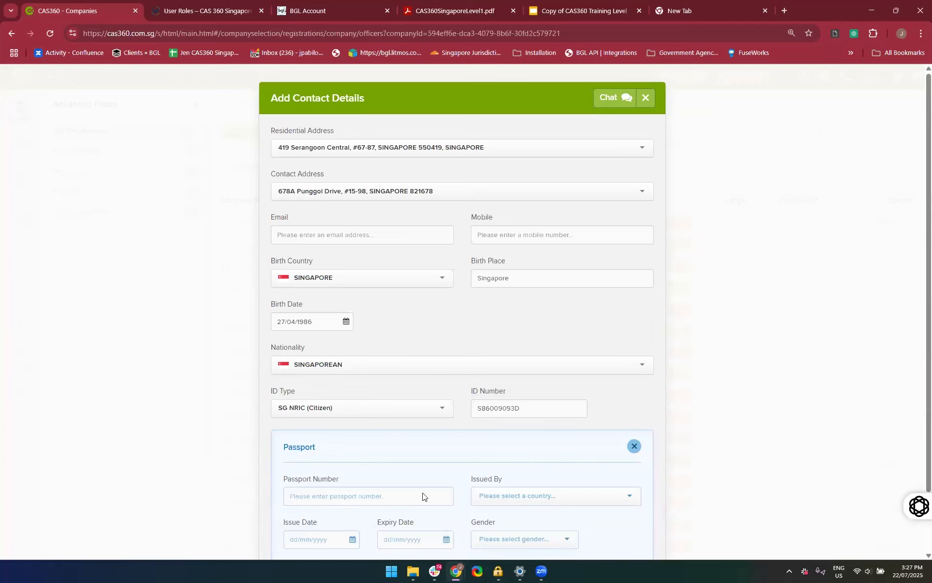
scroll(422, 496, "down", 2)
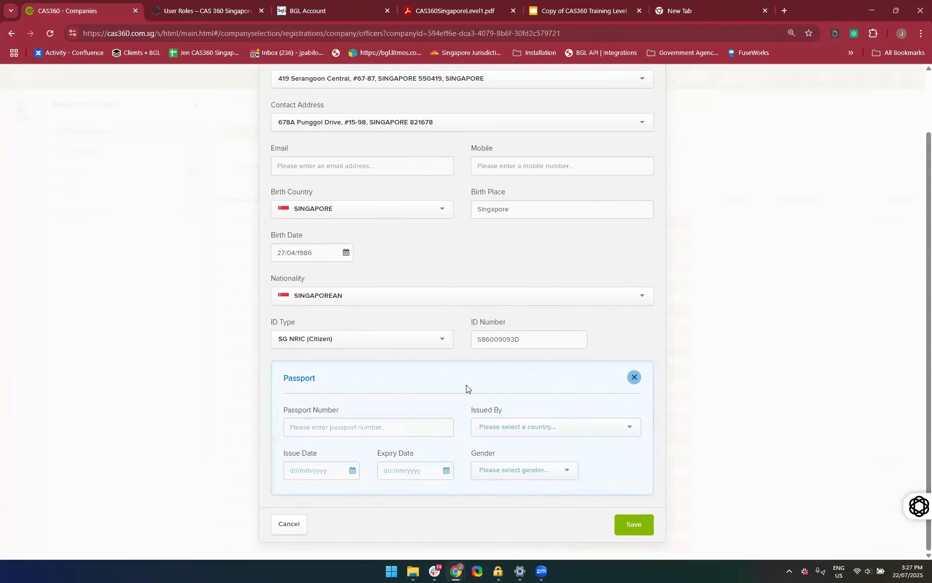
left_click(289, 524)
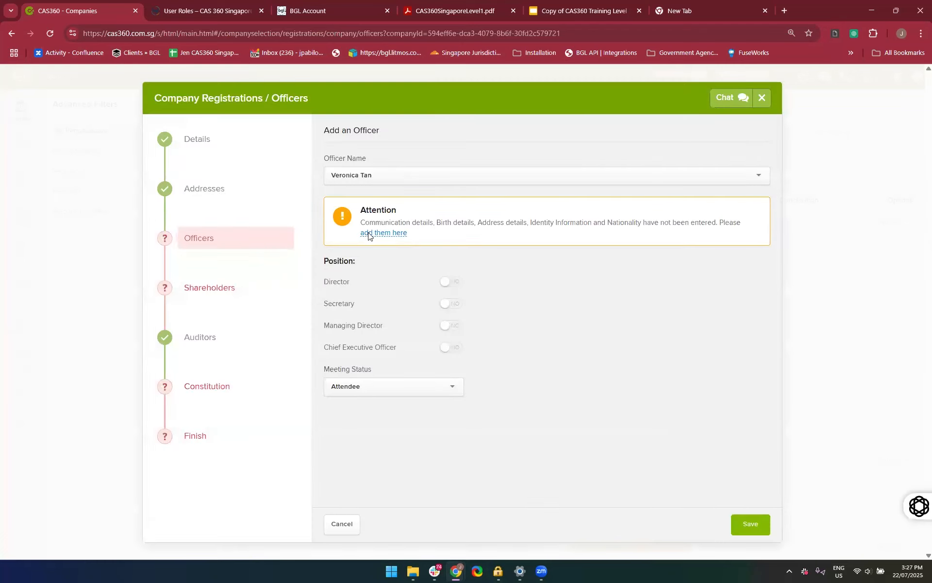
Reopen the officer's contact details, choose the existing contact address matching "Pung" and set the birth country to Singapore
left_click(368, 233)
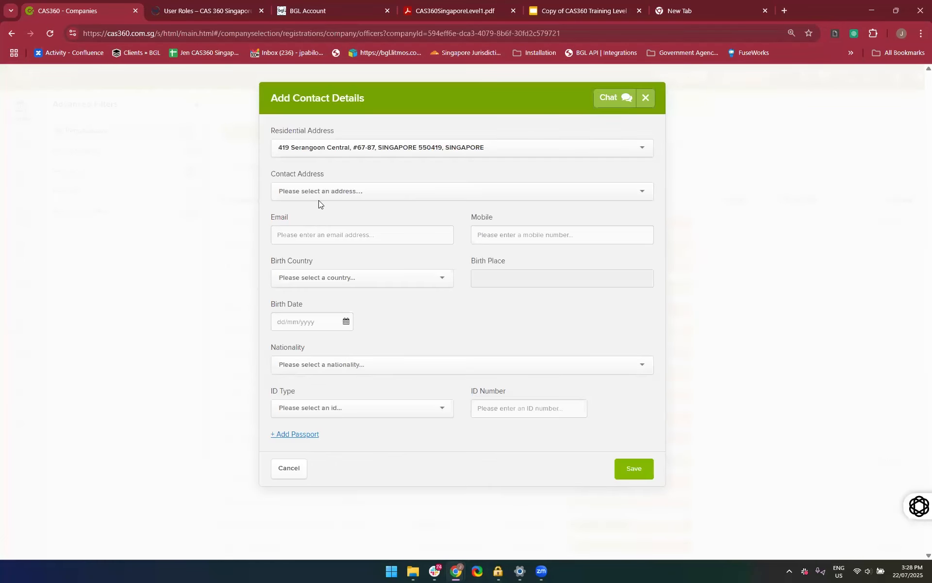
left_click(314, 193)
type("P")
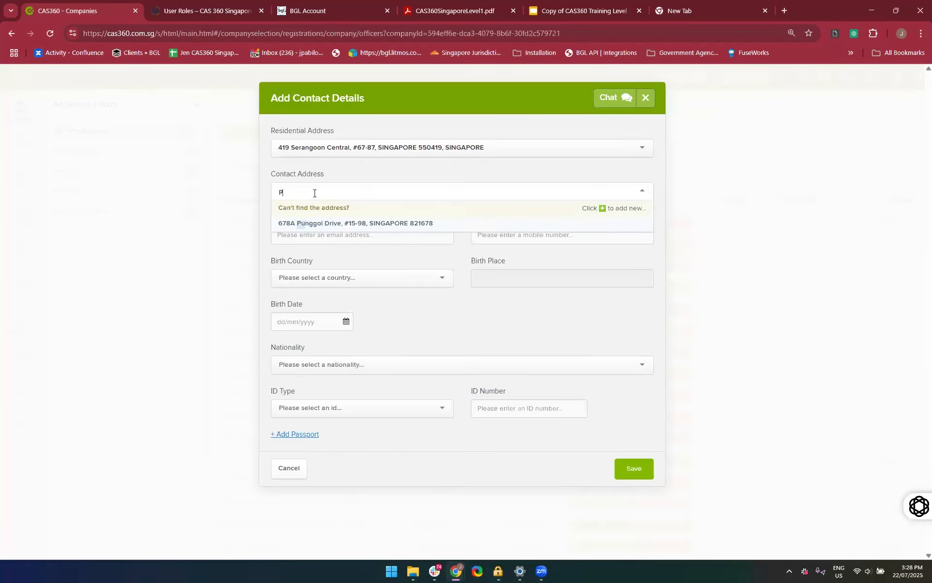
type("ung")
left_click(311, 223)
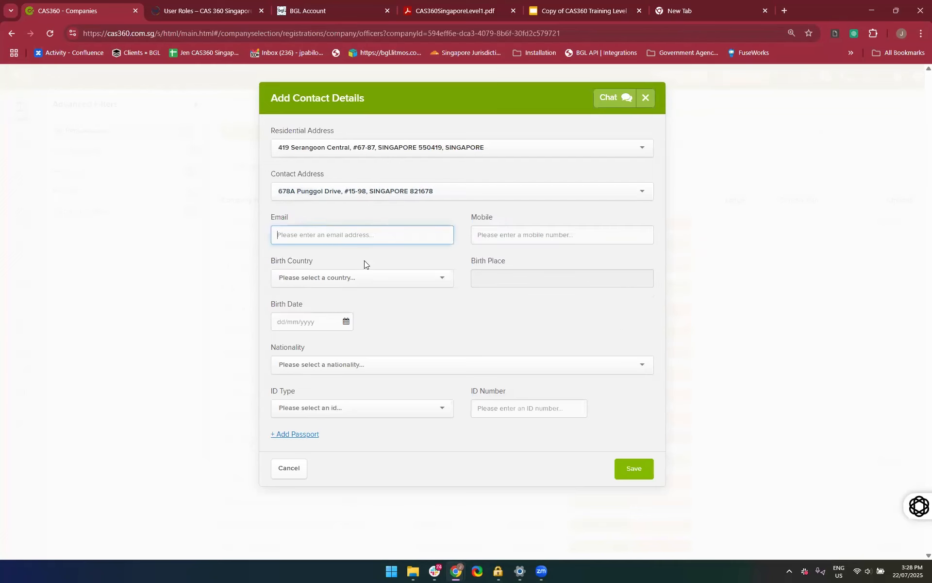
left_click(341, 278)
type("Sin")
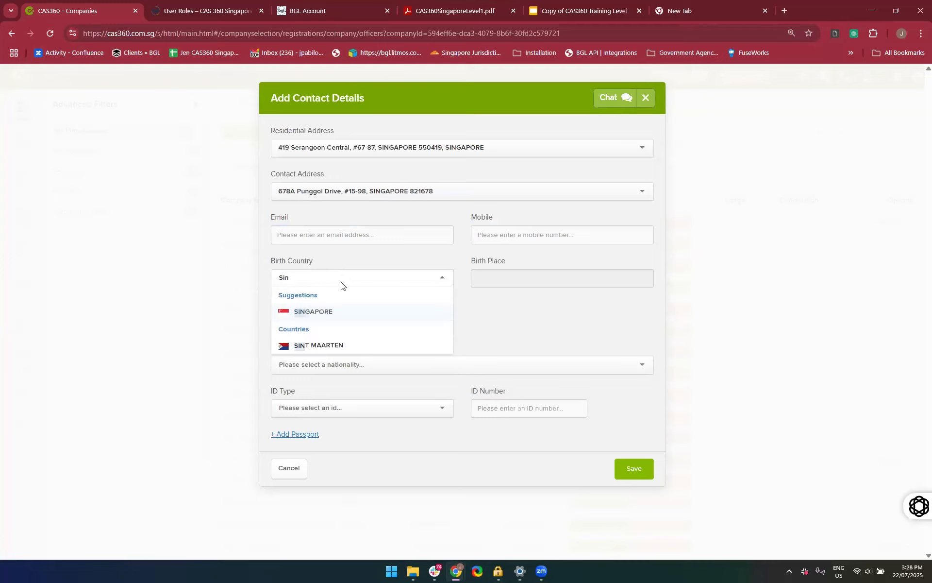
left_click(339, 311)
Fill in the officer's date of birth and choose Singaporean as the nationality
left_click(325, 327)
type("27/")
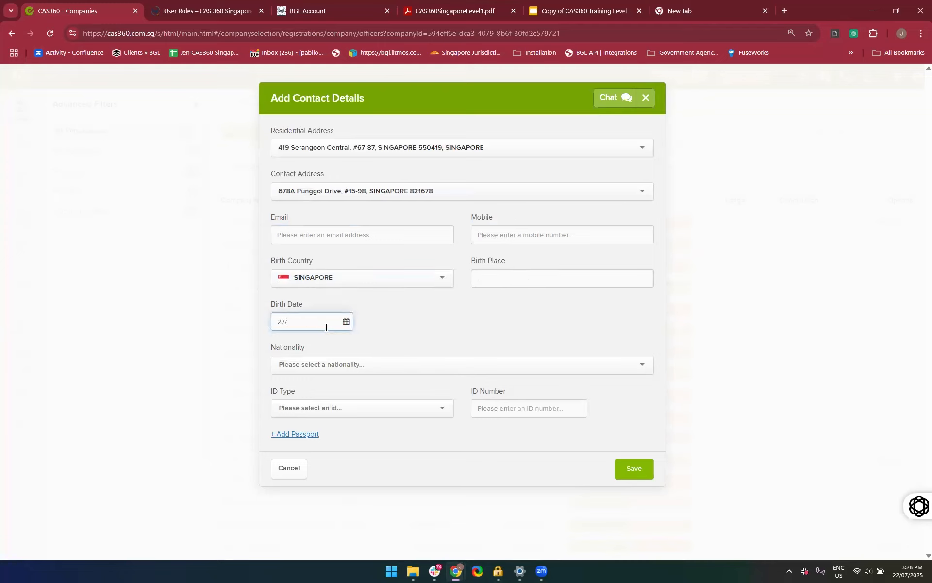
type("06/1986")
left_click(307, 360)
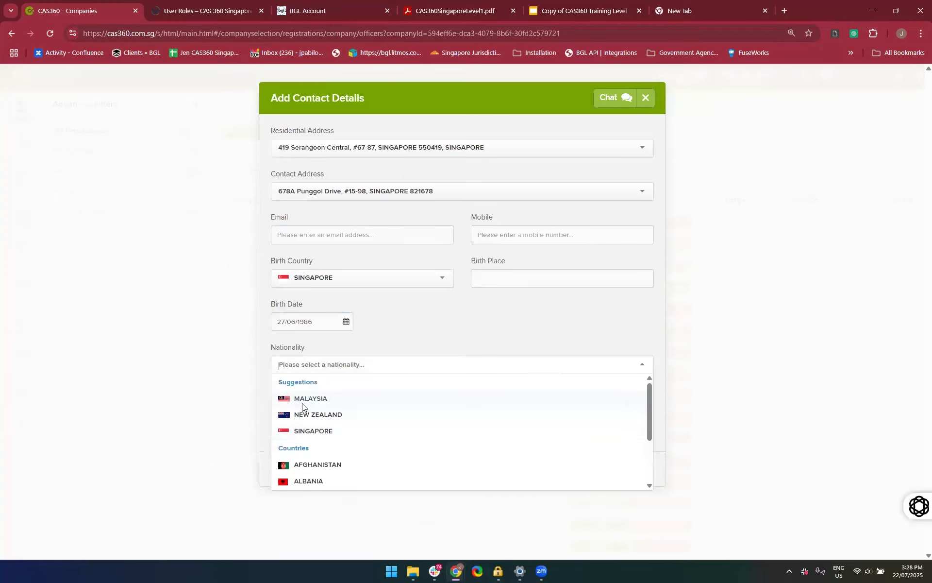
left_click(307, 430)
Set the ID type to SG NRIC (Permanent Resident), enter the officer's ID number and look over the other ID types
left_click(324, 407)
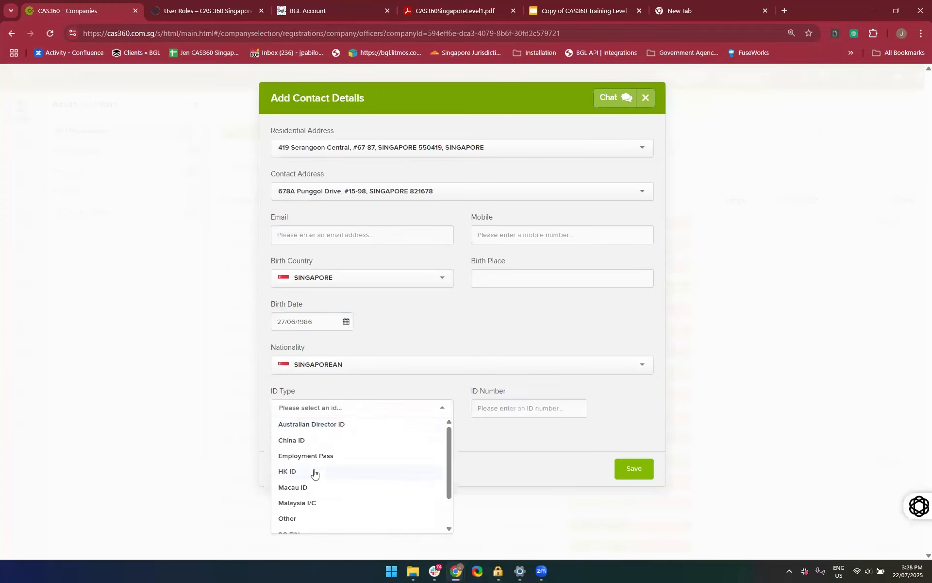
scroll(314, 473, "down", 2)
left_click(298, 527)
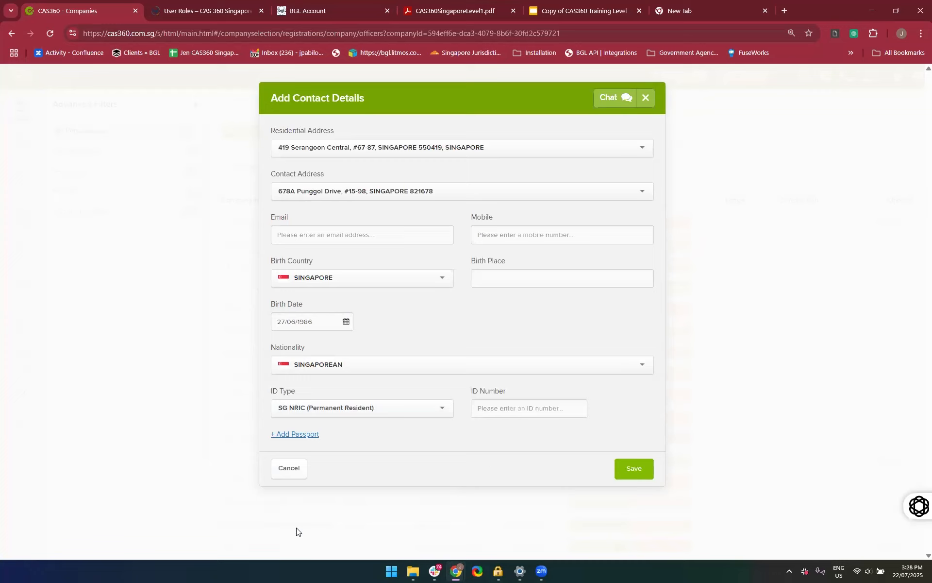
left_click(510, 407)
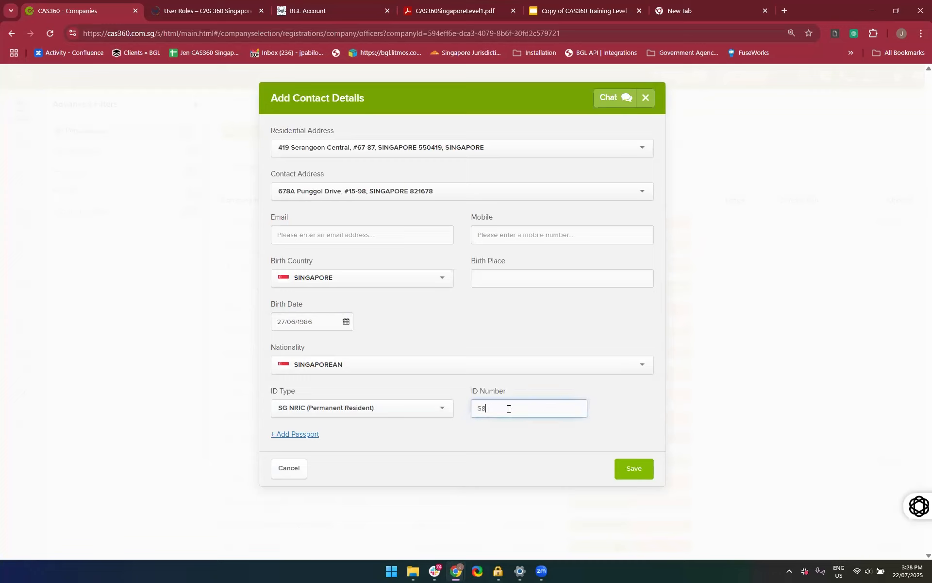
left_click(396, 408)
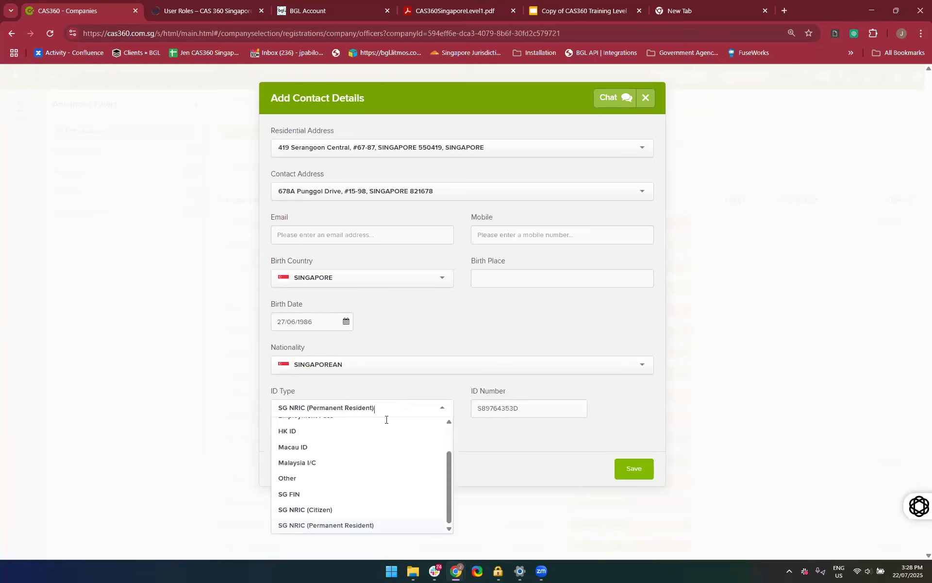
scroll(357, 473, "up", 2)
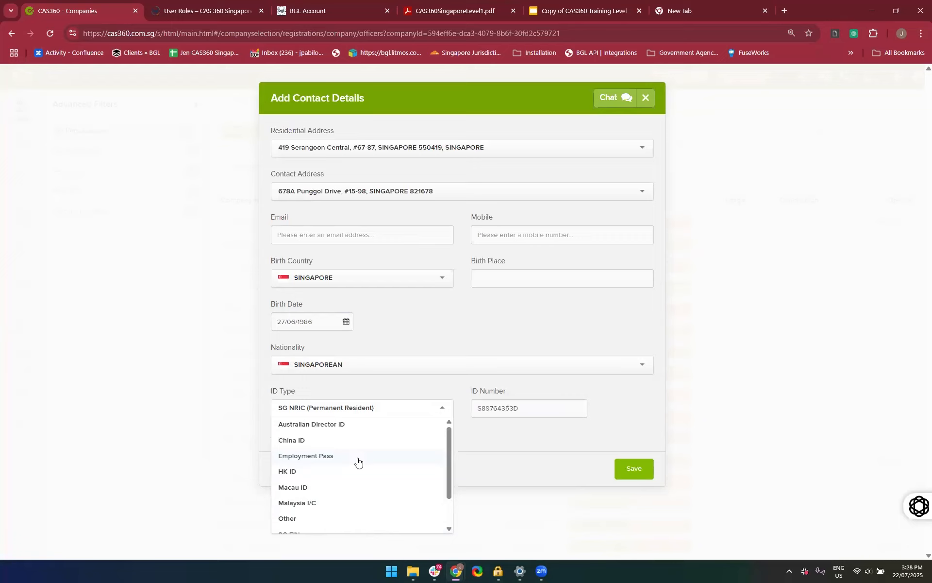
left_click(515, 459)
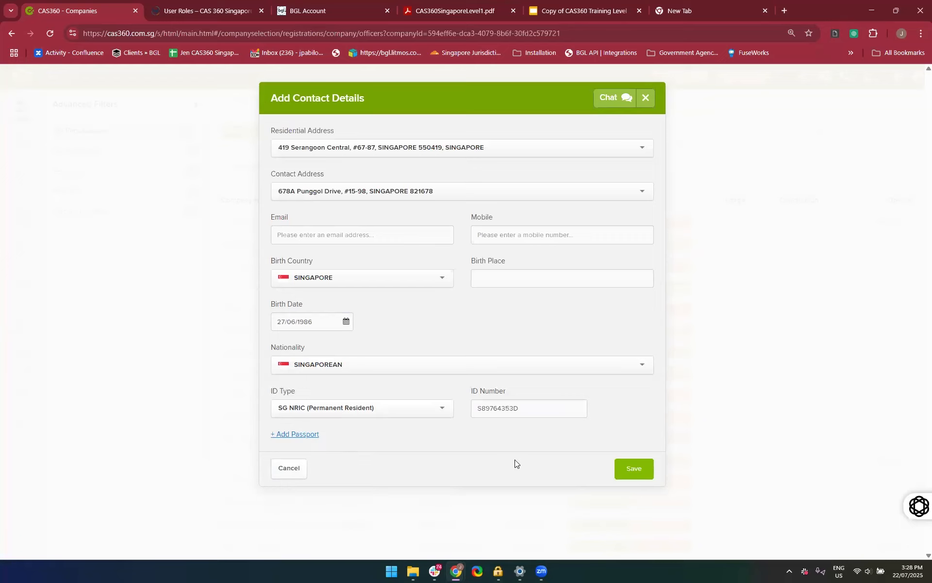
Try to save the contact details and fill in the officer's required email address
left_click(650, 470)
left_click(335, 241)
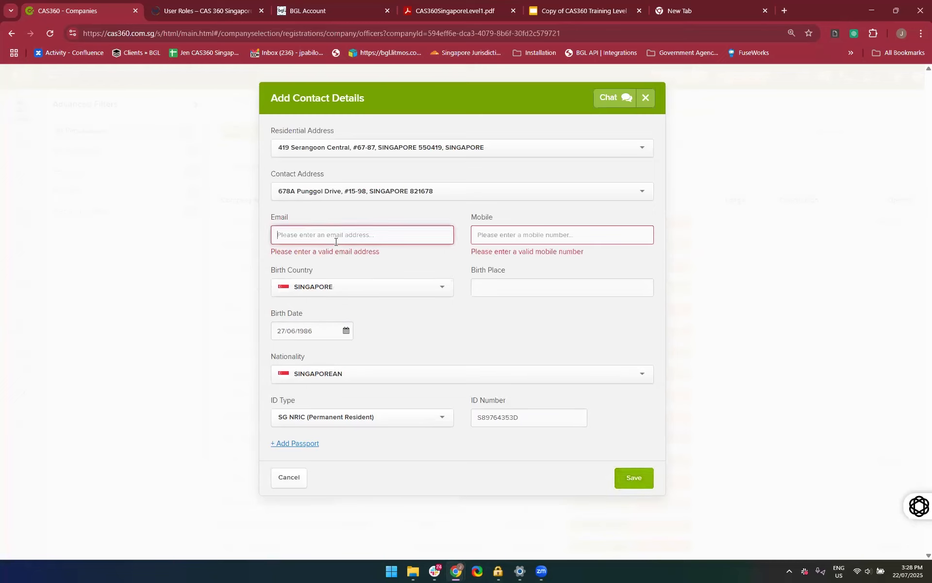
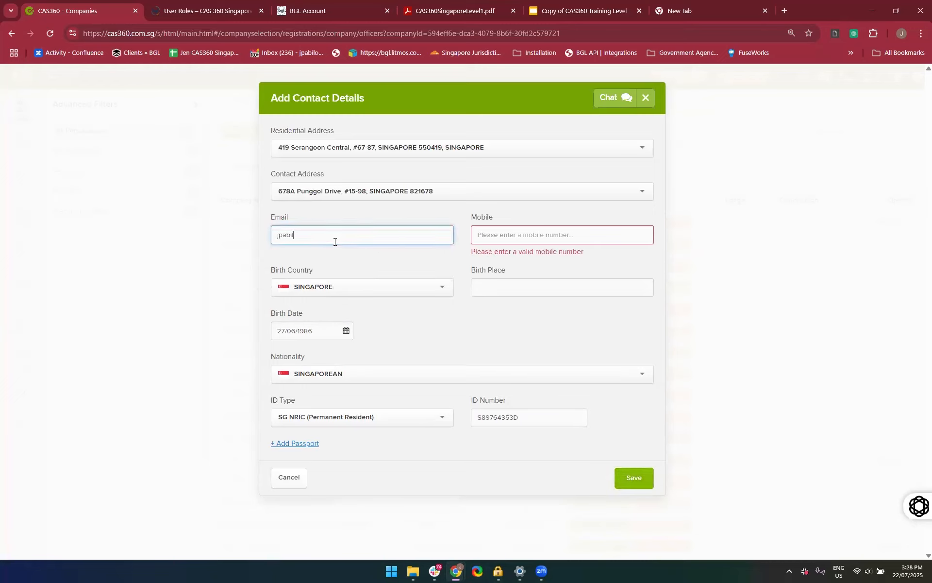
Enter the officer's mobile number and save the contact details
left_click(492, 236)
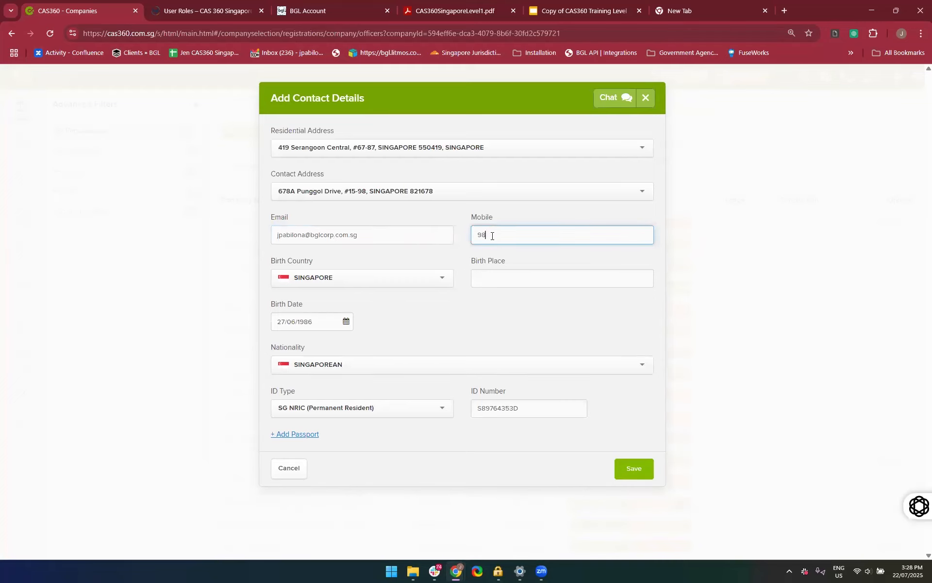
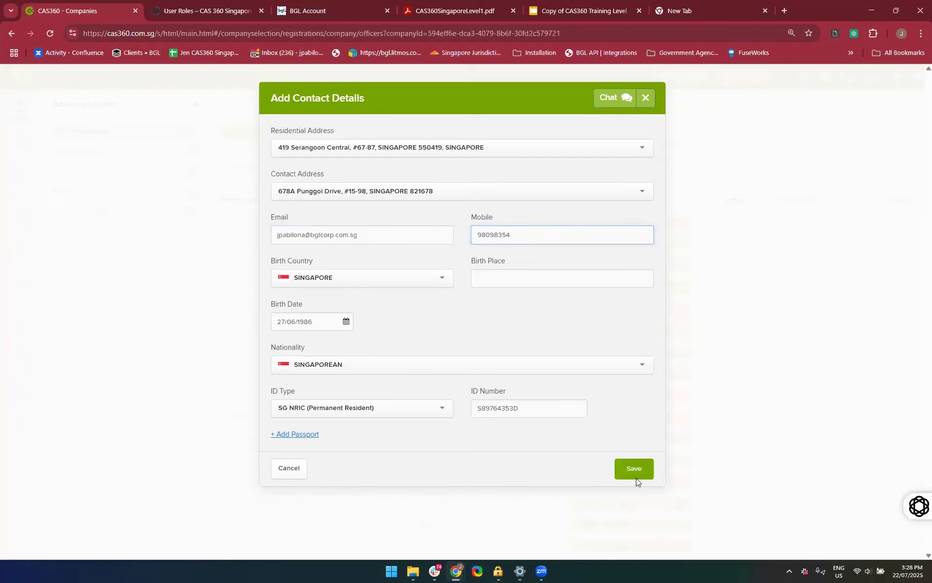
left_click(636, 478)
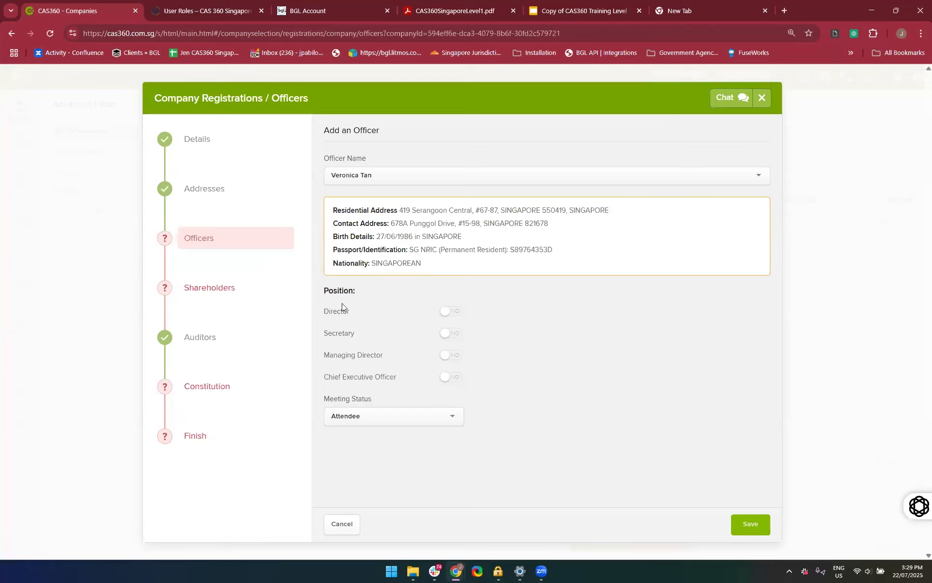
Assign the first officer the Director and Secretary positions and save the officer
left_click(454, 314)
left_click(750, 524)
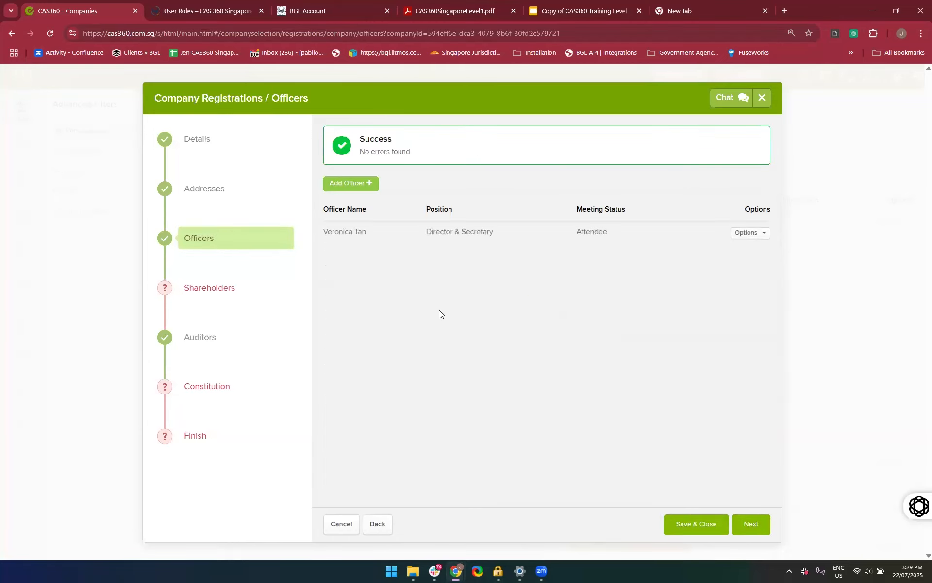
Add a second officer from the existing contacts, picking one with address and identification details on file, as Director, and save
left_click(357, 186)
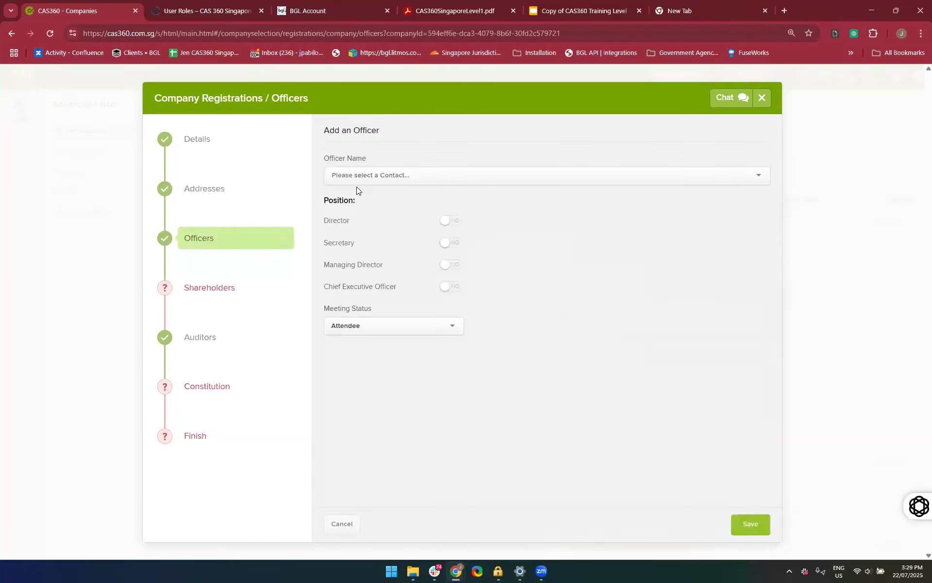
left_click(370, 179)
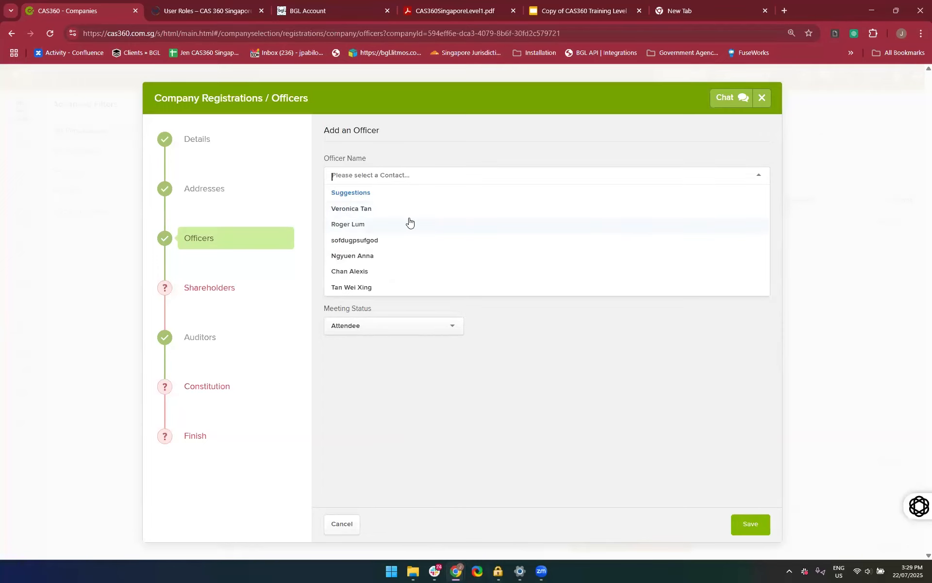
type("jen")
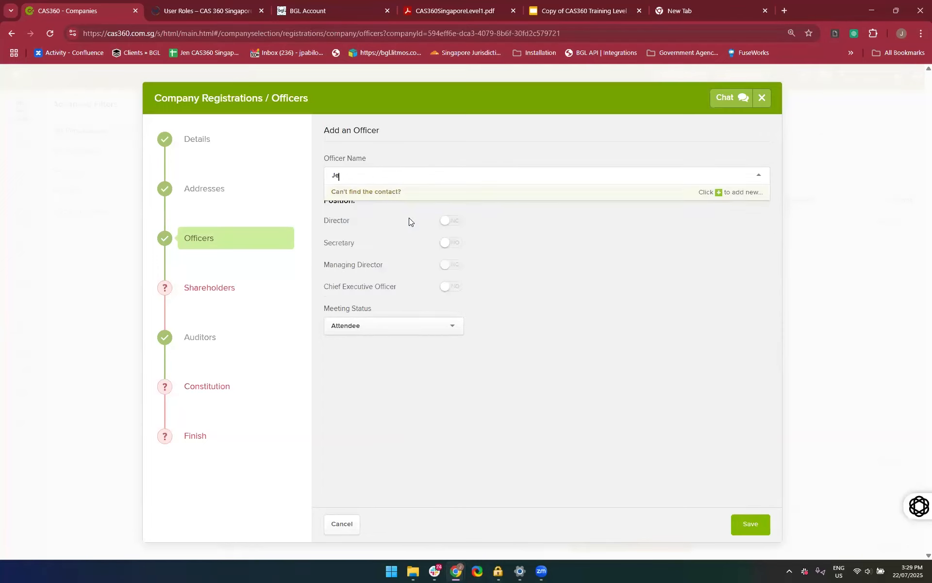
type("David")
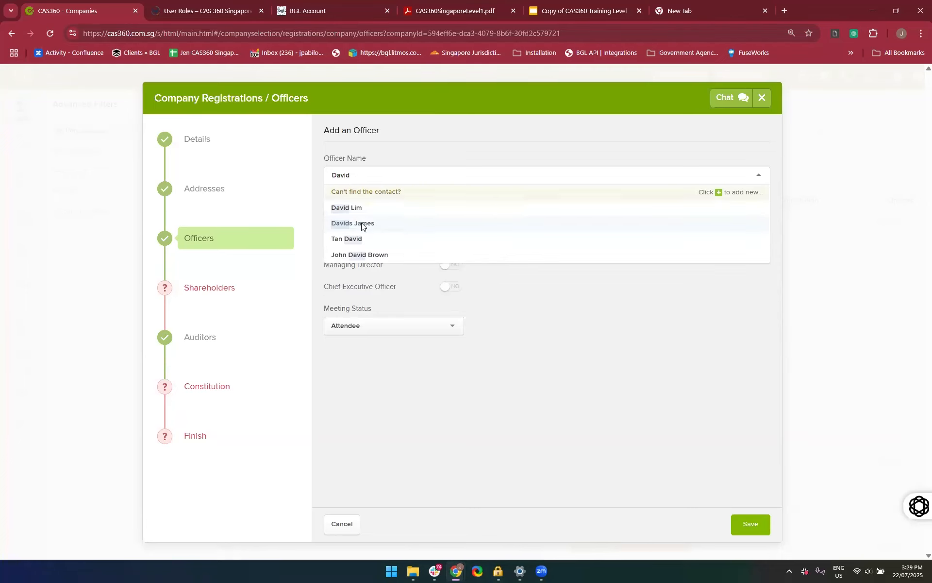
left_click(363, 223)
left_click(418, 176)
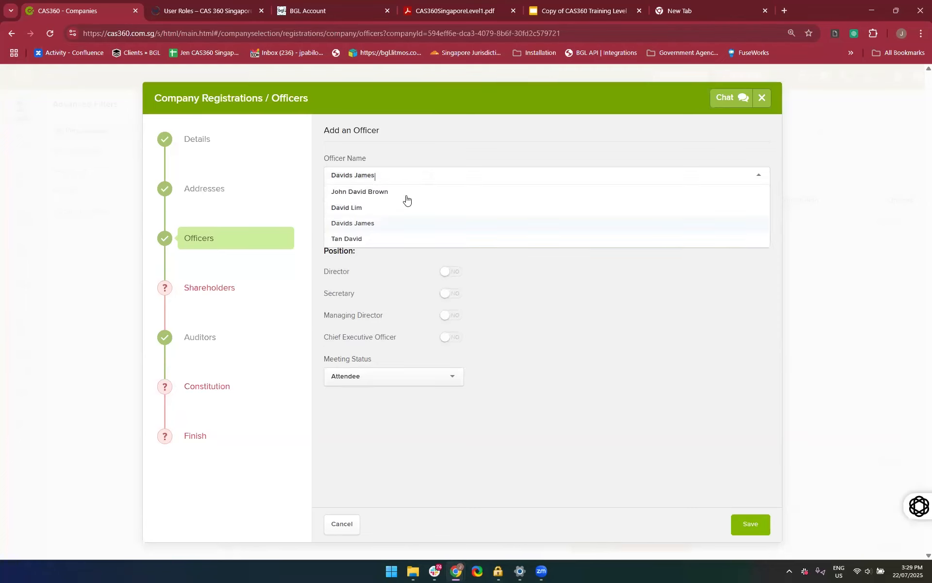
left_click(402, 206)
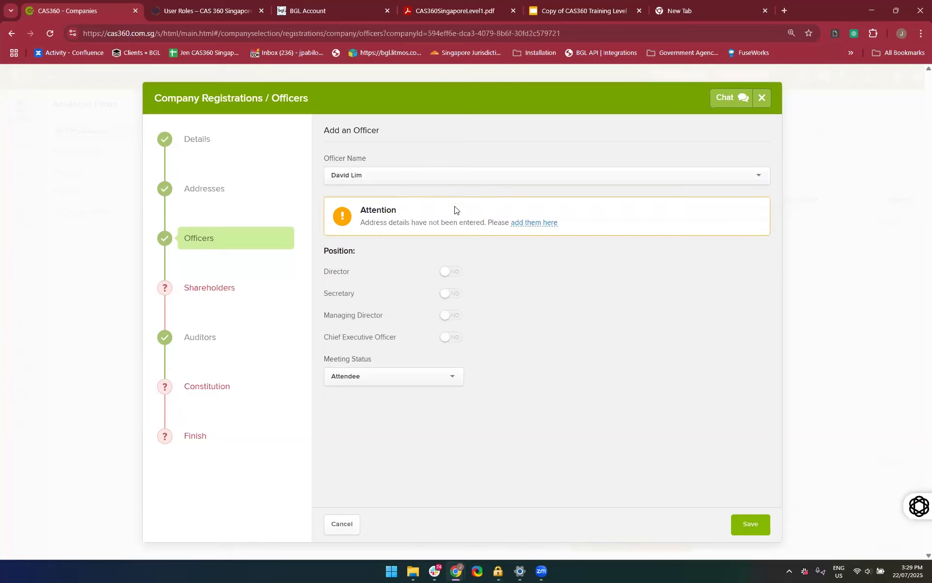
left_click(426, 176)
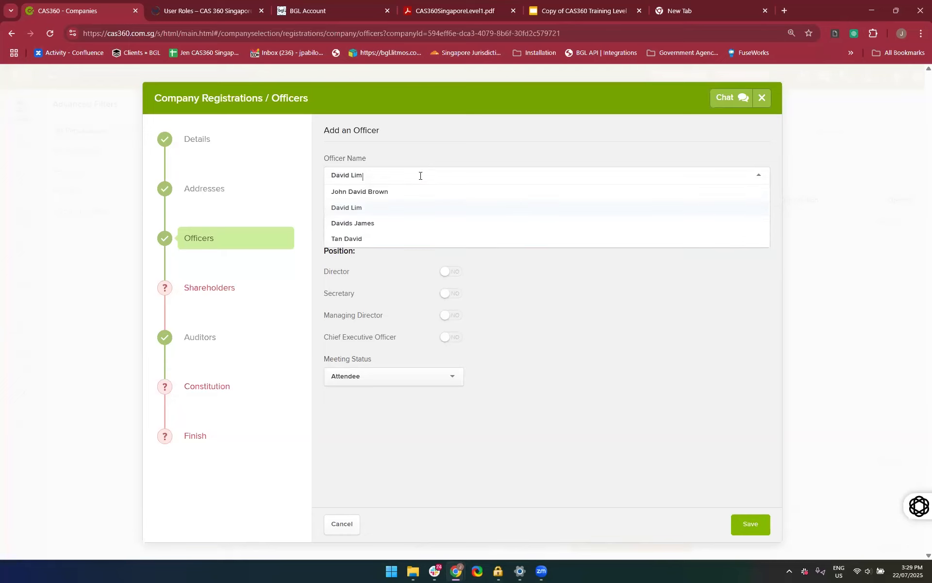
left_click(361, 239)
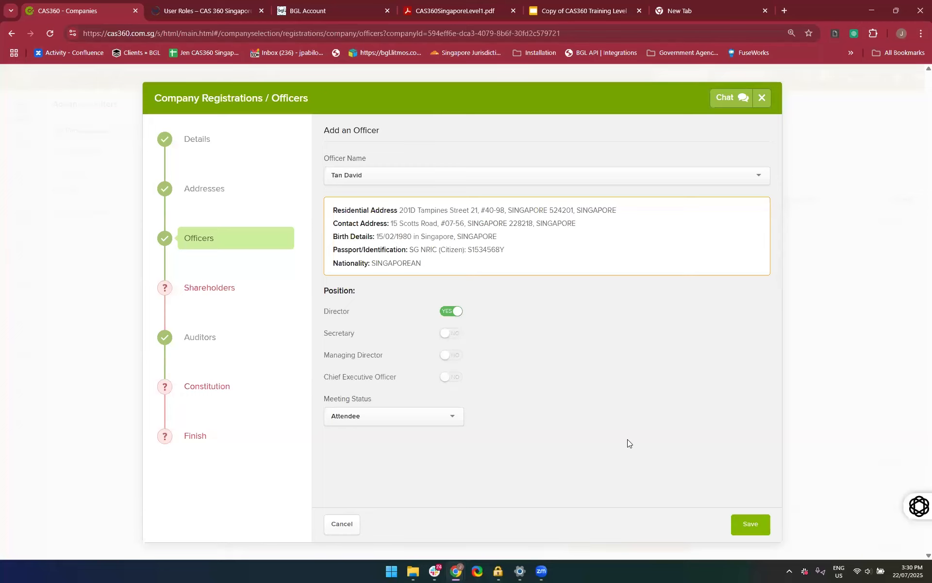
left_click(755, 534)
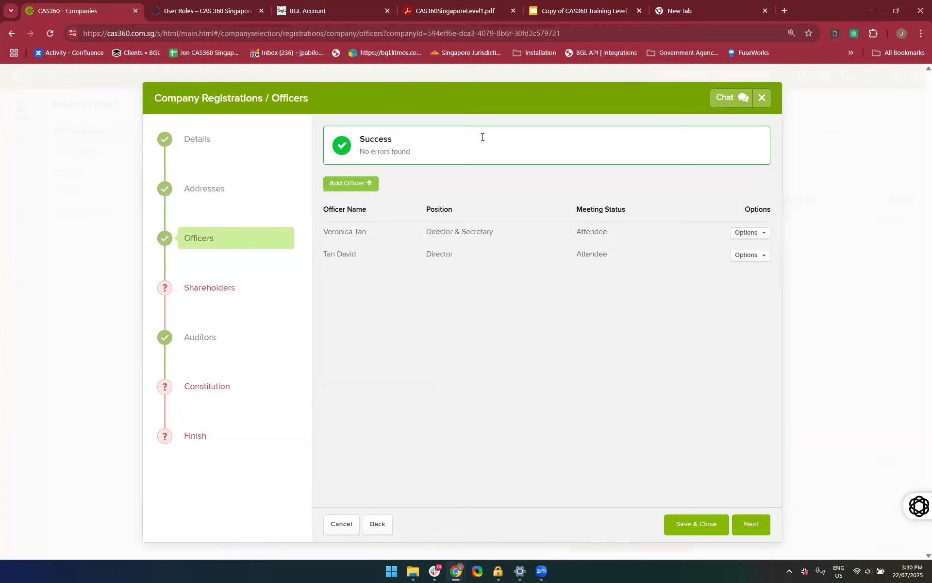
Start adding a shareholder to the registration and choose an existing contact with complete details as the shareholder
left_click(204, 297)
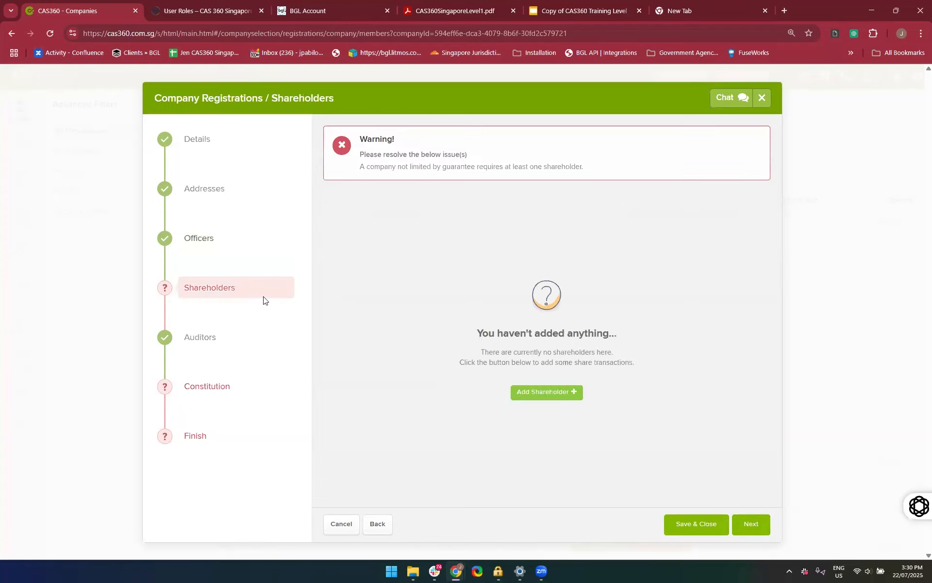
left_click(563, 396)
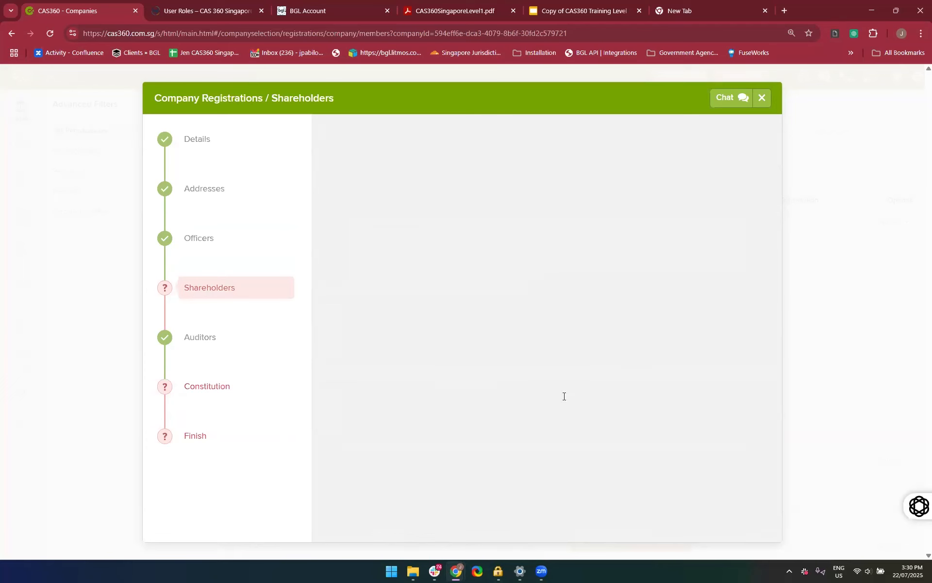
left_click(436, 179)
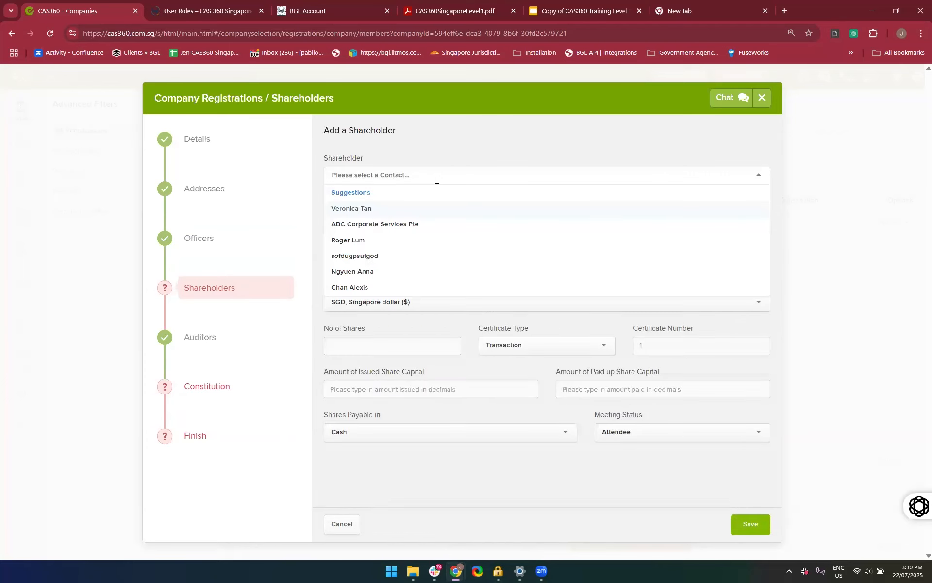
left_click(401, 168)
type("Jennica")
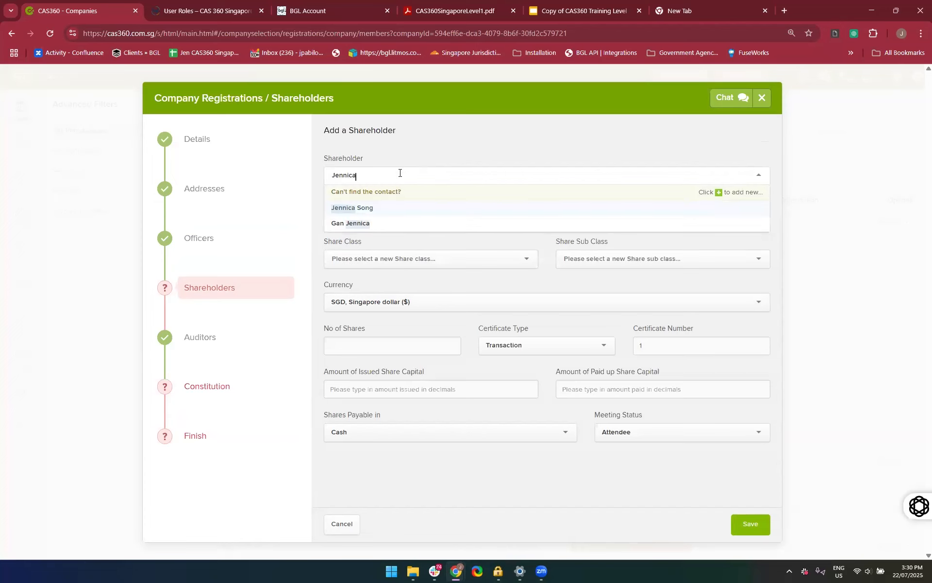
left_click(381, 223)
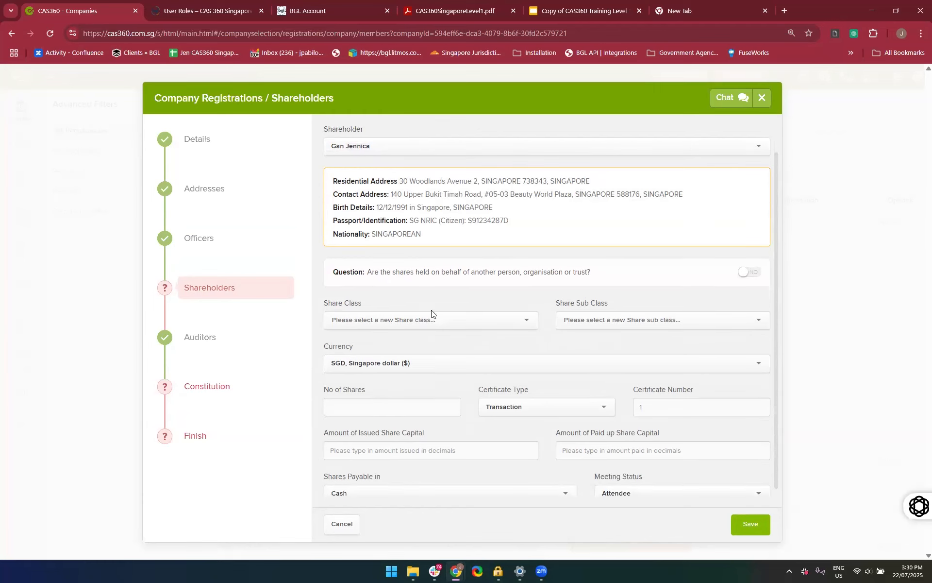
Try marking the shares as held on behalf of another person, organisation or trust, and switch the answer back to No
scroll(430, 312, "down", 1)
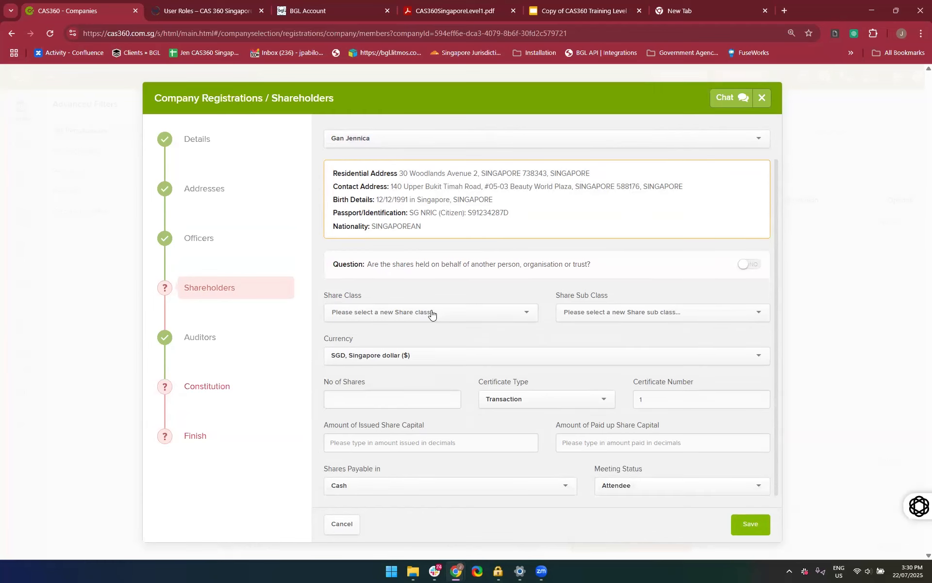
left_click(748, 264)
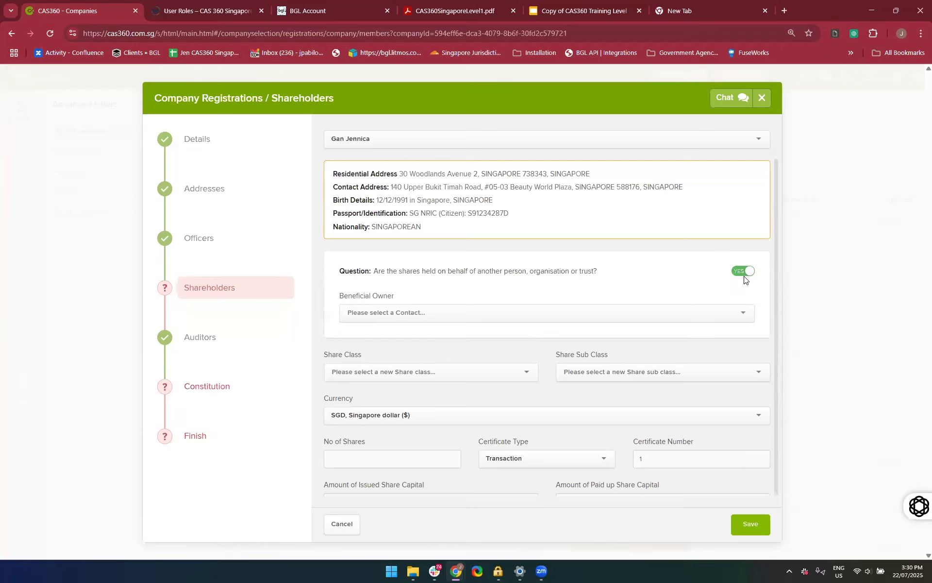
left_click(742, 271)
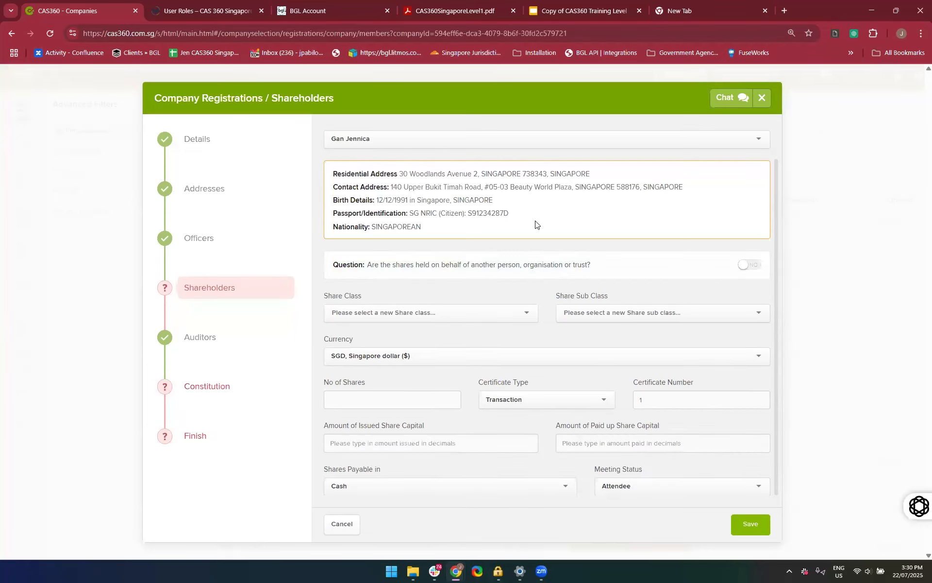
Set the share class to ORD, ORDINARY SHARES, look over the share sub classes and enter 100 as the number of shares
left_click(398, 311)
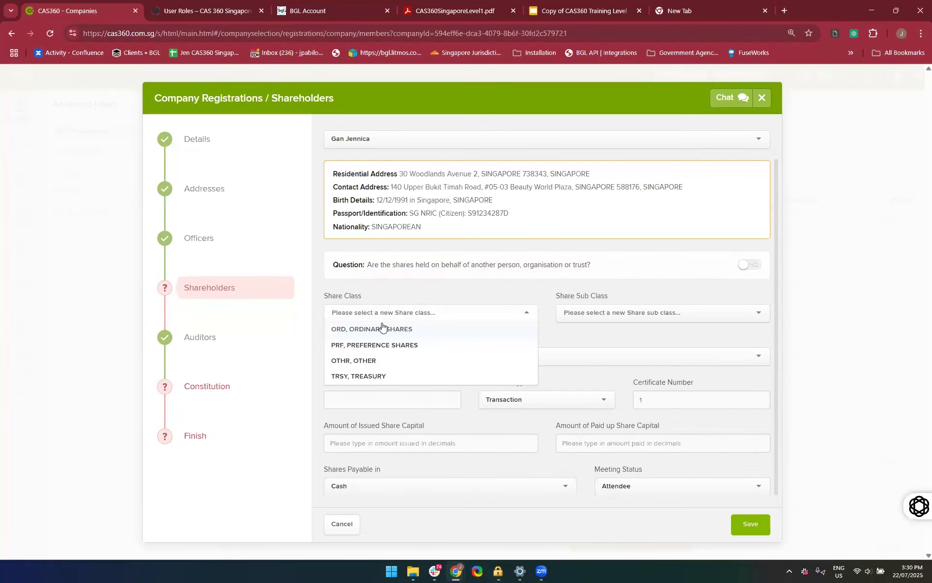
left_click(419, 329)
left_click(586, 322)
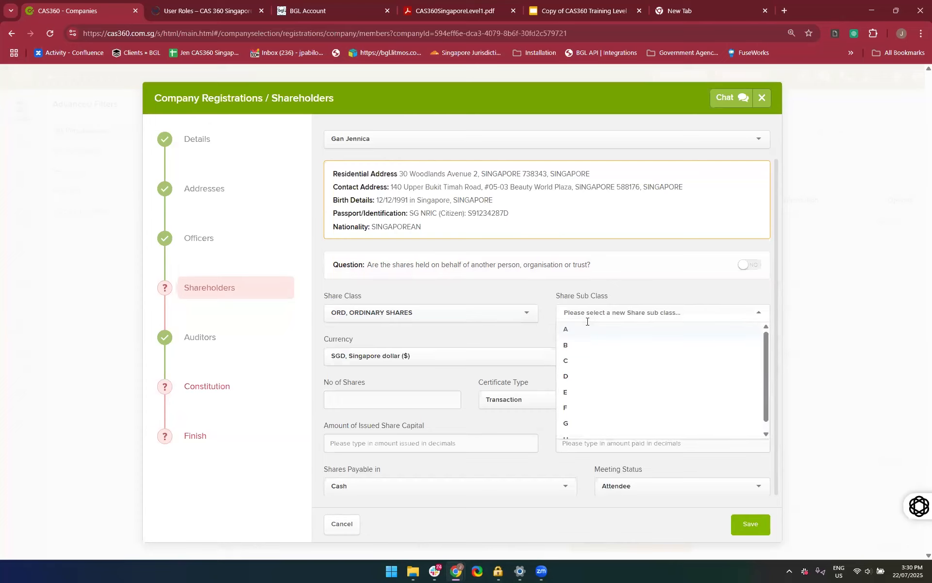
left_click(511, 346)
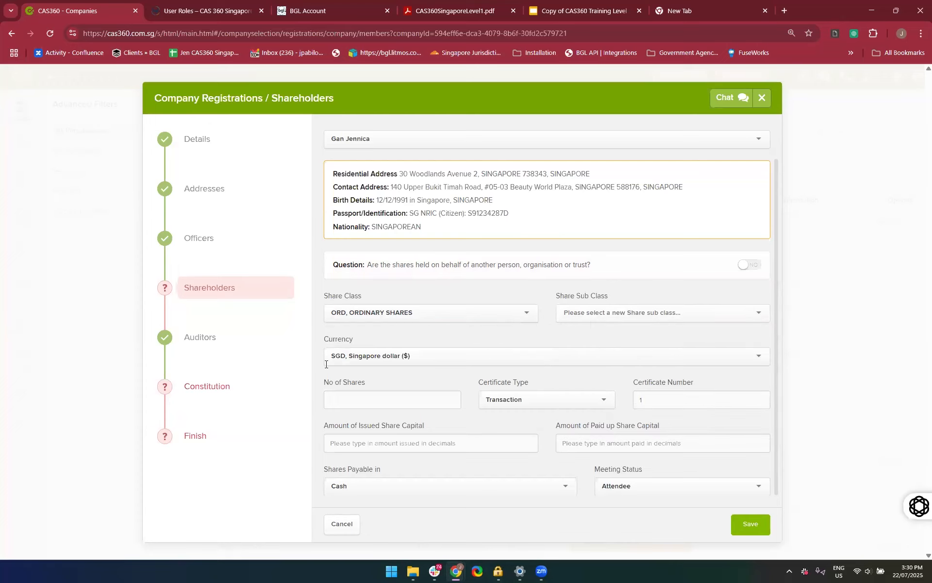
left_click(381, 403)
type("100")
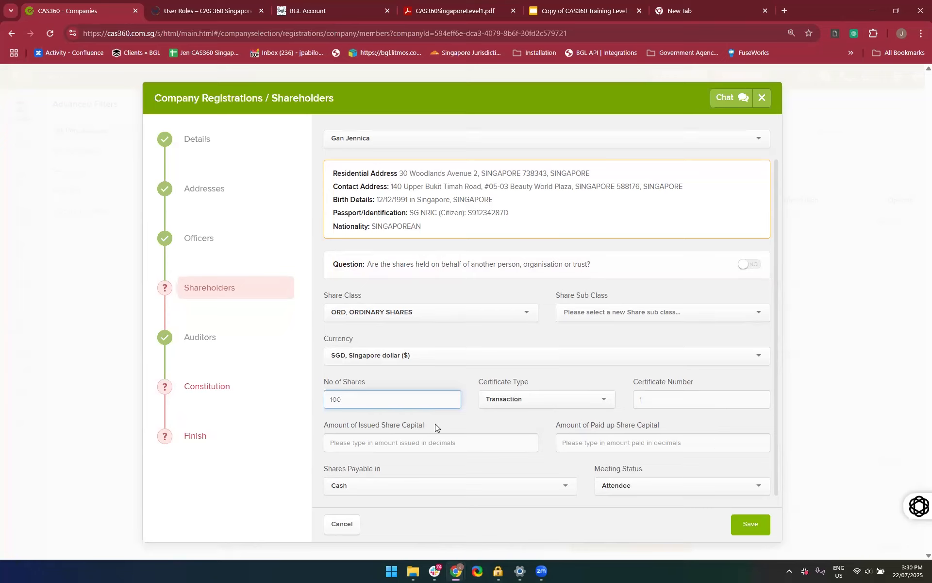
Set both the issued and the paid-up share capital to 0 and save the shareholder
left_click(375, 445)
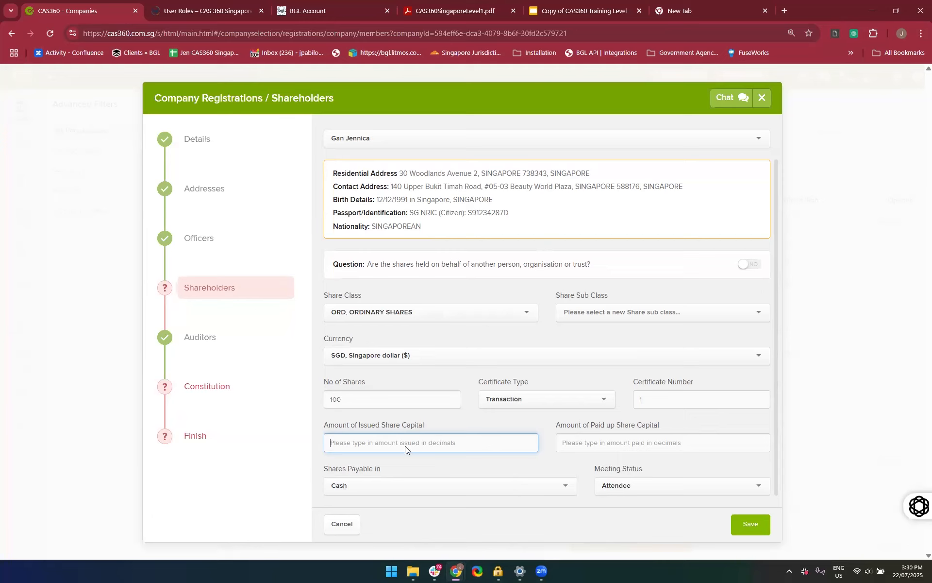
left_click(741, 533)
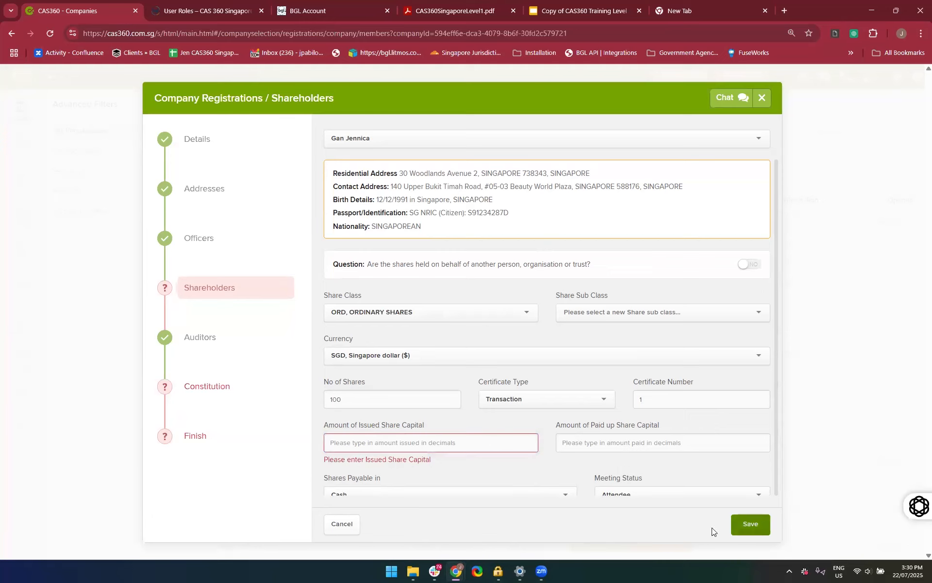
scroll(529, 466, "down", 1)
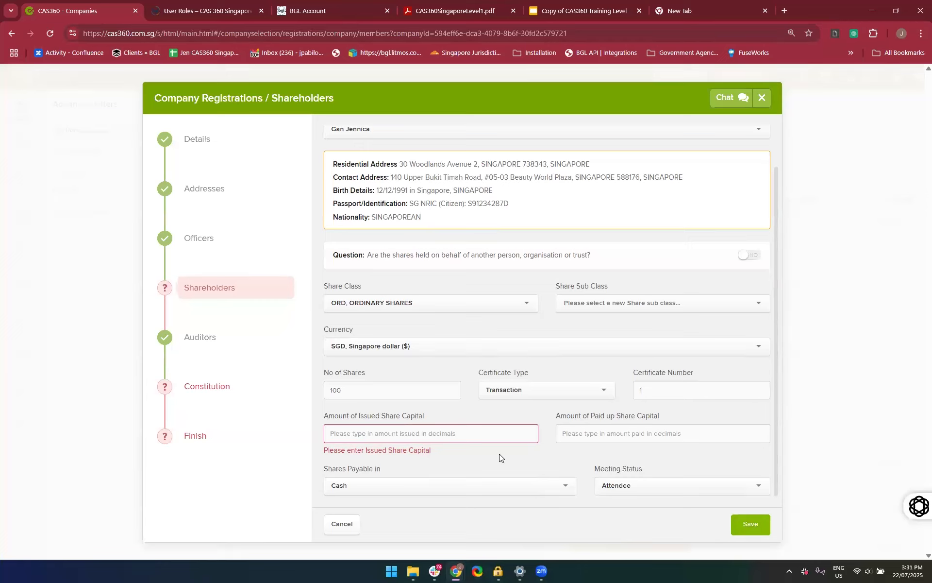
left_click(418, 429)
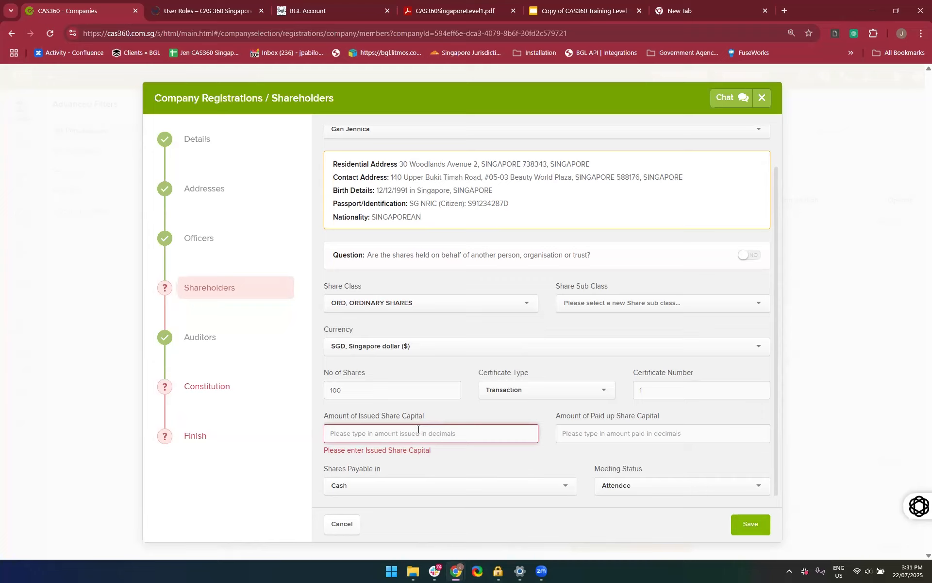
type("0")
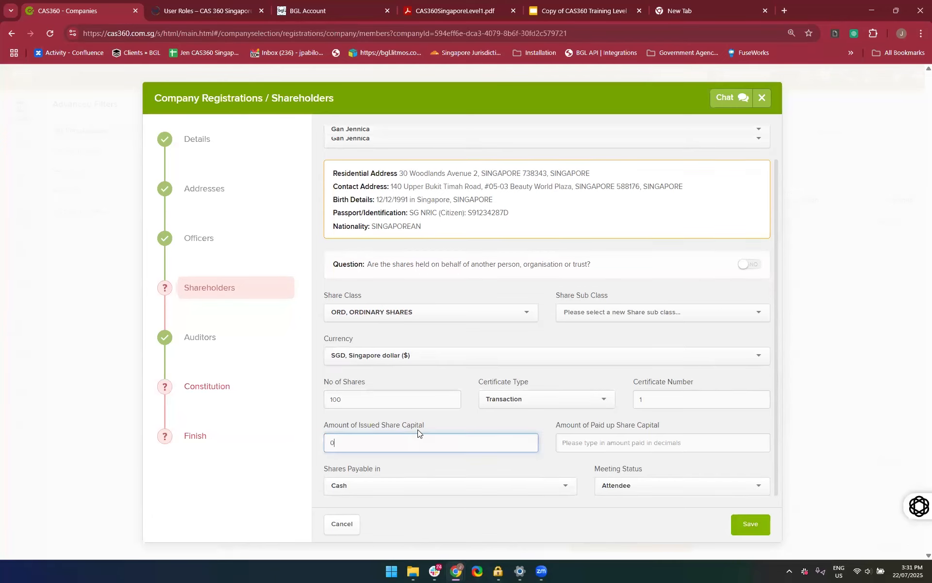
left_click(579, 447)
type("0")
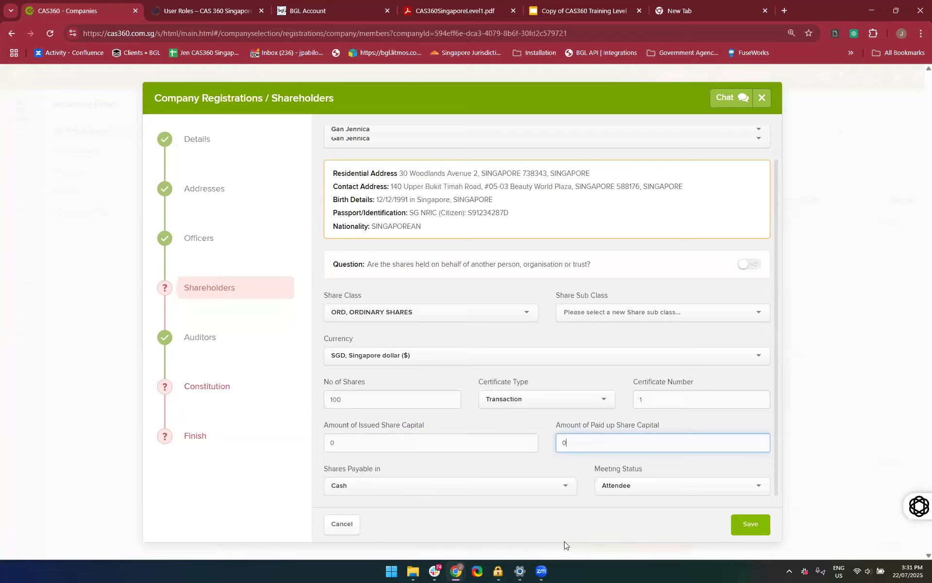
left_click(746, 526)
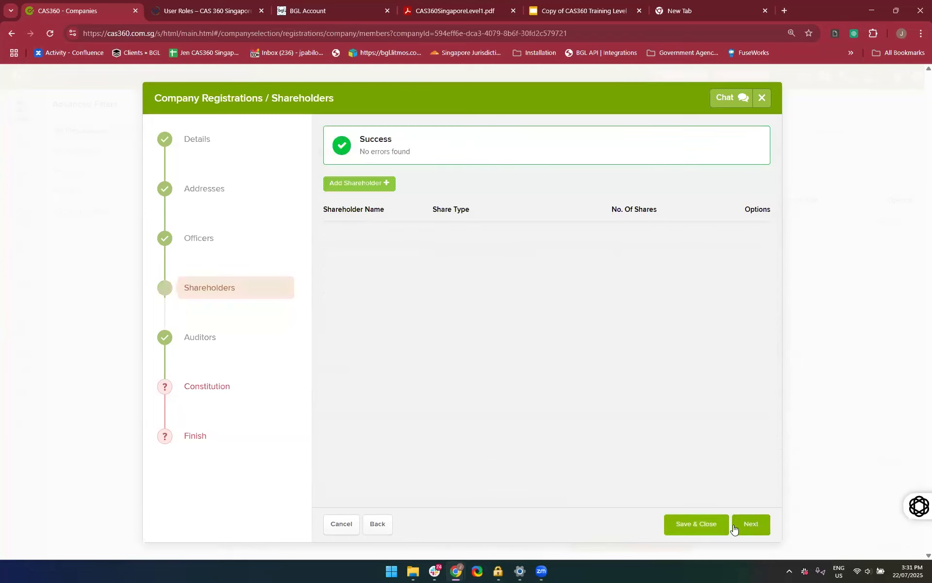
Look at the form for adding an auditor and leave it without adding one
left_click(190, 344)
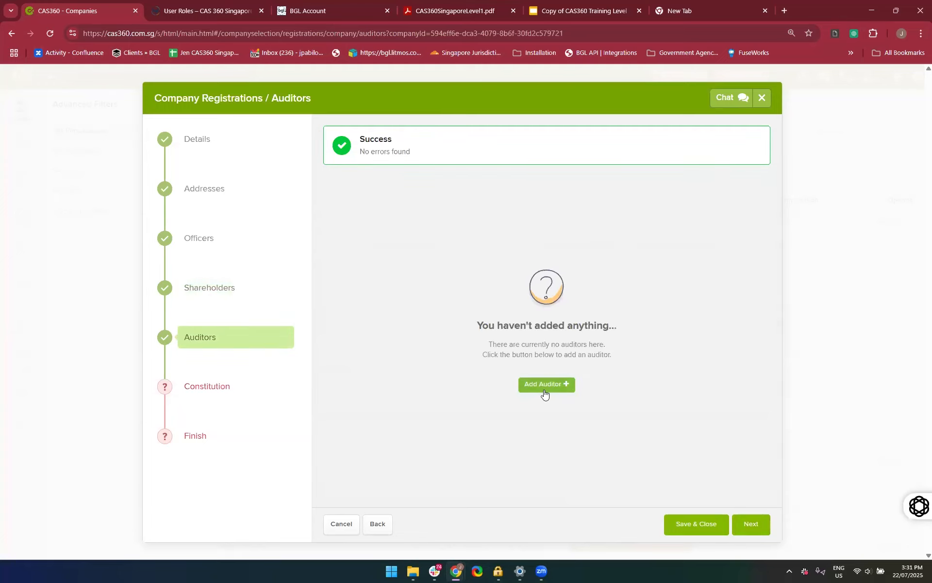
left_click(544, 386)
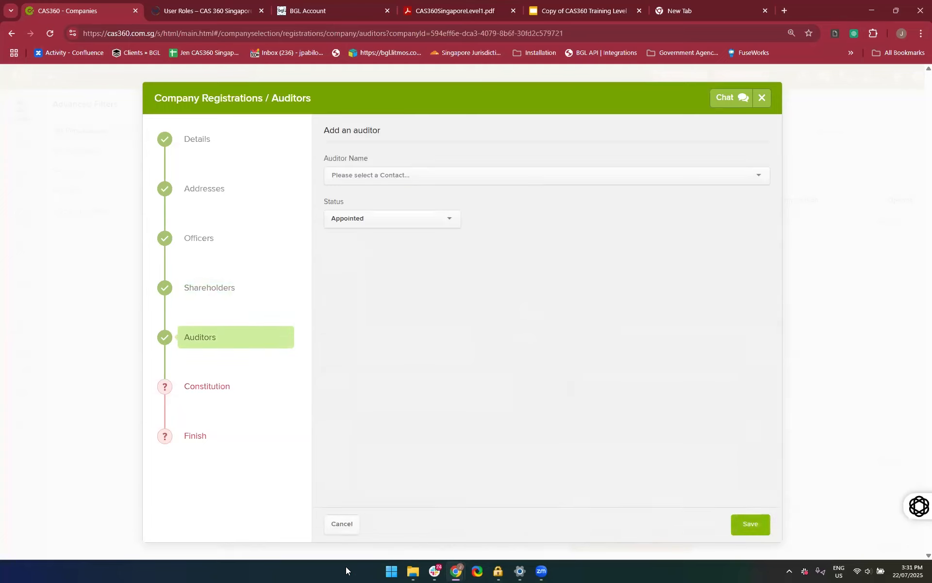
left_click(340, 529)
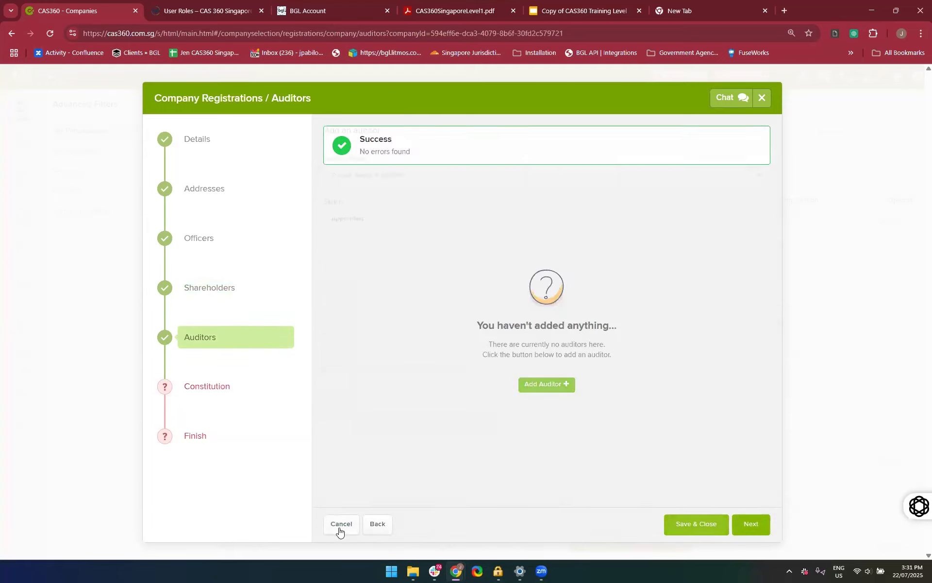
View the Constitution section, check the company details and return to the Constitution section
left_click(202, 389)
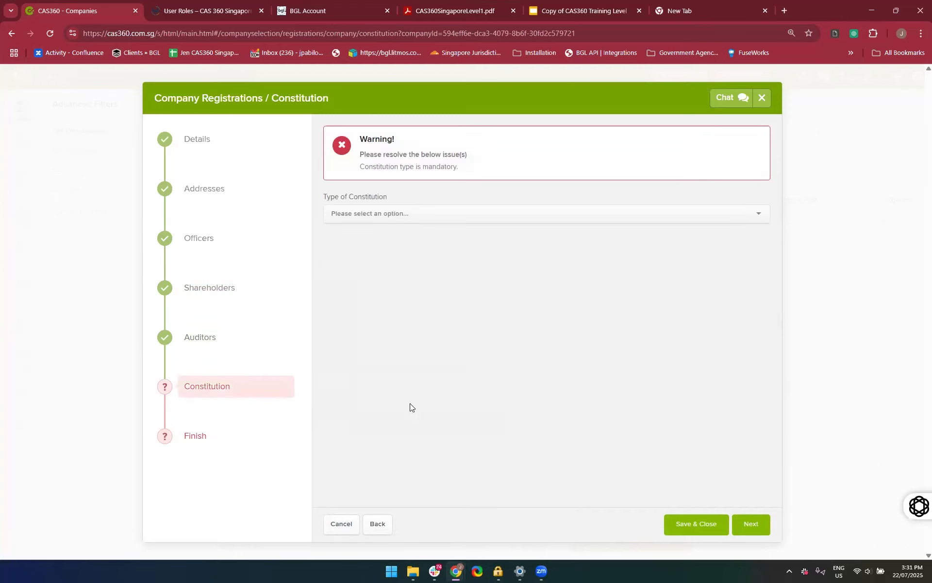
left_click(194, 139)
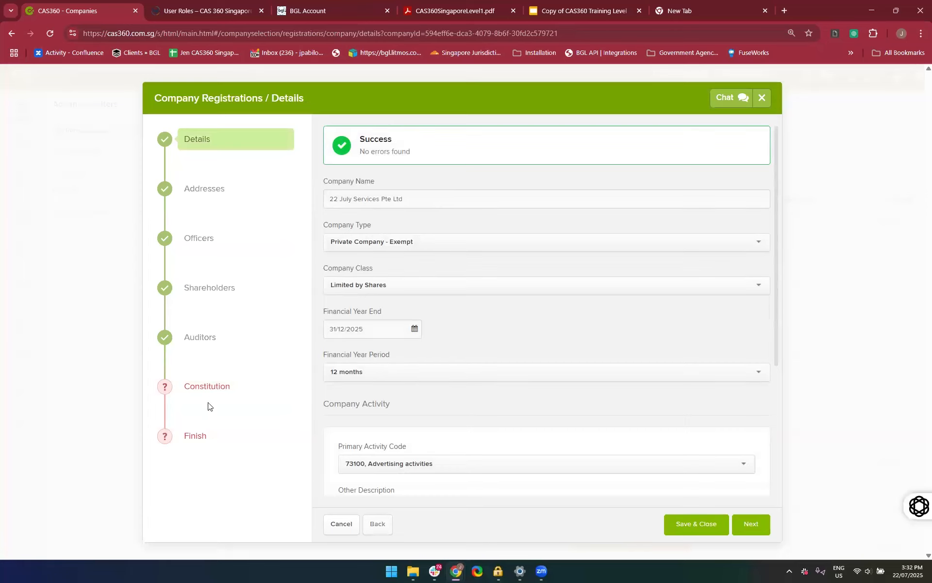
left_click(199, 388)
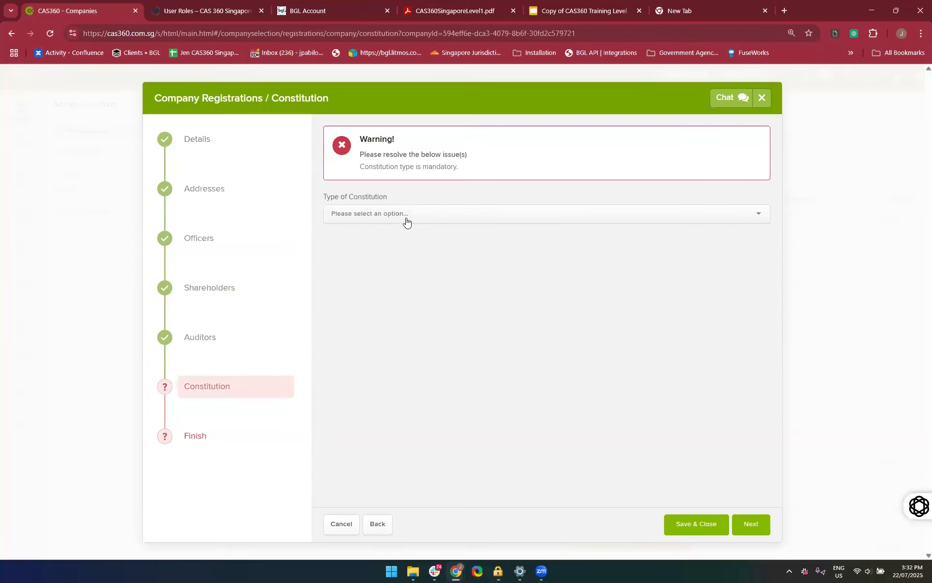
Set the type of constitution to Model Constitution for Company Limited by Shares, checking what the Customised Constitution option requires along the way
left_click(407, 216)
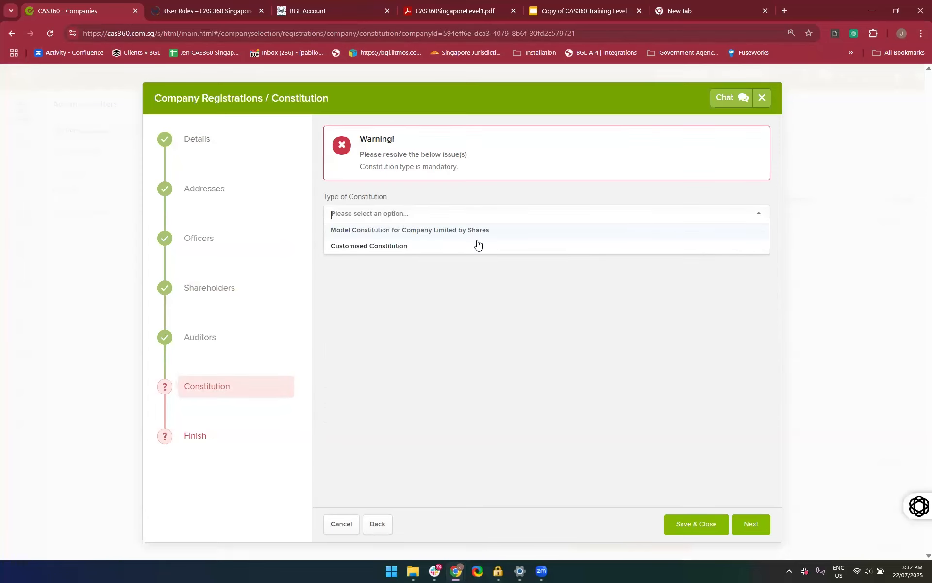
left_click(427, 230)
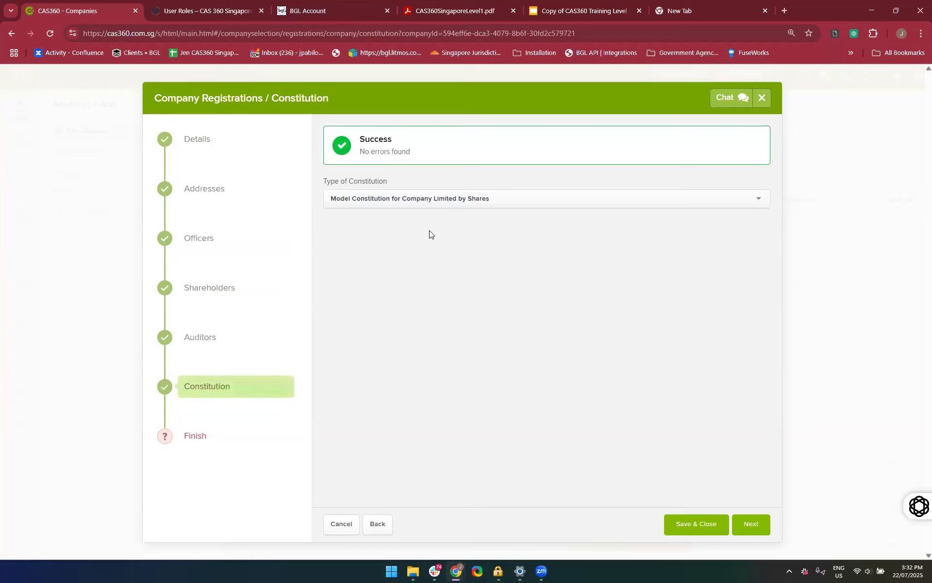
left_click(457, 201)
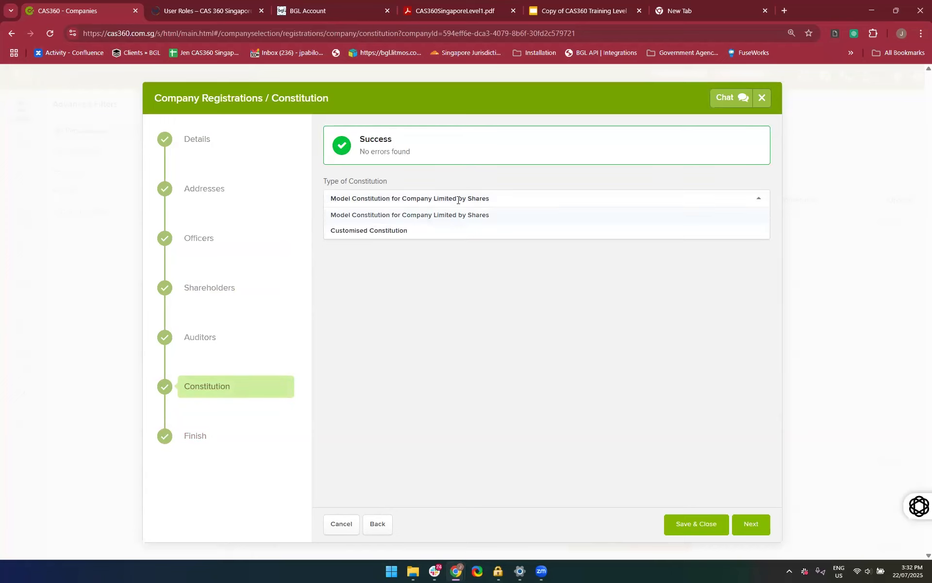
left_click(393, 233)
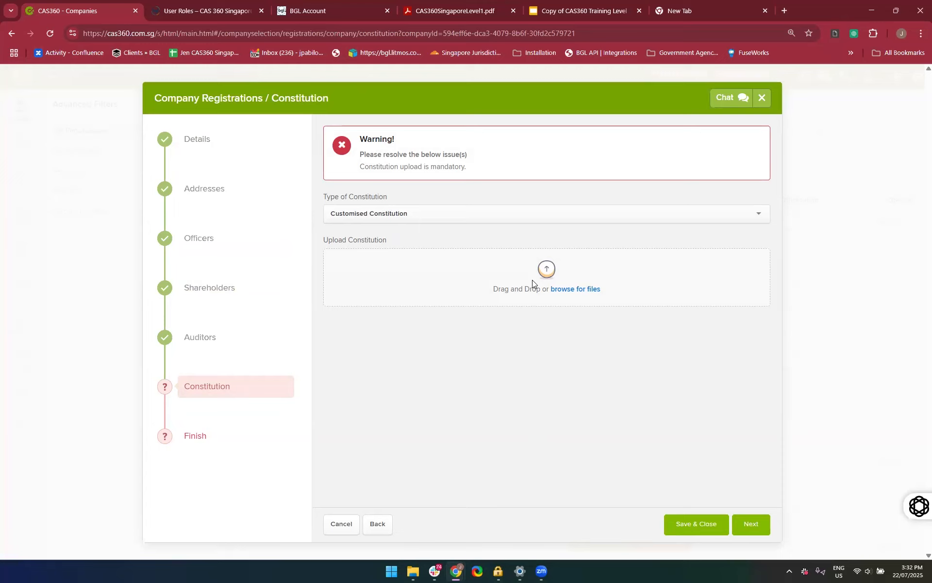
left_click(389, 220)
left_click(379, 230)
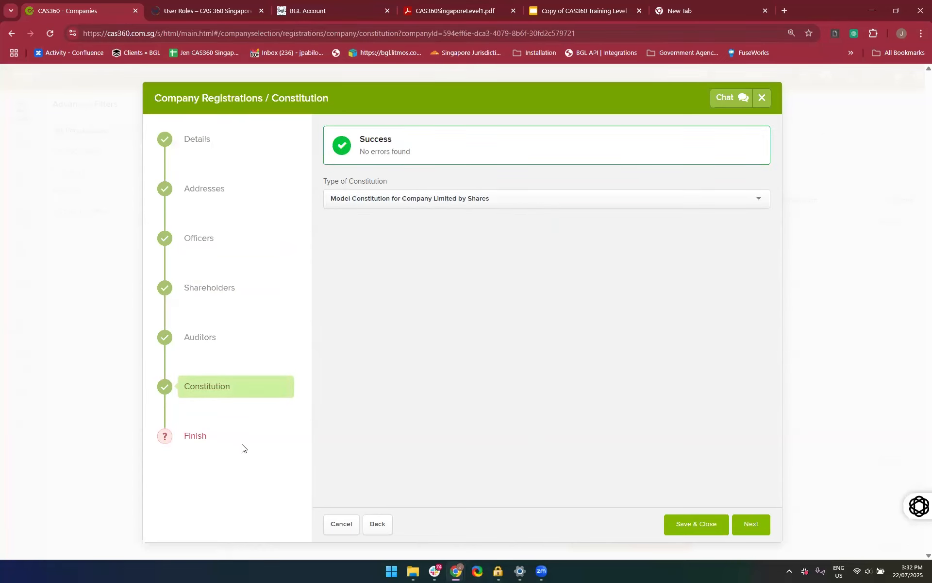
Review the full registration summary for 22 July Services Pte Ltd, then save the registration and prepare its documents
left_click(192, 438)
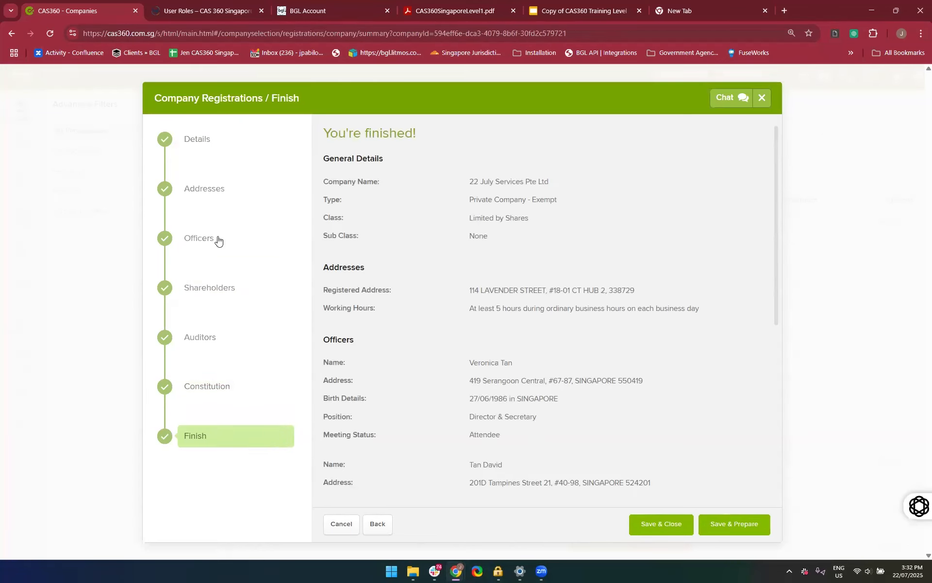
scroll(460, 445, "down", 5)
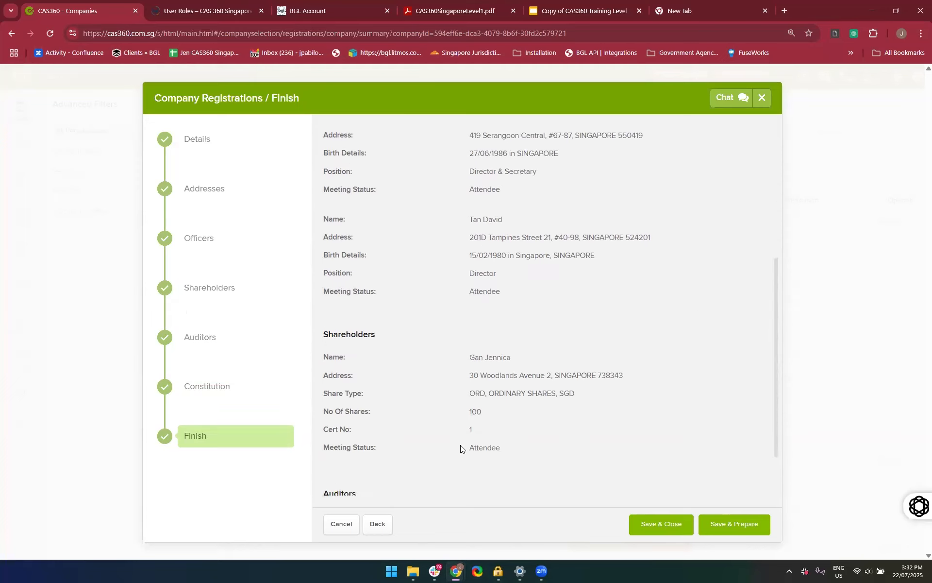
scroll(461, 444, "up", 5)
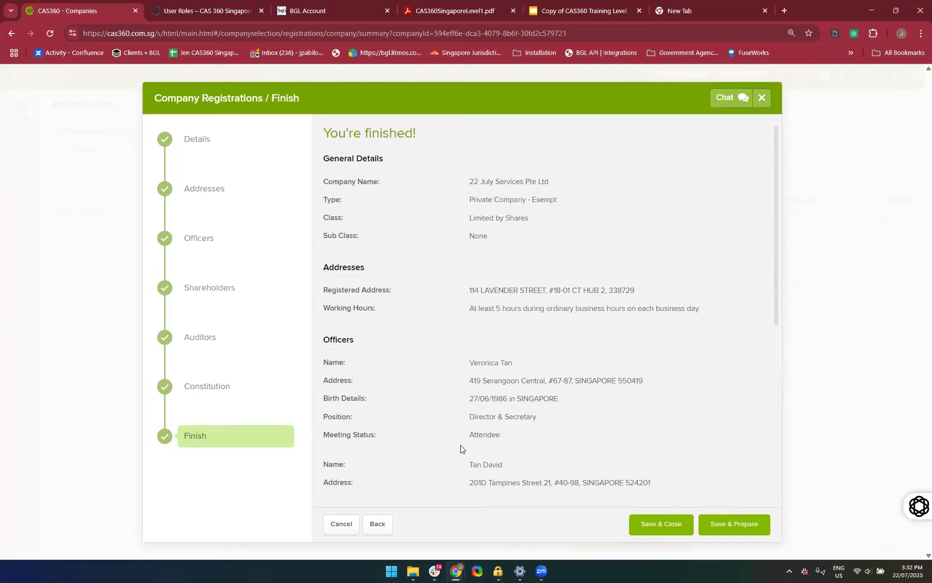
scroll(460, 445, "down", 6)
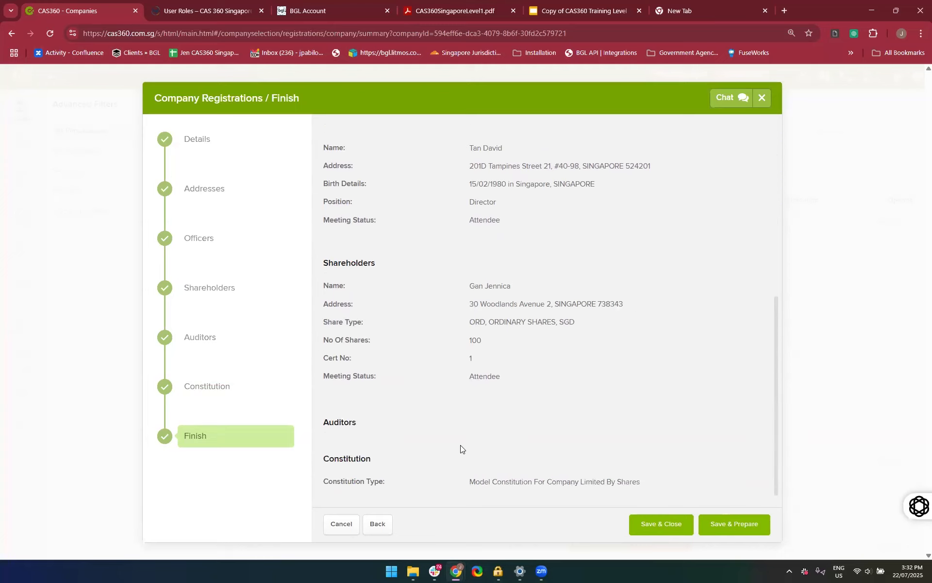
left_click(711, 533)
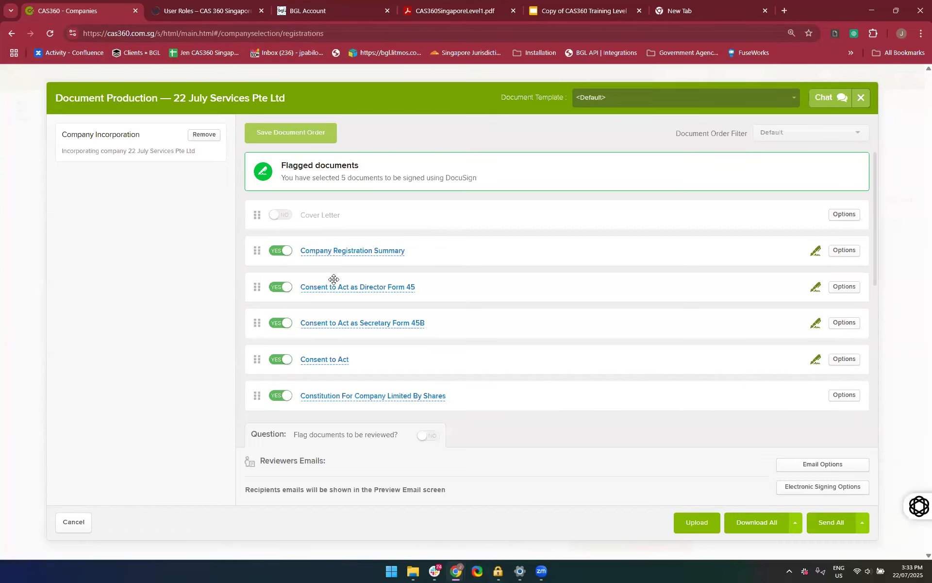
Look over the list of incorporation documents, read through the Company Registration Summary and close its preview
scroll(394, 312, "down", 1)
scroll(394, 312, "down", 5)
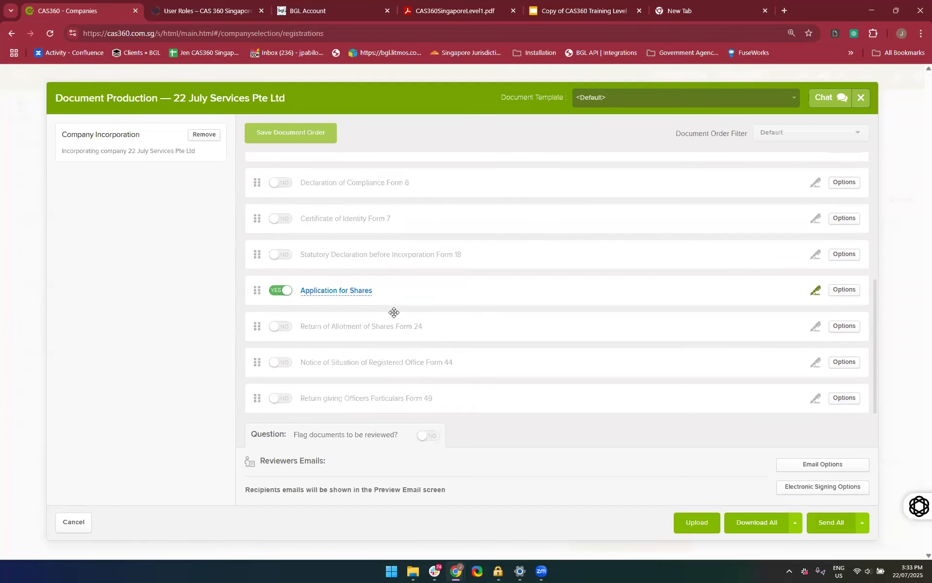
scroll(393, 312, "up", 5)
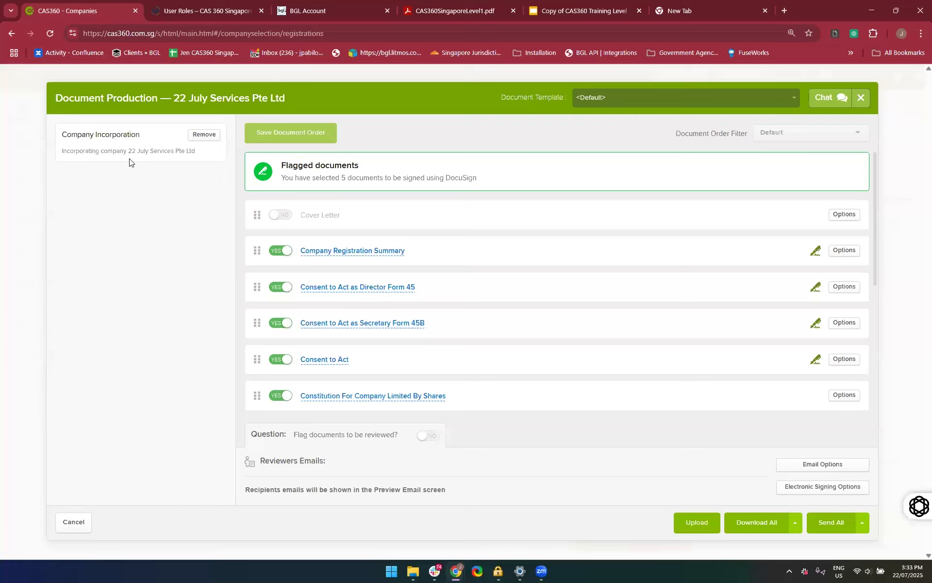
left_click(329, 252)
scroll(358, 398, "down", 5)
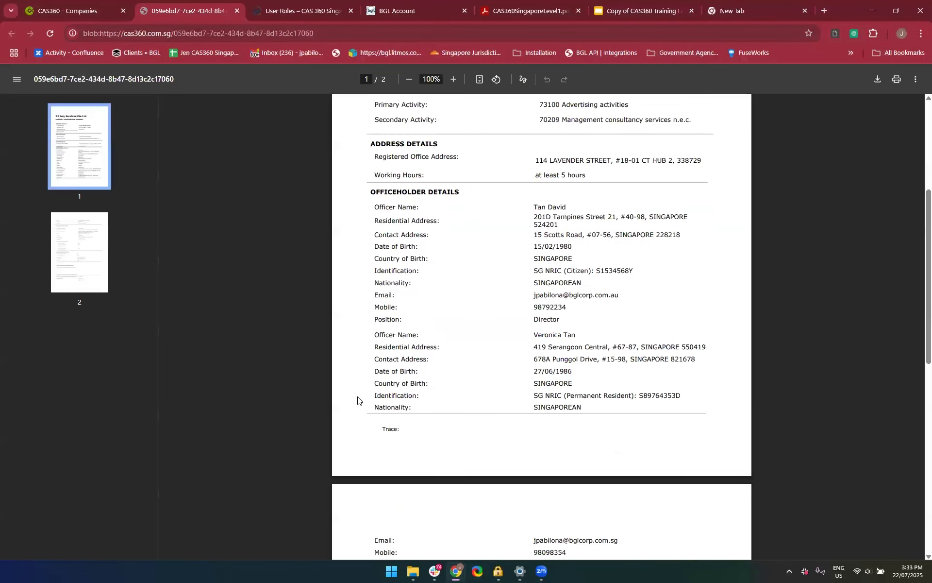
scroll(548, 295, "down", 1)
scroll(537, 368, "down", 6)
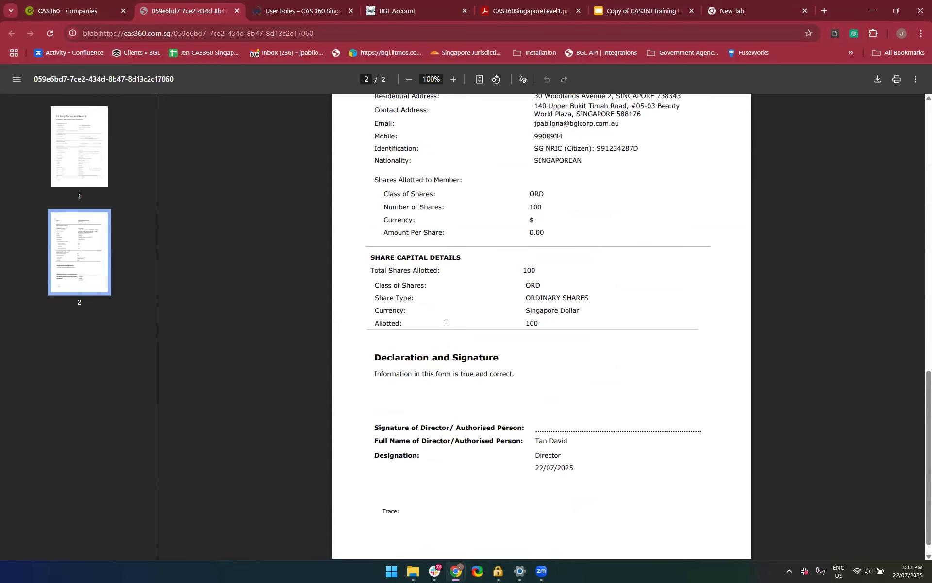
scroll(445, 322, "up", 5)
scroll(445, 321, "up", 8)
scroll(450, 434, "down", 13)
left_click(237, 11)
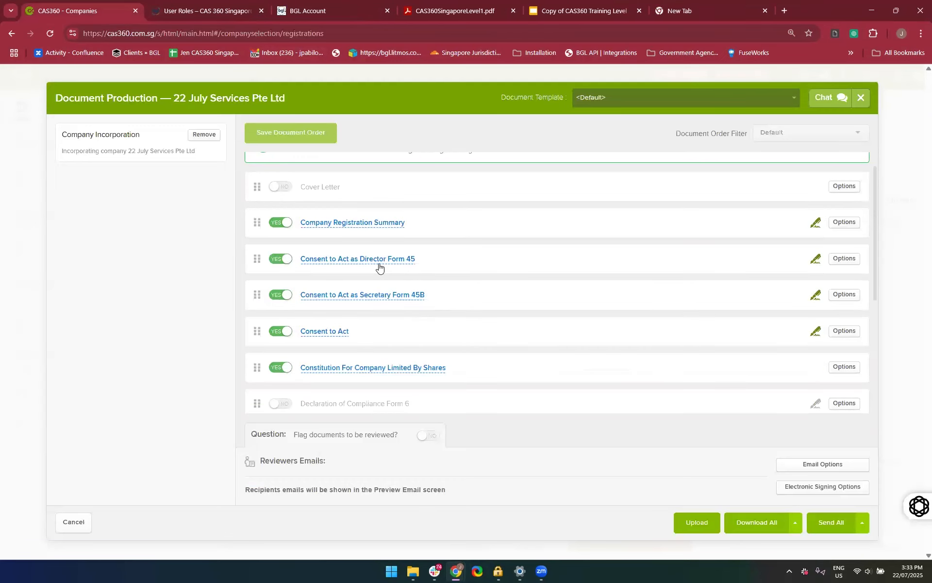
Preview the Consent to Act as Director Form 45, examine the declaration and signature sections for each director and close it
left_click(367, 260)
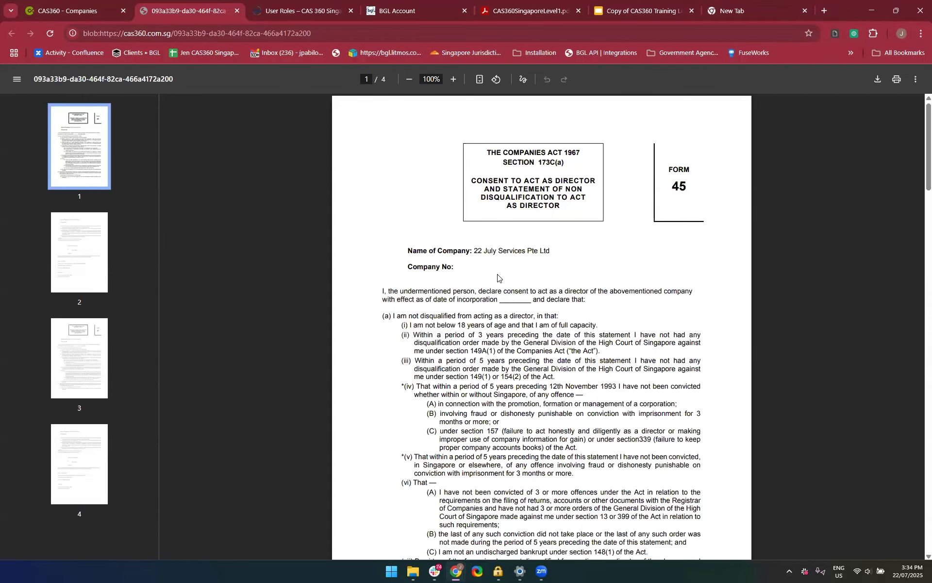
scroll(497, 278, "down", 1)
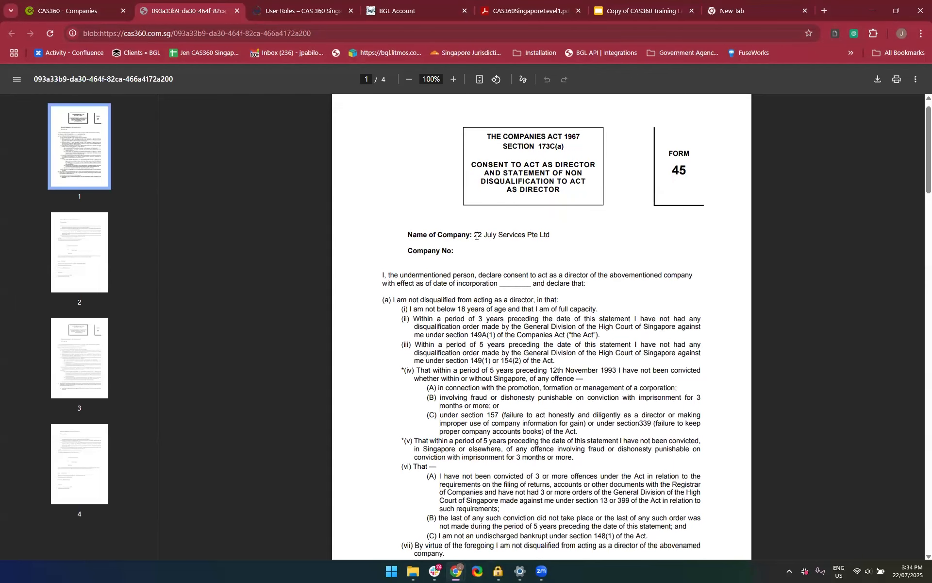
scroll(476, 236, "down", 15)
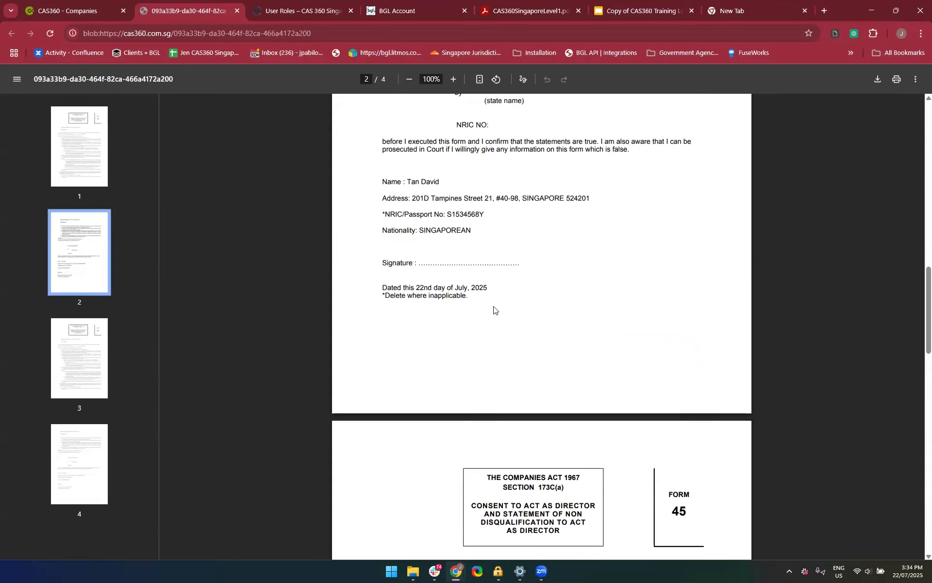
scroll(496, 310, "up", 1)
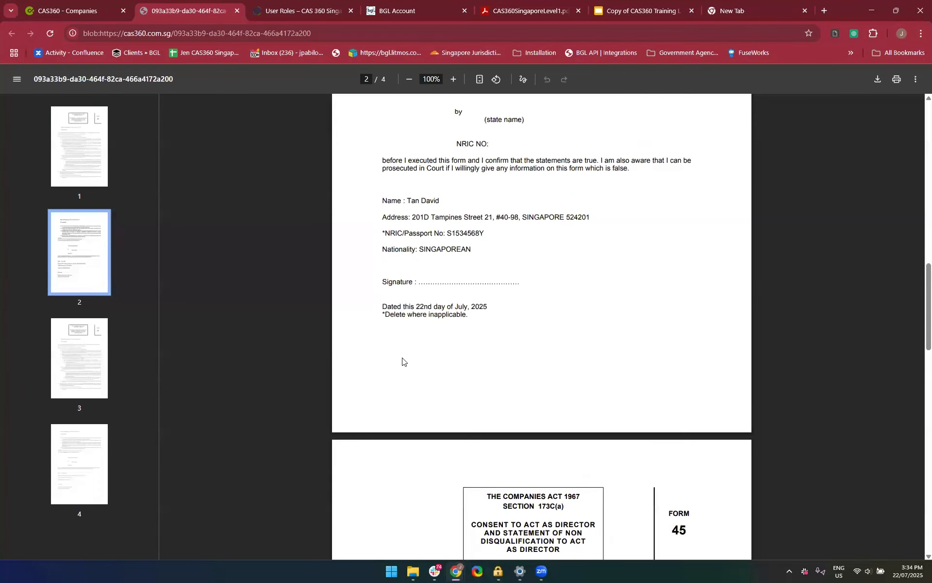
scroll(402, 360, "down", 3)
scroll(402, 361, "down", 17)
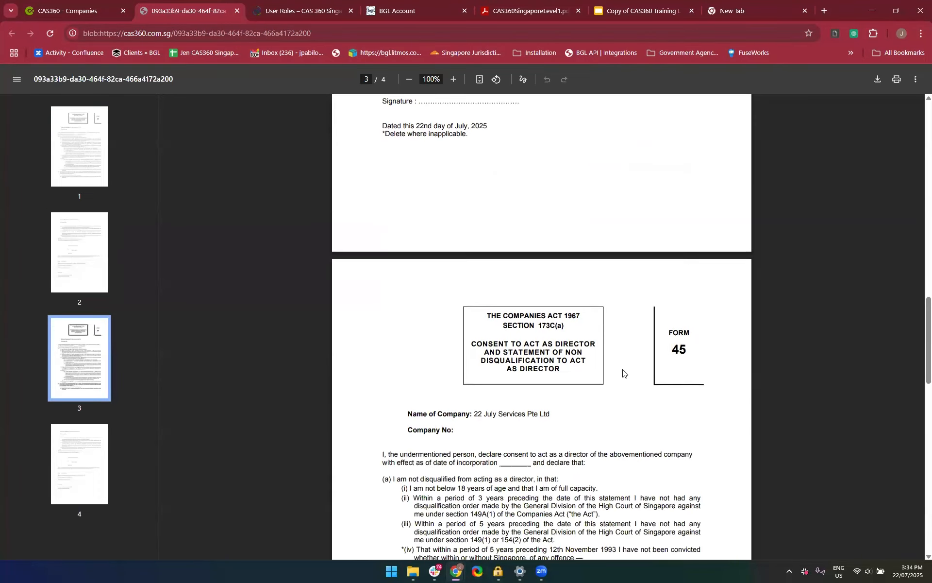
scroll(623, 373, "down", 20)
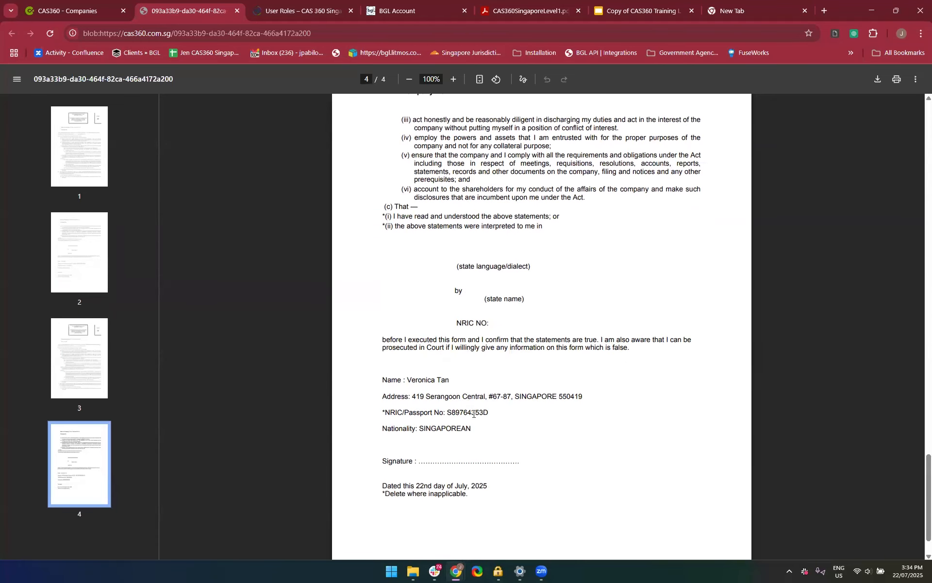
scroll(489, 488, "down", 3)
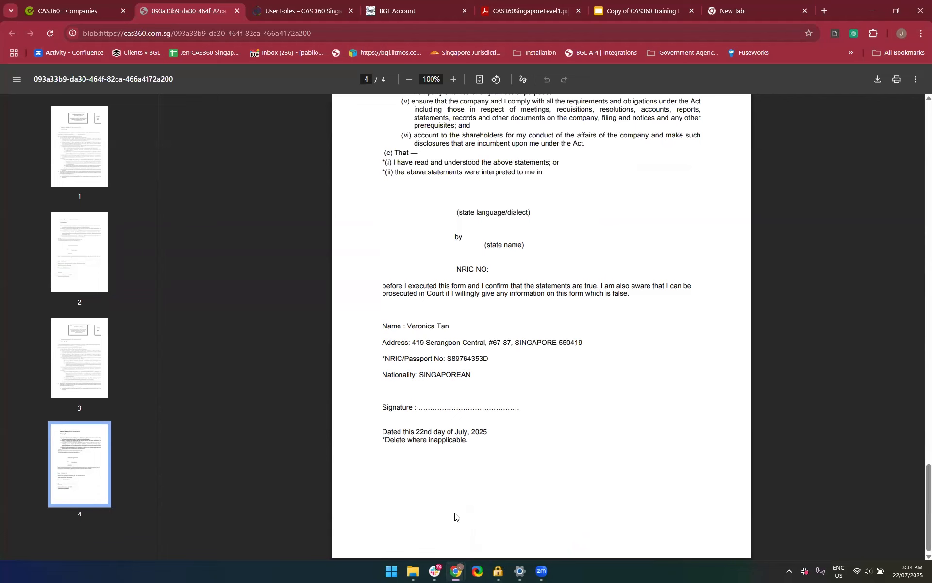
left_click(237, 13)
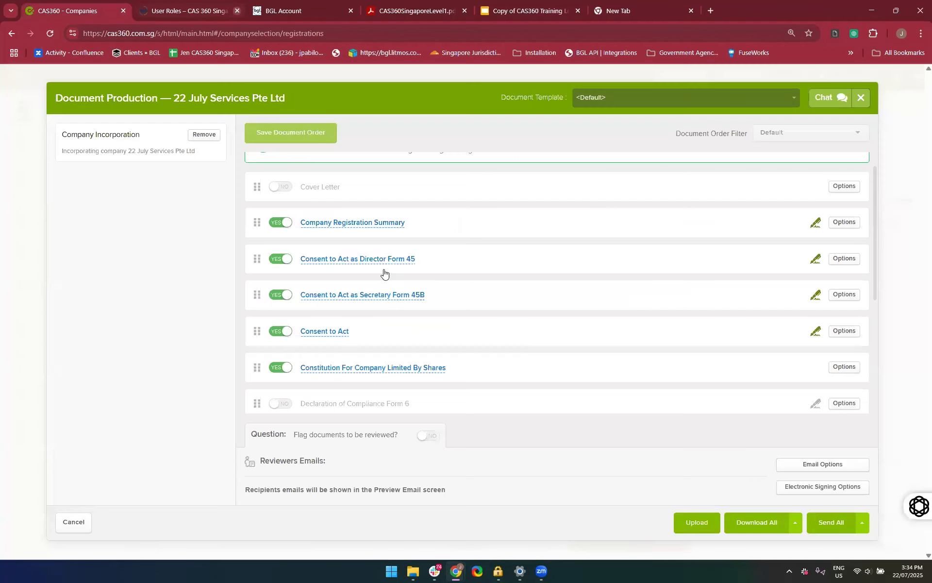
Preview the Consent to Act as Secretary Form 45B, check the secretary's details and close it
left_click(396, 295)
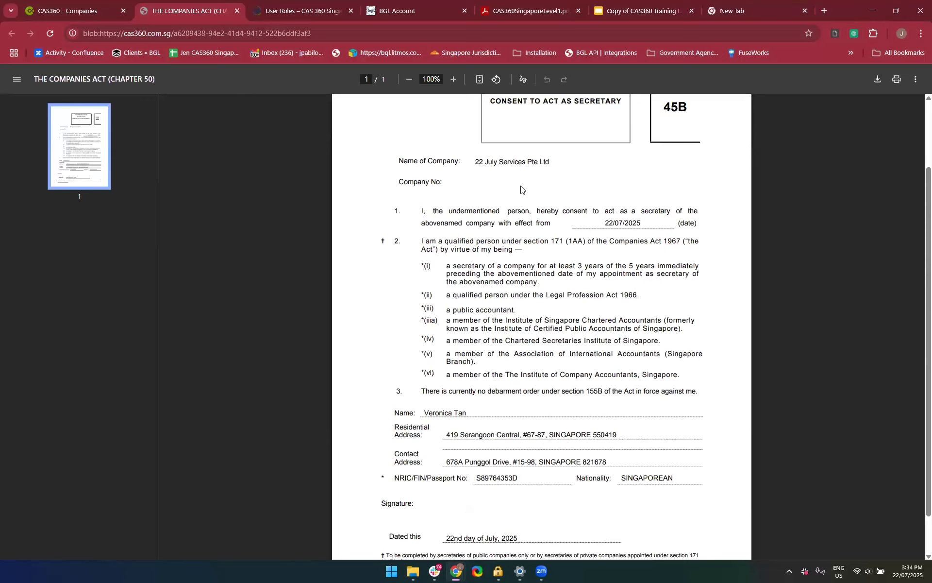
scroll(523, 190, "down", 1)
scroll(523, 189, "up", 3)
scroll(440, 223, "up", 1)
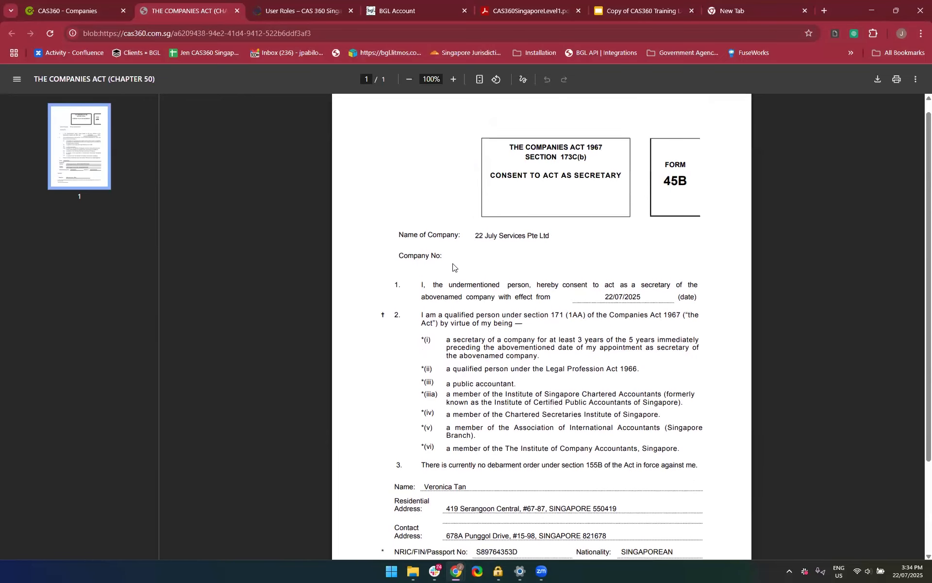
left_click(236, 11)
Preview the Consent to Act document, look through its pages of statutory information and close it
scroll(474, 356, "down", 2)
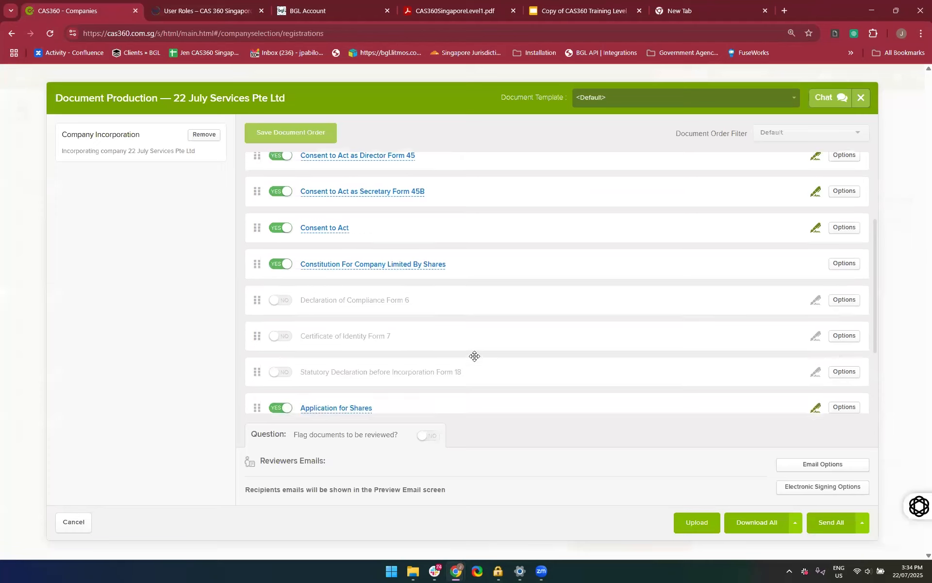
left_click(323, 224)
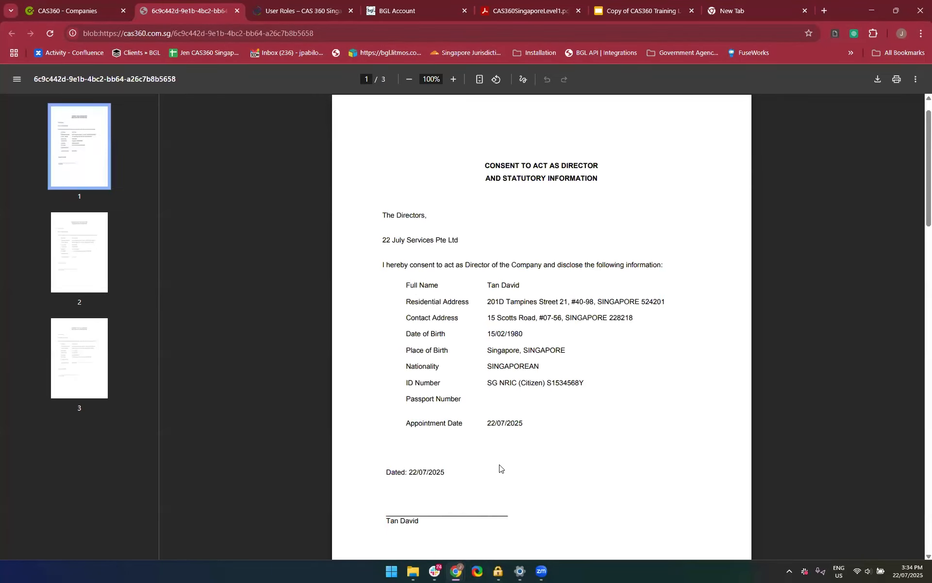
scroll(500, 467, "down", 7)
scroll(499, 467, "down", 15)
scroll(499, 467, "up", 15)
scroll(500, 467, "up", 8)
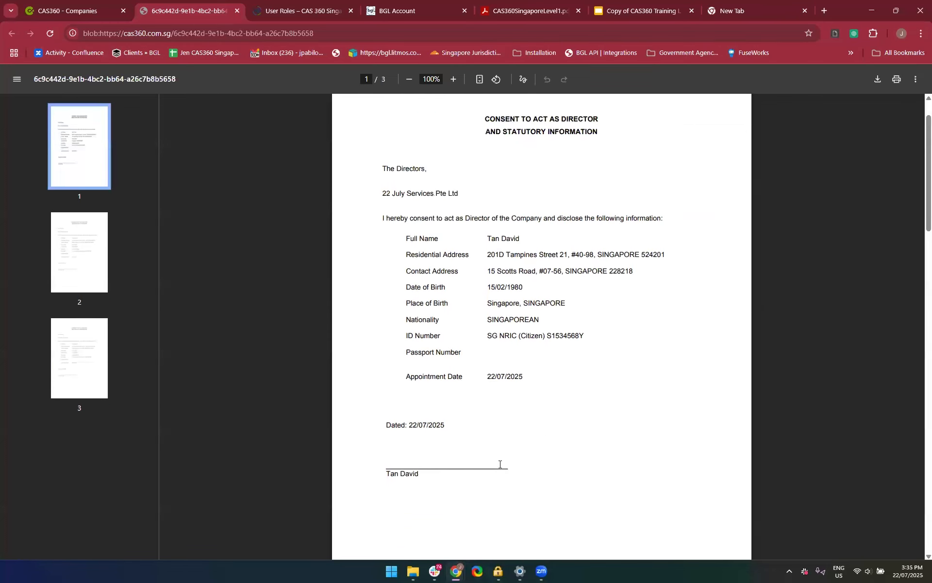
left_click(237, 11)
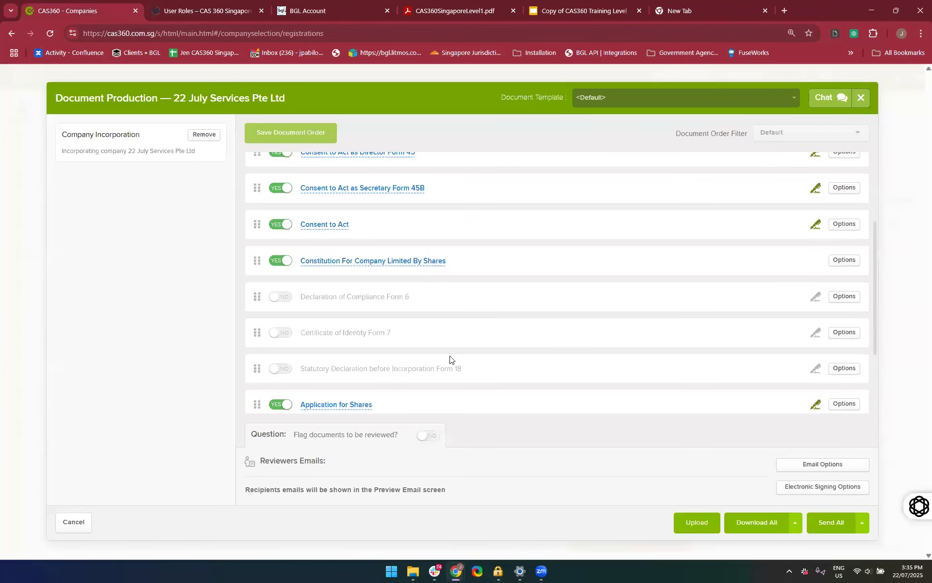
Check the remaining documents in the list, then preview the Constitution For Company Limited By Shares and view pages 3 and 4
scroll(493, 367, "down", 3)
scroll(492, 371, "up", 4)
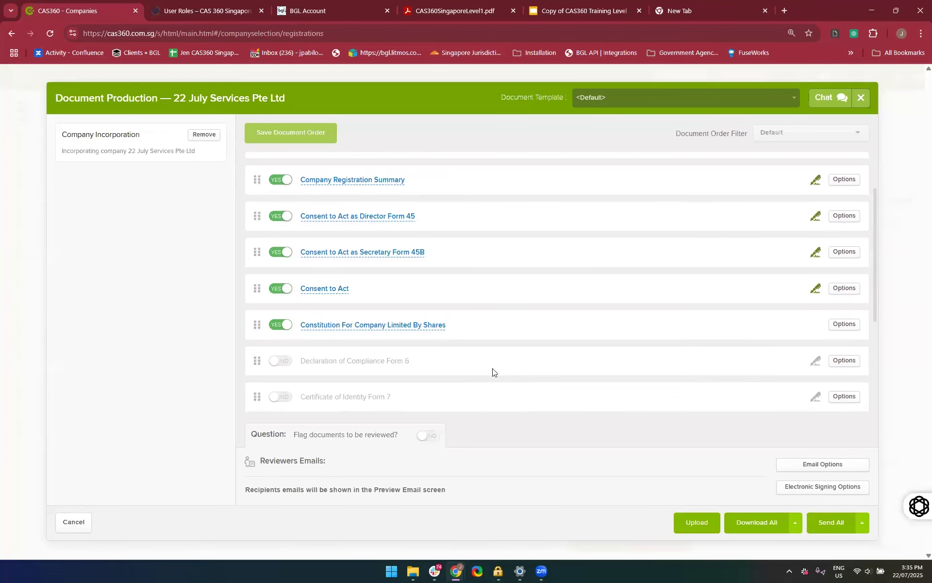
scroll(366, 397, "down", 2)
scroll(367, 396, "down", 1)
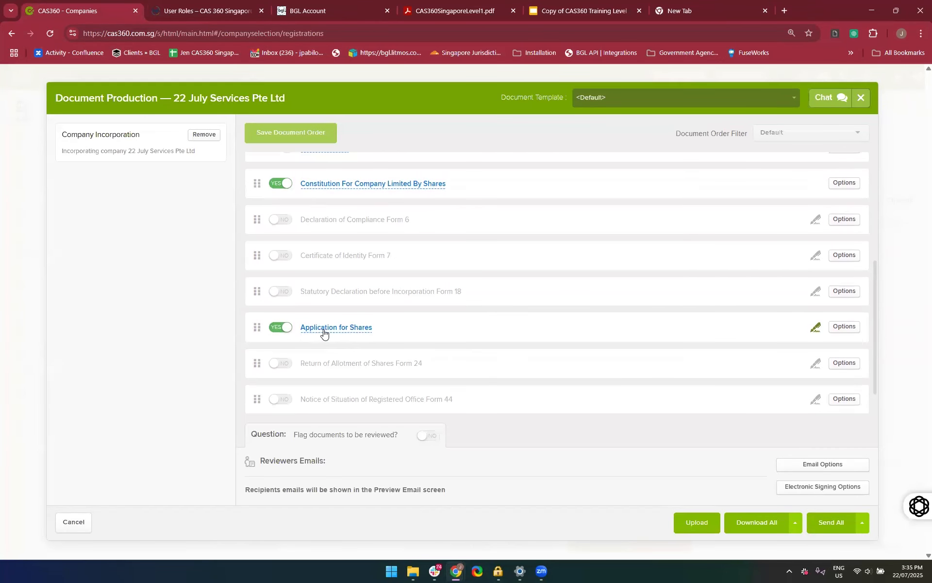
left_click(361, 185)
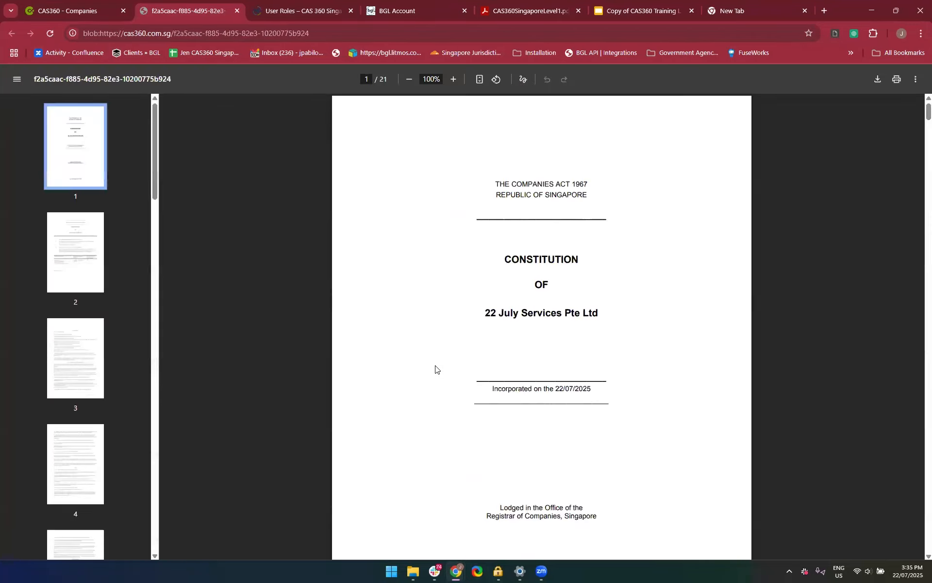
scroll(435, 369, "down", 20)
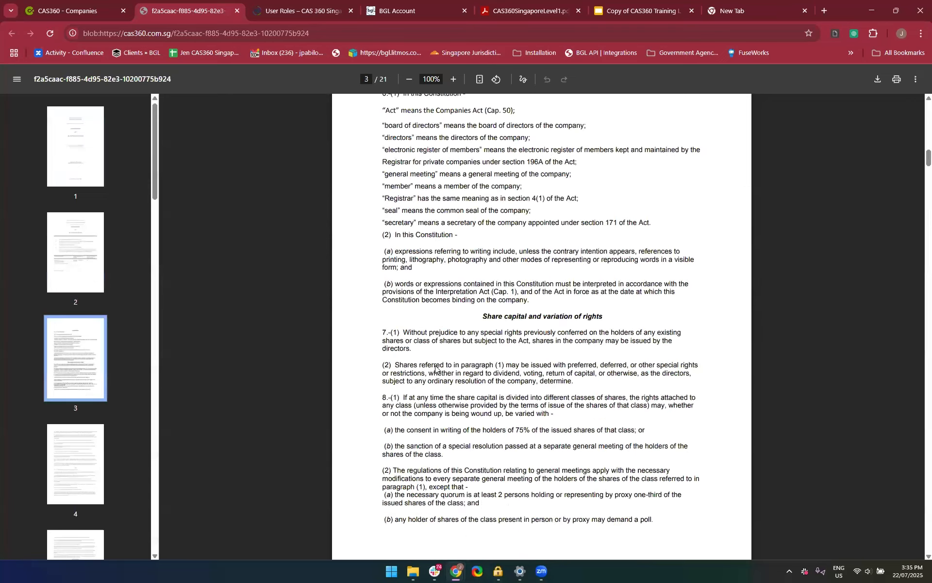
left_click(87, 369)
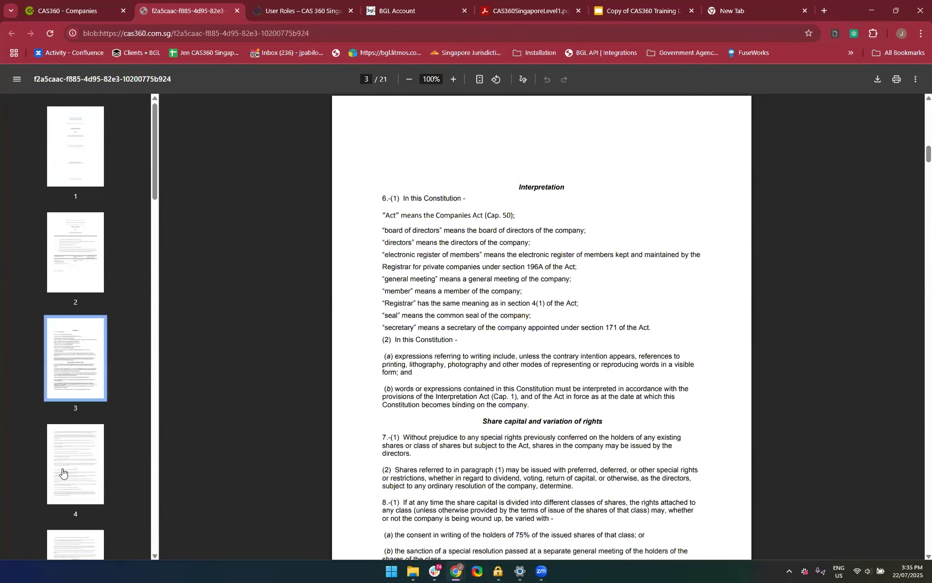
left_click(62, 471)
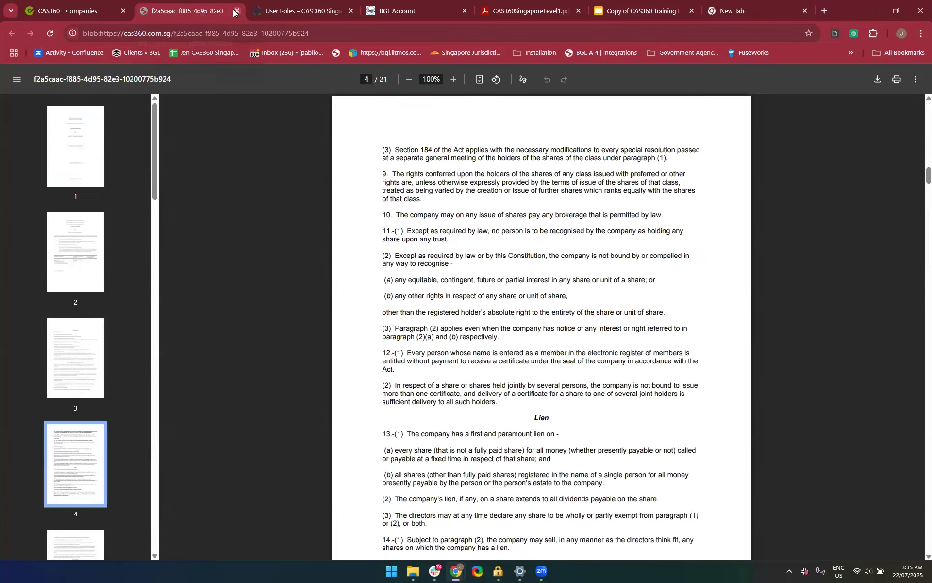
Close the Constitution preview, preview the Application for Shares and close it
left_click(237, 11)
scroll(370, 364, "down", 1)
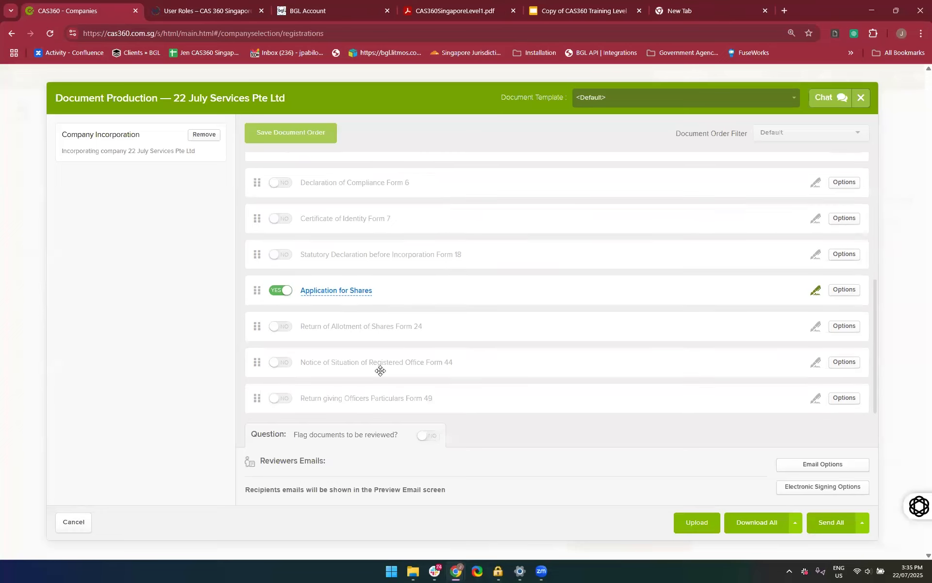
left_click(334, 295)
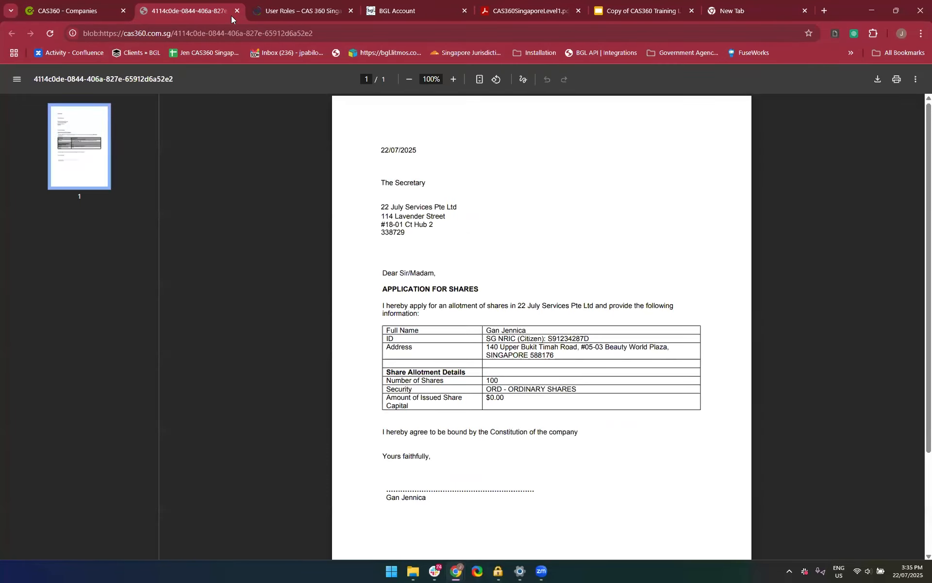
left_click(233, 12)
Review the list of pre-incorporation documents for 22 July Services Pte Ltd and download them all
scroll(507, 298, "up", 5)
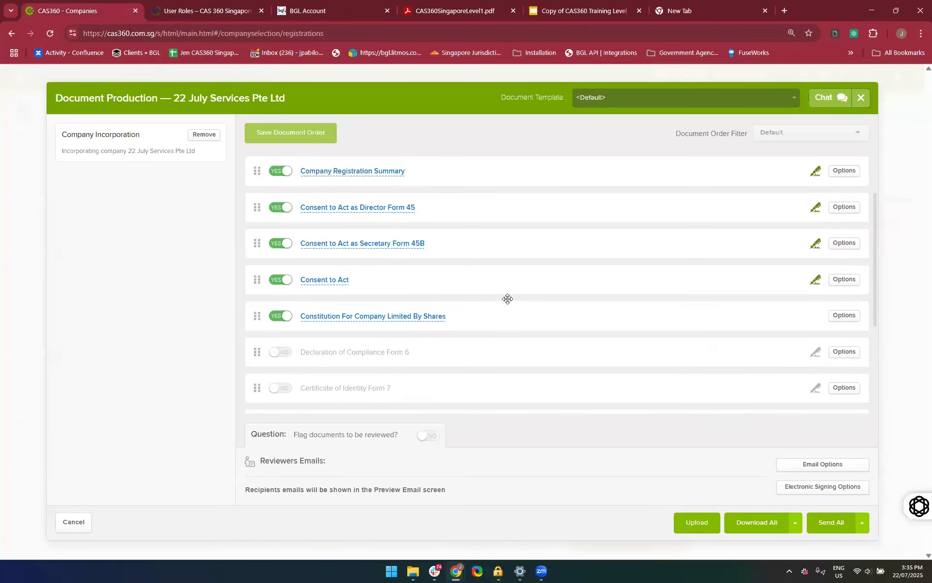
scroll(507, 298, "down", 4)
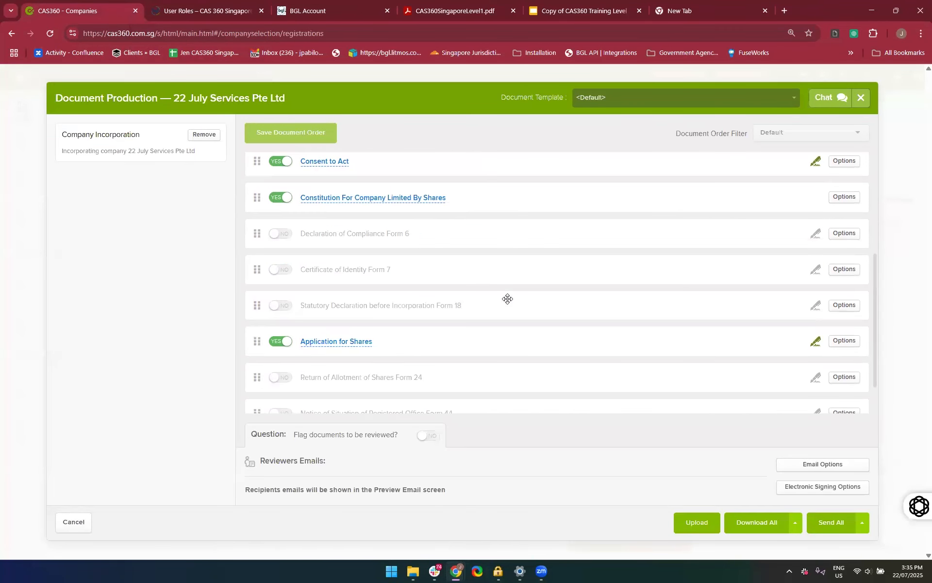
scroll(507, 298, "down", 1)
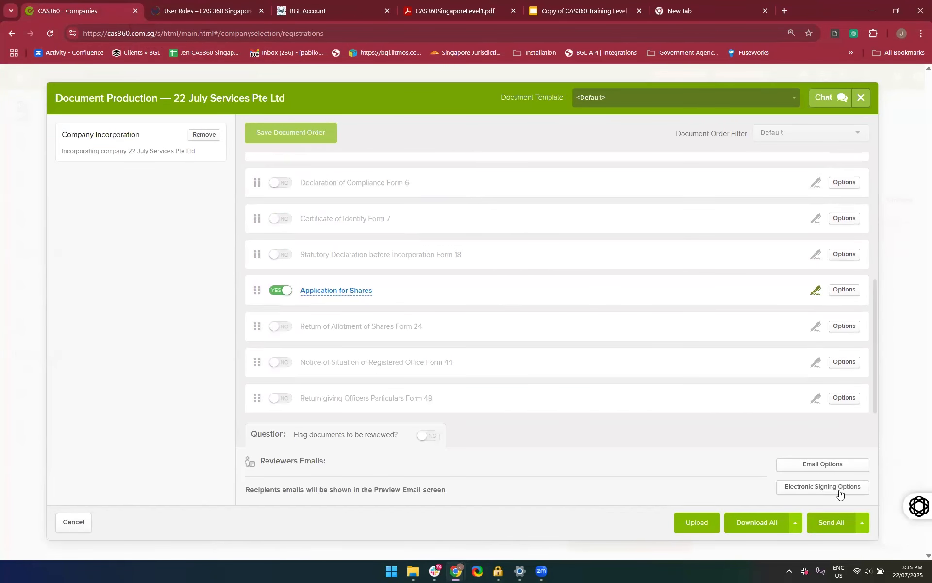
left_click(770, 523)
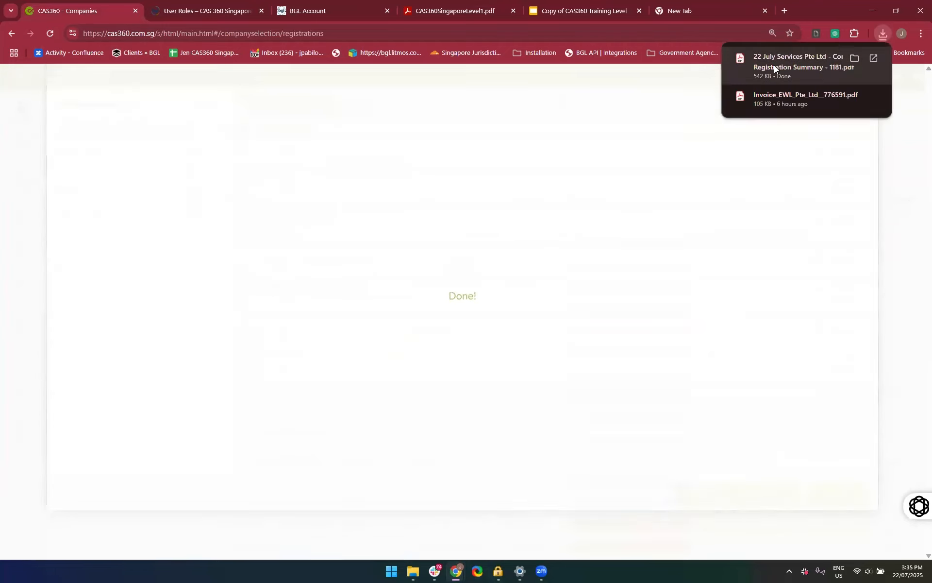
Open the downloaded Company Registration Summary PDF, look through its pages up to the Constitution's Interpretation section and close it
left_click(774, 65)
scroll(464, 330, "down", 3)
scroll(464, 331, "down", 20)
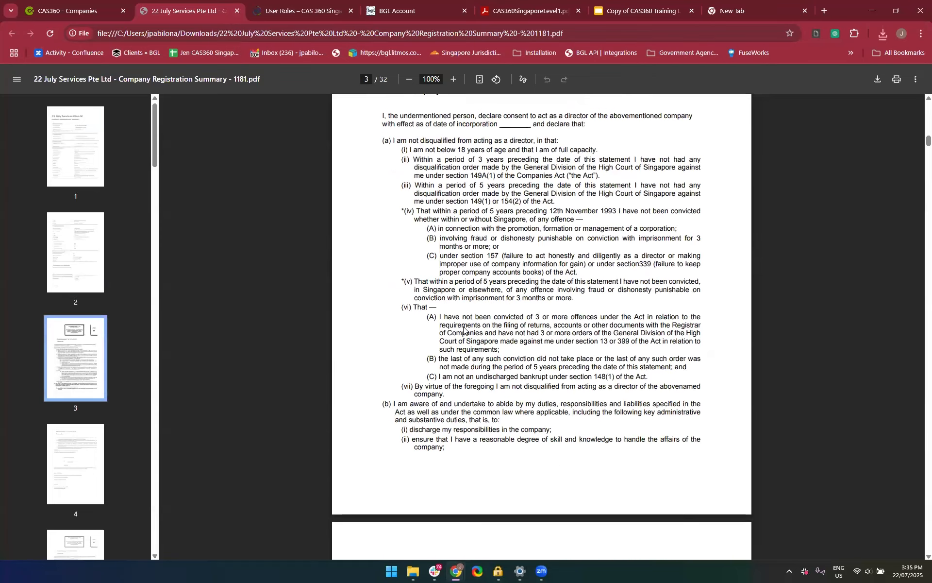
scroll(463, 329, "down", 20)
scroll(464, 330, "down", 20)
scroll(463, 330, "down", 20)
scroll(463, 330, "down", 20)
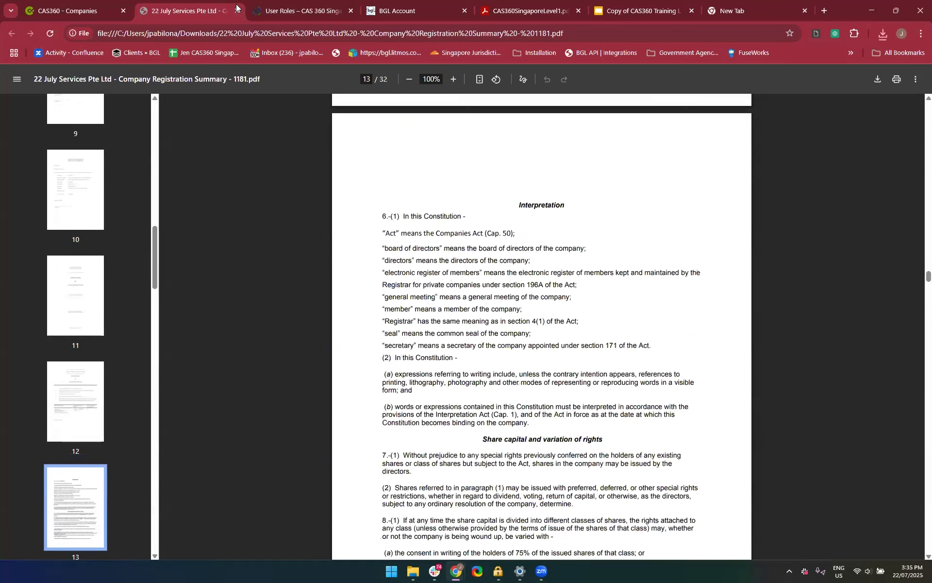
left_click(237, 10)
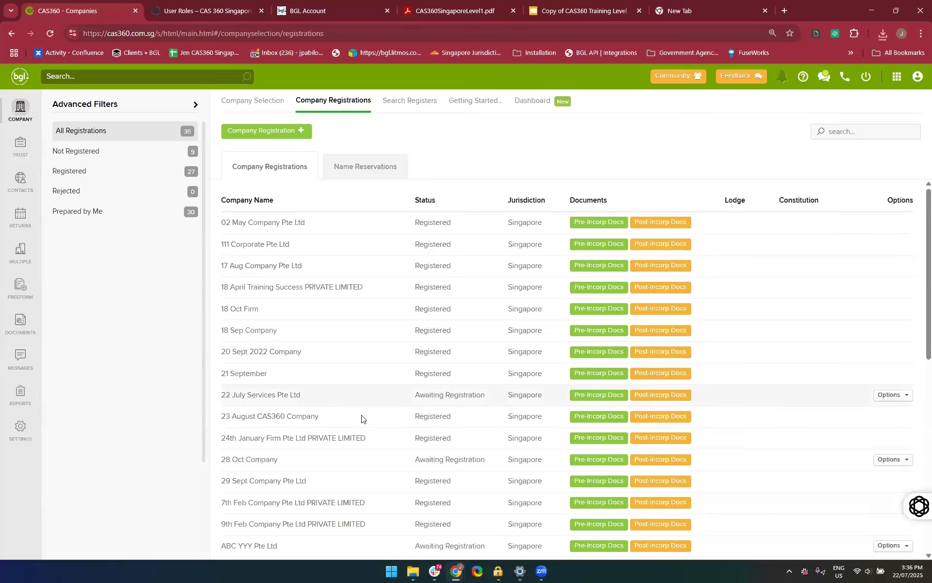
Look through the full list of company registrations and filter it to those not registered
scroll(362, 419, "down", 1)
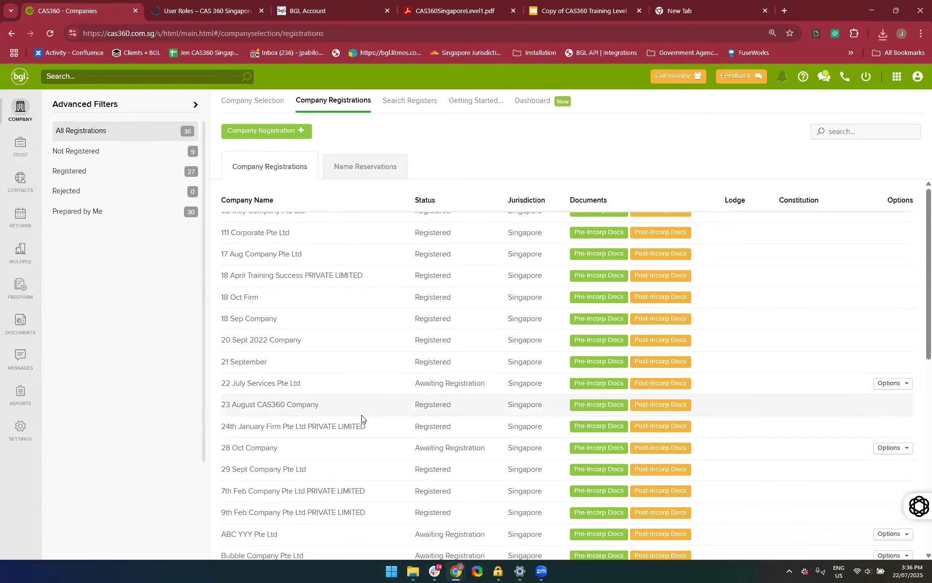
scroll(360, 416, "down", 5)
scroll(359, 416, "up", 5)
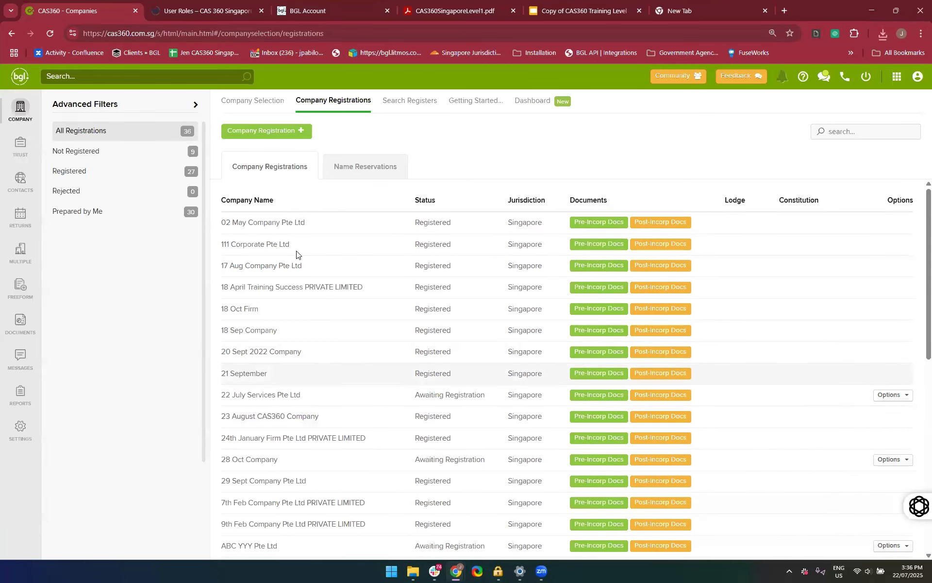
scroll(312, 463, "down", 3)
scroll(313, 463, "up", 4)
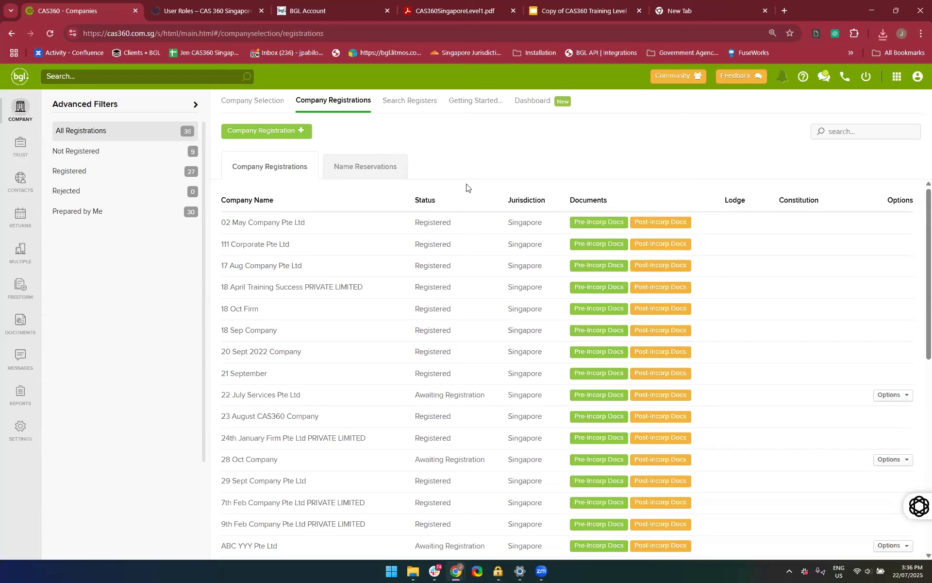
left_click(97, 152)
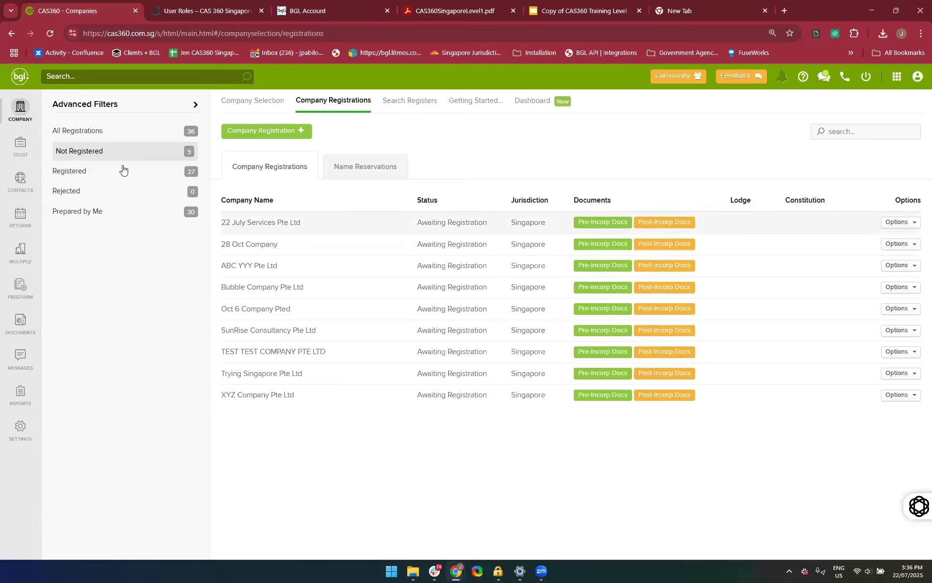
Search the main company list for "22 July"
left_click(23, 118)
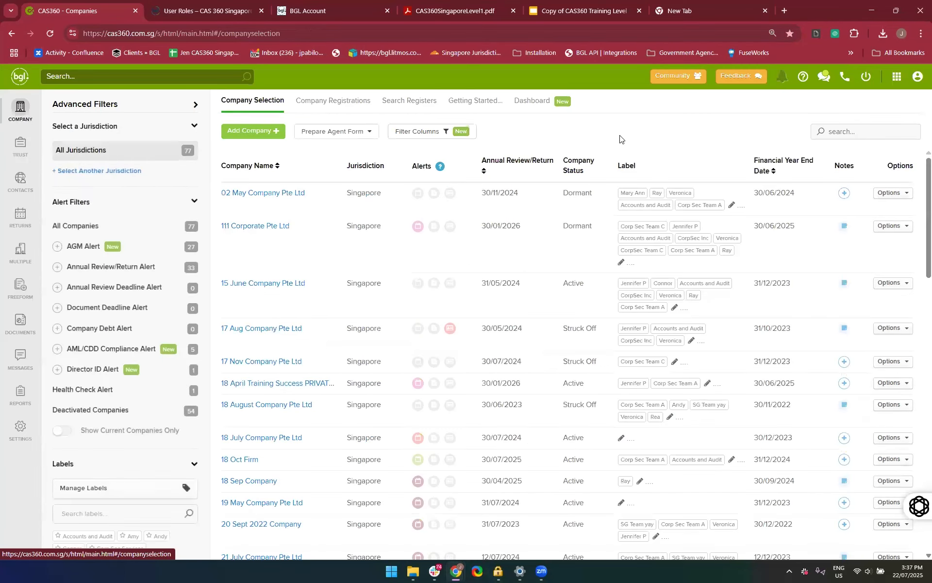
left_click(835, 131)
type("2")
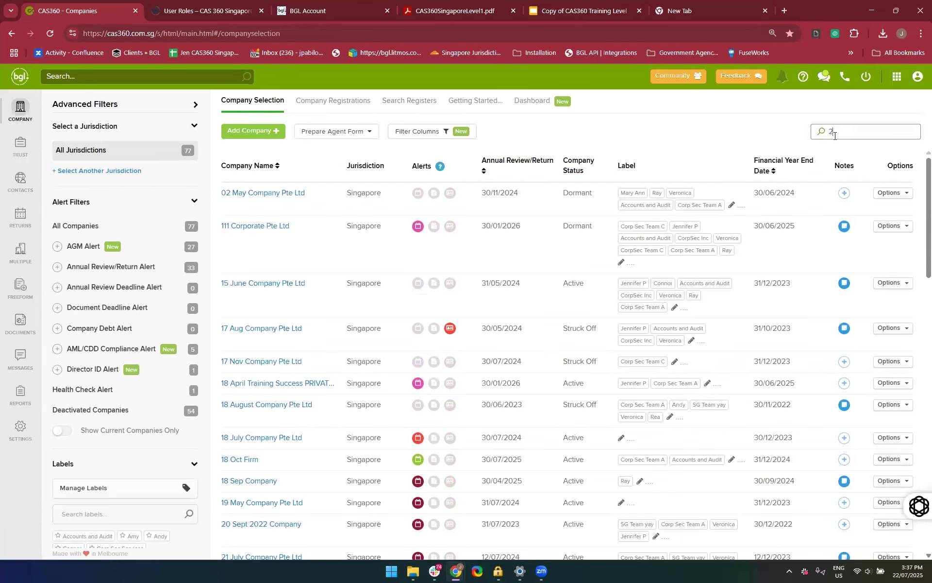
type("2 July")
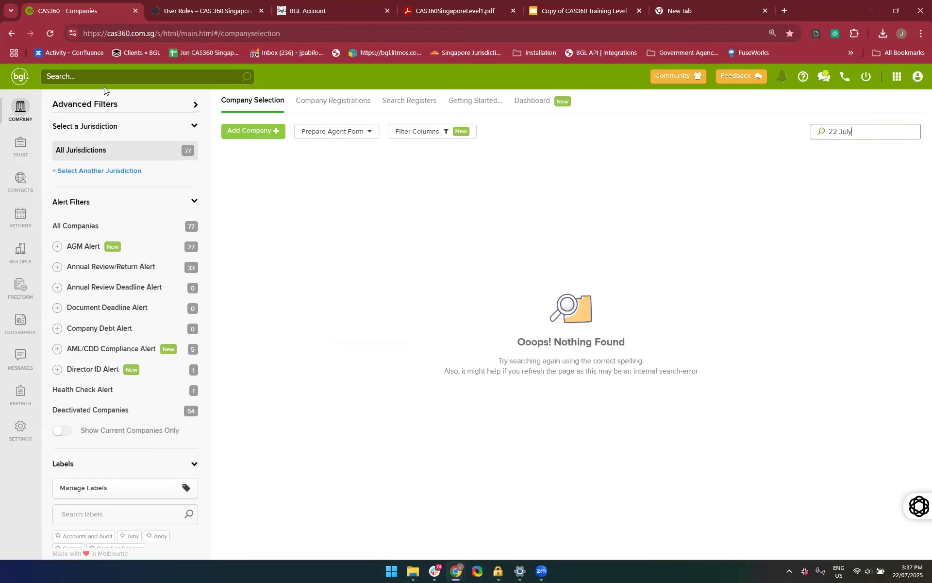
Filter the company registrations to Not Registered and start the post-incorporation documents for 22 July Services Pte Ltd
left_click(337, 113)
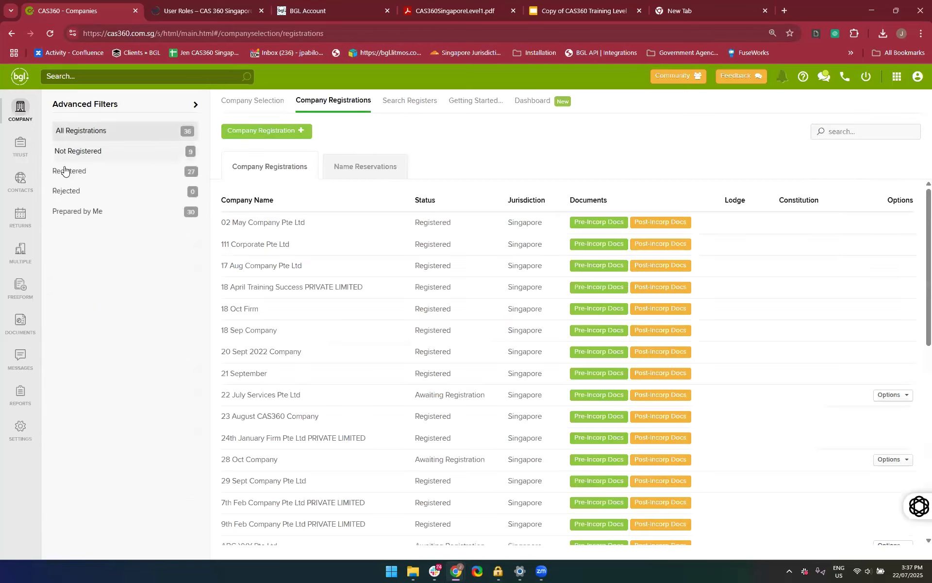
left_click(89, 156)
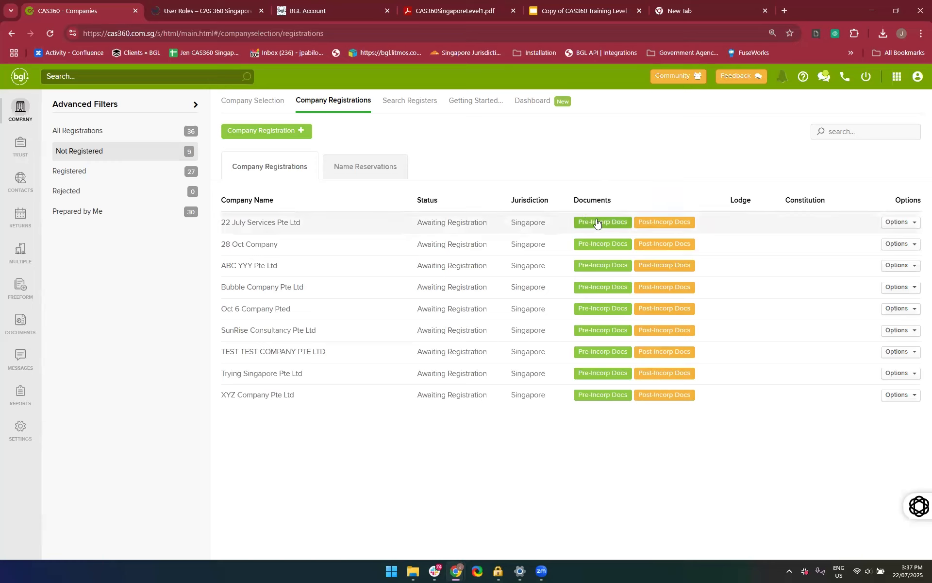
left_click(660, 228)
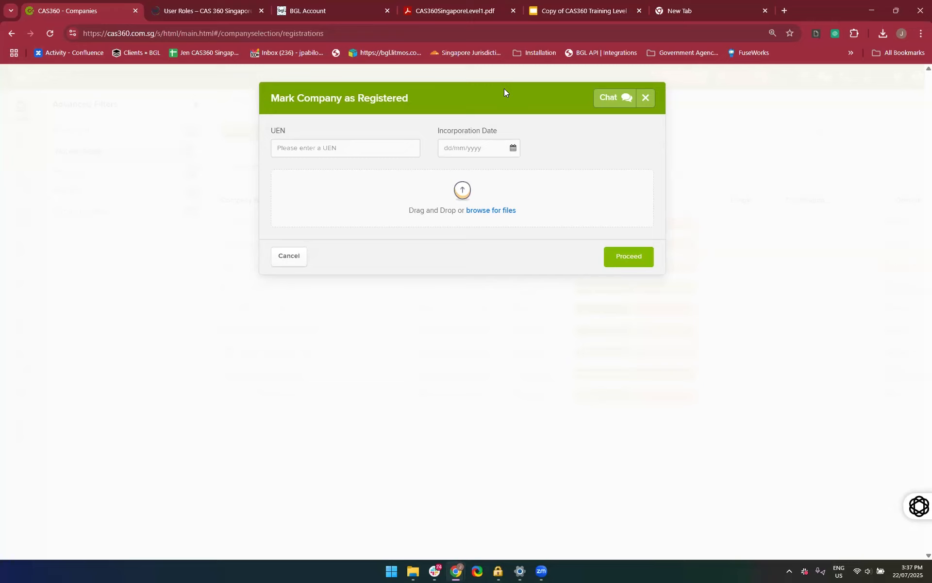
Enter the company's UEN, set the incorporation date to 22/07/2025 and try to mark the company as registered
left_click(301, 151)
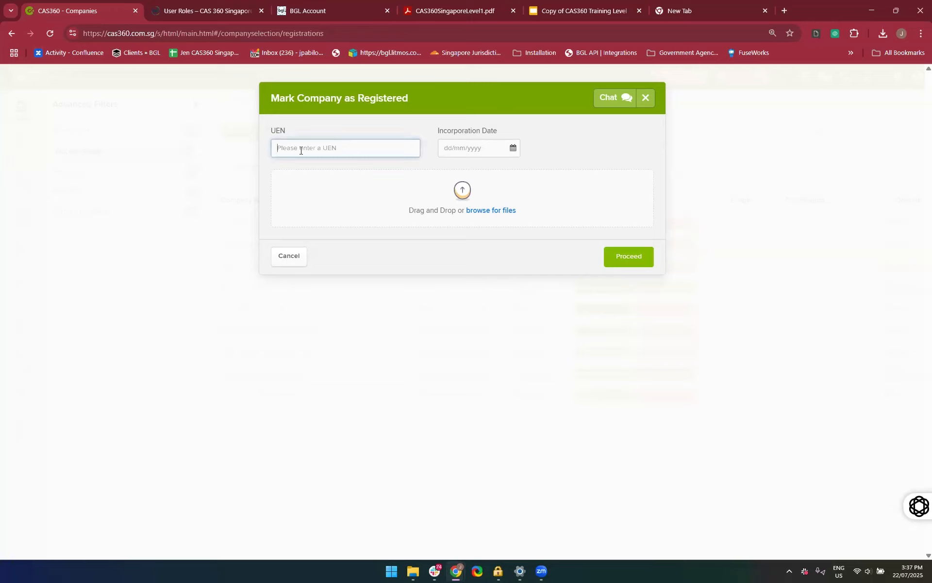
key("BackSpace")
key("BackSpace")
key("BackSpace")
key("BackSpace")
key("BackSpace")
key("BackSpace")
key("BackSpace")
left_click(513, 148)
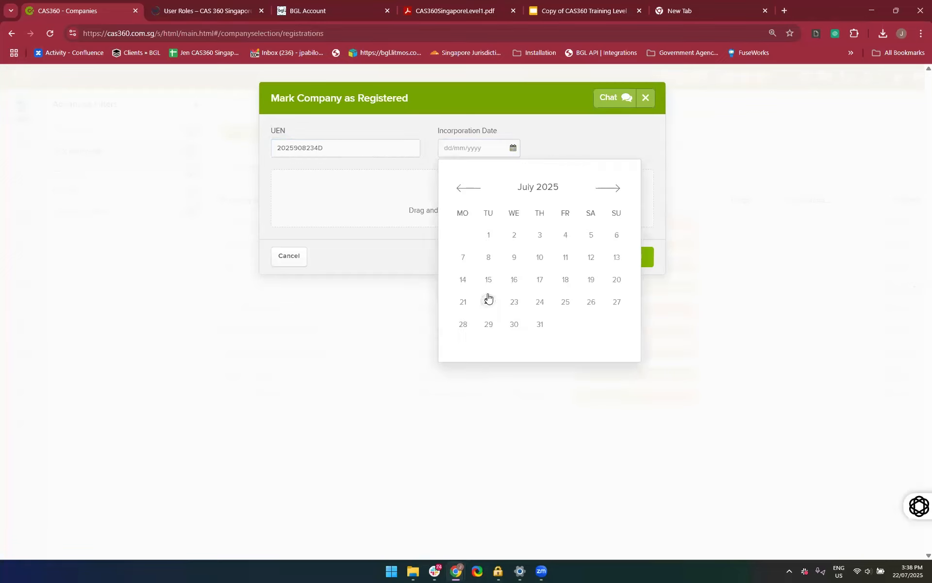
left_click(488, 301)
left_click(383, 246)
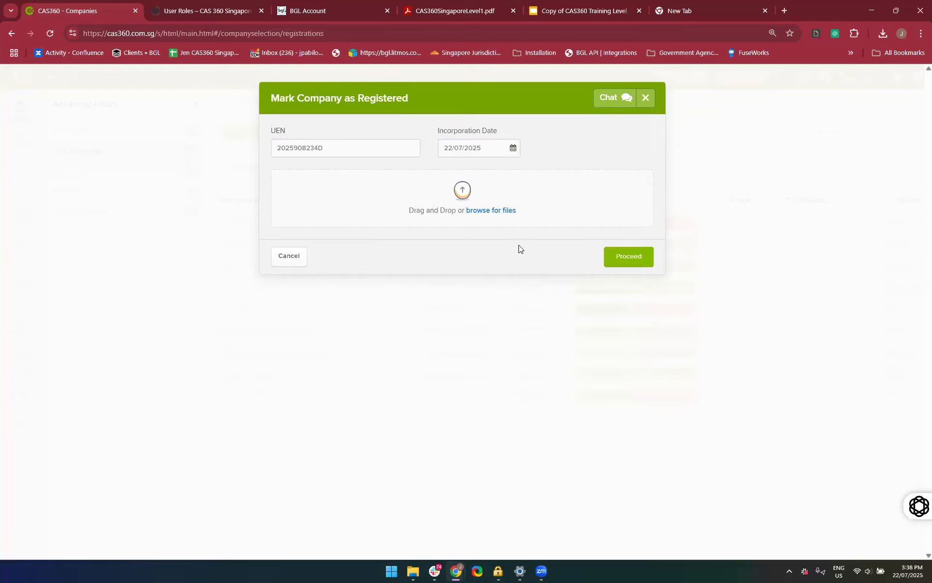
left_click(619, 253)
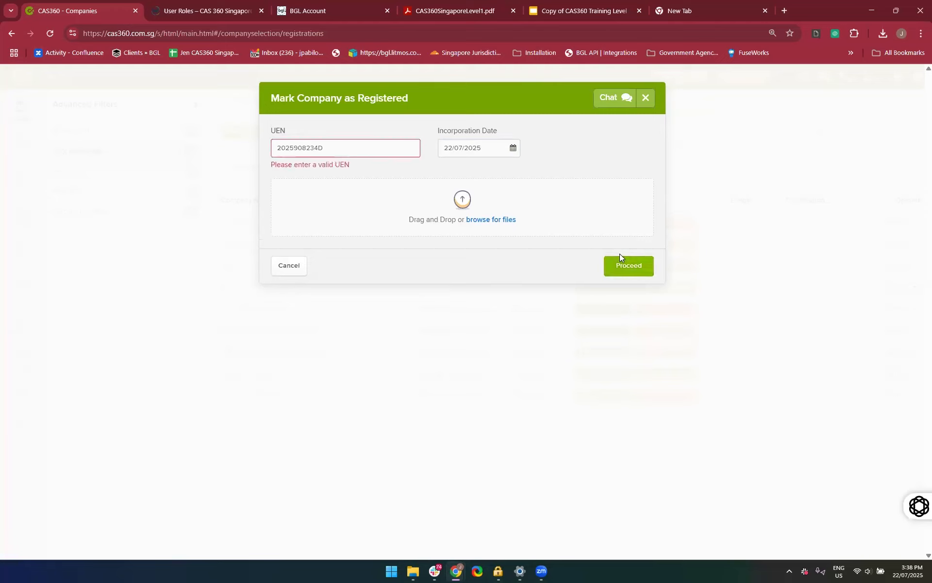
Correct the company's UEN by removing two digits and proceed to the post-incorporation documents
left_click(331, 145)
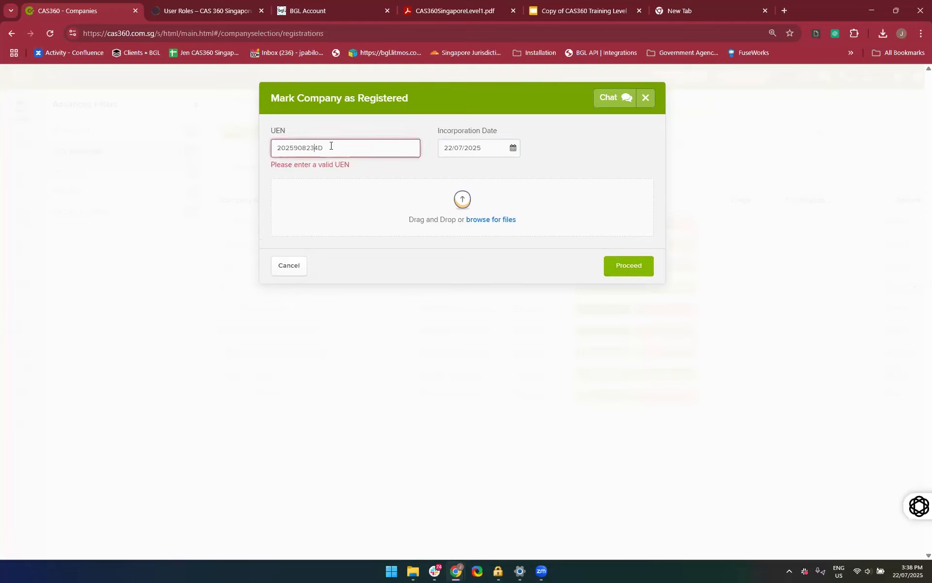
key("BackSpace")
key("BackSpace")
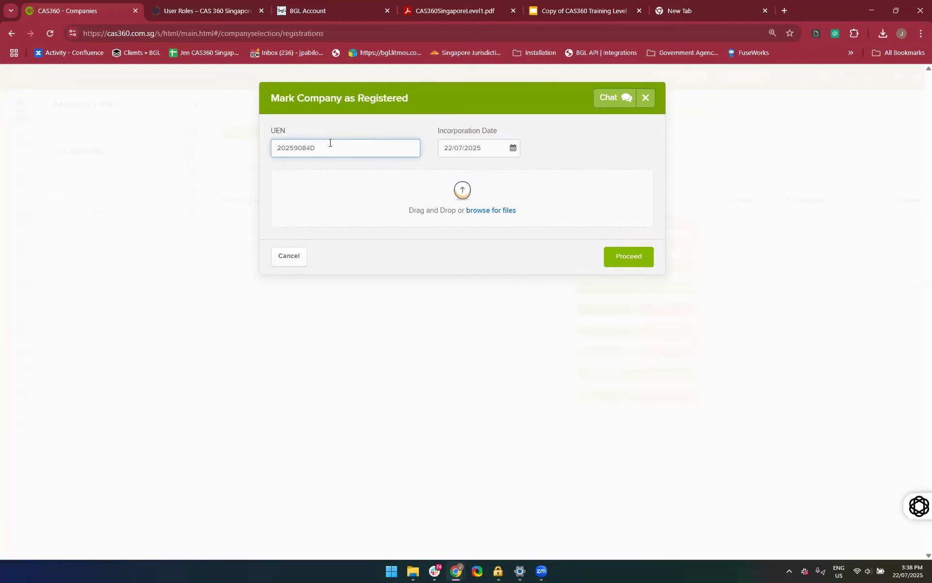
left_click(629, 254)
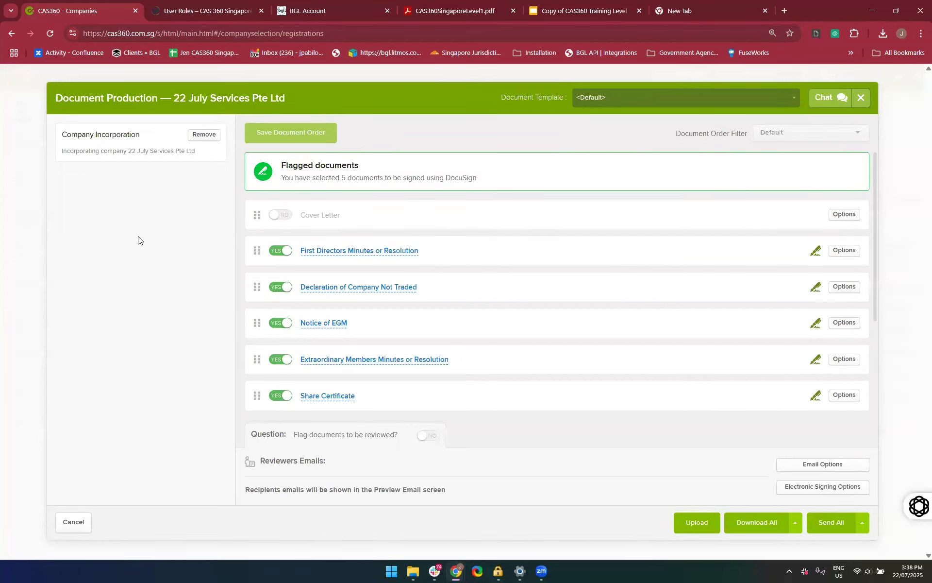
Check the post-incorporation document list, preview the First Directors Minutes or Resolution down to the chairperson's signature section and close it
scroll(392, 238, "down", 3)
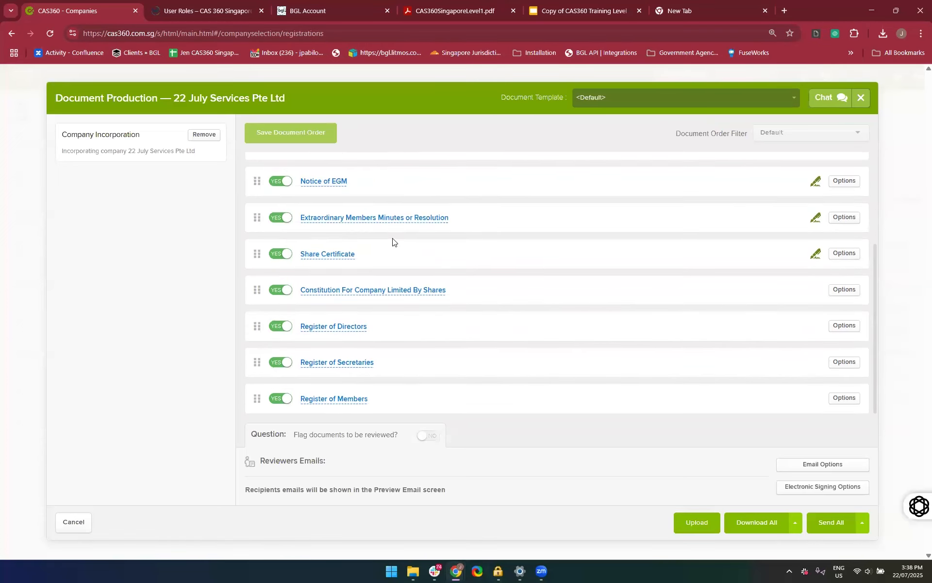
scroll(393, 242, "up", 3)
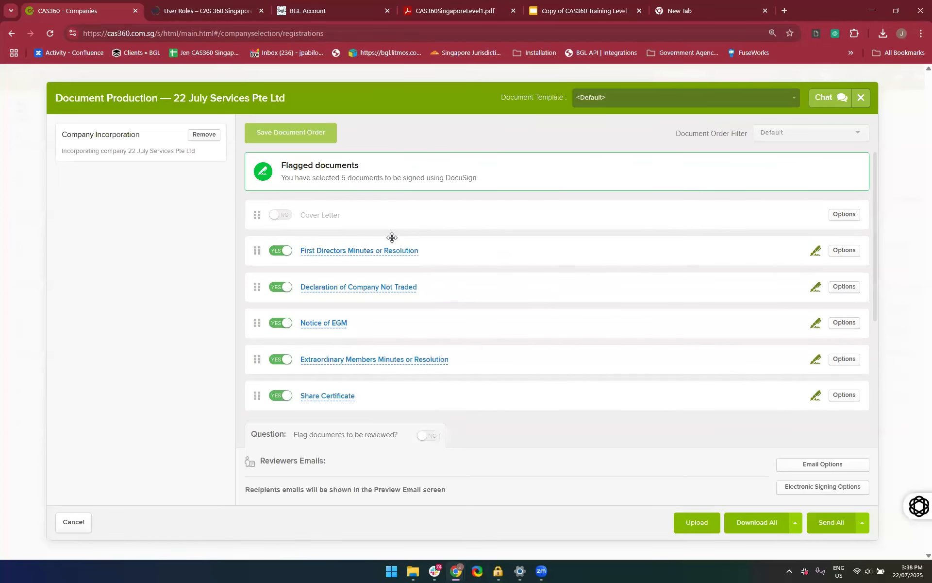
left_click(331, 251)
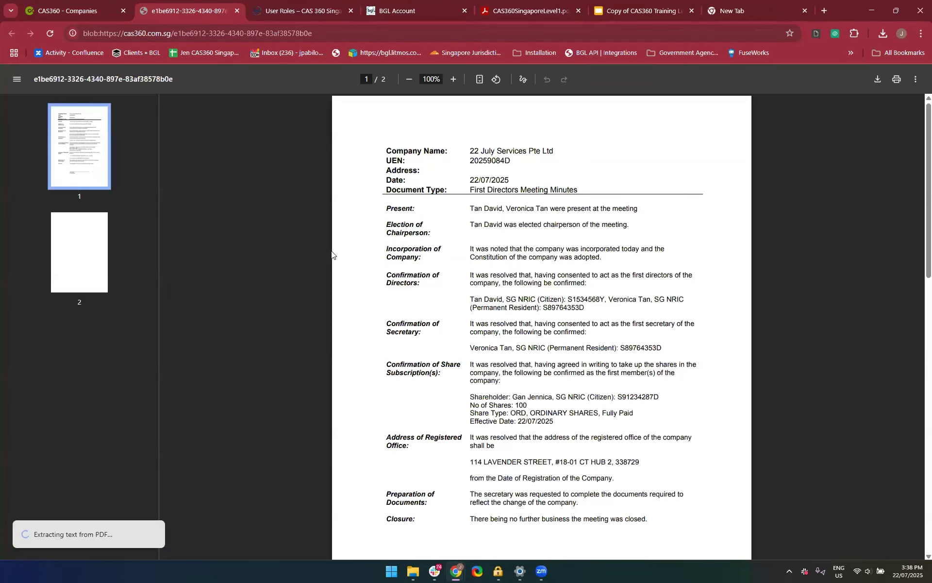
scroll(385, 264, "down", 10)
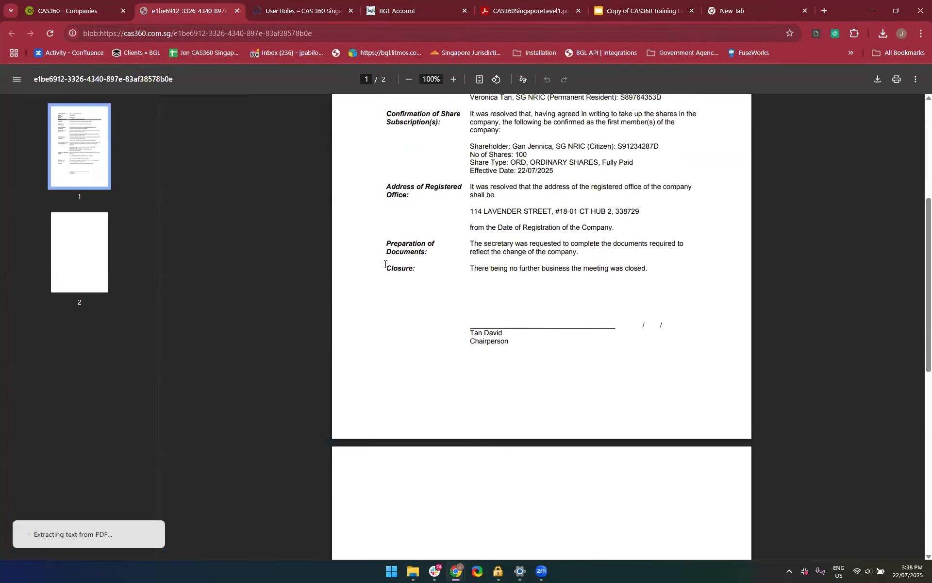
scroll(574, 289, "up", 10)
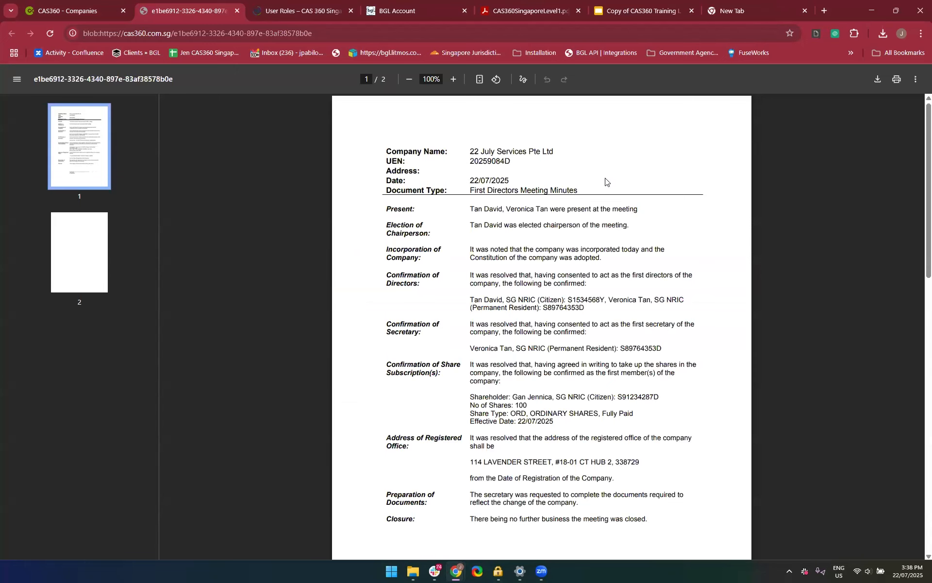
left_click(237, 13)
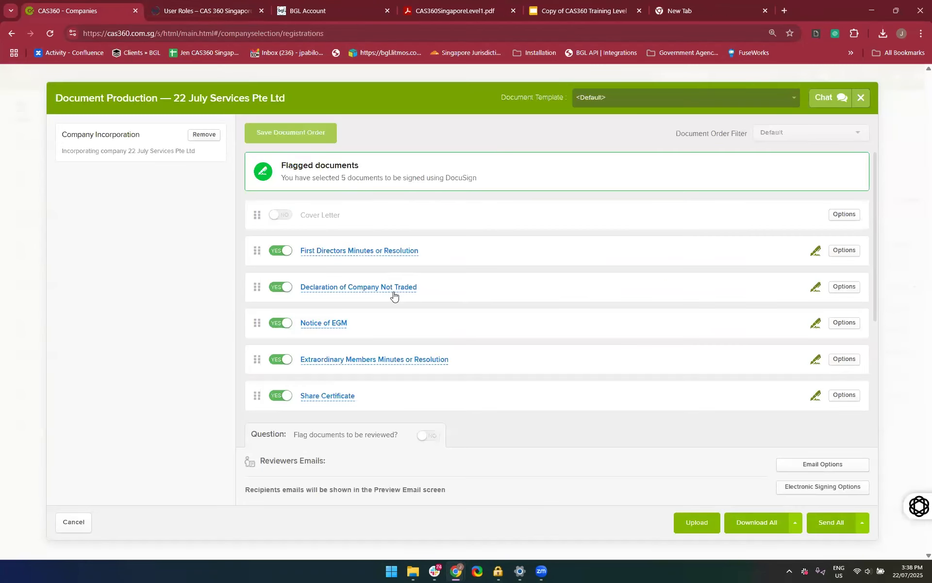
Preview the Declaration of Company Not Traded and the Notice of EGM, closing each one after checking it
left_click(328, 290)
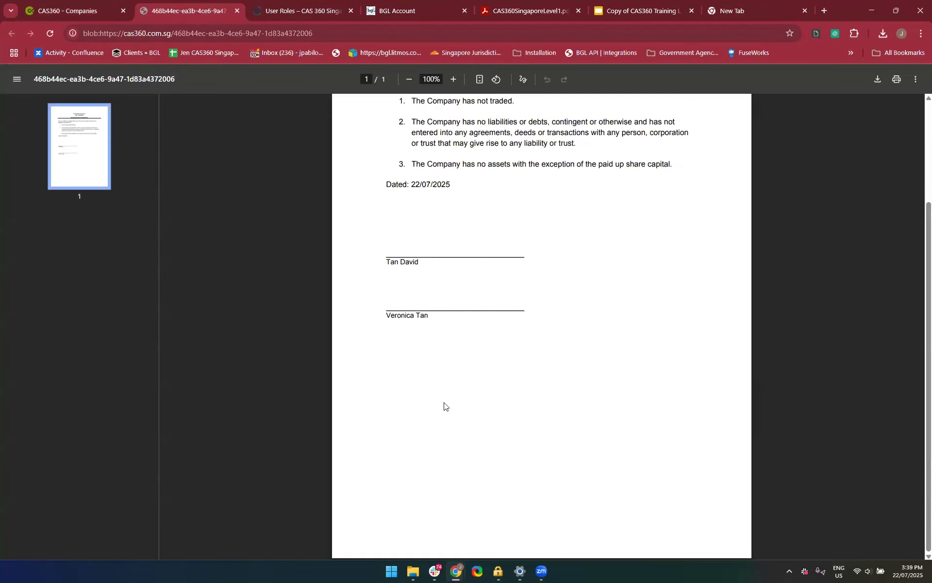
left_click(237, 11)
scroll(338, 303, "down", 2)
left_click(310, 250)
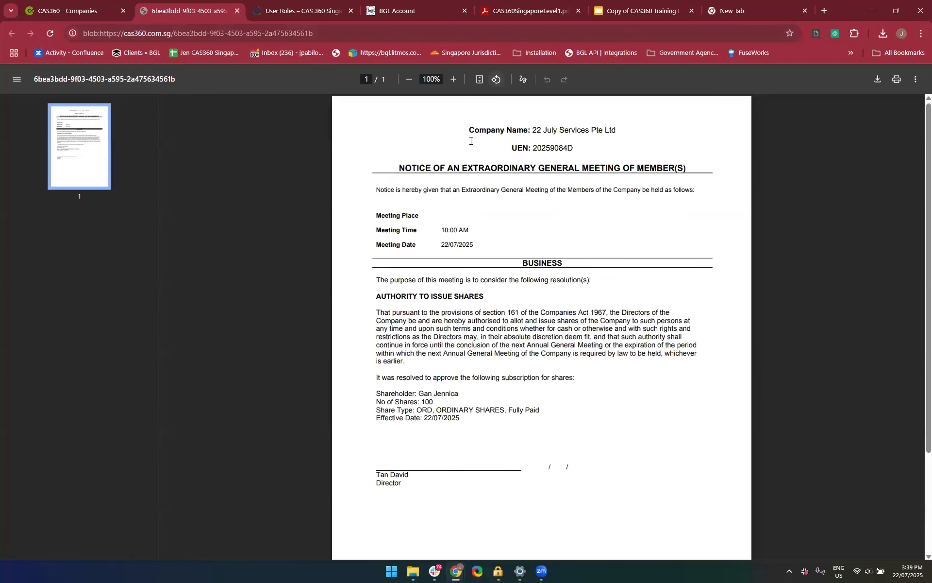
left_click(236, 12)
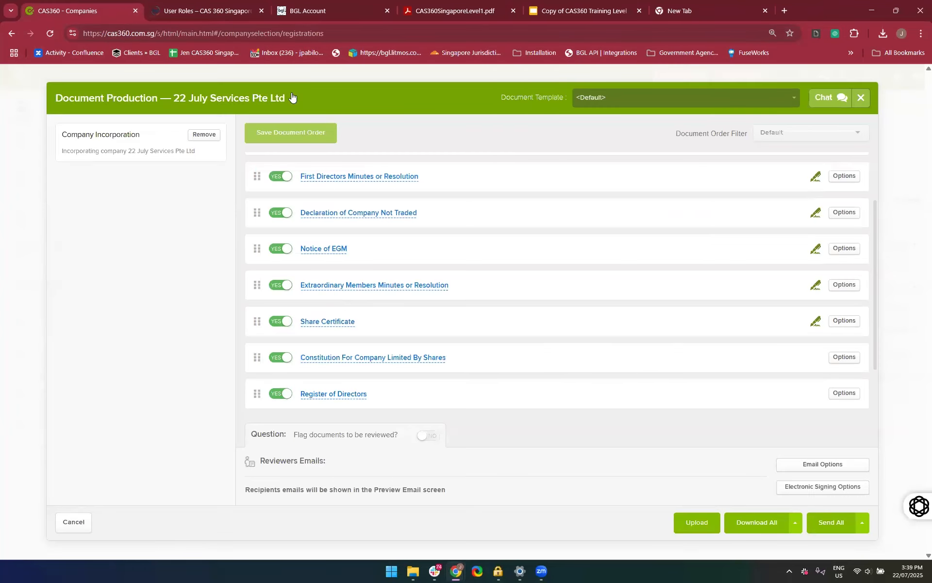
Preview the Extraordinary Members Minutes or Resolution and the Share Certificate, closing each one after checking it
scroll(350, 263, "down", 2)
left_click(318, 221)
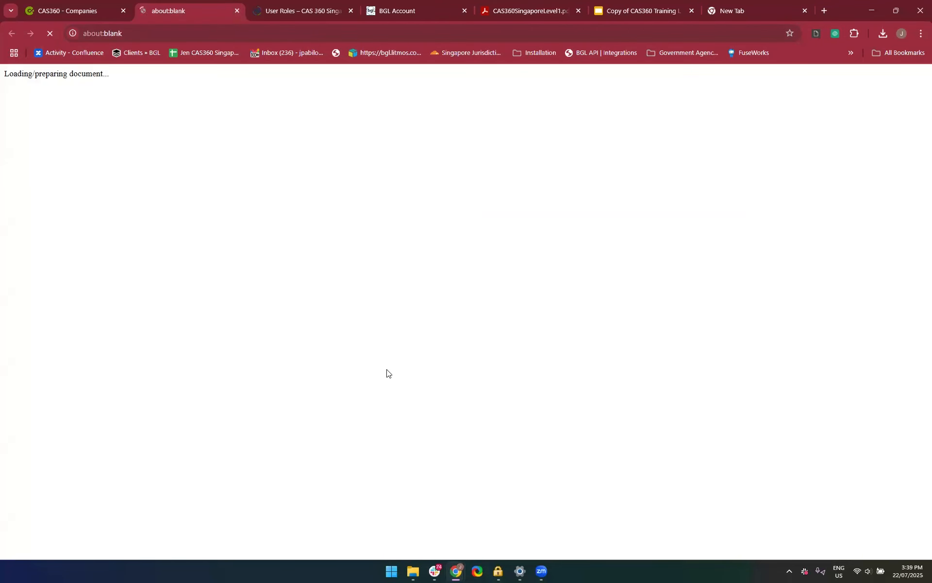
scroll(490, 333, "down", 1)
scroll(489, 333, "up", 1)
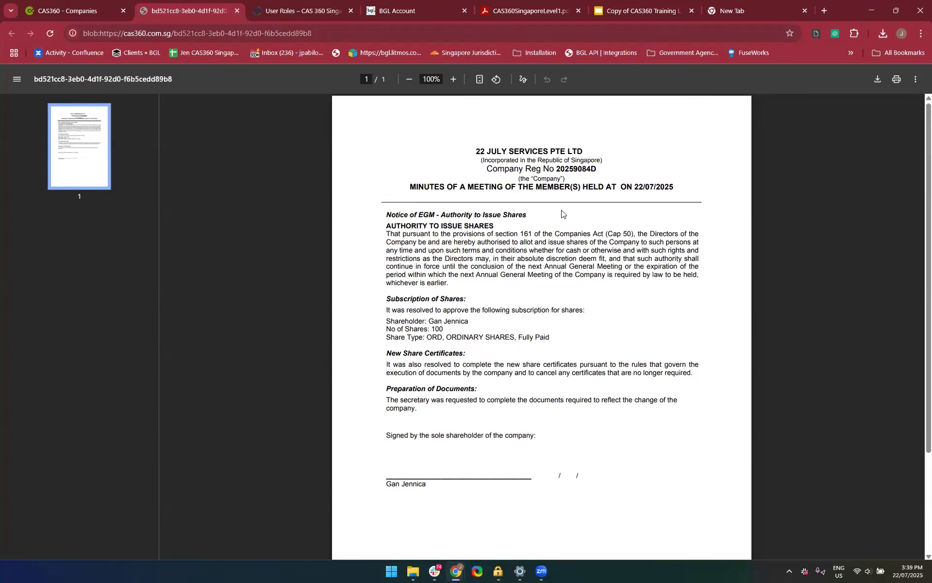
scroll(563, 213, "down", 2)
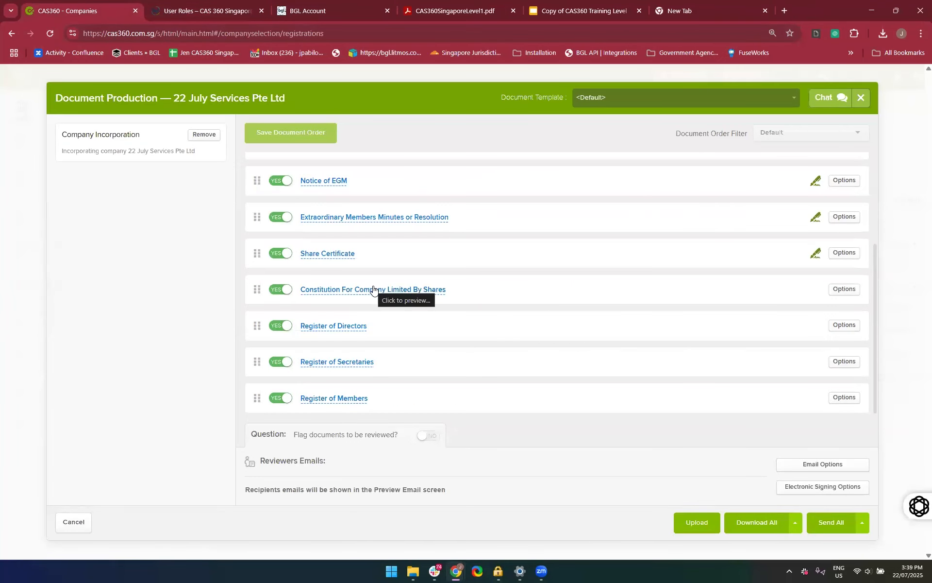
left_click(327, 254)
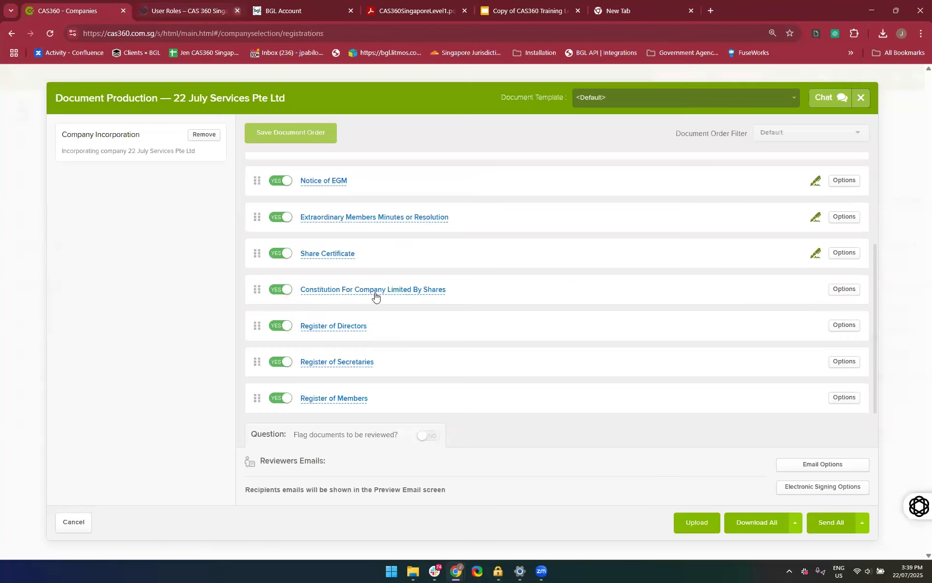
left_click(237, 10)
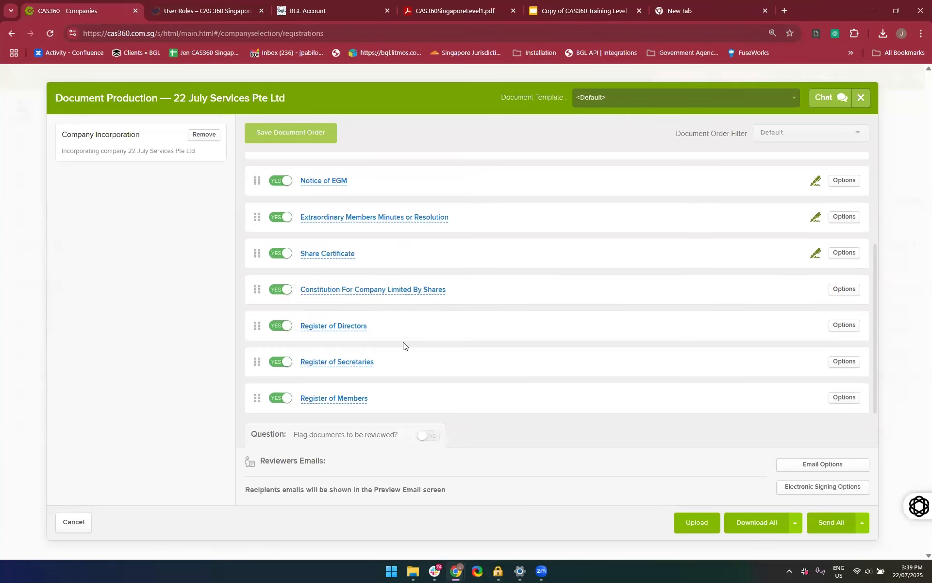
Preview the Register of Directors, check the entries for both directors and close it
left_click(330, 327)
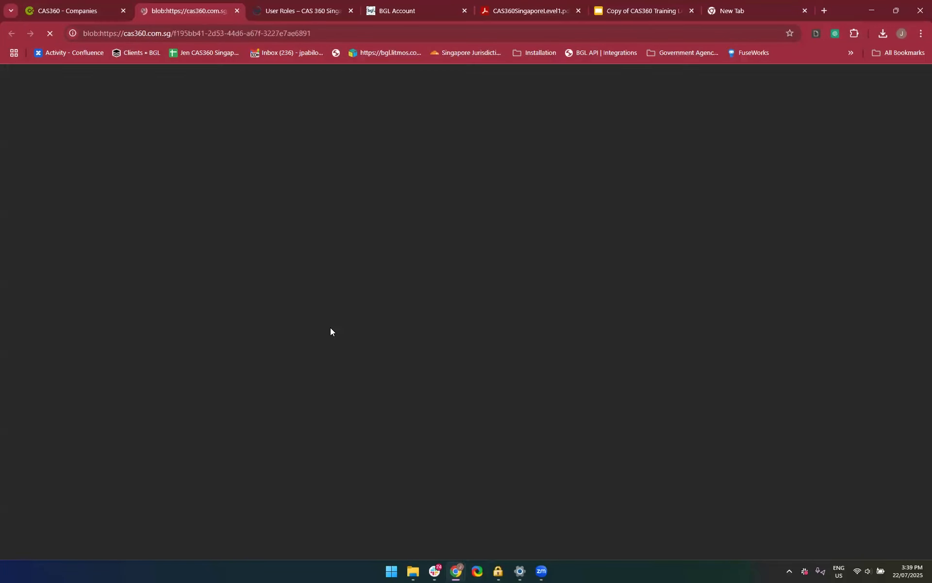
scroll(514, 377, "down", 4)
scroll(514, 376, "up", 3)
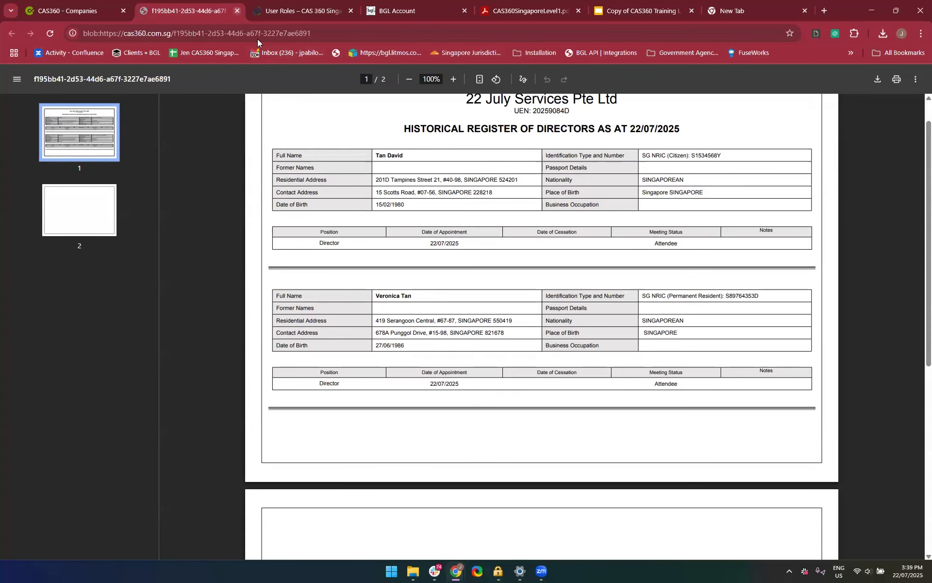
left_click(236, 12)
left_click(81, 6)
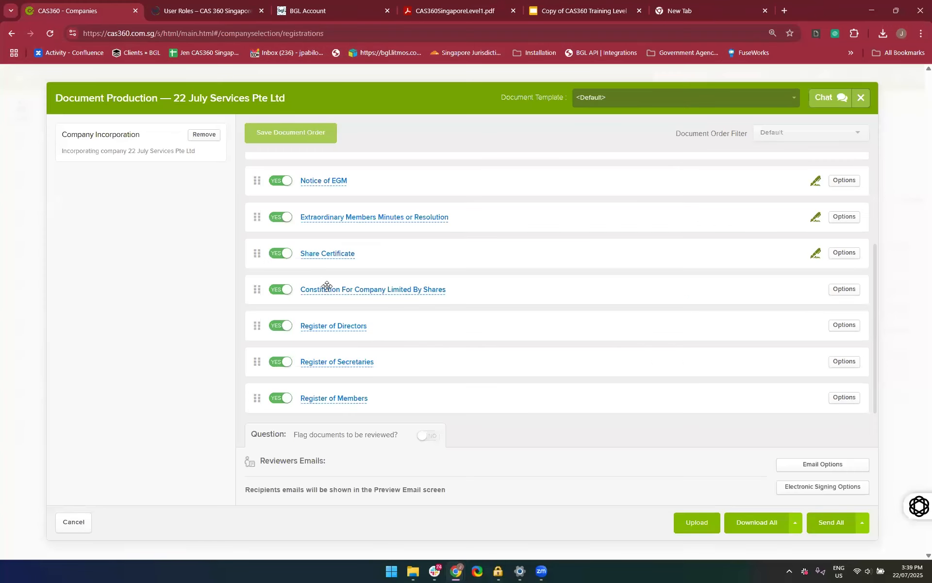
Preview the Register of Members and the Register of Secretaries, closing each one after checking it
left_click(345, 398)
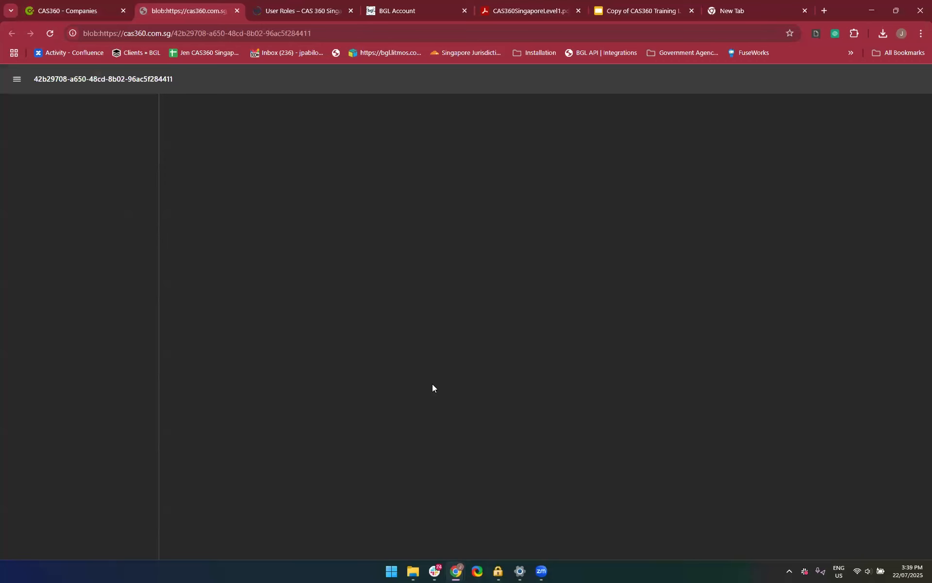
left_click(236, 13)
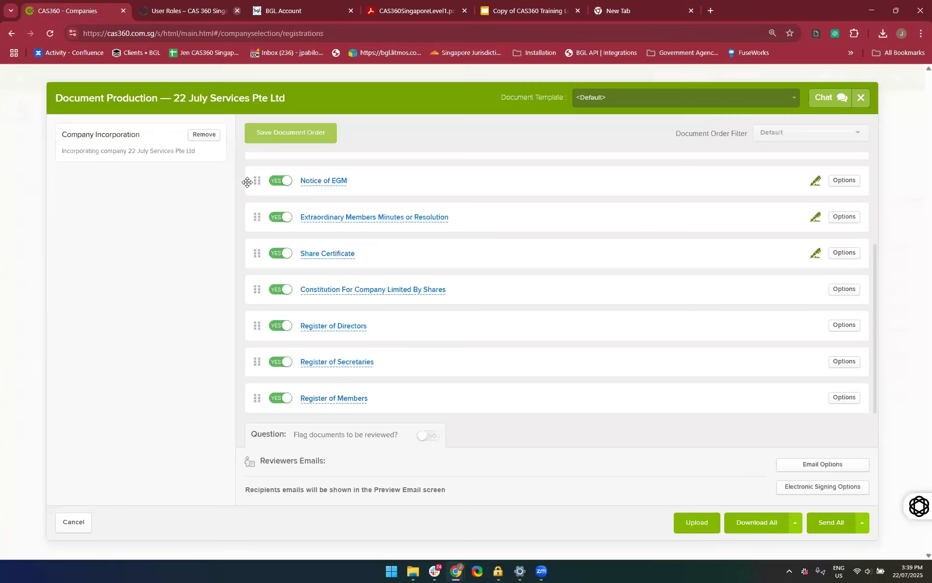
left_click(313, 362)
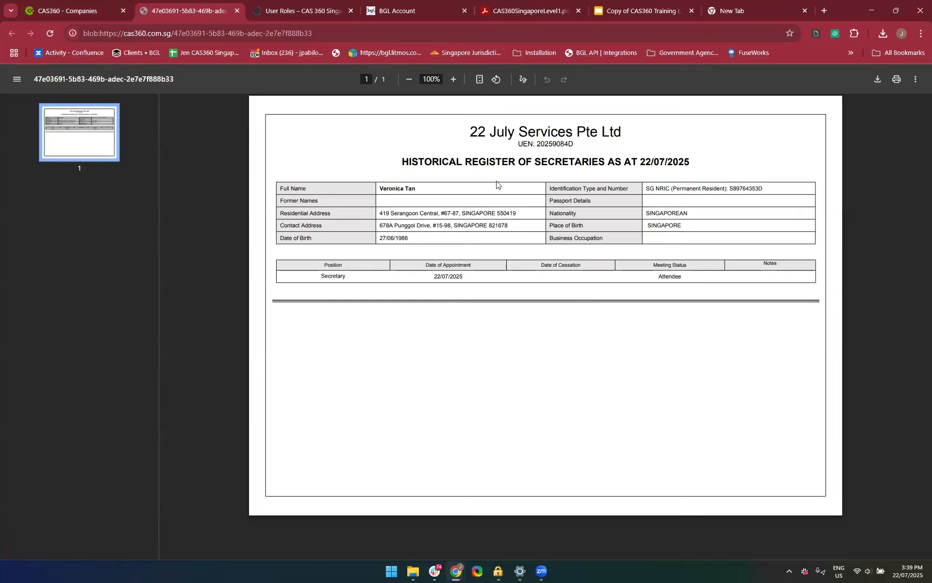
left_click(237, 11)
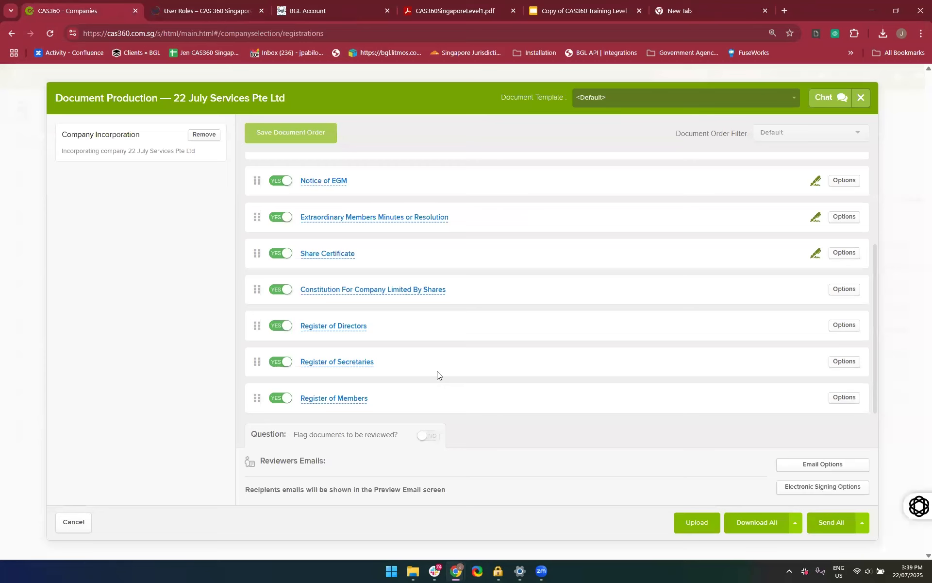
scroll(570, 370, "up", 3)
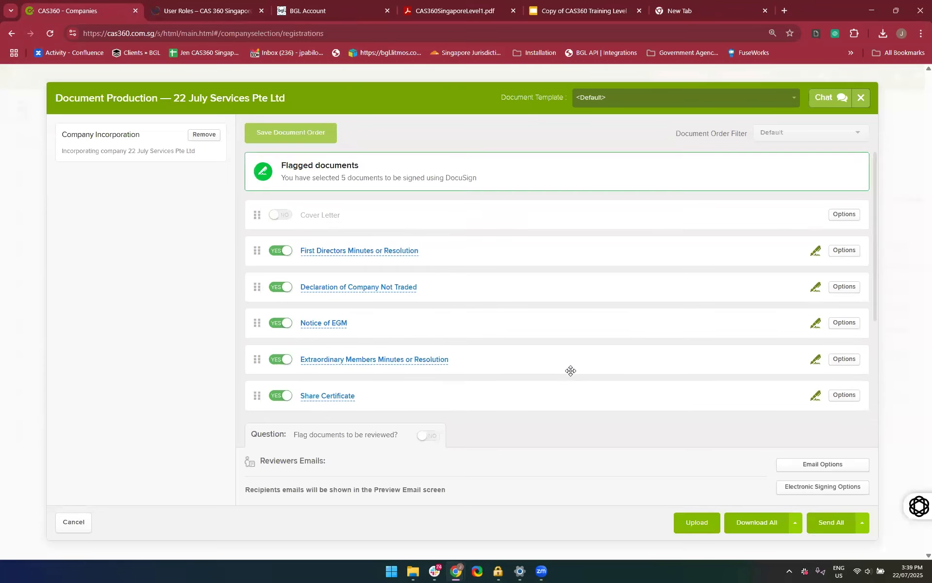
left_click(738, 522)
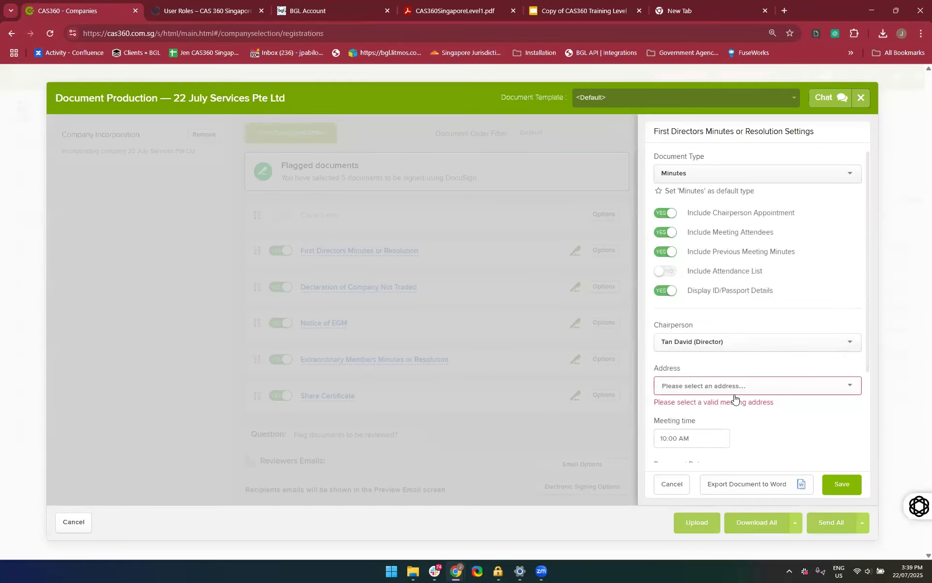
left_click(671, 485)
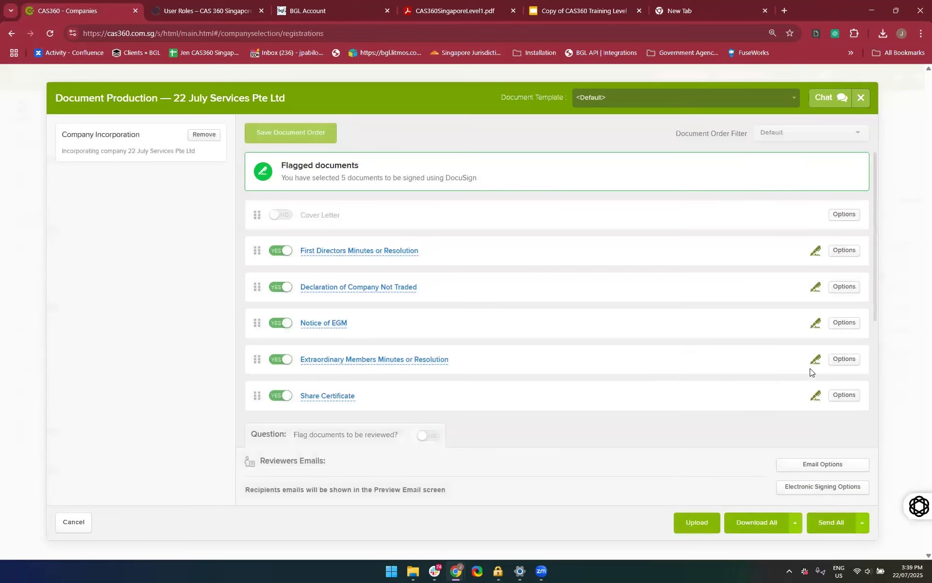
Set the signing provider to NONE in the electronic signing options and save the change
left_click(820, 487)
left_click(719, 173)
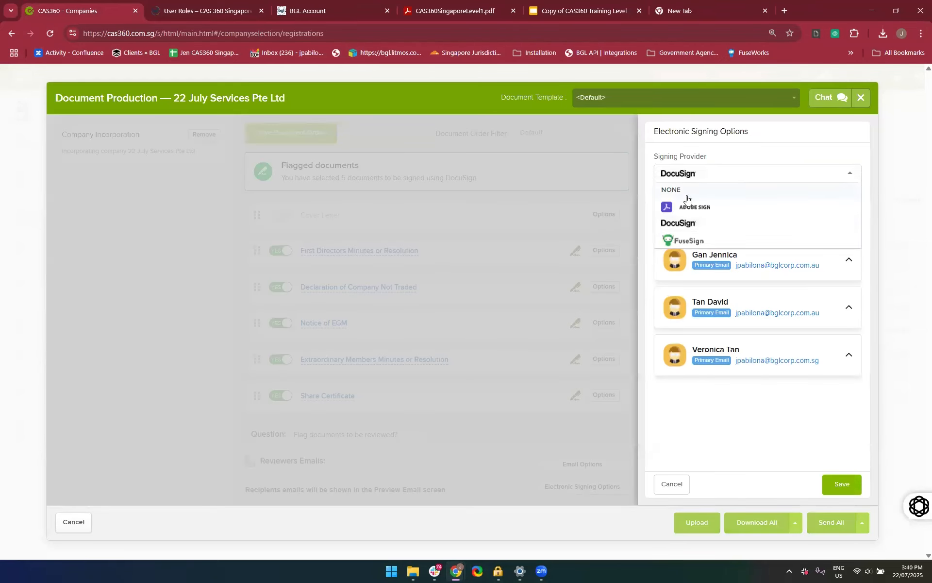
left_click(684, 191)
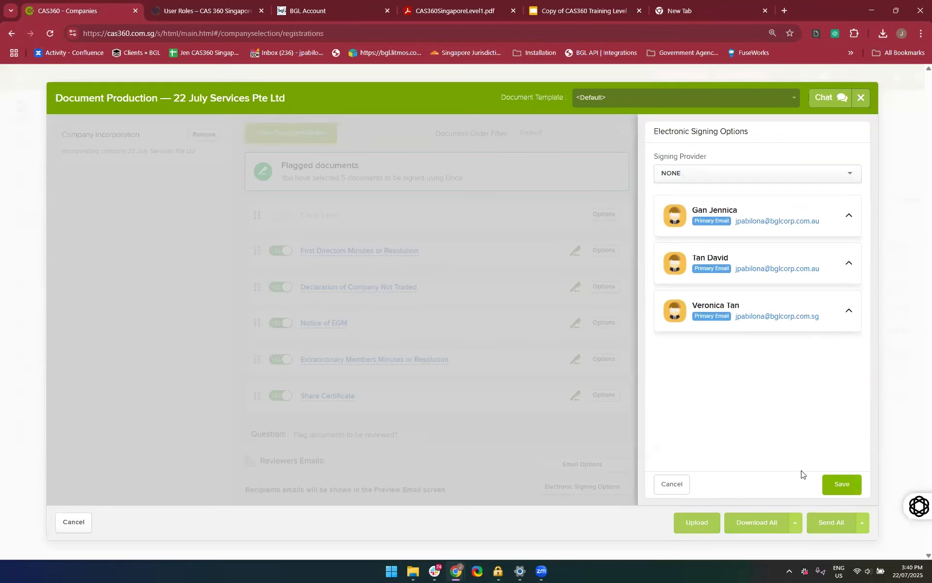
left_click(854, 486)
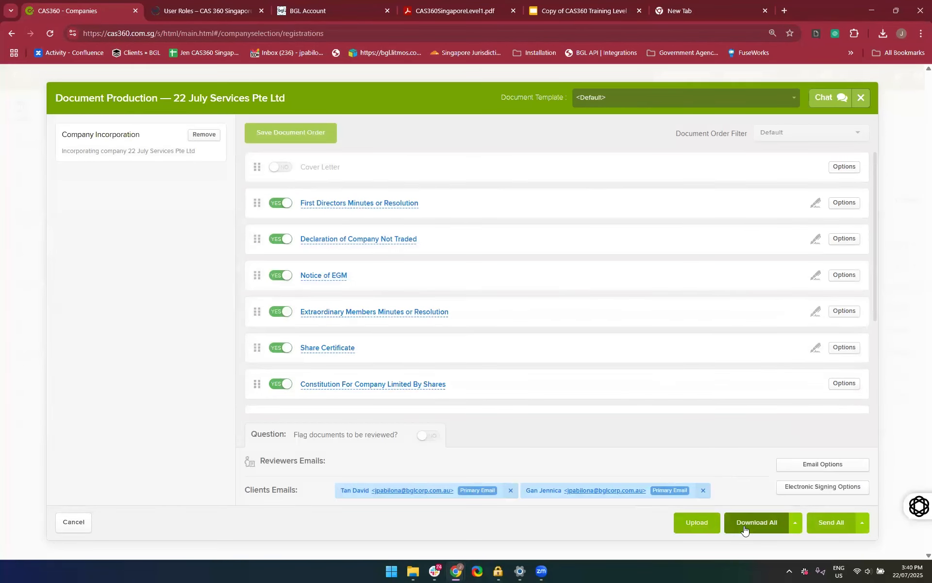
Try to download all documents, dismiss the settings that open, and reopen the options of the First Directors Minutes or Resolution
left_click(744, 526)
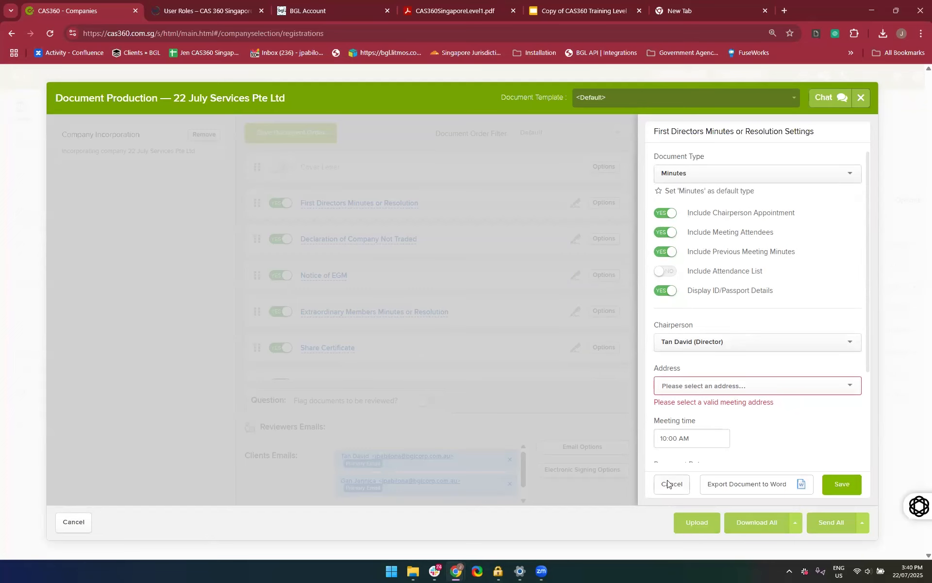
left_click(415, 132)
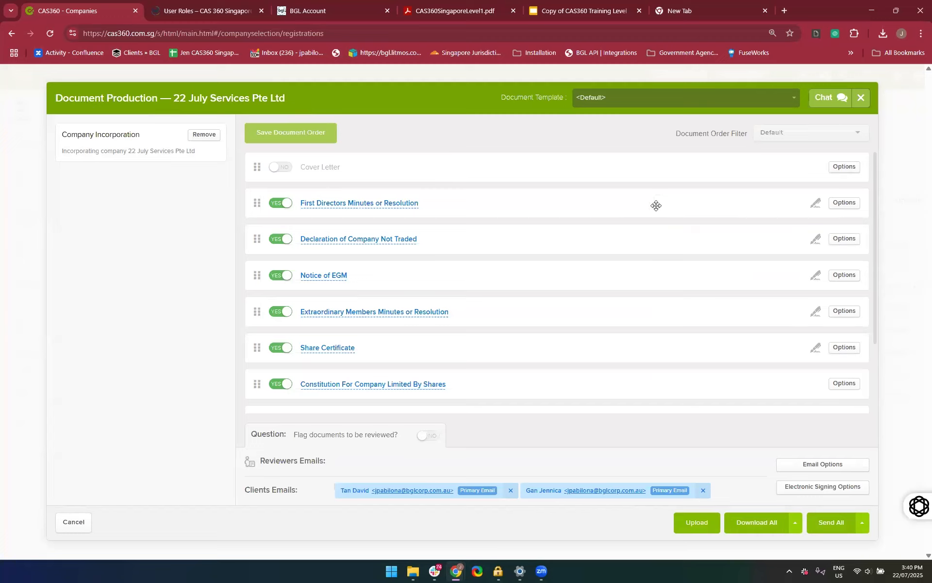
left_click(844, 203)
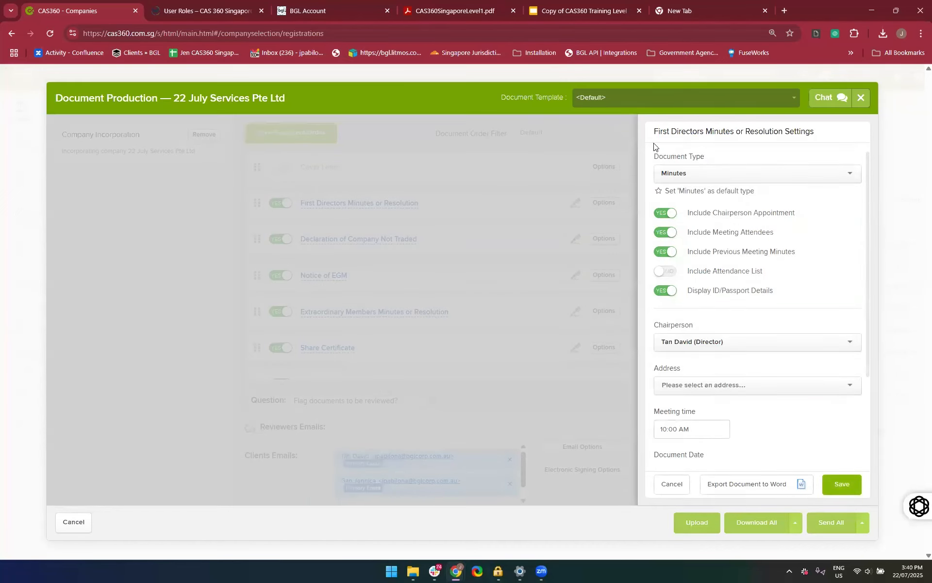
Try the Resolution document type for the First Directors Minutes or Resolution and return it to Minutes
left_click(696, 179)
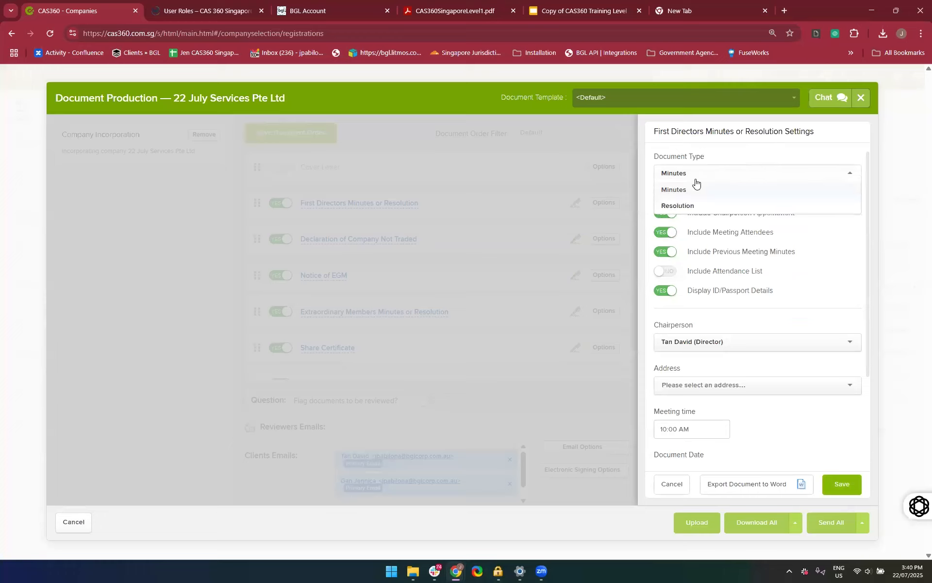
left_click(696, 180)
left_click(695, 179)
left_click(692, 204)
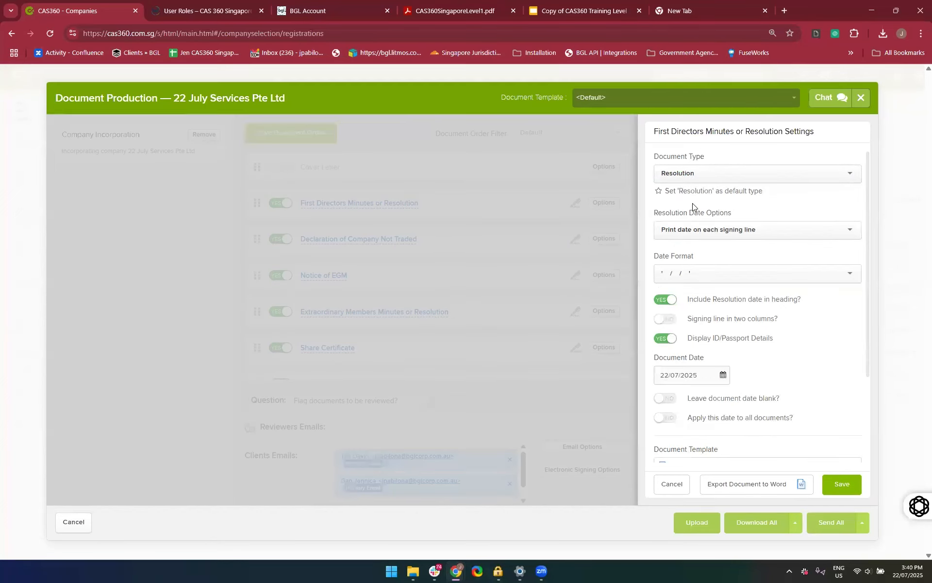
left_click(661, 192)
left_click(704, 179)
left_click(687, 191)
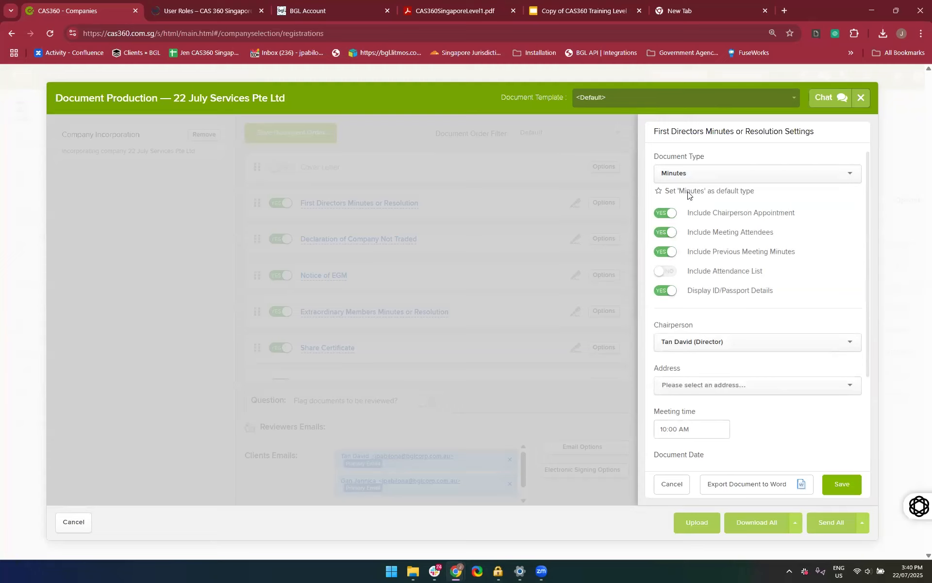
Choose the Changi meeting address for the First Directors Minutes, leave the document date blank and save the settings
scroll(745, 270, "down", 1)
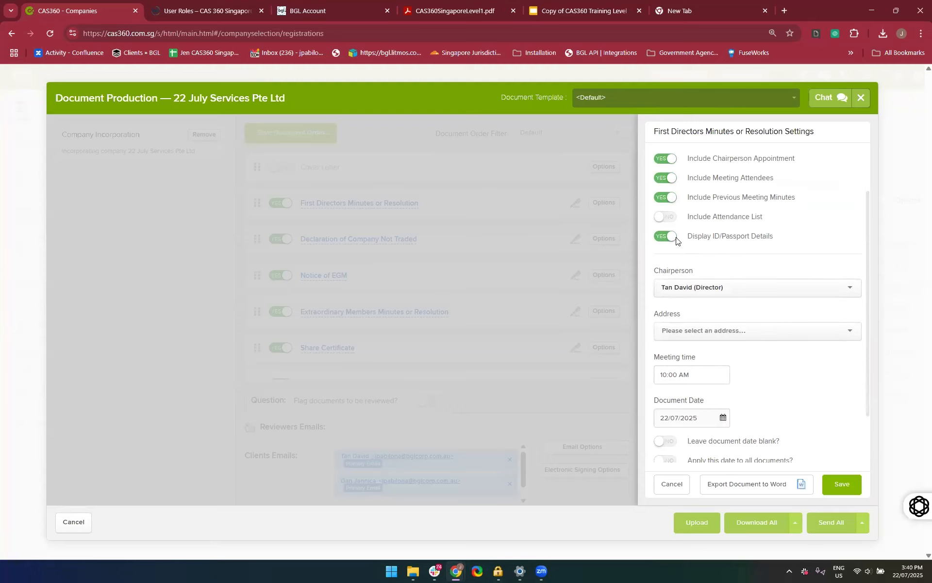
scroll(676, 239, "down", 1)
left_click(669, 267)
type("Changi")
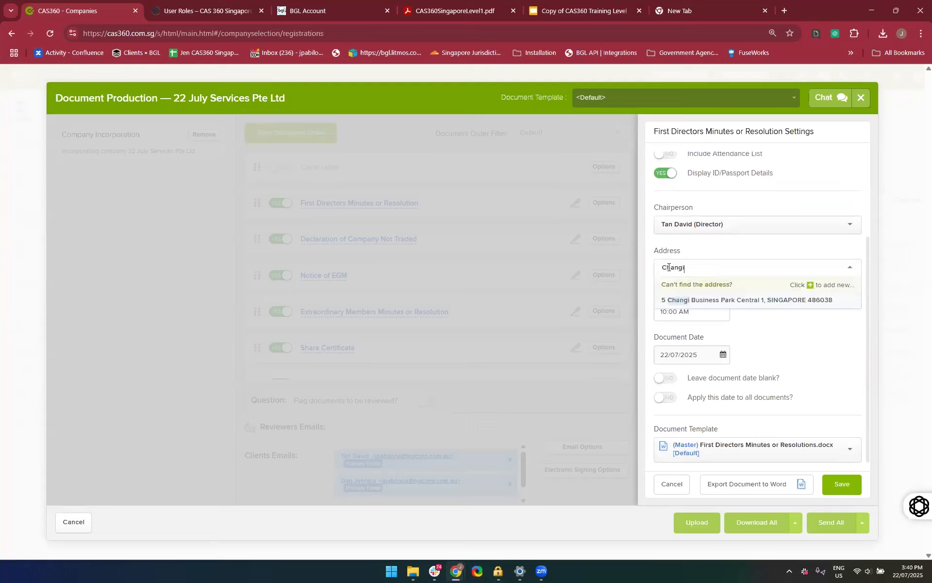
left_click(674, 297)
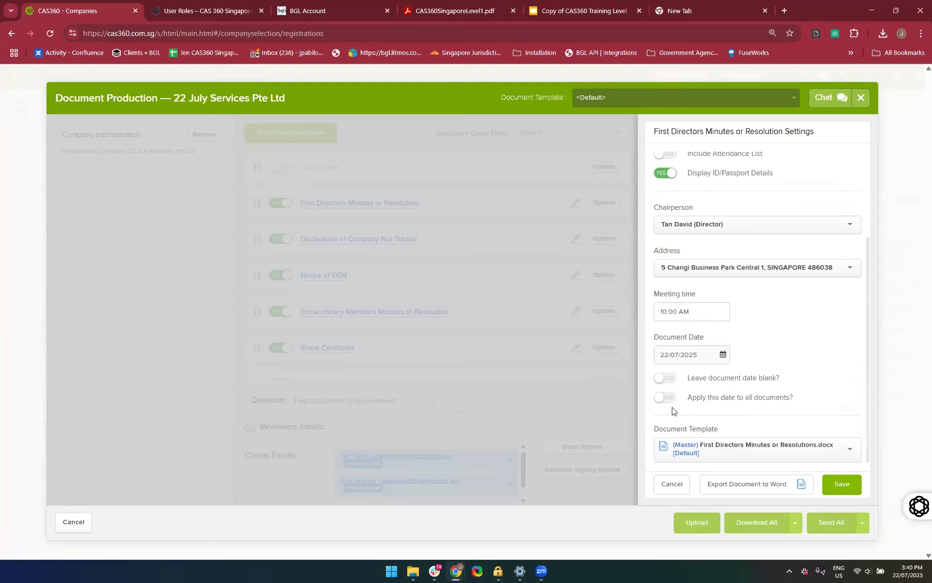
left_click(668, 381)
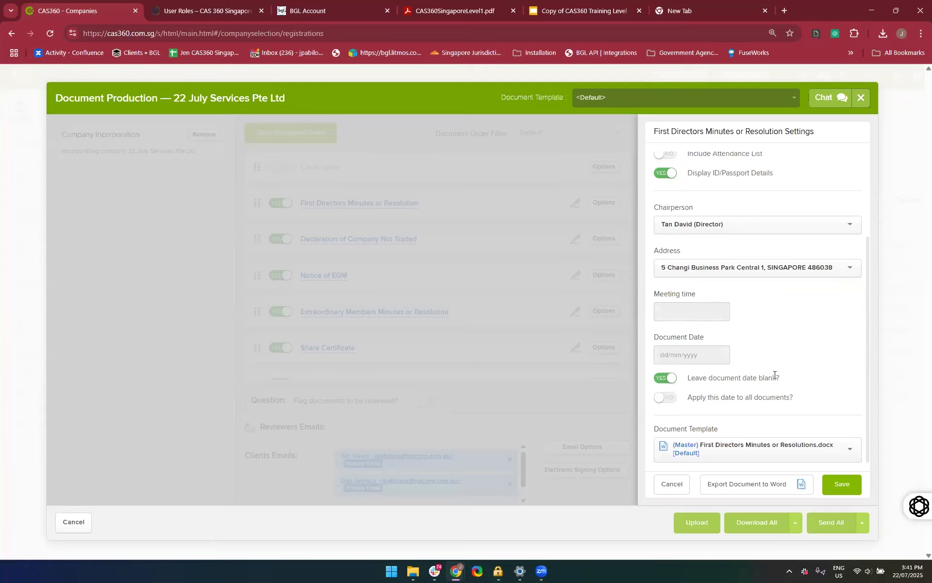
left_click(838, 484)
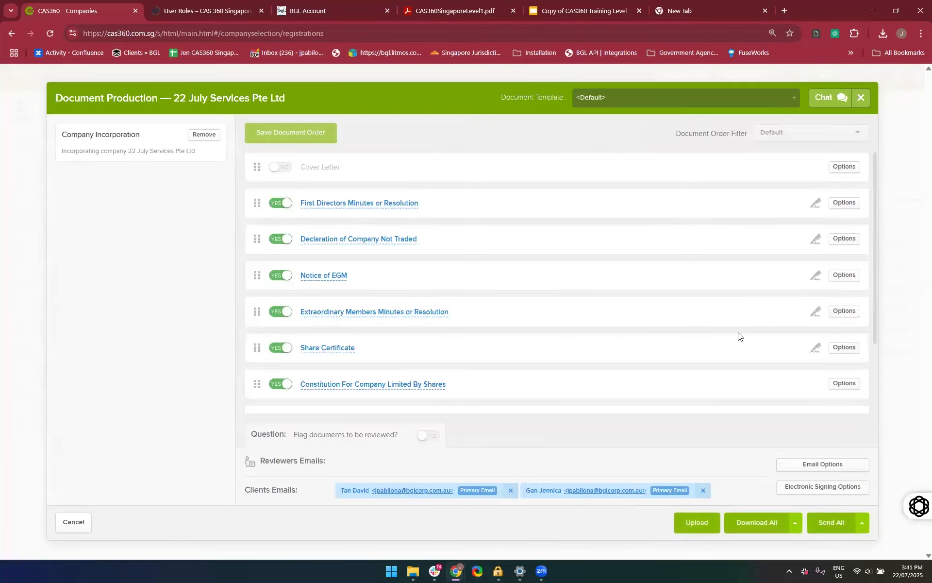
Choose the Changi meeting address in the Notice of EGM settings, save them and download all post-incorporation documents
scroll(741, 339, "down", 2)
left_click(766, 521)
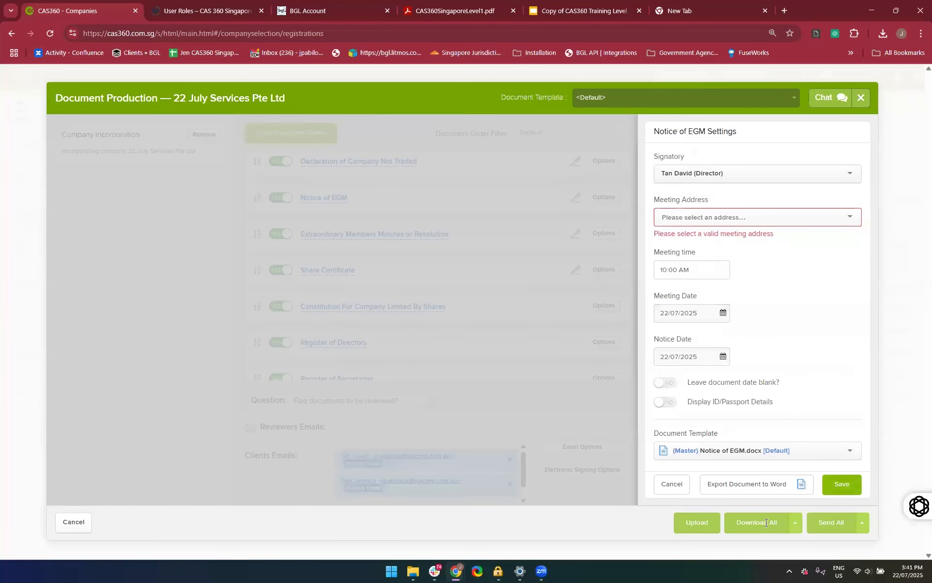
type("CHan")
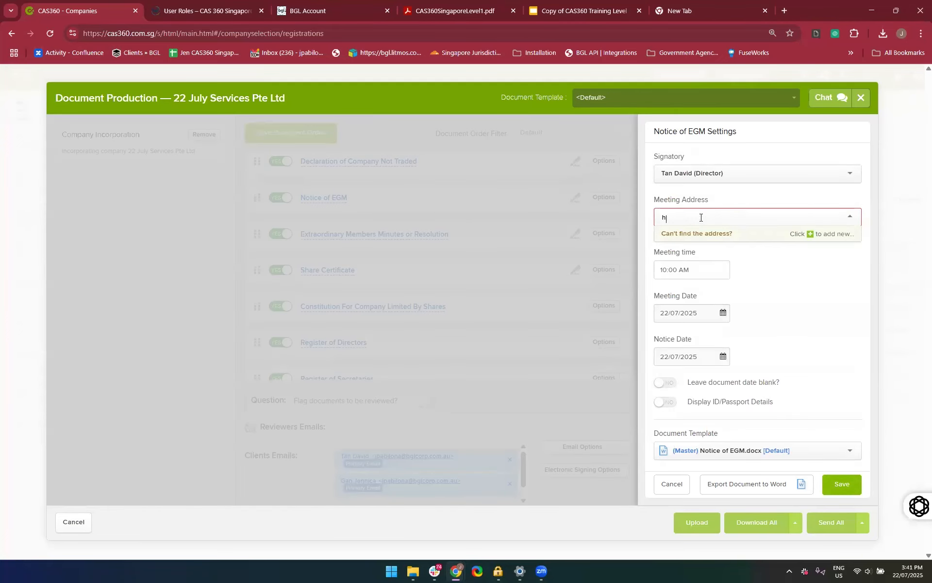
key("BackSpace")
key("BackSpace")
key("BackSpace")
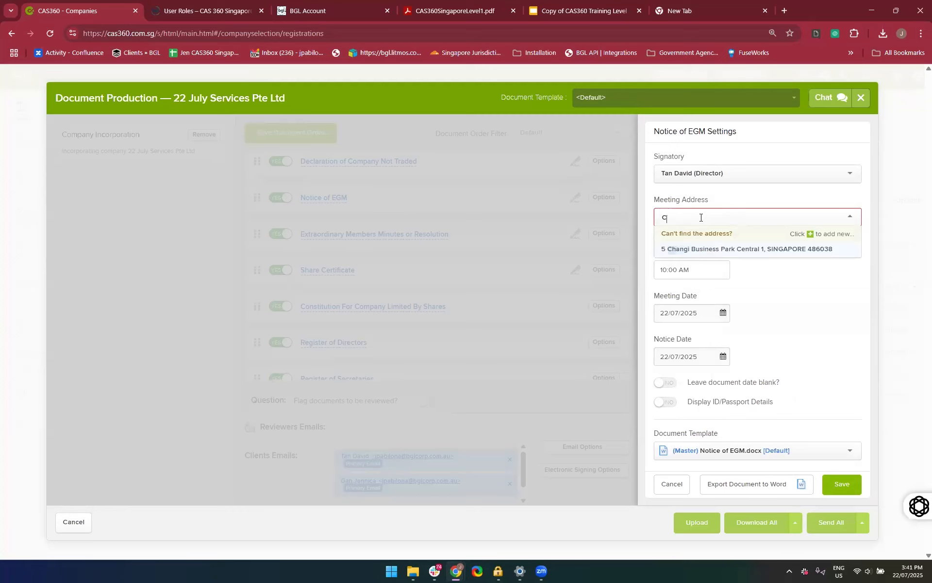
type("hangi")
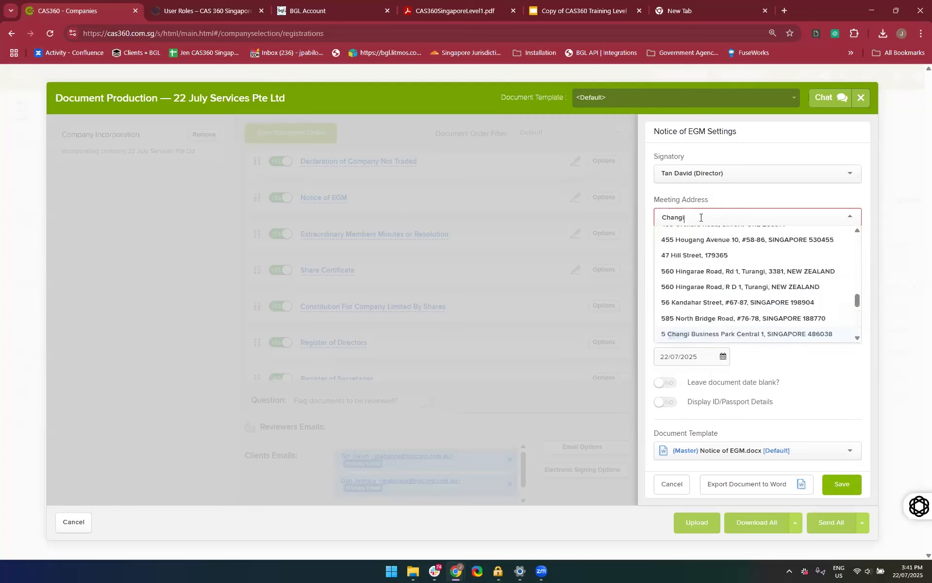
left_click(697, 251)
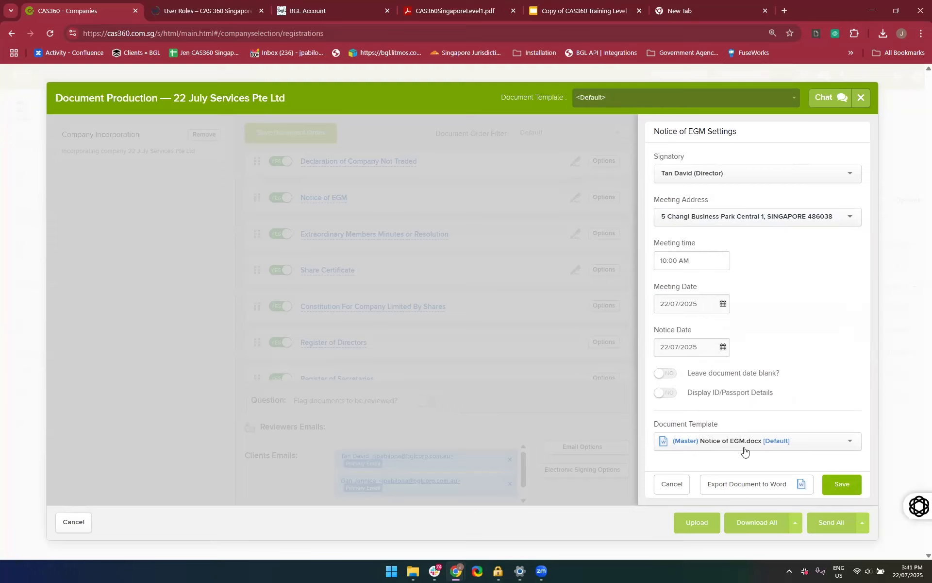
left_click(845, 486)
left_click(752, 534)
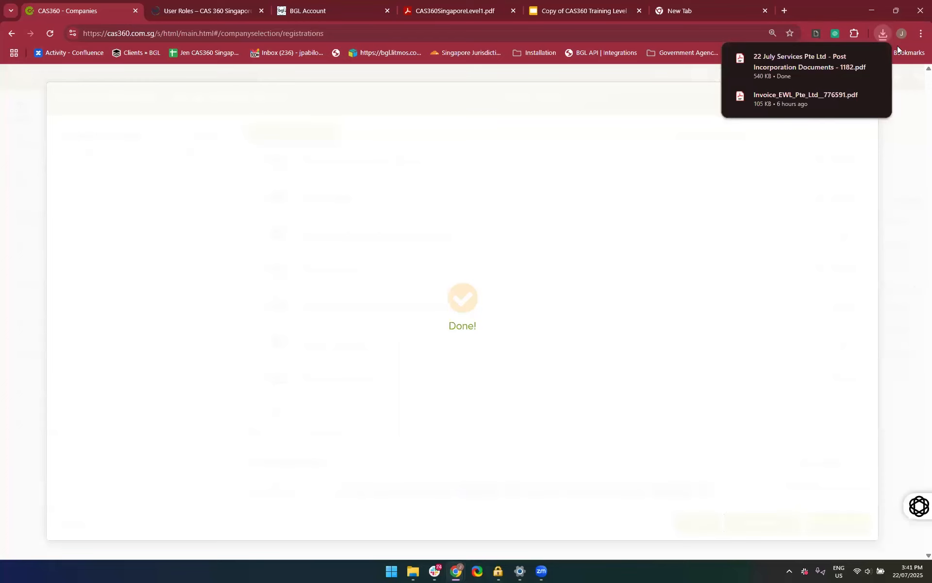
Open the downloaded 22 July Services post-incorporation PDF, review the minutes, share certificate and constitution pages, and close it
left_click(792, 67)
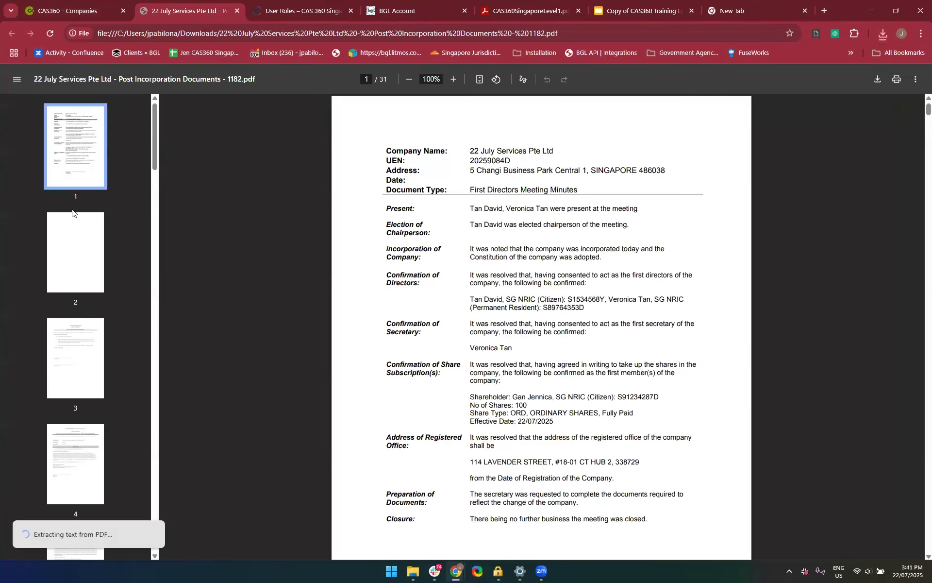
scroll(72, 211, "down", 7)
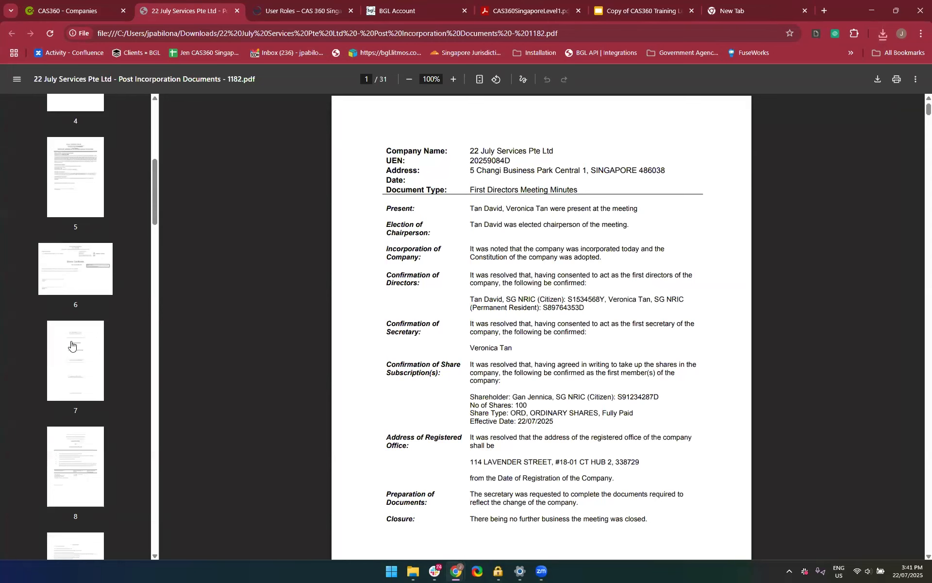
left_click(71, 297)
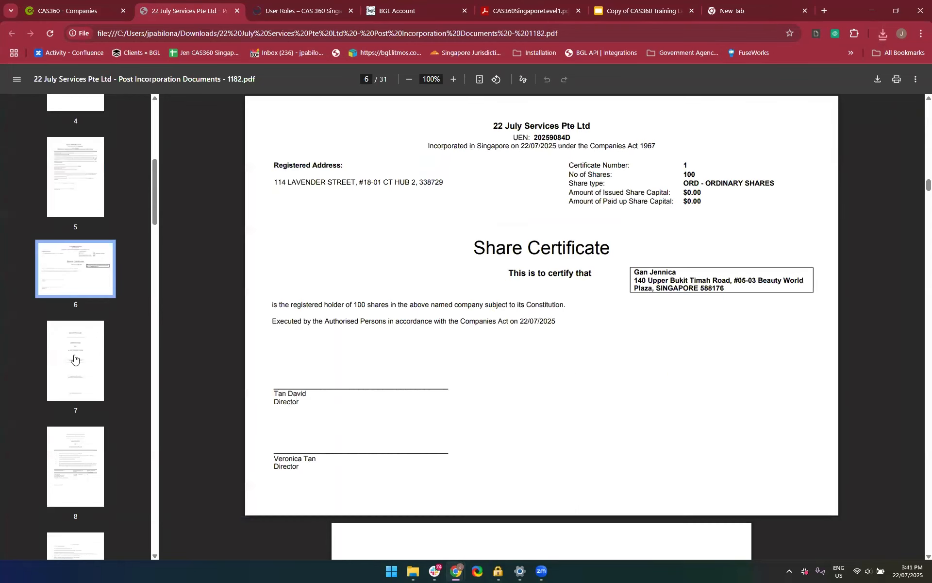
left_click(74, 358)
scroll(74, 358, "down", 2)
left_click(74, 358)
scroll(74, 357, "down", 4)
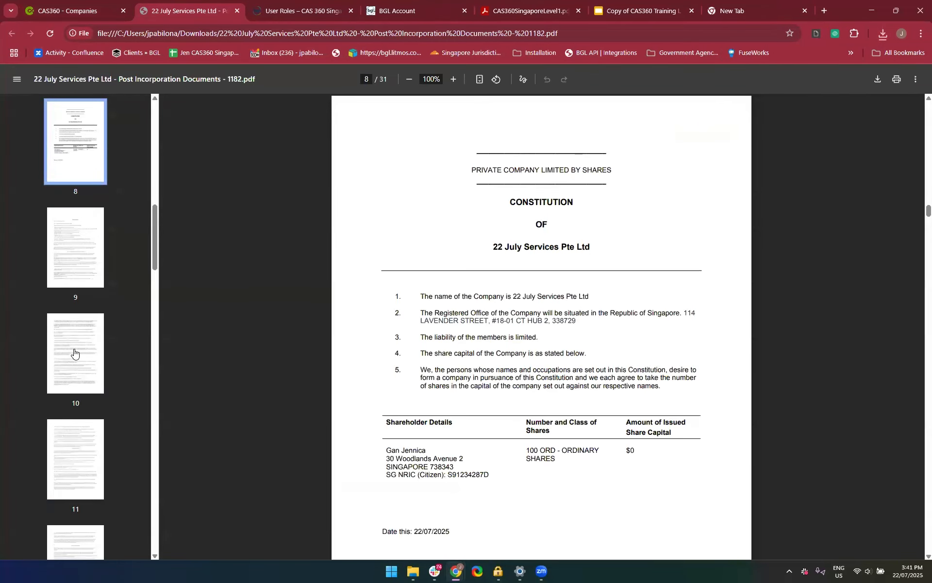
left_click(74, 351)
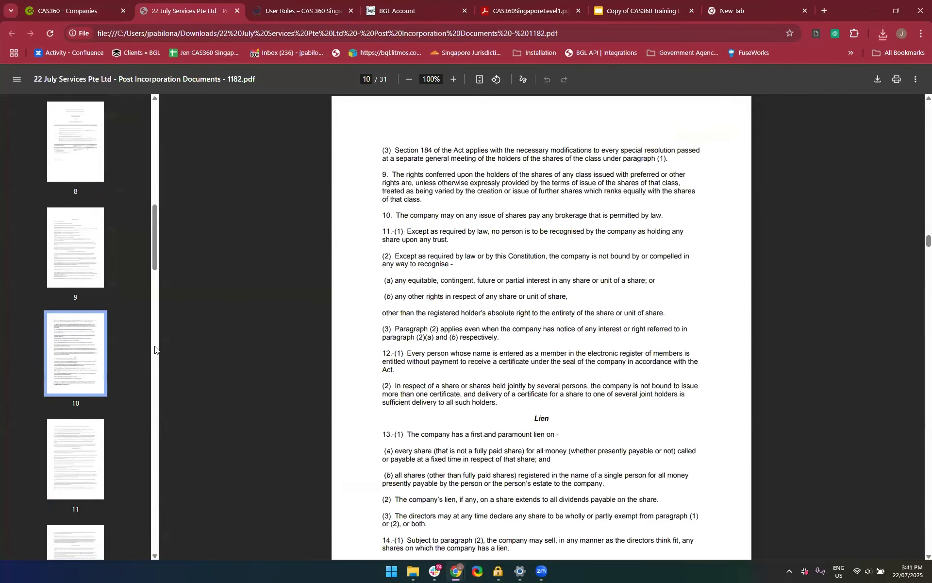
left_click(237, 15)
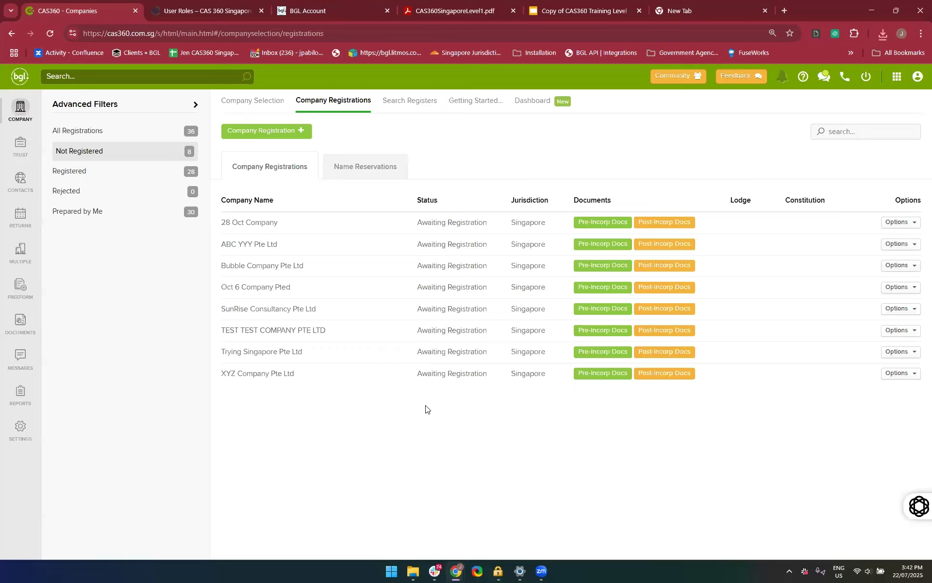
Show all company registrations and look through the list for 22 July Services Pte Ltd
left_click(110, 137)
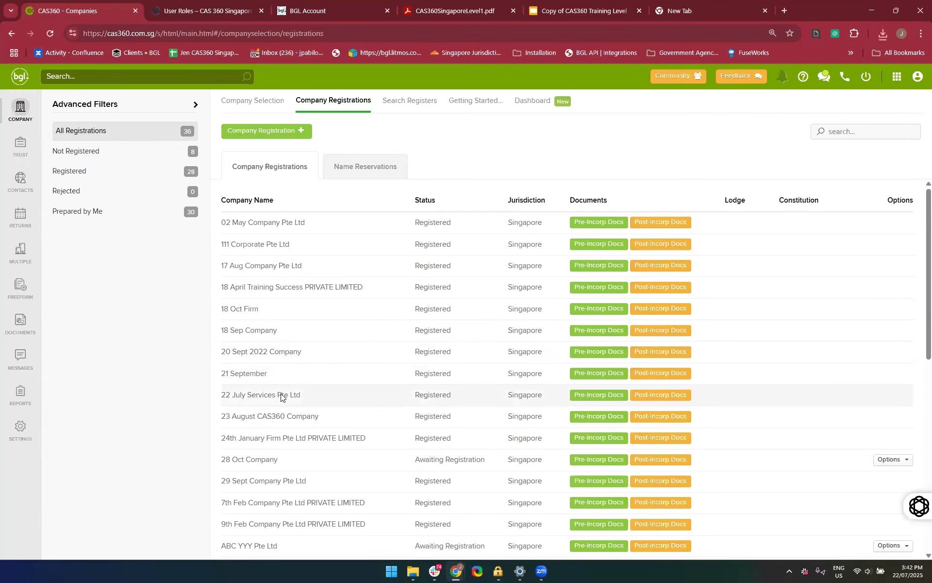
scroll(366, 406, "down", 1)
scroll(366, 406, "up", 1)
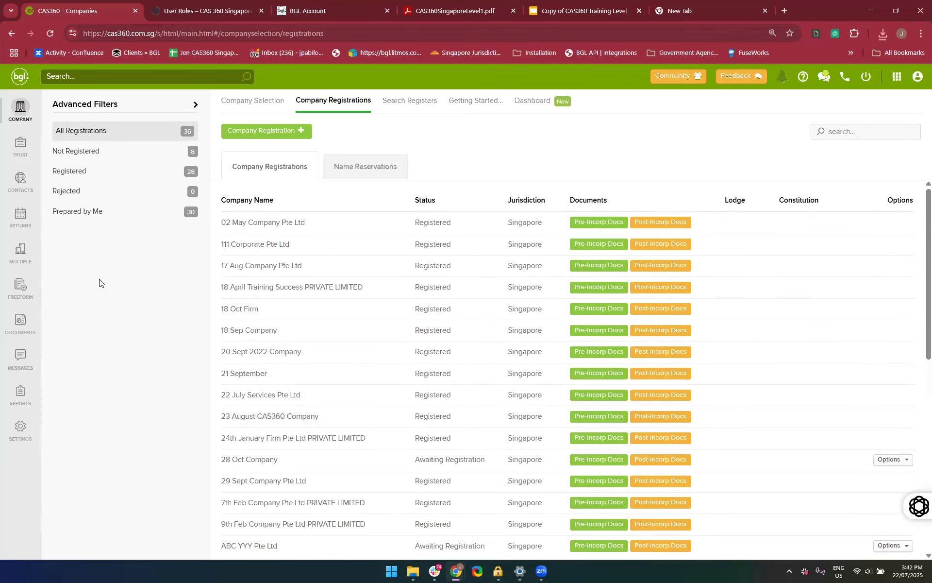
Search the company list for "22 July" and open 22 July Services Pte Ltd
left_click(25, 123)
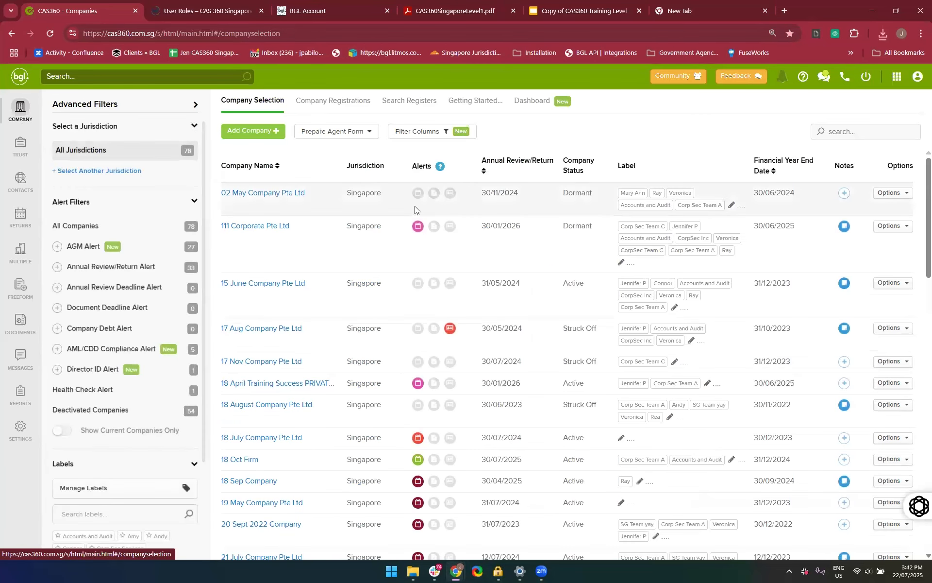
left_click(830, 134)
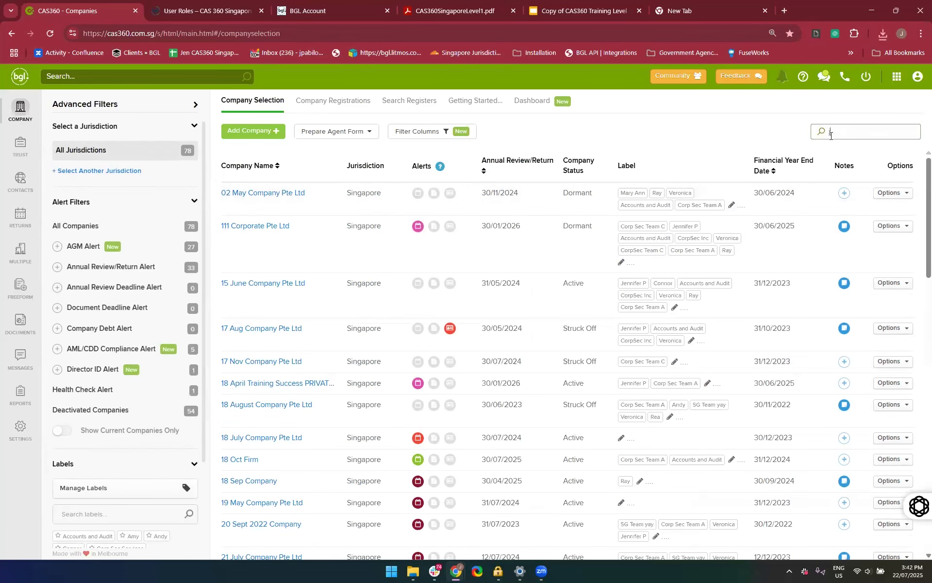
type("2 July")
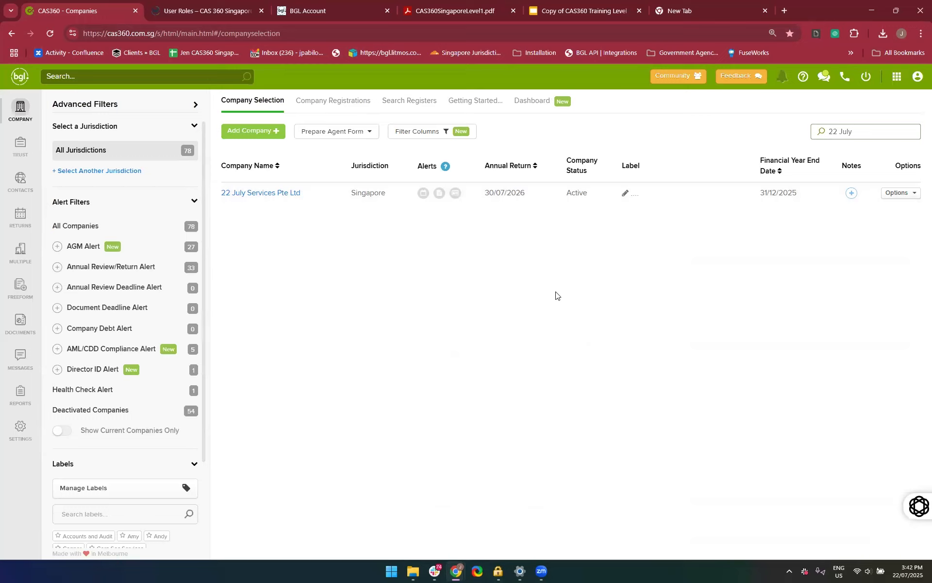
left_click(268, 194)
Review the company's general details, expanding Company Dates and checking the details, contacts, dates and status sections
scroll(254, 445, "down", 1)
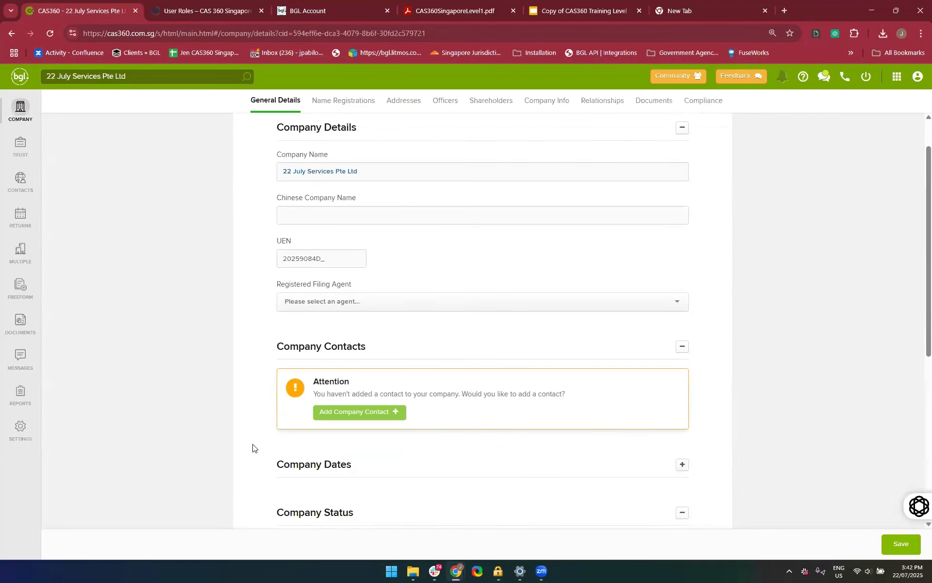
scroll(365, 385, "up", 1)
scroll(388, 371, "down", 1)
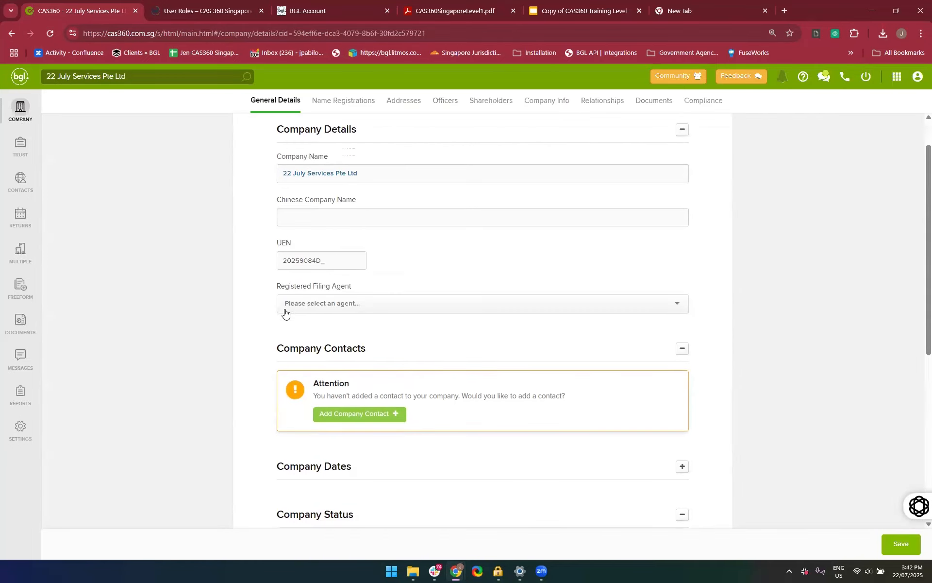
scroll(364, 471, "down", 4)
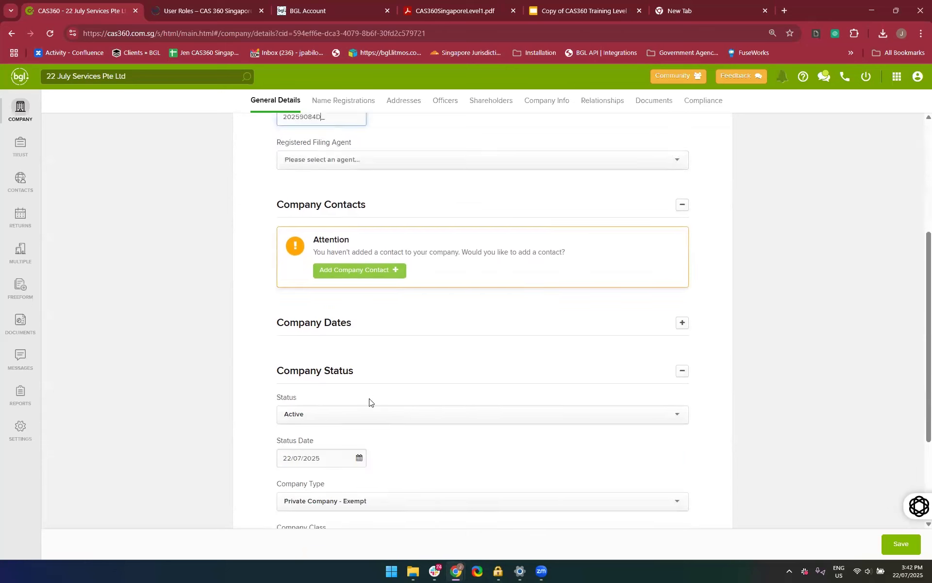
left_click(369, 284)
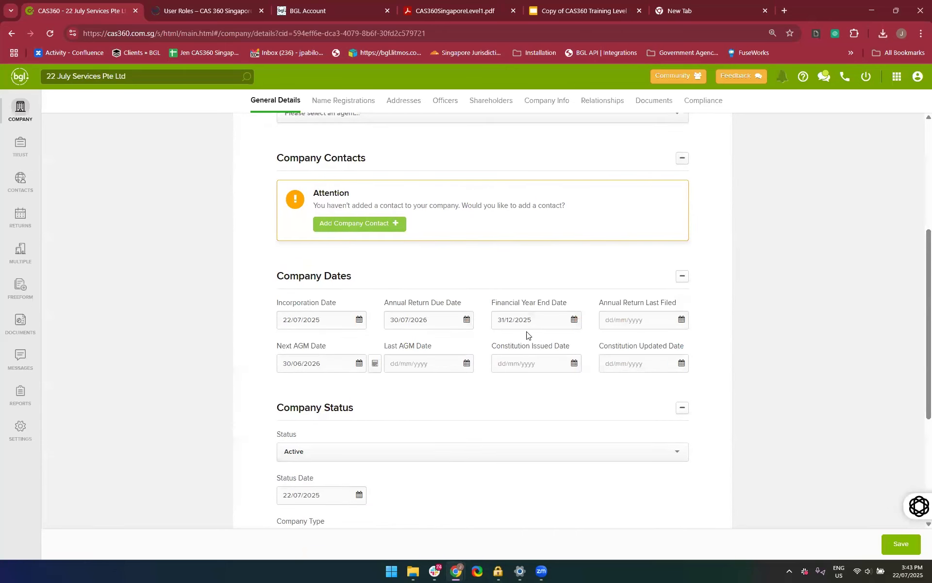
scroll(490, 343, "down", 2)
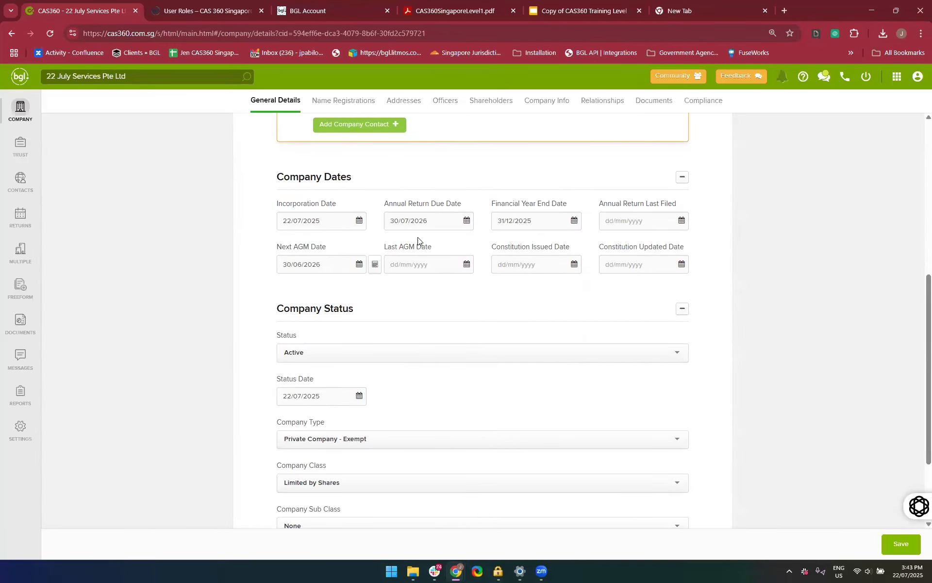
scroll(548, 256, "down", 1)
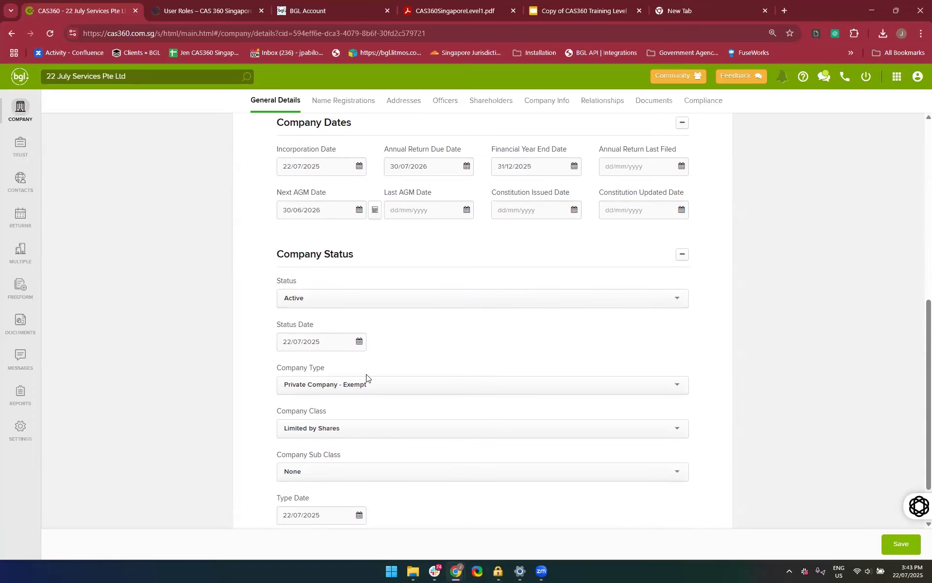
scroll(307, 306, "down", 1)
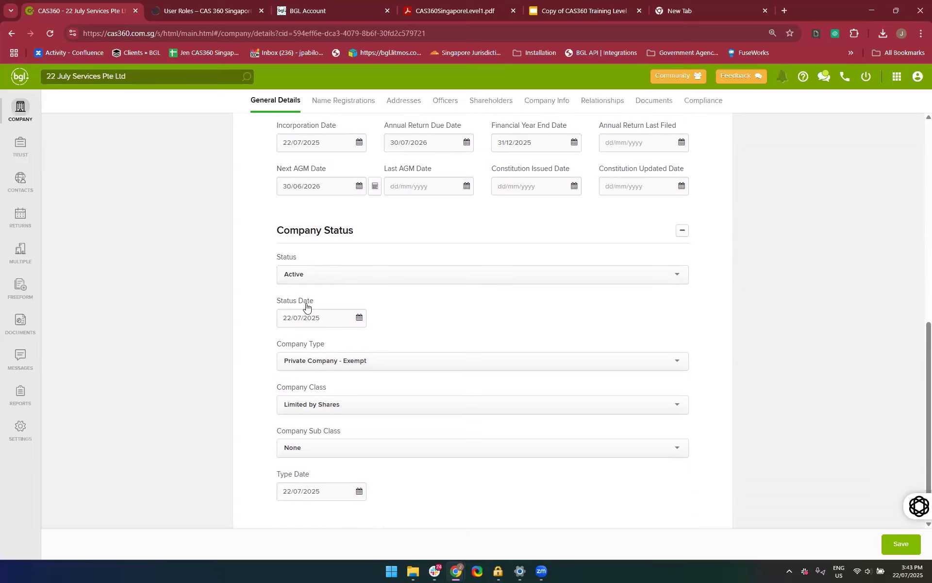
scroll(306, 306, "up", 10)
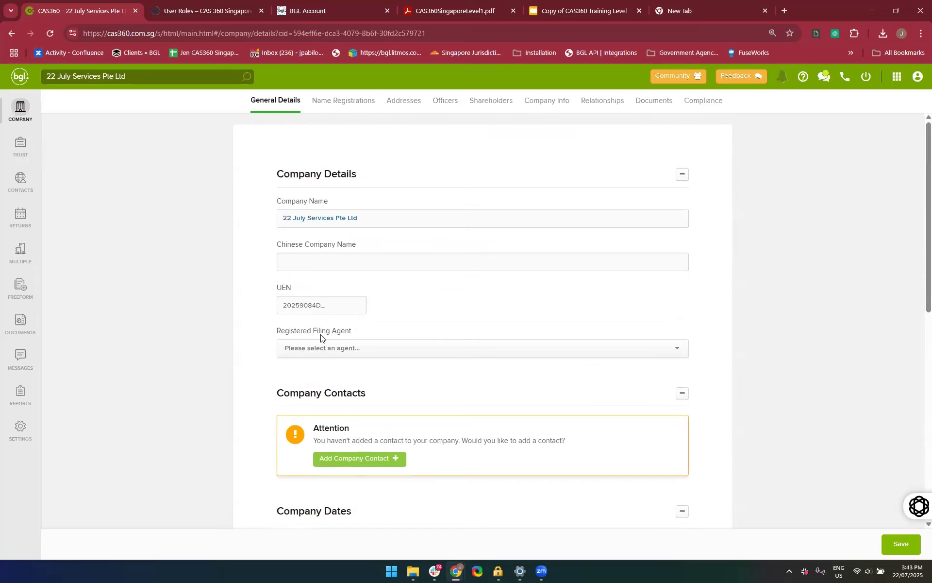
scroll(329, 428, "down", 5)
scroll(415, 490, "down", 3)
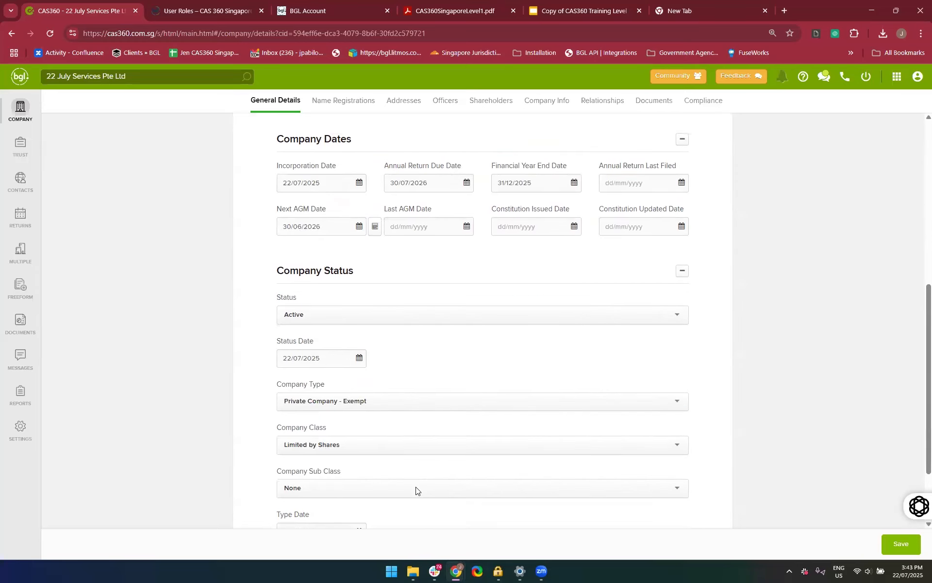
scroll(377, 329, "up", 5)
scroll(372, 221, "up", 1)
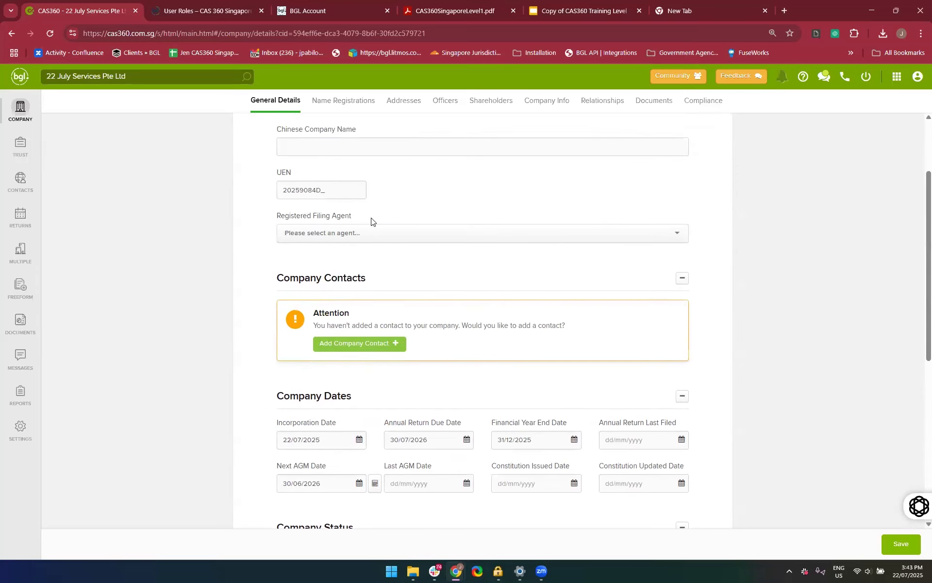
Set the Registered Filing Agent to ABC Corporate Services Pte and save the company details
scroll(362, 292, "up", 3)
left_click(364, 349)
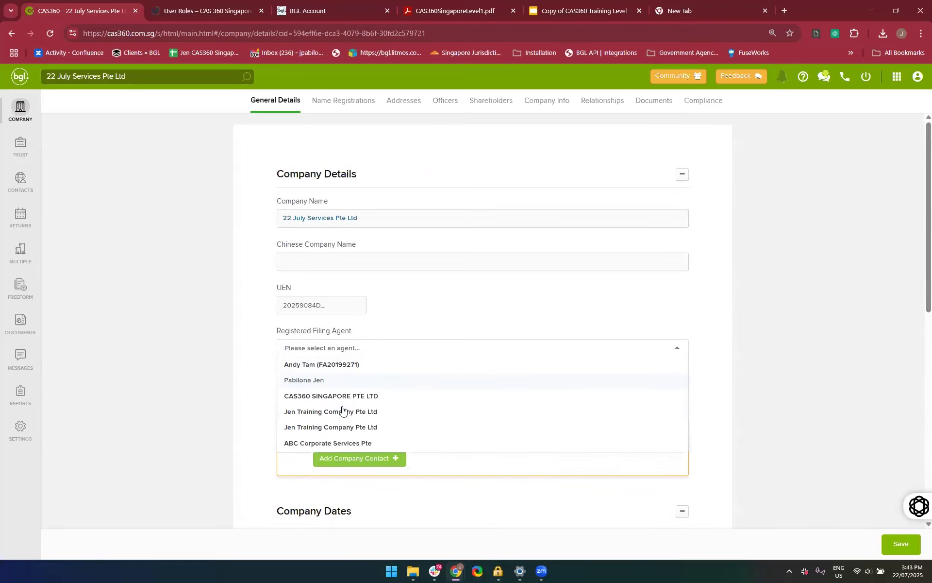
left_click(346, 442)
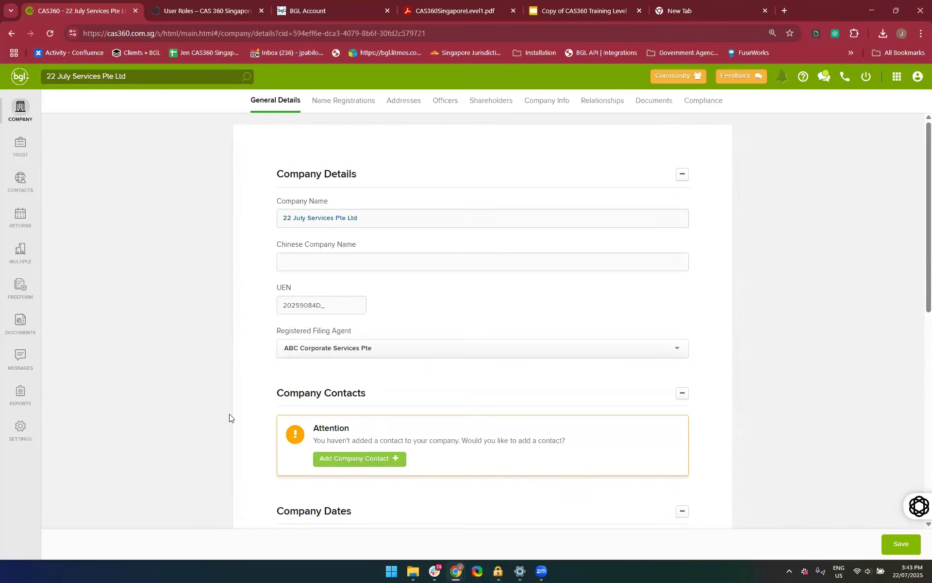
scroll(372, 368, "down", 1)
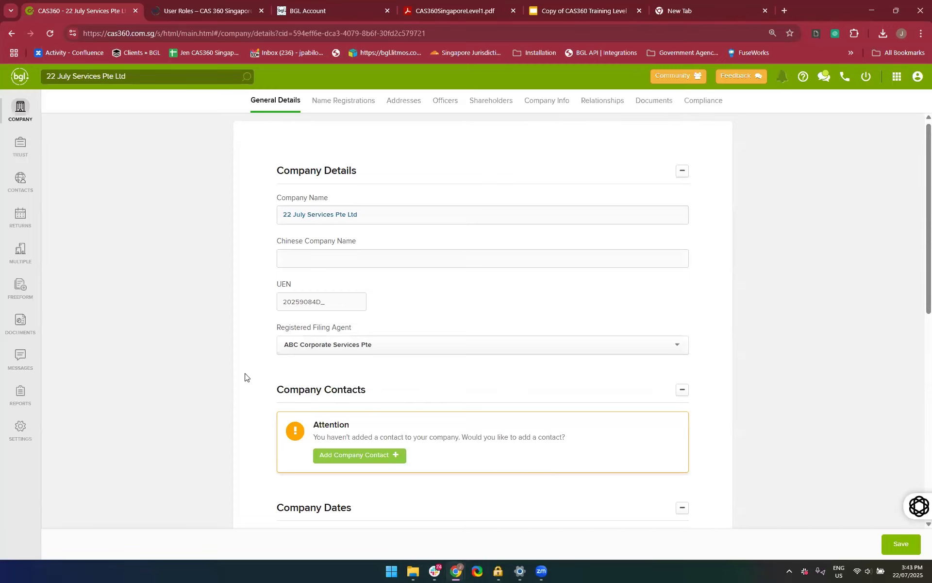
scroll(245, 376, "down", 3)
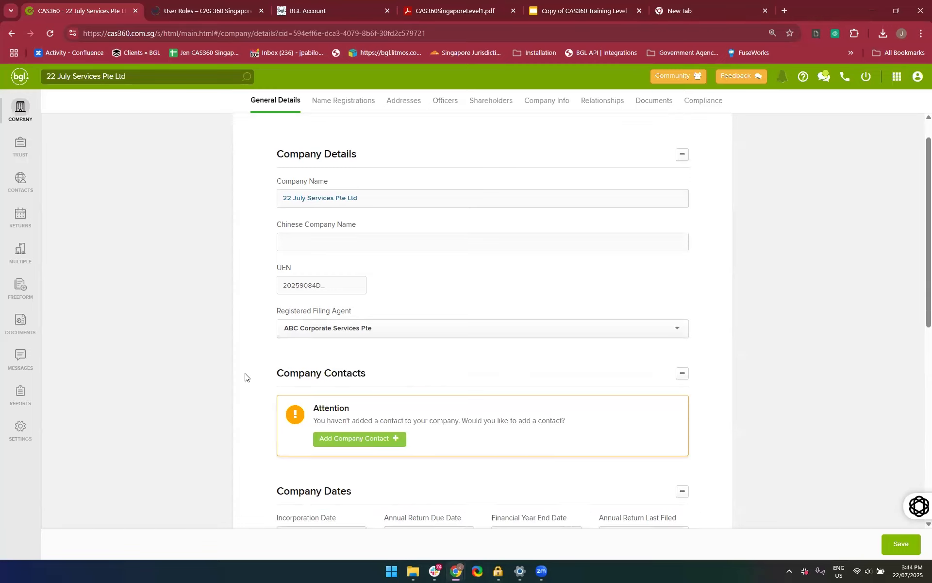
left_click(889, 544)
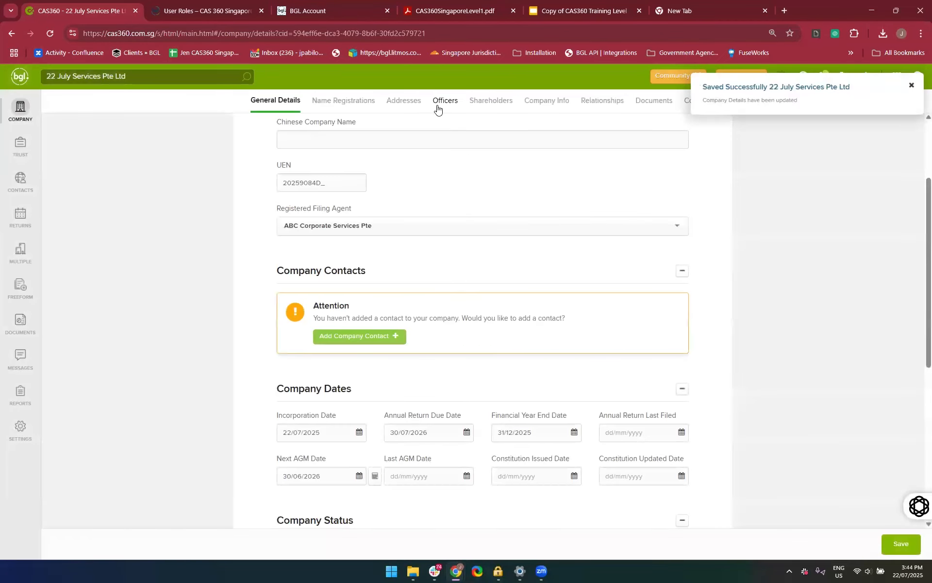
Review the company's officers and shareholders, and return to the company list
left_click(437, 108)
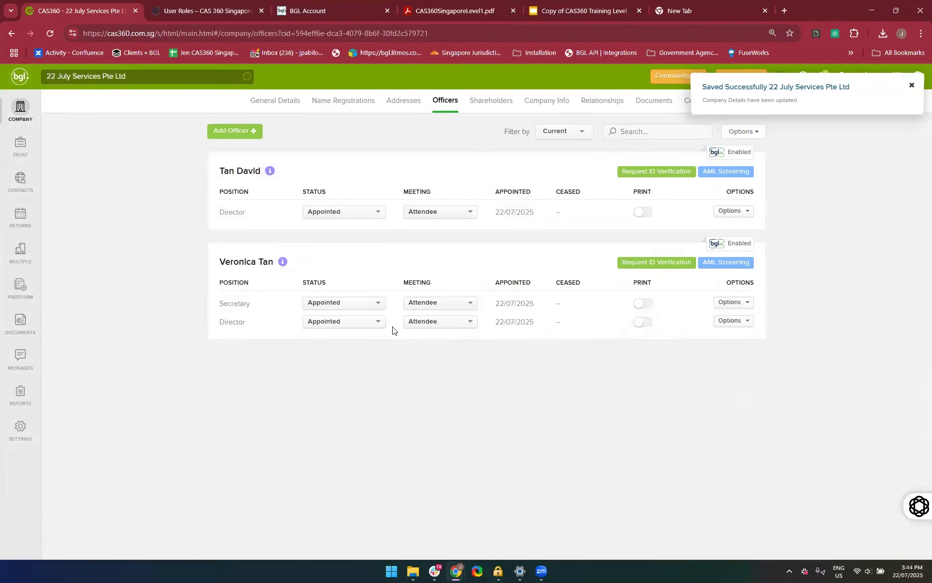
left_click(498, 100)
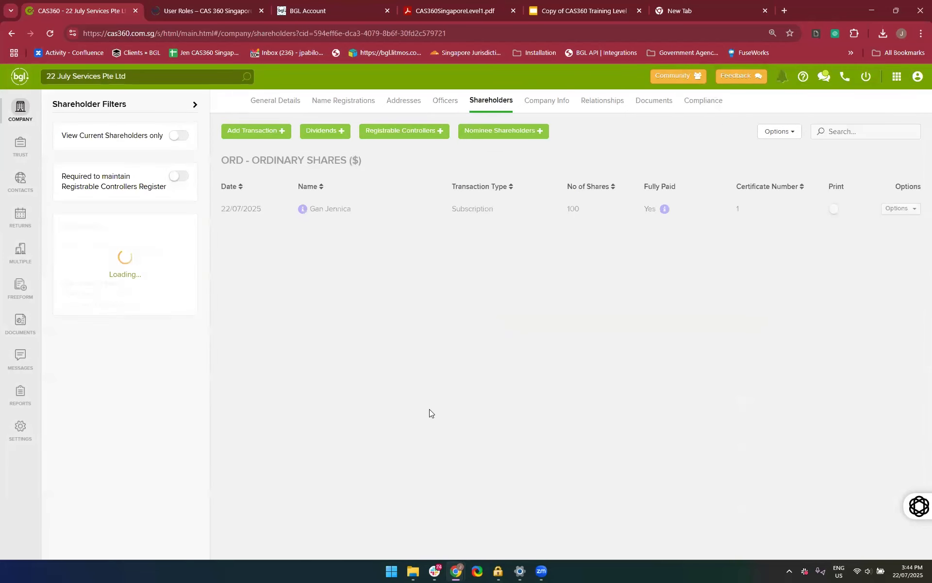
left_click(15, 119)
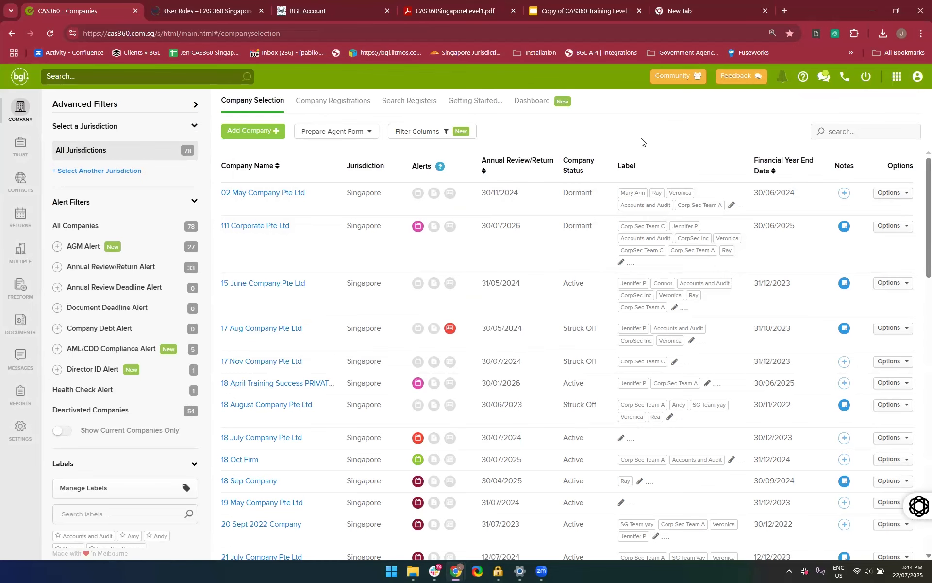
Start a new register search with Singapore as the jurisdiction
left_click(405, 109)
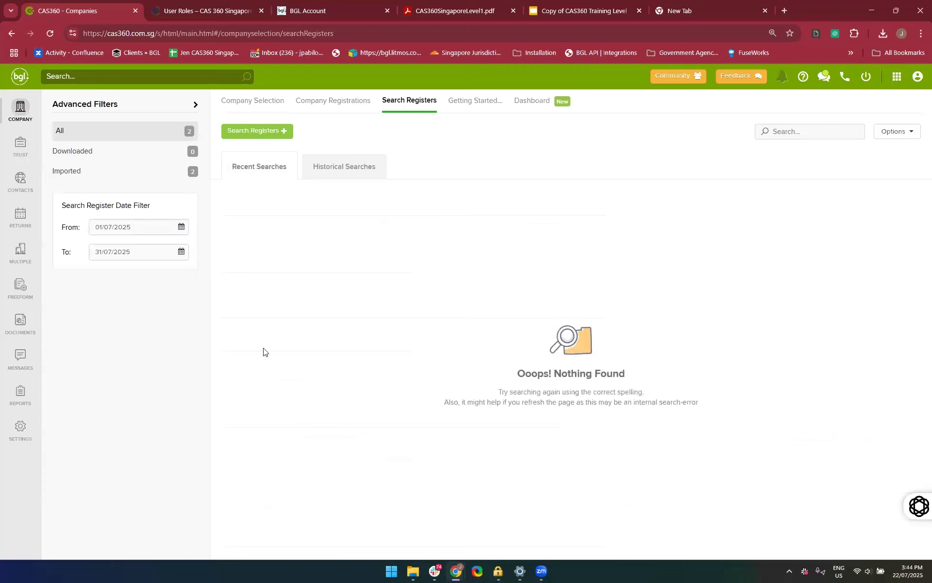
left_click(240, 133)
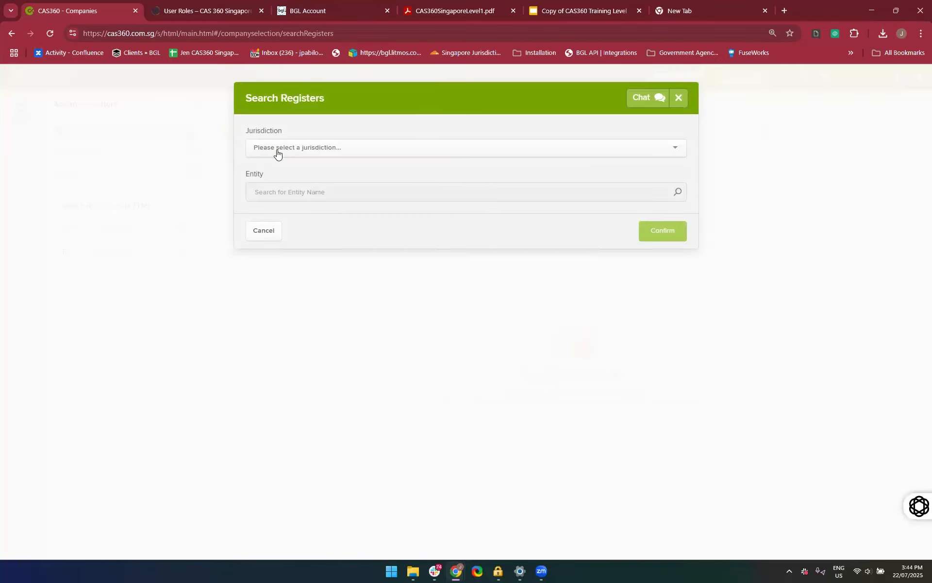
left_click(277, 151)
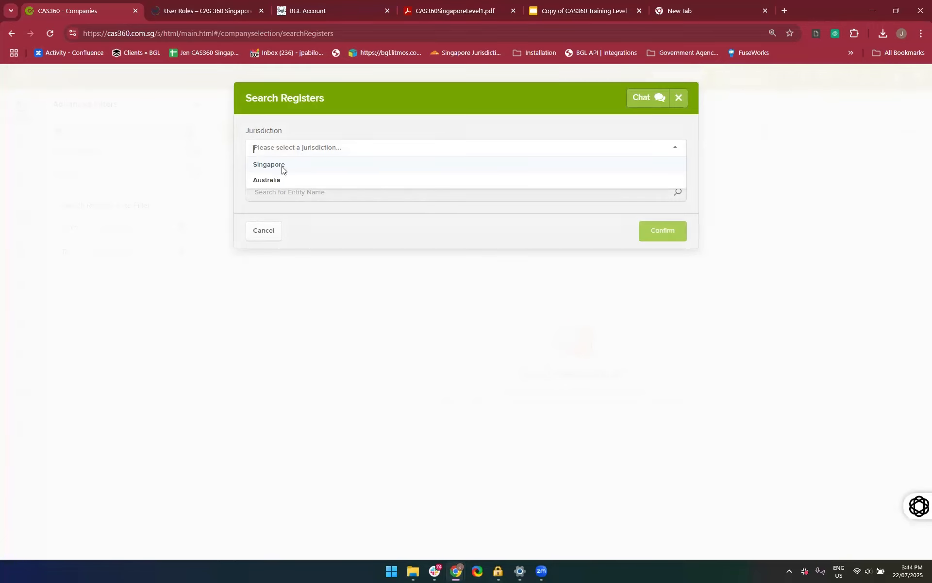
left_click(282, 166)
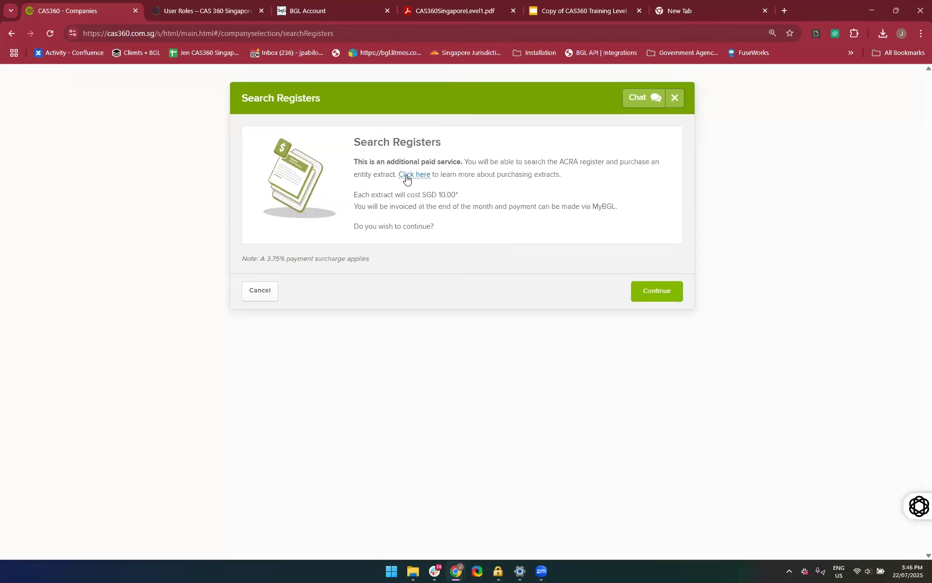
Open the help article on purchasing extracts and review the navigation, pricing note and instructions for importing company data from ACRA
left_click(408, 175)
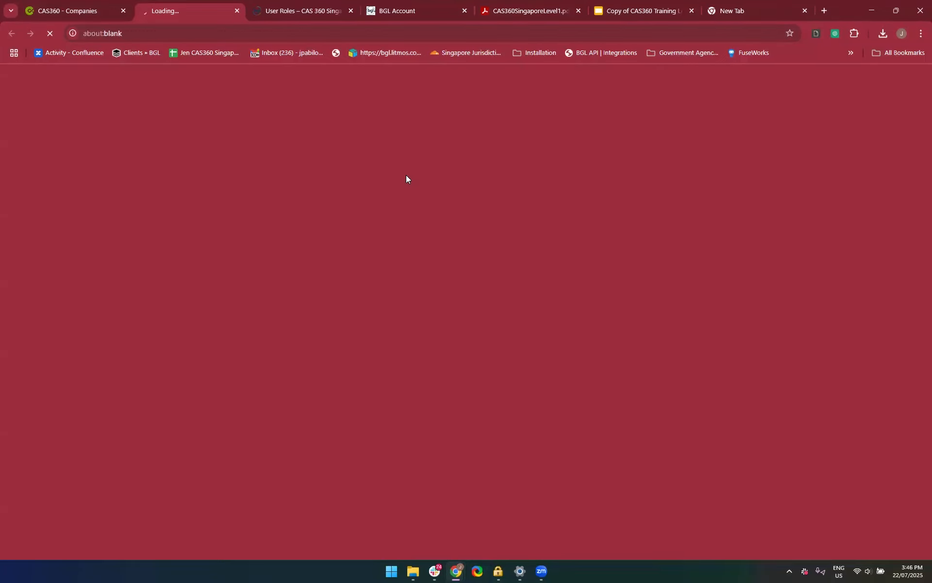
scroll(382, 285, "down", 3)
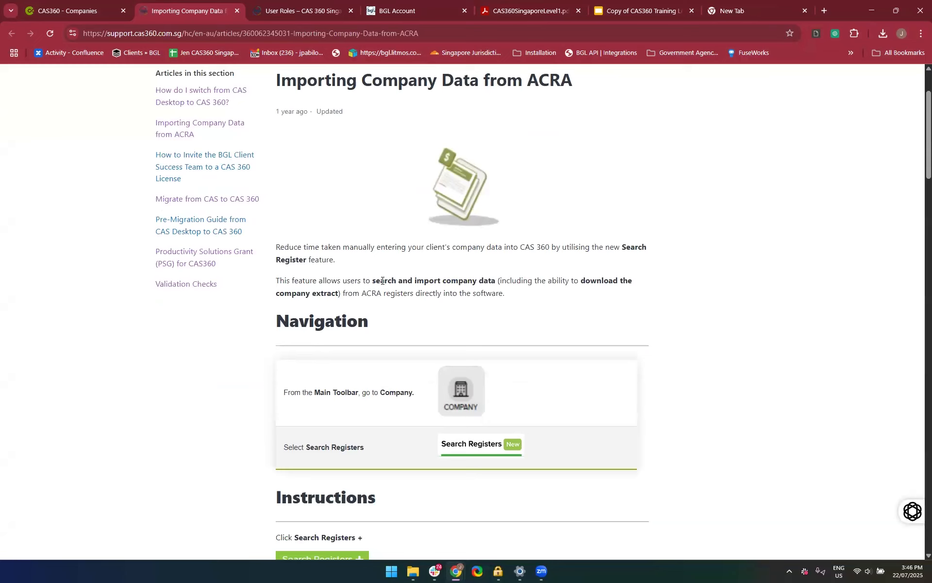
scroll(382, 285, "up", 2)
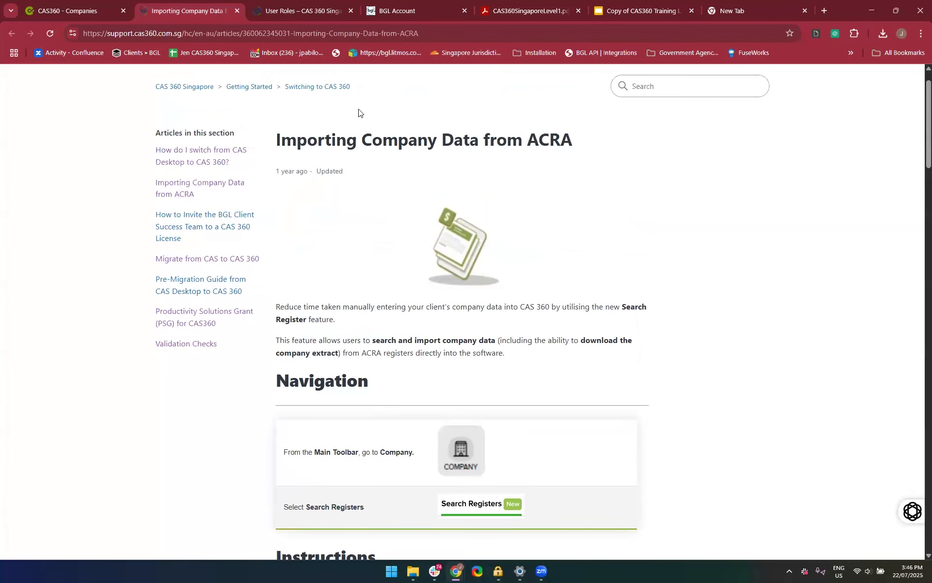
scroll(377, 280, "down", 1)
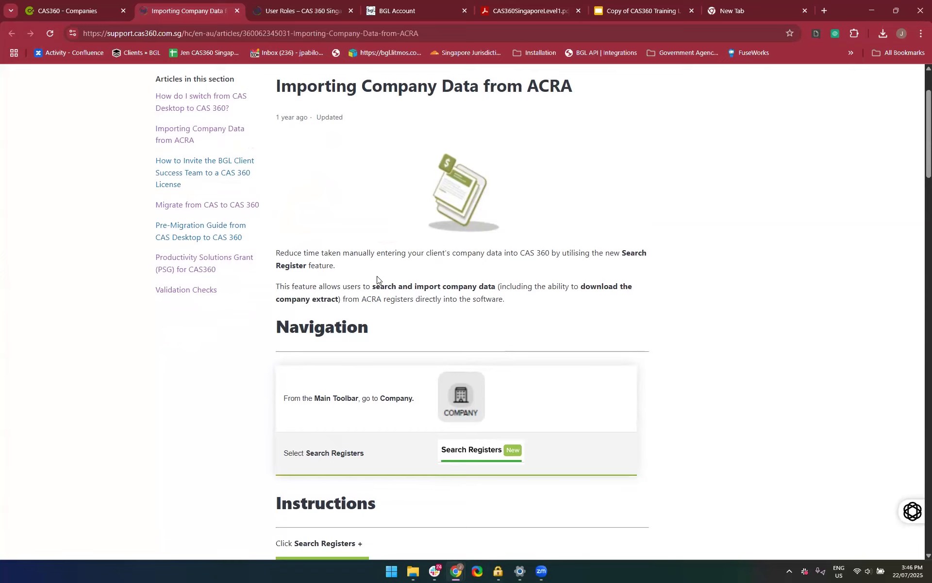
scroll(377, 280, "down", 10)
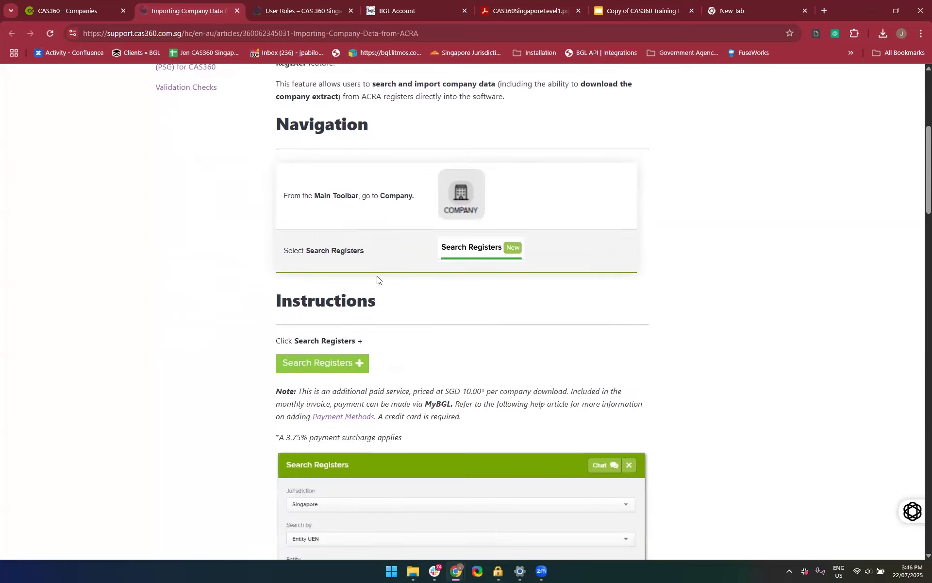
scroll(376, 276, "down", 4)
scroll(377, 276, "up", 3)
scroll(376, 275, "up", 2)
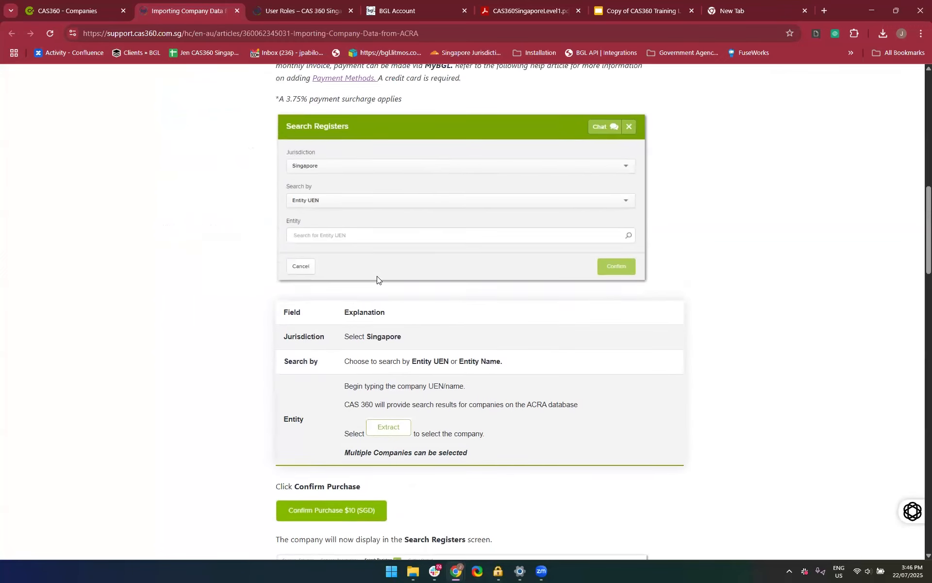
scroll(466, 323, "up", 1)
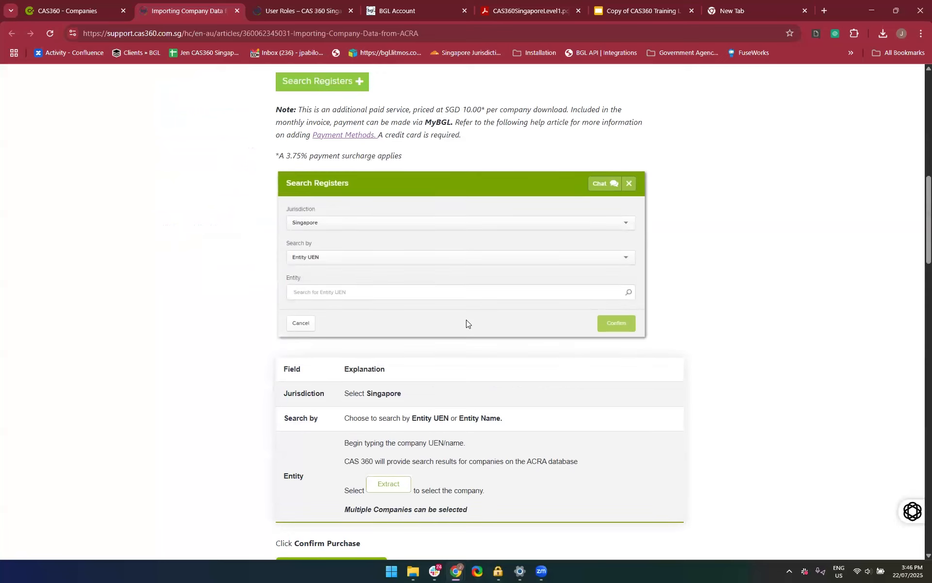
scroll(466, 320, "up", 3)
scroll(466, 320, "down", 3)
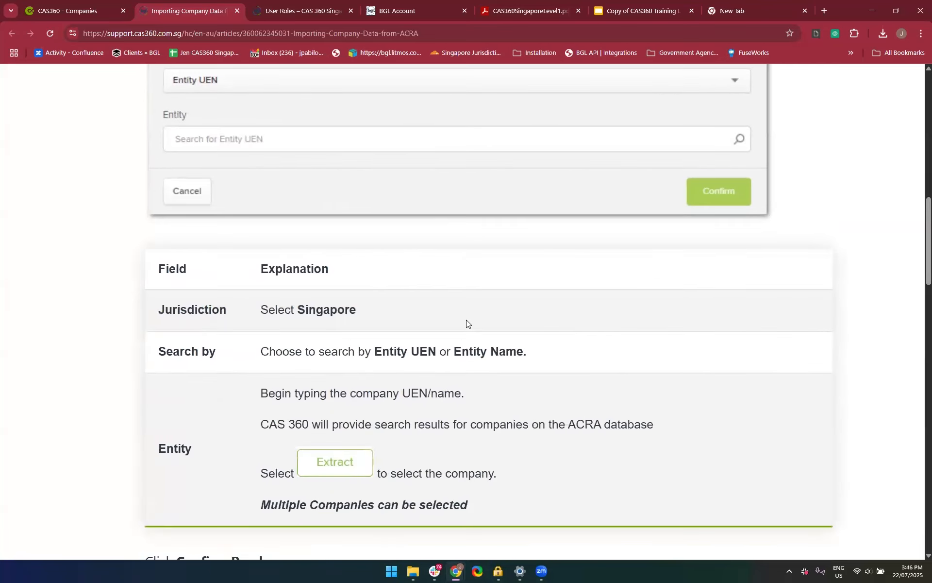
scroll(466, 319, "down", 2)
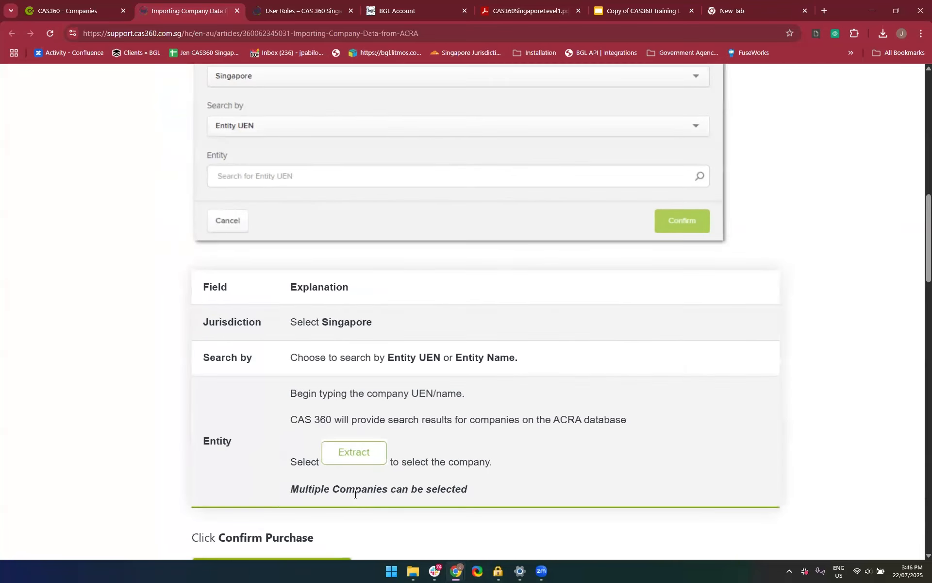
scroll(355, 494, "up", 1)
Return to CAS360, accept the paid-service notice and search the Singapore register by Entity Name for "Rainbow"
left_click(77, 9)
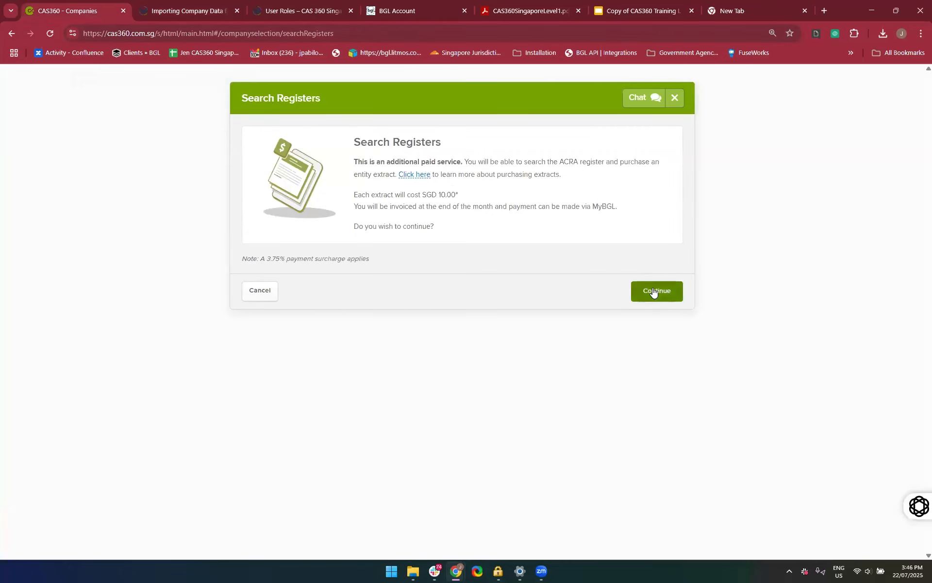
left_click(653, 291)
left_click(362, 192)
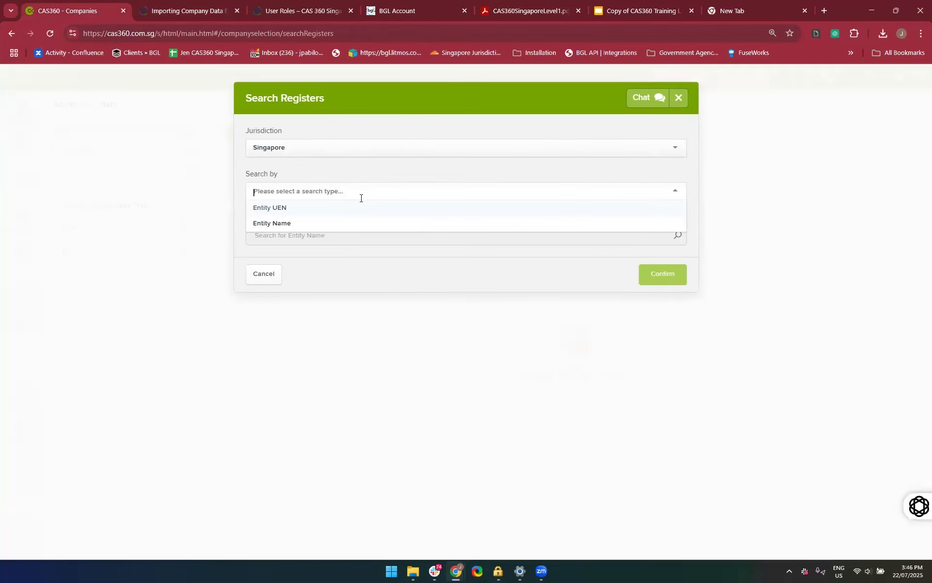
left_click(309, 224)
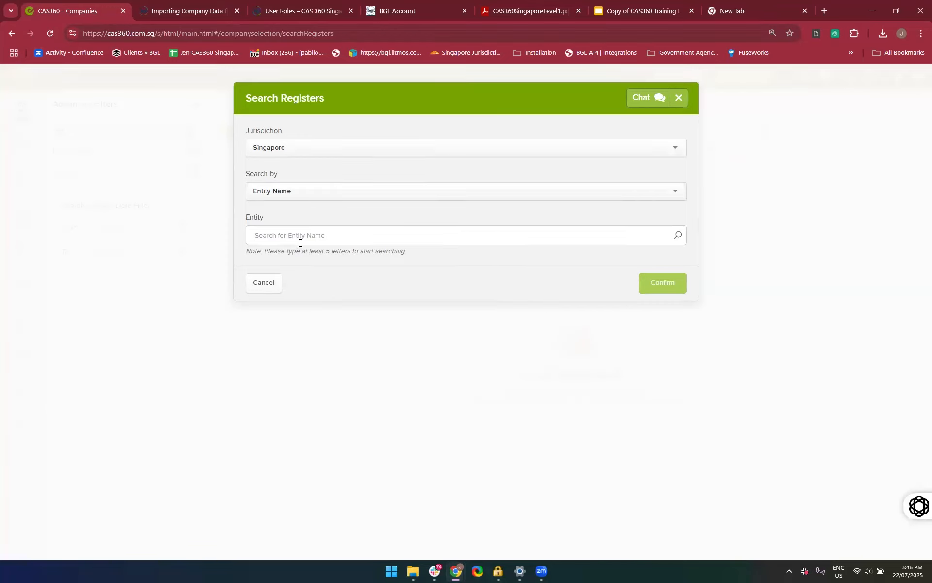
type("Raind")
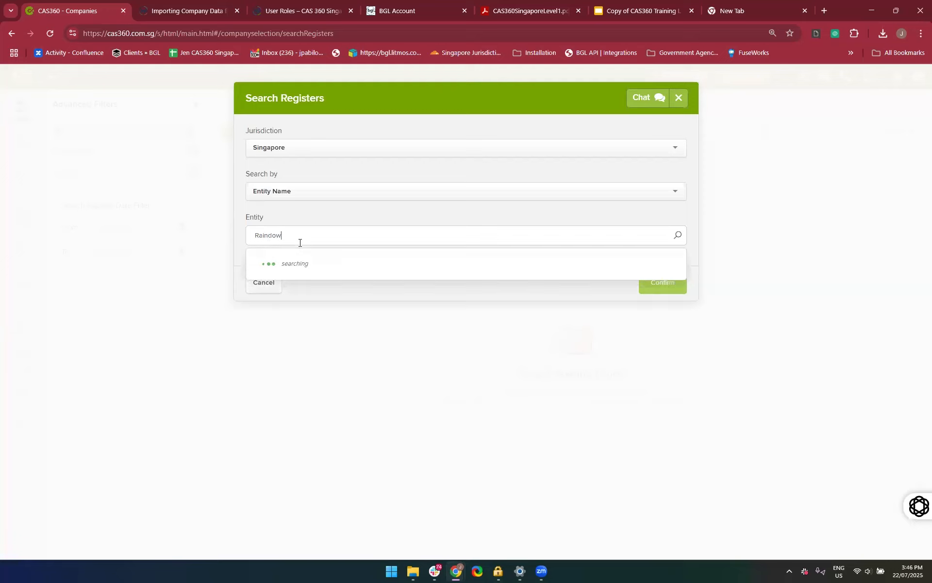
key("BackSpace")
type("bow")
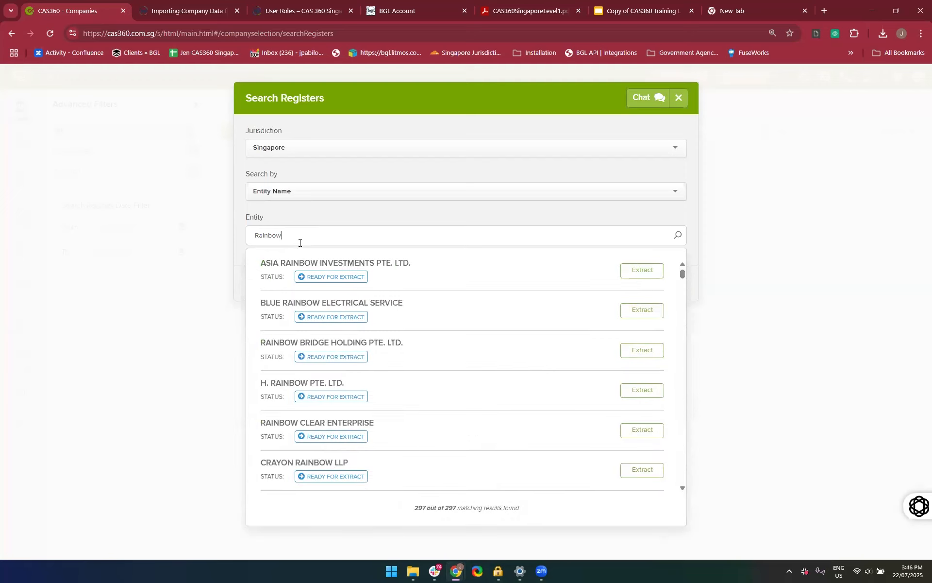
Browse the matching entities and select RAINBOW BRIDGE HOLDING PTE. LTD. for extraction
scroll(389, 393, "down", 5)
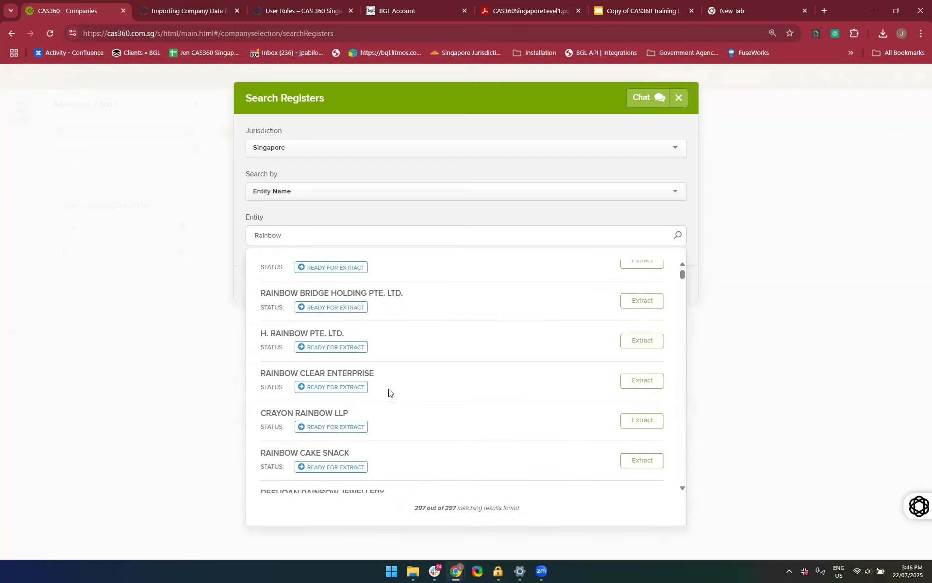
scroll(388, 392, "up", 5)
scroll(388, 392, "down", 1)
scroll(389, 393, "up", 1)
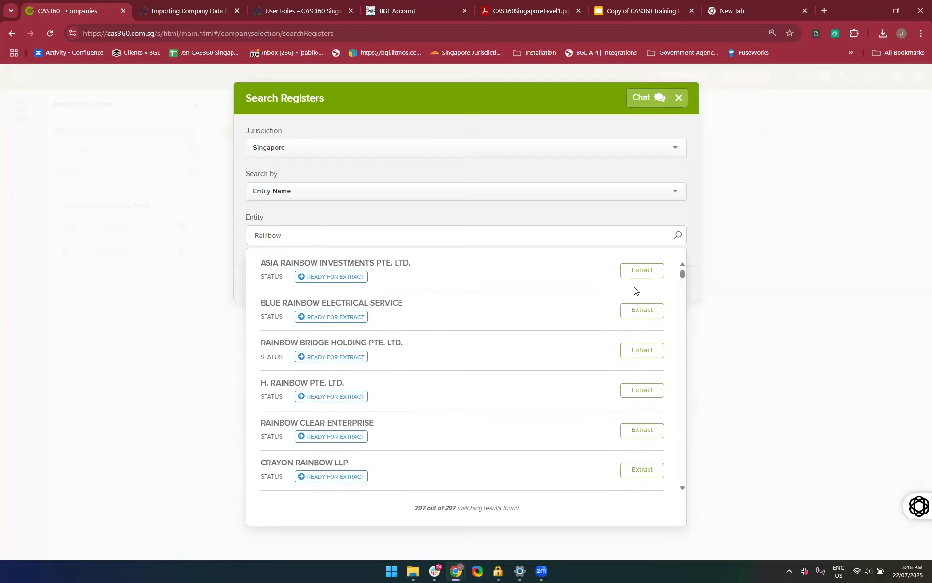
left_click(660, 270)
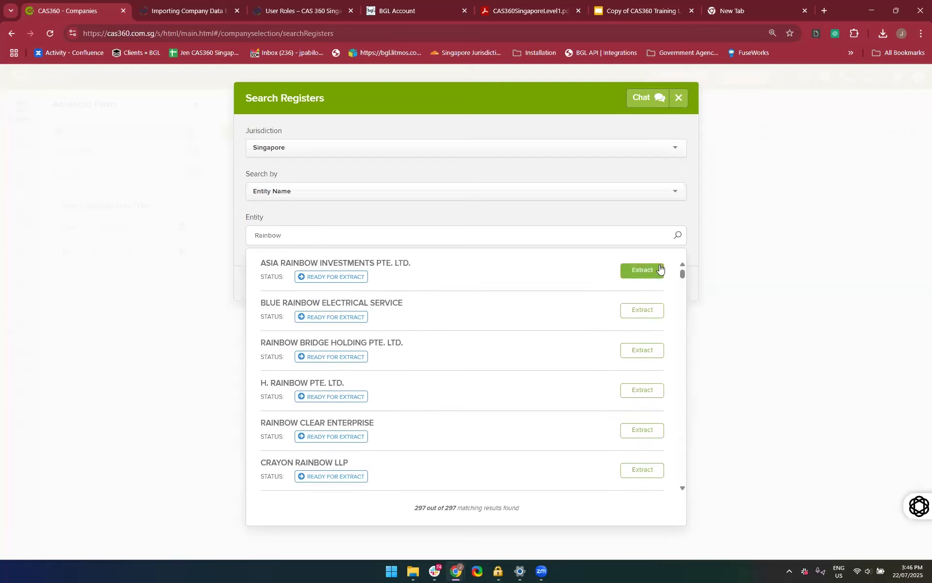
left_click(638, 350)
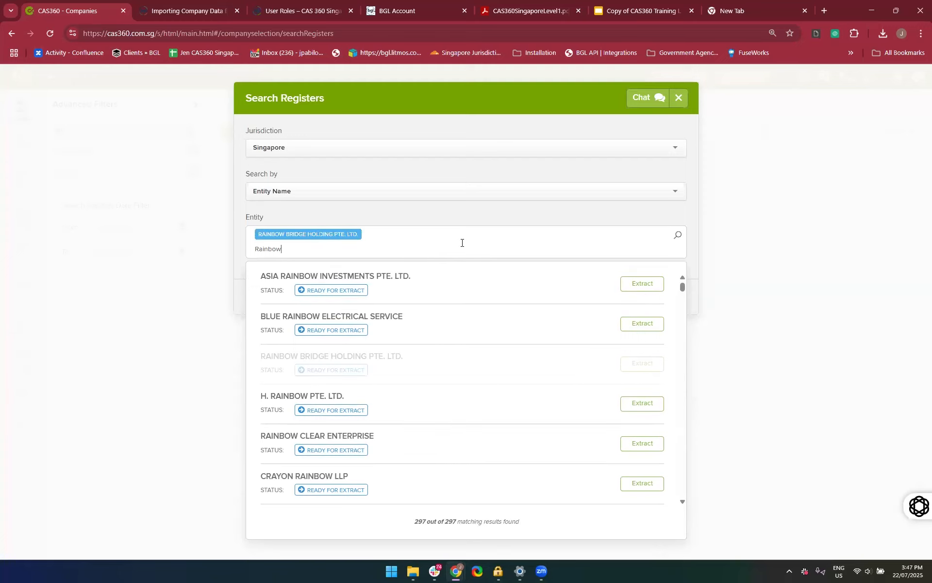
Search for "Floral", add ESTEEM FLORAL to the extract selection, and close the register search without purchasing
key("BackSpace")
key("BackSpace")
key("BackSpace")
key("BackSpace")
key("BackSpace")
type("Flower")
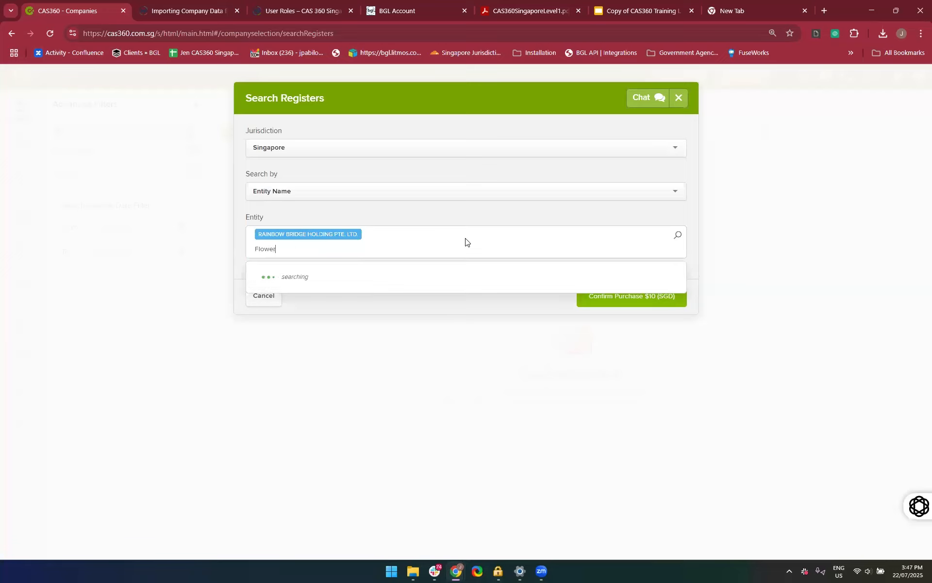
key("BackSpace")
key("BackSpace")
key("BackSpace")
type("ral")
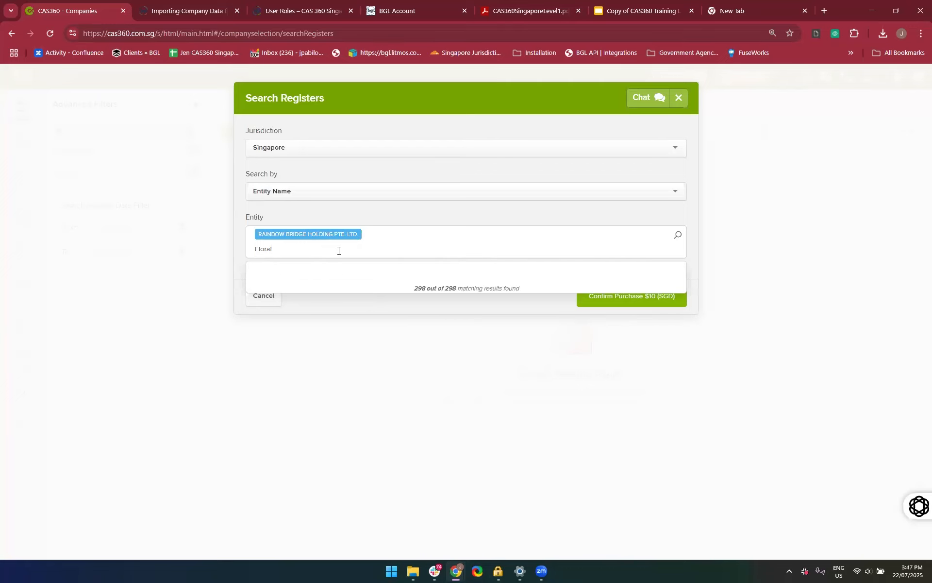
scroll(446, 369, "down", 5)
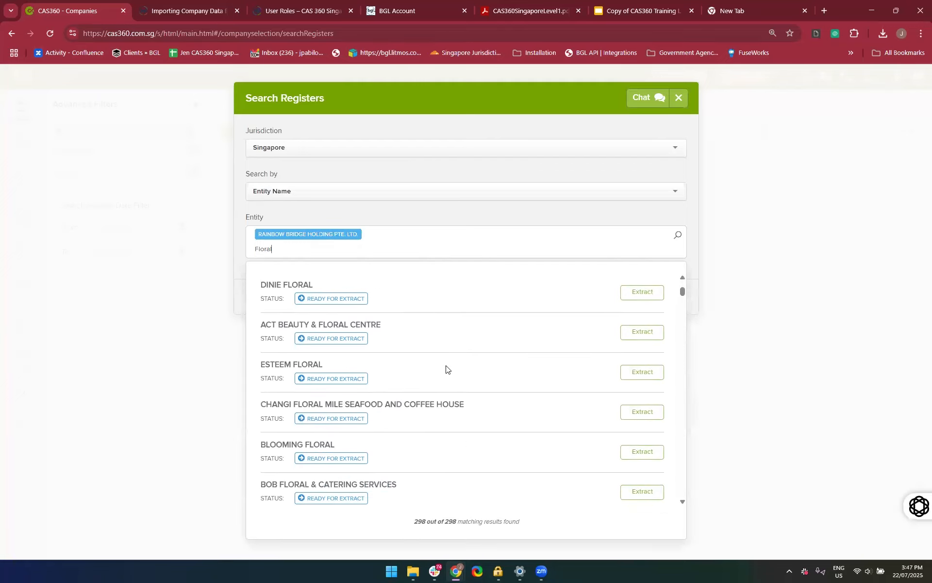
left_click(655, 349)
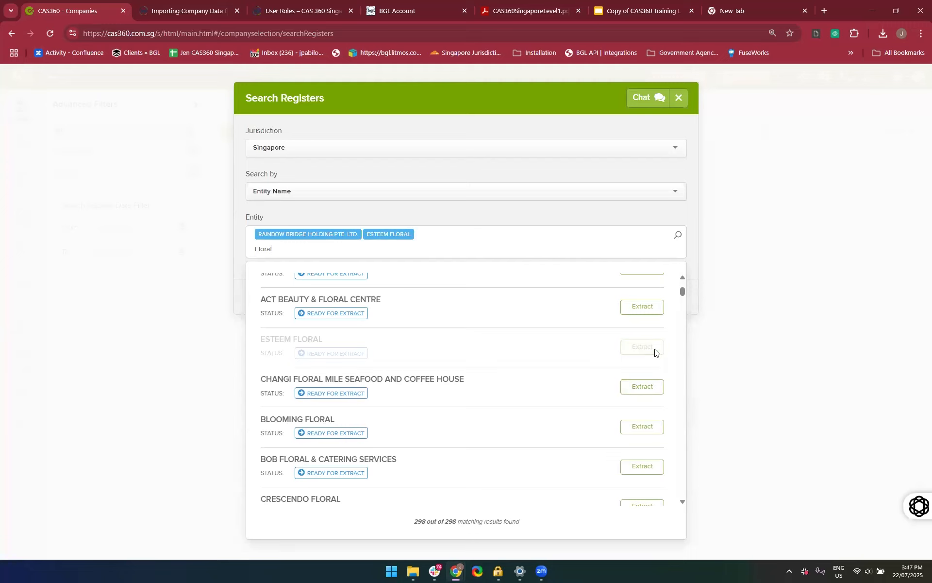
left_click(566, 221)
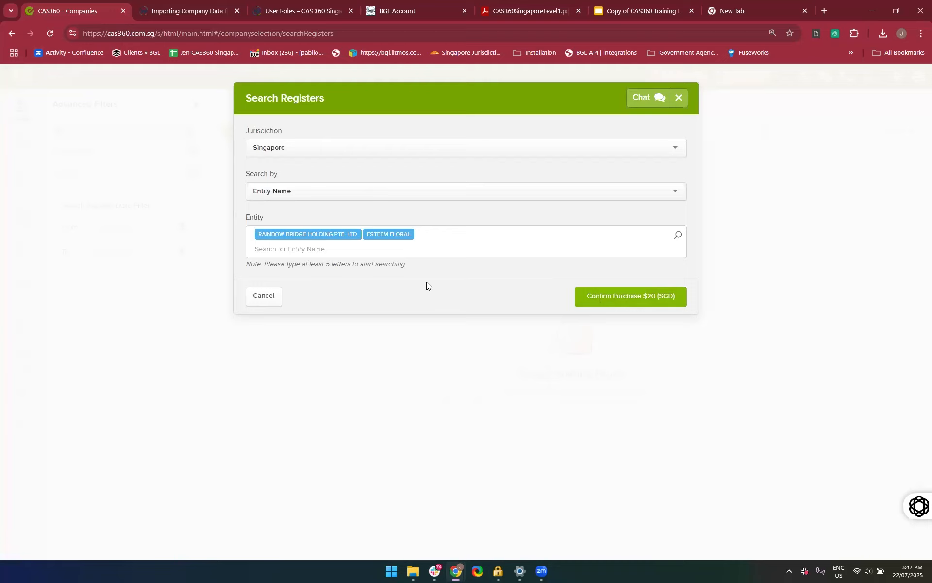
left_click(679, 99)
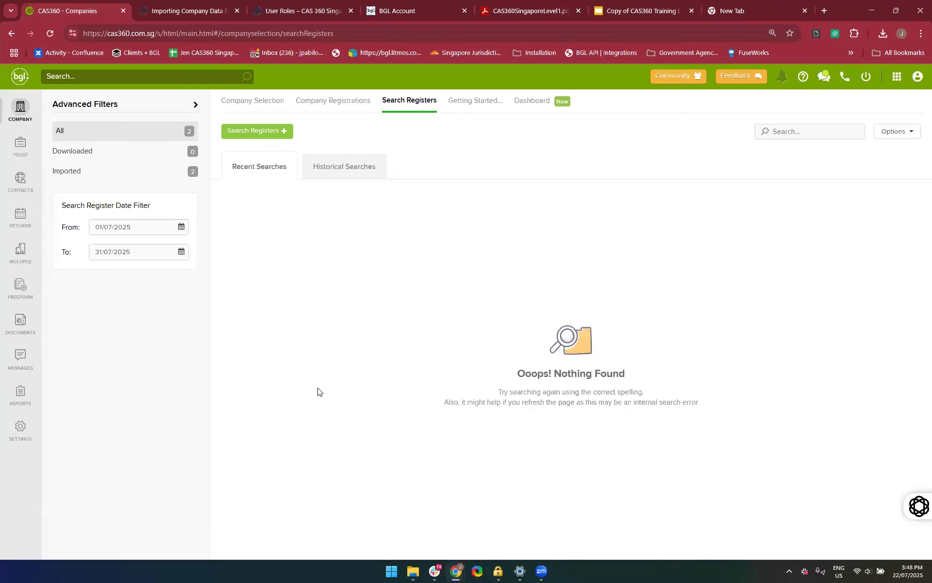
left_click(145, 223)
left_click(263, 132)
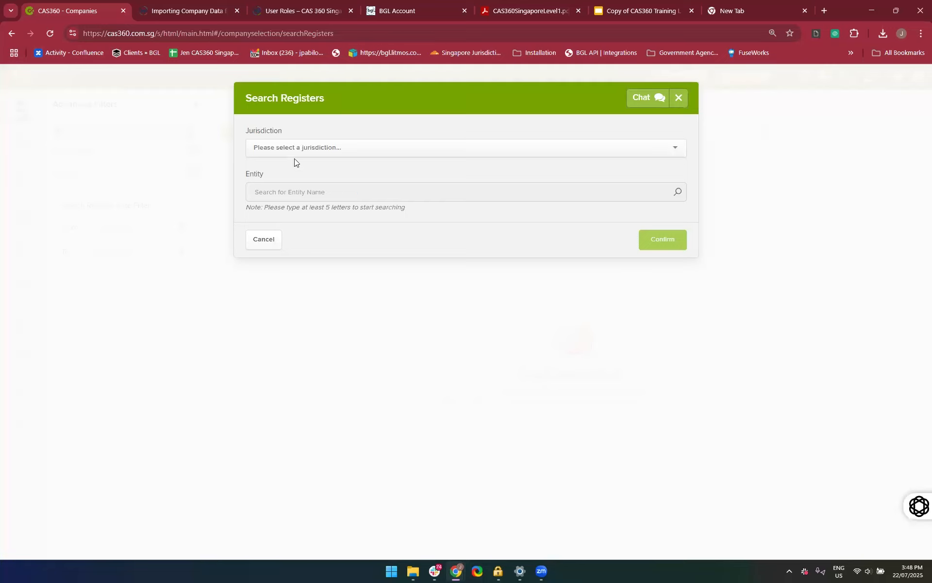
left_click(286, 143)
left_click(269, 165)
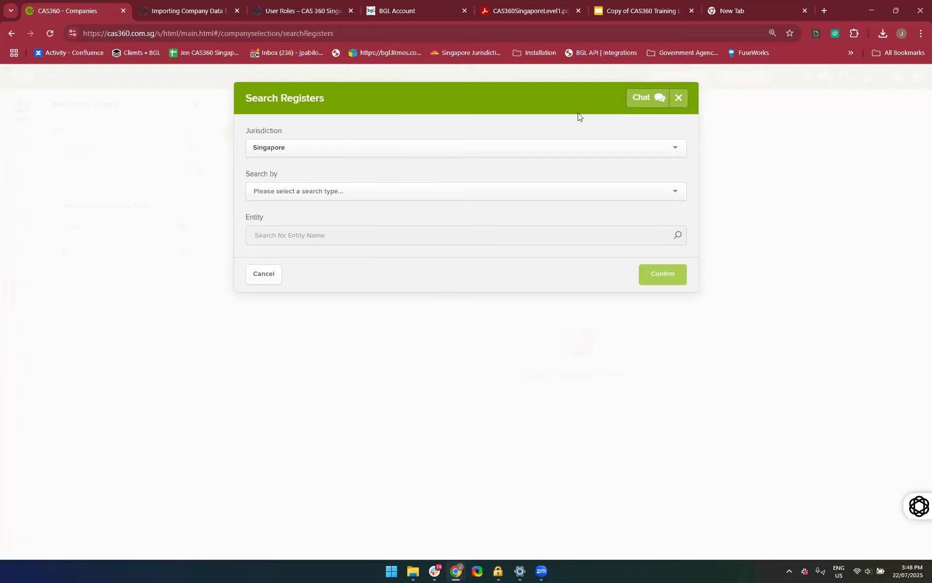
left_click(683, 104)
Set the From date of the Search Register Date Filter to 01/01/2025
left_click(144, 221)
key("BackSpace")
key("BackSpace")
key("BackSpace")
key("BackSpace")
key("BackSpace")
key("BackSpace")
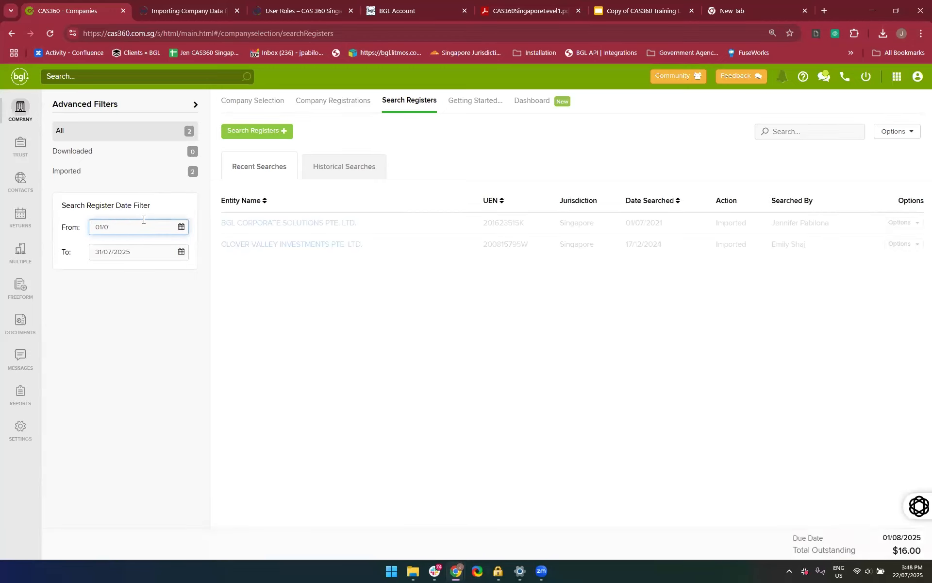
key("BackSpace")
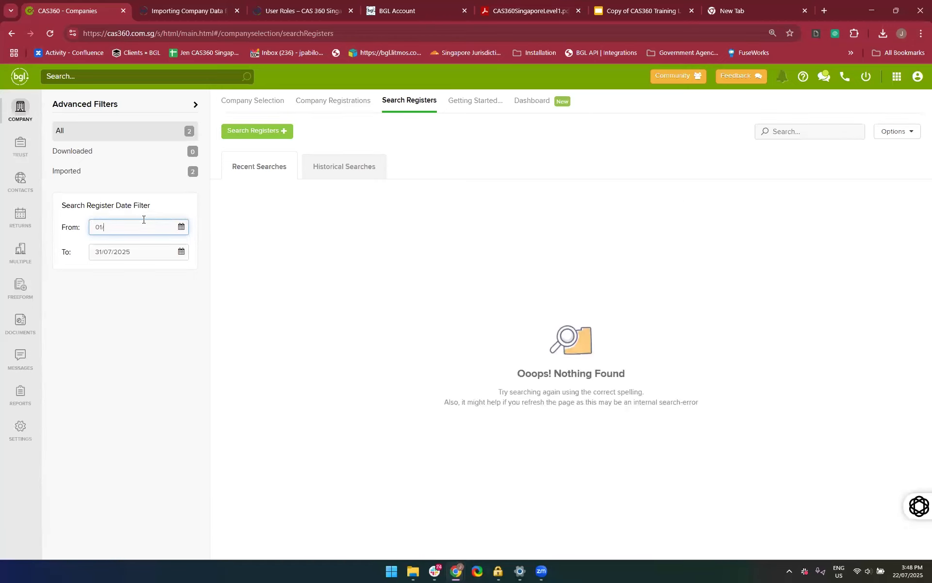
type("01")
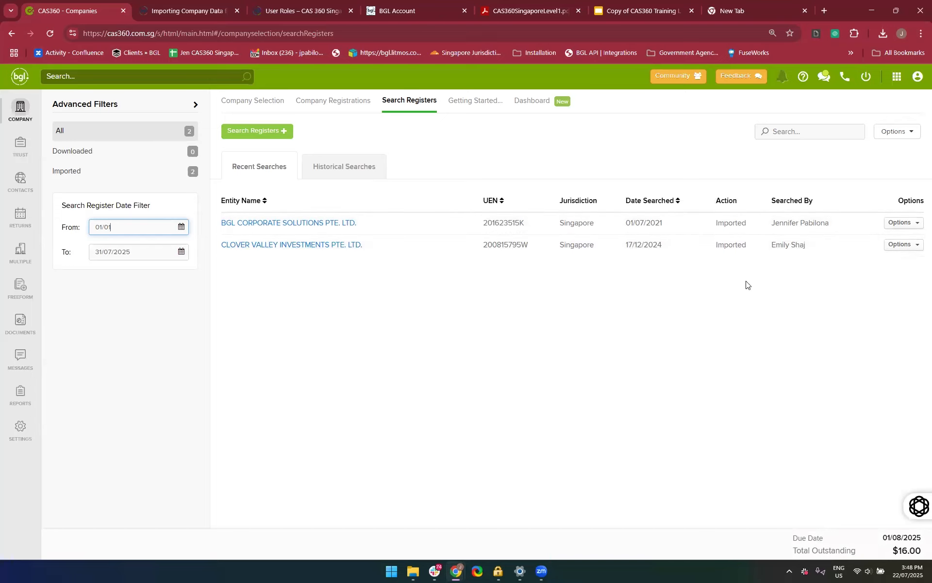
Download the extract for CLOVER VALLEY INVESTMENTS PTE. LTD. from the recent searches
left_click(903, 249)
left_click(903, 246)
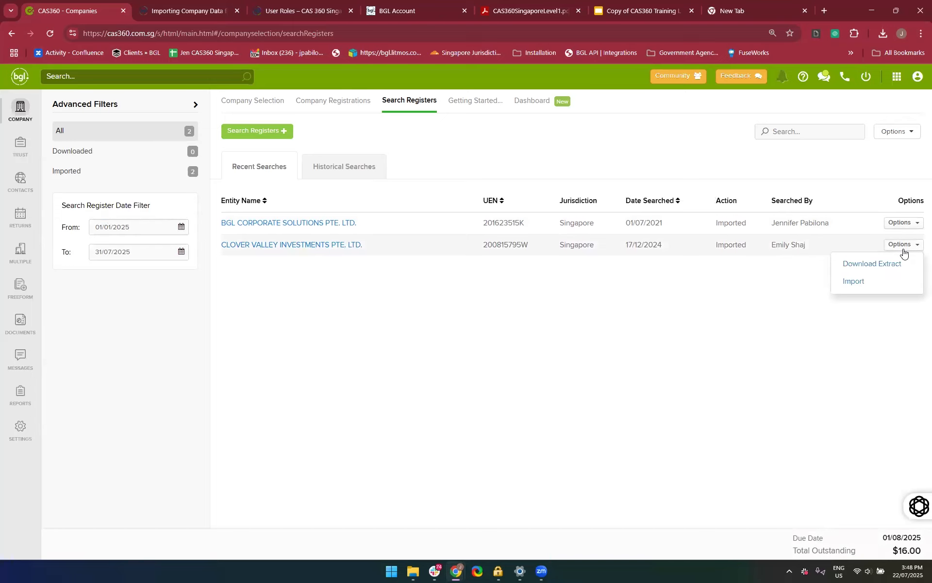
left_click(858, 267)
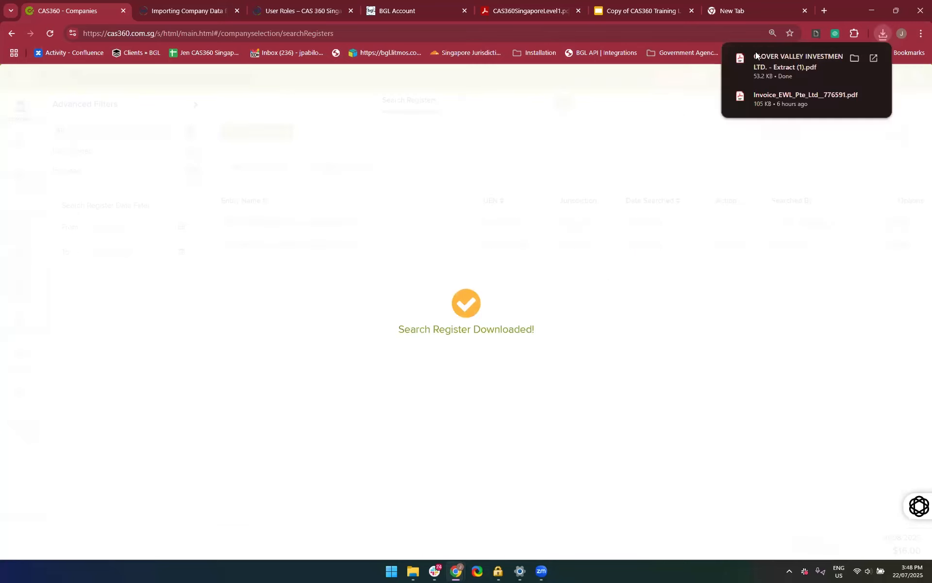
Open the downloaded CLOVER VALLEY INVESTMENTS extract, review its officer details and close the PDF
left_click(795, 69)
scroll(554, 382, "down", 15)
scroll(554, 382, "up", 15)
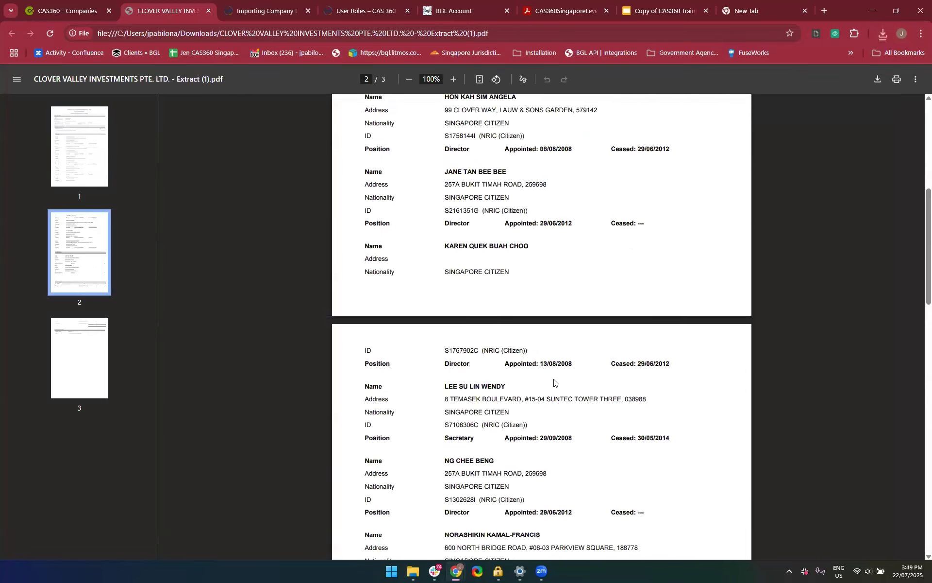
left_click(208, 12)
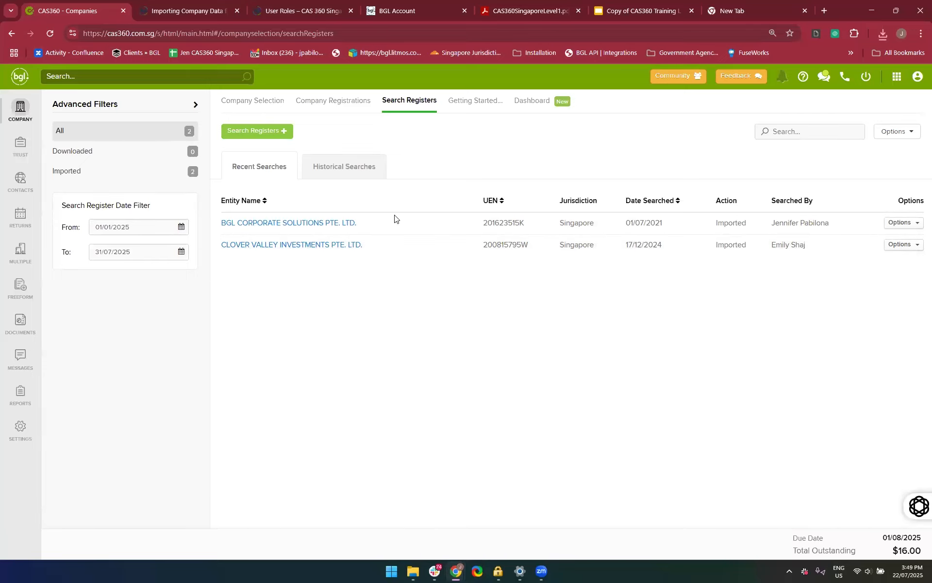
left_click(892, 249)
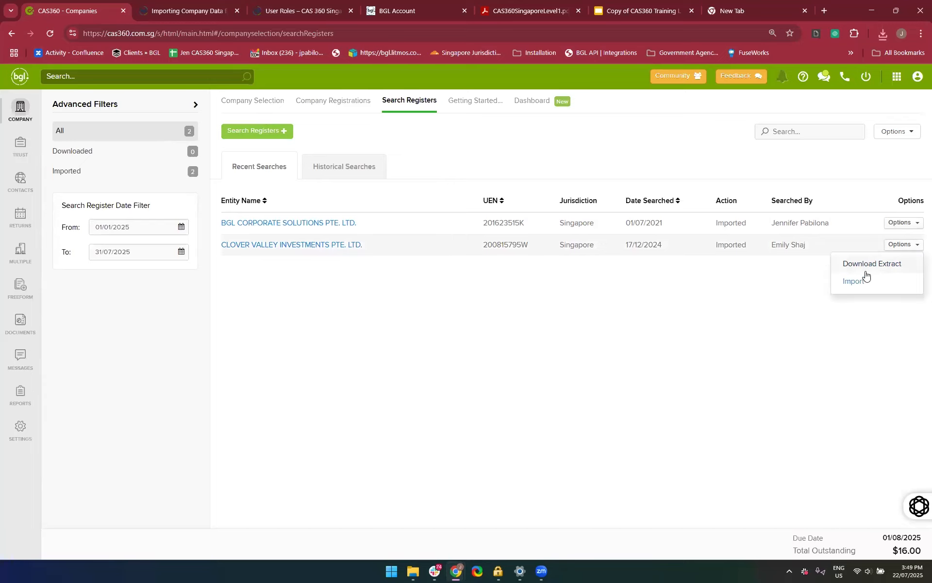
left_click(636, 438)
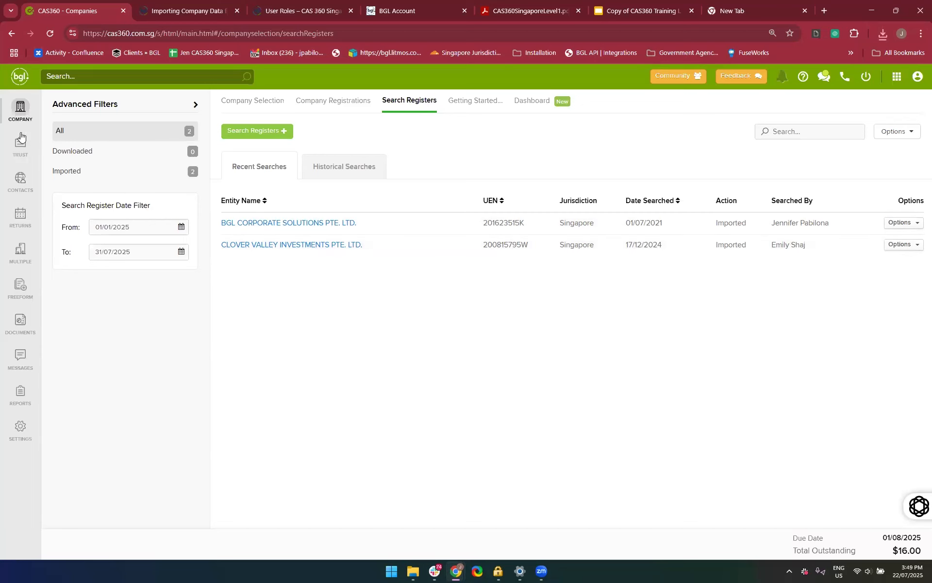
Return to the company list and search it for "Clover"
left_click(20, 111)
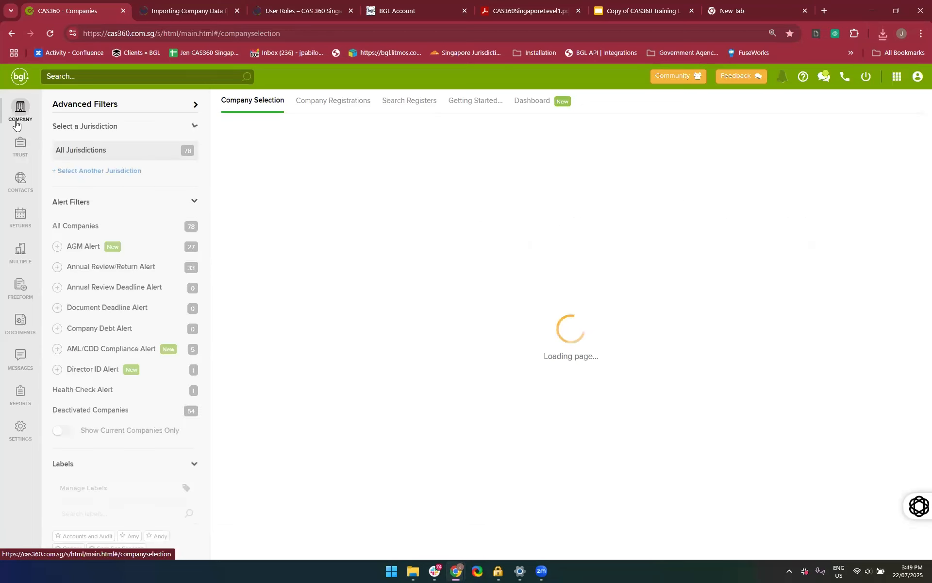
left_click(848, 131)
type("Cover")
key("BackSpace")
key("BackSpace")
key("BackSpace")
key("BackSpace")
type("love")
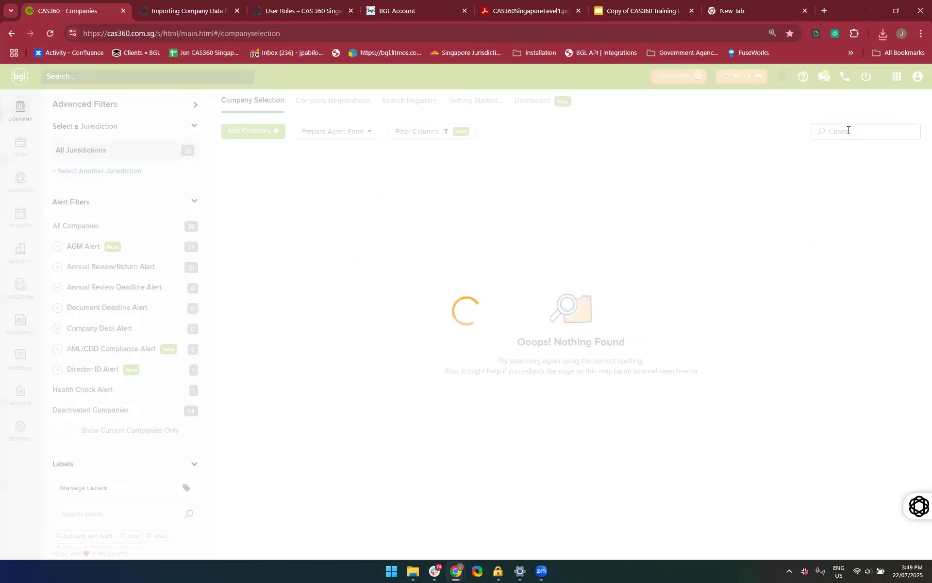
type("r")
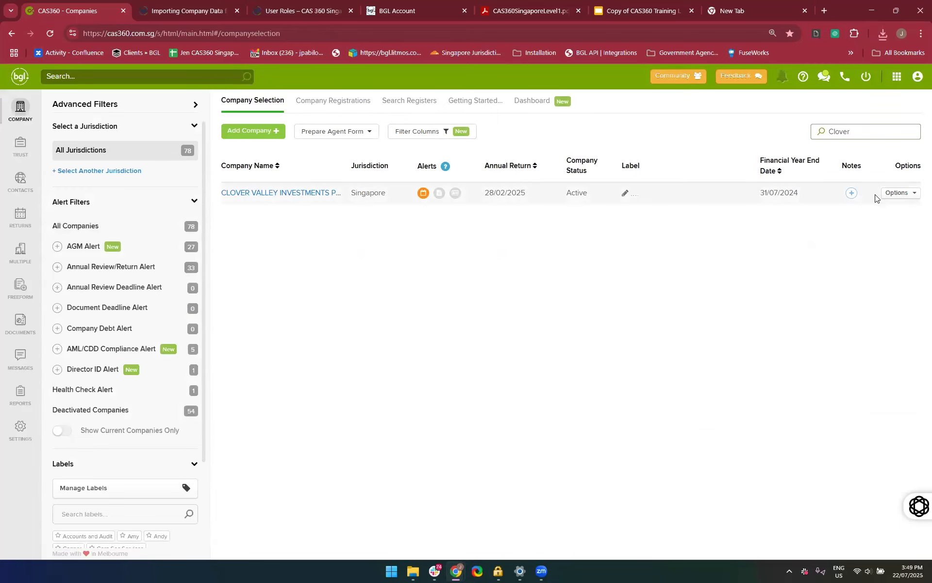
left_click(898, 193)
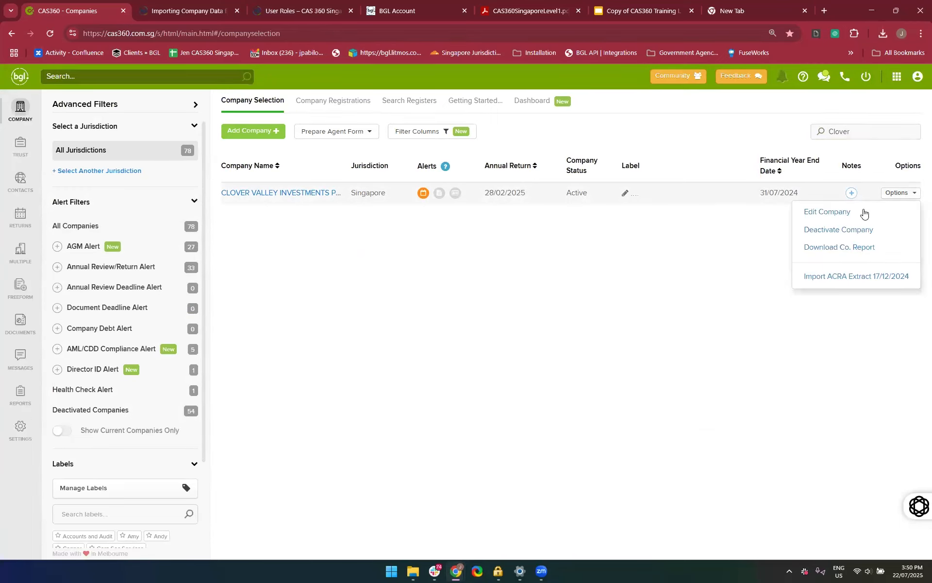
left_click(845, 231)
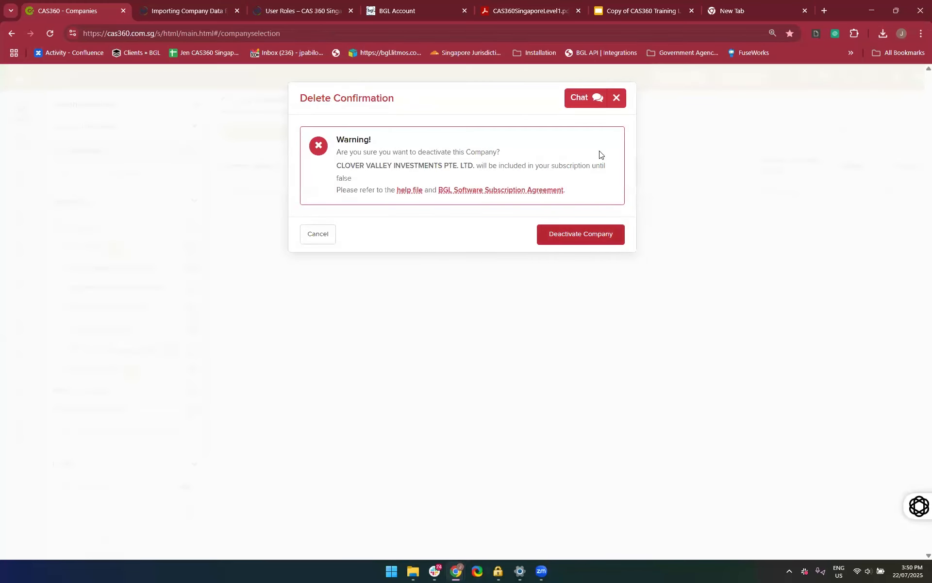
left_click(617, 101)
left_click(900, 193)
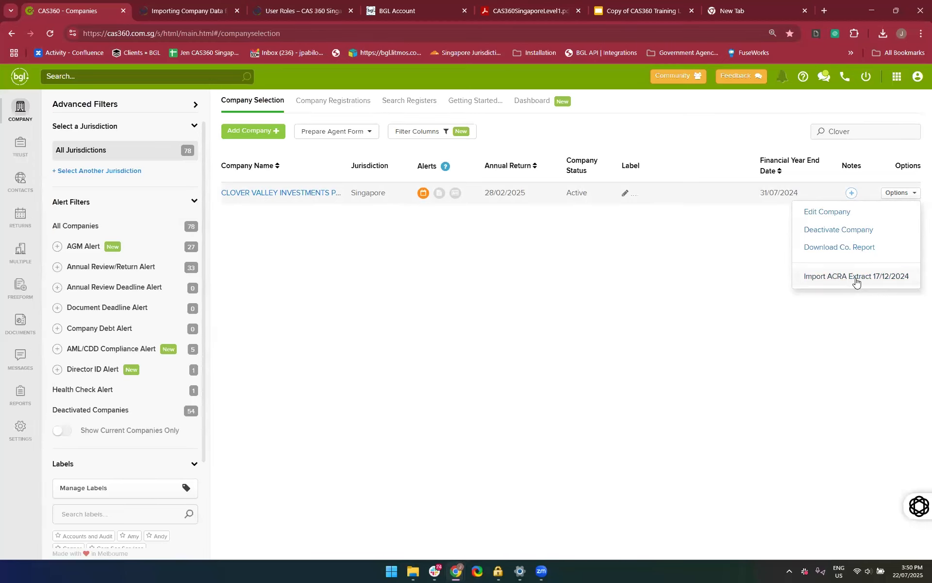
left_click(705, 334)
left_click(130, 74)
type("BGL")
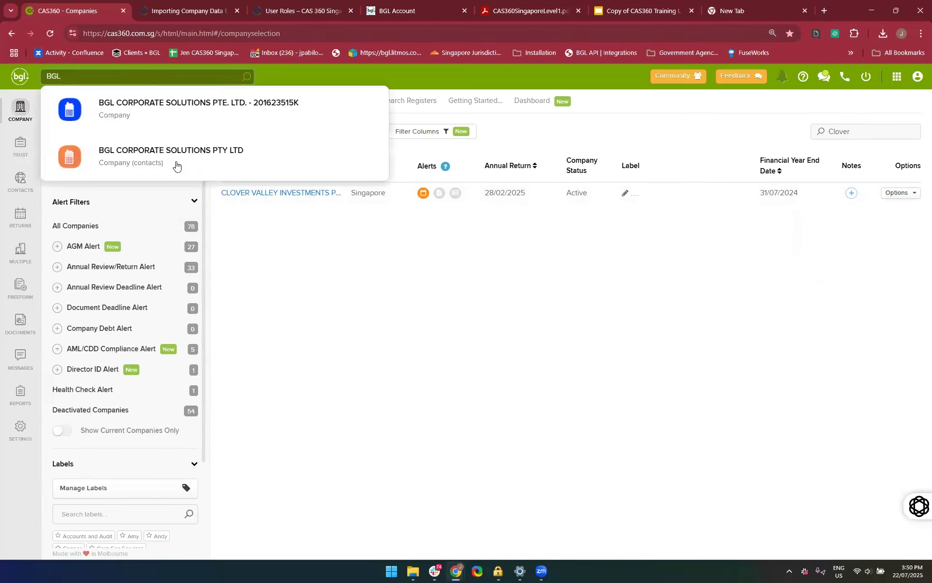
left_click(312, 322)
Deactivate the company CLOVER VALLEY INVESTMENTS PTE. LTD. and confirm the deactivation
left_click(897, 193)
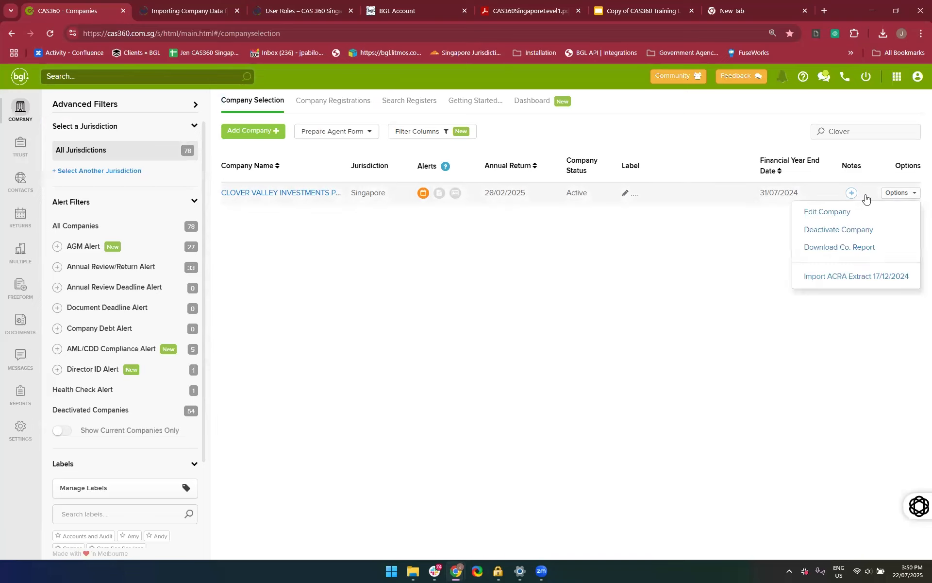
left_click(810, 232)
left_click(567, 241)
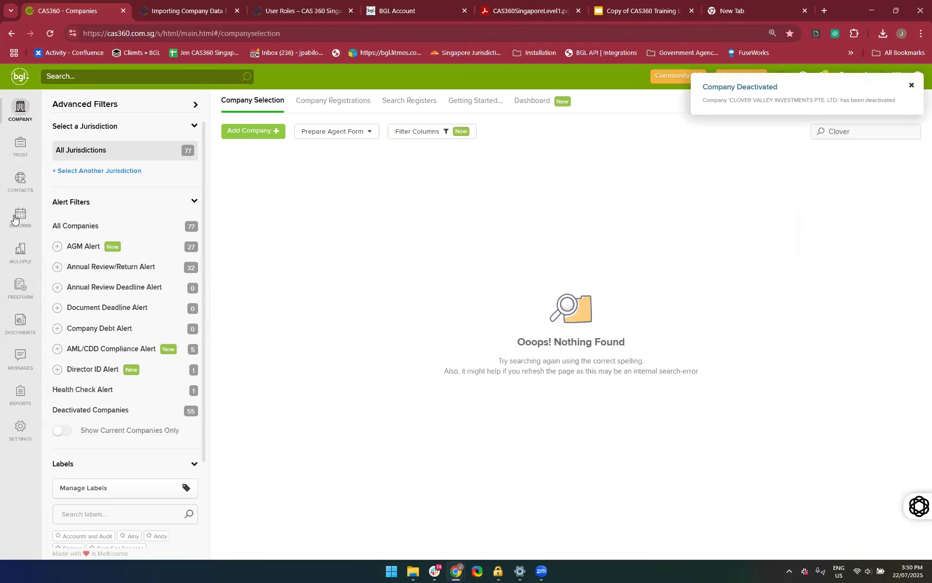
Go to the register searches and set the From date of the Search Register Date Filter to 01/07/2020
left_click(434, 112)
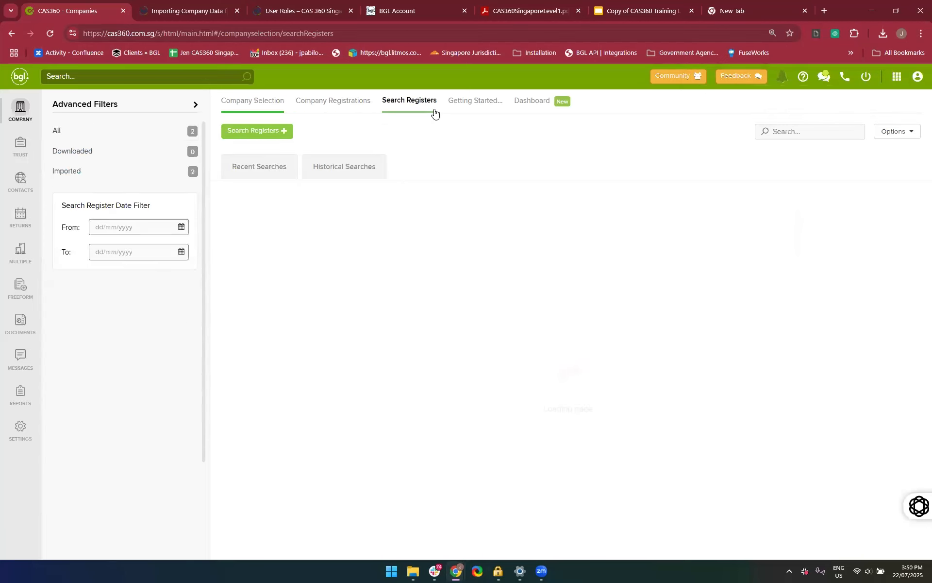
left_click(163, 228)
key("BackSpace")
key("BackSpace")
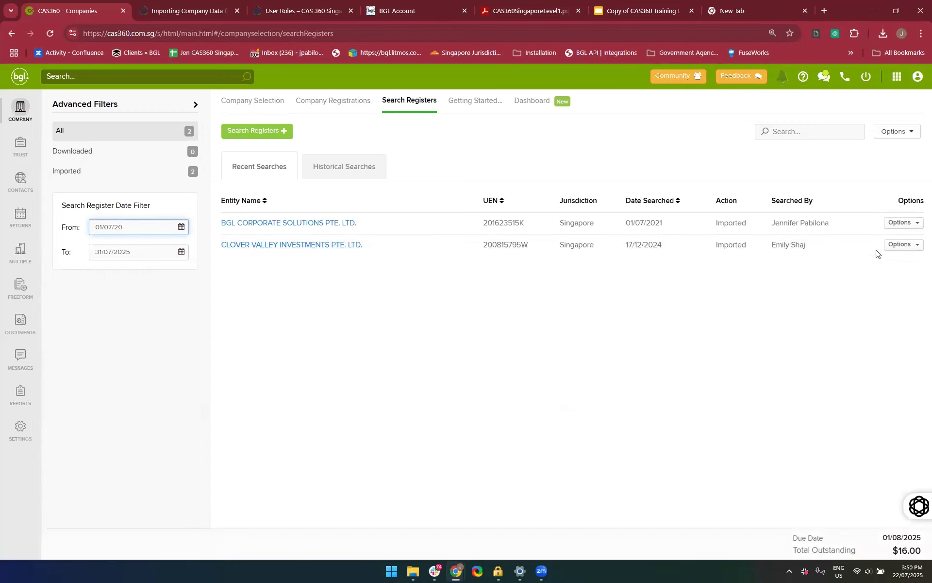
type("20")
left_click(852, 277)
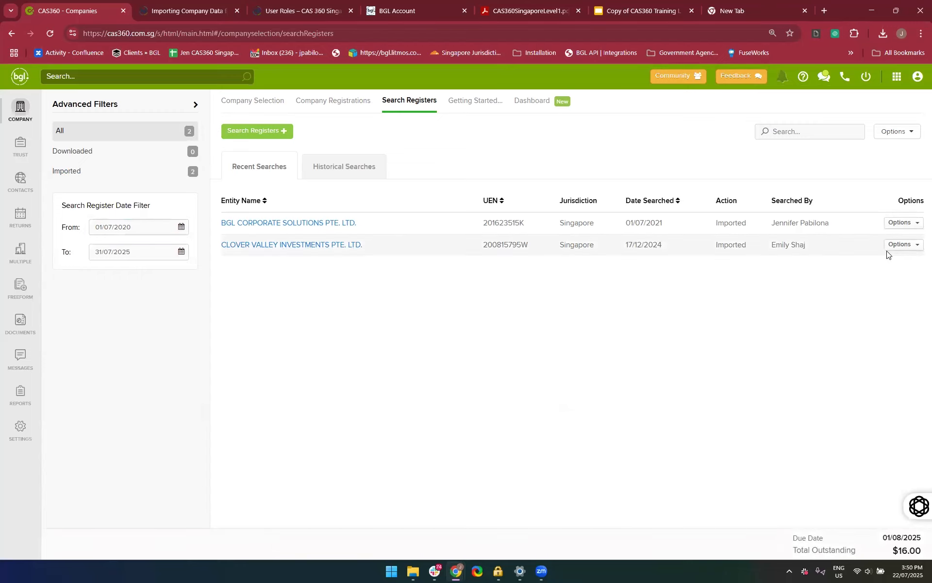
Import CLOVER VALLEY INVESTMENTS PTE. LTD. from the recent register searches and check the notifications for the import
left_click(902, 244)
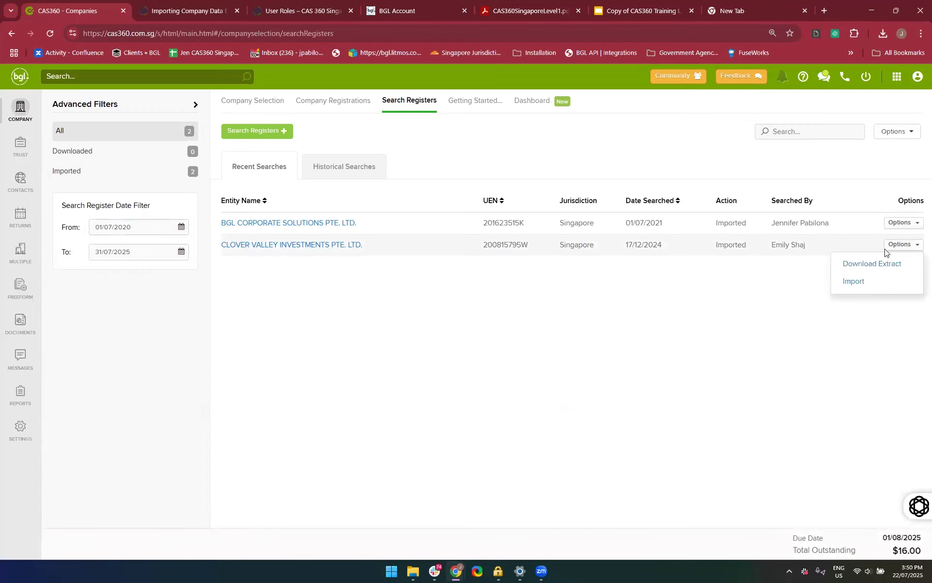
left_click(853, 283)
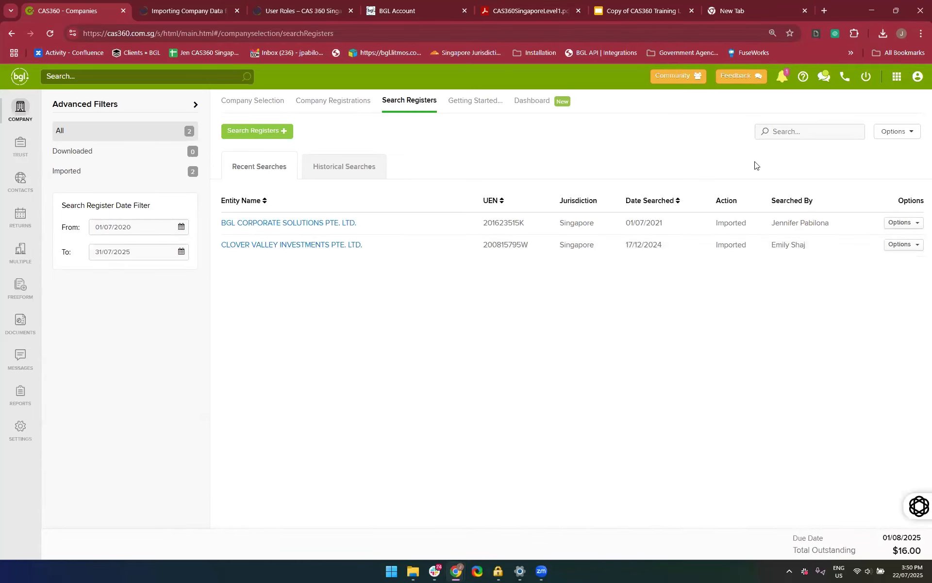
left_click(784, 79)
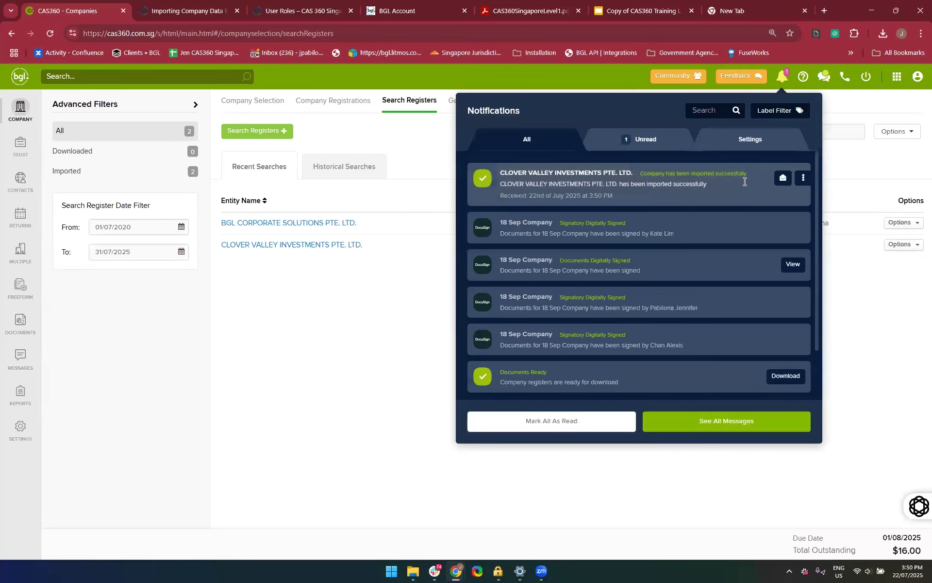
left_click(101, 191)
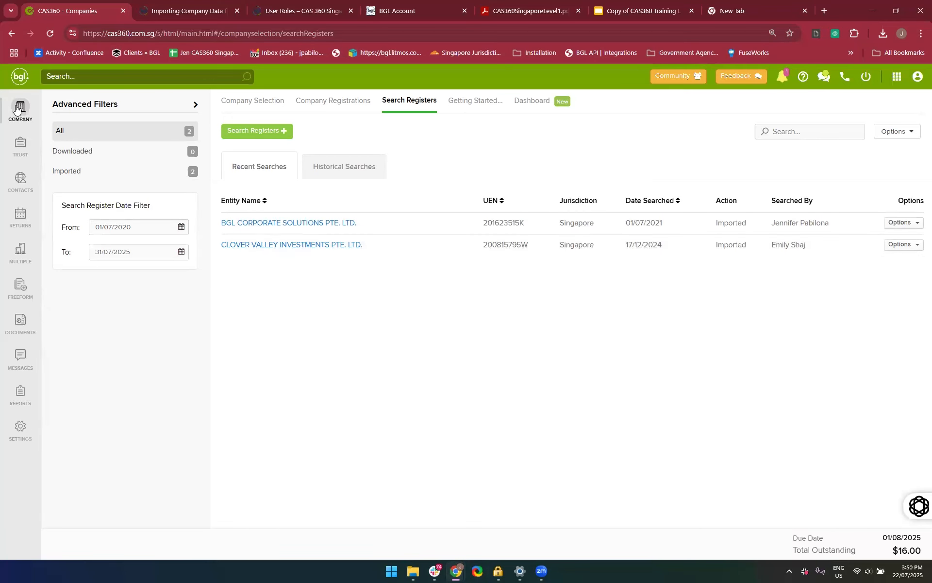
Search the company list for "Clover" to check for the imported company
left_click(17, 108)
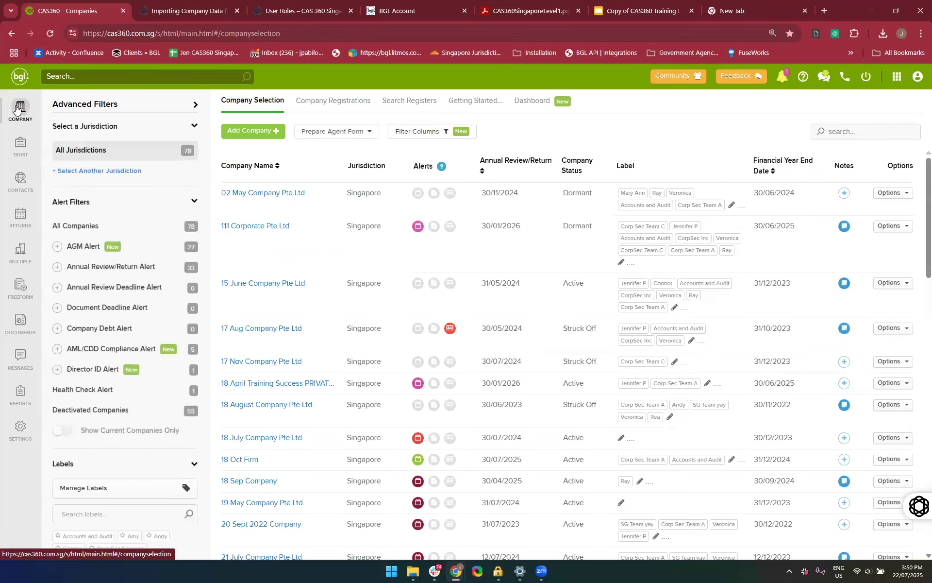
left_click(858, 125)
type("Clover")
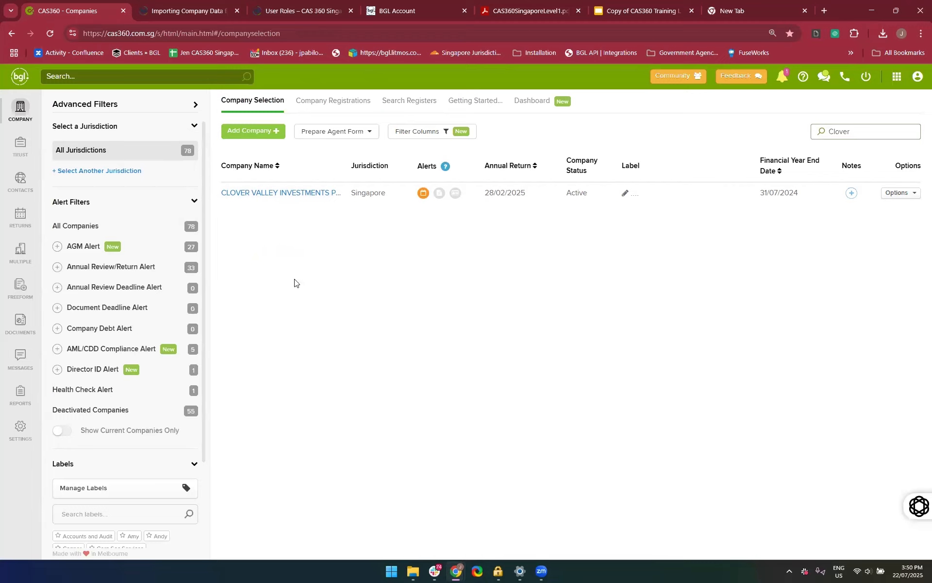
left_click(360, 302)
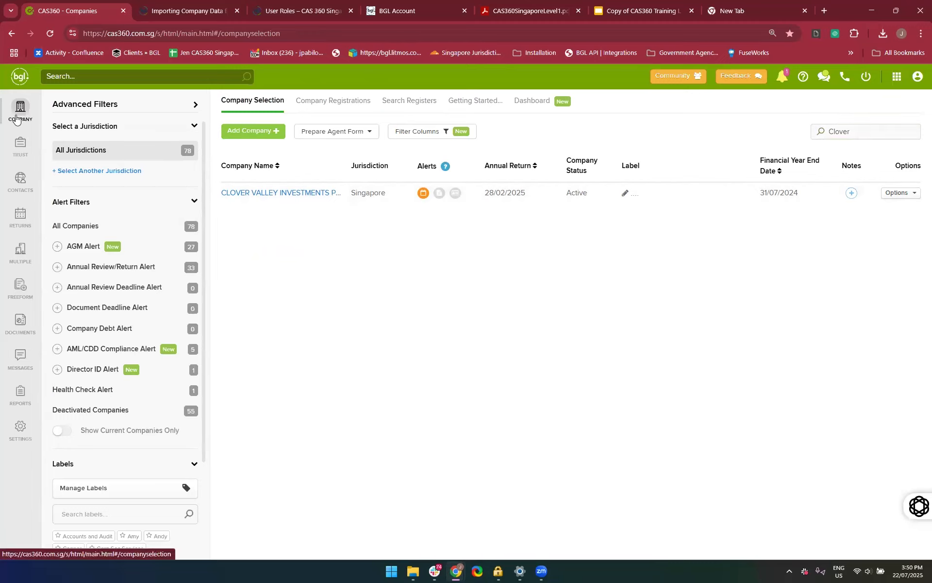
Turn on Search & Import from ACRA Register in the new company form, view the paid service terms and close without continuing
left_click(265, 131)
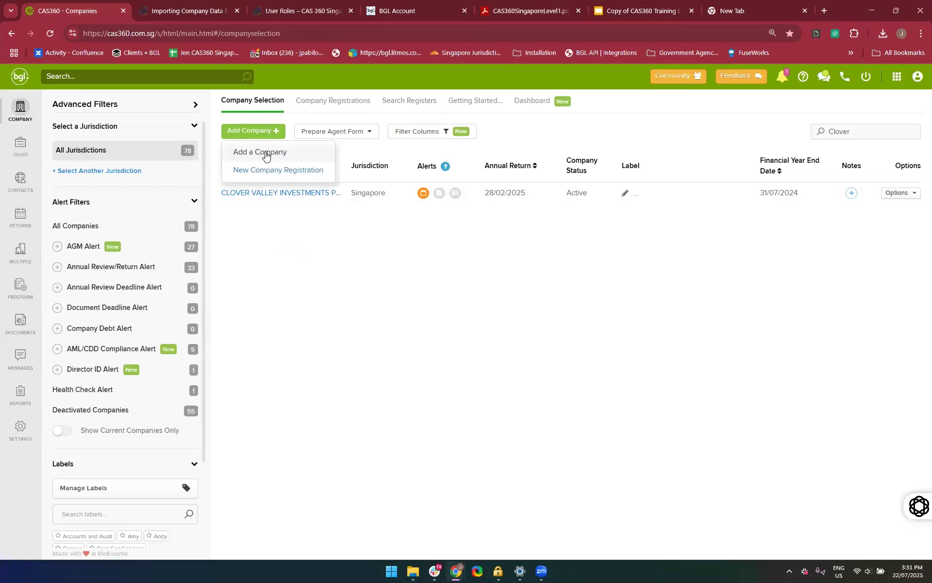
left_click(265, 153)
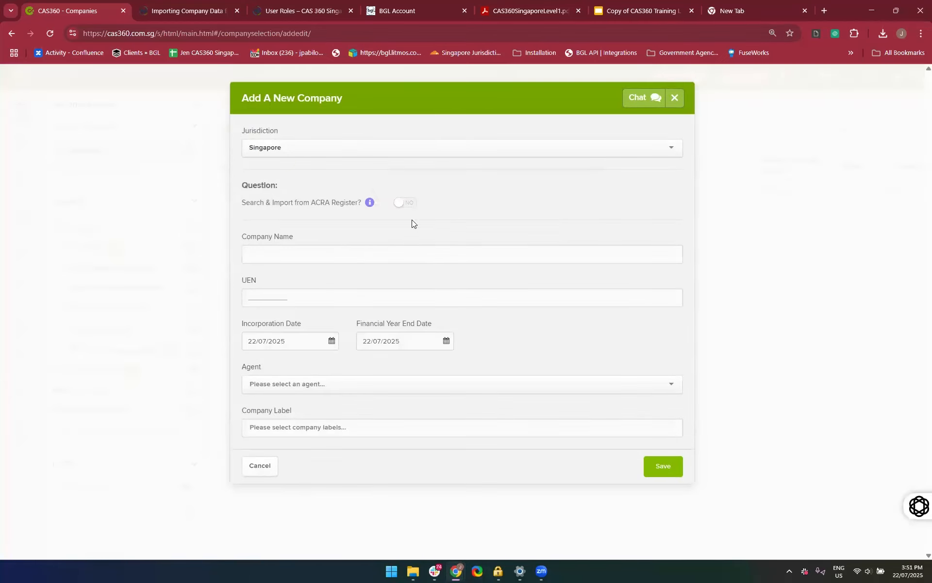
left_click_drag(411, 219, 404, 206)
left_click(405, 203)
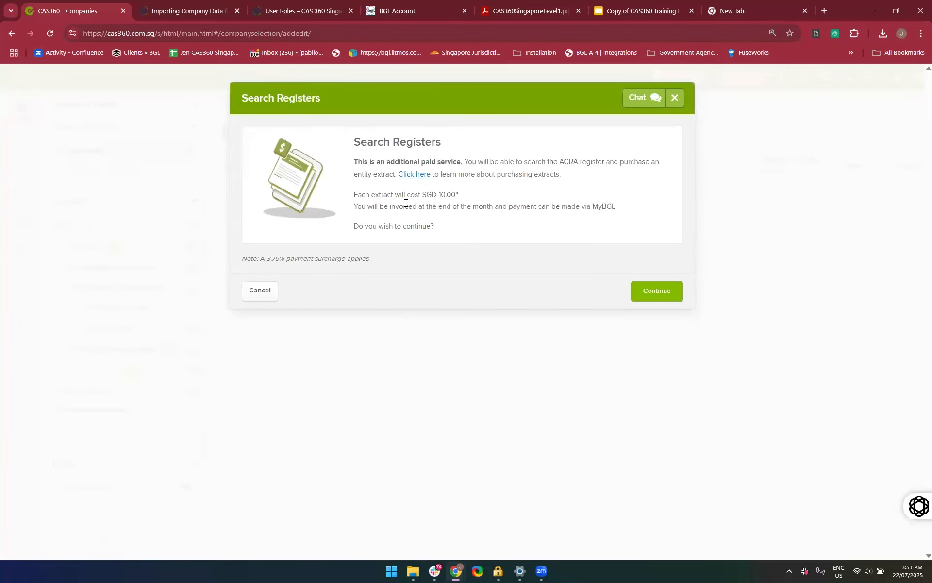
left_click(682, 103)
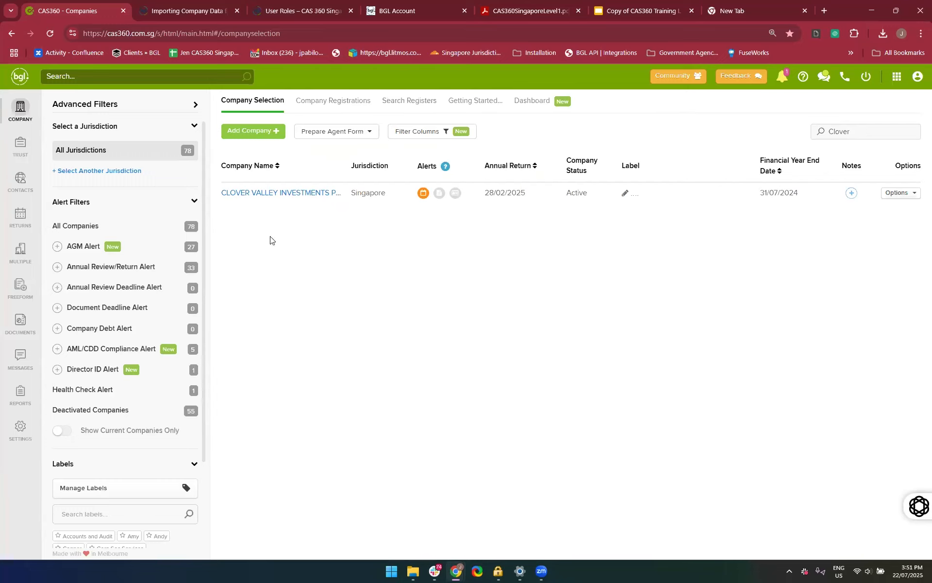
Search the company list for "22 July" and open 22 July Services Pte Ltd
left_click(420, 106)
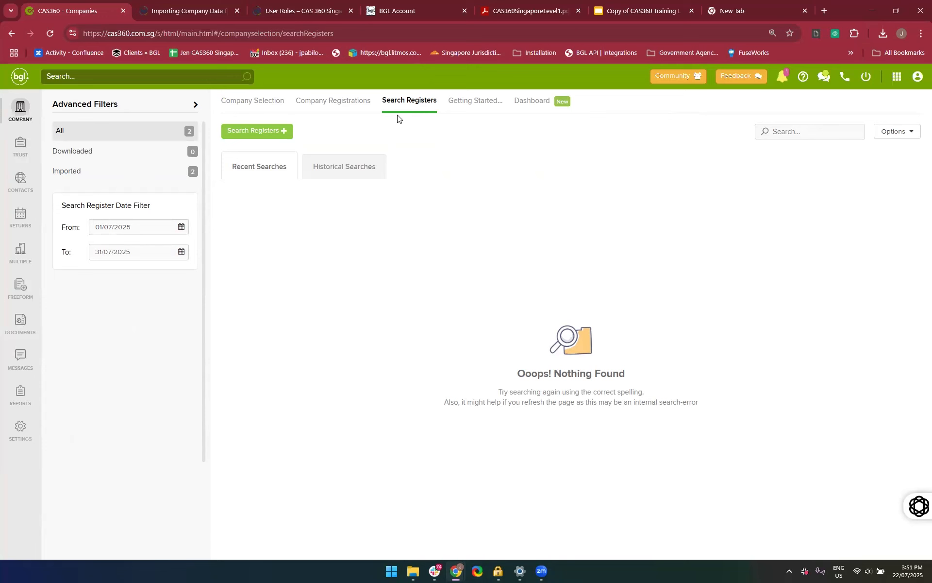
left_click(20, 120)
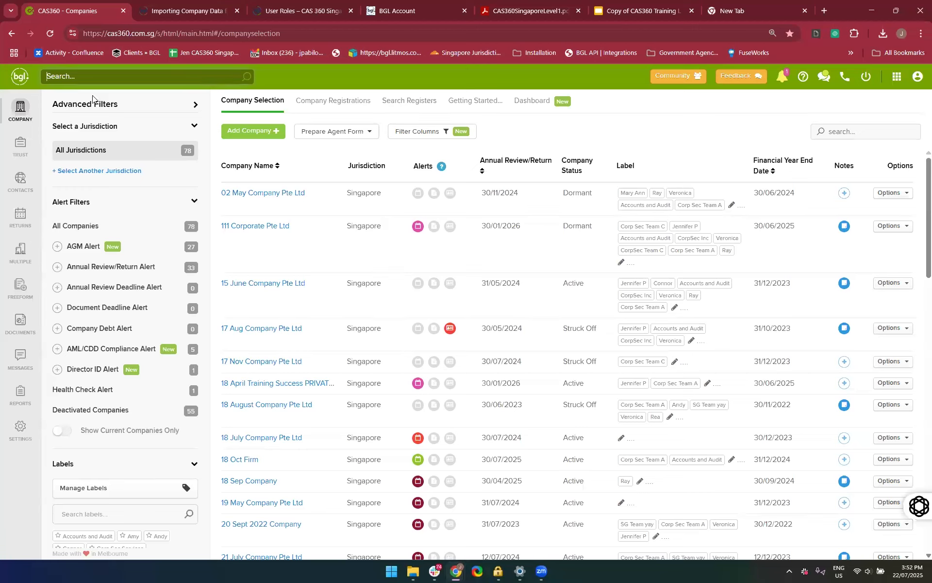
type("22 July")
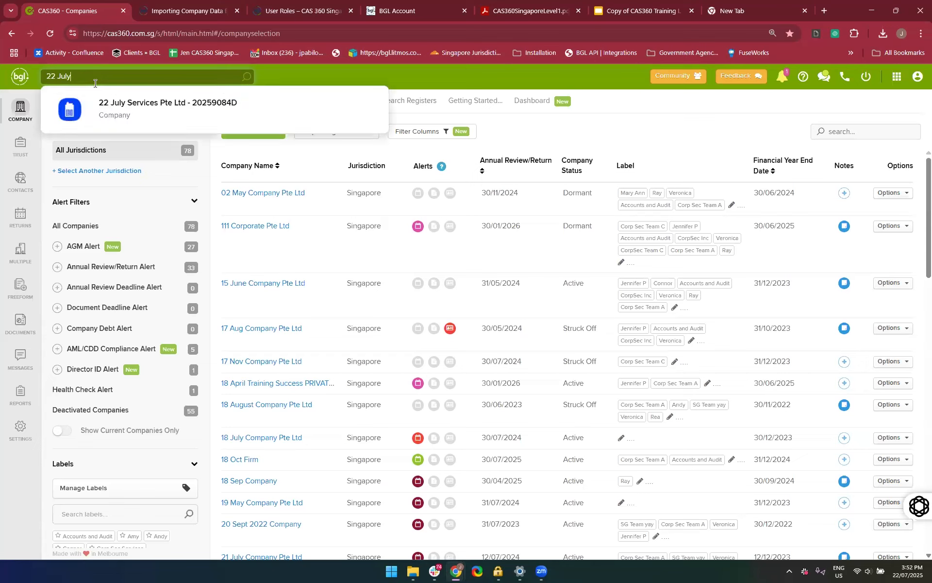
left_click(749, 130)
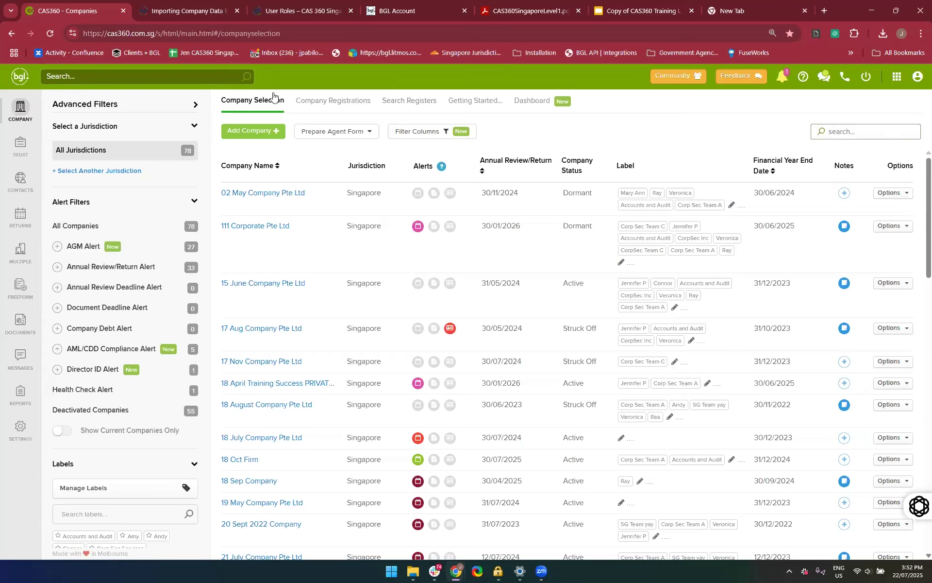
type("22 July")
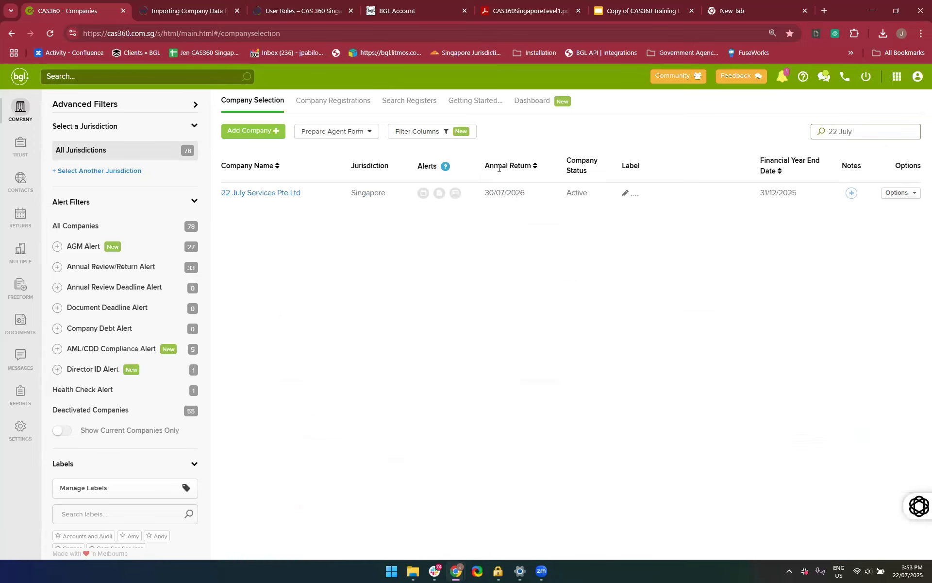
left_click(246, 194)
Expand the Company Dates section and review the general details of 22 July Services Pte Ltd
scroll(250, 343, "down", 4)
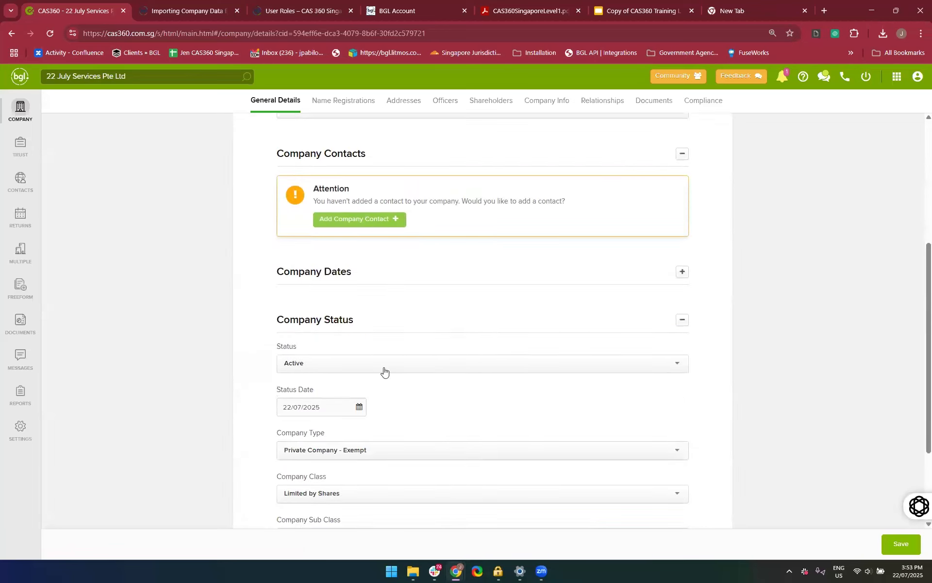
scroll(411, 277, "up", 3)
scroll(373, 353, "down", 1)
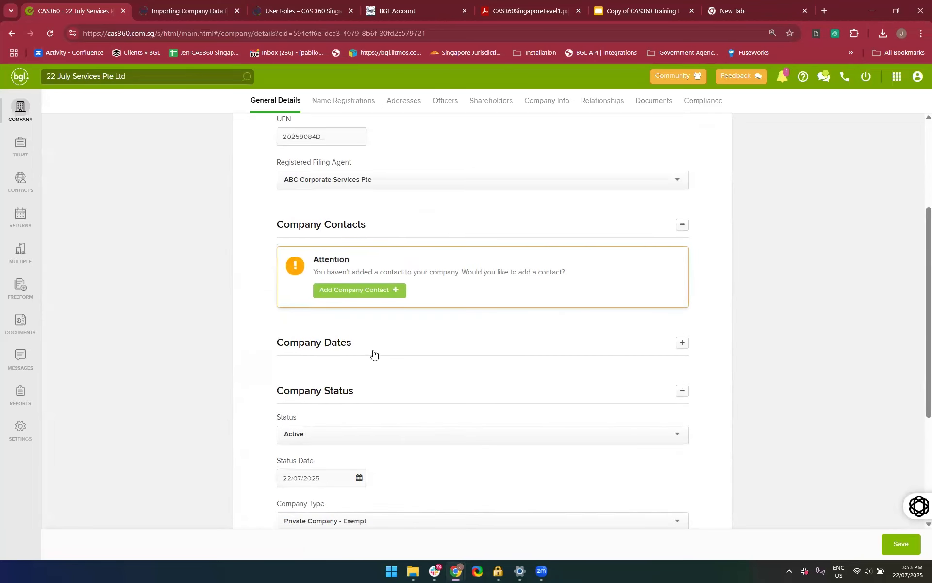
left_click(369, 344)
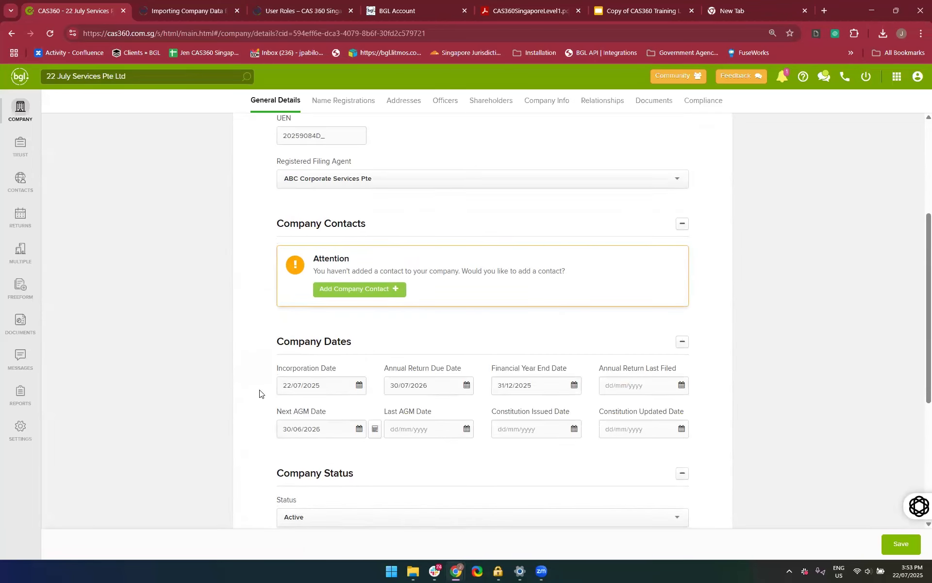
scroll(260, 391, "down", 4)
scroll(261, 391, "up", 7)
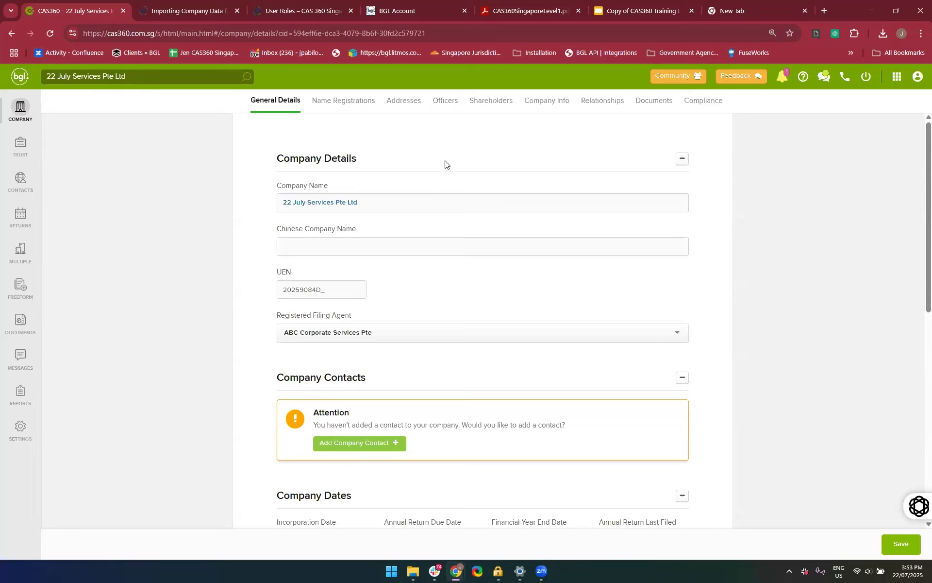
scroll(406, 111, "up", 1)
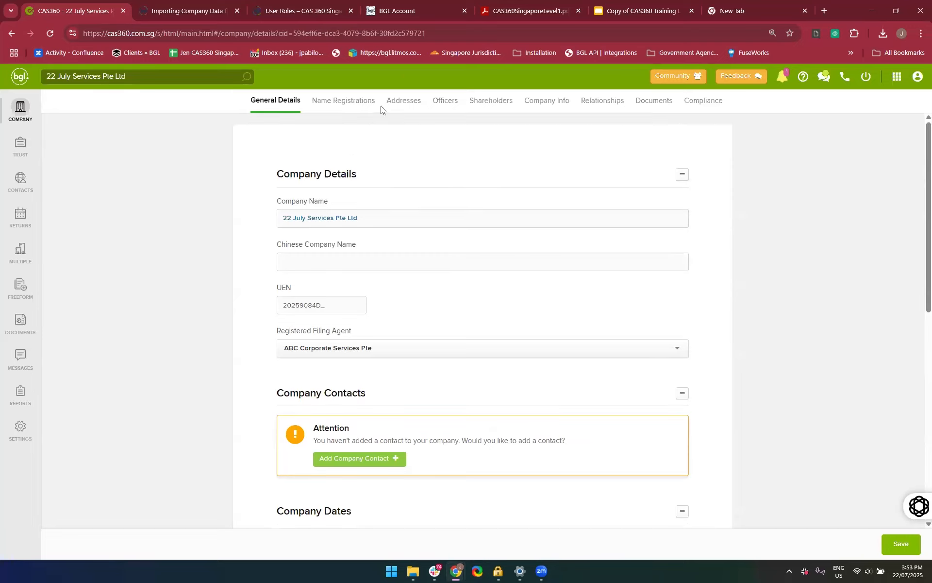
Open the addresses of 22 July Services Pte Ltd and start a new Registered Office Address
left_click(407, 107)
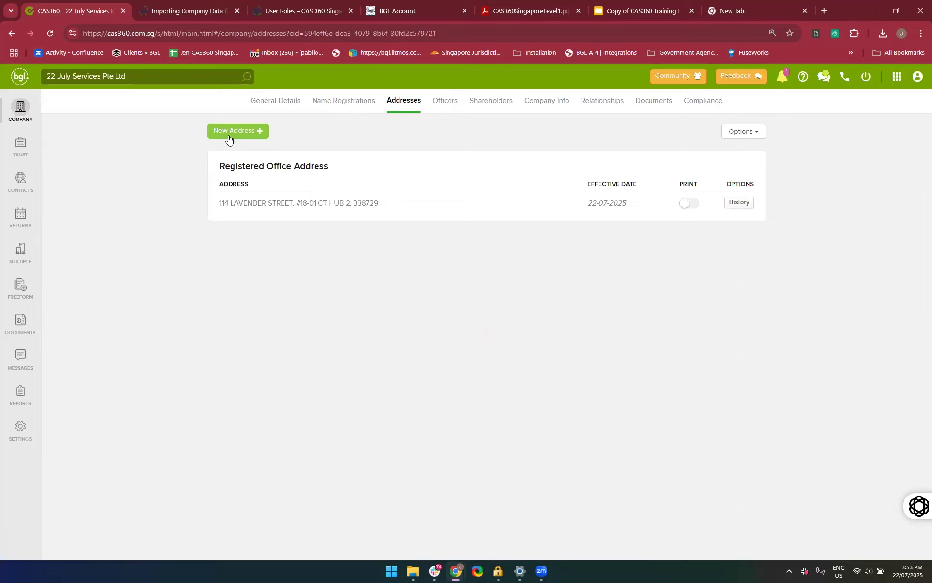
left_click(225, 135)
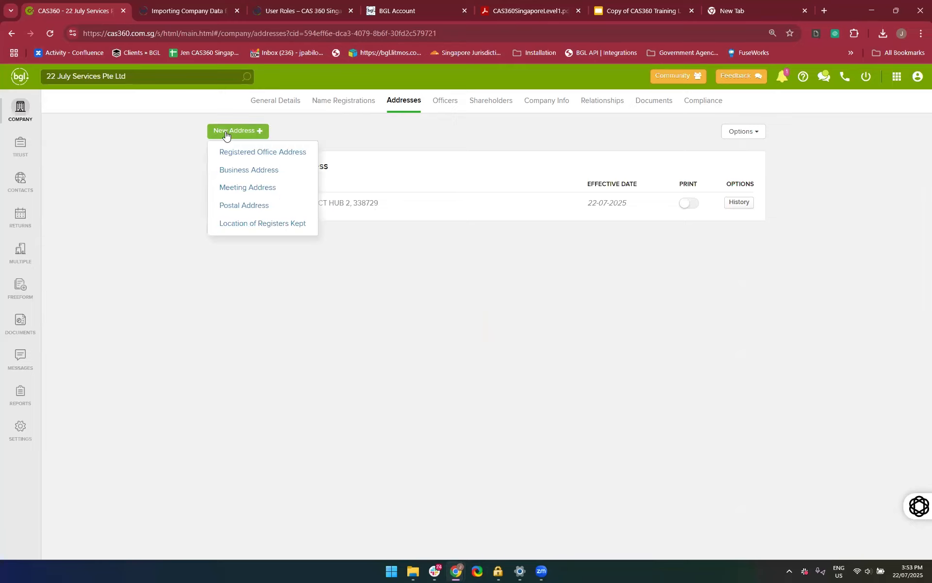
left_click(237, 155)
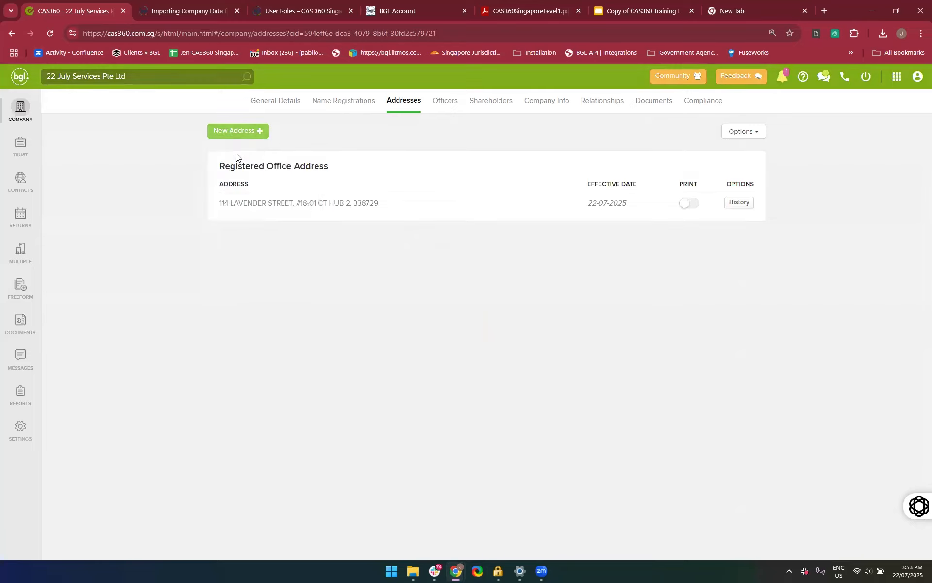
left_click(357, 141)
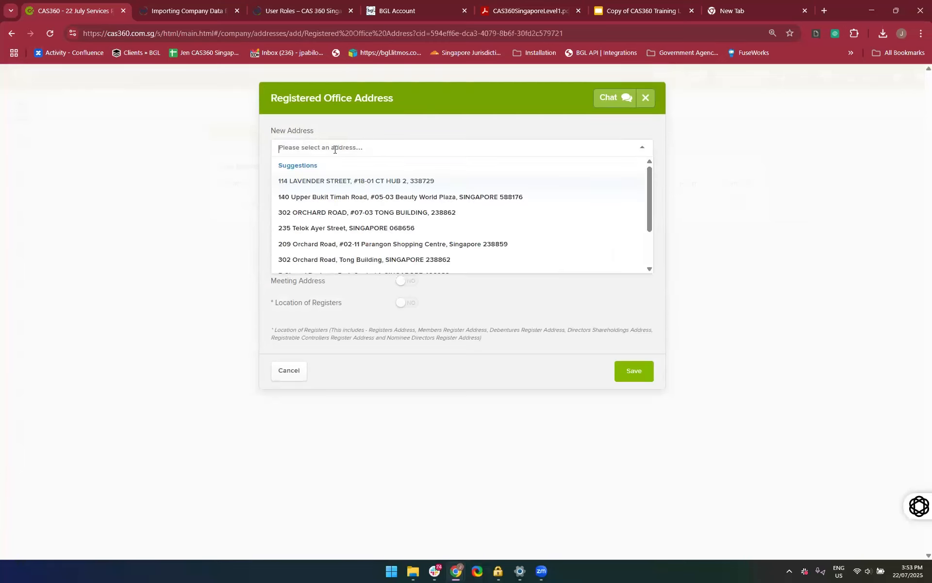
left_click(297, 143)
left_click(296, 144)
type("Bukit")
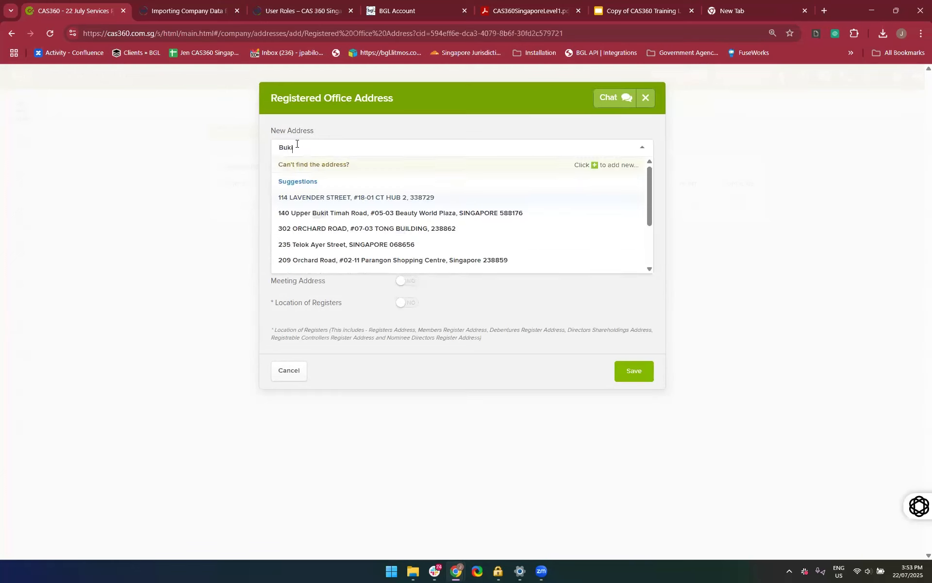
left_click(587, 167)
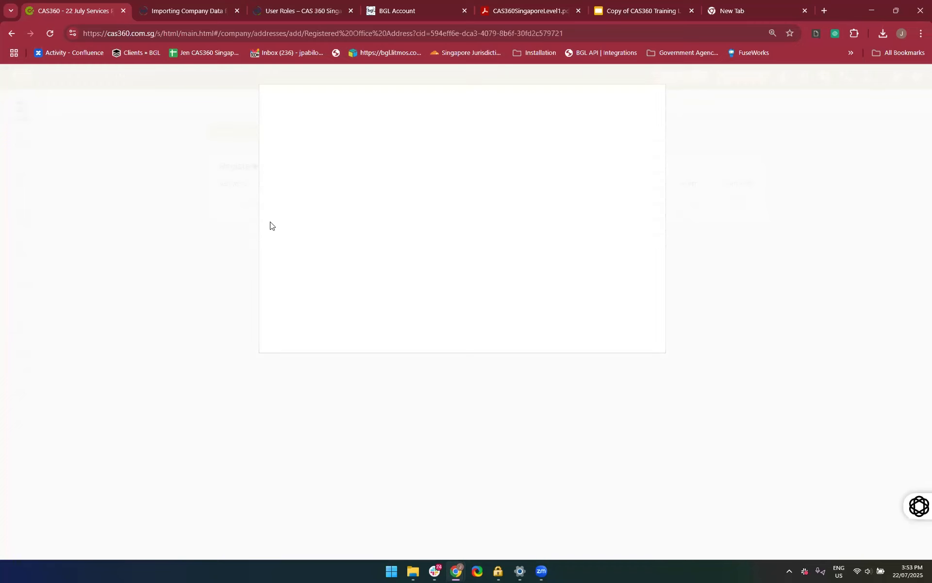
left_click(288, 340)
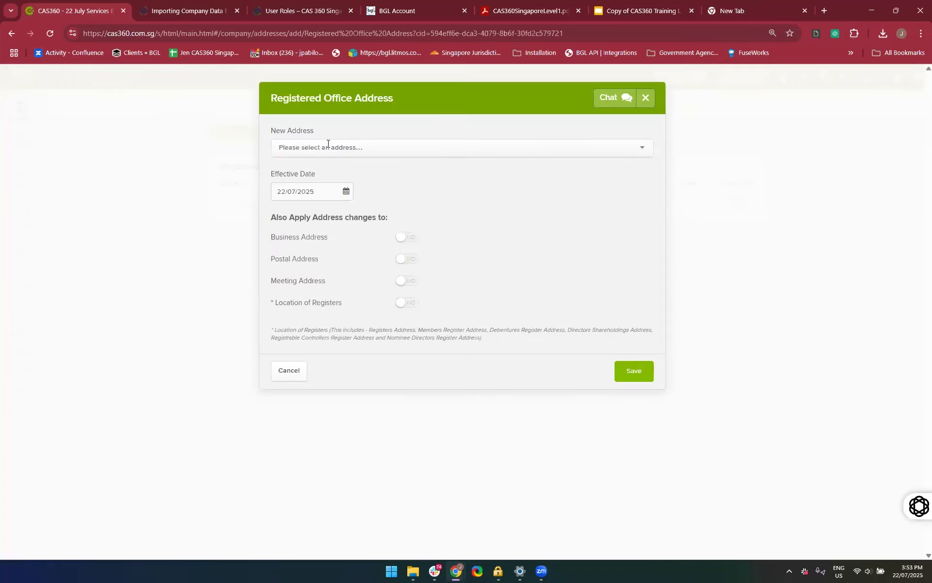
Search the saved addresses for "Chai" and start adding a new address instead of picking a suggestion
left_click(327, 146)
scroll(298, 196, "down", 3)
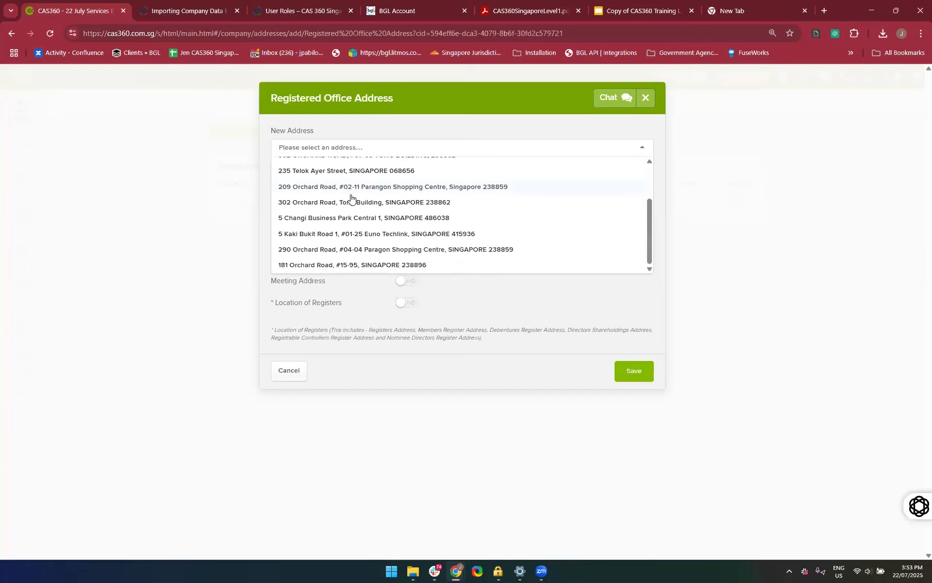
scroll(351, 198, "up", 3)
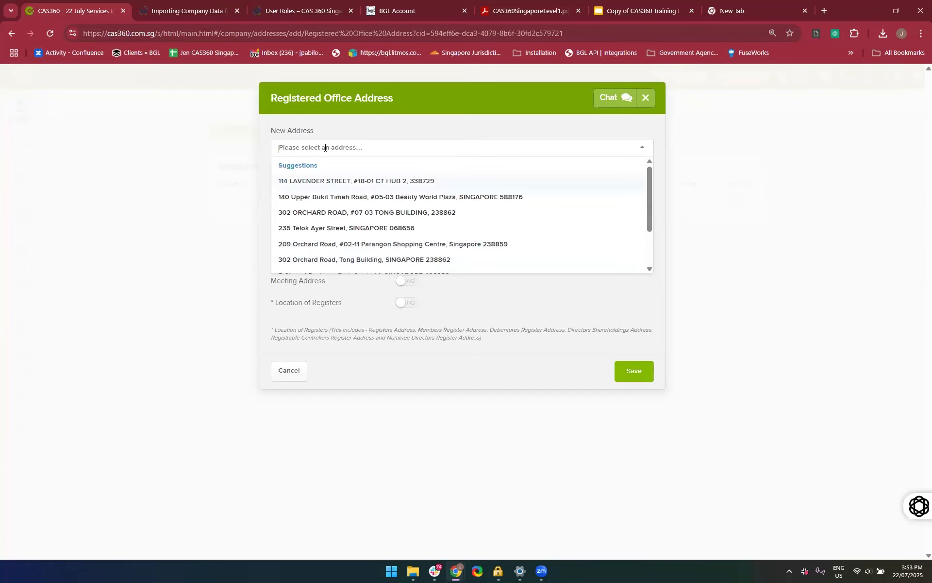
type("Chai")
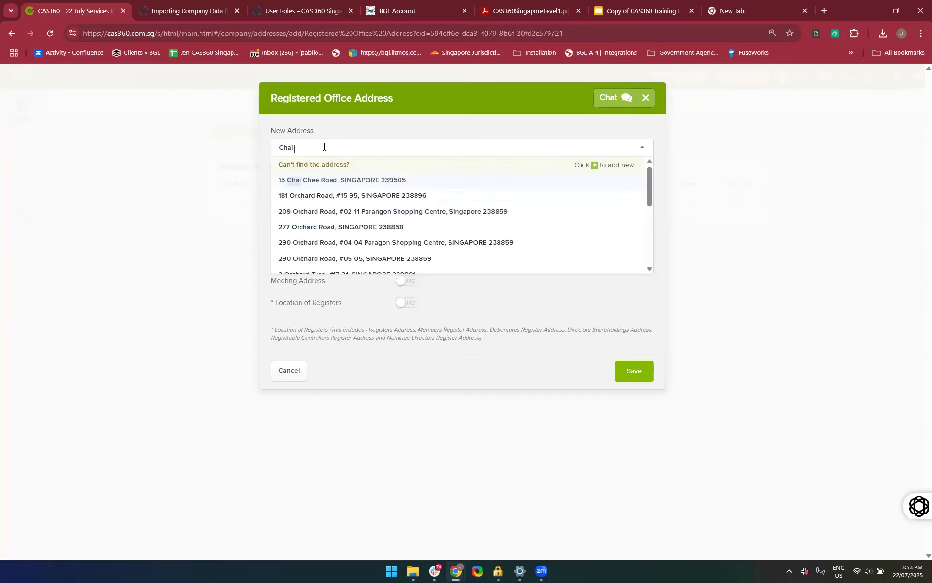
left_click(595, 168)
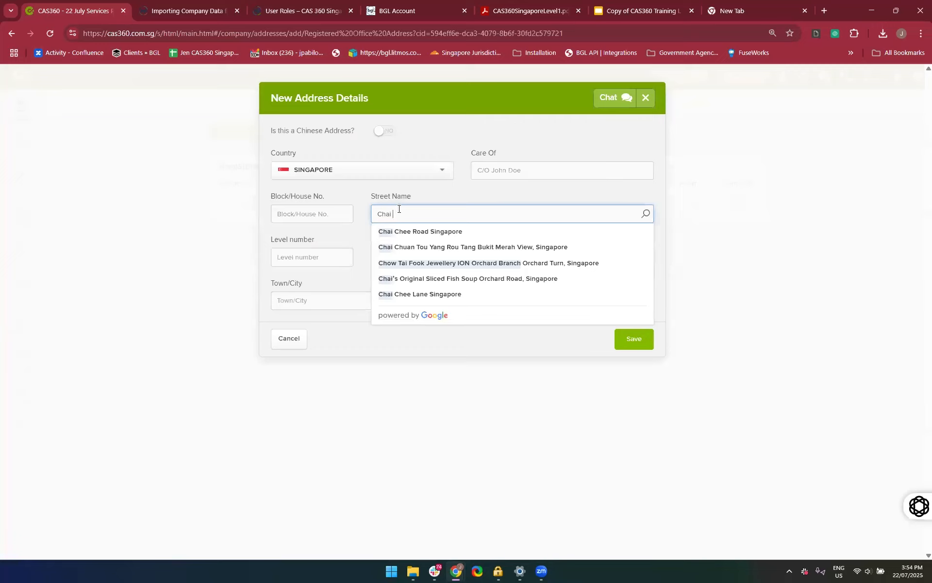
Clear the street name search, look up "Chai Chee" as the building name and choose the Chai Chee Street suggestion
key("BackSpace")
key("BackSpace")
key("BackSpace")
key("BackSpace")
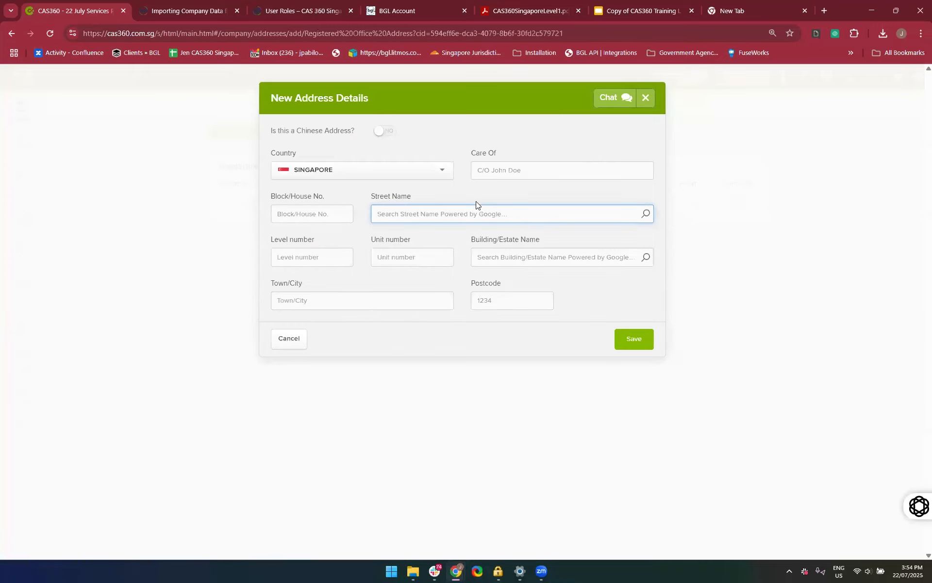
left_click(445, 186)
left_click(436, 208)
left_click(526, 263)
type("Chai Ch")
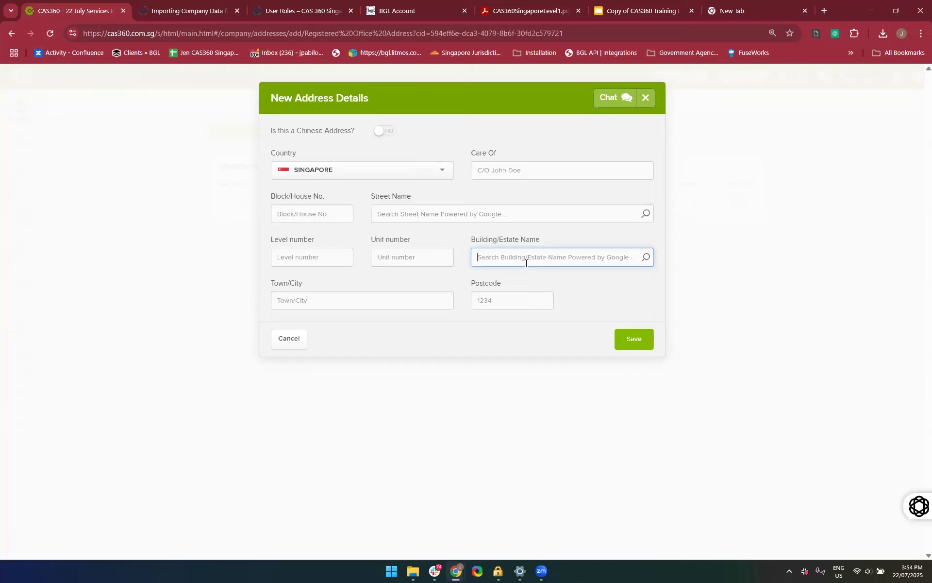
type("ee")
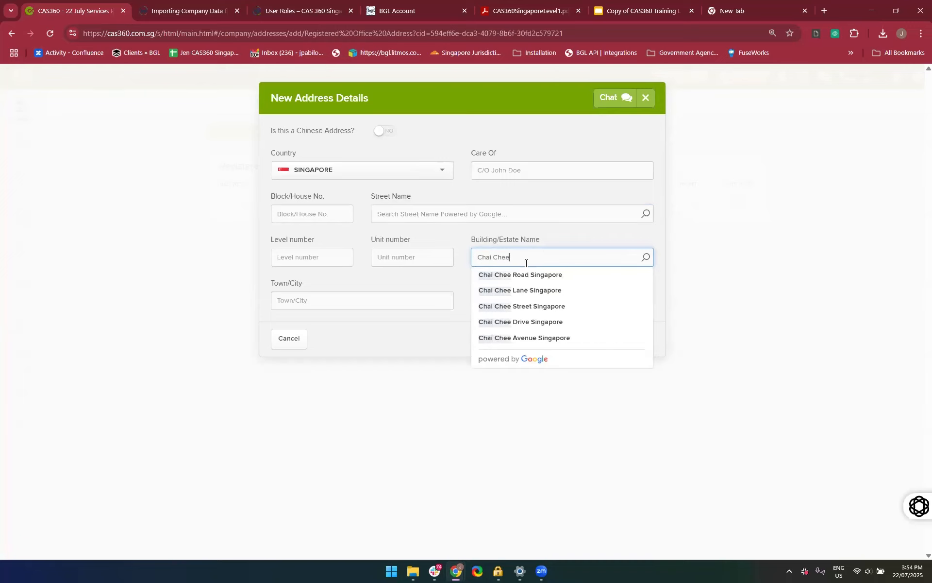
key("Down")
key("Down")
key("Down")
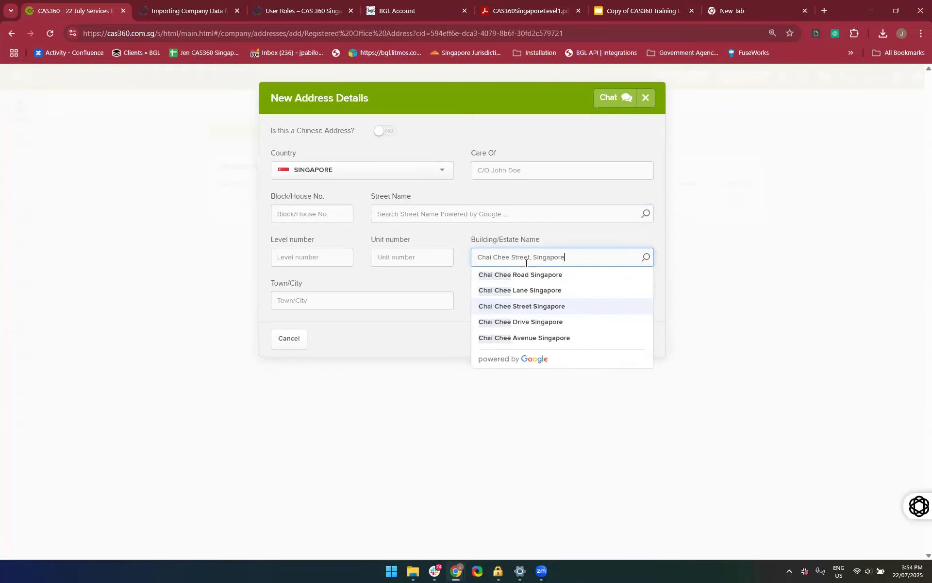
key("Return")
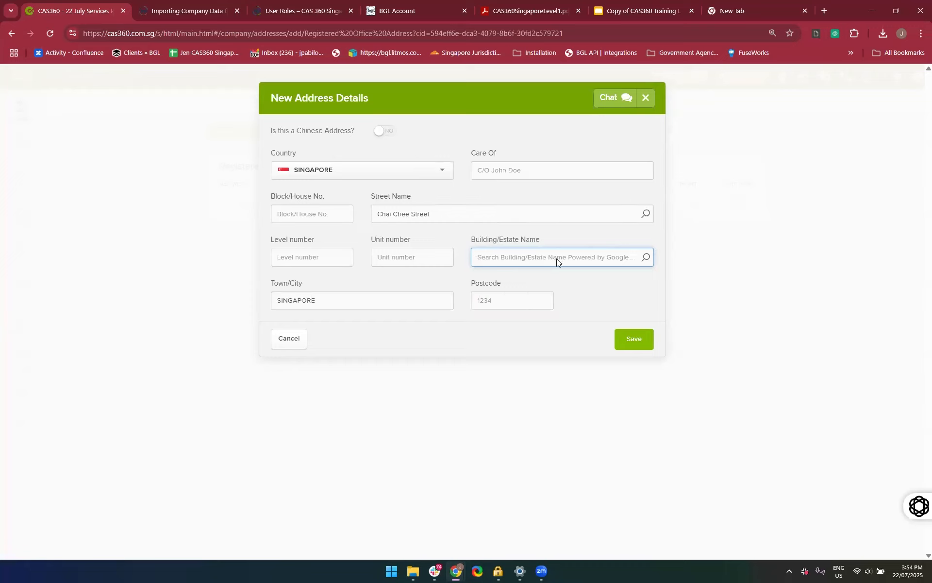
Clear the street name and look up "Tong Building" as the building name, choosing the Tong Eng Building Car Park suggestion
left_click(425, 206)
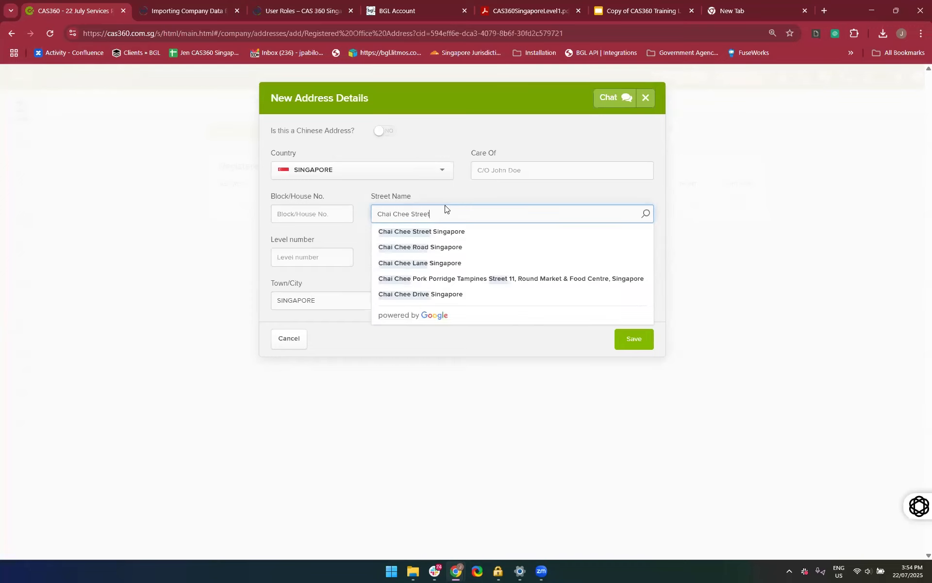
left_click(444, 204)
left_click(445, 215)
key("ctrl+a")
key("BackSpace")
left_click(569, 265)
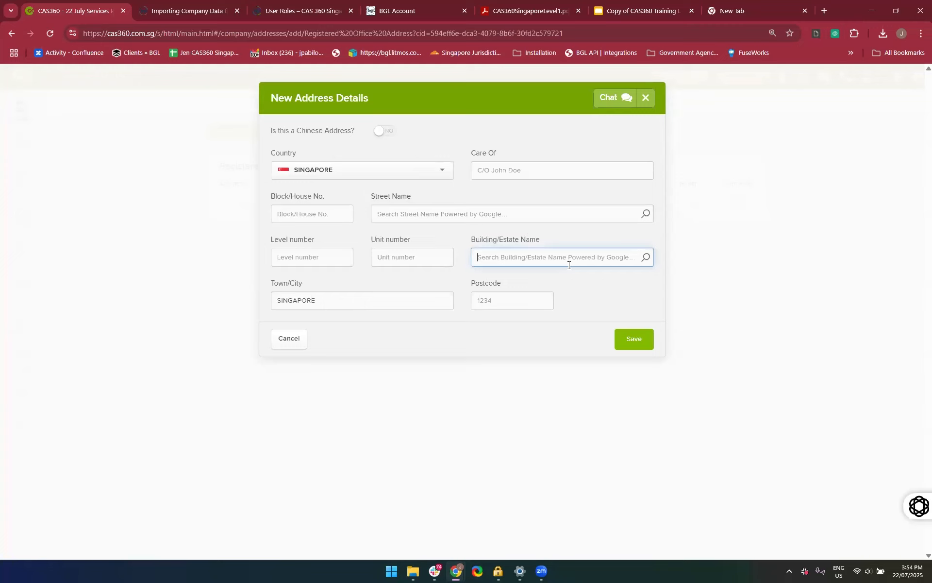
type("Tong Building")
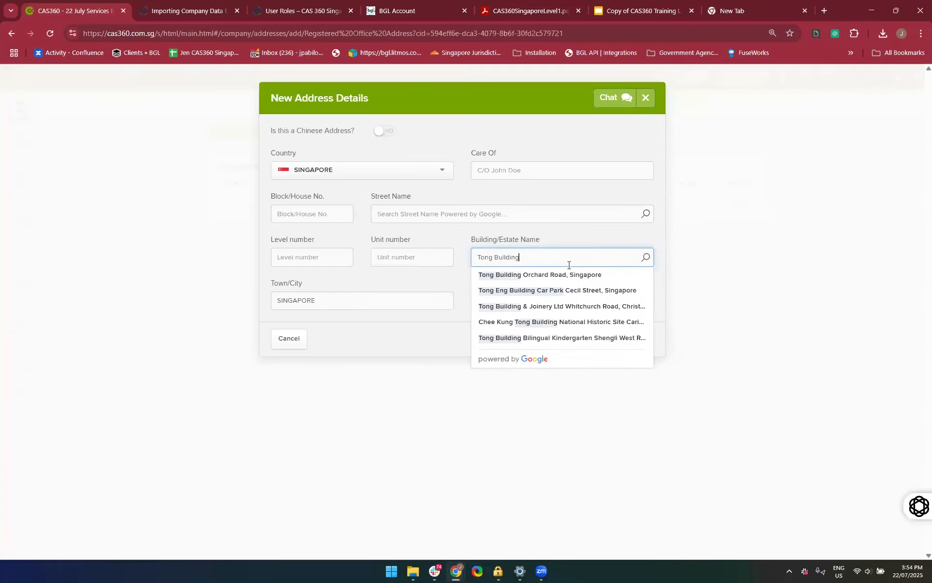
left_click(588, 291)
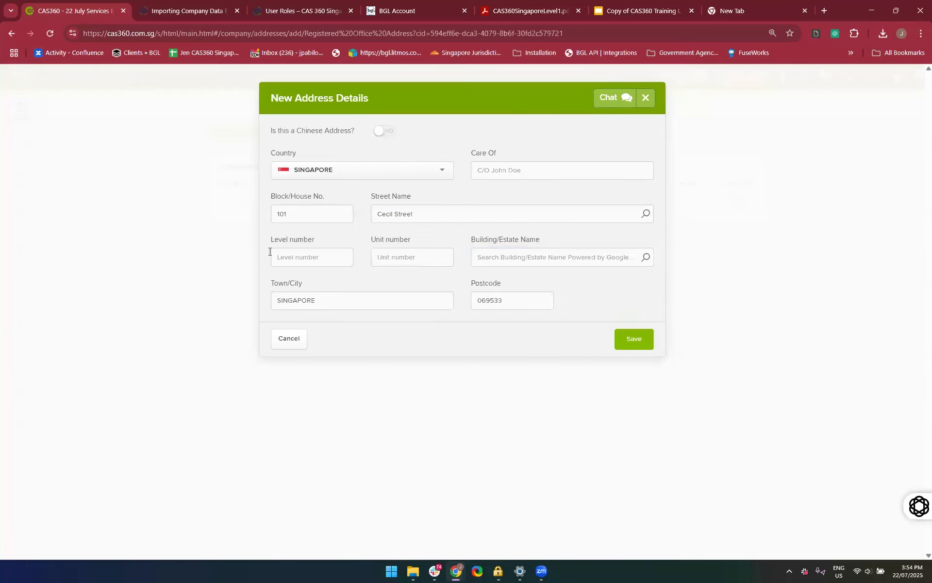
Look up "Para" as the building name and fill the address from the Paragon Shopping Centre suggestion
left_click(499, 264)
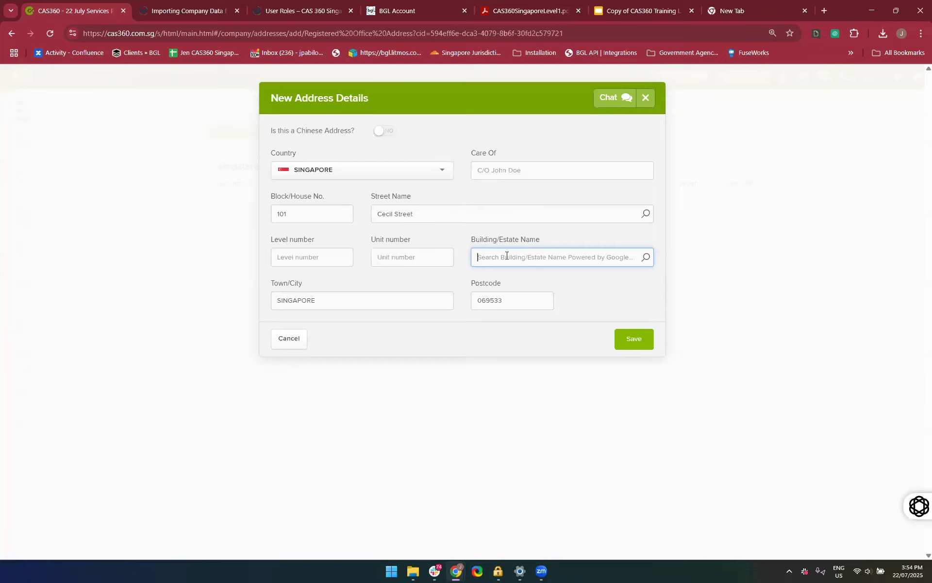
type("c")
key("BackSpace")
type("Para")
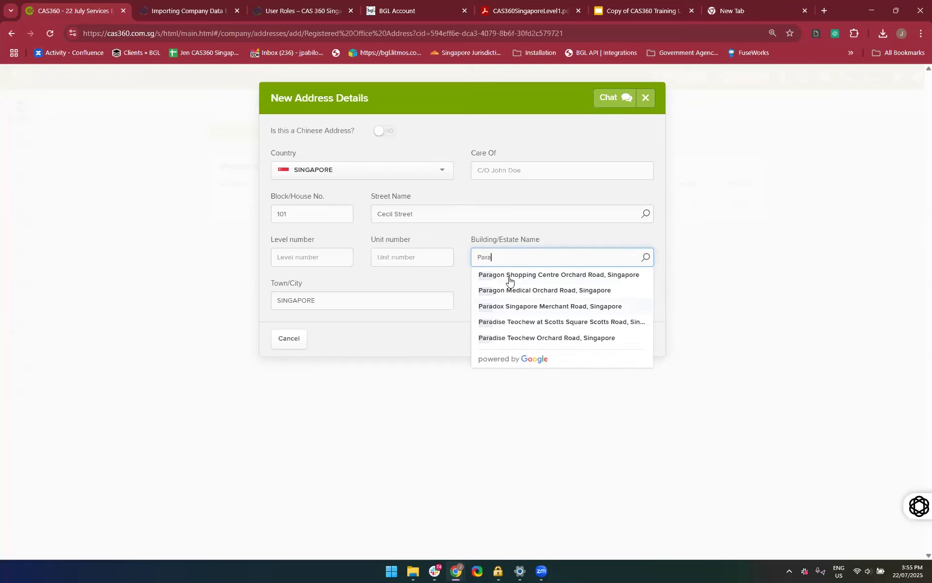
left_click(510, 275)
Enter "Paragon" as the building name without choosing any of the suggestions
left_click(508, 252)
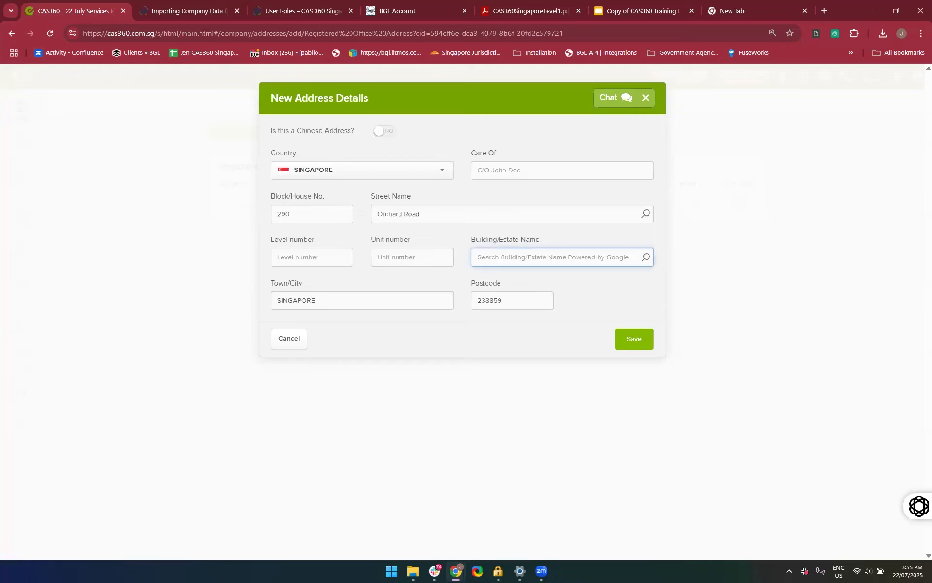
type("Pa")
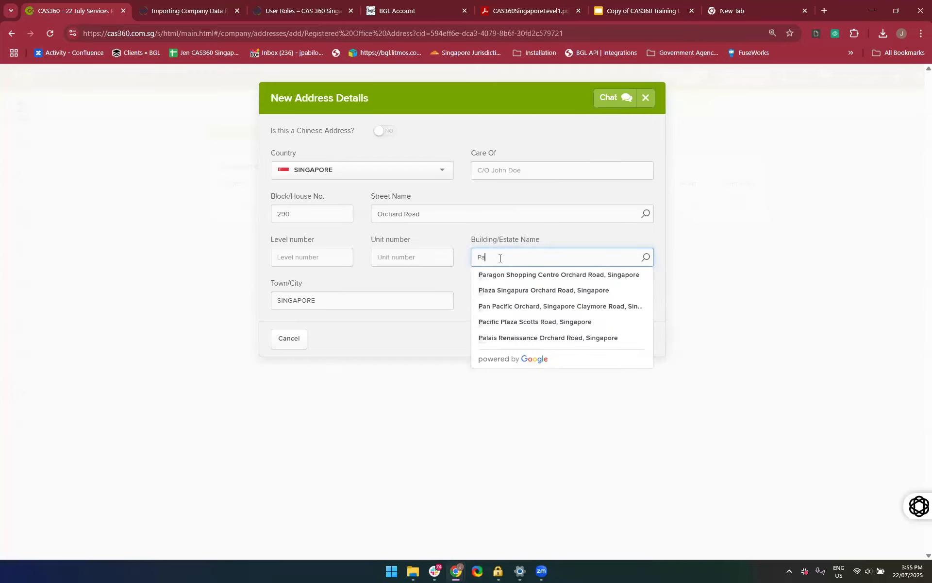
type("ragon")
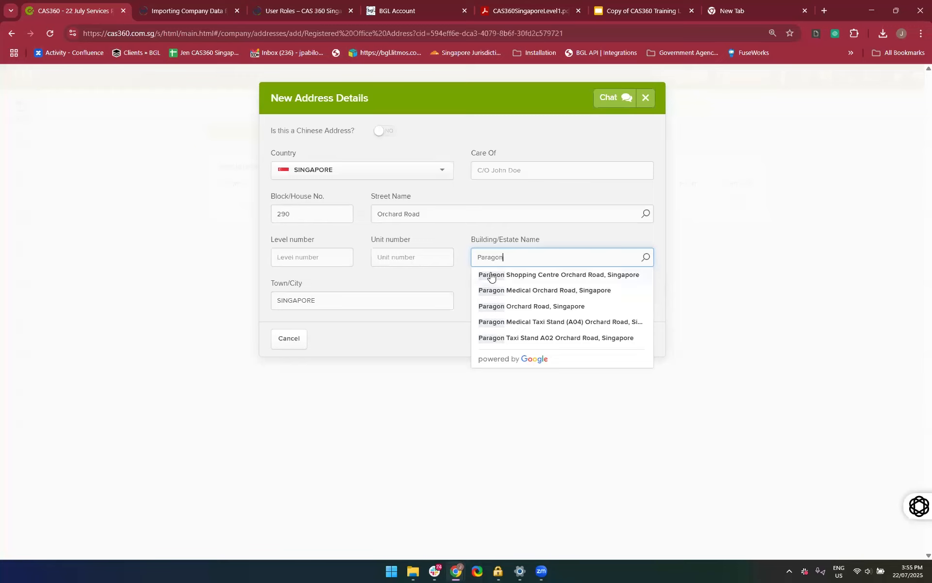
right_click(579, 230)
left_click(569, 229)
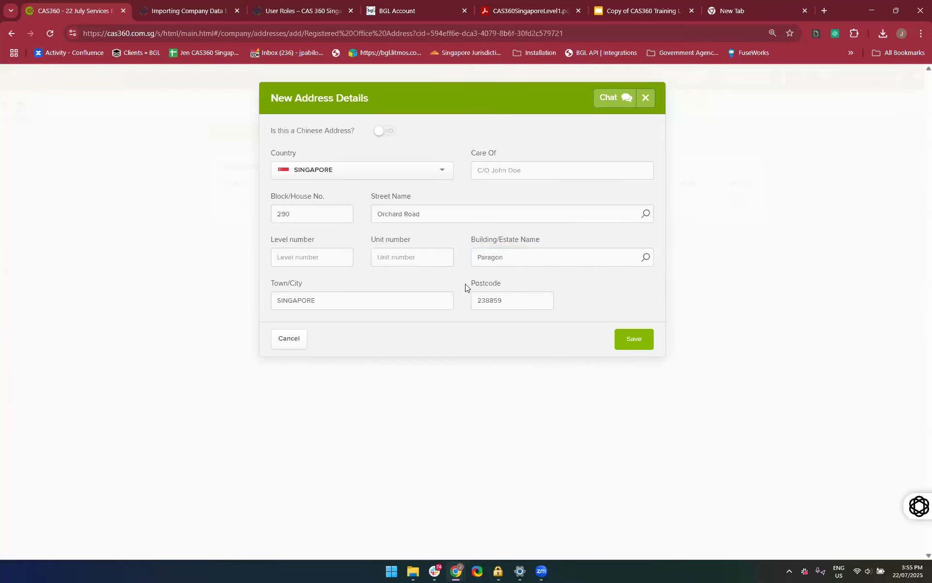
Fill in the level and unit numbers and save the new address
left_click(322, 252)
type("02")
key("Tab")
type("02")
left_click(630, 341)
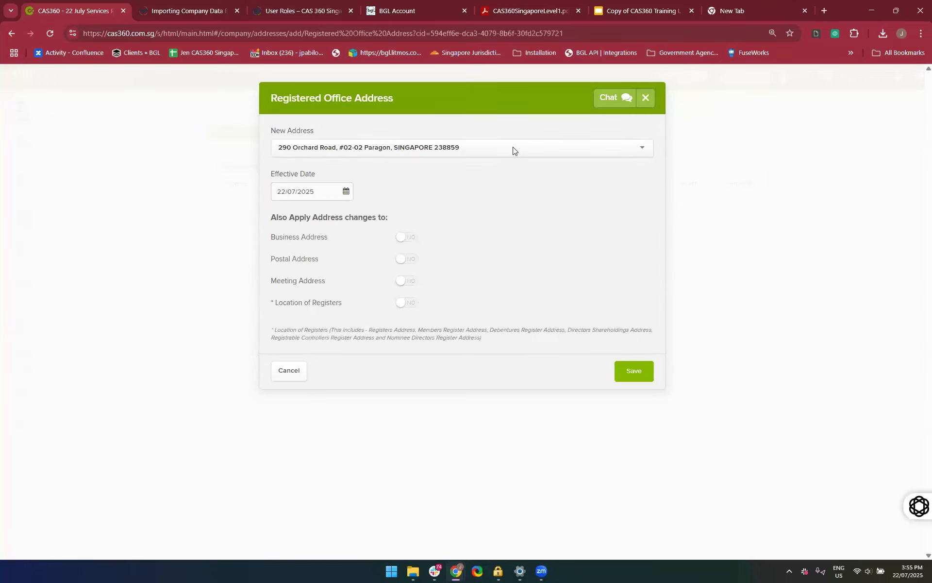
Apply the new registered office address also to the business, postal and meeting addresses and the location of registers, and save the change
left_click(281, 148)
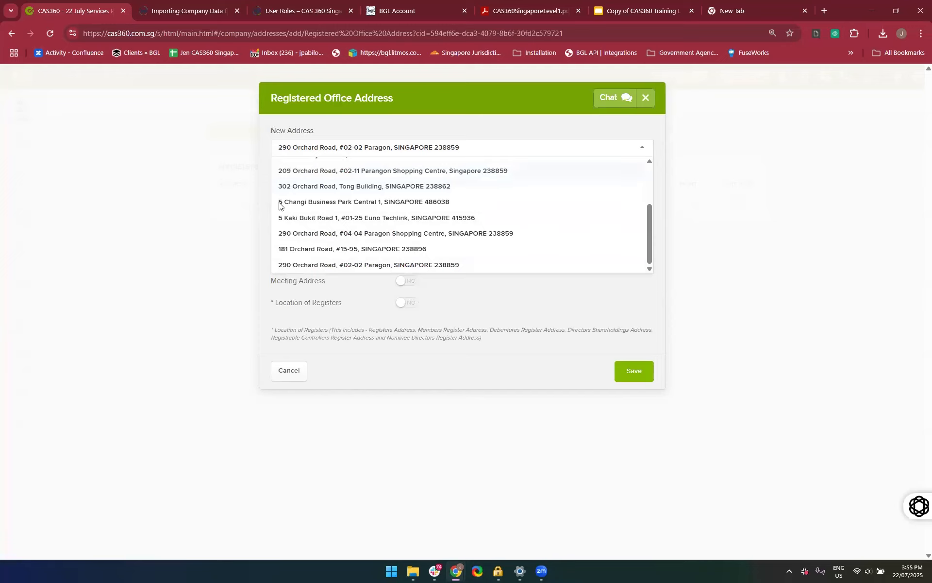
left_click(264, 235)
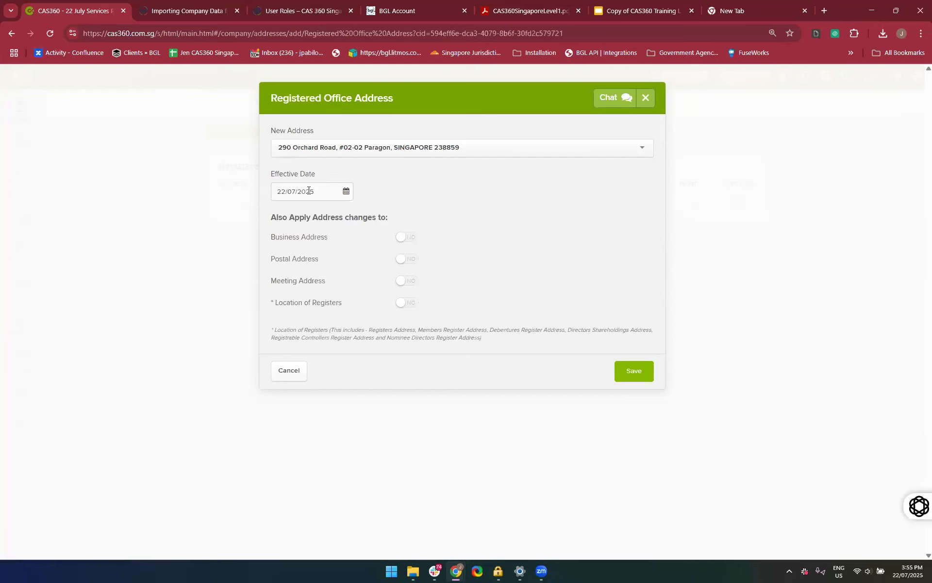
left_click(410, 237)
left_click(408, 265)
left_click(403, 285)
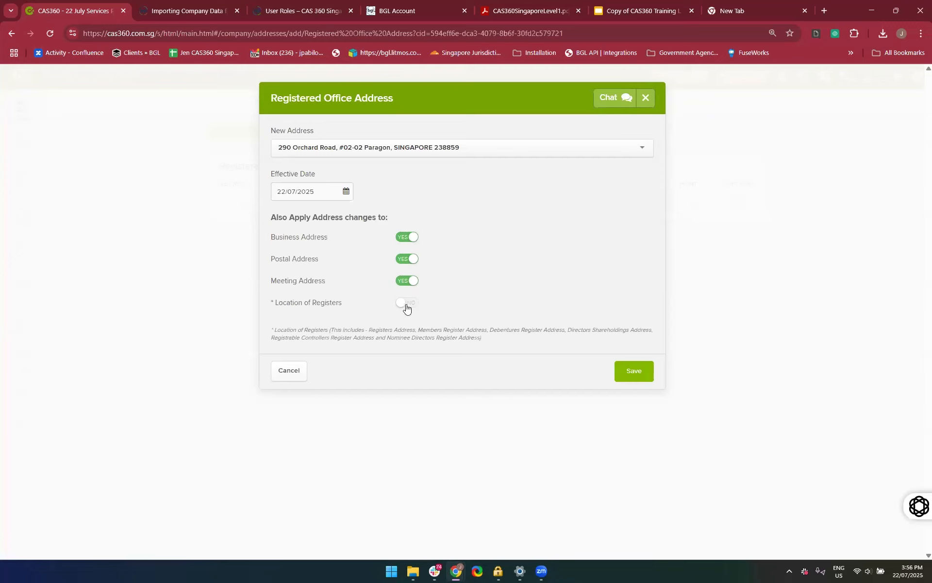
left_click(399, 304)
key("ctrl+plus")
key("ctrl+plus")
key("ctrl+plus")
key("ctrl+plus")
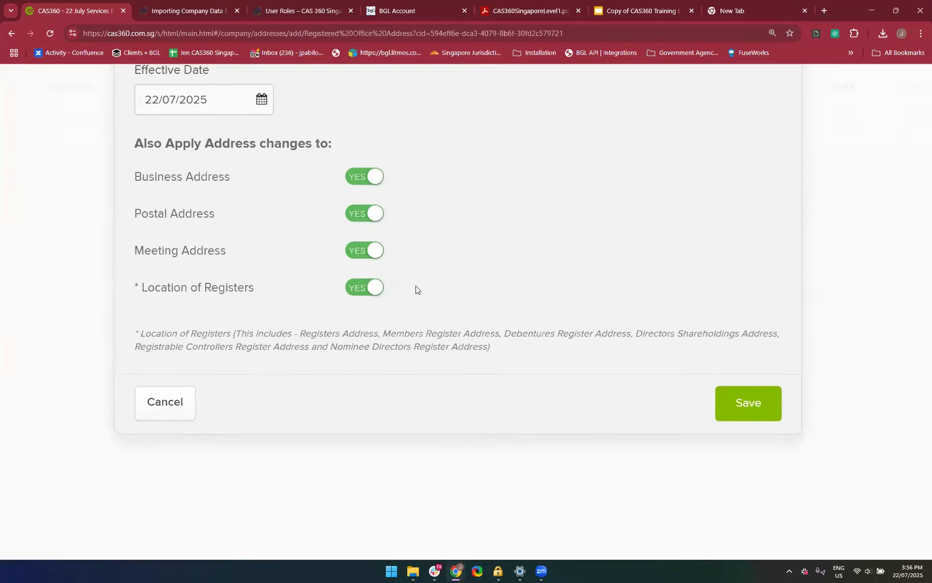
key("ctrl+minus")
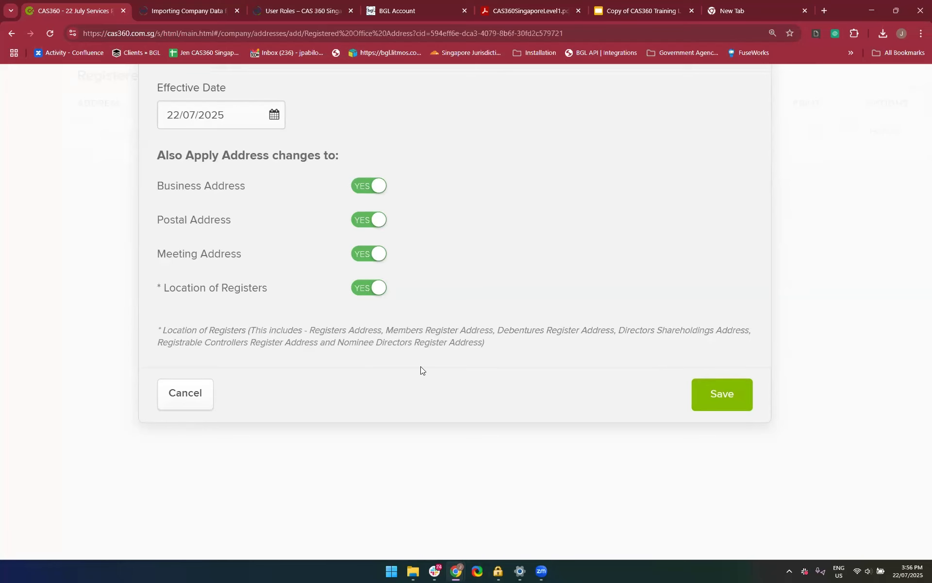
scroll(421, 366, "down", 5)
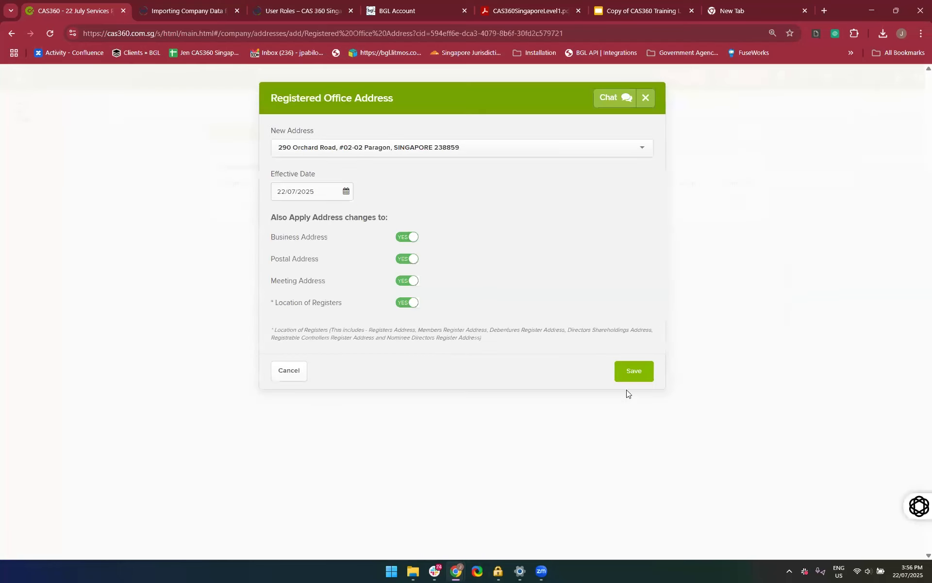
left_click(637, 371)
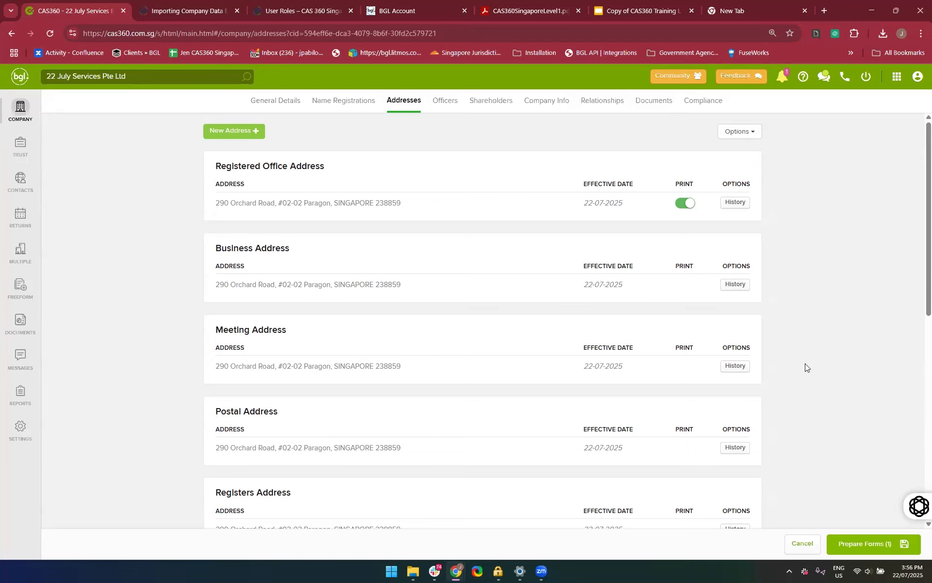
scroll(804, 363, "down", 1)
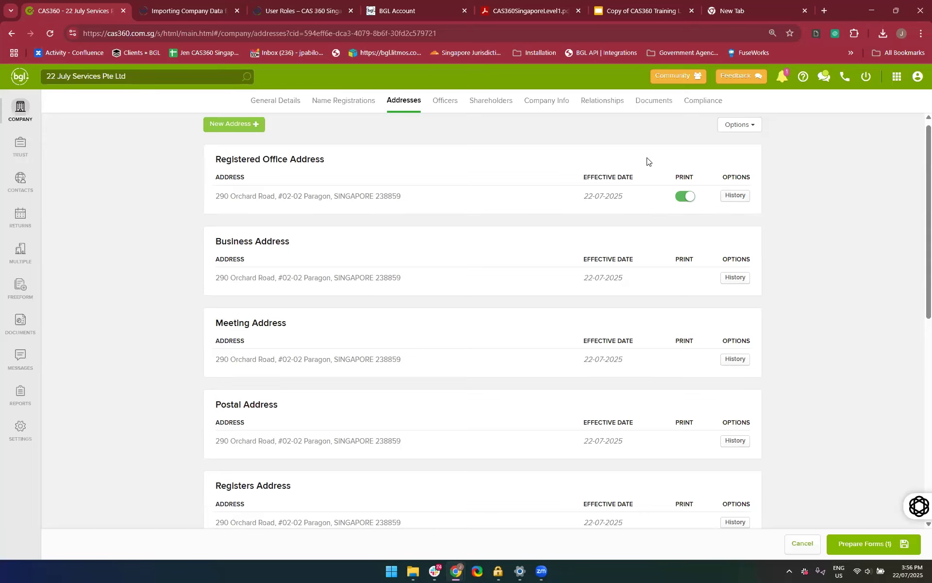
Review the new addresses listed for the registered office, business, meeting, postal and register locations
scroll(795, 251, "down", 2)
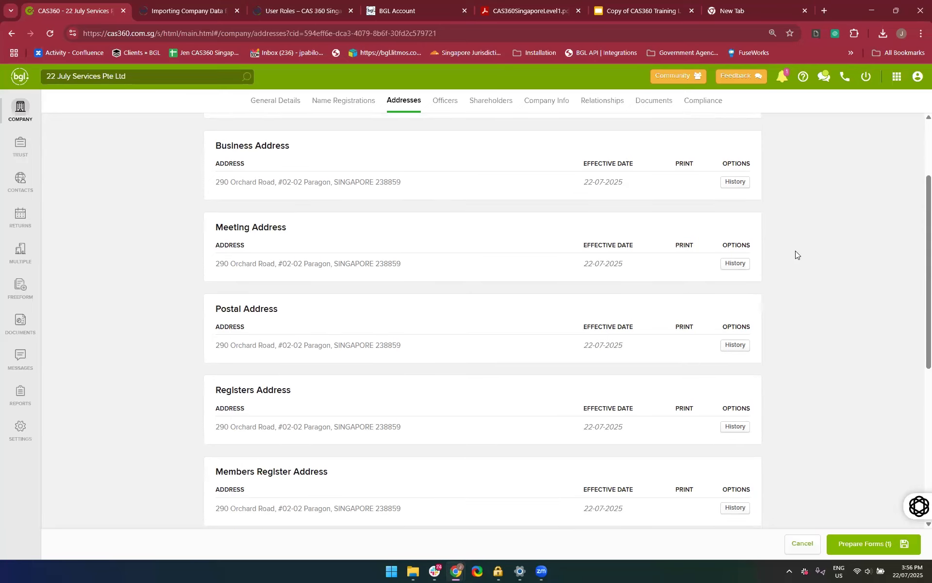
scroll(409, 310, "down", 1)
scroll(409, 310, "up", 2)
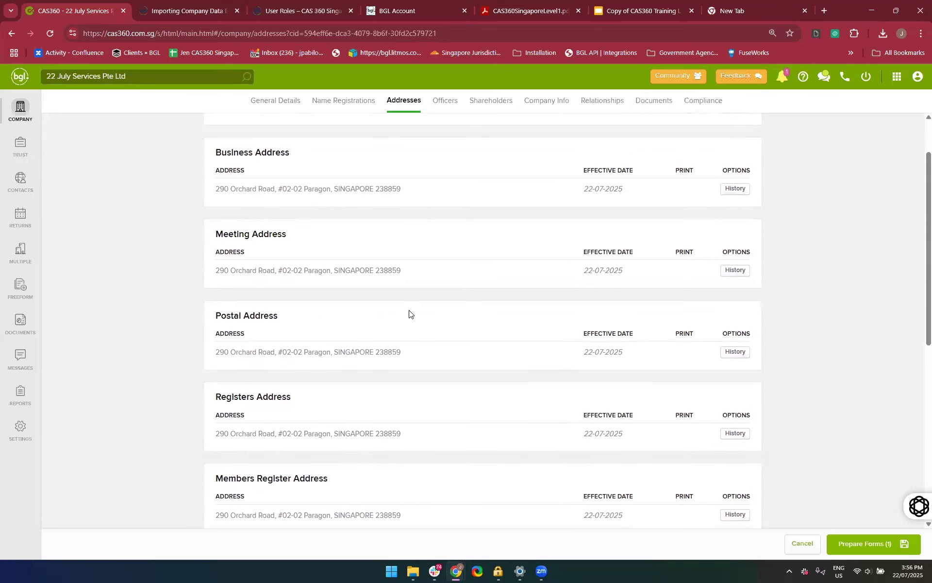
scroll(276, 240, "up", 2)
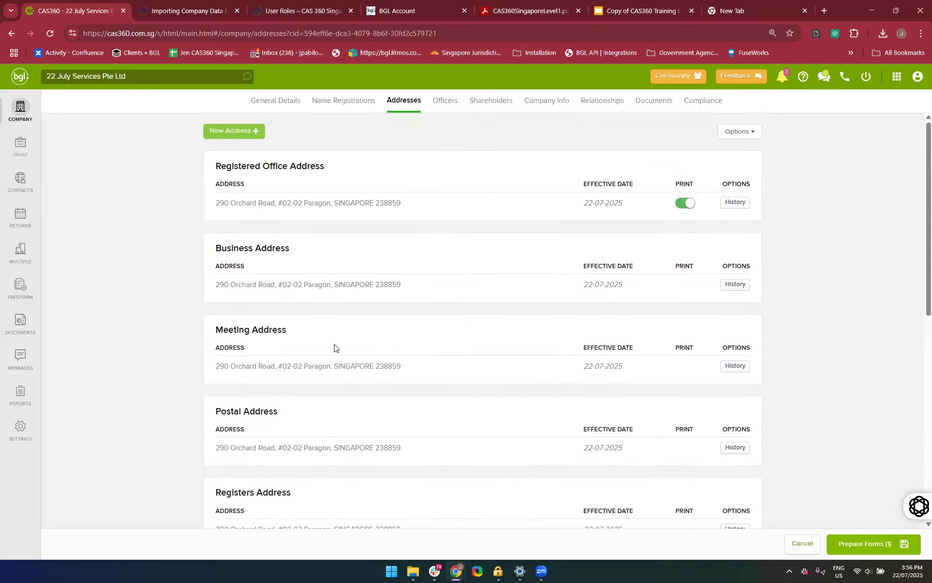
scroll(333, 348, "down", 8)
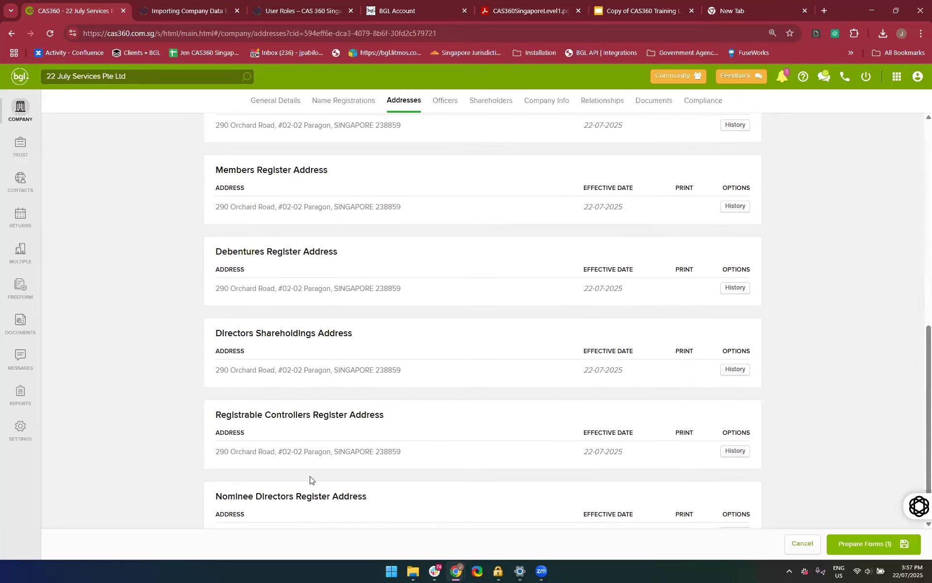
scroll(772, 398, "up", 8)
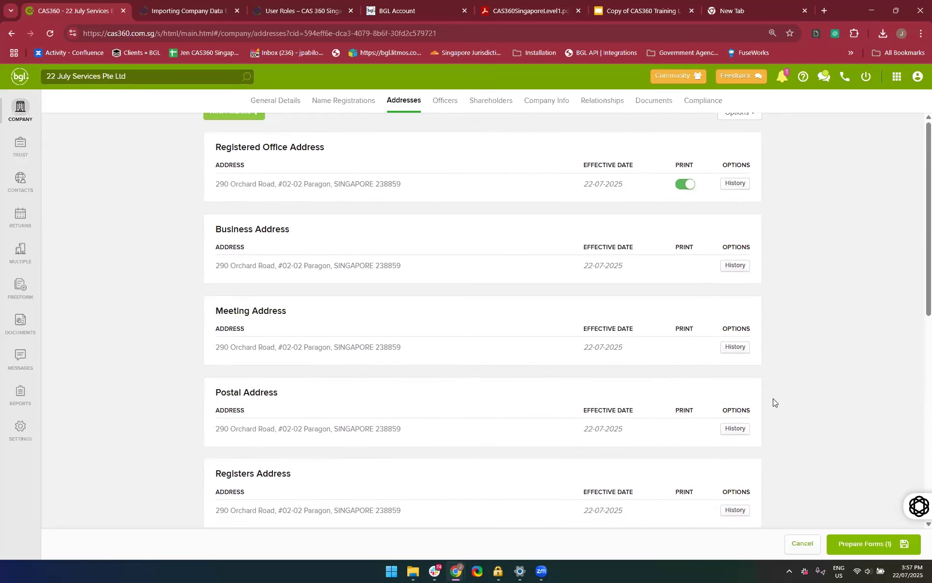
scroll(772, 398, "up", 1)
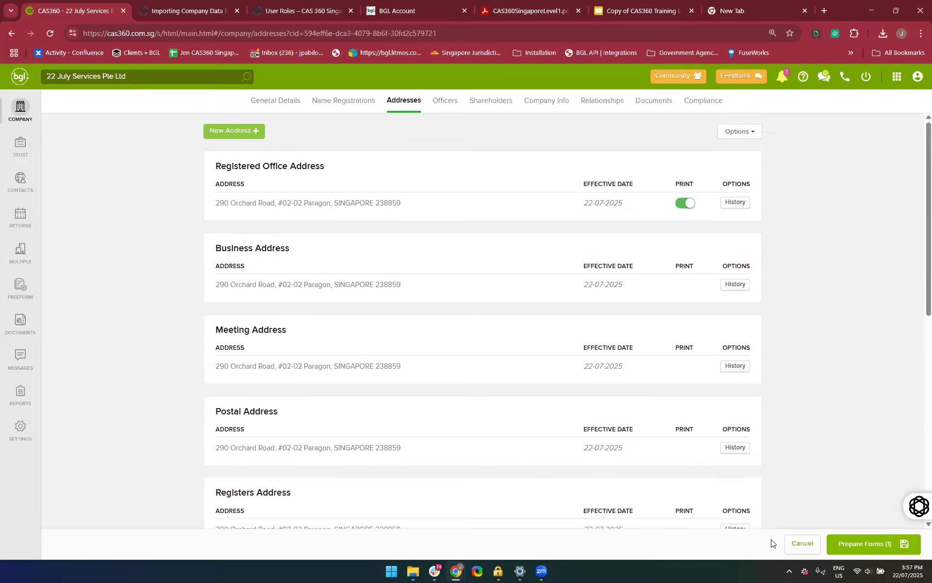
Prepare the forms for the registered office address change and preview the Directors Minutes or Resolution document
left_click(870, 549)
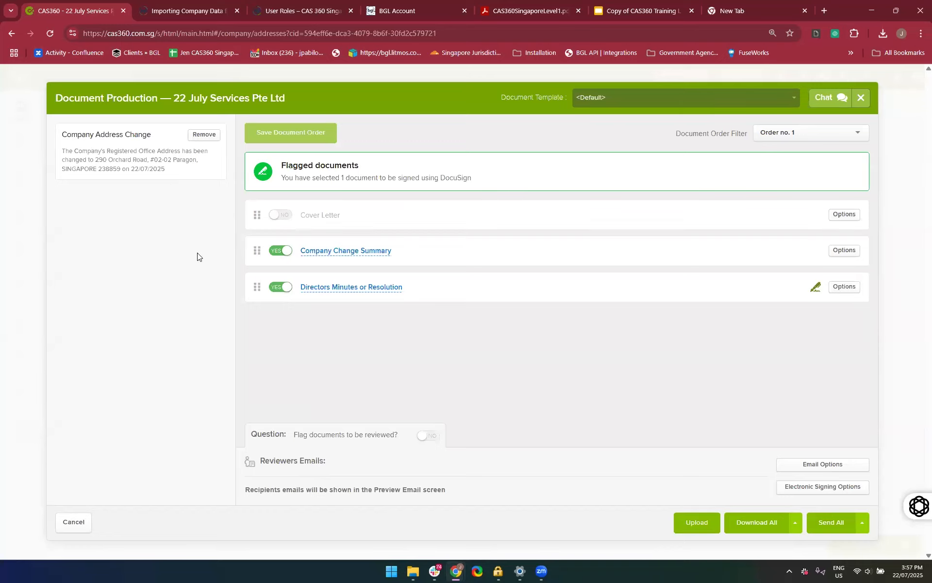
left_click(359, 288)
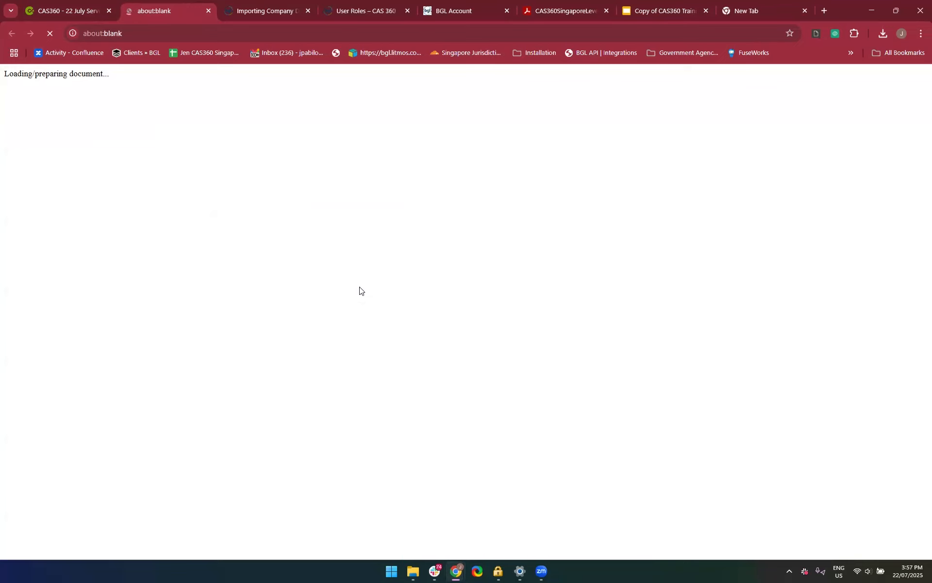
scroll(418, 365, "down", 2)
scroll(417, 365, "up", 3)
key("ctrl+w")
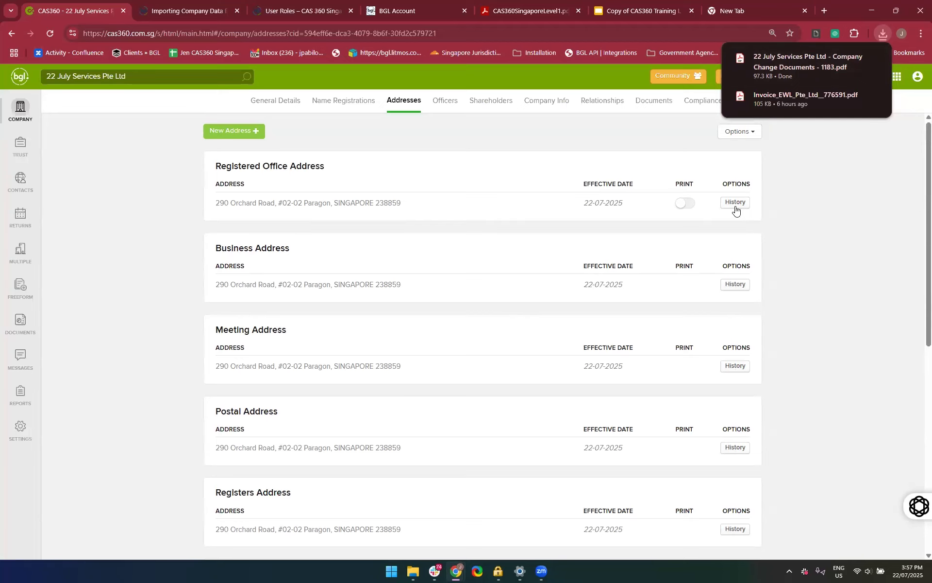
View the Registered Office Address history, close it, and look through the company's other addresses down to the Nominee Directors Register Address
left_click(735, 204)
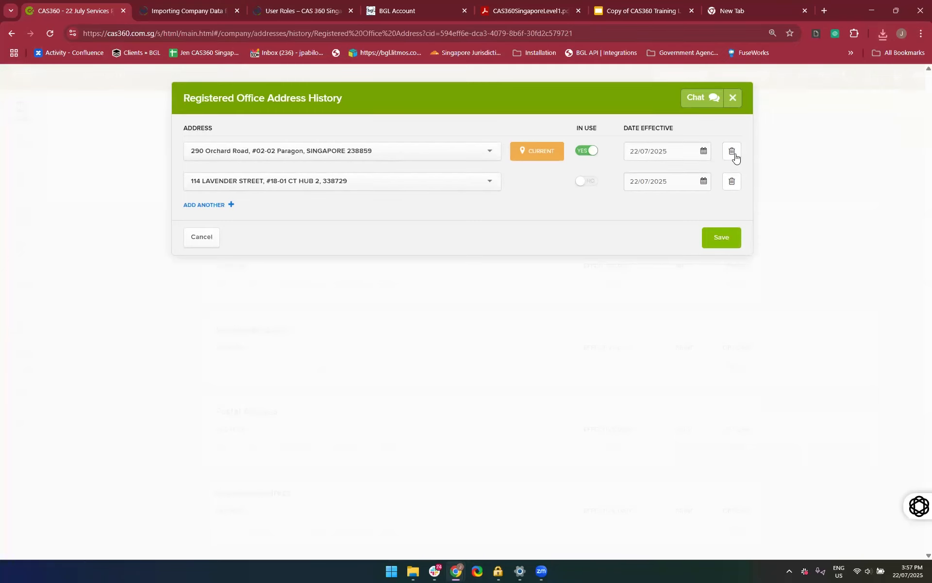
left_click(738, 98)
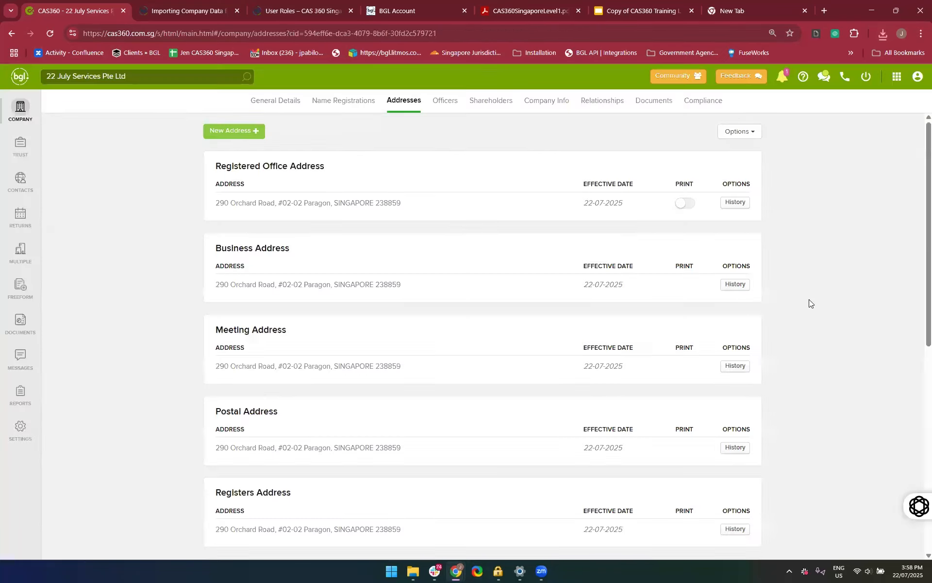
scroll(809, 300, "down", 4)
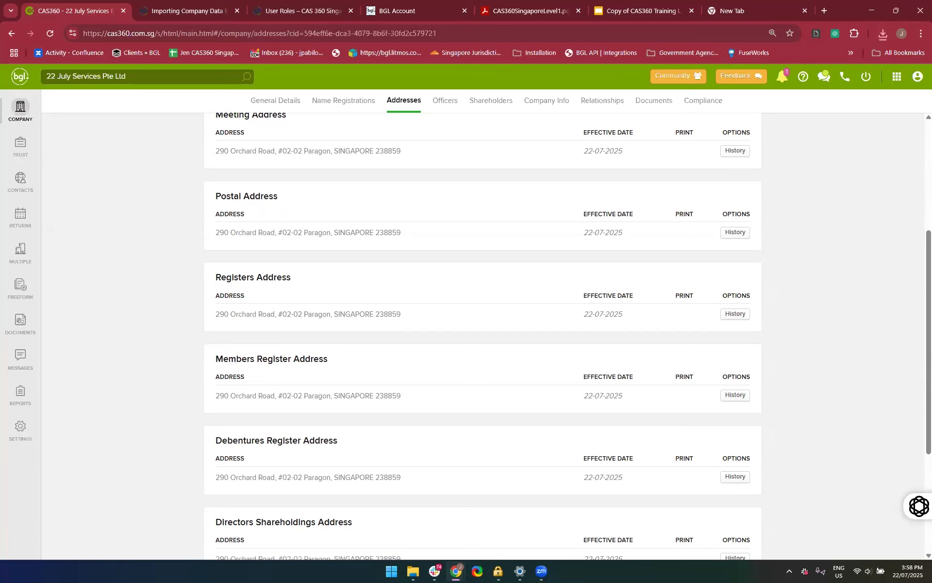
scroll(873, 486, "down", 2)
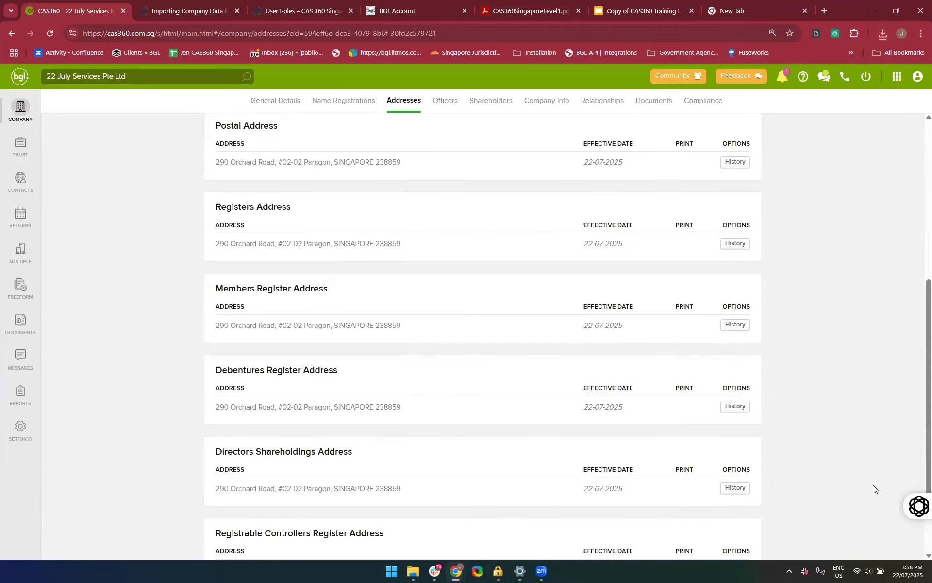
scroll(873, 485, "down", 3)
scroll(873, 485, "up", 2)
scroll(469, 199, "up", 7)
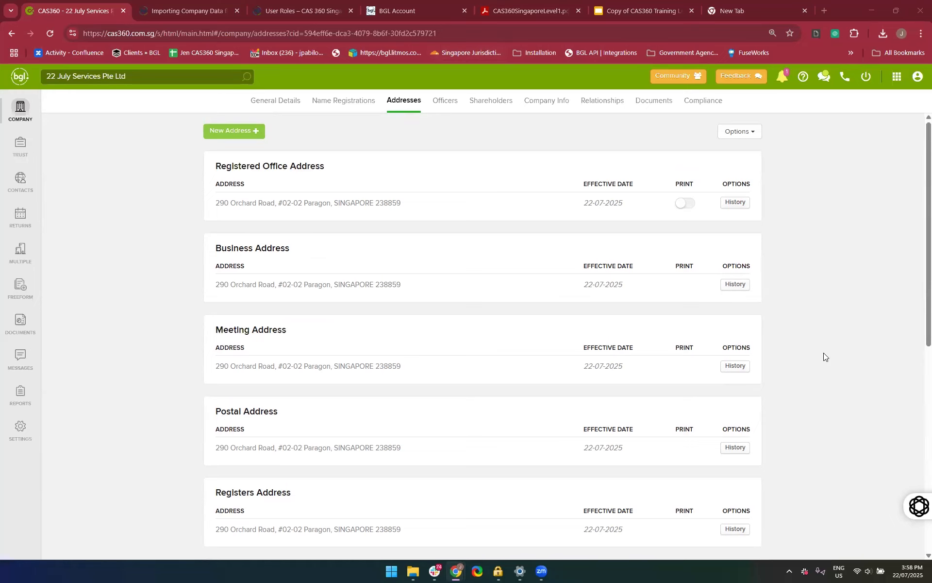
scroll(824, 353, "down", 6)
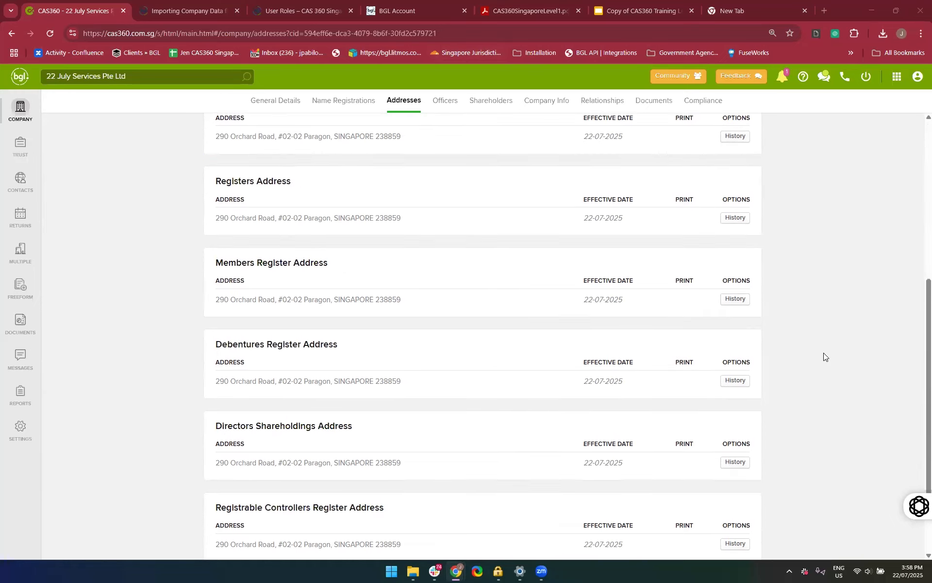
scroll(343, 396, "down", 2)
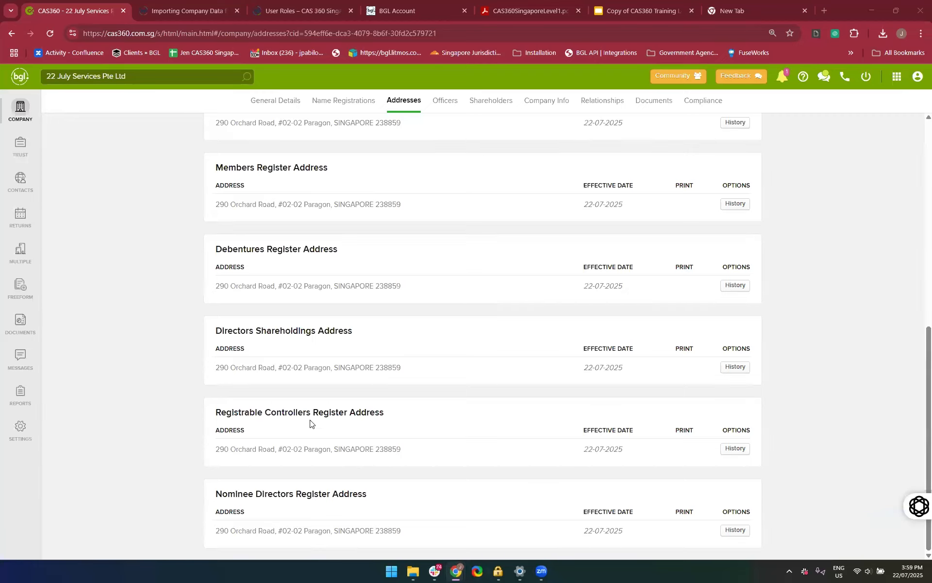
left_click(280, 108)
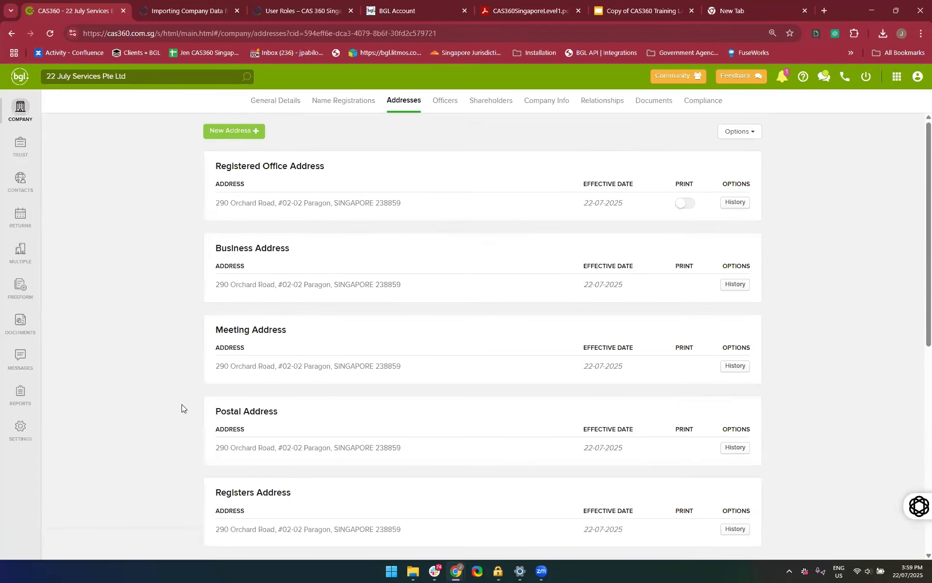
scroll(182, 404, "down", 5)
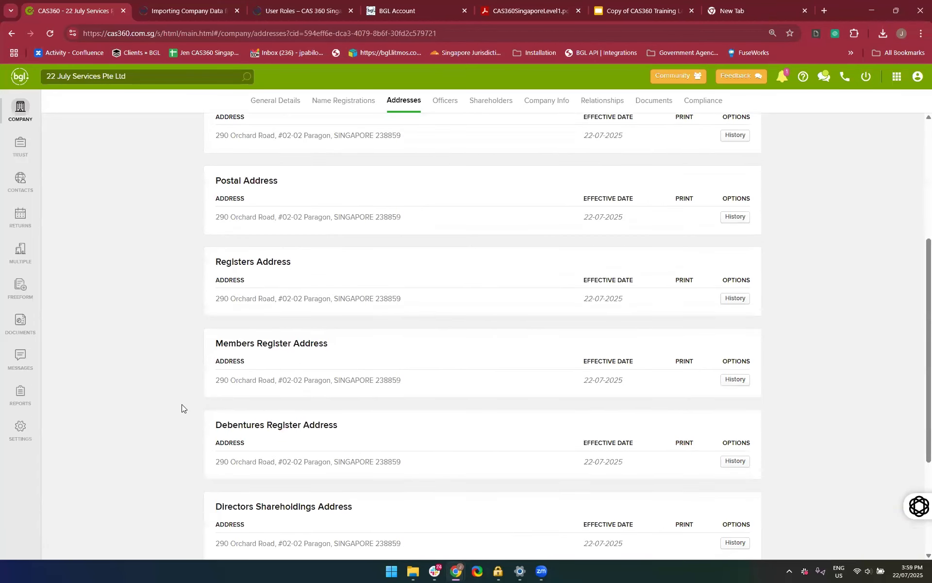
scroll(181, 403, "down", 4)
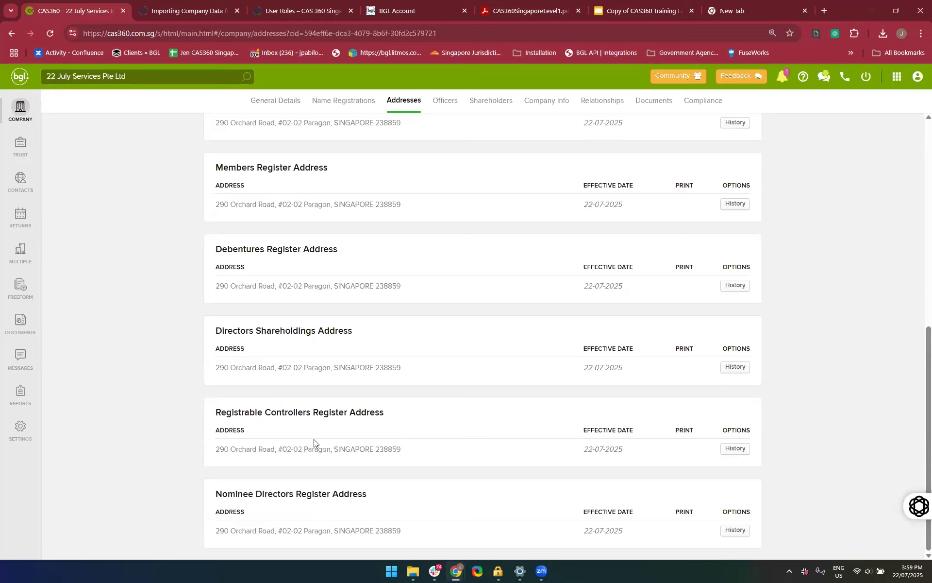
Start a new Location of Registers Kept address and choose the Changi Business Park Central 1 address by searching for "Changi"
scroll(314, 439, "up", 1)
scroll(314, 439, "up", 6)
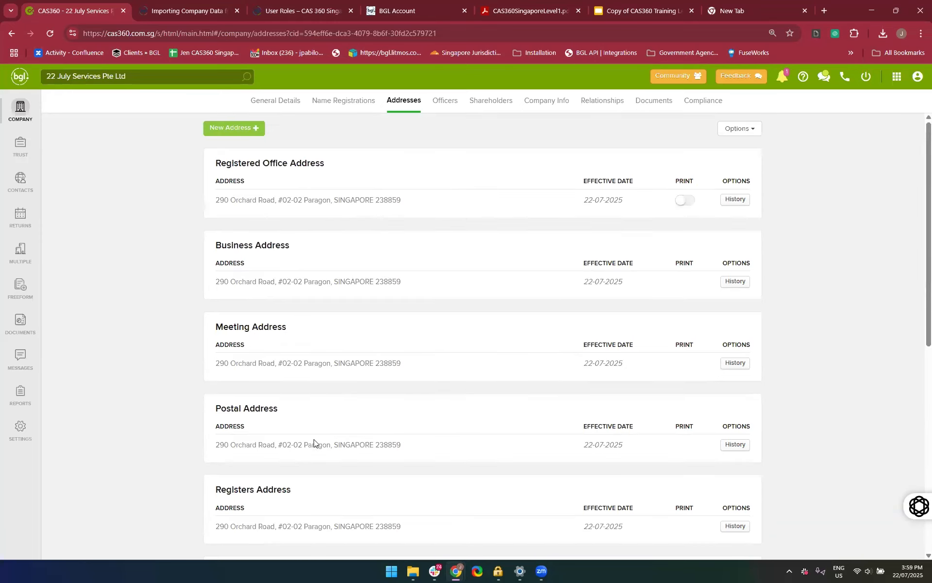
left_click(225, 136)
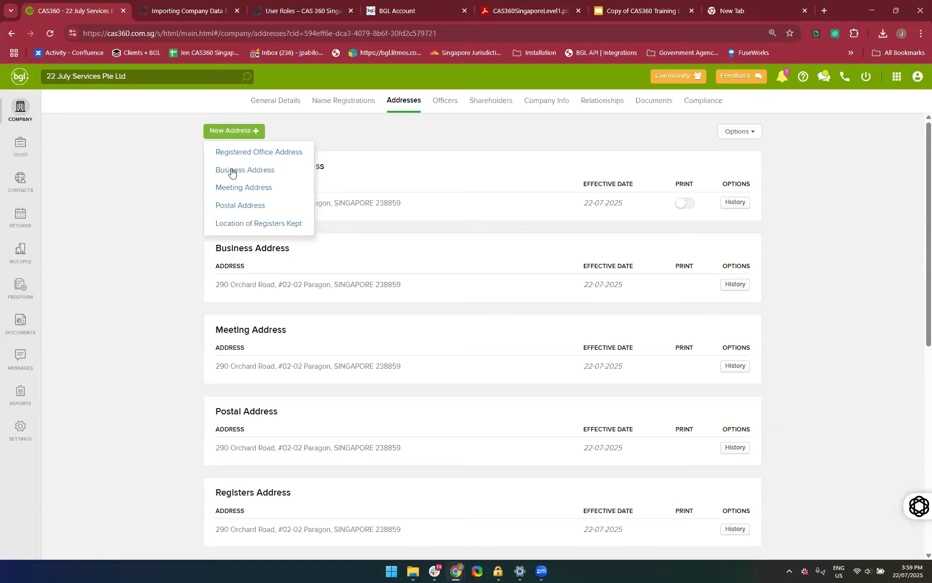
left_click(255, 225)
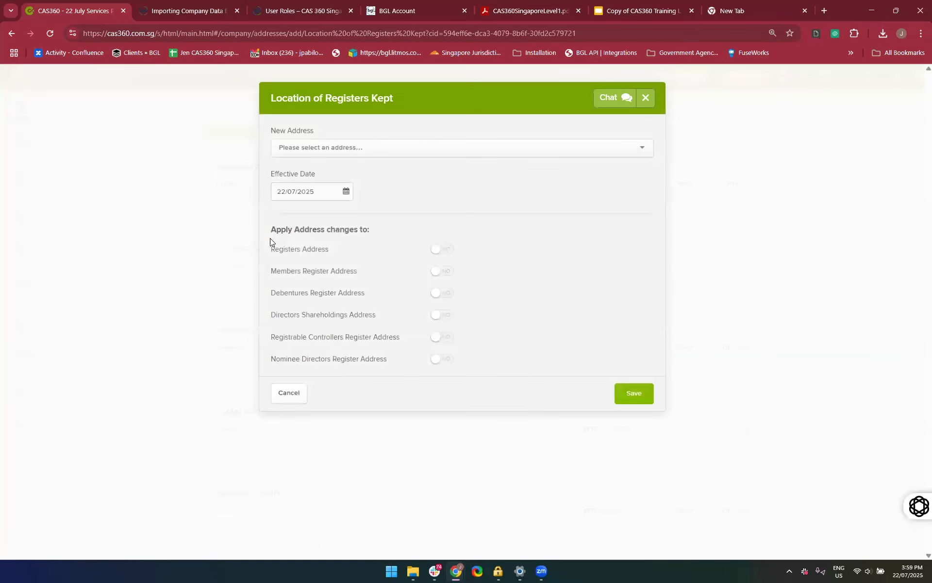
left_click(452, 150)
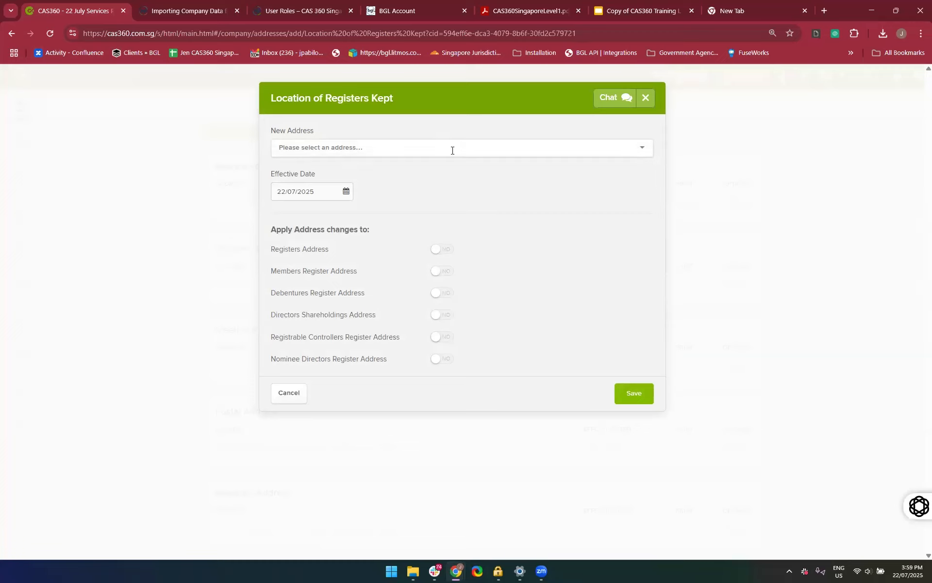
type("Changi")
left_click(458, 179)
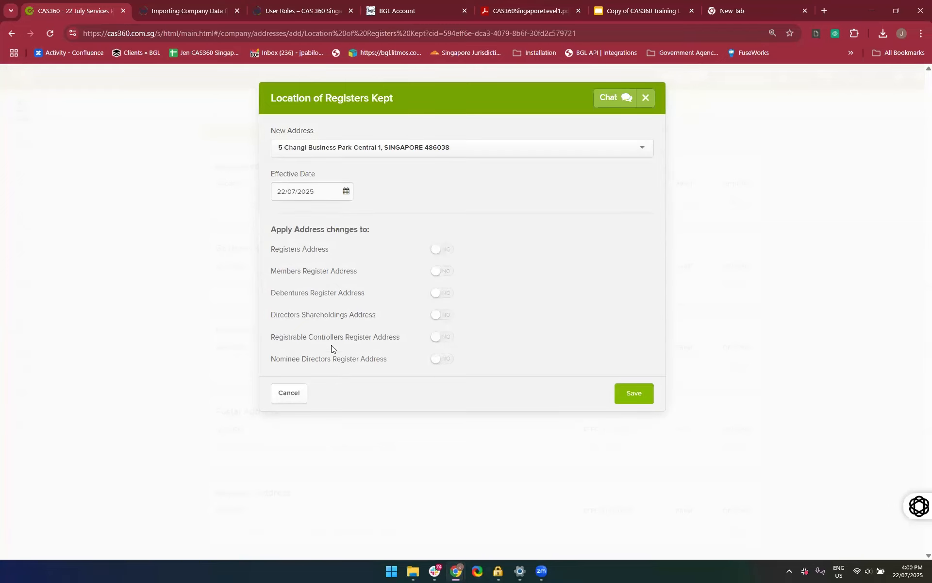
Apply the new address to the Registrable Controllers and Nominee Directors registers, save it, and check both entries
left_click(441, 338)
left_click(445, 362)
left_click(642, 401)
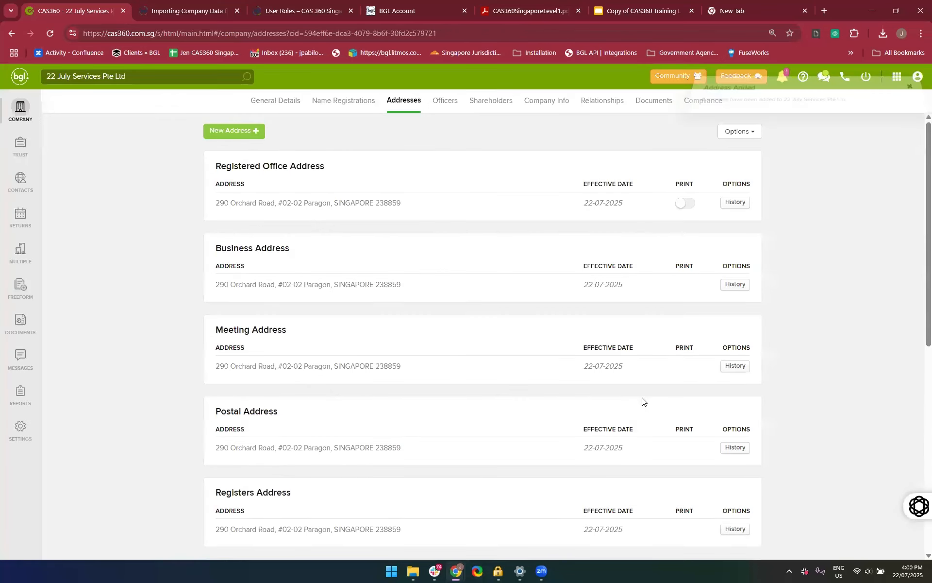
right_click(801, 419)
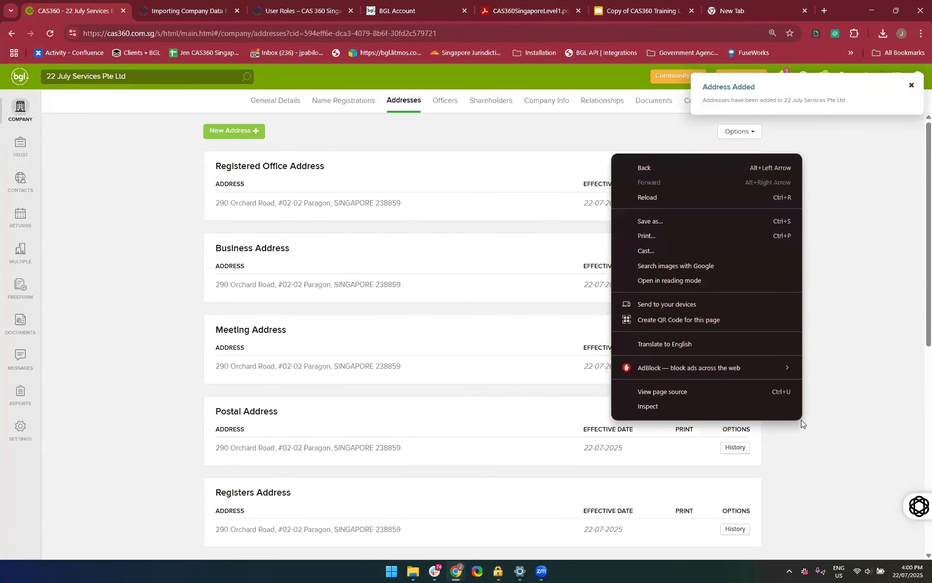
left_click(851, 376)
scroll(851, 375, "down", 8)
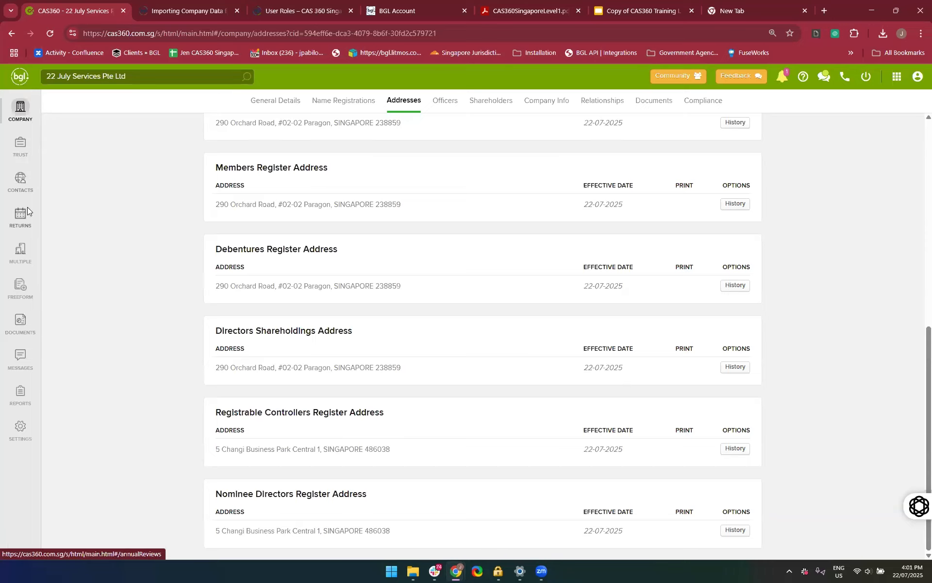
Open the contacts area, look at the Global Addresses list and return to Global Contacts
left_click(20, 187)
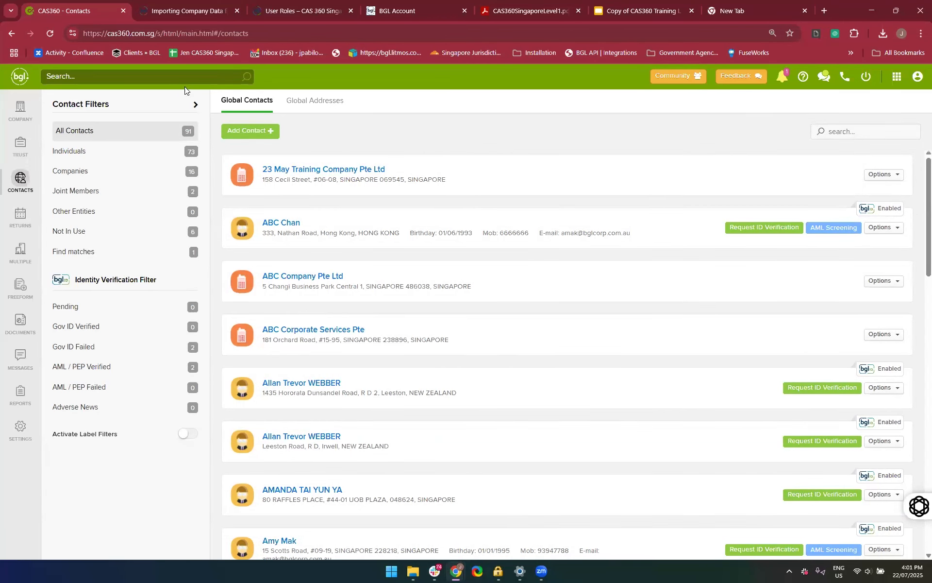
left_click(304, 99)
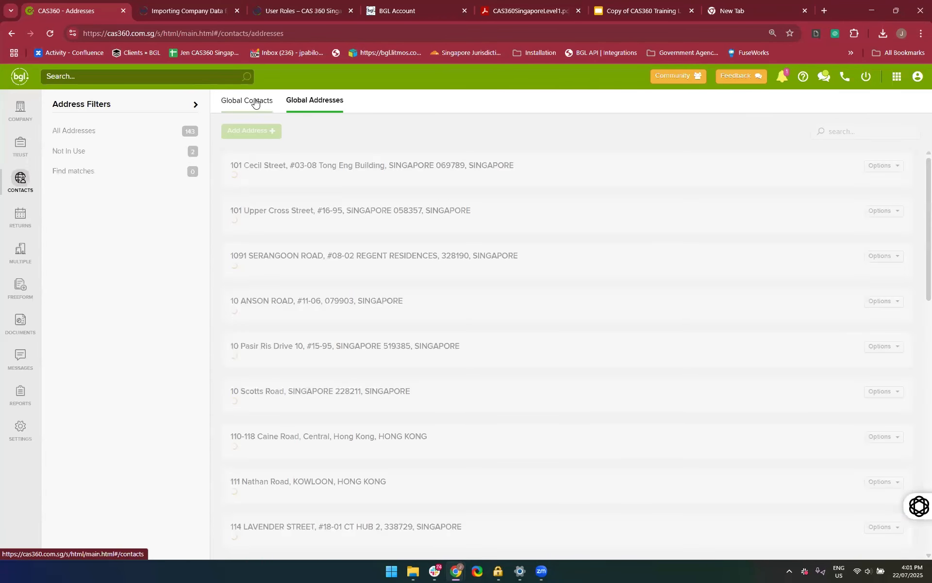
left_click(255, 103)
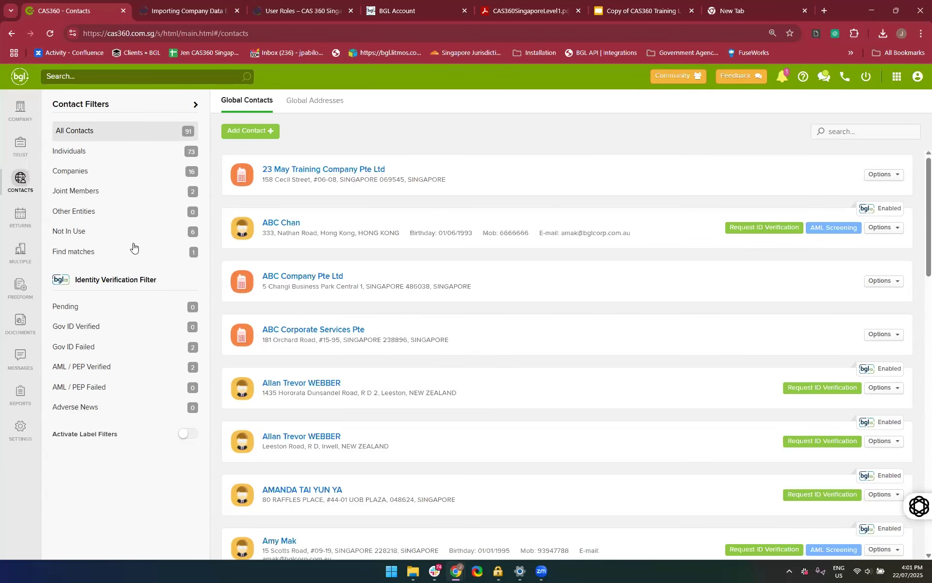
Filter the global contacts by Individuals and by Companies, and look through the company contacts
left_click(76, 154)
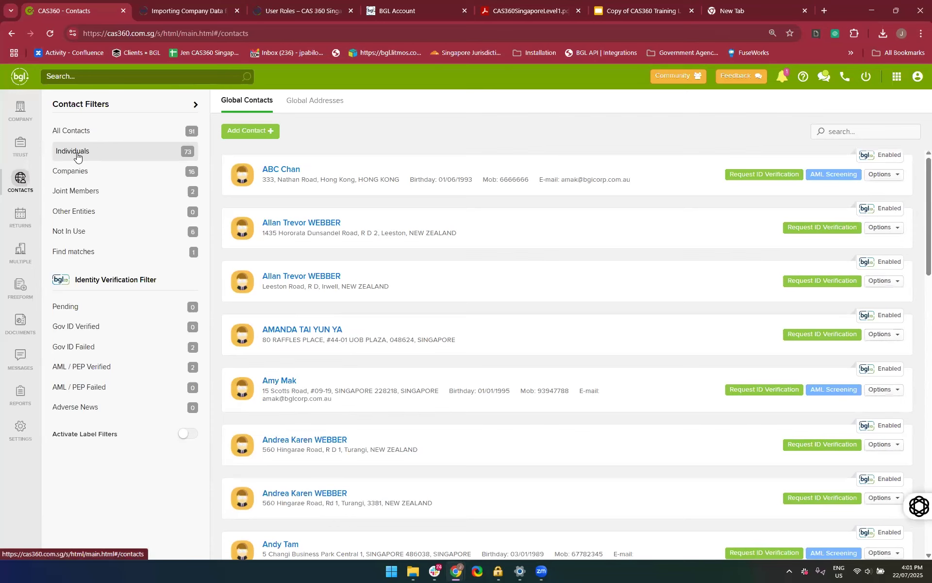
left_click(74, 175)
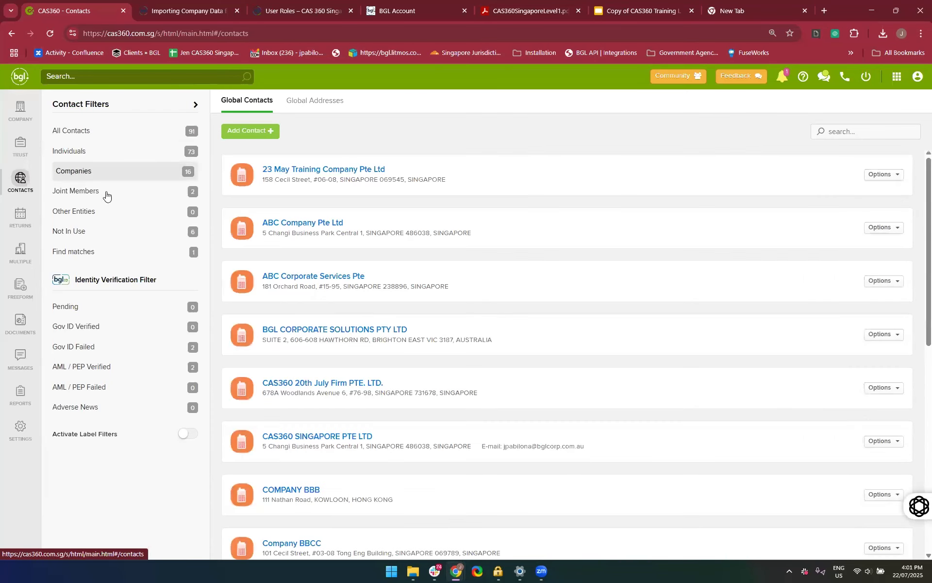
scroll(344, 368, "down", 6)
scroll(344, 368, "down", 2)
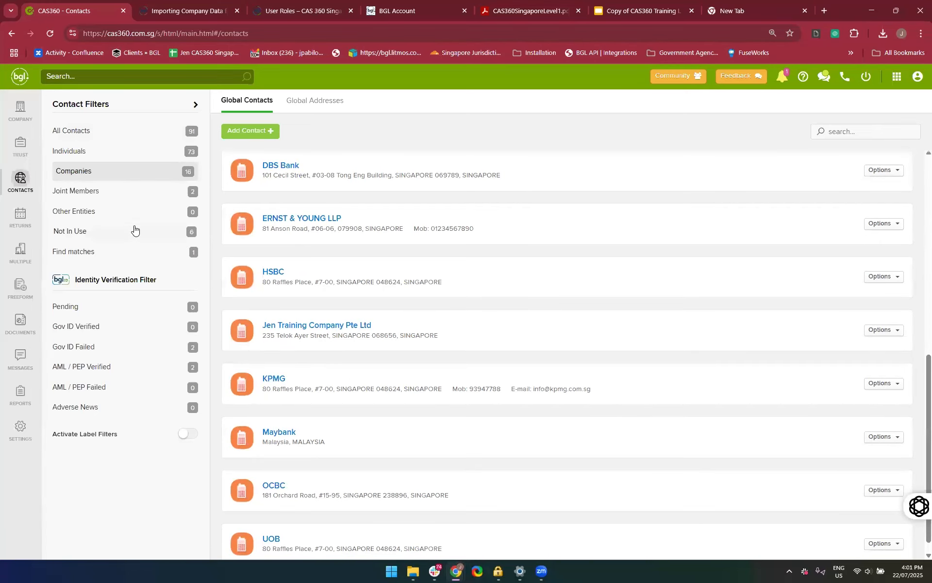
scroll(420, 336, "up", 4)
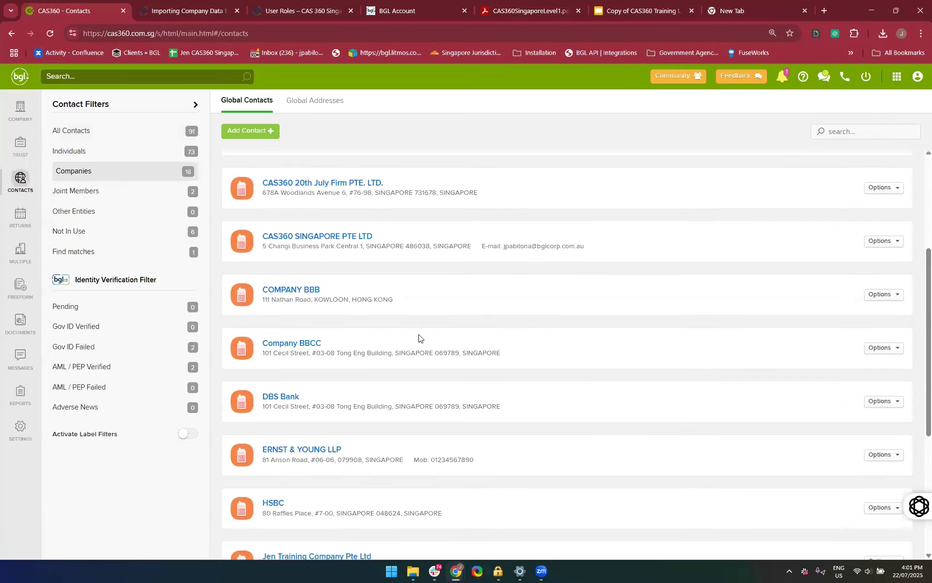
scroll(227, 280, "up", 4)
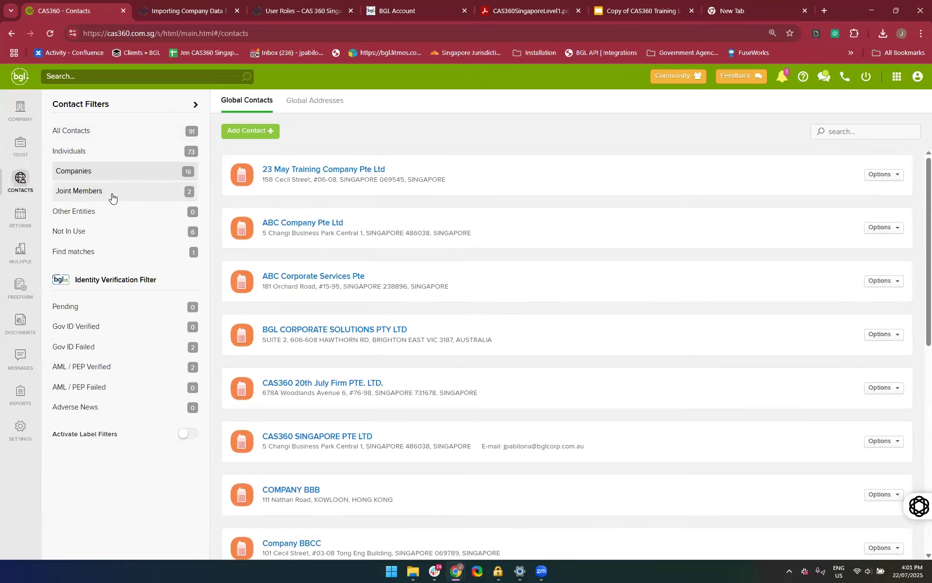
Filter the global contacts by Joint Members, by Other Entities and by Not In Use
left_click(111, 195)
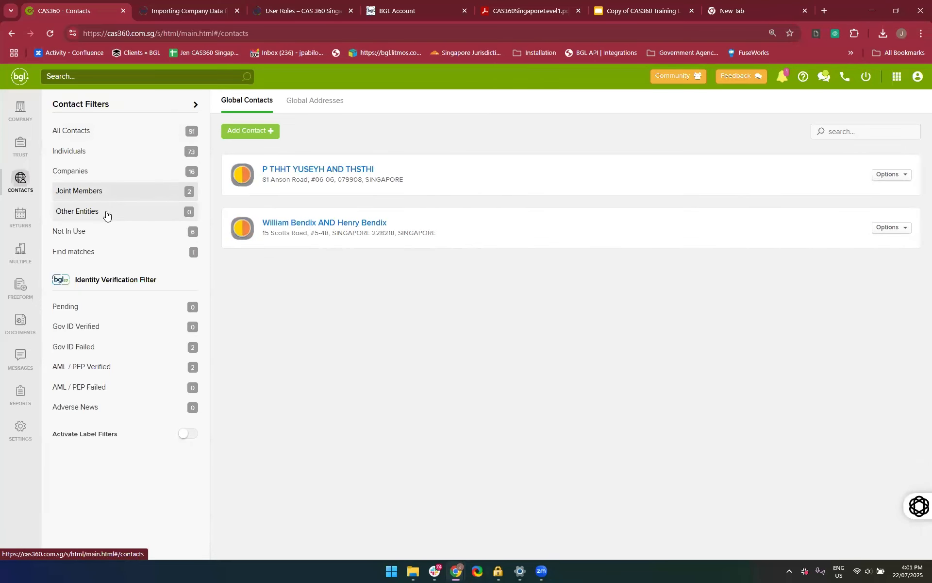
left_click(107, 212)
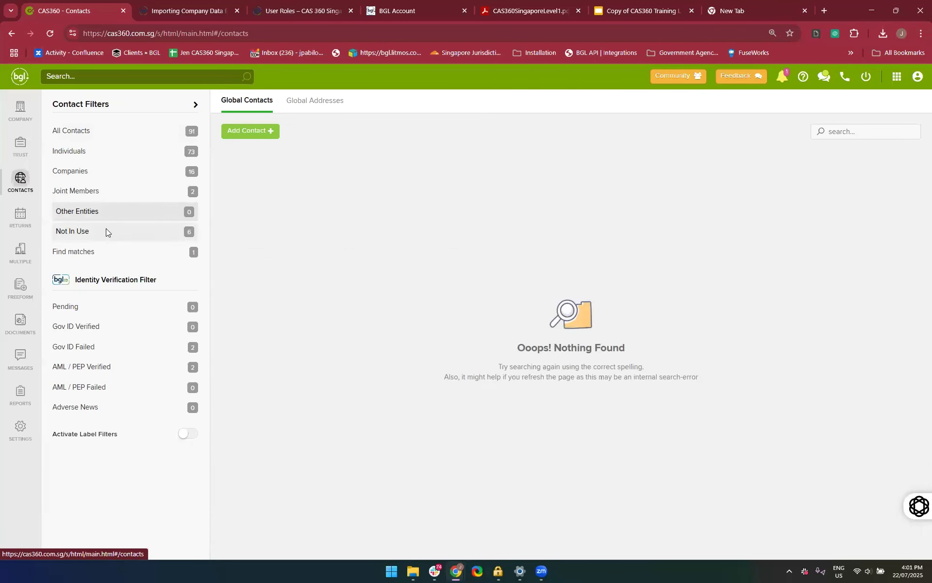
left_click(106, 230)
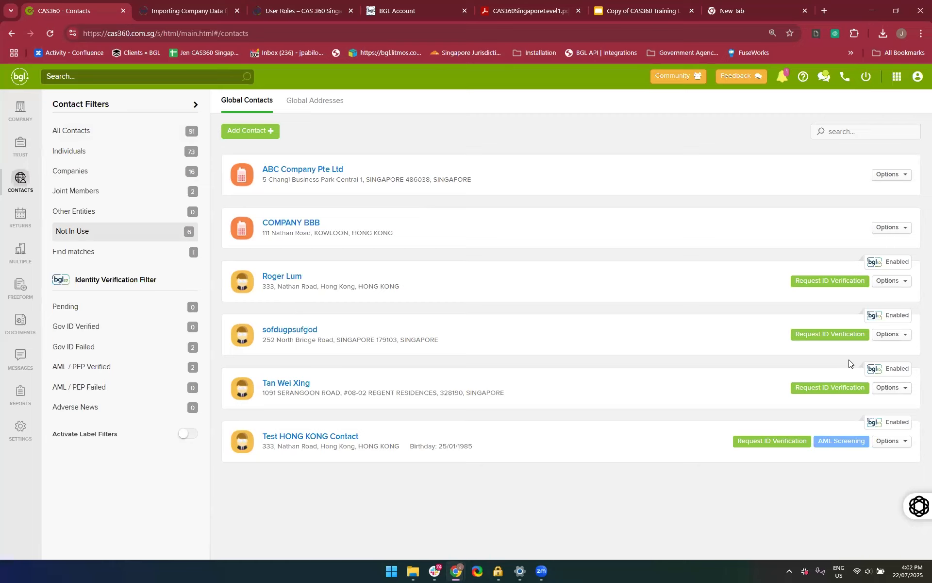
Delete the individual contact with the gibberish name from the contacts not in use and confirm the deletion
left_click(904, 338)
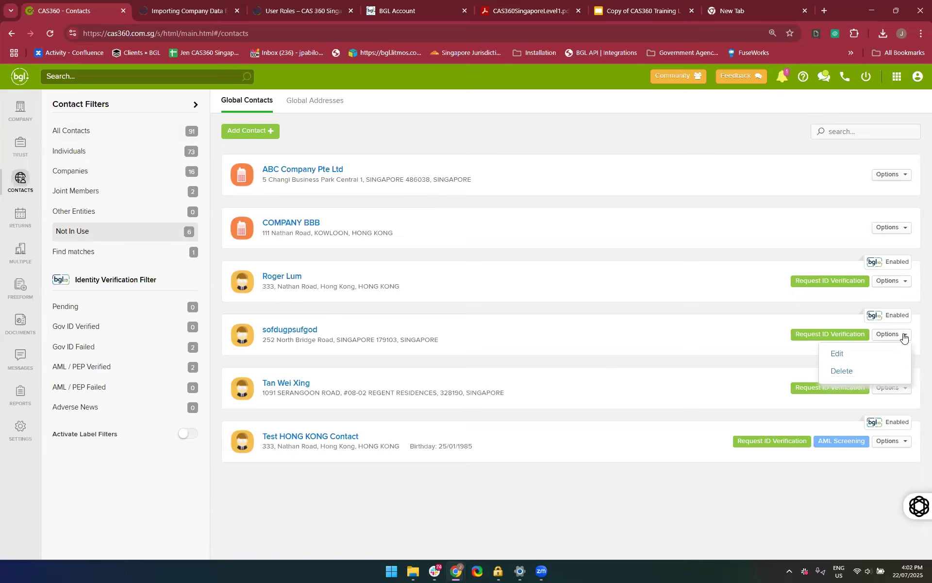
left_click(837, 372)
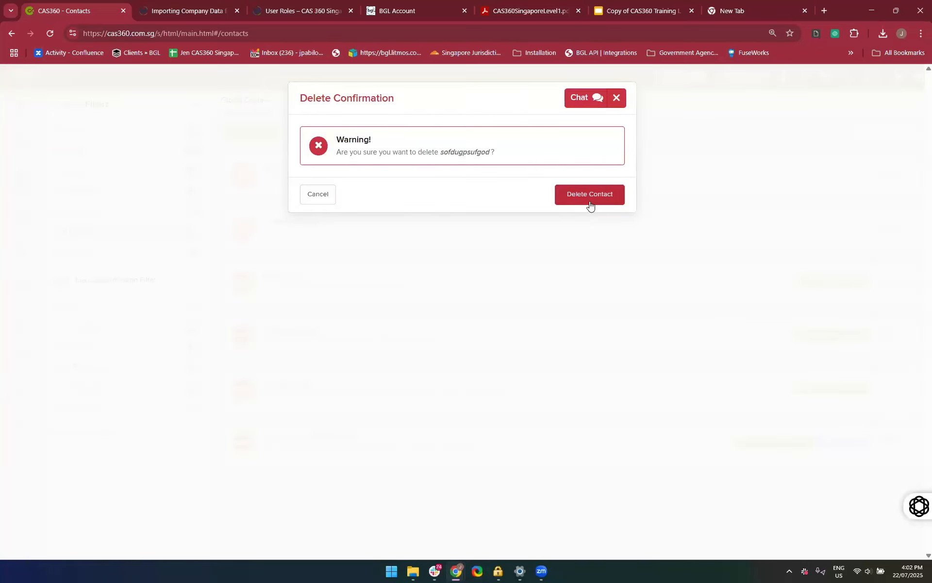
left_click(589, 202)
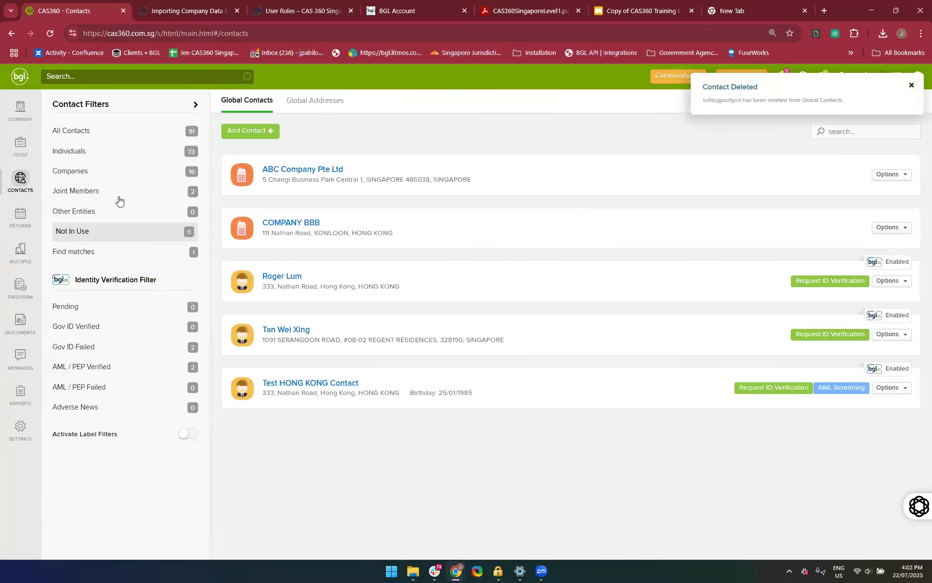
Find matching contacts by full name and address, full name only, and first name and surname only, checking a duplicate contact's relationships
left_click(98, 257)
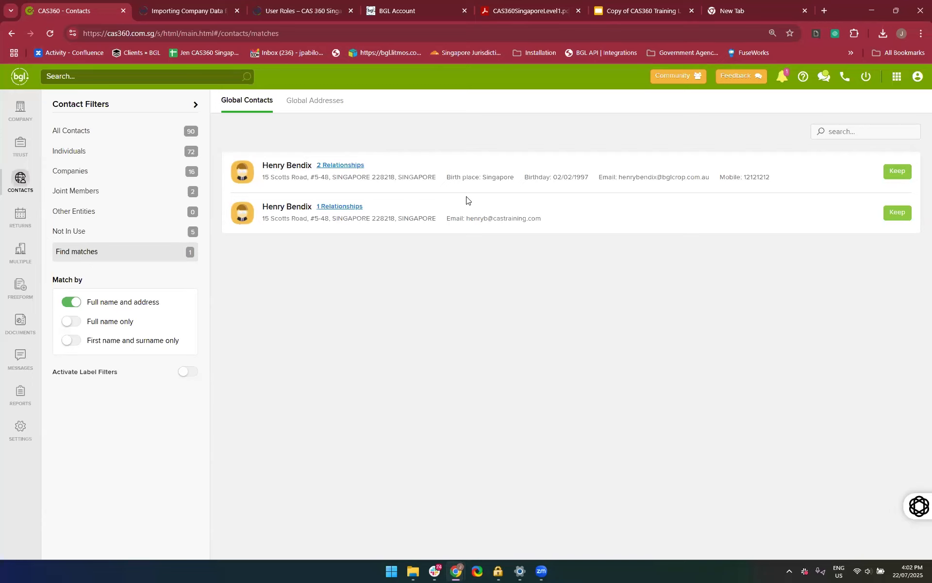
mouse_move(337, 169)
left_click(77, 328)
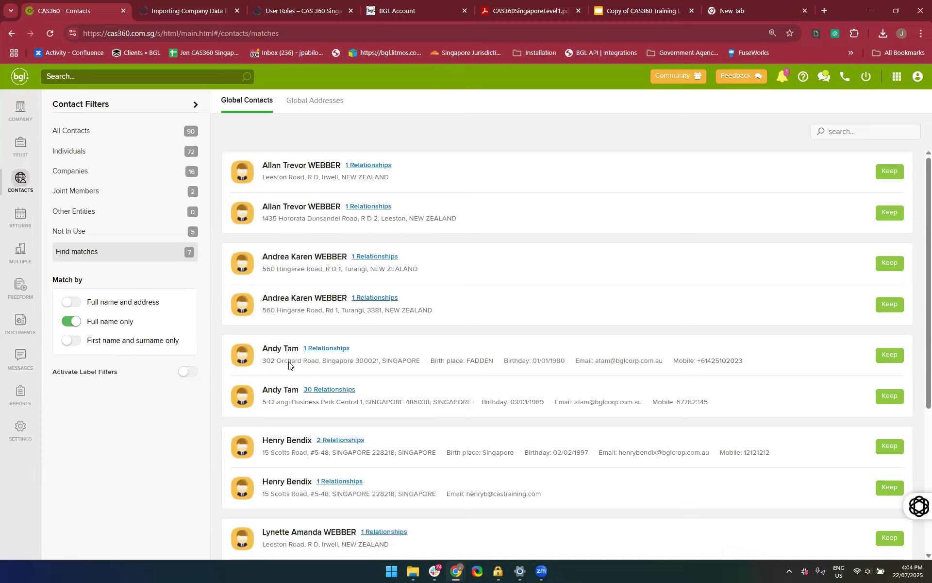
left_click(316, 348)
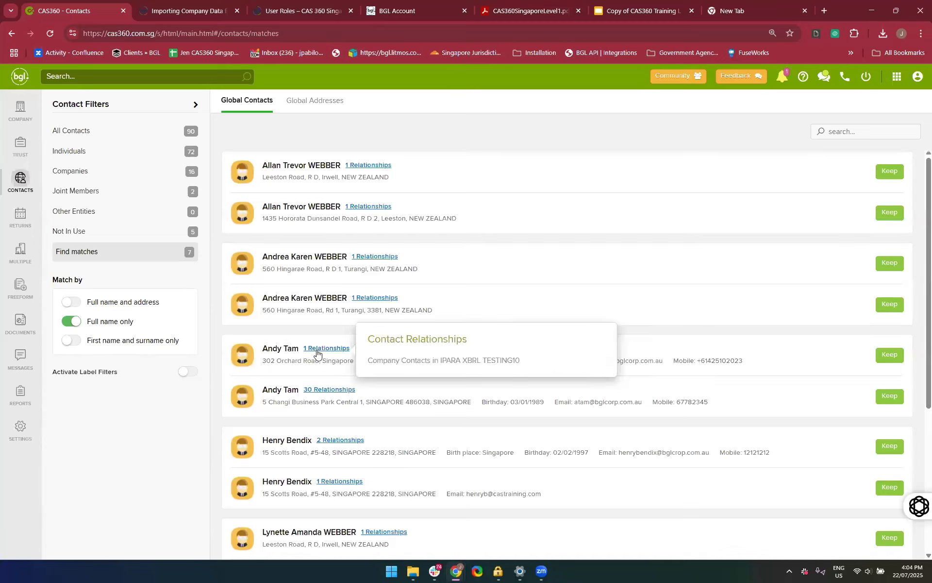
left_click(810, 421)
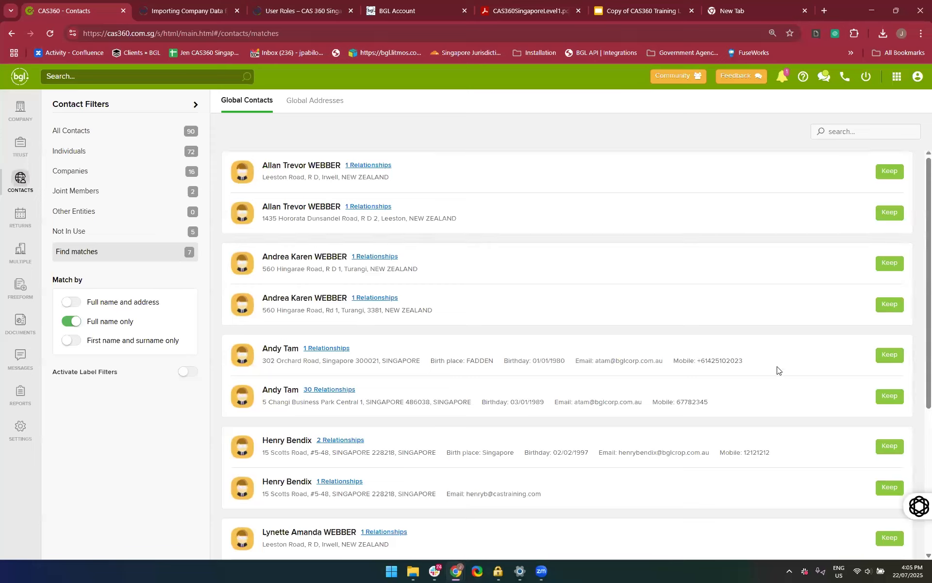
scroll(486, 446, "down", 1)
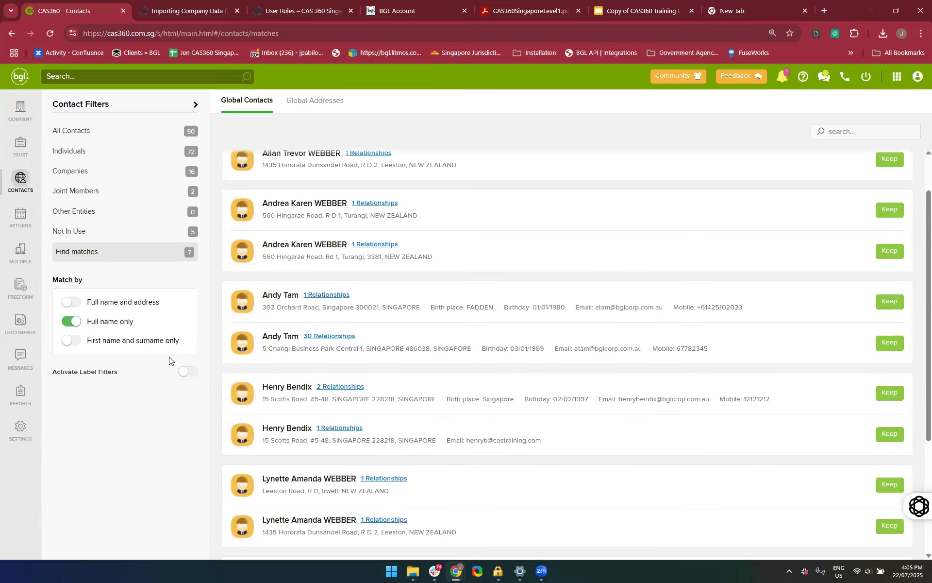
left_click(71, 340)
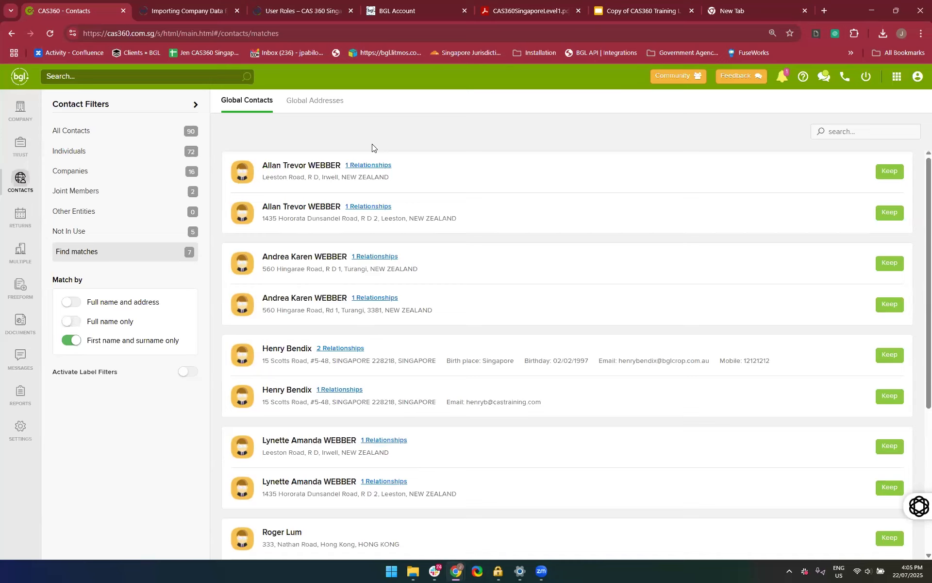
Search all contacts by a first name, view the first matching individual's information and return to Global Contacts
left_click(126, 136)
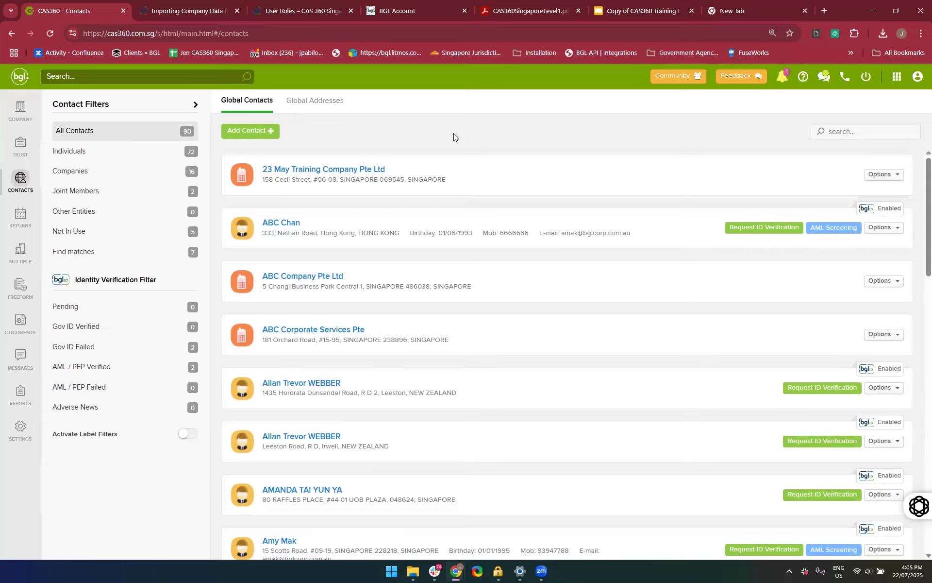
left_click(836, 136)
type("jennifer")
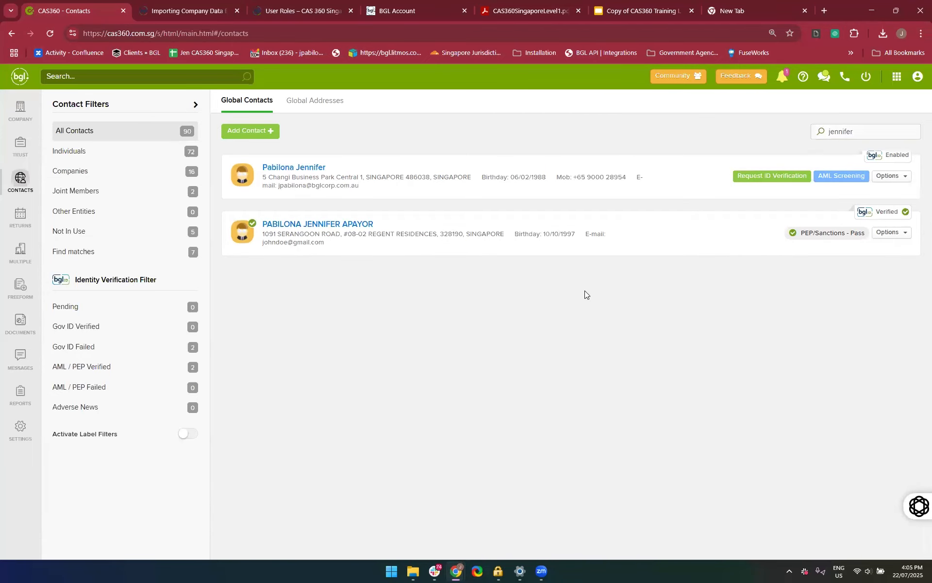
left_click(282, 168)
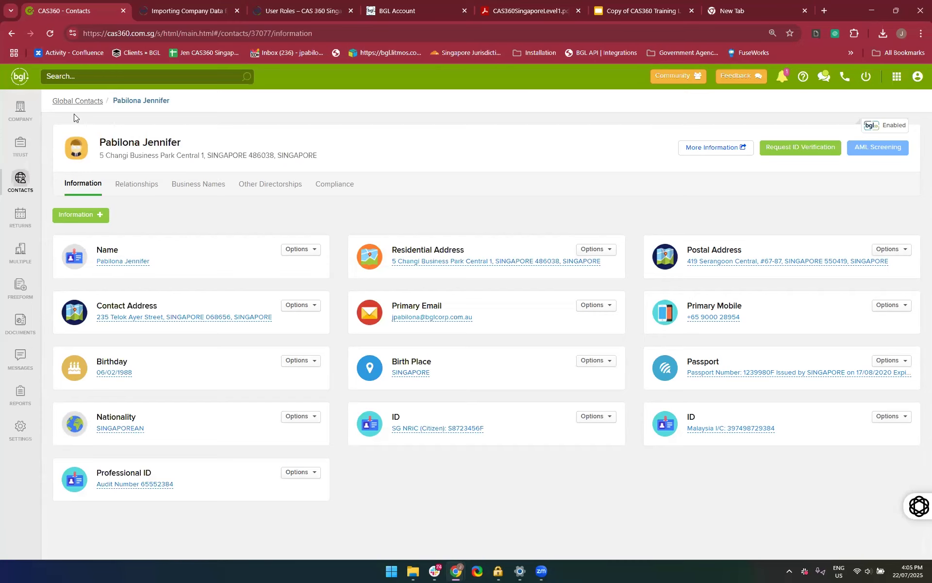
left_click(61, 103)
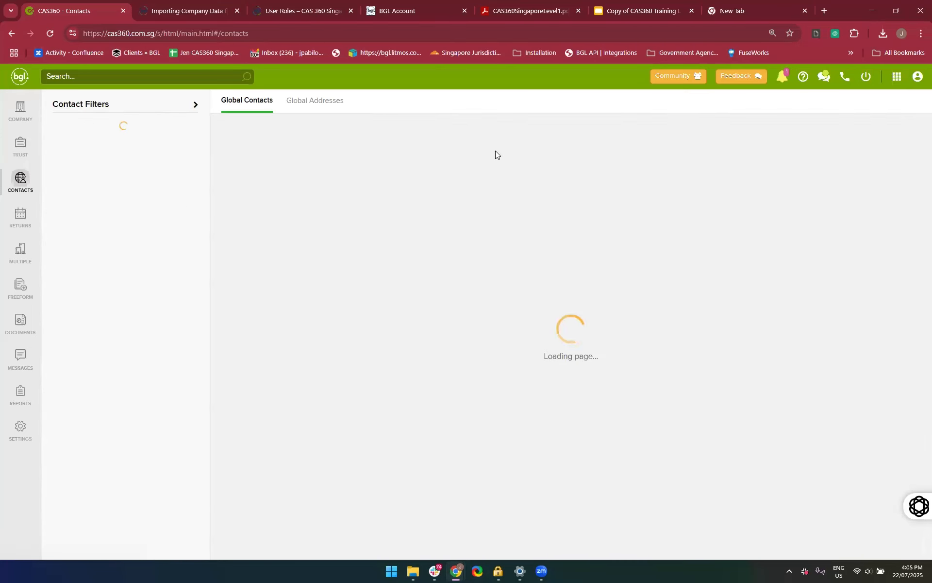
Search the global contacts by another first name and open the information of the first matching individual
left_click(833, 138)
type("Jennica")
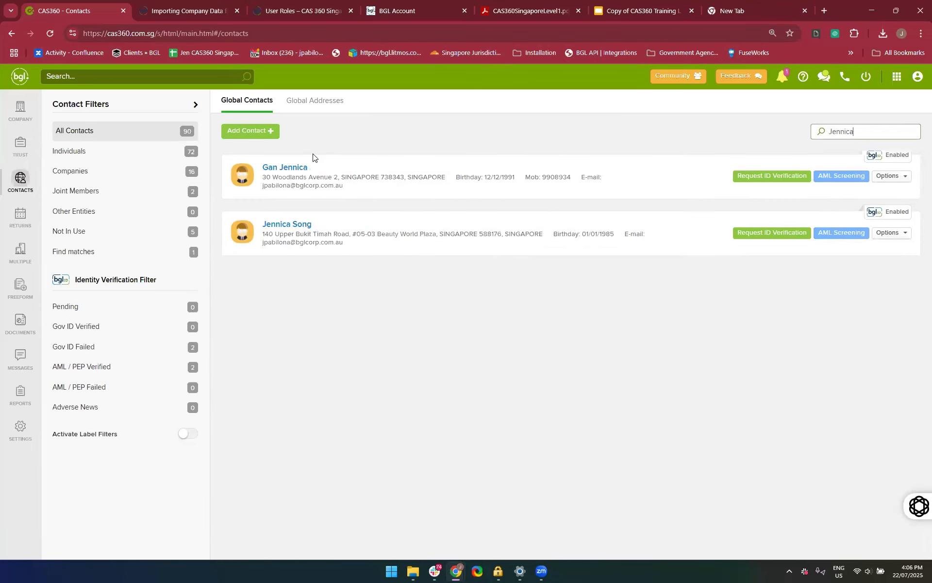
left_click(281, 170)
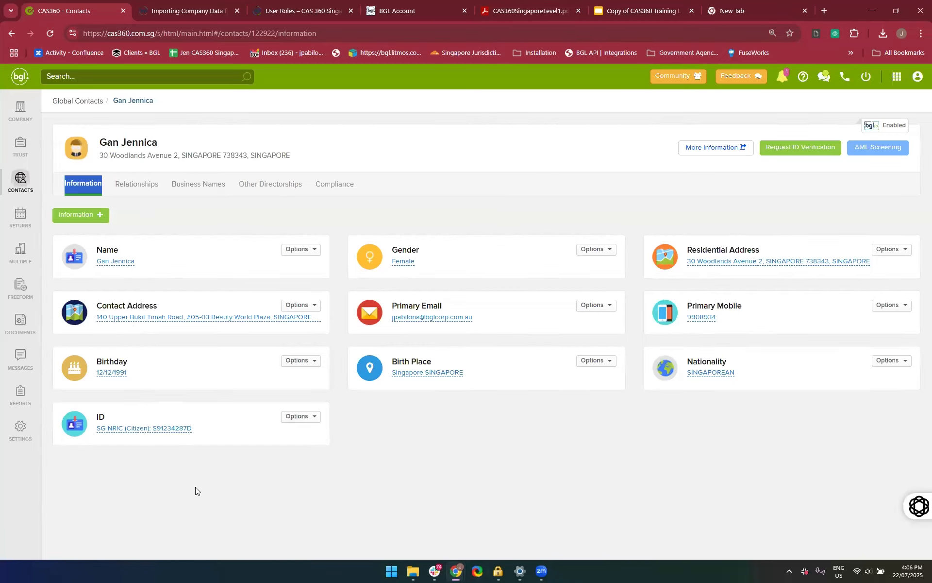
left_click(410, 484)
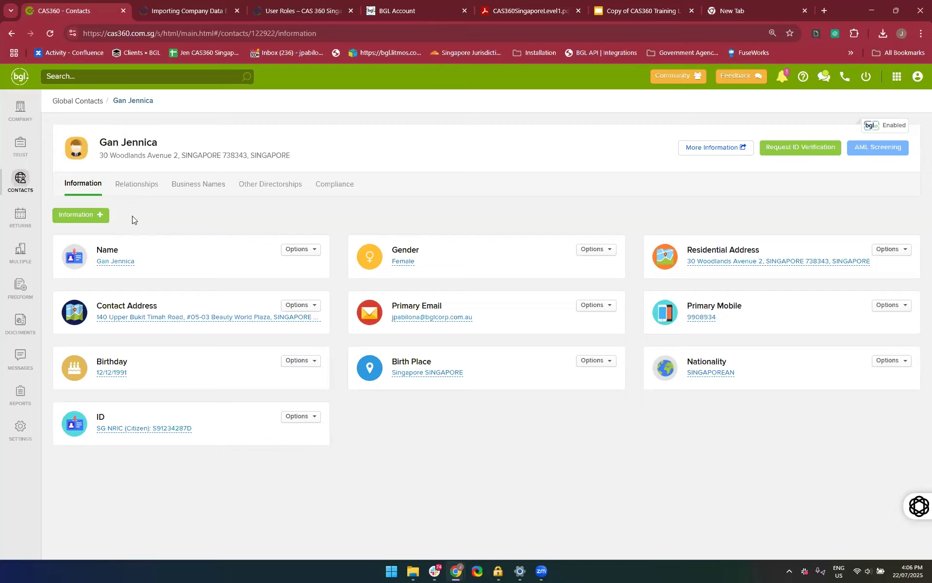
Start adding an identification number to the contact and set the ID type to Passport
left_click(88, 215)
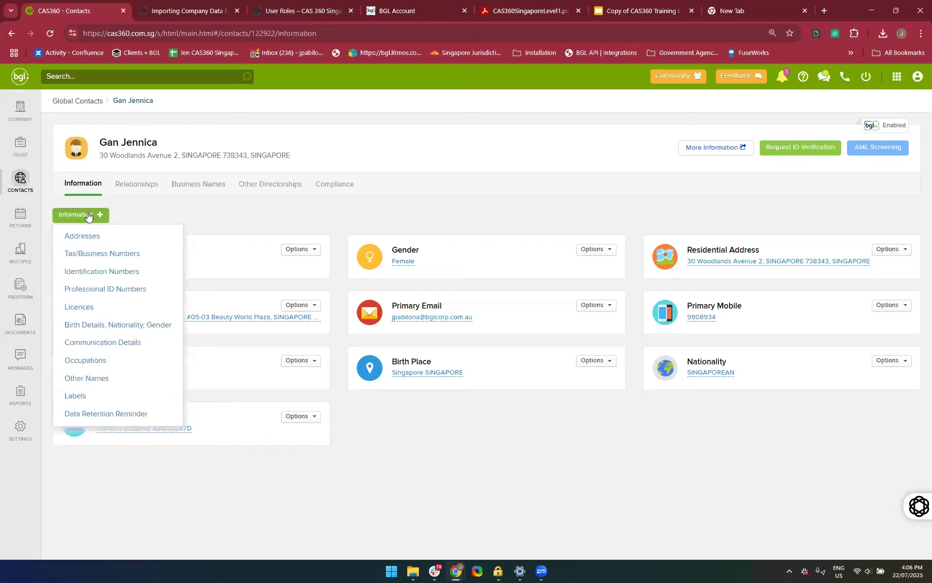
left_click(136, 278)
left_click(355, 148)
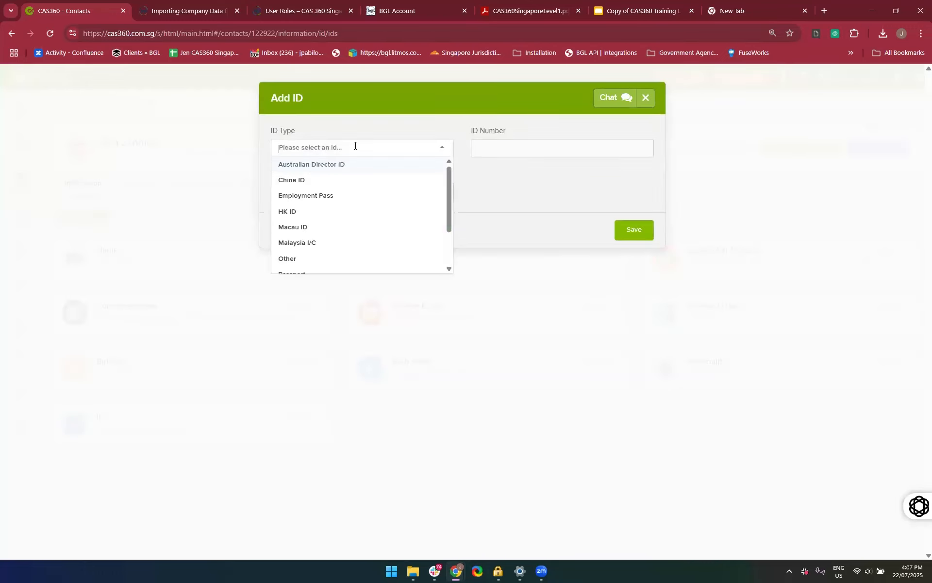
scroll(353, 248, "down", 2)
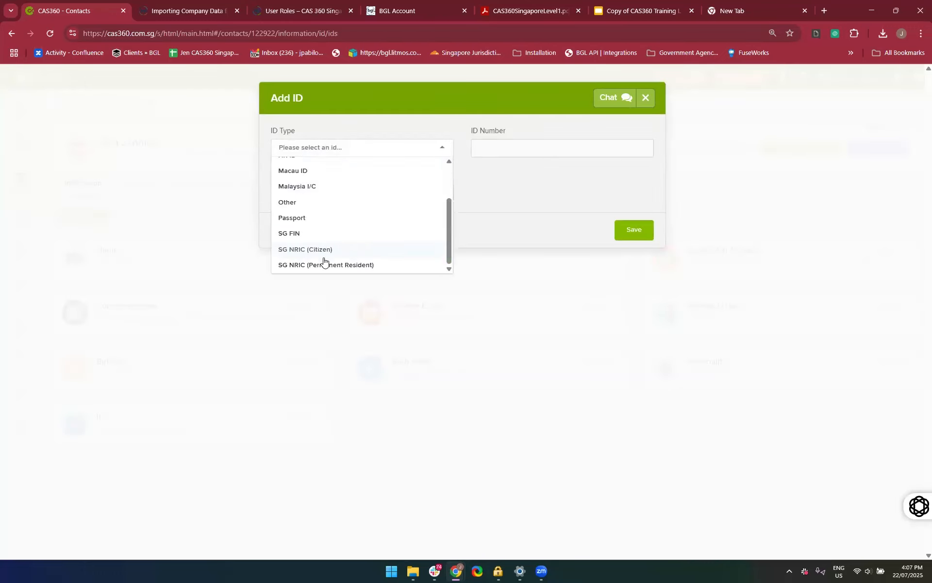
left_click(321, 248)
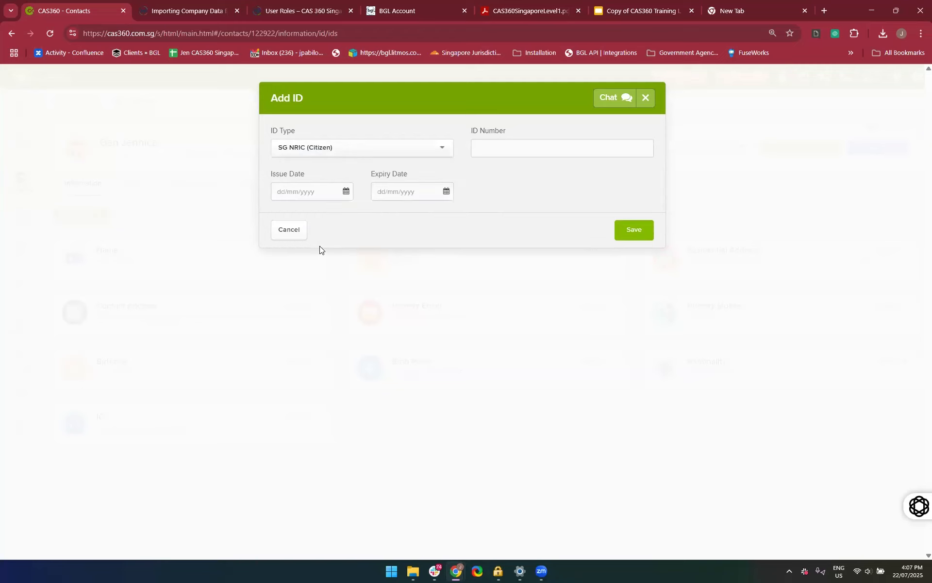
left_click(345, 148)
scroll(341, 208, "up", 3)
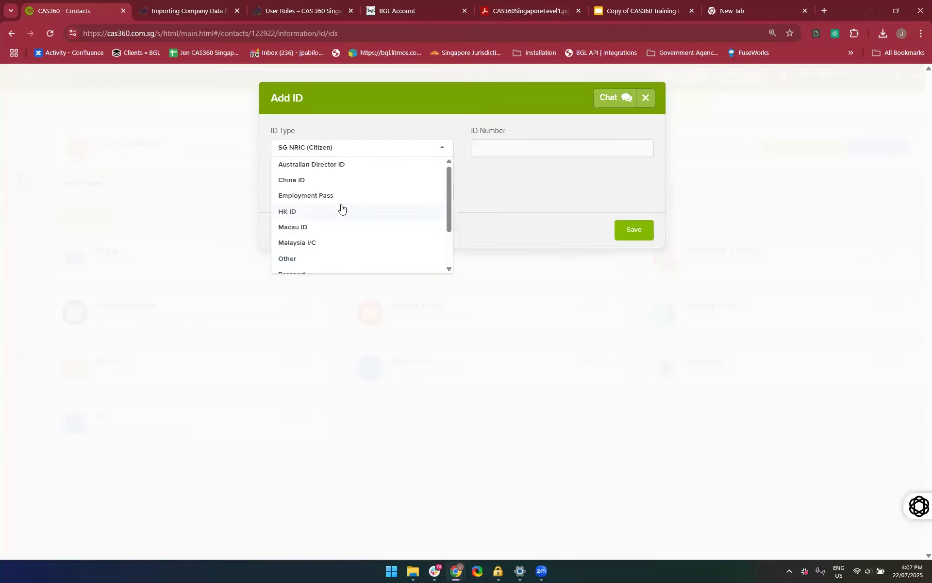
scroll(341, 208, "down", 1)
scroll(341, 208, "up", 1)
scroll(322, 214, "down", 3)
left_click(307, 219)
Enter the contact's passport number in the new ID
left_click(525, 142)
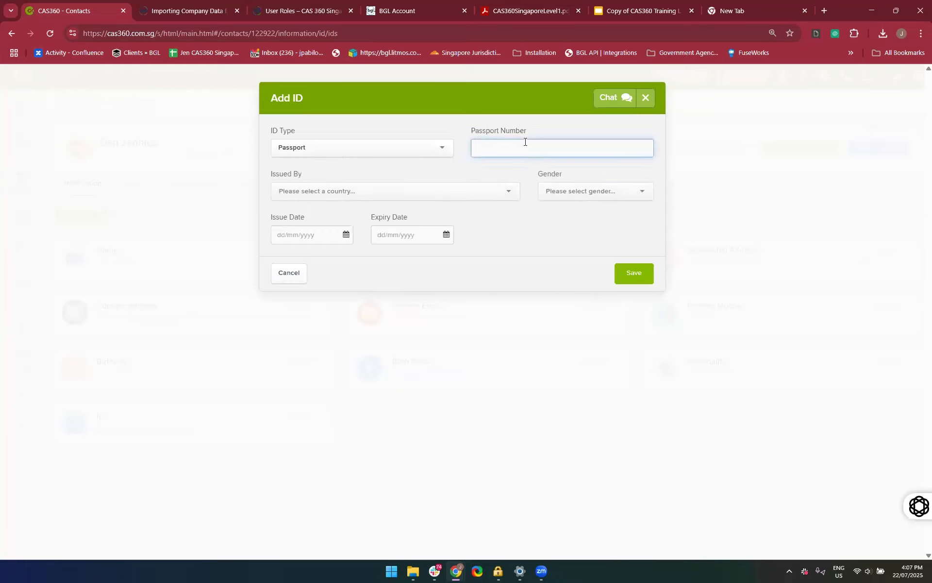
Set the passport's issuing country to Hong Kong
left_click(449, 189)
type("sin")
key("BackSpace")
key("BackSpace")
key("BackSpace")
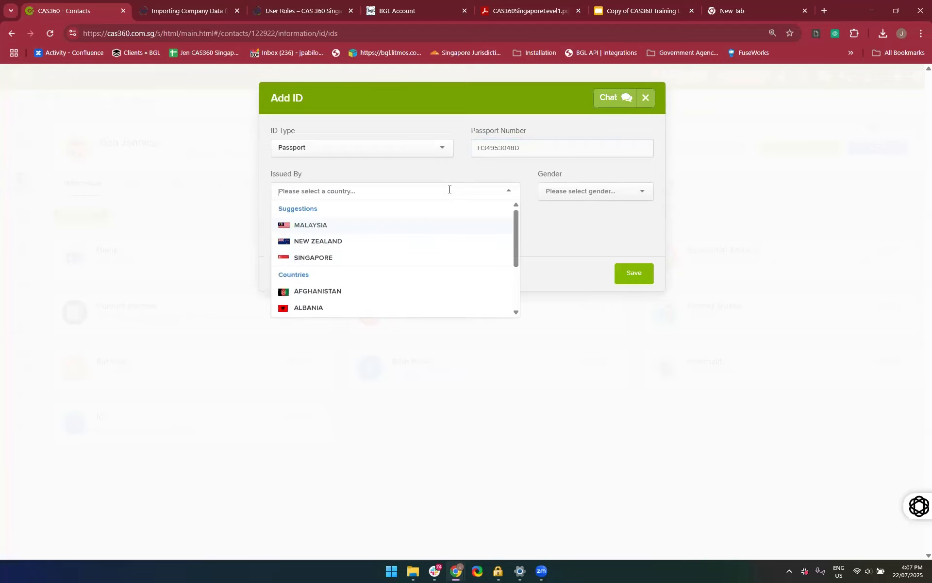
type("Hon")
key("Down")
key("Return")
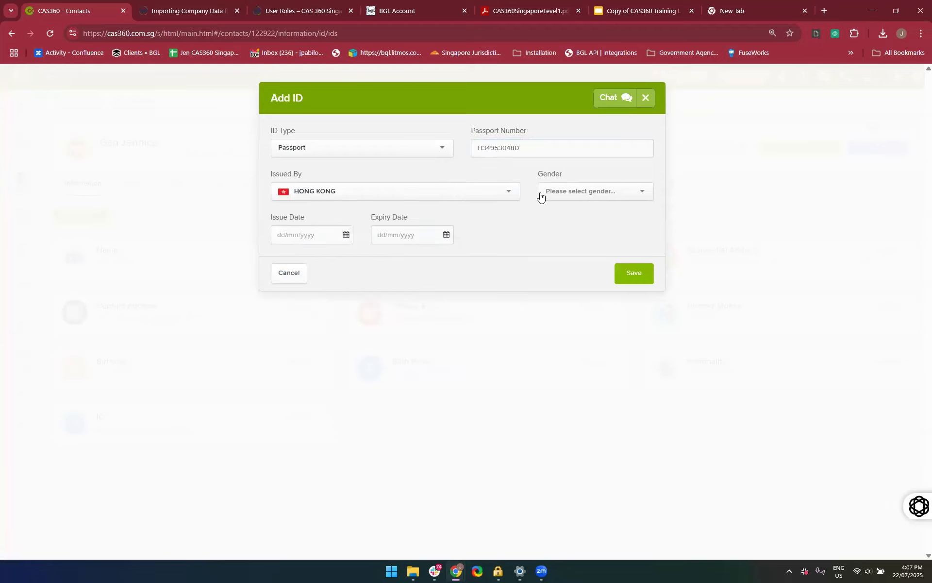
Set the passport's gender to Female and its issue date to 20/01/2020
left_click(571, 197)
left_click(557, 223)
left_click(298, 238)
type("2")
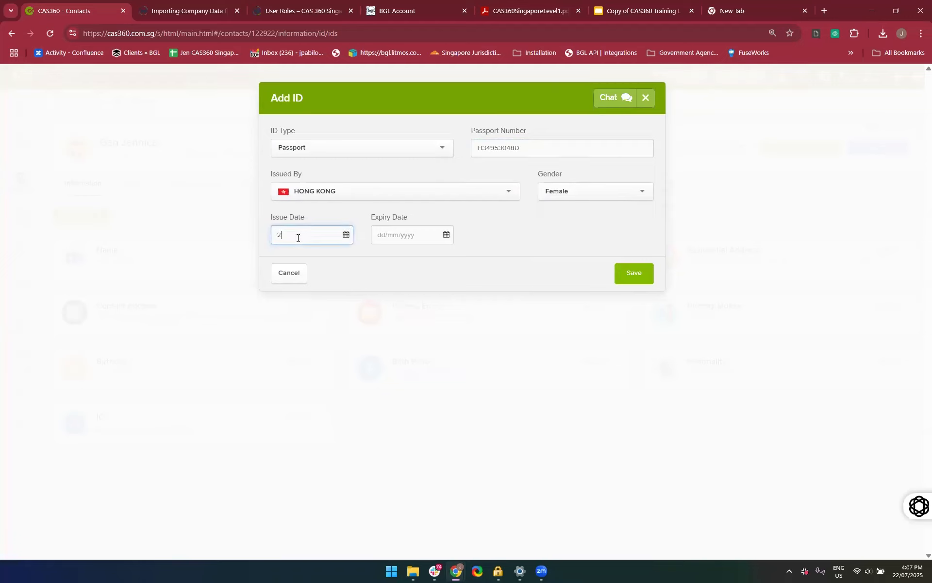
type("020")
Set the passport's expiry date to 24/07/2027 and save the new ID
left_click(392, 241)
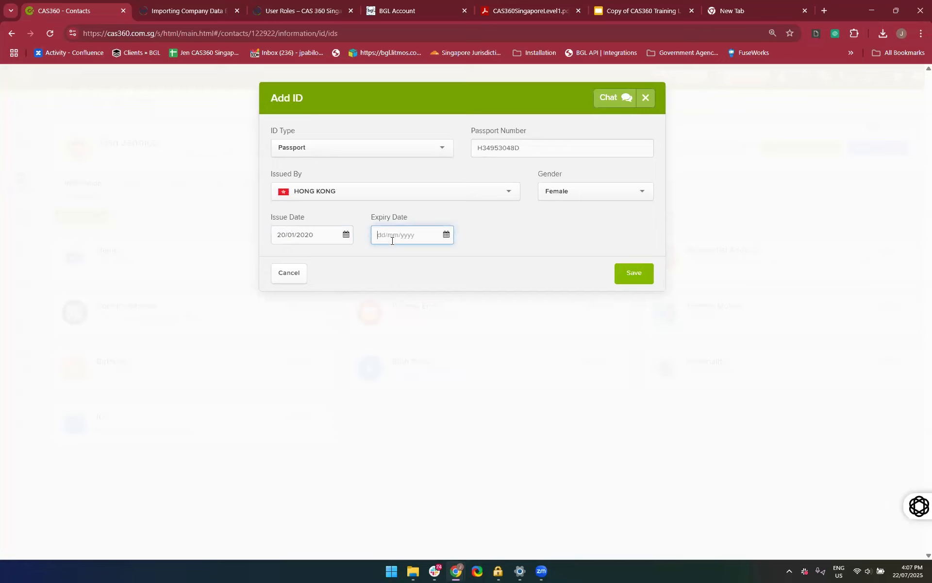
left_click(358, 244)
left_click(400, 239)
type("2017")
key("BackSpace")
key("BackSpace")
key("BackSpace")
key("BackSpace")
left_click(446, 236)
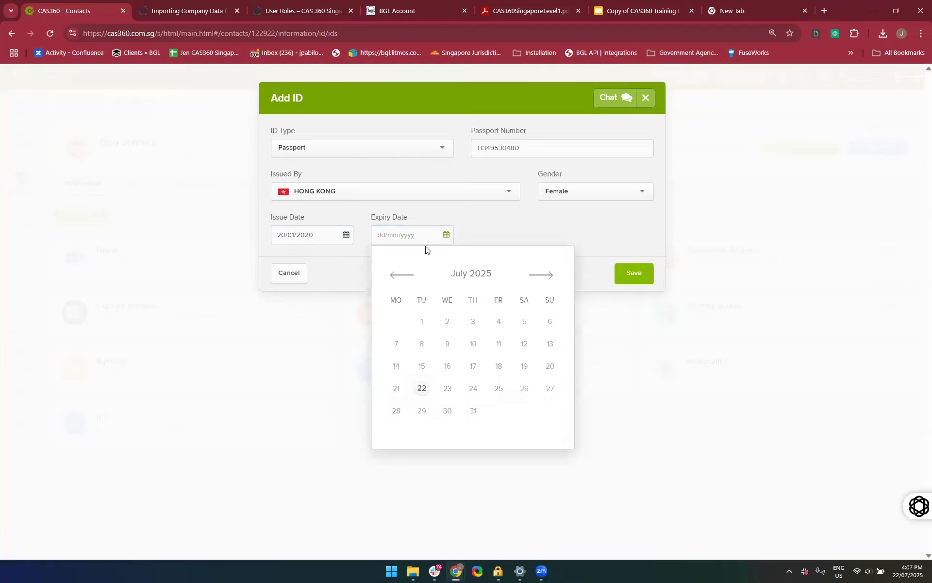
left_click(474, 389)
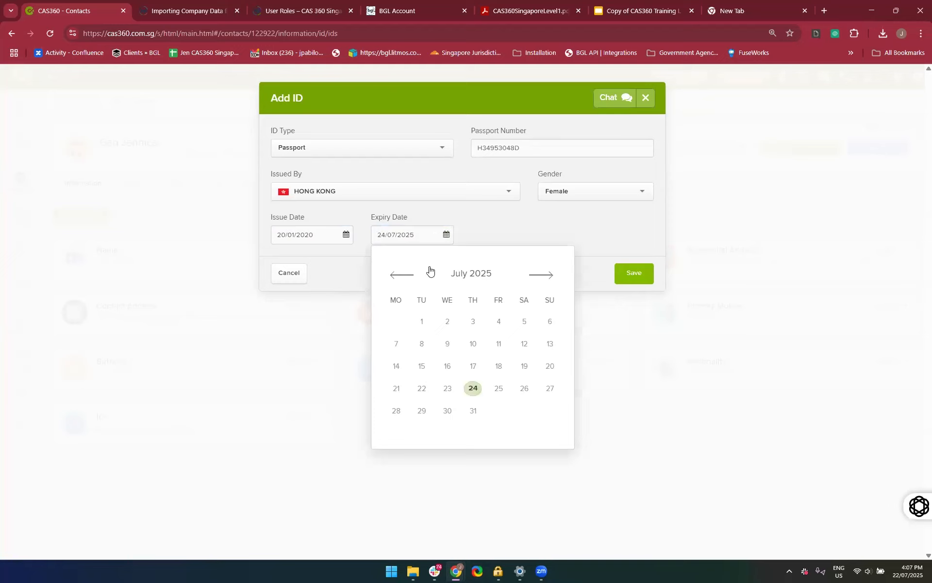
left_click(419, 233)
key("BackSpace")
type("7")
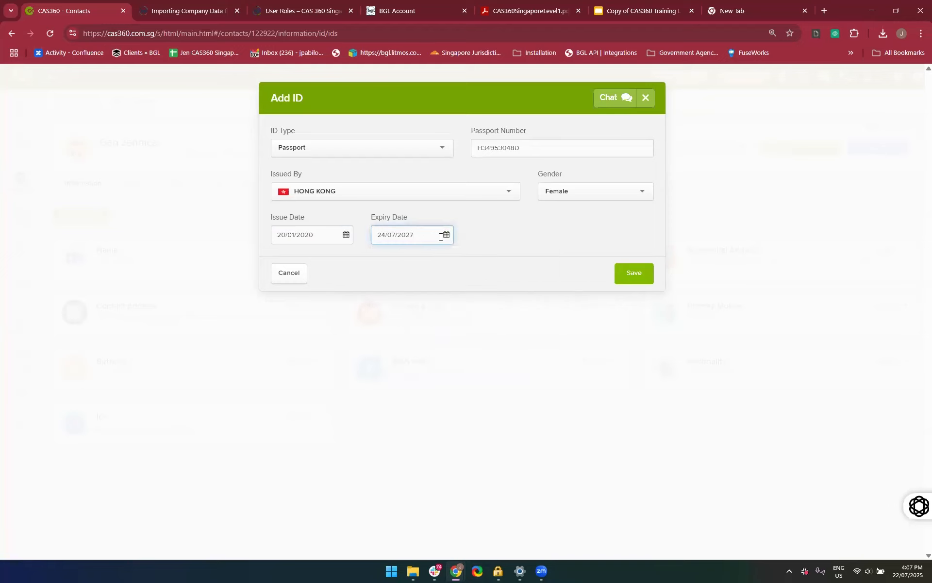
left_click(636, 271)
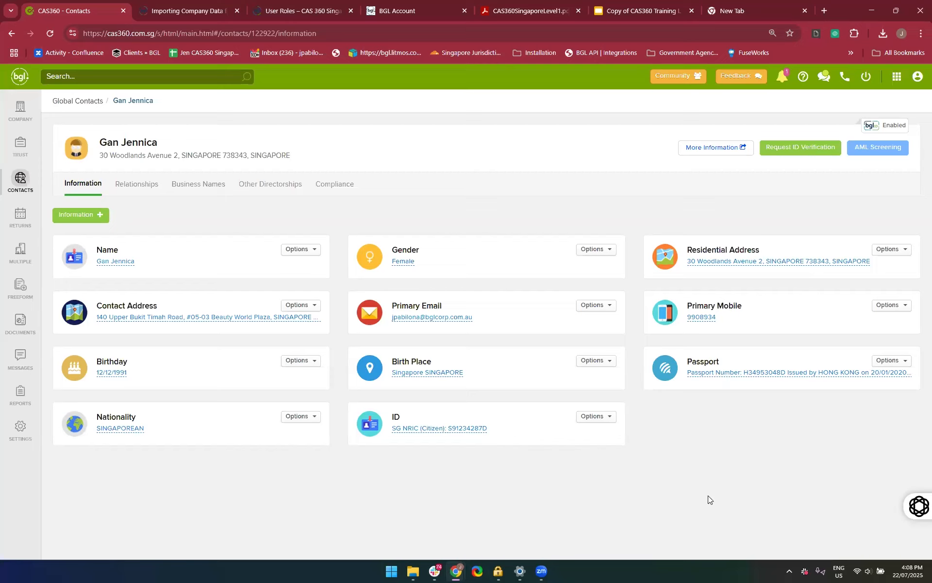
Change the issuing country of the contact's passport to Singapore and save the passport details
left_click(703, 373)
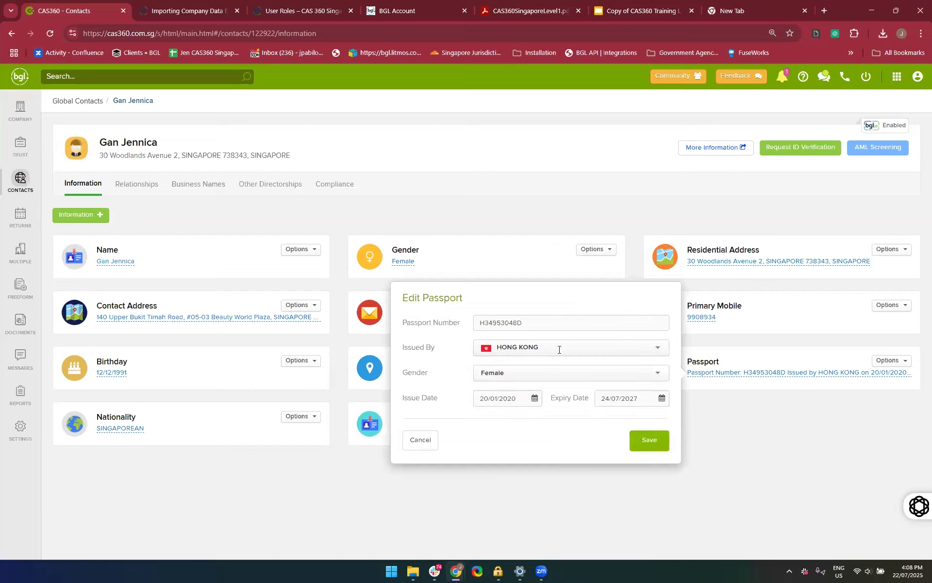
left_click(559, 349)
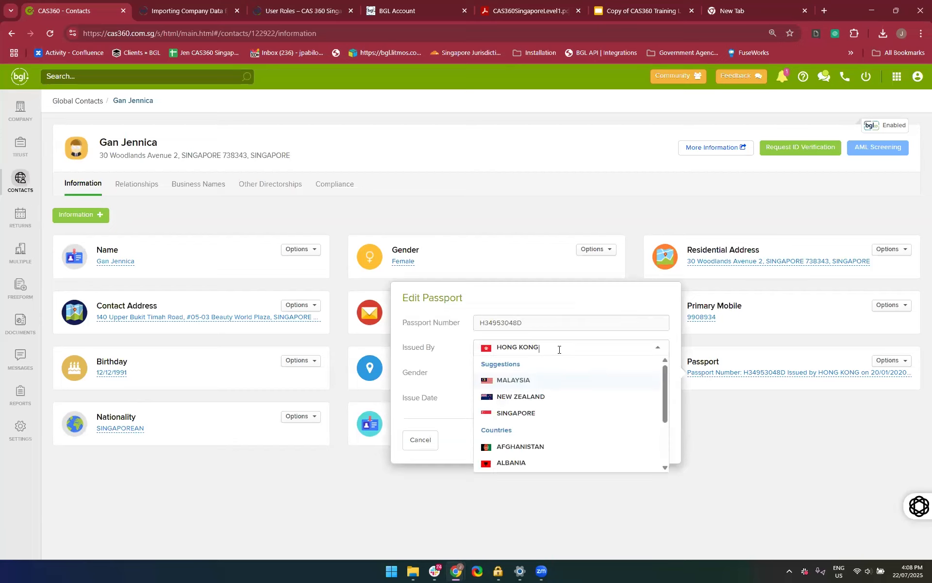
left_click(526, 417)
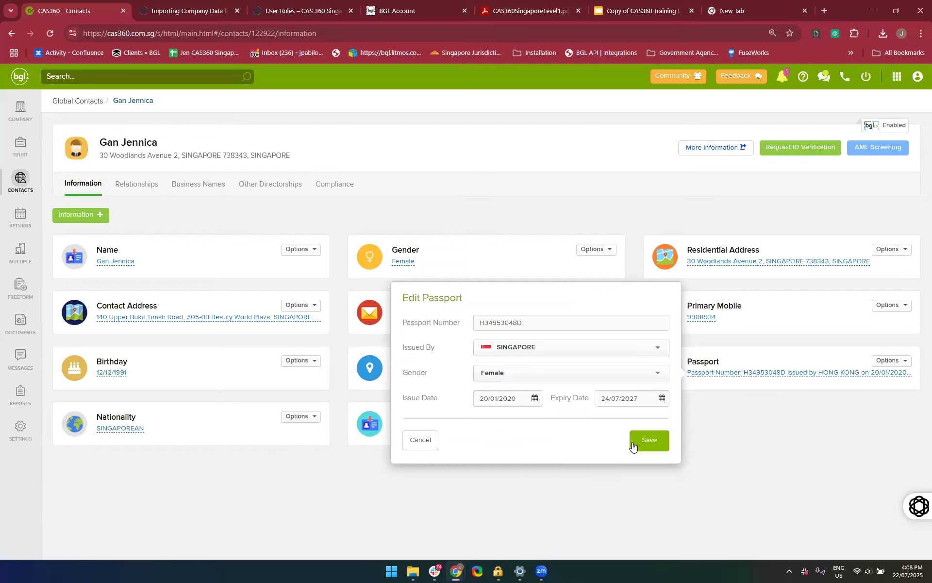
left_click(647, 441)
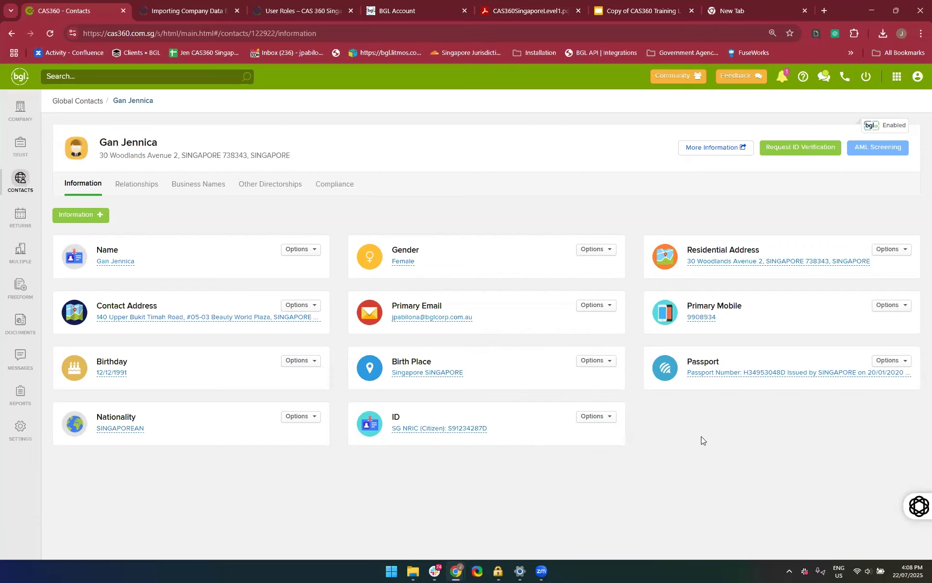
Replace the surname in the contact's name details with the new surname and save the change
scroll(695, 441, "up", 3, "ctrl")
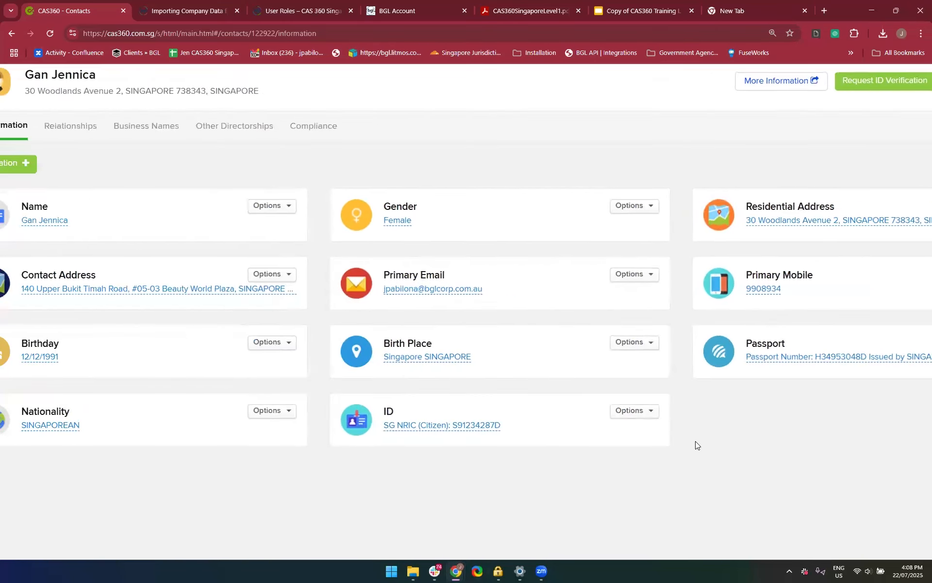
scroll(356, 197, "up", 2)
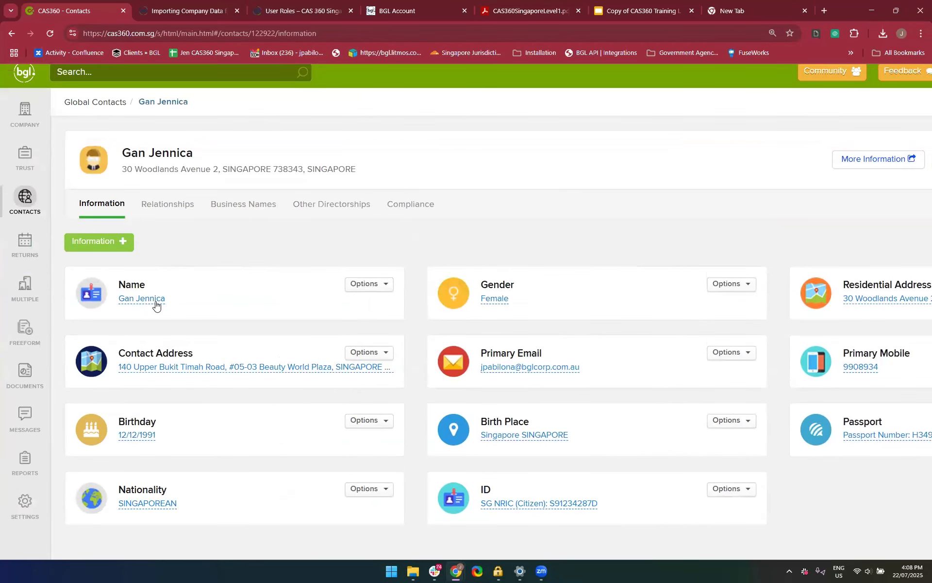
left_click(156, 305)
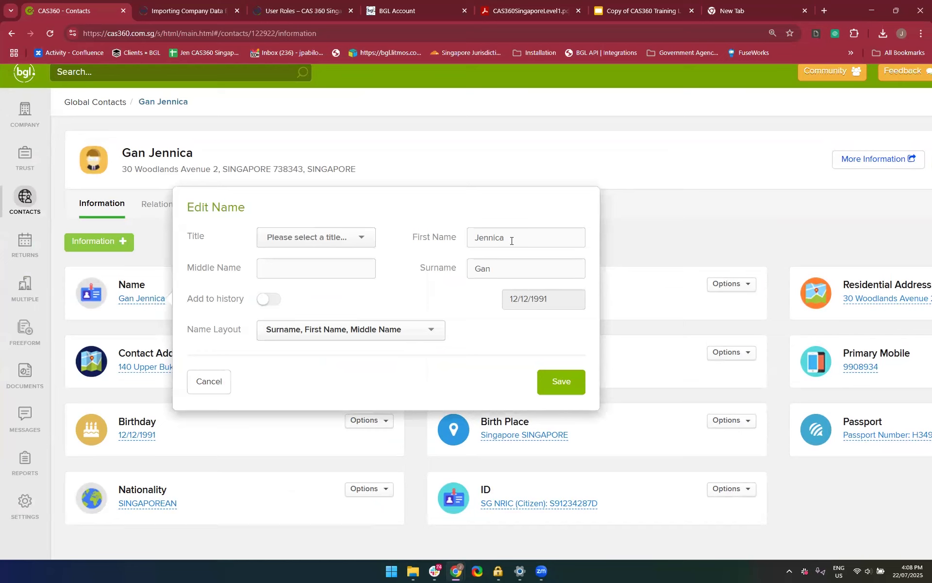
left_click(503, 269)
key("BackSpace")
key("BackSpace")
key("BackSpace")
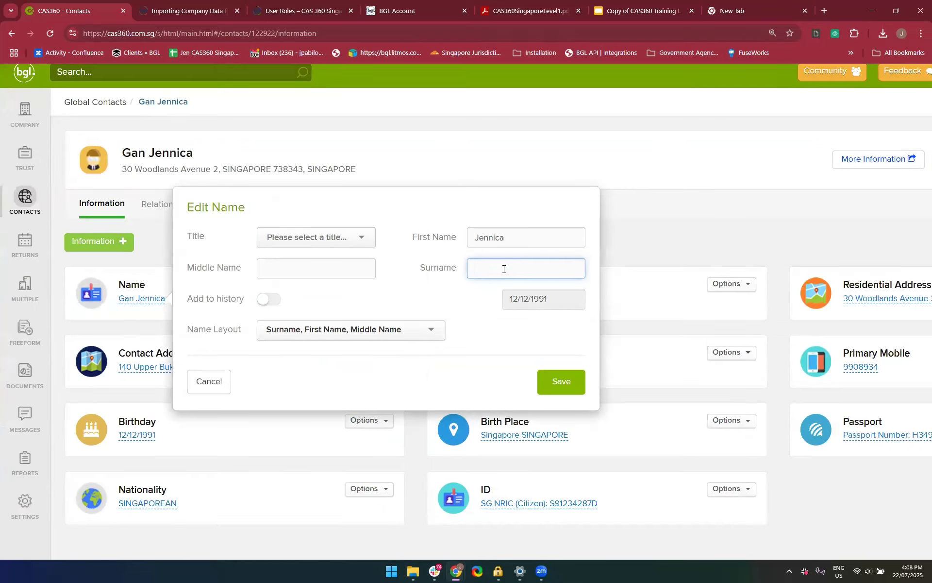
type("Rogers")
left_click(558, 392)
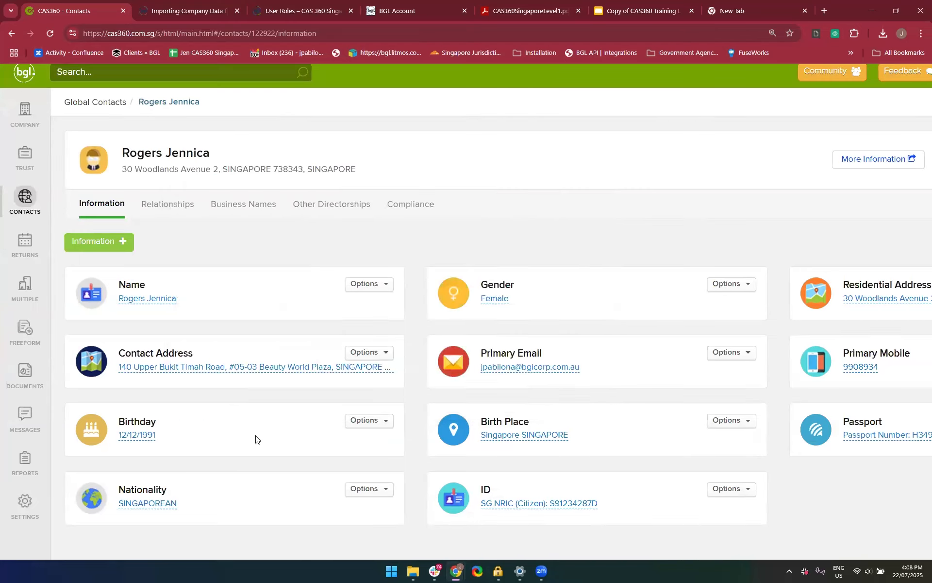
Return to Global Contacts, search for a contact by first name and open the record with the Changi Business Park address
scroll(256, 439, "down", 2)
scroll(256, 437, "down", 2)
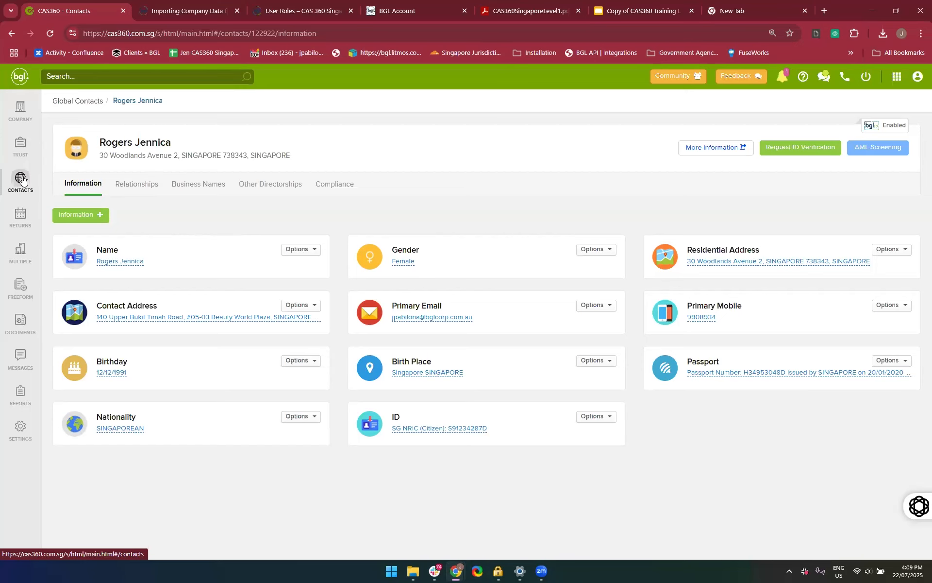
left_click(92, 100)
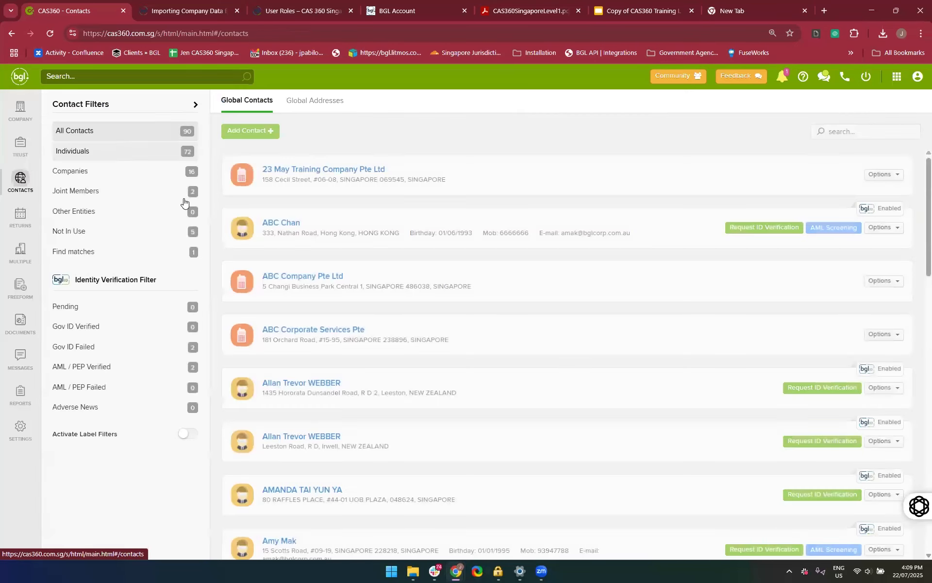
scroll(361, 364, "down", 1)
scroll(362, 364, "up", 2)
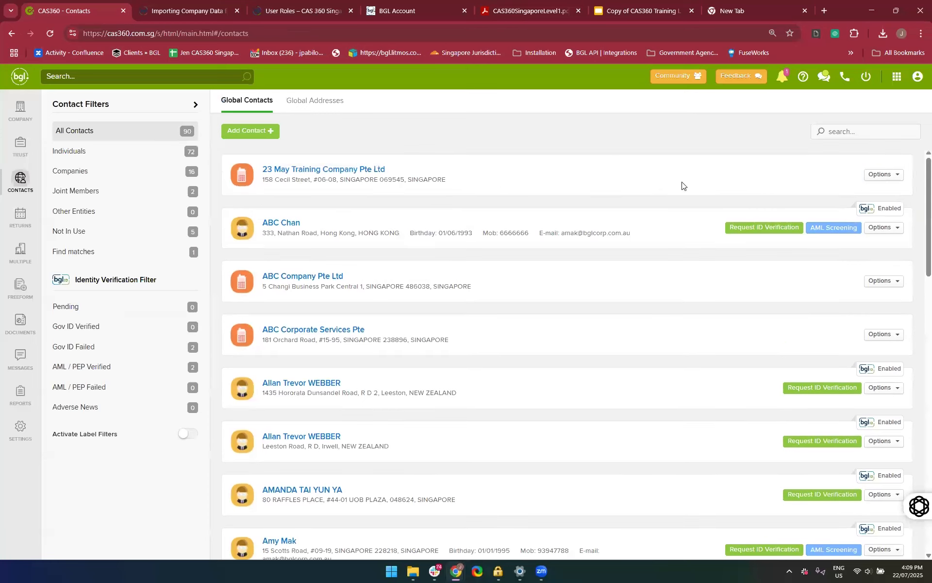
left_click(847, 139)
type("Jennifer")
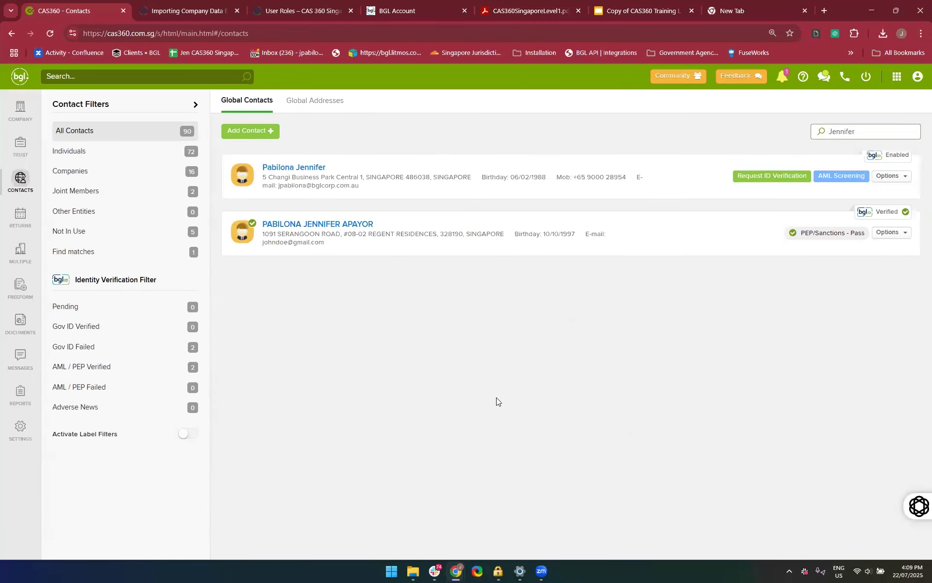
left_click(291, 169)
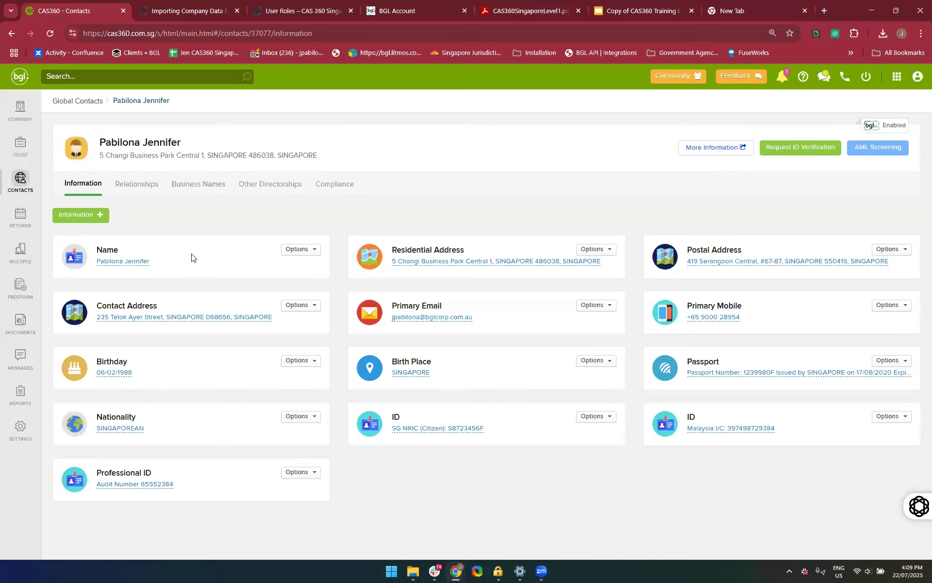
Examine the contact's relationships, covering annual return items, auditor signatory roles and bank account signatory roles
left_click(142, 193)
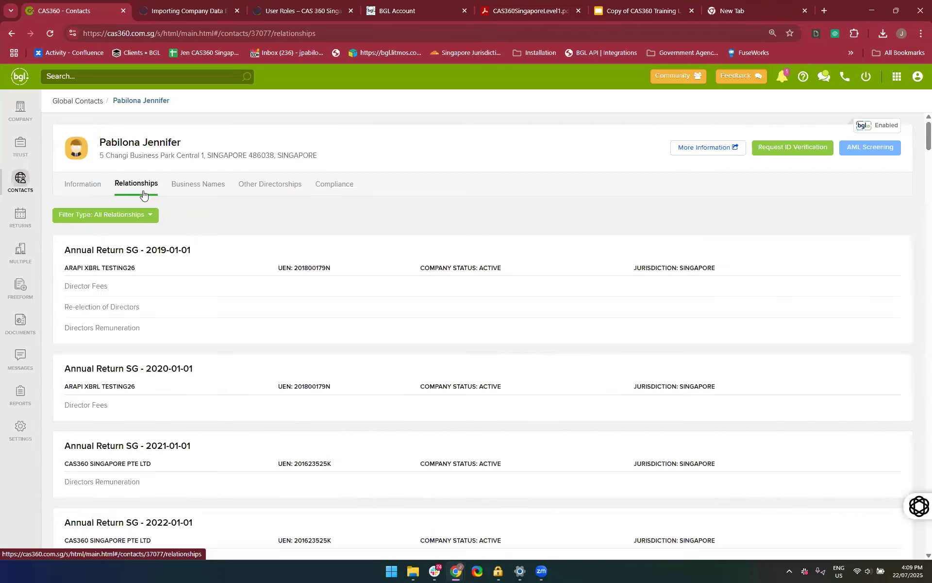
scroll(193, 286, "down", 1)
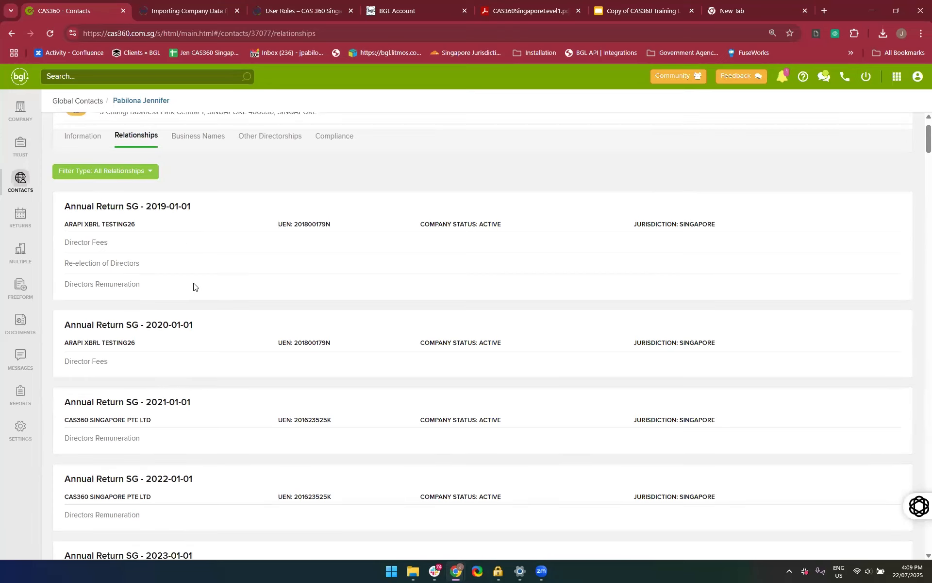
scroll(227, 341, "down", 1)
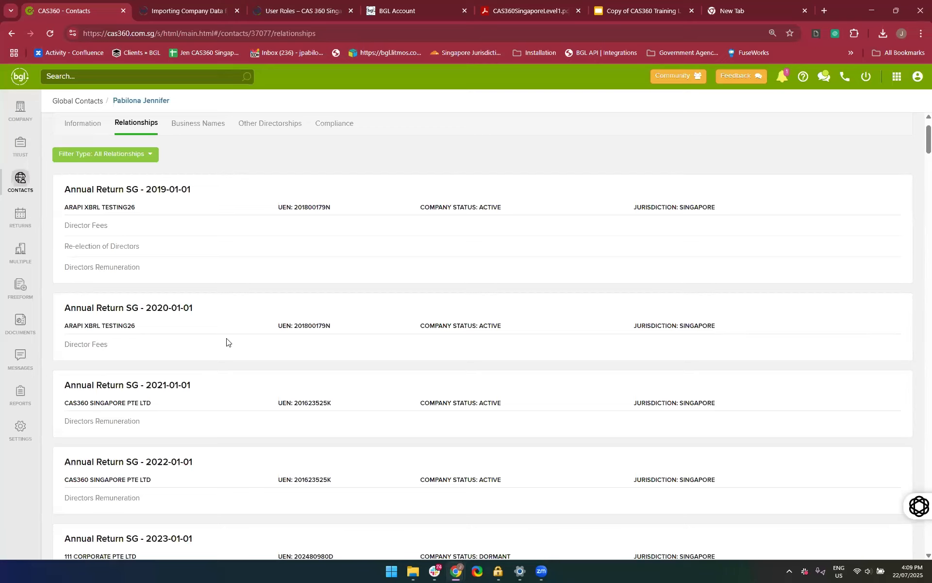
scroll(225, 329, "down", 1)
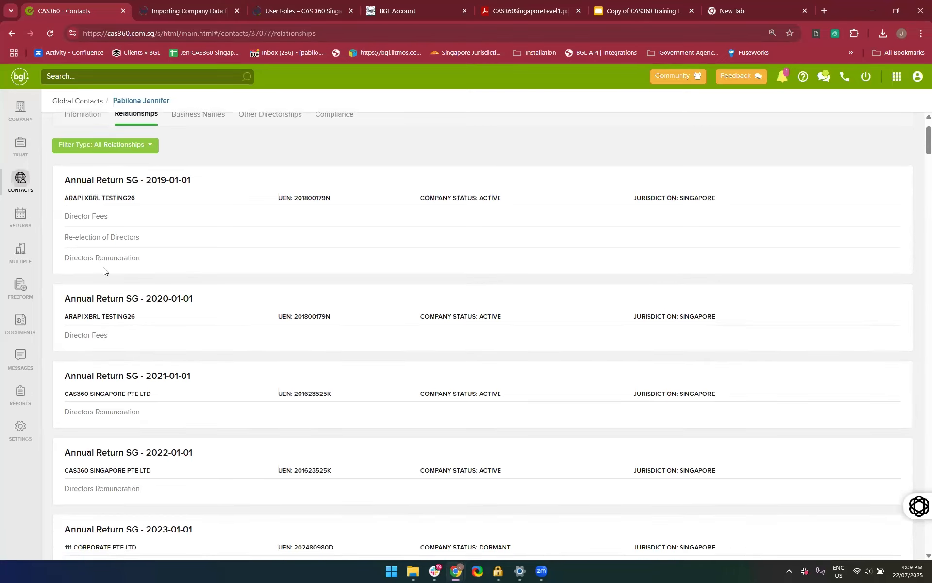
scroll(121, 282, "down", 1)
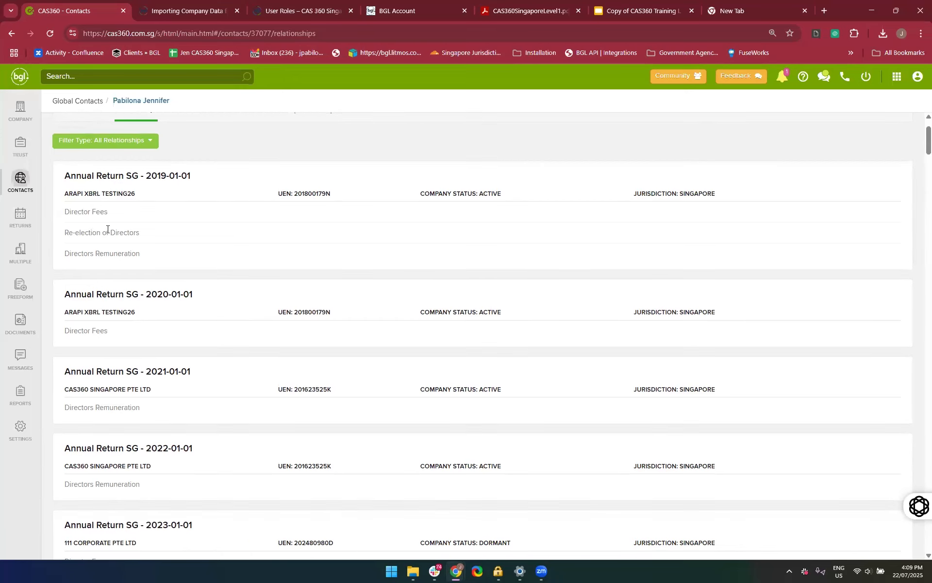
scroll(102, 269, "down", 1)
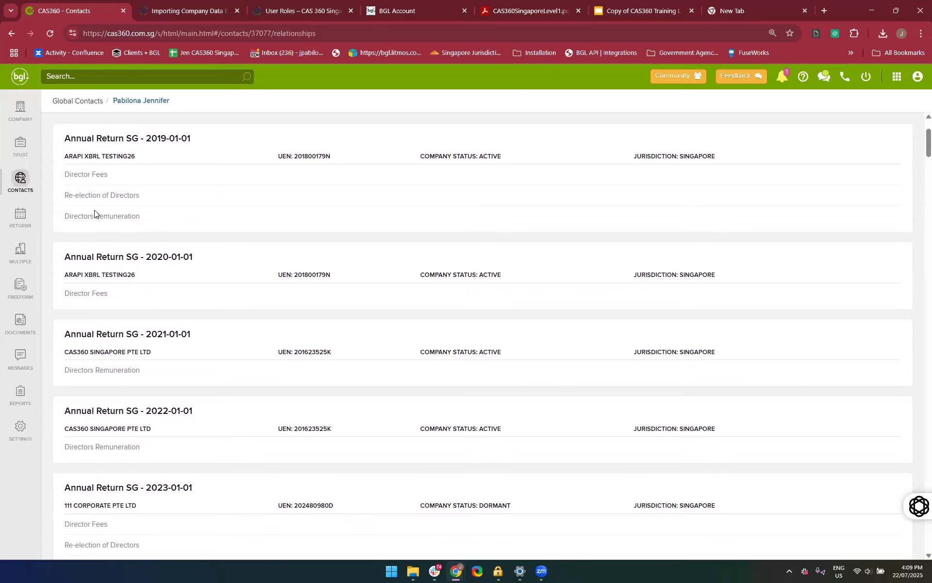
scroll(139, 327, "down", 10)
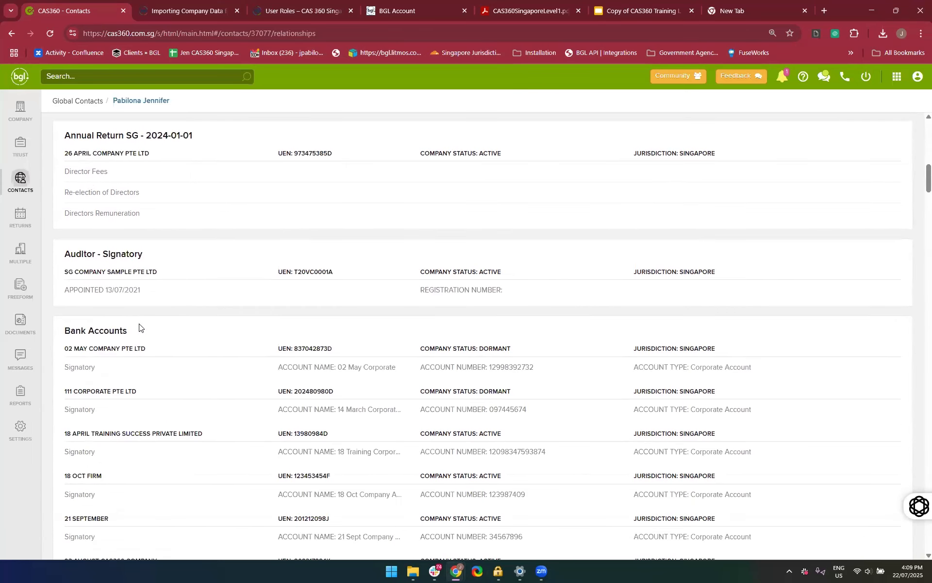
scroll(139, 327, "down", 1)
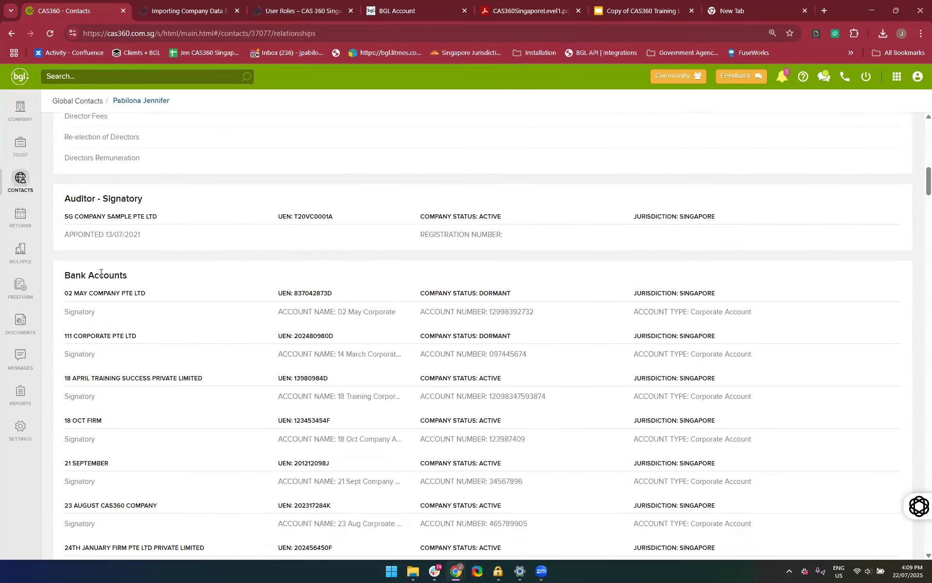
scroll(120, 316, "down", 3)
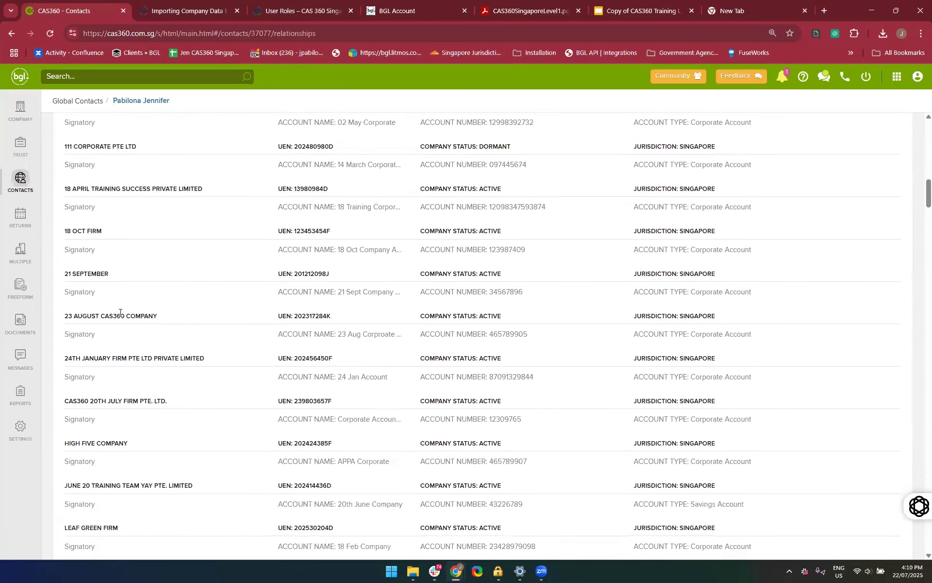
scroll(120, 316, "up", 1)
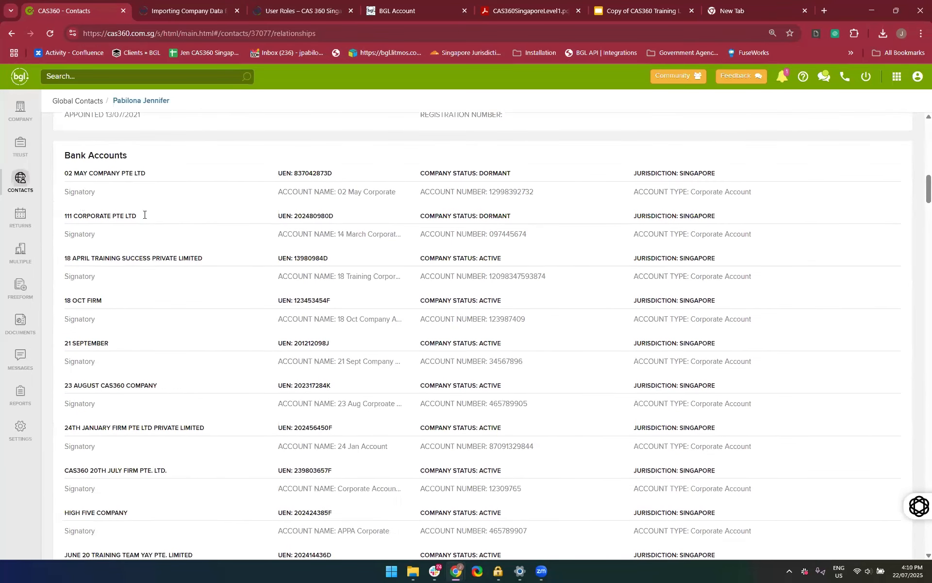
right_click(179, 299)
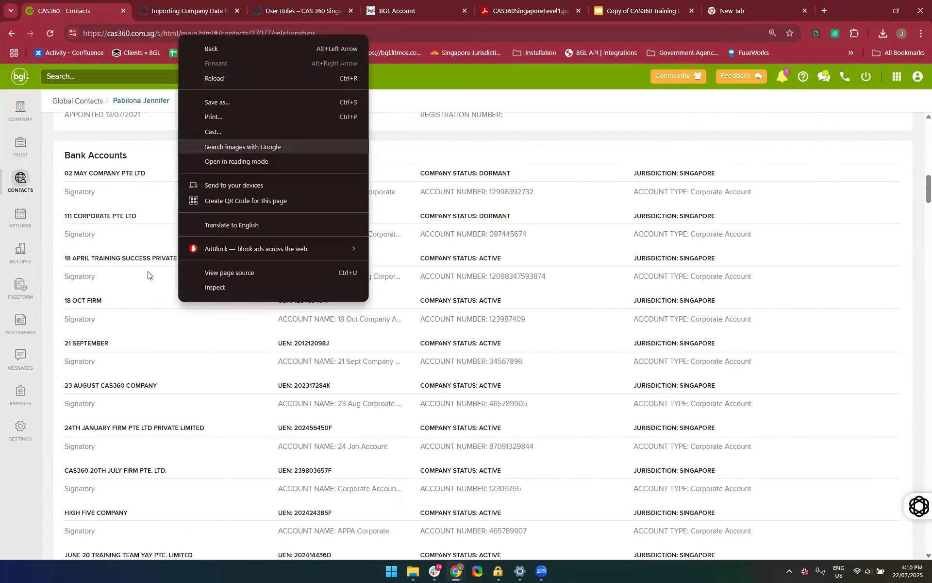
left_click(142, 292)
scroll(142, 293, "down", 10)
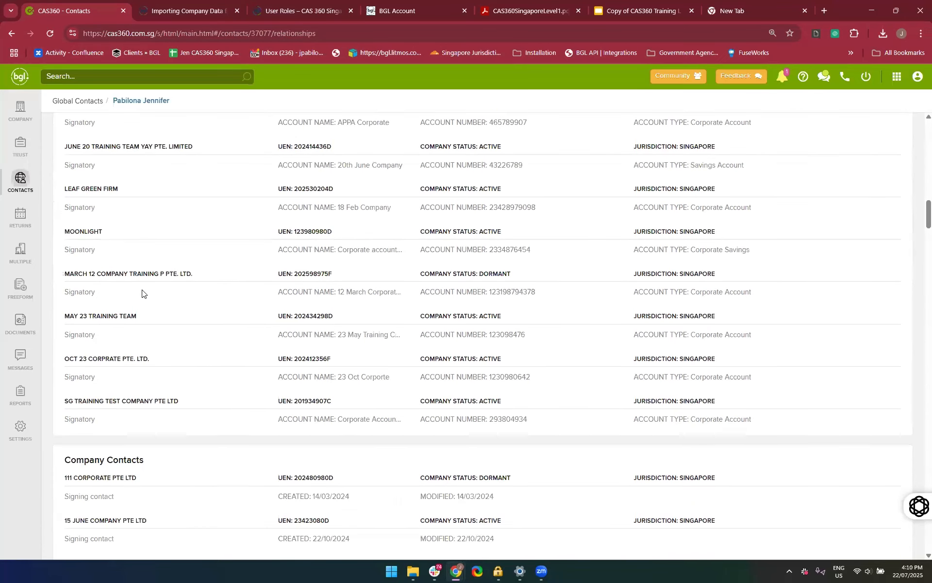
Examine the contact's company contact, nominee shareholder, office holding, registrable controller, representative and shareholding relationships
scroll(87, 218, "down", 1)
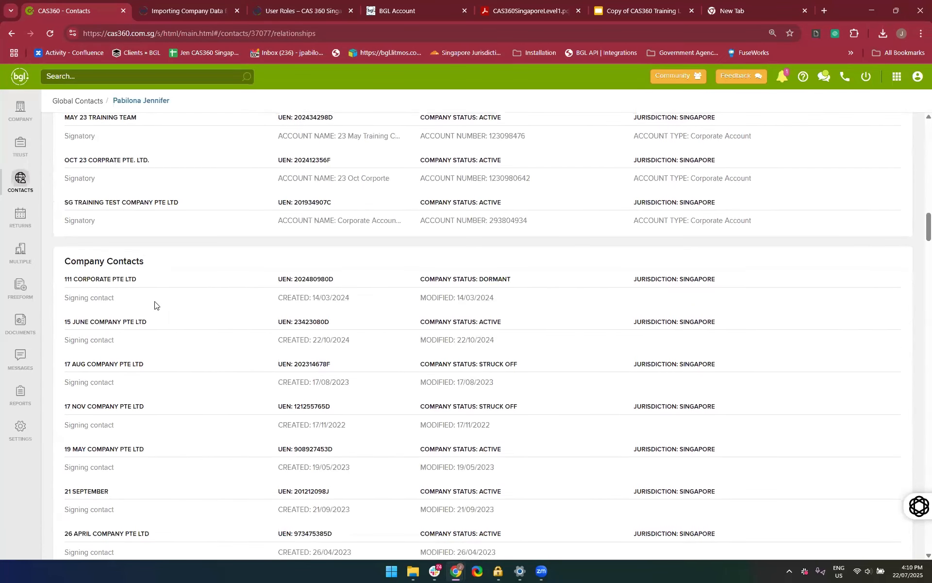
scroll(136, 389, "down", 20)
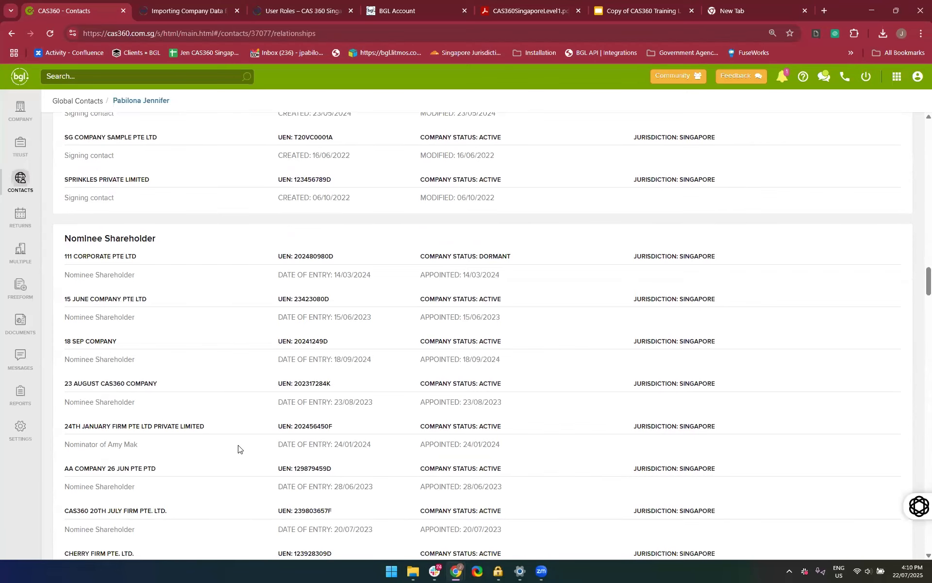
scroll(238, 449, "down", 10)
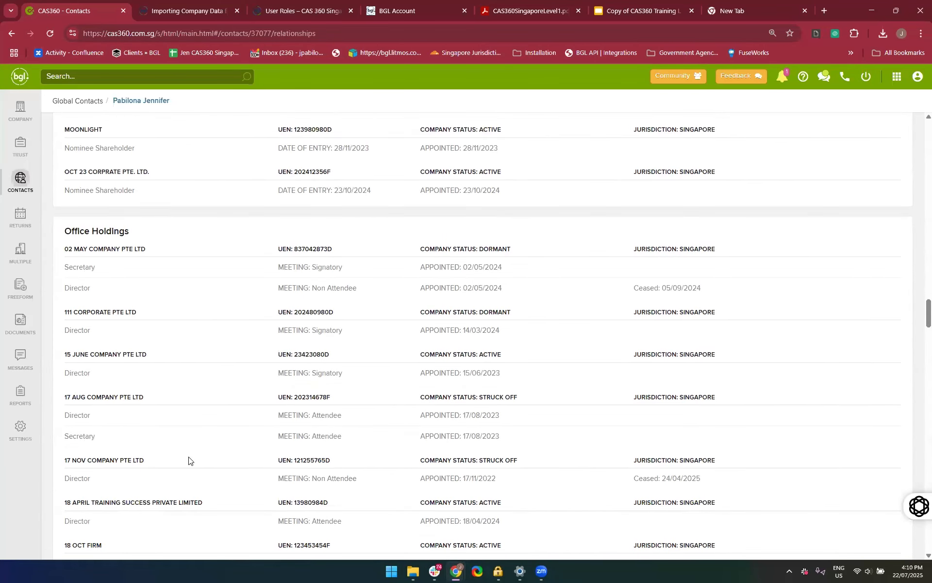
scroll(189, 461, "down", 1)
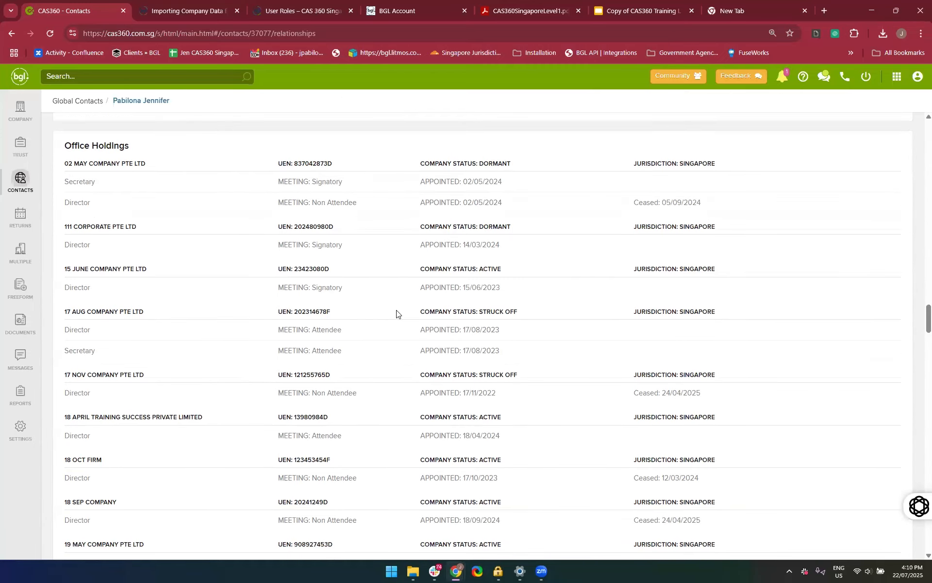
scroll(276, 466, "down", 7)
scroll(276, 466, "down", 10)
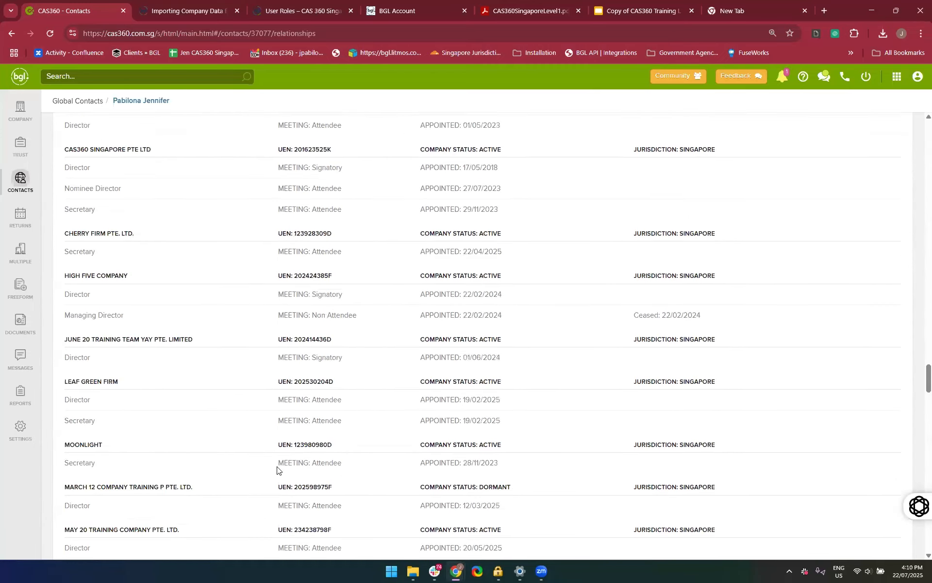
scroll(285, 473, "down", 1)
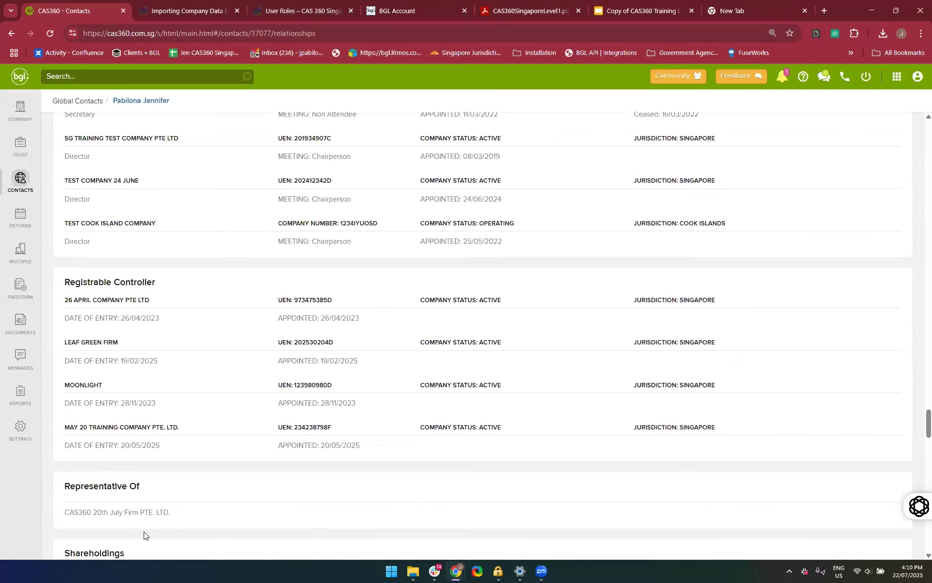
scroll(260, 389, "down", 4)
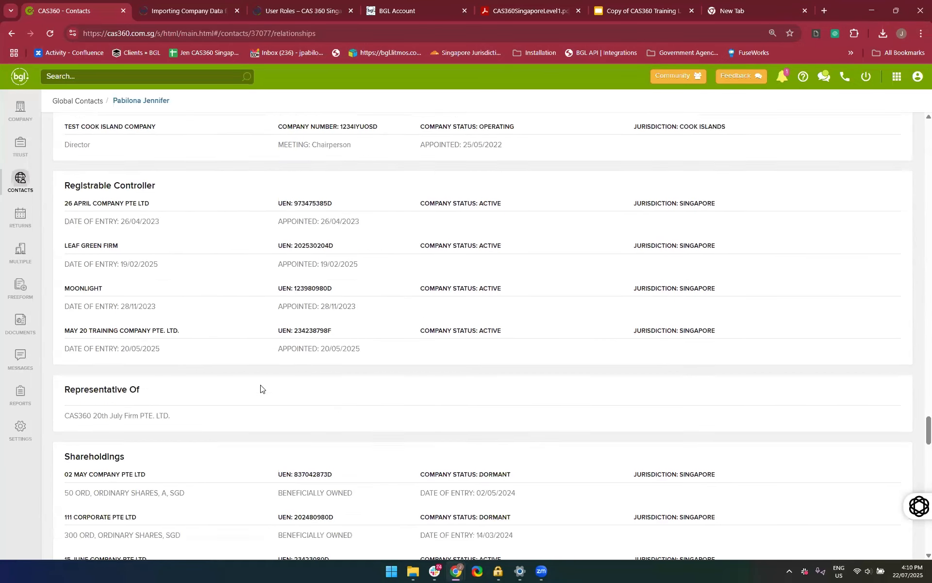
scroll(168, 335, "down", 1)
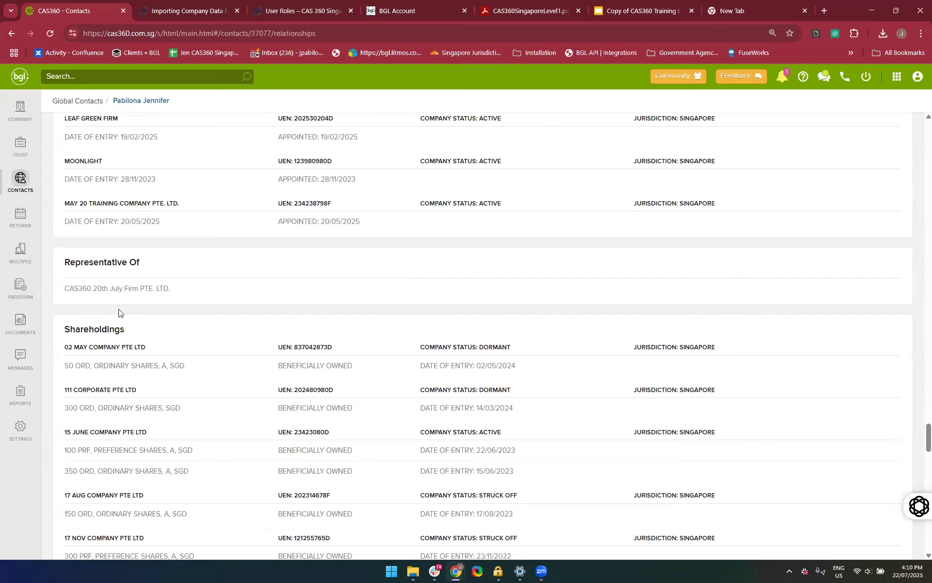
scroll(137, 374, "down", 8)
scroll(147, 235, "up", 20)
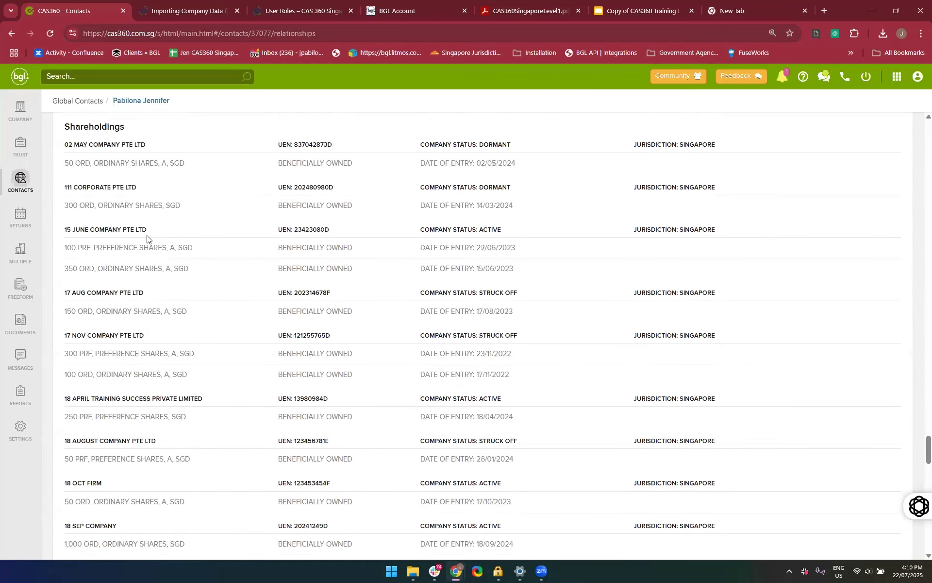
Leave the contact's relationships and open the Global Addresses list
scroll(147, 235, "up", 20)
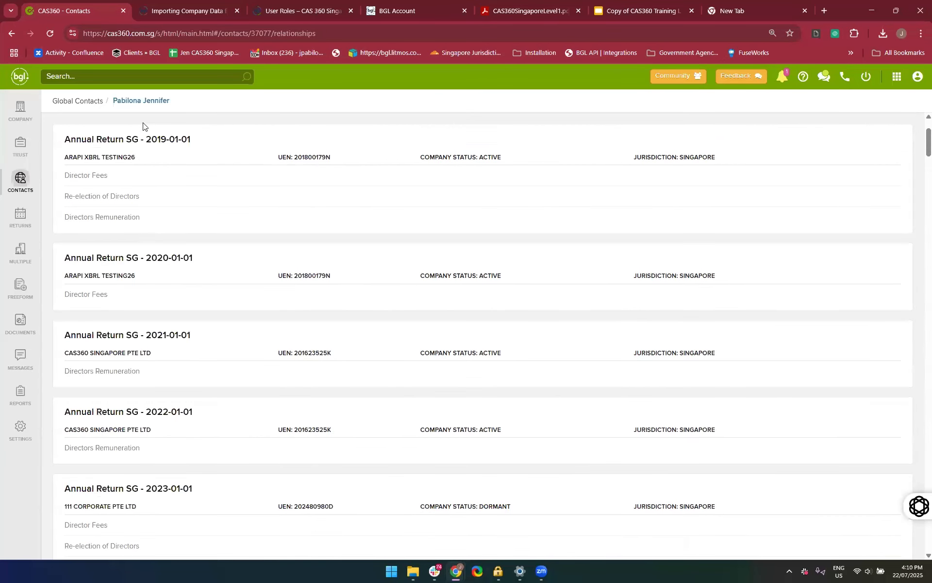
scroll(189, 217, "up", 3)
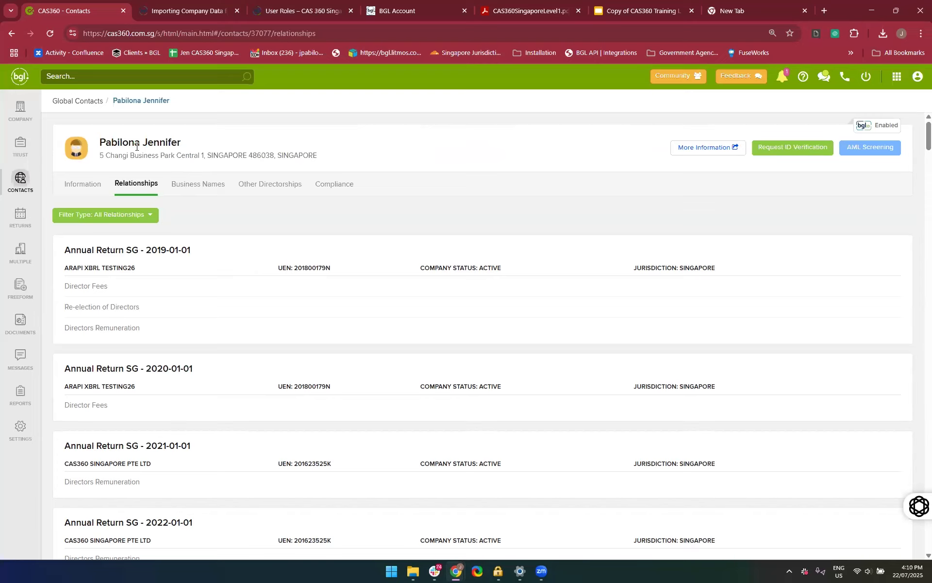
scroll(236, 334, "down", 2)
scroll(236, 334, "up", 2)
left_click(23, 183)
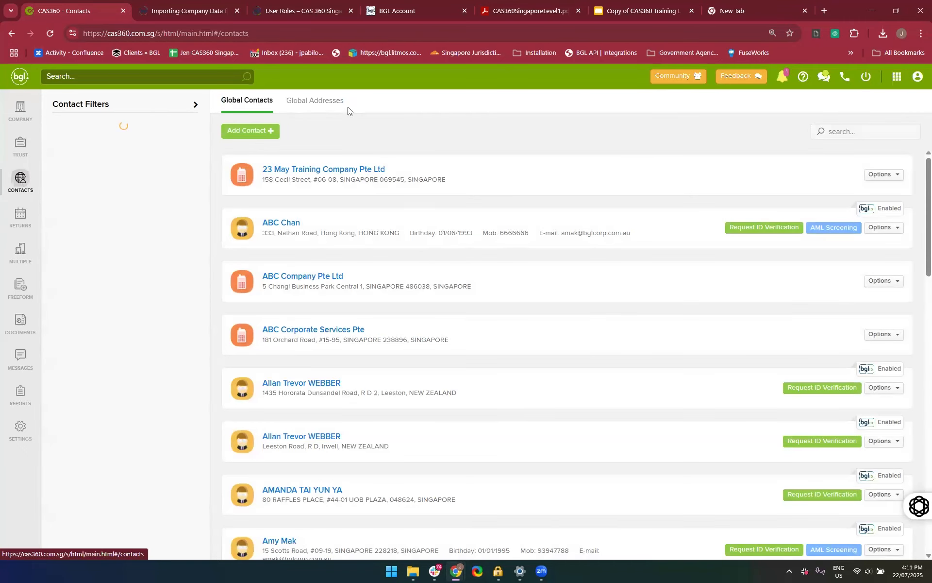
left_click(325, 103)
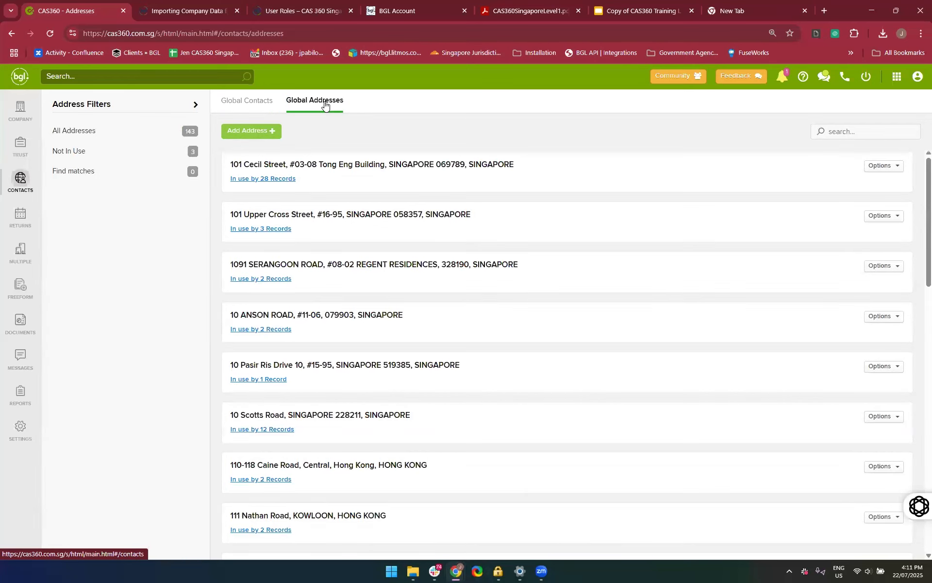
Filter the global addresses to those not in use and delete the Raffles Place address
left_click(86, 157)
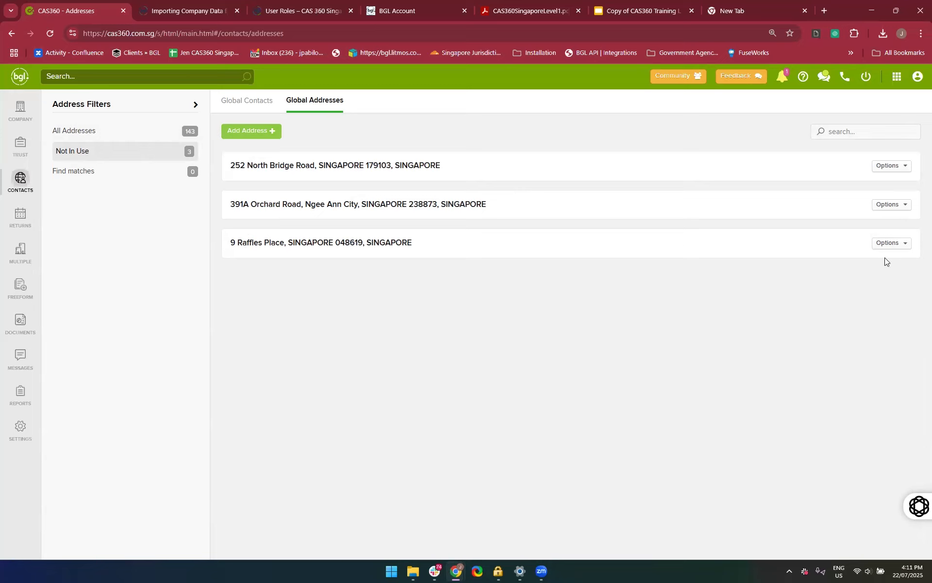
left_click(898, 245)
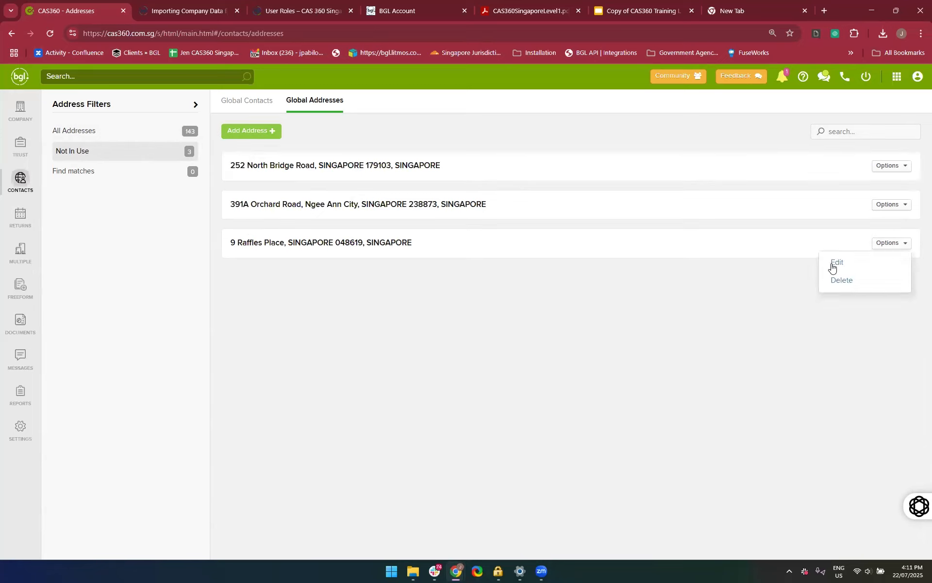
left_click(847, 281)
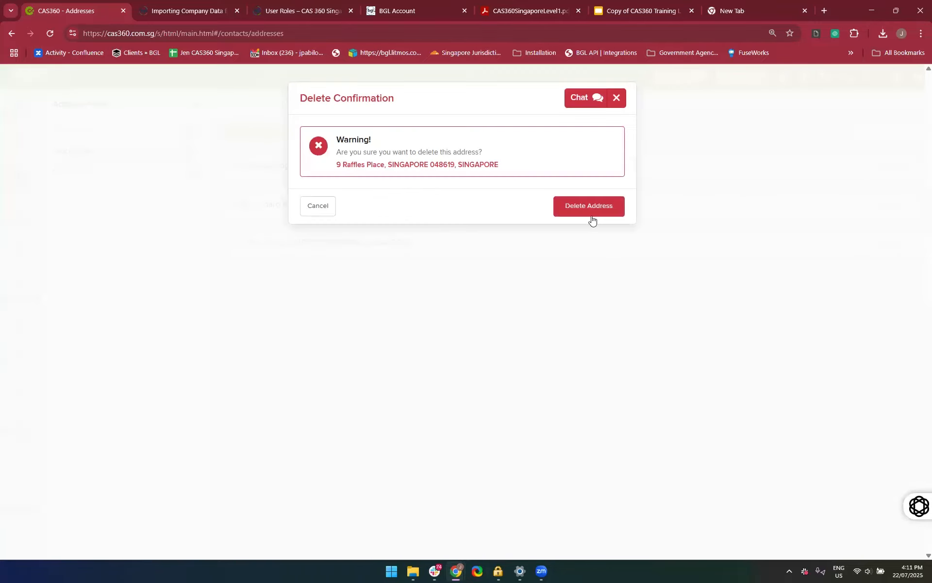
left_click(591, 207)
Check for matching addresses, and view the editable details of the Cecil Street address in the full address list without saving
left_click(94, 177)
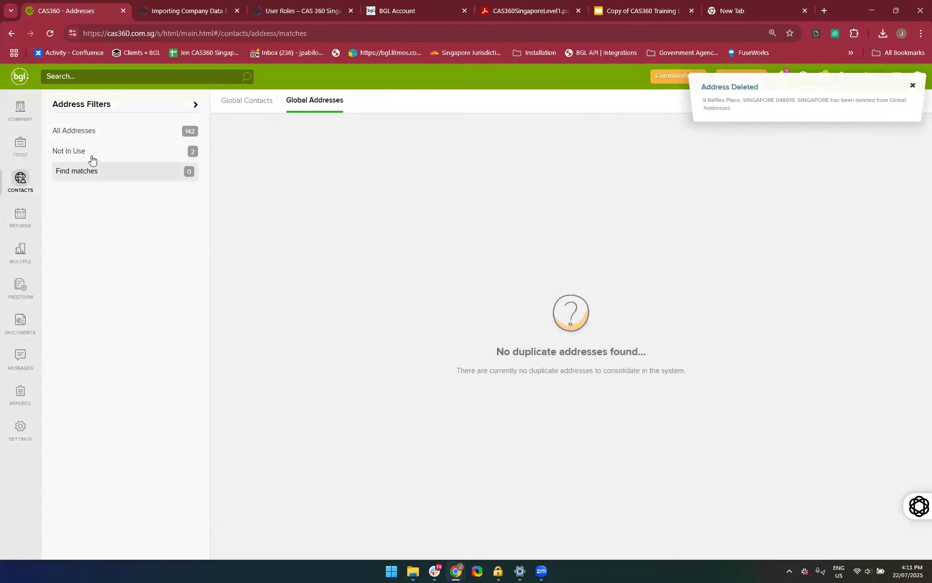
left_click(90, 138)
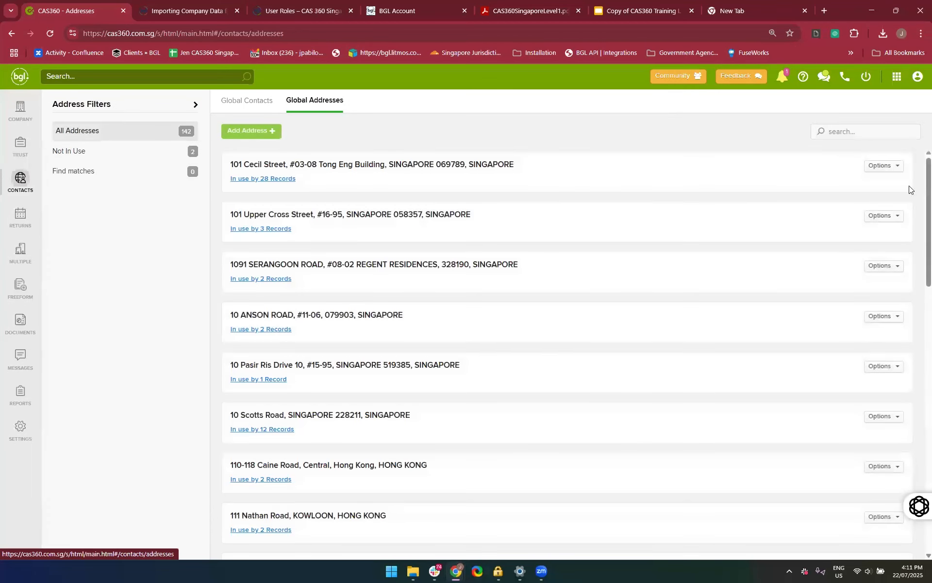
left_click(883, 166)
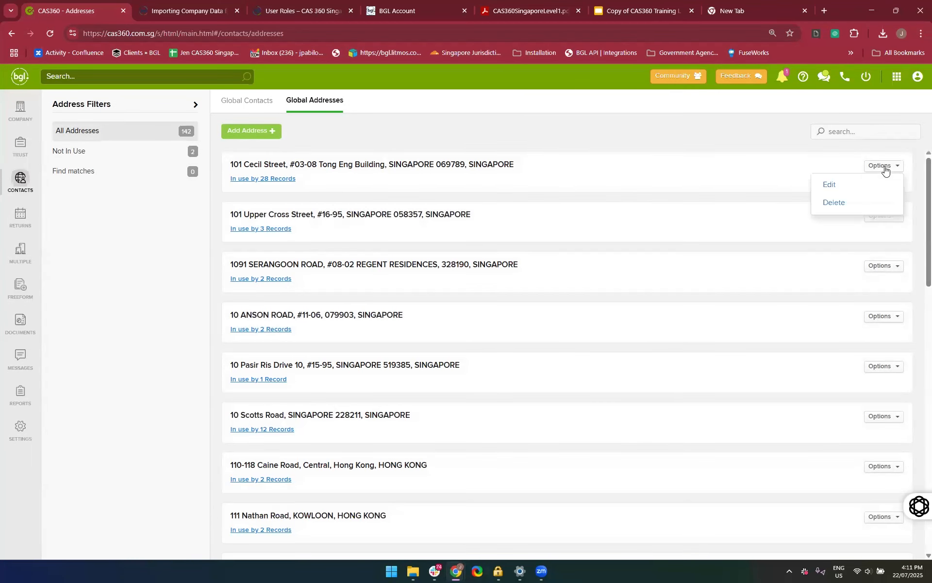
left_click(847, 184)
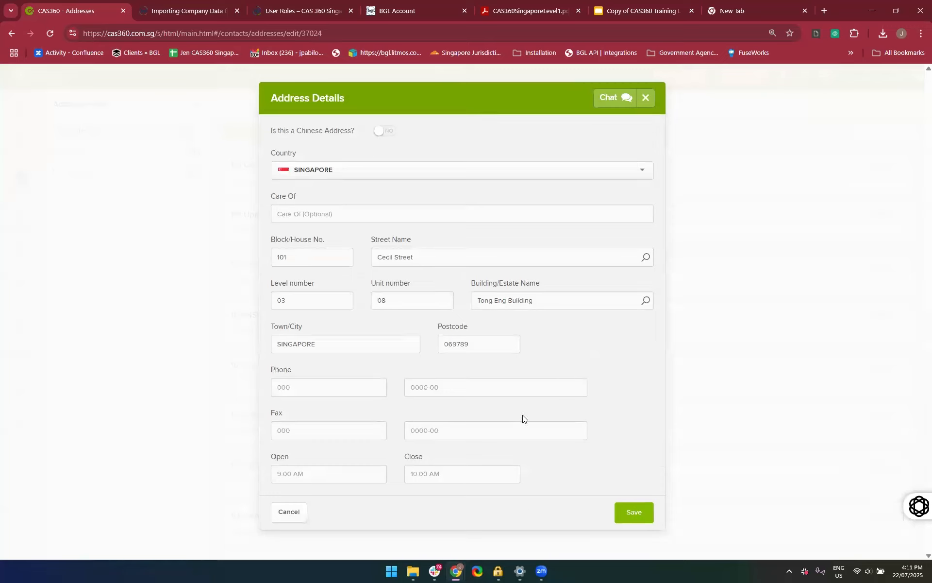
left_click(285, 516)
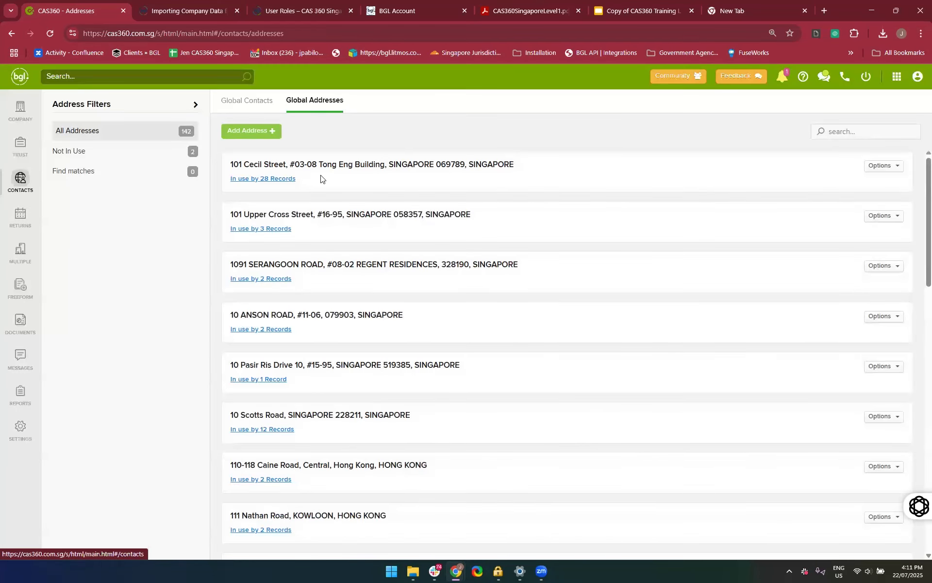
Download the full usage report for the Cecil Street address and open the PDF
scroll(322, 185, "down", 1)
scroll(290, 187, "up", 1)
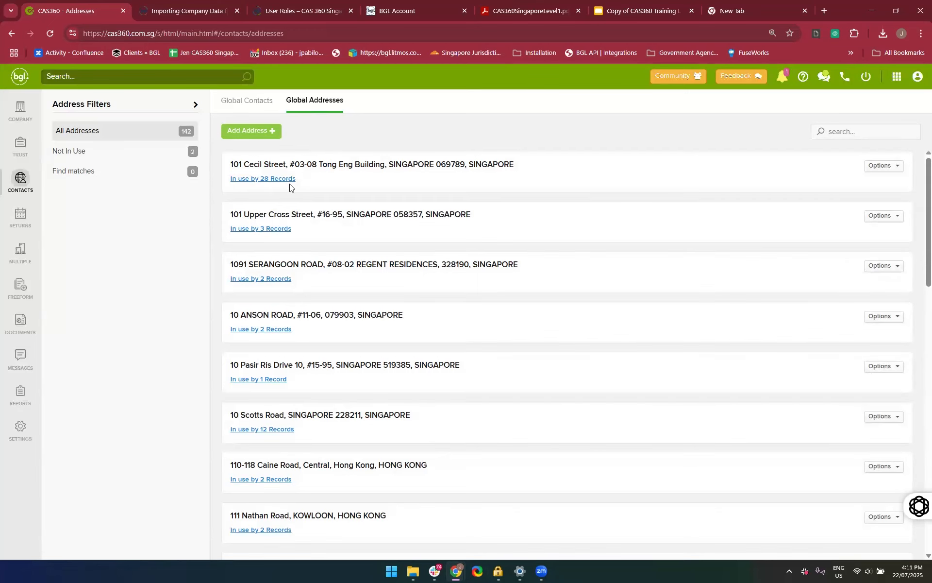
mouse_move(267, 182)
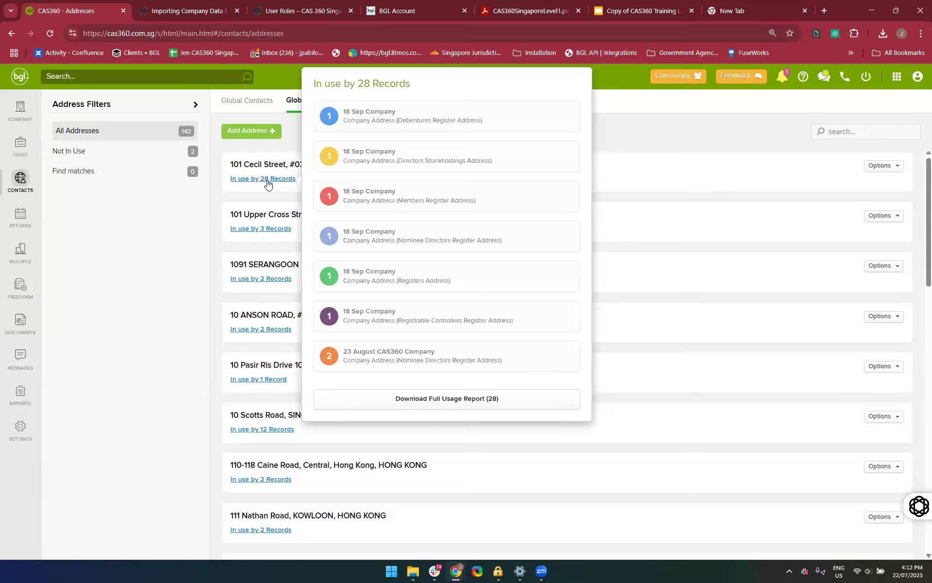
left_click(390, 401)
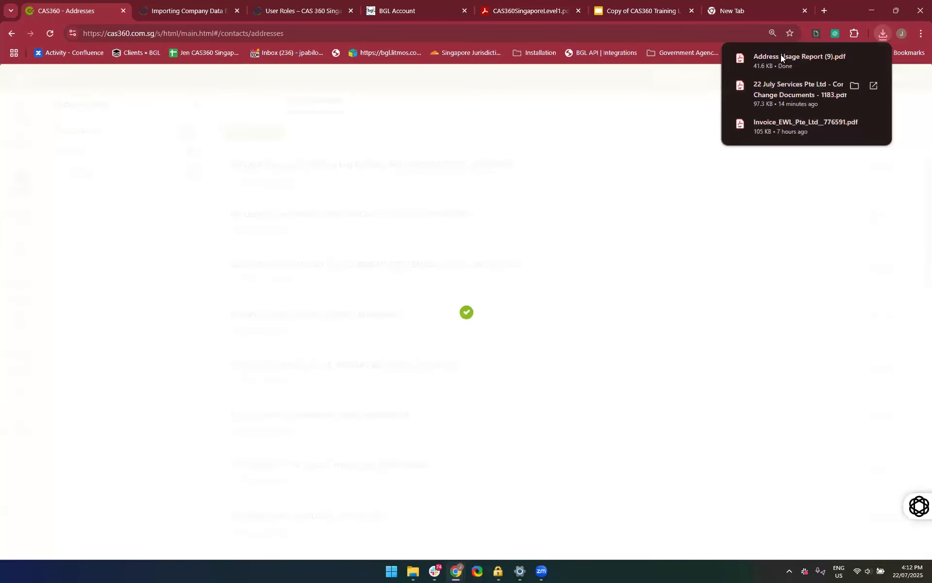
left_click(774, 61)
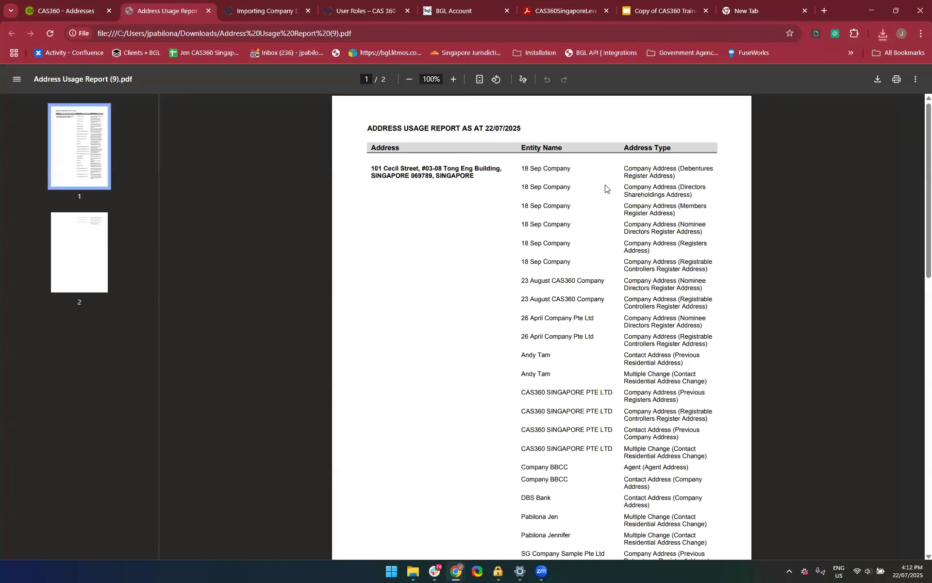
Examine the entity names and address types across both pages of the Address Usage Report, and close the report
scroll(473, 297, "down", 1)
scroll(447, 152, "up", 1)
scroll(554, 281, "down", 3)
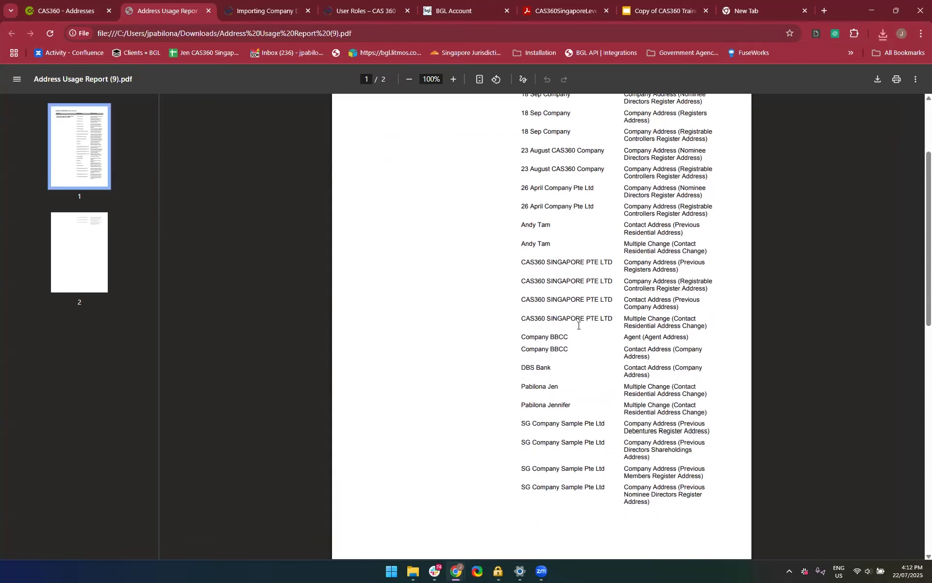
scroll(578, 325, "down", 1)
scroll(661, 367, "up", 2)
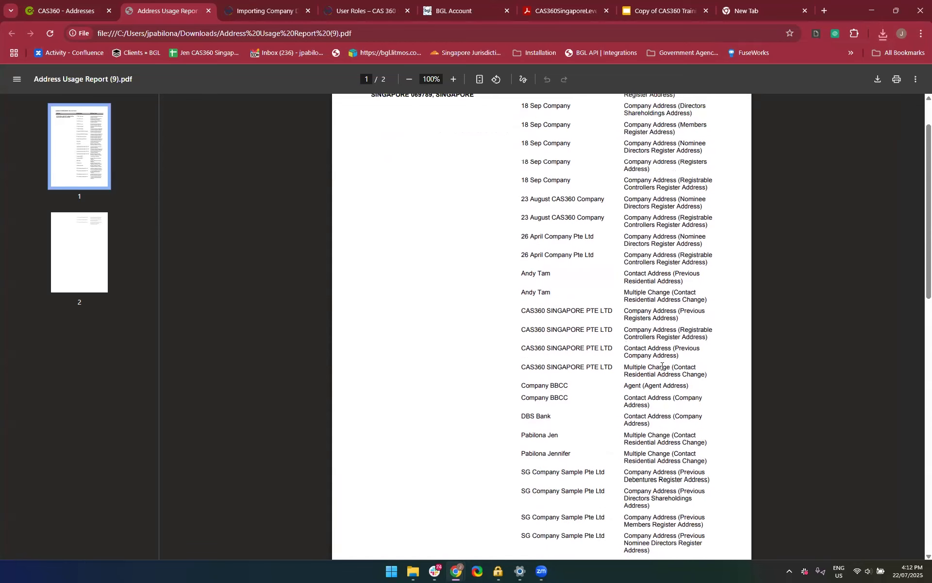
scroll(661, 366, "up", 2)
scroll(715, 416, "down", 3)
scroll(662, 301, "down", 1)
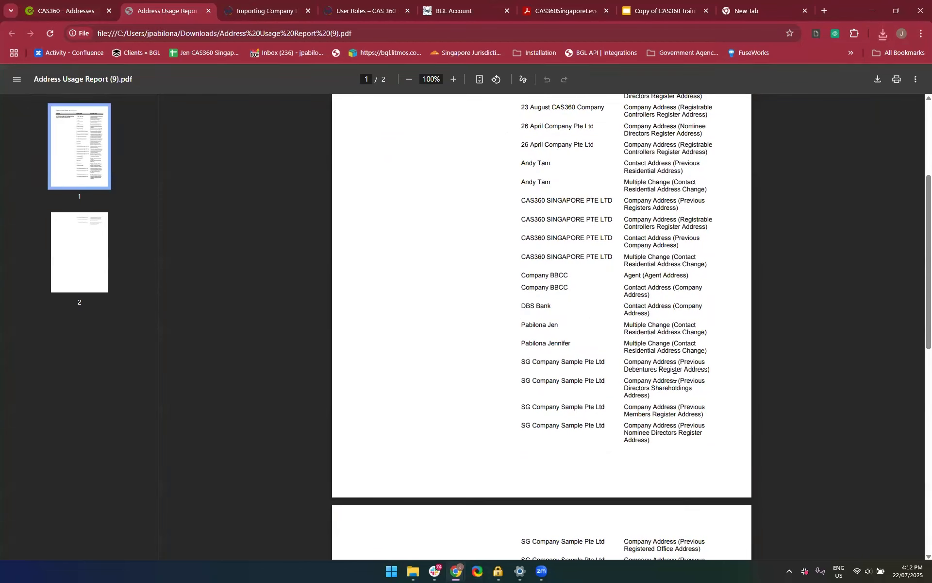
scroll(674, 376, "down", 2)
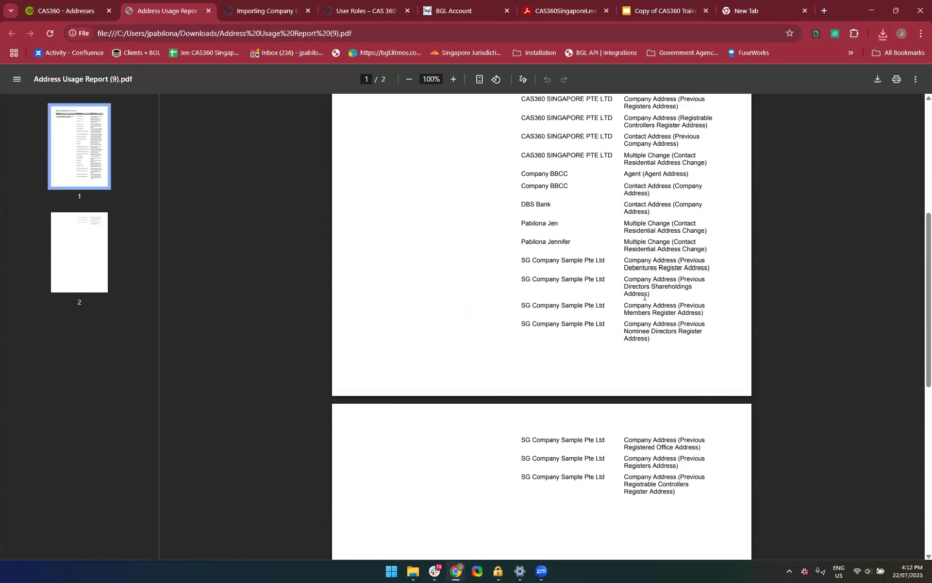
scroll(644, 296, "up", 6)
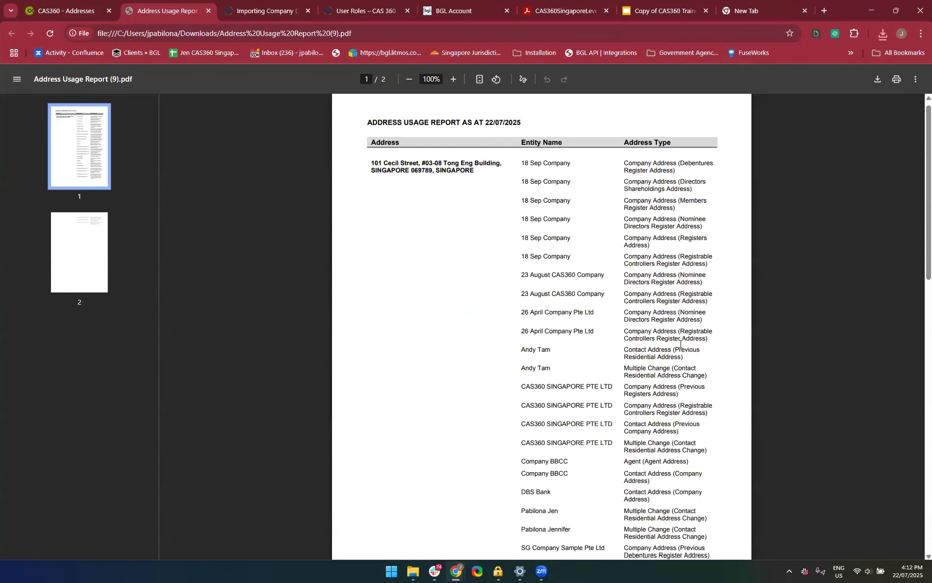
scroll(680, 344, "up", 3, "ctrl")
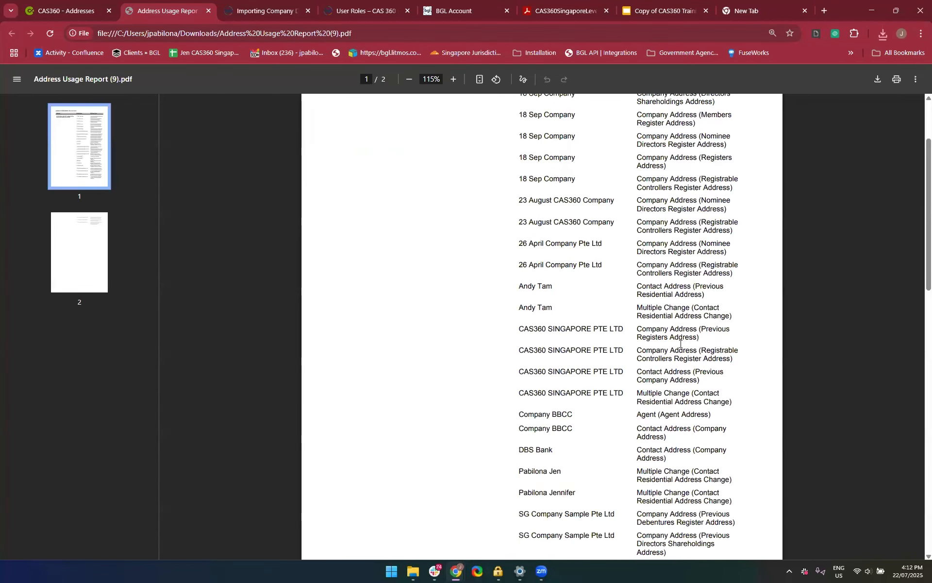
scroll(680, 343, "up", 3)
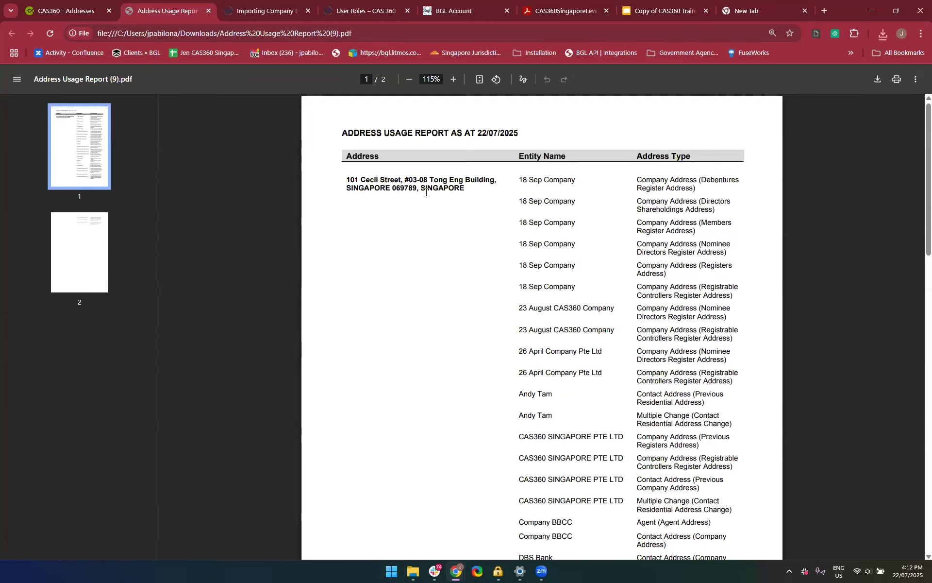
scroll(424, 355, "down", 1)
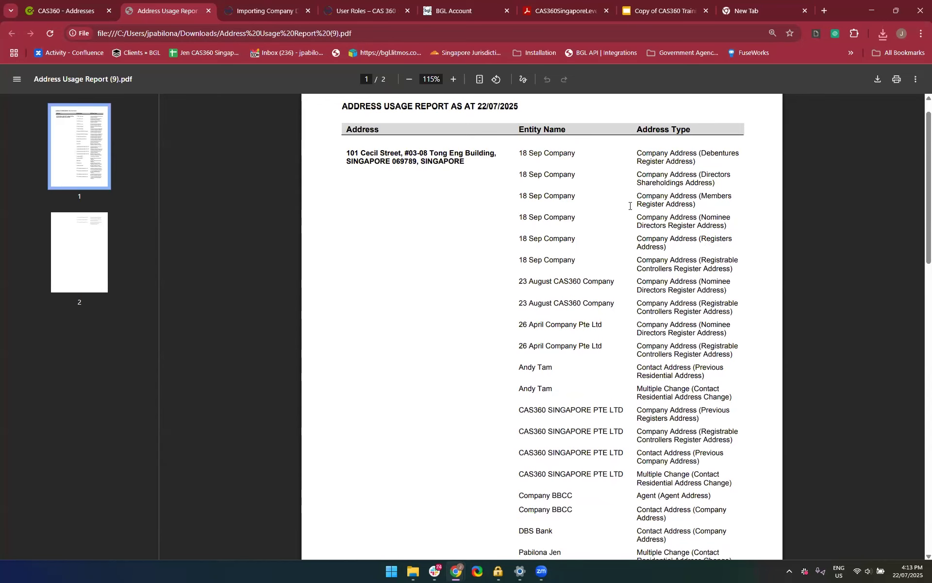
scroll(714, 262, "down", 1)
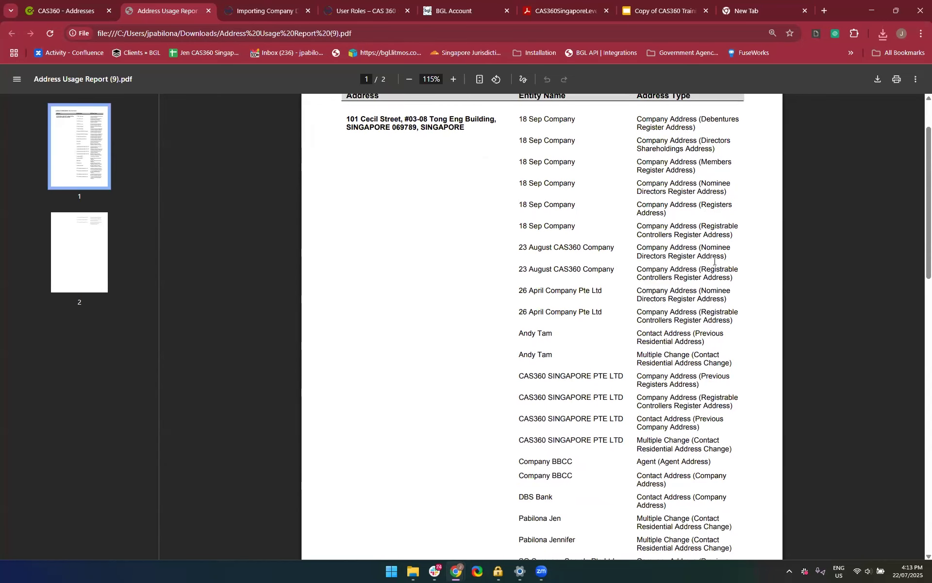
scroll(714, 261, "down", 5)
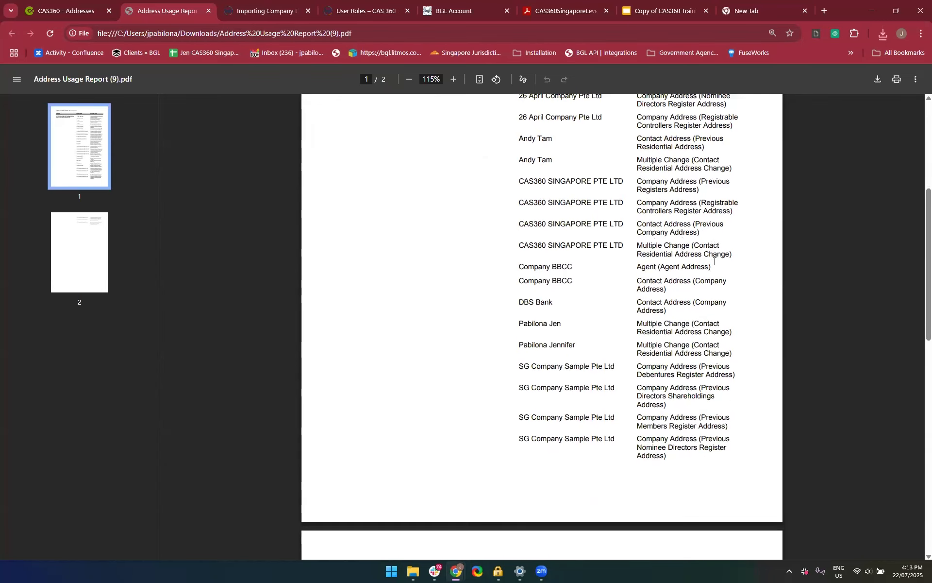
scroll(714, 261, "down", 10)
key("Home")
key("ctrl+w")
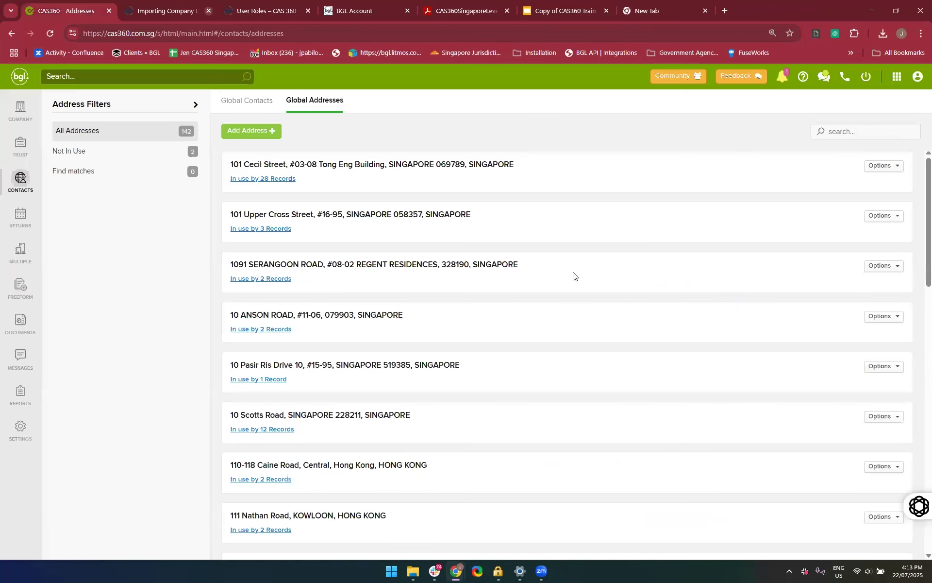
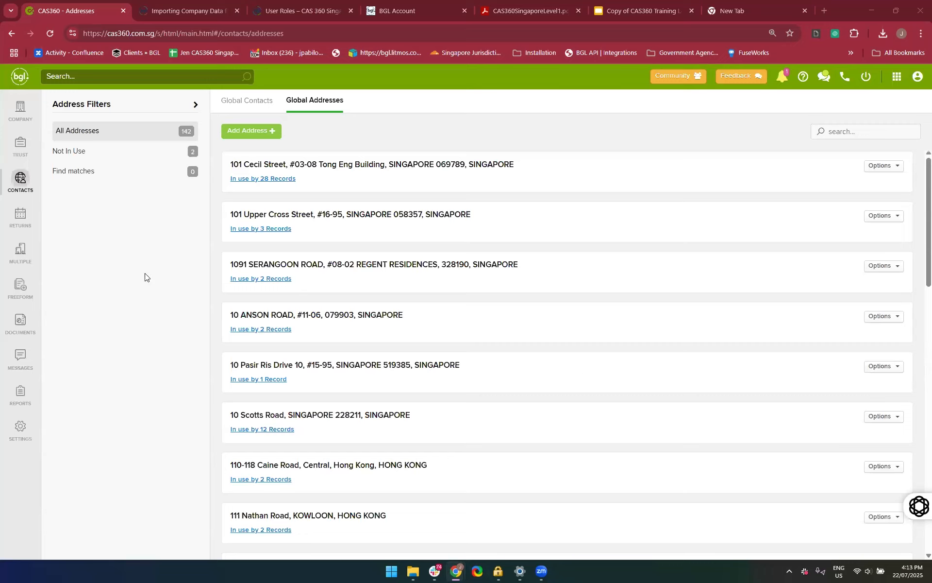
Search the company list for "22 July", open 22 July Services Pte Ltd and show its officers
left_click(20, 111)
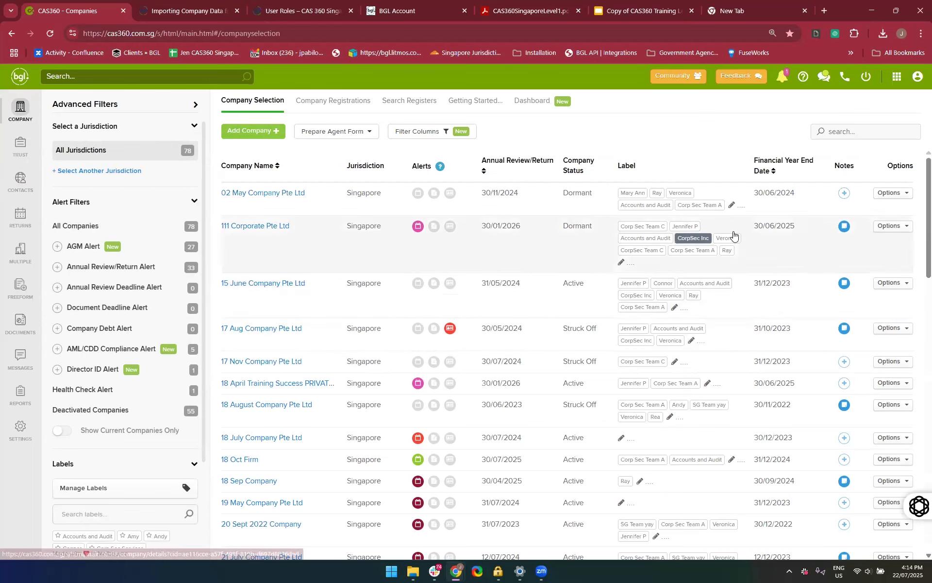
left_click(840, 137)
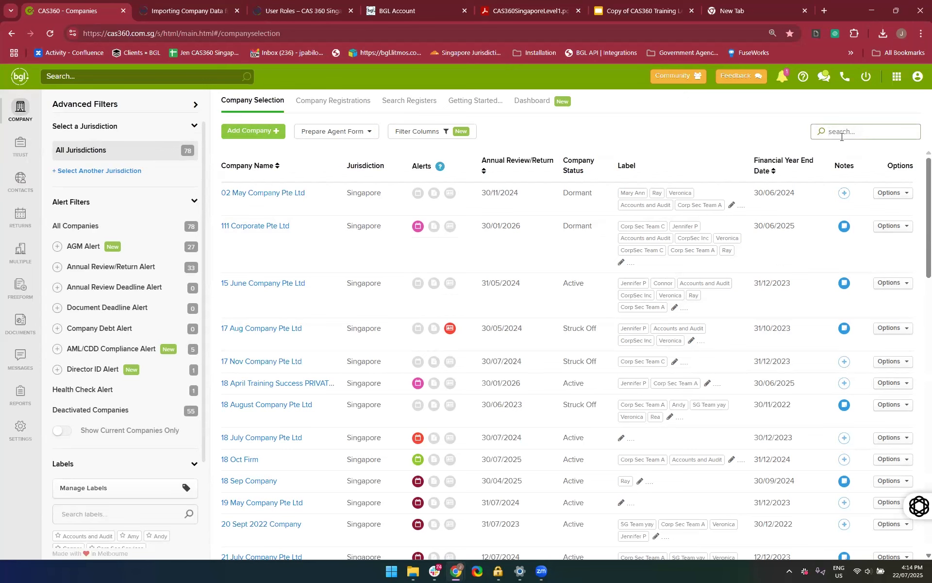
type("22 July")
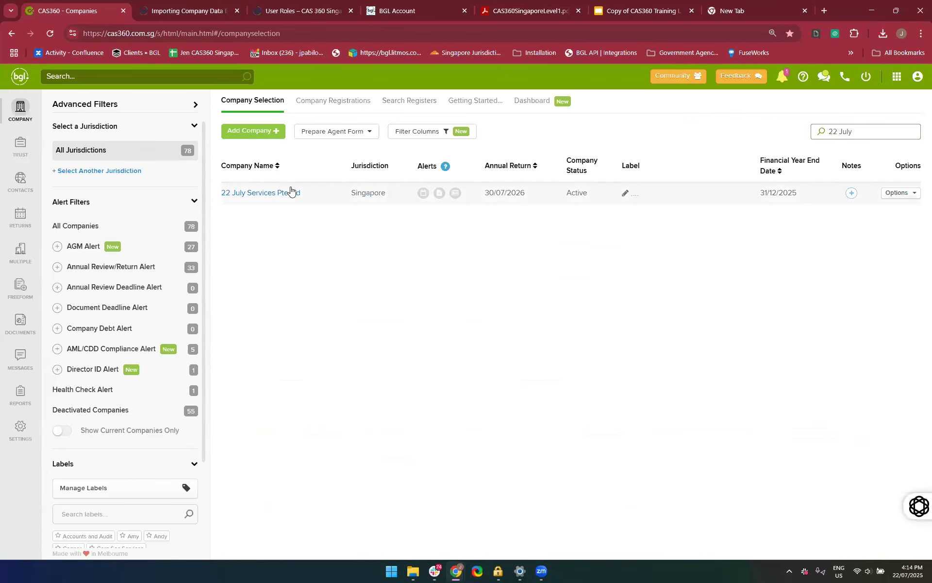
left_click(249, 194)
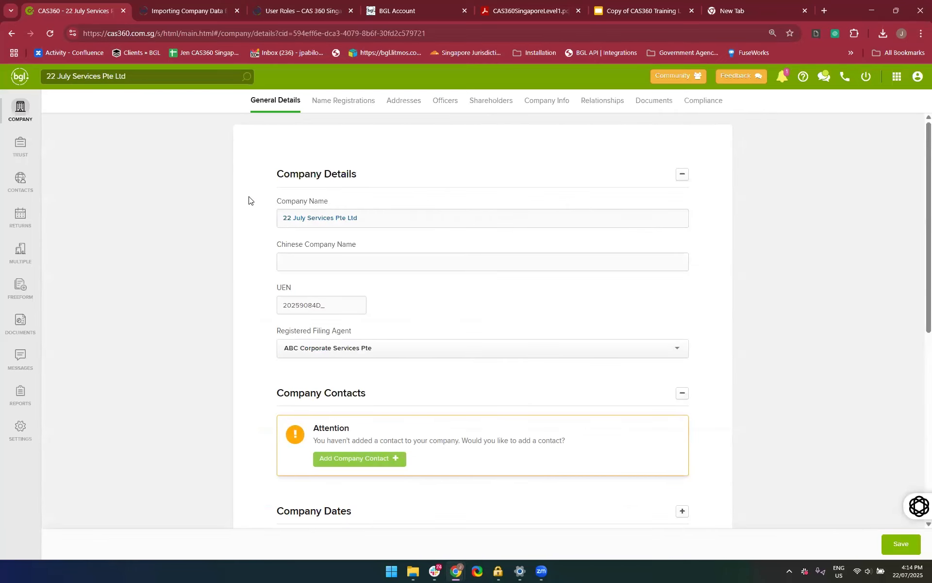
left_click(449, 107)
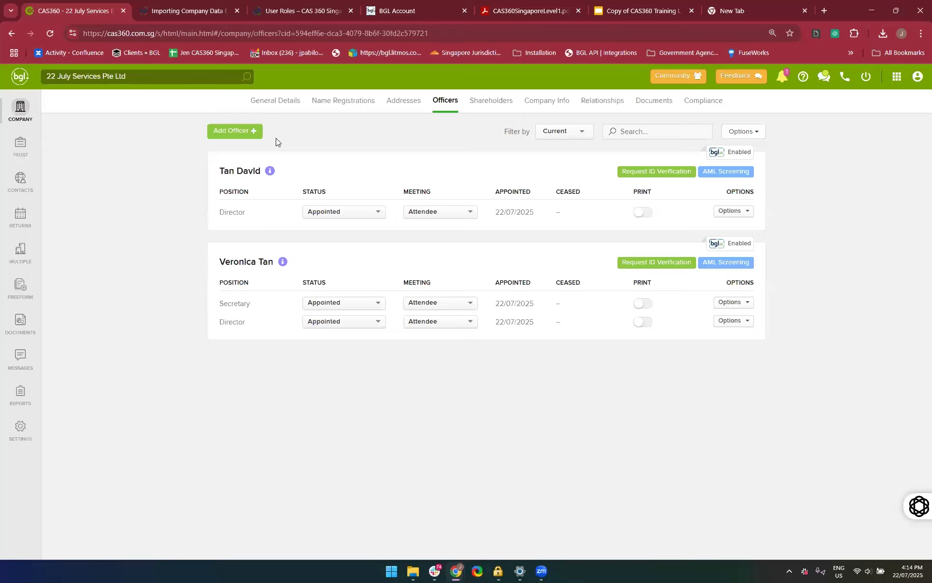
Start a new officer record, choose the fifth suggested contact as the officer and set the position to Director
left_click(238, 131)
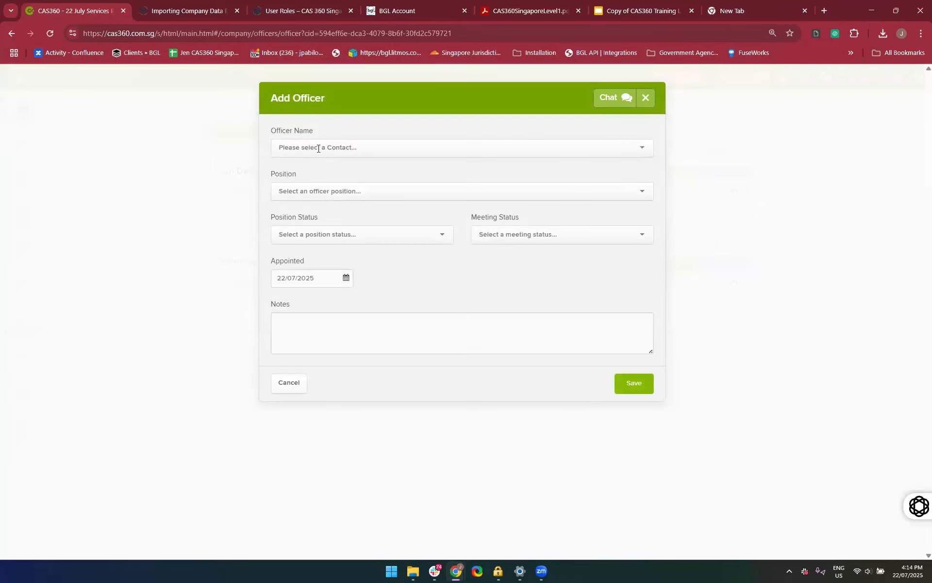
left_click(318, 148)
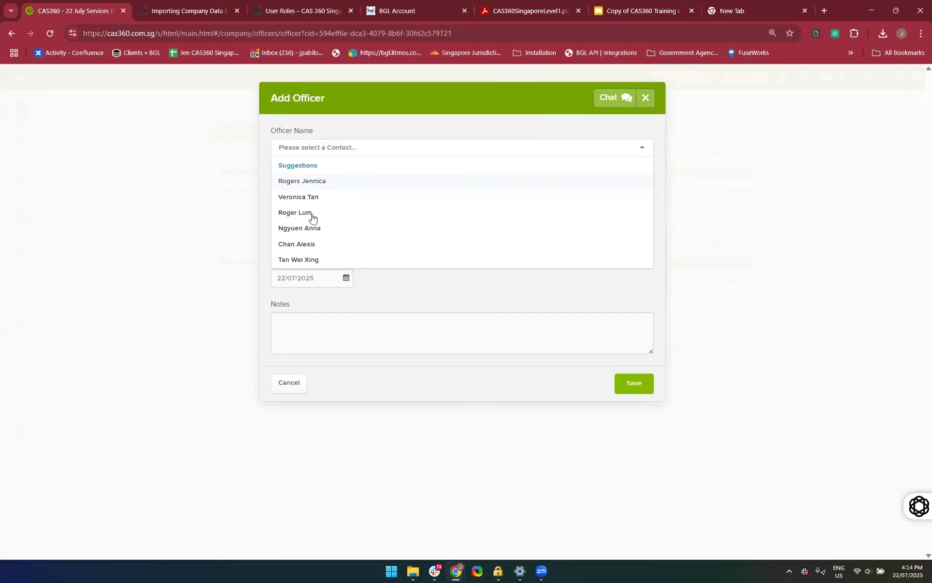
left_click(308, 244)
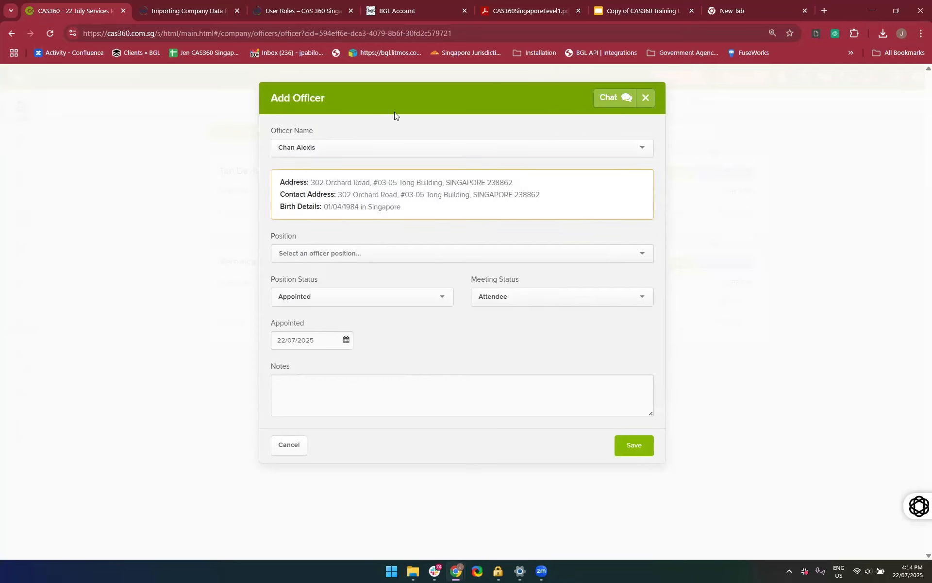
left_click(354, 258)
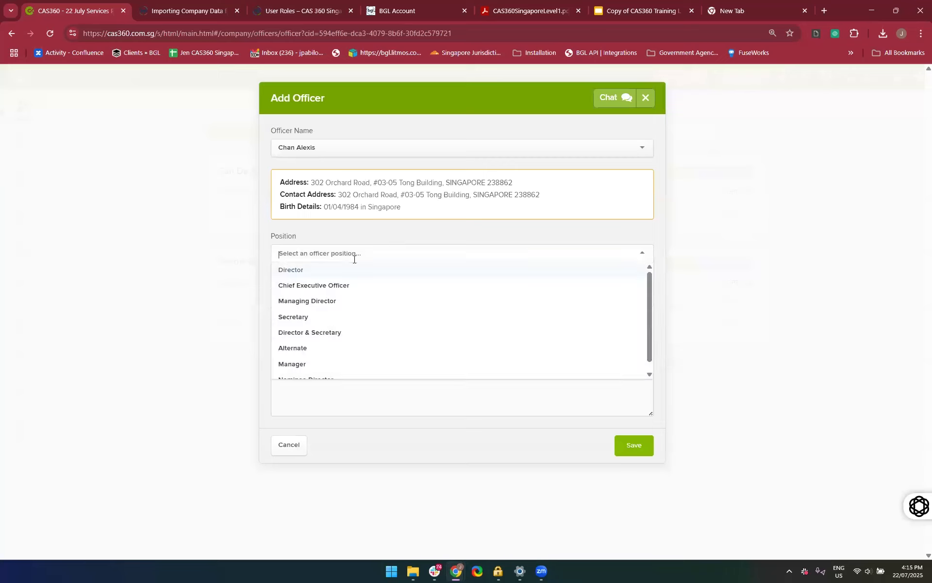
left_click(302, 274)
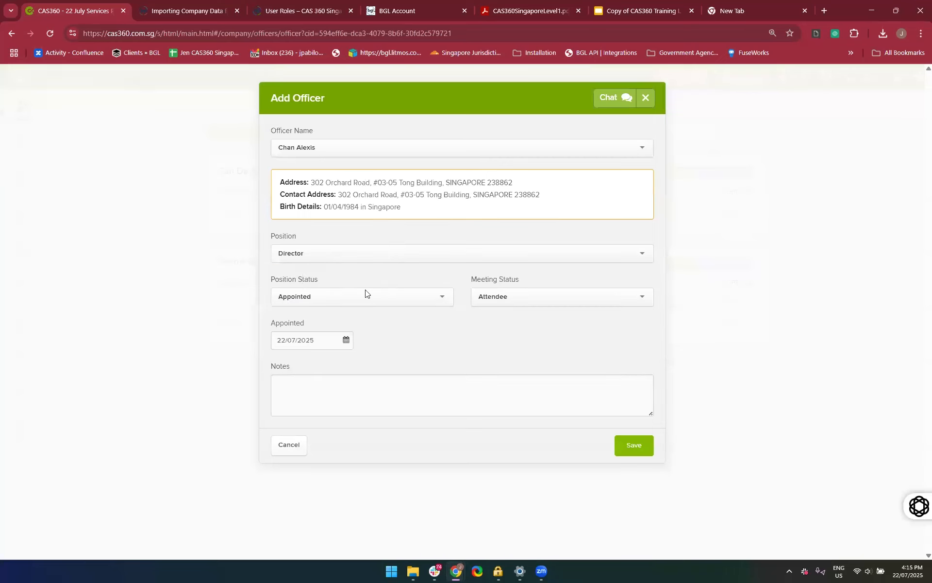
Change the new officer's position to Nominee Director and choose the second suggested contact as nominator
left_click(356, 253)
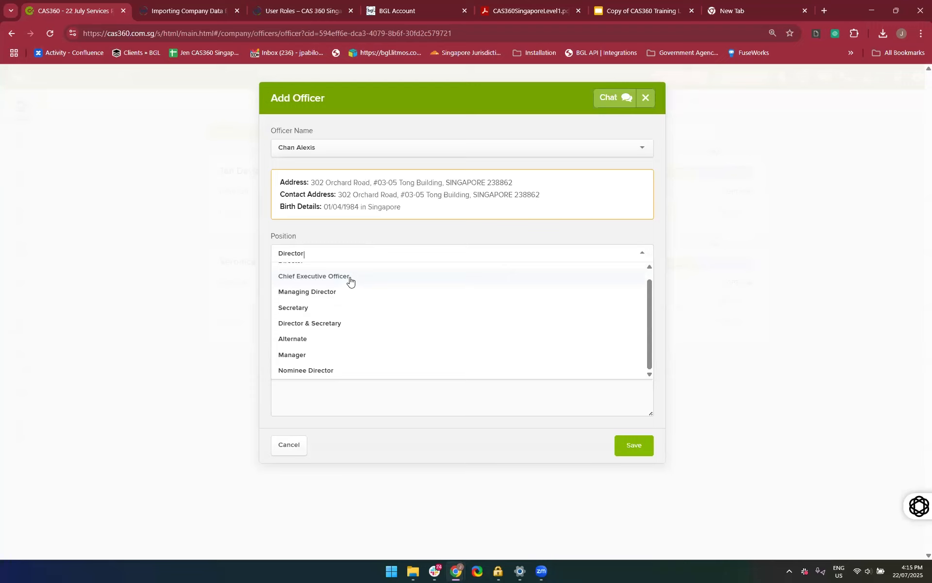
left_click(293, 372)
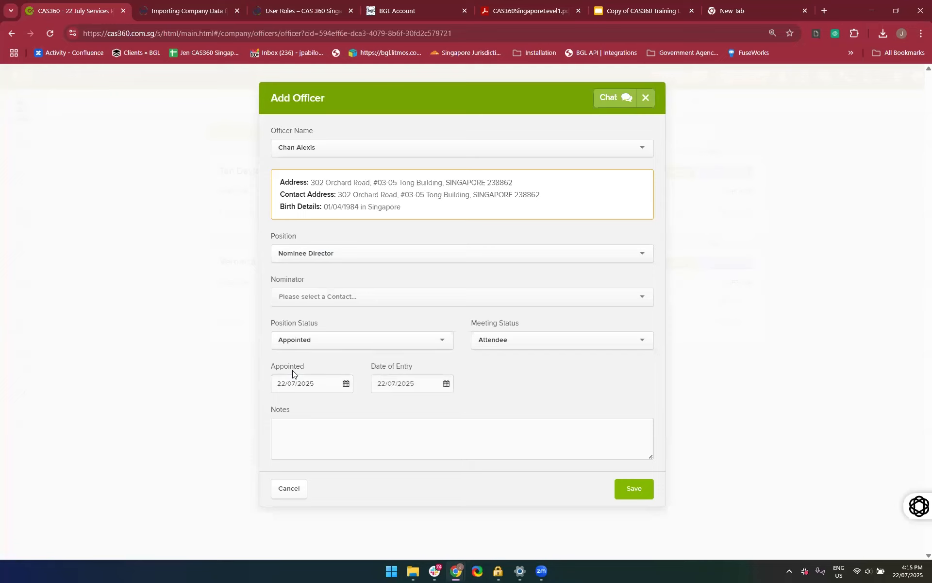
left_click(294, 296)
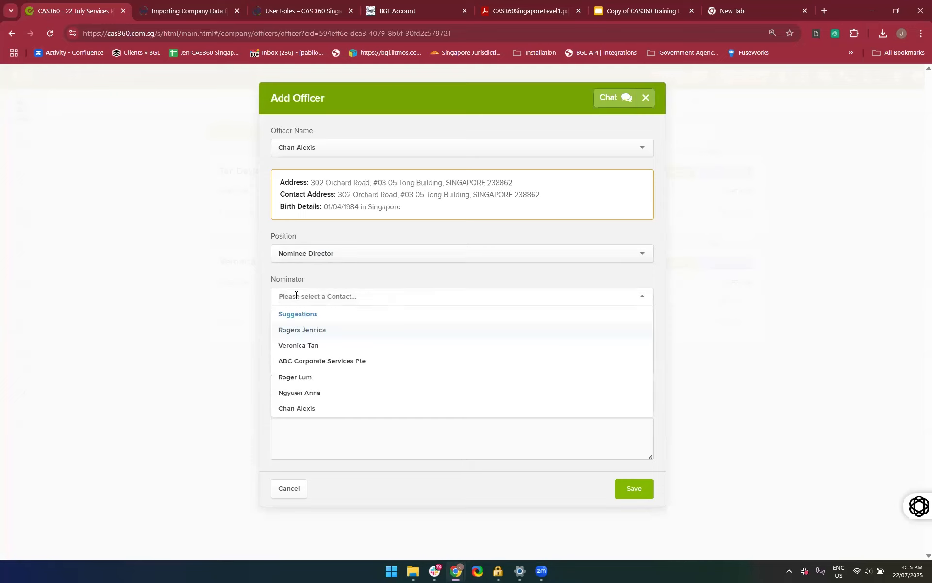
left_click(291, 345)
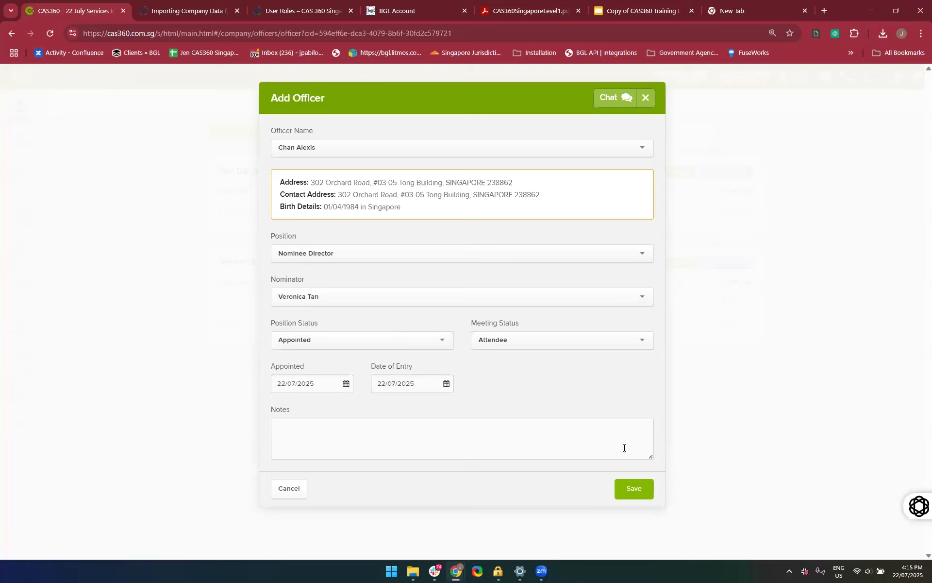
Set the new officer's position back to Director and save the officer record
left_click(341, 254)
scroll(342, 301, "up", 1)
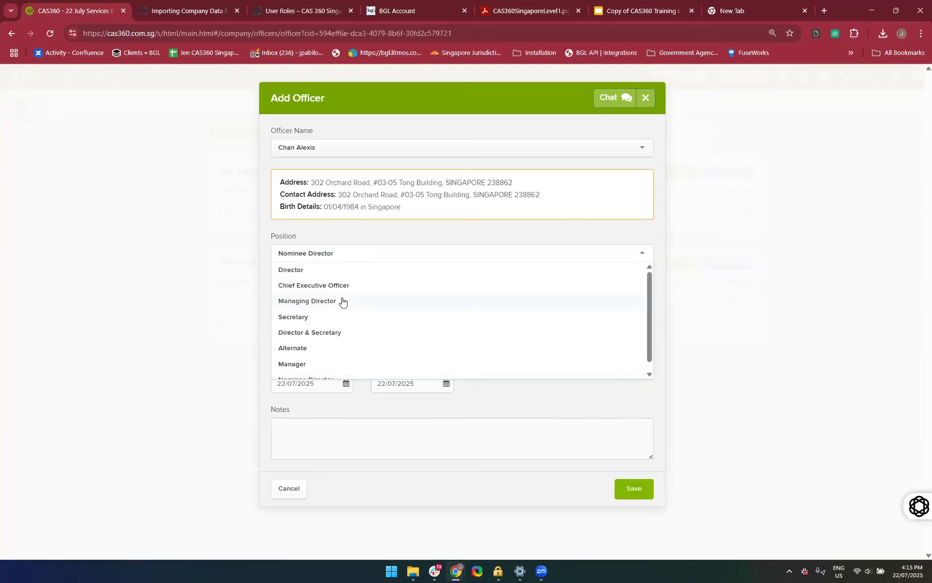
left_click(291, 269)
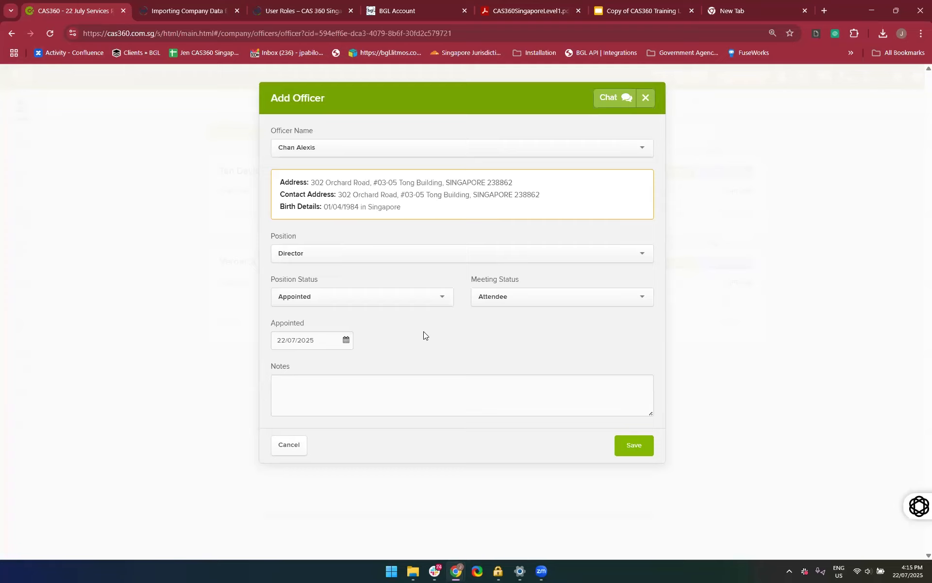
left_click(635, 452)
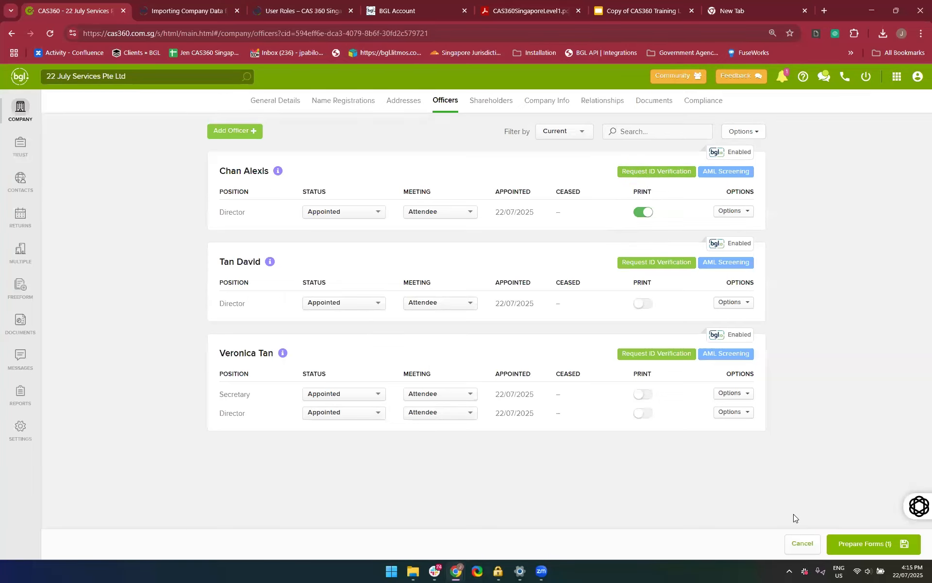
Prepare the forms for the new director's appointment and look through the list of documents for production
scroll(794, 514, "up", 3, "ctrl")
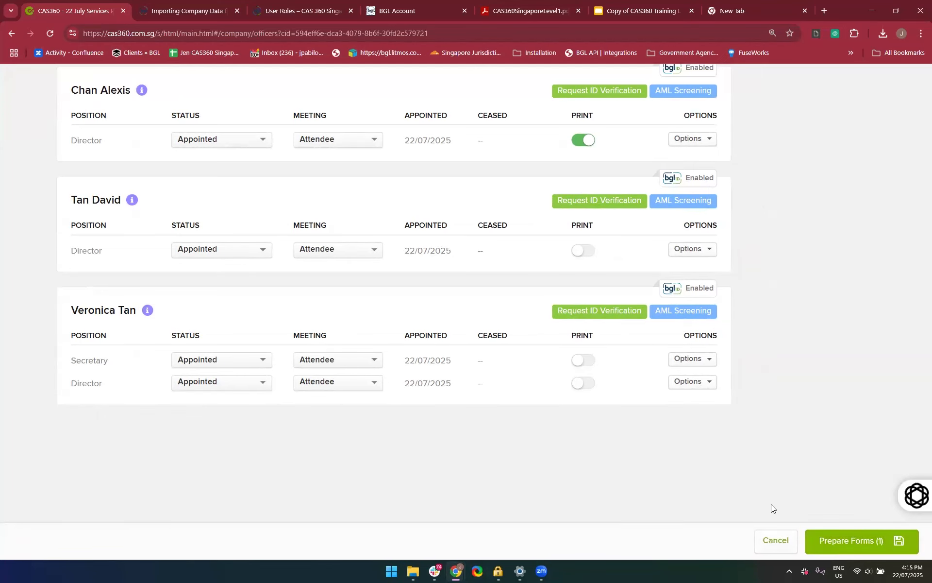
scroll(771, 504, "down", 3, "ctrl")
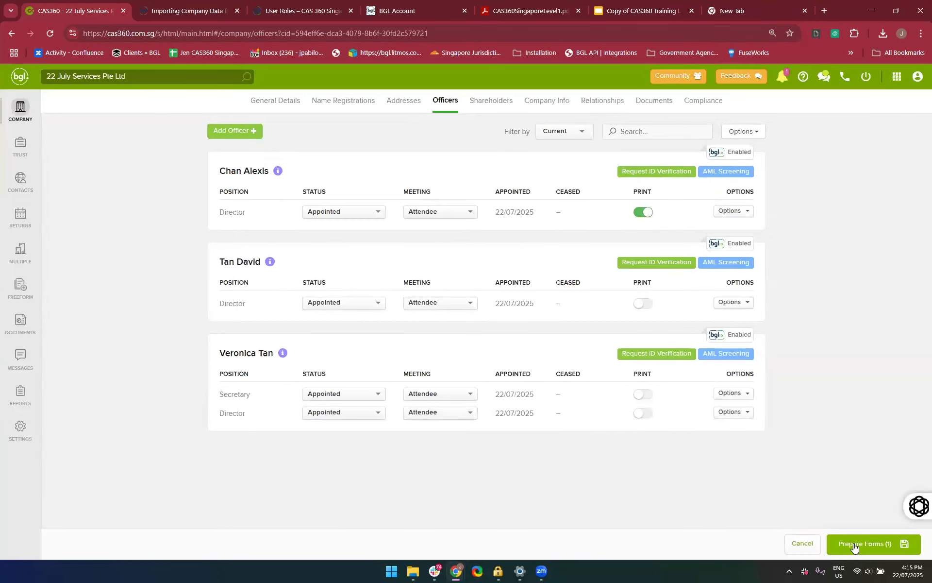
left_click(856, 544)
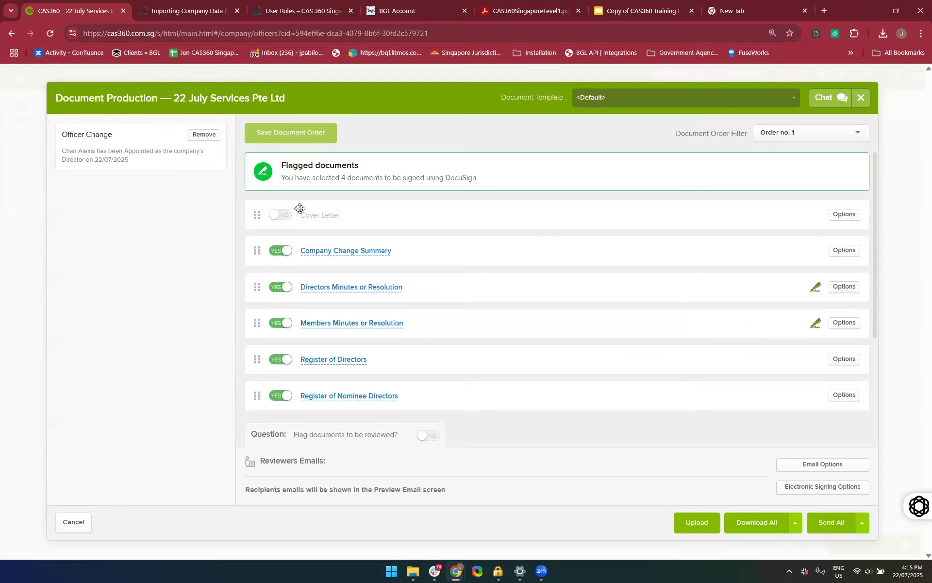
scroll(392, 316, "down", 2)
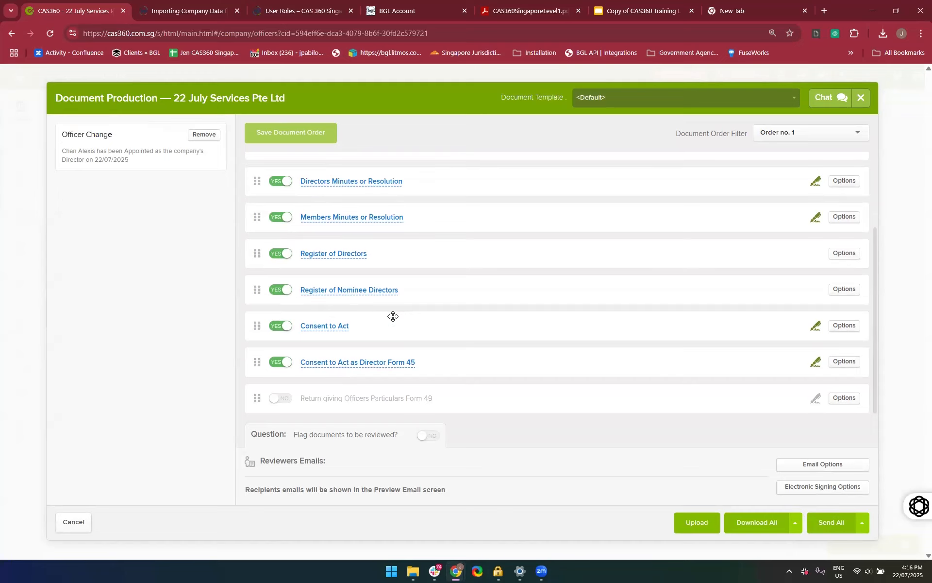
scroll(392, 316, "up", 2)
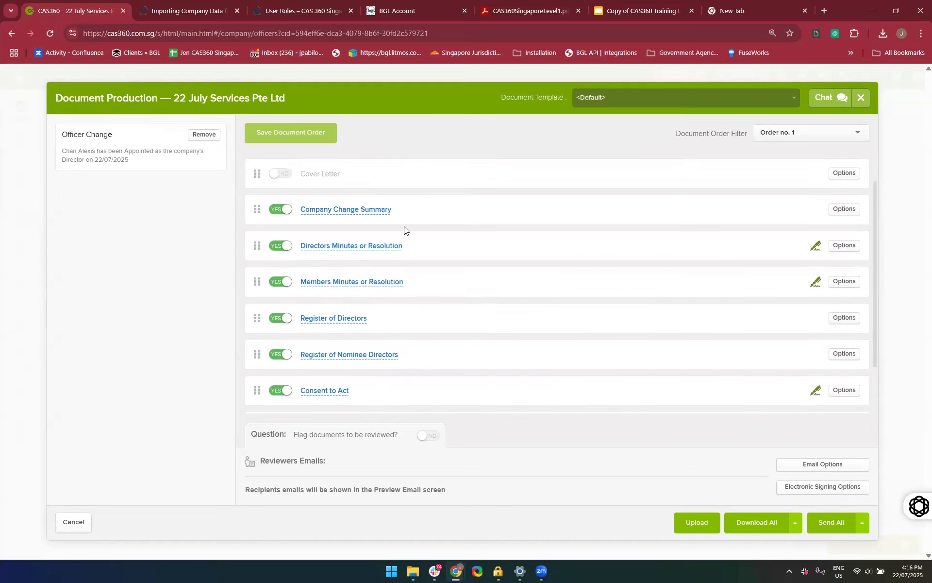
scroll(354, 340, "down", 1)
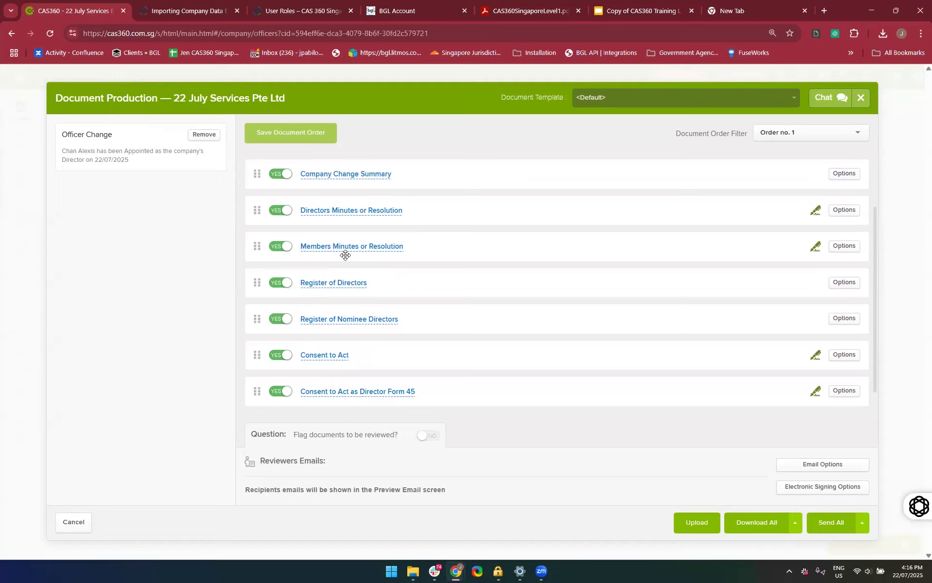
Preview the Directors Minutes or Resolution document, check its resolution text and signature blocks, and close the preview
left_click(340, 210)
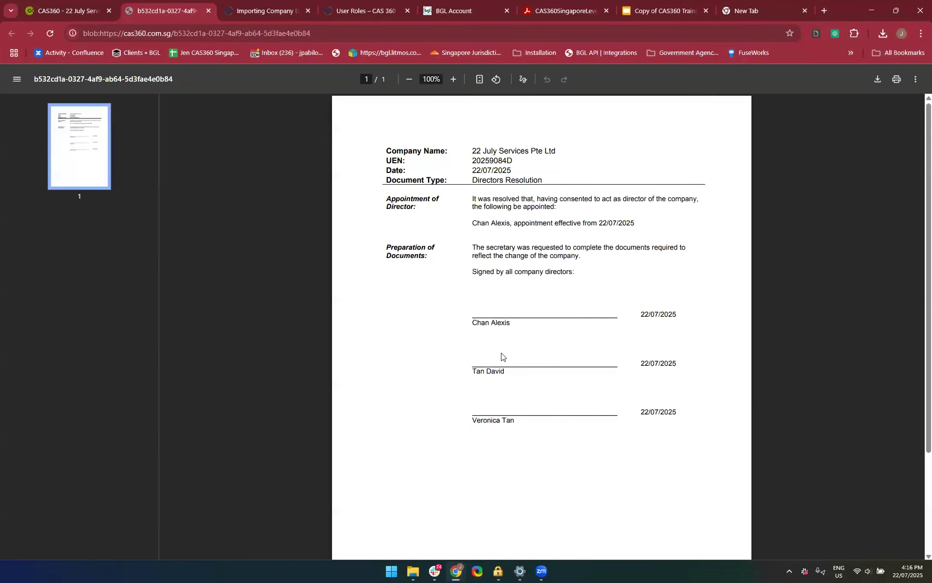
scroll(501, 356, "down", 1)
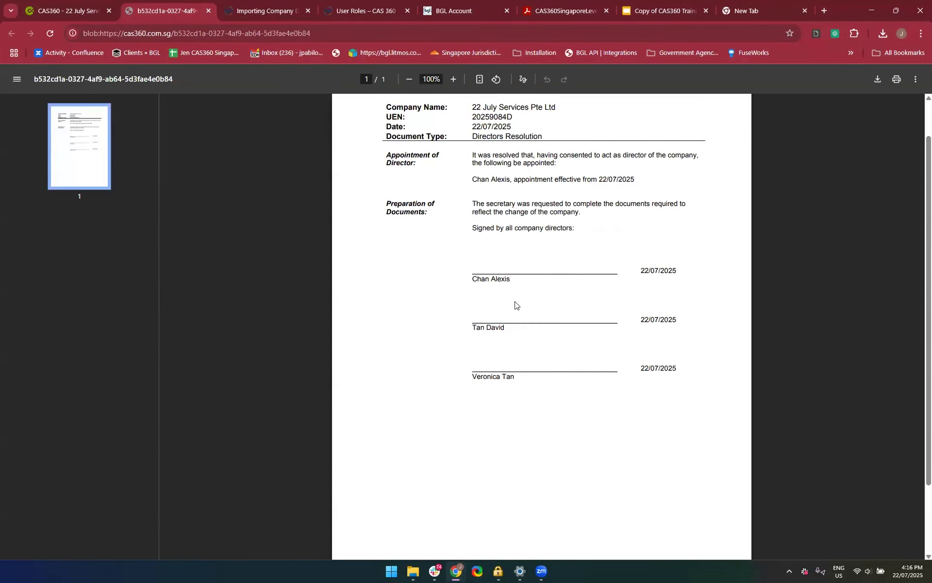
scroll(519, 296, "up", 1)
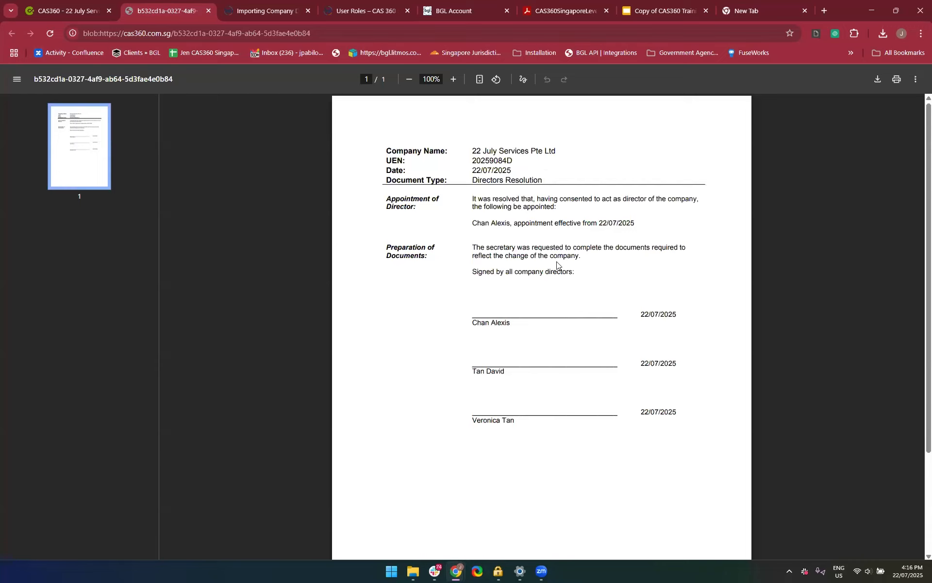
scroll(558, 267, "down", 1)
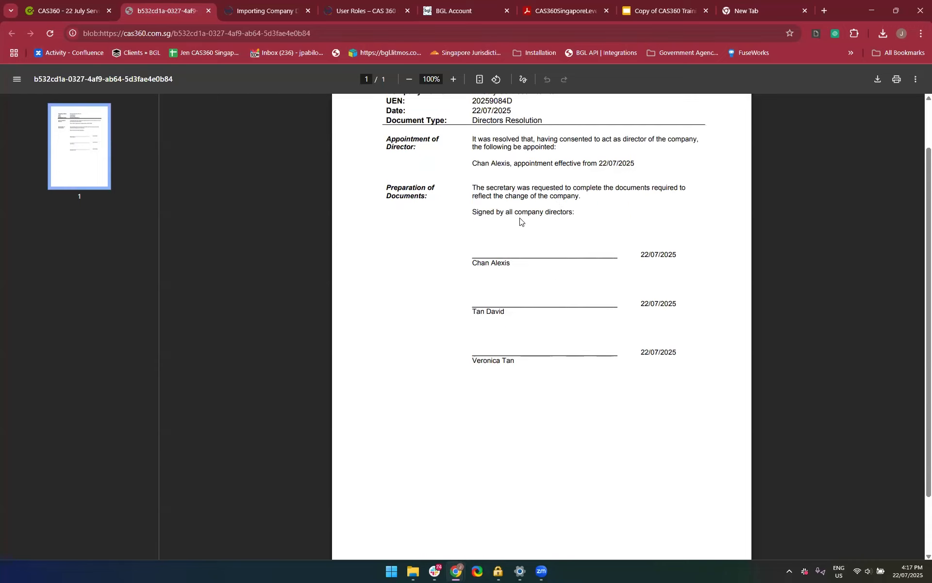
scroll(520, 221, "up", 1)
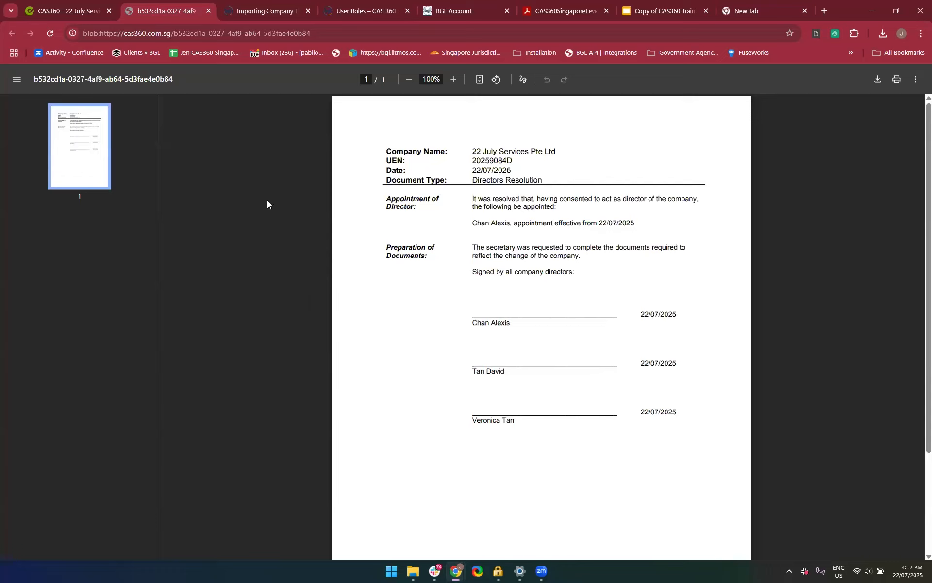
left_click(206, 12)
Preview the Members Minutes or Resolution document, check the appointment wording and shareholder signature block, and close the preview
scroll(467, 363, "down", 1)
scroll(468, 363, "up", 3)
left_click(361, 297)
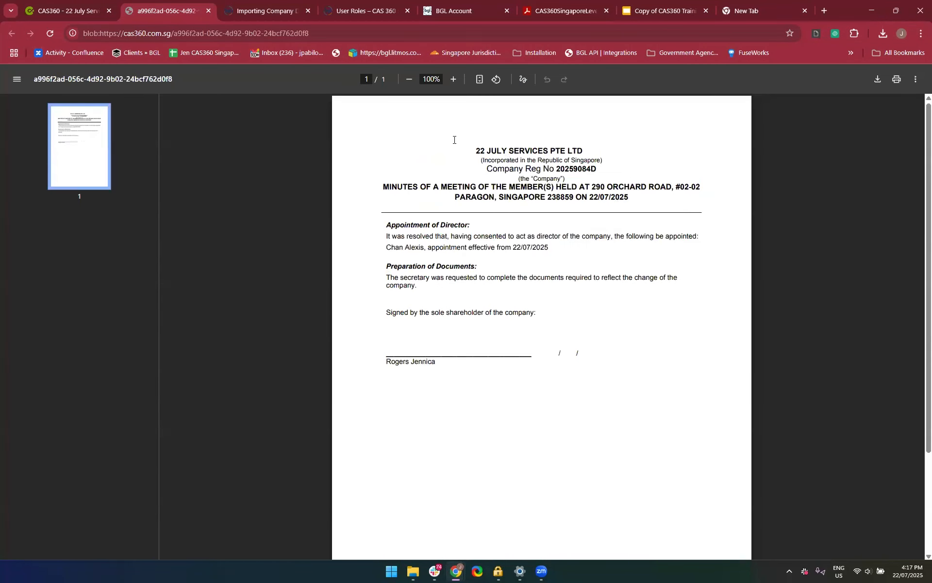
scroll(441, 262, "down", 3)
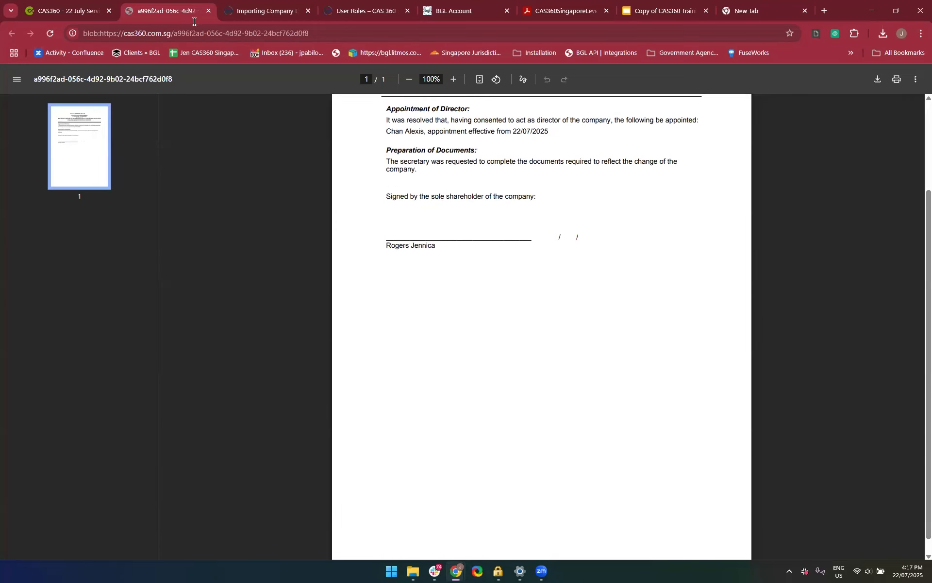
left_click(209, 11)
Preview the Register of Directors and examine each director's entry across its pages
scroll(406, 308, "down", 1)
left_click(330, 286)
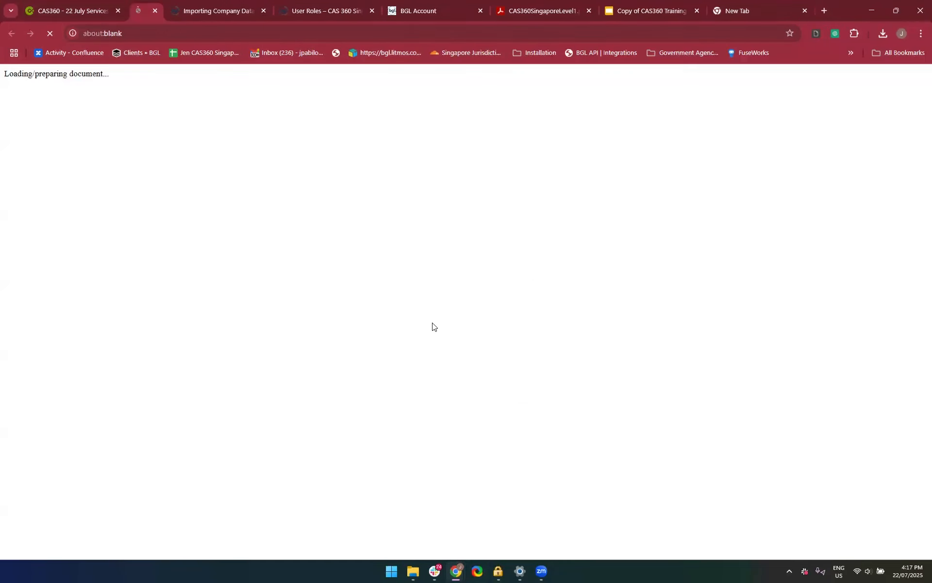
scroll(432, 389, "down", 4)
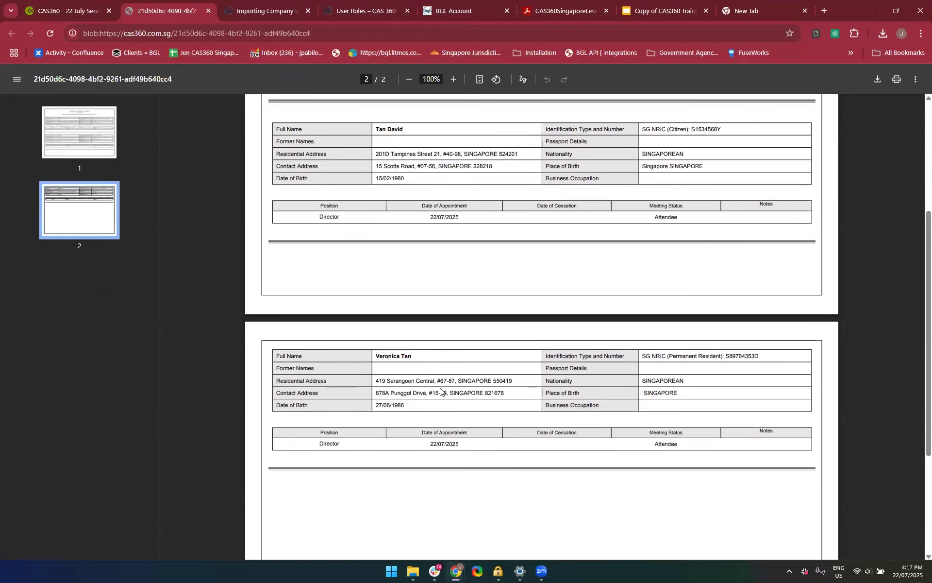
scroll(439, 389, "up", 5)
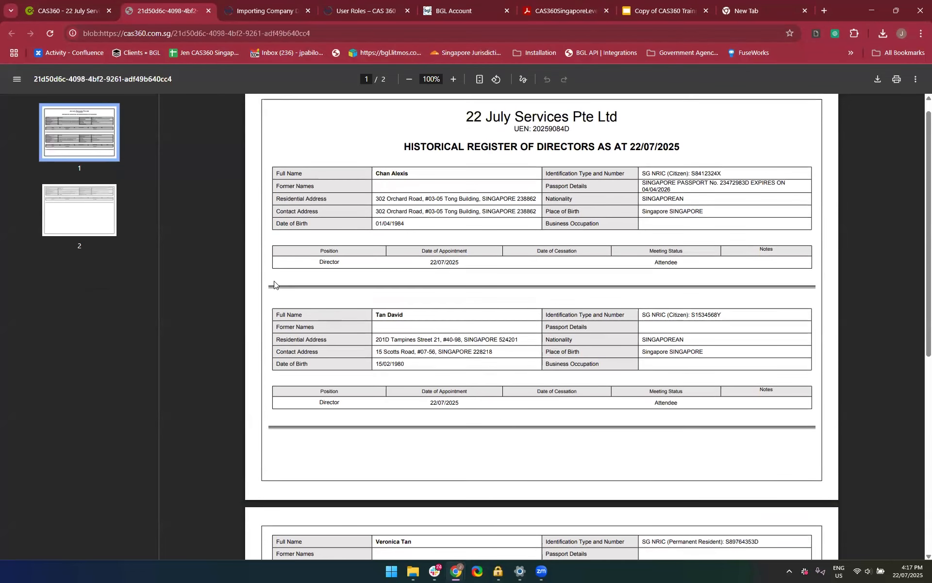
scroll(451, 196, "up", 2, "ctrl")
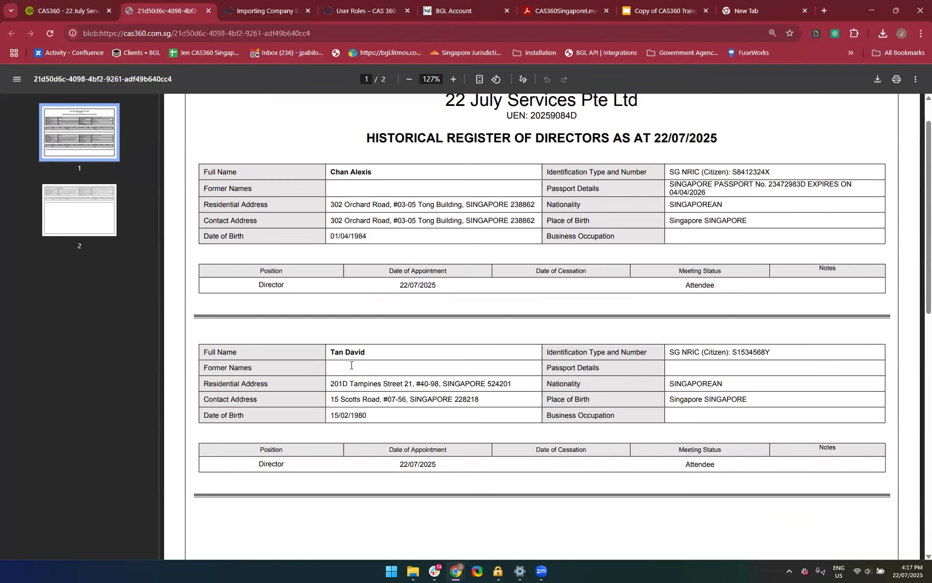
scroll(351, 365, "down", 2, "ctrl")
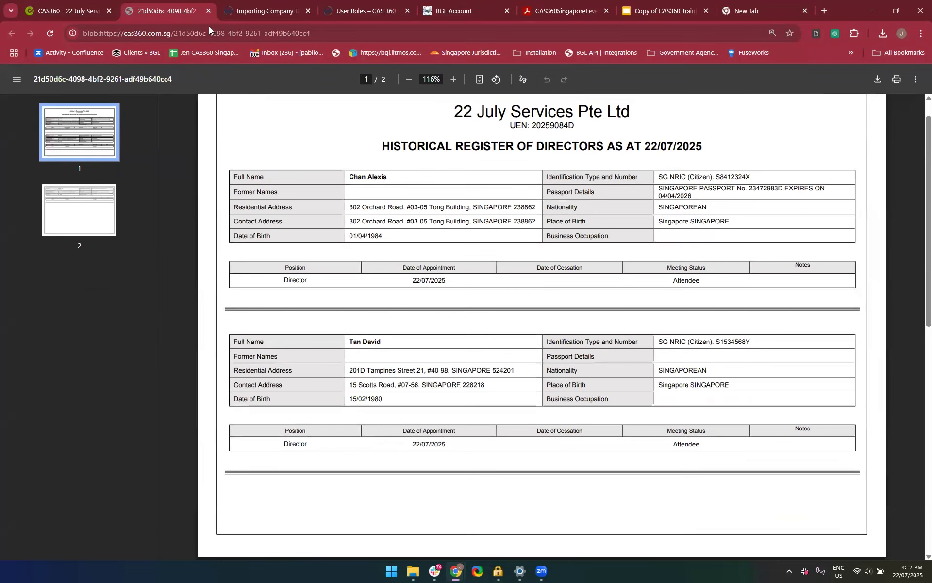
Close the Register of Directors preview, then preview and close Consent to Act as Director Form 45 and Consent to Act
left_click(209, 10)
scroll(421, 390, "down", 1)
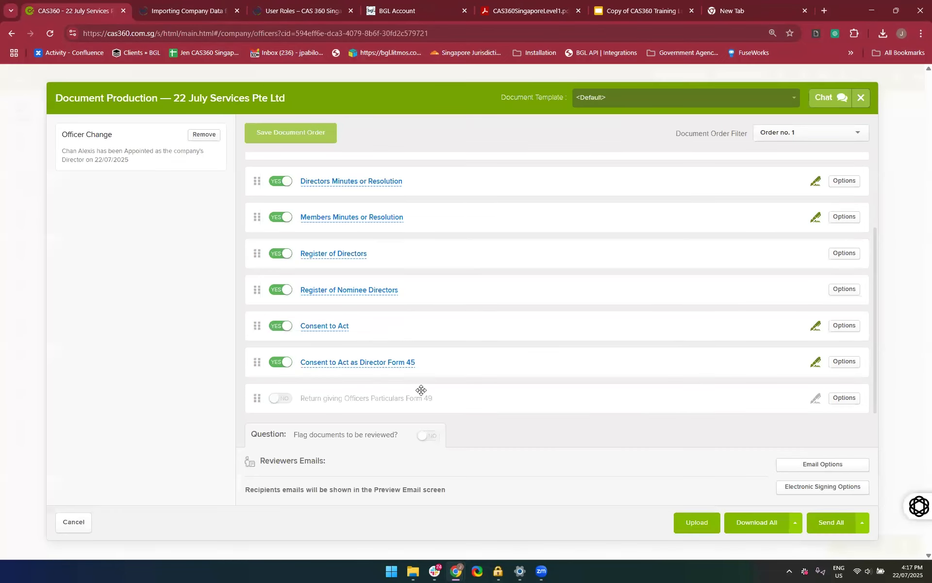
left_click(357, 364)
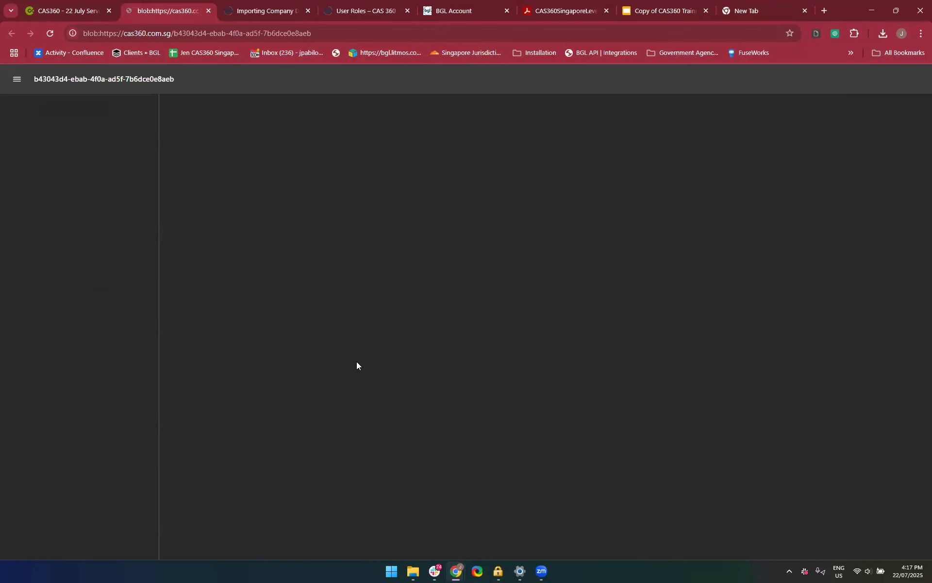
scroll(448, 397, "down", 10)
scroll(448, 398, "down", 6)
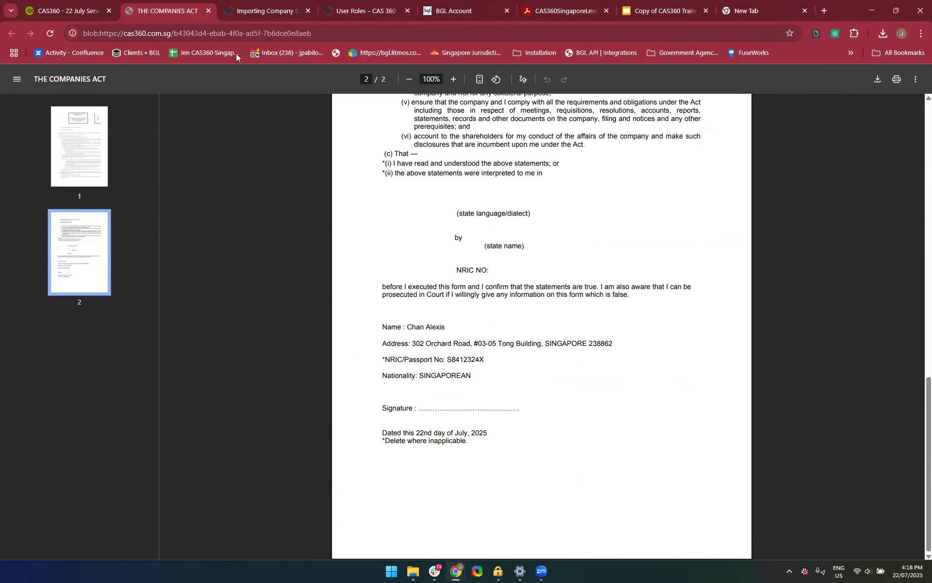
left_click(209, 11)
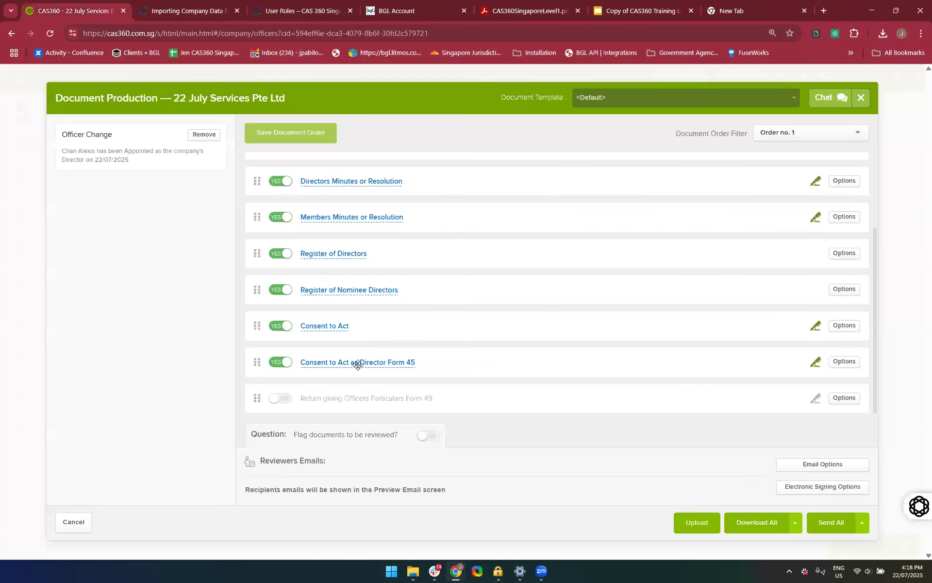
left_click(314, 328)
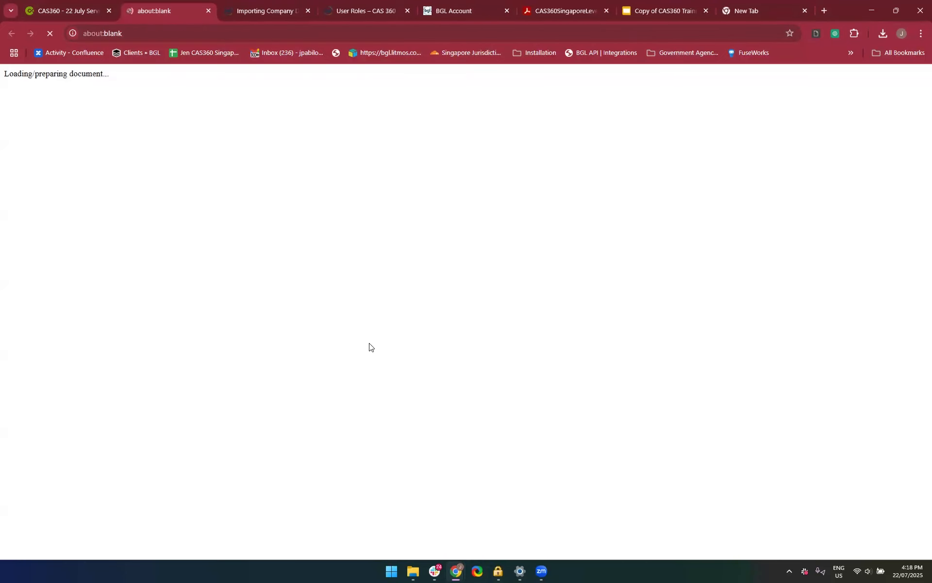
left_click(207, 11)
Preview the Company Change Summary, check the new director's appointment details, and close the preview
scroll(437, 314, "up", 2)
scroll(437, 314, "up", 2)
scroll(438, 314, "down", 2)
scroll(438, 314, "up", 2)
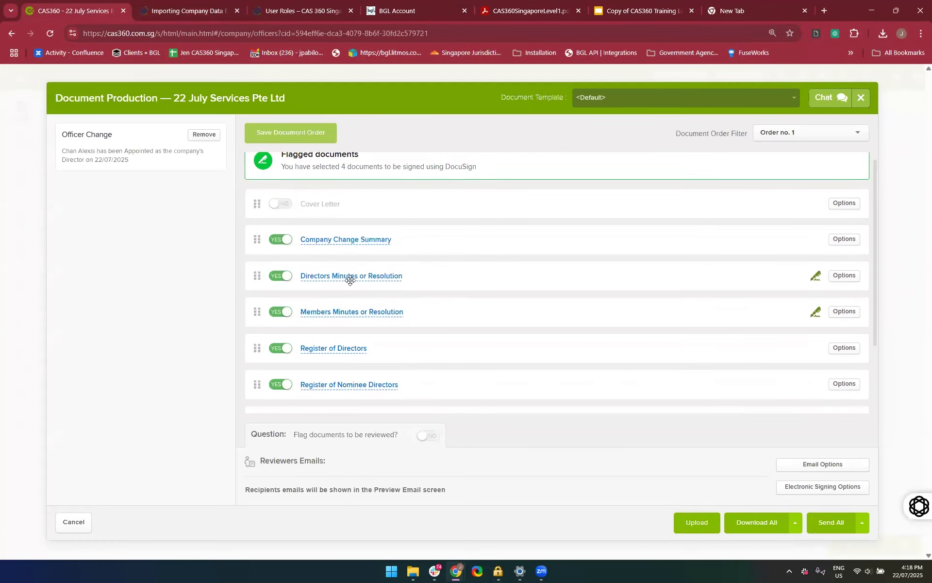
left_click(328, 255)
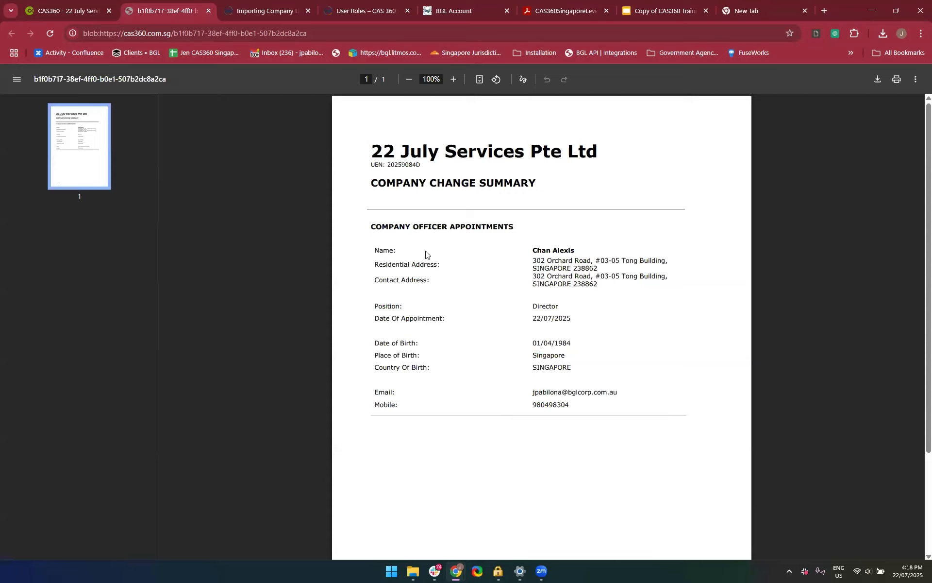
scroll(485, 449, "down", 1)
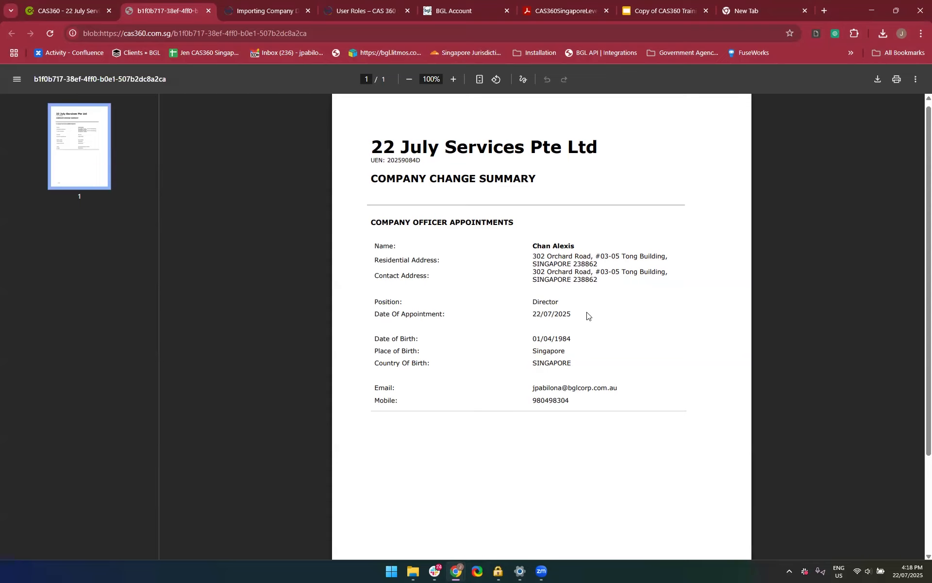
scroll(587, 316, "down", 3)
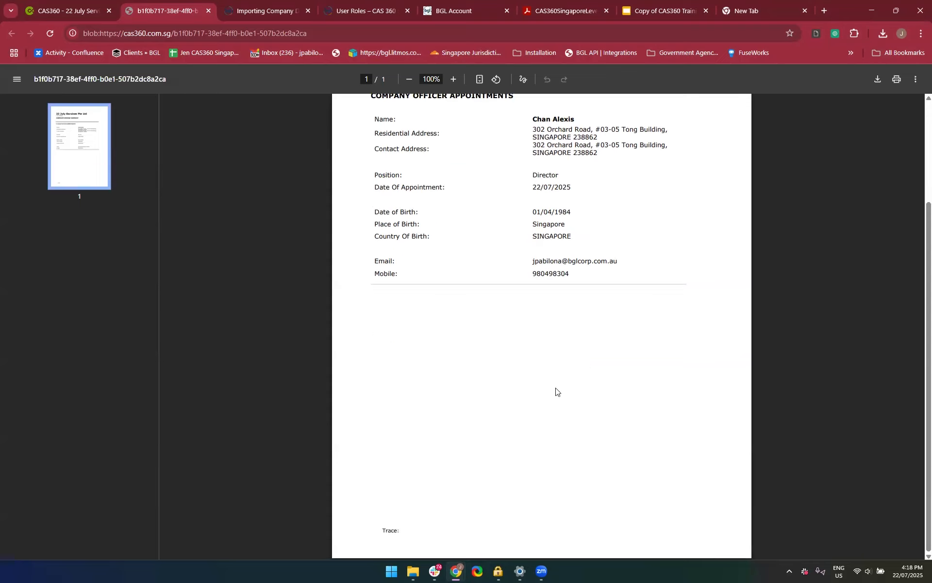
scroll(383, 255, "up", 1)
scroll(383, 255, "up", 1)
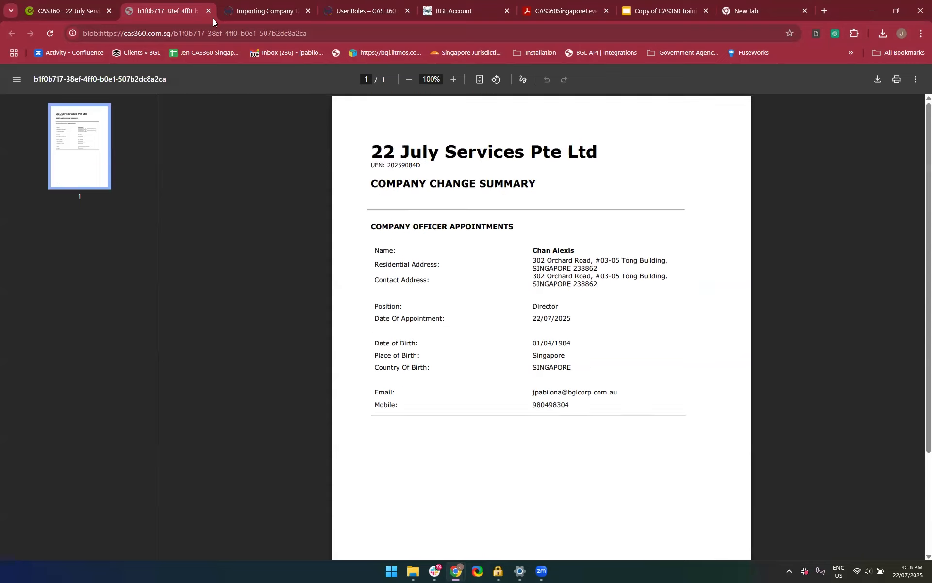
left_click(208, 11)
Download all documents produced for the new director's appointment
scroll(518, 310, "down", 3)
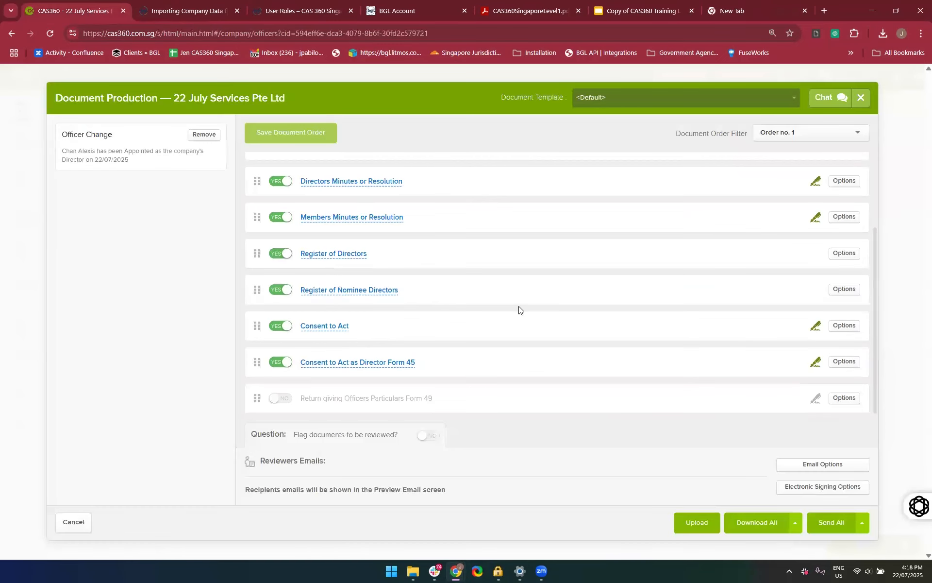
left_click(746, 522)
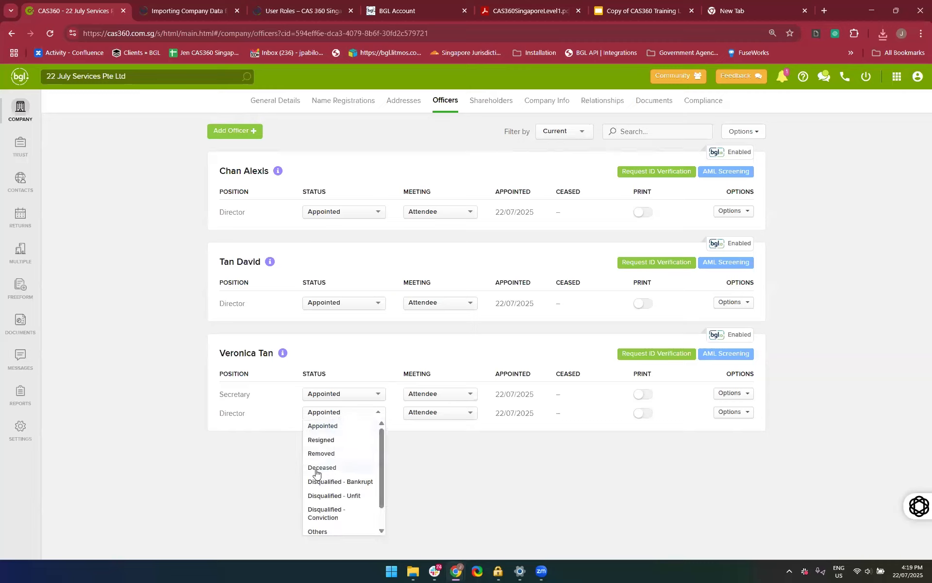
Record the director who is also secretary as Resigned from the director position on 22/07/2025, and prepare the forms
scroll(325, 454, "down", 1)
left_click(334, 439)
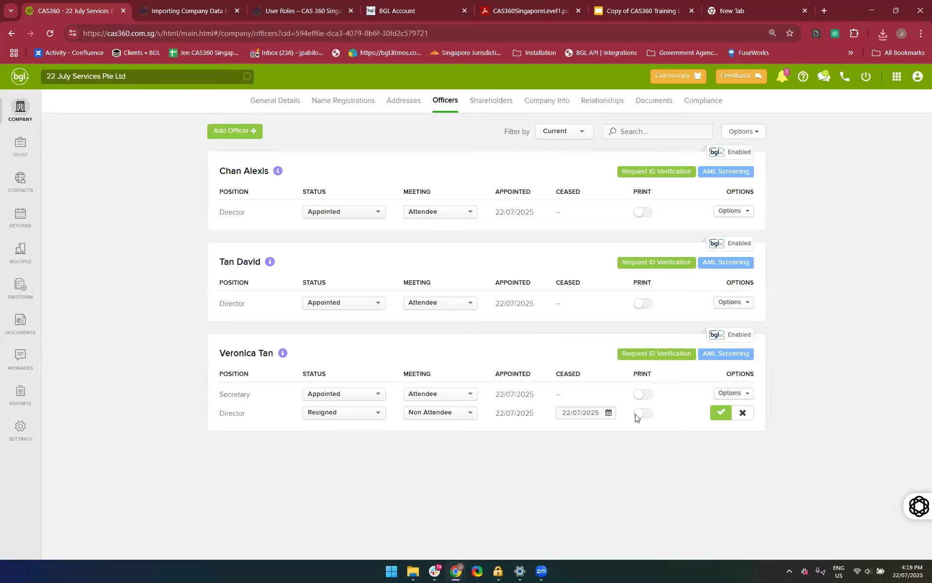
left_click(721, 413)
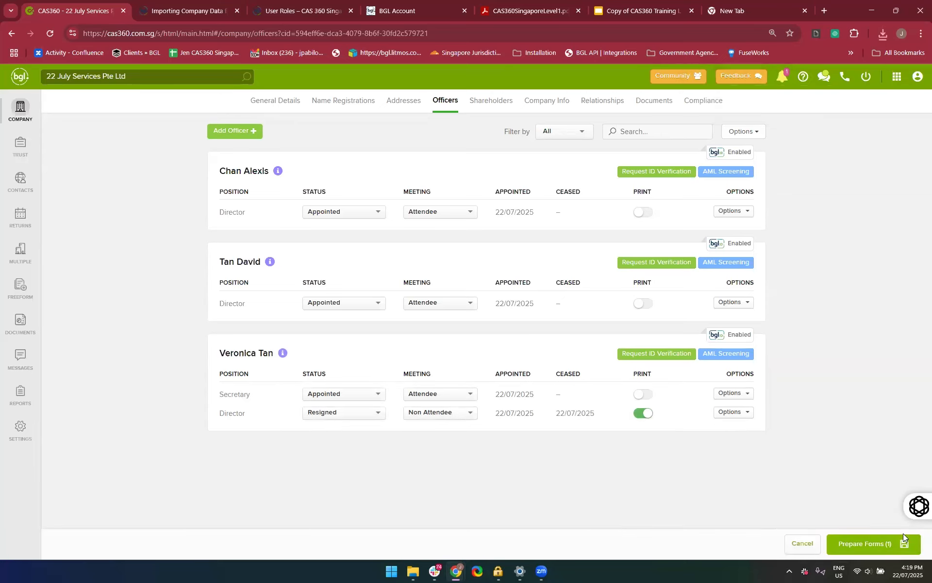
left_click(873, 543)
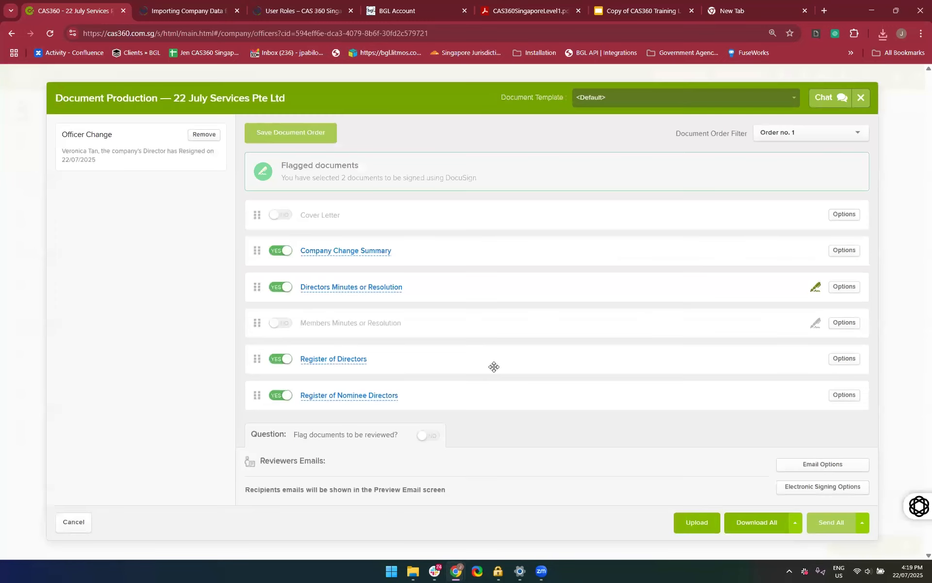
Preview the Resignation Letter, check its wording and signature block, and close the preview
scroll(493, 370, "down", 2)
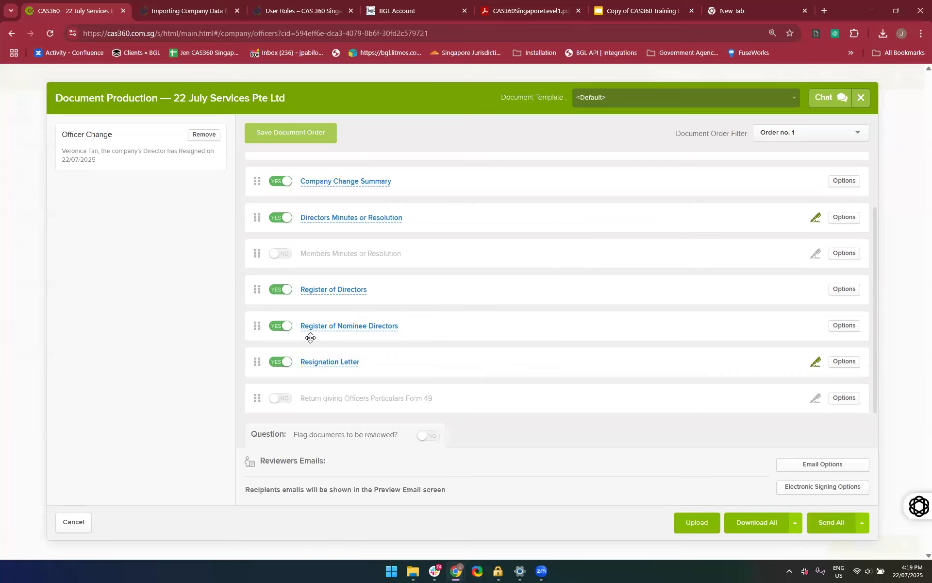
left_click(327, 364)
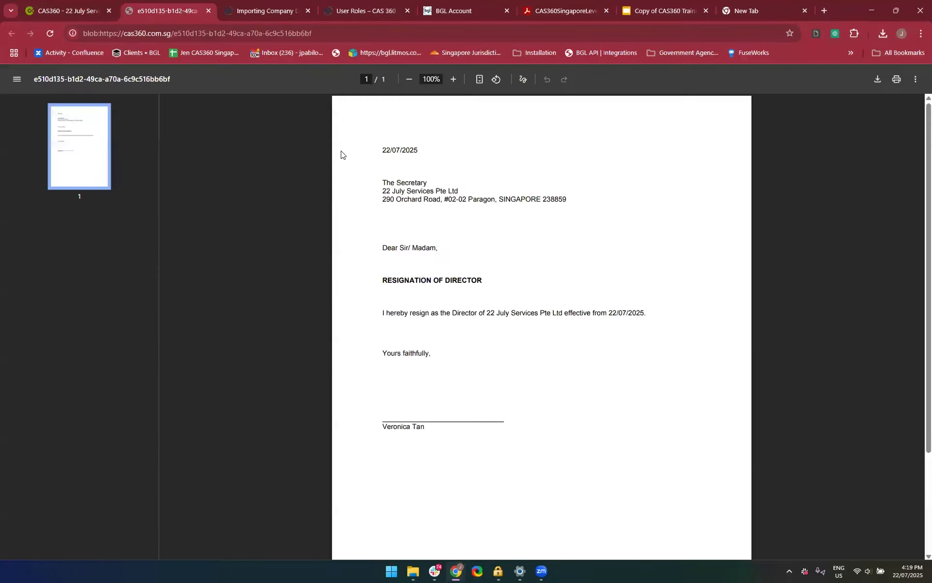
scroll(495, 308, "down", 2)
scroll(496, 307, "up", 2)
left_click(211, 11)
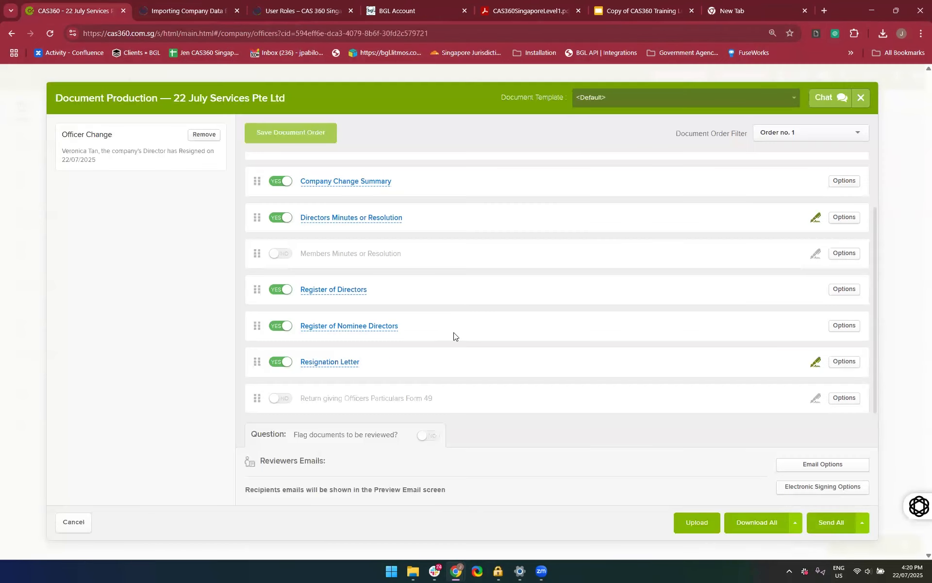
Download all documents produced for the director's resignation
scroll(454, 335, "up", 2)
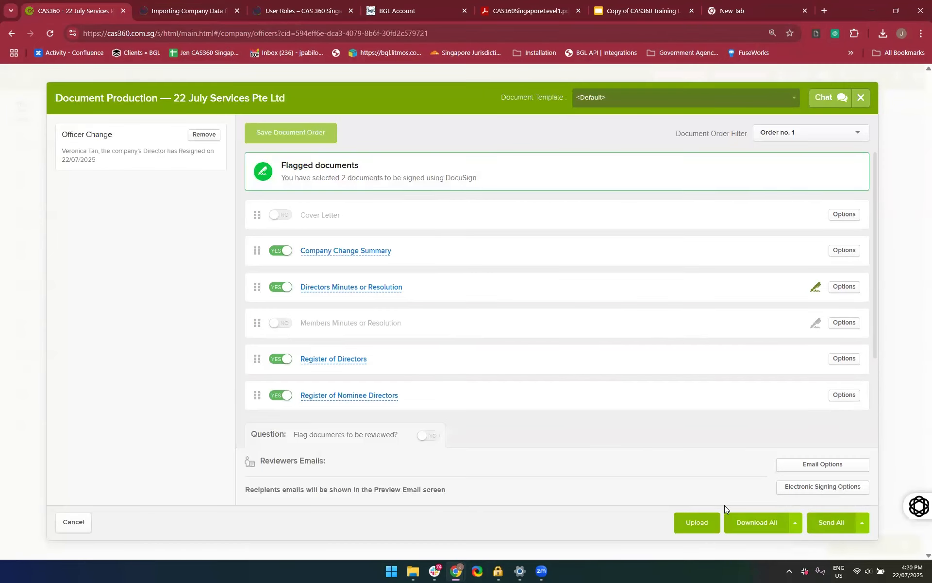
left_click(736, 521)
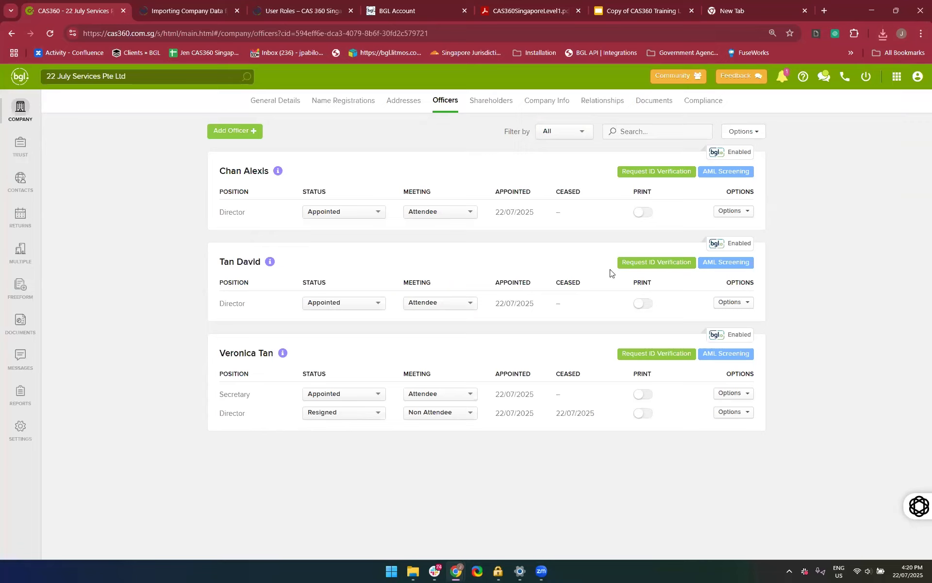
Filter the officers list to Current, then back to All, to compare the officer entries
left_click(565, 133)
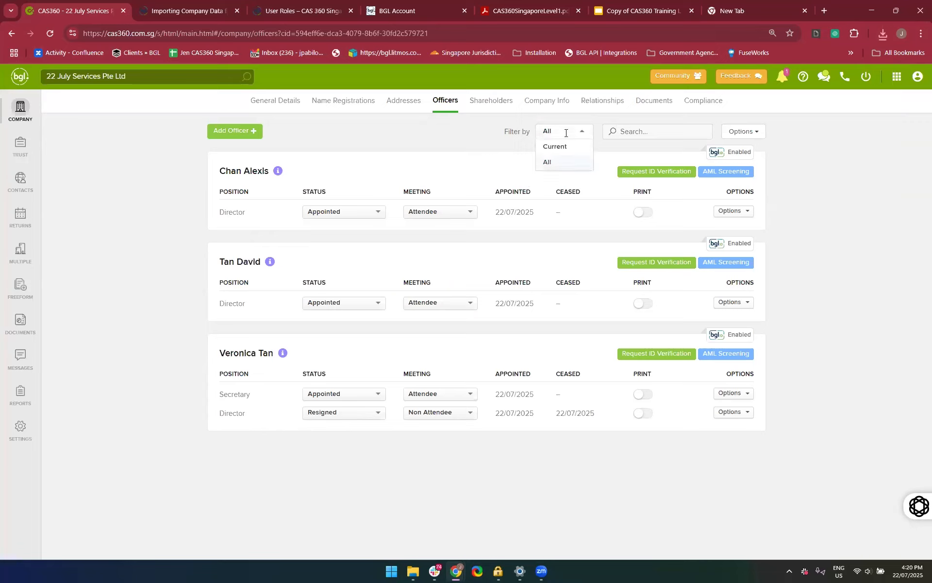
left_click(566, 146)
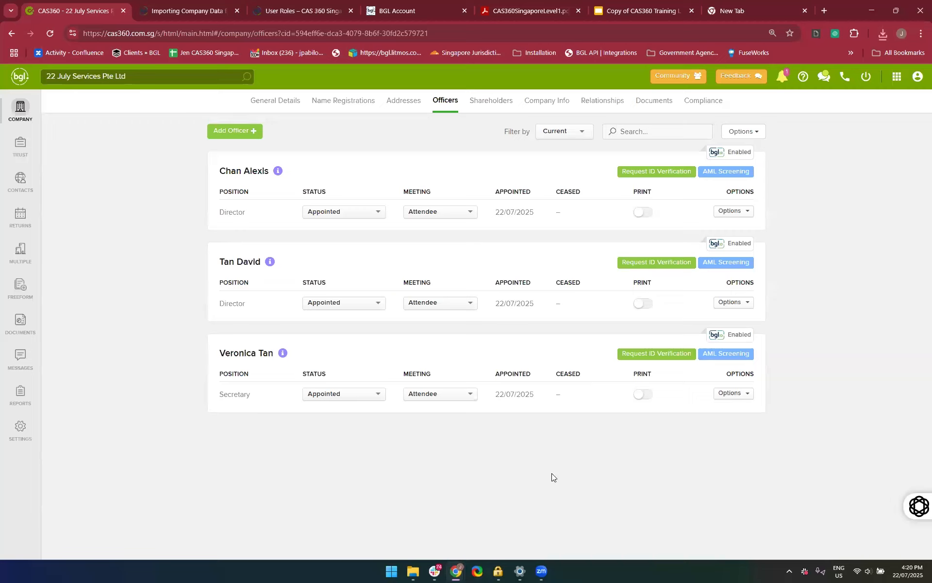
left_click(561, 132)
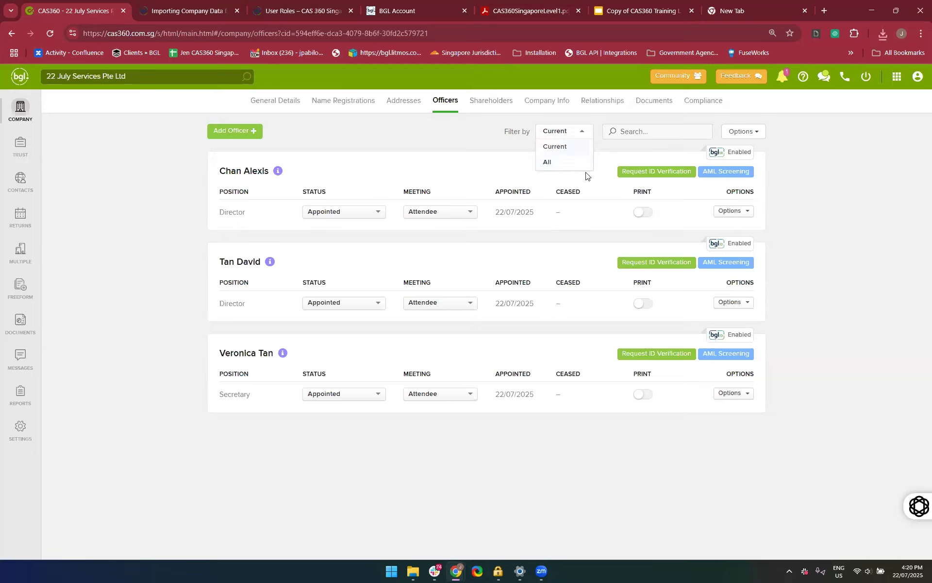
left_click(554, 165)
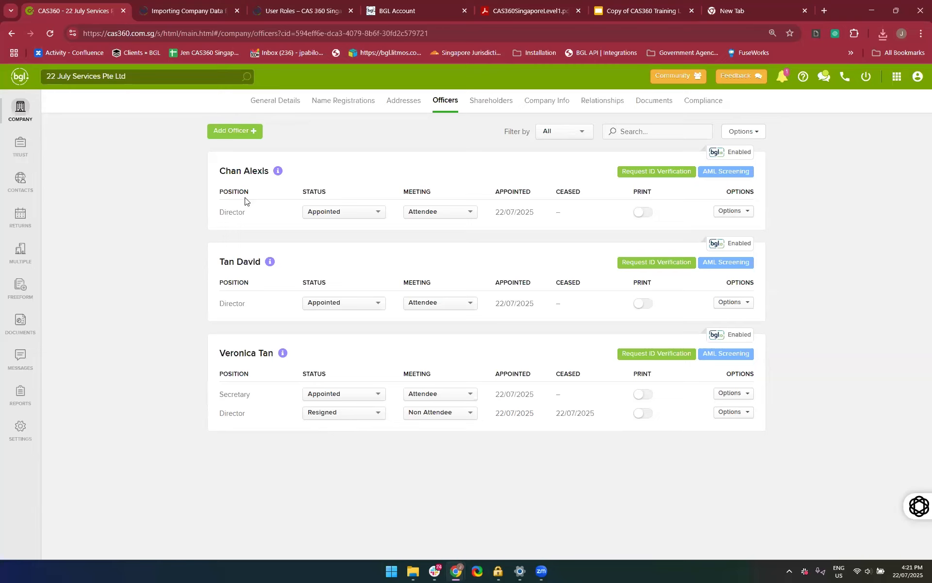
Flag the newly appointed director for printing, look through the prepared documents, close document production and remove the print flag
left_click(647, 215)
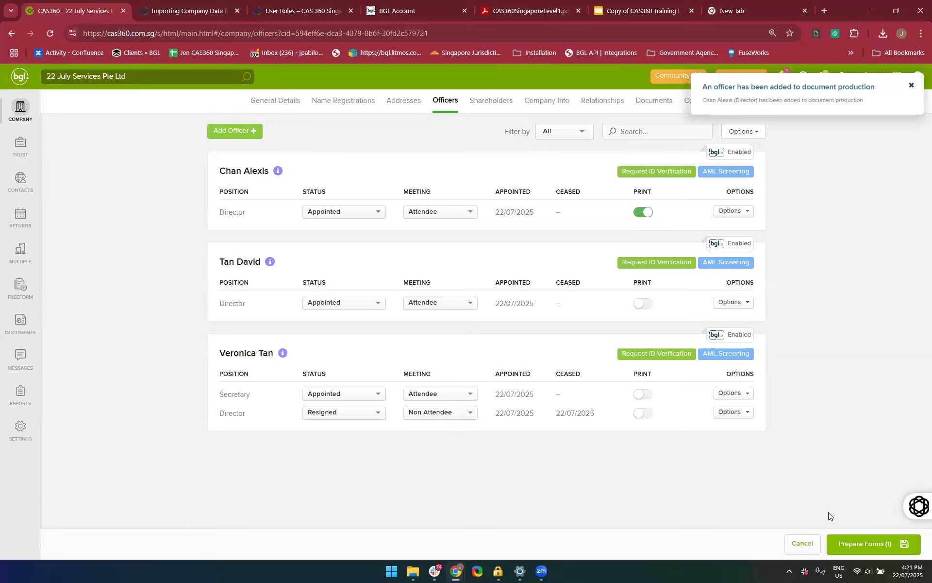
left_click(889, 549)
scroll(383, 325, "down", 2)
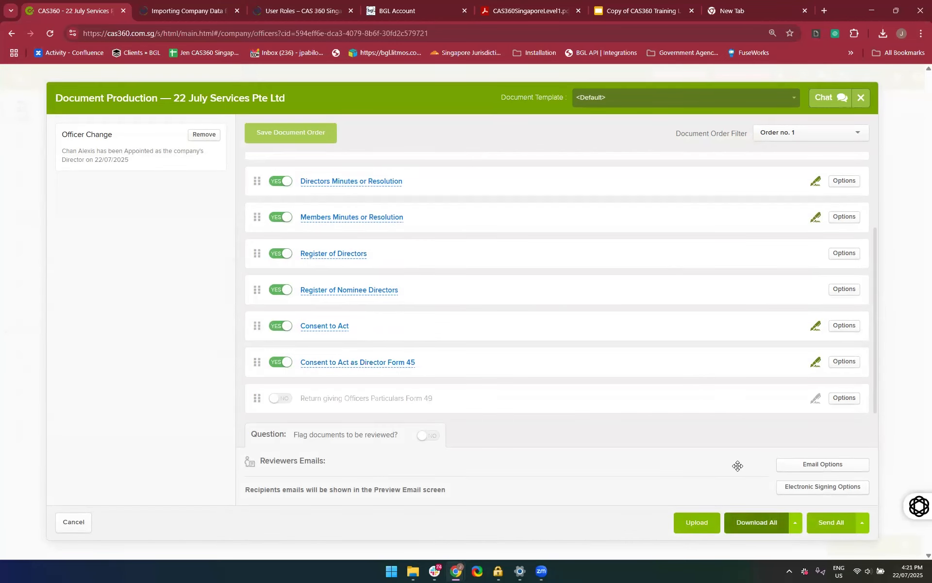
left_click(862, 98)
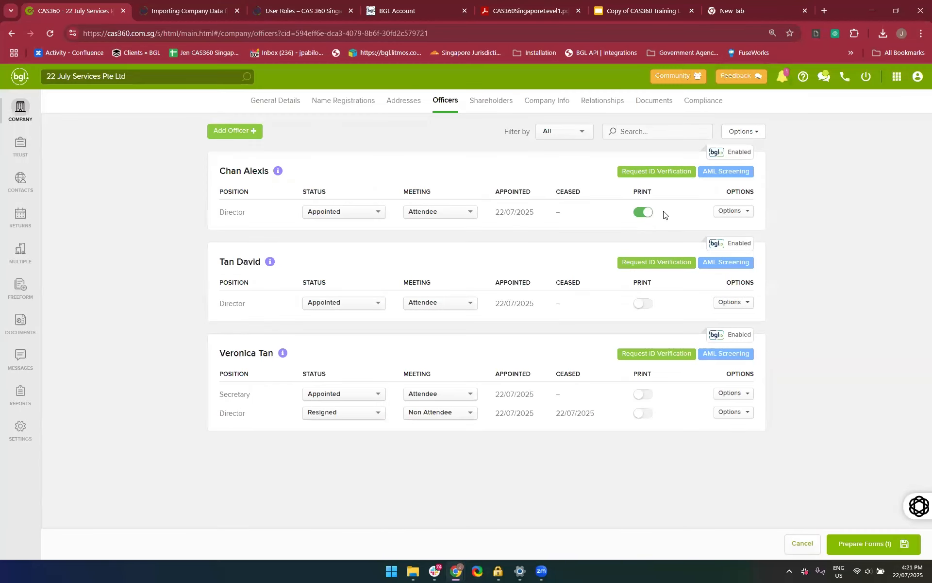
left_click(642, 212)
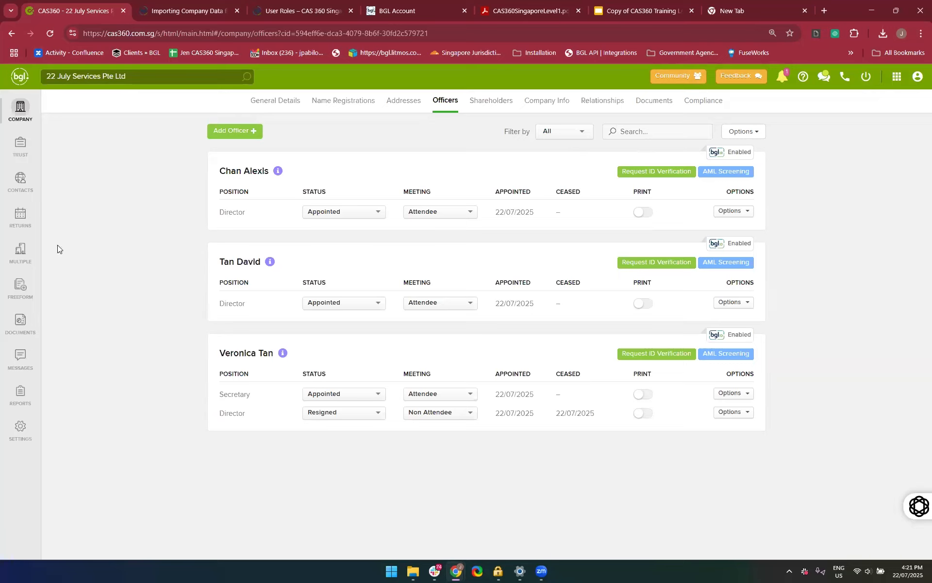
Search the company registrations for "22 July"
left_click(21, 116)
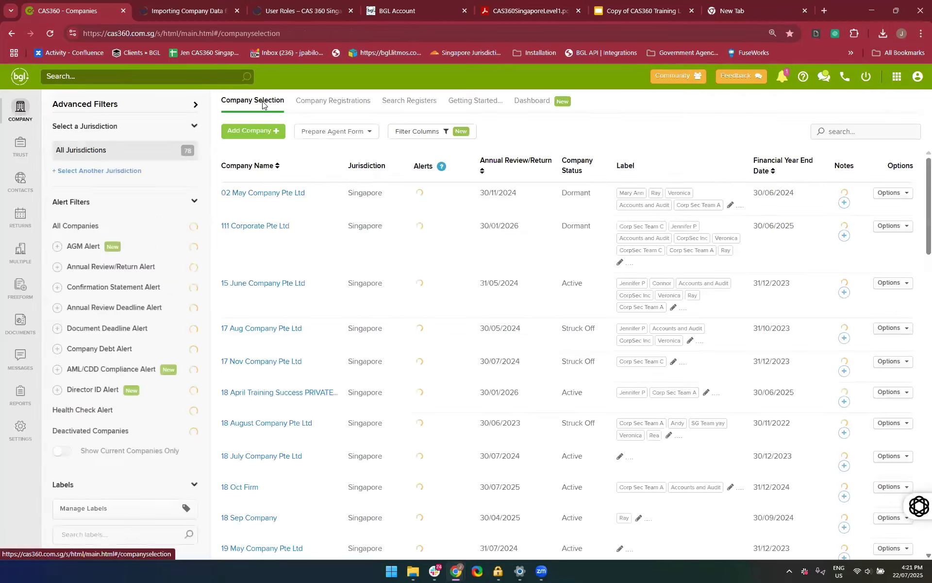
left_click(323, 101)
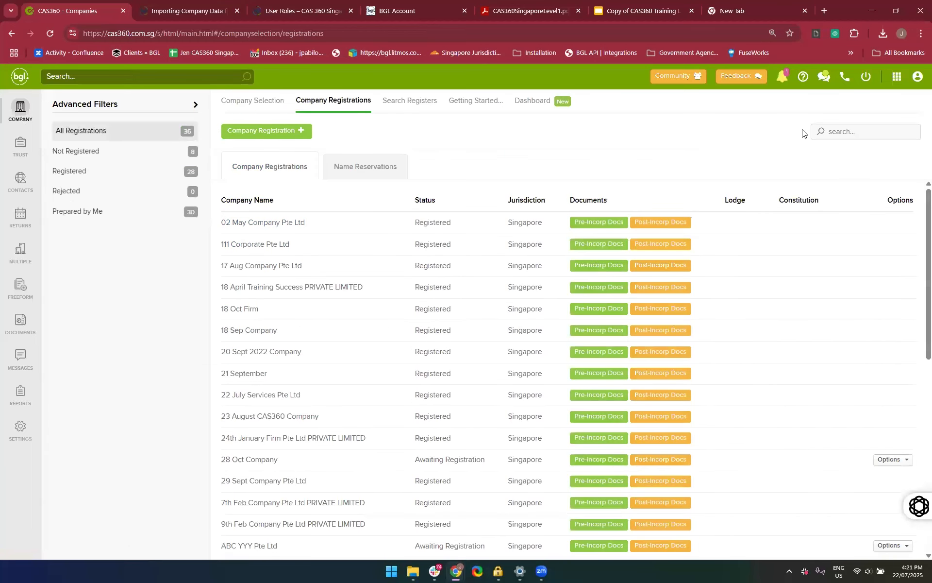
left_click(825, 137)
type("22 July")
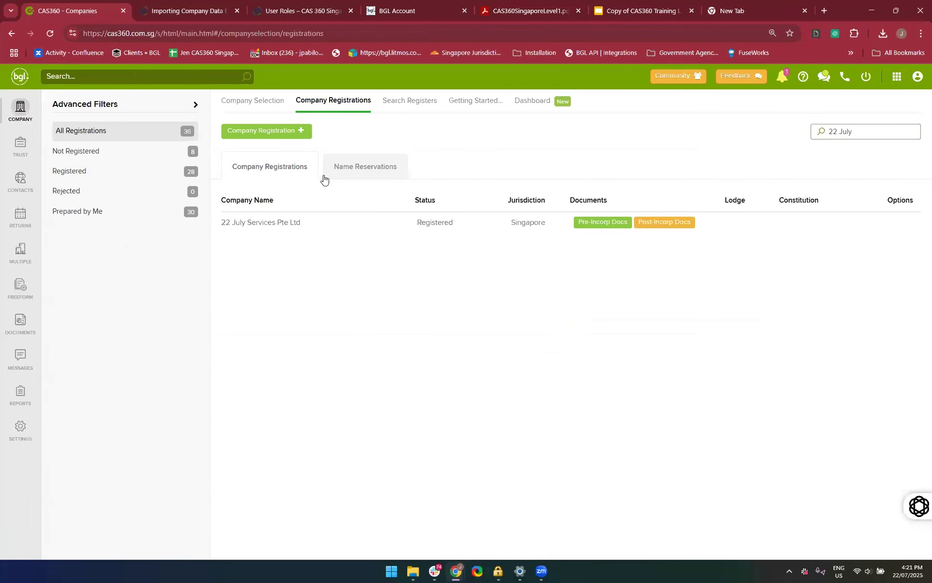
Open the post-incorporation documents of 22 July Services Pte Ltd, look through the document list and close it
left_click(672, 224)
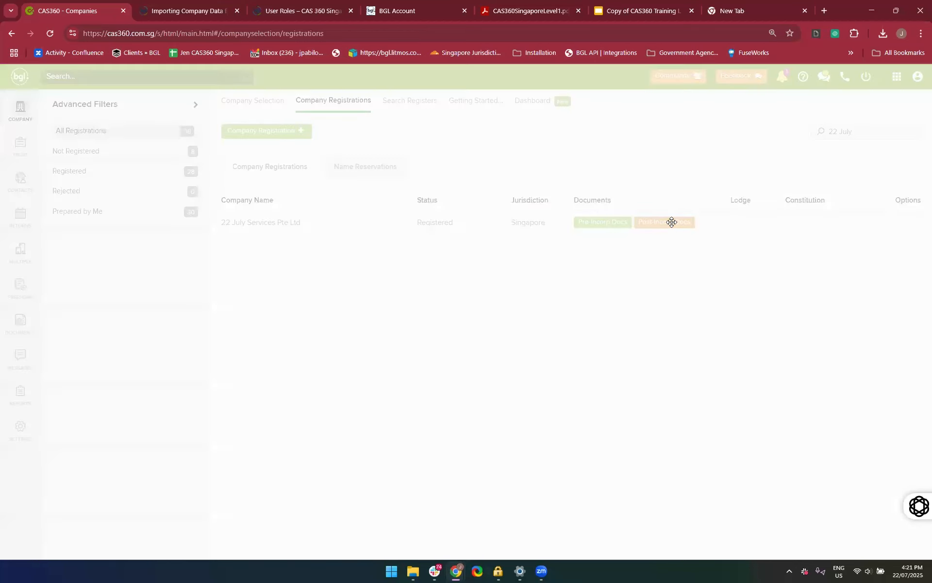
scroll(446, 295, "down", 3)
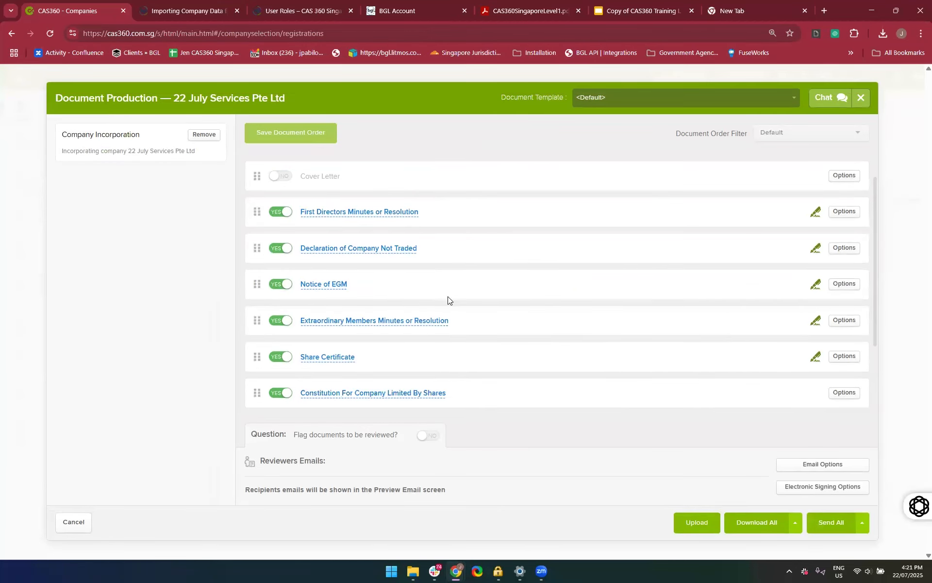
scroll(447, 297, "down", 1)
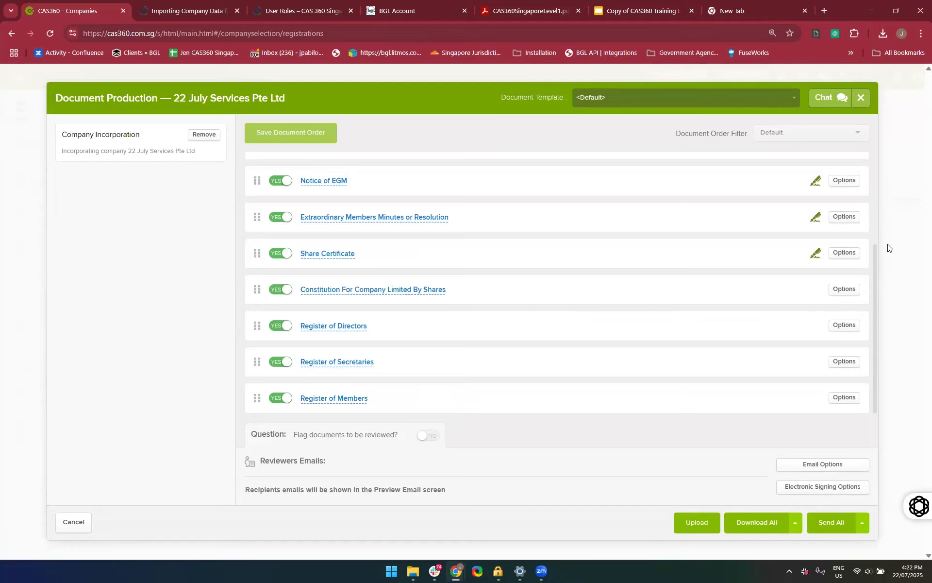
left_click(861, 98)
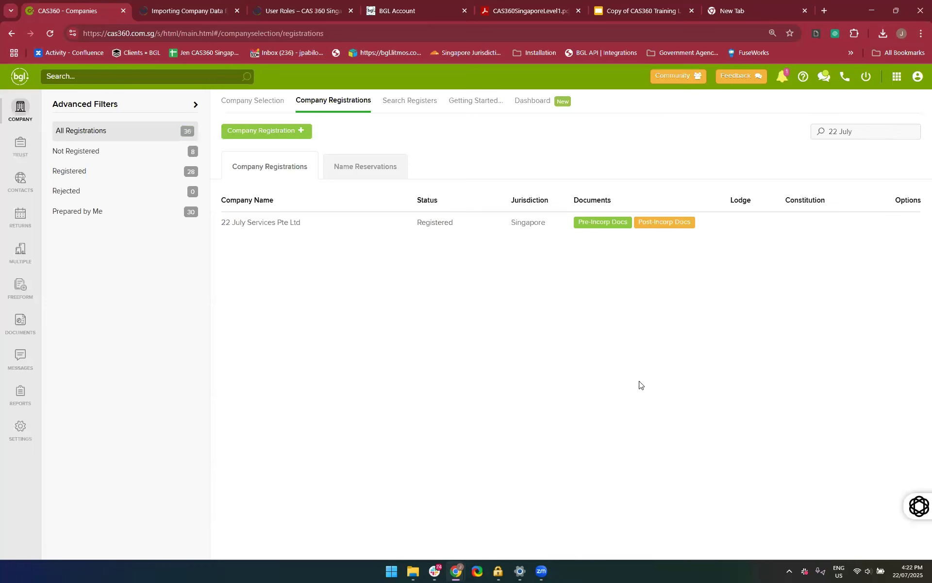
Search the company list for "22 July" and open the relationships of 22 July Services Pte Ltd
left_click(17, 112)
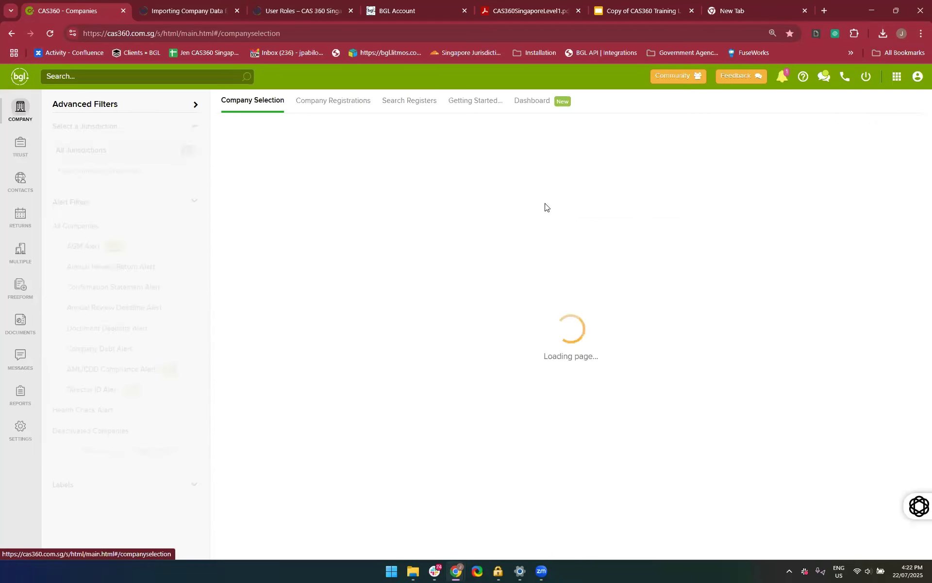
left_click(850, 133)
type("22 July")
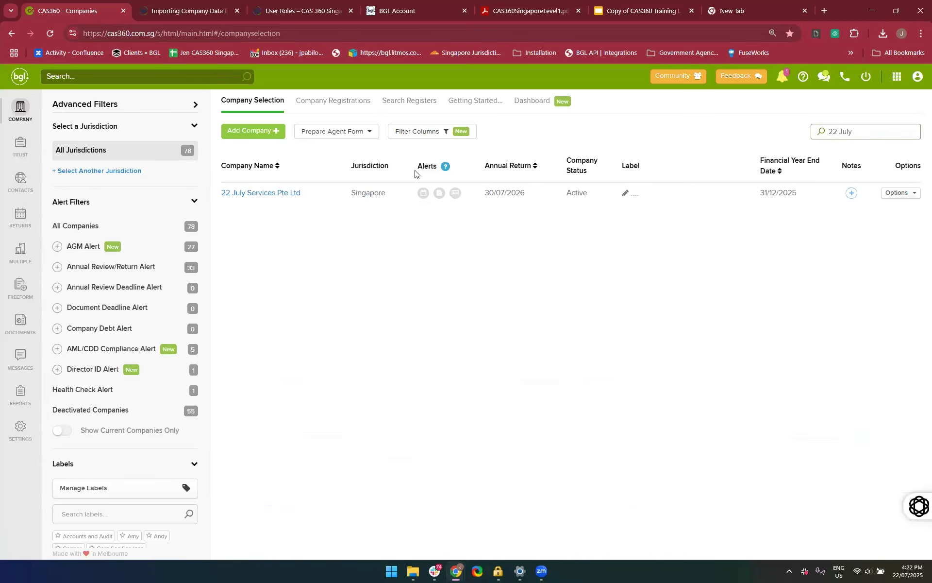
left_click(265, 195)
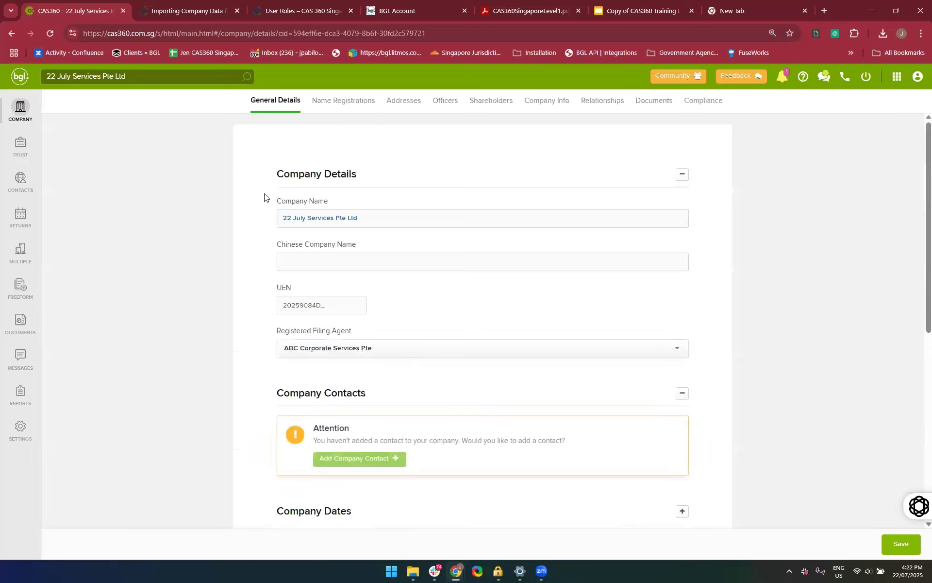
left_click(585, 108)
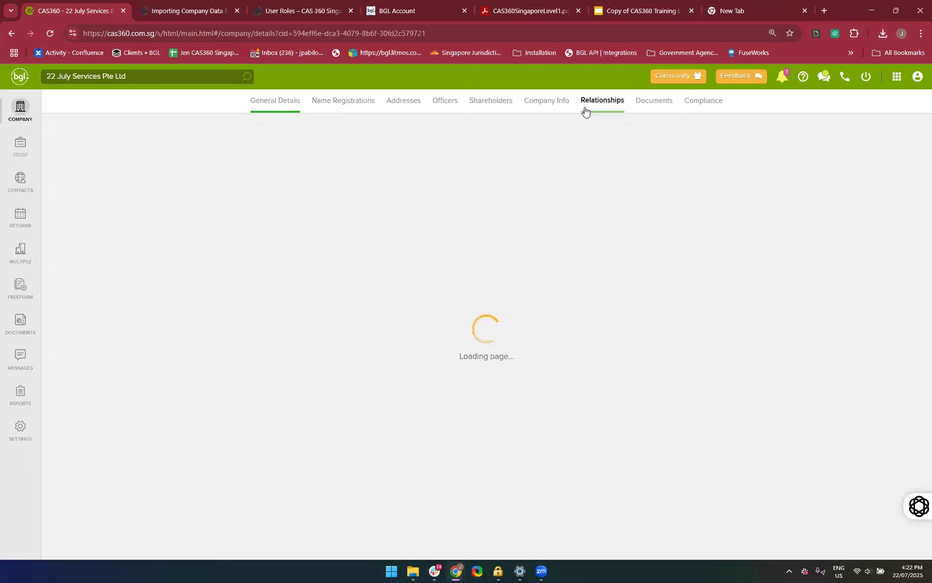
left_click(483, 386)
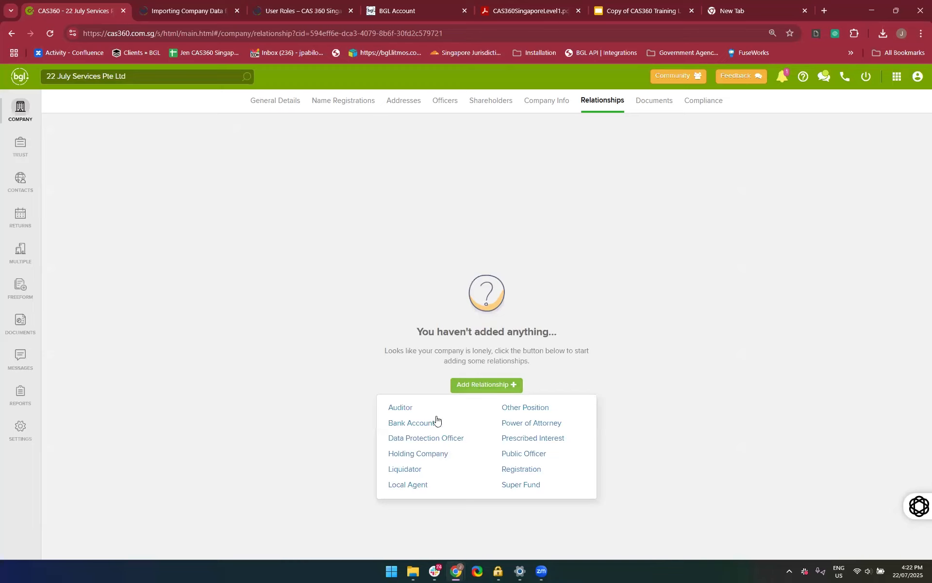
left_click(407, 438)
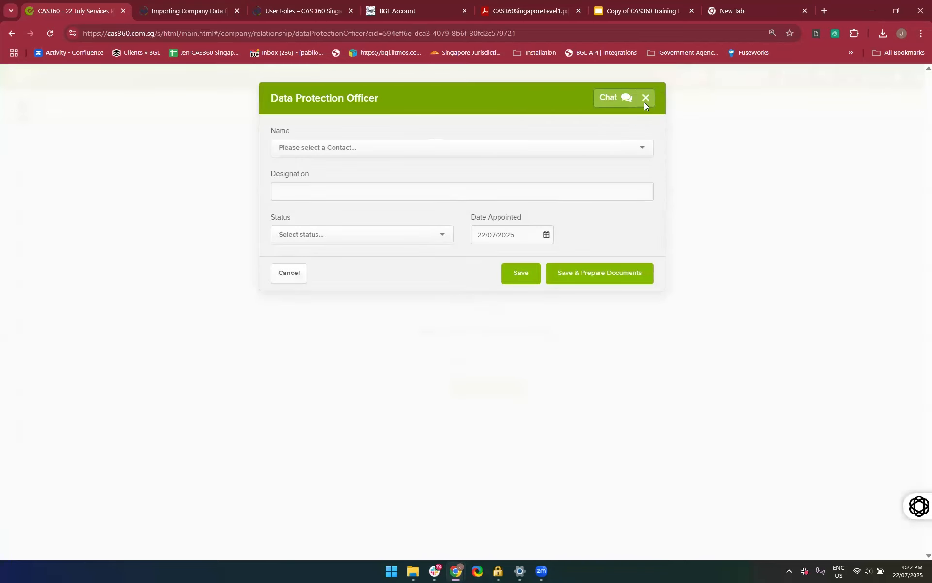
left_click(643, 99)
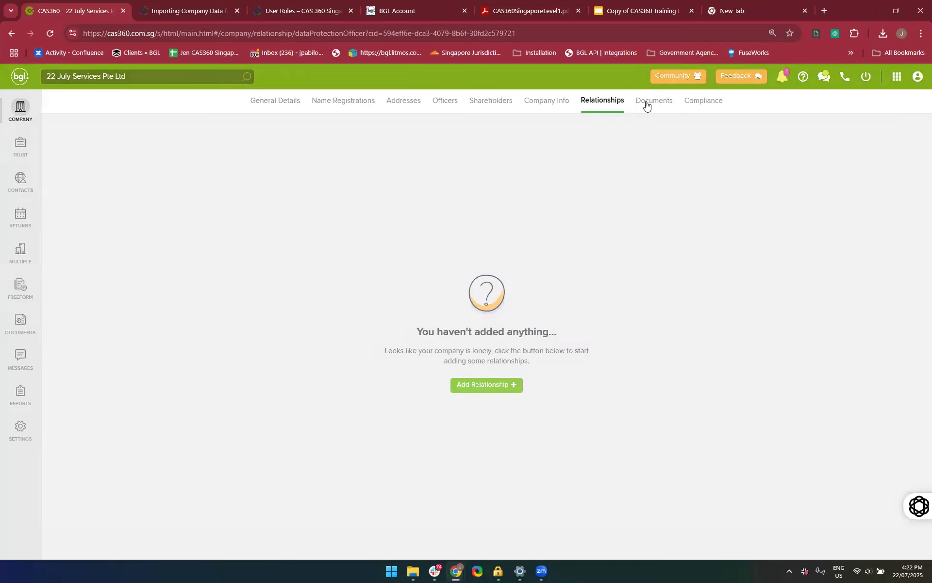
Add a bank account relationship to the company and select DBS Bank as the bank
left_click(508, 383)
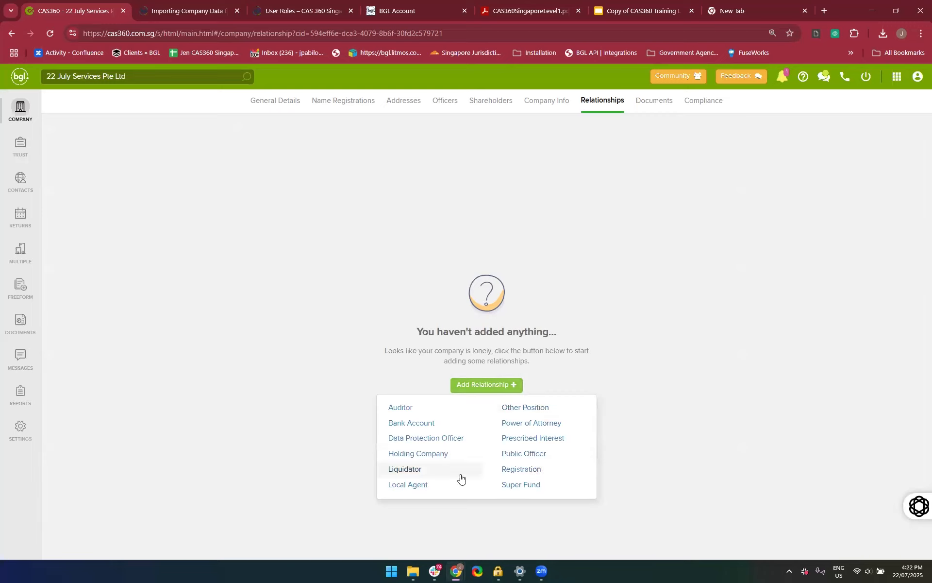
left_click(443, 424)
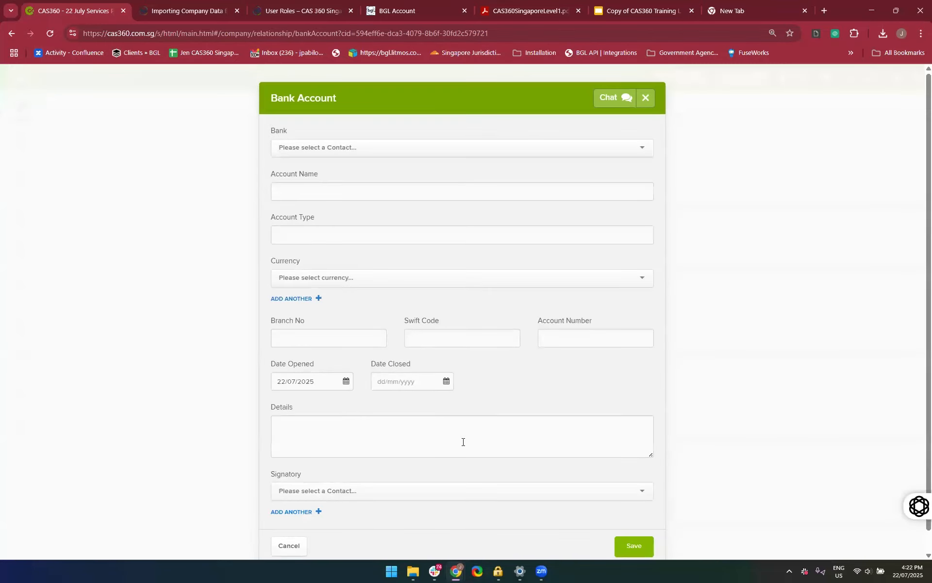
left_click(338, 145)
type("DB")
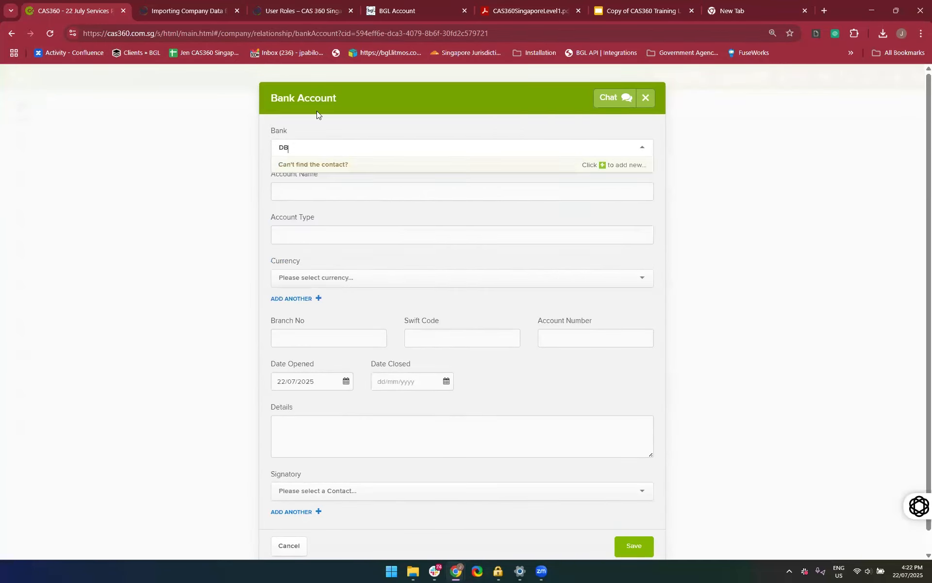
left_click(295, 181)
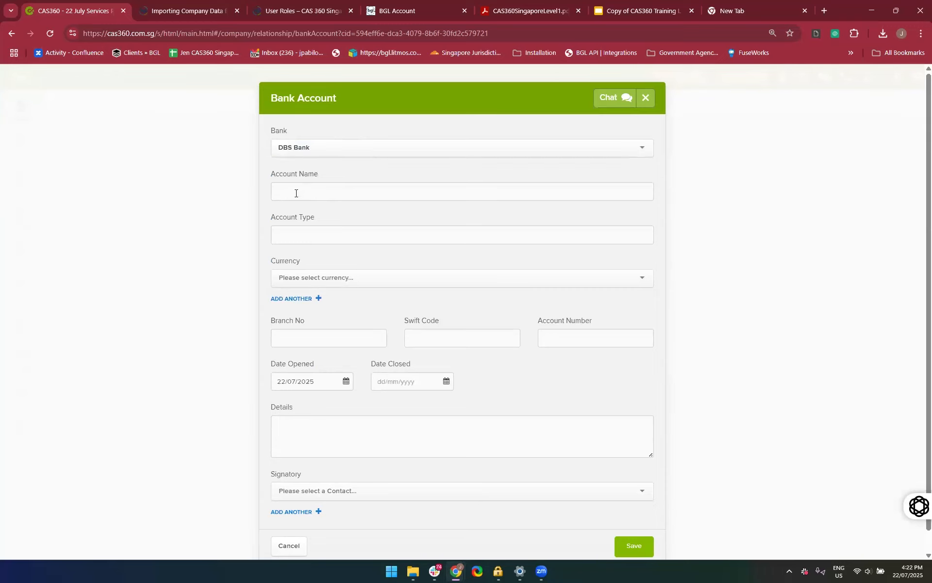
Set the account name to "22 July Services", the account type to "Corporate" and the currency to SGD, Singapore dollar
left_click(295, 196)
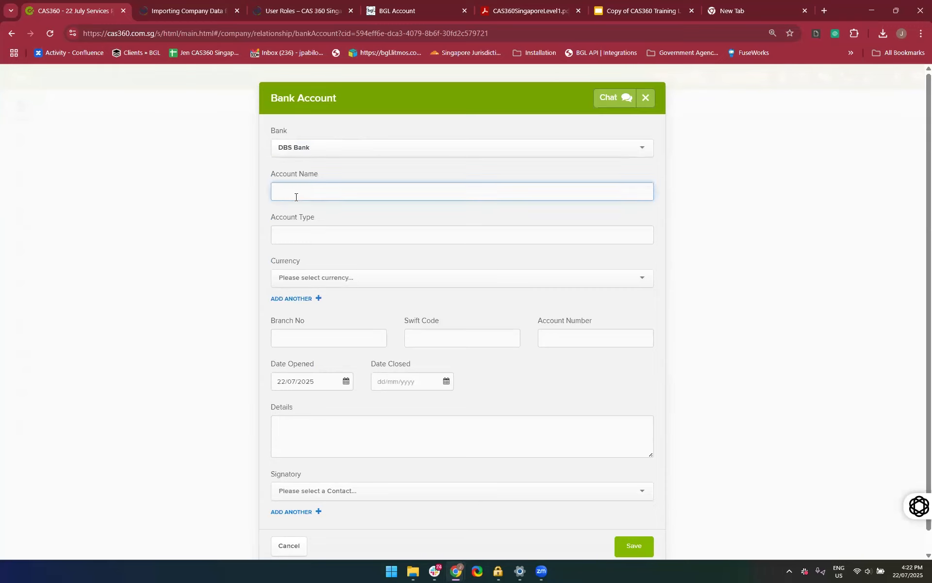
type("22 July Services")
left_click(291, 240)
type("Corporate")
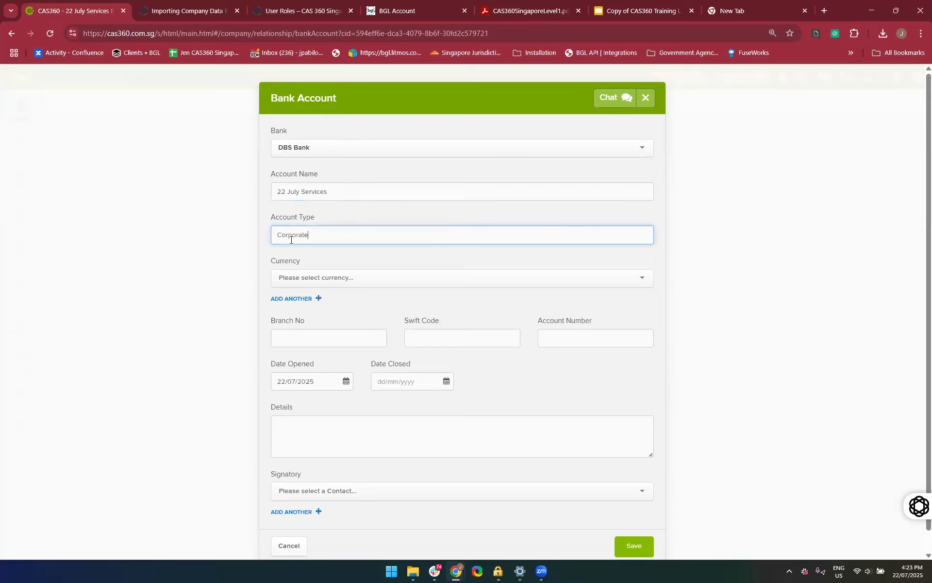
left_click(291, 279)
type("SGD")
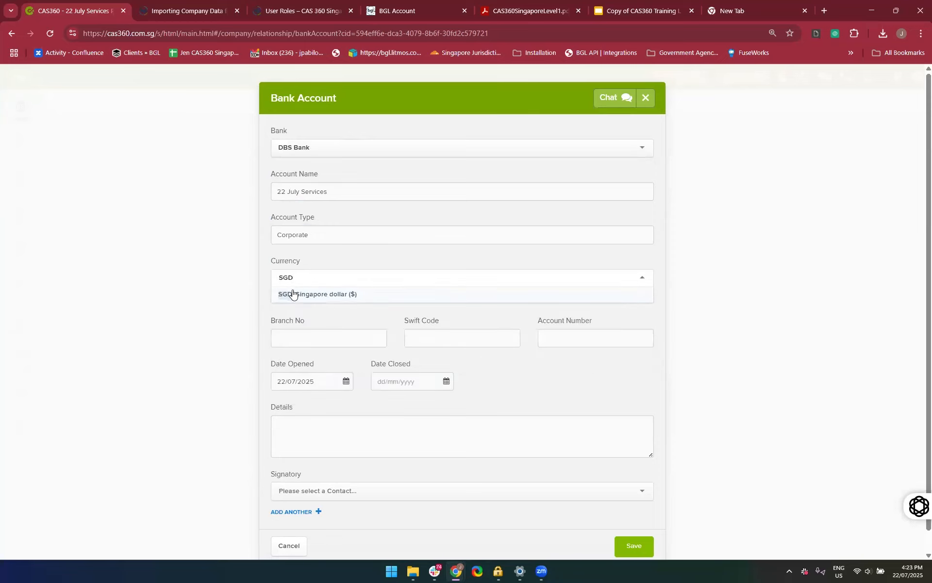
left_click(293, 293)
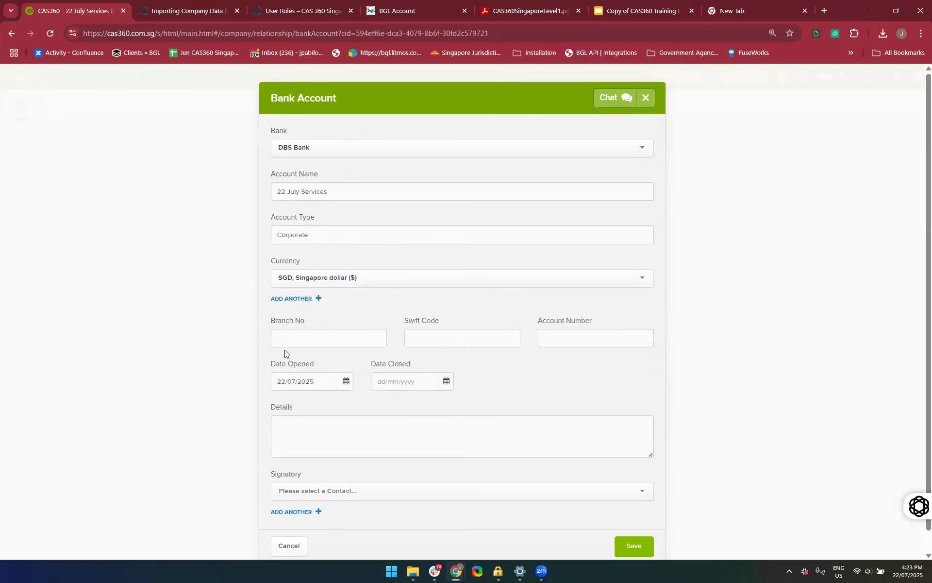
Enter branch number 222, Swift code 010 and the account number for the bank account
left_click(277, 337)
type("222")
key("Tab")
type("010")
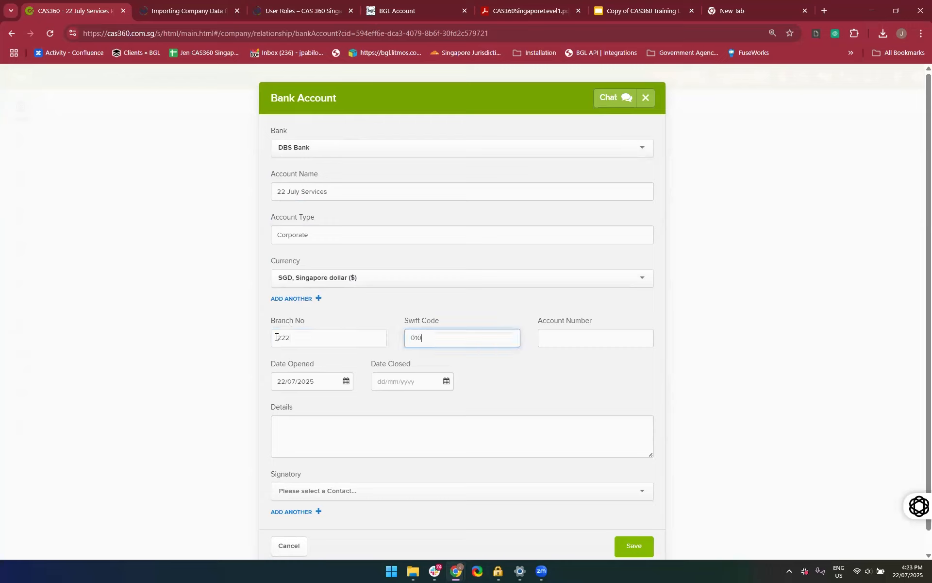
left_click(596, 338)
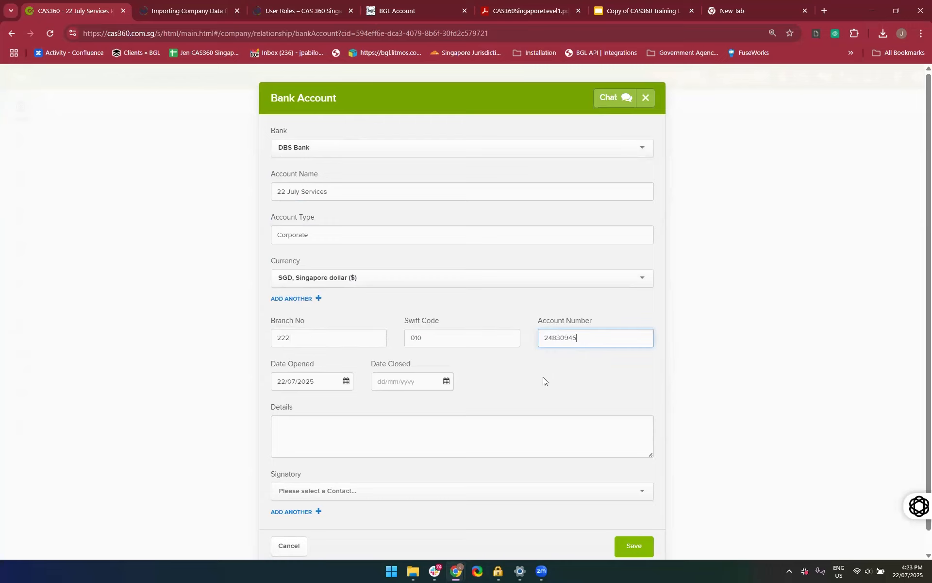
Select the first authorised signatory of the bank account from the existing contacts, leaving the details blank
left_click(437, 440)
scroll(382, 482, "down", 1)
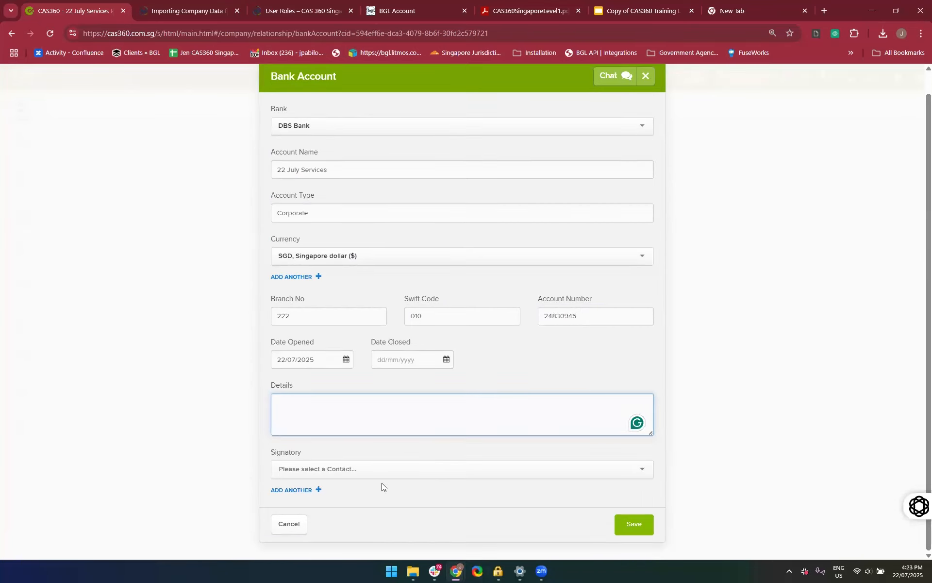
left_click(370, 470)
scroll(371, 486, "down", 1)
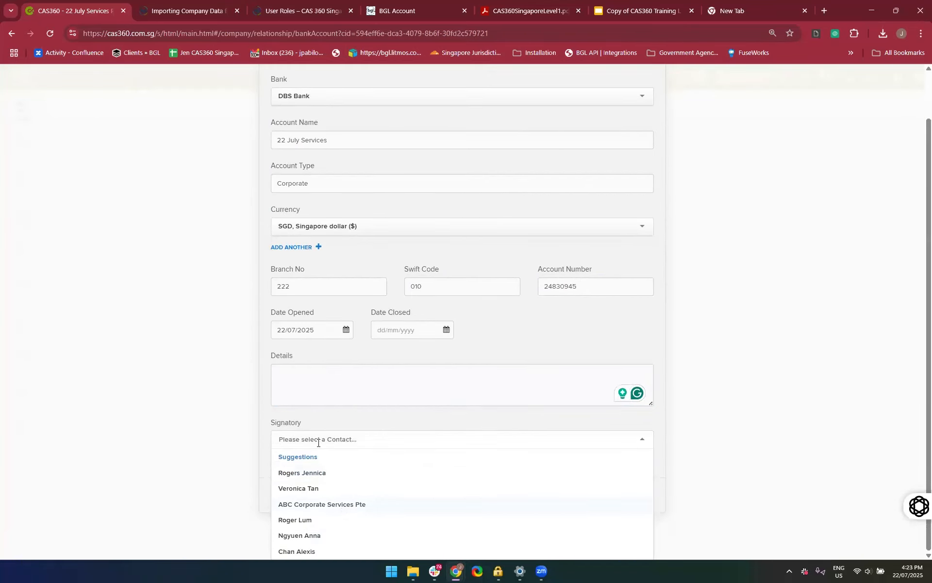
type("Ver")
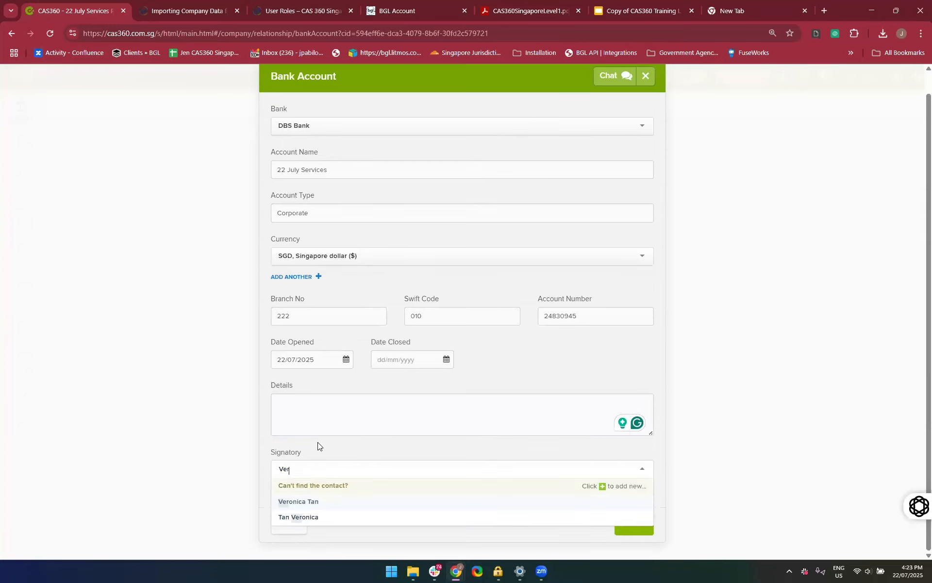
left_click(300, 503)
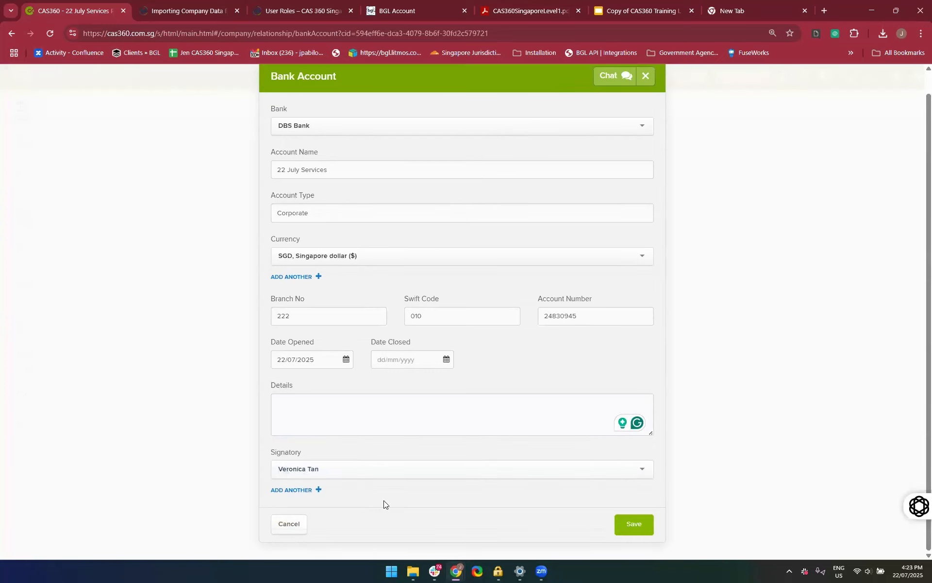
Add a second signatory from the existing contacts and save the bank account
left_click(304, 491)
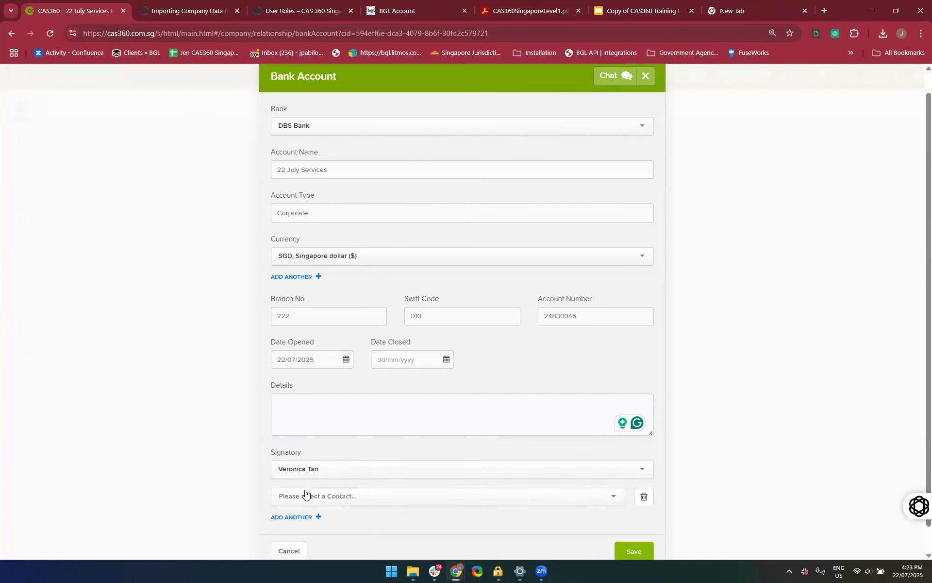
scroll(352, 518, "down", 1)
left_click(324, 465)
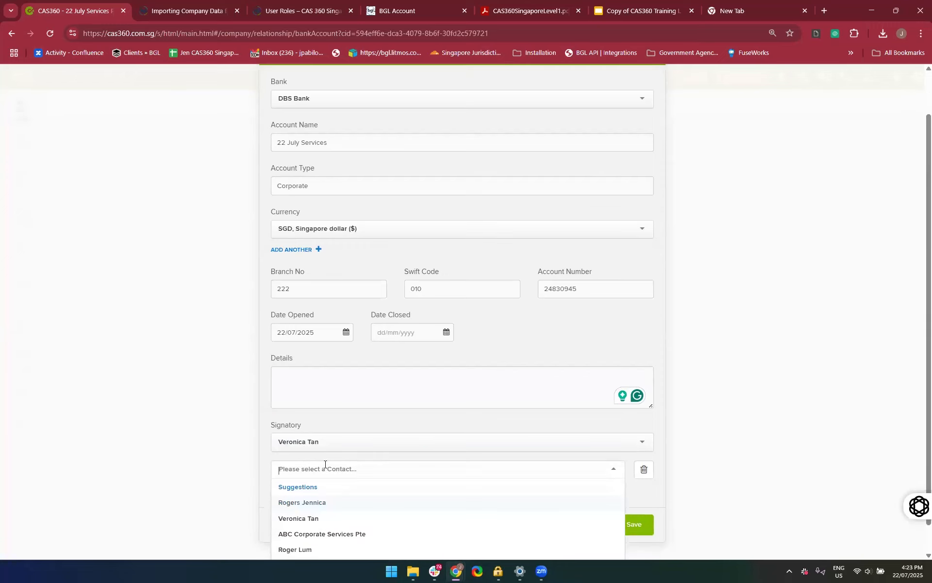
type("Alexi")
left_click(321, 502)
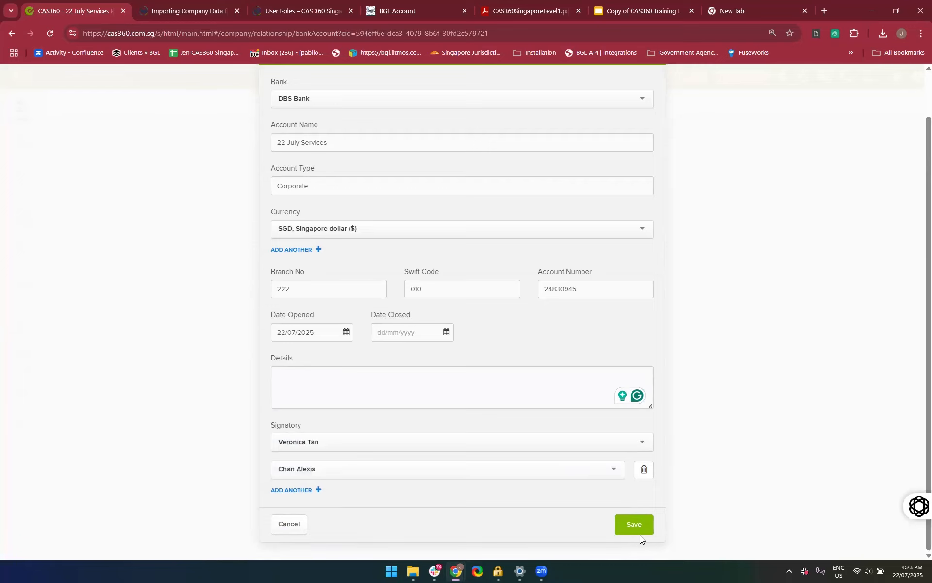
left_click(629, 524)
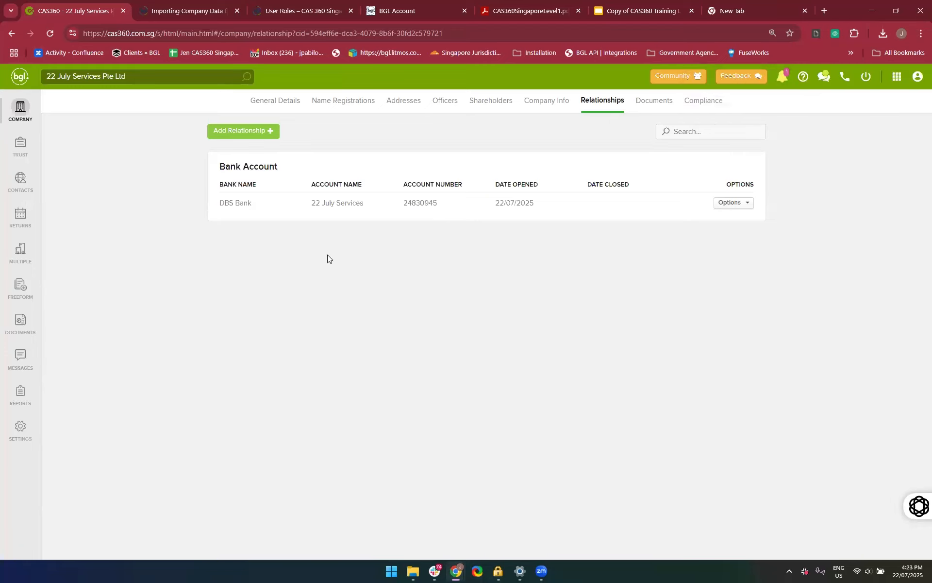
Search the company registrations for "22 July" and open the post-incorporation documents of 22 July Services Pte Ltd
left_click(23, 118)
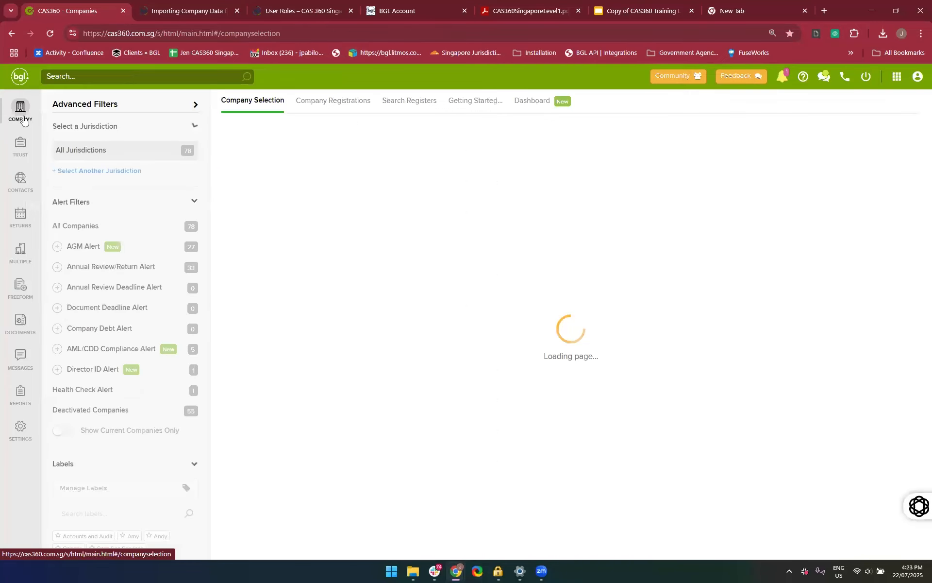
left_click(320, 110)
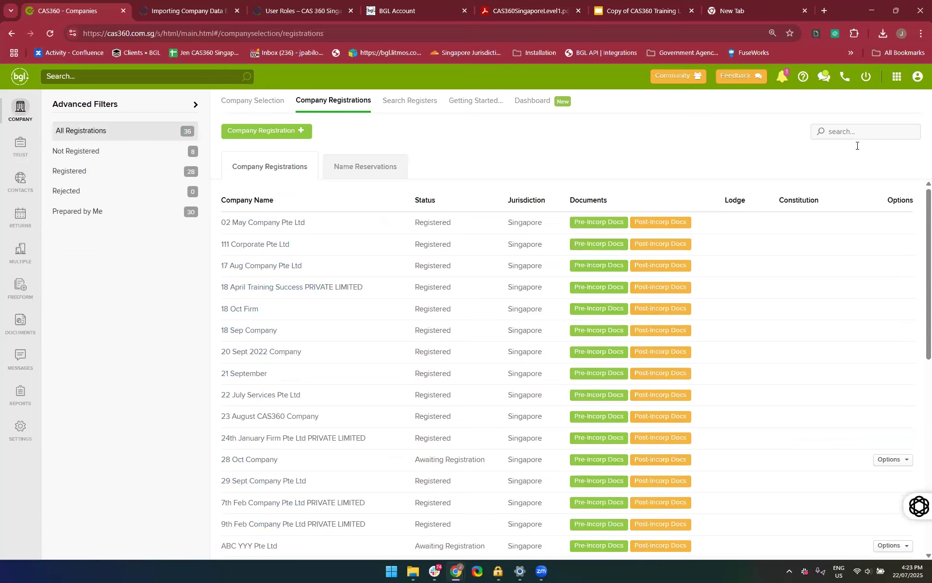
left_click(850, 130)
type("22 July")
left_click(666, 223)
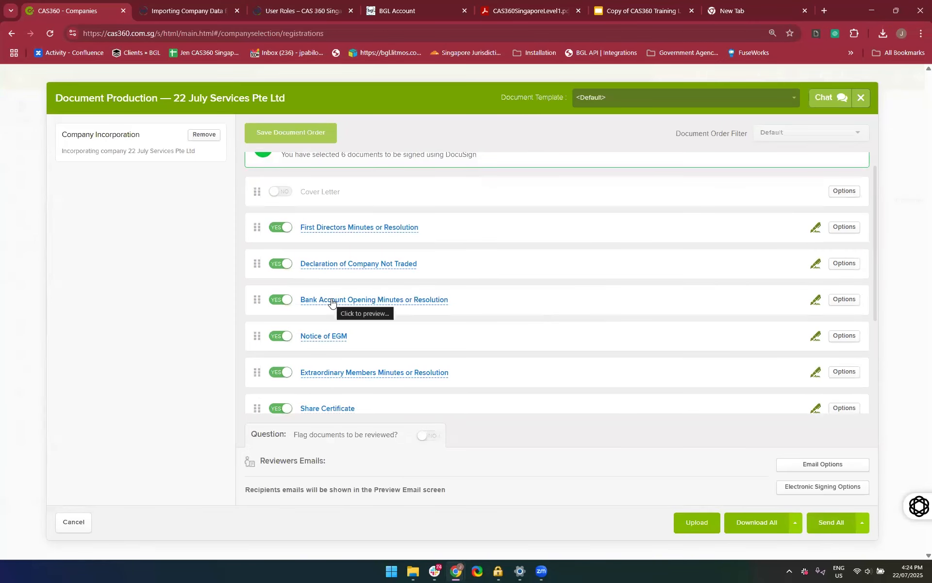
Preview the Bank Account Opening Minutes or Resolution to check the bank and signatories, and close the preview and document production
left_click(331, 300)
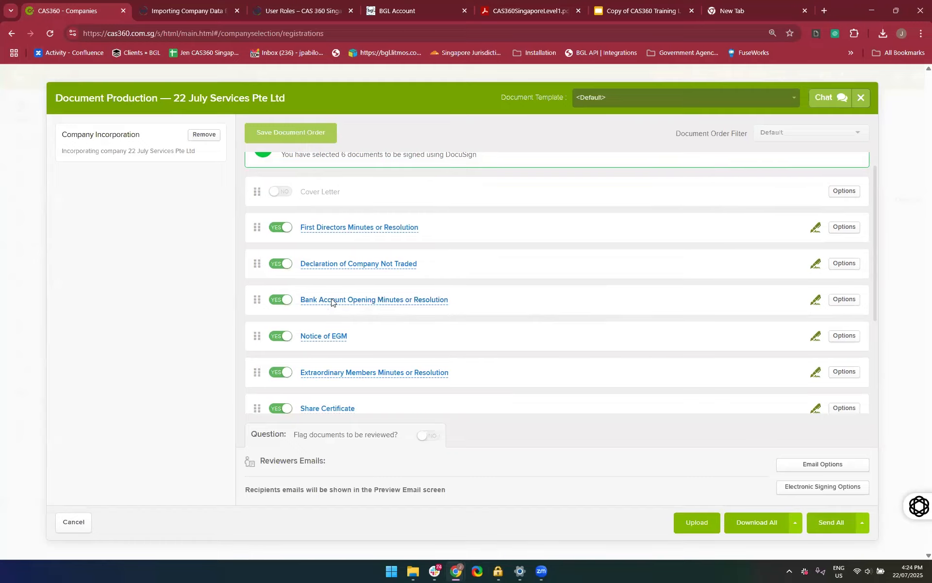
scroll(427, 349, "down", 3)
scroll(427, 350, "up", 3)
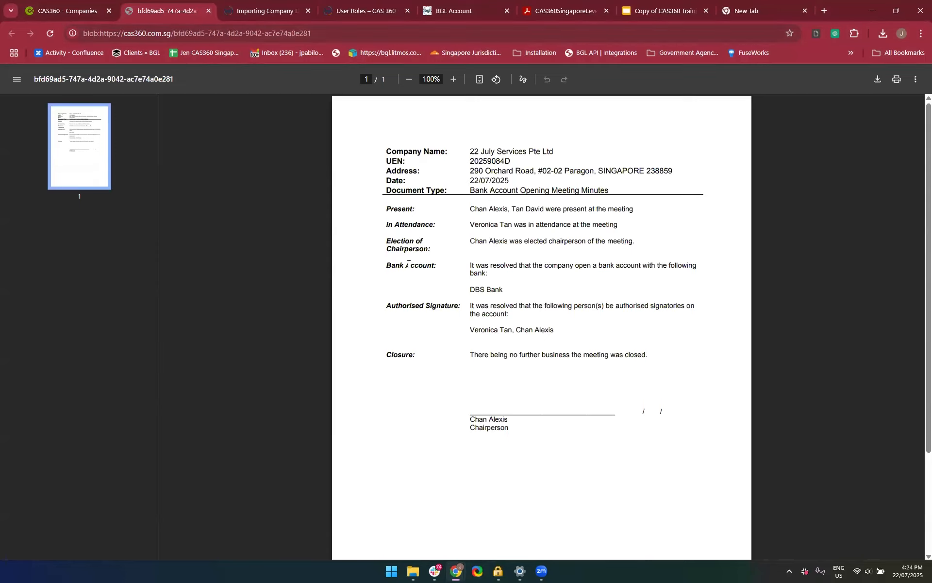
left_click(208, 12)
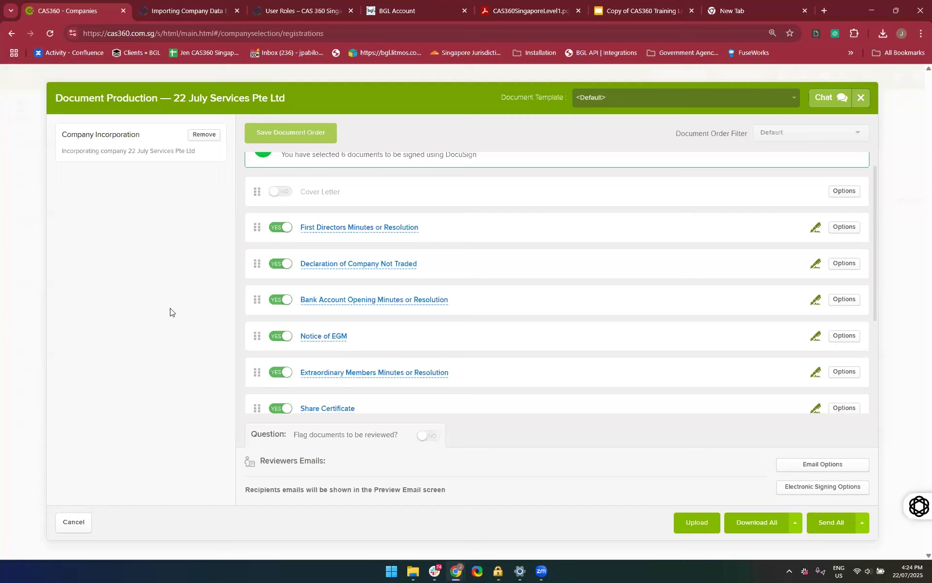
left_click(855, 104)
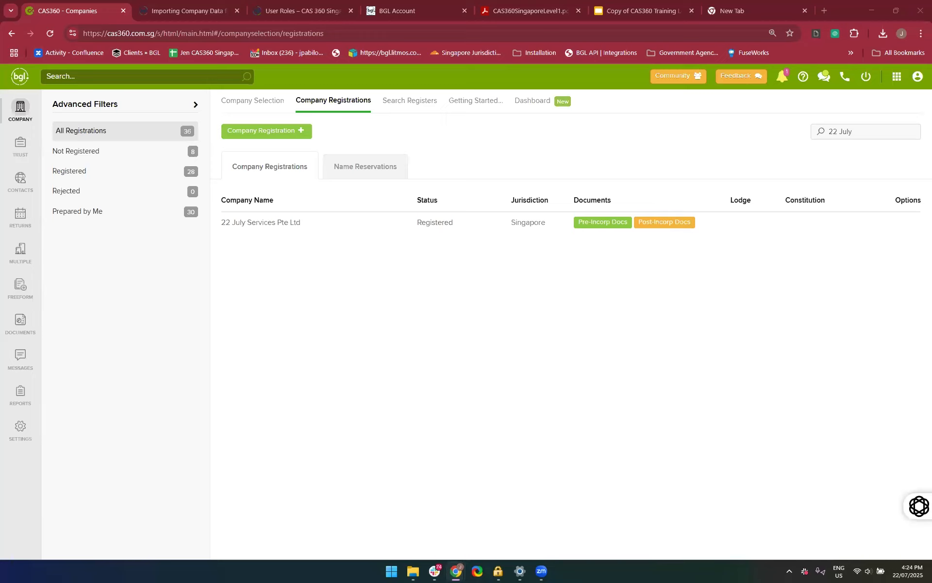
Find "22 July" in the company list and open the general details of 22 July Services Pte Ltd
left_click(21, 117)
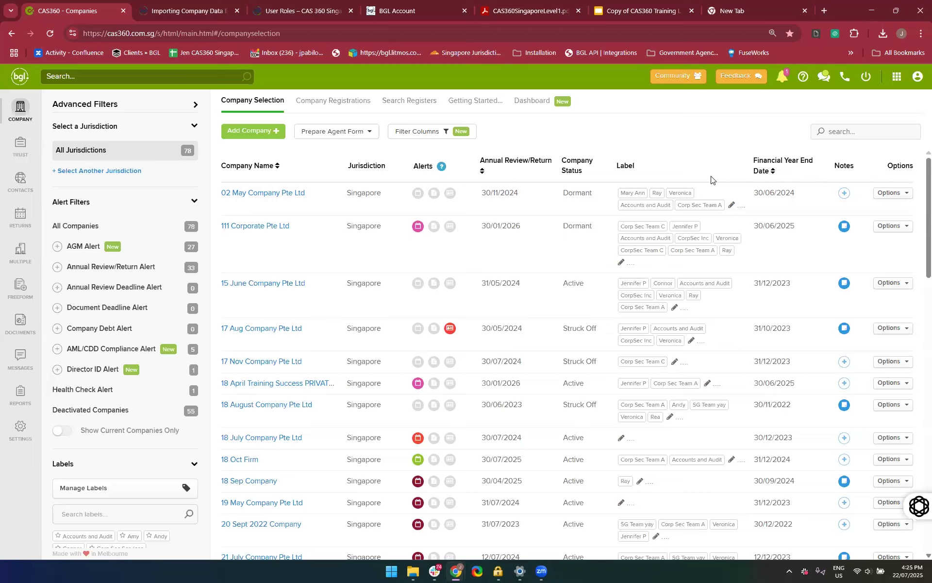
left_click(826, 135)
type("22 July")
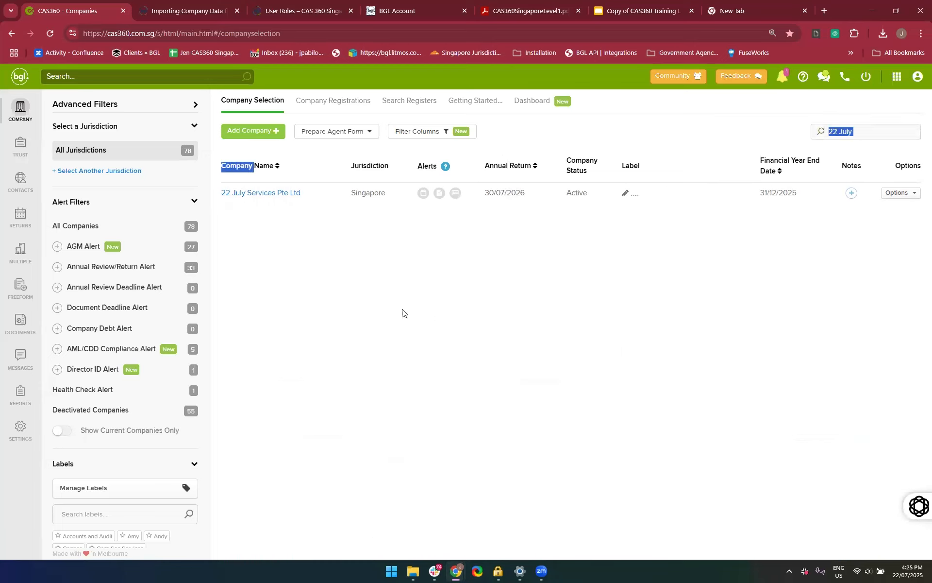
left_click(261, 193)
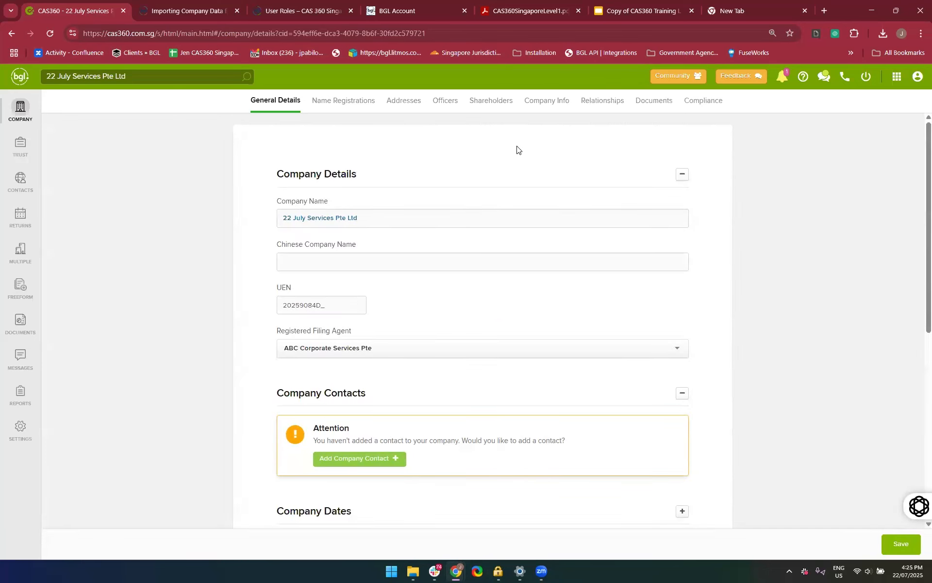
Start a share allotment for 22 July Services Pte Ltd and select the existing contact surnamed first in the search matches as allottee
left_click(492, 102)
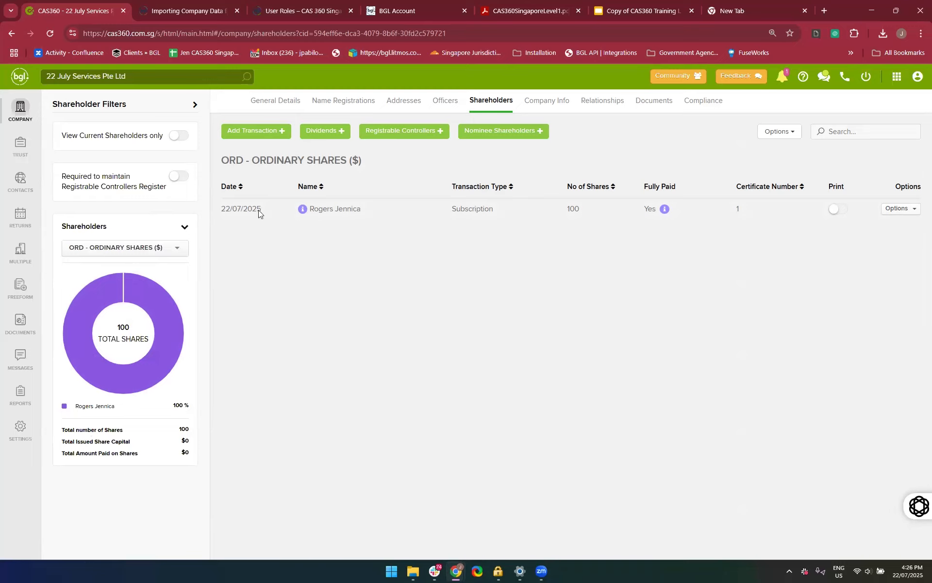
left_click(240, 131)
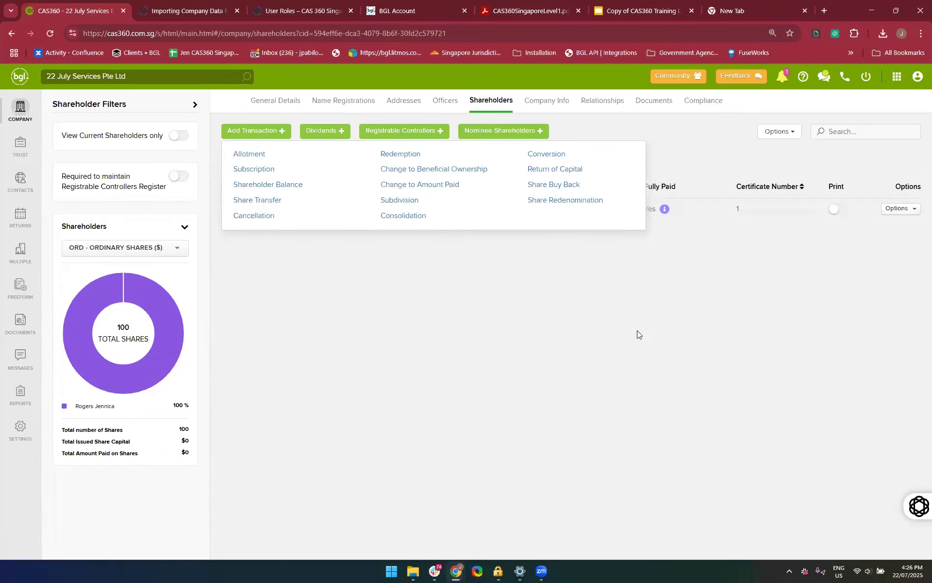
left_click(271, 156)
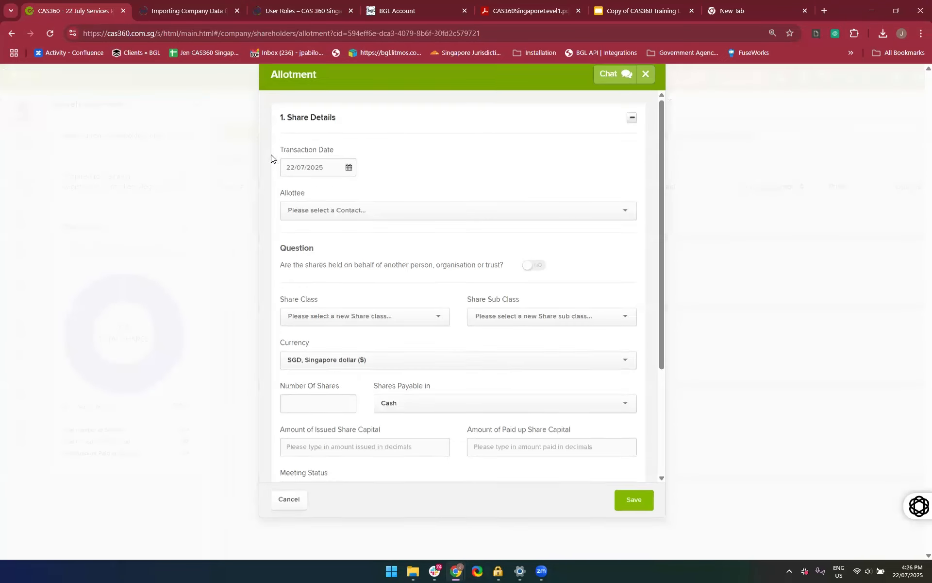
left_click(407, 233)
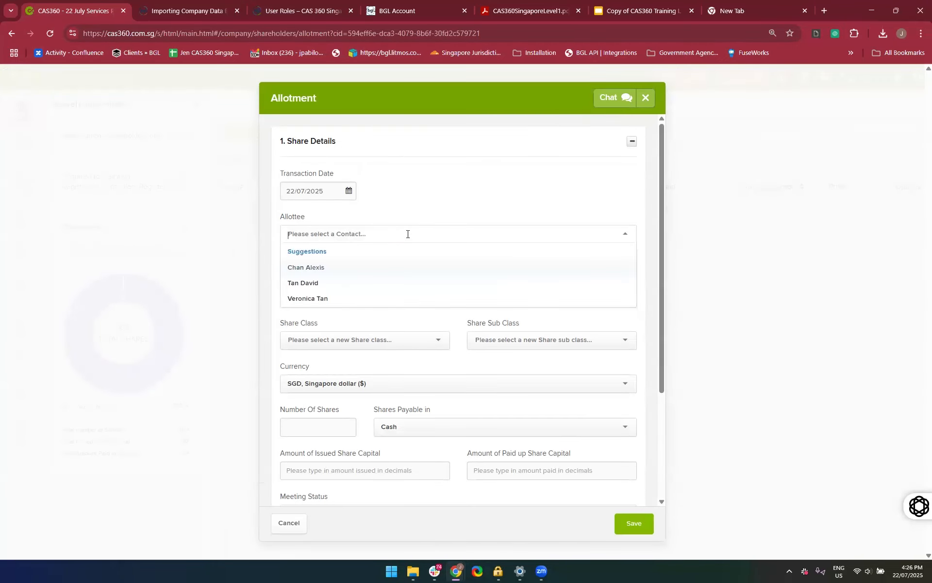
left_click(407, 234)
type("jennifer")
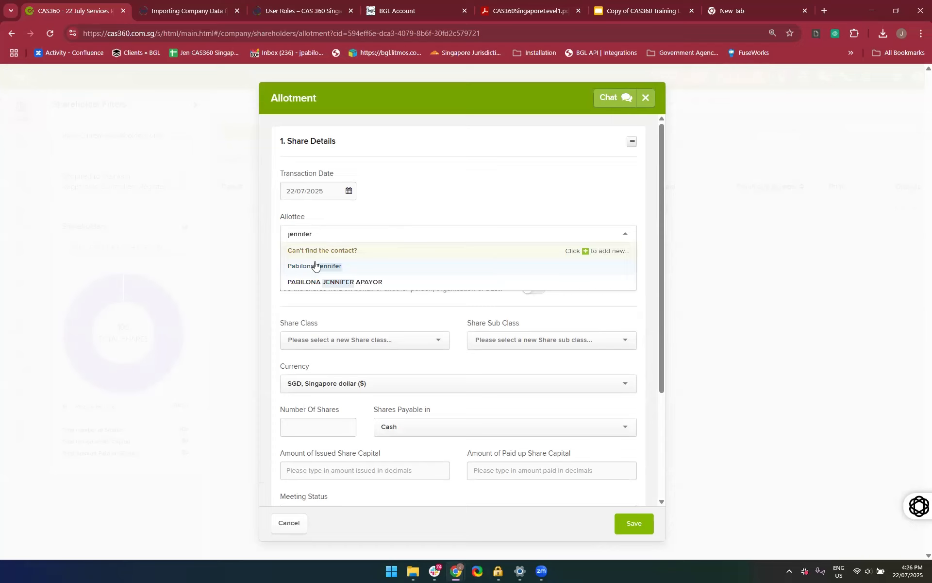
left_click(314, 264)
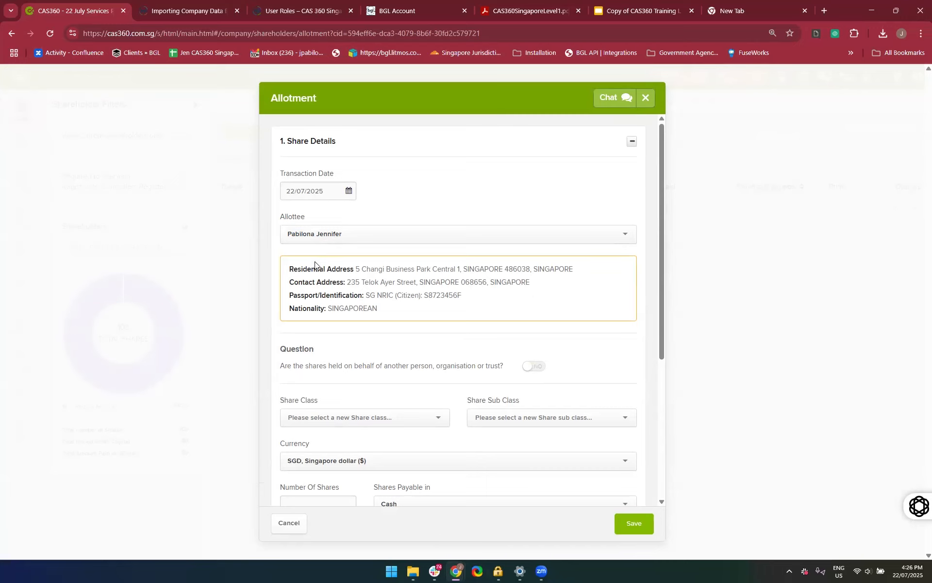
Set the allotment to 300 ORD, ORDINARY SHARES with no sub class, keeping the shares payable in Cash
scroll(345, 416, "down", 4)
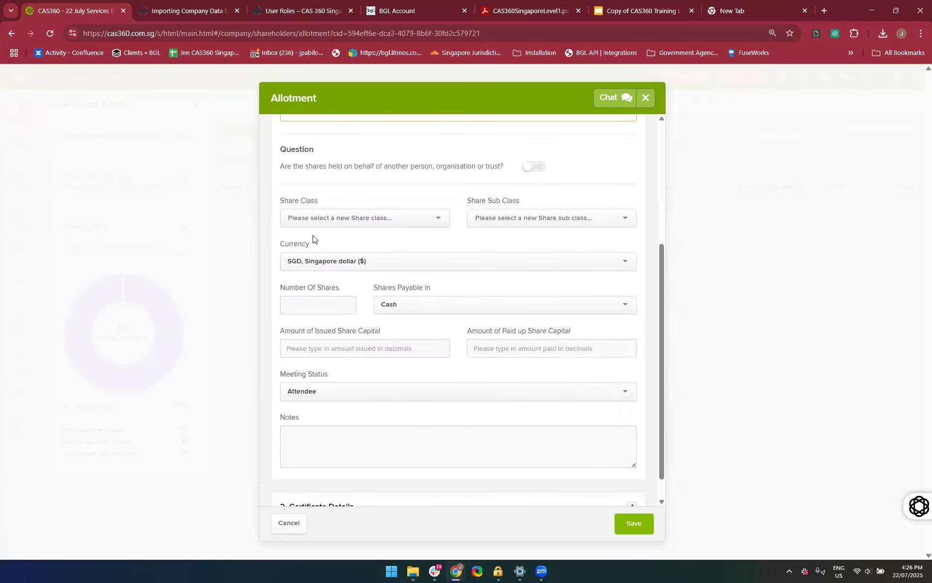
left_click(306, 219)
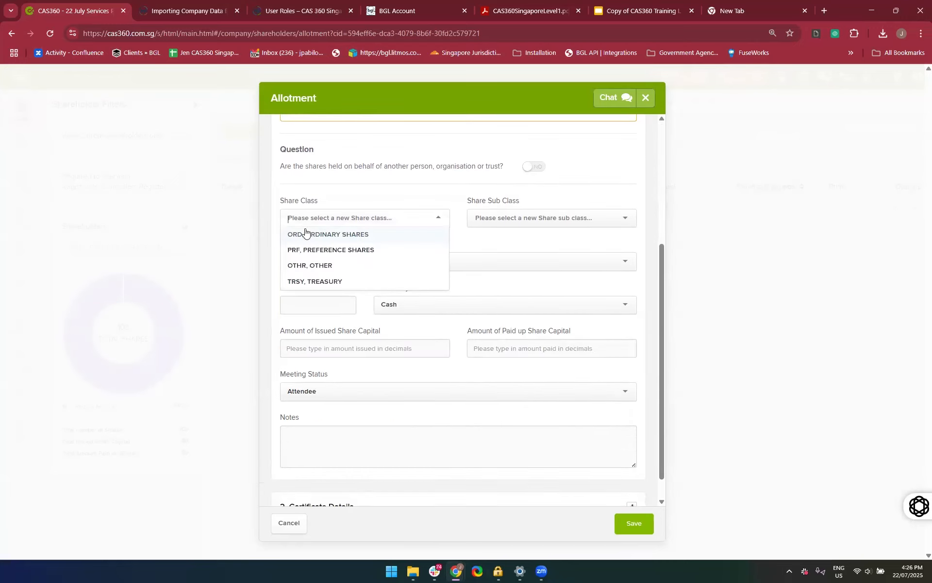
left_click(306, 234)
left_click(485, 217)
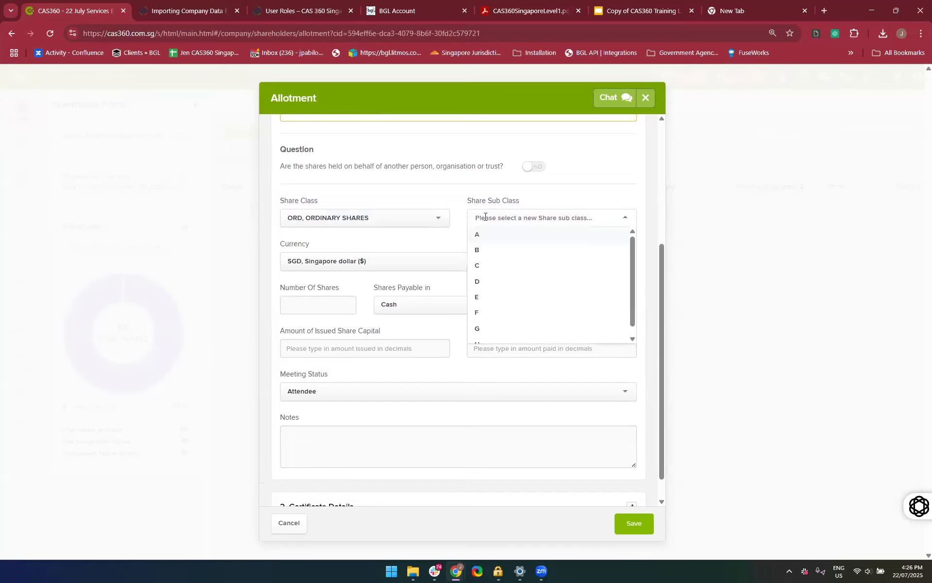
left_click(438, 242)
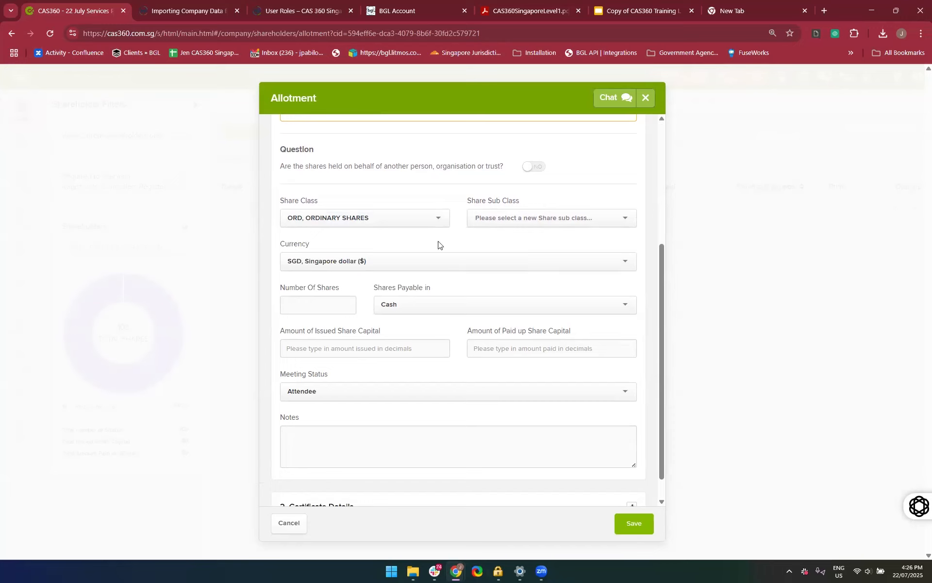
left_click(336, 304)
type("300")
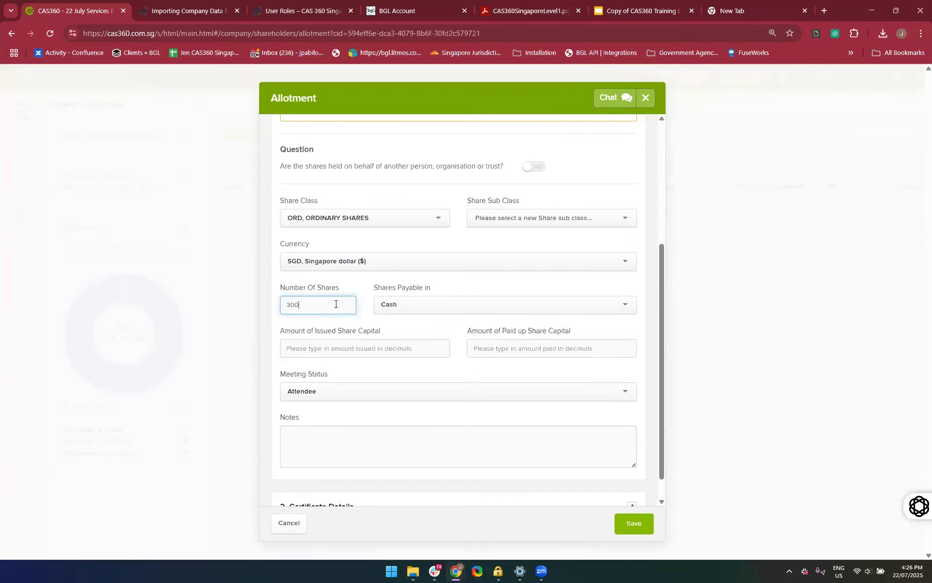
left_click(438, 305)
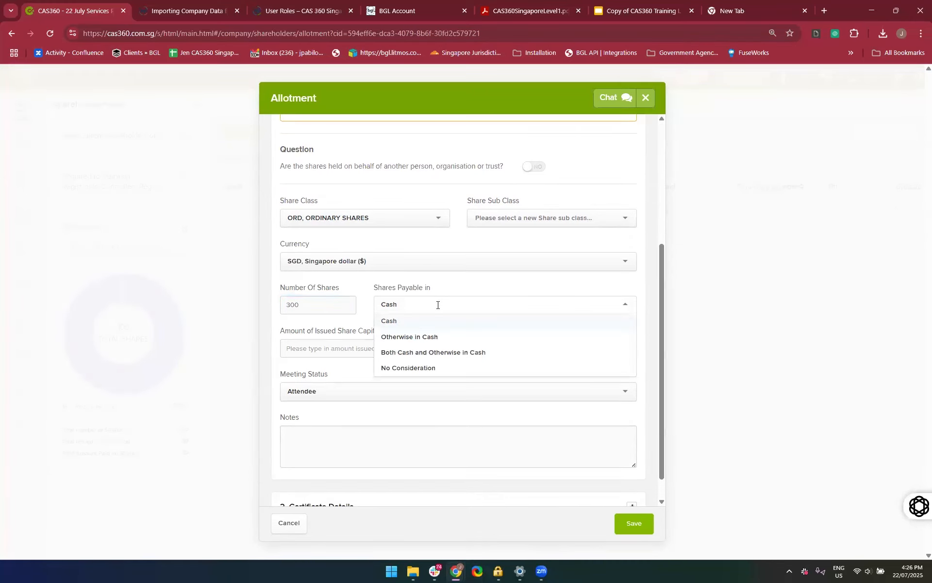
left_click(329, 381)
Enter 10000 as both the issued and the paid up share capital, keeping the meeting status as Attendee
left_click(371, 352)
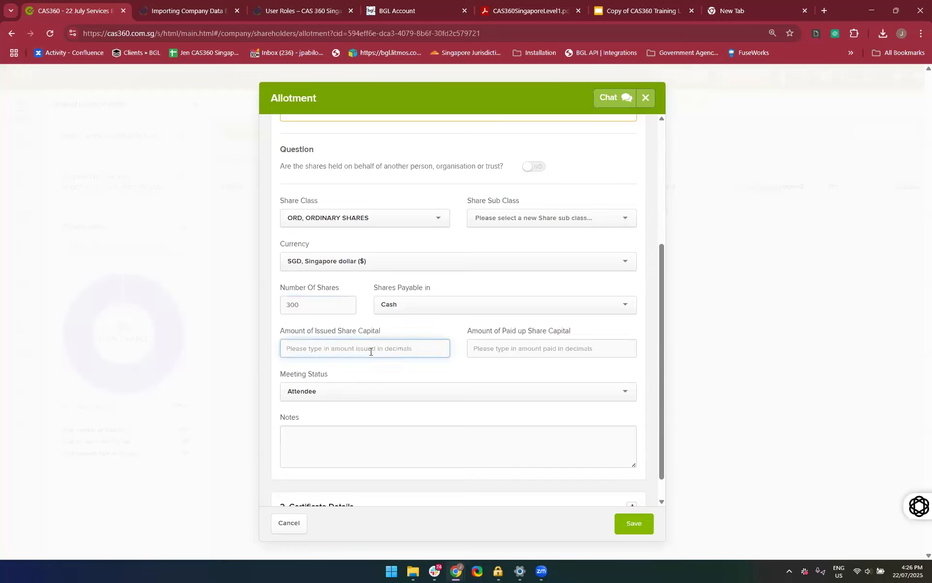
type("10000")
key("Tab")
type("10000")
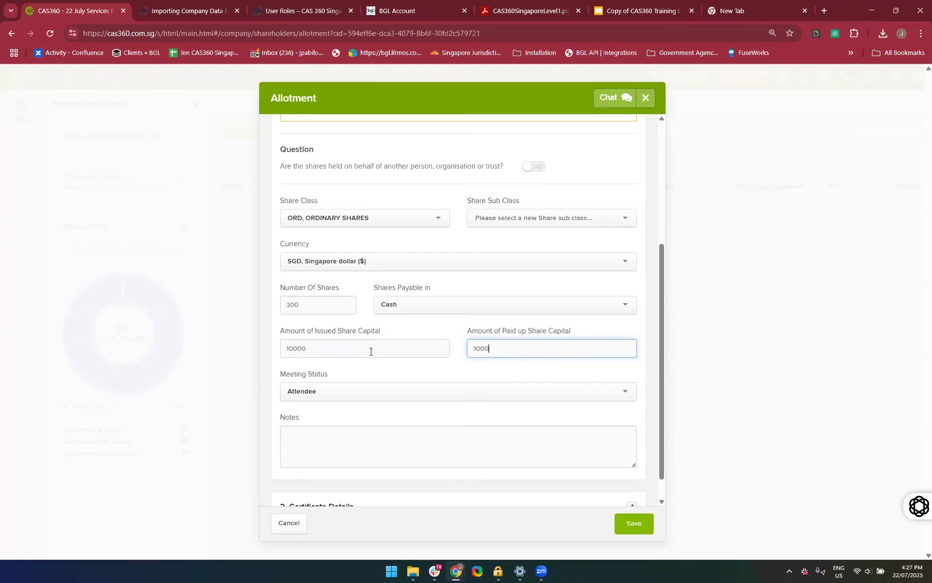
left_click(422, 444)
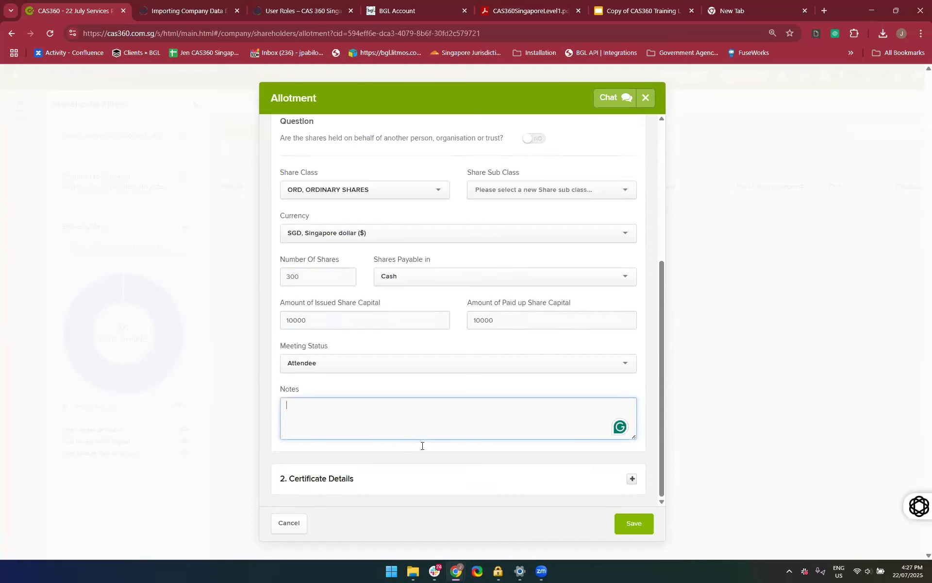
left_click(367, 364)
left_click(275, 365)
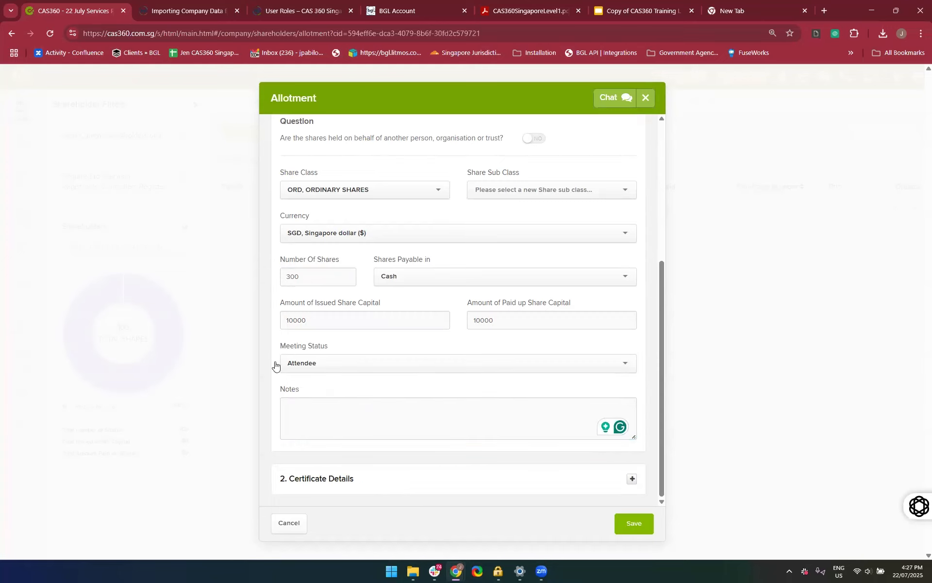
Clear the amount of issued share capital and re-enter it as 10000
left_click_drag(339, 313, 201, 304)
left_click(201, 304)
left_click(320, 321)
key("BackSpace")
key("BackSpace")
key("BackSpace")
key("BackSpace")
type("0")
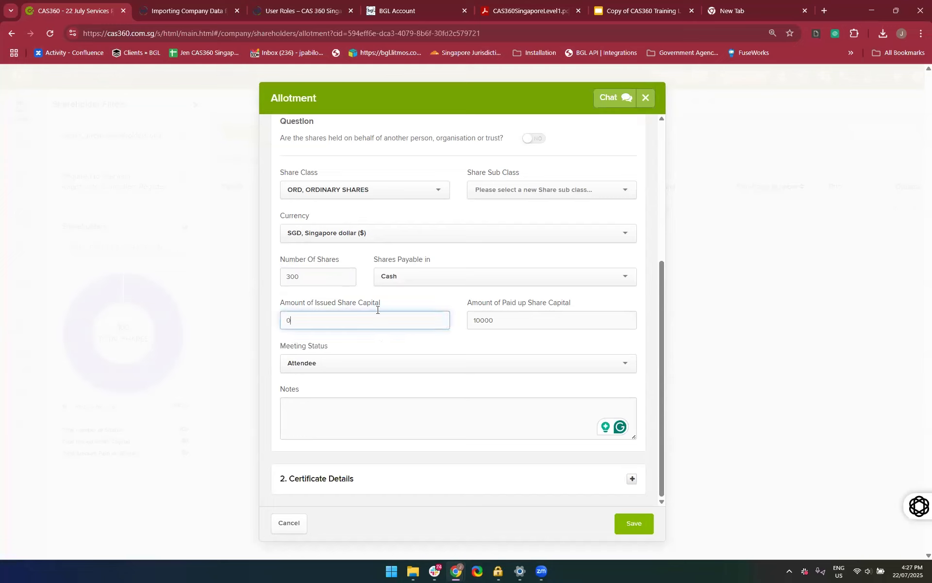
key("BackSpace")
type("0")
key("BackSpace")
type("10000")
left_click(409, 402)
Enter 1323 as the unique numbers in the certificate details and save the allotment
left_click(383, 479)
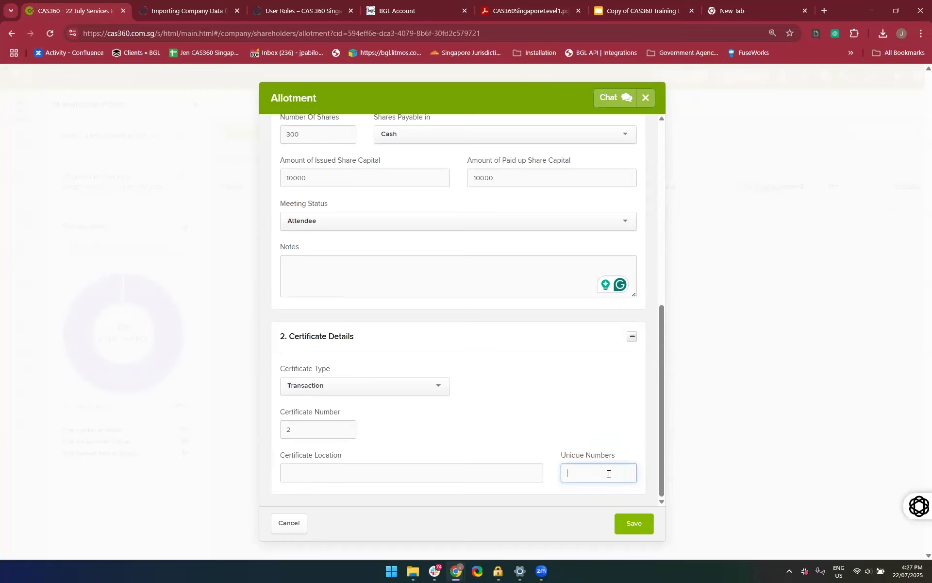
type("1323908")
left_click(632, 532)
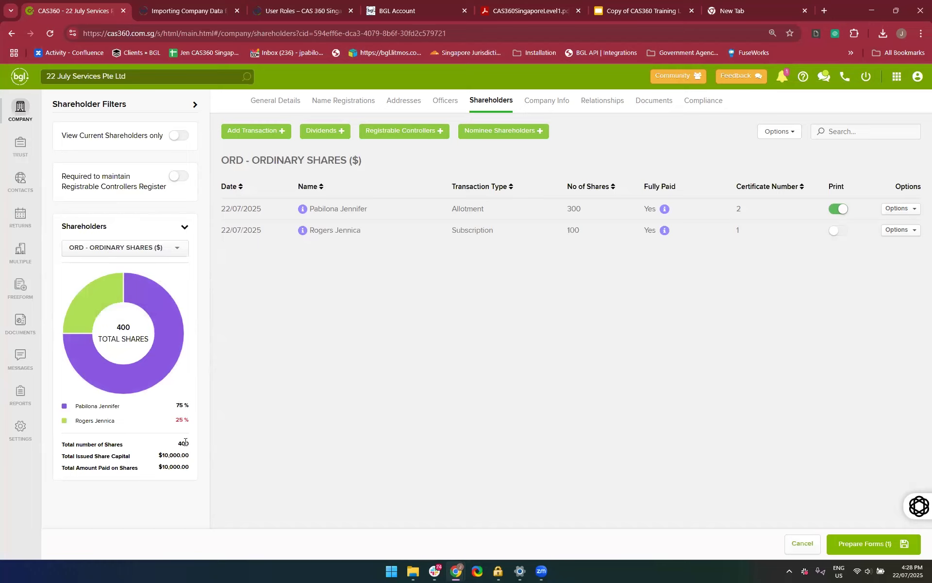
Check the updated shareholding chart, prepare the allotment's forms, and look through the documents in Document Production
mouse_move(96, 294)
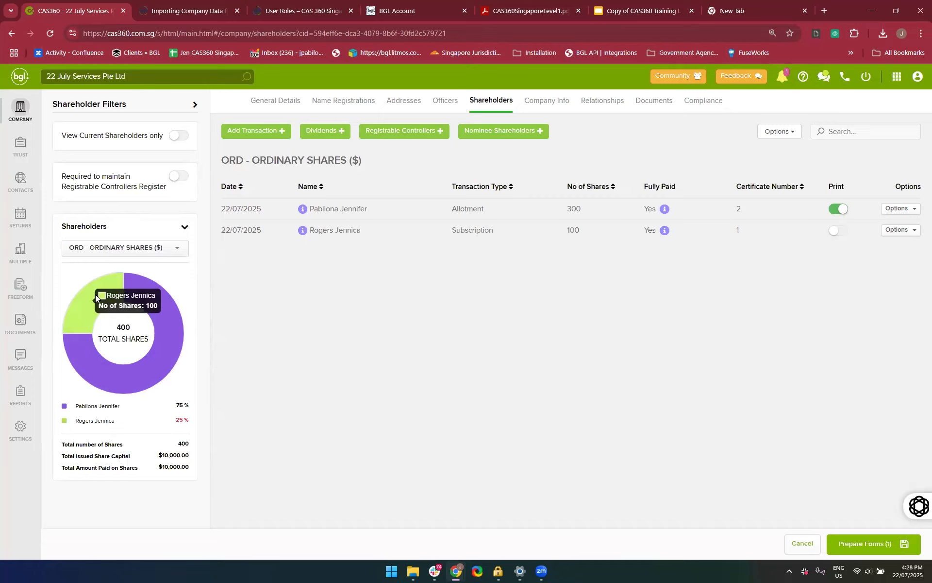
mouse_move(126, 382)
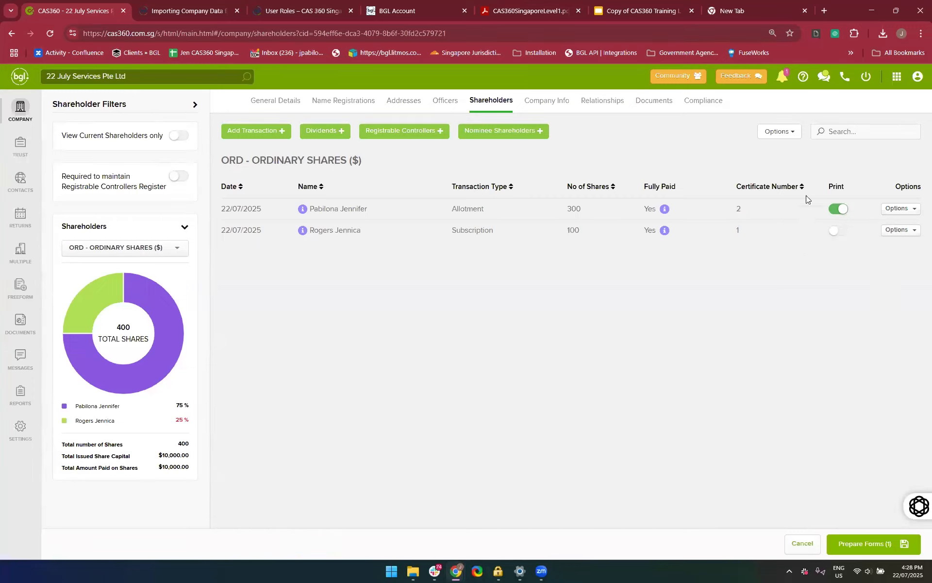
left_click(870, 544)
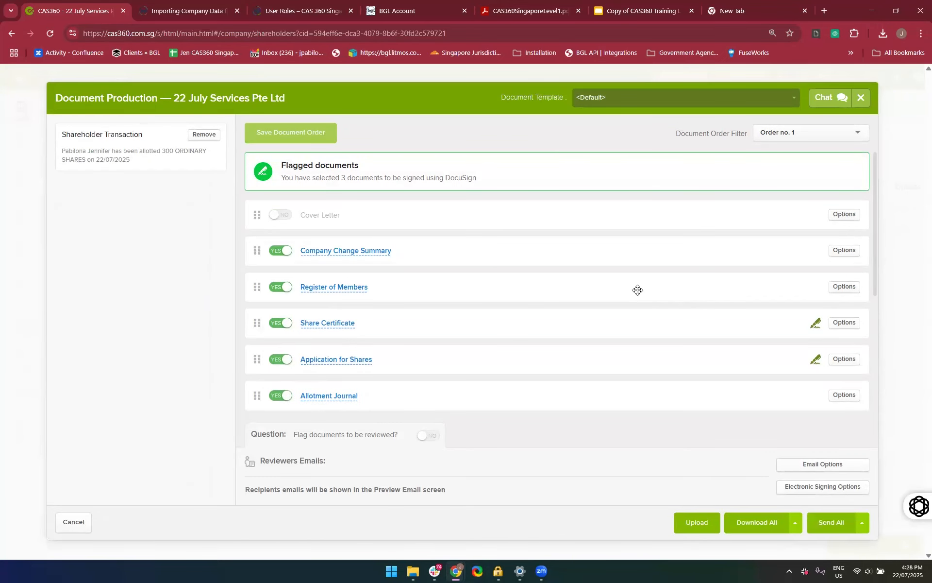
scroll(638, 290, "down", 3)
scroll(484, 272, "down", 3)
scroll(483, 272, "up", 5)
scroll(467, 225, "down", 3)
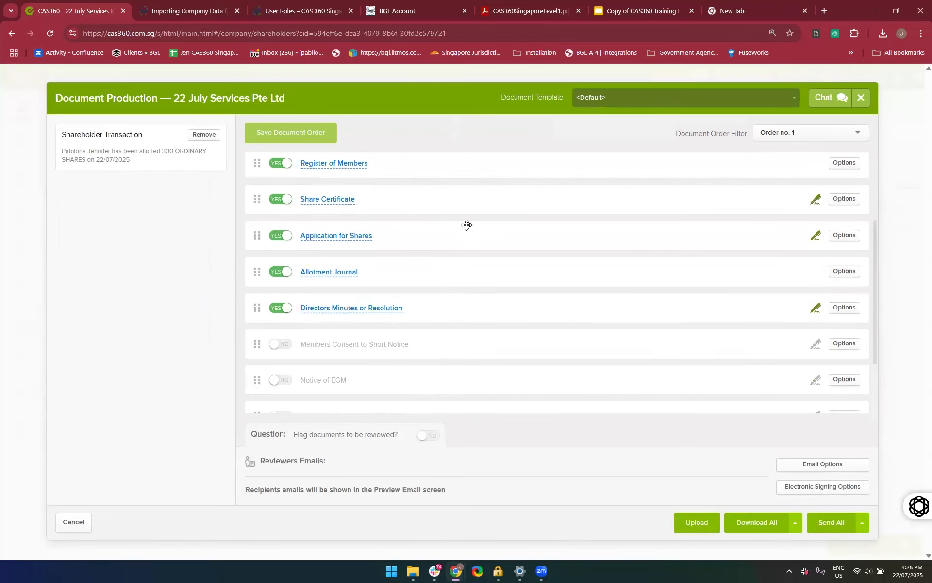
scroll(467, 225, "up", 3)
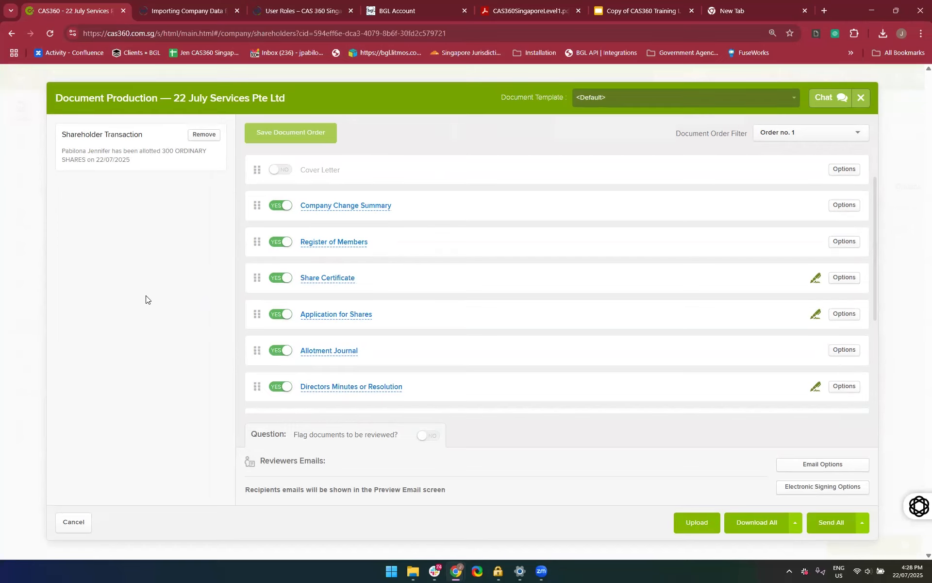
scroll(441, 329, "down", 2)
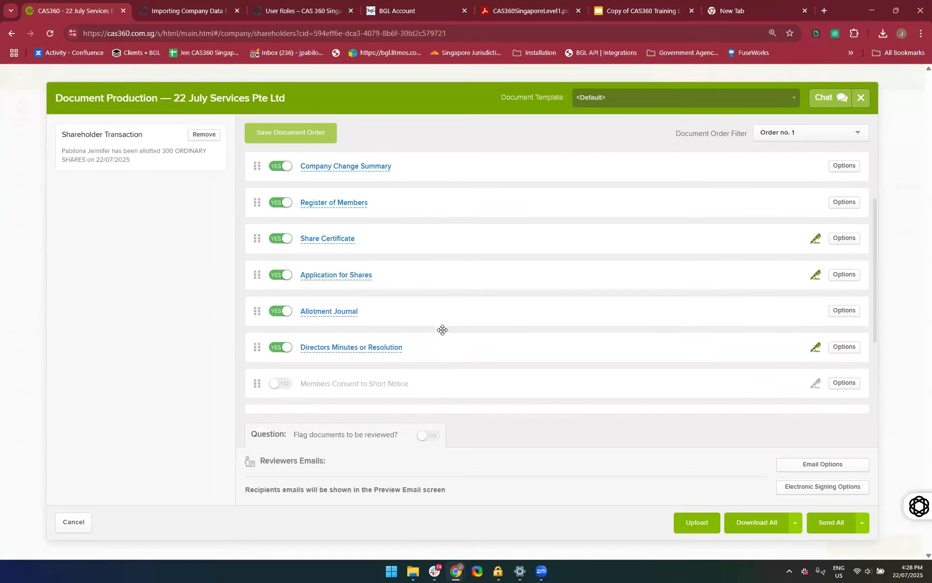
scroll(442, 330, "down", 1)
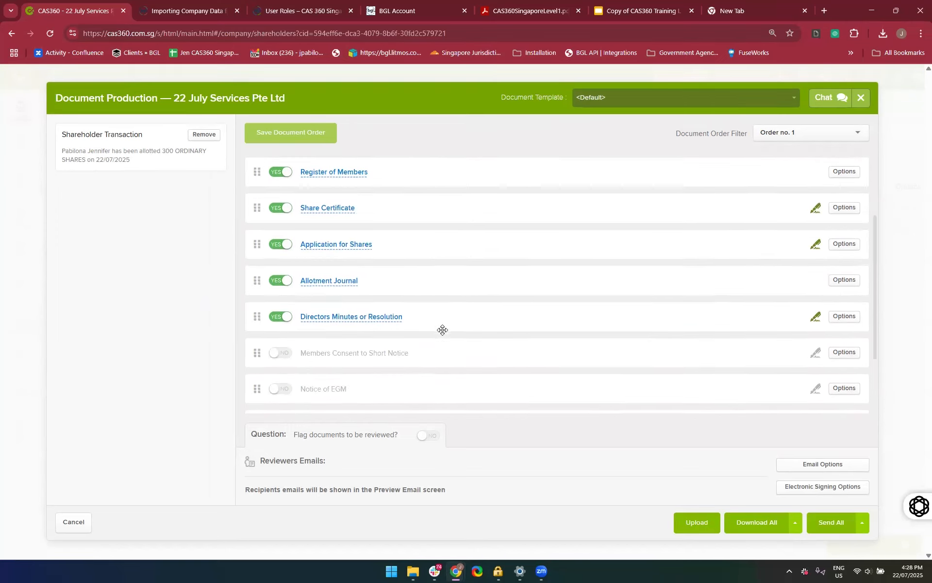
Preview the Share Certificate, close the preview, and look over the remaining documents in the list
left_click(328, 208)
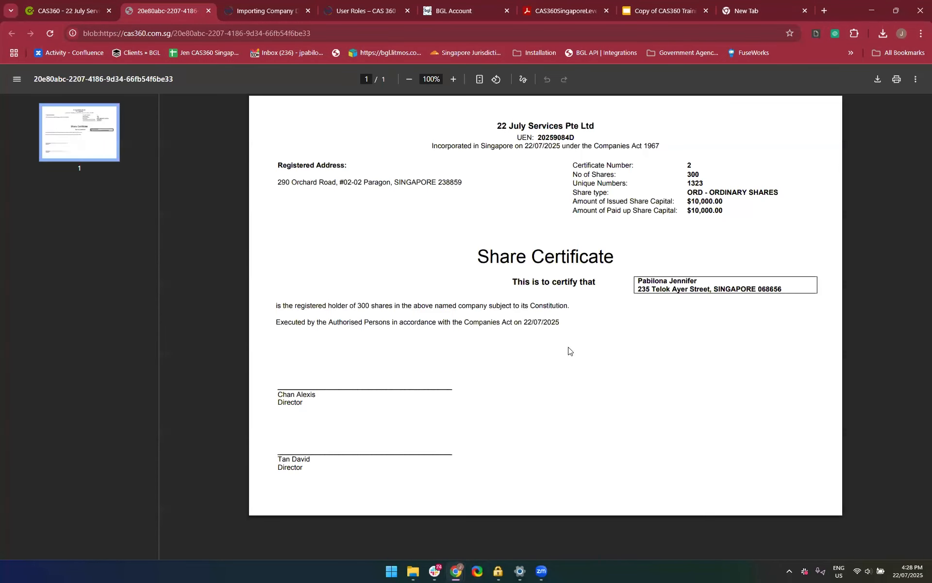
left_click(209, 11)
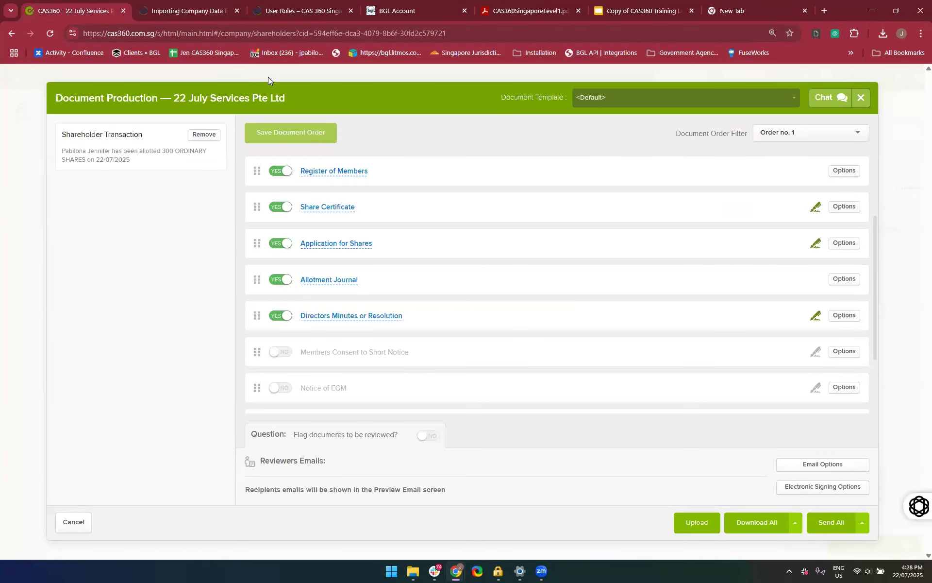
scroll(333, 194, "up", 3)
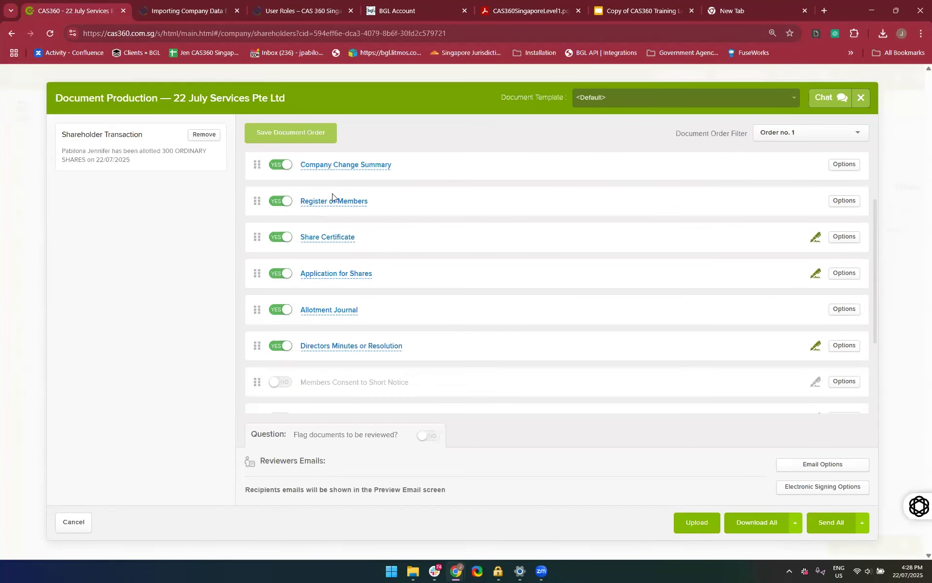
scroll(544, 305, "down", 1)
scroll(543, 306, "down", 3)
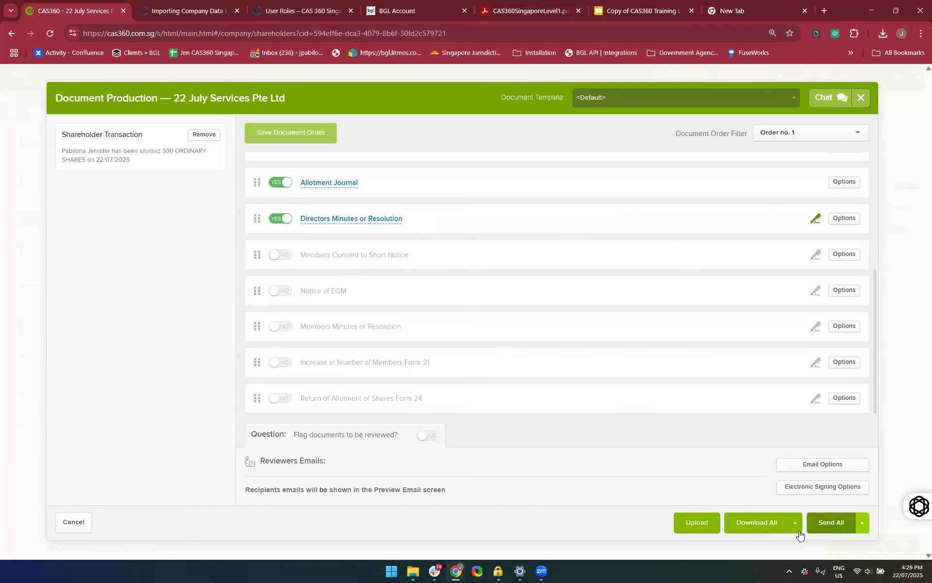
Show the additional Download All choices for separate PDF files and automatic document reminders
scroll(789, 496, "up", 4)
scroll(789, 496, "down", 2)
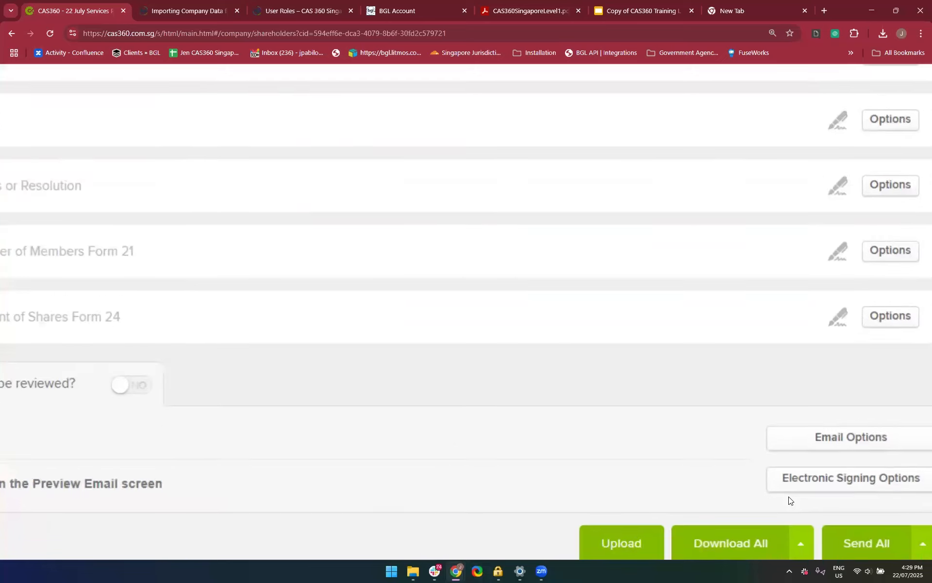
scroll(789, 498, "up", 3)
scroll(789, 496, "up", 2)
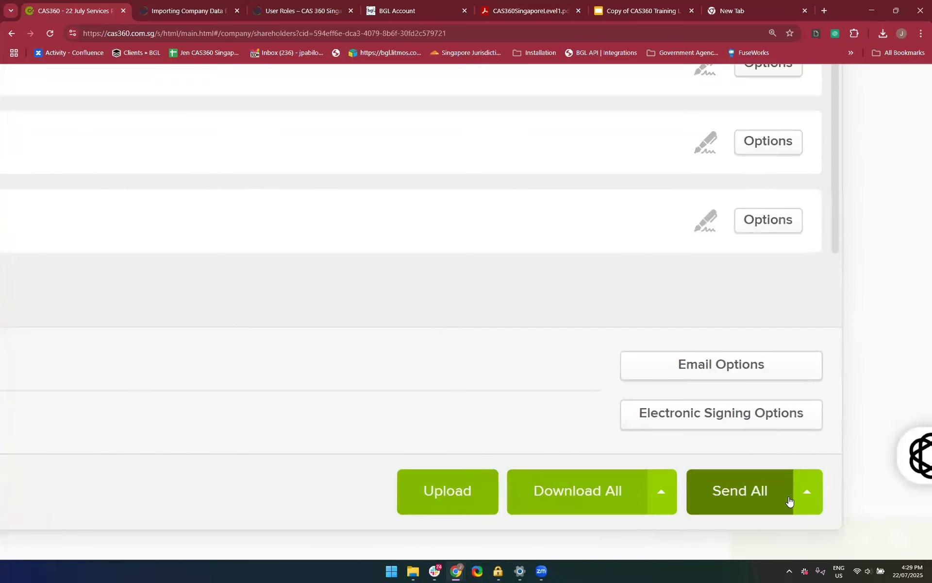
left_click(661, 501)
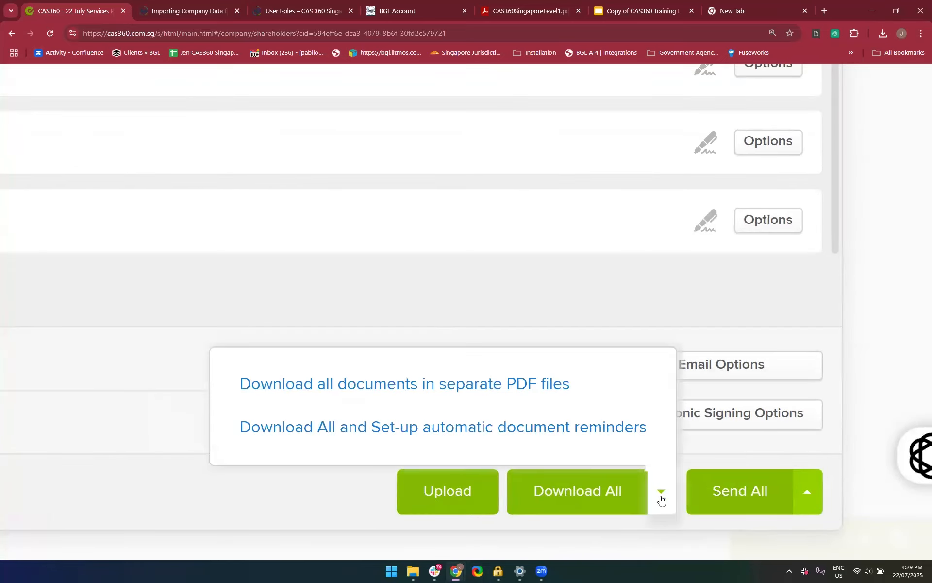
scroll(661, 500, "down", 1)
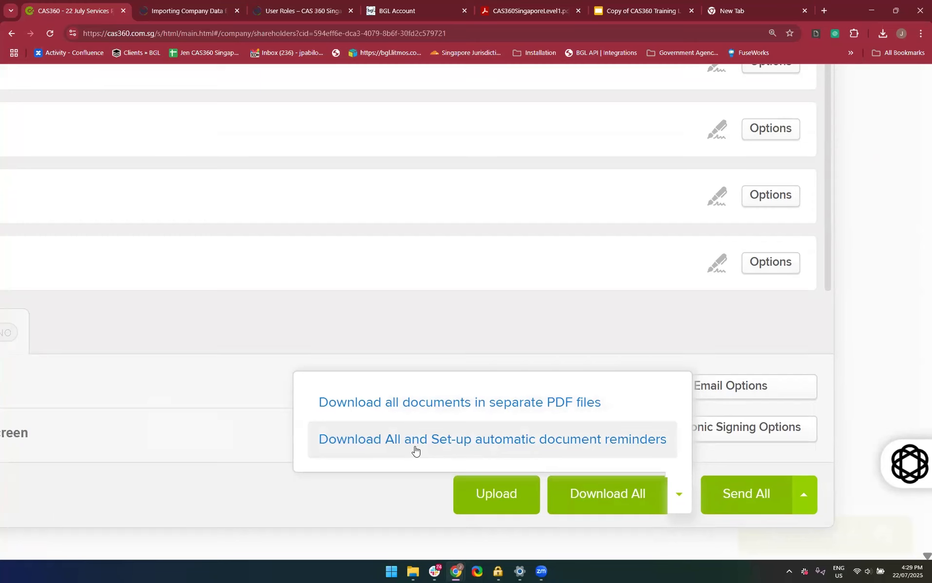
scroll(415, 451, "down", 2)
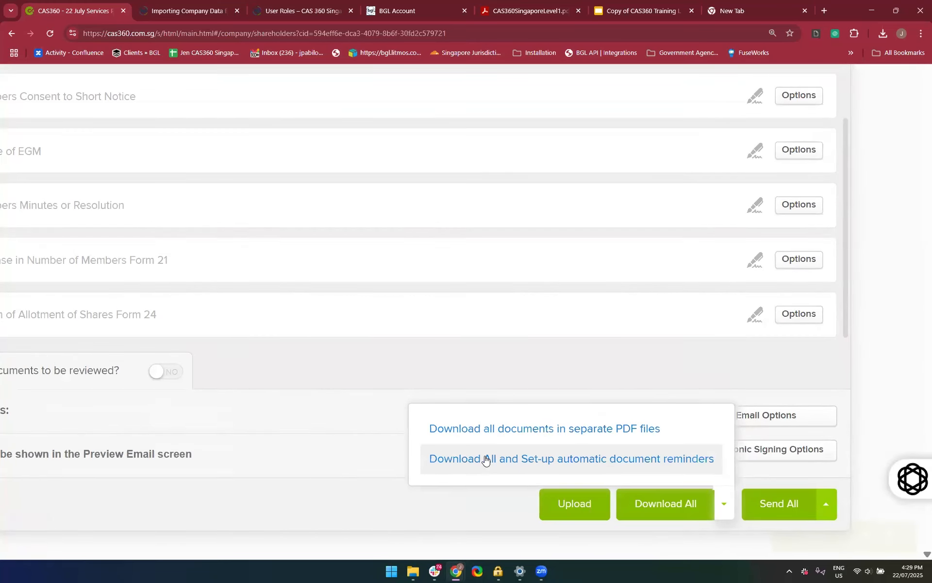
Download all the allotment documents with automatic document reminders, and look over the first reminder's settings
scroll(486, 459, "down", 2)
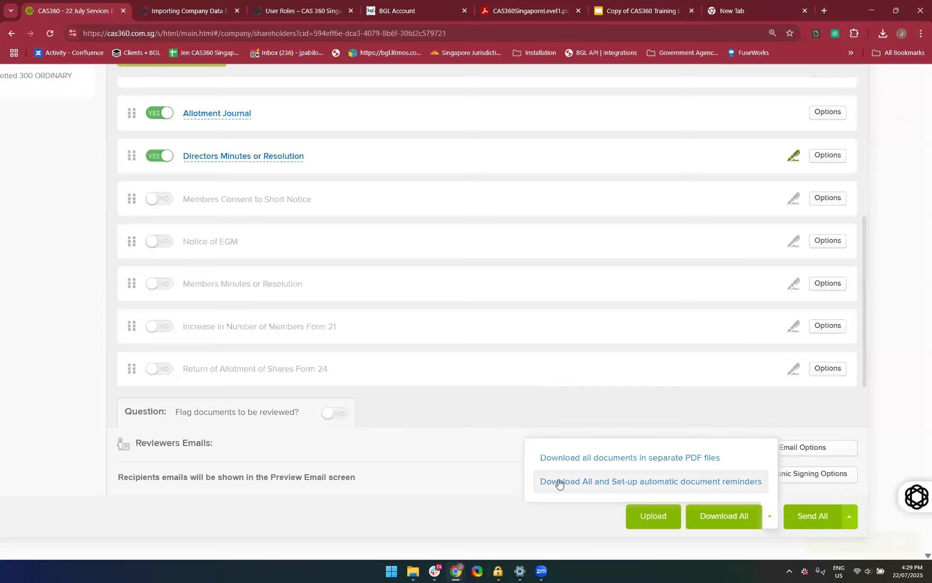
left_click(558, 482)
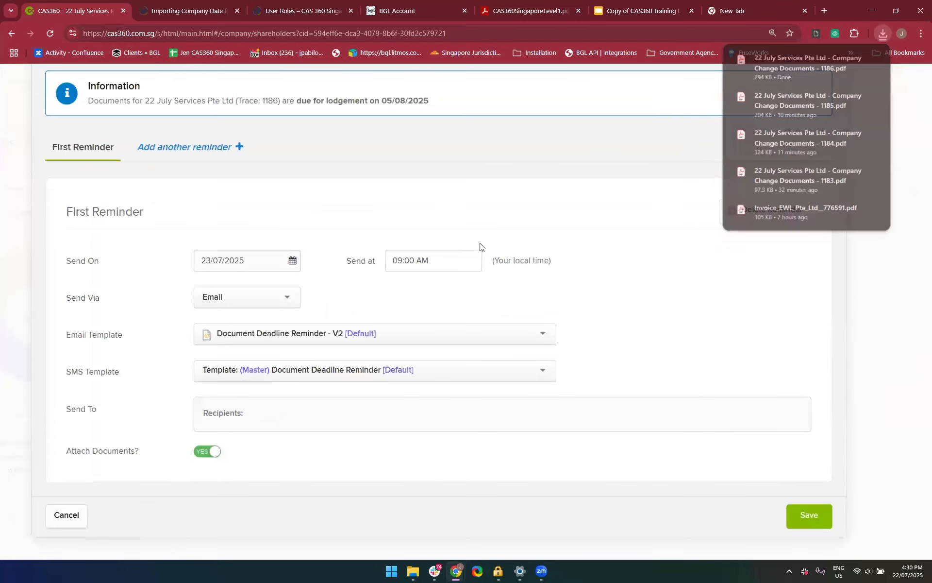
scroll(179, 197, "up", 1)
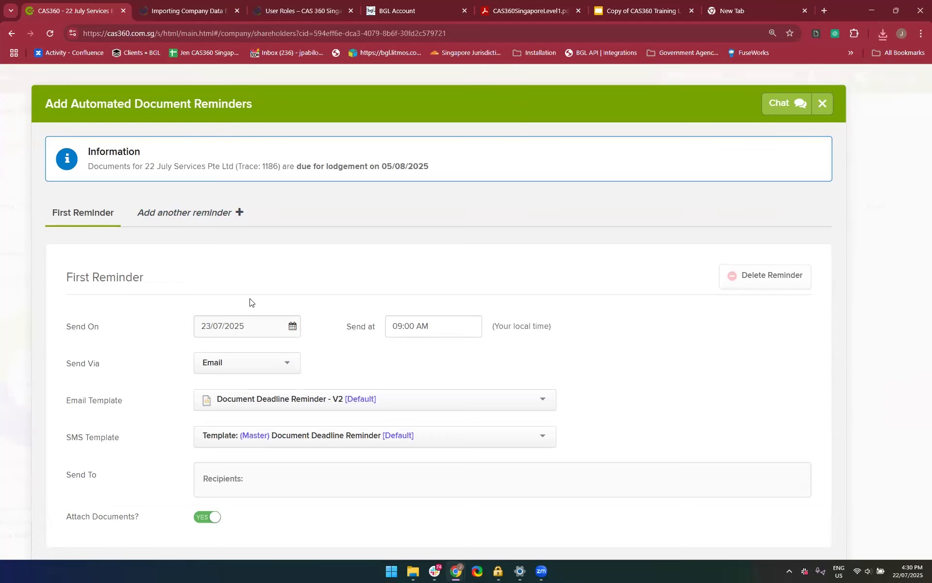
scroll(250, 301, "down", 1)
Set the first reminder's send date to 22/07/2025
left_click(271, 263)
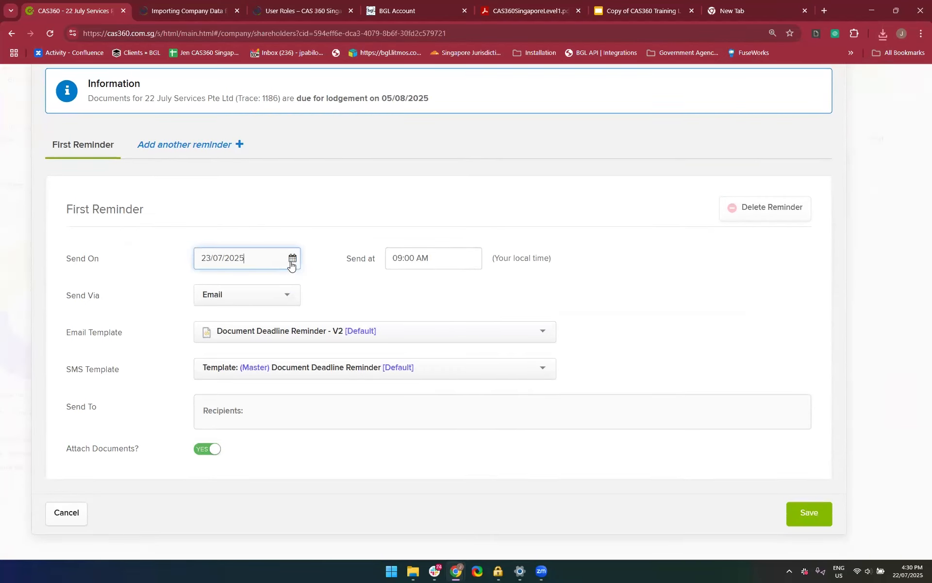
left_click(291, 263)
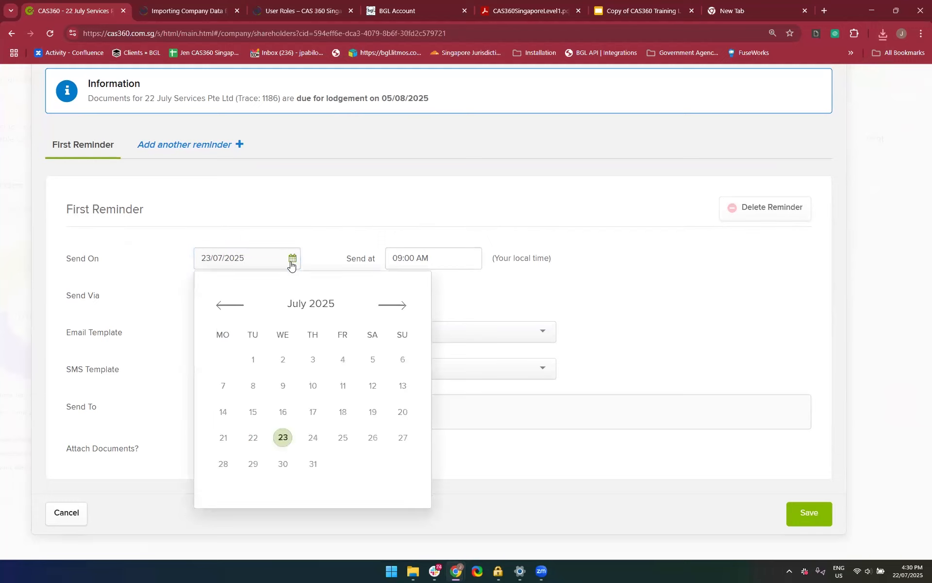
left_click(250, 441)
left_click(468, 293)
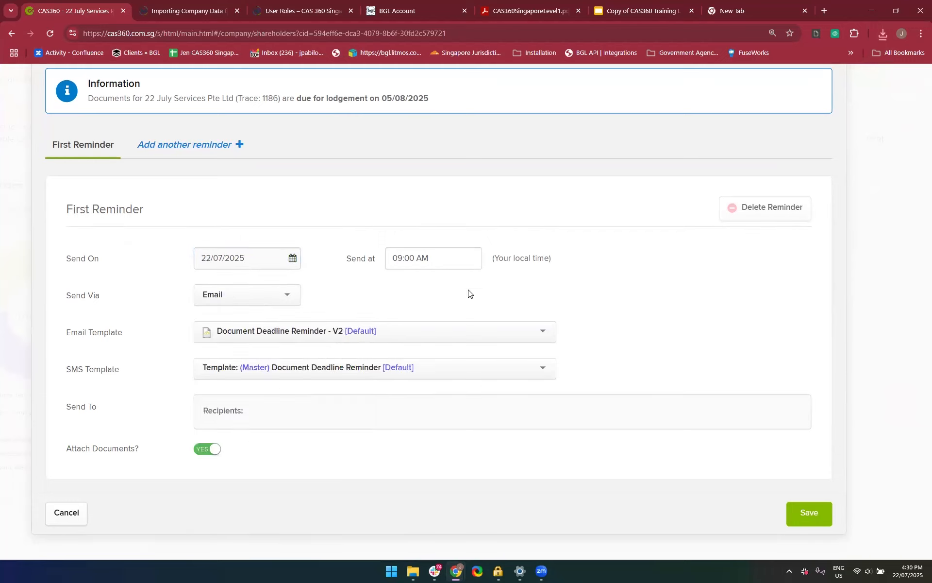
Set the first reminder's send time to 04:31 PM
left_click(447, 259)
key("ctrl+a")
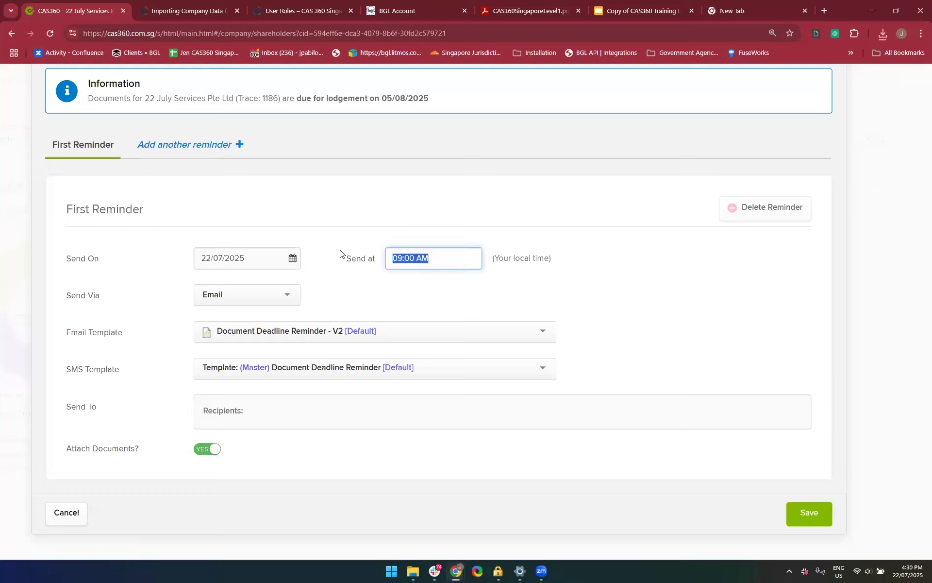
left_click(448, 275)
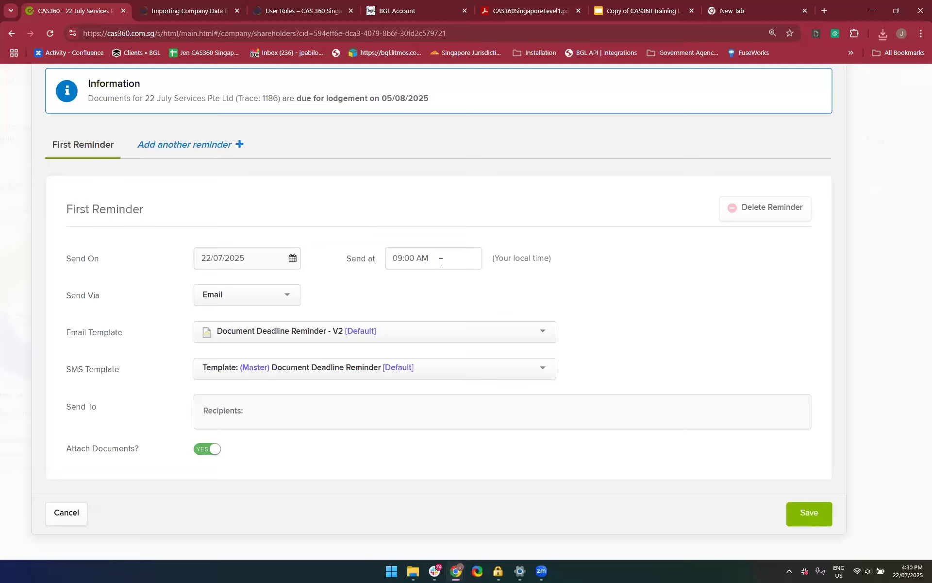
left_click(440, 262)
type("04")
key("Tab")
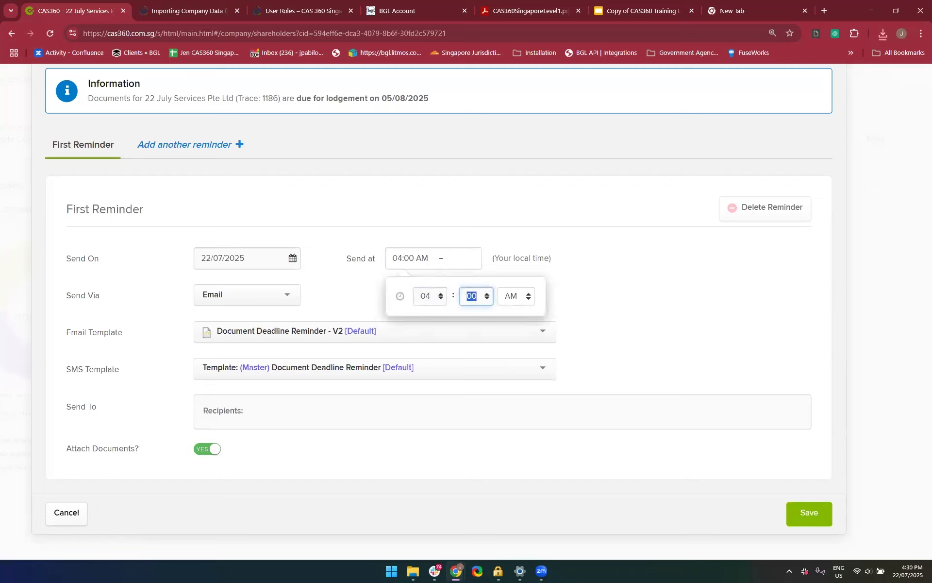
type("31")
left_click(514, 296)
left_click(616, 332)
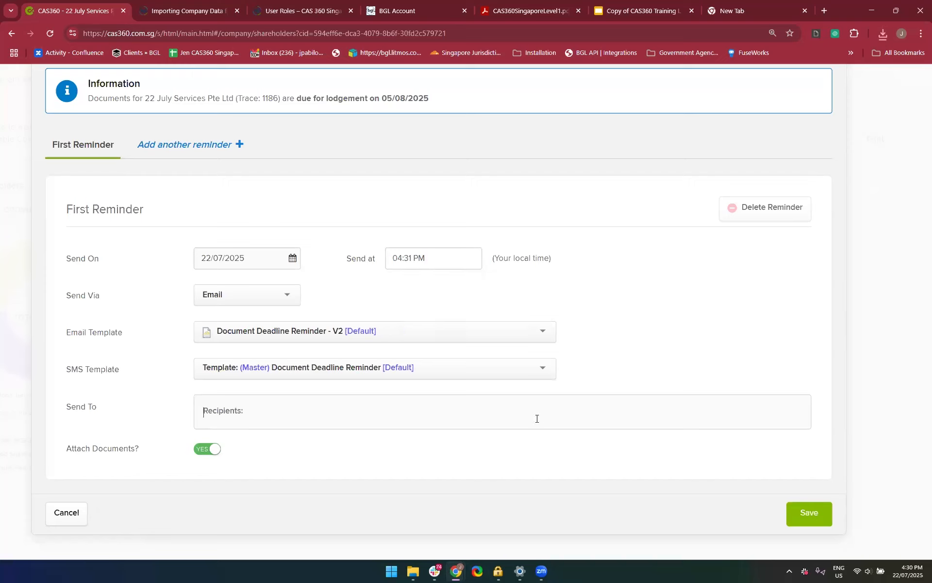
Add the contact's email as the reminder recipient and save the reminder
type("jpabi")
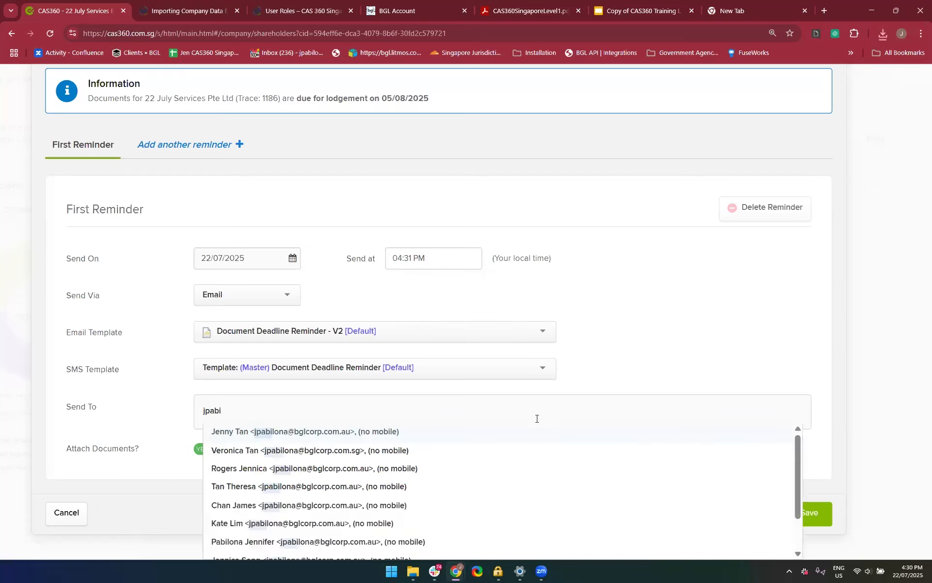
left_click(270, 439)
left_click(652, 365)
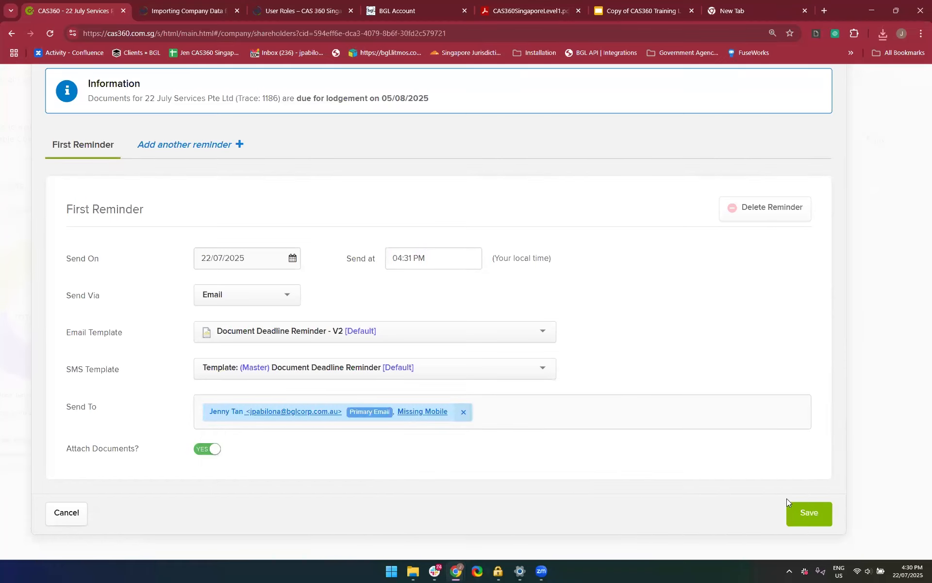
left_click(805, 510)
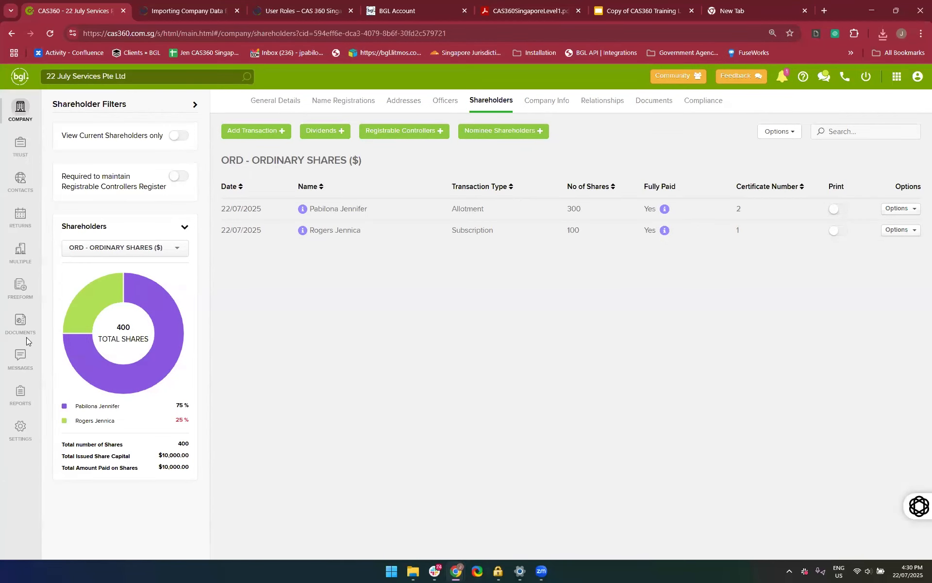
Check the message outbox and the reminder on the Share Allotment/Subscription document, and close the reminder form
left_click(21, 357)
left_click(262, 106)
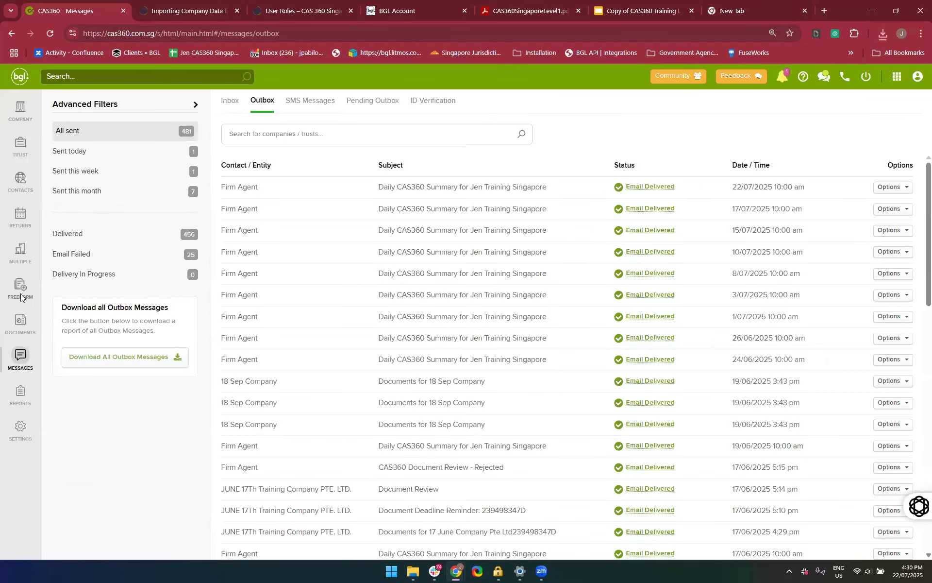
left_click(26, 323)
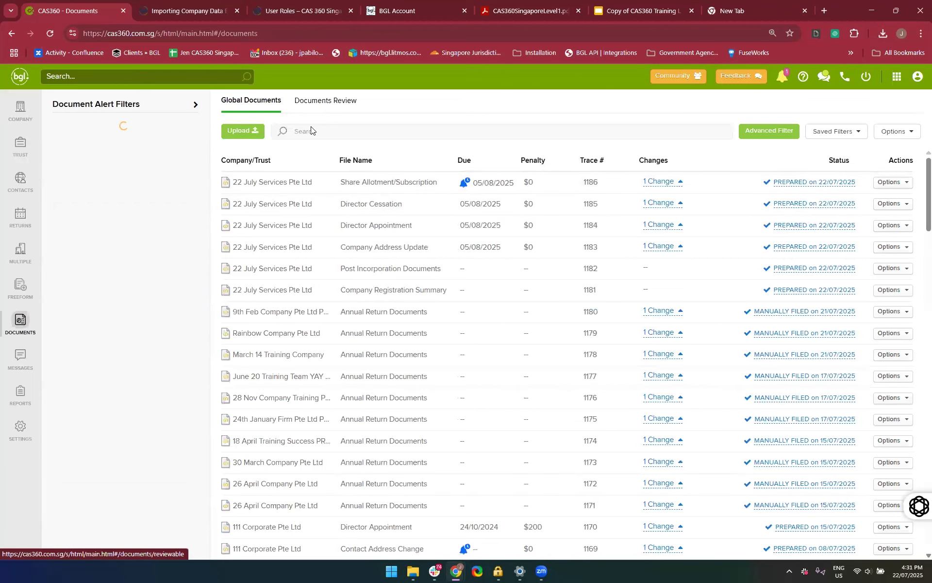
left_click(465, 187)
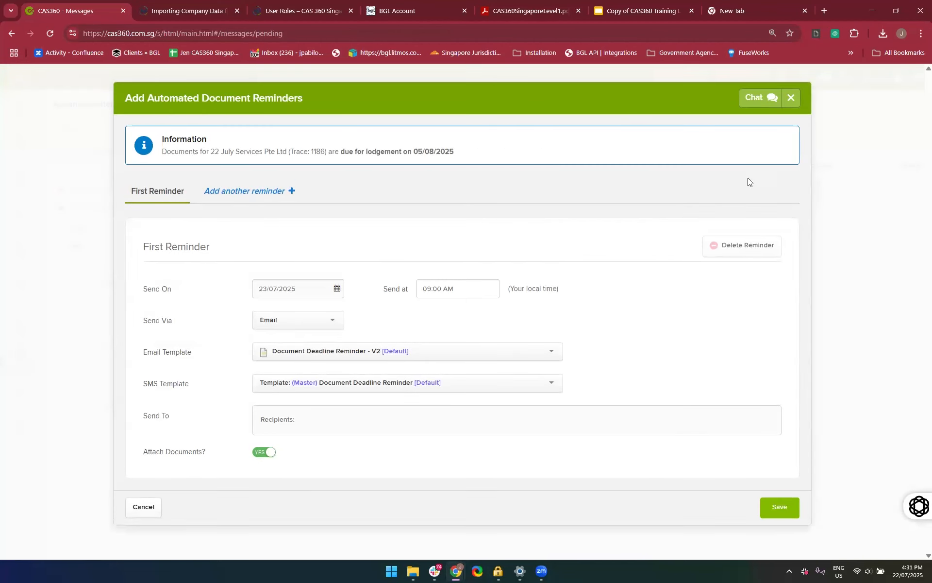
left_click(790, 99)
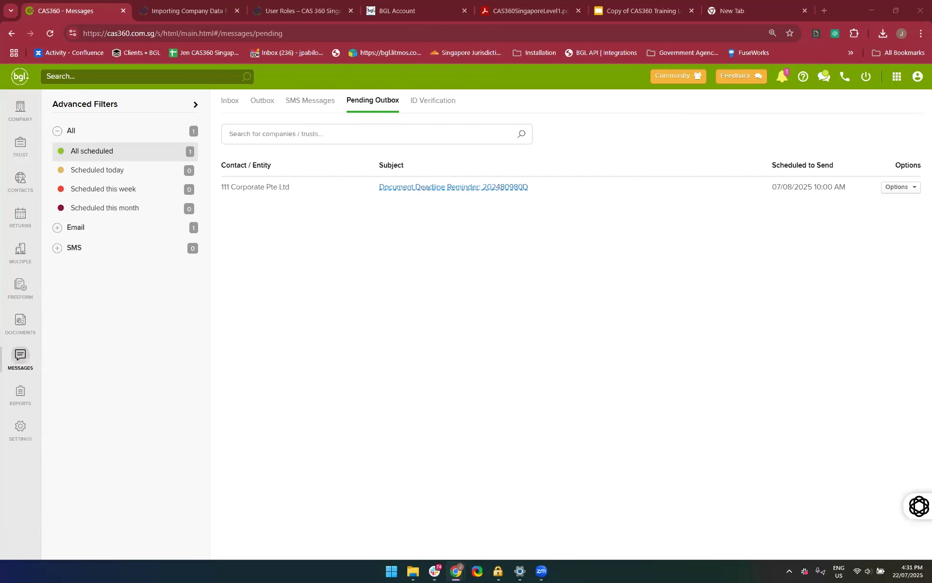
Switch to Gmail and read the Document Deadline Reminder email for 22 July Services Pte Ltd down to its attachment, closing the calendar
key("alt+Tab")
scroll(368, 319, "down", 1)
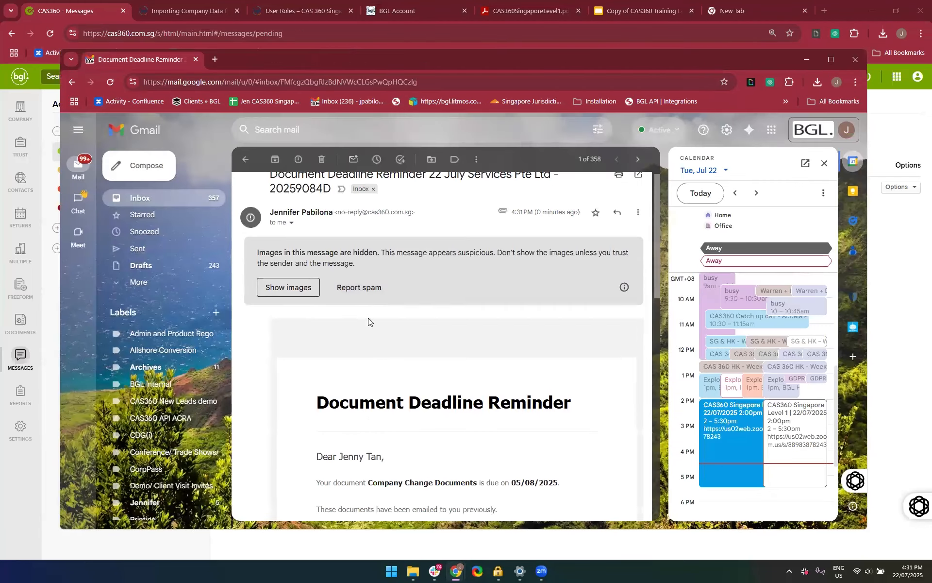
scroll(369, 318, "down", 3)
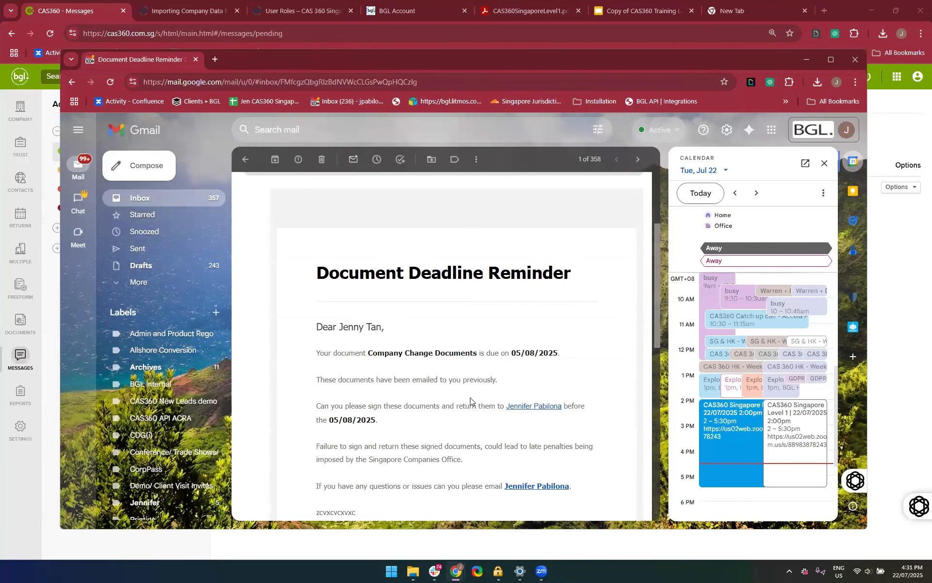
scroll(470, 401, "up", 3)
scroll(470, 401, "down", 4)
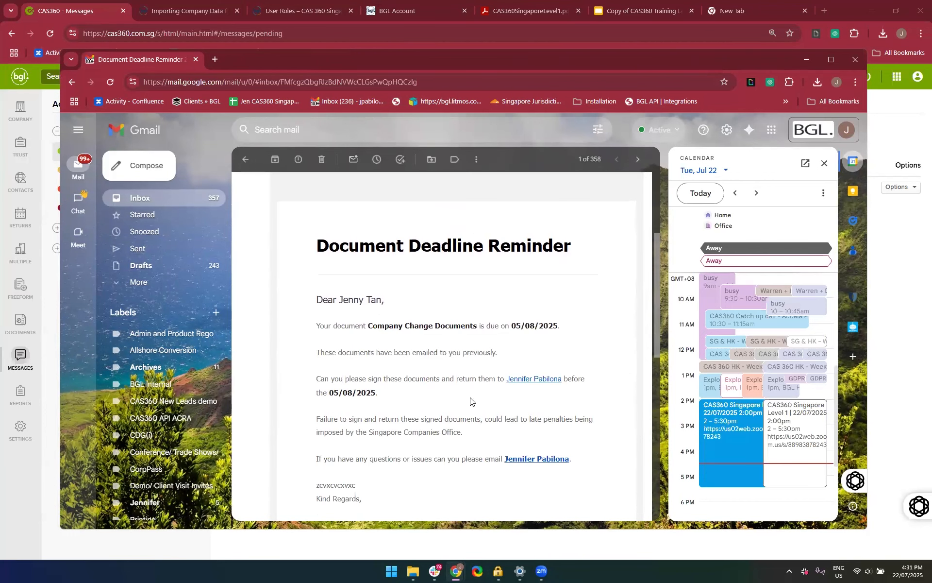
scroll(470, 401, "down", 3)
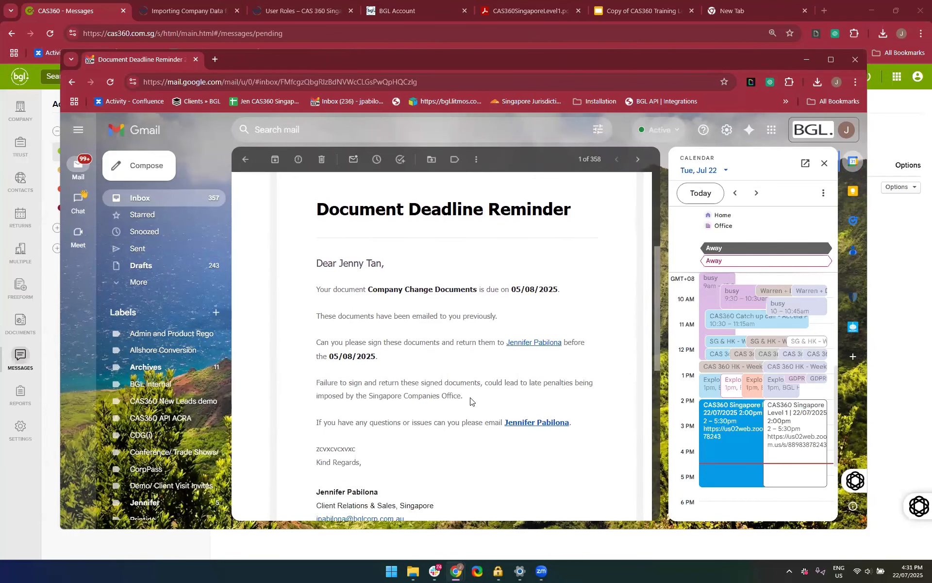
left_click(824, 163)
scroll(597, 339, "down", 5)
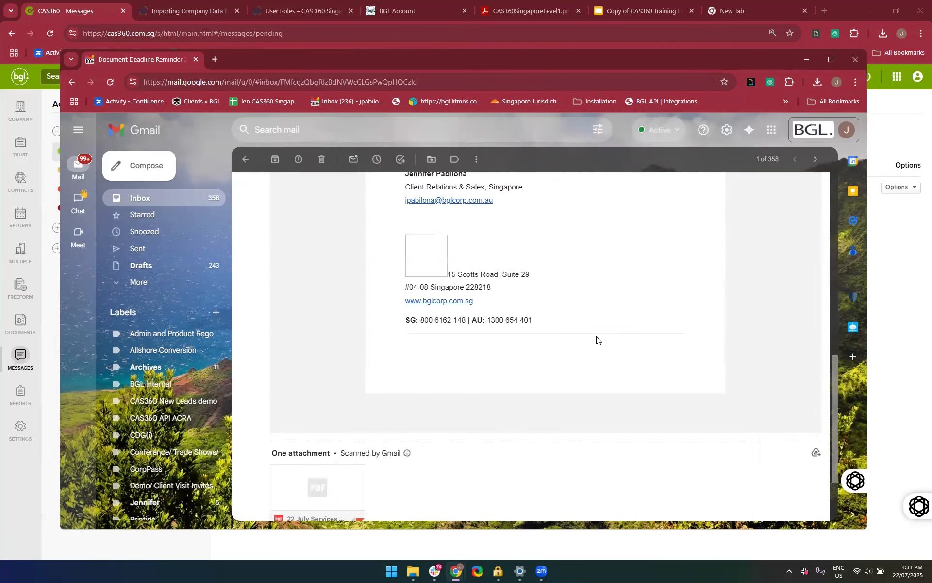
scroll(445, 382, "down", 3)
Open the PDF attached to the reminder email and look through its company change documents
left_click(327, 386)
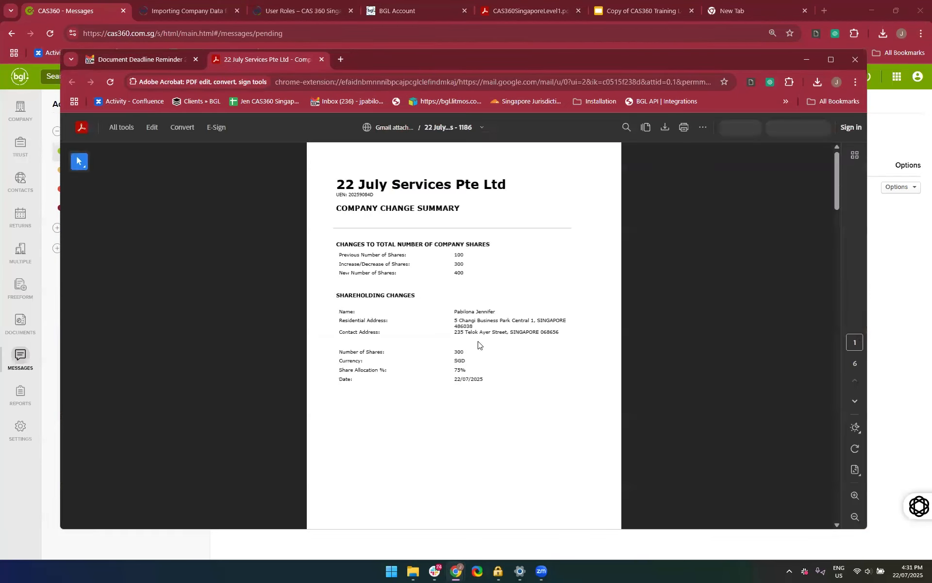
scroll(353, 450, "down", 10)
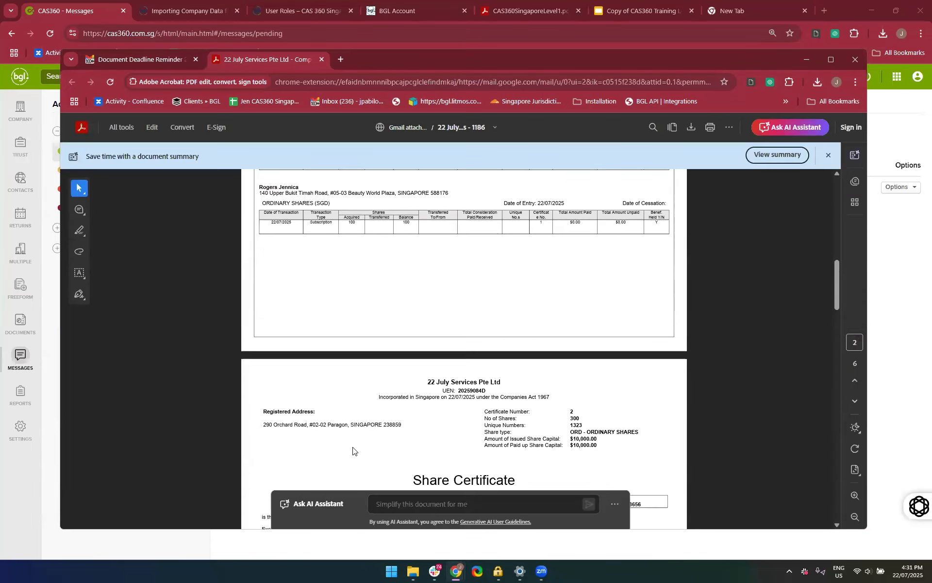
scroll(353, 450, "down", 2)
scroll(353, 451, "down", 7)
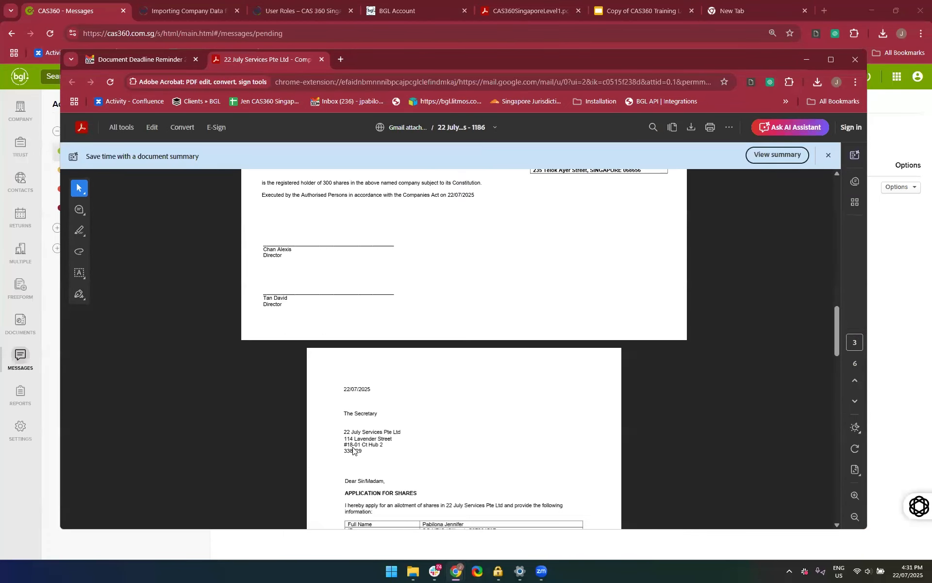
scroll(353, 451, "down", 14)
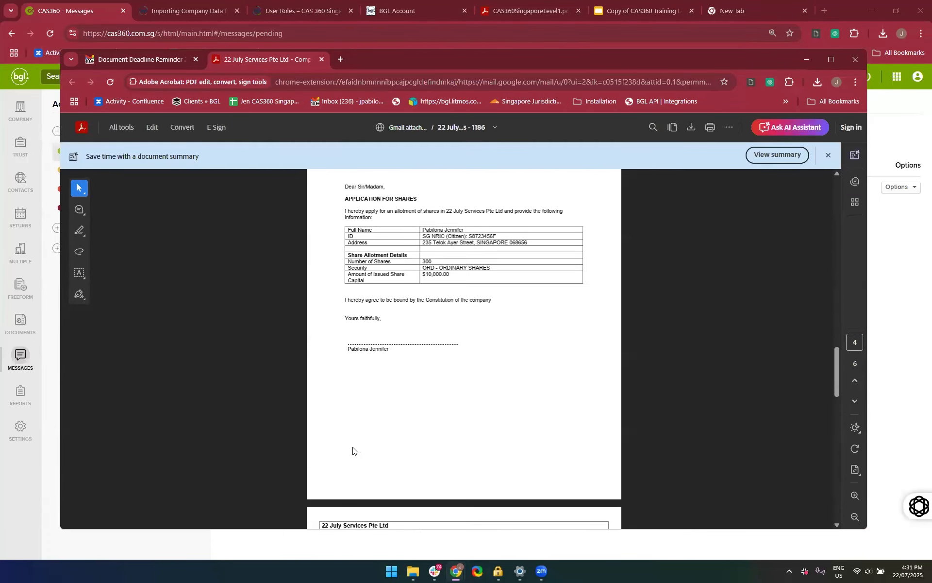
scroll(353, 447, "down", 2)
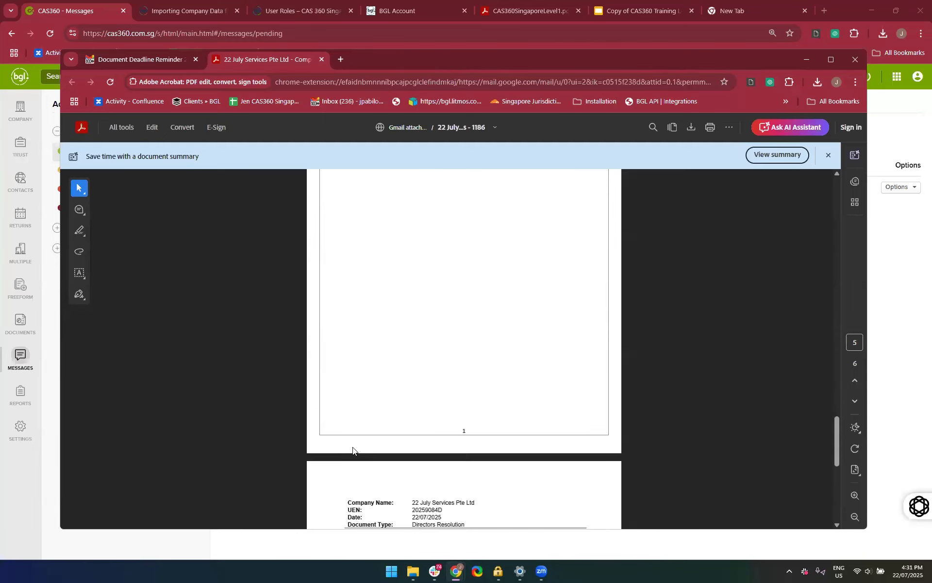
scroll(172, 335, "up", 4)
scroll(157, 394, "up", 4)
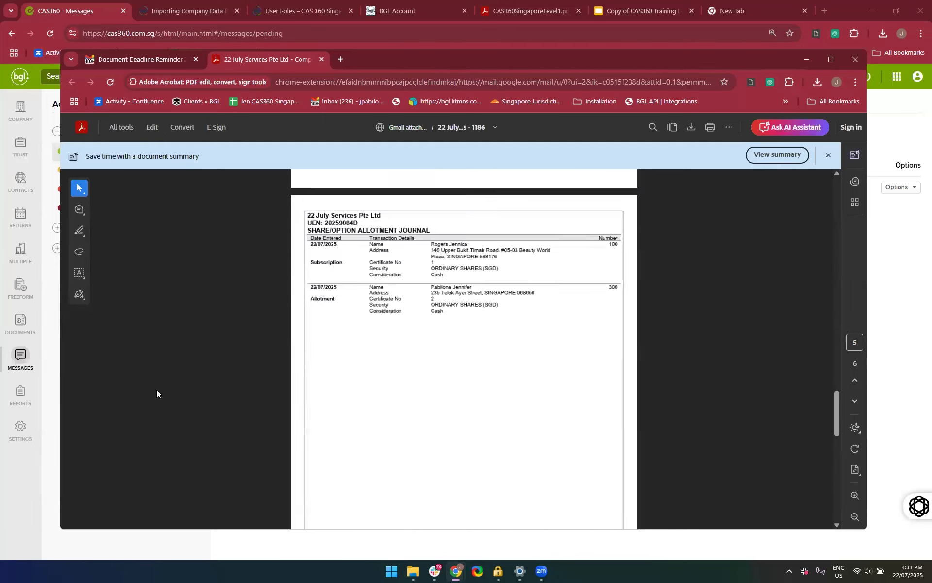
Return to the Document Deadline Reminder email and review its message text and header again
left_click(160, 66)
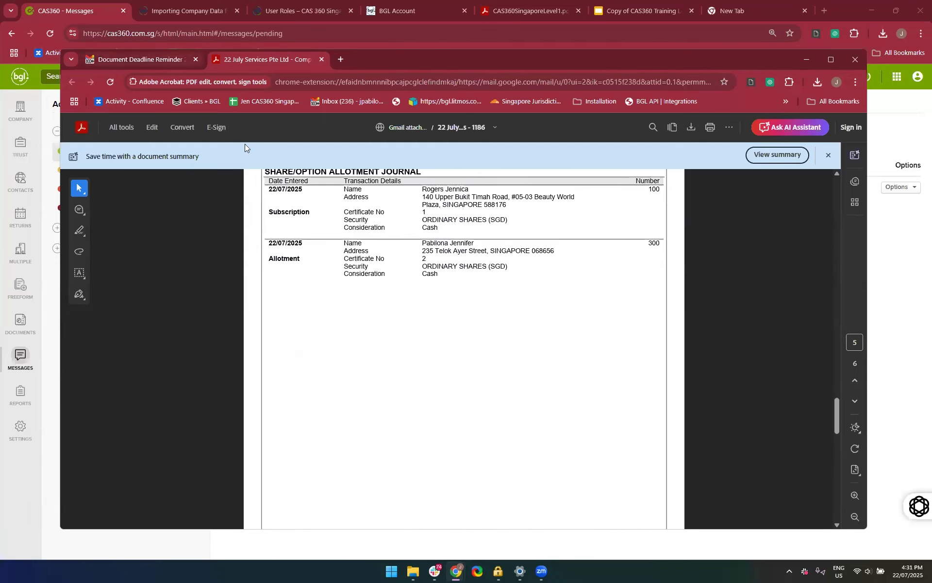
scroll(433, 316, "up", 10)
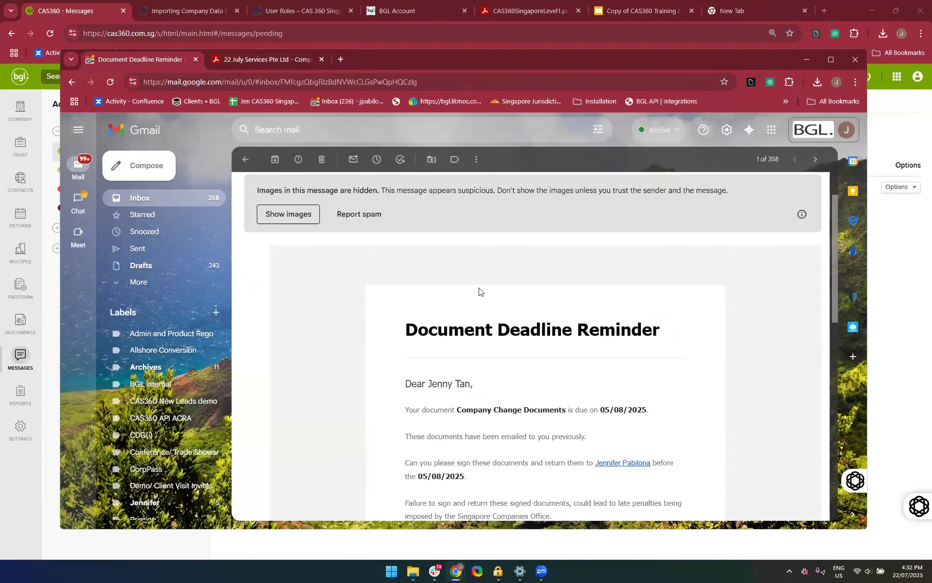
scroll(445, 395, "down", 2)
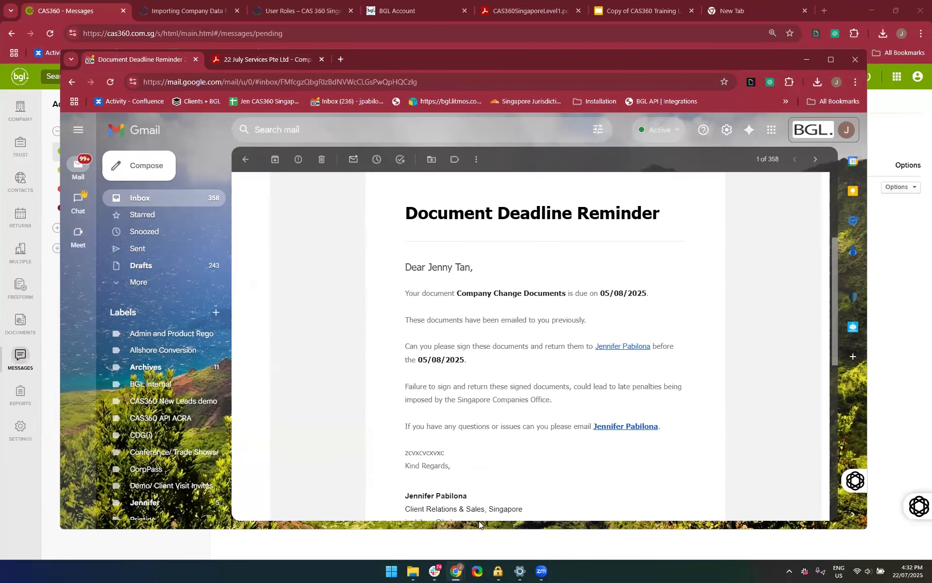
scroll(479, 374, "down", 2)
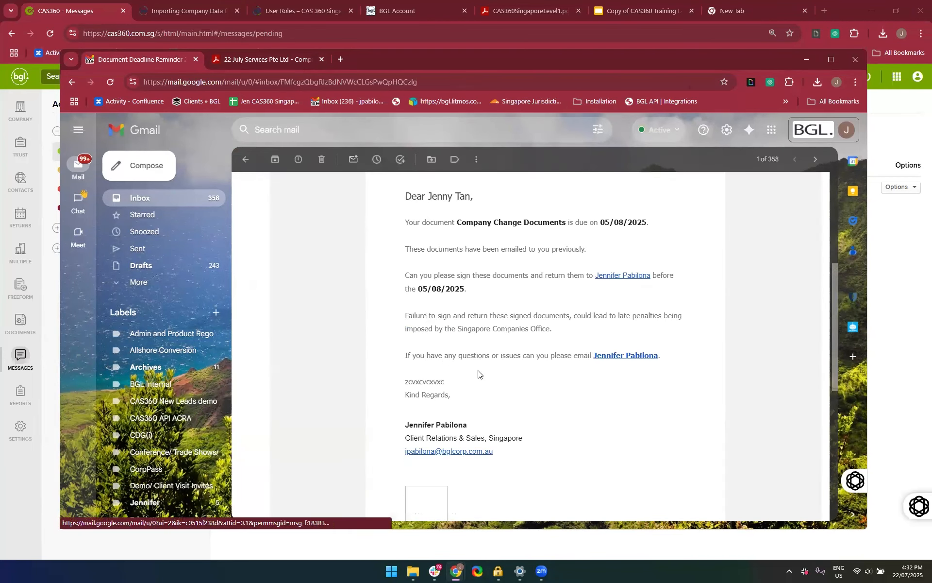
scroll(419, 205, "up", 2)
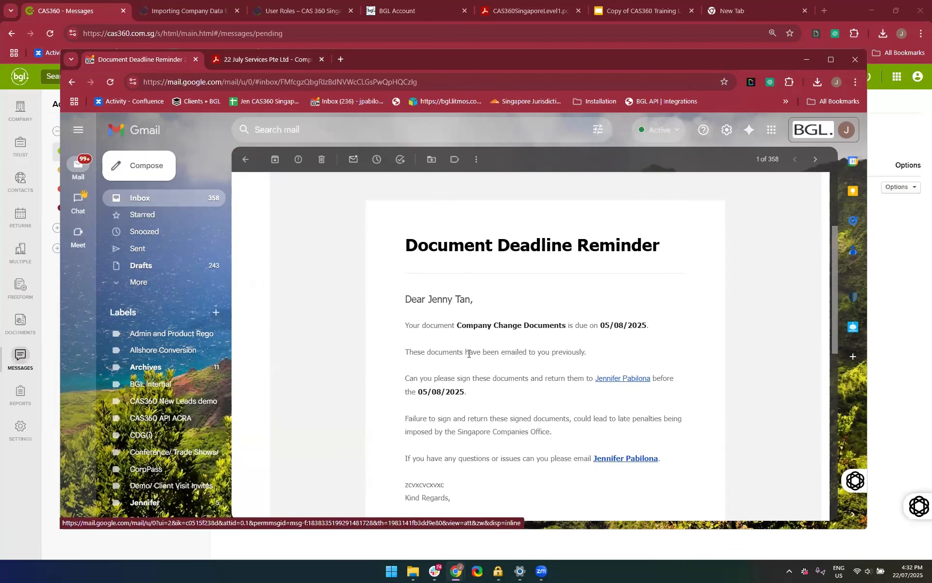
scroll(499, 351, "up", 3)
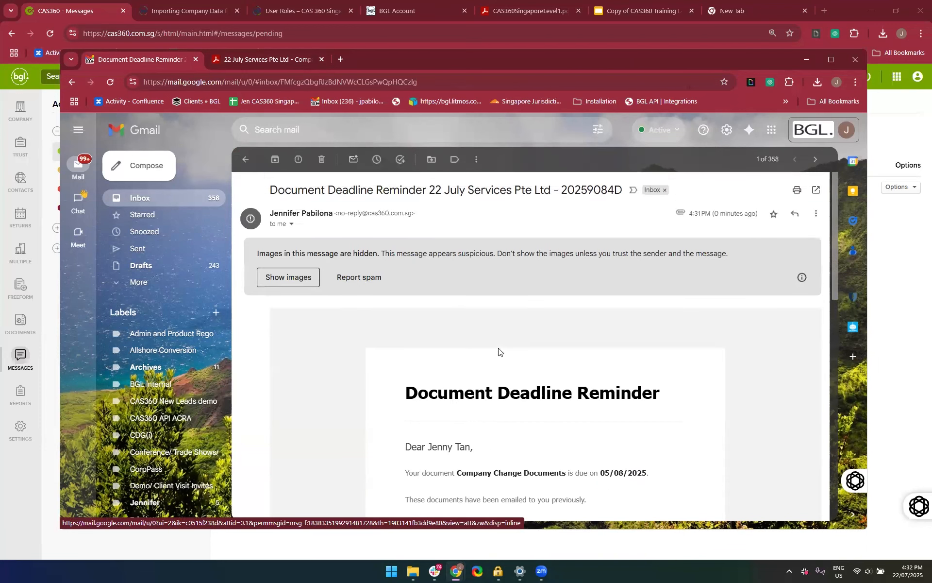
scroll(492, 349, "up", 1)
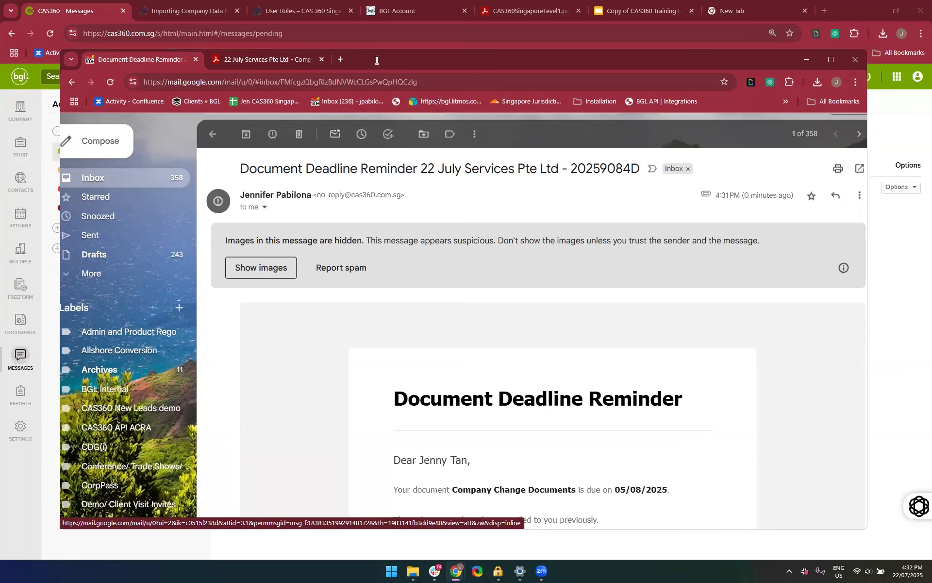
Go past the Document Deadline Reminder message to its PDF attachment and start a reply to the email
left_click_drag(391, 62, 347, 51)
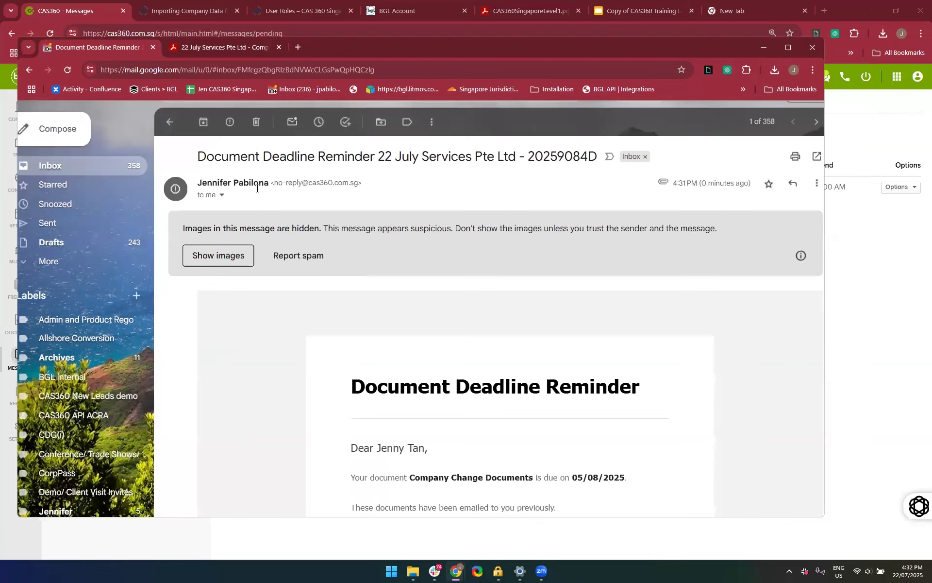
scroll(284, 272, "down", 10)
scroll(284, 271, "down", 5)
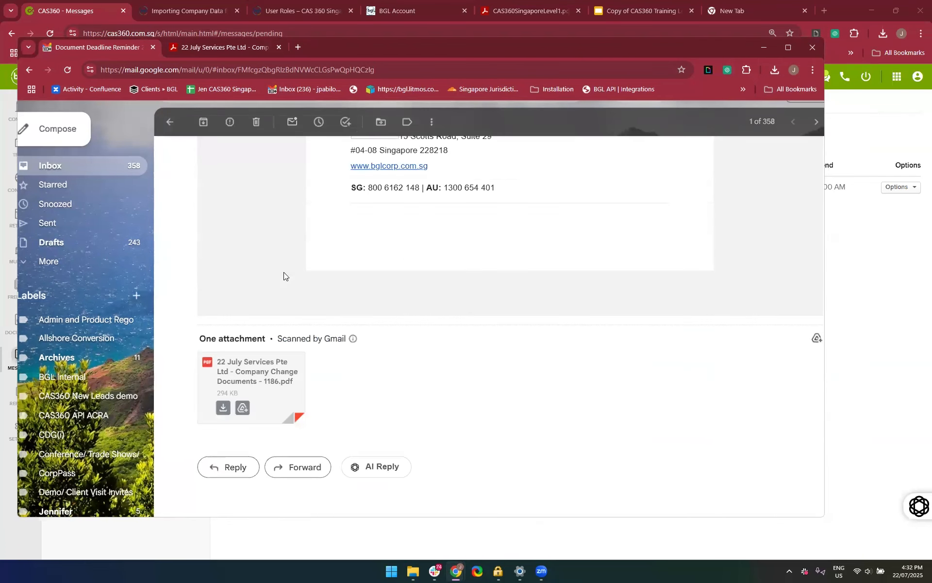
scroll(351, 368, "down", 1)
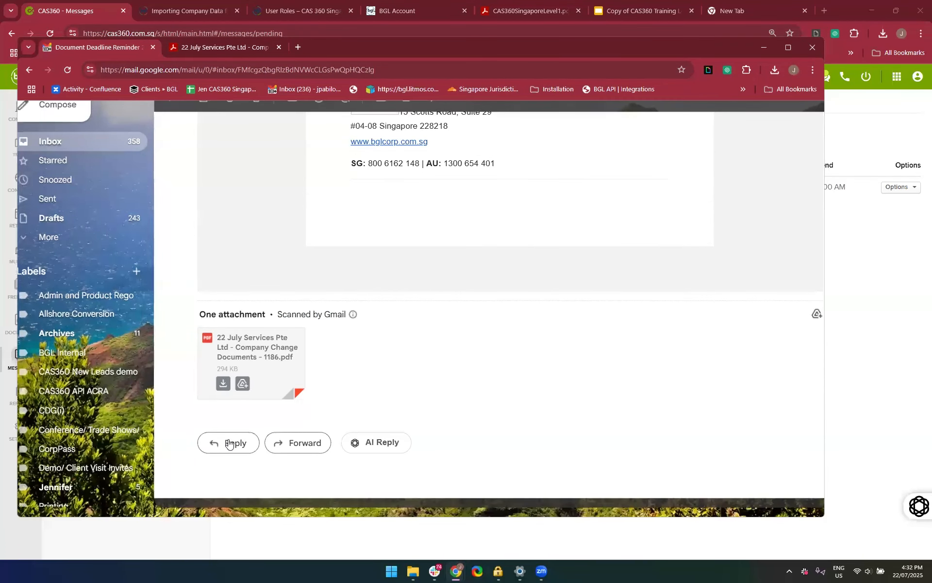
scroll(358, 387, "down", 2)
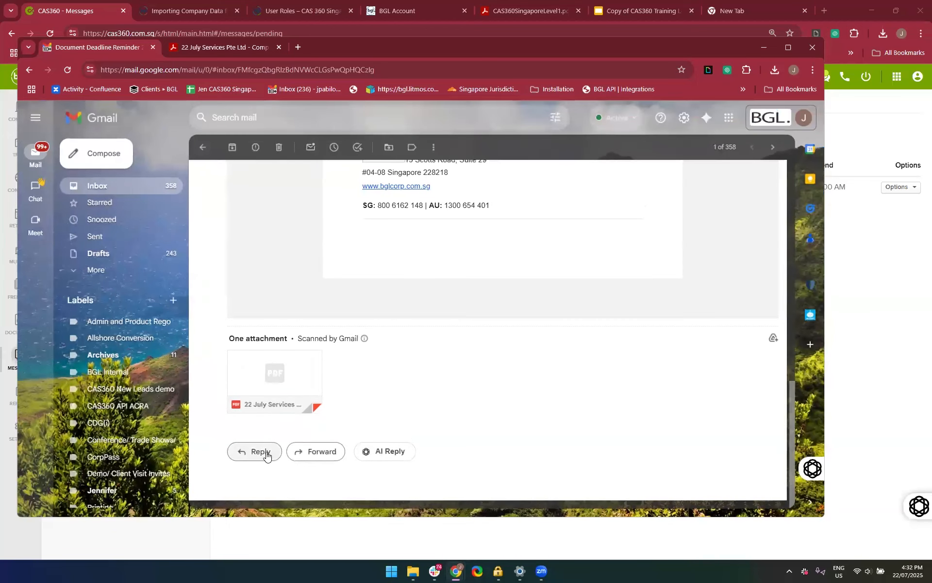
left_click(266, 454)
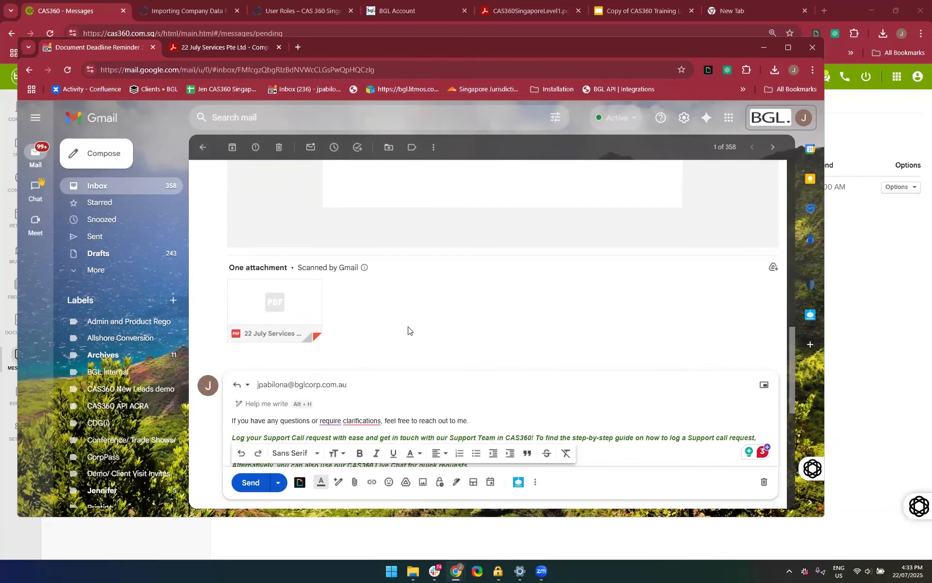
Compare the reply draft's recipient and signature with the reminder email's sender and header, and move the Gmail window out of view
scroll(408, 330, "down", 4)
scroll(408, 326, "up", 10)
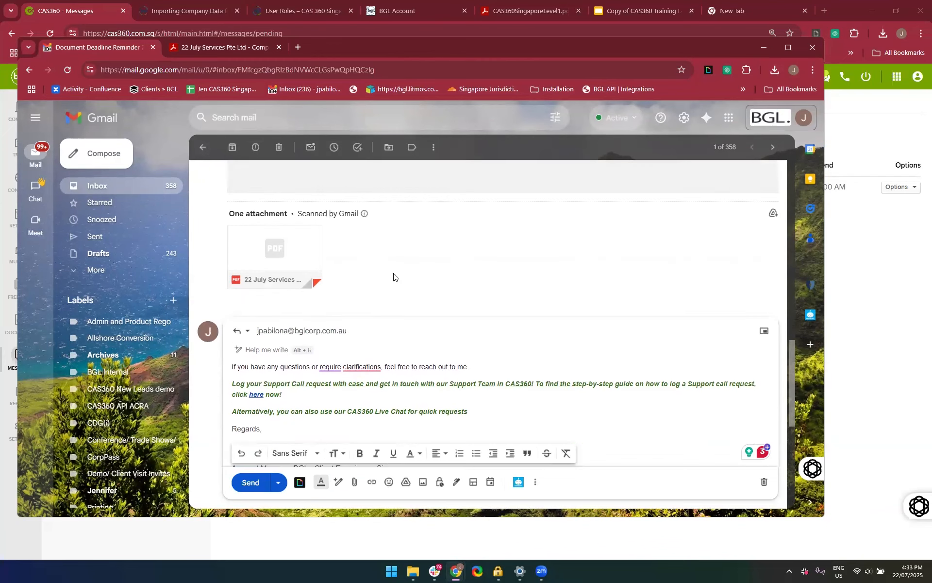
scroll(394, 273, "up", 1)
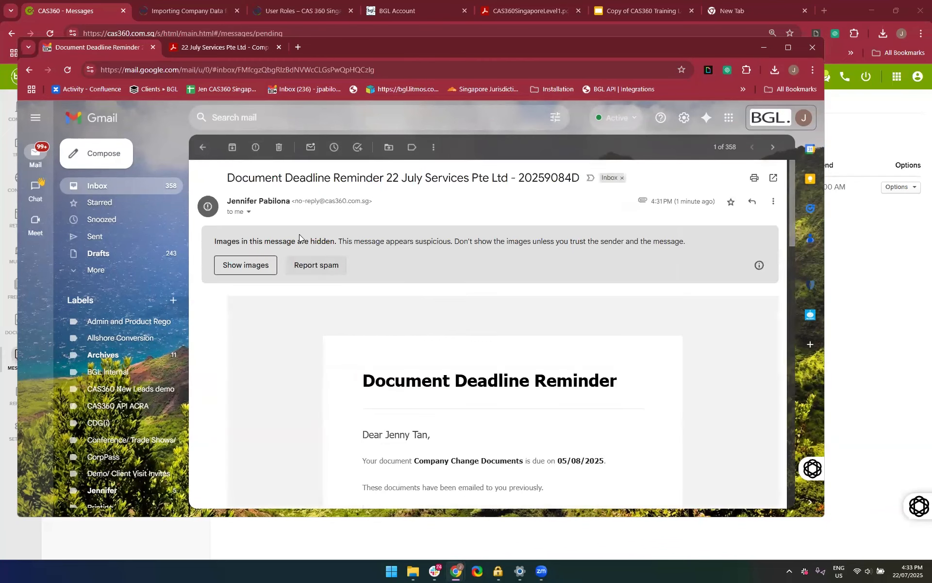
scroll(351, 255, "down", 10)
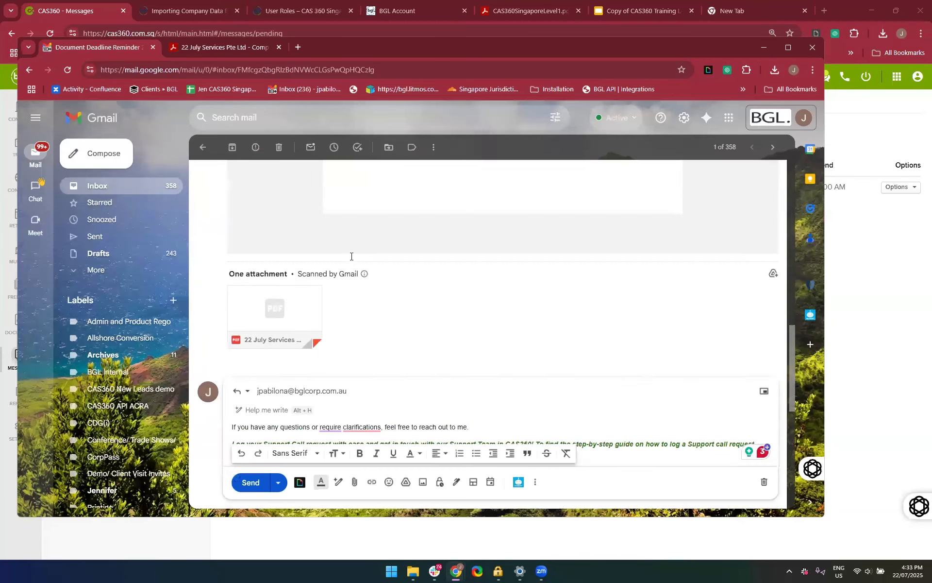
scroll(351, 256, "up", 2)
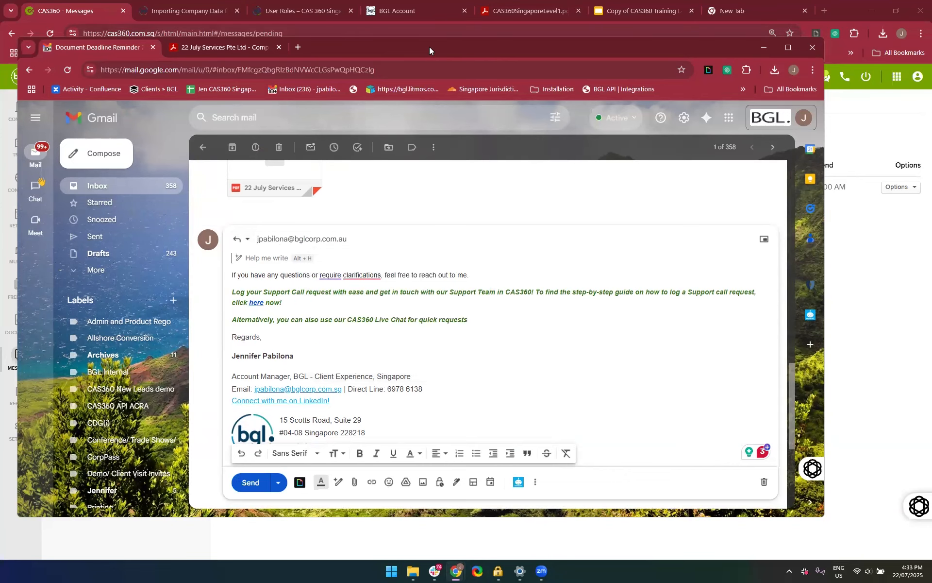
left_click_drag(430, 47, 429, 0)
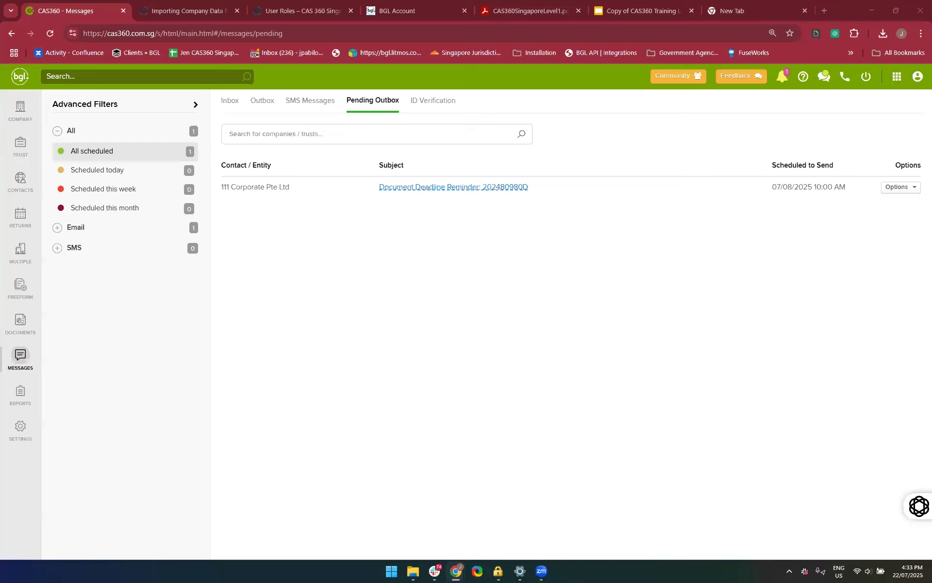
Switch to CAS360, view the pending reminder for 111 Corporate Pte Ltd, and check the message inbox and pending outbox
left_click(511, 310)
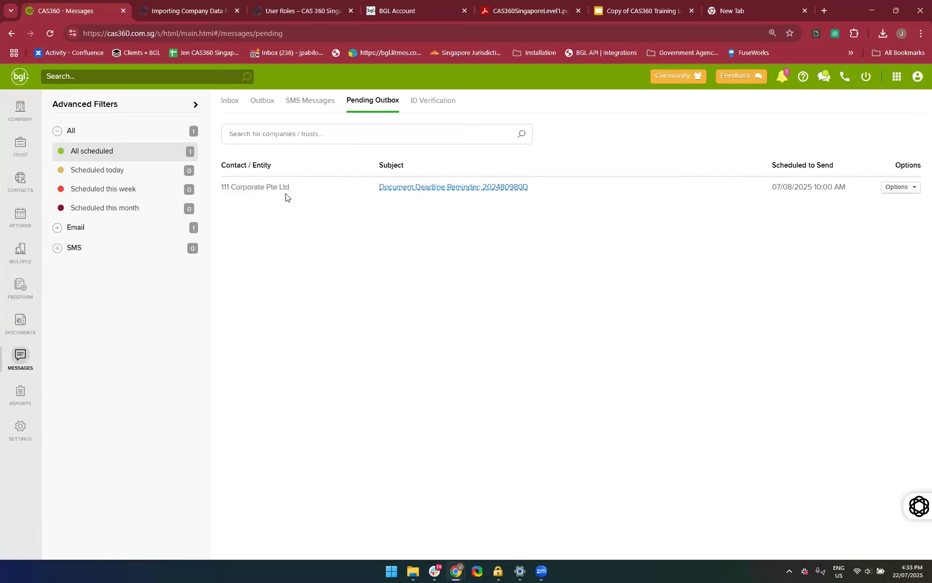
left_click(412, 191)
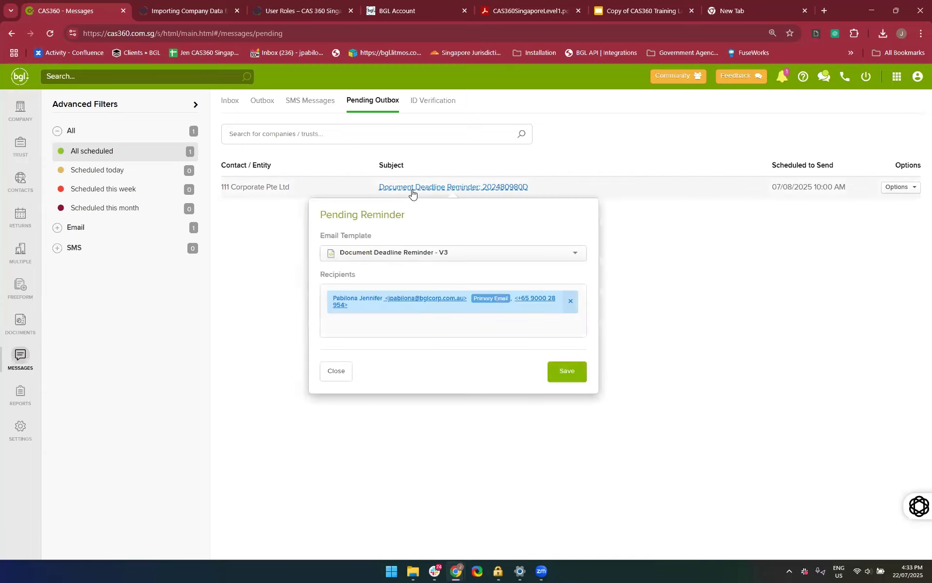
left_click(413, 192)
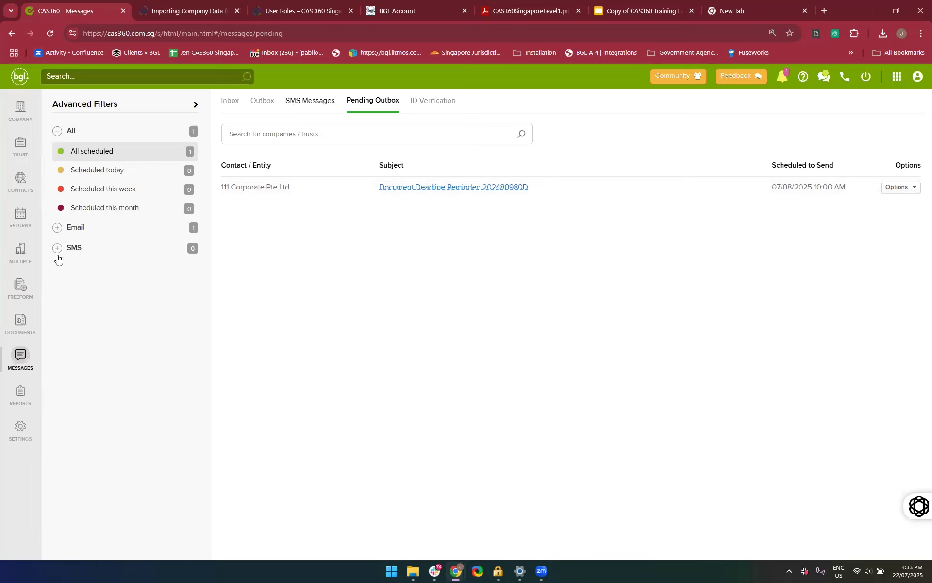
left_click(21, 361)
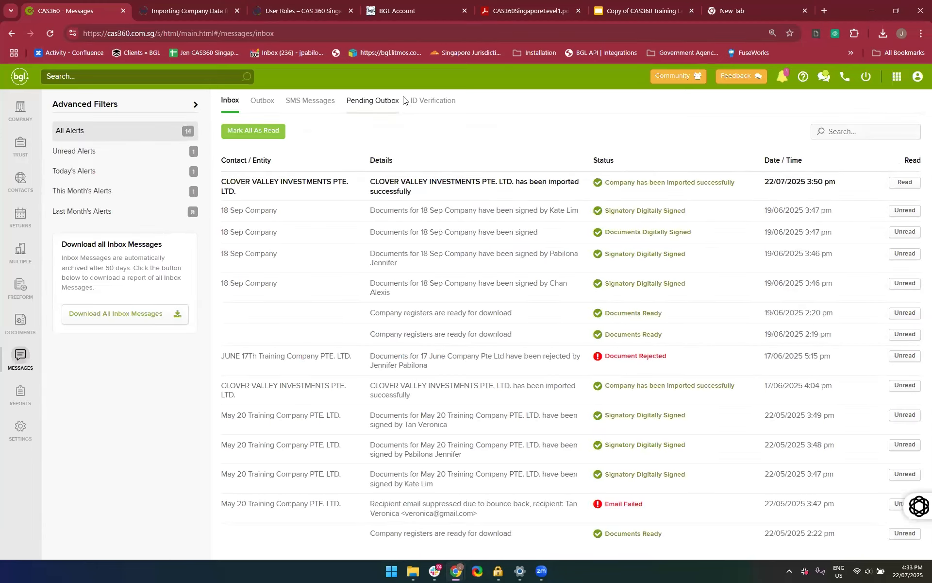
left_click(378, 102)
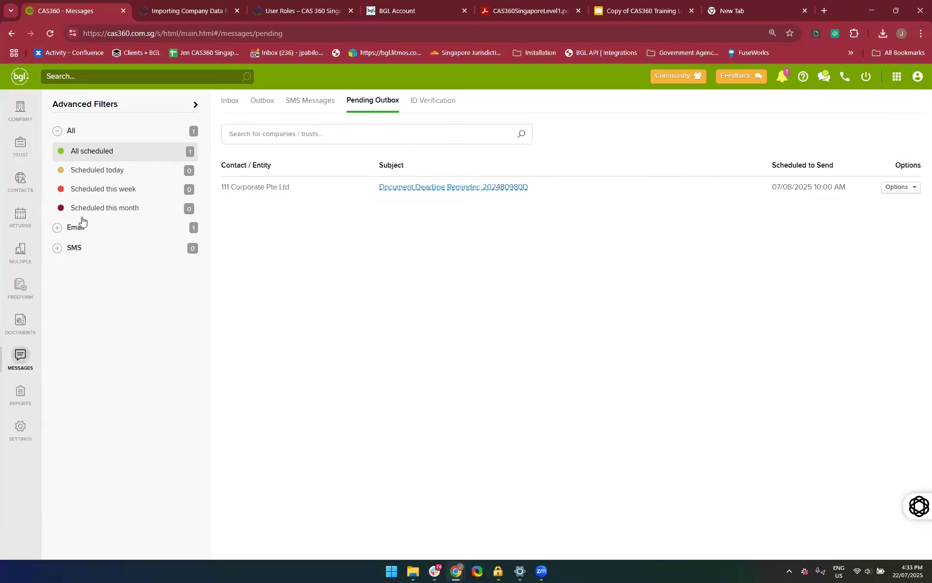
Find the company by searching for "22 July", open 22 July Services Pte Ltd and display its shareholders
left_click(20, 110)
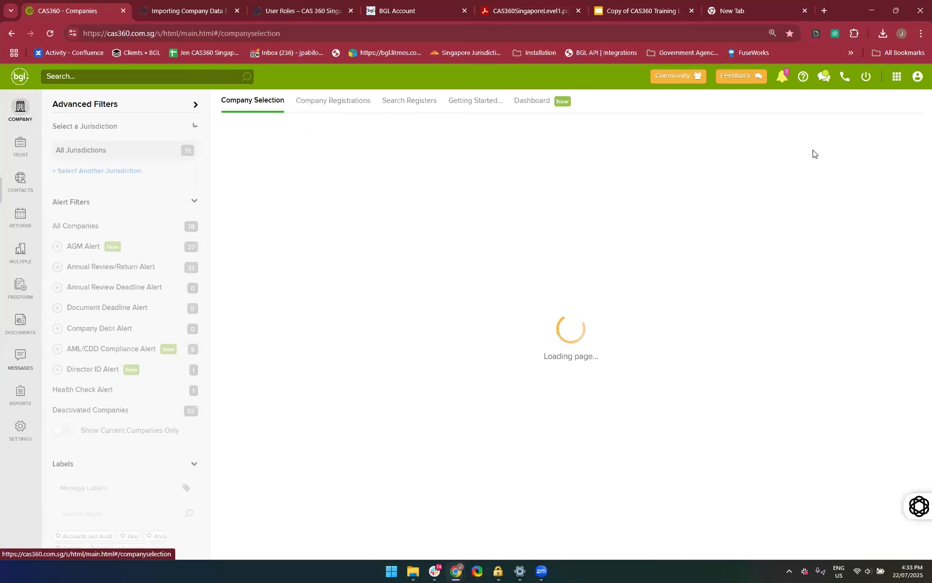
left_click(853, 127)
type("22 July")
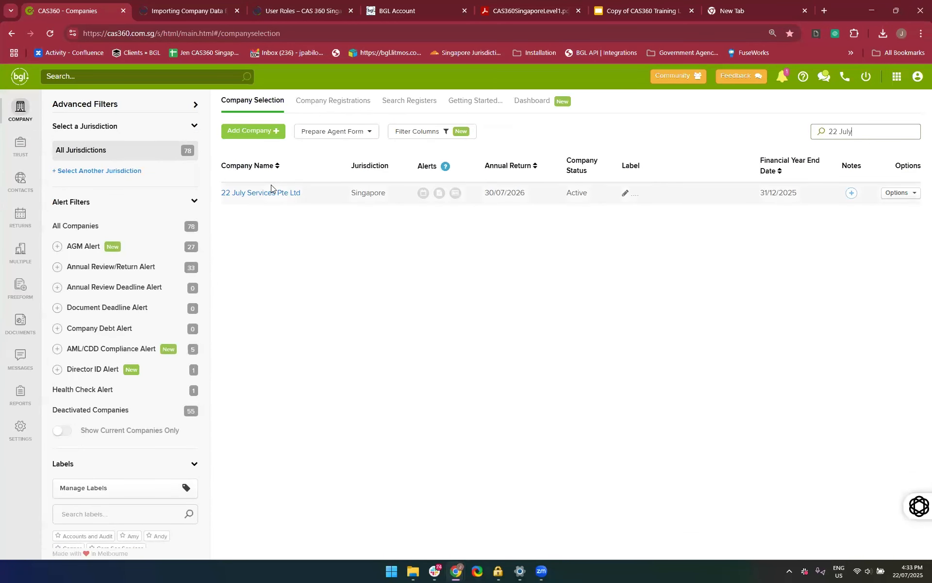
left_click(262, 192)
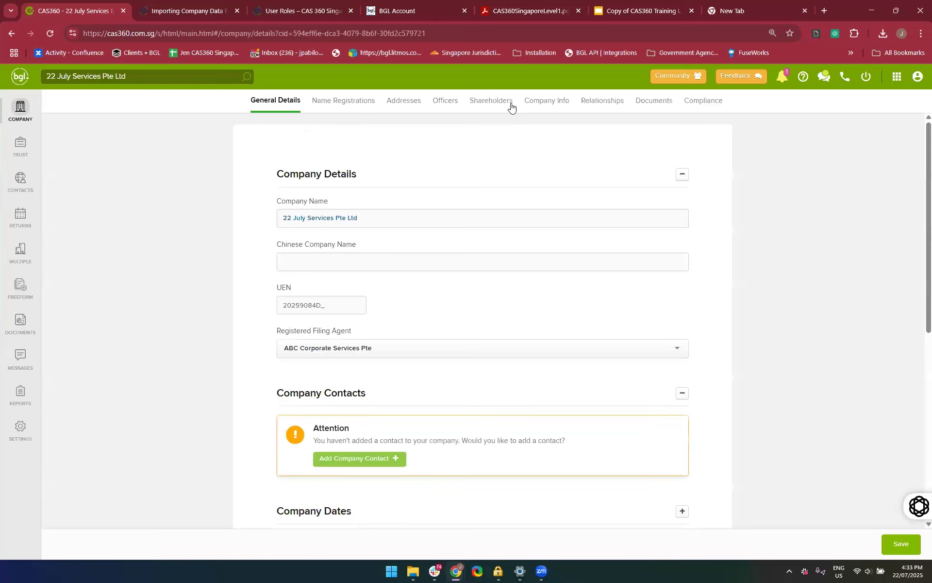
left_click(499, 104)
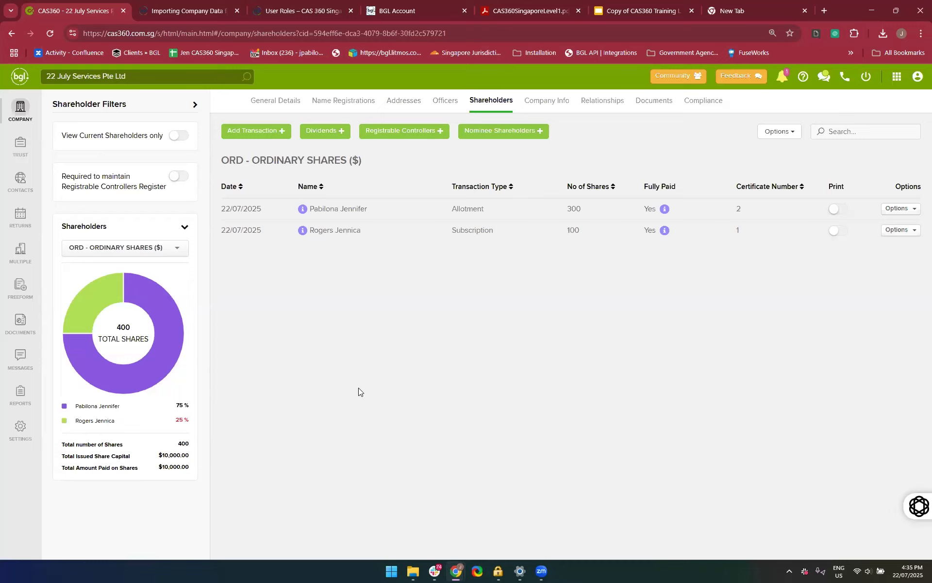
left_click(247, 136)
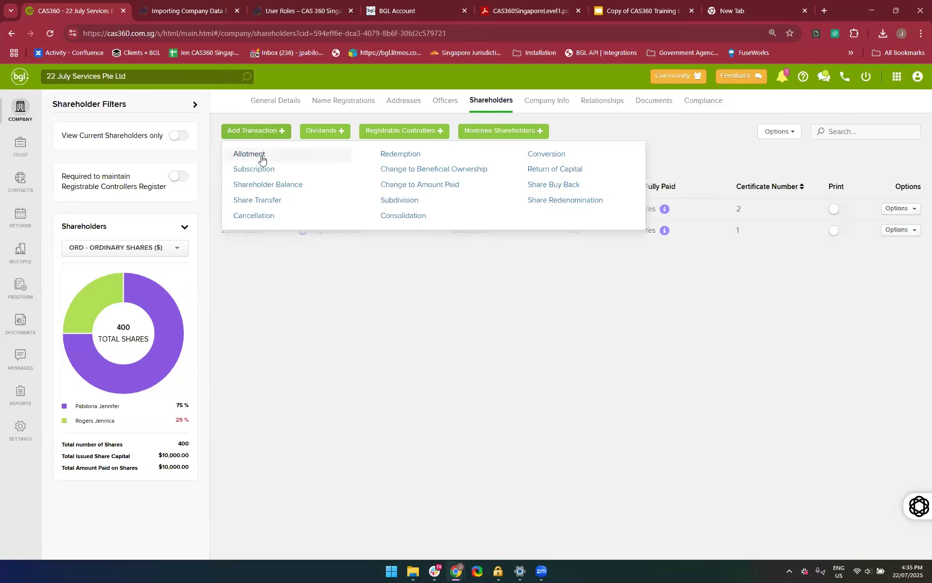
left_click(263, 201)
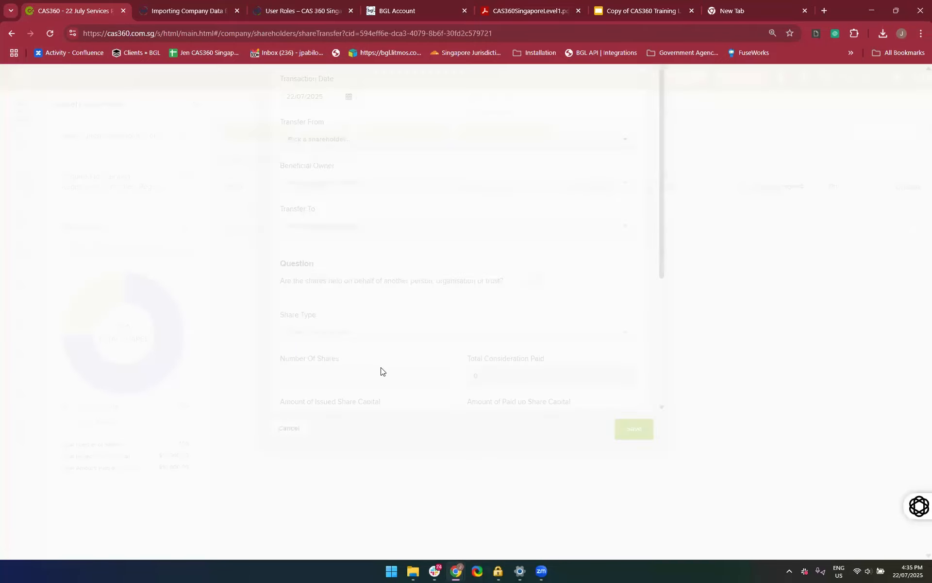
scroll(548, 419, "down", 2)
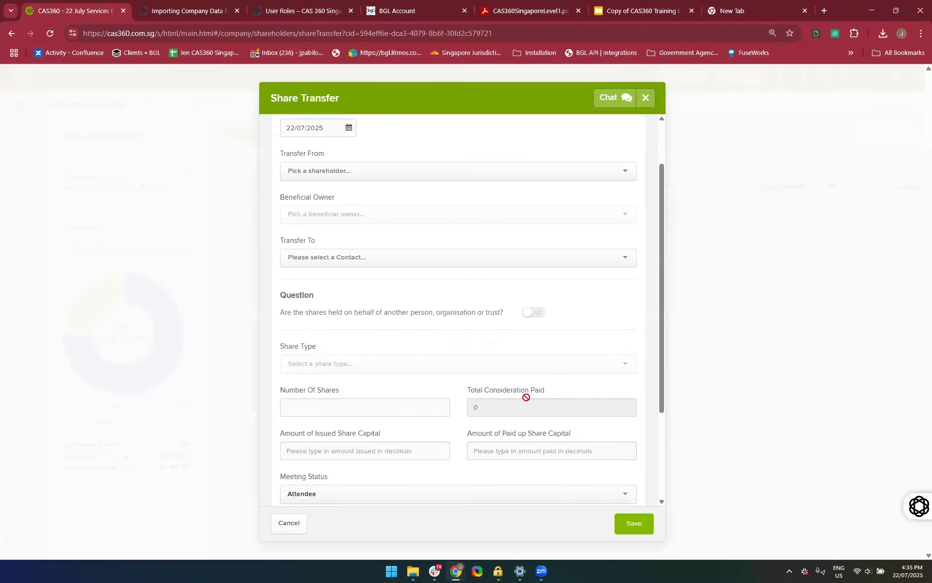
left_click(392, 160)
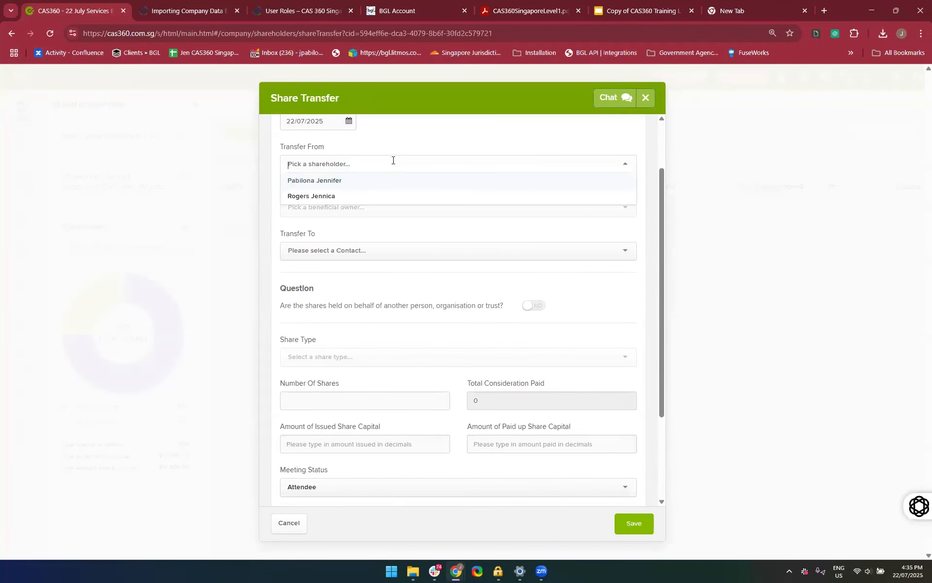
left_click(371, 183)
right_click(372, 180)
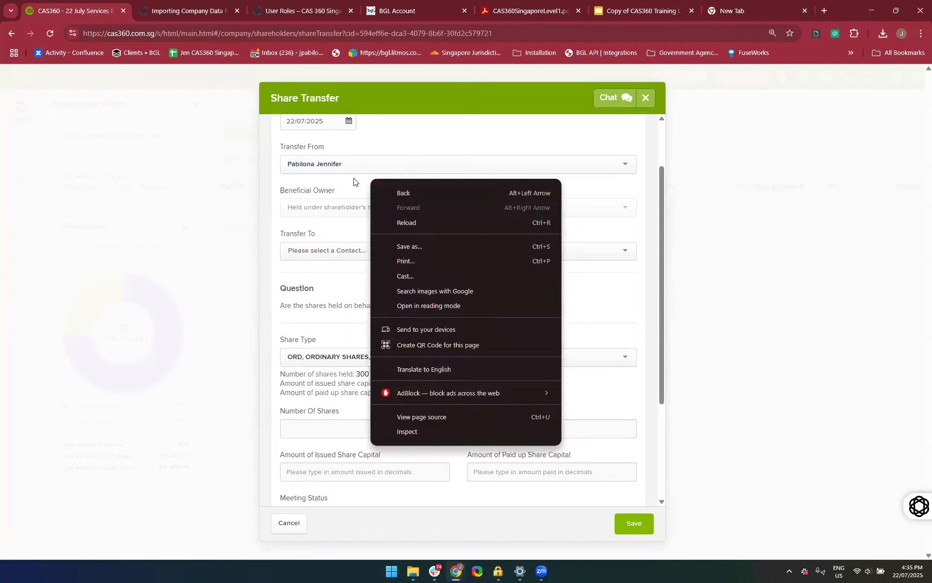
left_click(385, 152)
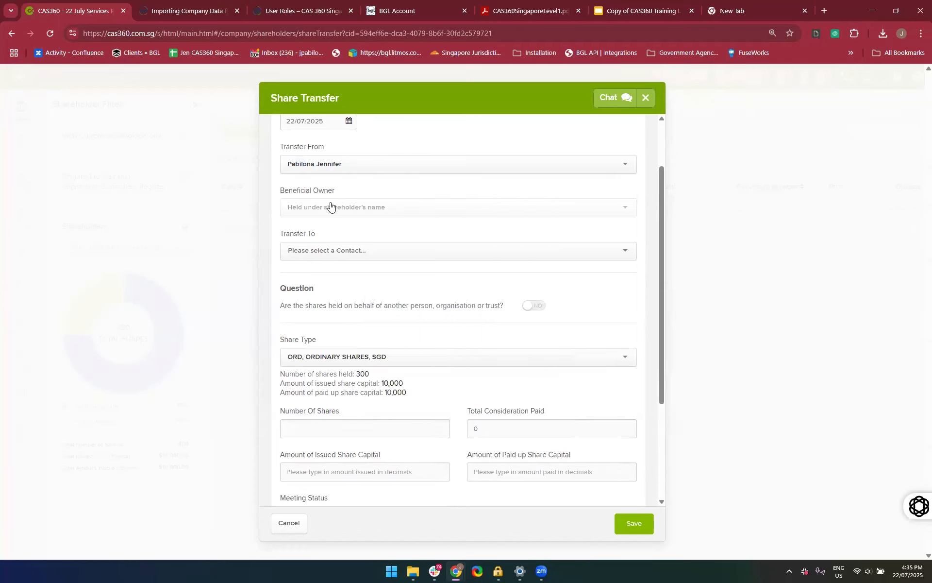
left_click(334, 250)
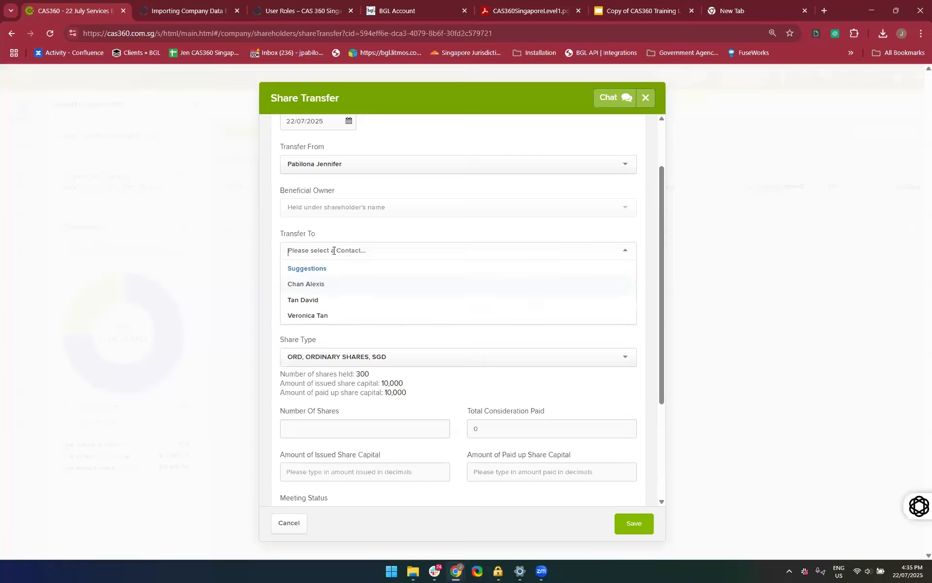
left_click(426, 95)
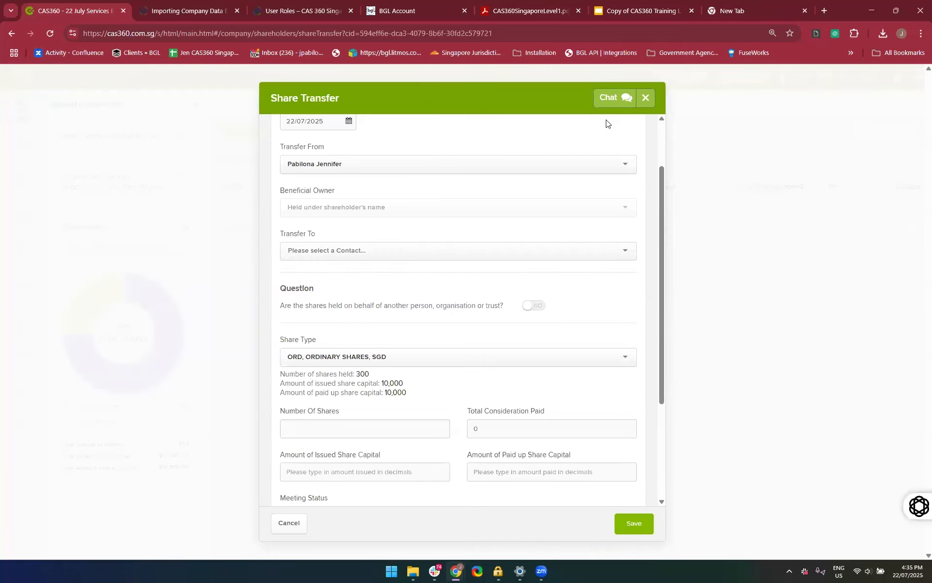
left_click(646, 100)
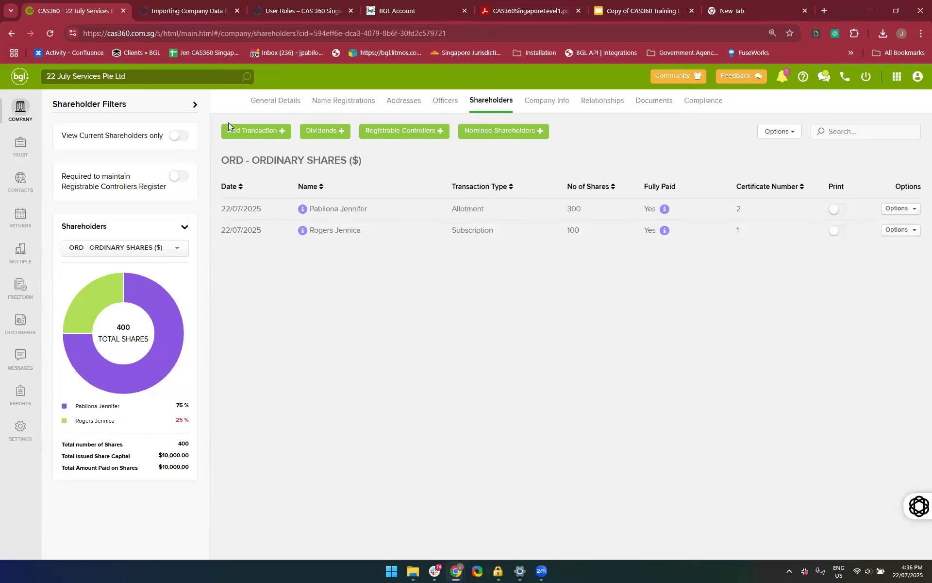
Start a share transfer from the shareholder with the 300-share allotment to the first suggested contact
left_click(233, 130)
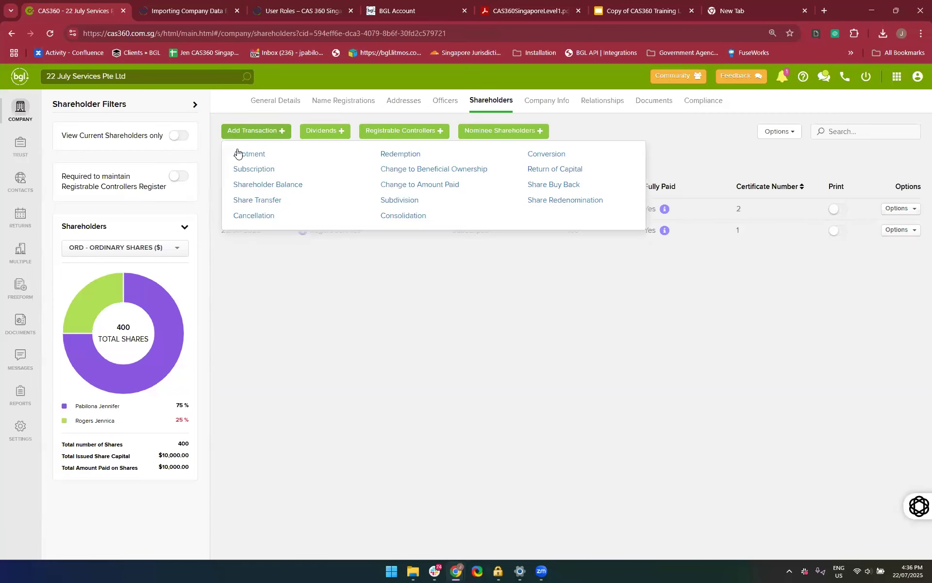
left_click(247, 201)
left_click(338, 233)
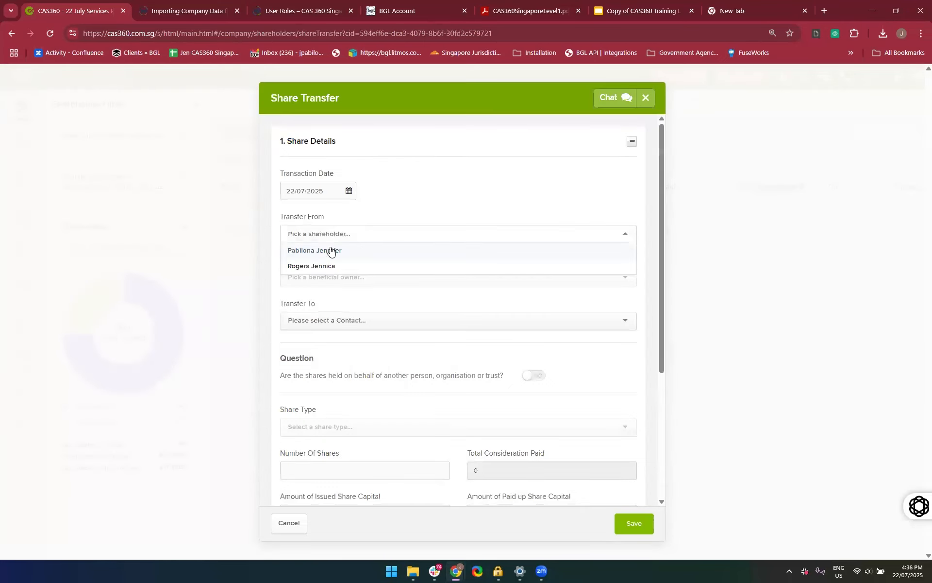
left_click(330, 250)
left_click(311, 327)
left_click(308, 354)
Try answering Yes to shares held on behalf of another person, set it back to No, and check the share type
scroll(394, 365, "down", 3)
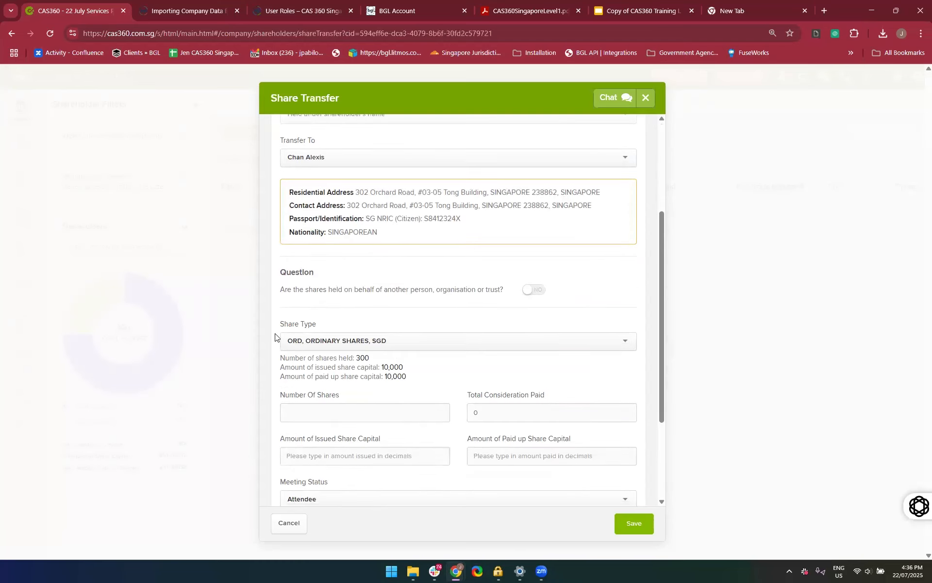
scroll(323, 241, "down", 2)
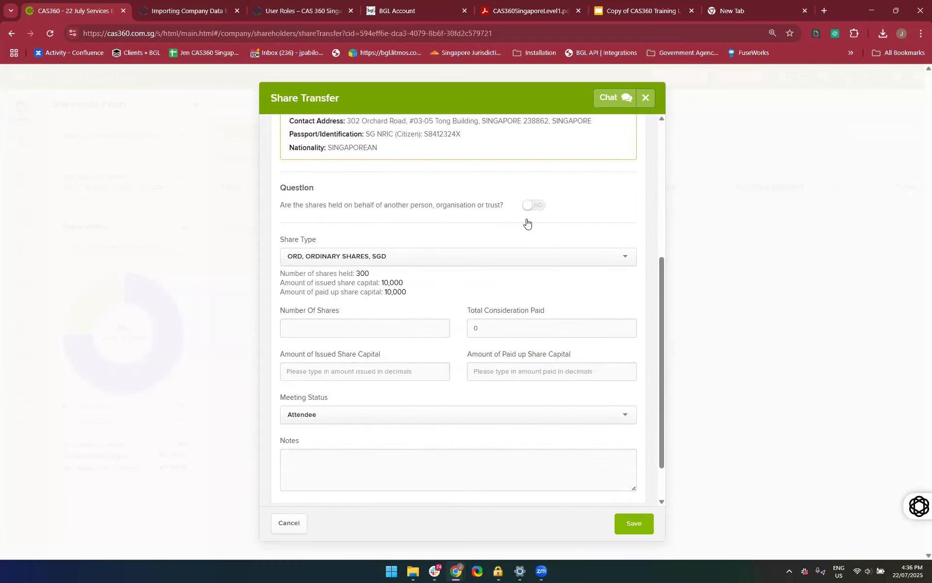
left_click(535, 207)
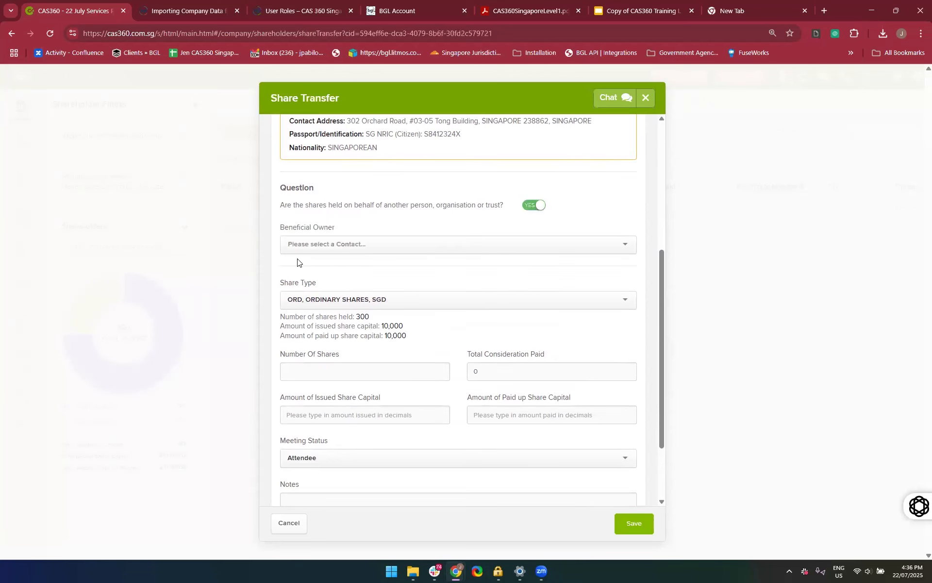
left_click(534, 206)
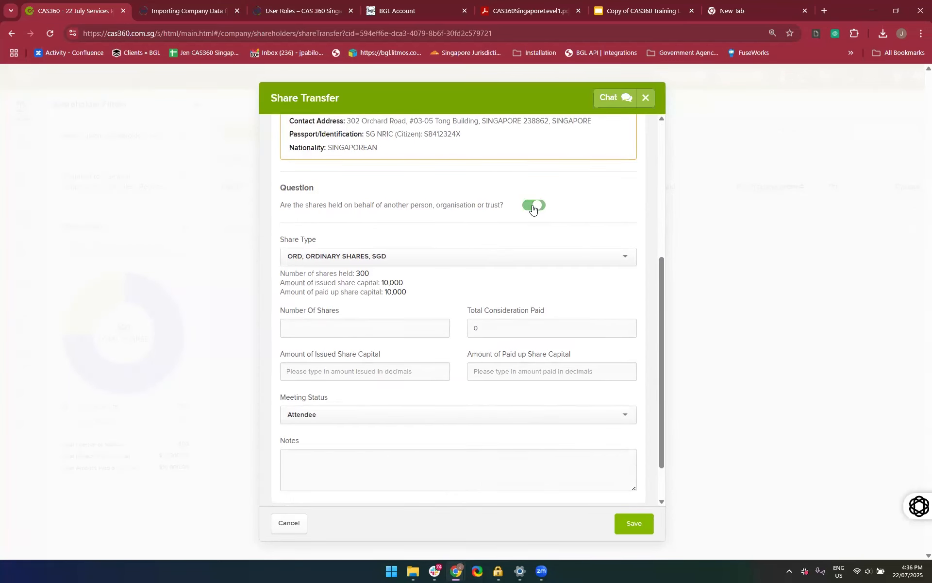
scroll(451, 353, "down", 1)
left_click(369, 209)
left_click(369, 213)
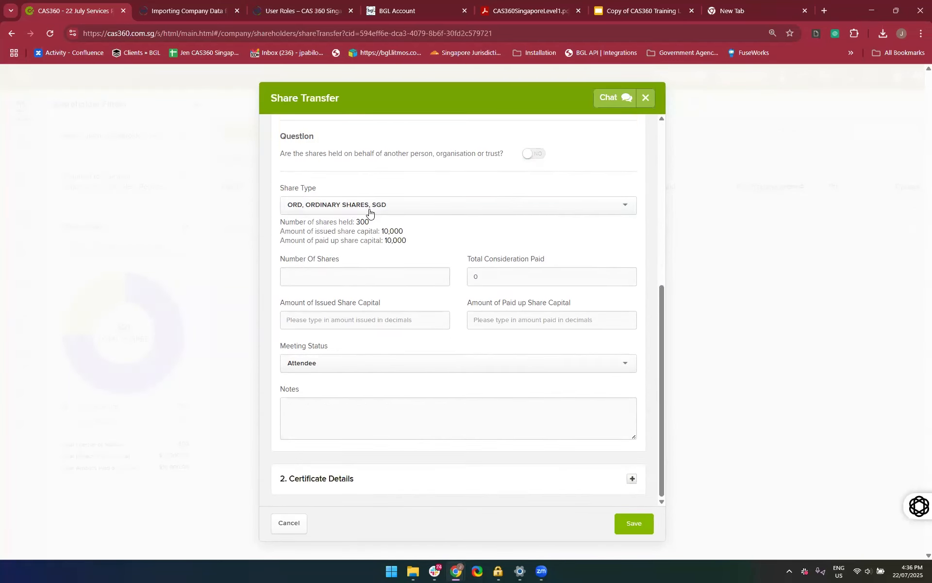
Set the number of shares to transfer to 100 and the total consideration paid to 100
left_click(311, 283)
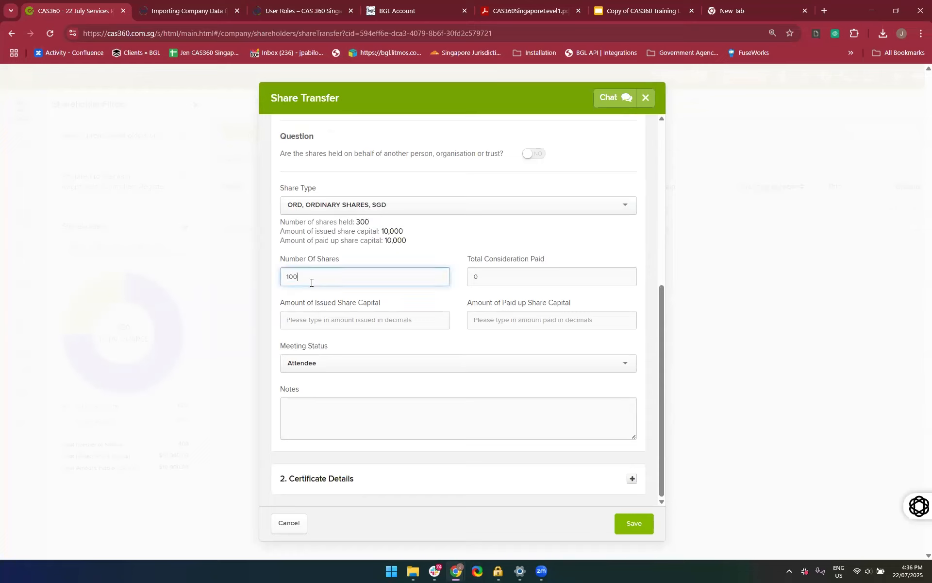
left_click(494, 278)
type("100")
left_click(434, 265)
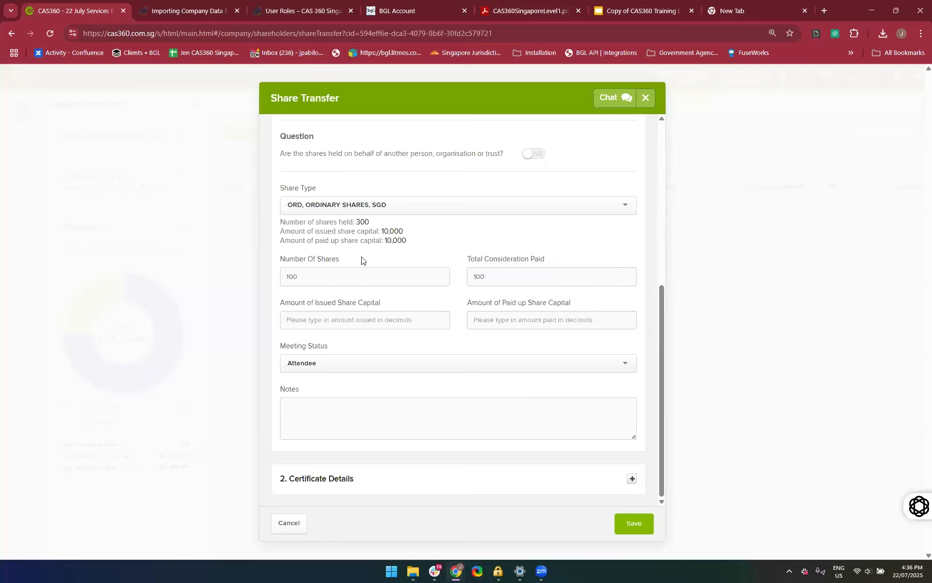
Set the transfer's issued and paid-up share capital amounts to 10000 each, and expand the certificate details
left_click(371, 324)
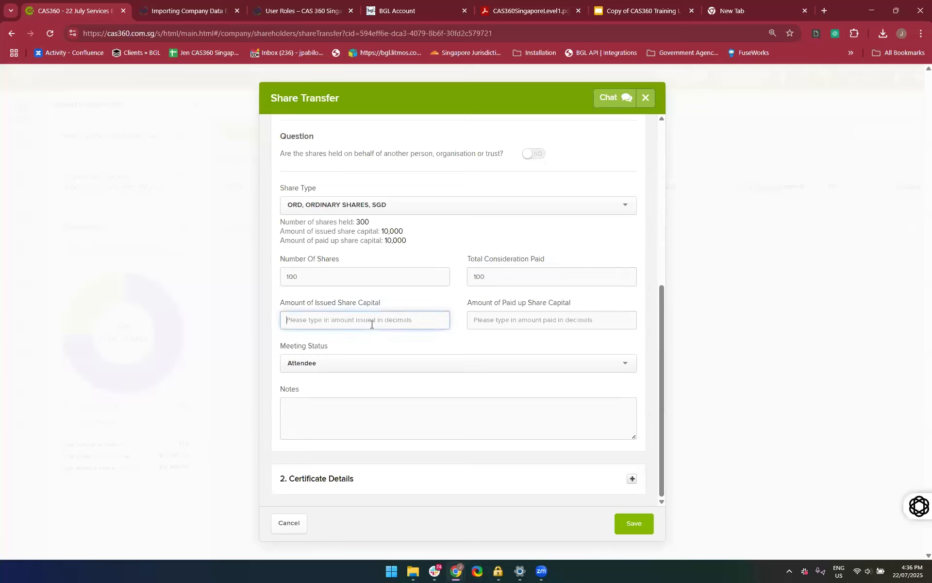
type("10000")
key("Tab")
type("10000")
left_click(334, 378)
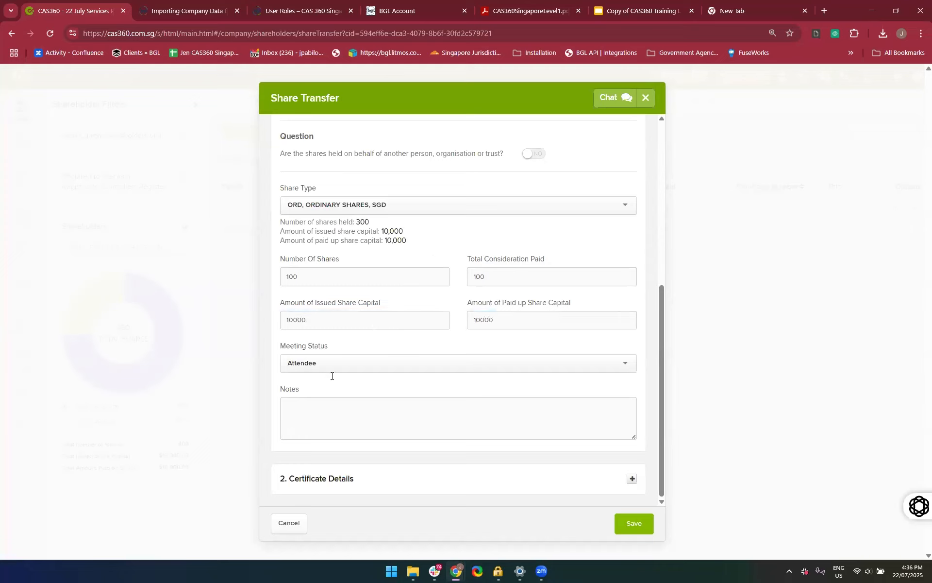
left_click(387, 483)
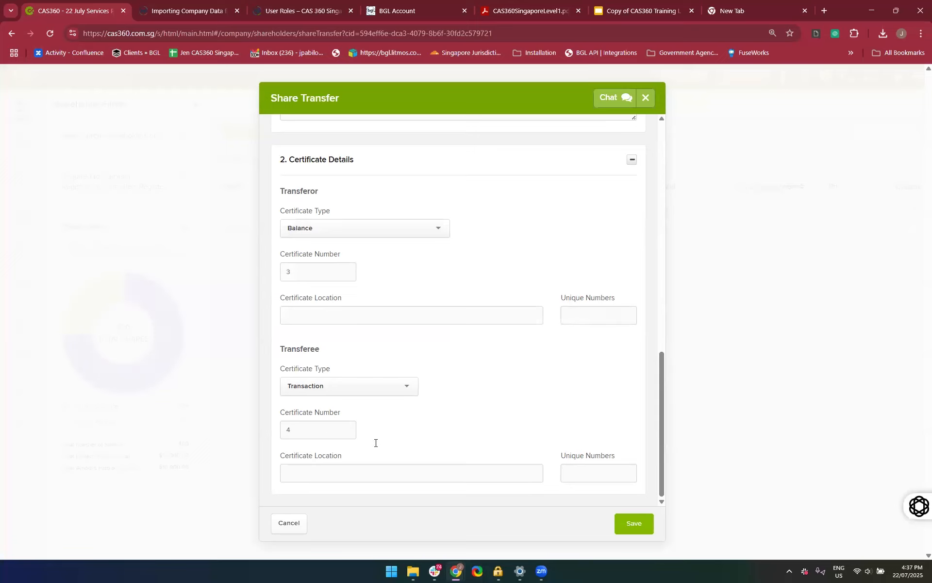
Save the share transfer and prepare its forms
left_click(640, 529)
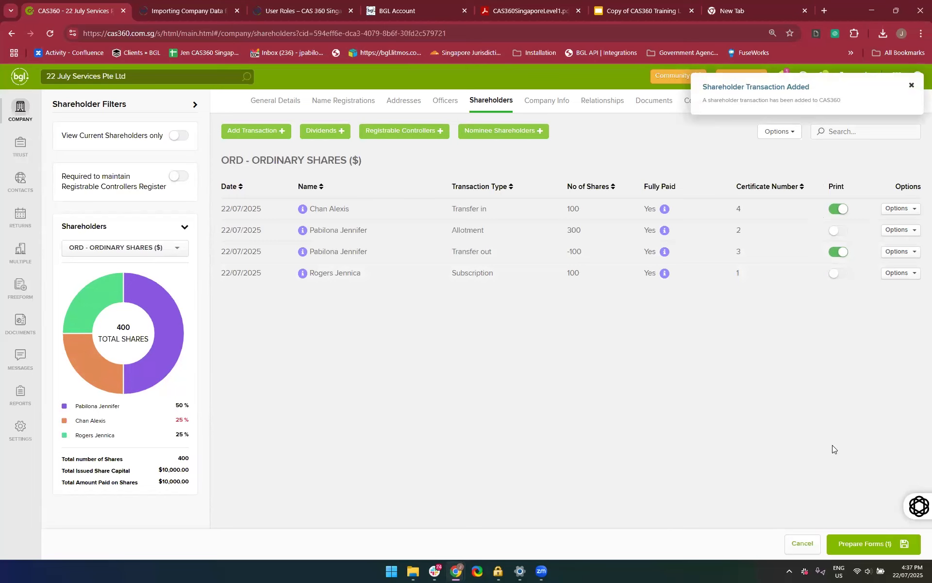
left_click(855, 540)
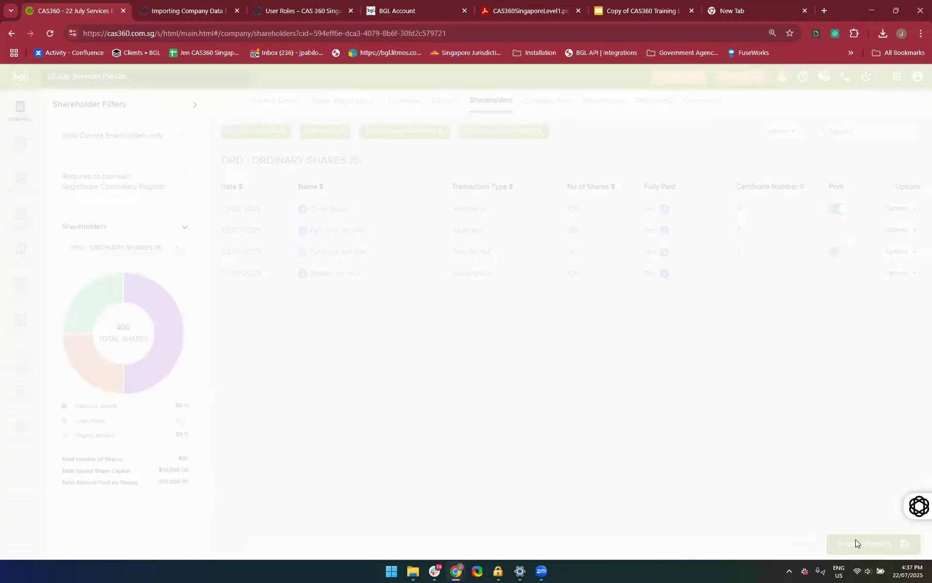
Open the Share Certificate document, review the transferor's and transferee's certificates, and close the preview
scroll(658, 364, "down", 3)
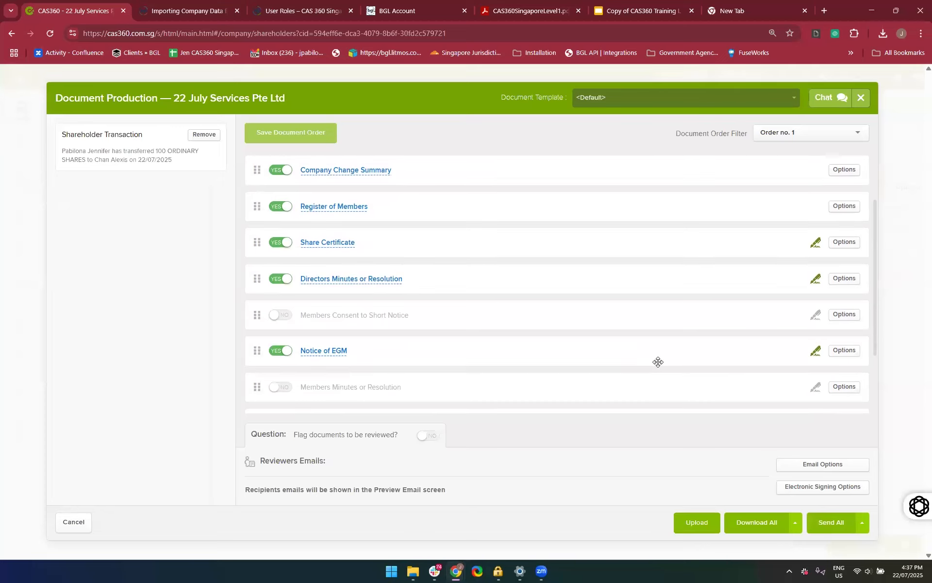
left_click(318, 246)
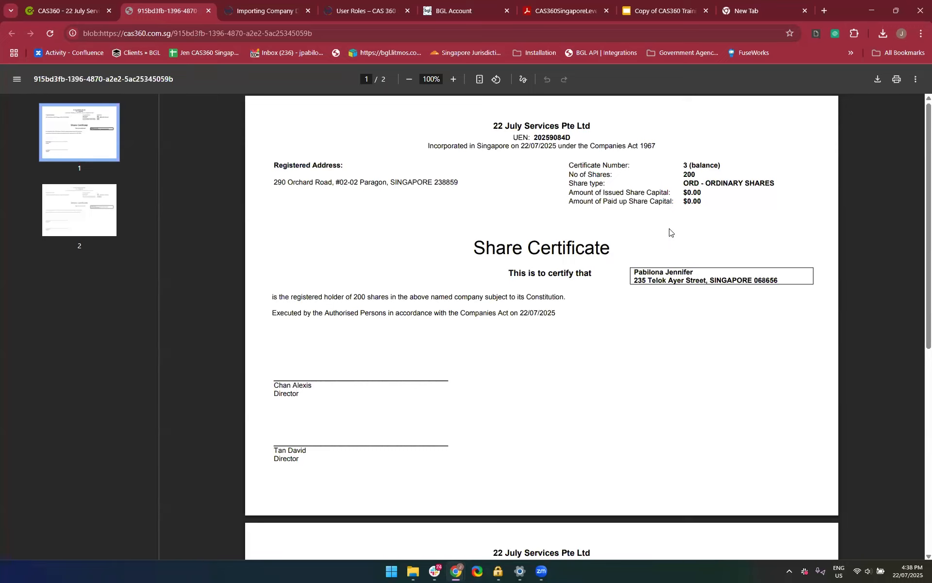
scroll(621, 349, "down", 7)
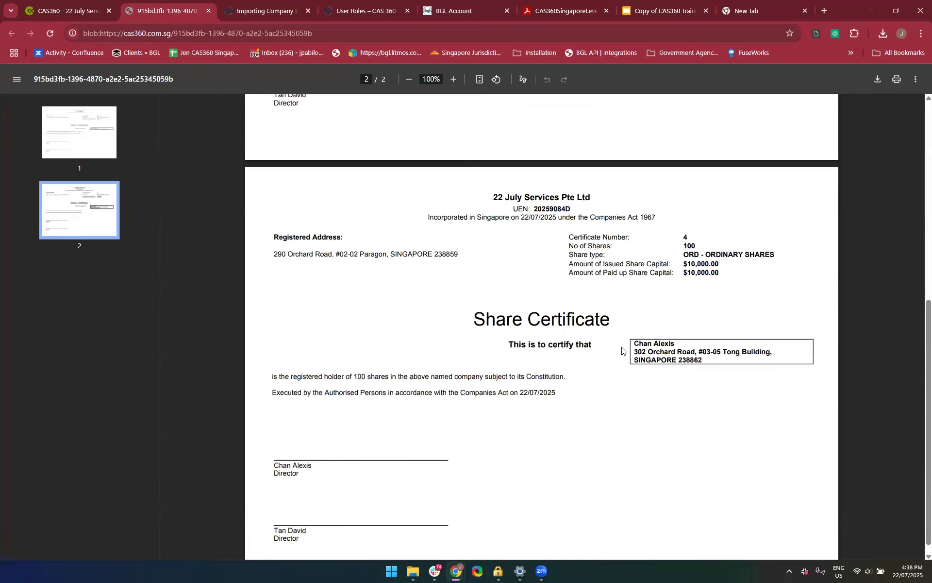
scroll(622, 350, "down", 1)
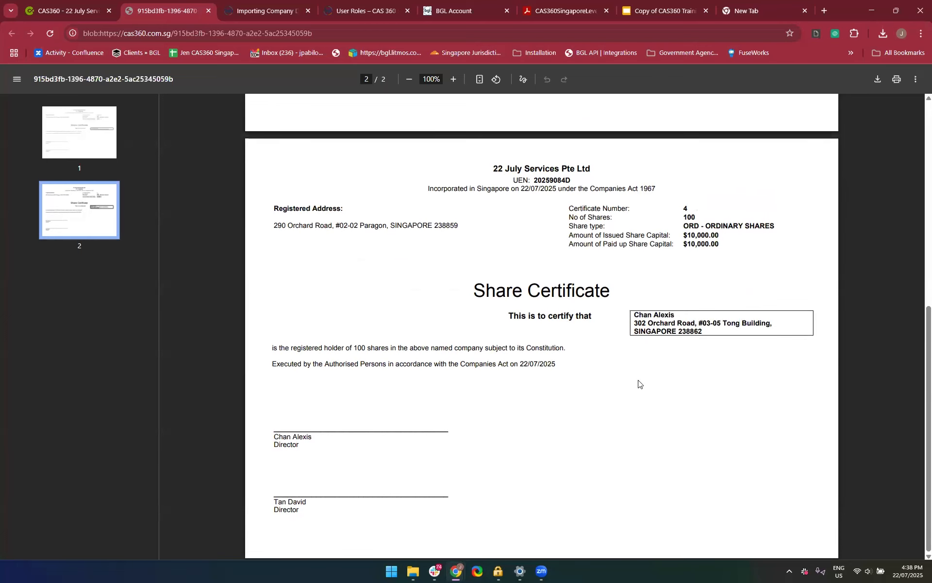
scroll(398, 158, "up", 6)
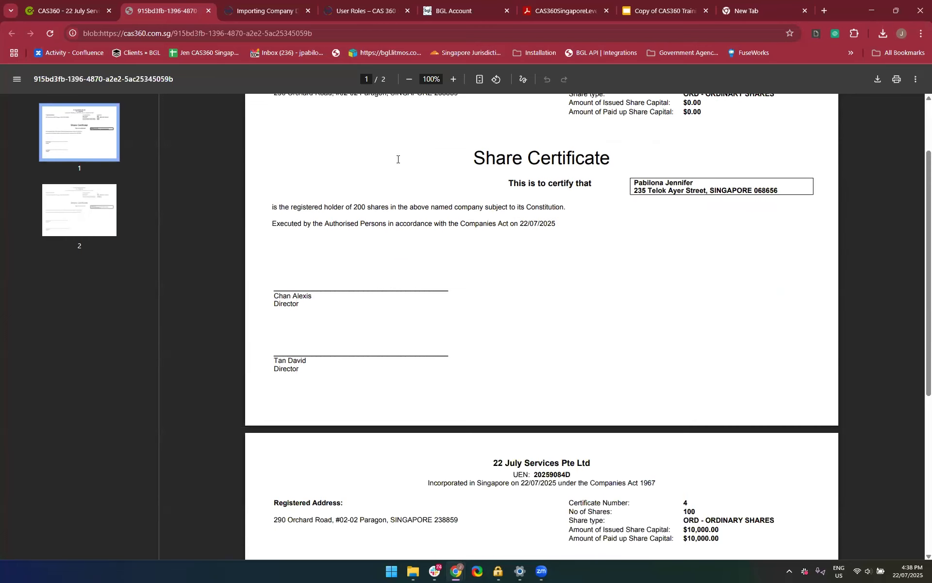
left_click(211, 10)
Open the Directors Minutes or Resolution document, read the share transfer resolution, and close the preview
scroll(490, 329, "up", 1)
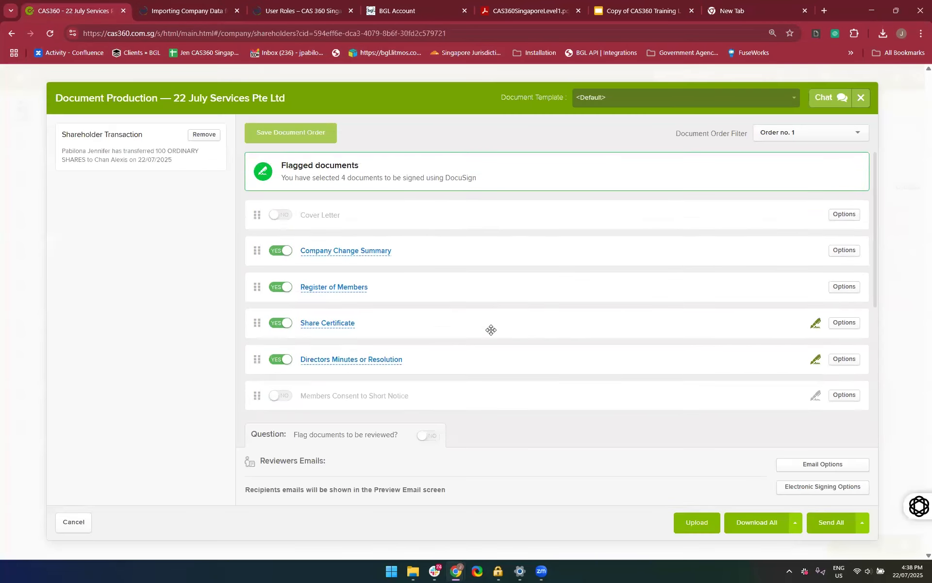
scroll(491, 328, "down", 1)
left_click(384, 328)
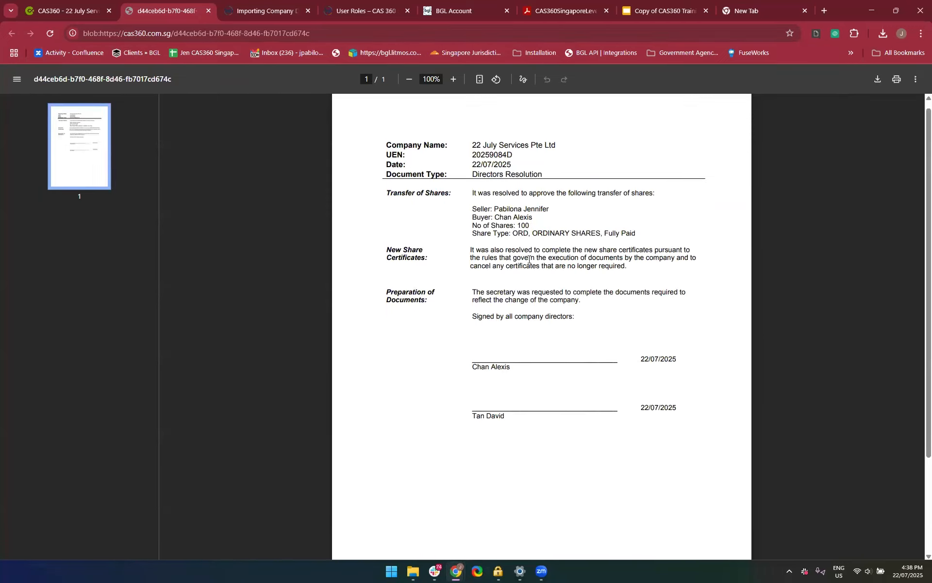
scroll(529, 259, "down", 1)
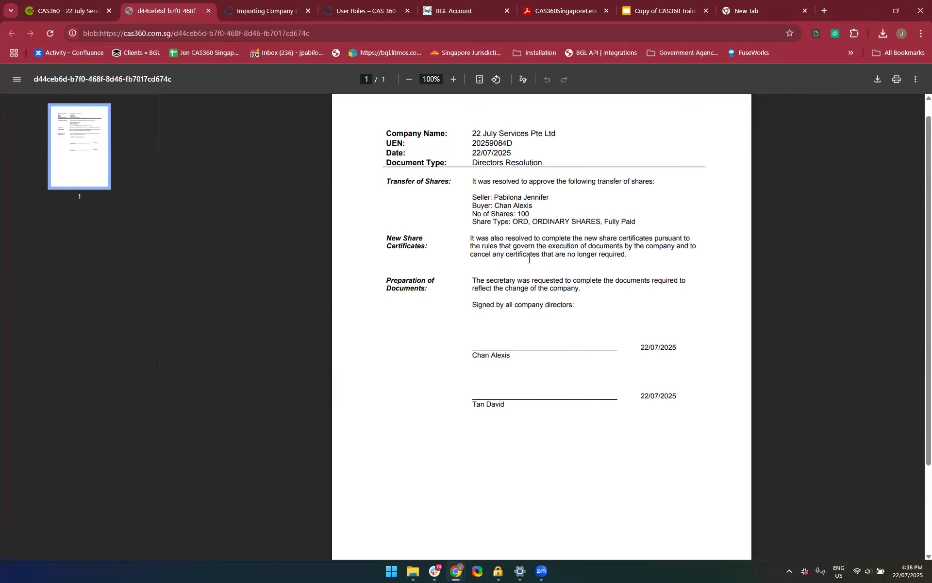
scroll(529, 259, "down", 3)
scroll(529, 259, "up", 4)
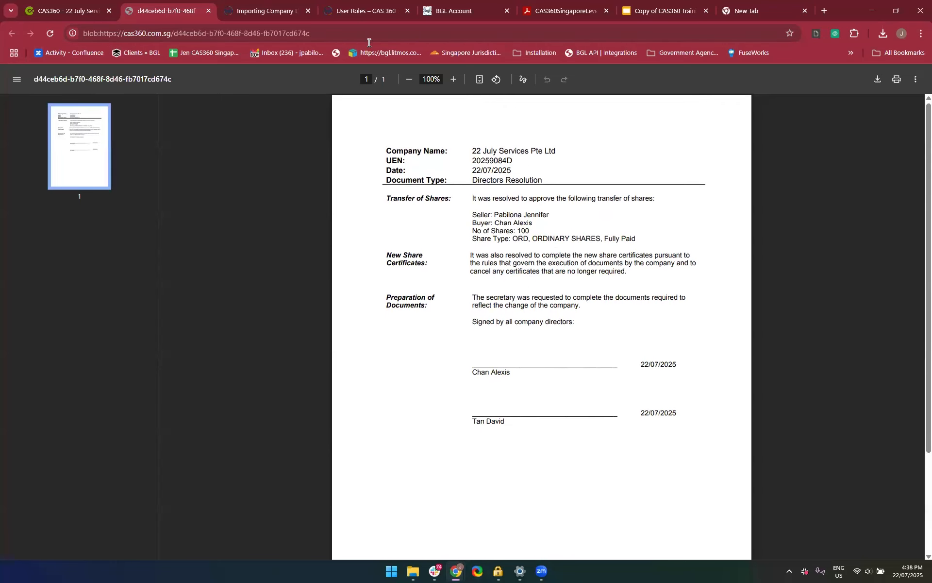
left_click(209, 10)
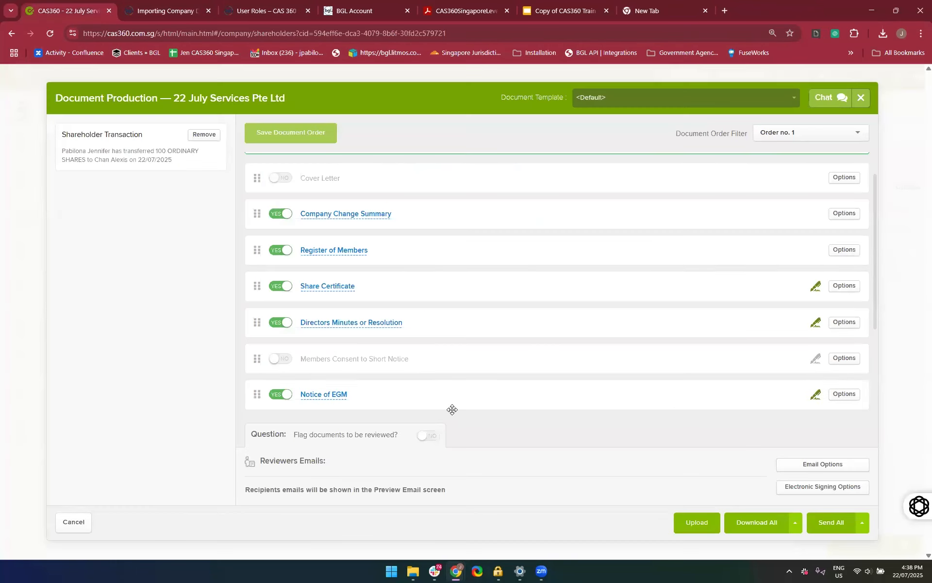
Review the Share Transfer Form down to its signature blocks, close it, and check the additional download options
scroll(452, 409, "down", 3)
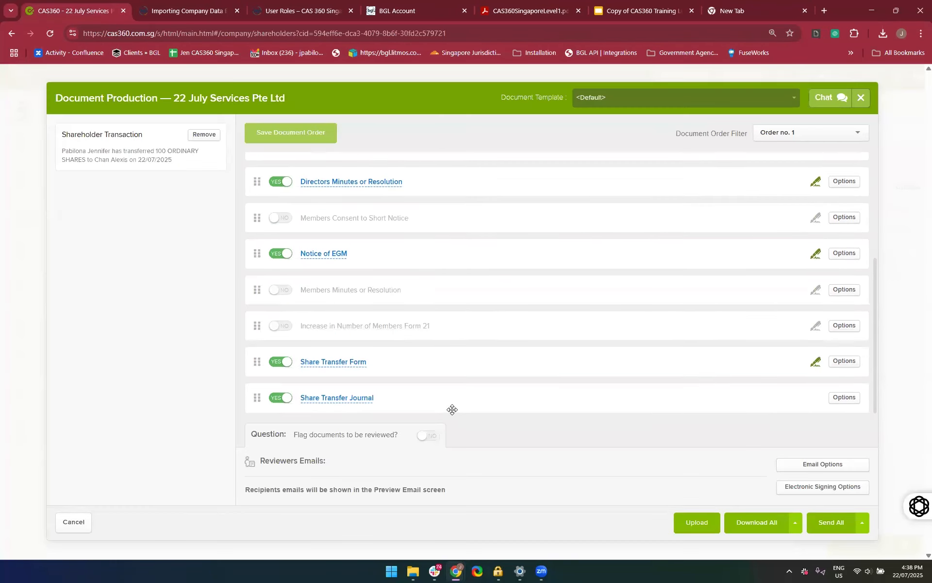
left_click(338, 363)
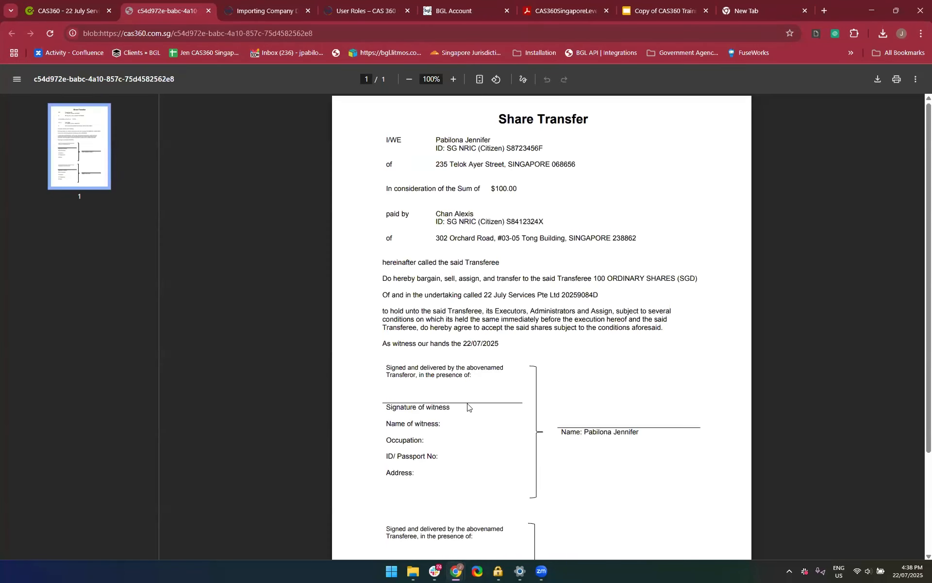
scroll(509, 170, "down", 3)
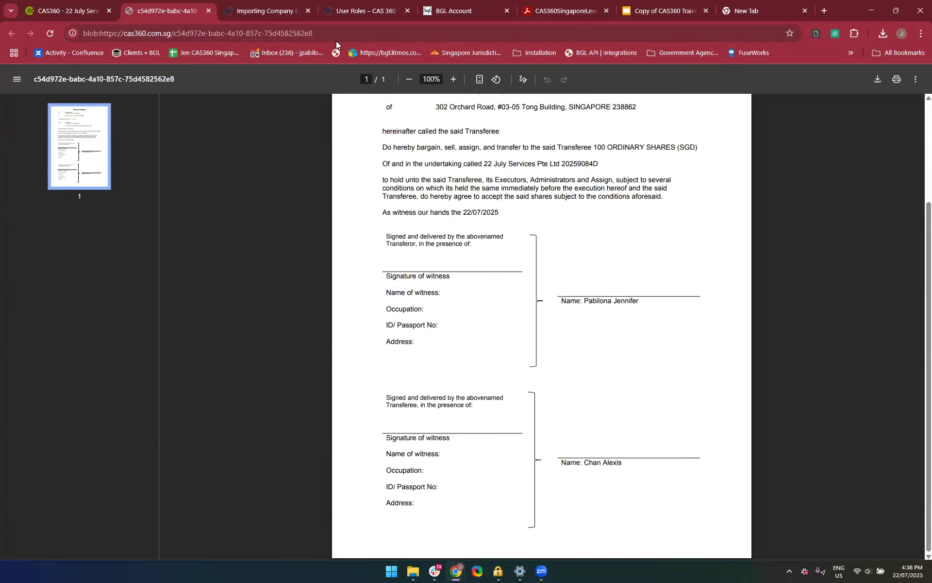
left_click(210, 15)
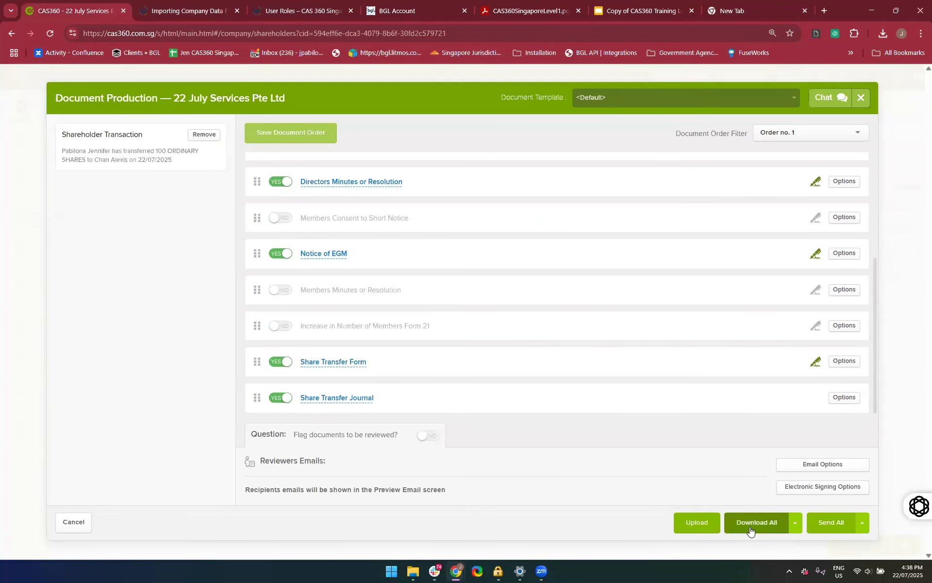
left_click(795, 522)
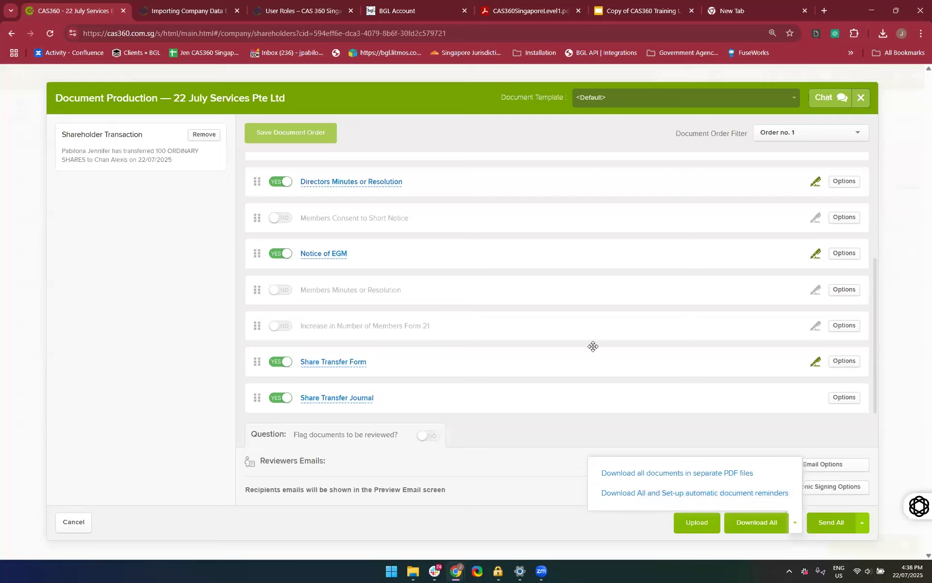
left_click(183, 410)
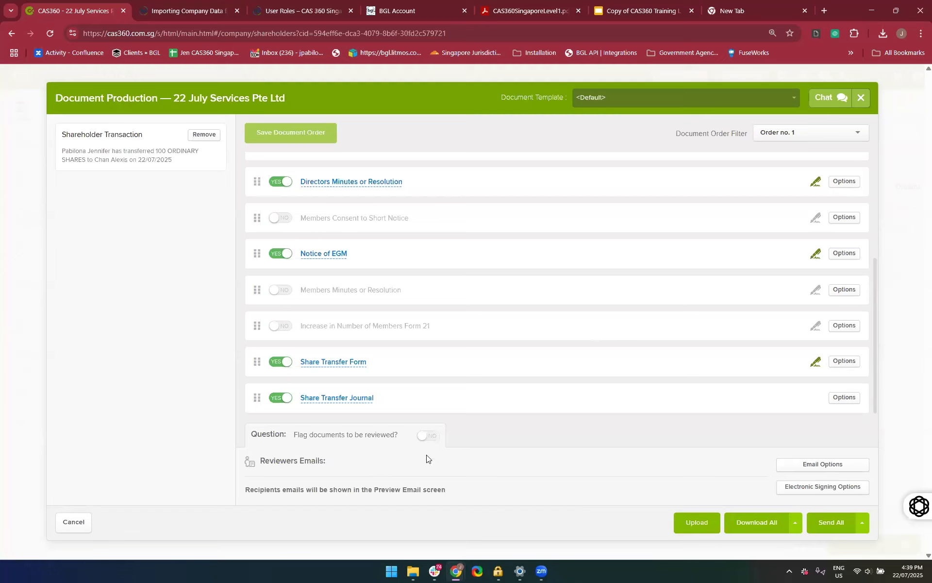
Flag the documents to be reviewed and add the reviewer note "Please confirm that this is the correct person"
left_click(428, 437)
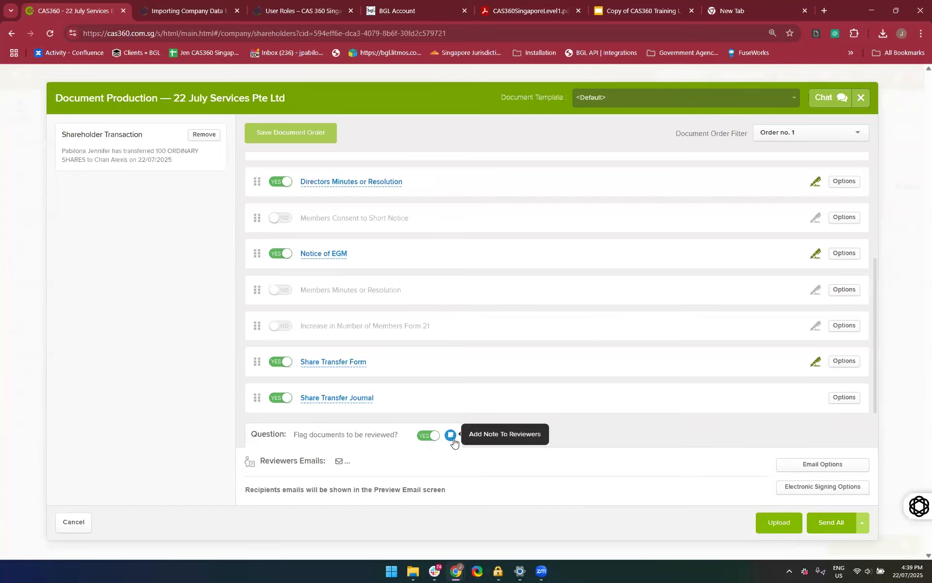
left_click(450, 436)
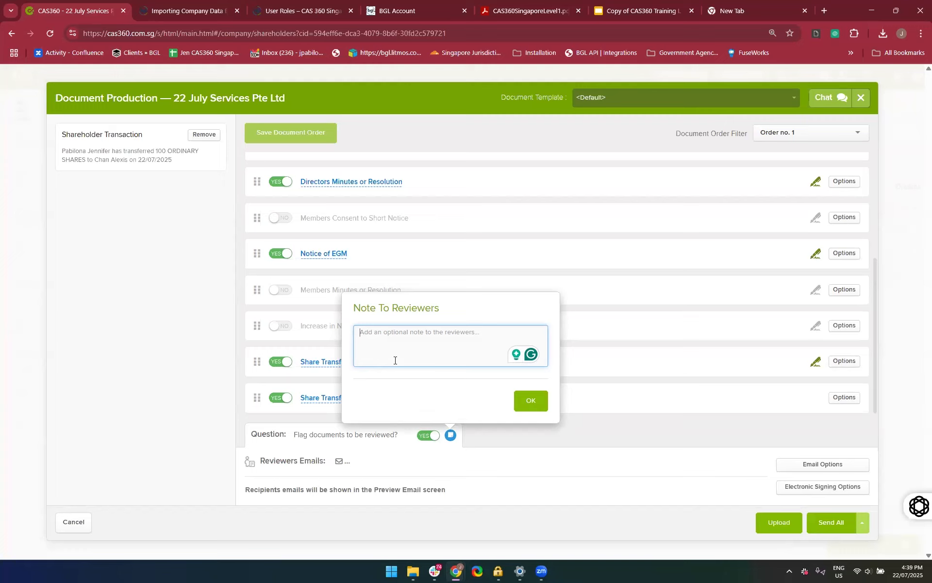
type("Please ")
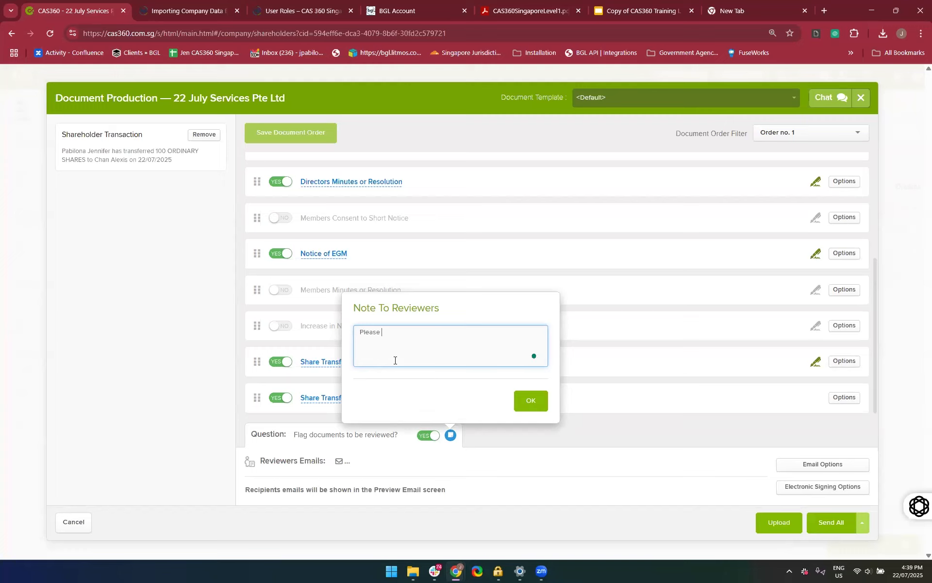
type("check")
key("BackSpace")
key("BackSpace")
key("BackSpace")
key("BackSpace")
type("onfirm that this is the correct perso")
left_click(533, 401)
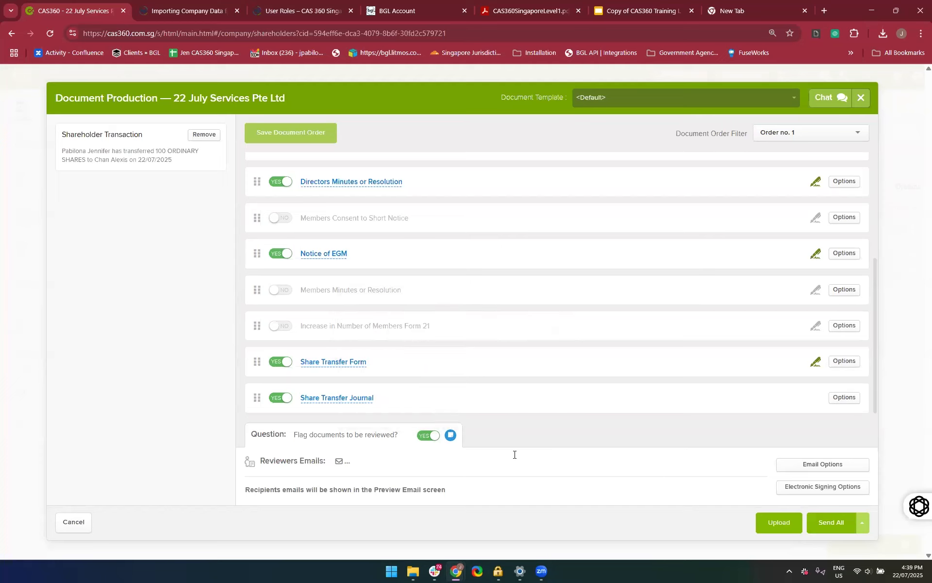
Filter the suggested reviewer emails and add the second matching contact as the reviewer
left_click(411, 462)
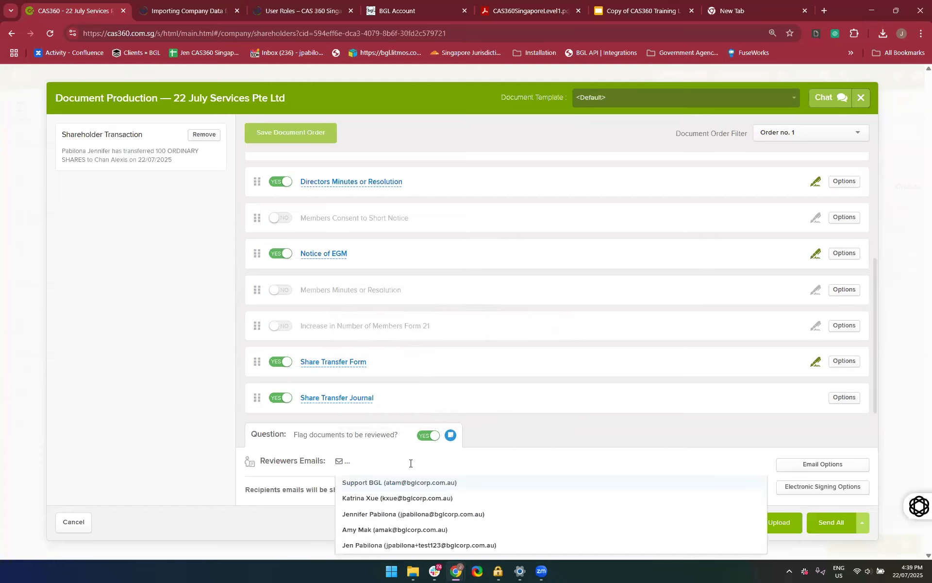
type("jpa b")
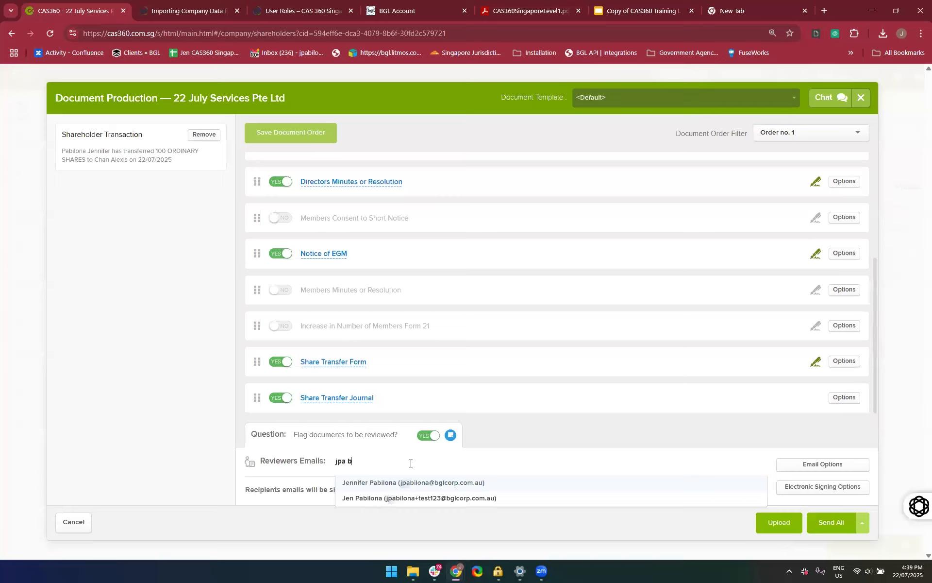
left_click(355, 499)
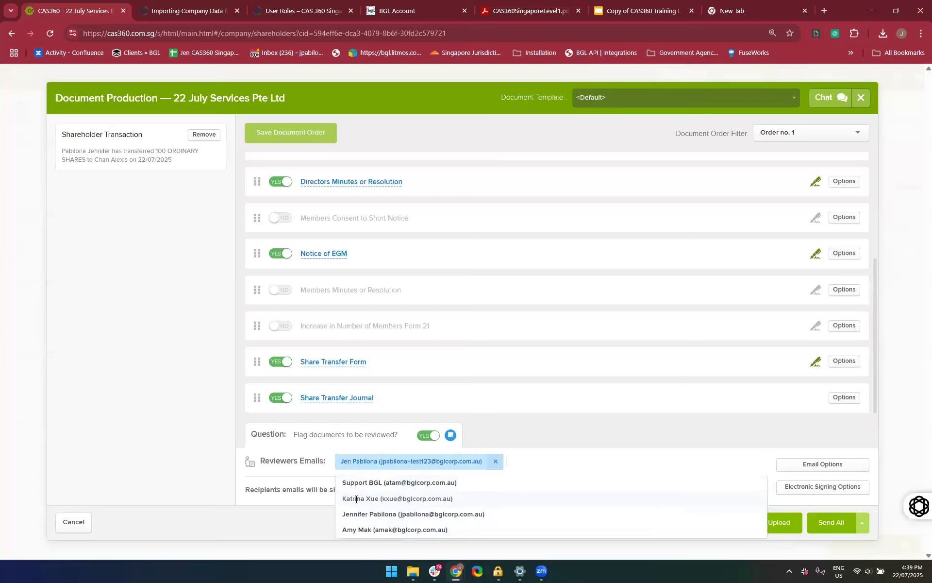
left_click(569, 424)
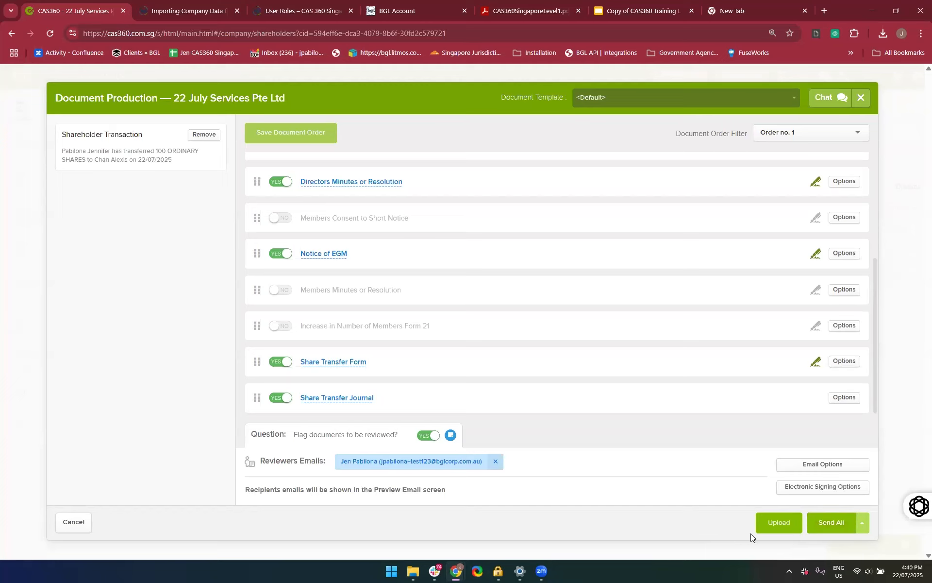
Upload the PDF "26 April Company Pte Ltd - Annual Return Documents - 1171" from the Downloads folder to the document set
left_click(771, 529)
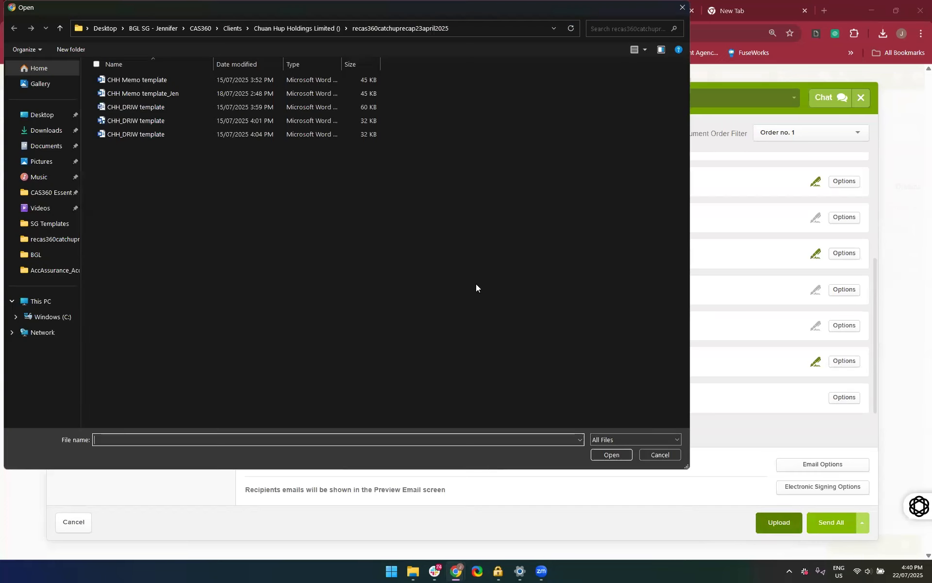
left_click(46, 131)
scroll(144, 280, "down", 4)
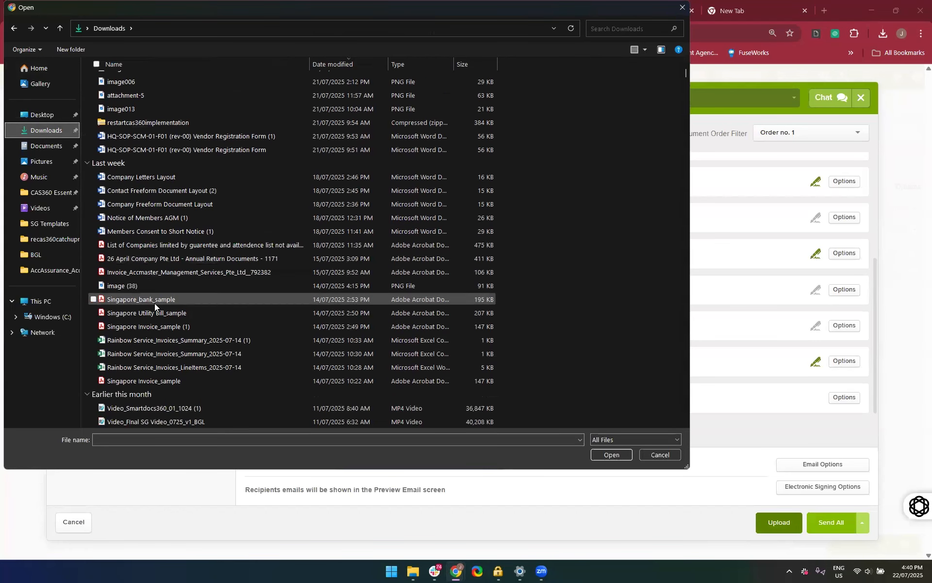
scroll(154, 303, "down", 1)
left_click(213, 216)
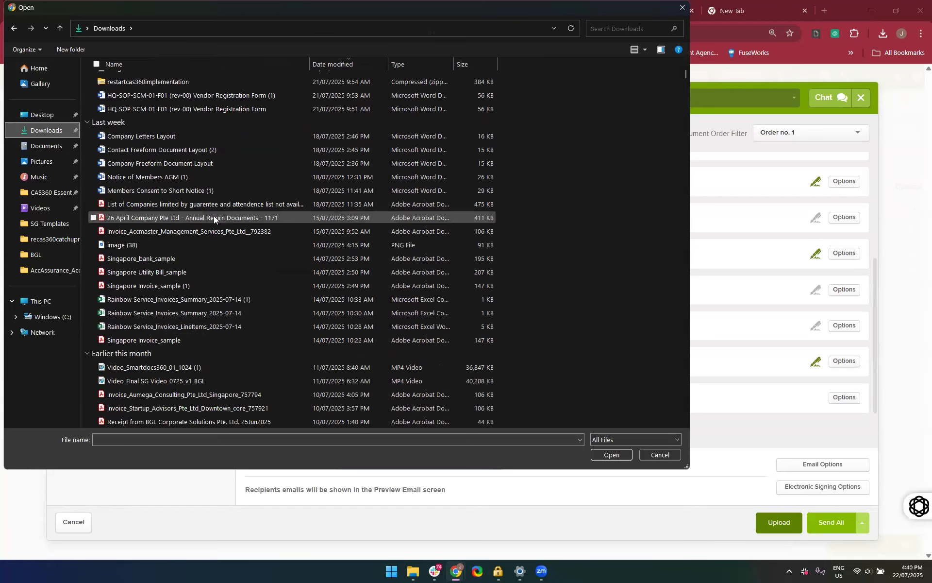
key("Return")
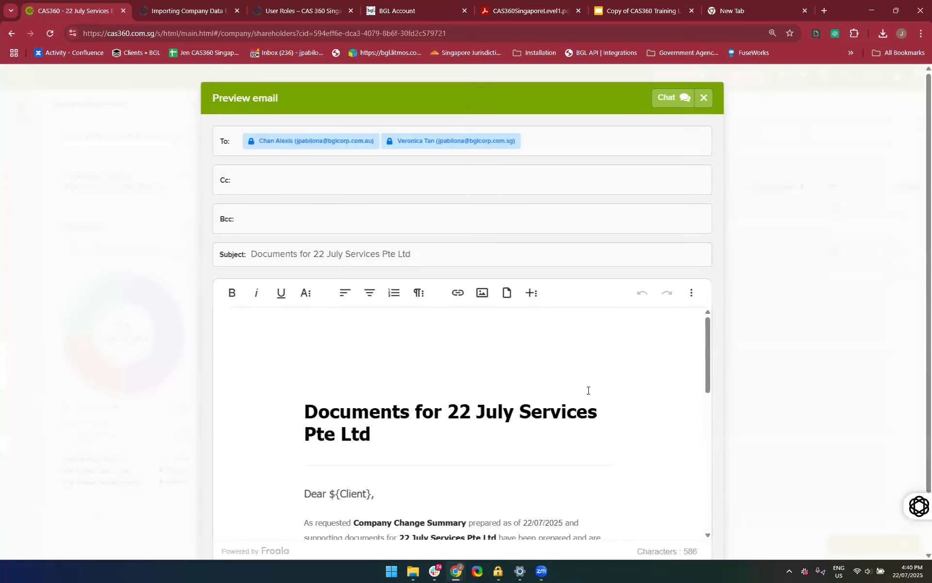
Review the preview email for the 22 July Services Pte Ltd documents, from its heading to the sender's signature
scroll(588, 390, "down", 10)
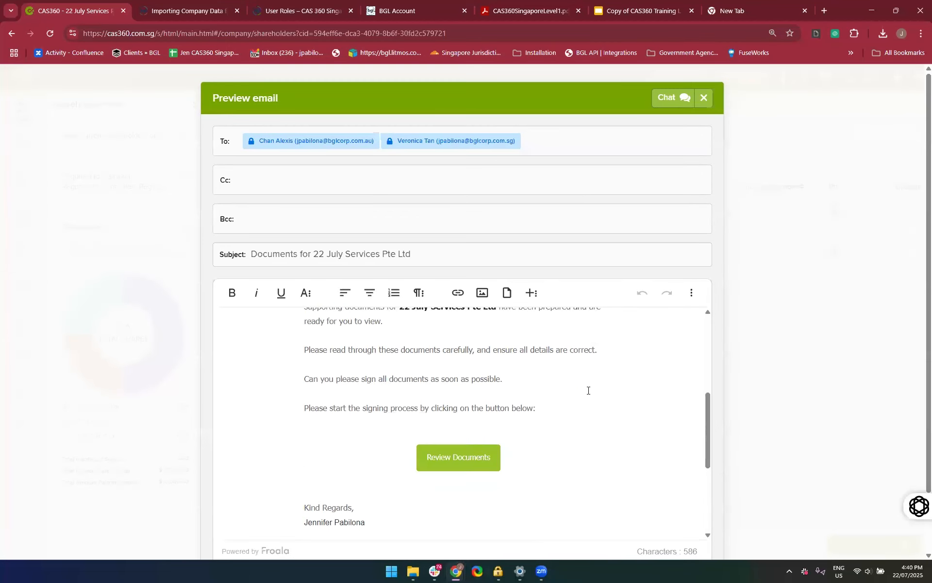
scroll(588, 390, "down", 1)
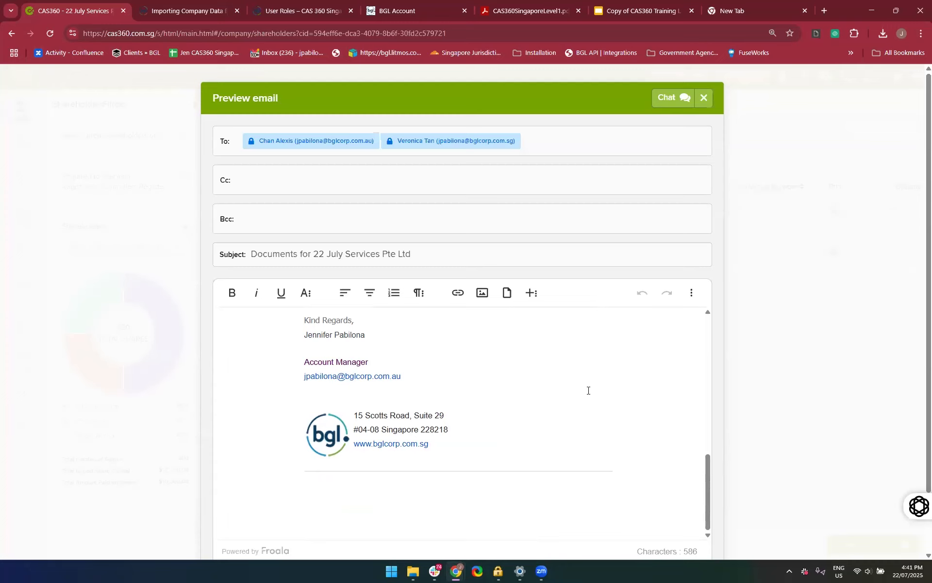
scroll(588, 390, "down", 1)
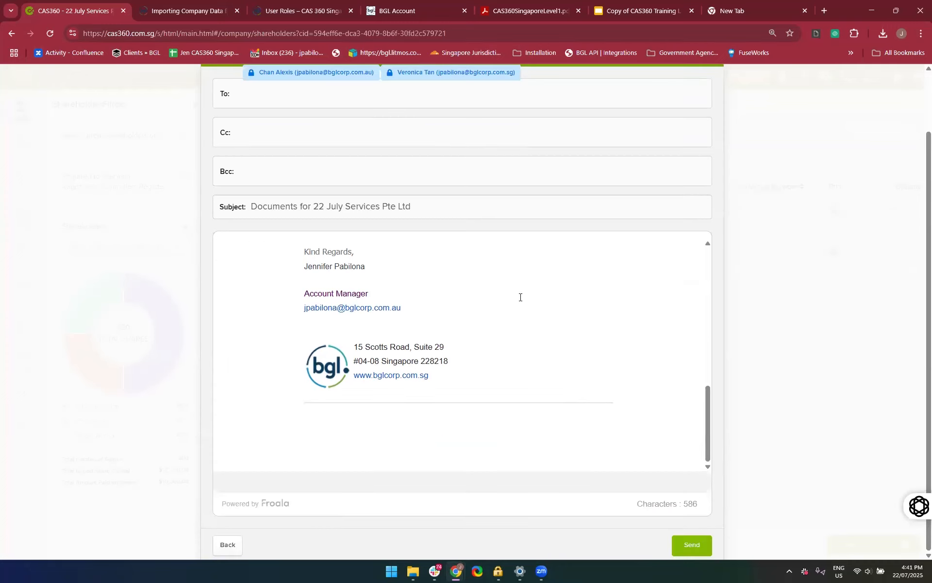
scroll(520, 297, "up", 8)
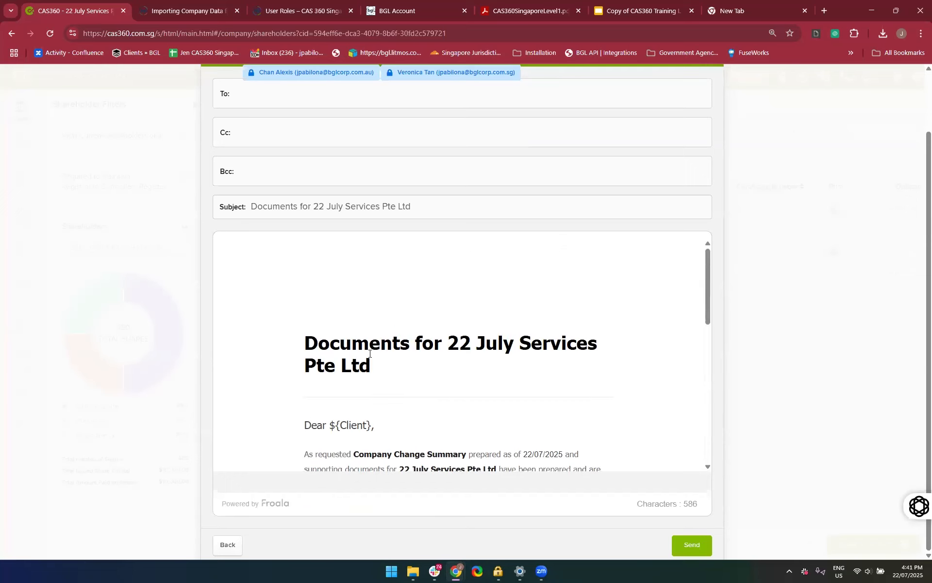
scroll(407, 399, "up", 2)
scroll(407, 397, "down", 10)
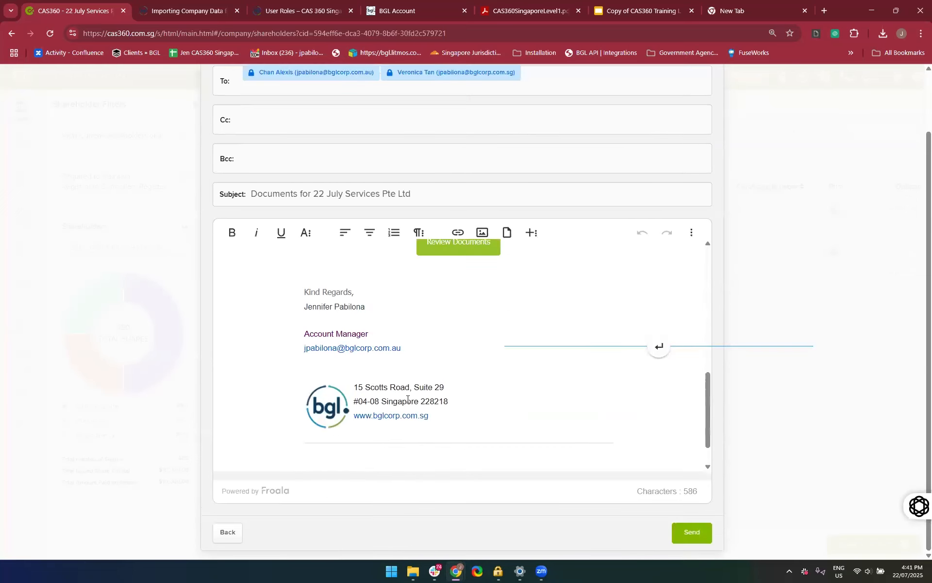
Recheck the preview email for the 22 July Services Pte Ltd documents and send it to the recipients
scroll(453, 318, "up", 2)
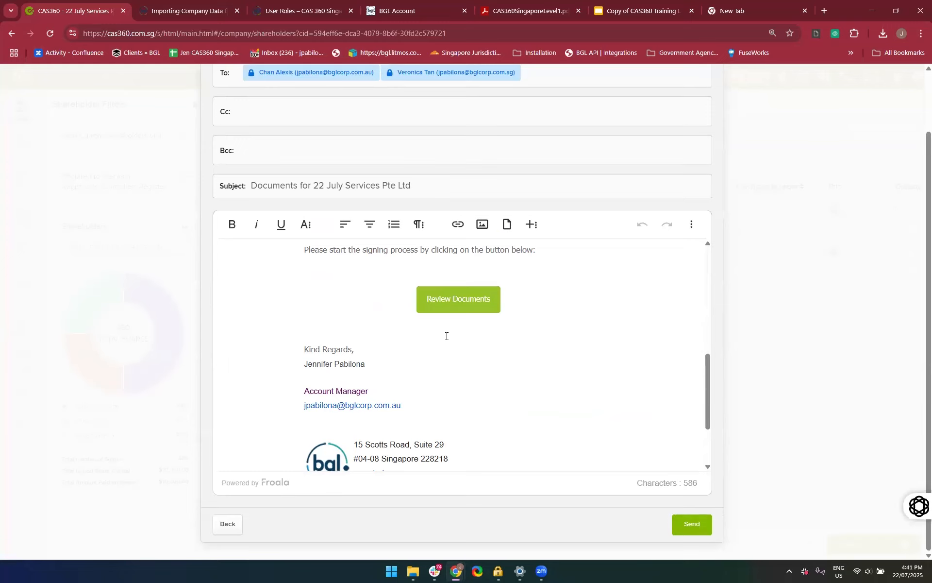
scroll(446, 336, "up", 3)
scroll(354, 161, "up", 2)
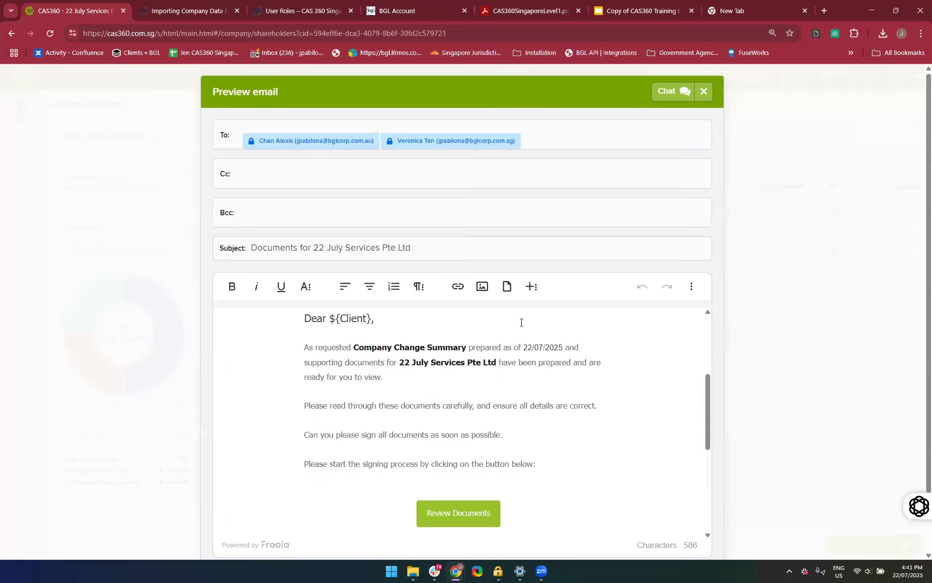
scroll(521, 323, "down", 5)
scroll(581, 451, "down", 2)
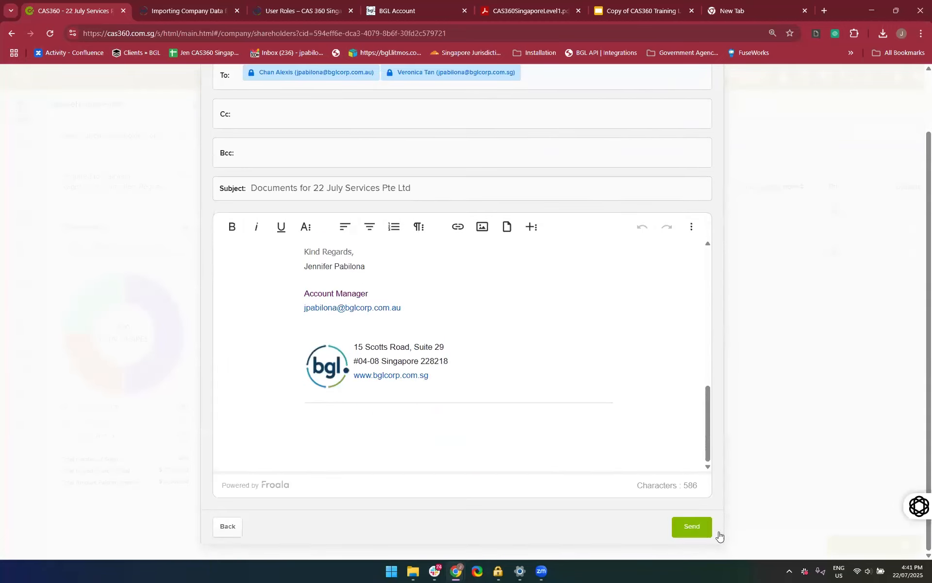
left_click(692, 529)
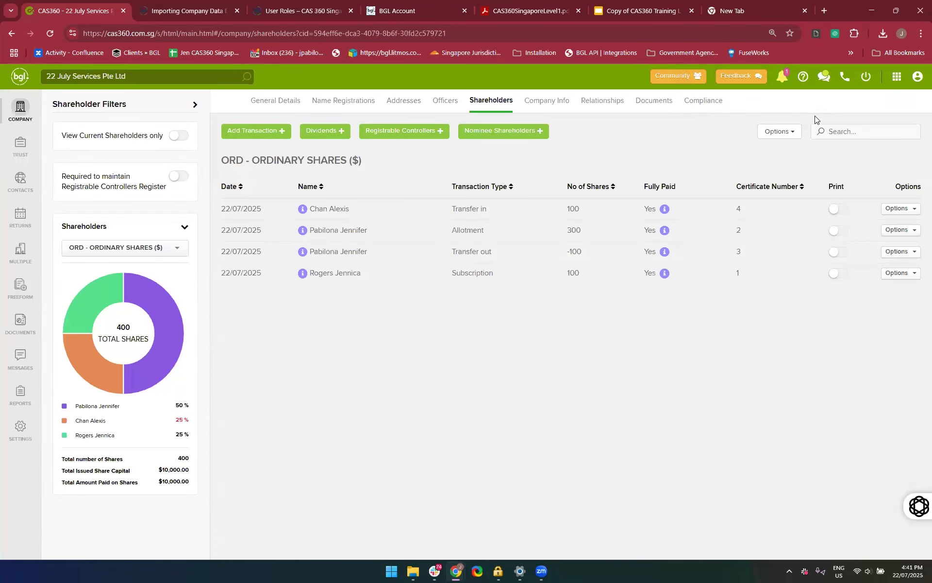
Check the notifications, the status of the newest entries in the global documents list, and the documents sent for review
left_click(781, 80)
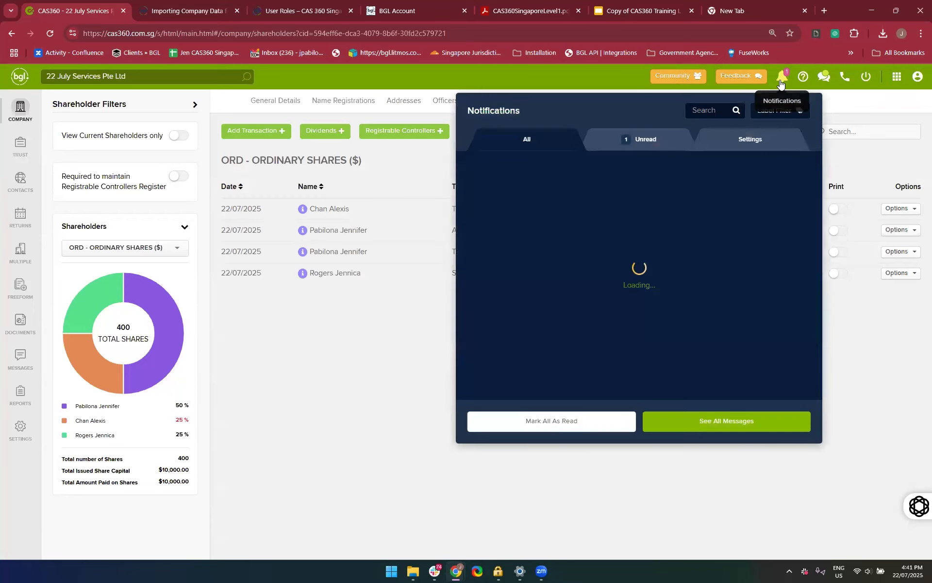
left_click(361, 393)
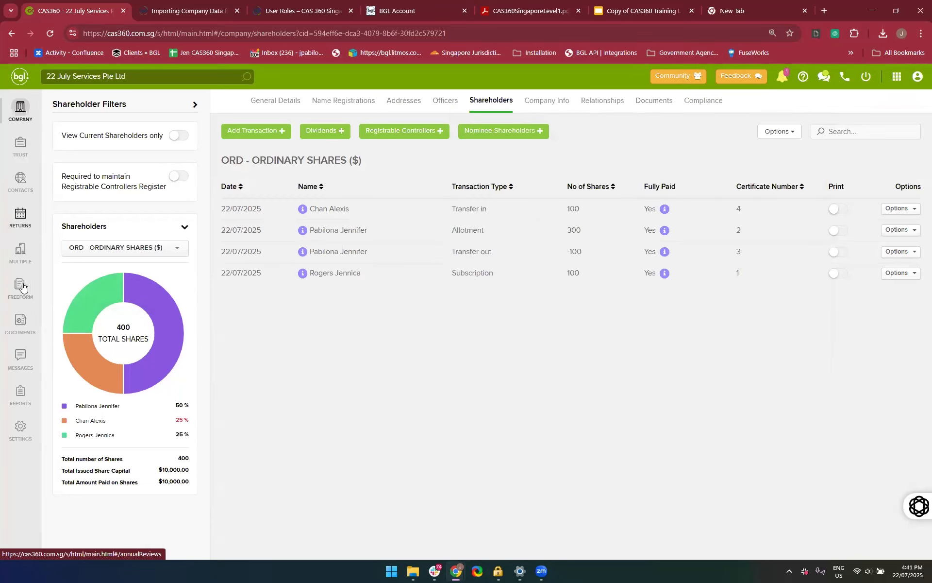
left_click(20, 322)
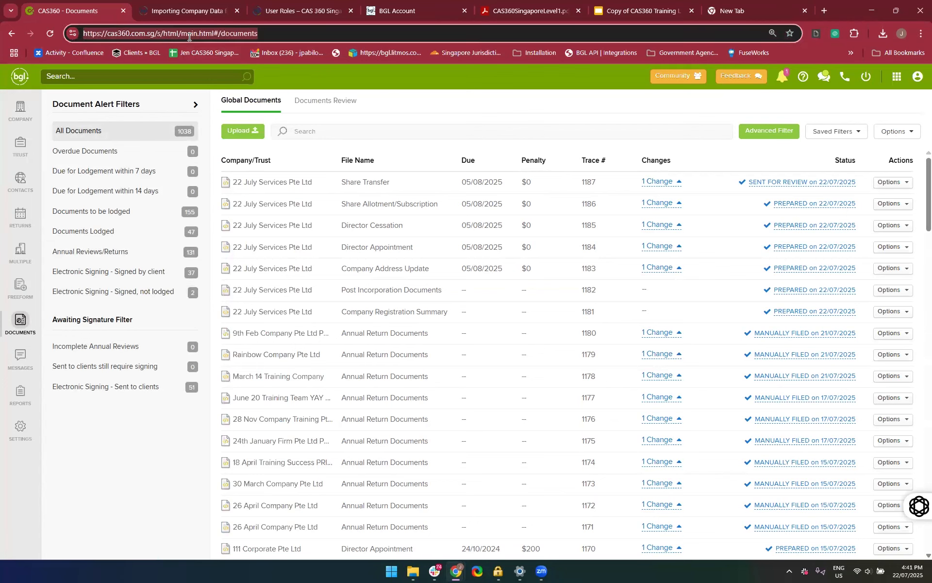
left_click(47, 36)
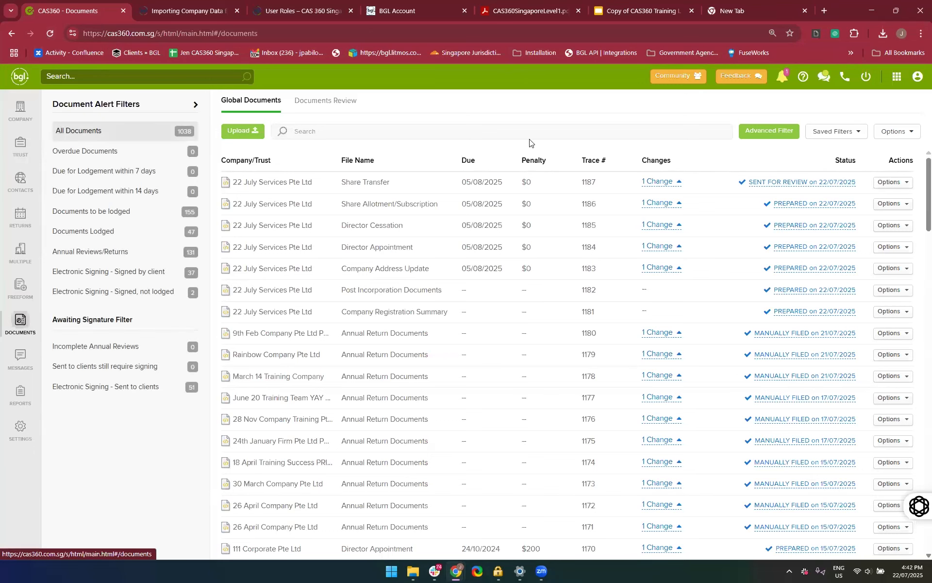
left_click(779, 78)
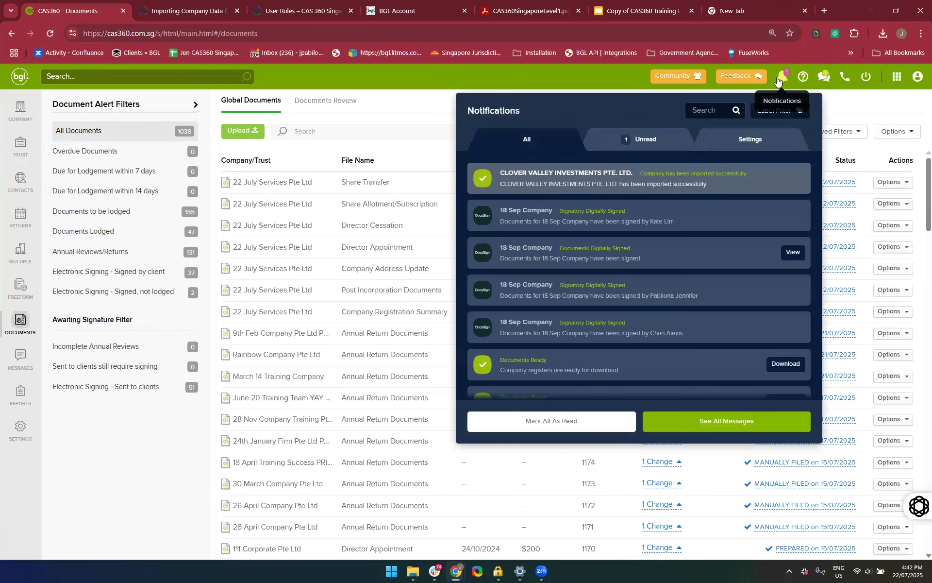
left_click(778, 82)
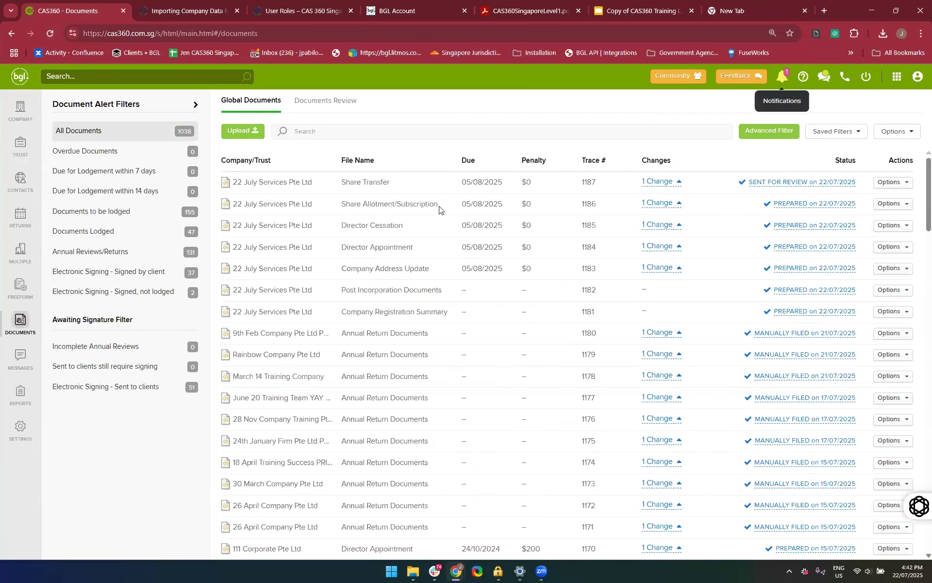
left_click(340, 93)
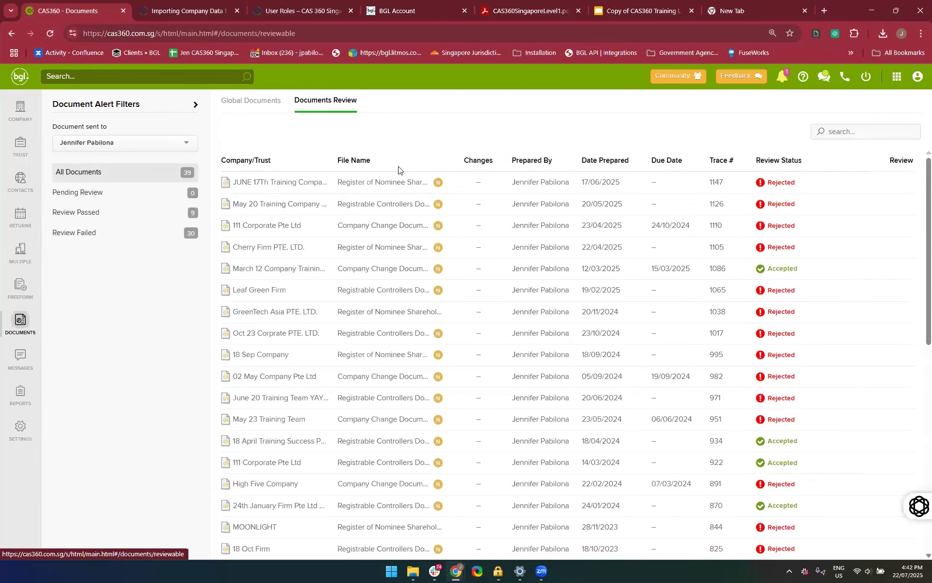
Search the company list for "22 July" and open the shareholder transactions of 22 July Services Pte Ltd
left_click(18, 111)
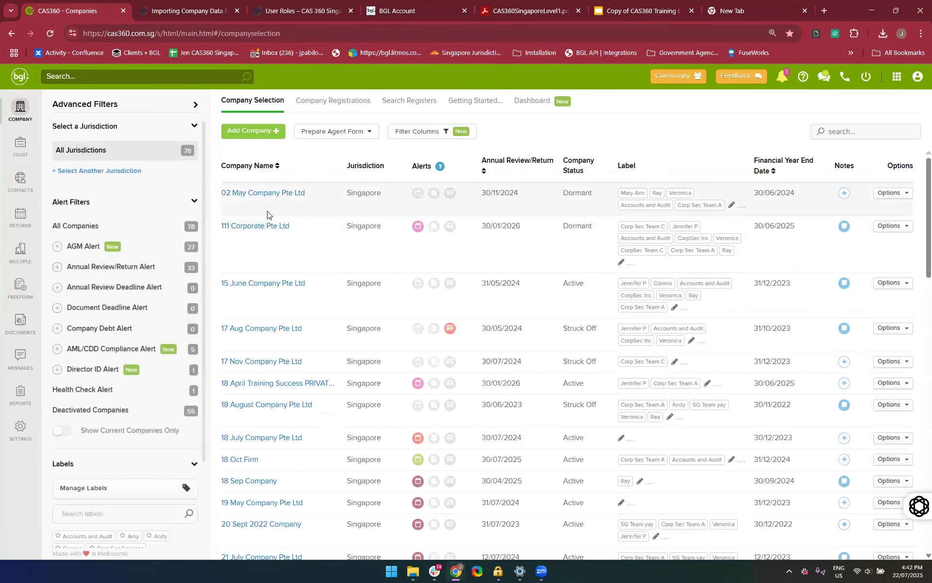
left_click(848, 129)
type("22 July")
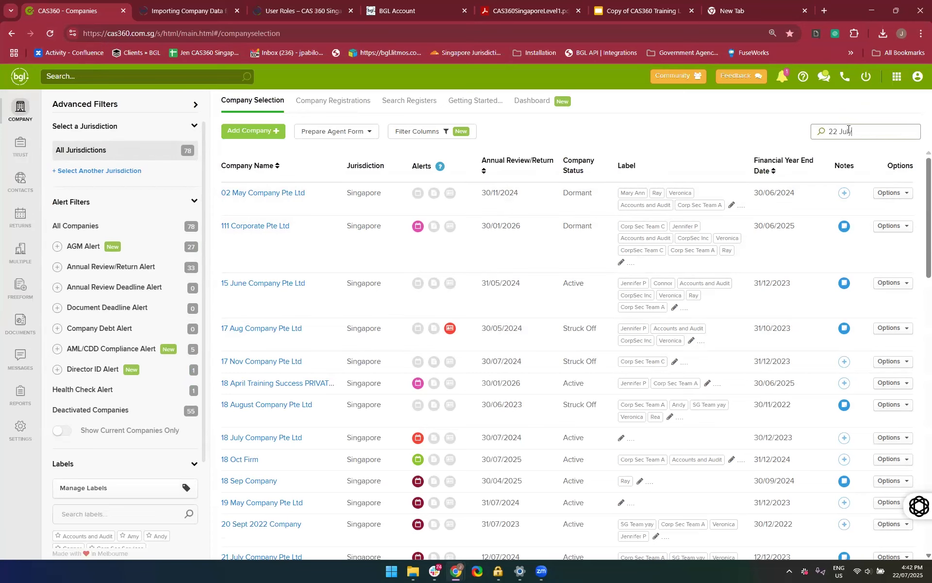
key("Return")
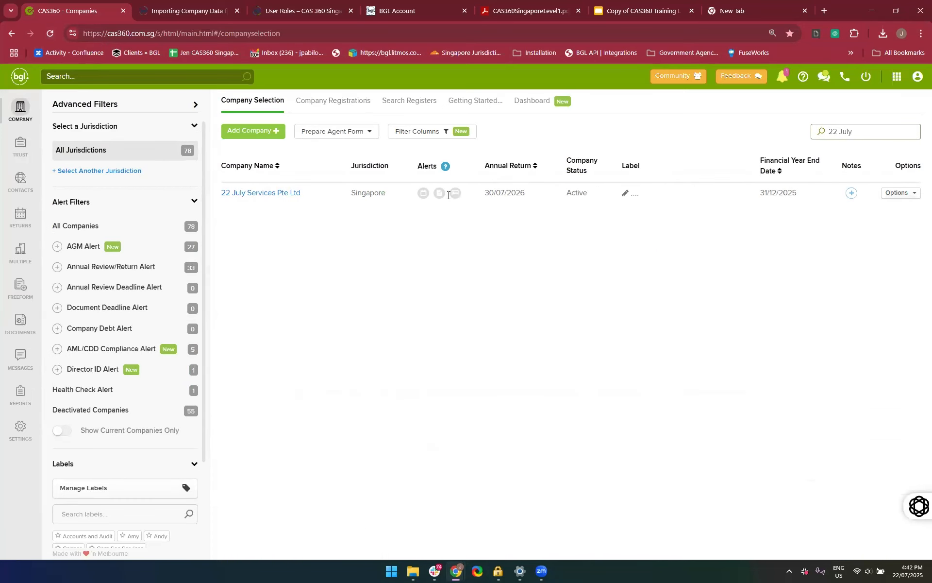
left_click(887, 274)
left_click_drag(888, 275, 775, 224)
left_click(775, 224)
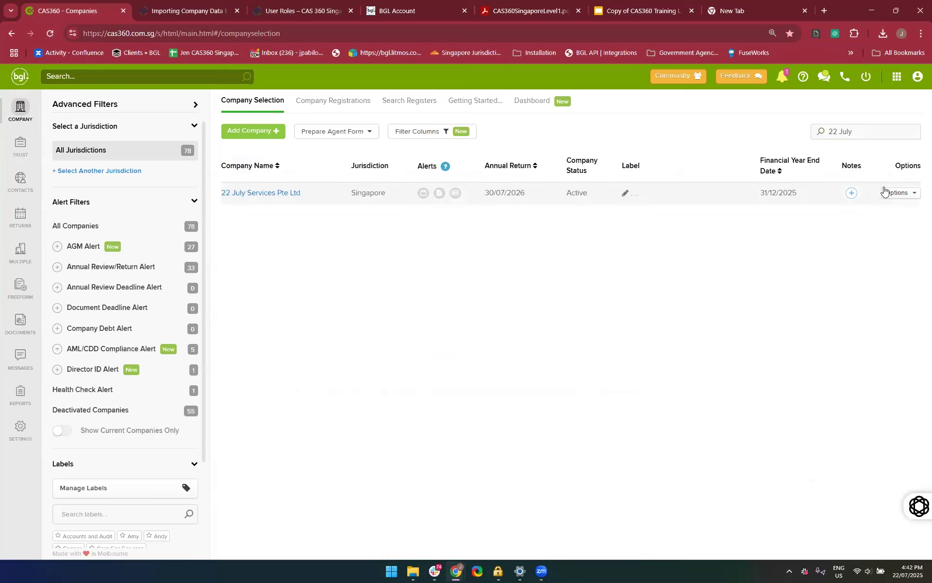
left_click(261, 193)
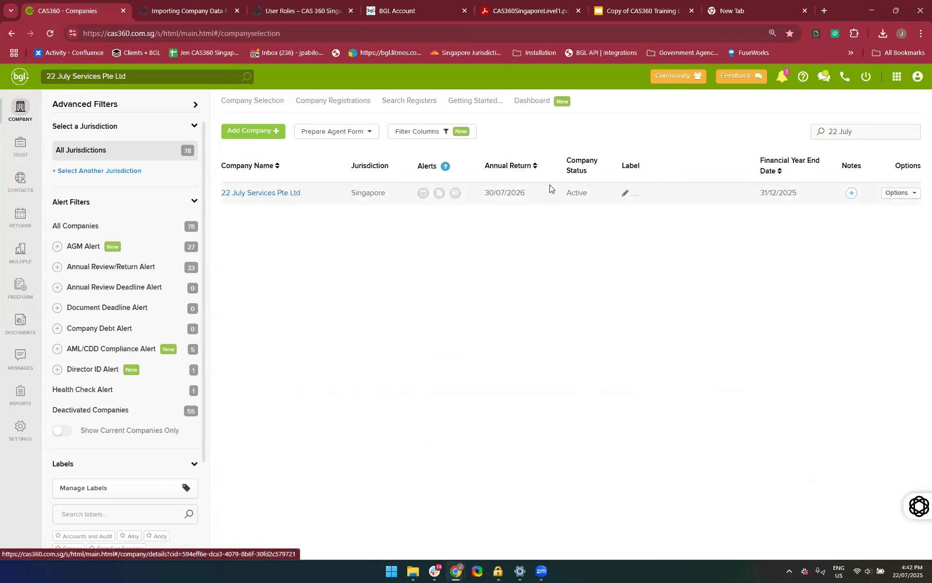
left_click(492, 100)
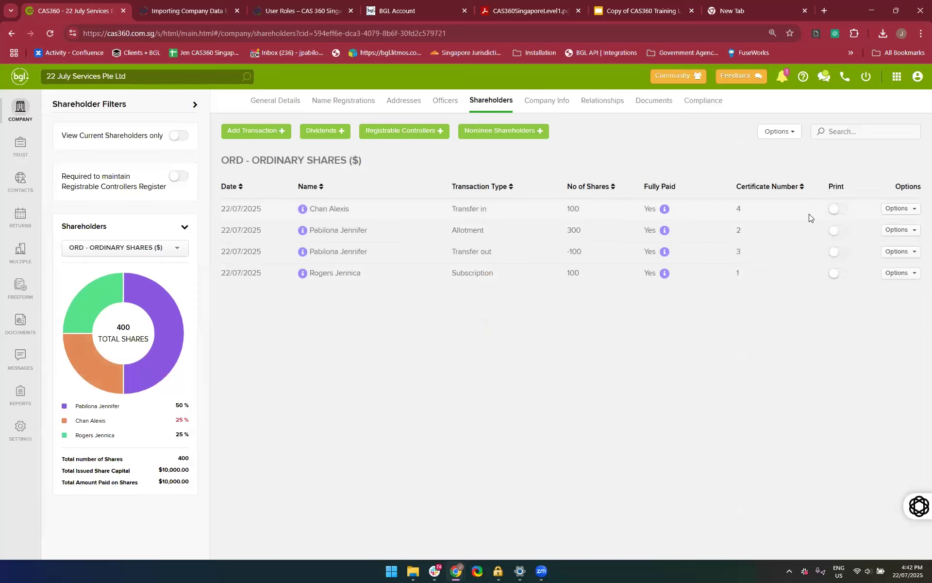
Select the 100-share transfer for printing and prepare its forms for document production
left_click(838, 209)
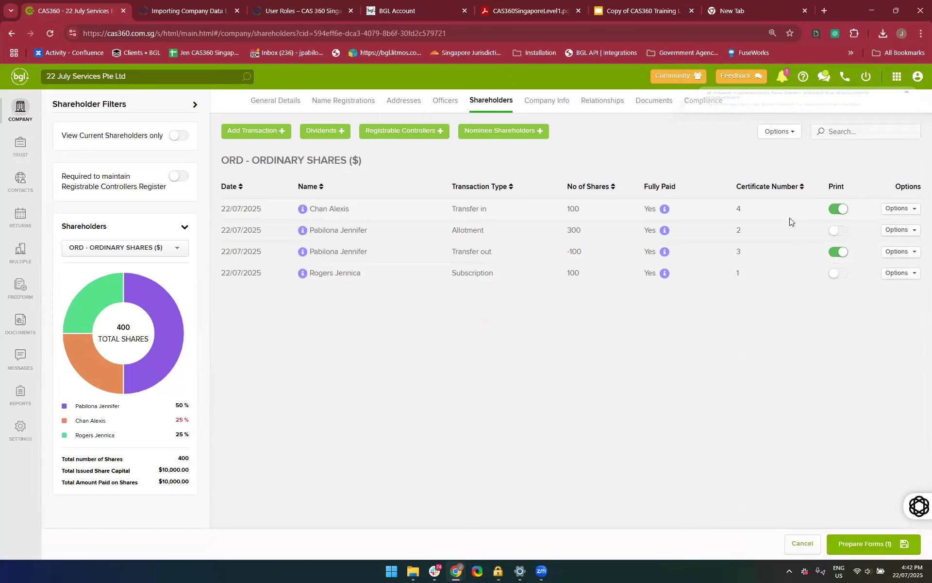
left_click(855, 546)
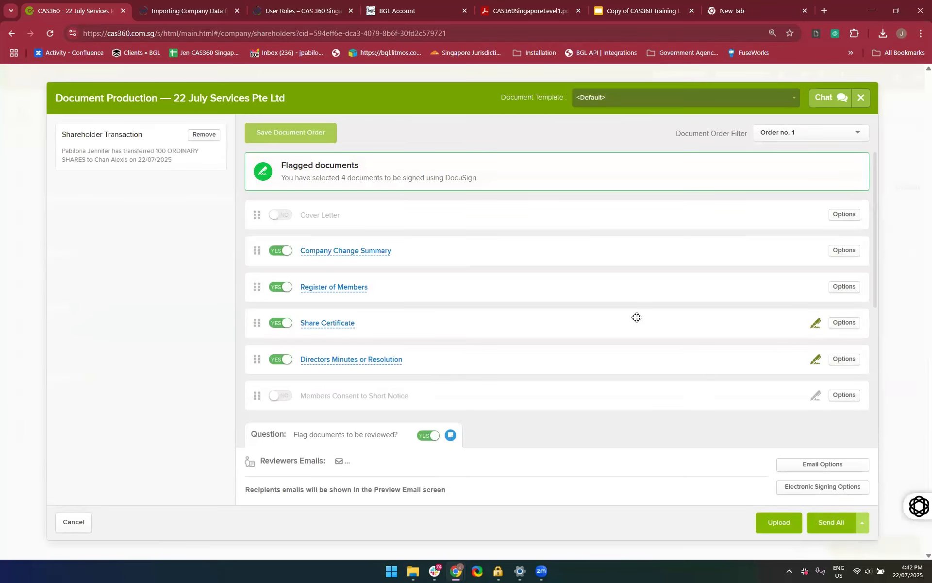
scroll(633, 316, "down", 4)
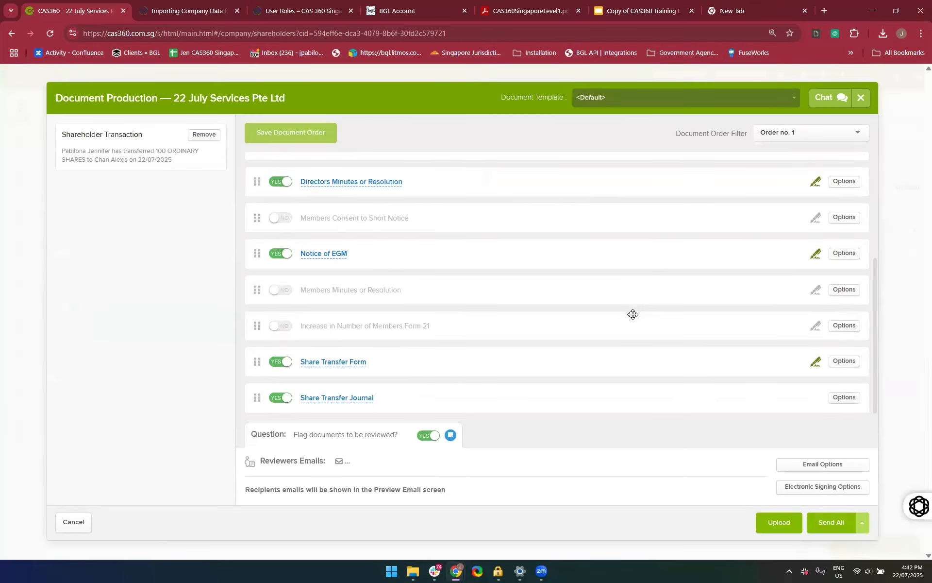
Add the note to reviewers "Please check the information if its true and correct"
left_click(451, 436)
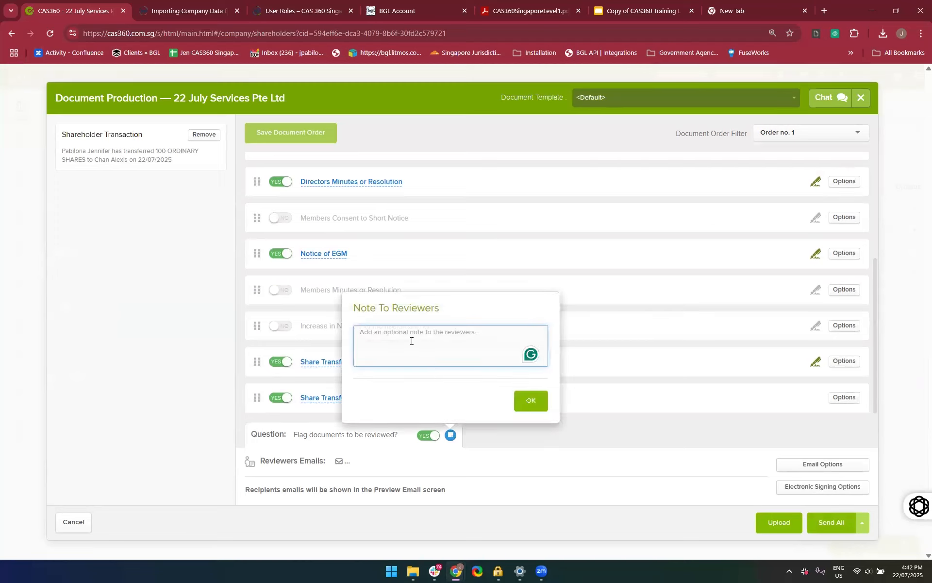
type("Please check the information if its true and correct")
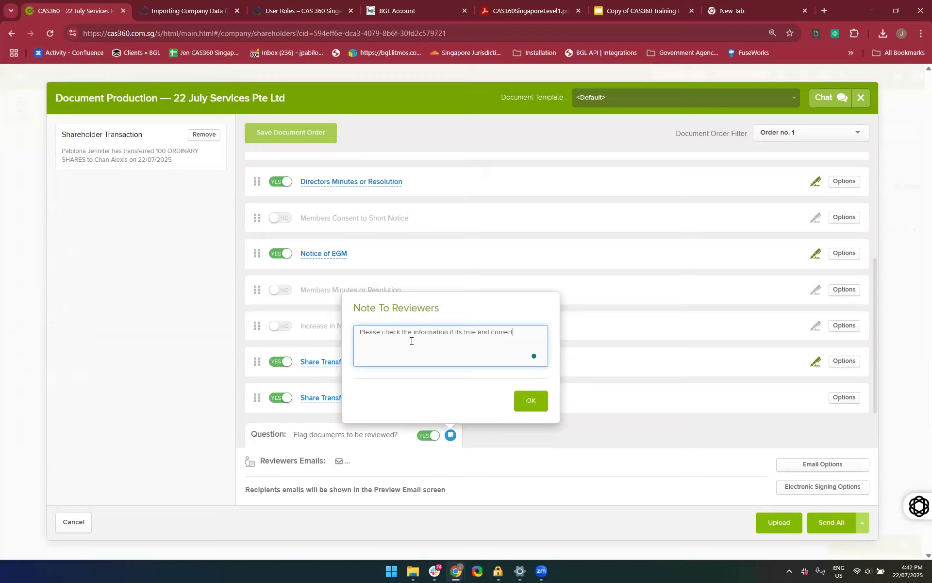
left_click(528, 401)
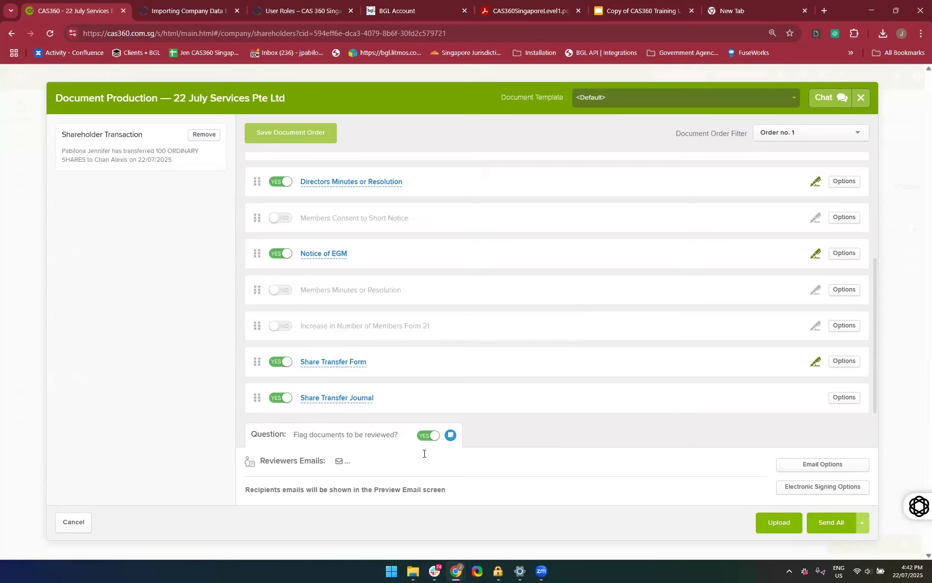
Add the third suggested contact as the reviewer of the share transfer documents
left_click(424, 453)
right_click(424, 454)
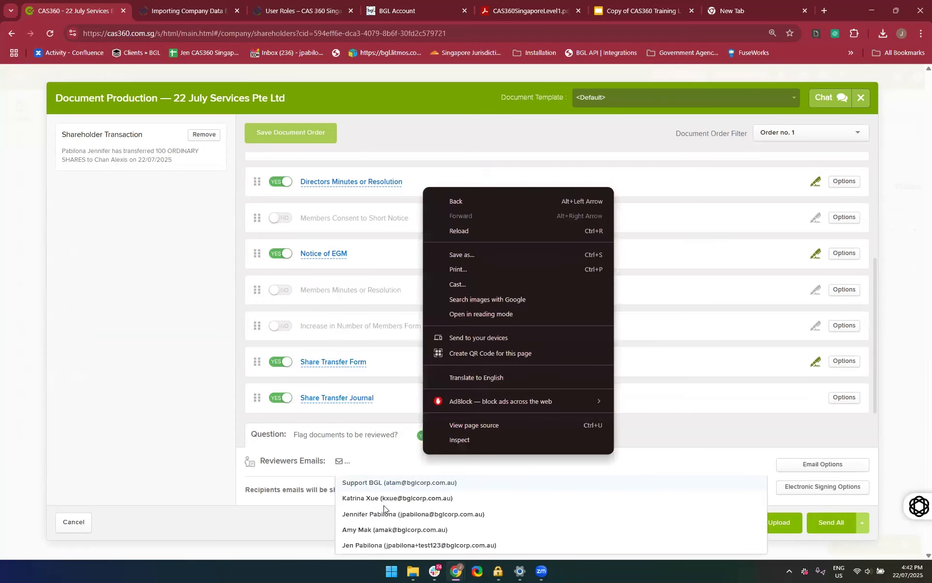
left_click(373, 514)
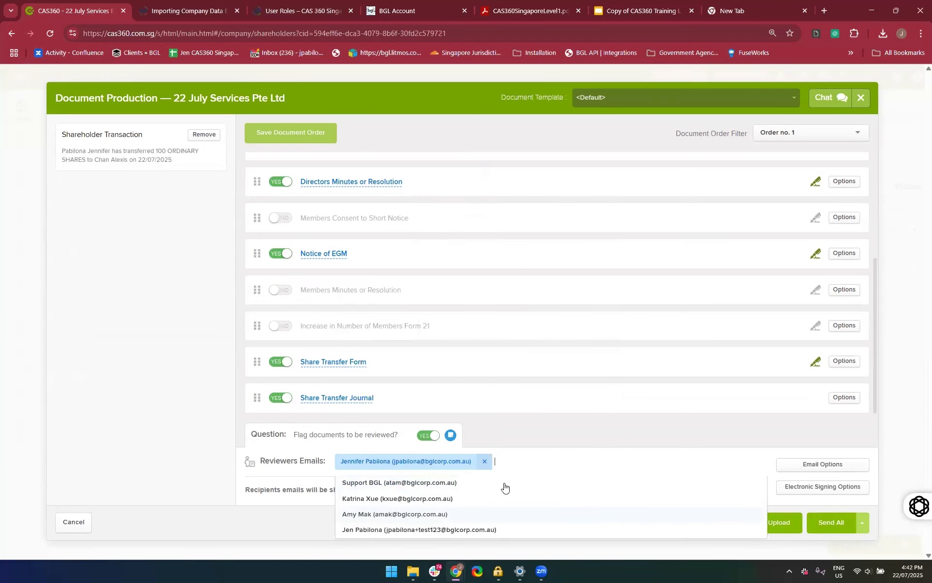
left_click(544, 446)
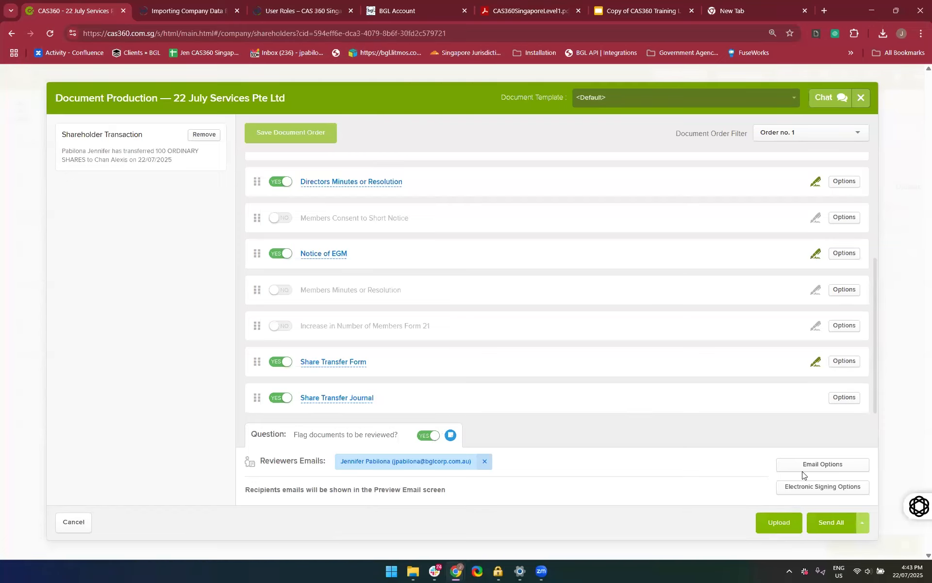
Set the electronic signing provider to NONE and save the signing options
left_click(808, 490)
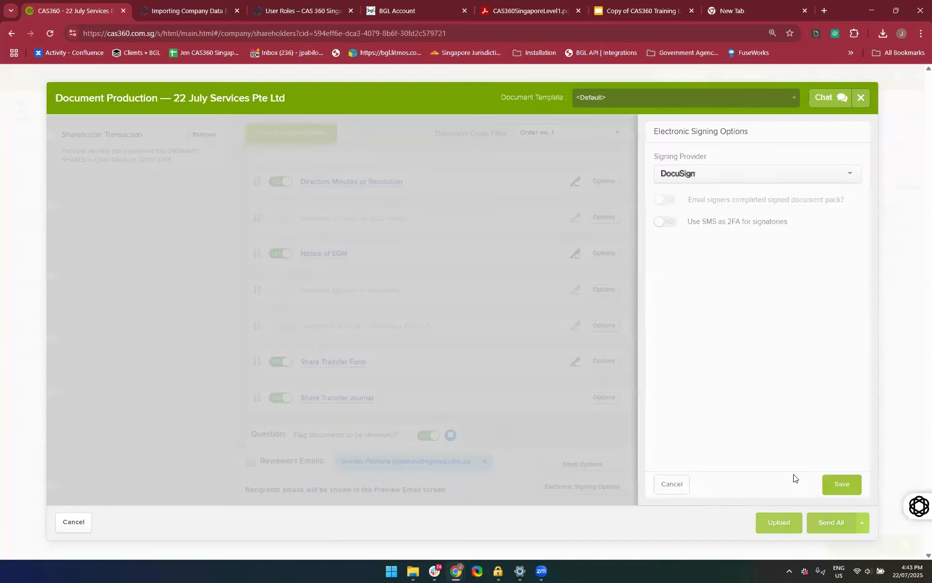
left_click(718, 173)
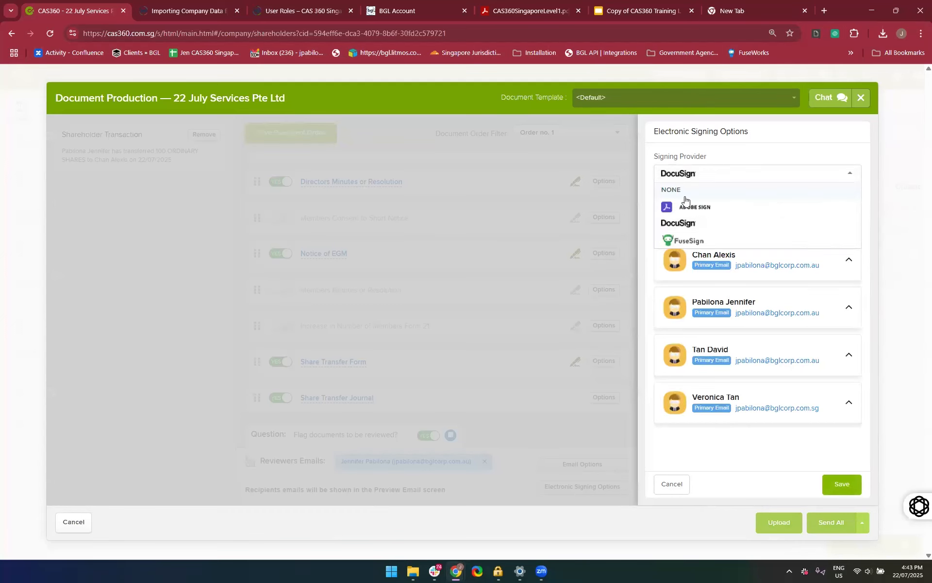
left_click(686, 203)
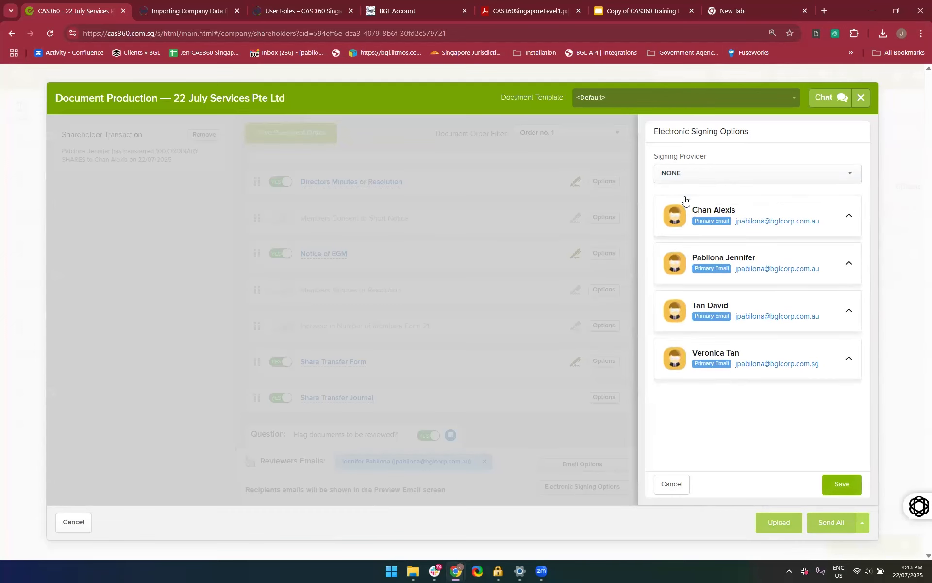
left_click(846, 478)
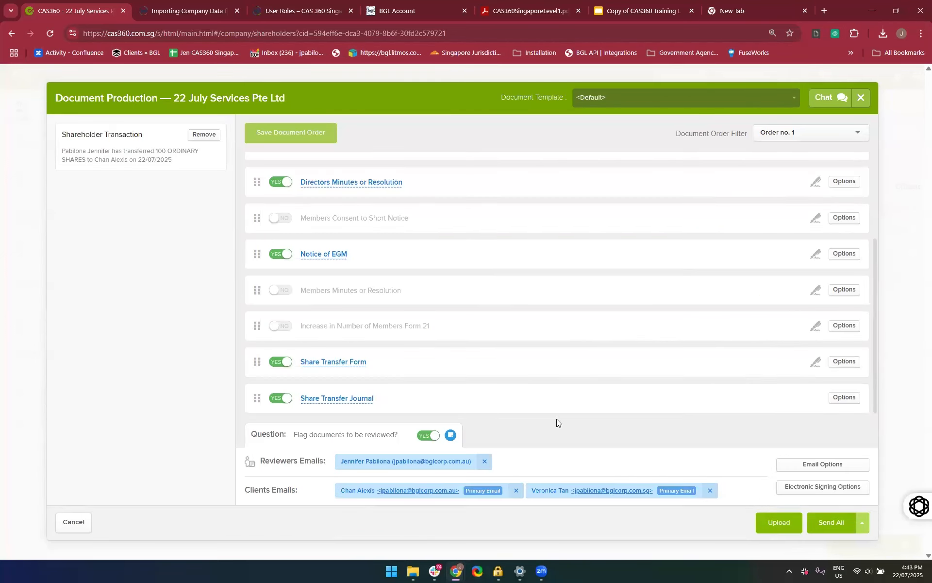
Start sending the full share transfer document set and examine its preview email from the heading to the end
left_click(819, 523)
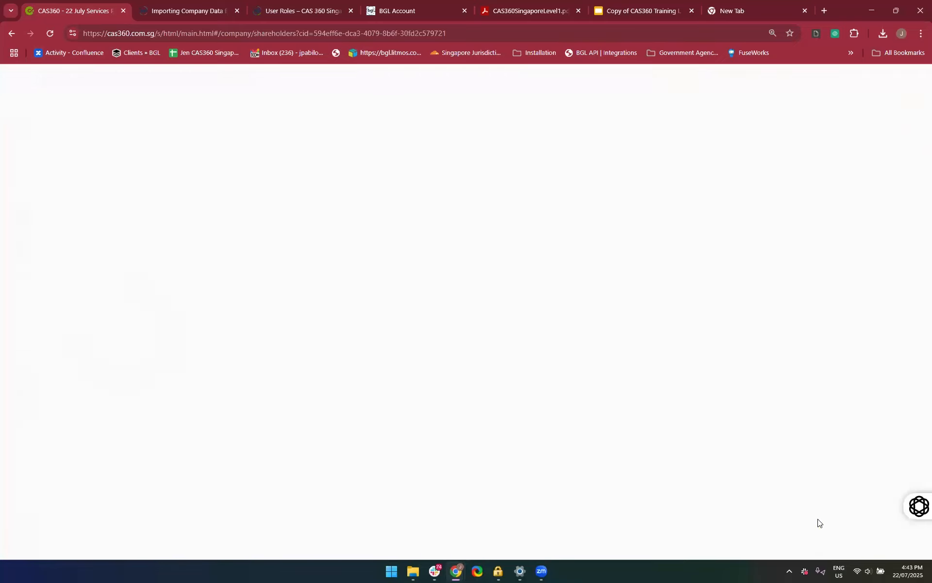
scroll(554, 481, "down", 10)
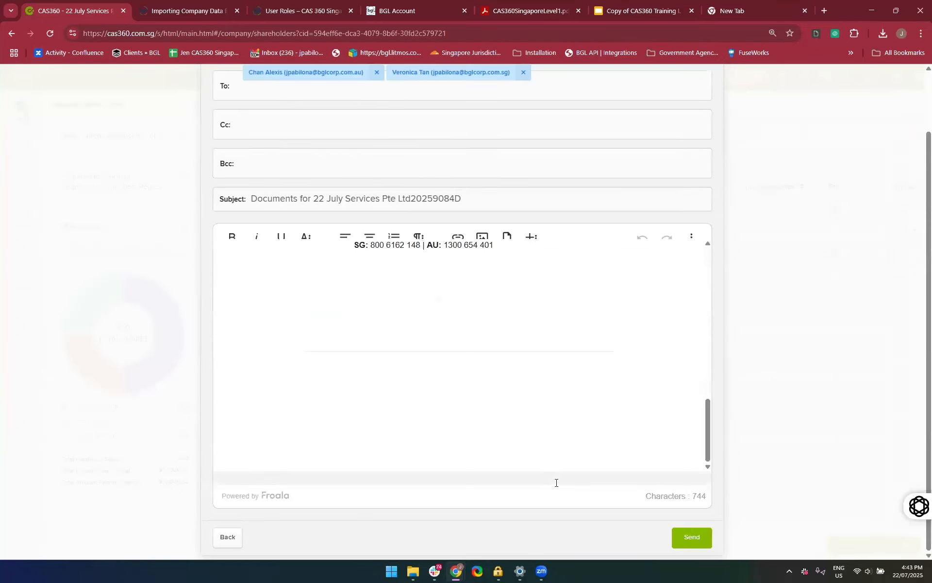
scroll(523, 476, "up", 1)
scroll(524, 476, "down", 1)
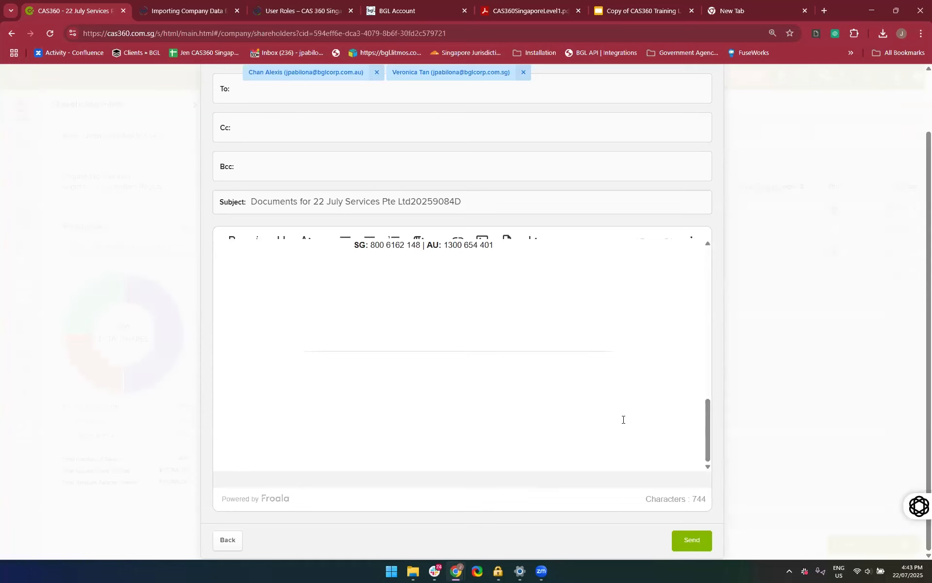
scroll(623, 419, "up", 10)
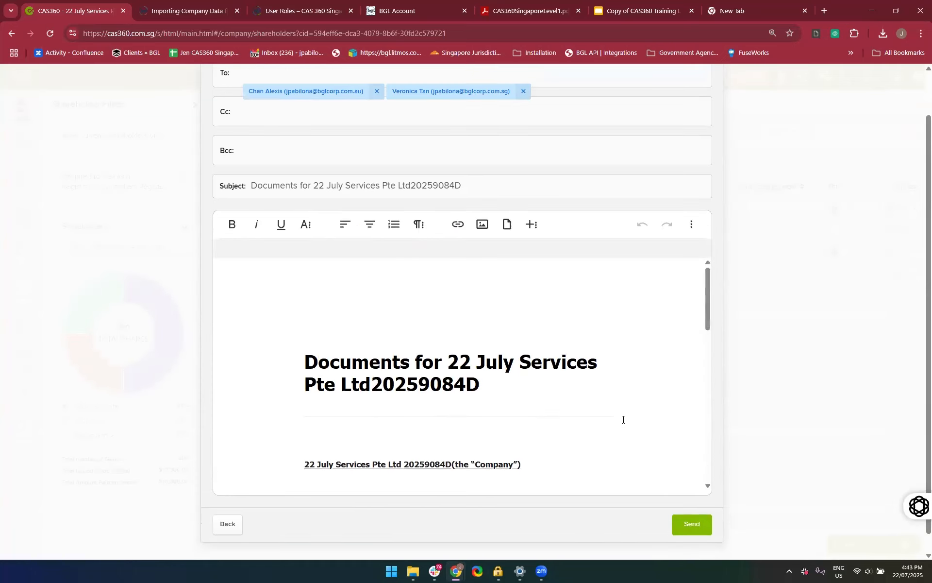
scroll(623, 420, "down", 10)
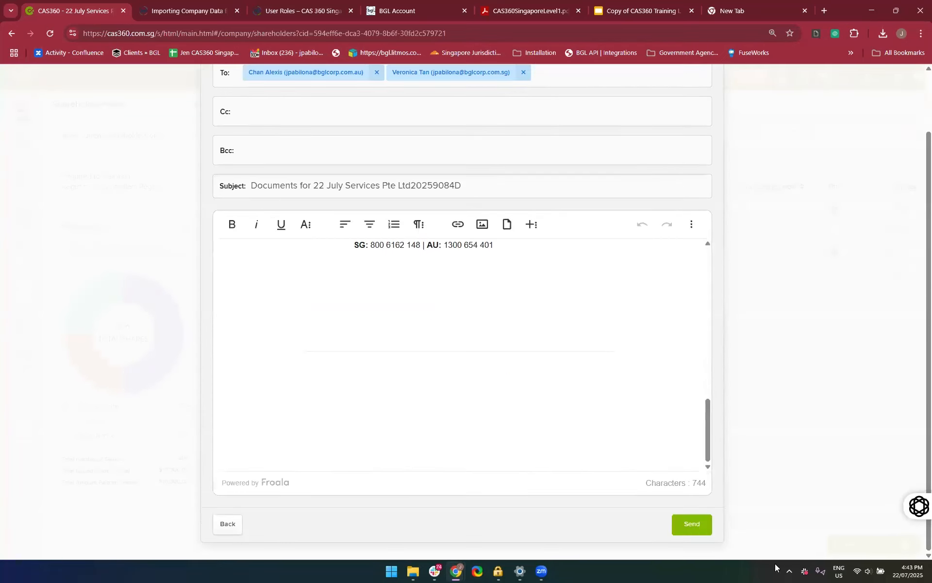
Send the share transfer documents email and decline saving its recipients as default company contacts
left_click(689, 524)
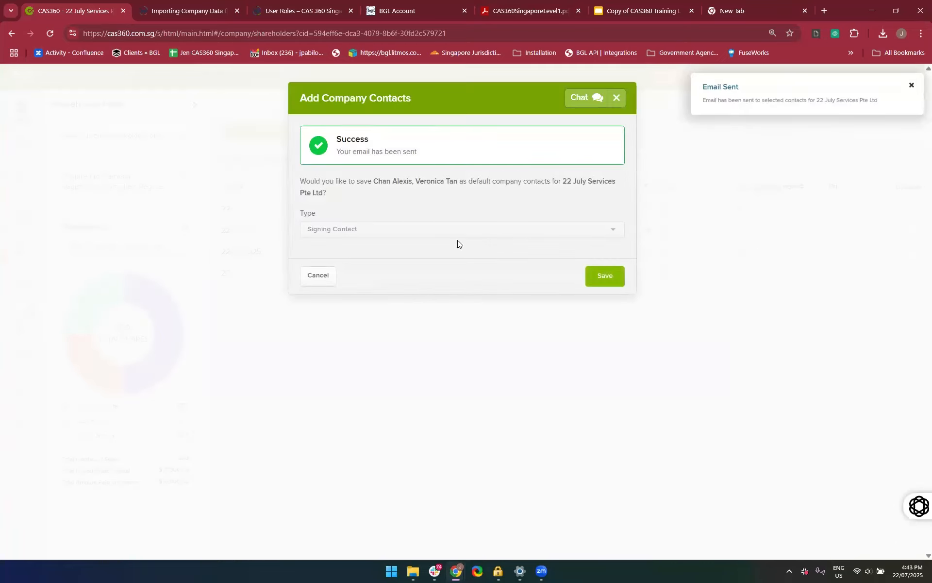
left_click(320, 276)
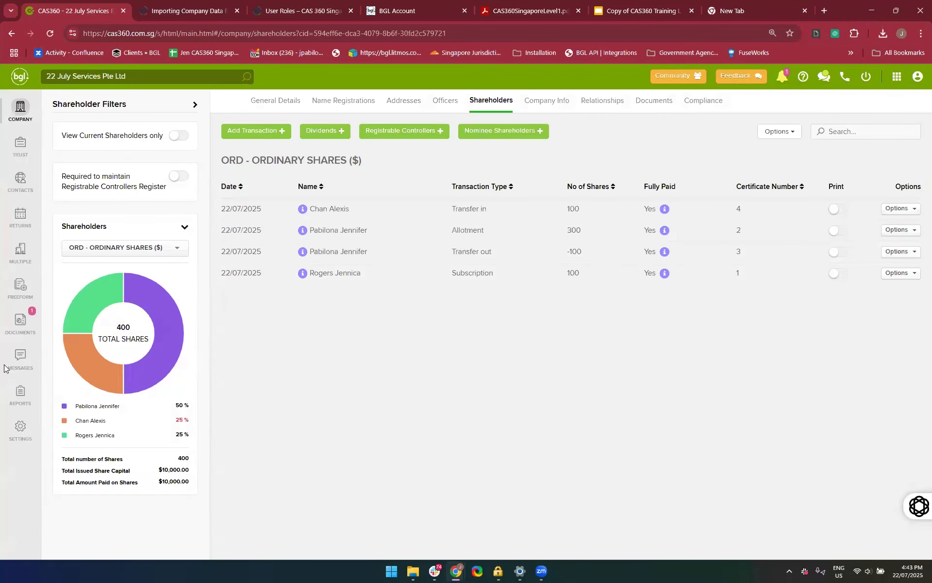
Open the pending 22 July Services Pte Ltd document in Documents Review and read through its pages
left_click(21, 321)
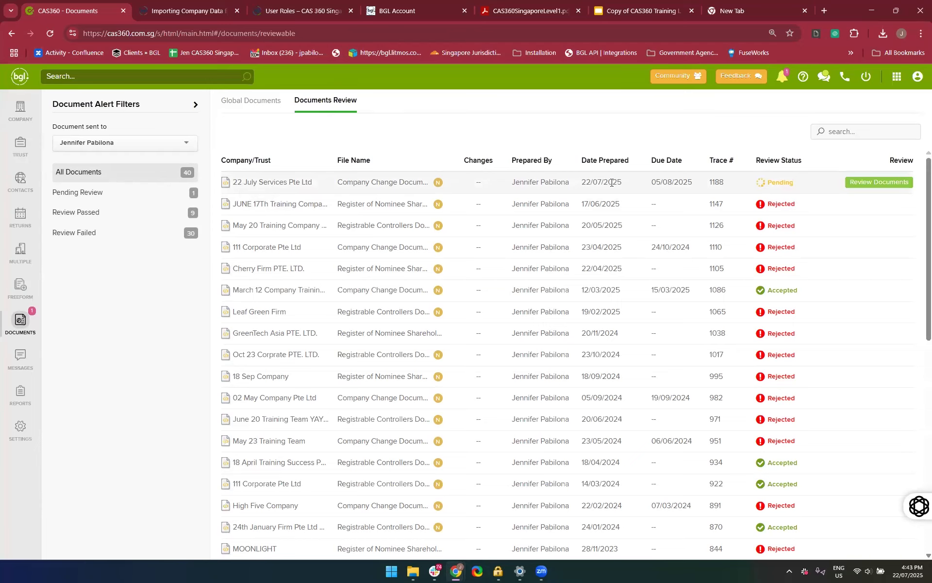
left_click(879, 183)
scroll(426, 424, "down", 3)
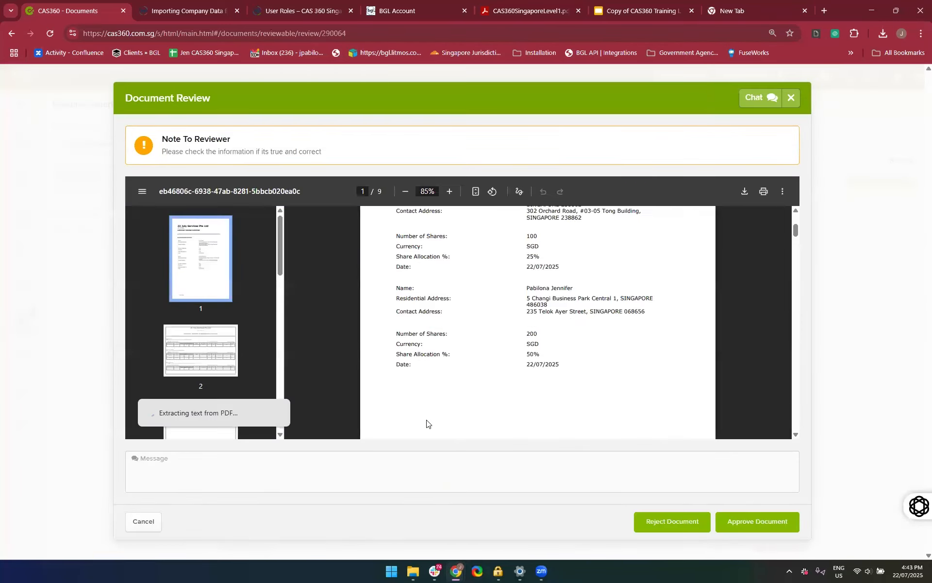
scroll(427, 424, "down", 10)
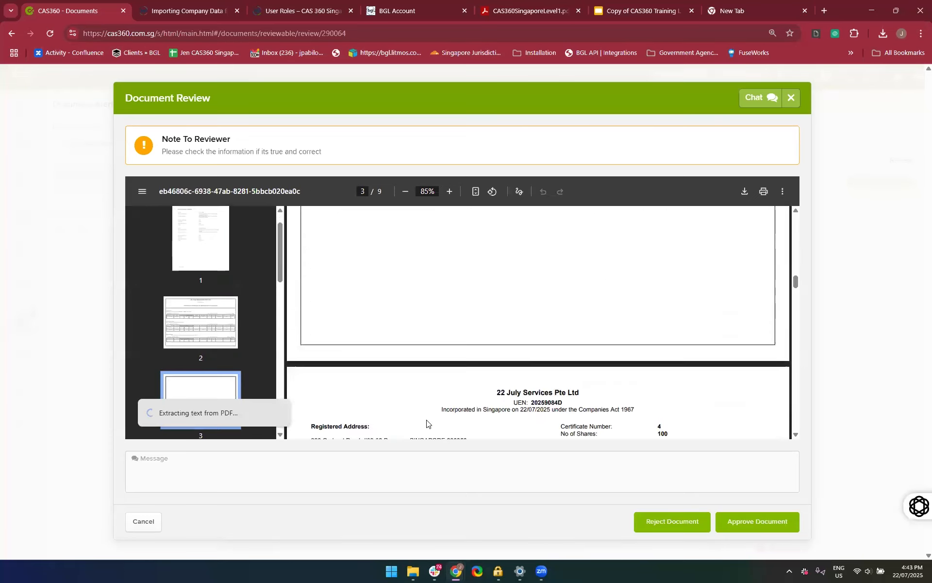
scroll(426, 423, "down", 6)
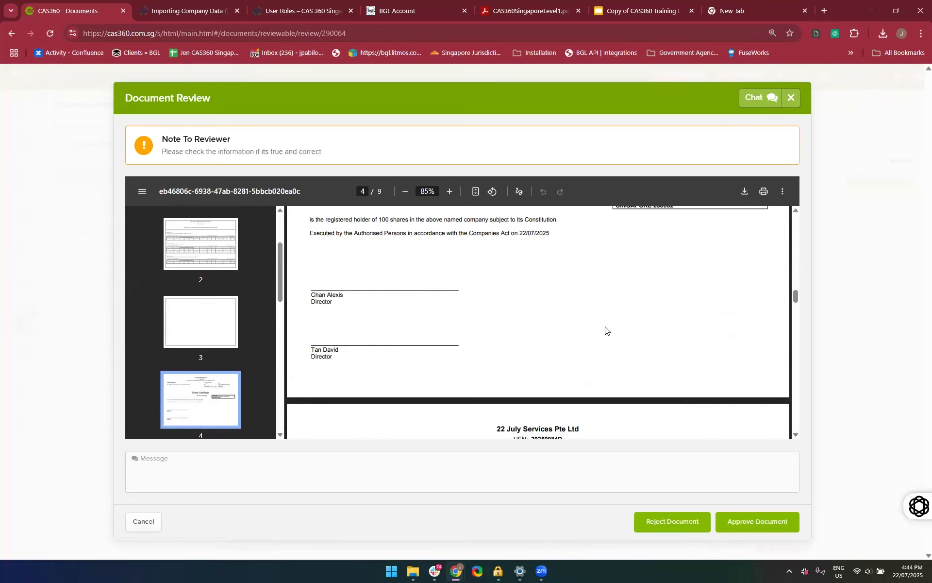
scroll(605, 331, "down", 8)
scroll(589, 337, "down", 8)
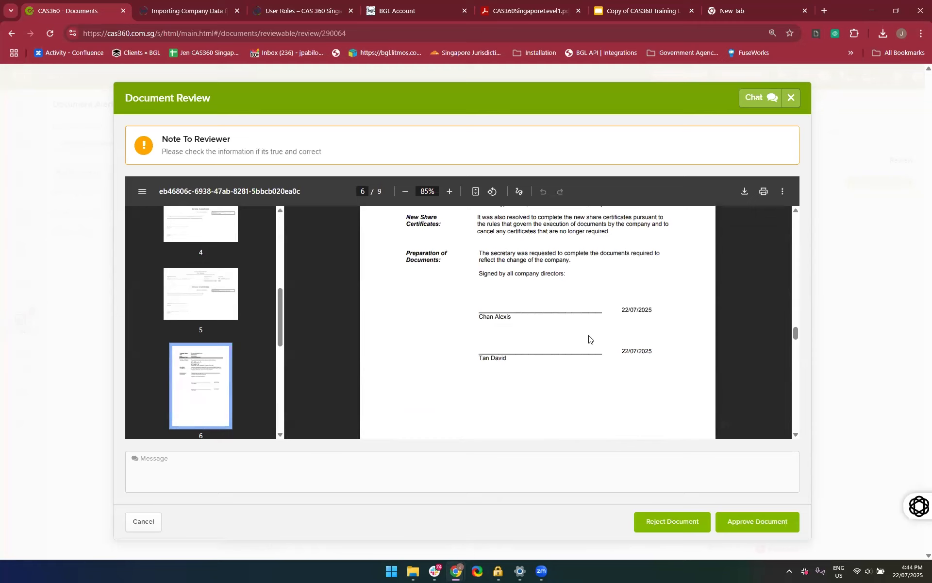
Reject the document with the message "Please update Passport details as it's expired"
left_click(462, 470)
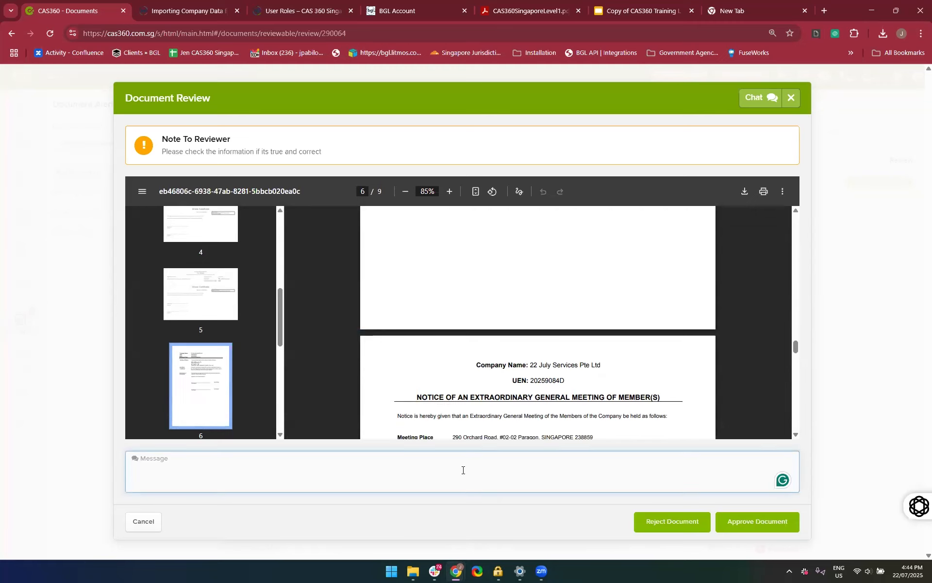
type("Plea")
key("BackSpace")
key("BackSpace")
key("BackSpace")
key("BackSpace")
key("BackSpace")
key("BackSpace")
type("update")
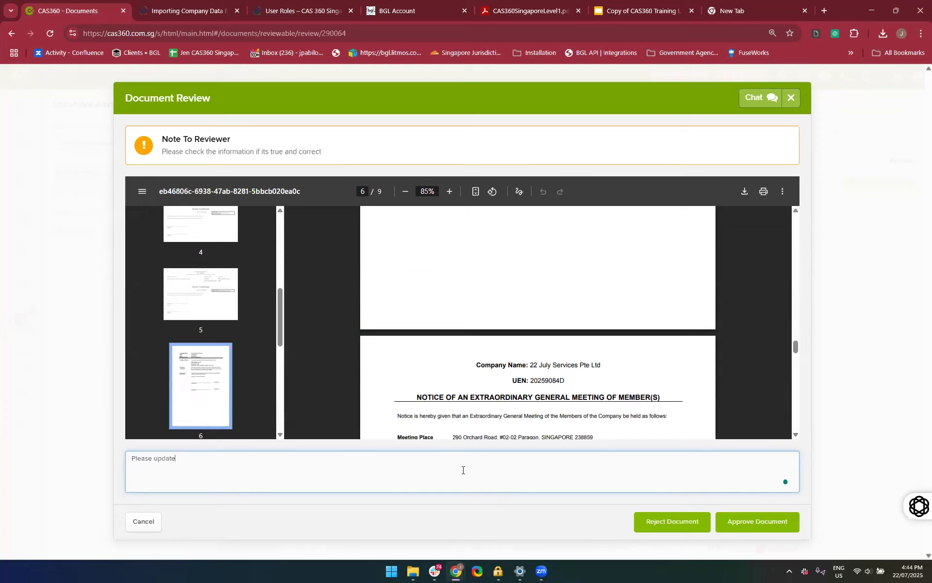
type(" Passport details as it's expired")
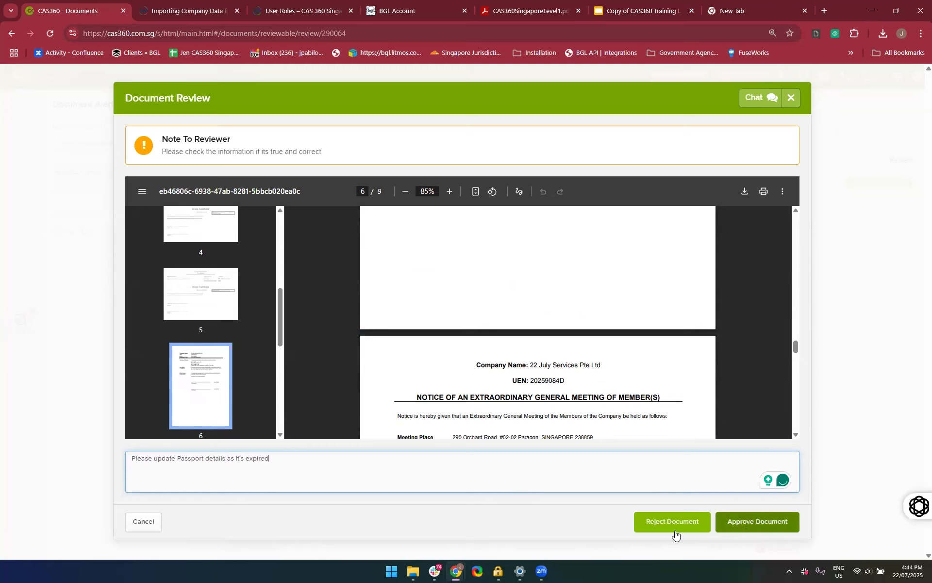
left_click(649, 528)
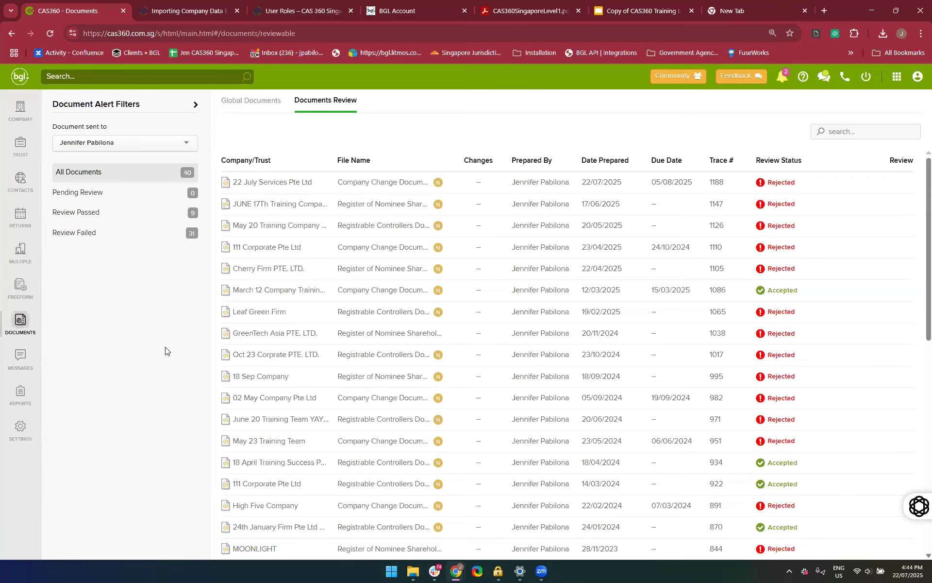
Follow the rejection notification for 22 July Services Pte Ltd and examine the history of the share transfer document that failed review
left_click(783, 76)
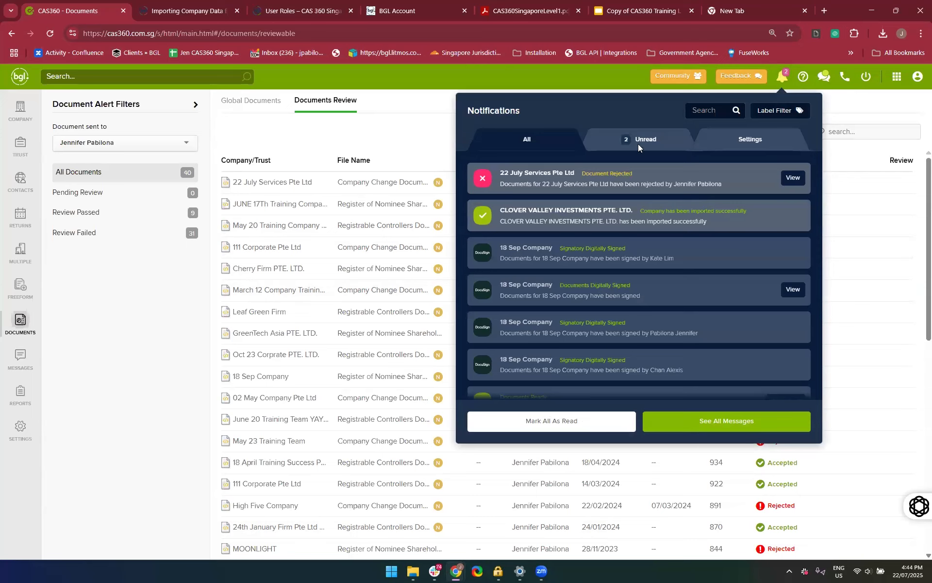
mouse_move(644, 179)
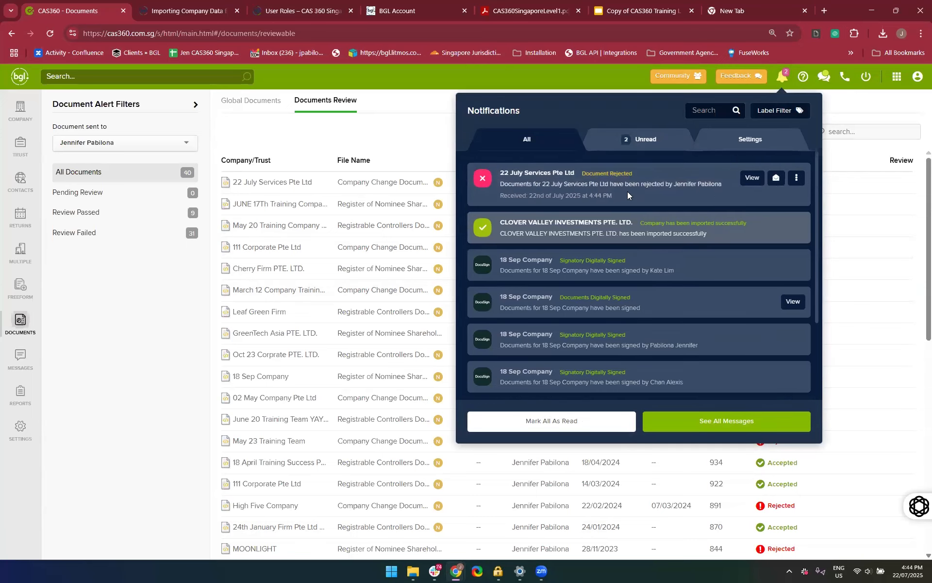
left_click(746, 181)
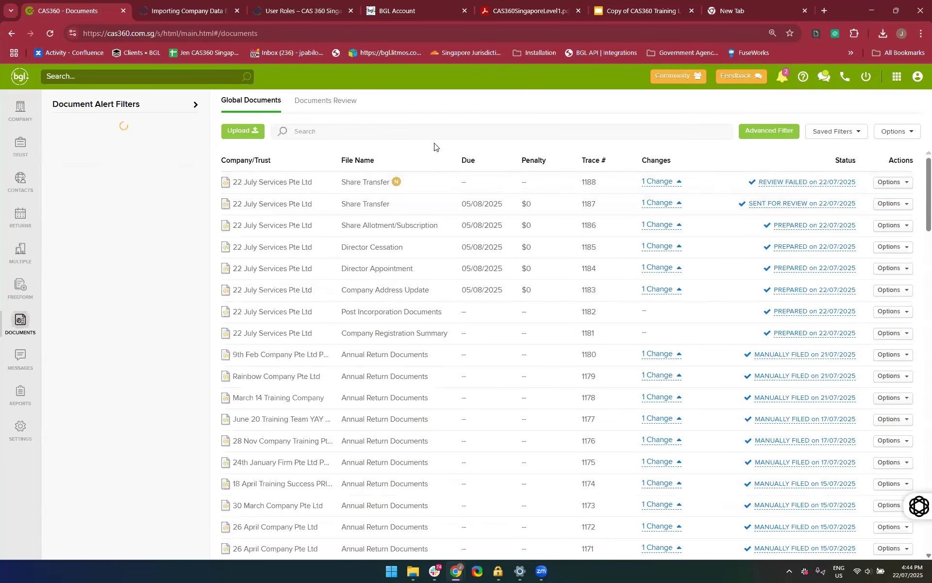
mouse_move(399, 187)
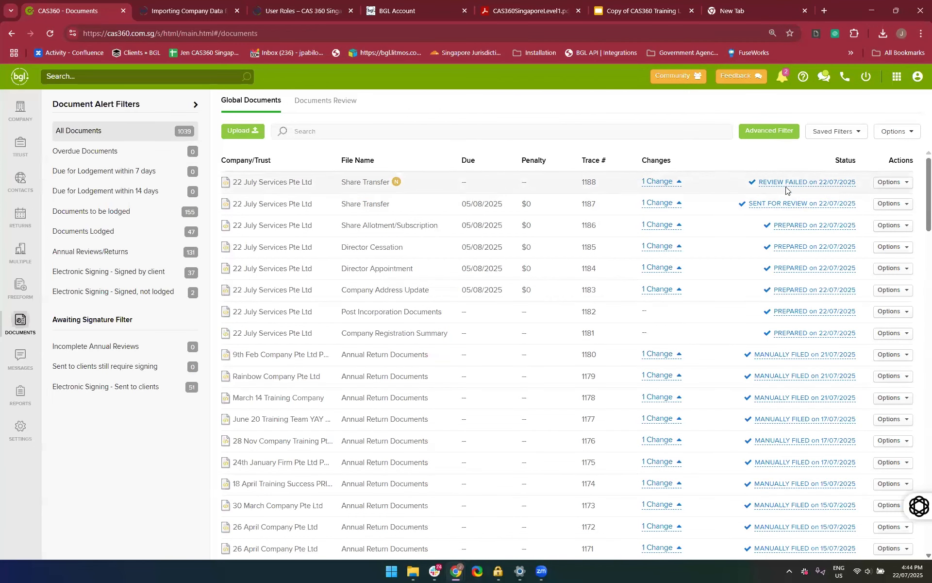
left_click(891, 182)
left_click(855, 236)
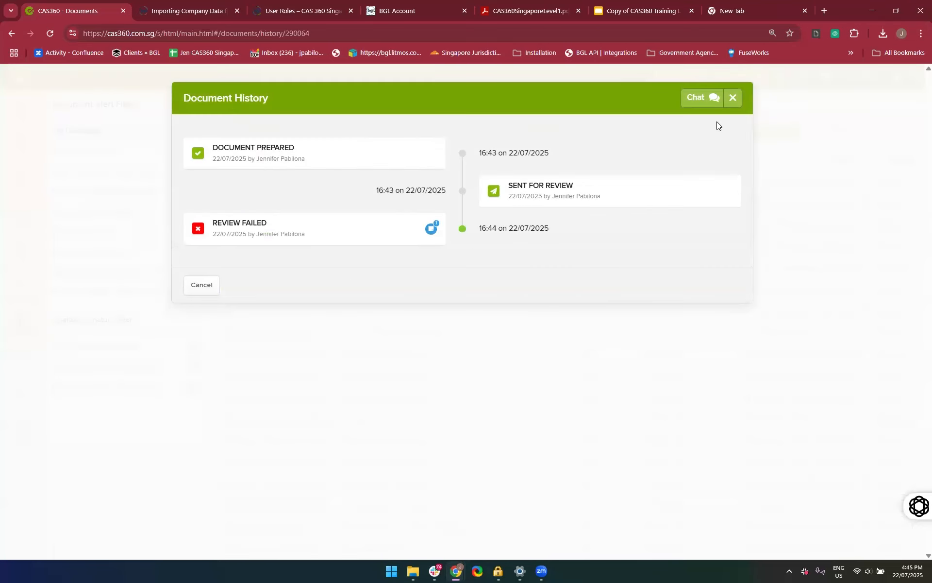
left_click(733, 98)
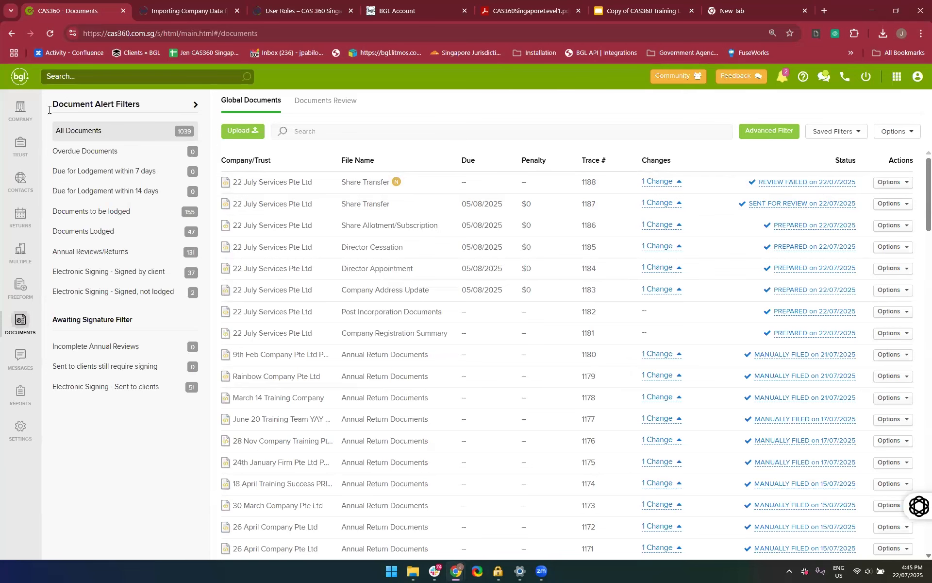
Search the company list for "22 July" and open the shareholders of 22 July Services Pte Ltd
left_click(20, 110)
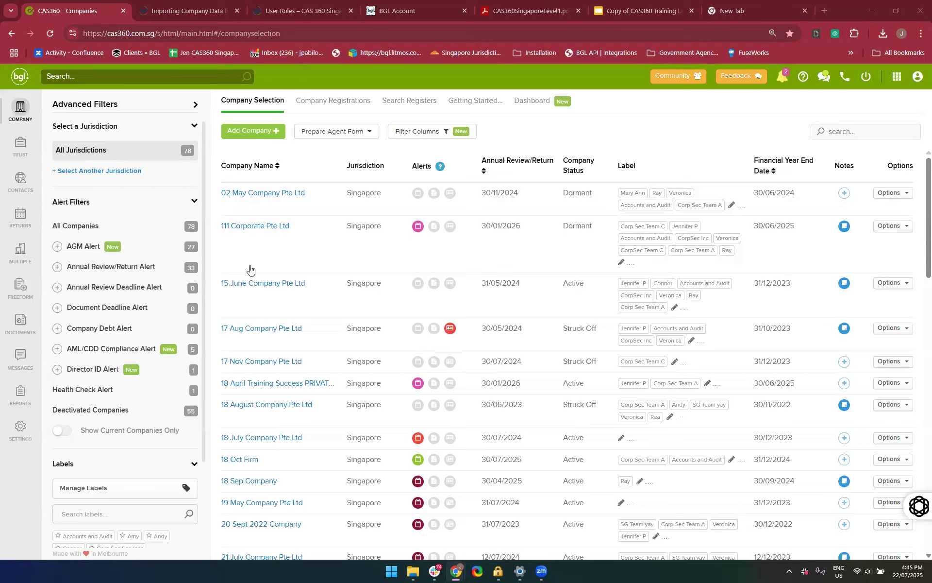
left_click(878, 133)
type("22 July")
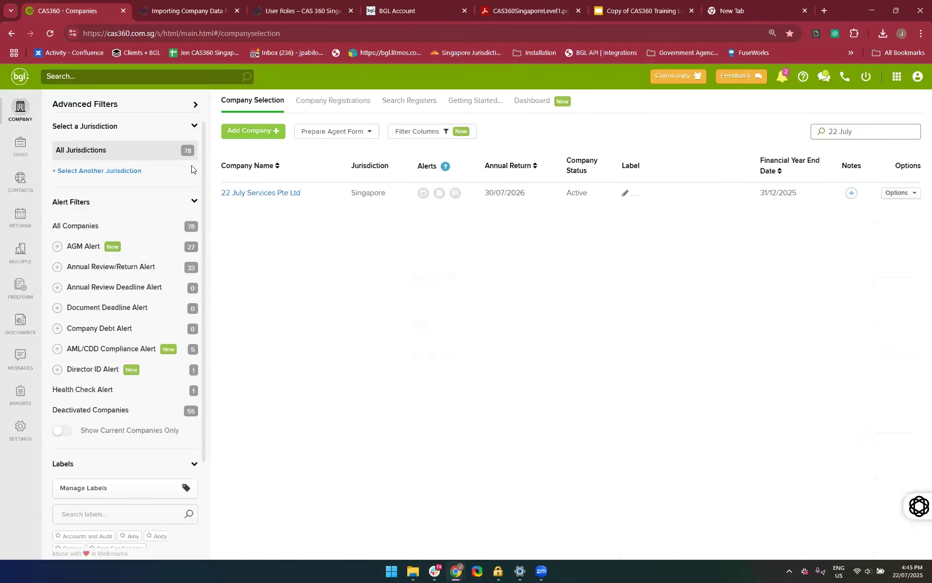
left_click(261, 195)
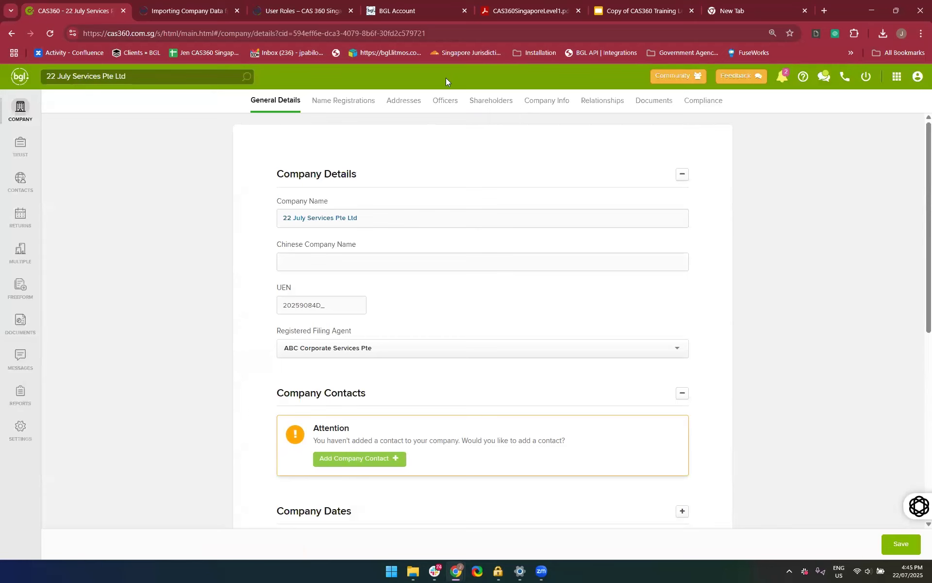
left_click(483, 113)
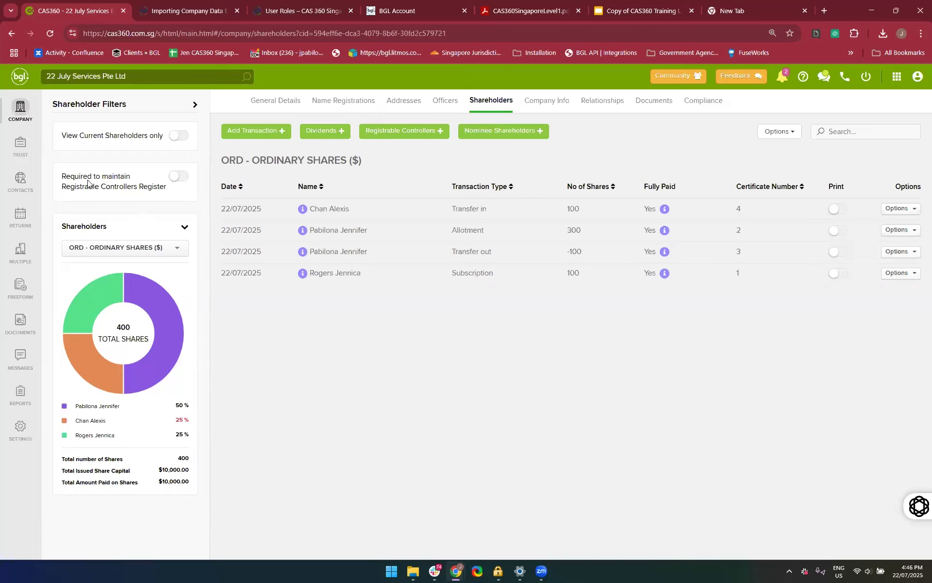
Compare the registrable controller options with the Registrable Controllers Register requirement on and off, and leave the requirement enabled
left_click(179, 178)
left_click(410, 131)
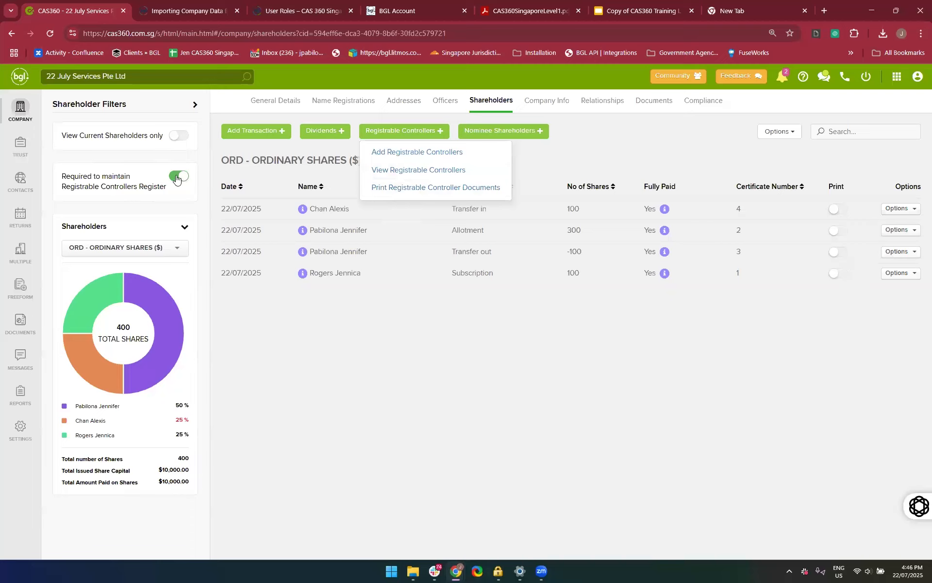
left_click(402, 130)
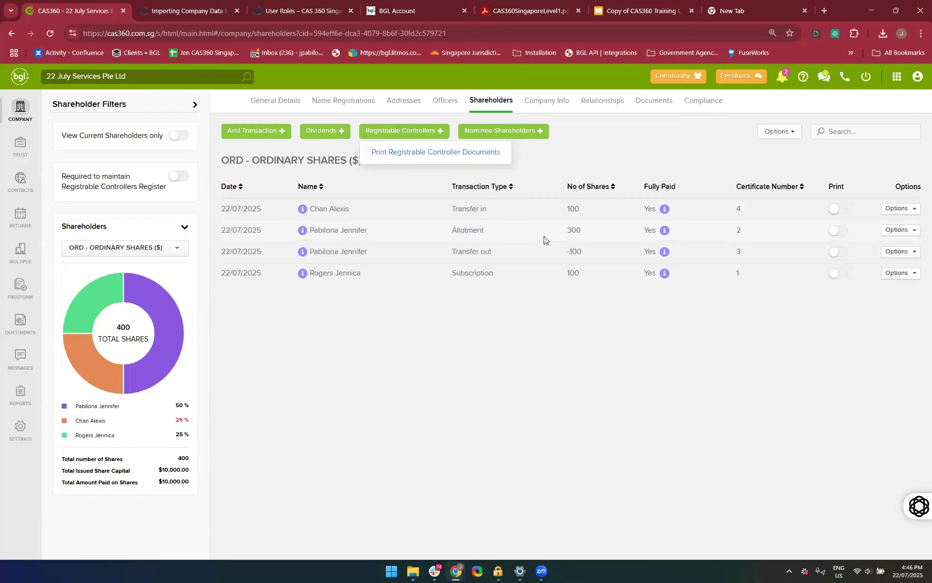
left_click(179, 178)
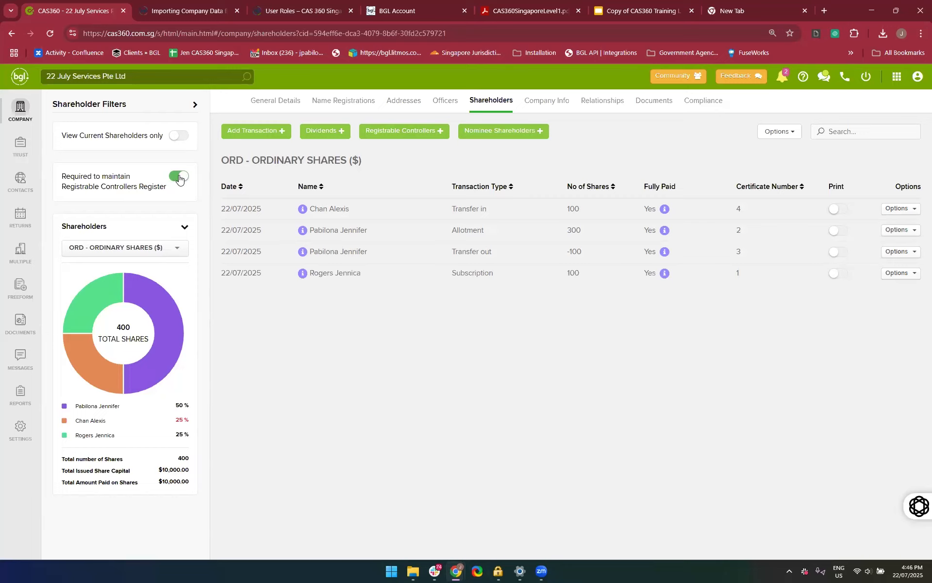
Start adding a registrable controller and pick the second contact matching the searched first name
left_click(387, 128)
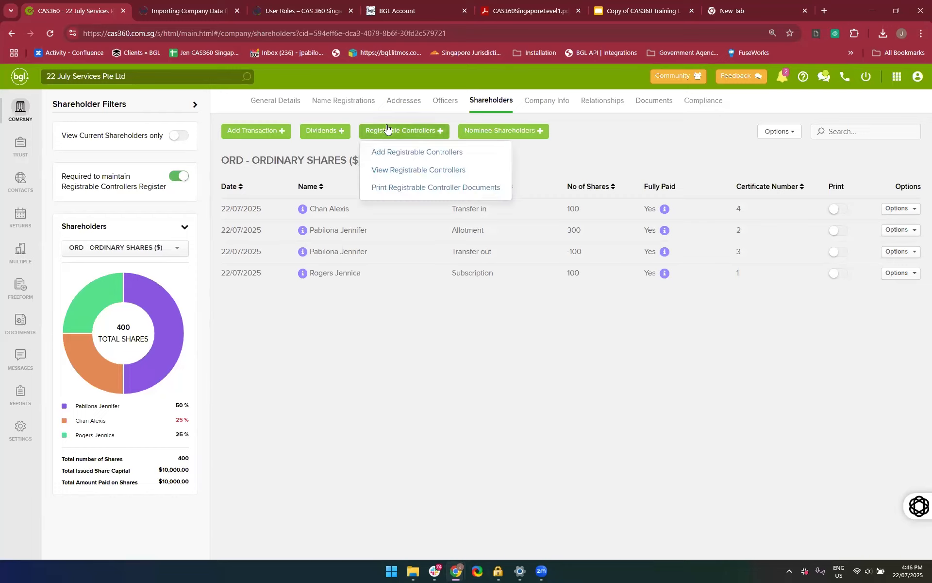
left_click(414, 155)
left_click(415, 154)
left_click(414, 155)
left_click(414, 154)
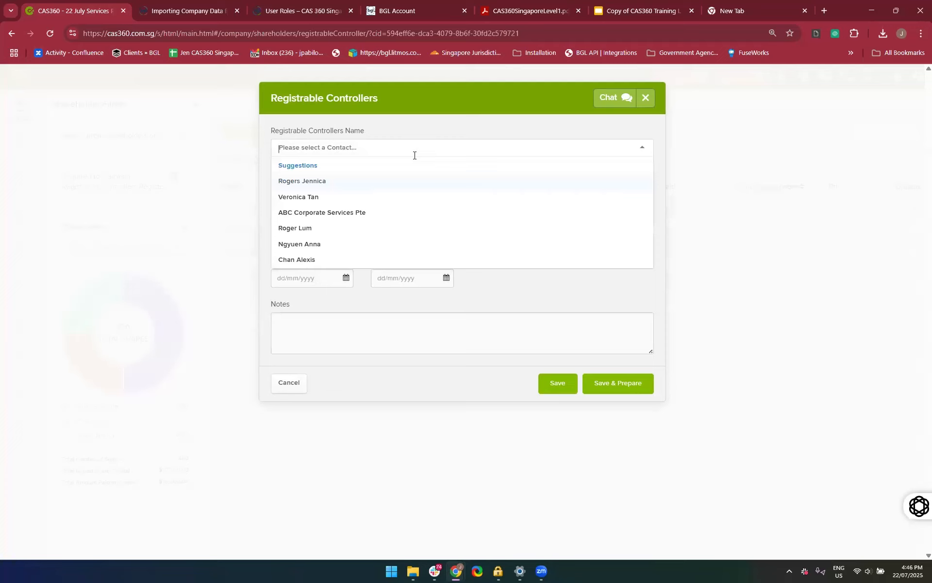
type("Roger")
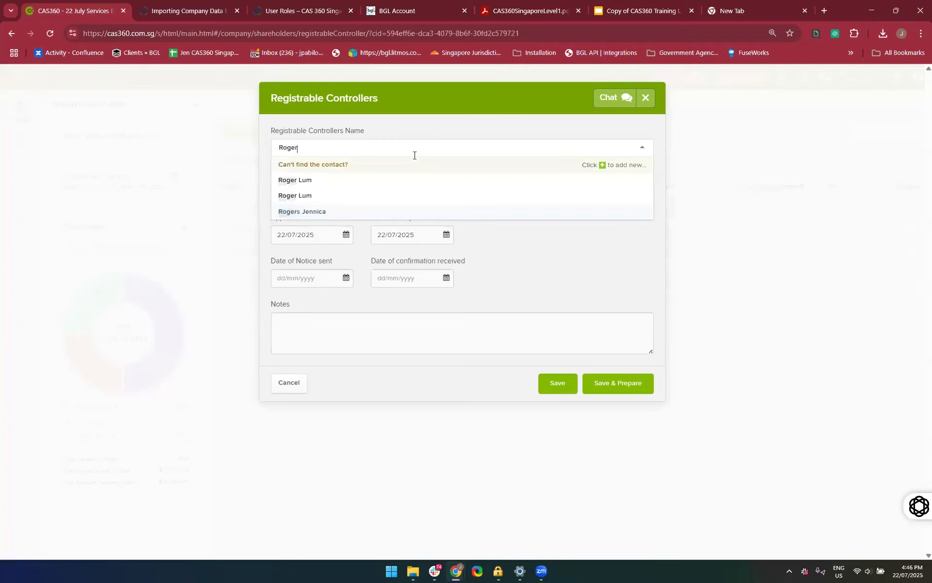
left_click(367, 193)
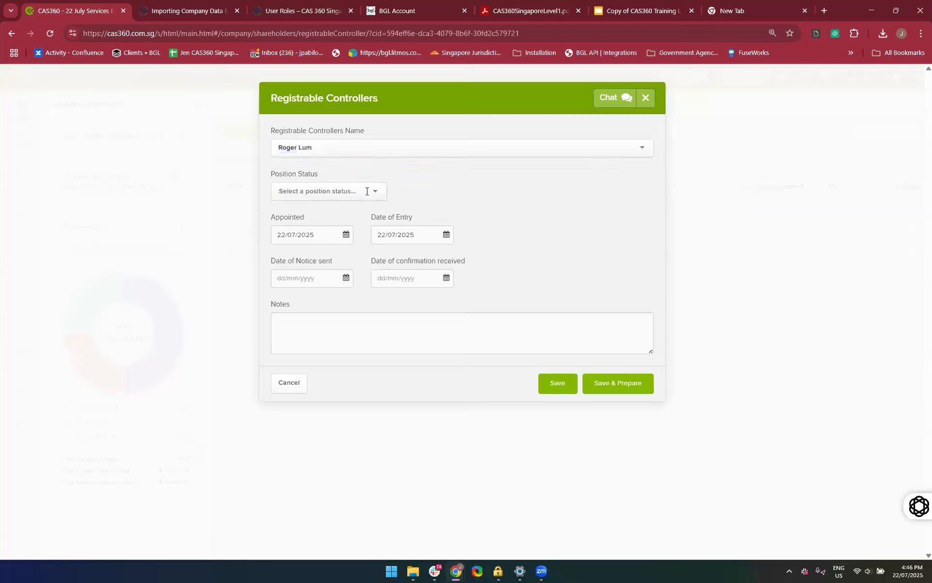
Replace the registrable controller with the shareholder who holds 50% and set the position status to Appointed
left_click(348, 139)
key("BackSpace")
type("jennifer")
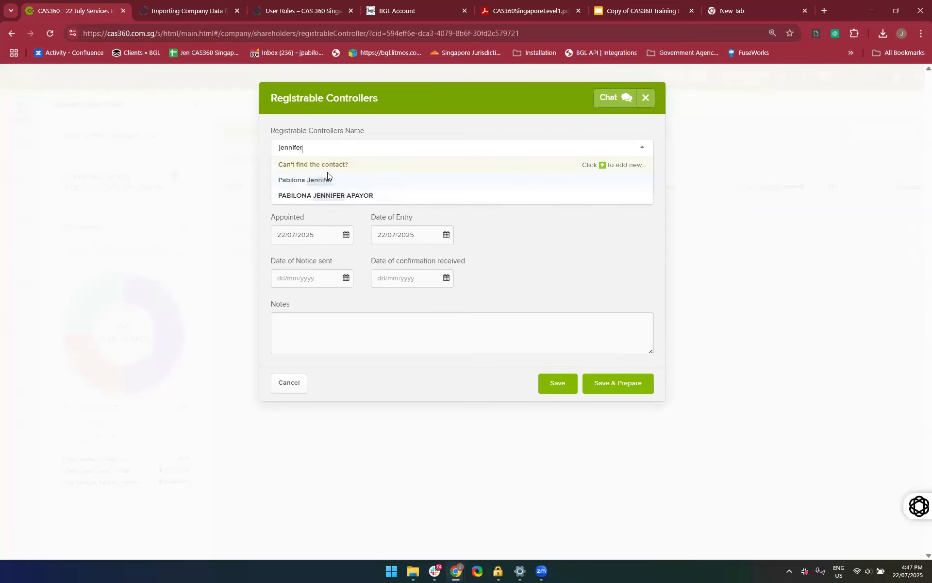
left_click(328, 179)
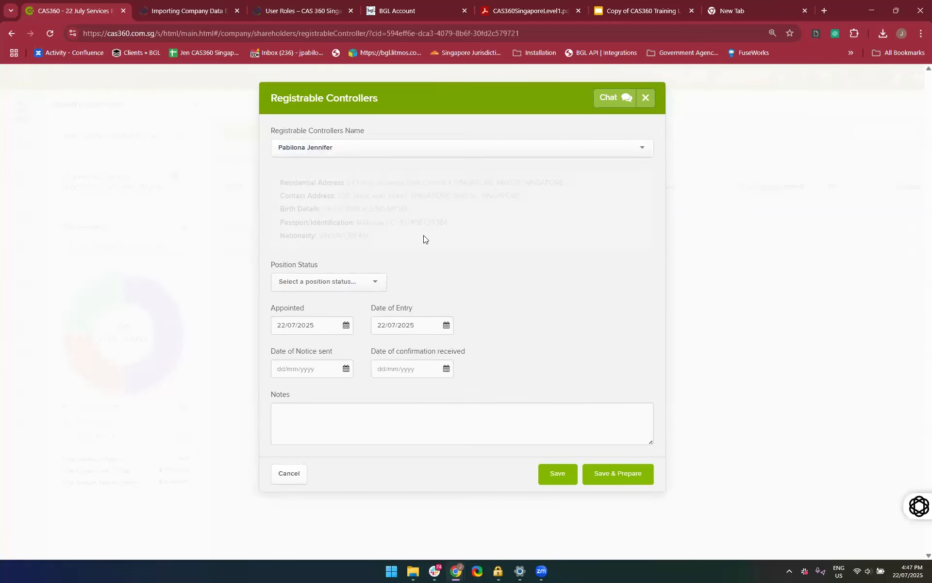
left_click(337, 282)
left_click(326, 301)
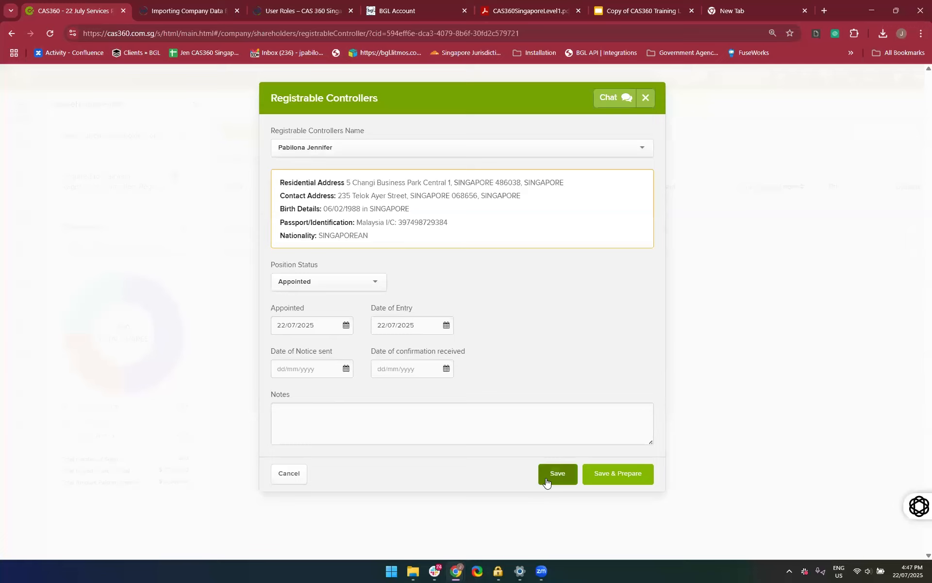
Add the note "add one notes over here" to the registrable controller, then save it and prepare its documents
left_click(468, 424)
type("add one notes o")
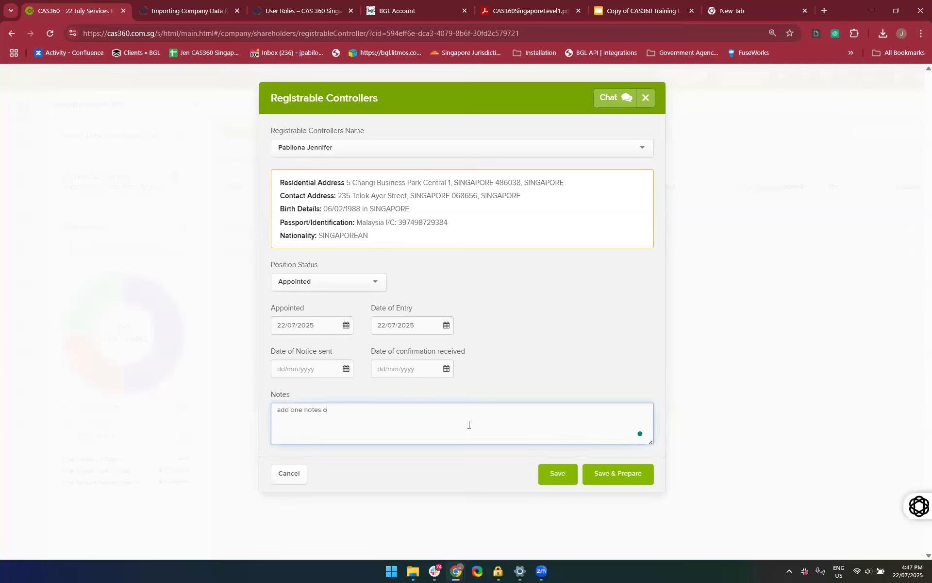
key("BackSpace")
type("ver here")
key("BackSpace")
key("BackSpace")
key("BackSpace")
key("BackSpace")
key("BackSpace")
key("BackSpace")
key("BackSpace")
key("BackSpace")
type("over here")
left_click(615, 481)
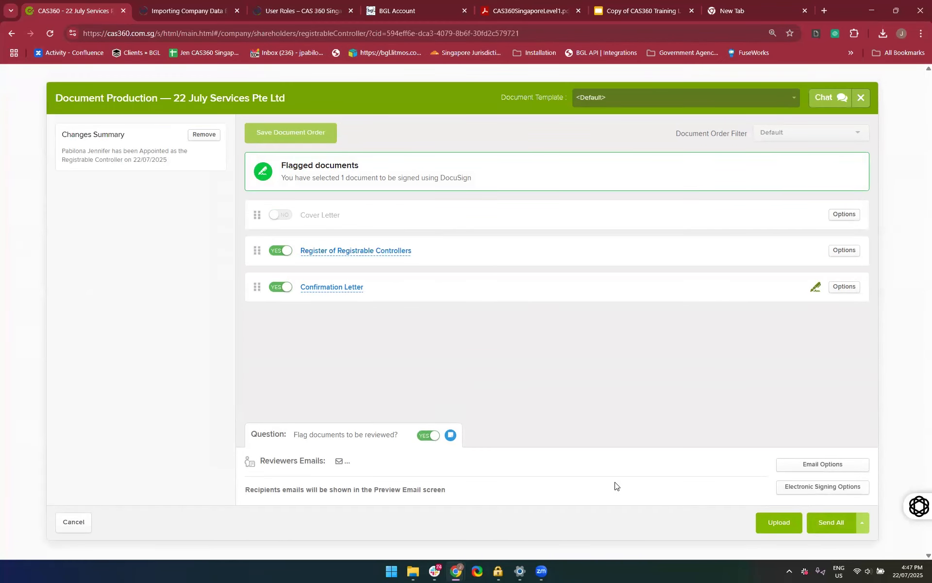
Turn off flagging the documents for review and preview the Register of Registrable Controllers
left_click(429, 436)
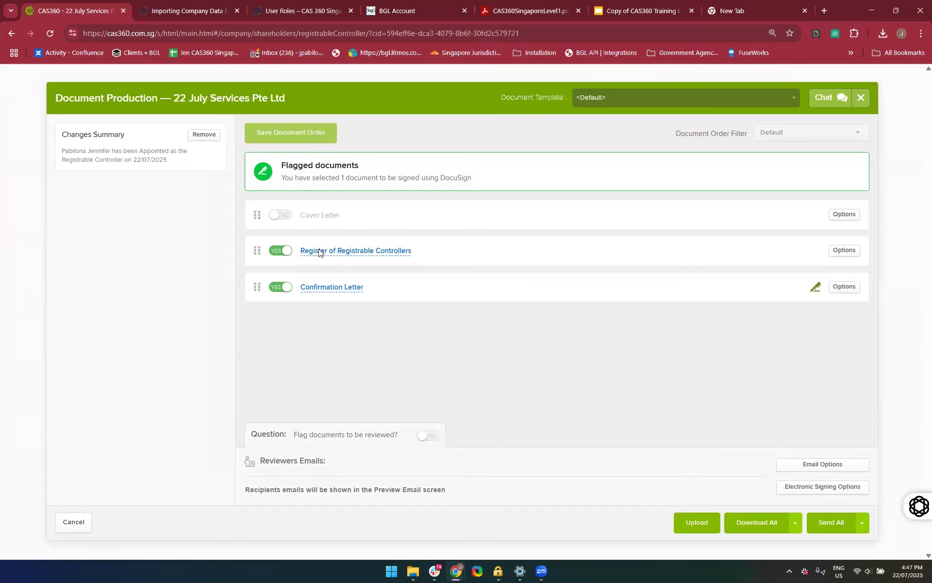
left_click(319, 251)
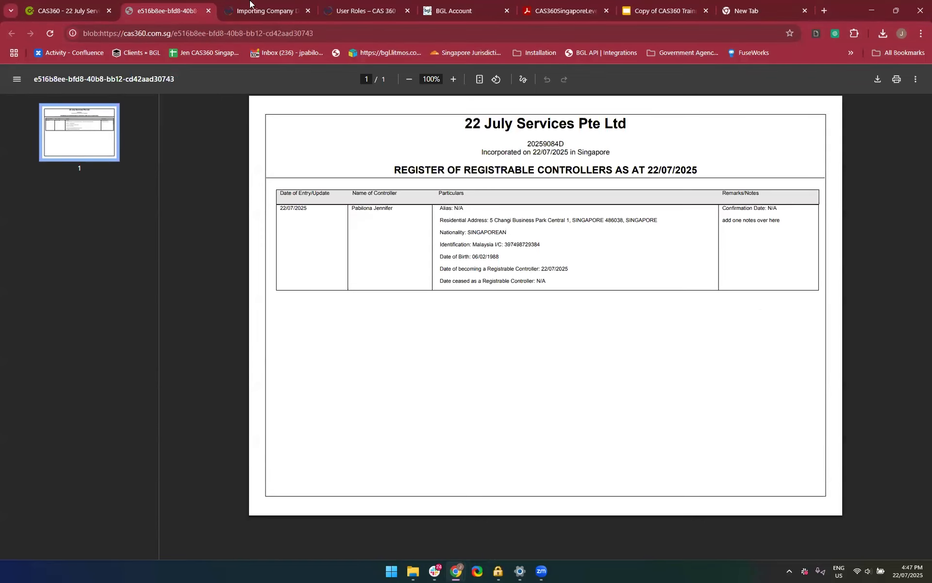
Close the register preview and review the registrable controller's Confirmation Letter
left_click(208, 13)
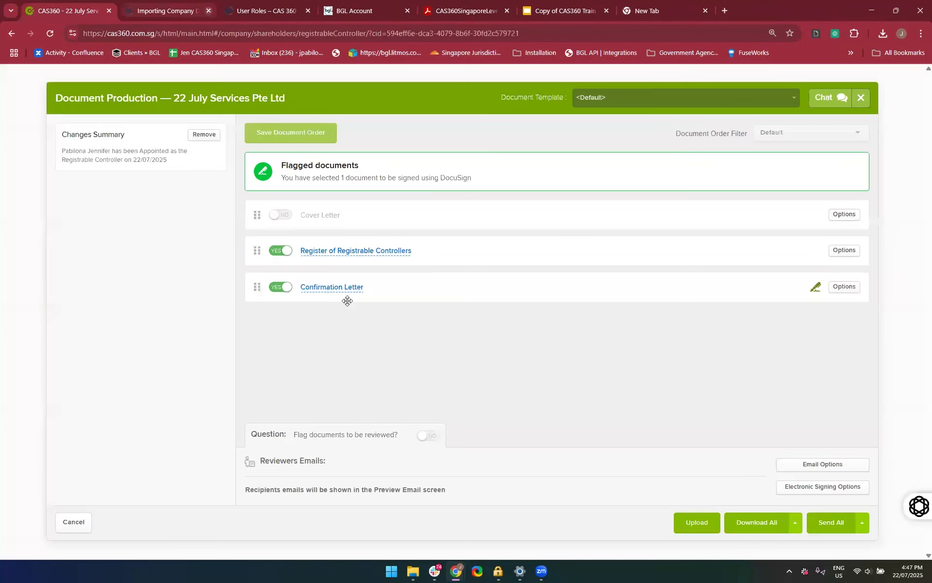
left_click(326, 288)
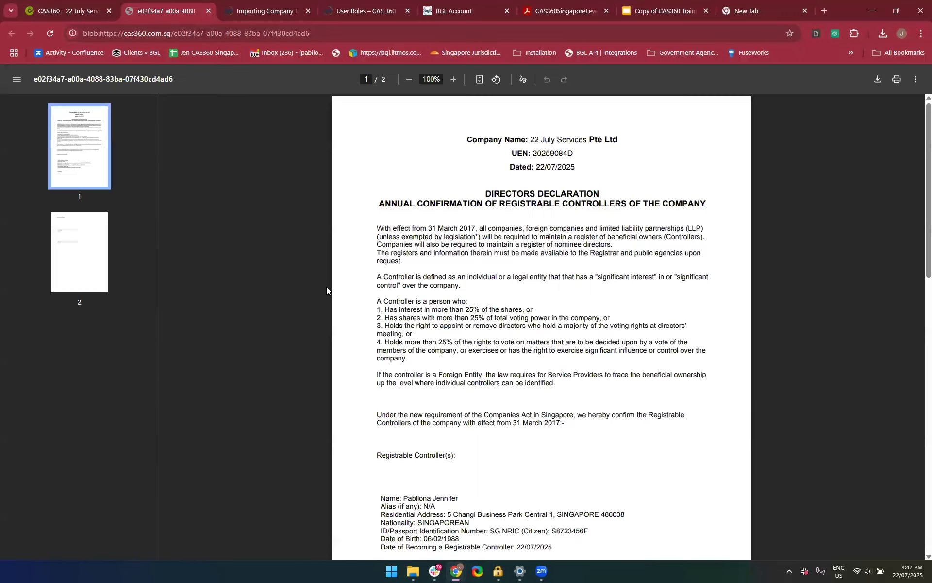
scroll(326, 287, "down", 12)
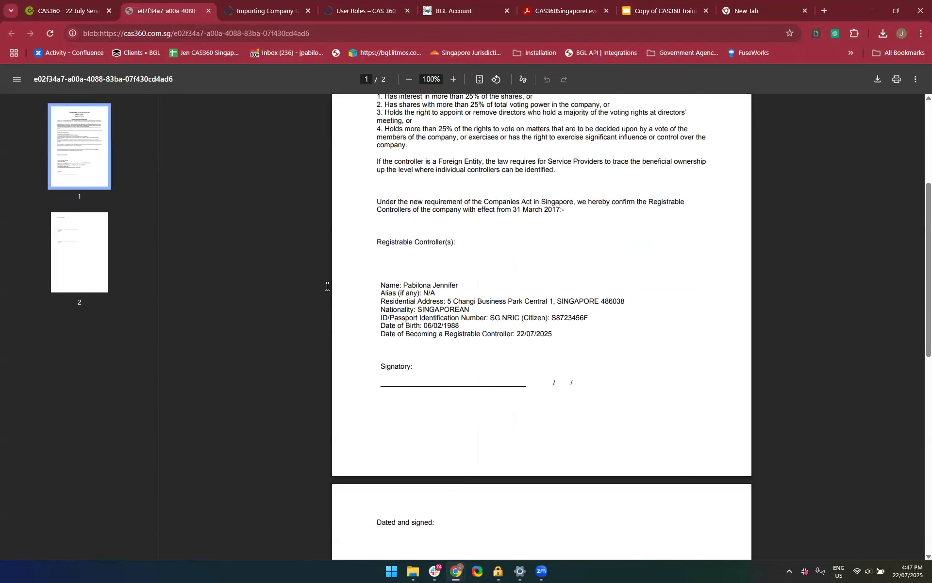
scroll(327, 286, "up", 12)
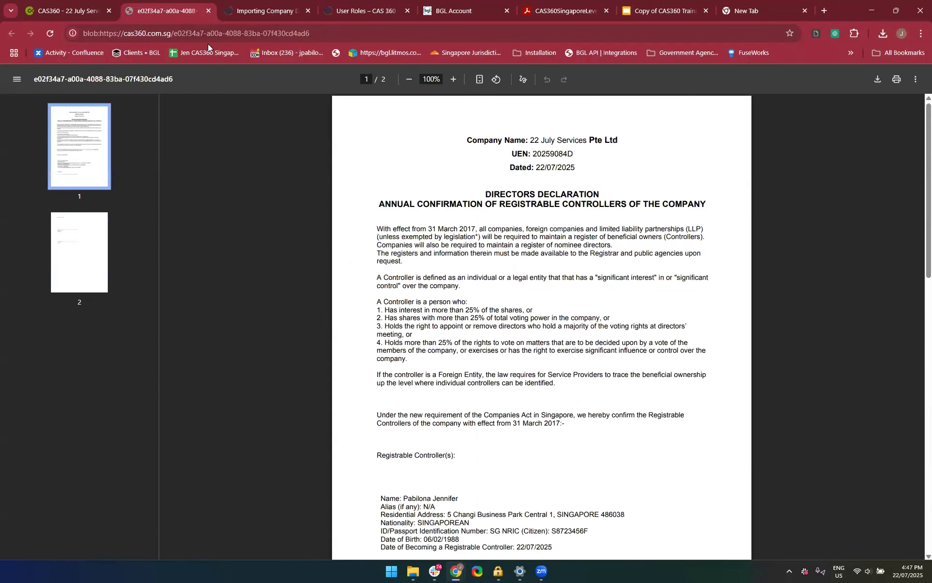
left_click(208, 11)
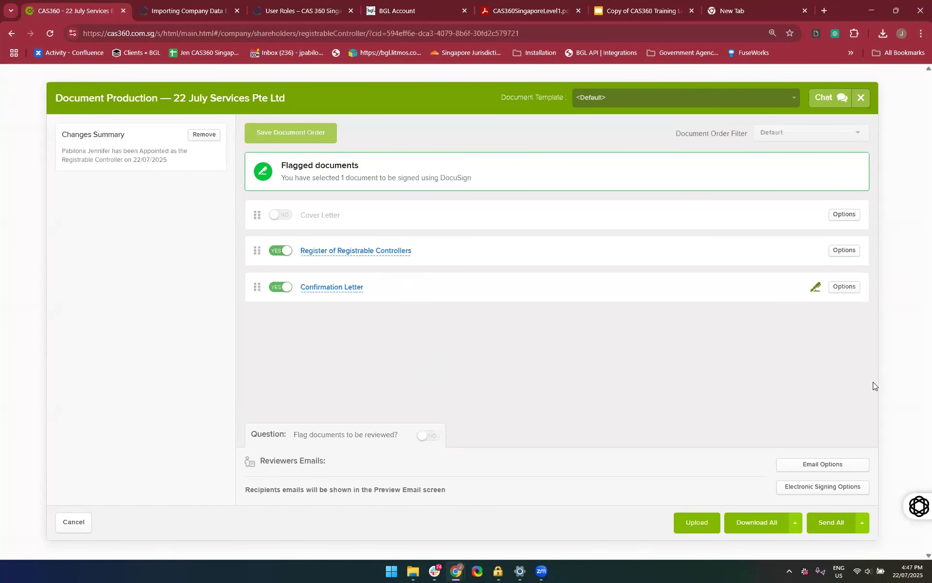
Leave document production and try to save the registrable controller without preparing documents
left_click(860, 109)
left_click(559, 480)
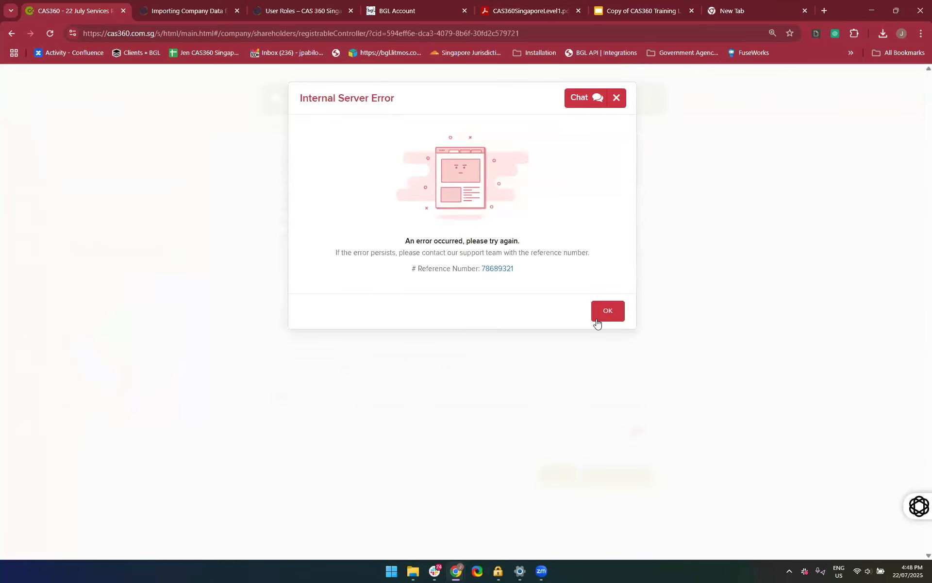
left_click(597, 321)
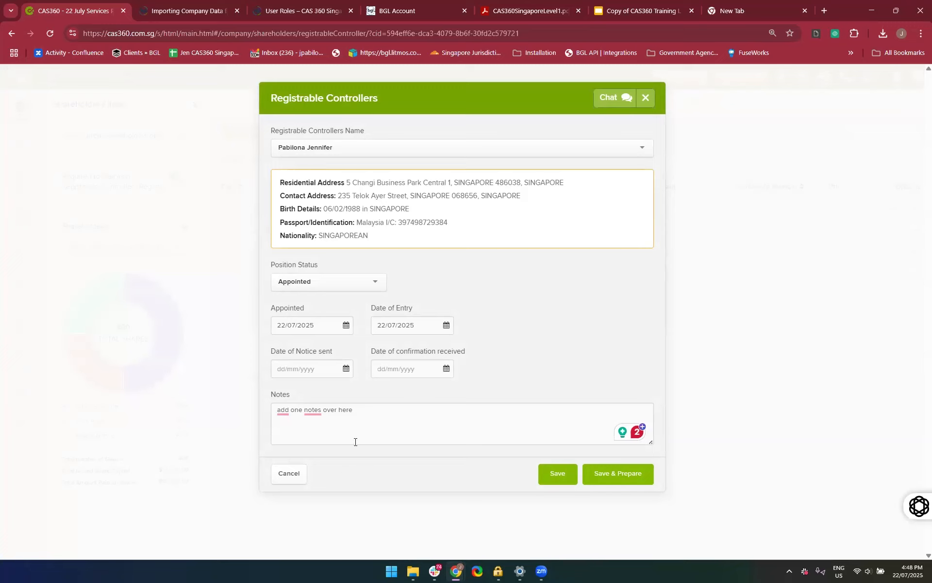
left_click_drag(383, 417, 178, 416)
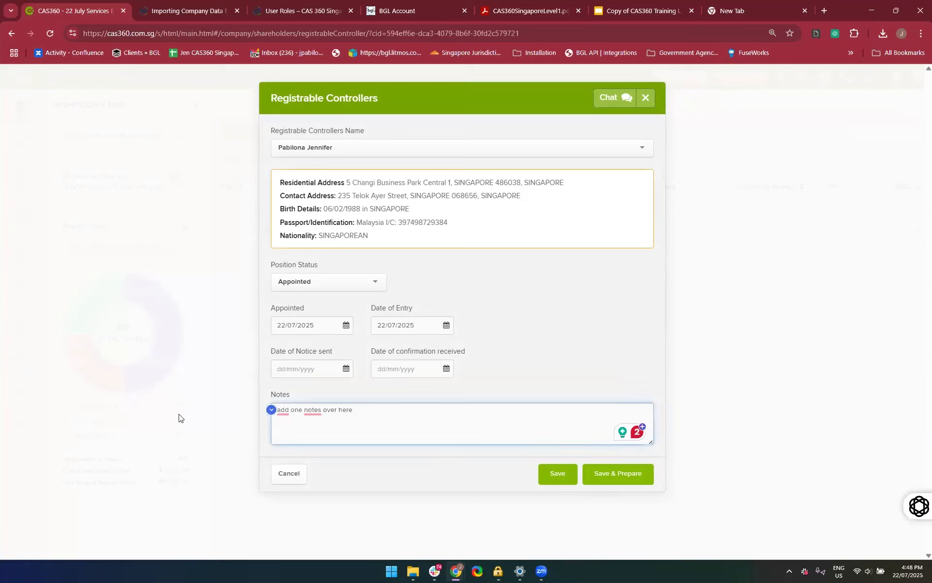
left_click_drag(377, 413, 232, 410)
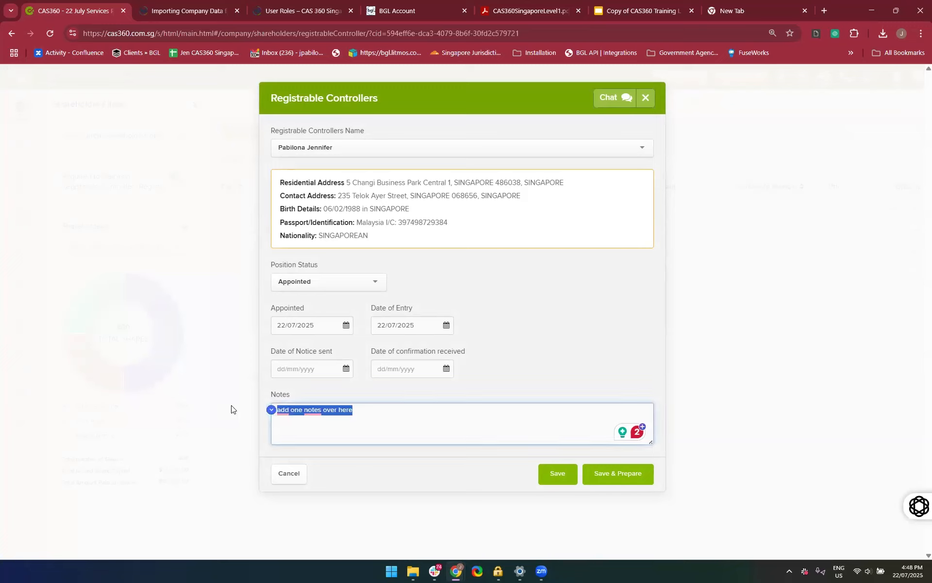
left_click(551, 484)
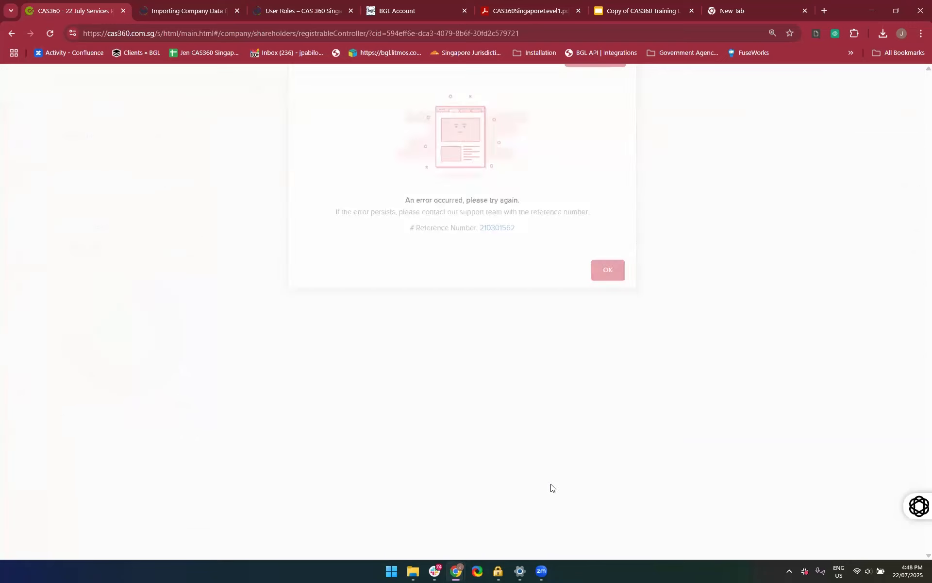
left_click(619, 307)
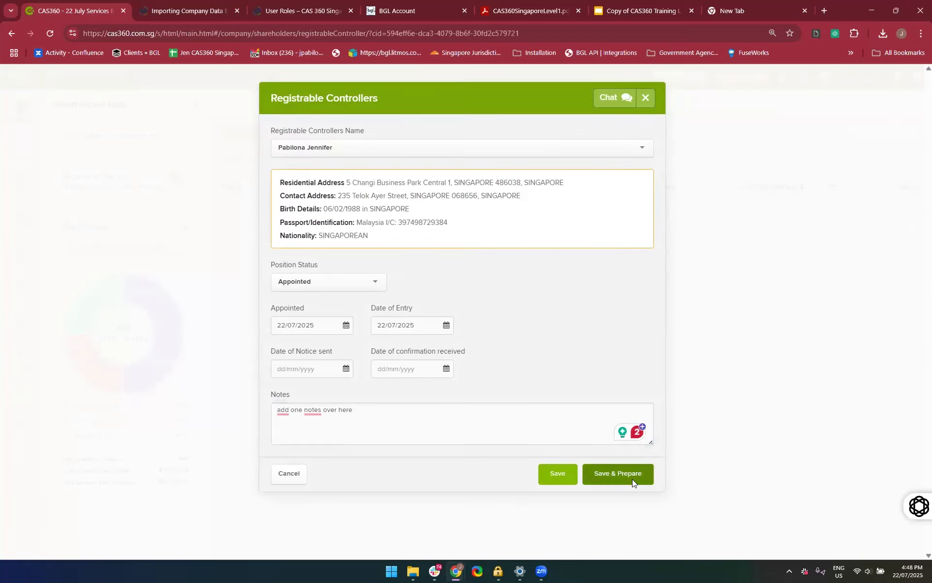
Save and prepare the registrable controller again, then download all its documents without flagging them for review
left_click(632, 478)
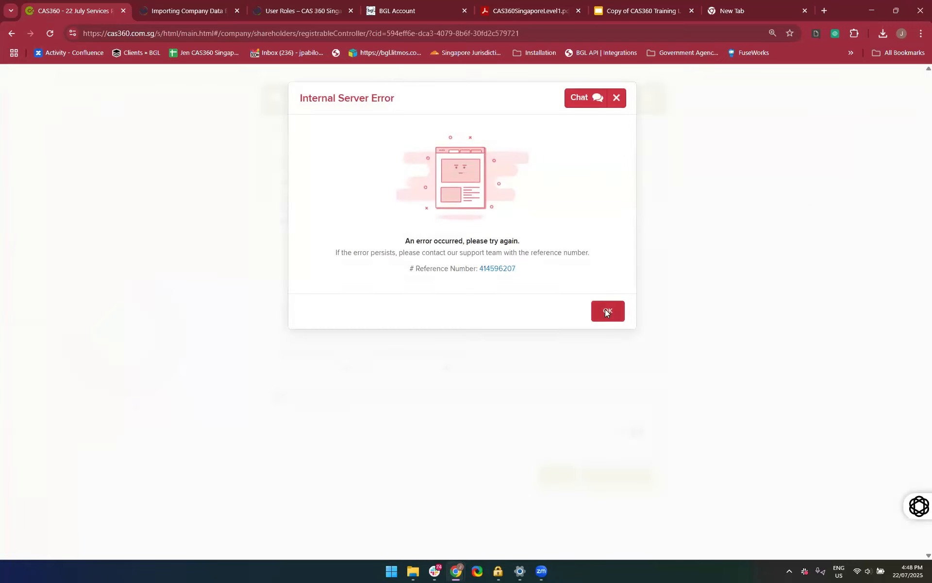
left_click(607, 310)
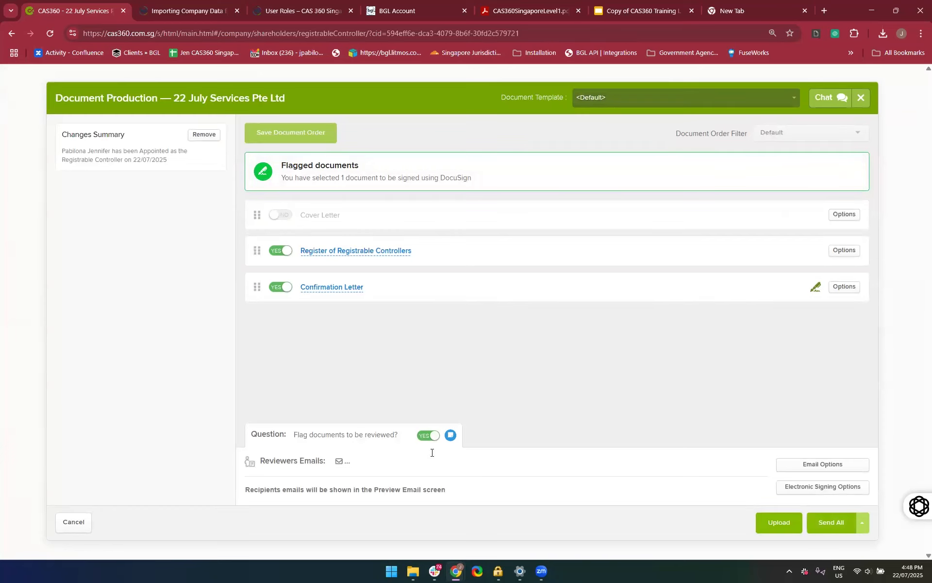
left_click(430, 436)
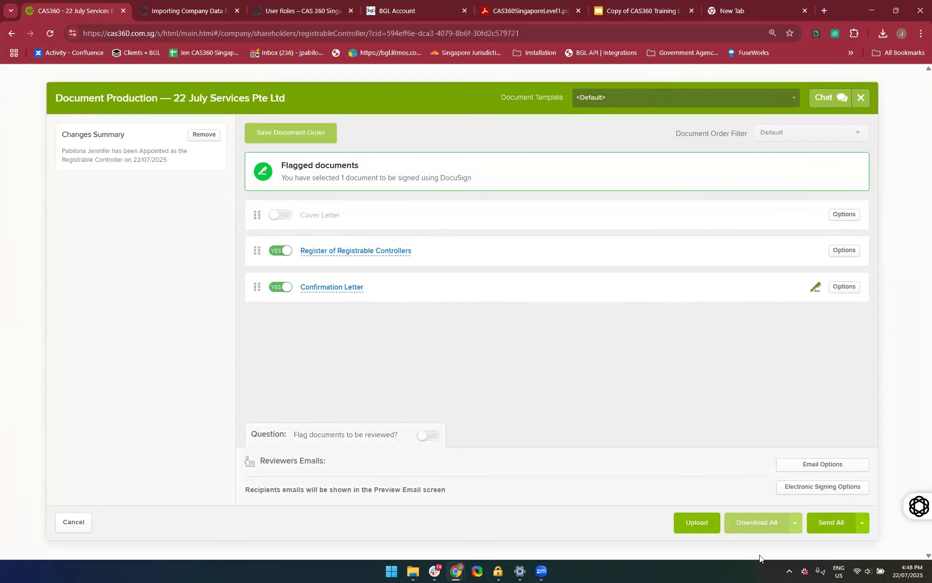
left_click(754, 522)
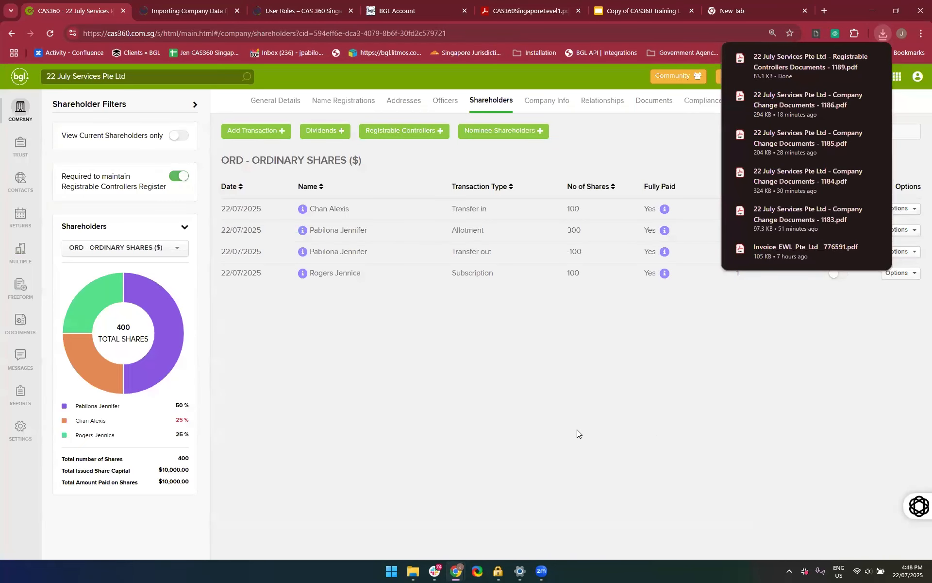
Start printing registrable controller documents and generate a notice of type Notice for Controllers 386AG(2)(a)
left_click(389, 155)
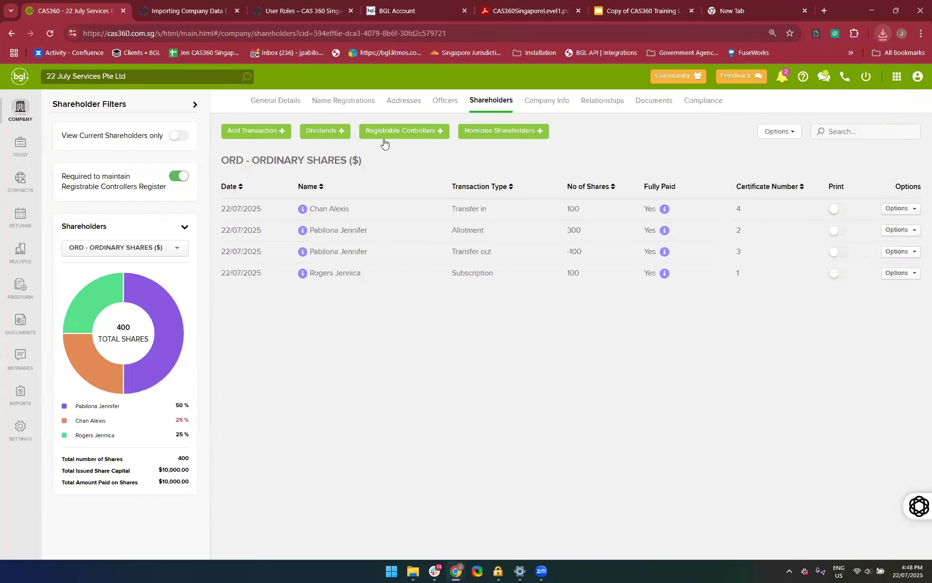
left_click(379, 135)
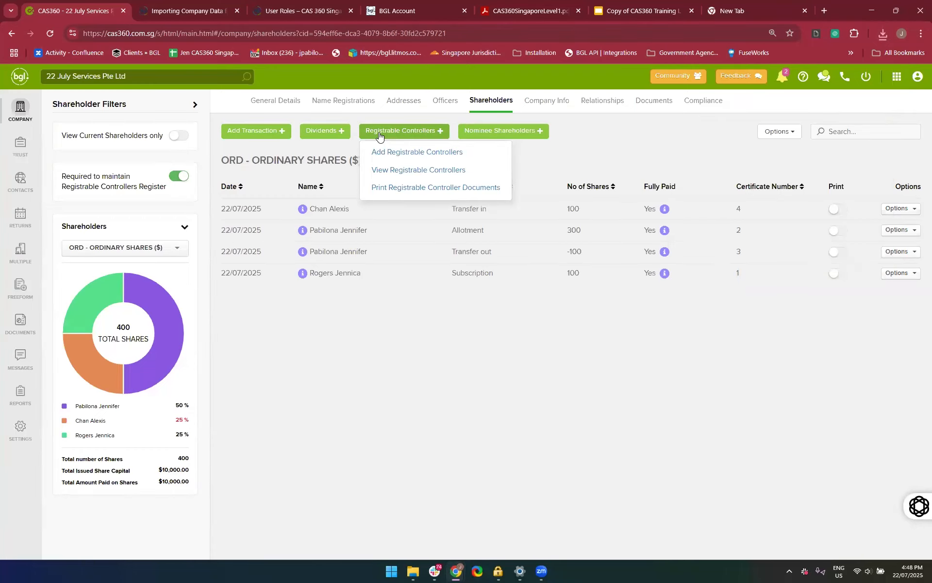
left_click(379, 187)
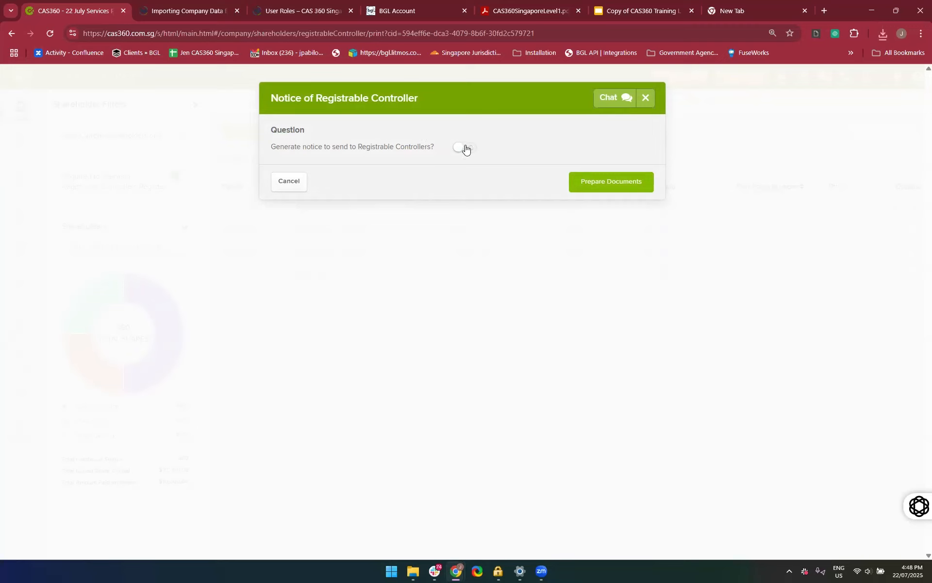
left_click(465, 148)
left_click(384, 224)
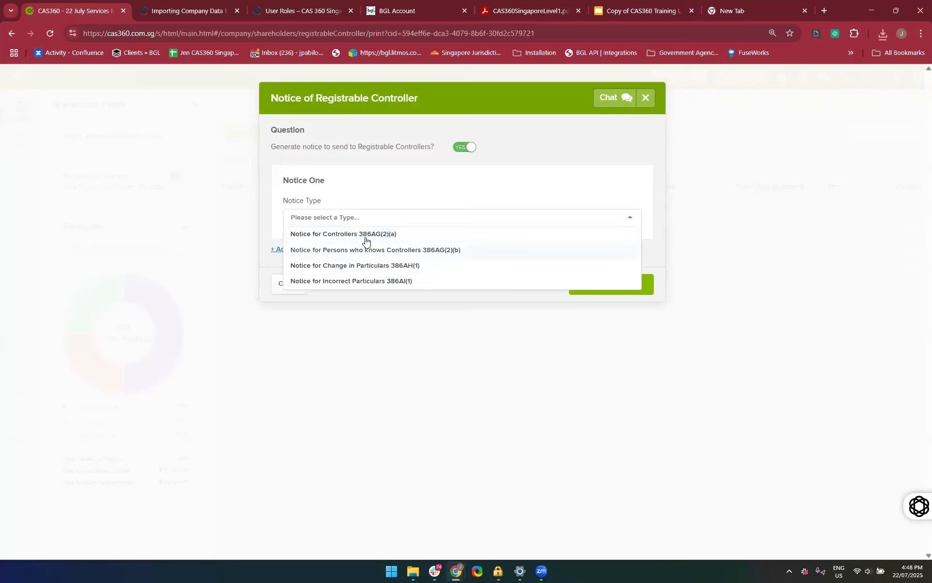
left_click(365, 237)
Set the notice's letter addressee to the shareholder appointed as registrable controller
left_click(353, 256)
left_click(354, 256)
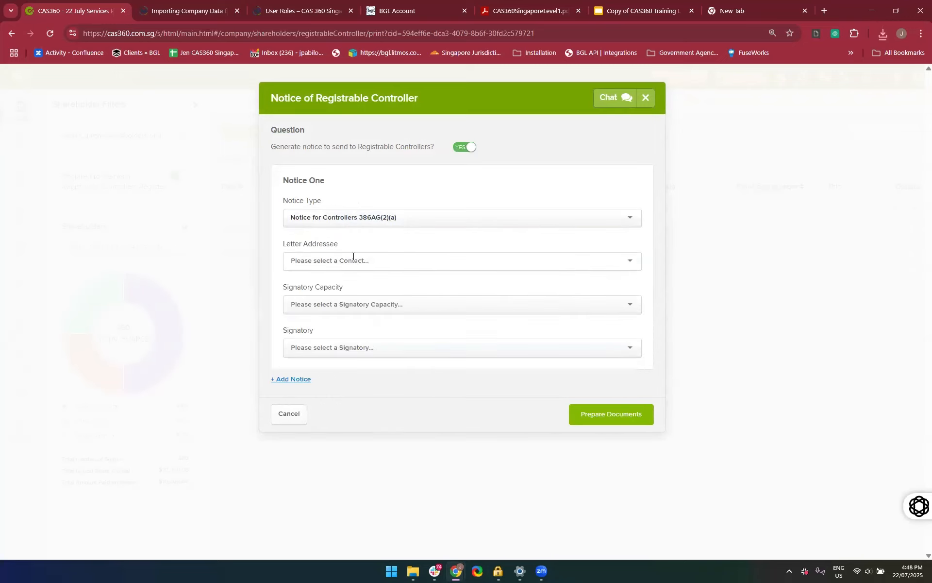
left_click(353, 256)
type("Jennifer")
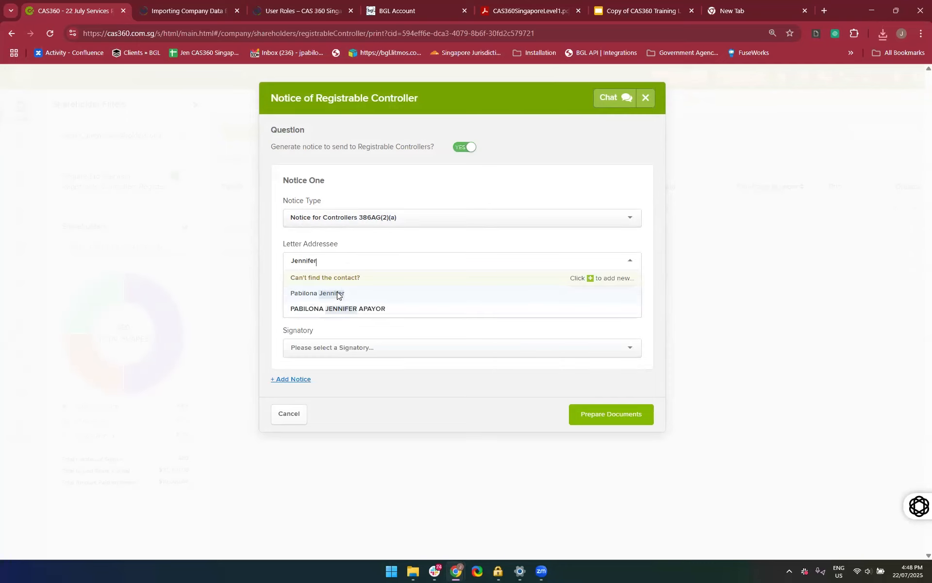
left_click(337, 294)
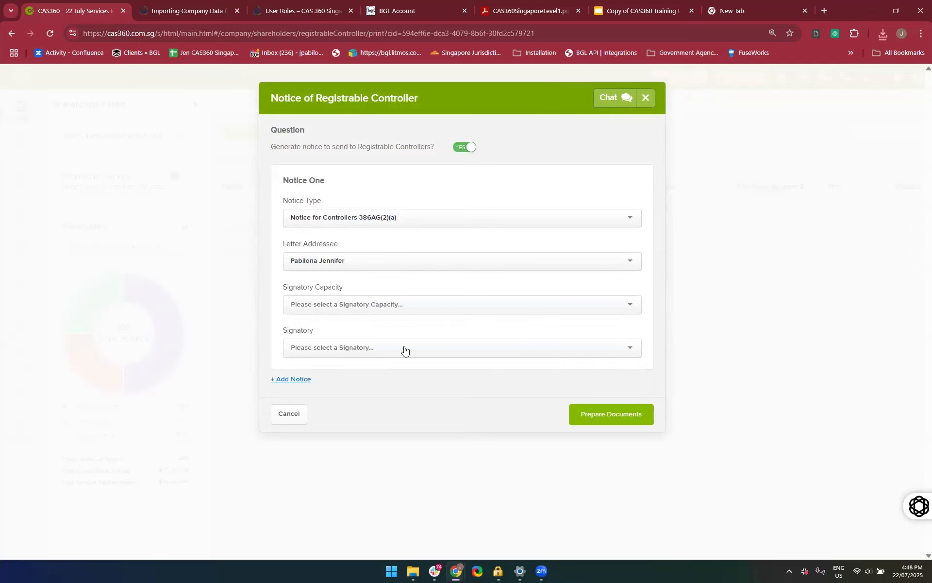
Set the notice's signatory capacity to Director and select the first listed director as signatory
left_click(363, 304)
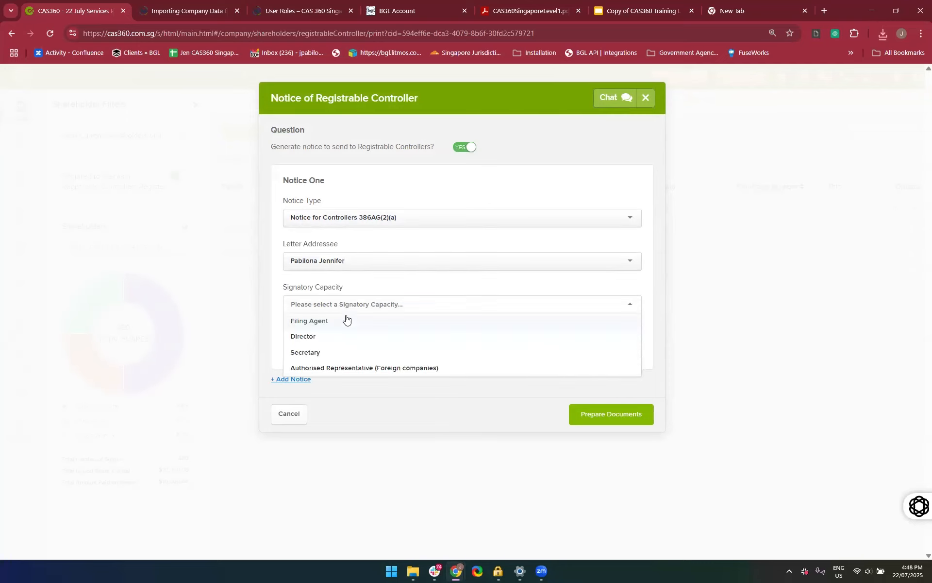
left_click(365, 336)
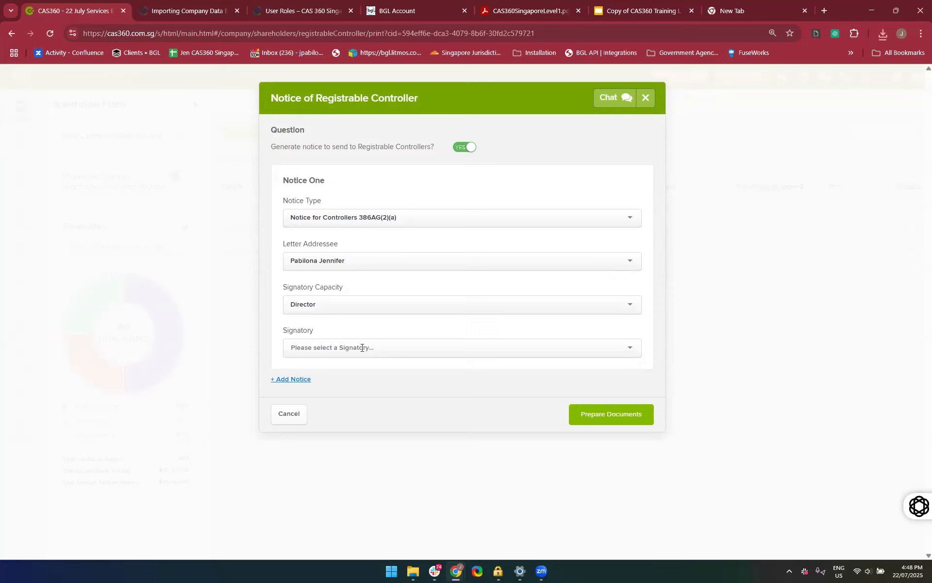
left_click(361, 347)
left_click(355, 369)
right_click(355, 369)
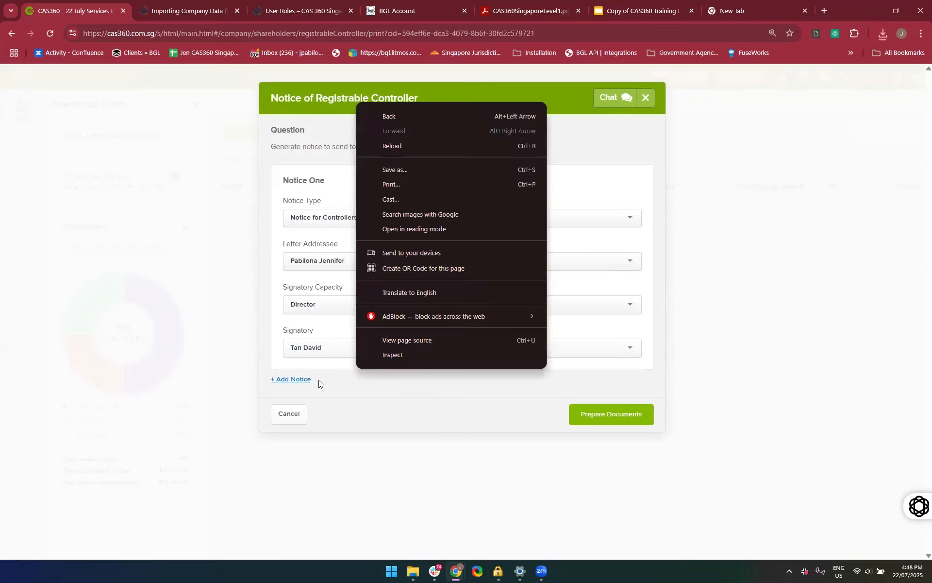
Add a second notice below the first one and remove it again
left_click(278, 385)
double_click(279, 384)
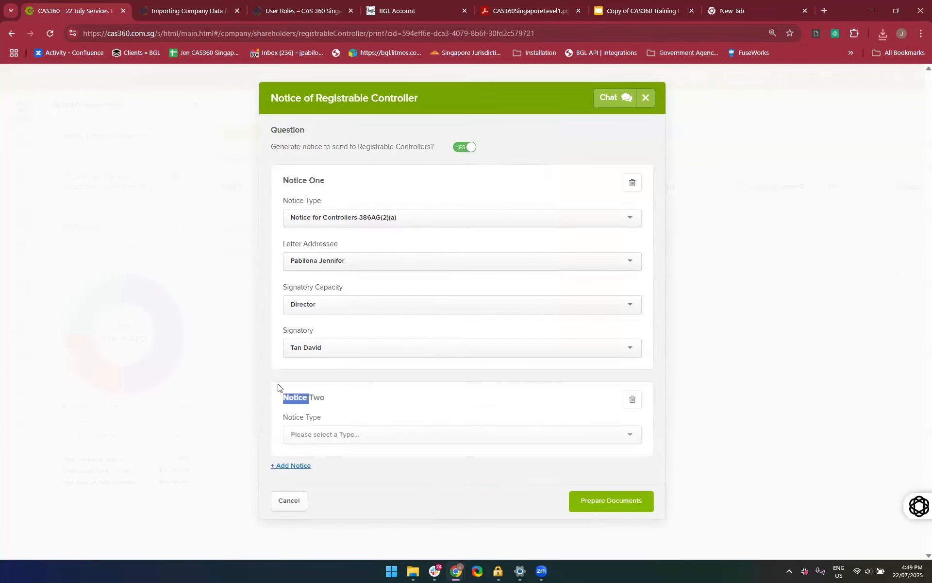
left_click(625, 395)
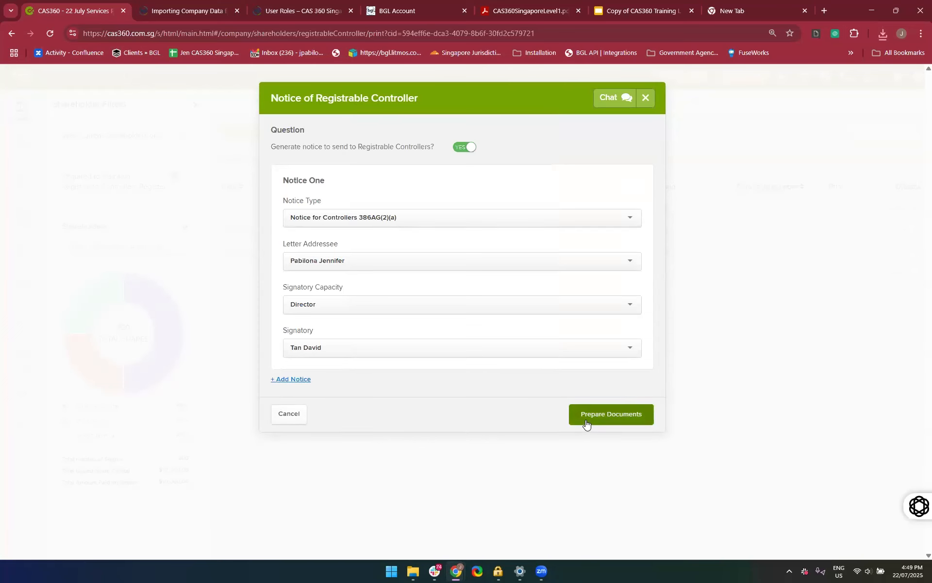
Prepare the registrable controller documents and preview the Notice for Controllers 386AG(2)(a)
left_click(586, 422)
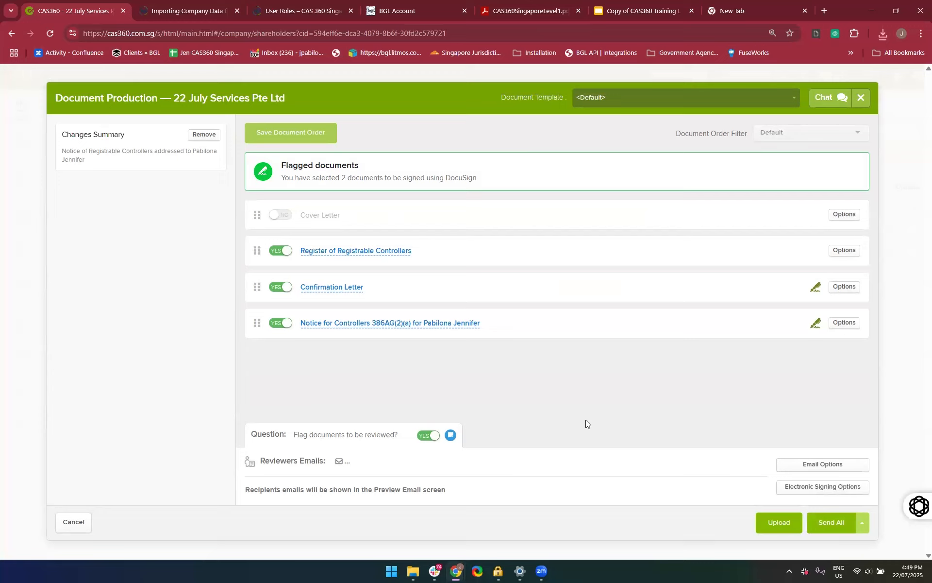
left_click(340, 325)
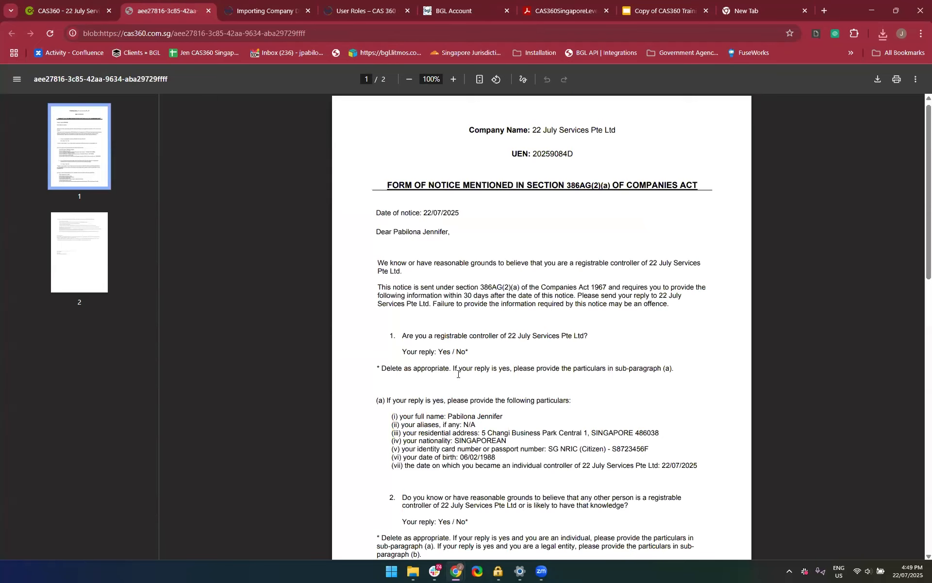
scroll(458, 374, "down", 15)
scroll(458, 374, "up", 15)
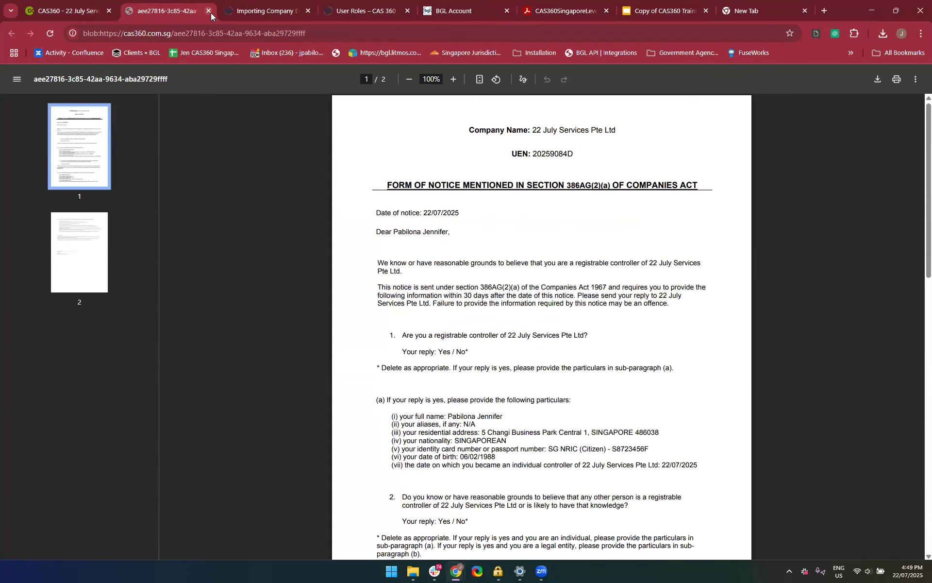
left_click(209, 10)
Turn off flagging the notice documents for review and download them all
left_click(424, 435)
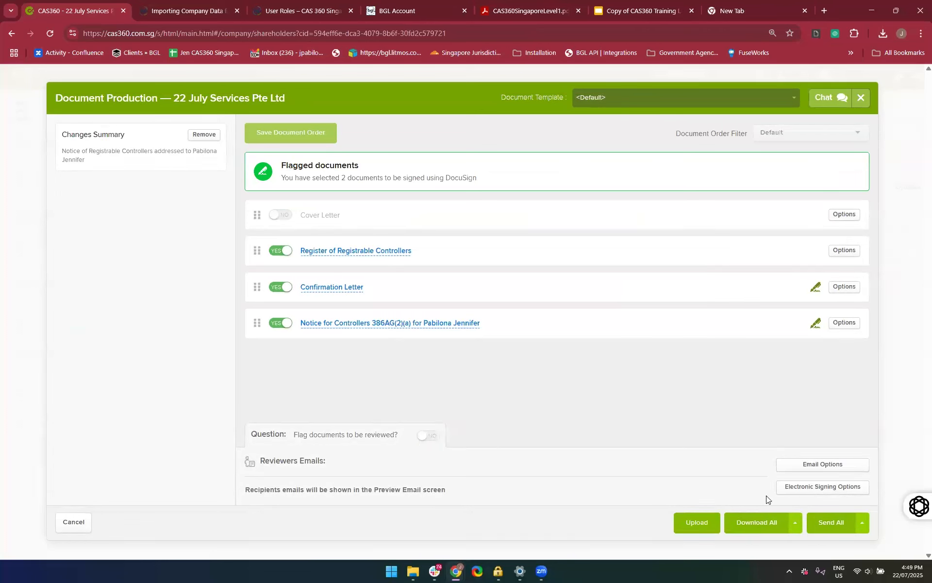
left_click(747, 528)
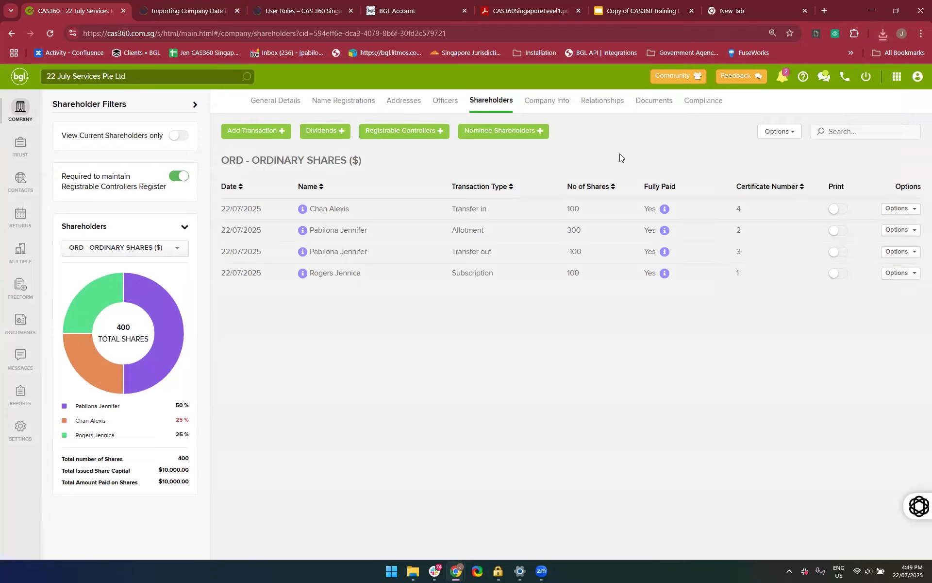
View the form for adding a nominee shareholder and close it without saving
left_click(492, 135)
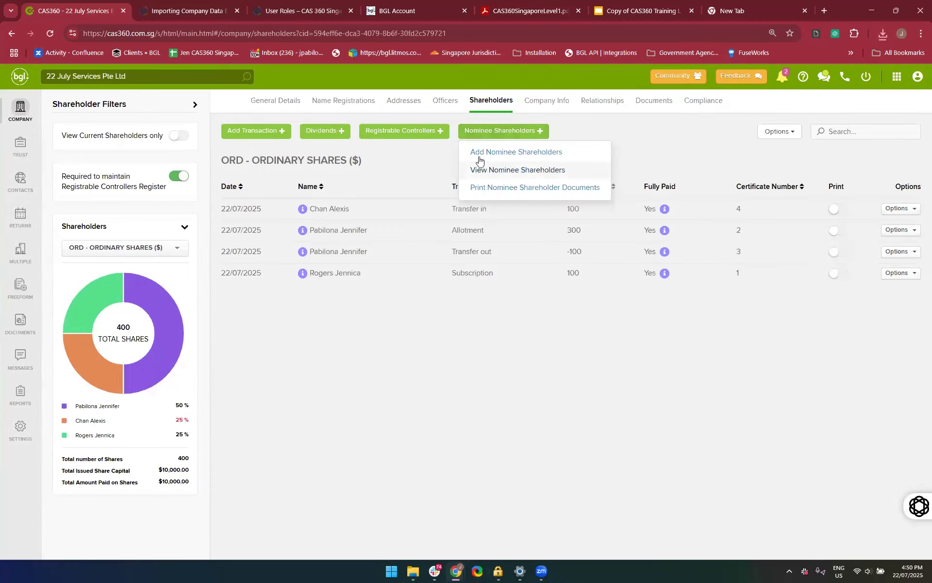
left_click(477, 154)
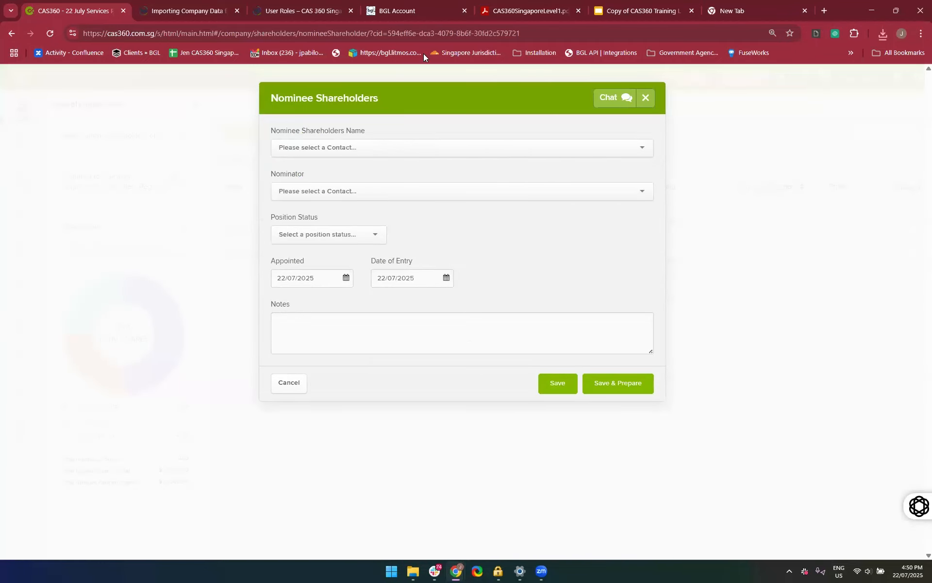
left_click(646, 99)
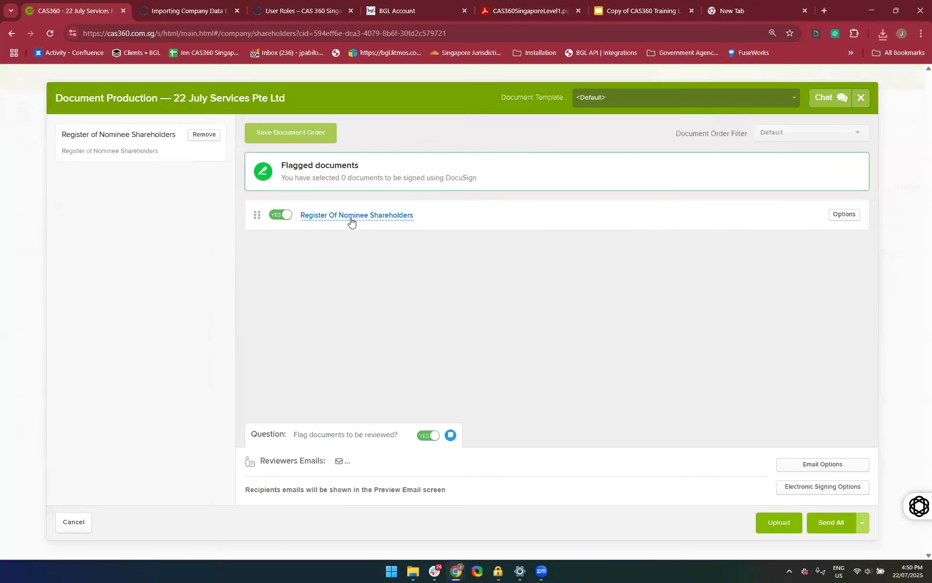
Preview the Register of Nominee Shareholders and close its document production without sending anything
left_click(351, 216)
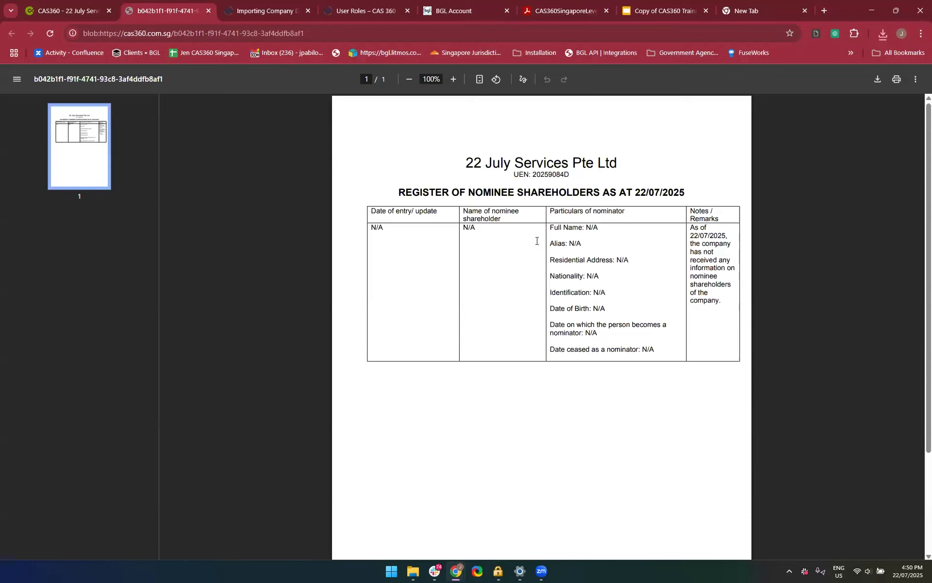
scroll(556, 274, "down", 1)
scroll(557, 273, "down", 1)
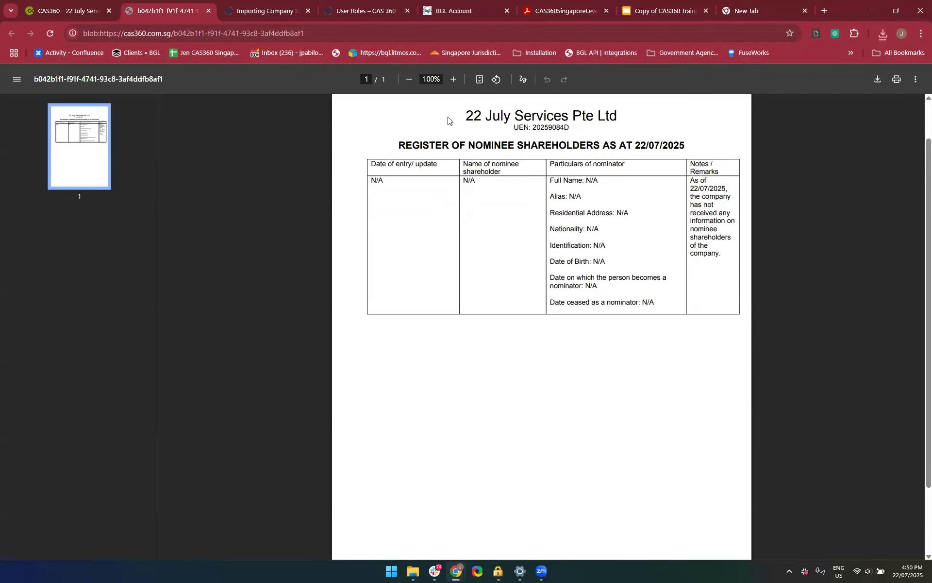
scroll(608, 261, "up", 2)
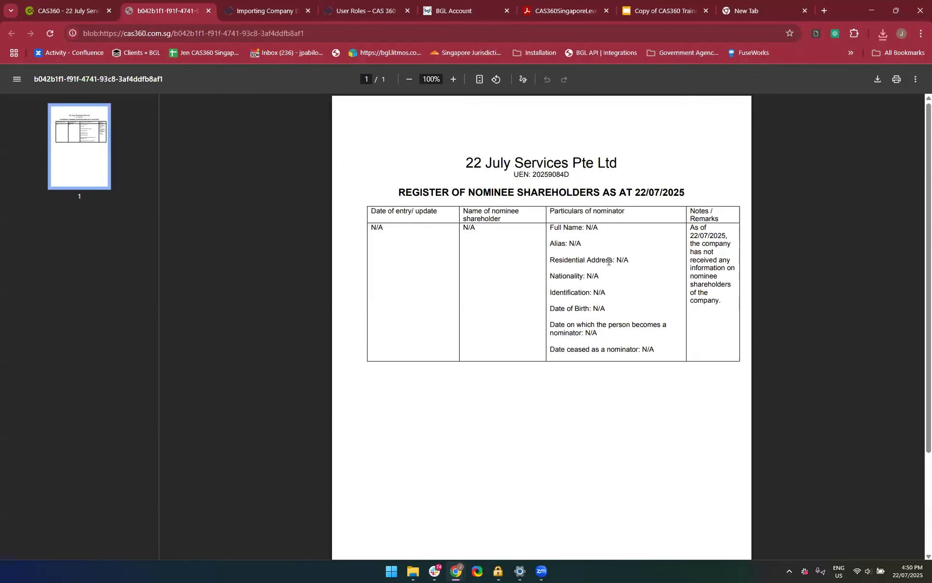
left_click(209, 11)
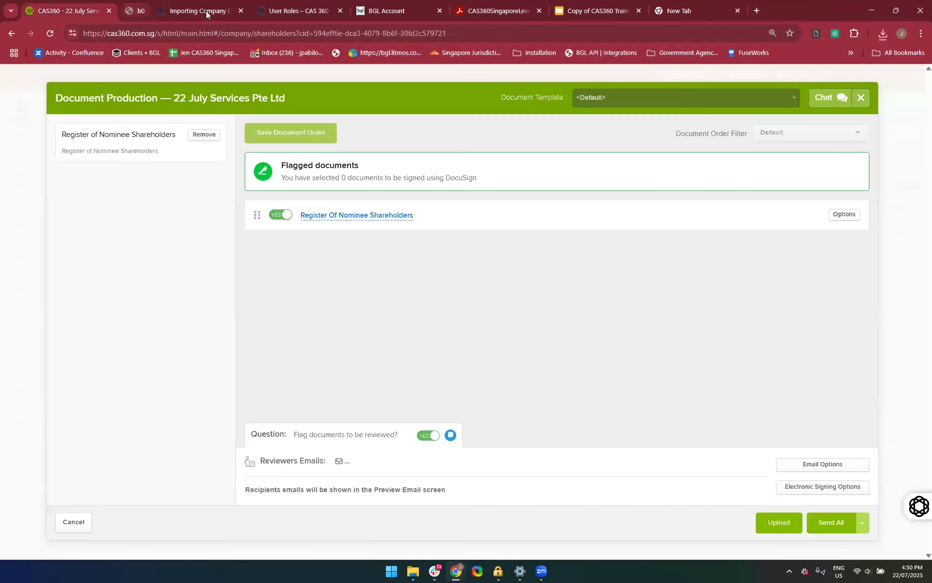
left_click(861, 97)
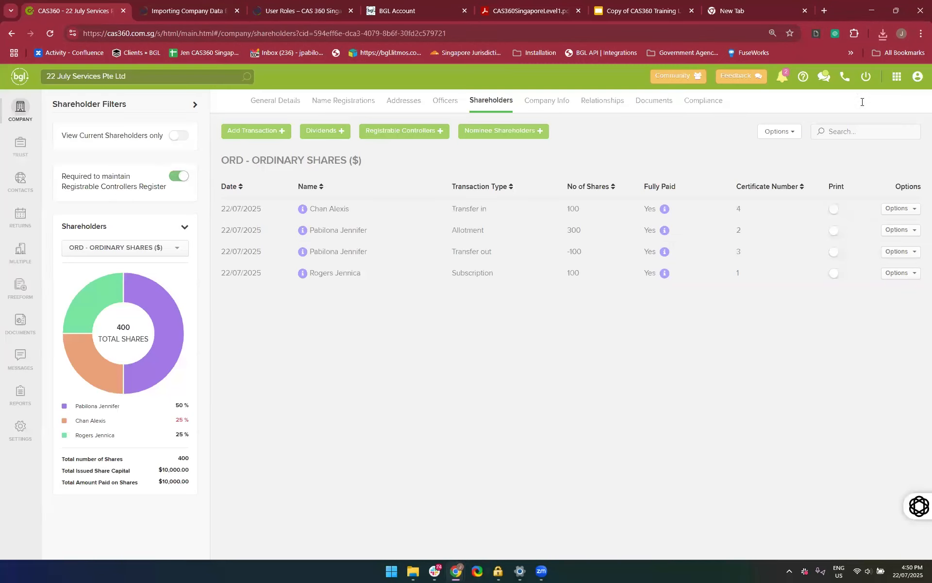
Add a nominee shareholder with a nominator and the position status Appointed, saving it and preparing its documents
left_click(416, 138)
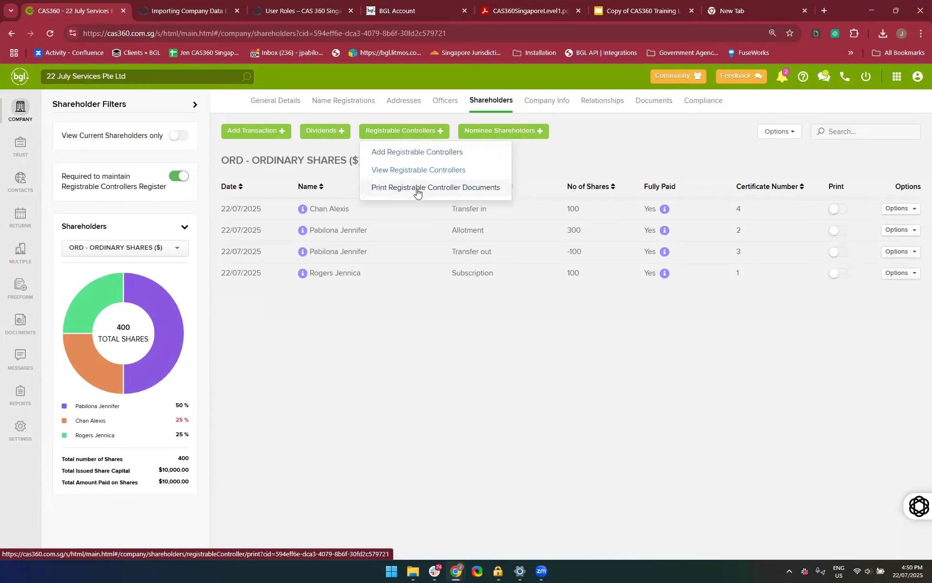
left_click(394, 152)
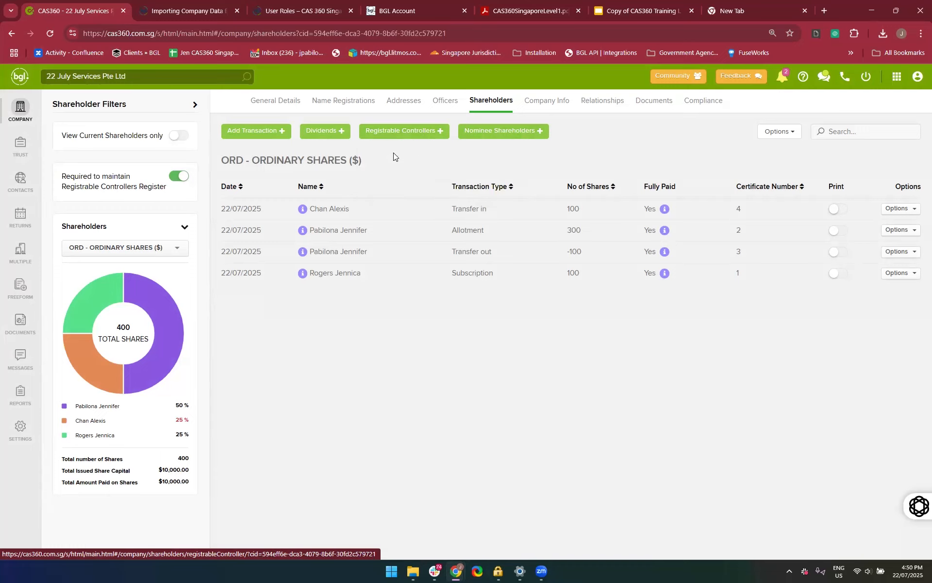
left_click(506, 130)
left_click(495, 152)
left_click(386, 148)
left_click(329, 166)
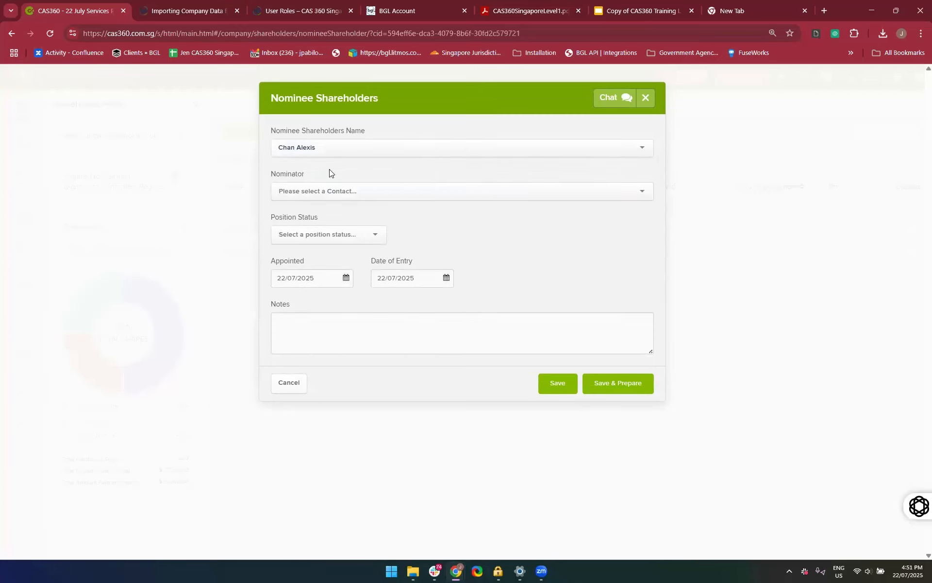
left_click(368, 197)
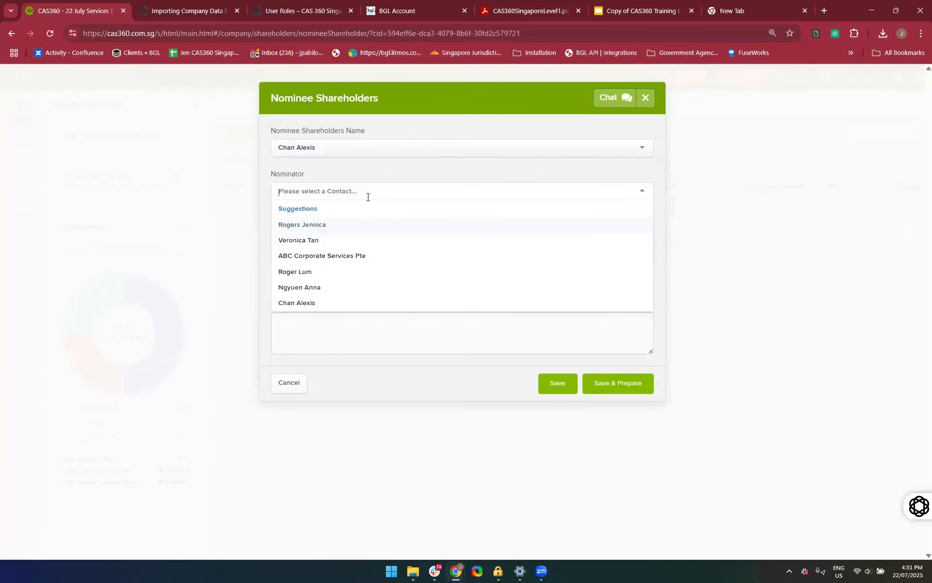
left_click(356, 243)
left_click(360, 329)
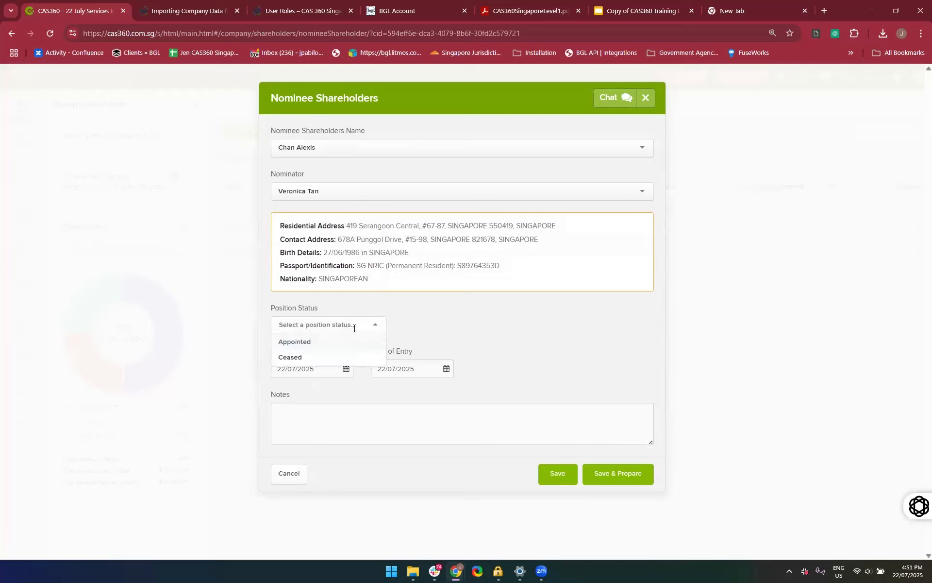
left_click(342, 345)
left_click(617, 478)
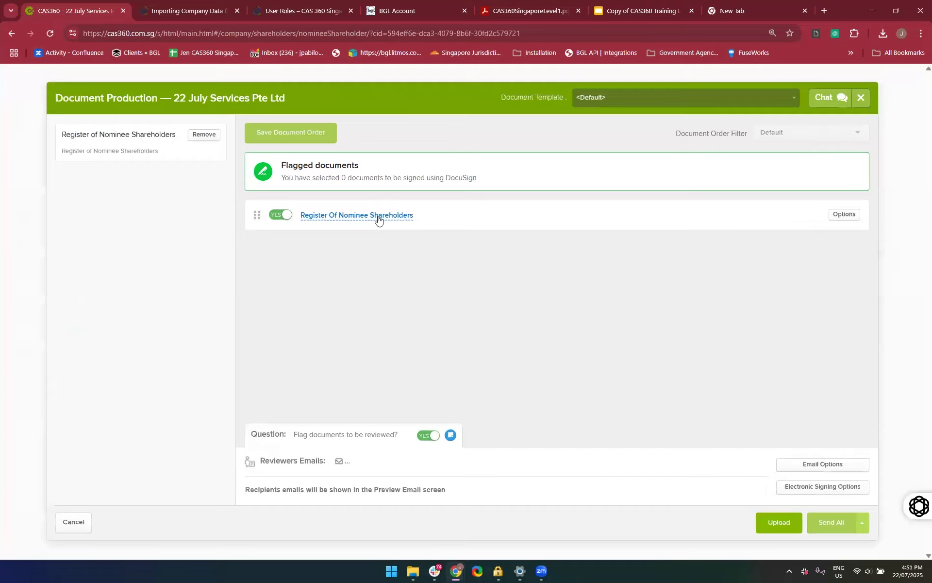
Preview the prepared Register of Nominee Shareholders and download it with flagging for review turned off
left_click(378, 216)
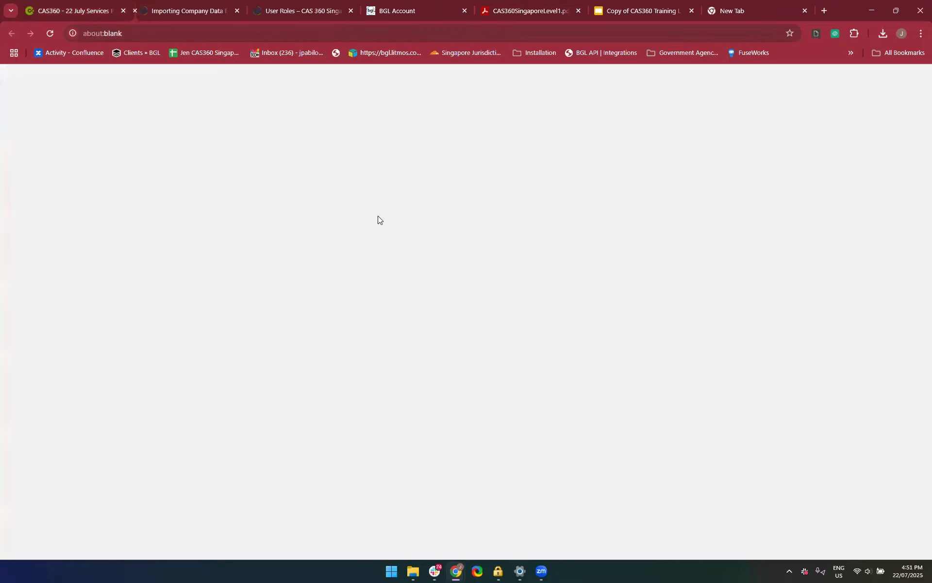
scroll(602, 315, "down", 4)
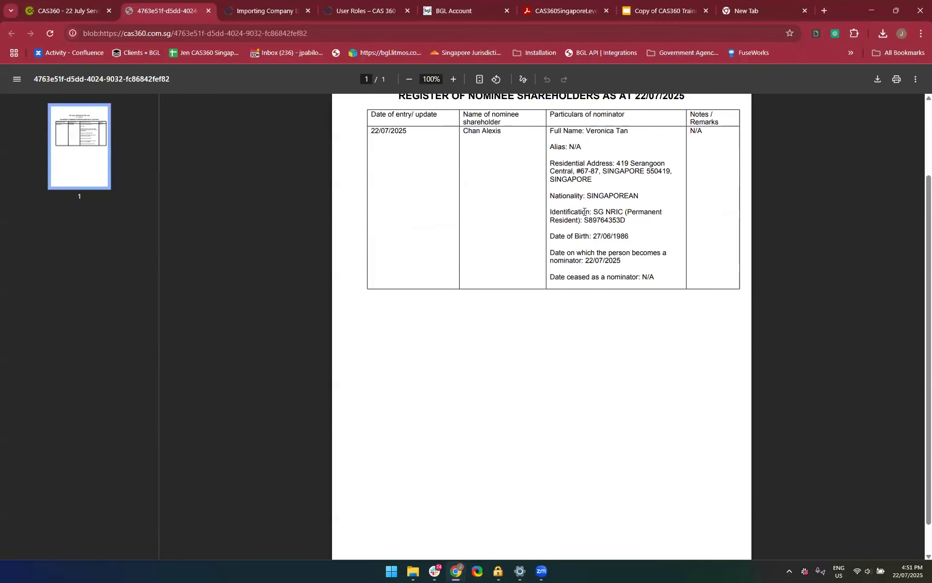
scroll(585, 212, "up", 2)
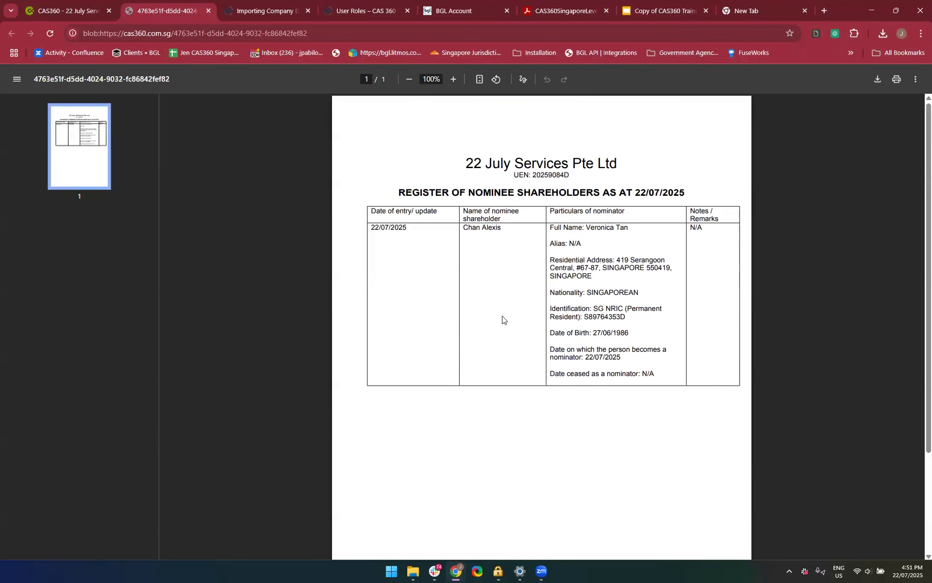
left_click(207, 11)
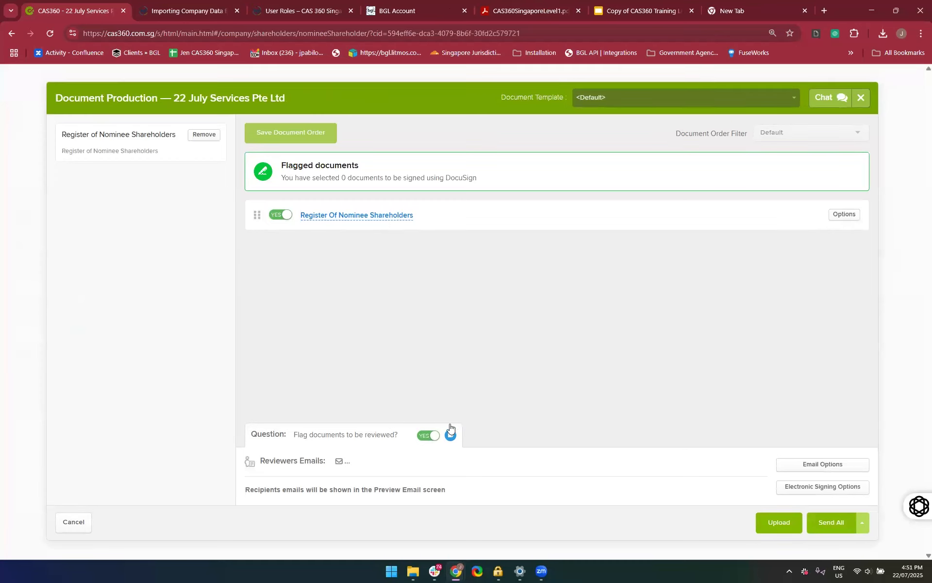
left_click(428, 435)
left_click(737, 522)
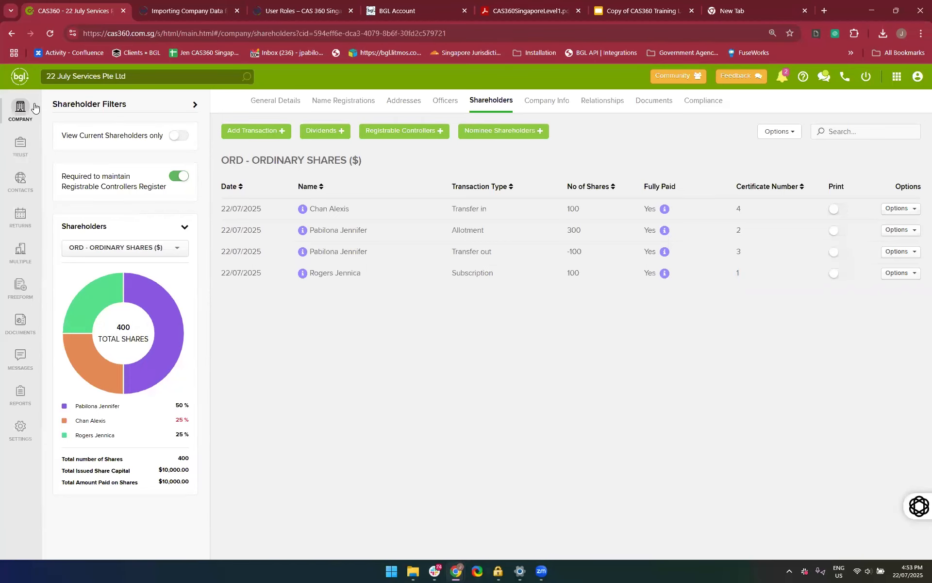
Return to the company list, search for "22 July" and open 22 July Services Pte Ltd
left_click(20, 108)
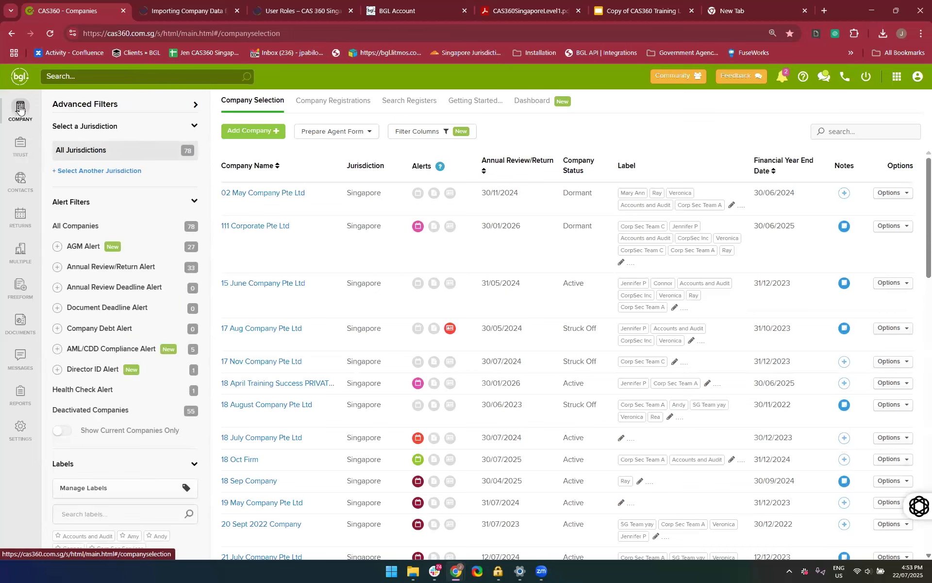
left_click(102, 80)
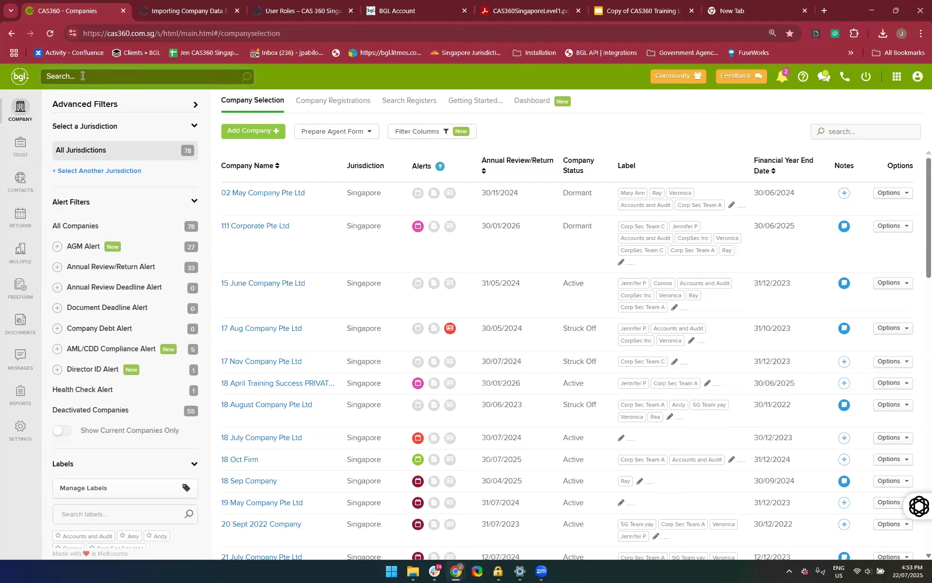
type("22 July")
left_click(93, 115)
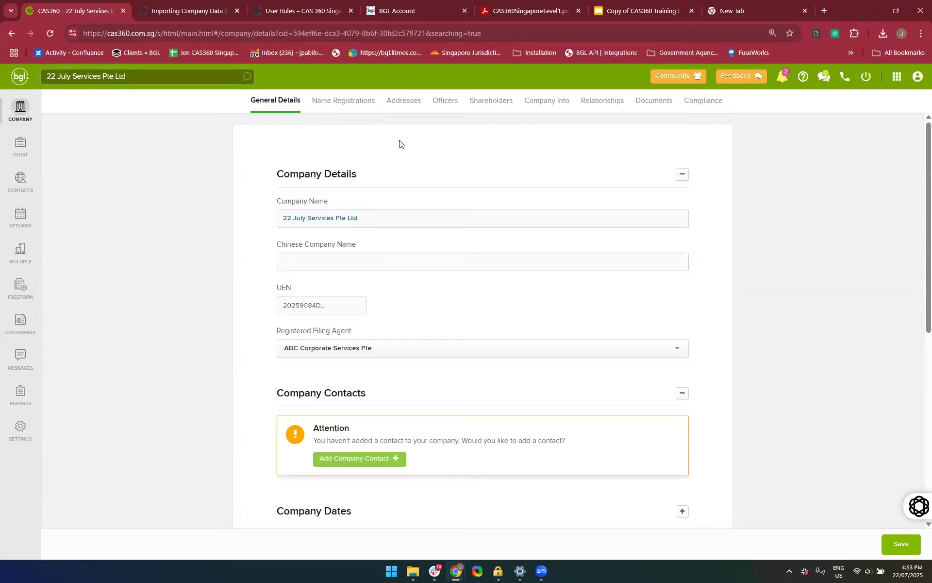
Start a company name change with the proposed entity name July 22 Service Co and open the suffix choices
left_click(344, 106)
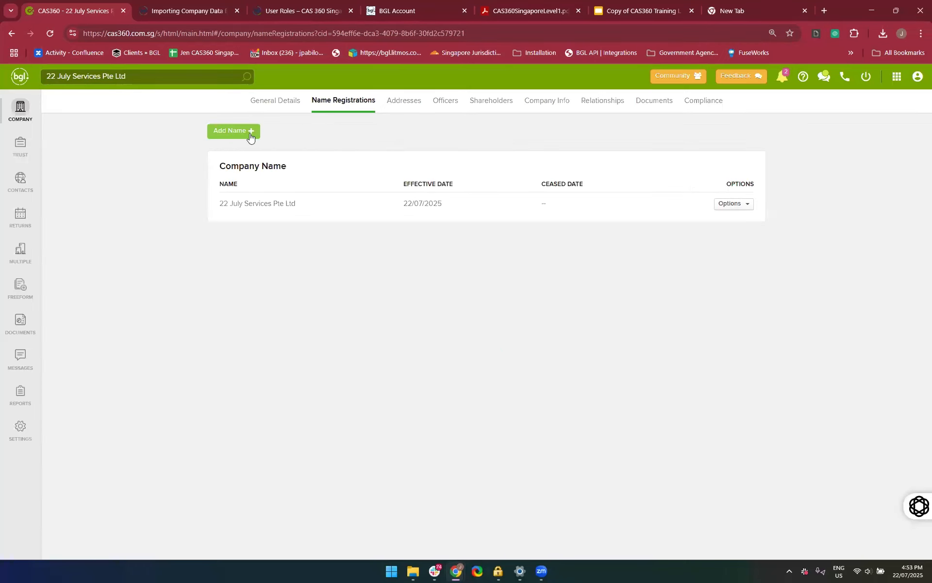
left_click(250, 137)
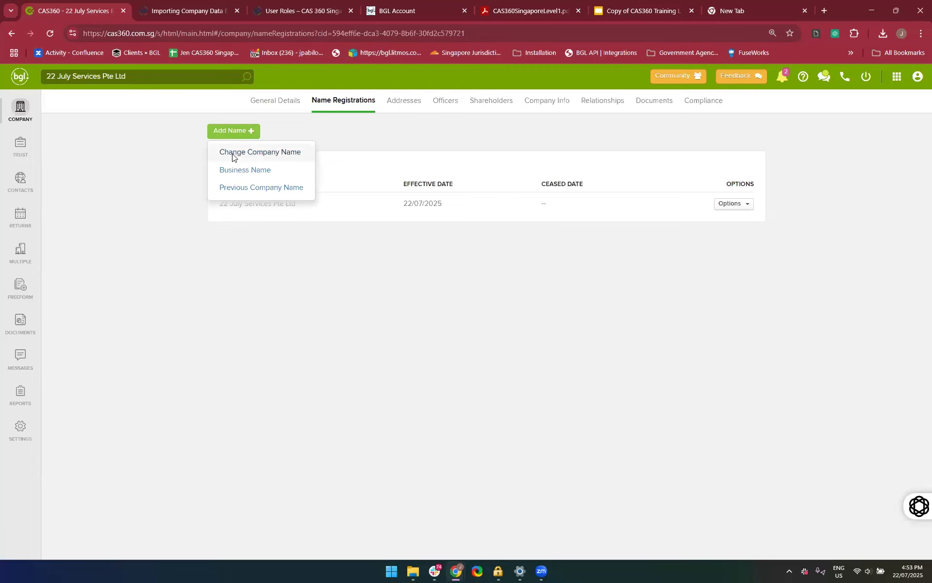
left_click(232, 155)
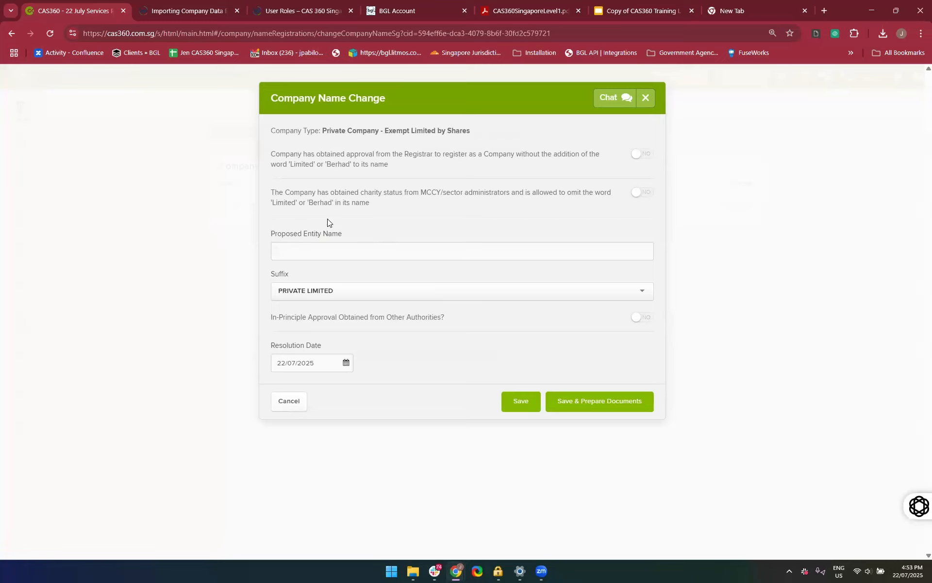
left_click(323, 253)
type("July 22")
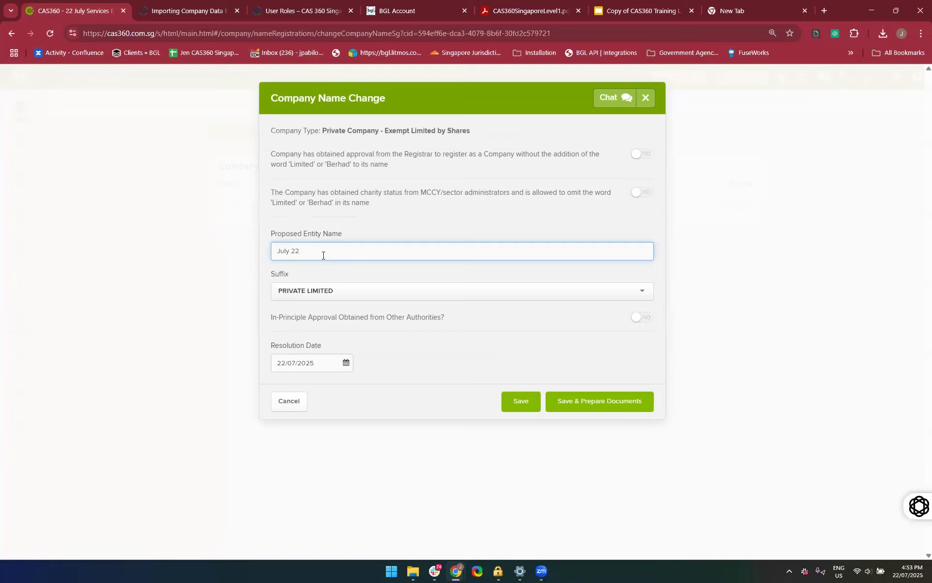
type(" Service Co Pte Ltd")
left_click_drag(383, 251, 341, 249)
key("BackSpace")
key("BackSpace")
key("BackSpace")
key("BackSpace")
left_click(415, 291)
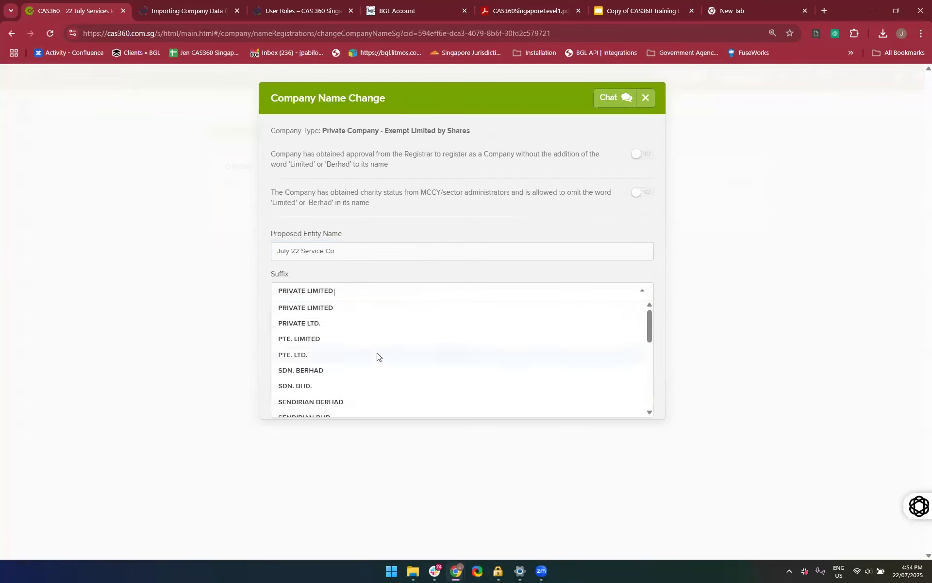
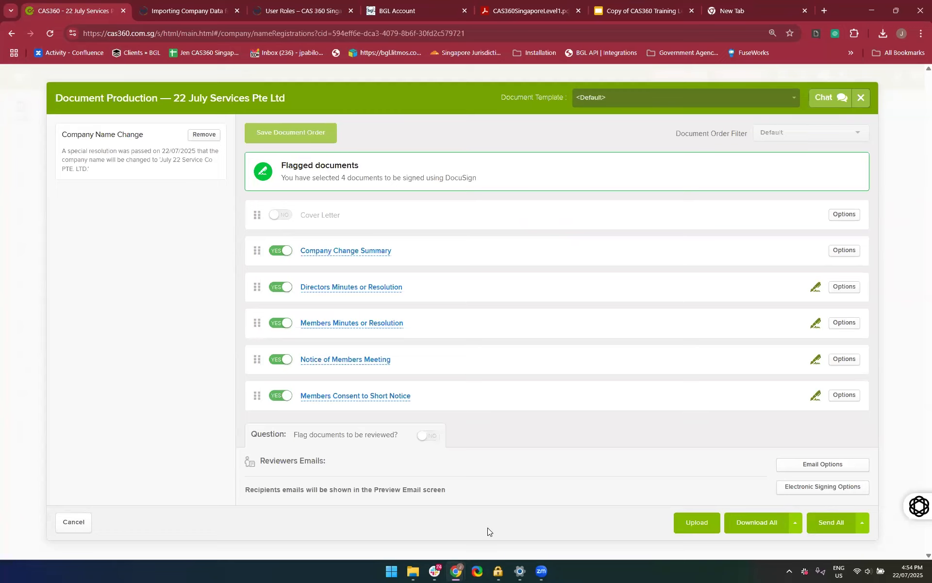
Download all the prepared company name change documents and return to the name registrations
left_click(755, 522)
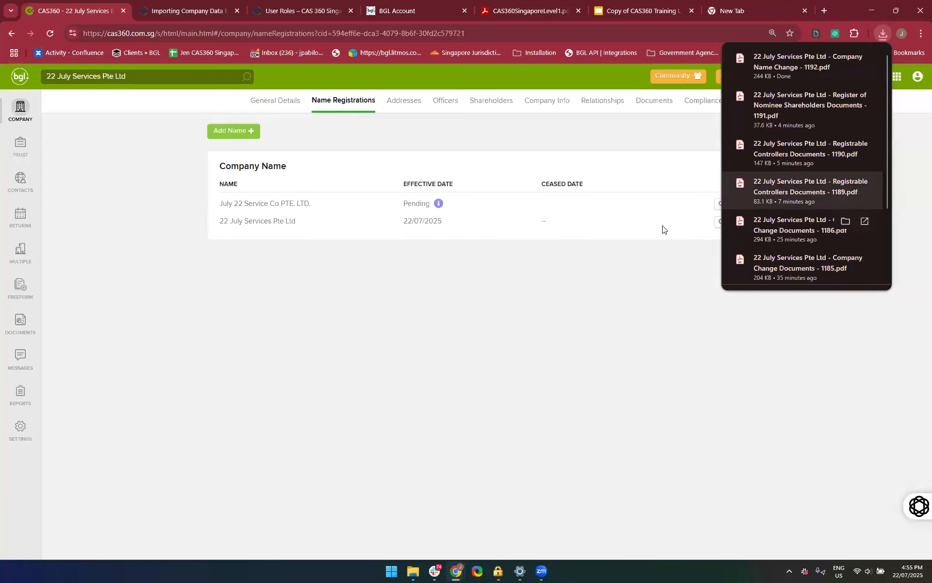
left_click(663, 225)
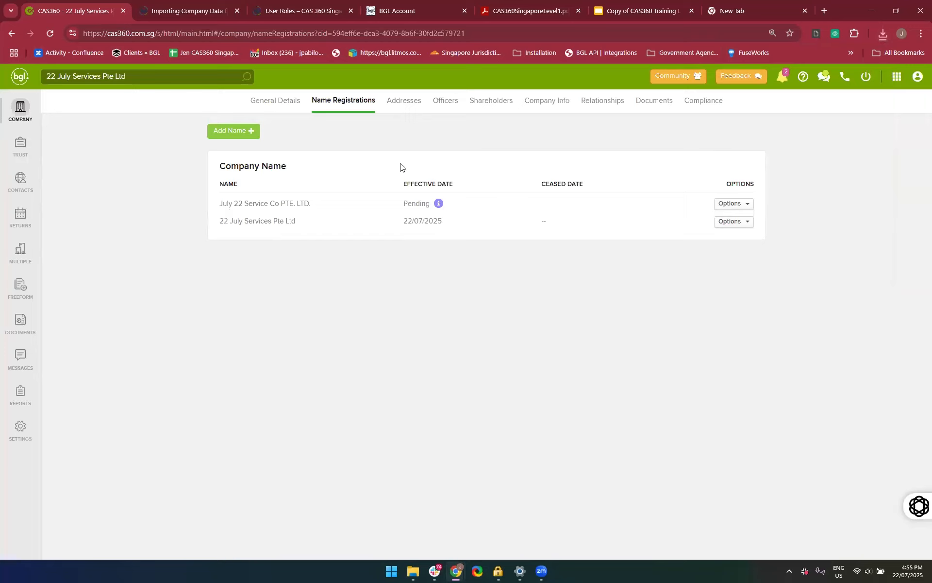
Remove the pending status from July 22 Service Co PTE. LTD. with an effective date of 23/07/2025
mouse_move(437, 205)
left_click(722, 205)
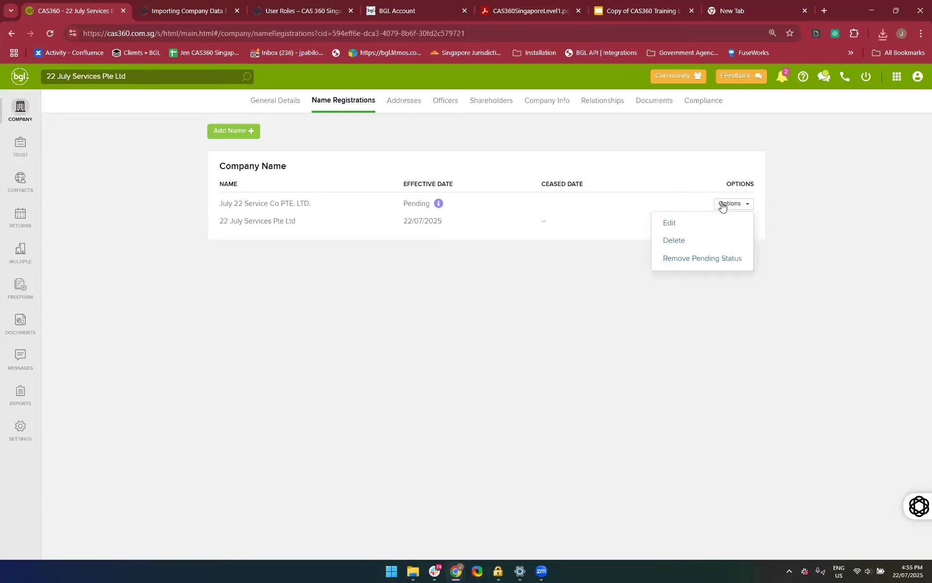
left_click(714, 262)
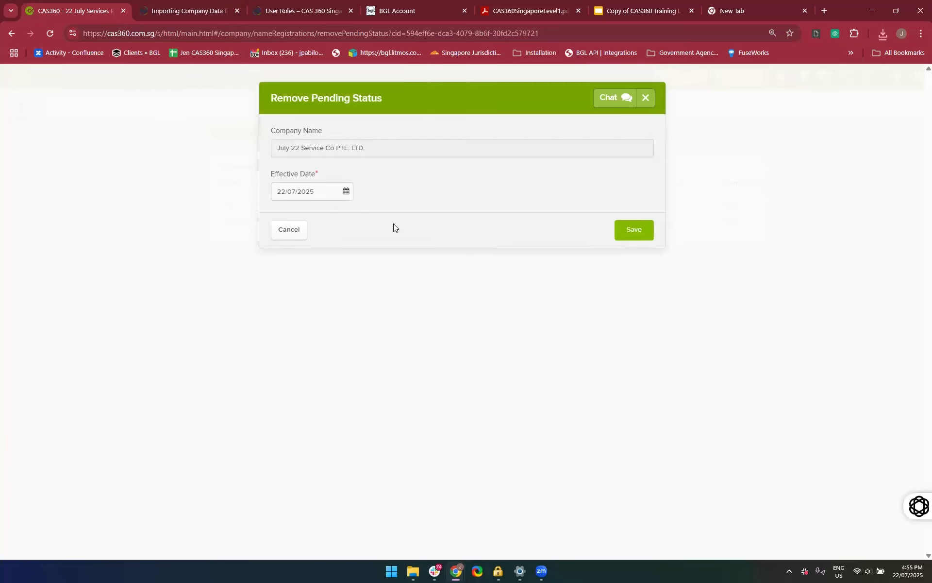
left_click(634, 234)
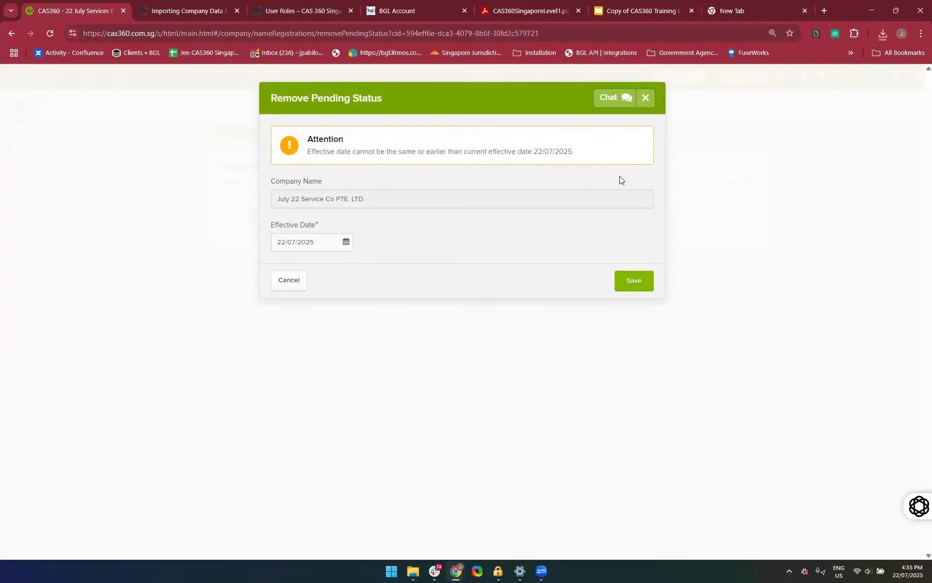
left_click(285, 243)
key("BackSpace")
type("3")
left_click(634, 282)
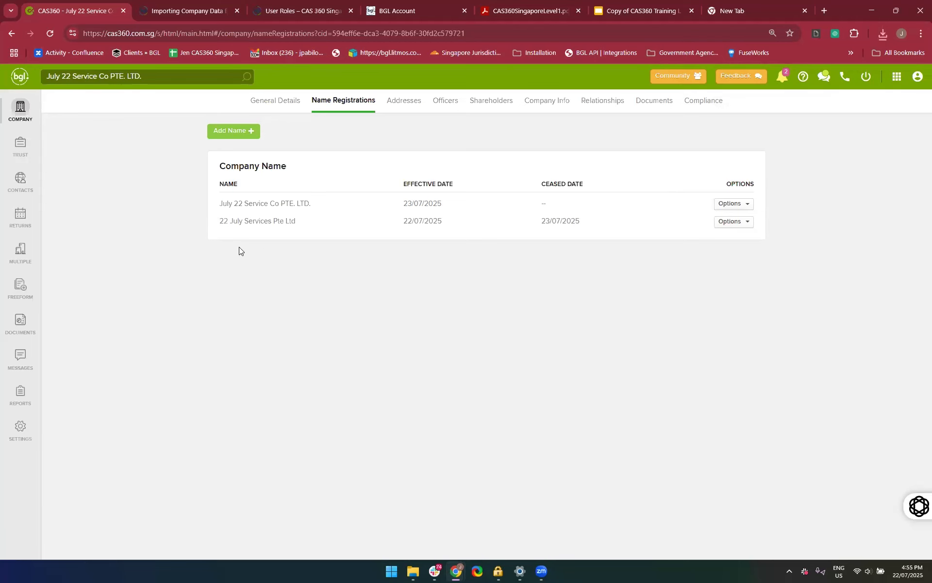
Return to the company list and look up the former name "22 July" in the list search and the global search
left_click(21, 111)
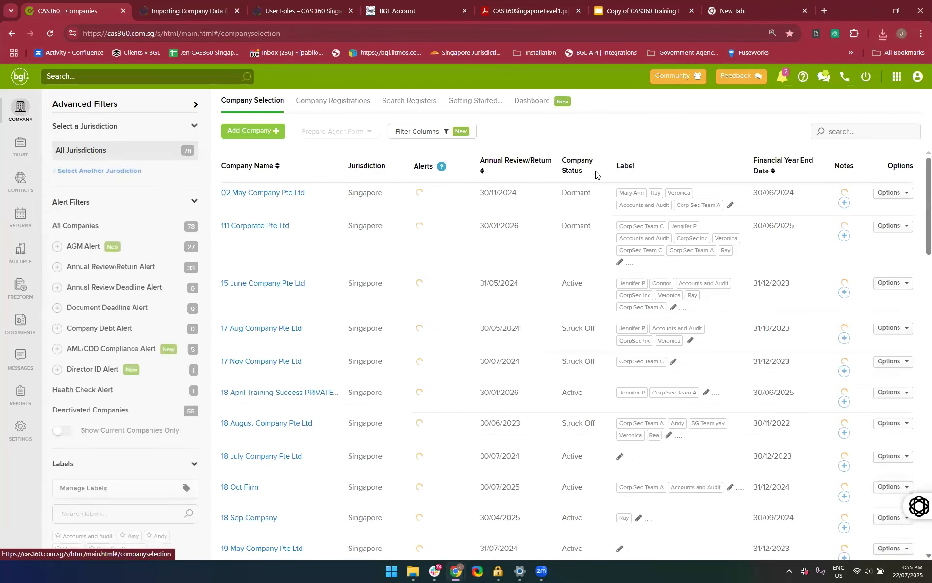
left_click(867, 136)
type("22 July")
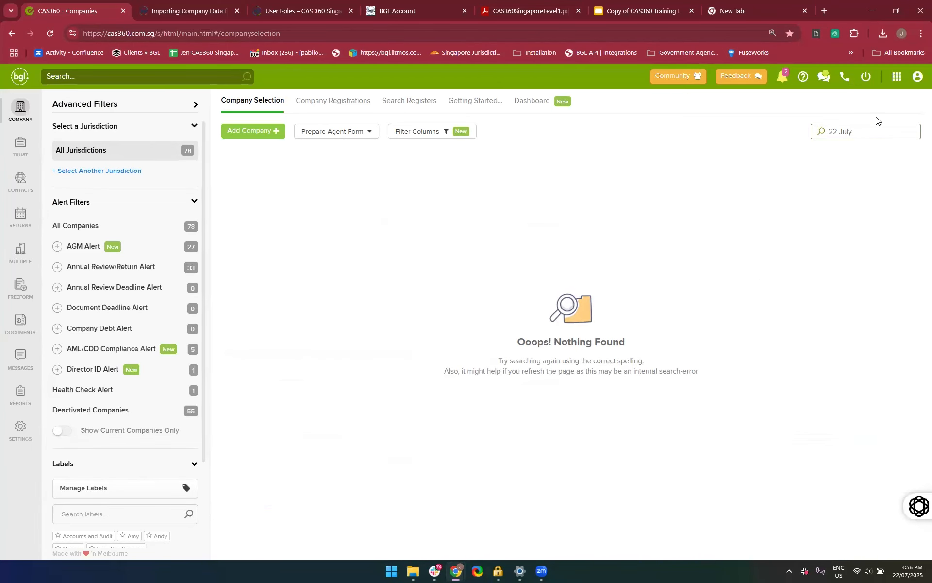
left_click(150, 81)
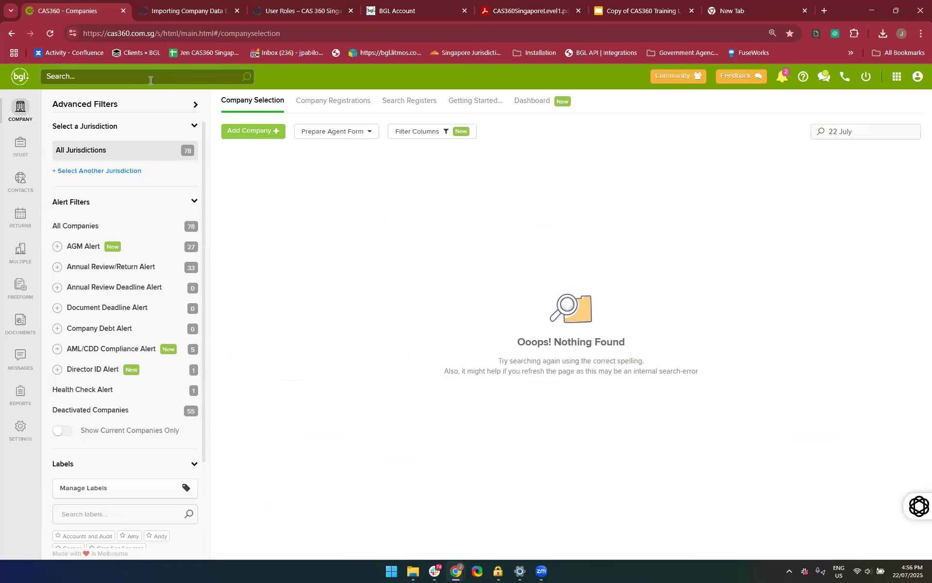
type("22 July")
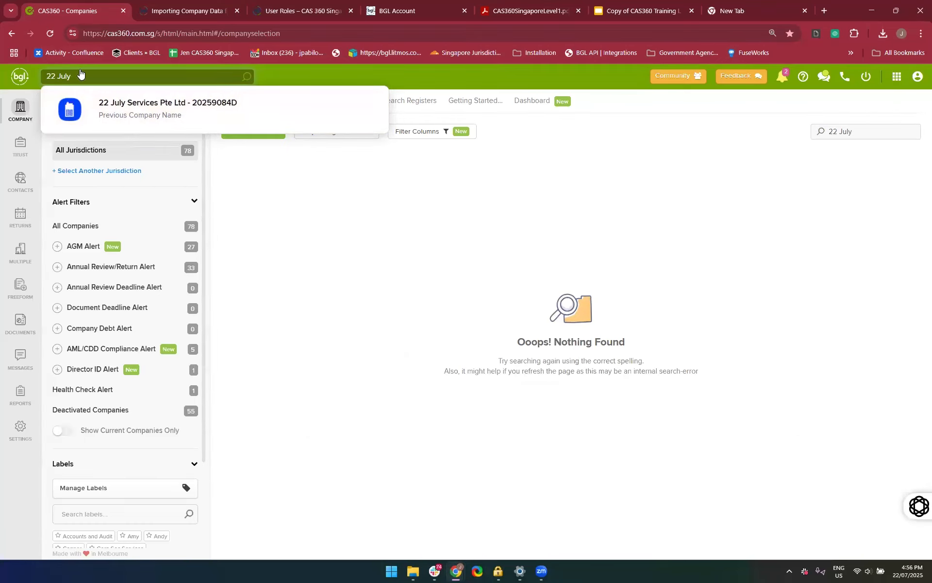
Search the company list for "July 22" instead, open July 22 Service Co PTE. LTD. and view its name registrations and general details
left_click(13, 82)
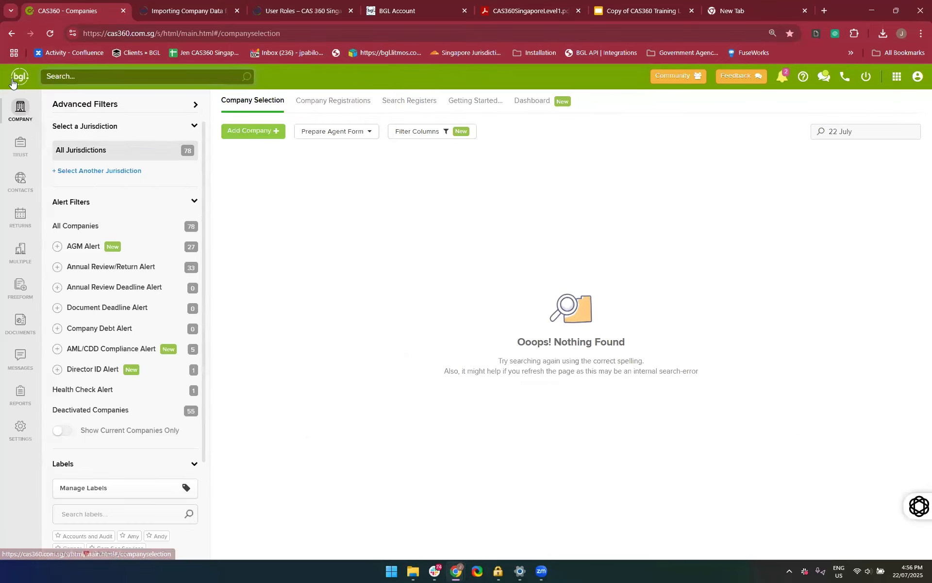
left_click_drag(878, 133, 751, 140)
key("BackSpace")
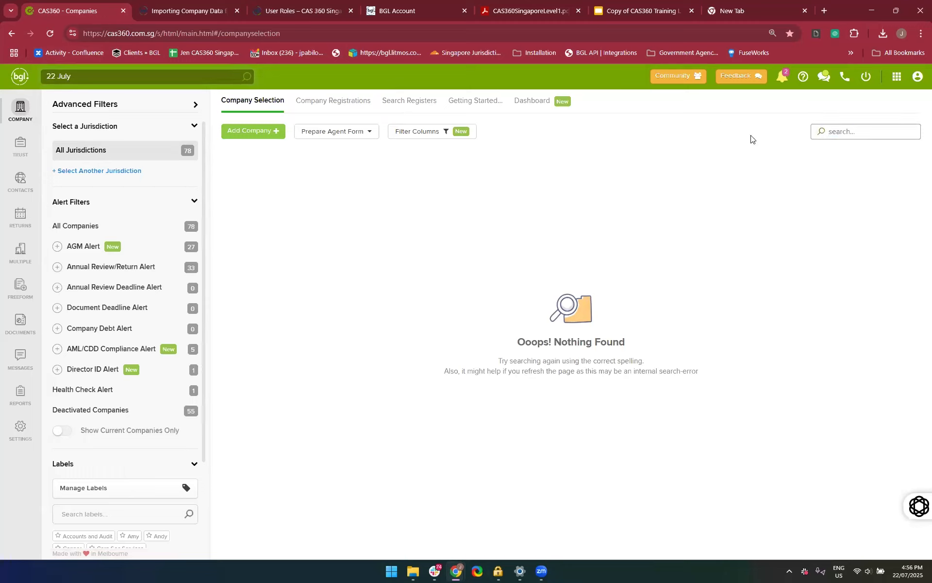
left_click(840, 135)
type("July 22")
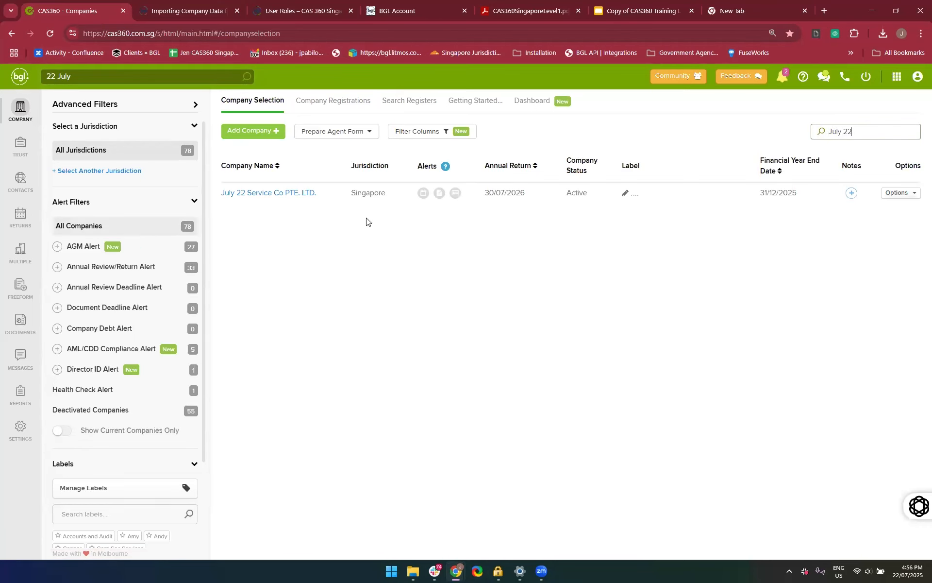
left_click(238, 192)
left_click(317, 100)
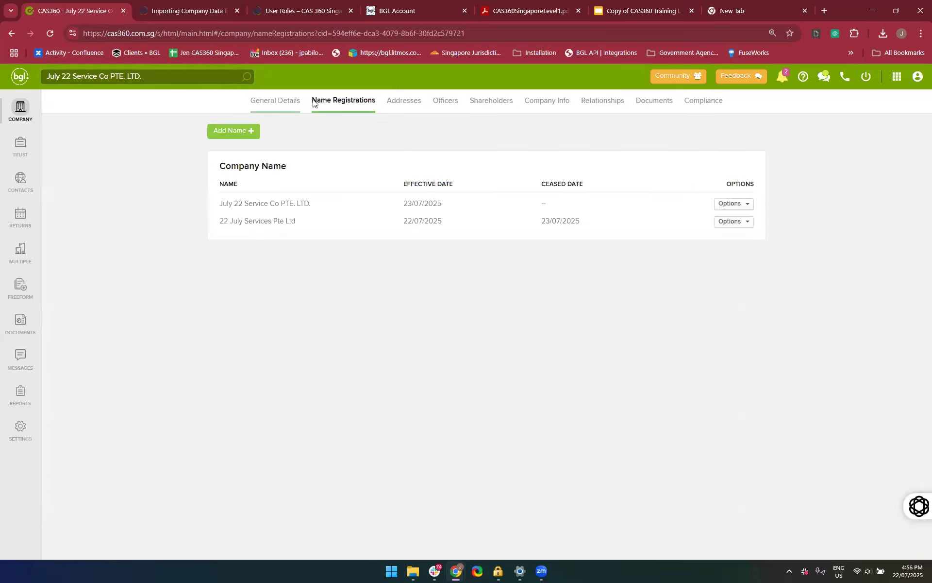
left_click(273, 99)
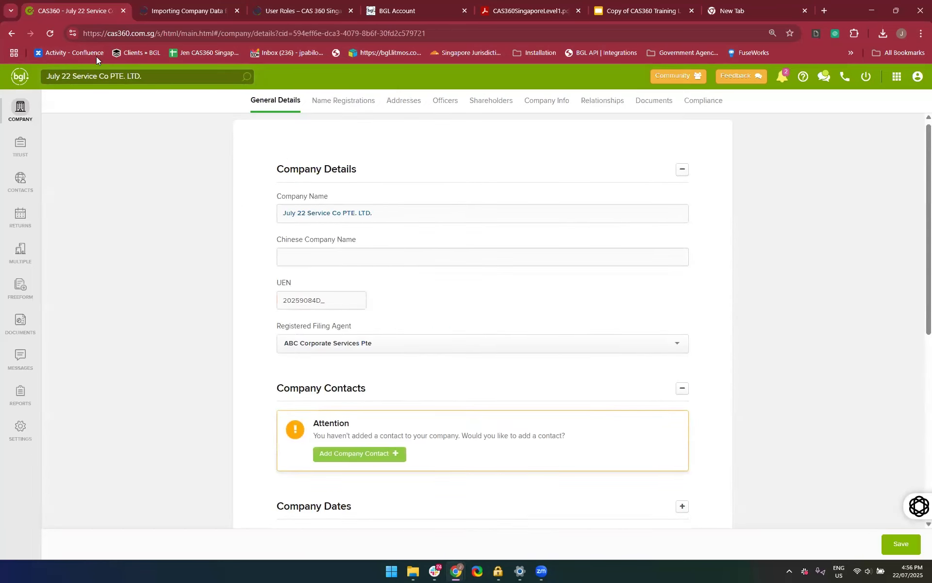
Return to the company list, try the former and the new name in the global search, and open the company found under "July 22"
left_click(11, 122)
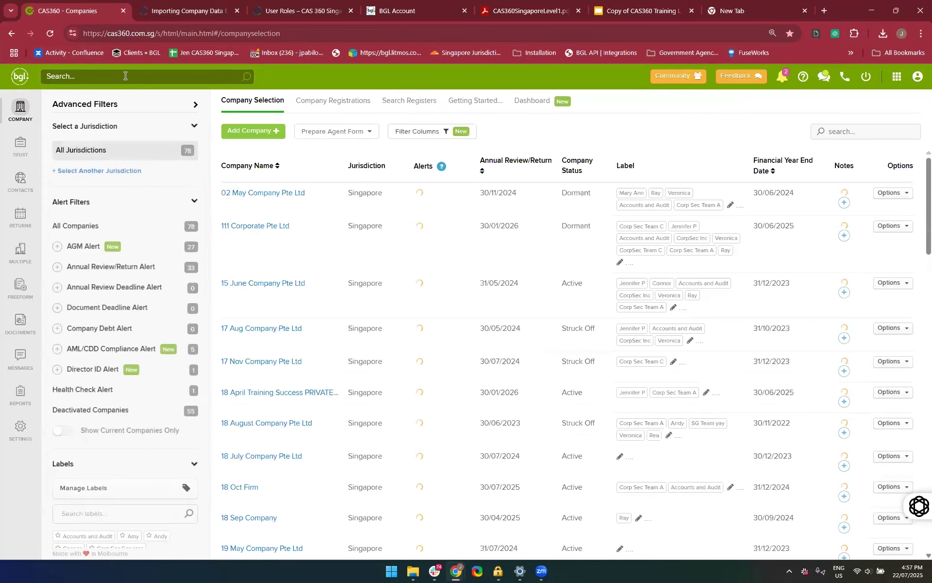
left_click(121, 76)
type("22 Ju")
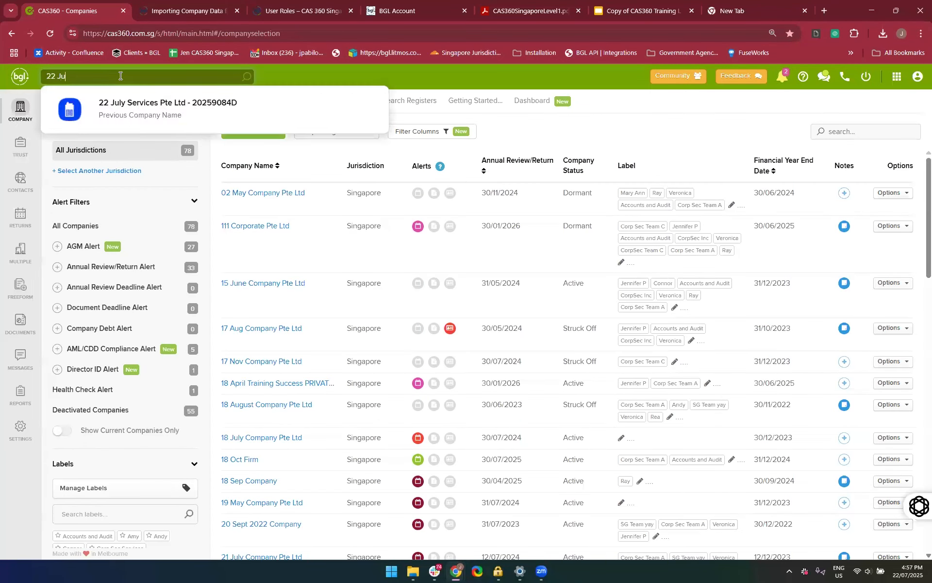
key("BackSpace")
key("BackSpace")
type("Jul")
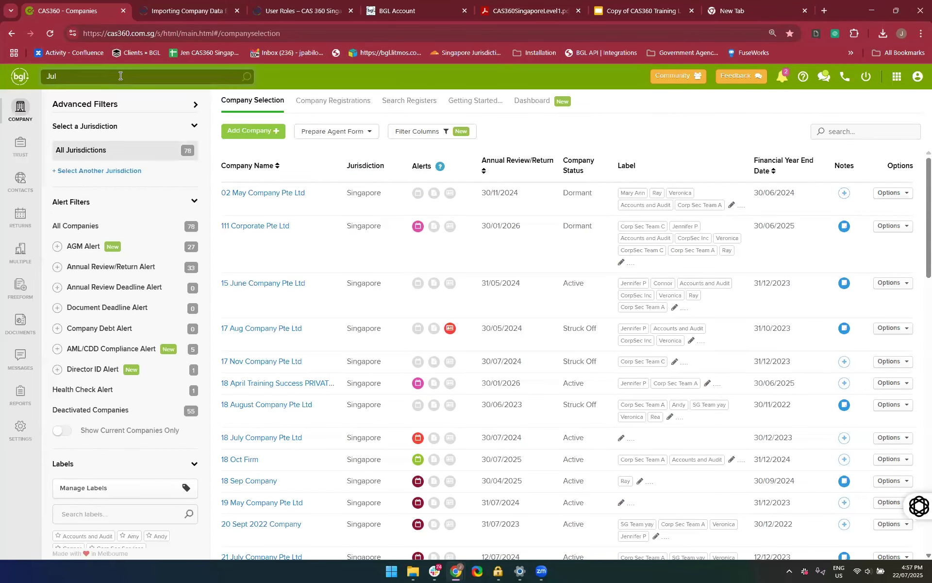
type("y 22")
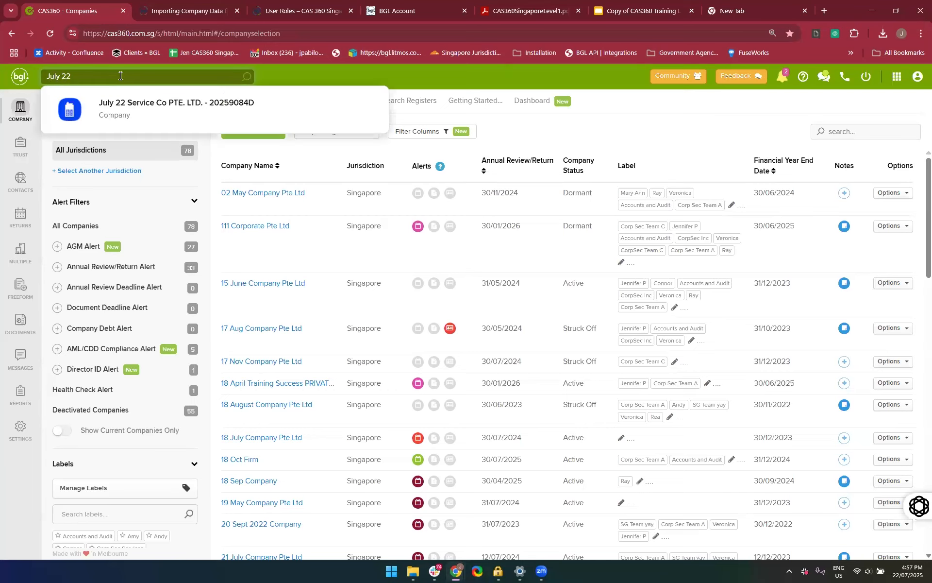
left_click(176, 109)
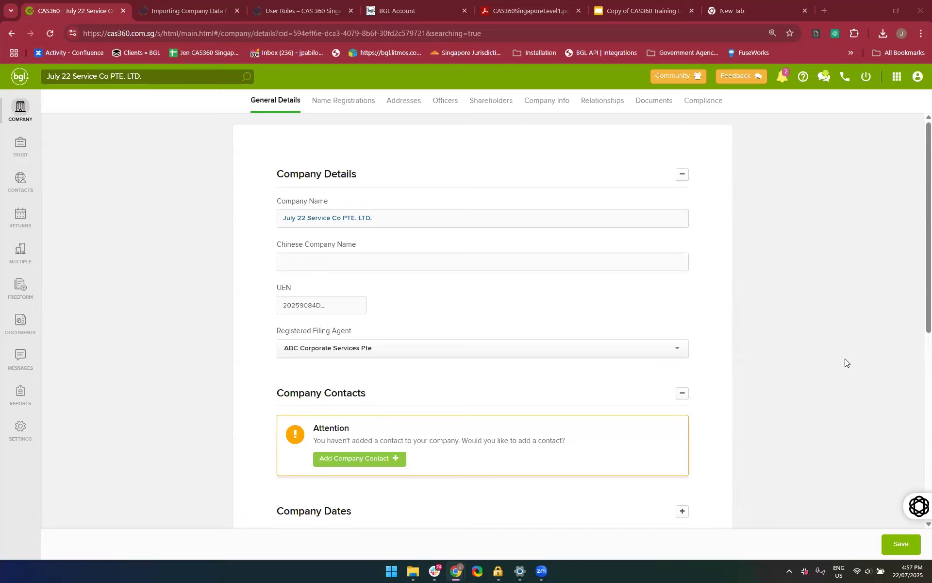
Search the company list for "July", open July 22 Service Co PTE. LTD. and display its documents
left_click(28, 111)
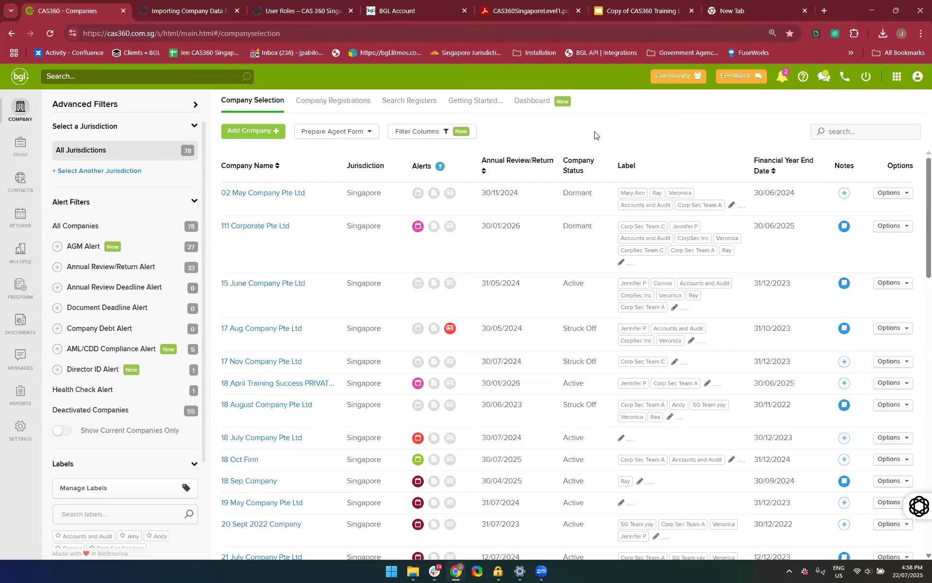
left_click(848, 133)
type("2")
key("BackSpace")
type("July")
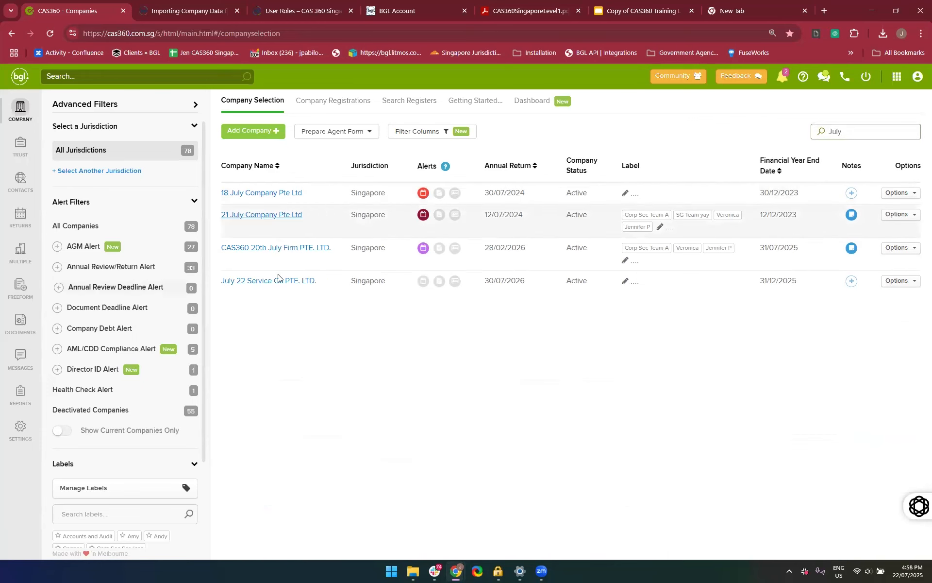
left_click(255, 283)
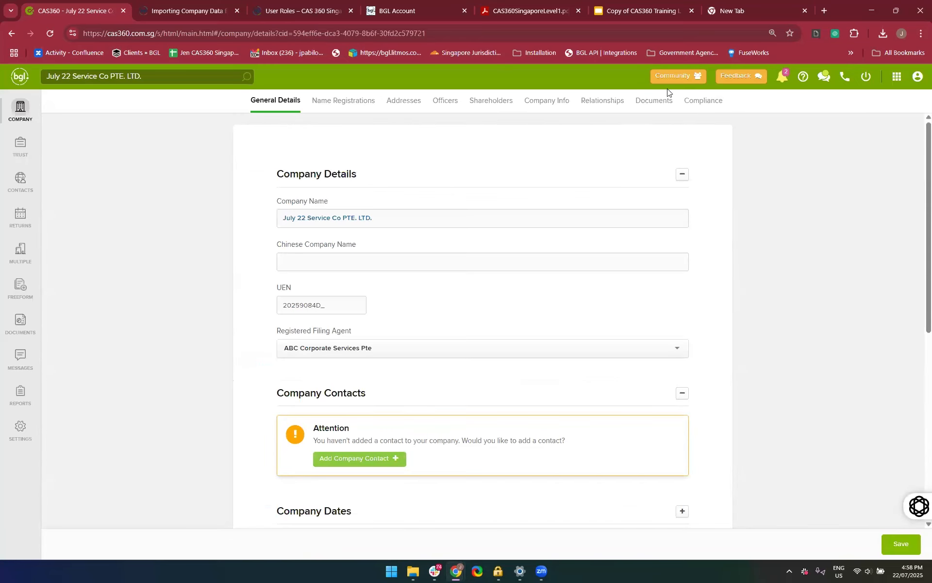
left_click(664, 103)
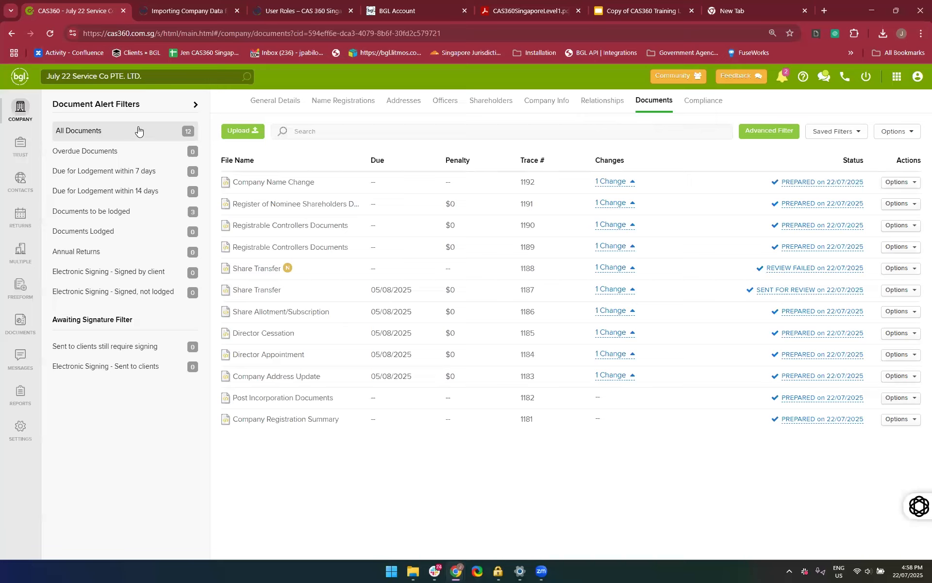
Compare the company's documents still to be lodged with the full list, finishing on all documents
left_click(128, 216)
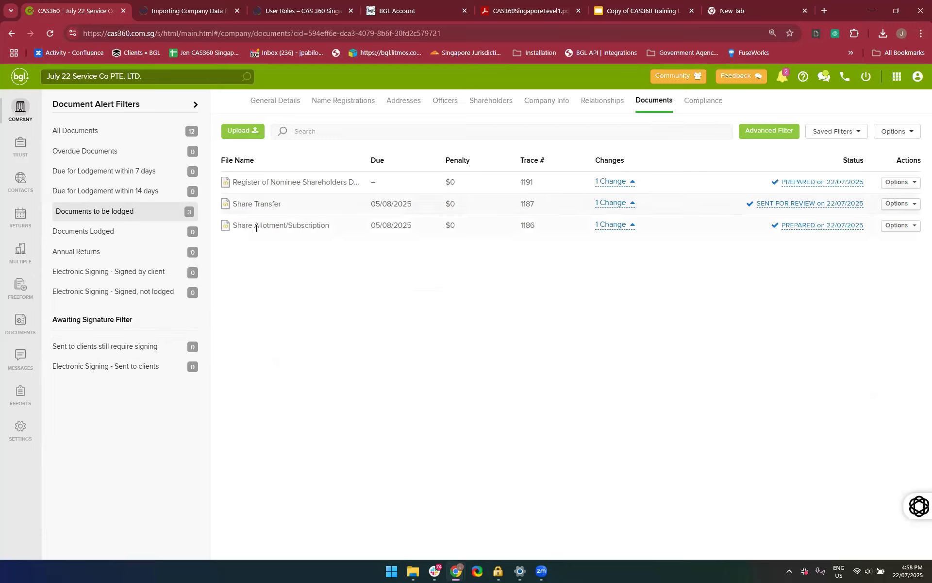
right_click(99, 154)
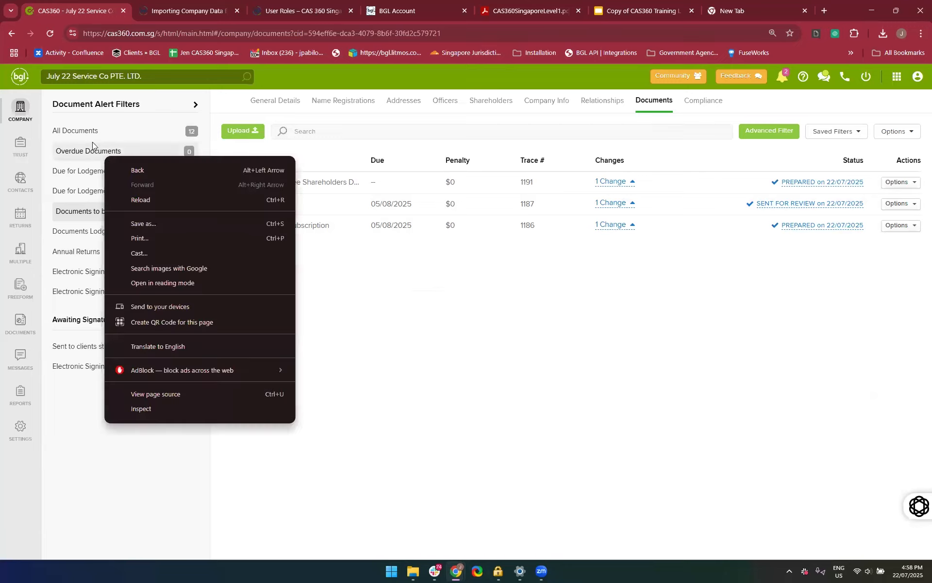
left_click(87, 137)
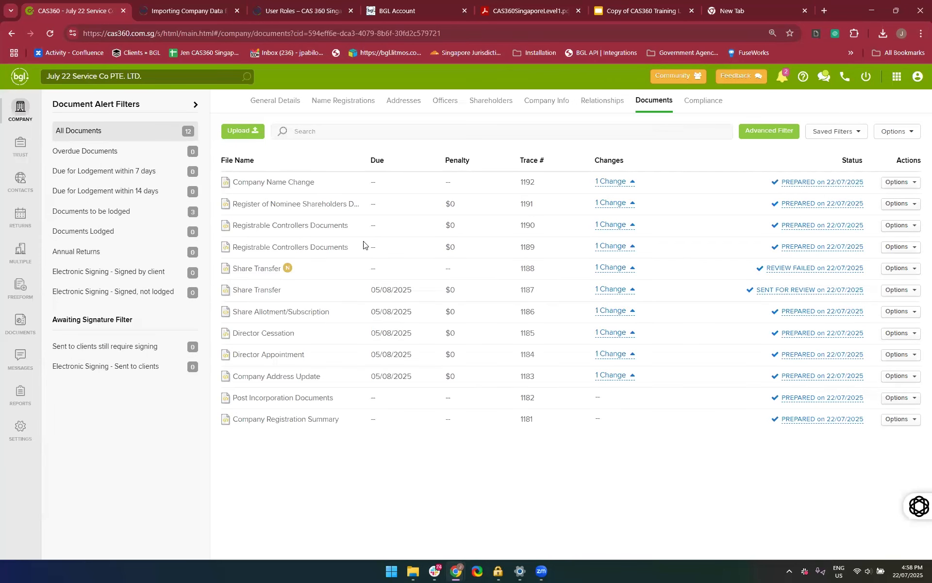
left_click(149, 206)
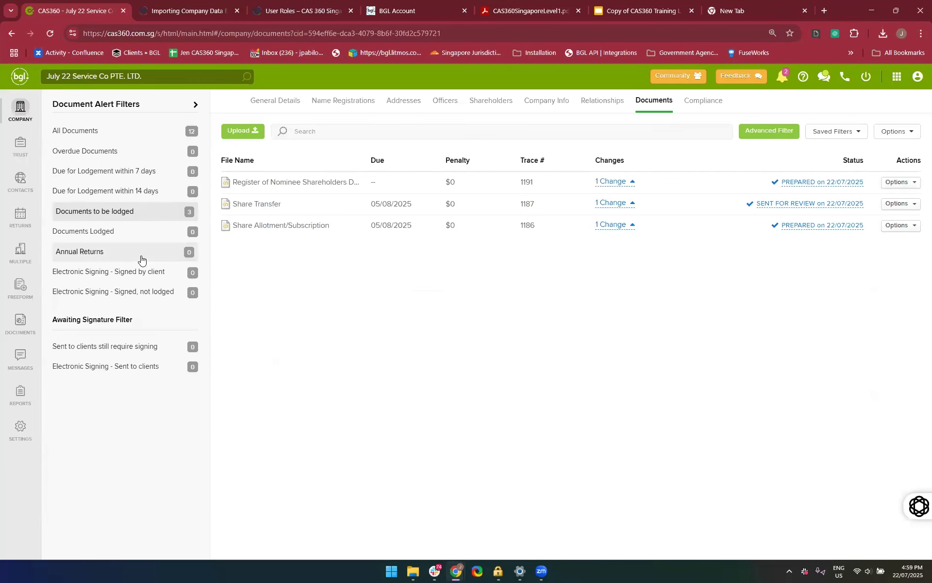
left_click(146, 139)
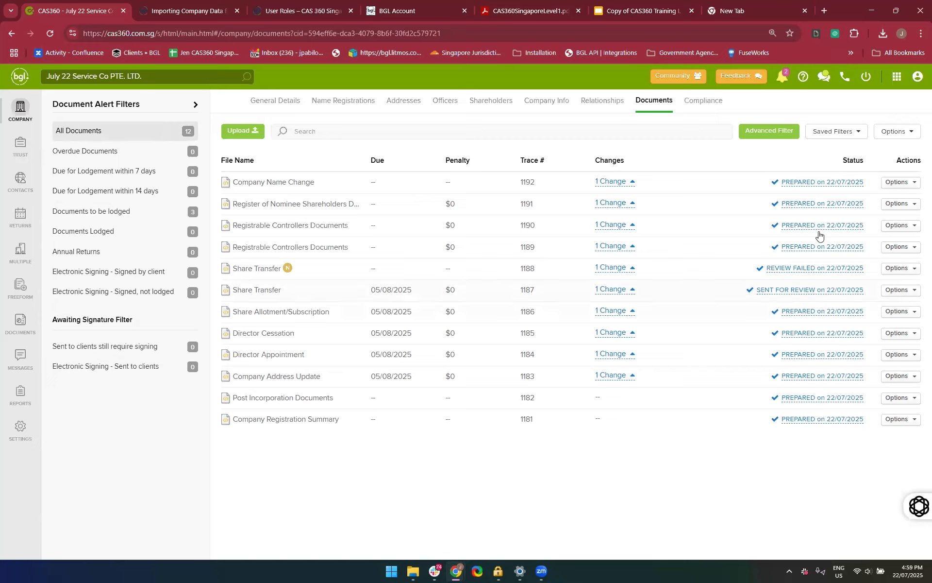
Review the options for the Company Name Change document and expand the change summaries of documents 1192, 1191 and 1188
left_click(901, 183)
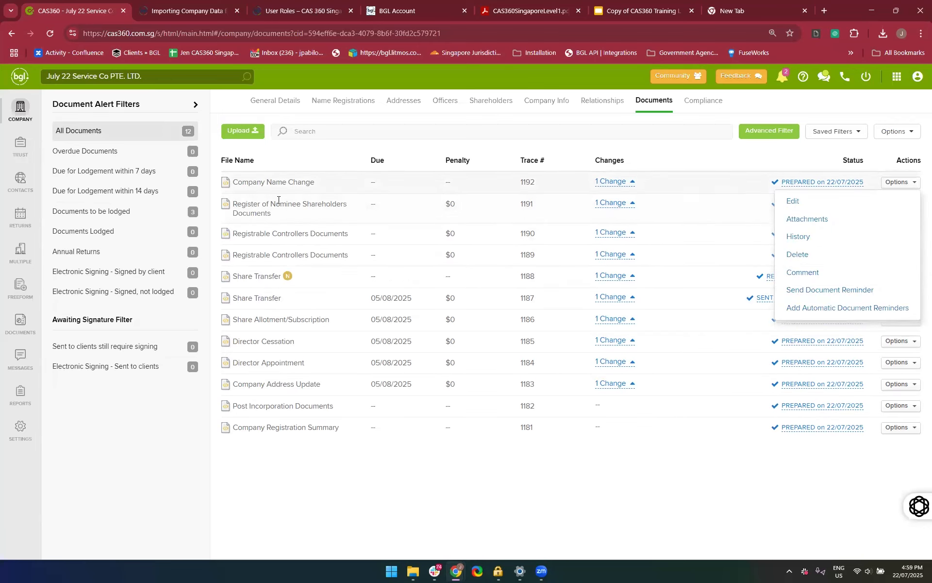
left_click(613, 188)
left_click(605, 182)
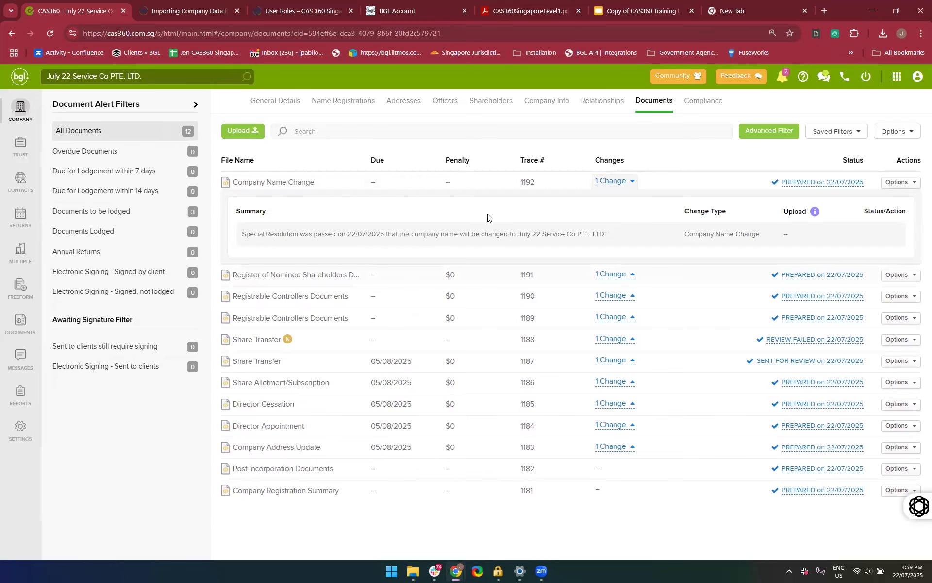
left_click(615, 275)
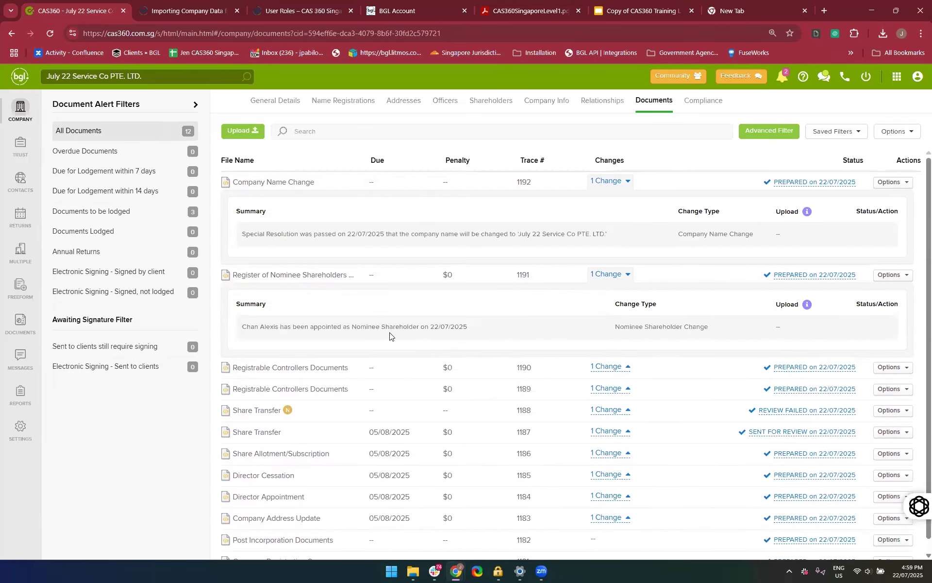
scroll(518, 387, "down", 1)
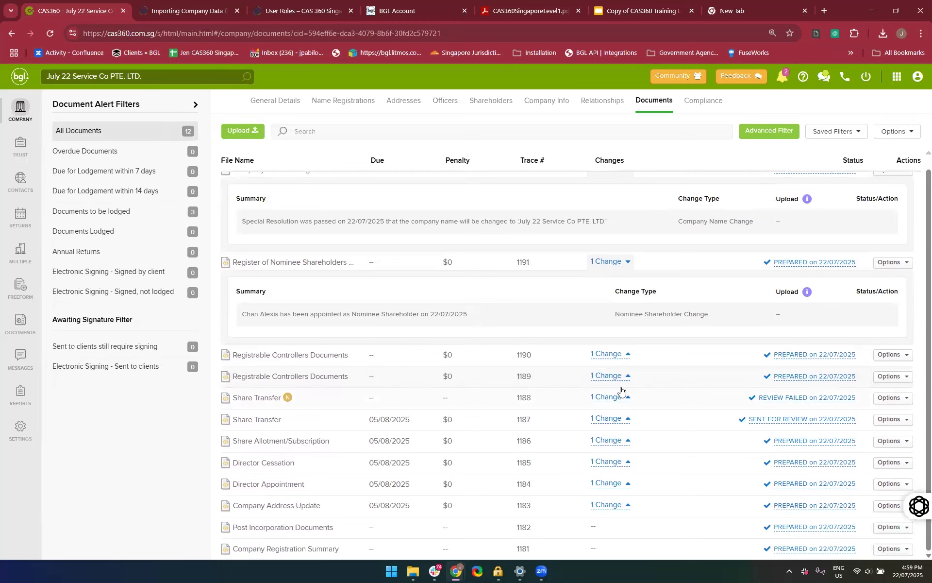
left_click(614, 398)
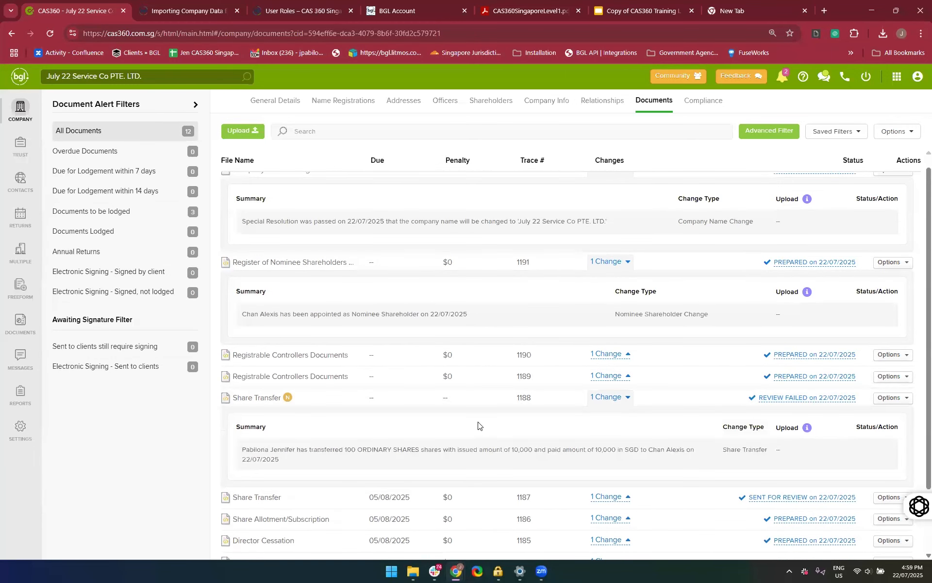
scroll(478, 426, "down", 2)
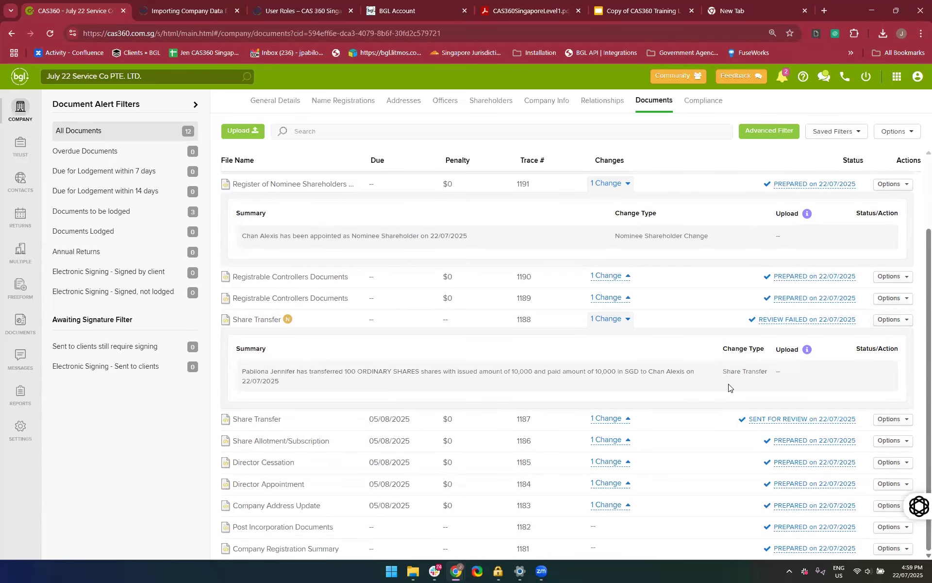
Review the change summary of Share Transfer document 1188 and open that document's attachments
scroll(732, 397, "up", 2)
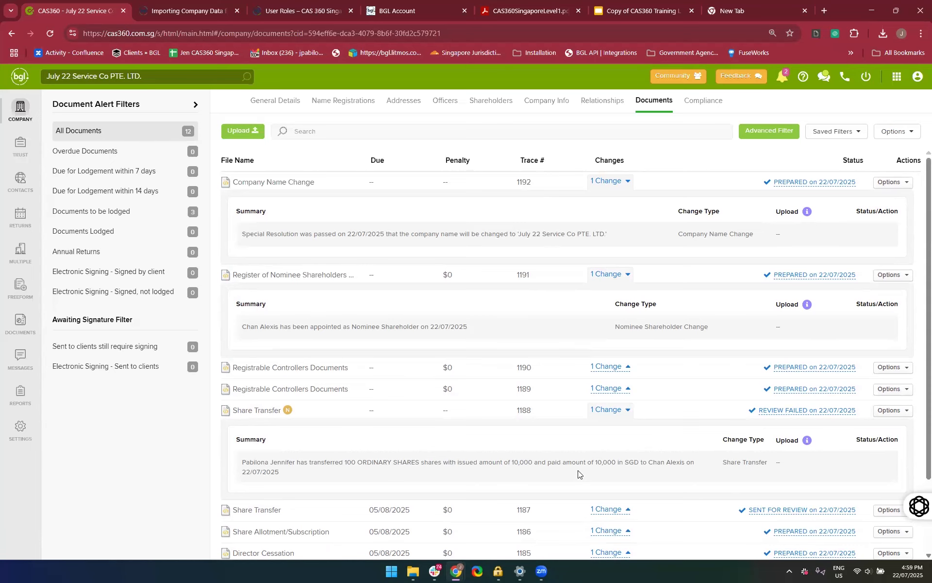
scroll(578, 473, "down", 2)
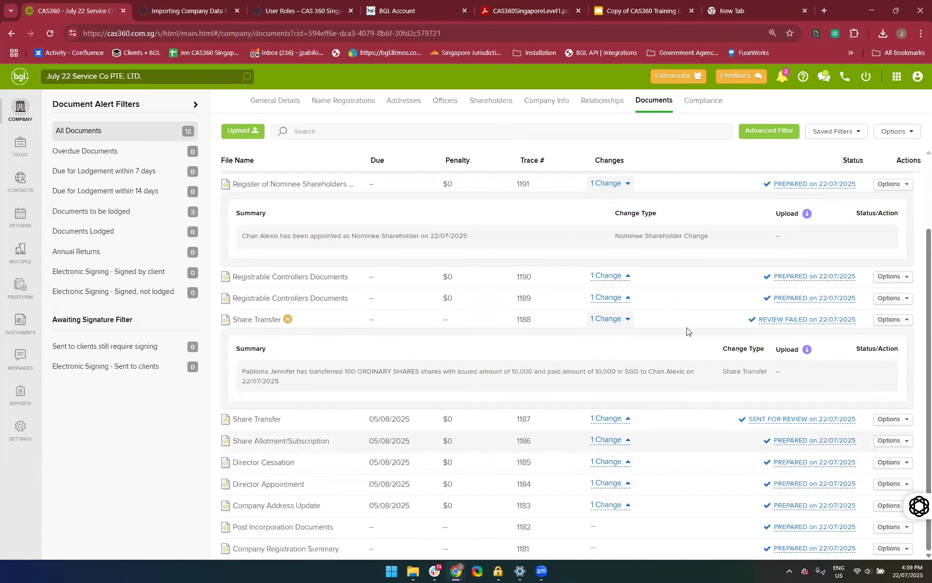
left_click(590, 325)
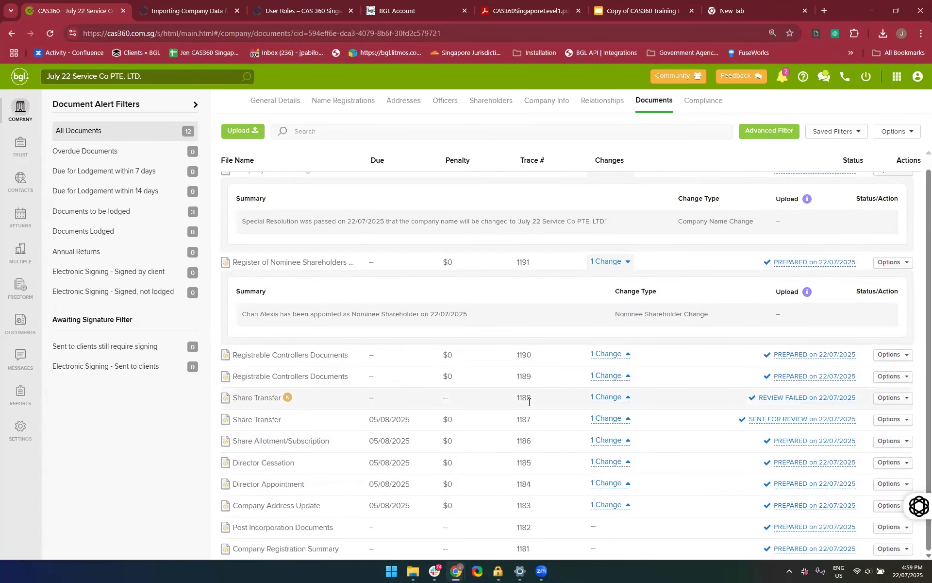
left_click(602, 400)
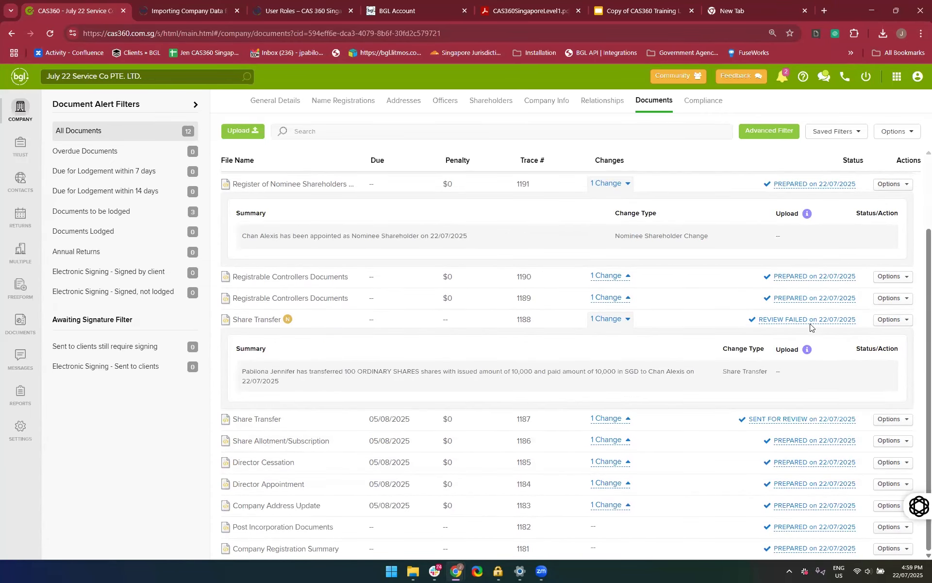
left_click(893, 320)
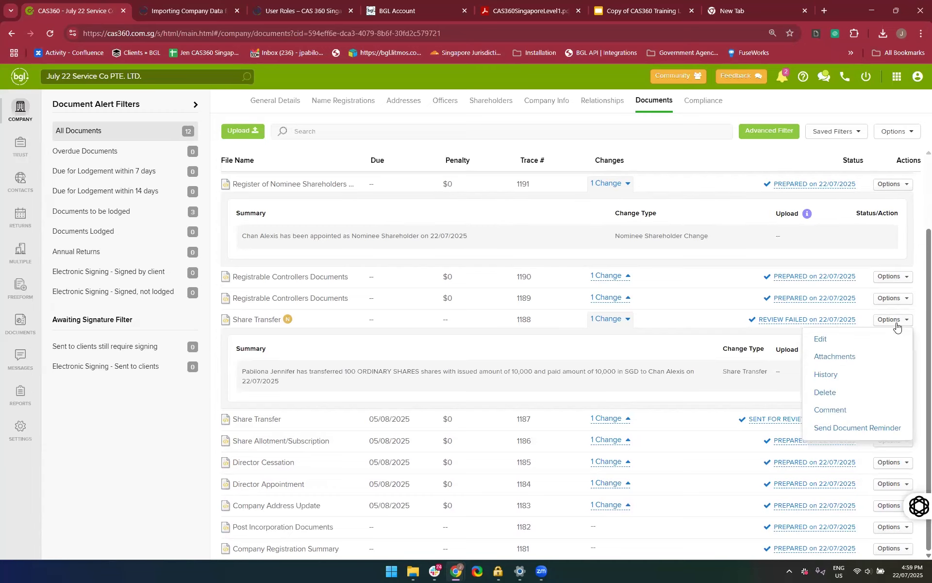
left_click(863, 358)
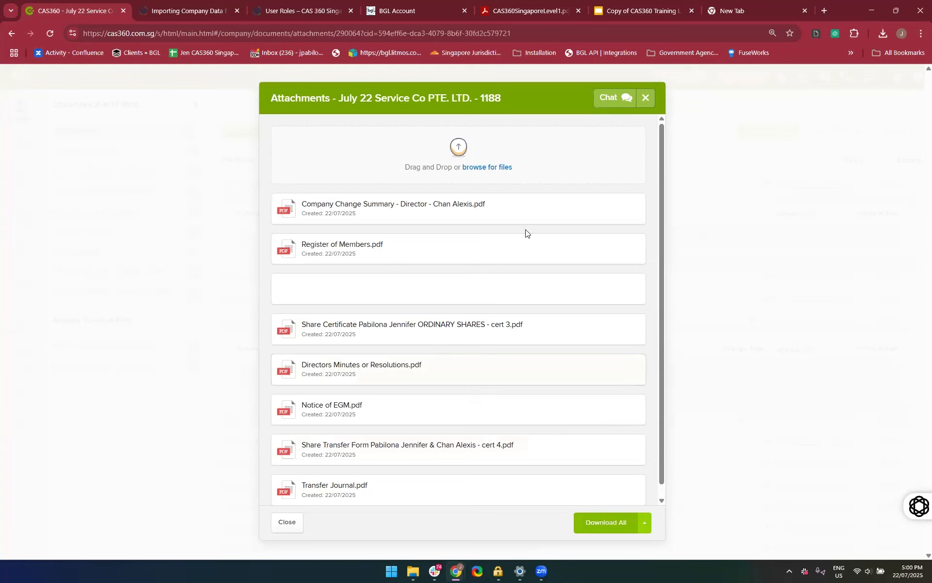
Preview the Company Change Summary and the cert 3 share certificate among the attachments, closing each preview
mouse_move(534, 214)
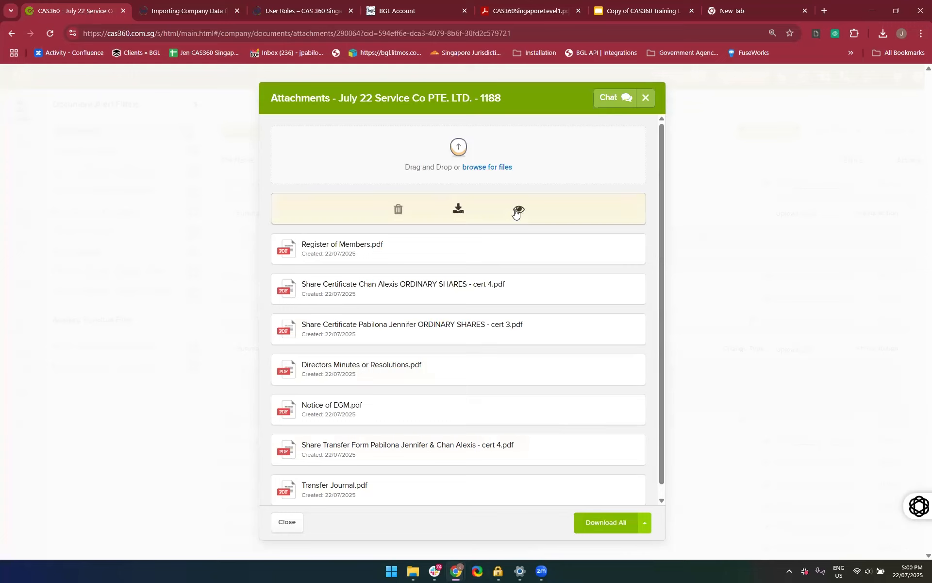
left_click(516, 210)
scroll(481, 416, "down", 3)
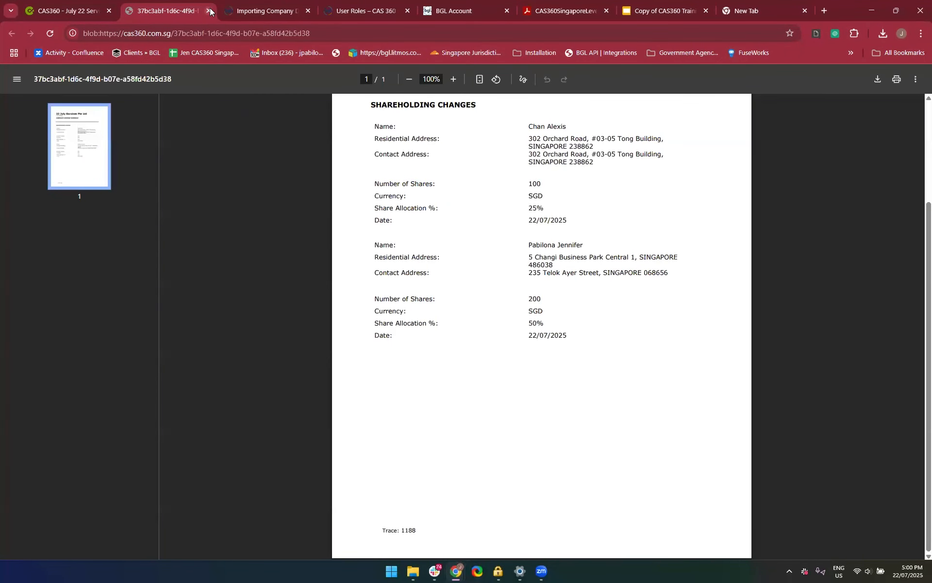
key("ctrl+w")
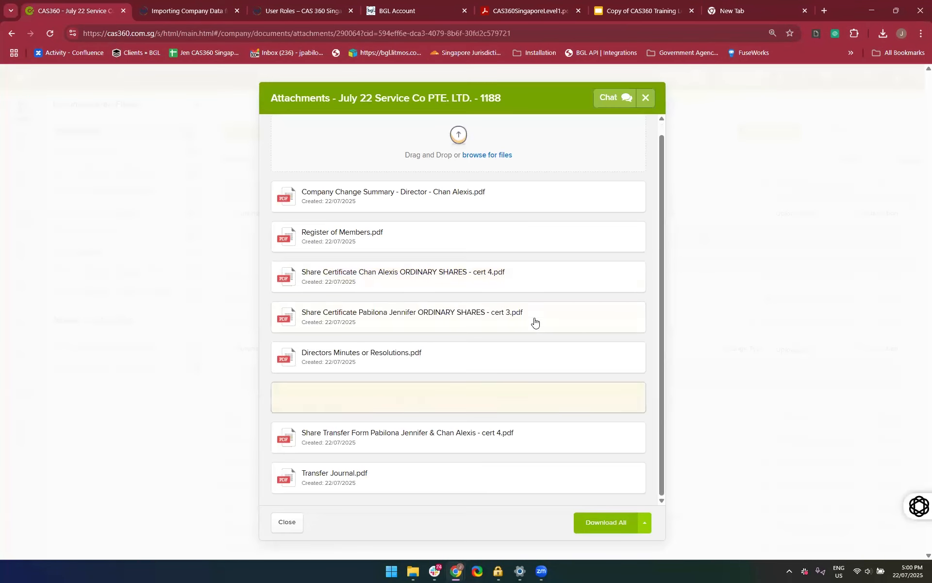
mouse_move(526, 321)
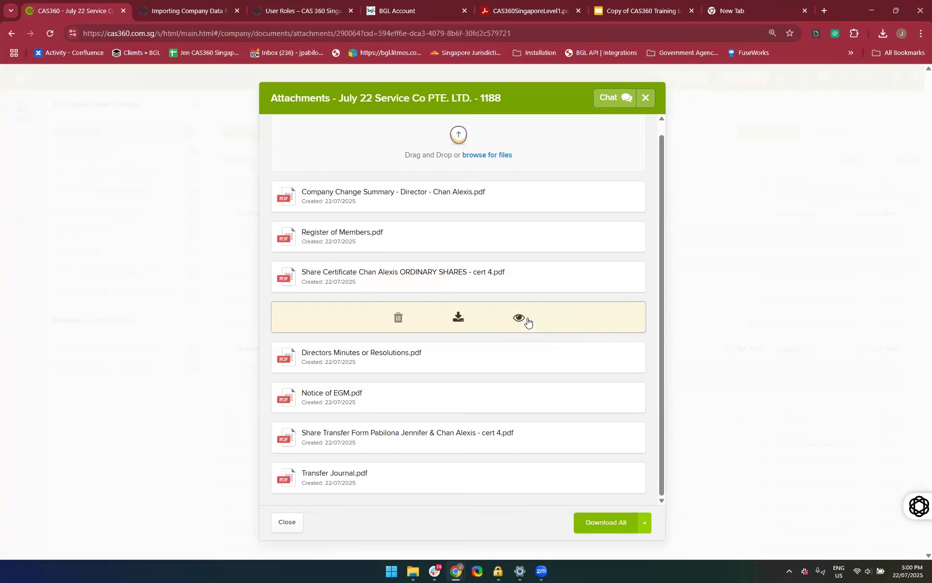
left_click(518, 318)
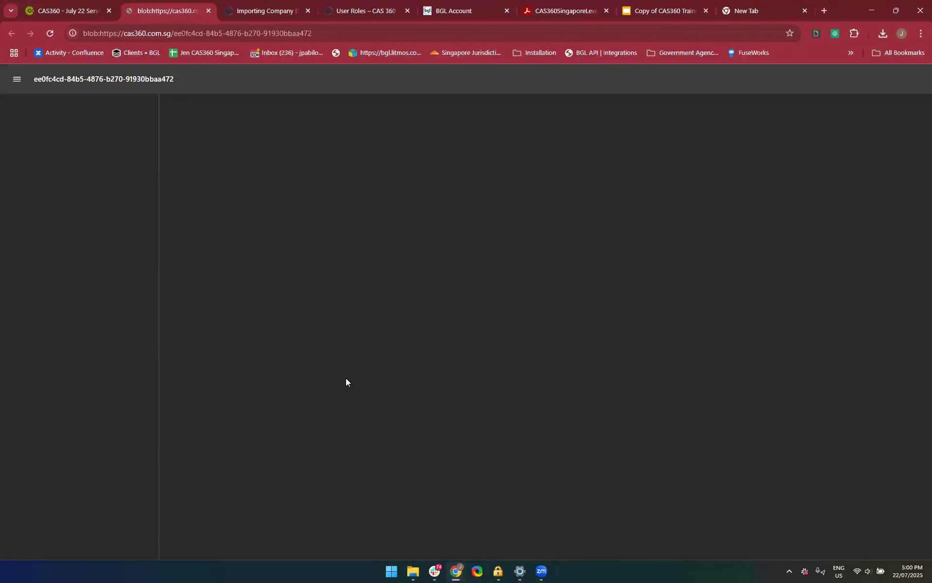
left_click(209, 12)
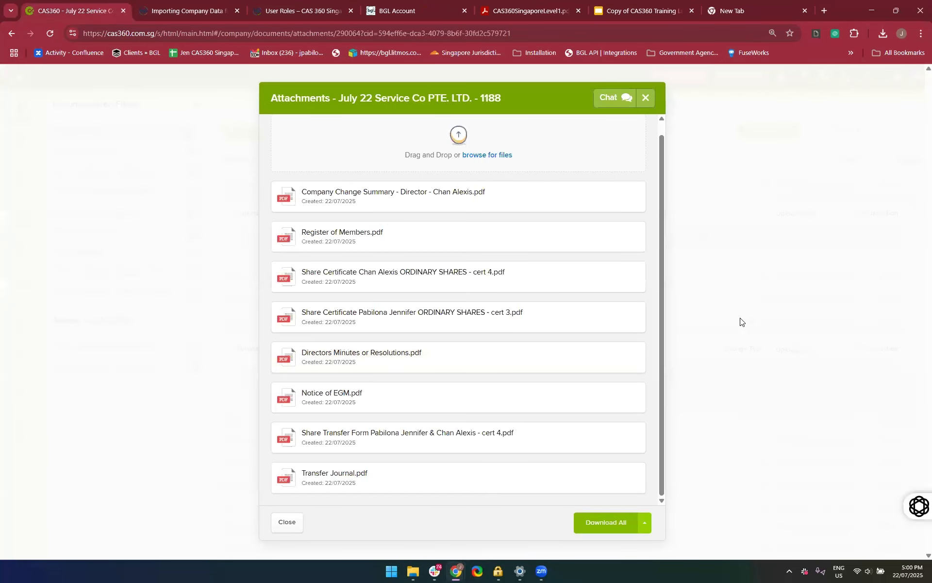
Attach "22 July Services Pte Ltd - Company Change Documents - SIGNED Document.pdf" from the File Explorer Downloads folder to document 1188
left_click(416, 572)
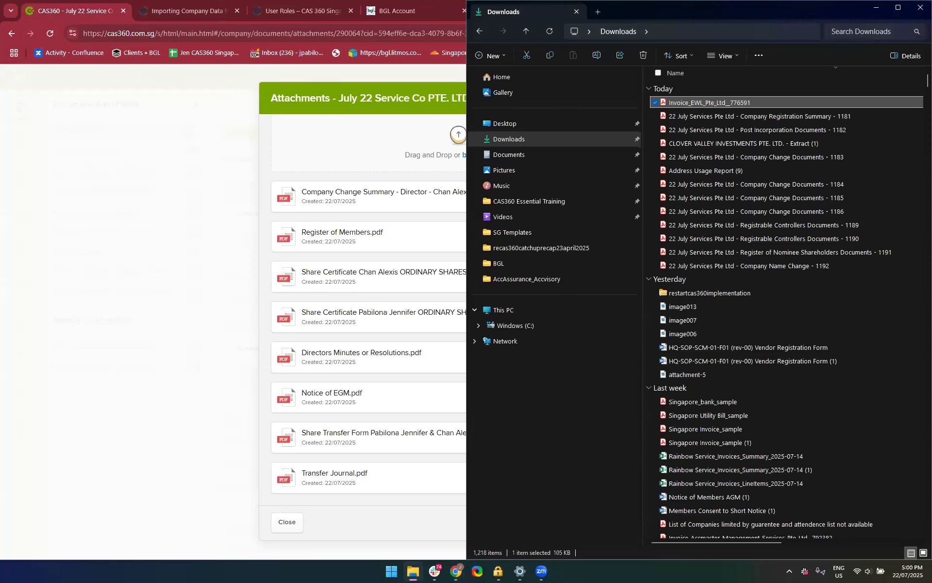
left_click_drag(720, 11, 720, 0)
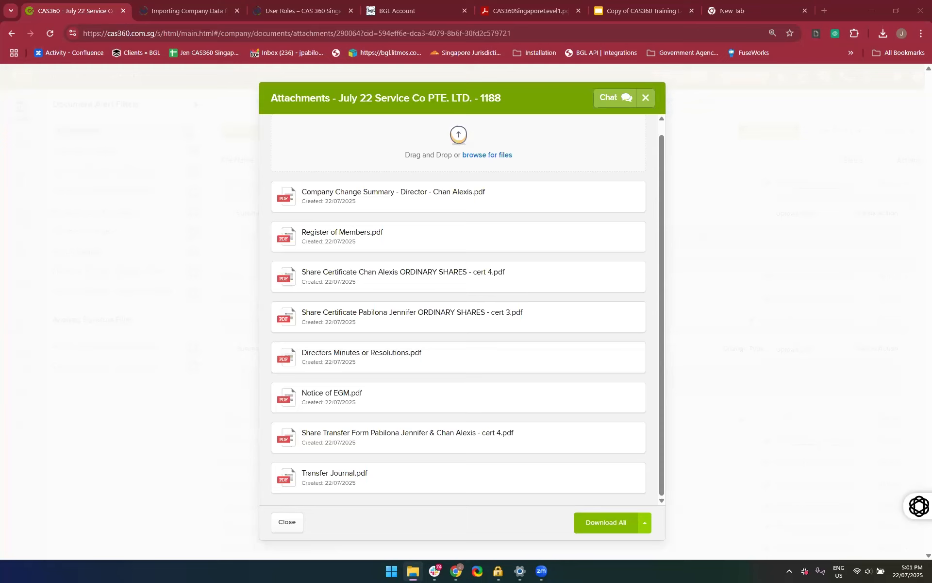
left_click_drag(831, 247, 421, 171)
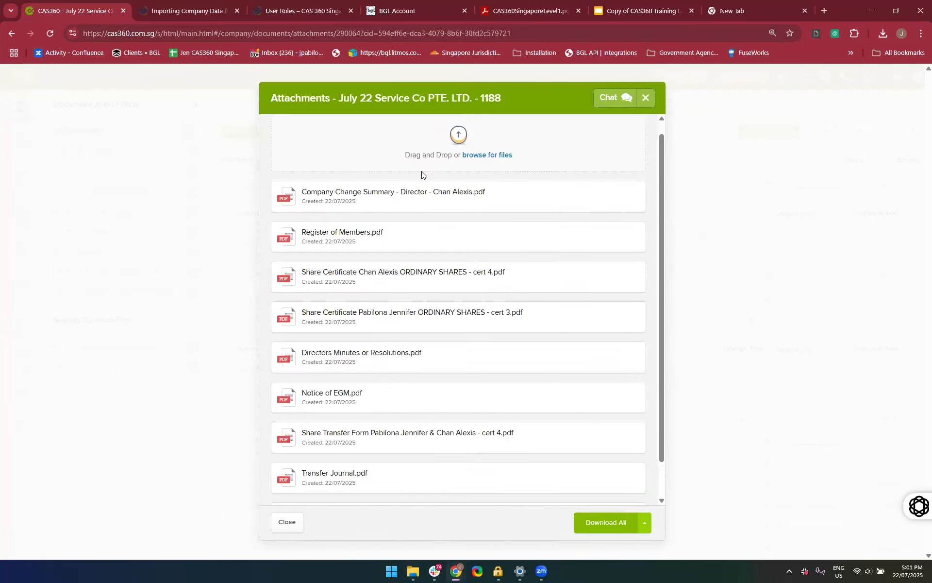
mouse_move(441, 279)
scroll(441, 281, "down", 1)
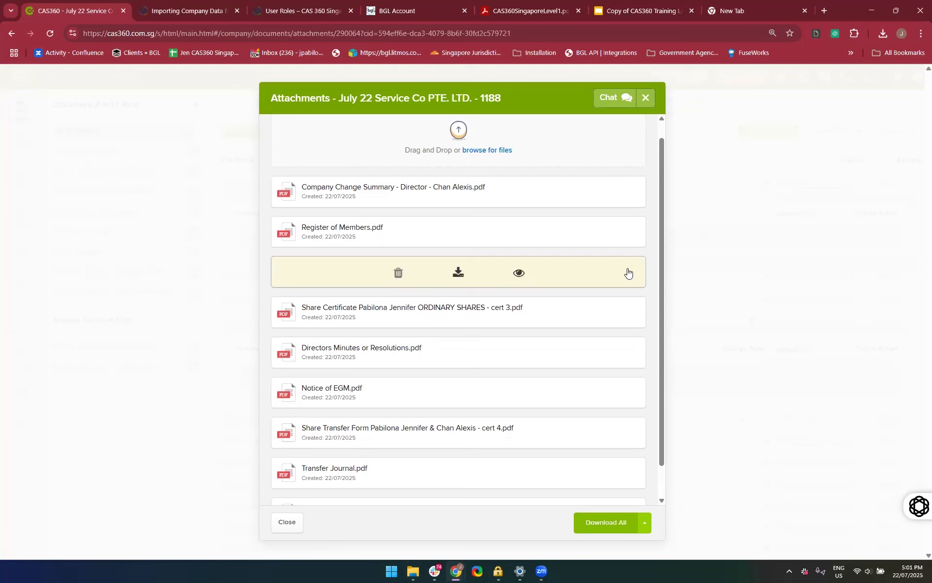
scroll(495, 176, "up", 2)
left_click(487, 165)
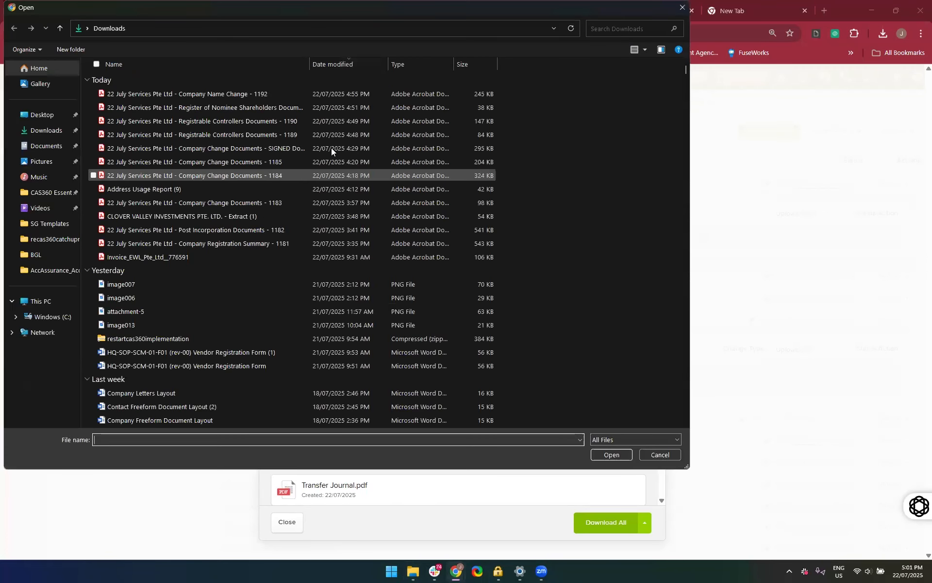
left_click(679, 10)
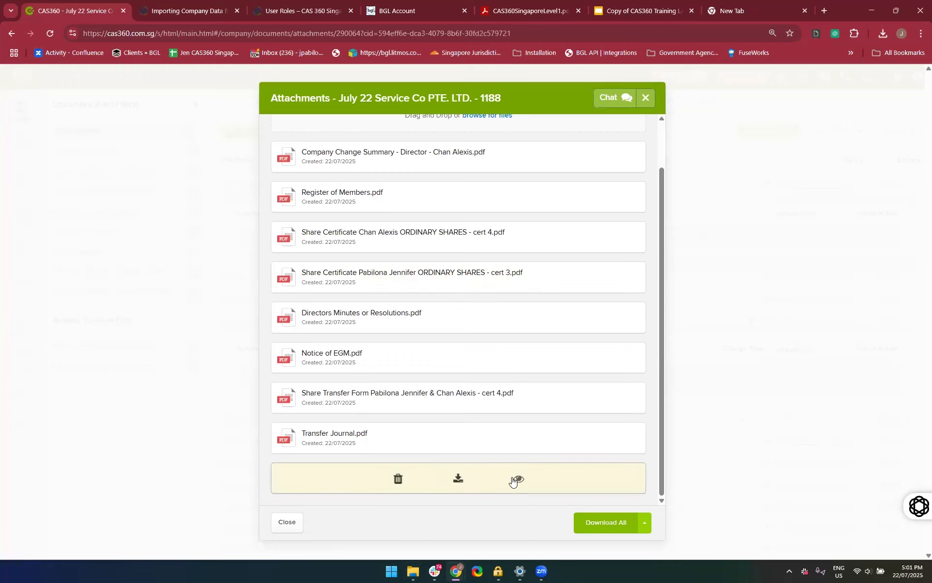
Preview the attached SIGNED Document PDF, read through its pages and return to the attachments of document 1188
left_click(518, 478)
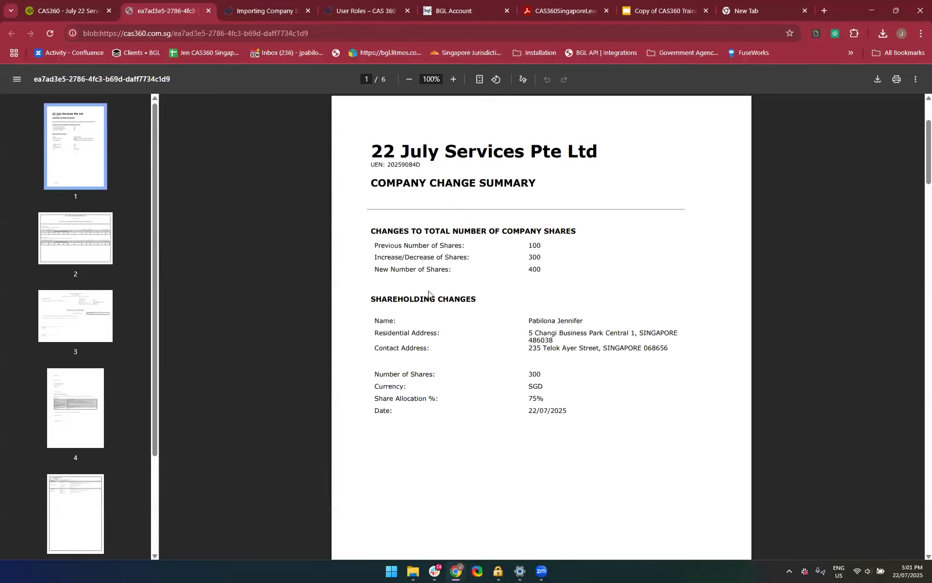
scroll(428, 291, "down", 20)
scroll(421, 421, "down", 2)
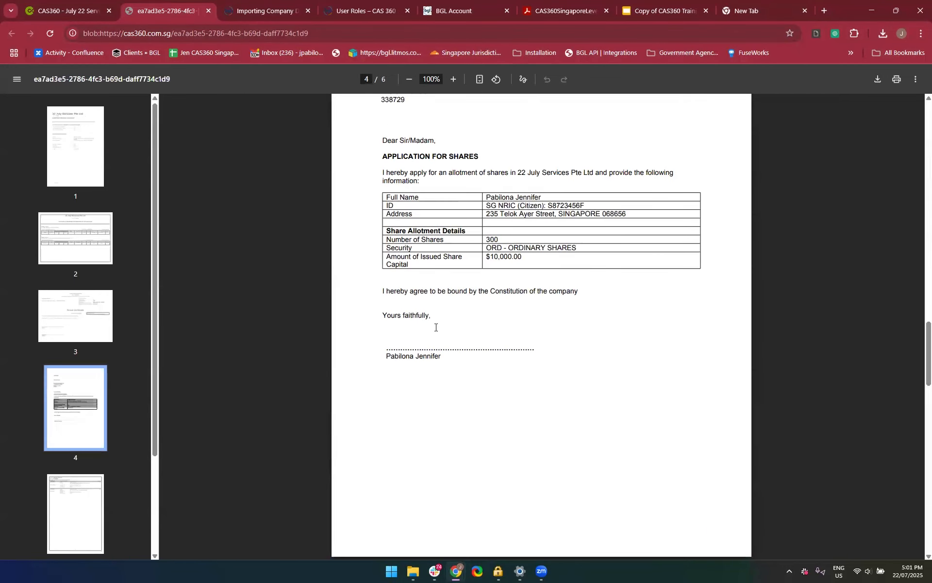
left_click(207, 11)
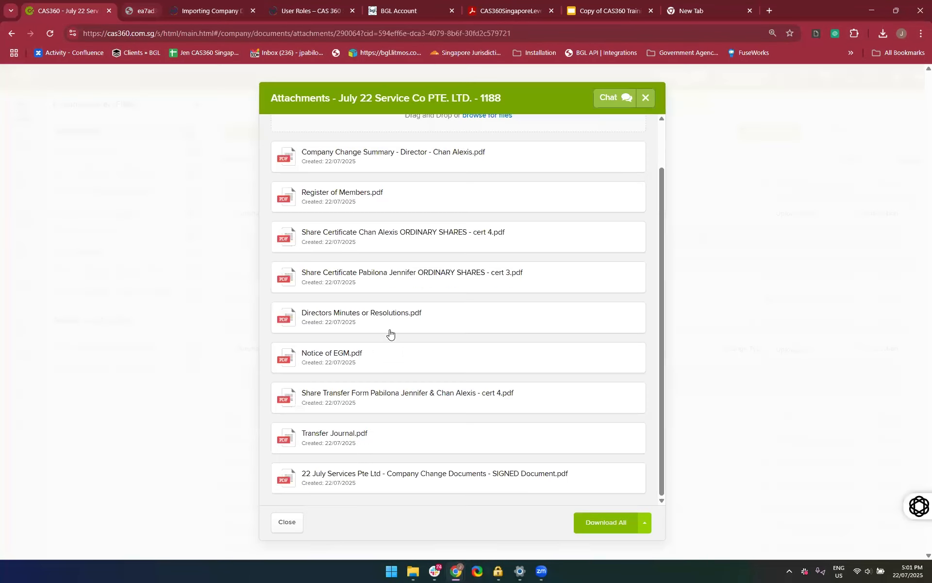
scroll(665, 487, "up", 1)
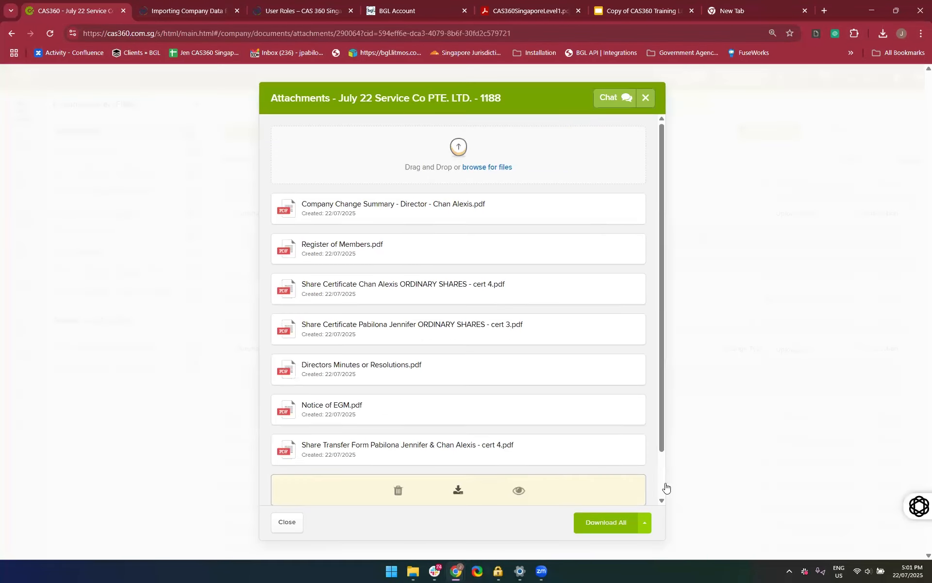
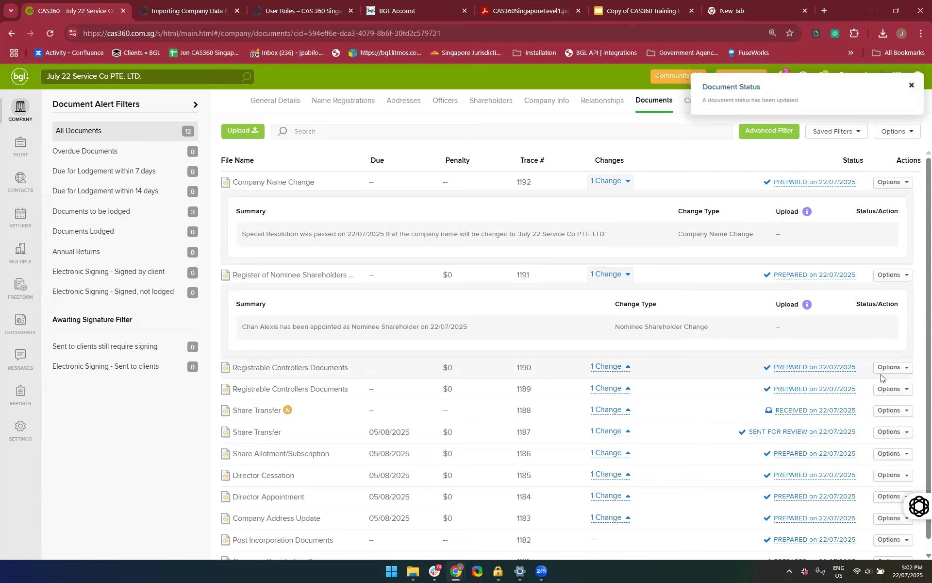
Set the status of Share Transfer document 1188 to LODGED, dated 22/07/2025, and save it
left_click(805, 413)
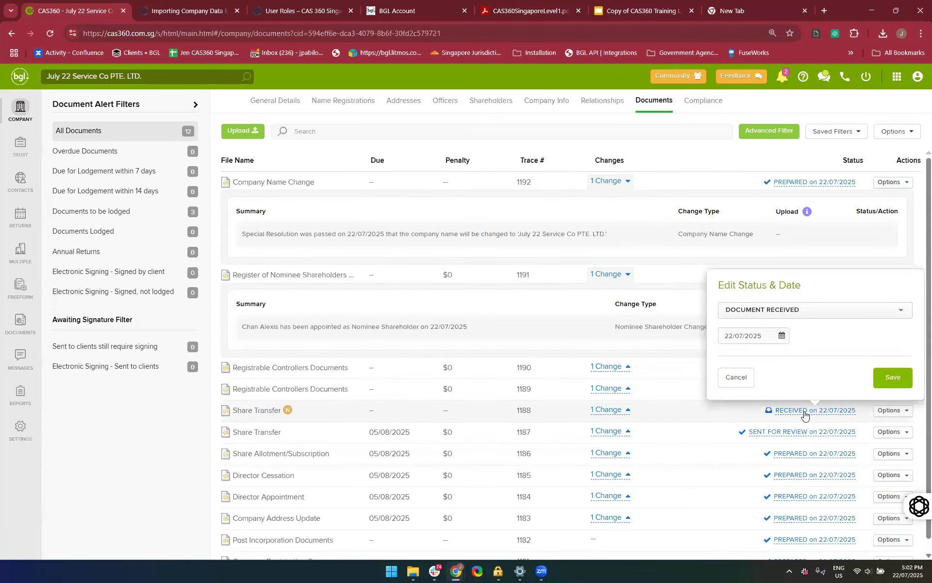
left_click(792, 313)
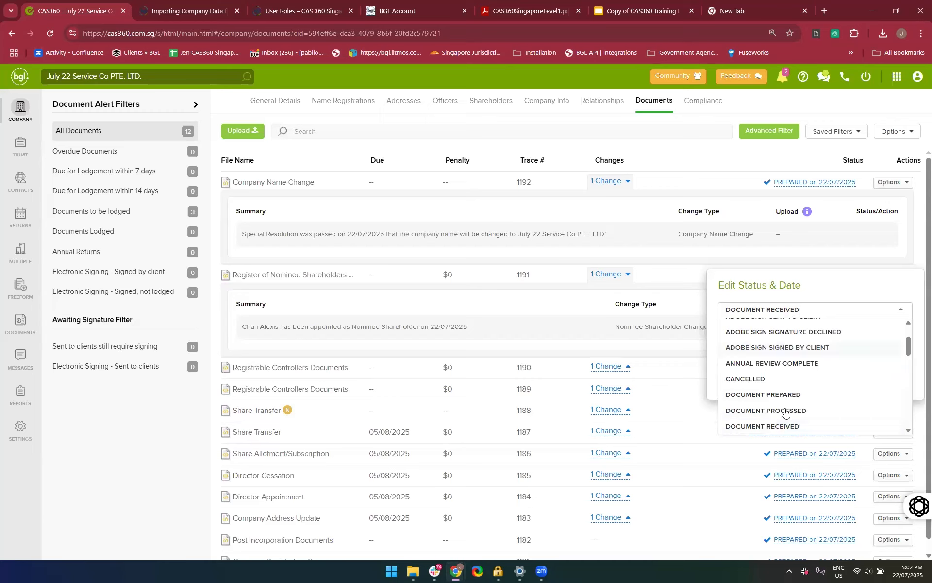
scroll(788, 415, "down", 2)
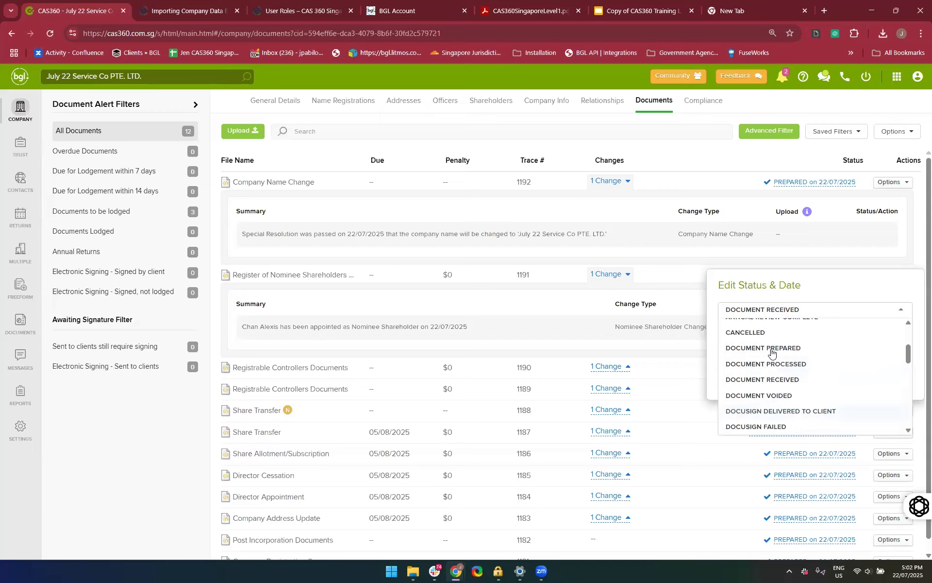
left_click(795, 365)
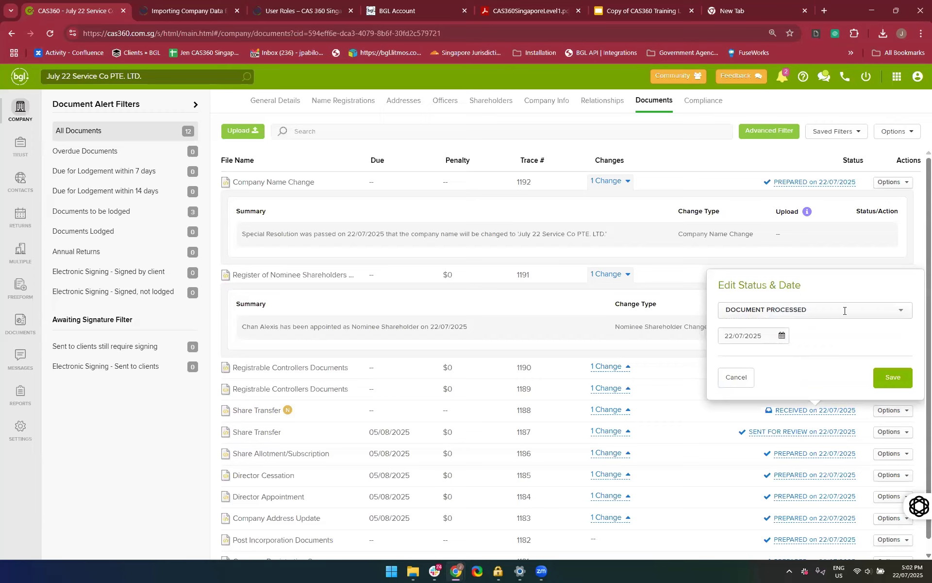
left_click(817, 309)
scroll(818, 365, "down", 2)
scroll(818, 365, "down", 5)
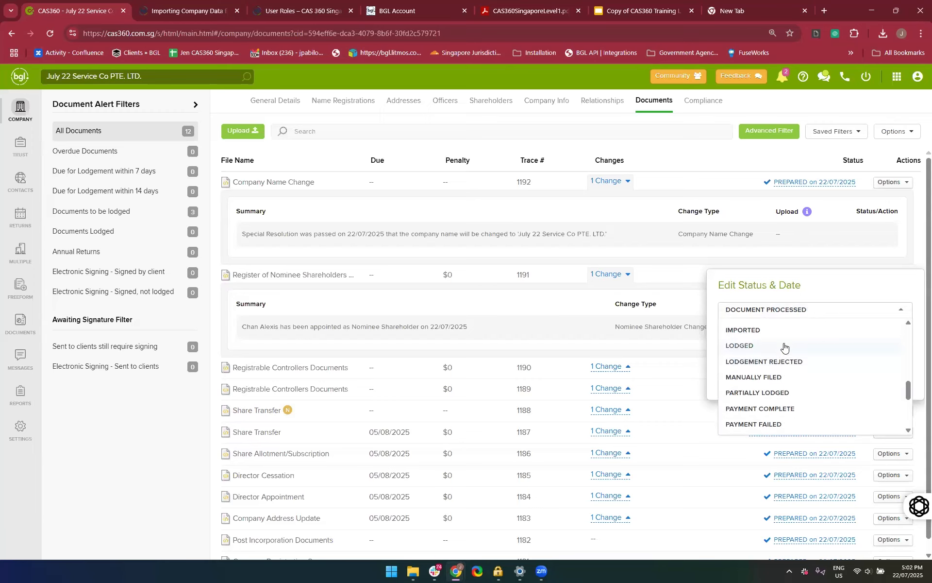
left_click(784, 347)
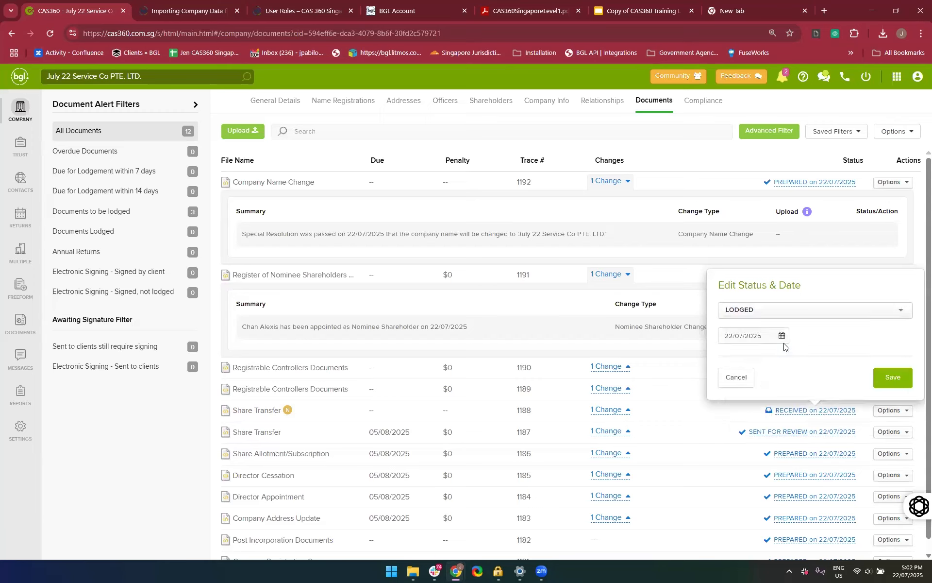
left_click(890, 378)
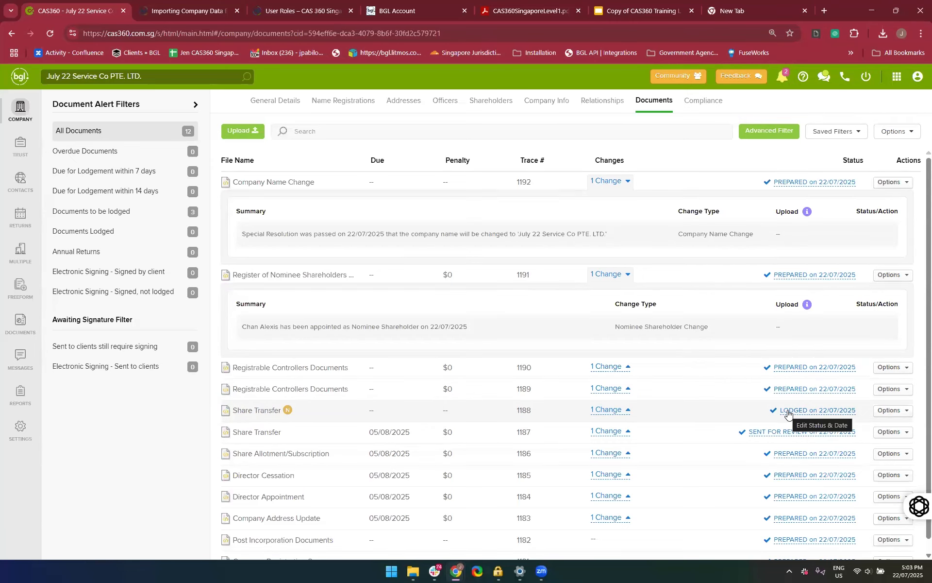
Review the document history of Share Transfer document 1188 and close it
left_click(887, 412)
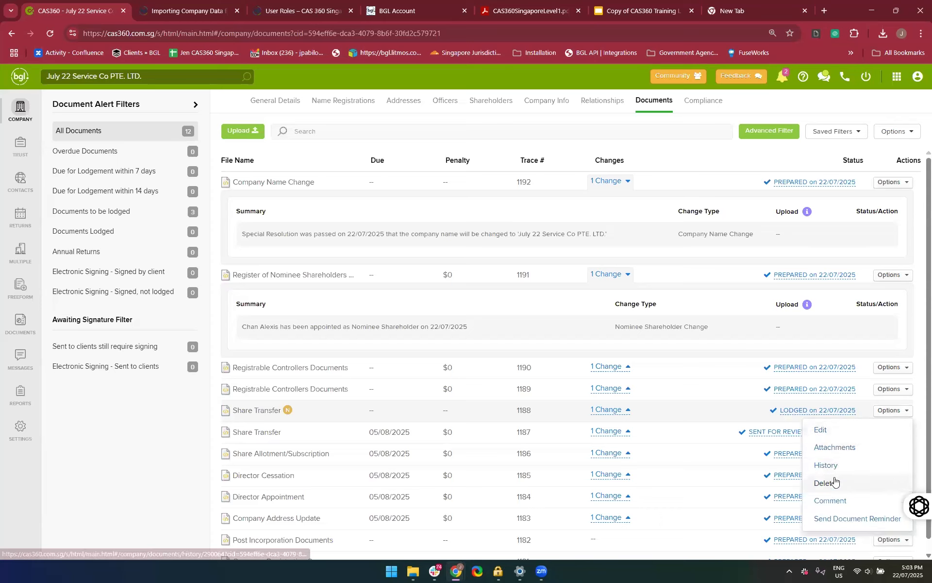
left_click(826, 465)
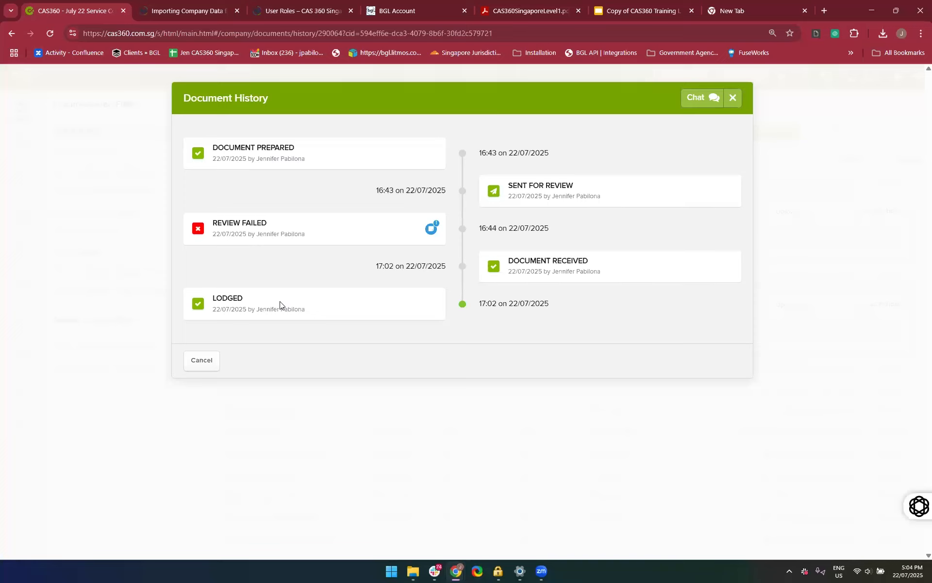
left_click(733, 98)
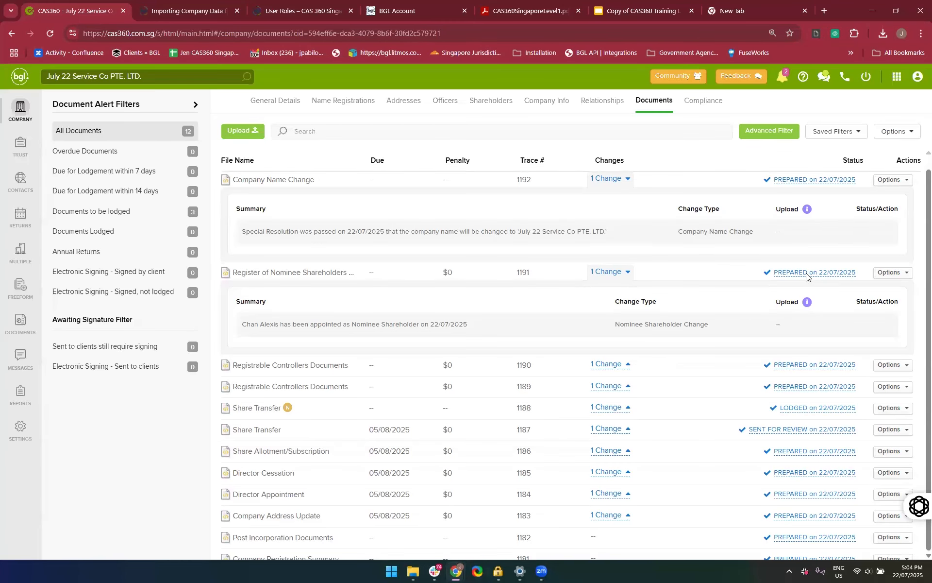
scroll(790, 344, "down", 1)
left_click(790, 356)
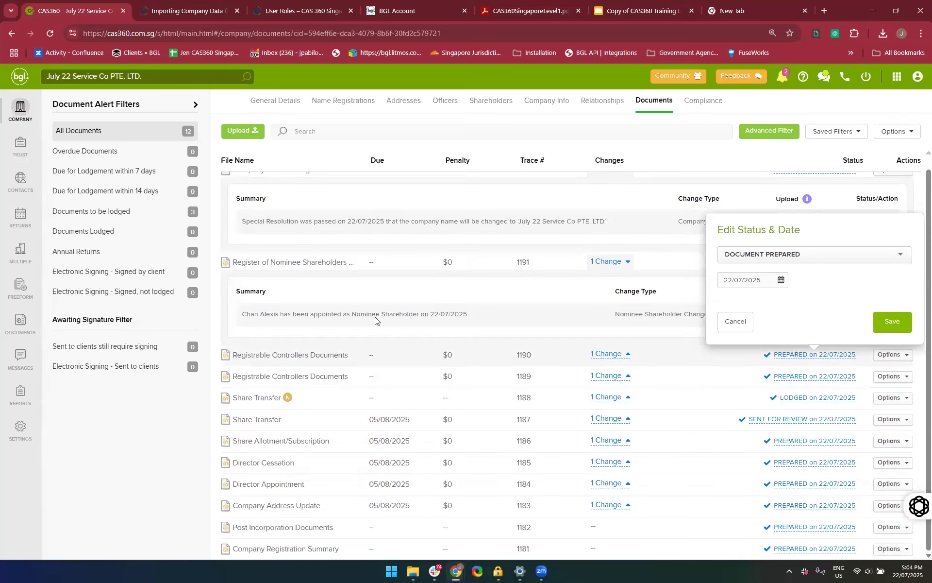
left_click(80, 388)
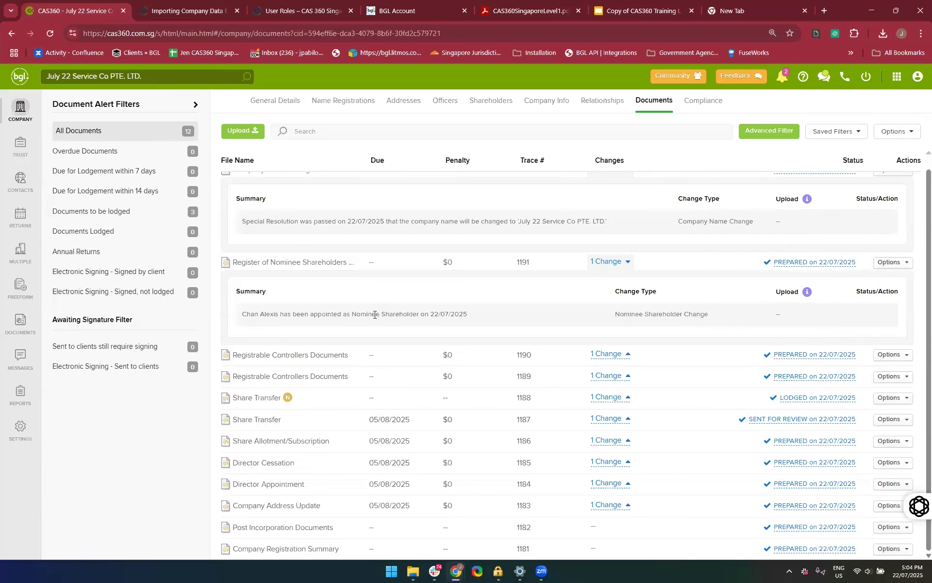
scroll(710, 249, "up", 1)
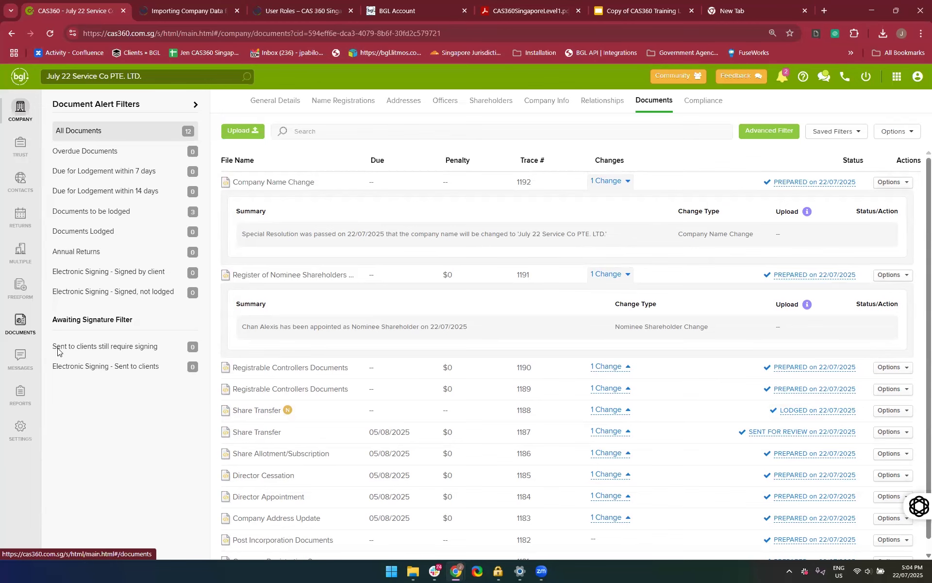
Open the global documents list covering all companies and filter it to Annual Reviews/Returns
left_click(17, 334)
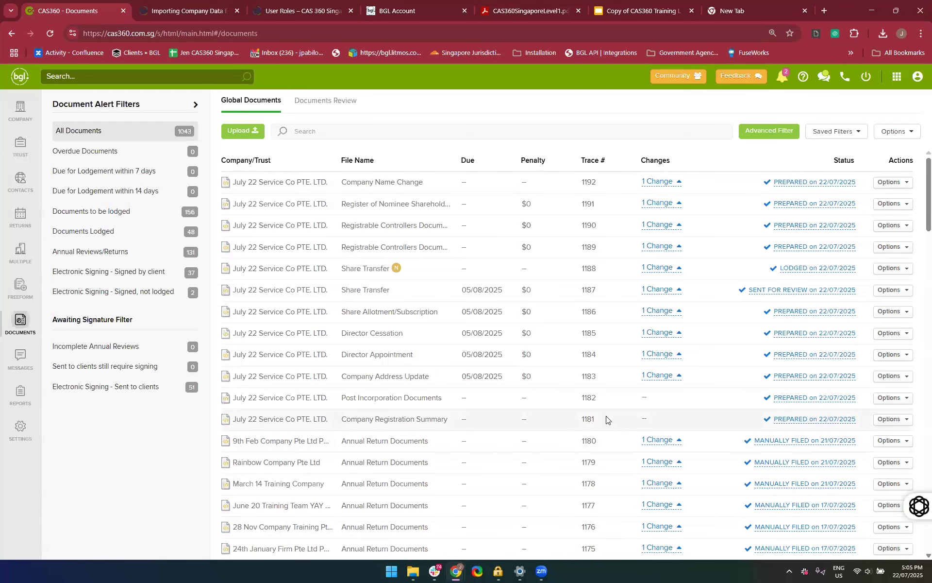
scroll(607, 419, "down", 3)
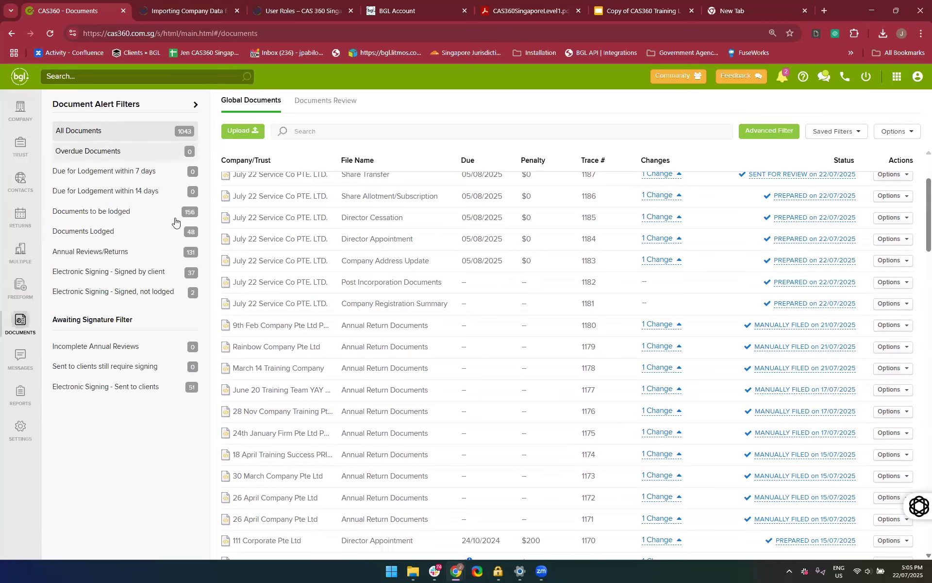
left_click(119, 258)
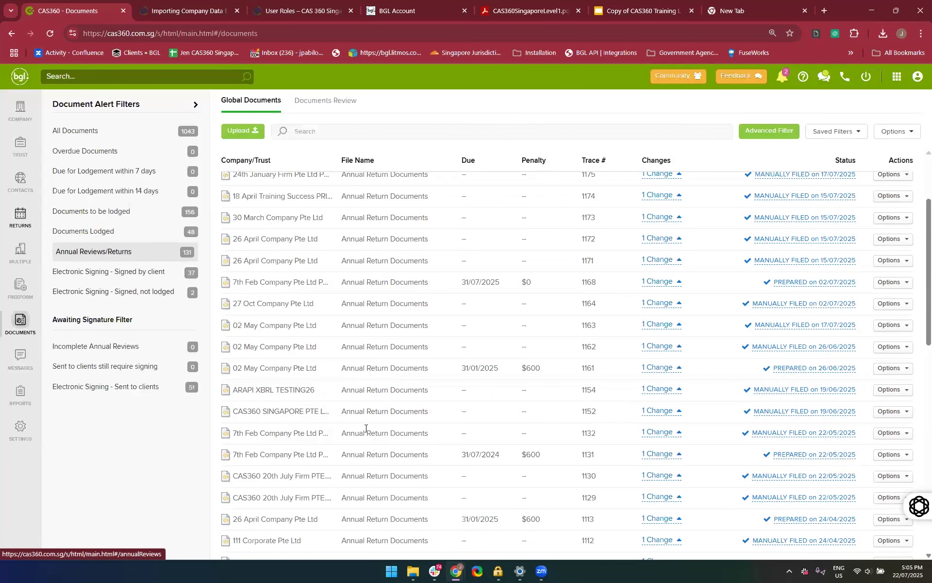
scroll(369, 432, "up", 3)
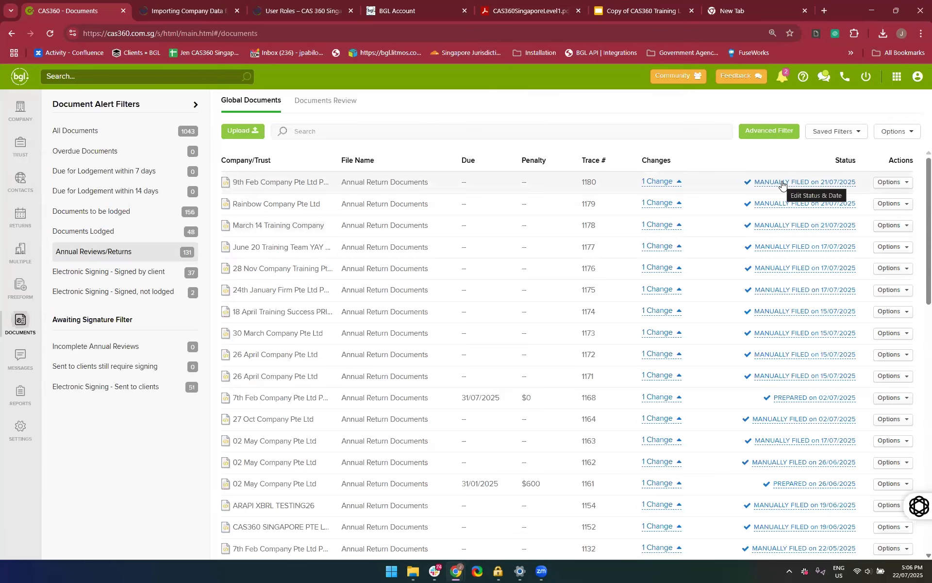
View the Mark as Filed form for Singapore HK PTE Limited's annual return and close it without saving
left_click(21, 217)
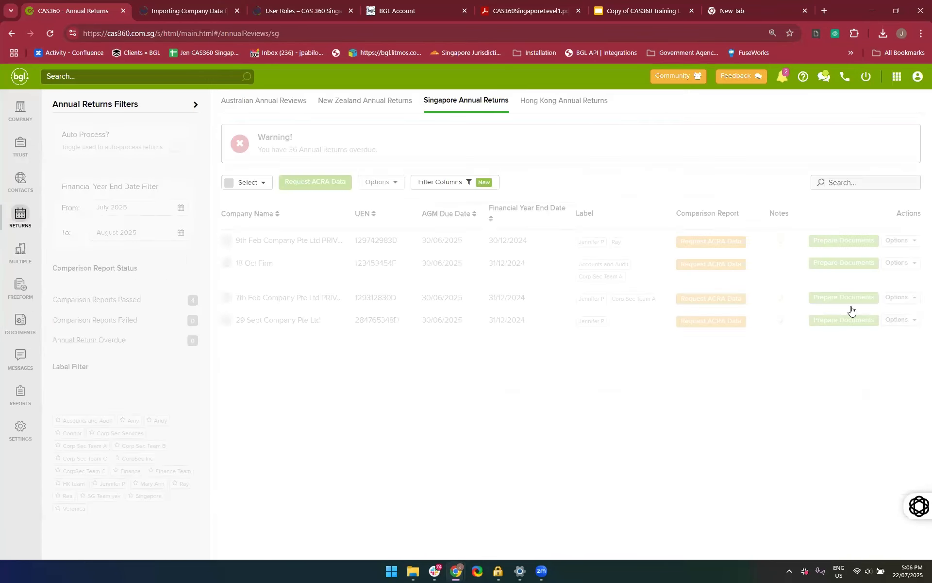
left_click(890, 241)
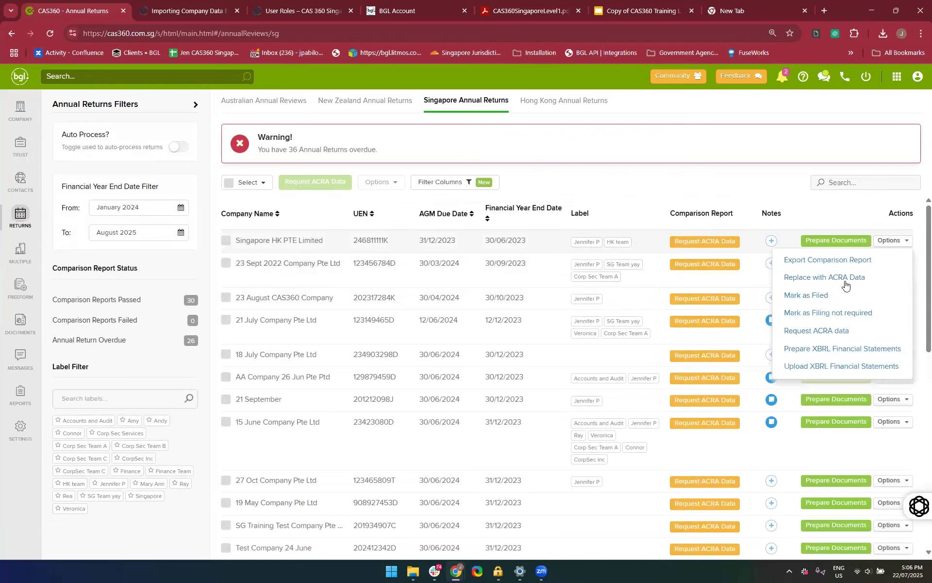
left_click(832, 297)
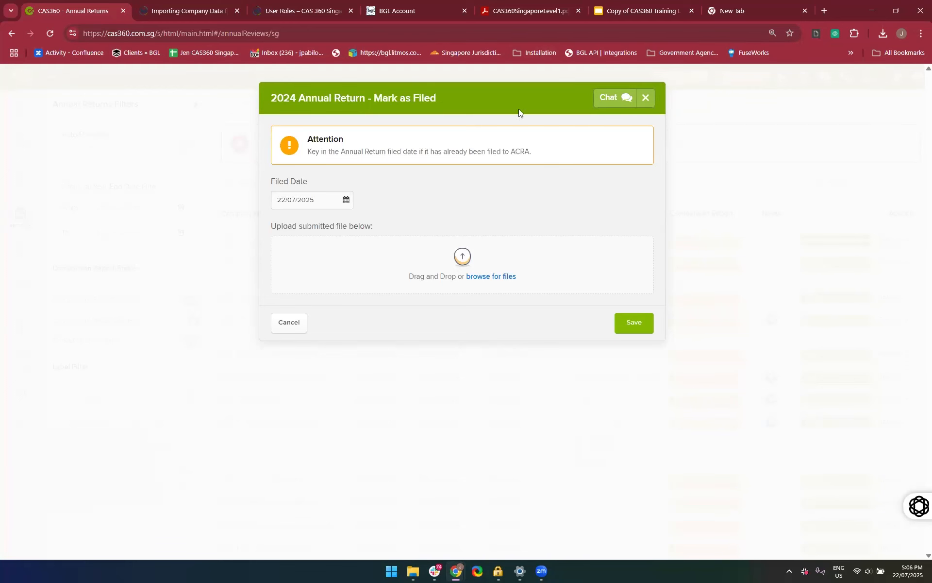
left_click(645, 98)
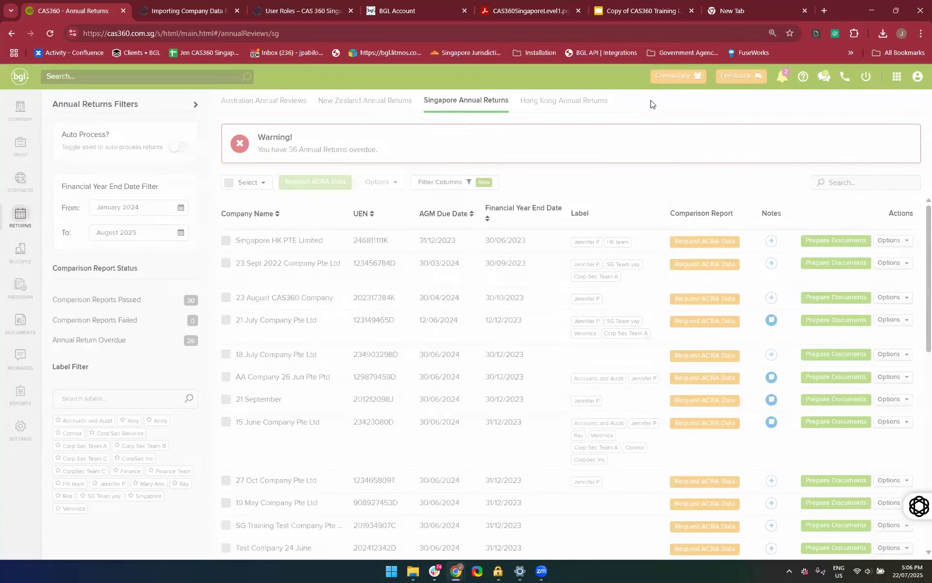
Return to the global documents and examine the statuses throughout the Annual Reviews/Returns list, down to its oldest entries
left_click(19, 328)
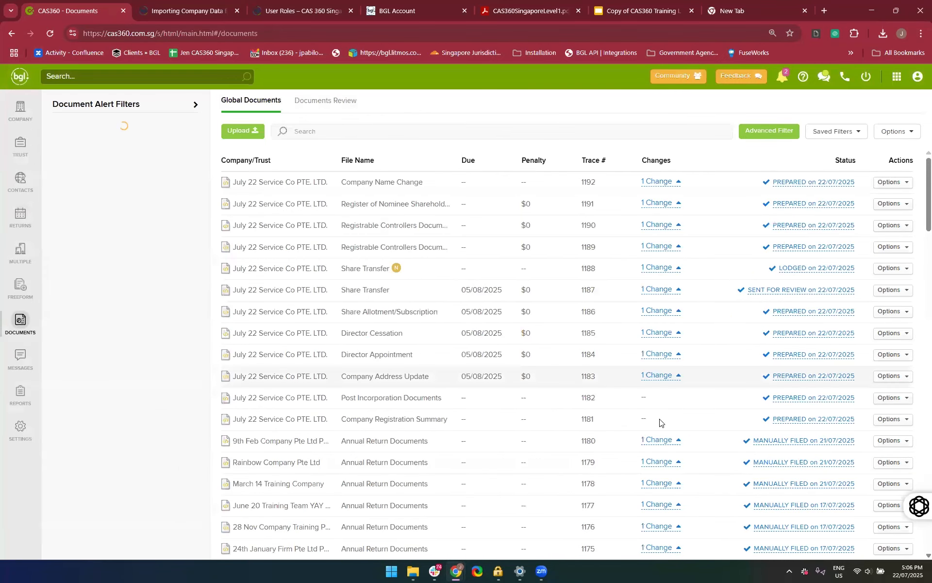
scroll(660, 422, "down", 10)
scroll(660, 412, "up", 7)
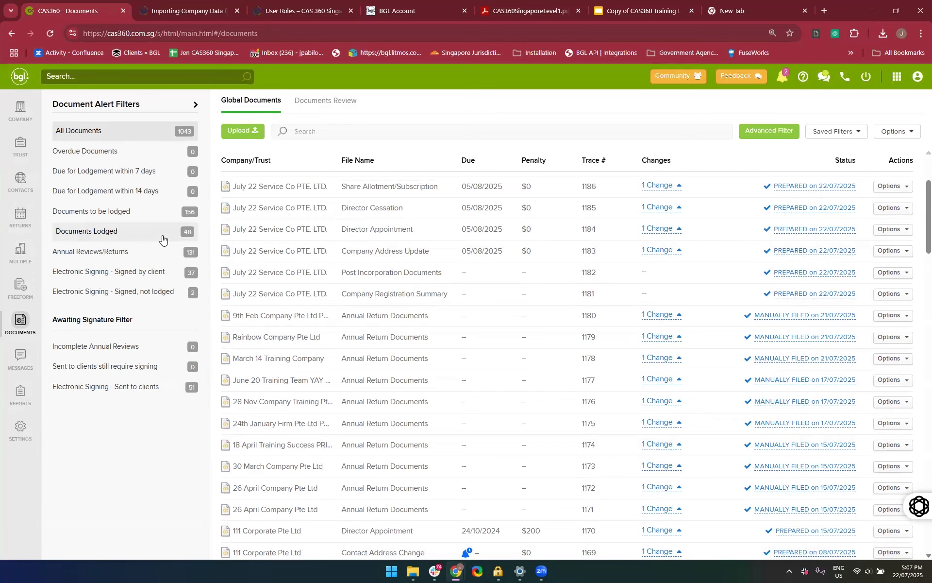
left_click(120, 257)
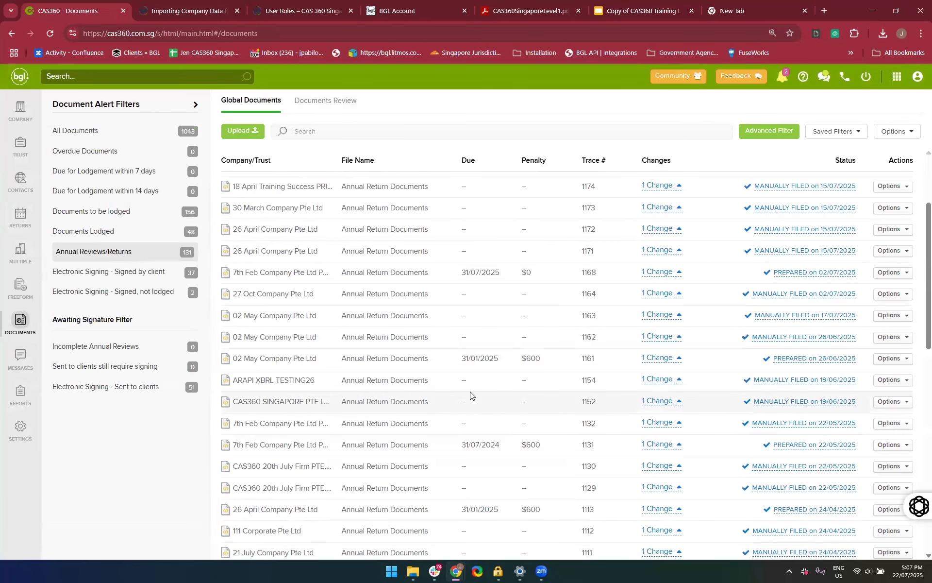
scroll(470, 395, "down", 15)
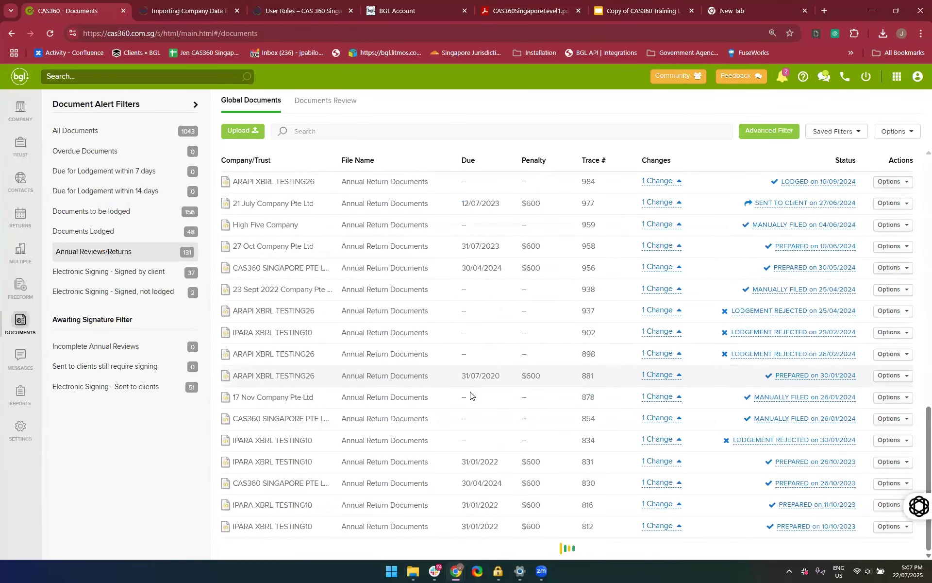
scroll(470, 394, "down", 15)
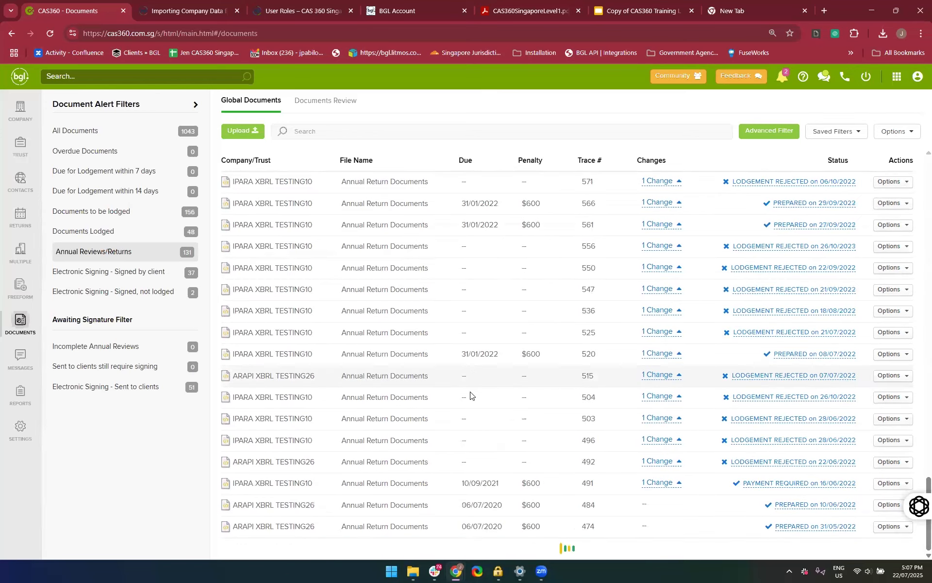
scroll(470, 395, "down", 10)
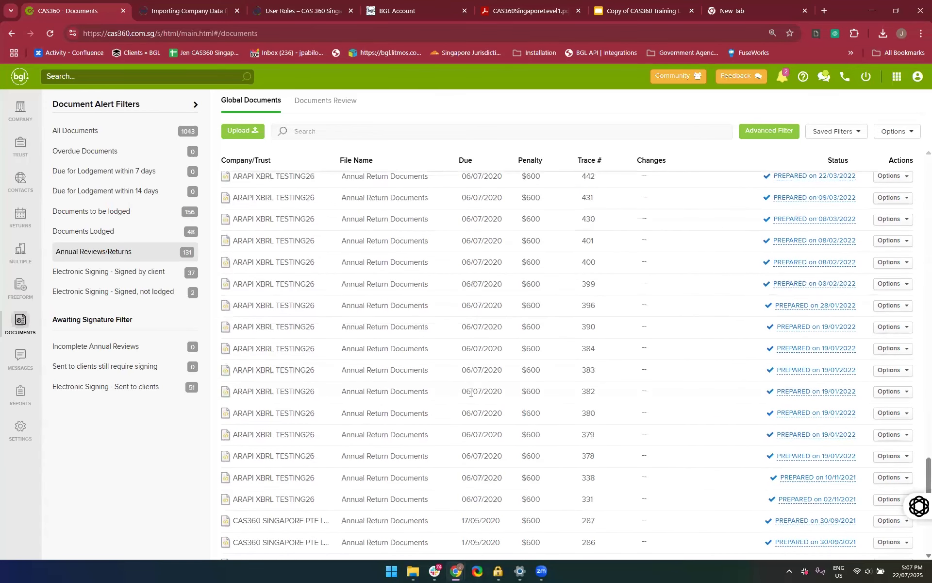
scroll(470, 392, "down", 5)
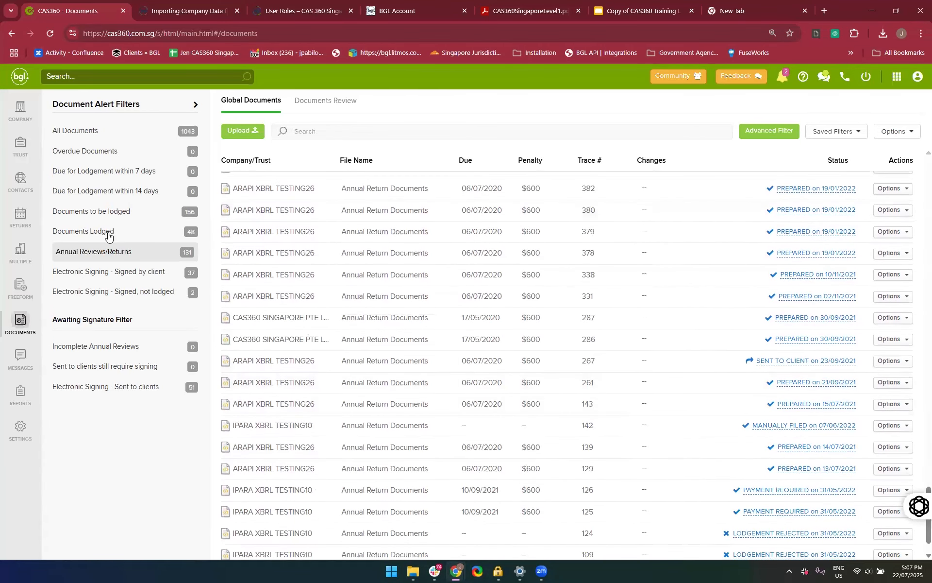
Filter the global documents to those electronically signed by clients, and view those signed but not lodged
left_click(103, 276)
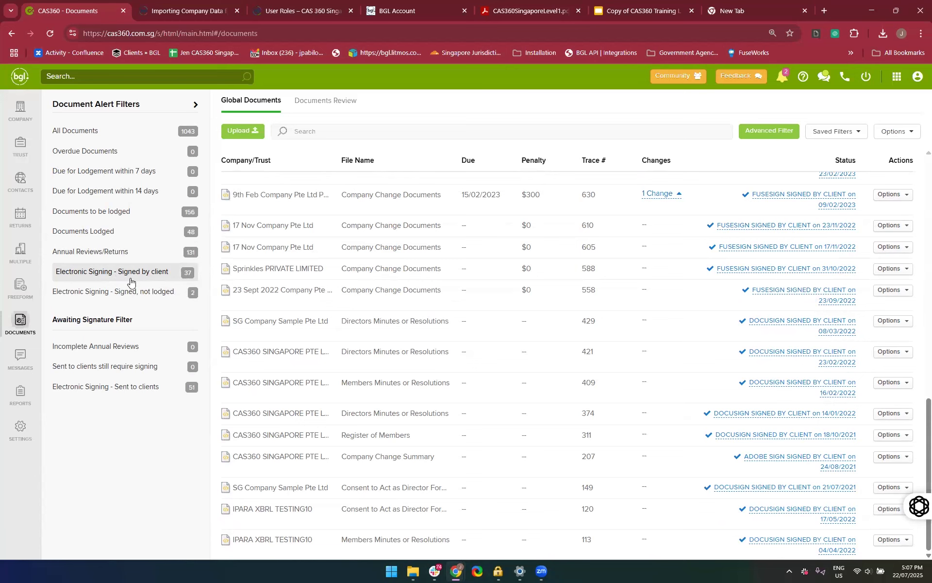
scroll(504, 358, "up", 15)
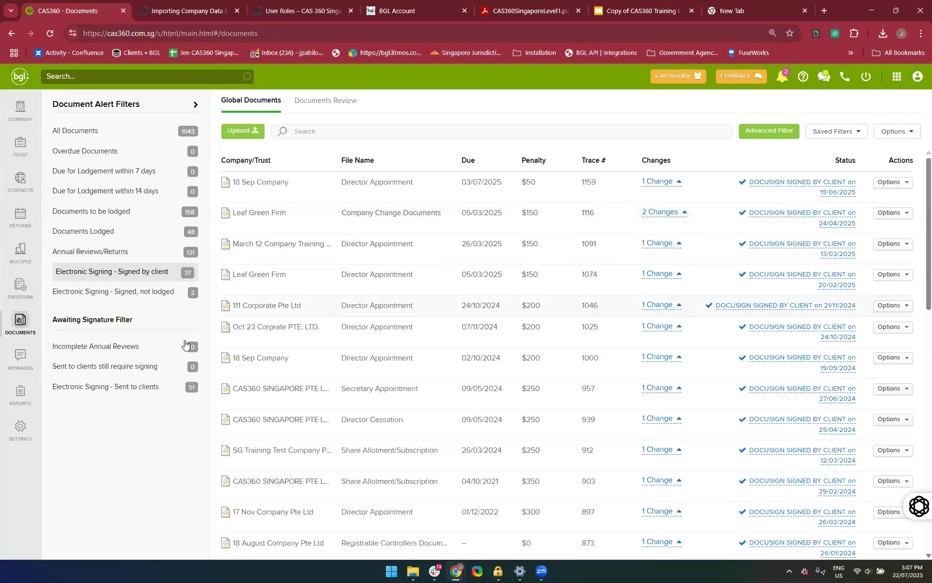
left_click(173, 301)
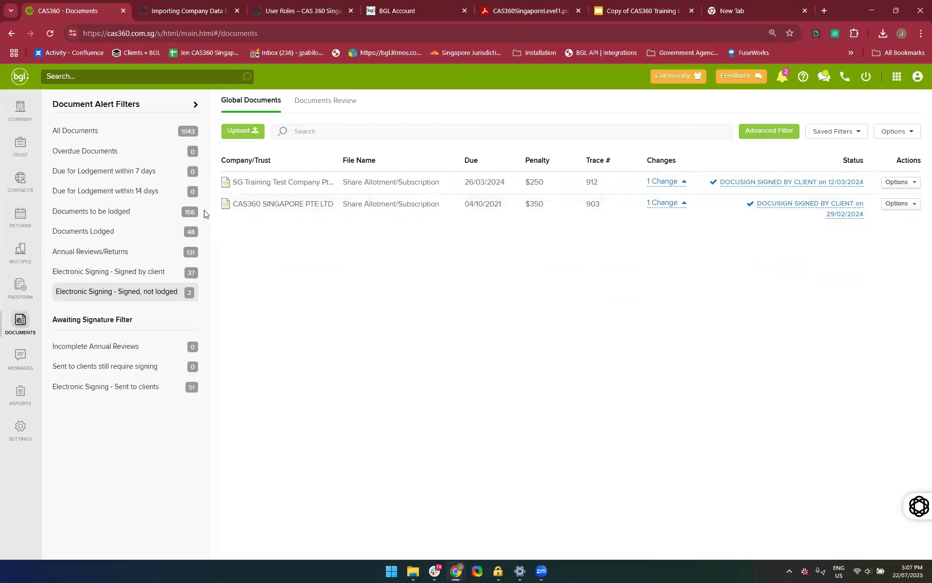
Check the overdue documents filter and look through the global documents to be lodged
left_click(104, 150)
left_click(129, 217)
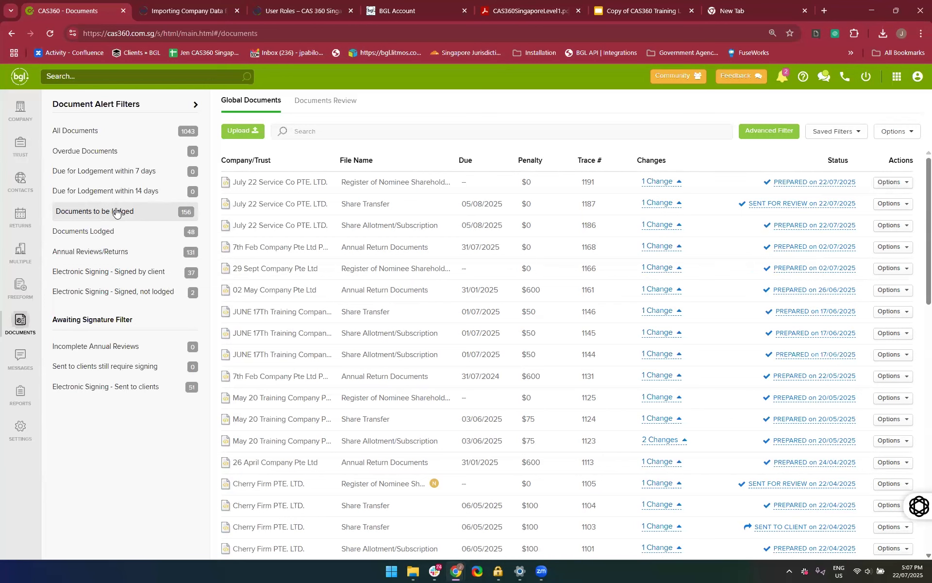
scroll(812, 334, "down", 1)
scroll(812, 334, "up", 1)
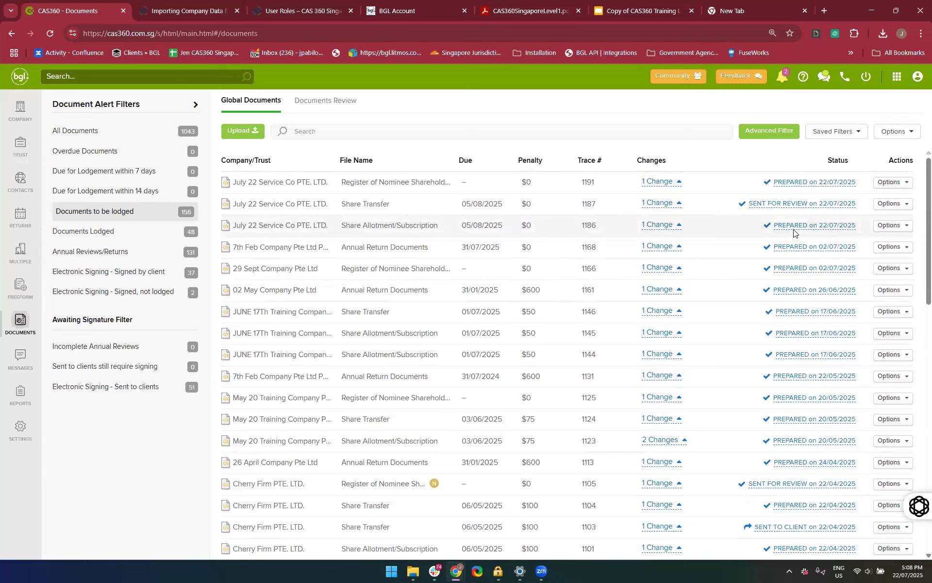
Set the status of July 22 Service Co PTE. LTD.'s Share Allotment/Subscription document to Lodged and save it
left_click(810, 226)
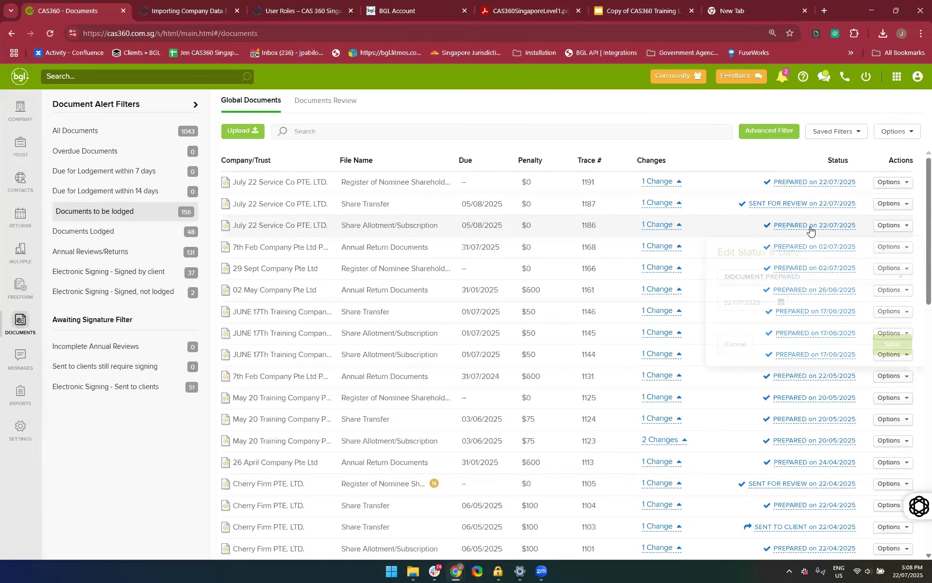
left_click(785, 280)
scroll(785, 281, "down", 3)
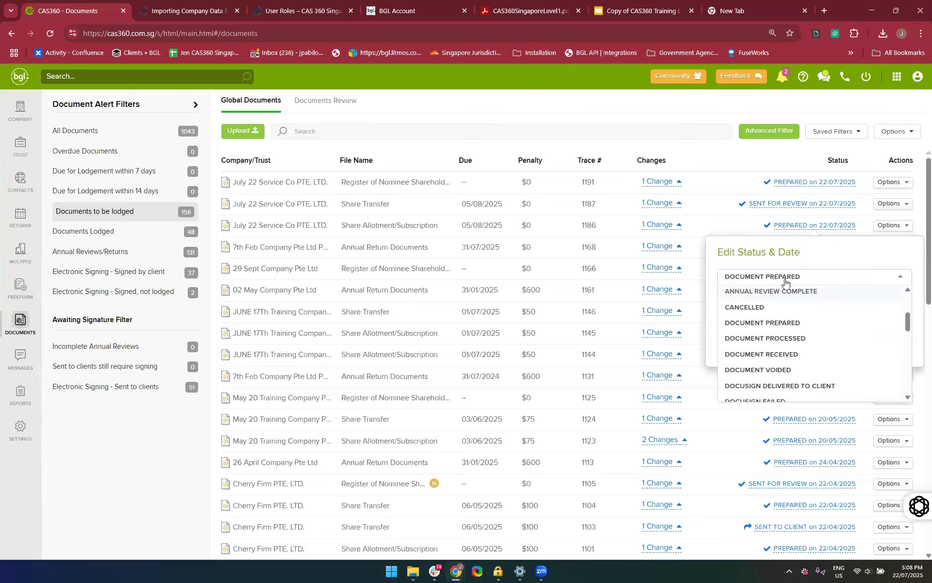
scroll(785, 281, "down", 3)
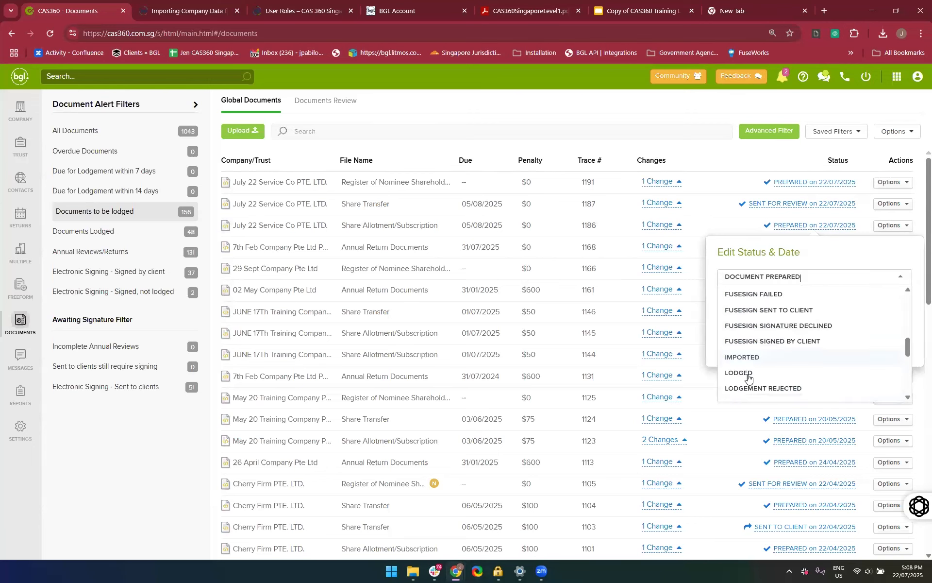
left_click(750, 378)
left_click(891, 343)
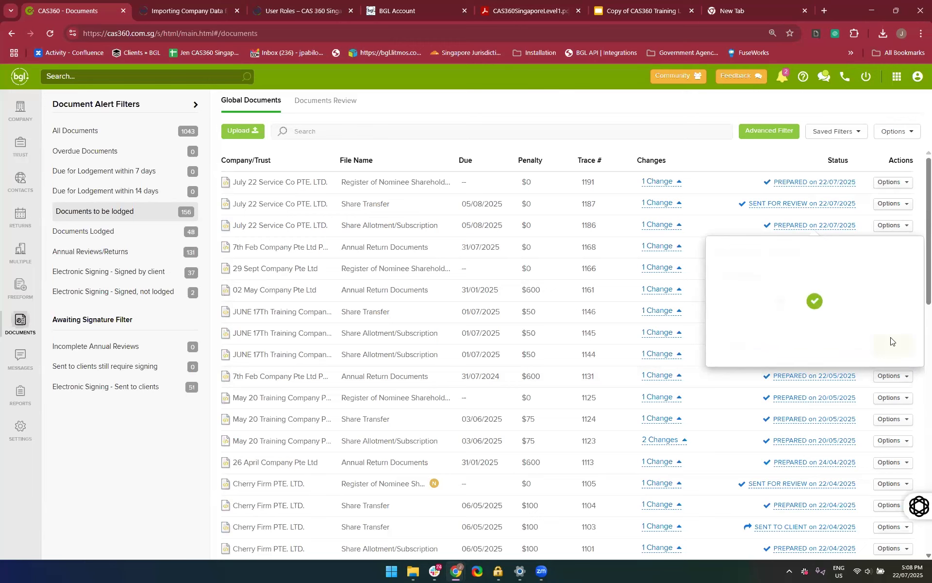
View the history of July 22 Service Co PTE. LTD.'s Share Allotment/Subscription document and close it
left_click(889, 225)
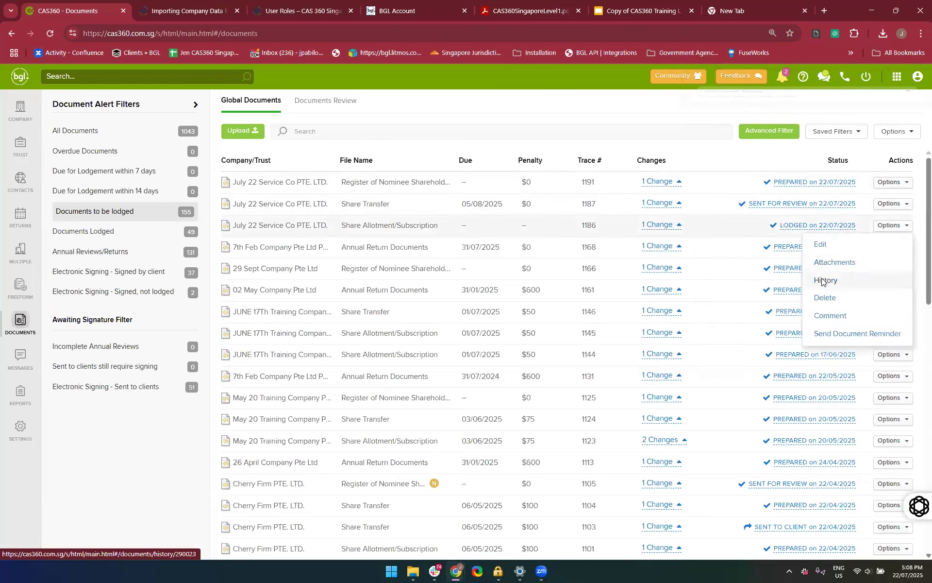
left_click(826, 280)
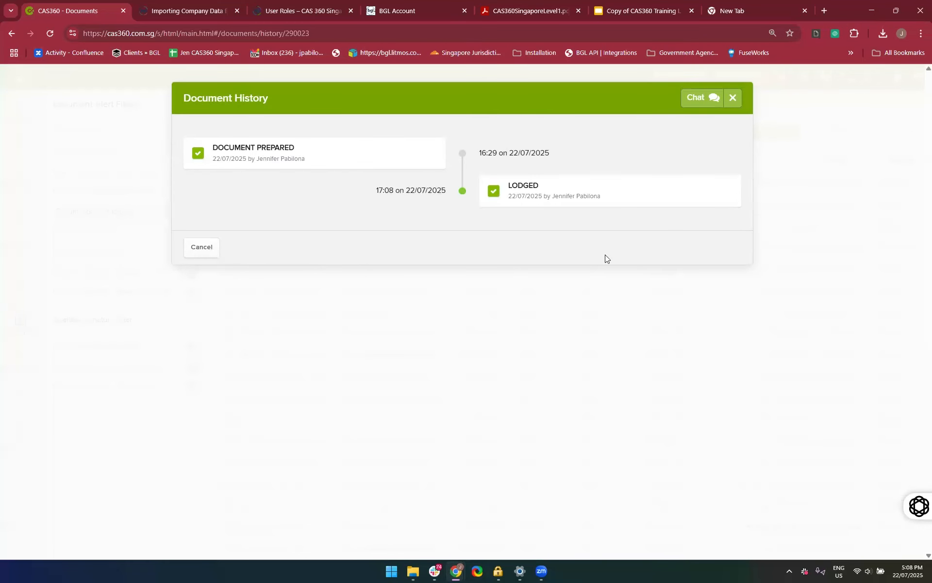
left_click(734, 100)
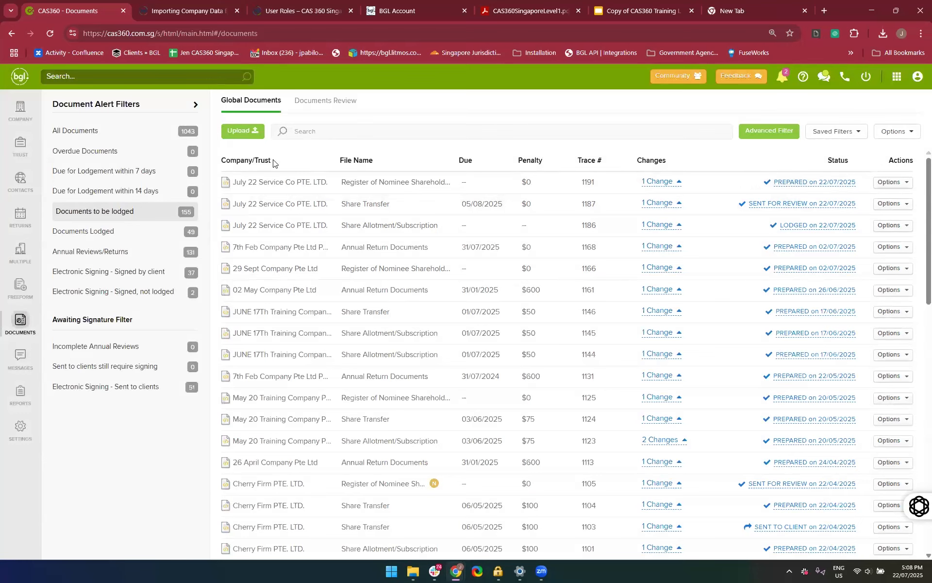
Start a document upload attached to the existing company July 22 Service Co PTE. LTD
left_click(228, 132)
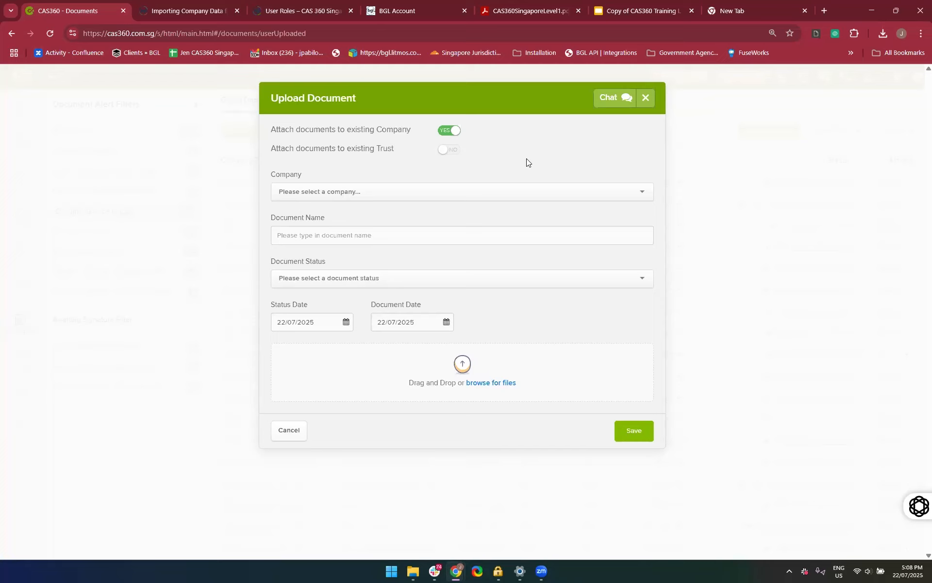
left_click(416, 191)
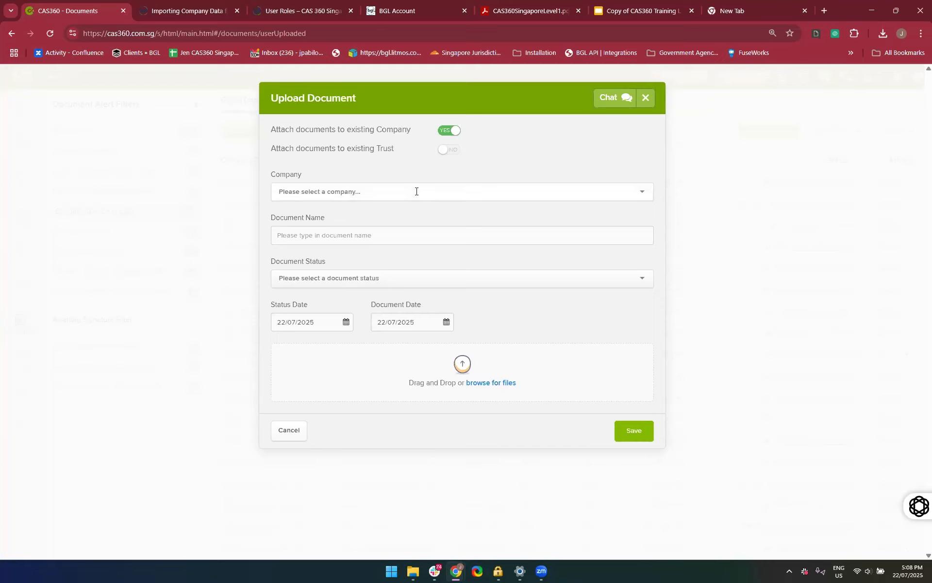
type("22")
key("BackSpace")
key("BackSpace")
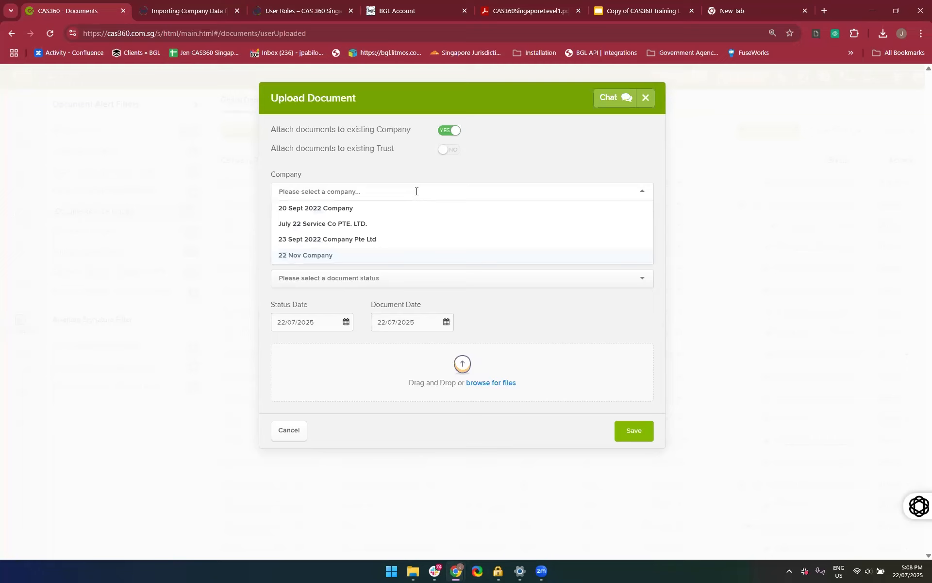
type("Ju")
left_click(349, 208)
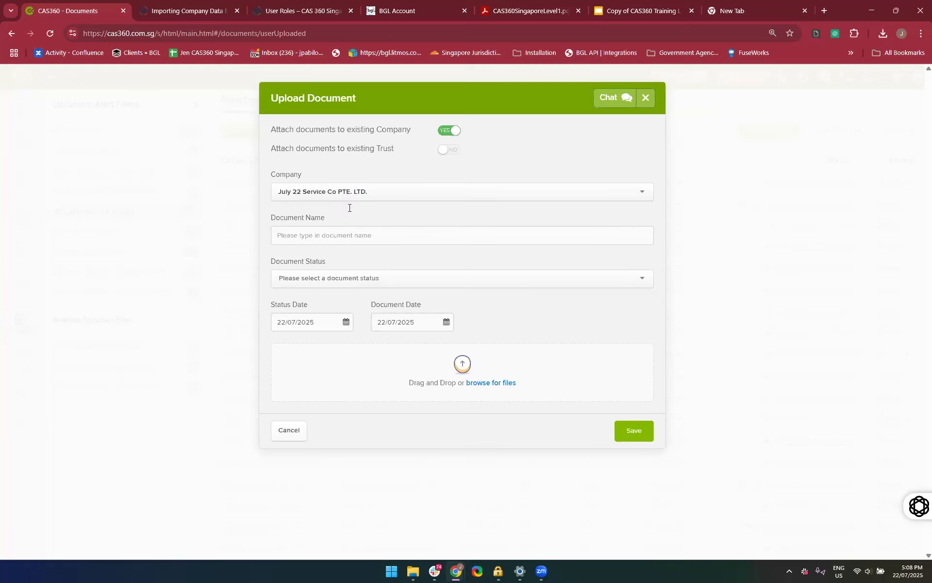
Name the uploaded document "Onboarding Agreement" and set its status to Signed by Client
left_click(320, 240)
type("Onb")
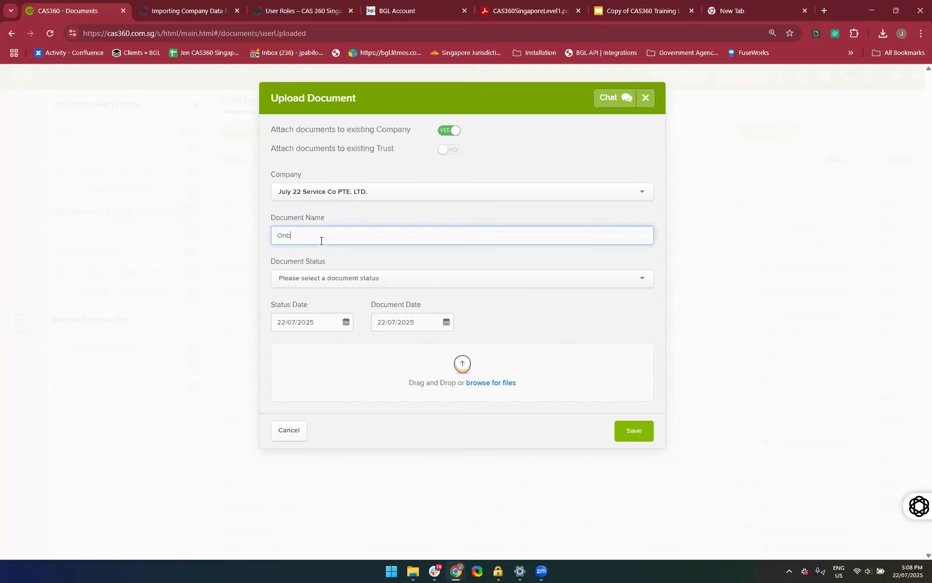
type("oarding Agreement")
left_click(309, 286)
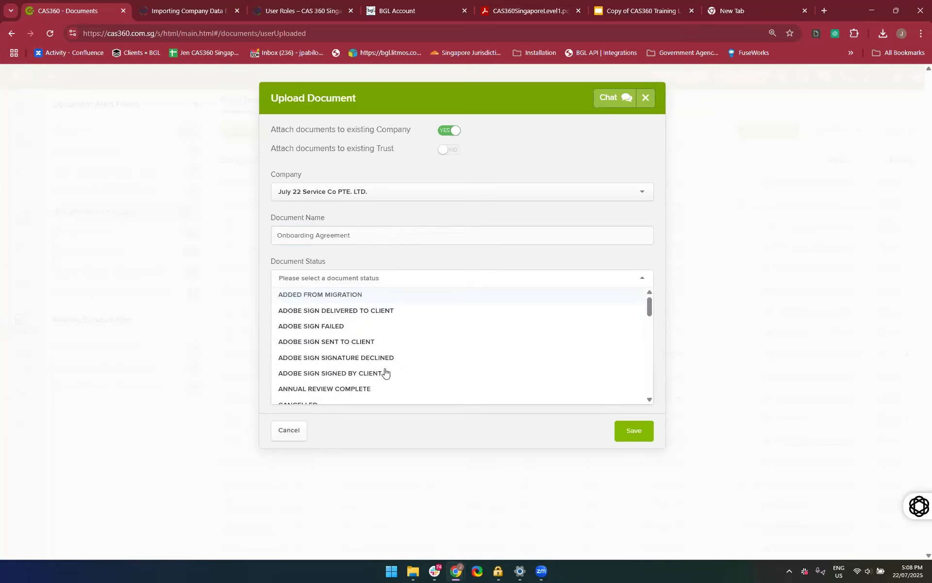
scroll(385, 373, "down", 10)
scroll(385, 373, "down", 3)
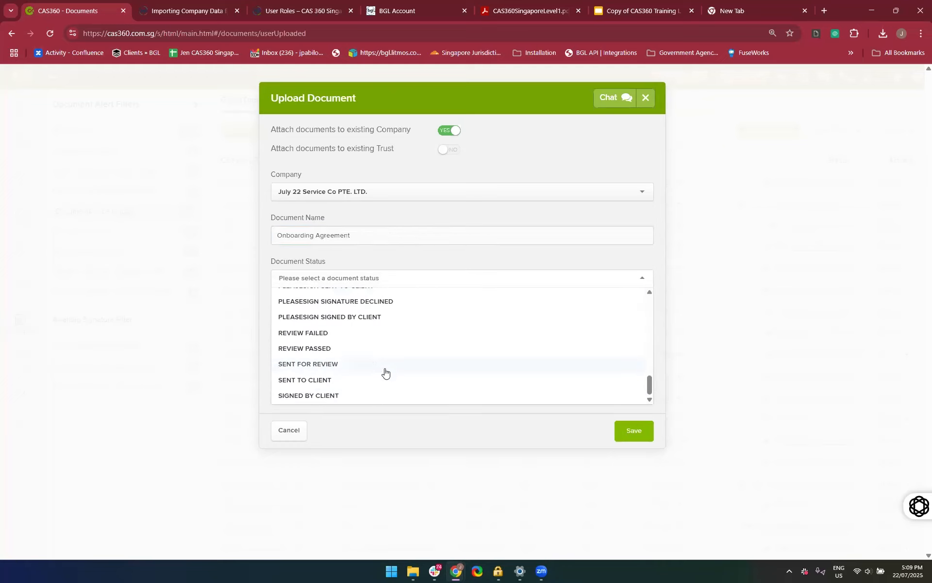
left_click(356, 394)
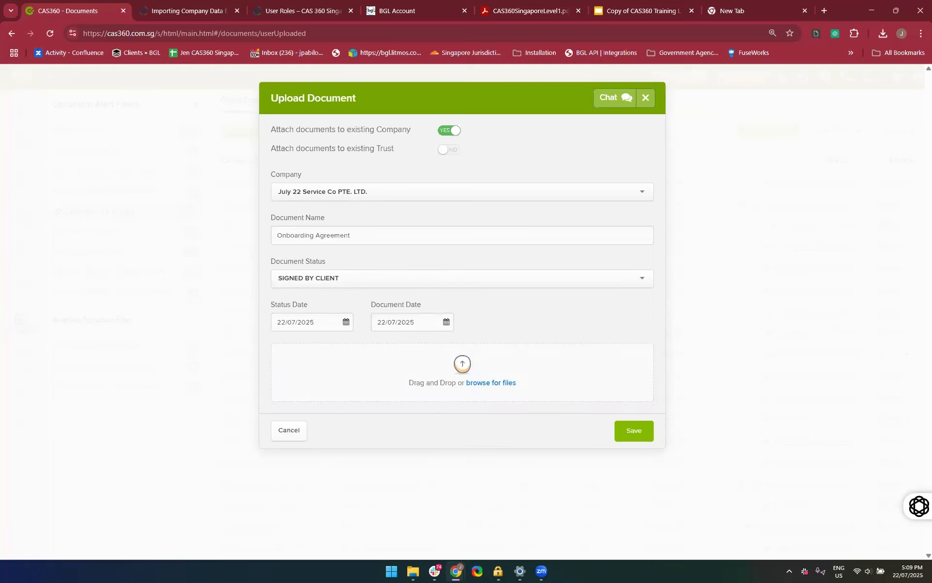
Attach "22 July Services Pte Ltd - Company Change Documents - 1183.pdf" to the upload and save the document
left_click_drag(712, 265, 468, 362)
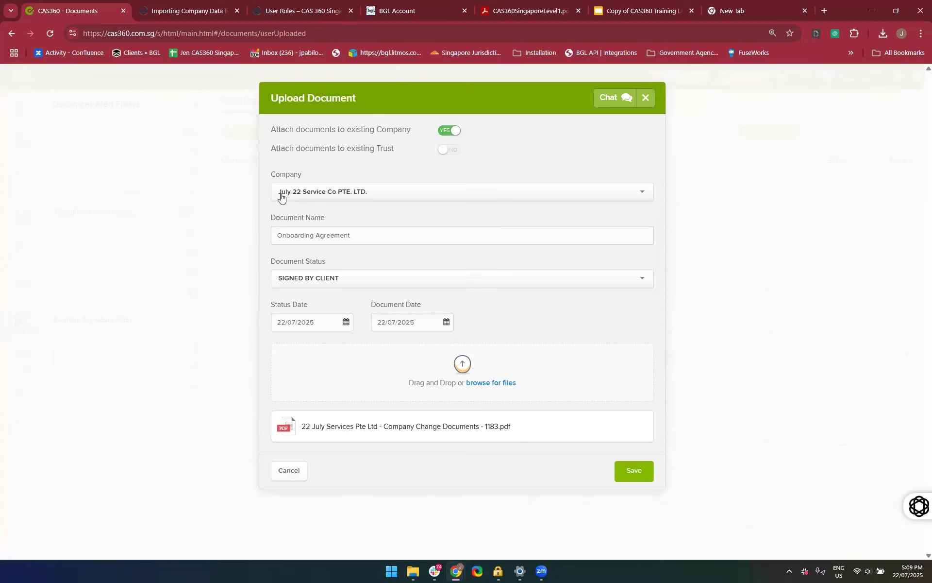
left_click(629, 466)
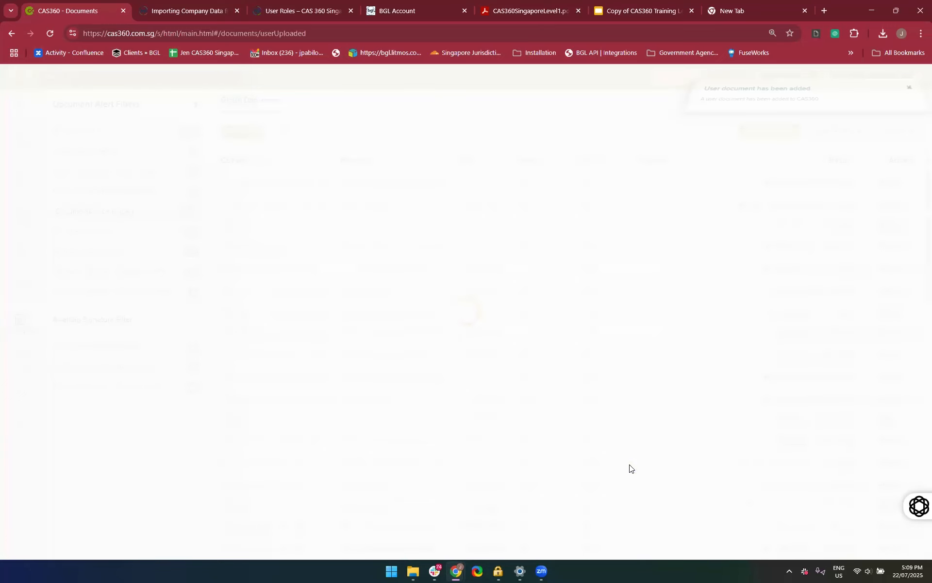
left_click_drag(629, 467, 582, 238)
left_click(514, 140)
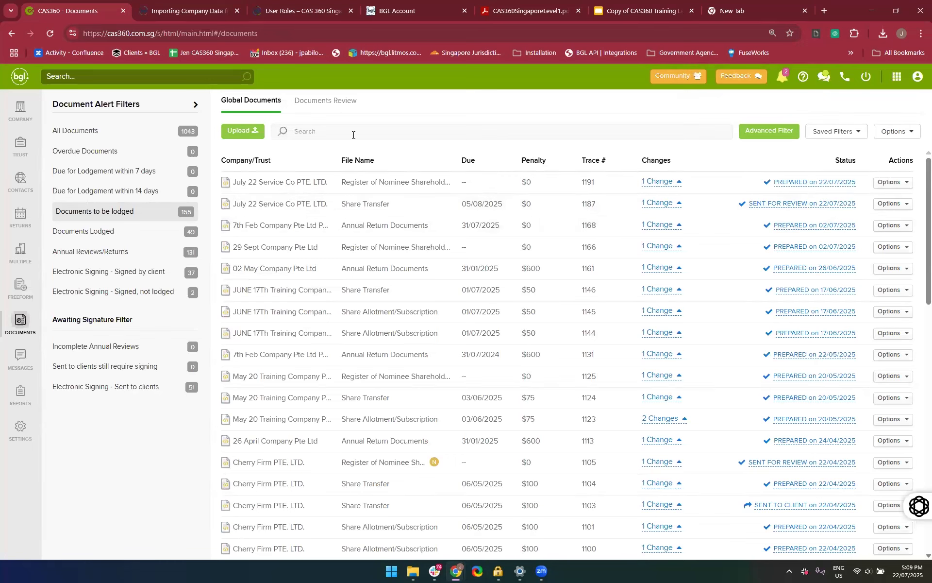
Search for "July 22" and open the documents of July 22 Service Co PTE. LTD
left_click(123, 81)
type("July 22")
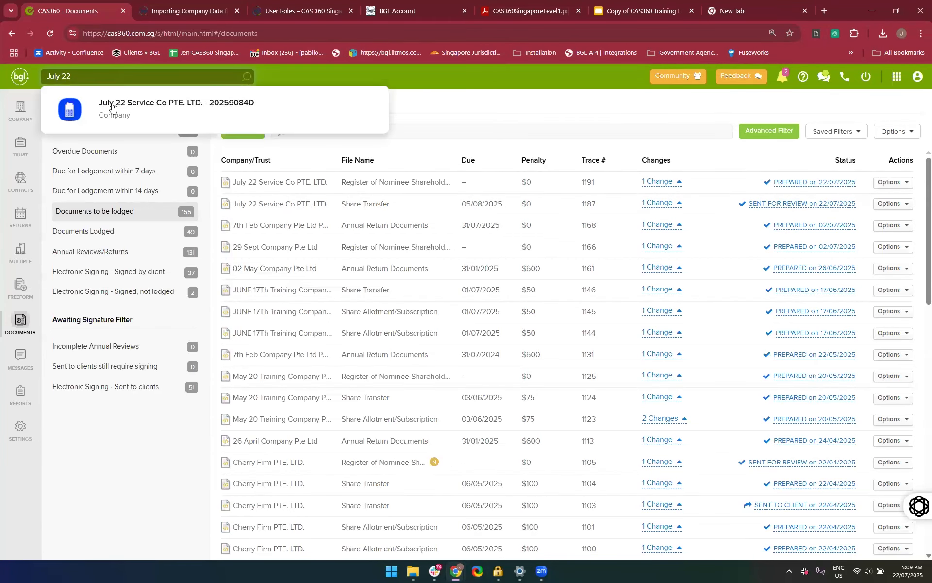
left_click(121, 117)
left_click(656, 102)
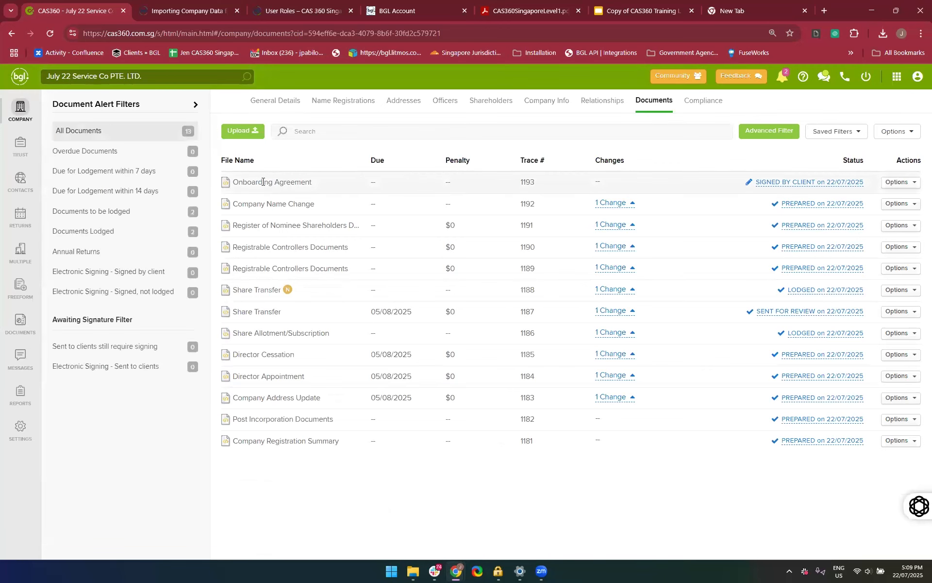
View the PDF attached to the Onboarding Agreement, then close it and the attachments window
left_click(897, 184)
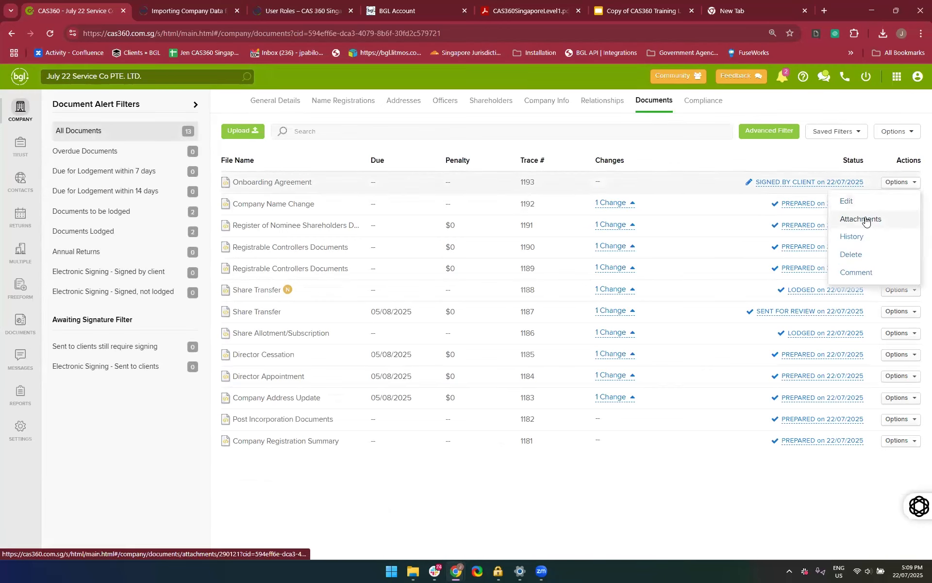
left_click(865, 219)
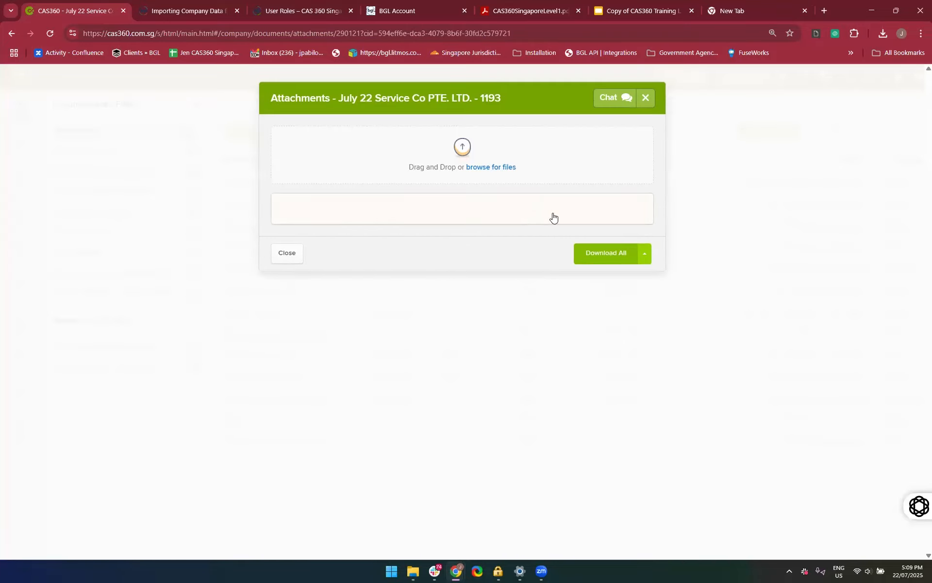
left_click(520, 216)
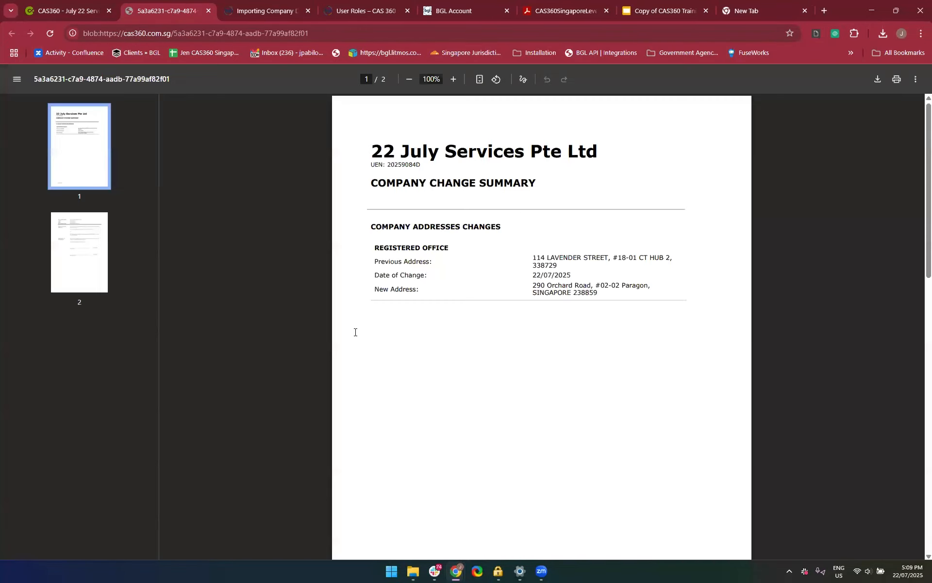
left_click(209, 11)
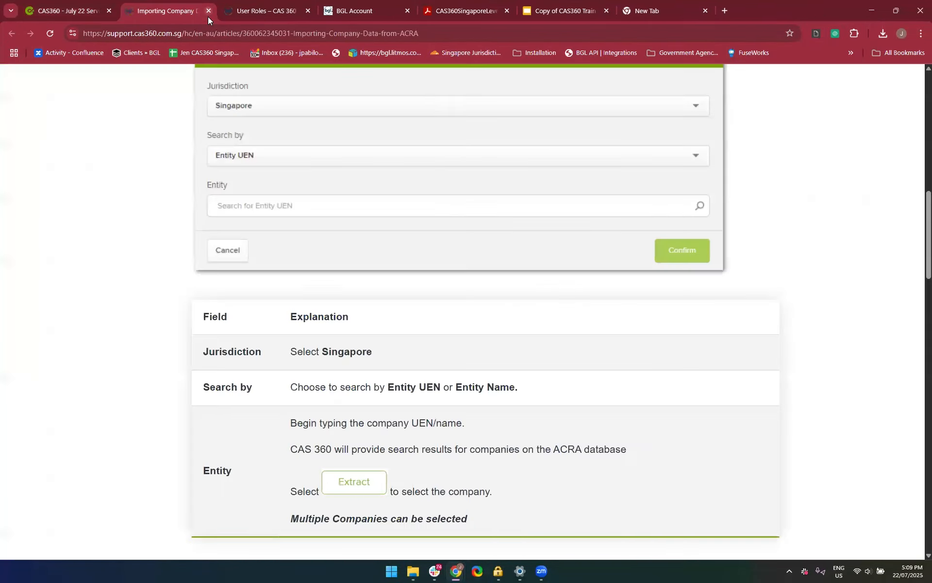
left_click(86, 9)
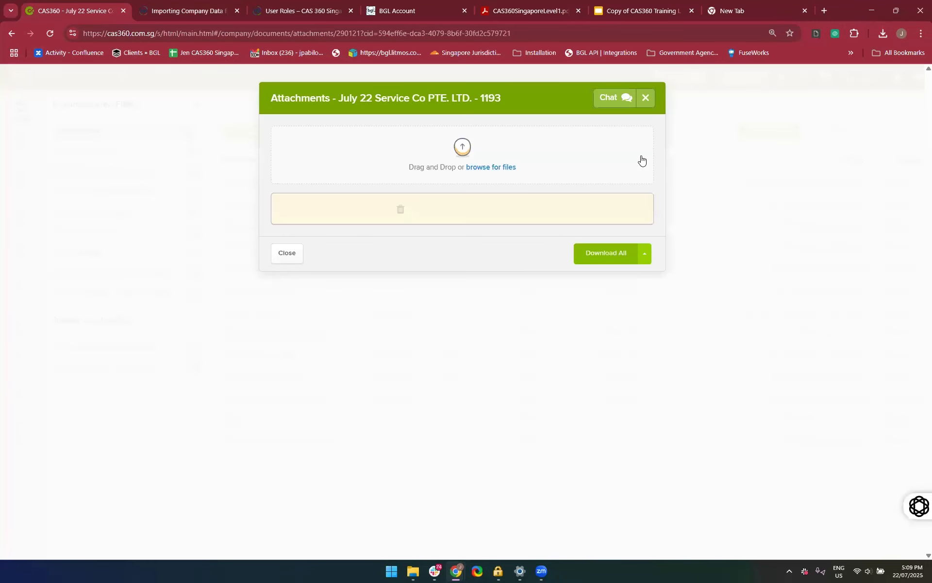
left_click(647, 99)
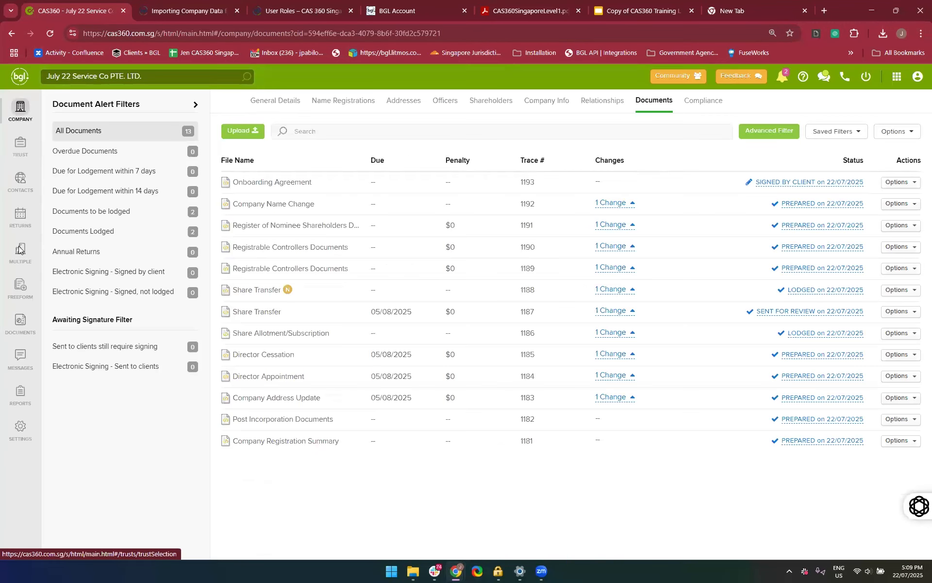
Return to the global documents and select July 22 Service Co PTE. LTD. as a company in the advanced filter
left_click(19, 333)
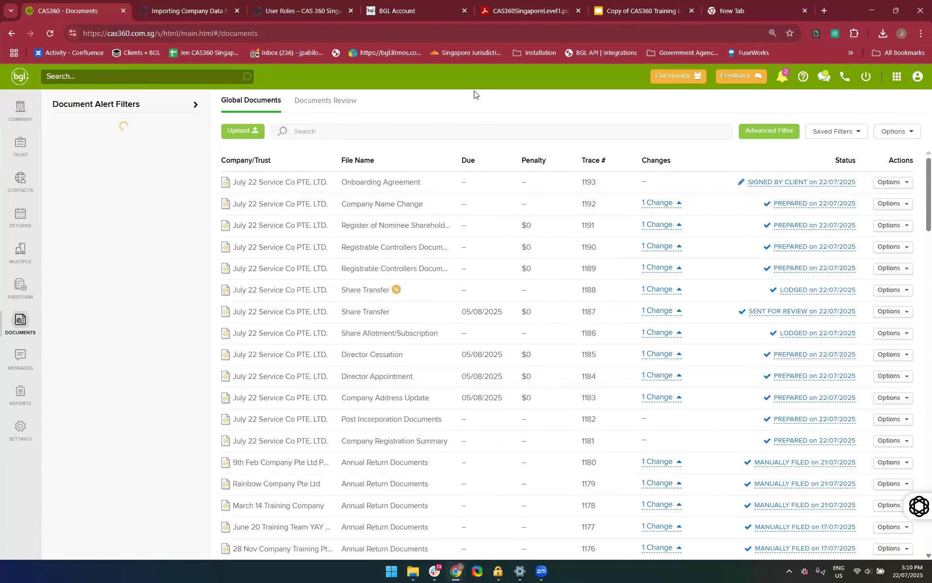
left_click(772, 133)
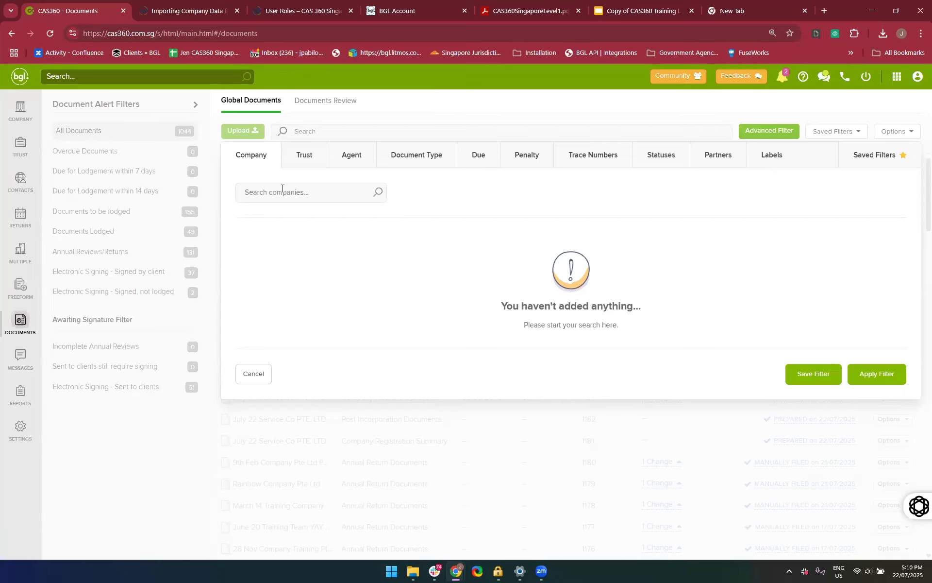
type("Com")
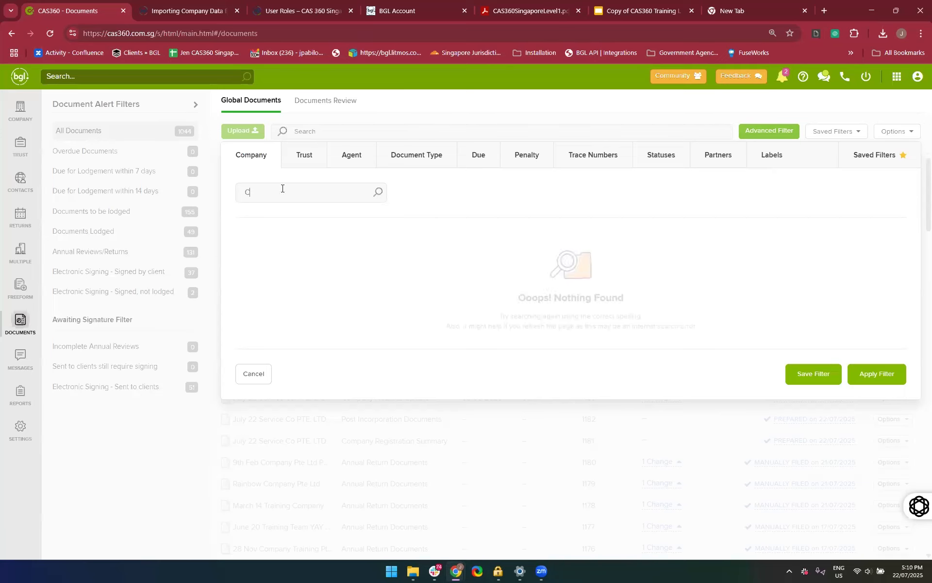
key("BackSpace")
type("22 July")
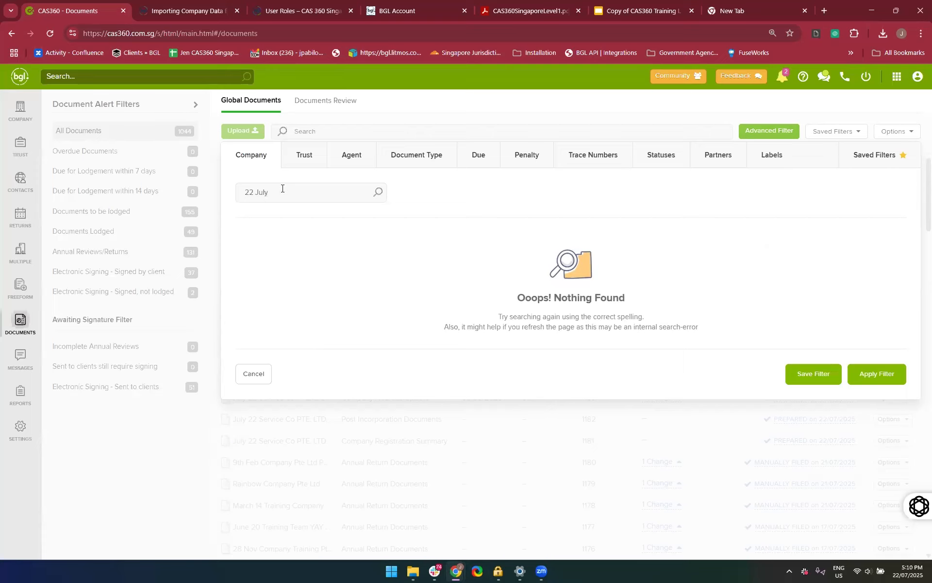
key("BackSpace")
key("BackSpace")
key("BackSpace")
key("BackSpace")
key("BackSpace")
type("July")
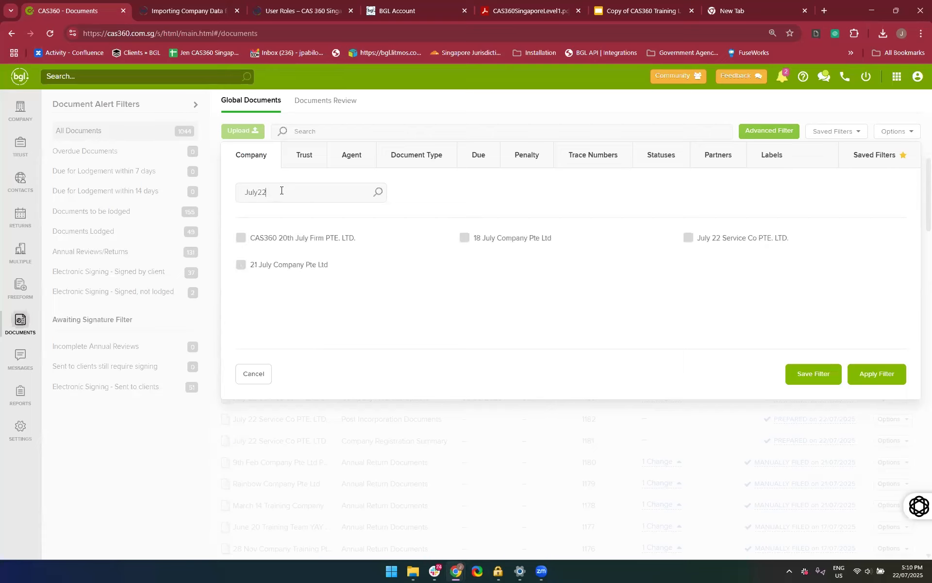
type(" 2")
left_click(241, 238)
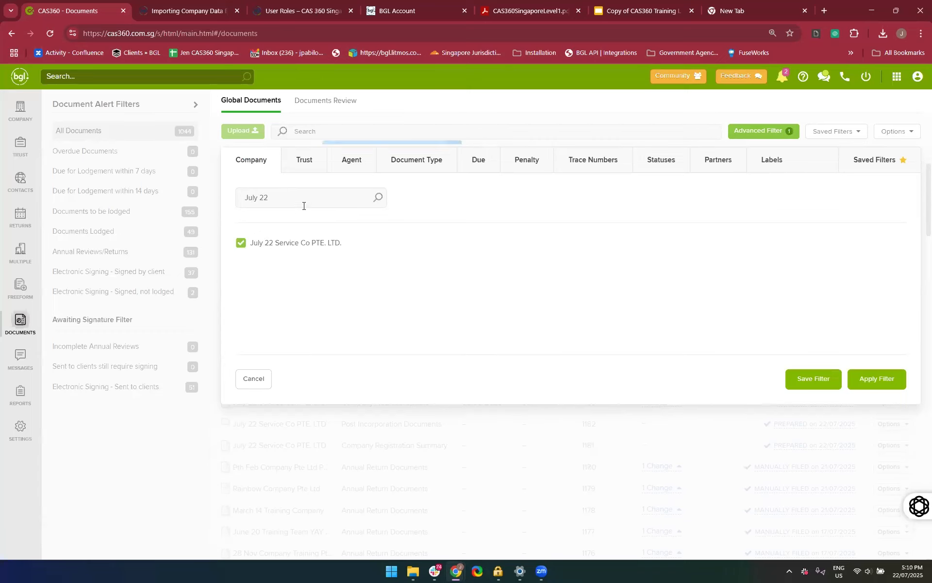
Add 15 June Company Pte Ltd to the company filter, apply it and look through the filtered documents
type("2 Ju")
type("n")
key("BackSpace")
key("BackSpace")
key("BackSpace")
key("BackSpace")
key("BackSpace")
key("BackSpace")
key("BackSpace")
key("BackSpace")
key("BackSpace")
key("BackSpace")
key("BackSpace")
type("June")
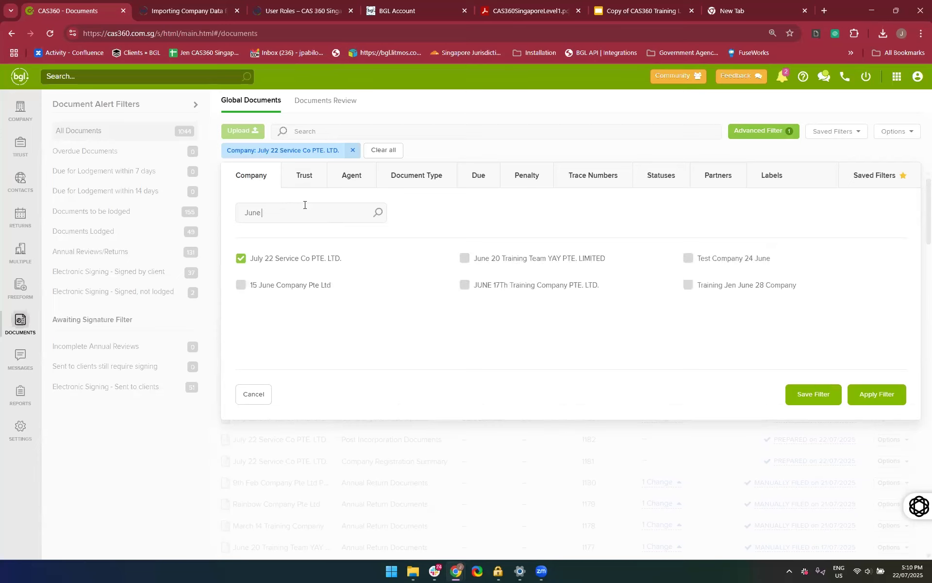
left_click(242, 286)
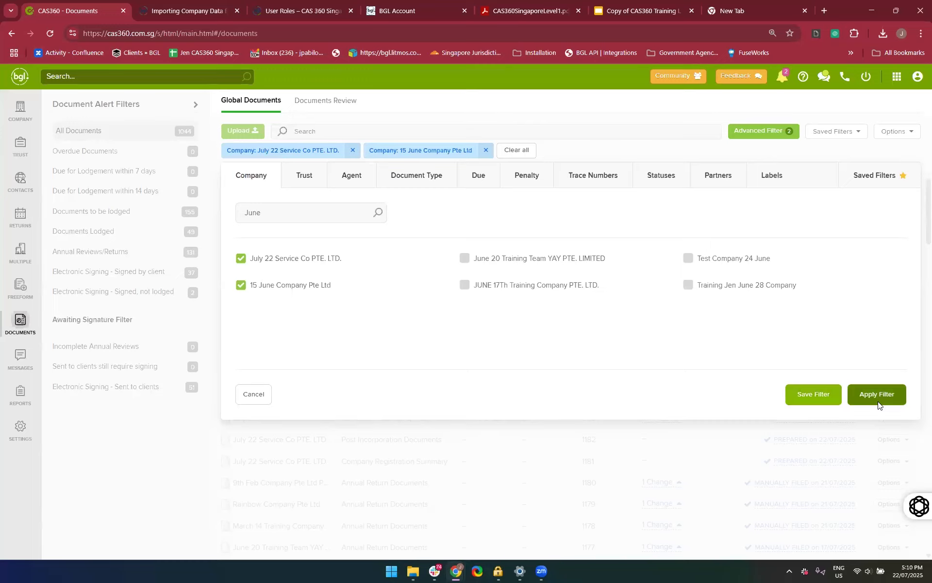
left_click(877, 394)
scroll(690, 437, "down", 10)
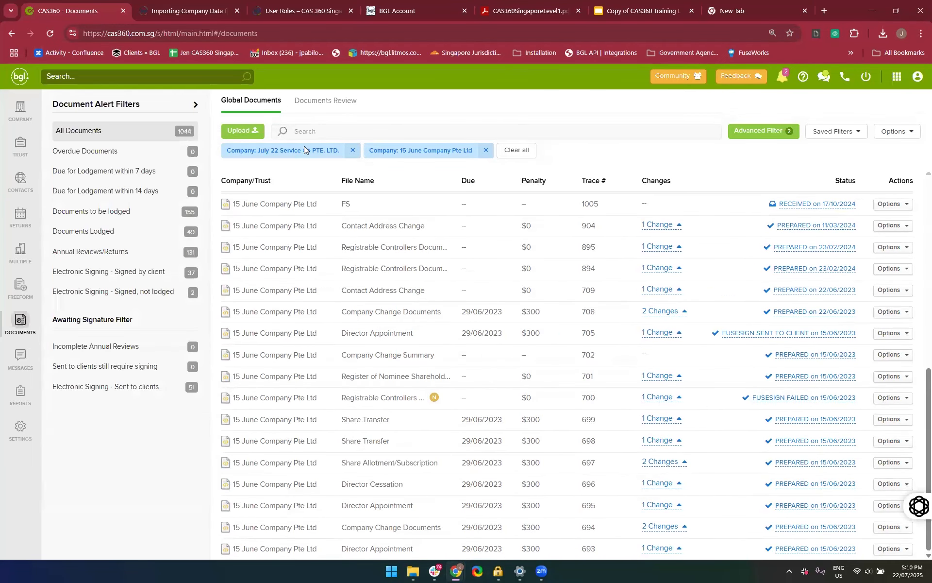
Clear the company filters, filter by the Nominee Shareholder Change Documents type found with "Share", and look through the filtered documents
left_click(529, 152)
left_click(789, 129)
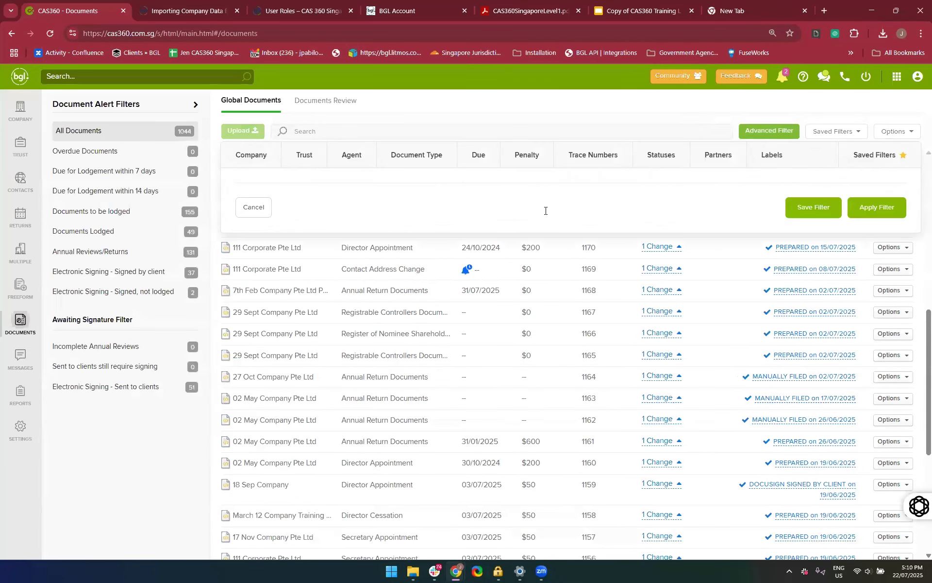
left_click(421, 168)
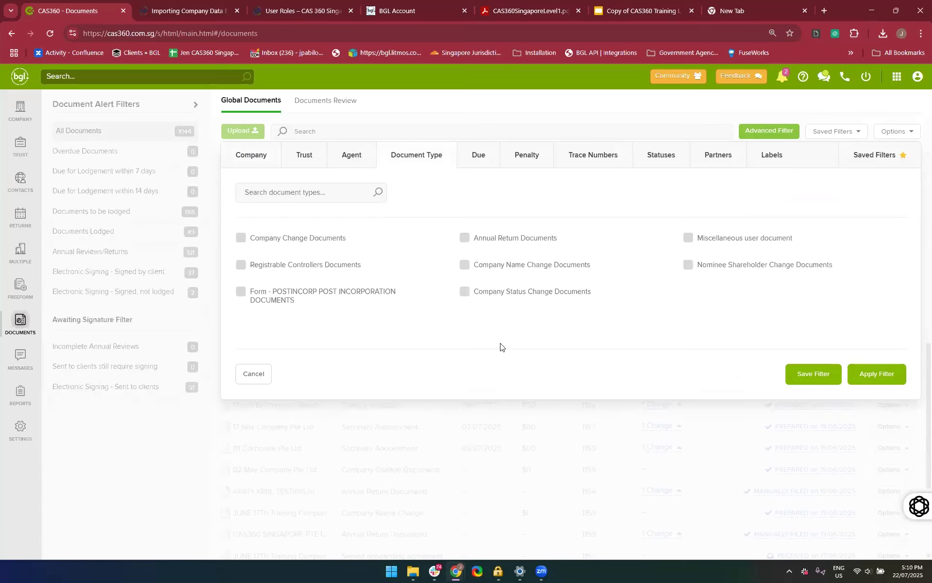
scroll(500, 347, "up", 6)
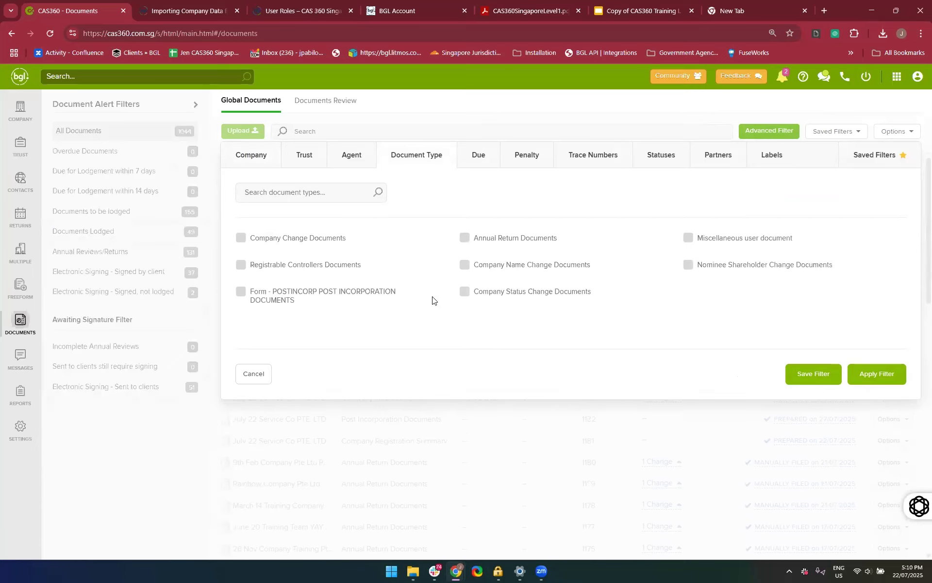
left_click(342, 196)
type("Share")
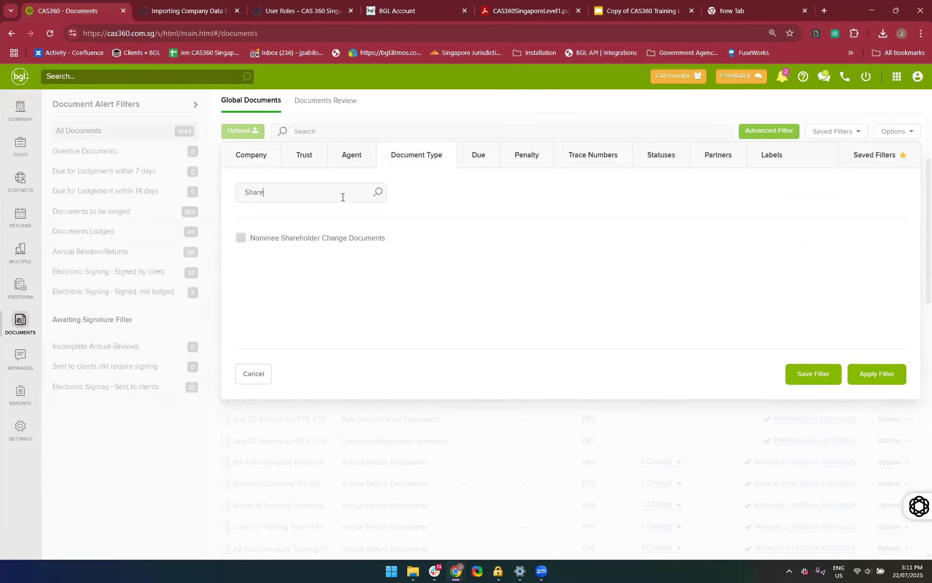
left_click(246, 237)
left_click(878, 397)
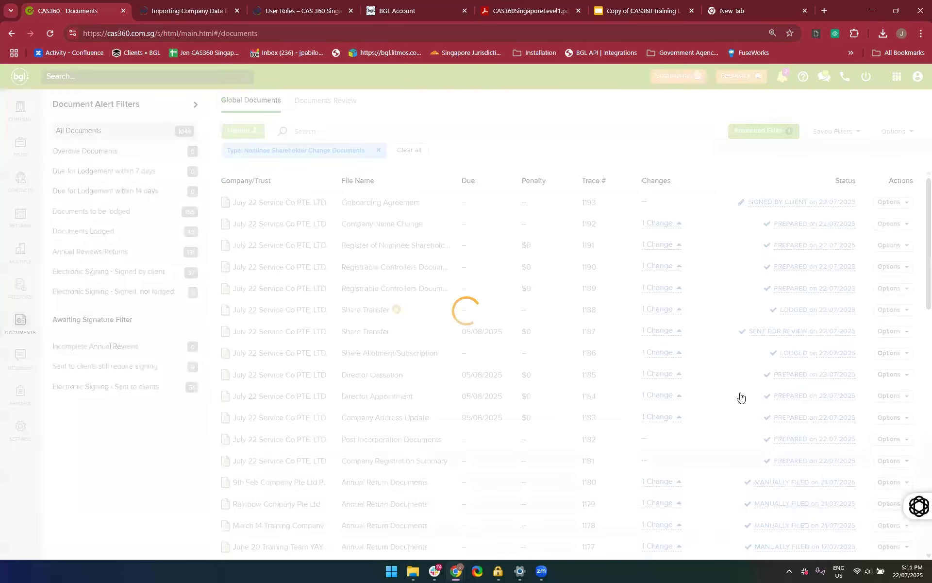
scroll(589, 354, "down", 5)
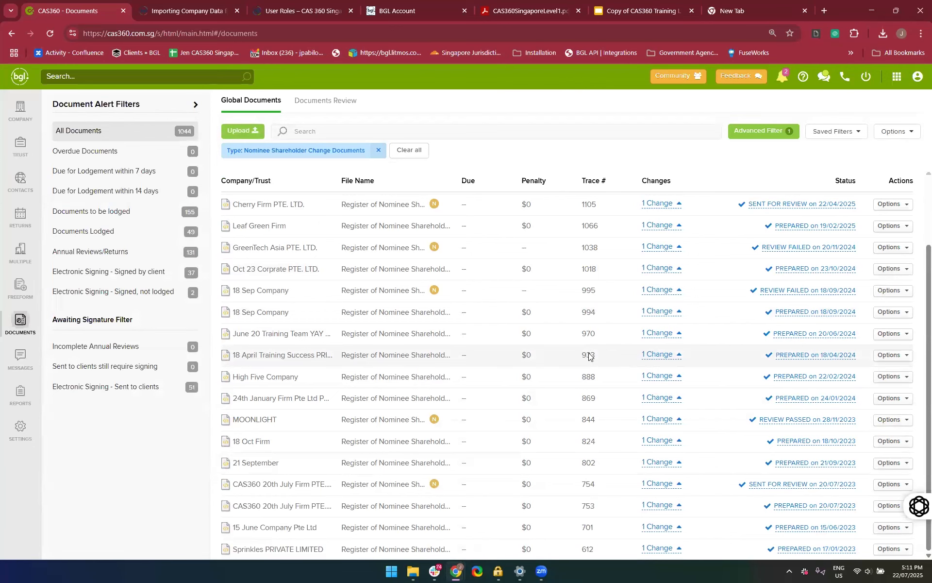
scroll(432, 485, "up", 3)
Clear the document type filter and apply the saved filter "RORC & Nominee Shareholders Files" to the global documents
left_click(410, 152)
left_click(776, 135)
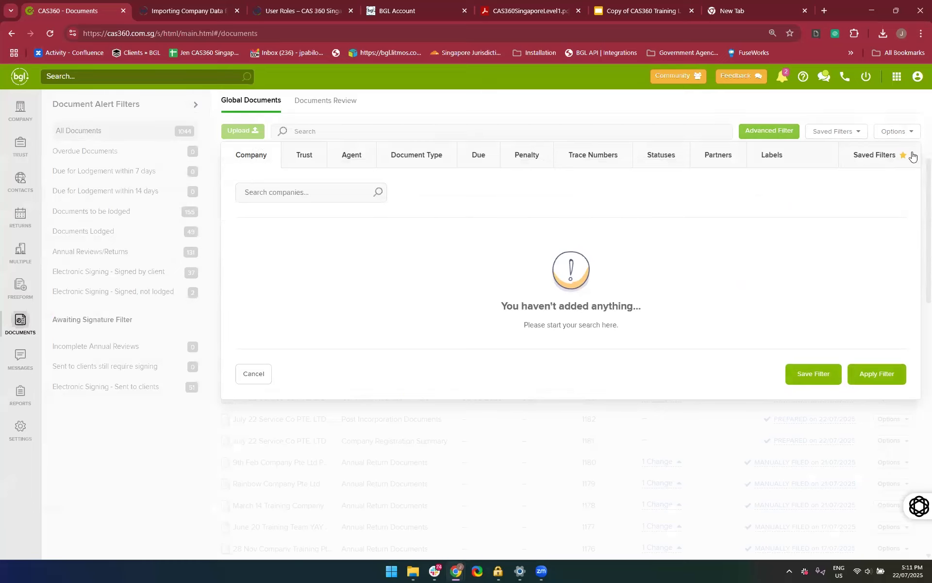
left_click(874, 155)
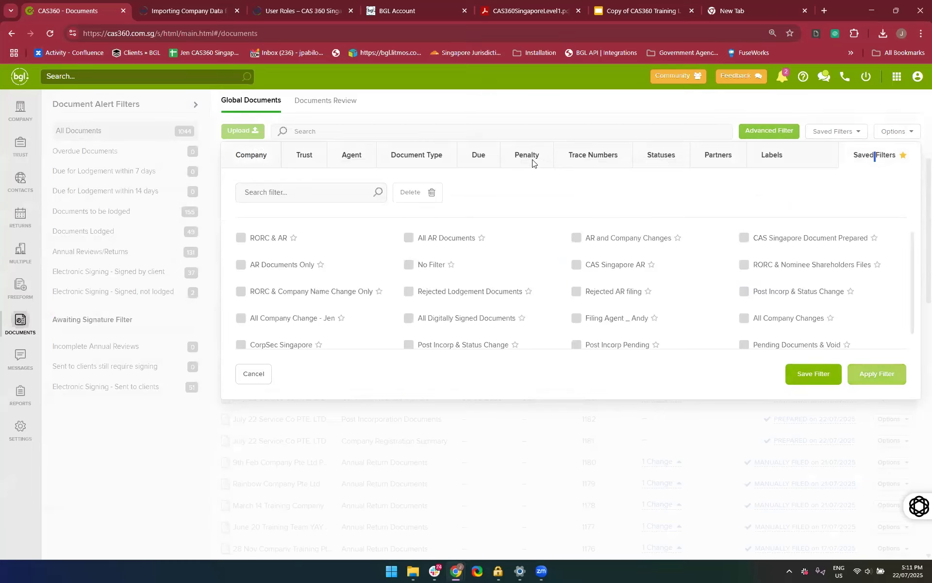
scroll(551, 255, "down", 1)
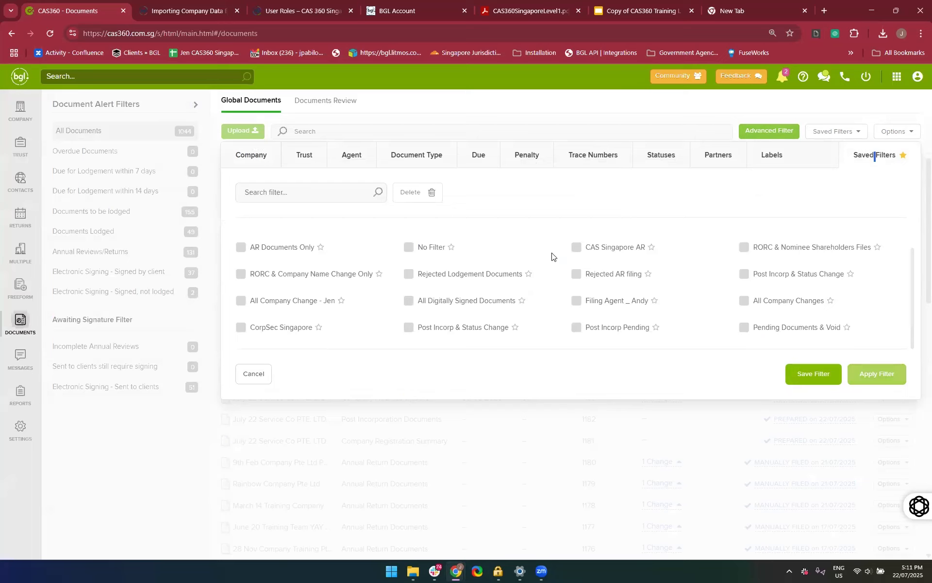
left_click(253, 250)
left_click(241, 250)
left_click(742, 248)
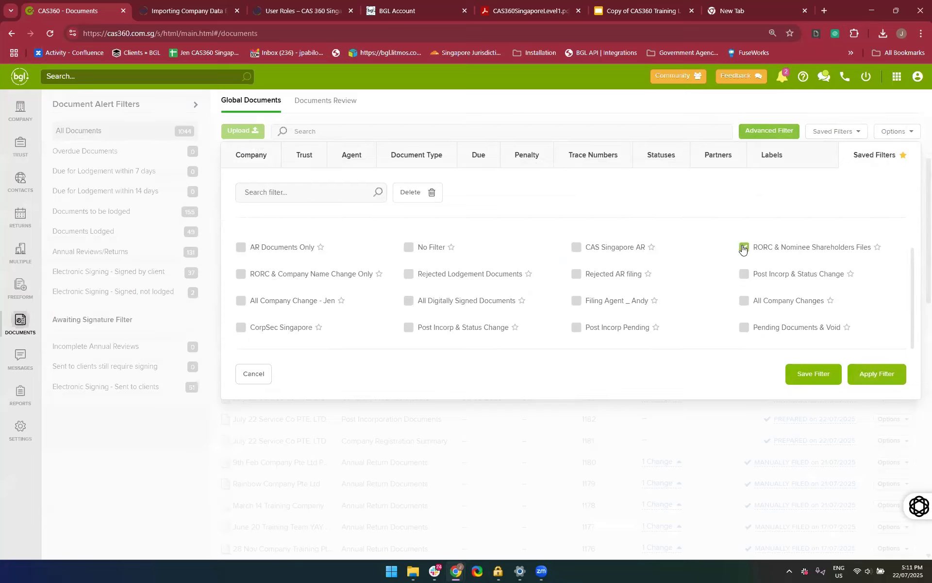
left_click(897, 374)
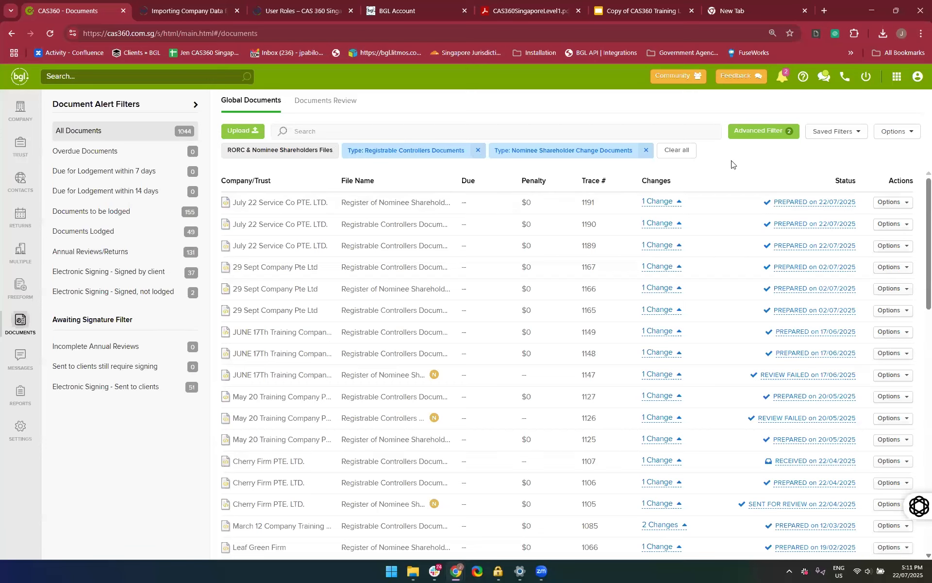
Clear the saved filter and select Nominee Shareholder Change Documents and Registrable Controllers Documents as document types in the advanced filter
left_click(670, 155)
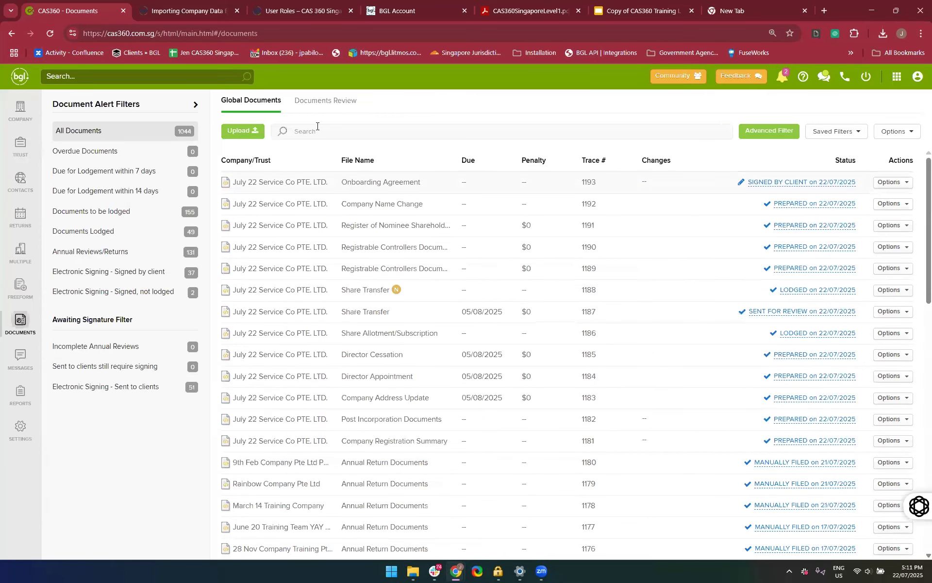
left_click(761, 136)
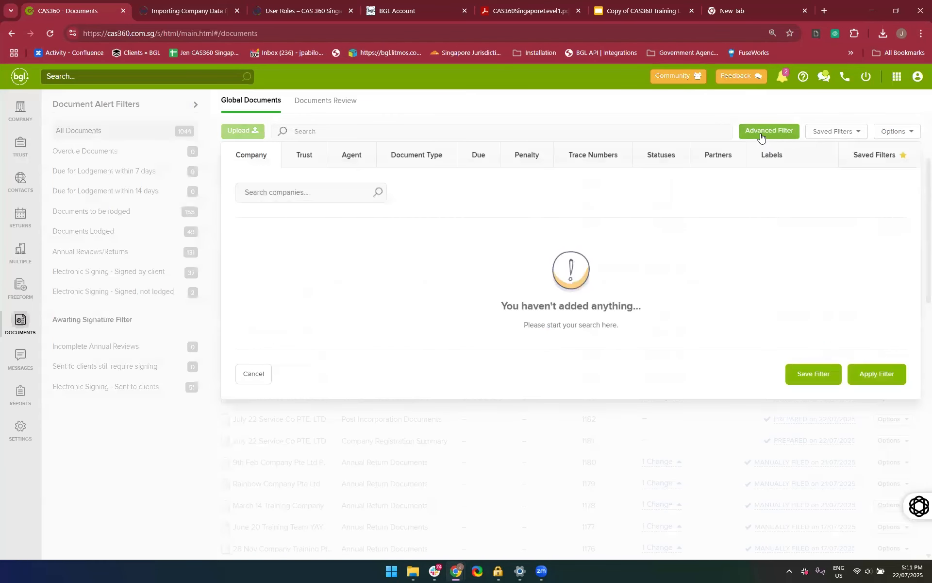
left_click(403, 160)
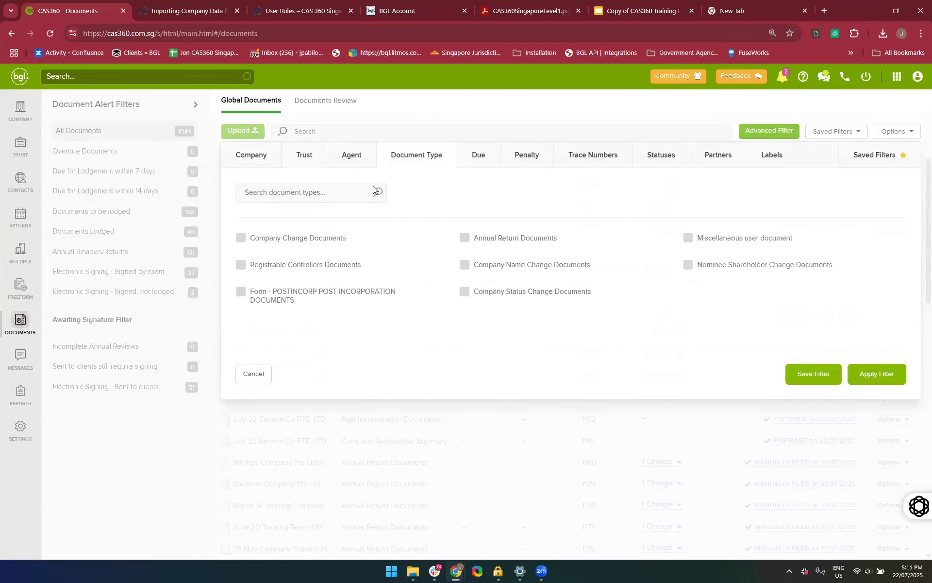
type("No")
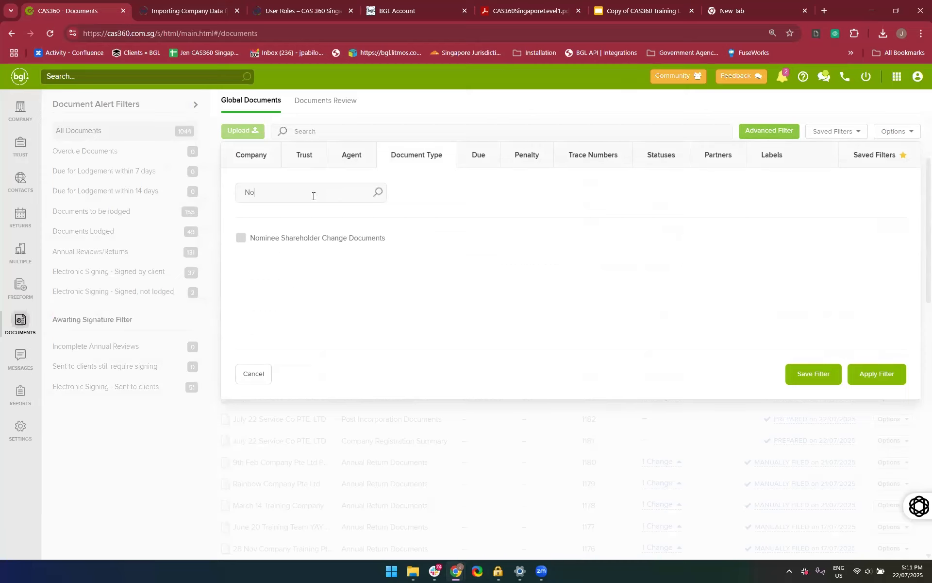
left_click(241, 238)
key("BackSpace")
key("BackSpace")
type("RO")
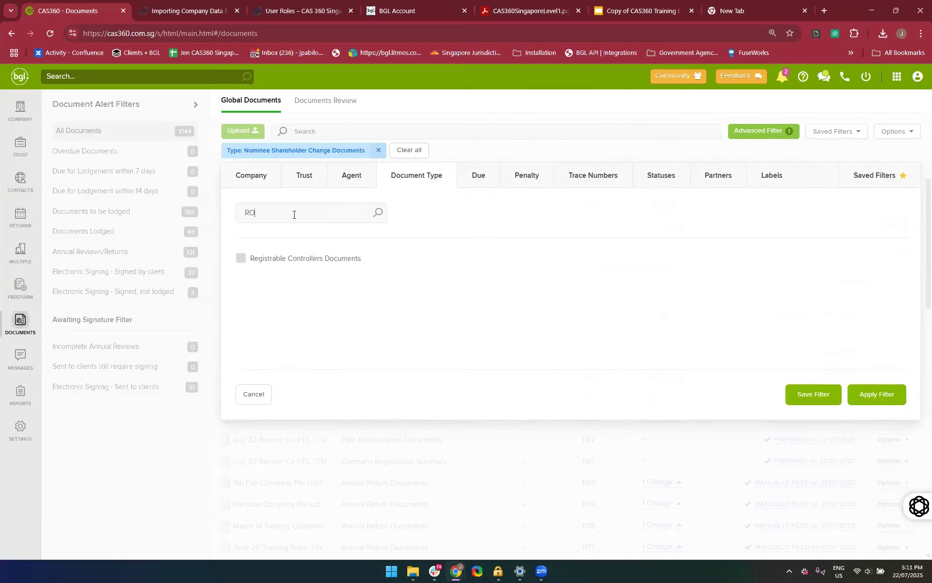
left_click(258, 262)
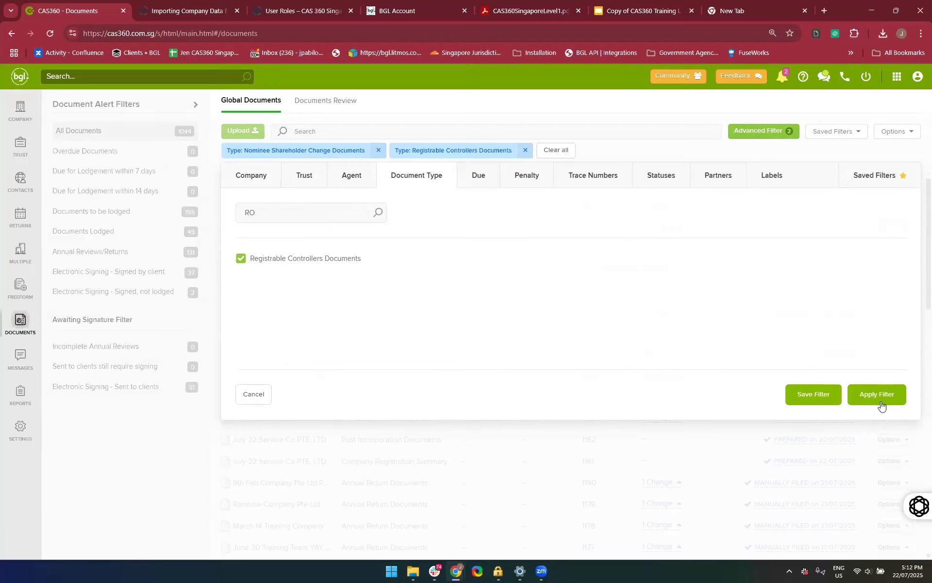
Name the filter being saved "RORC and Nominee Shareholder", open the list of saved filters and cancel the saving
left_click(815, 396)
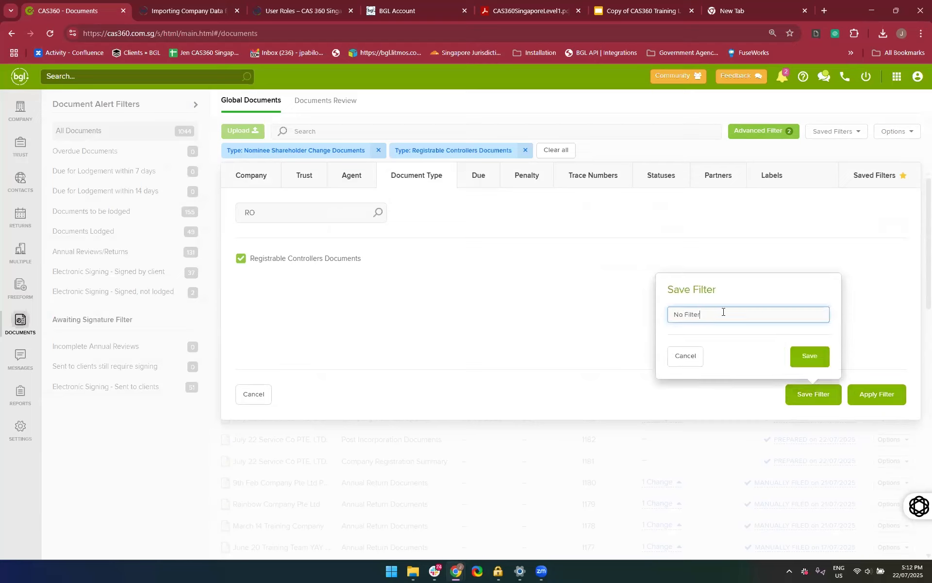
key("BackSpace")
key("BackSpace")
key("BackSpace")
type("RORC and Nominee Shareholder")
left_click(875, 174)
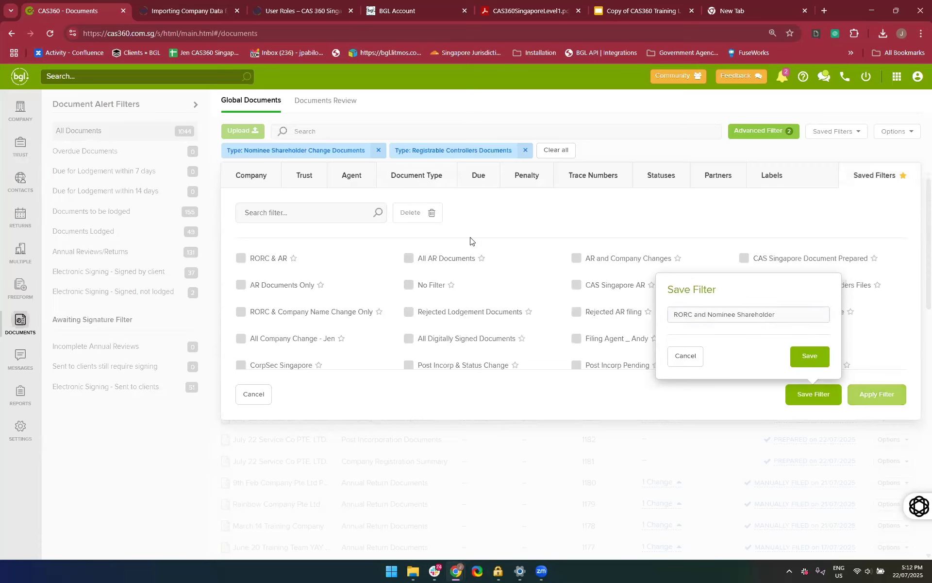
left_click(679, 363)
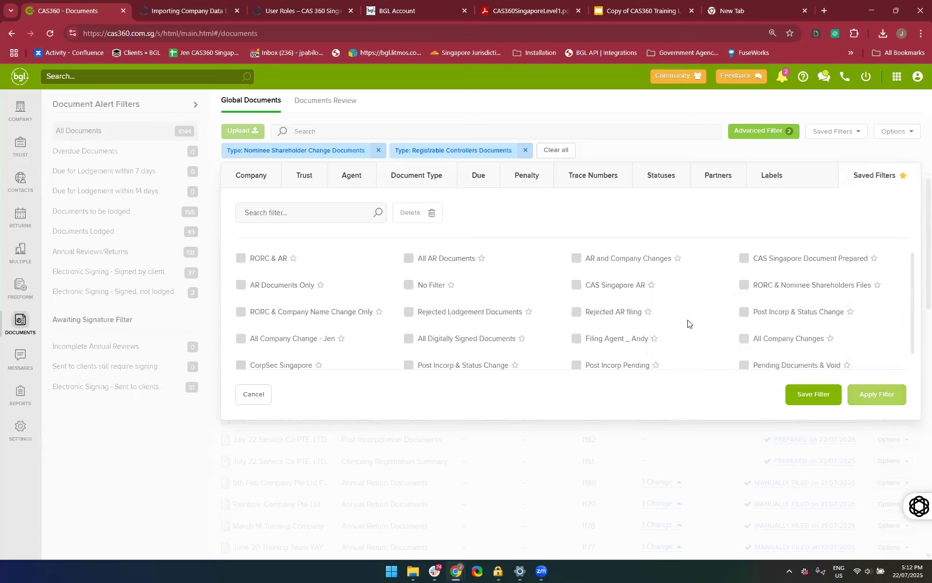
Apply the existing saved filter "RORC & Nominee Shareholders Files" and look through the filtered documents
scroll(689, 323, "down", 1)
left_click(743, 268)
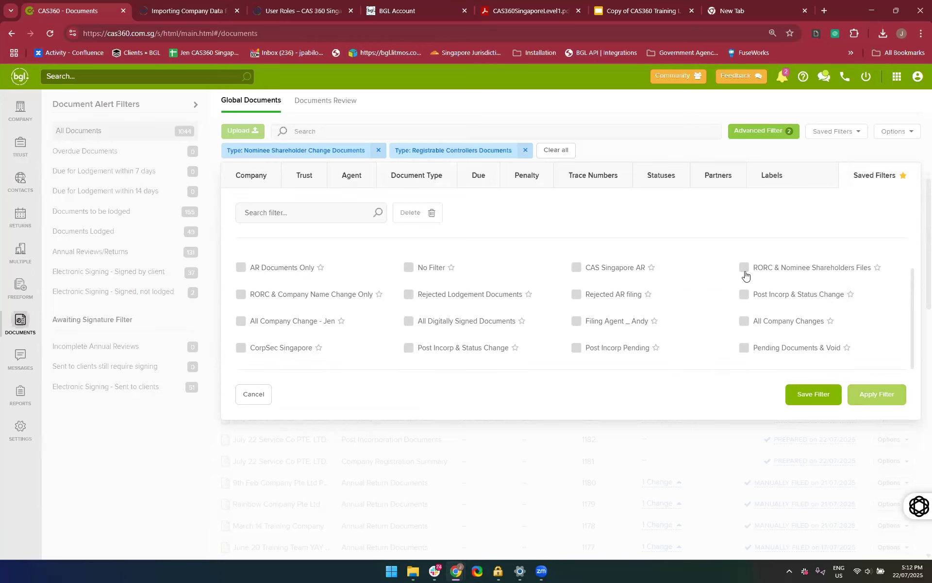
left_click(876, 394)
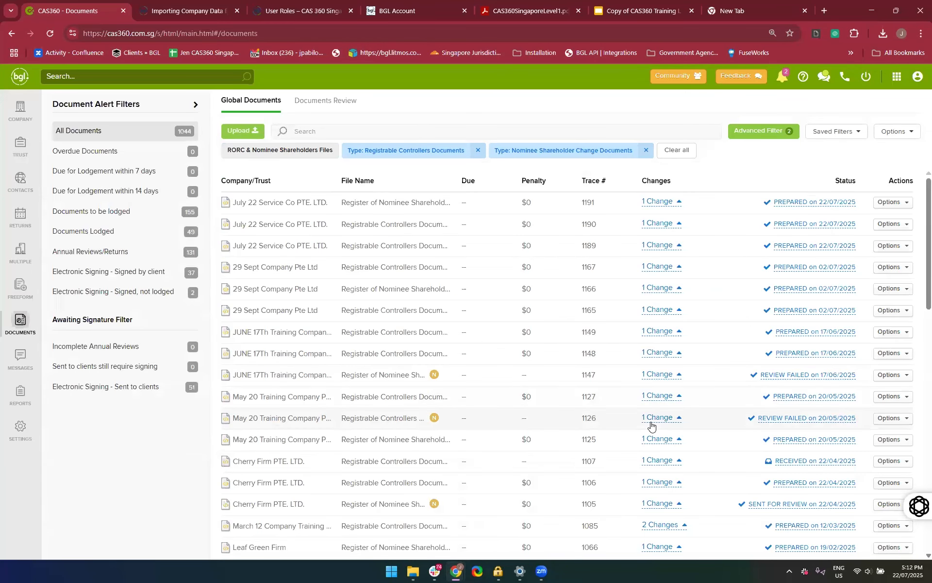
scroll(651, 426, "down", 8)
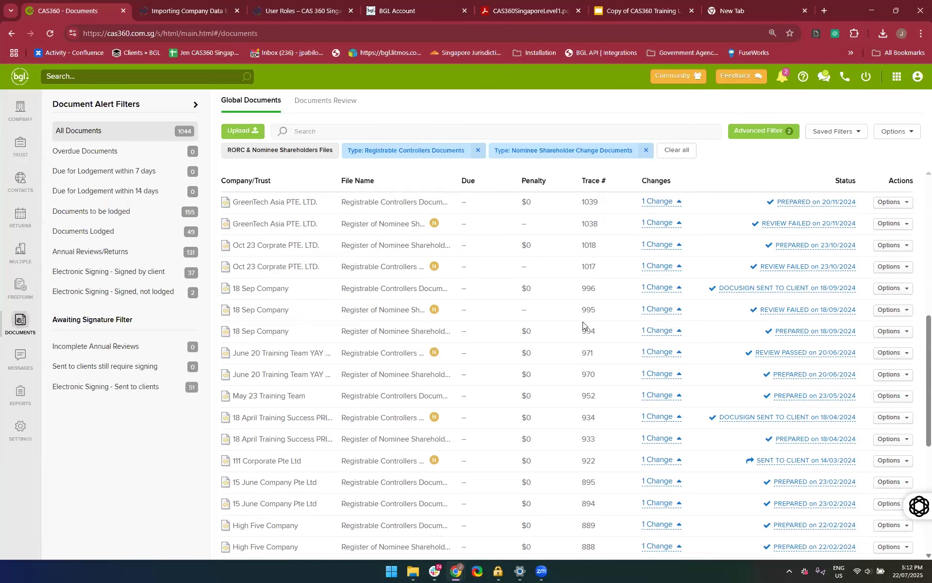
scroll(582, 322, "up", 10)
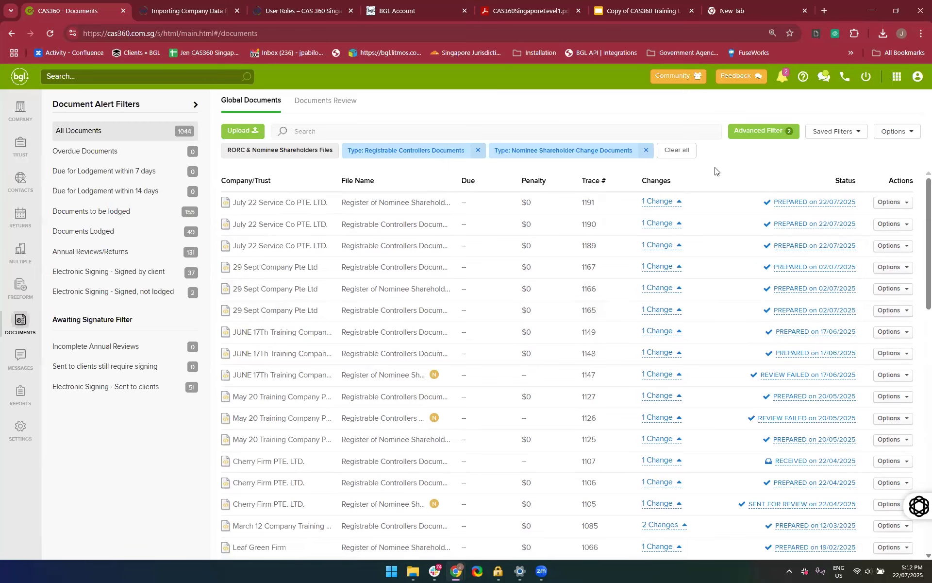
Remove the Registrable Controllers Documents and Nominee Shareholder Change Documents type filters from the global documents
left_click(478, 151)
left_click(499, 150)
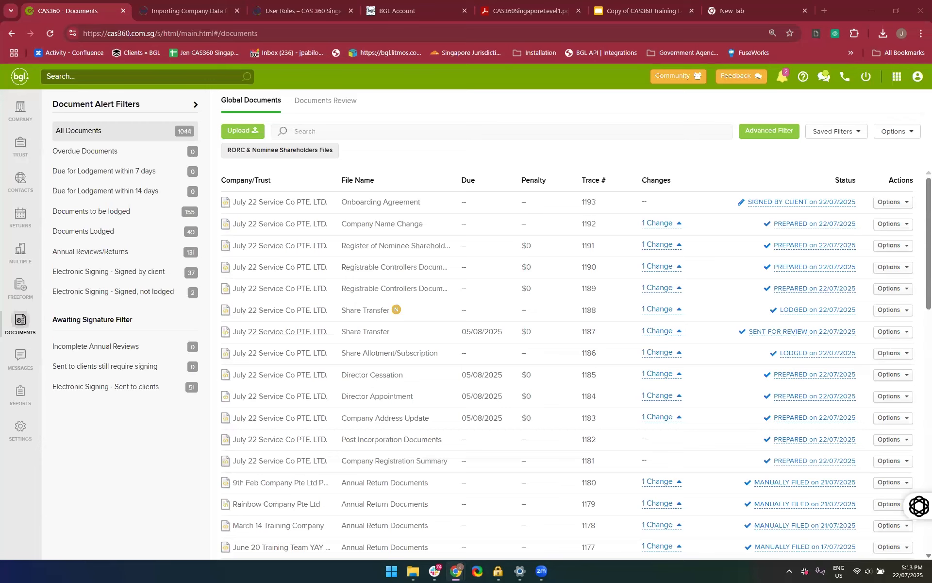
double_click(111, 456)
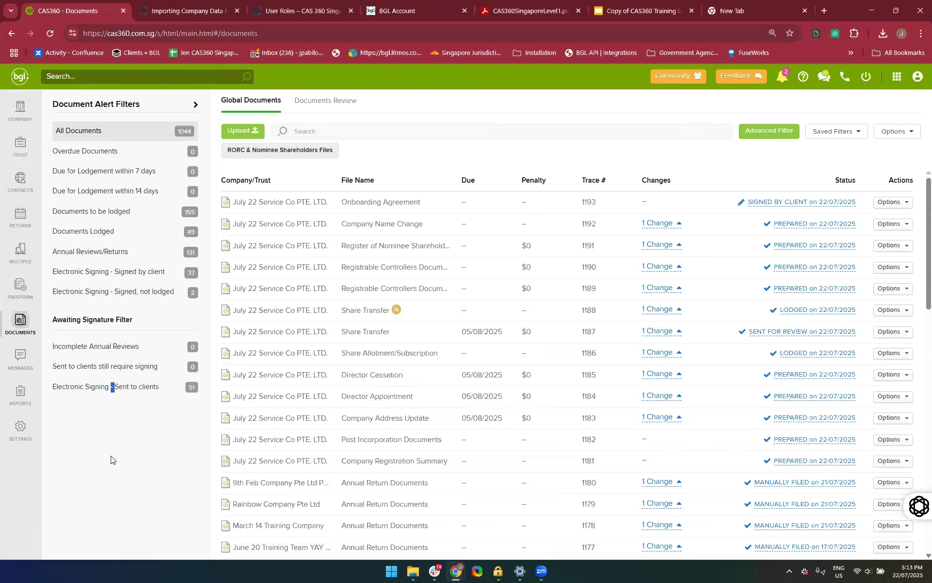
left_click(111, 459)
Open 15 June Company Pte Ltd from the company list and review its general details, signing contacts and company status
left_click(20, 117)
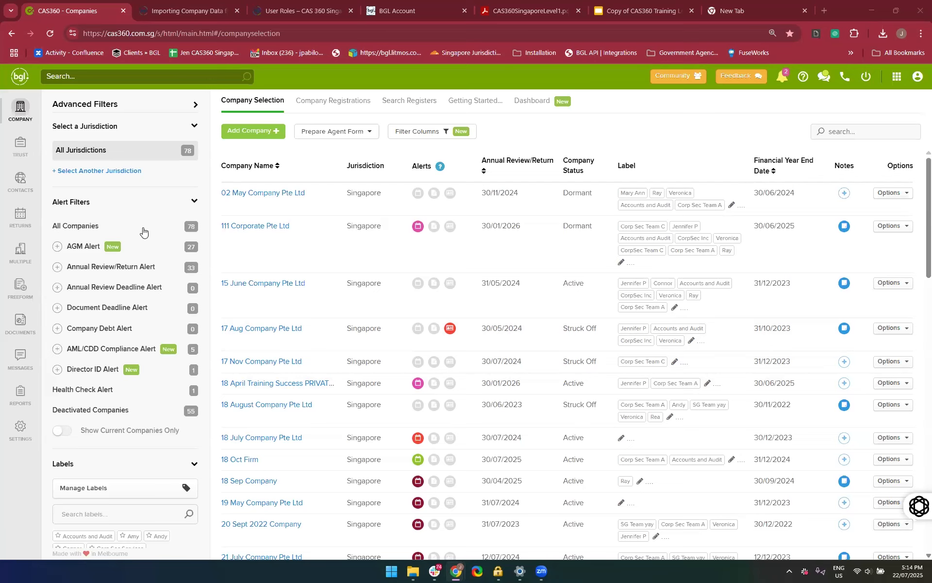
left_click(270, 291)
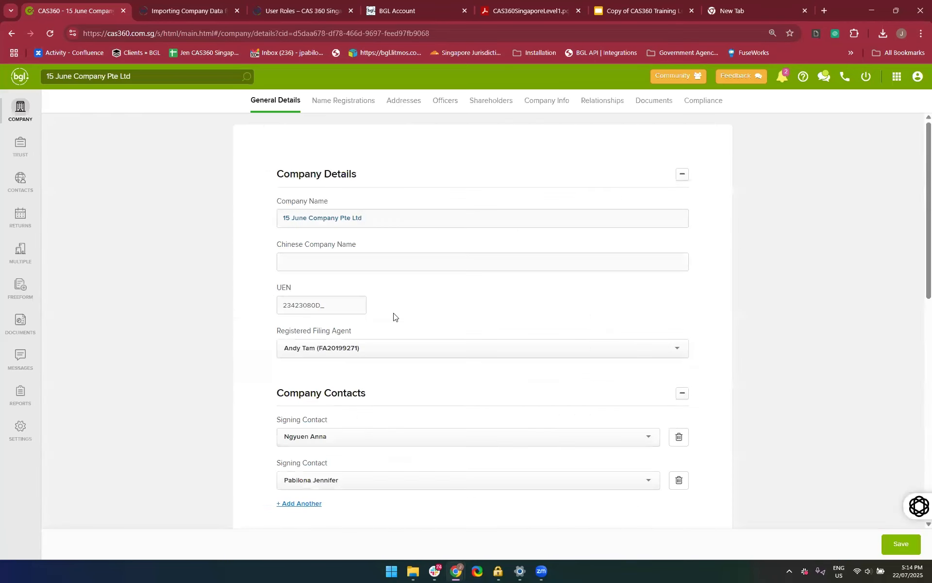
scroll(422, 214, "down", 1)
scroll(422, 214, "up", 1)
scroll(470, 480, "down", 3)
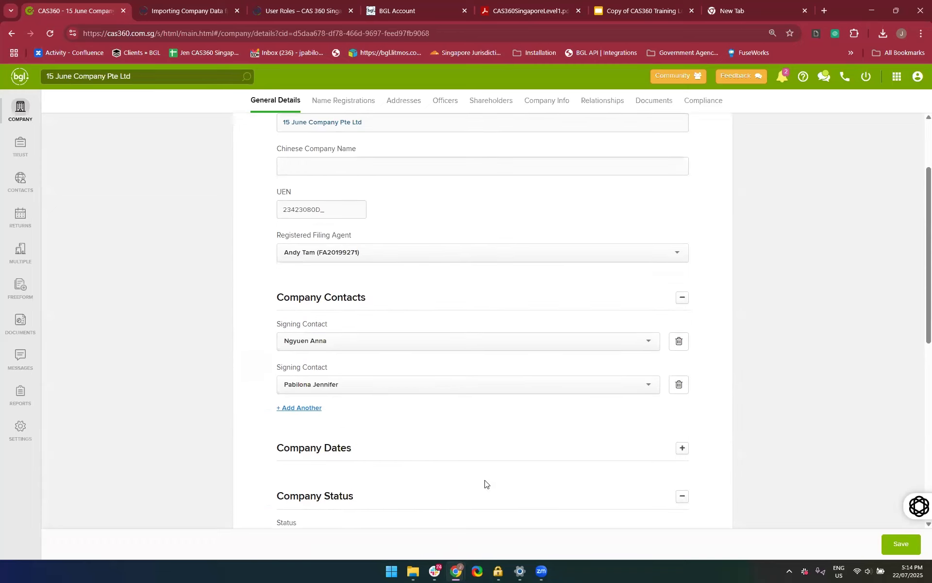
scroll(427, 357, "down", 2)
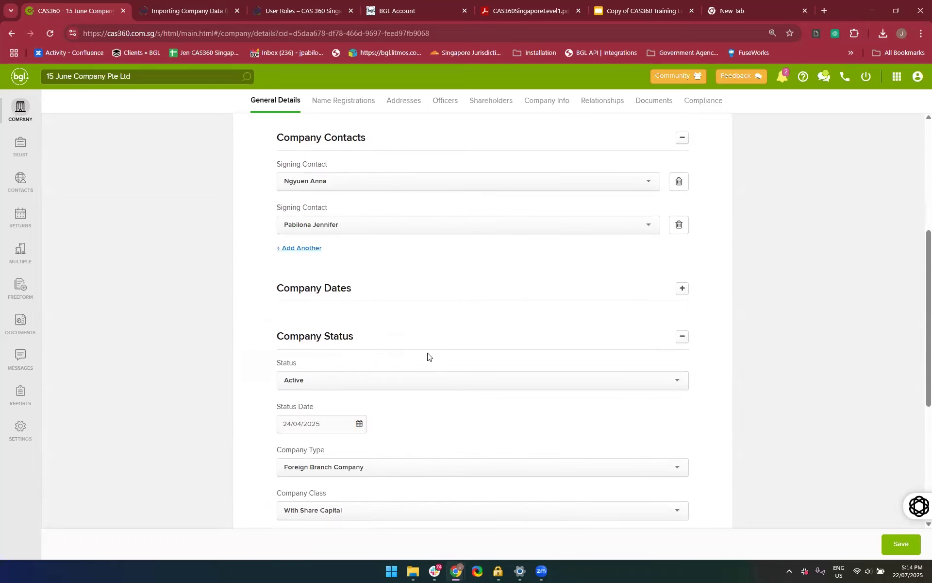
scroll(427, 357, "up", 2)
scroll(433, 341, "up", 1)
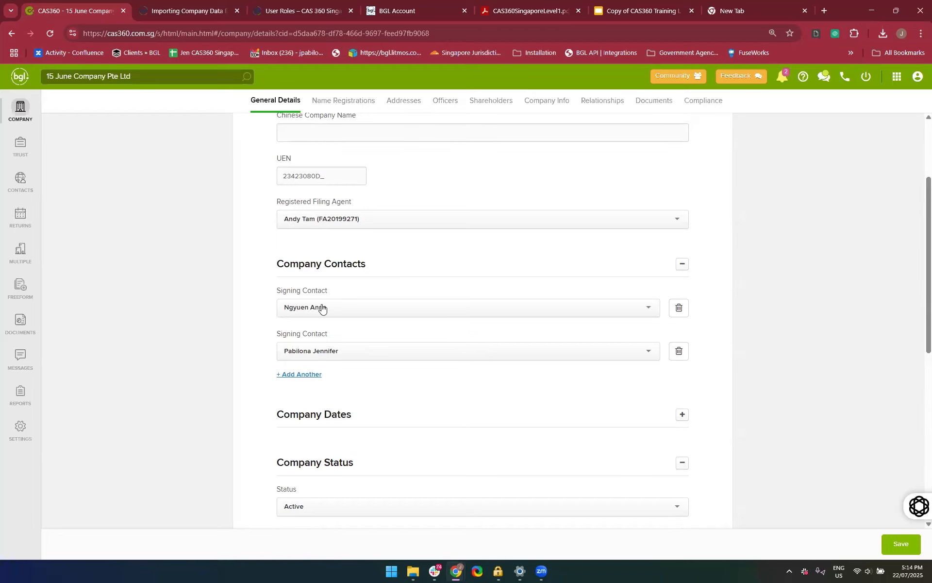
Expand the Company Dates section of 15 June Company Pte Ltd, then open the company's documents
scroll(321, 307, "down", 2)
left_click(399, 310)
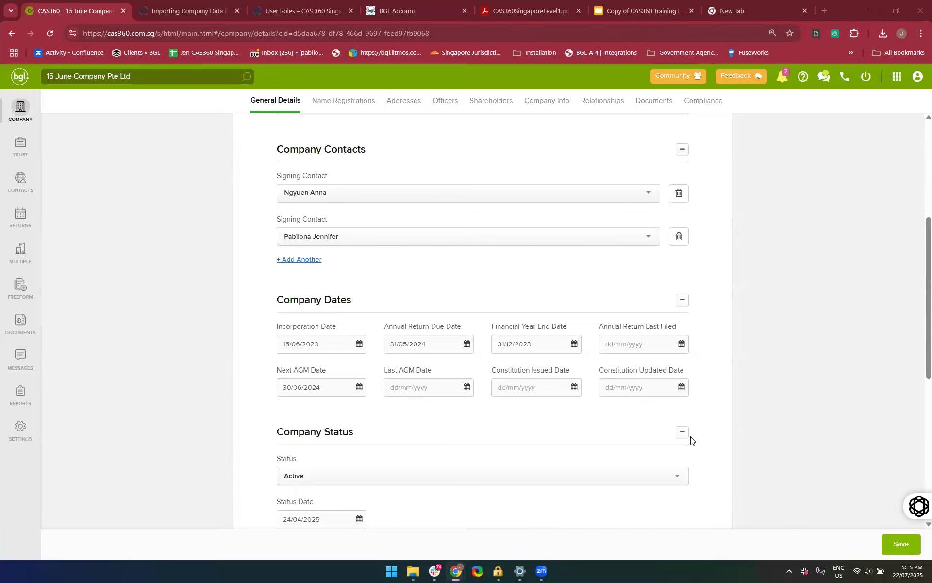
scroll(509, 435, "up", 5)
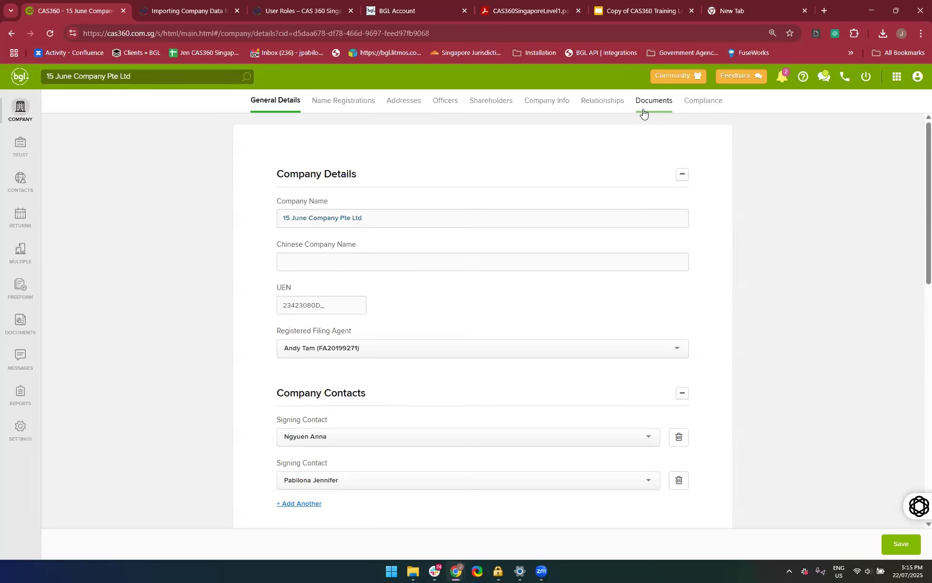
left_click(644, 107)
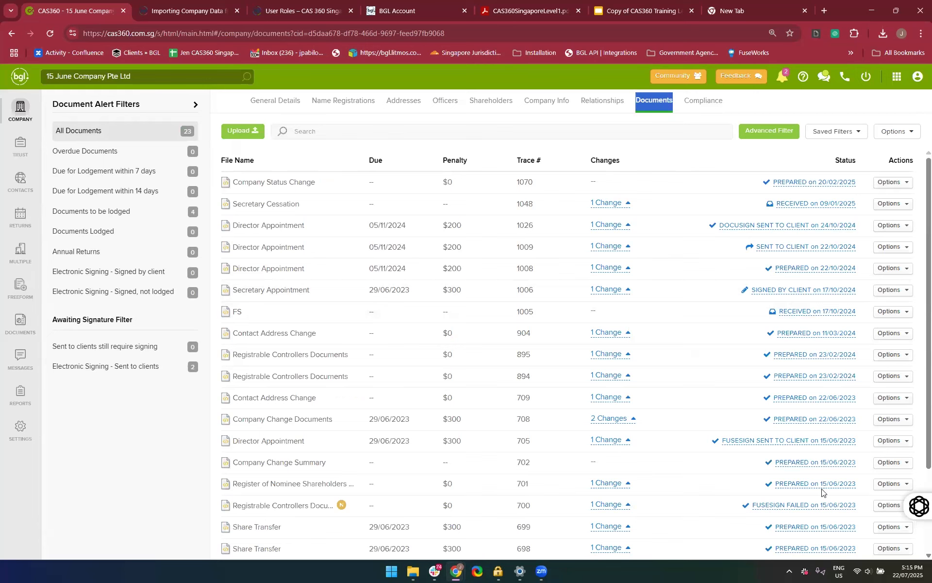
Return to the company list, search for "July" and open the documents of July 22 Service Co PTE. LTD
left_click(654, 163)
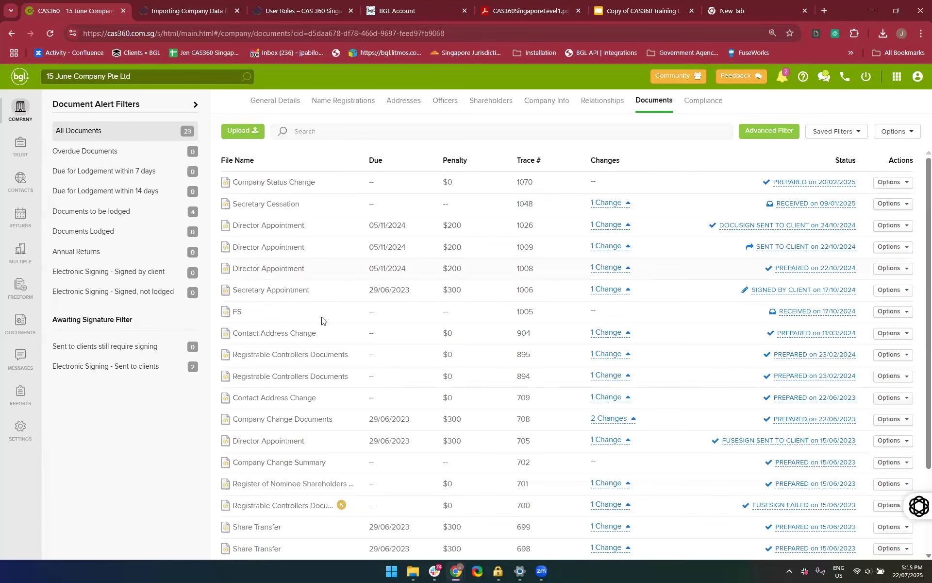
left_click(20, 110)
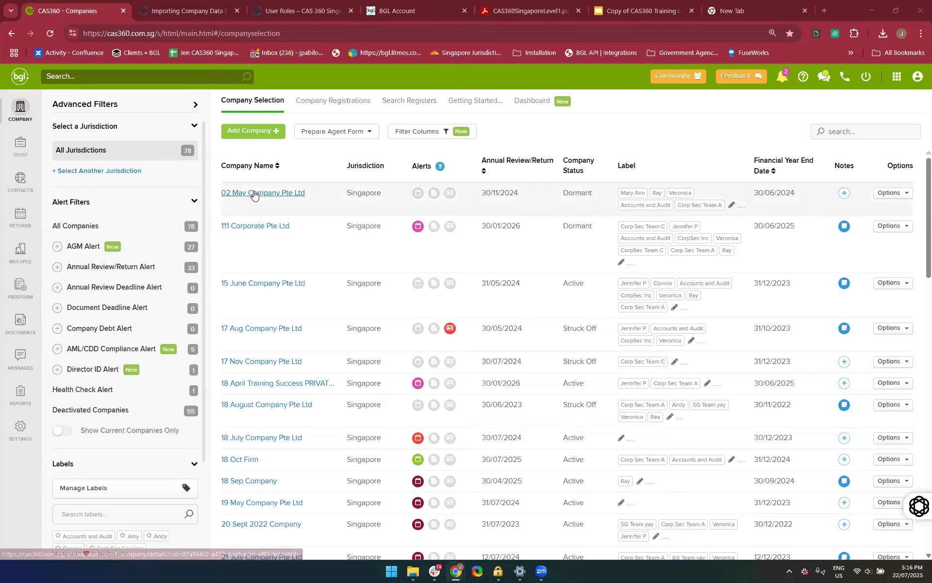
left_click(850, 132)
type("July")
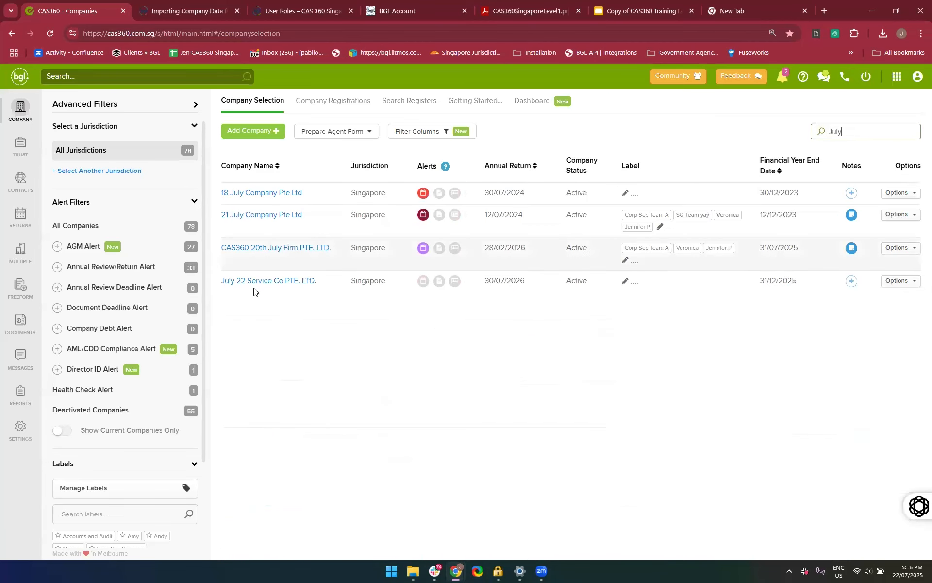
left_click(252, 284)
left_click(654, 101)
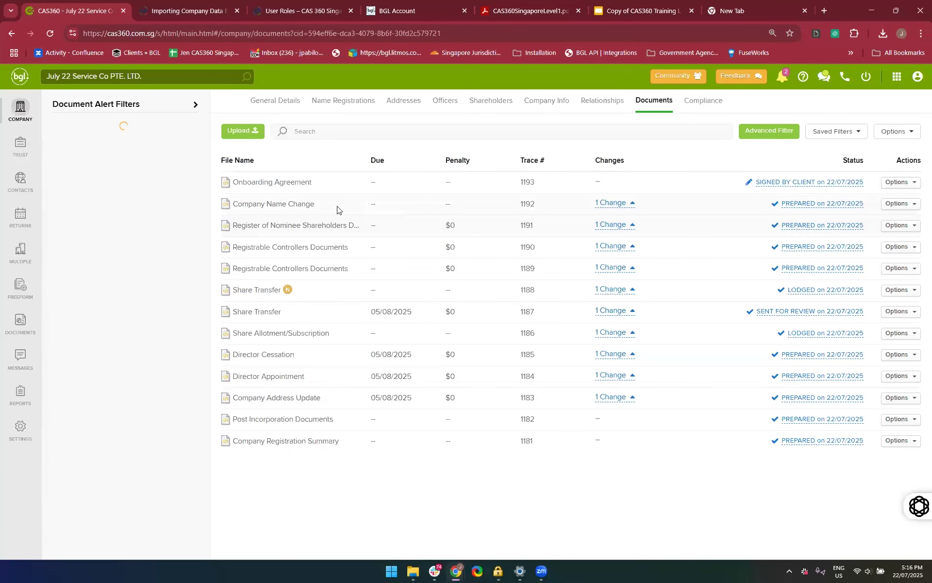
Expand the Company Name Change document's change summary and add Address Usage Report (9).pdf to the document's attachments
left_click(611, 203)
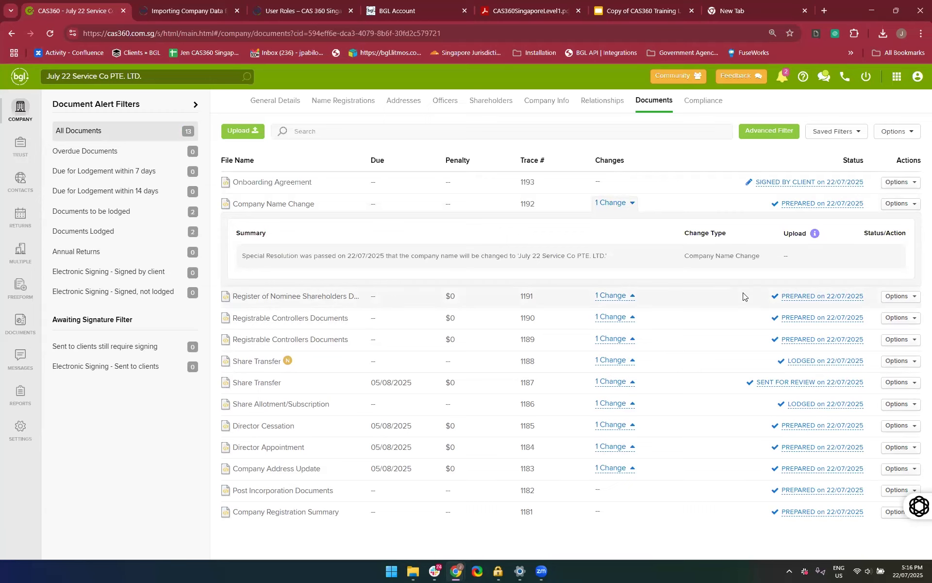
left_click(897, 206)
left_click(844, 242)
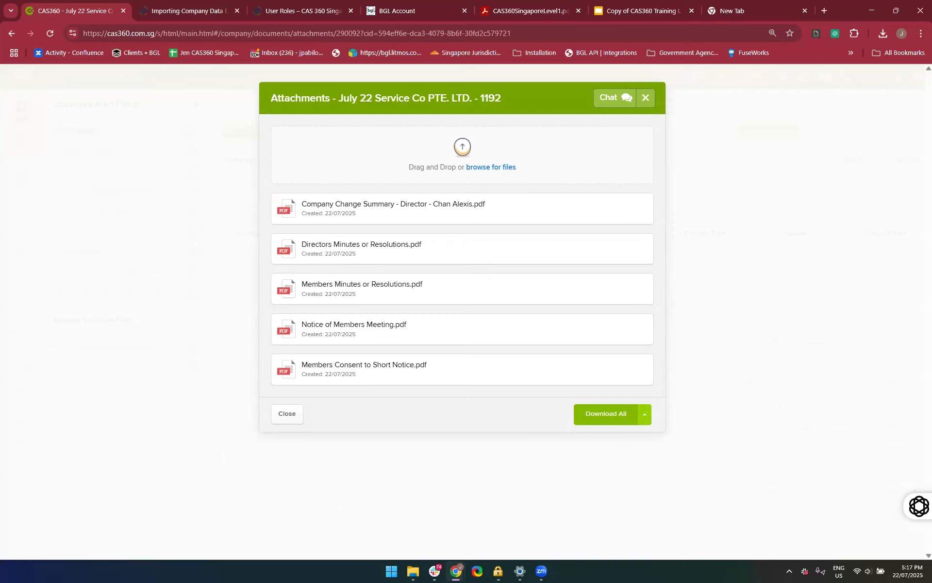
key("alt+Tab")
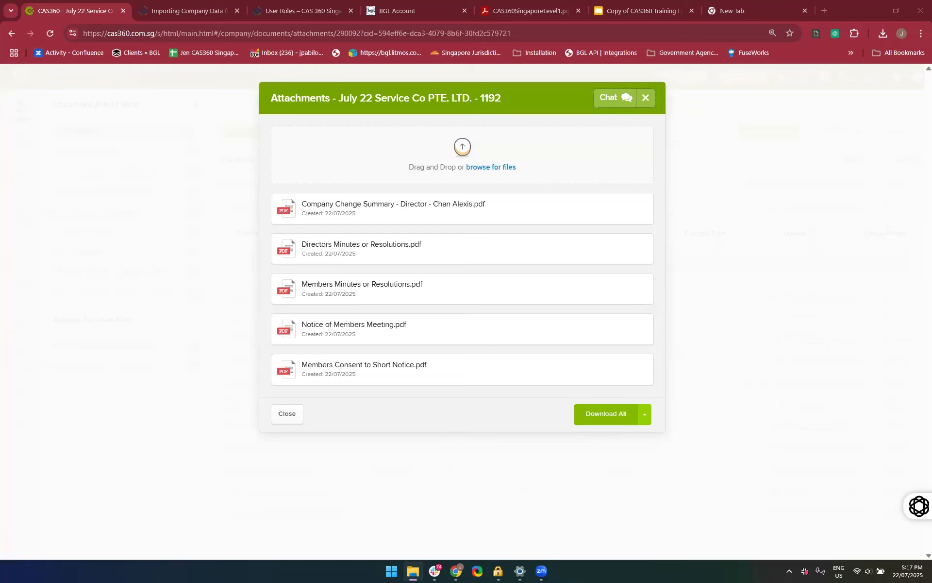
left_click_drag(533, 198, 427, 168)
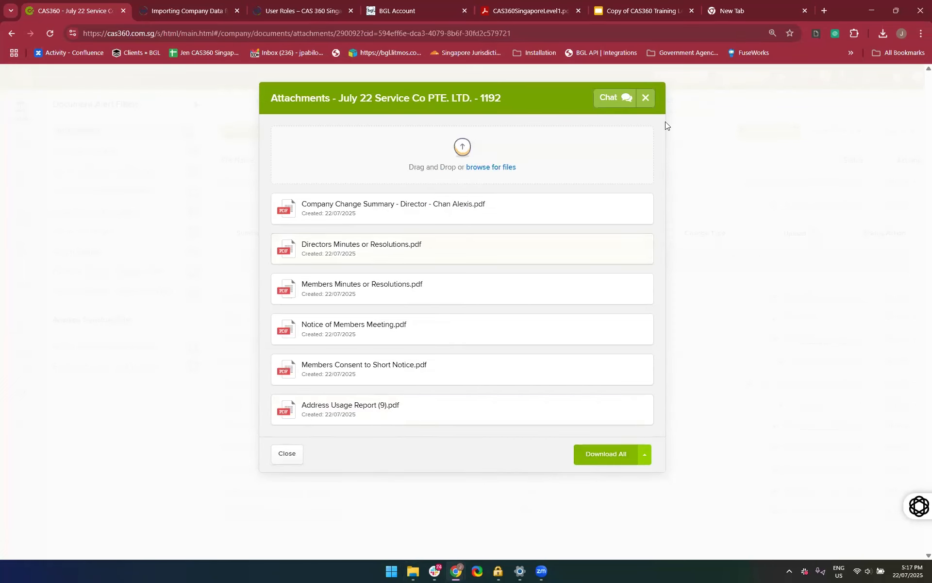
left_click(495, 166)
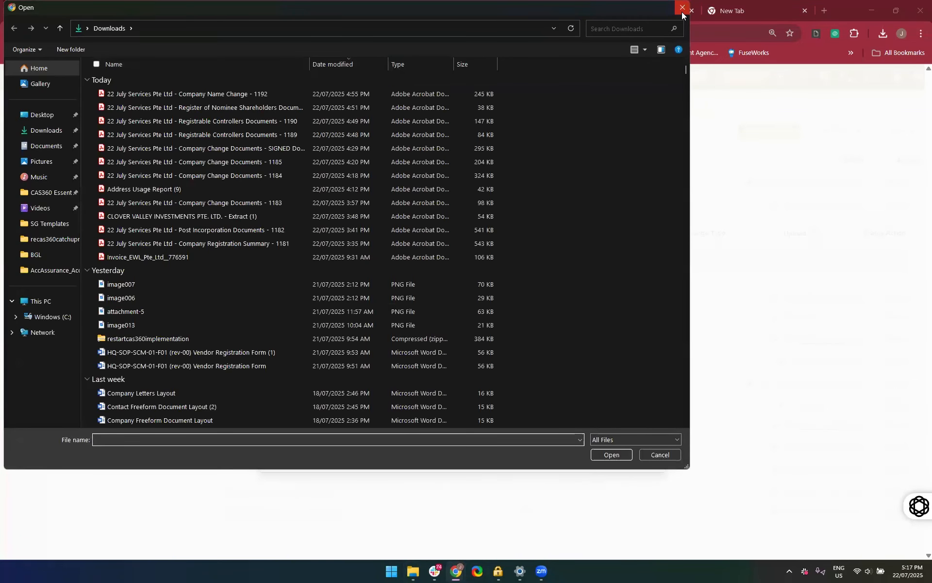
left_click(682, 11)
left_click(646, 98)
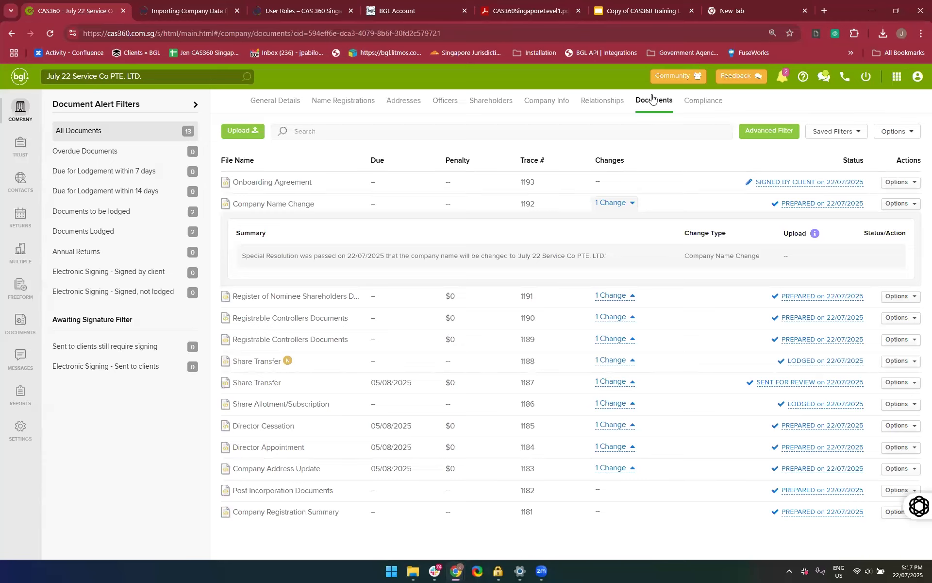
Set the status of the Company Name Change document to SIGNED BY CLIENT and save it
left_click(810, 208)
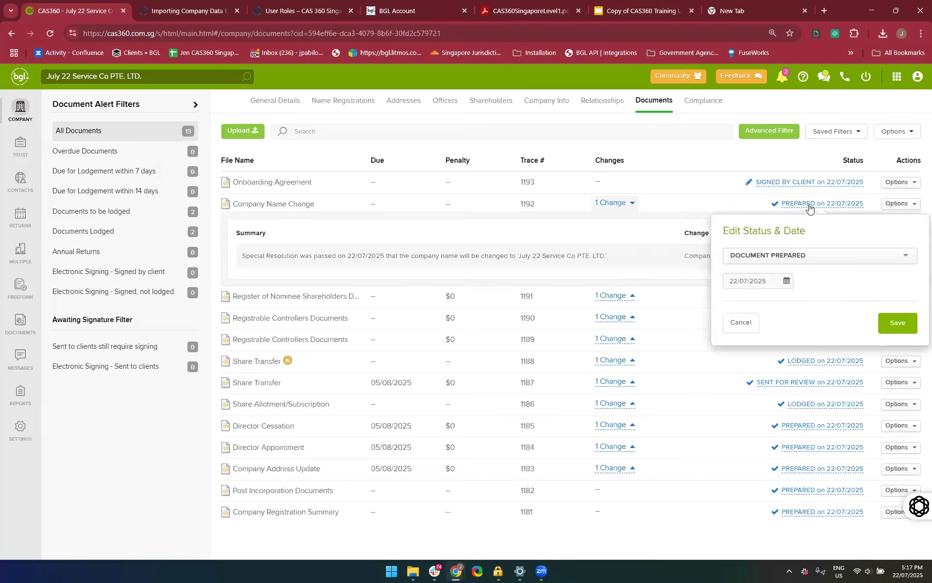
left_click(797, 254)
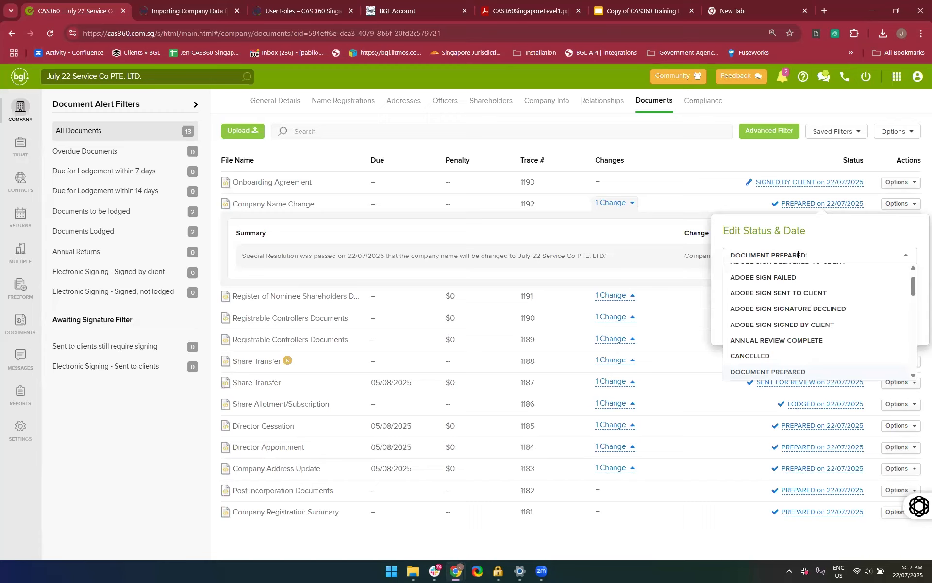
key("BackSpace")
type("Signed")
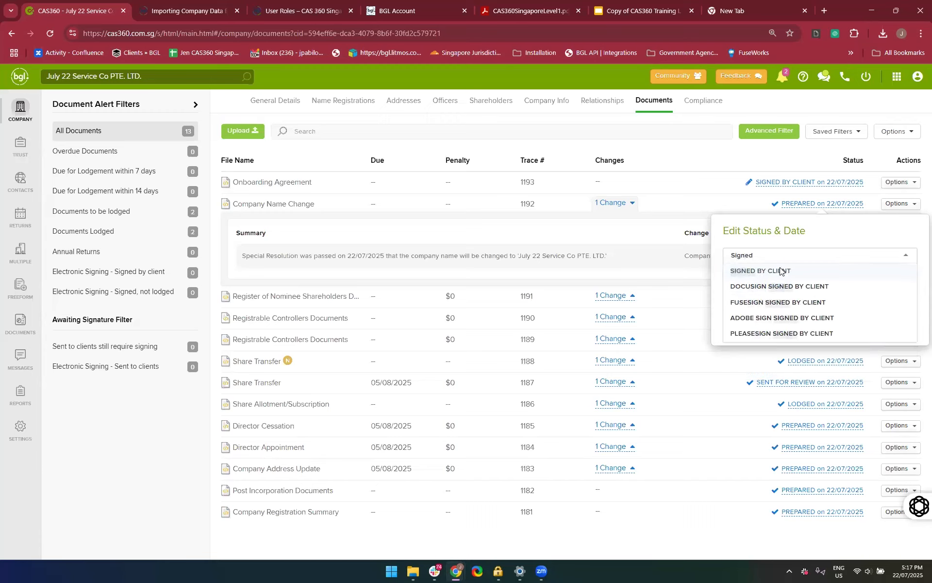
left_click(781, 271)
left_click(896, 323)
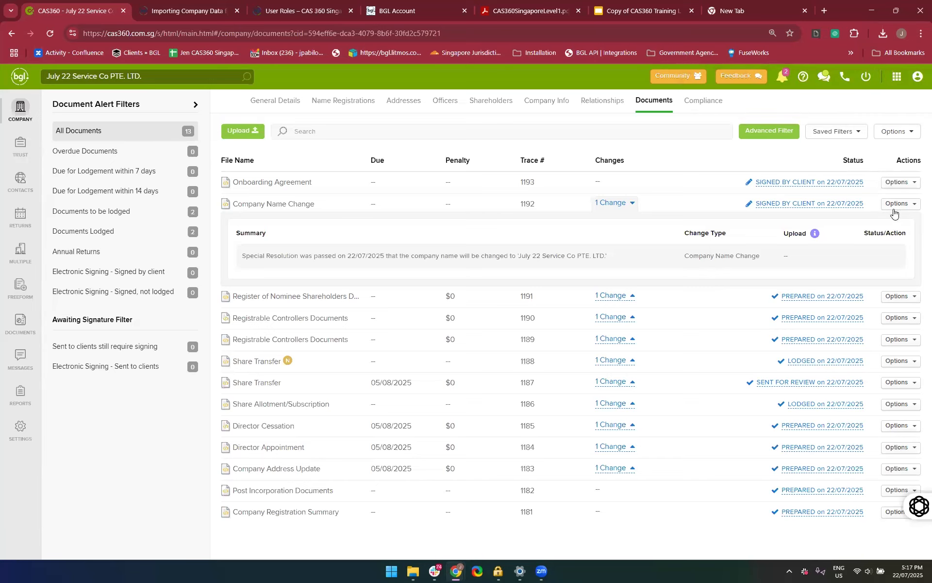
Review the attachments and the status history of the Company Name Change document
left_click(899, 204)
left_click(863, 242)
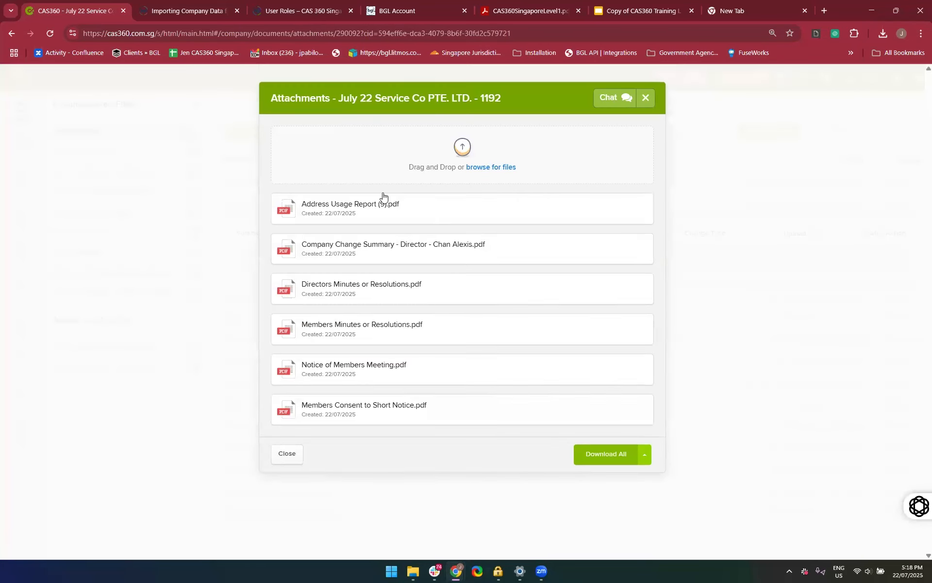
left_click(644, 98)
left_click(907, 204)
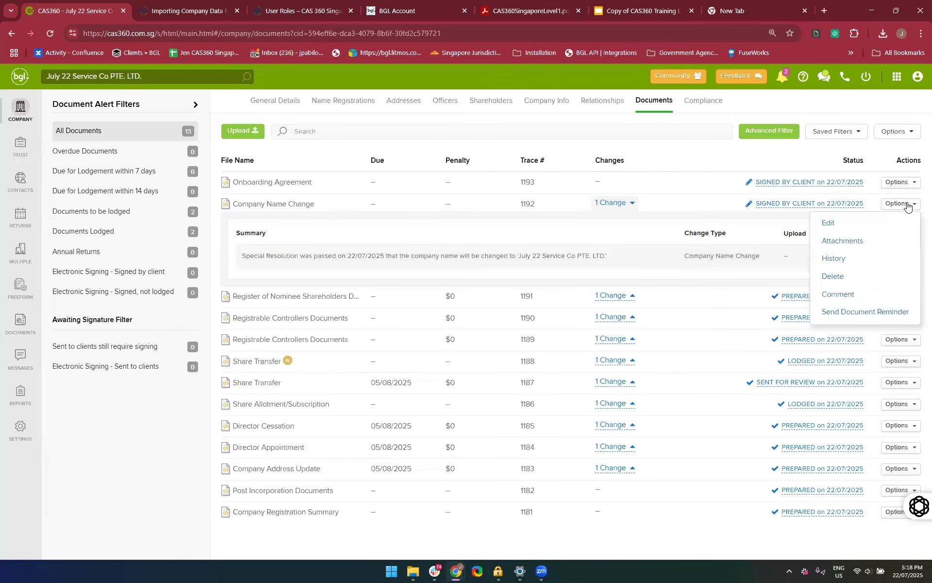
left_click(840, 261)
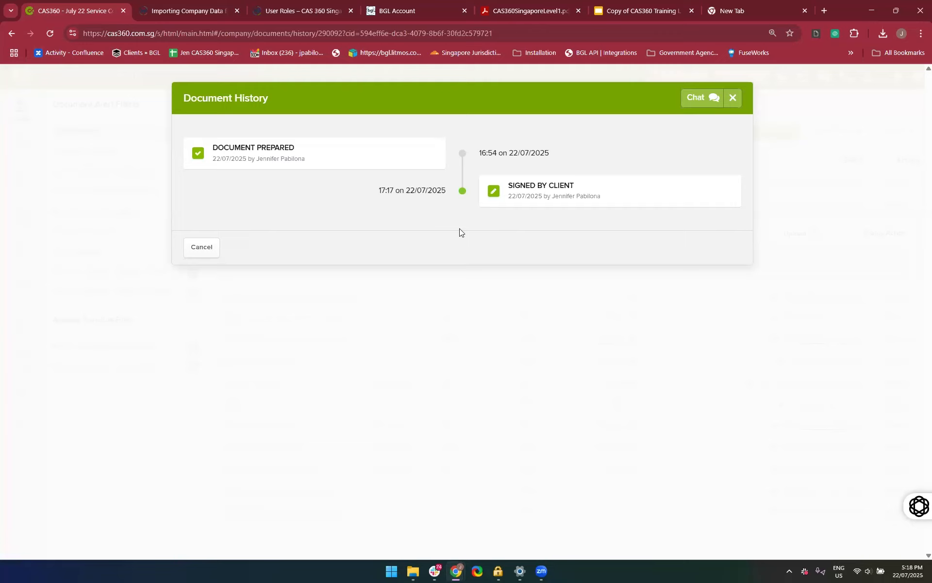
left_click(734, 98)
Open the officers of 111 Corporate Pte Ltd, mark the Nominee Director for printing and start preparing the forms
left_click(28, 106)
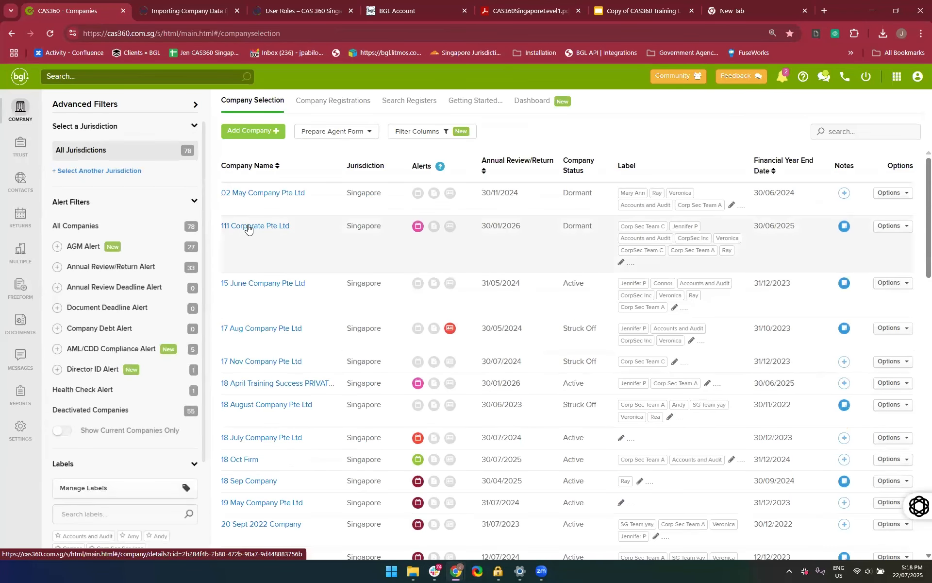
left_click(248, 226)
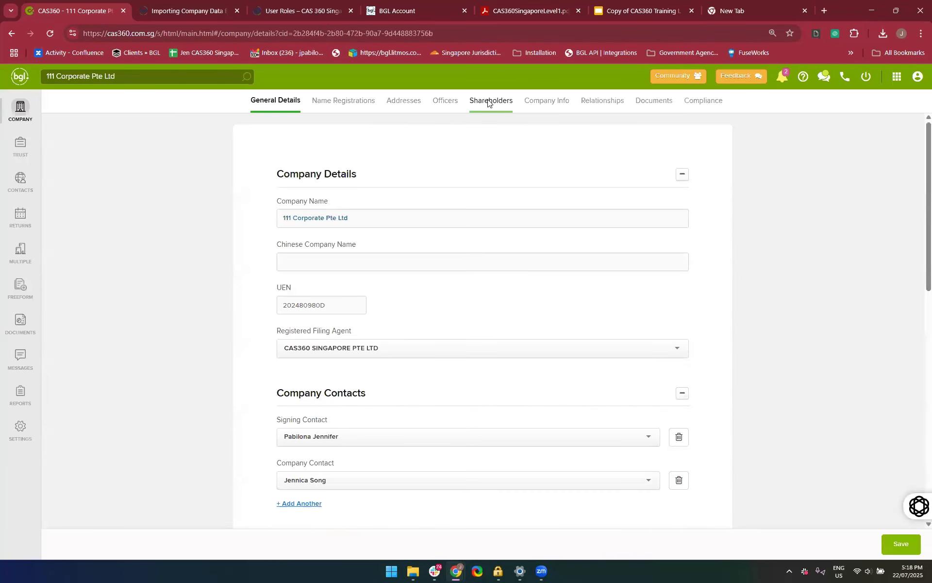
left_click(445, 100)
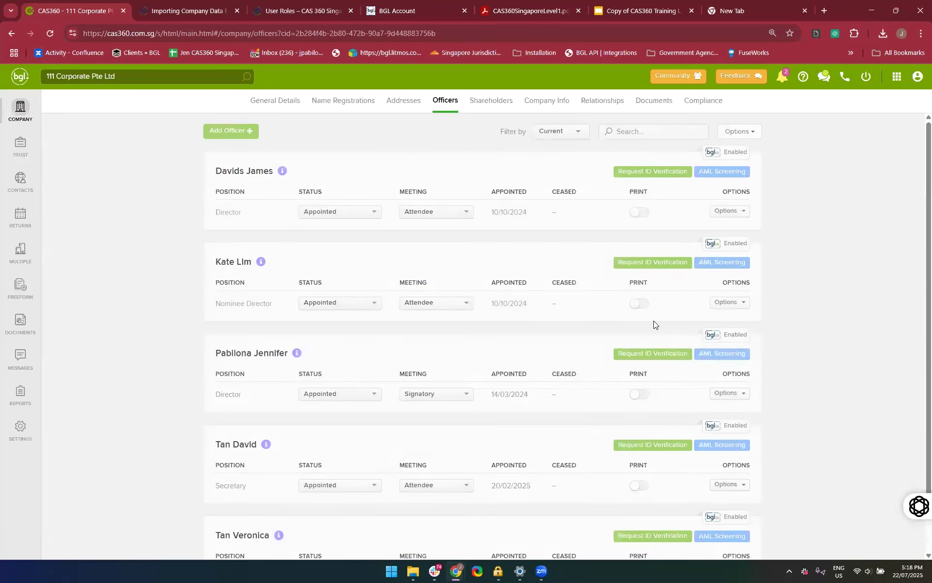
scroll(659, 304, "down", 1)
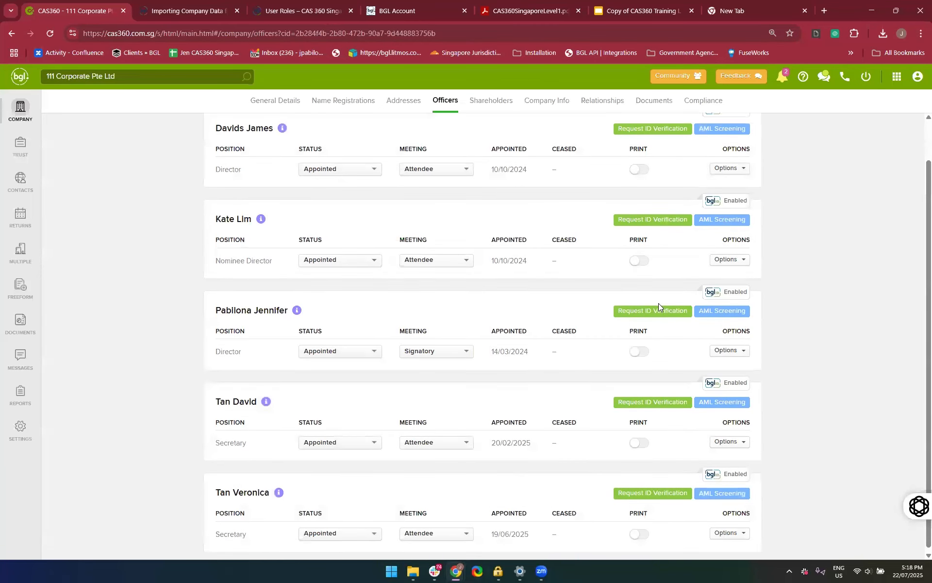
scroll(658, 304, "up", 1)
left_click(641, 284)
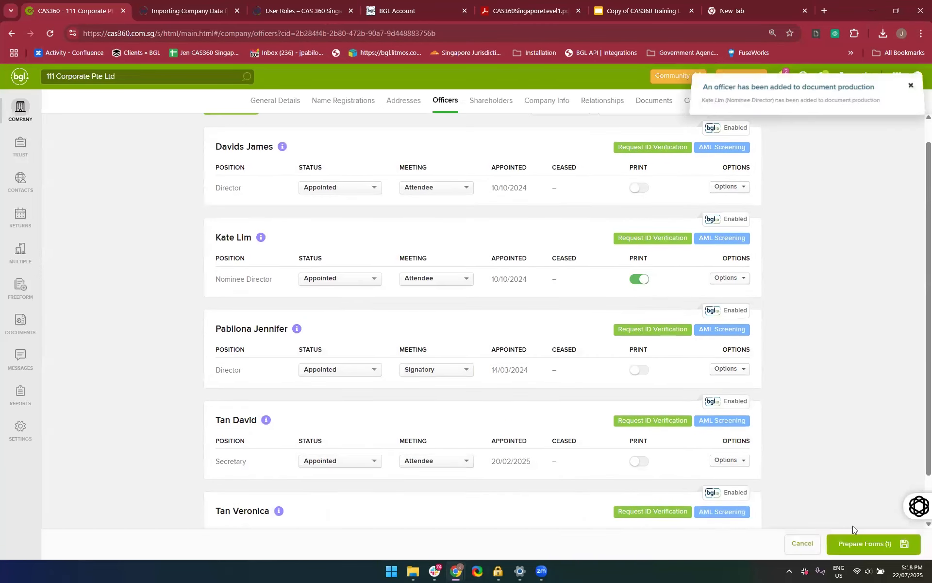
left_click(873, 550)
Turn off flagging documents for review and upload Address Usage Report (9) to the officer change document production
scroll(593, 387, "down", 4)
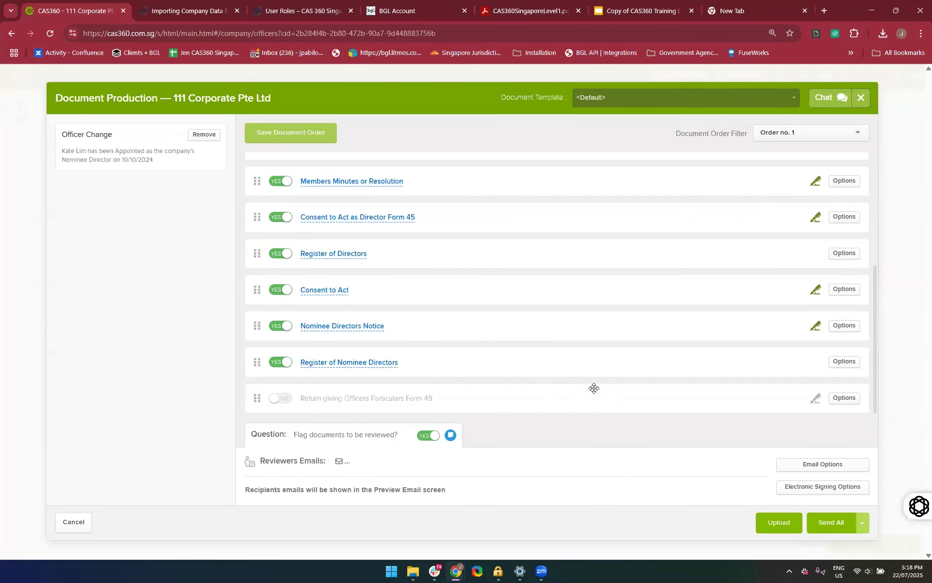
left_click(424, 435)
left_click(694, 524)
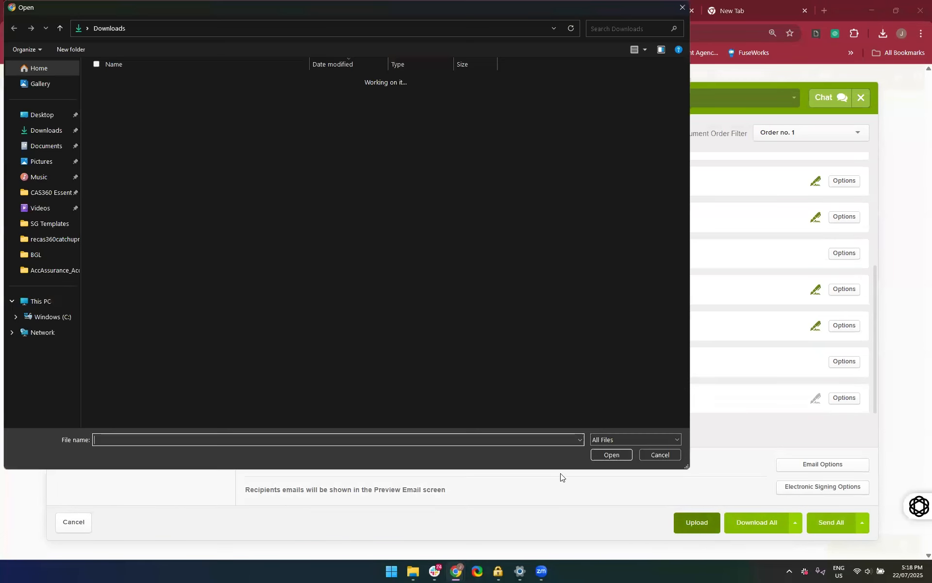
left_click(142, 190)
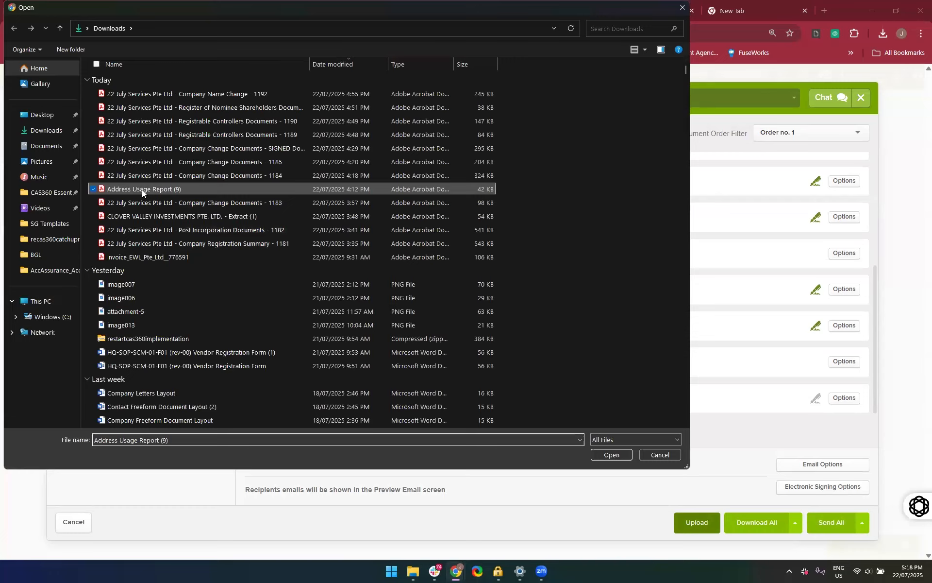
double_click(142, 189)
Look through the officer change document list, including the uploaded report and the documents flagged for signing
scroll(461, 317, "down", 2)
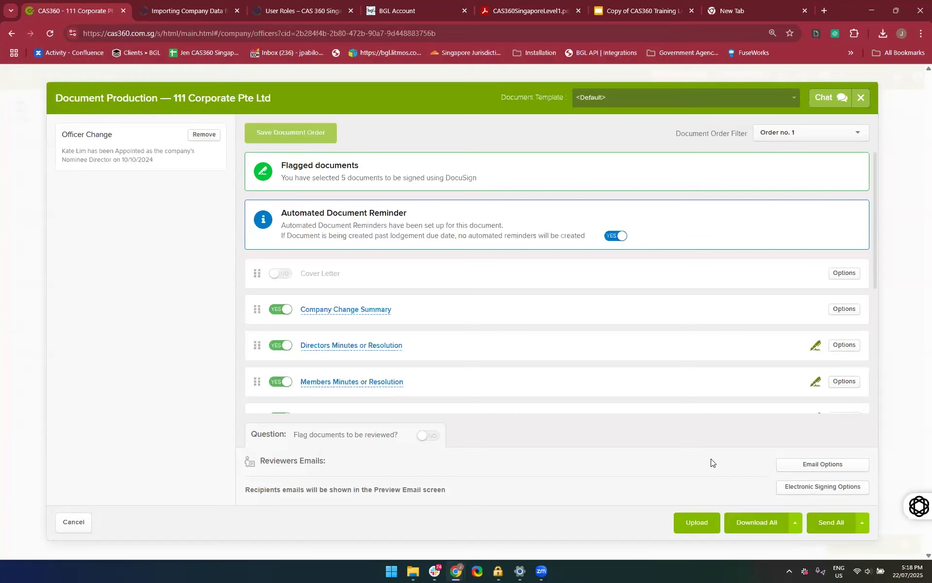
scroll(543, 381, "down", 2)
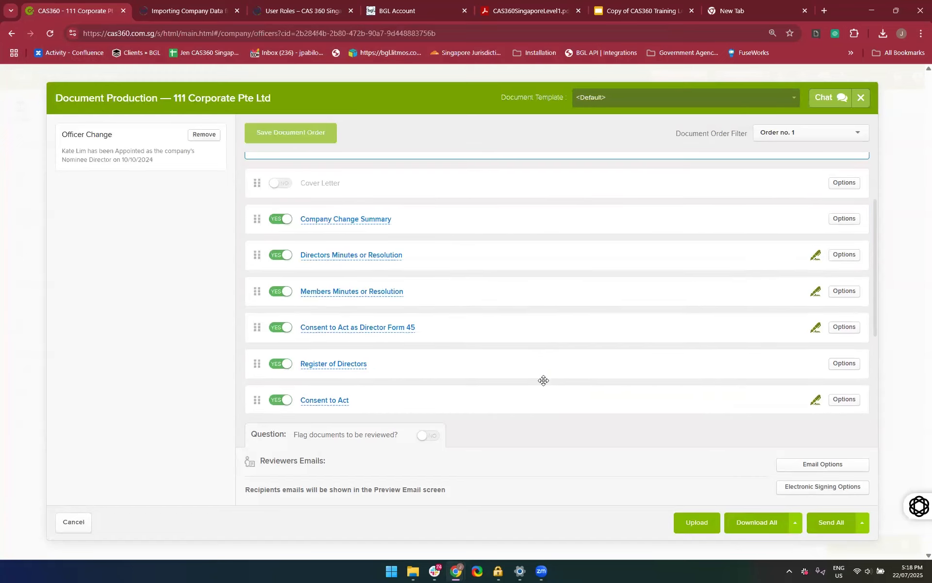
scroll(544, 381, "down", 1)
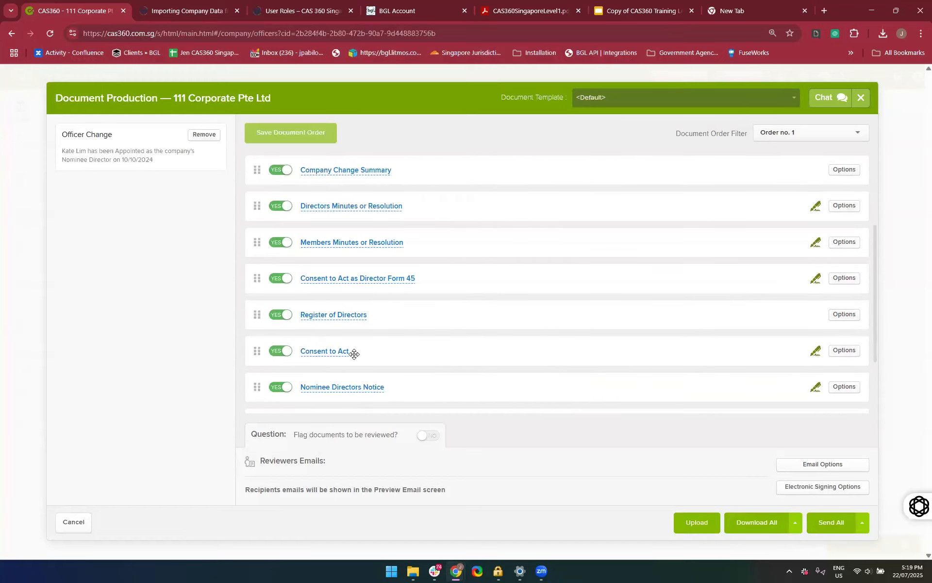
scroll(362, 359, "down", 2)
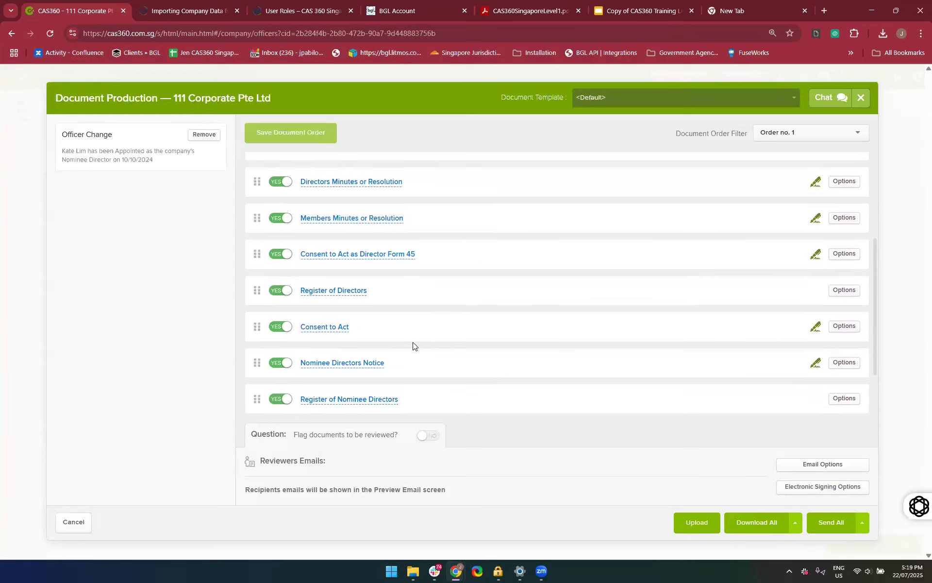
scroll(413, 346, "down", 3)
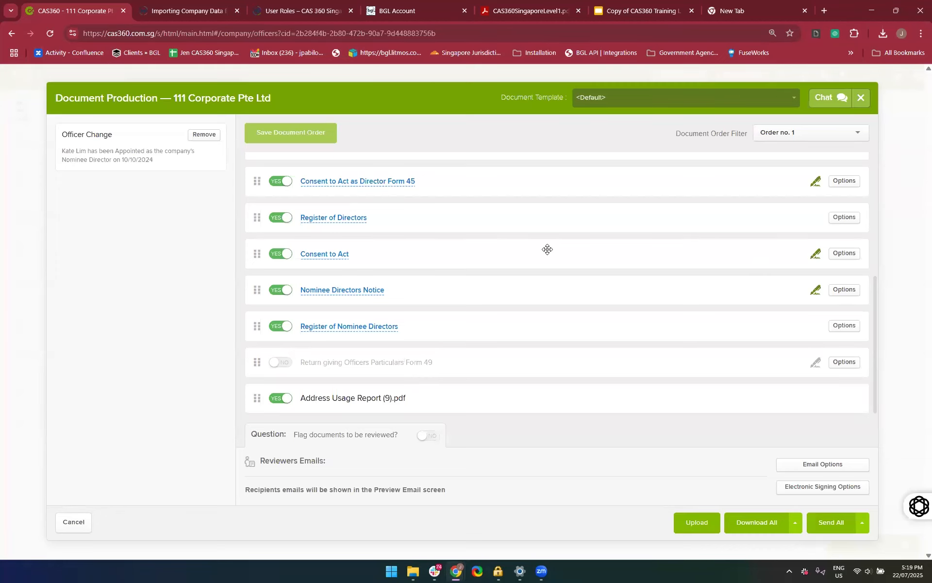
scroll(547, 249, "up", 5)
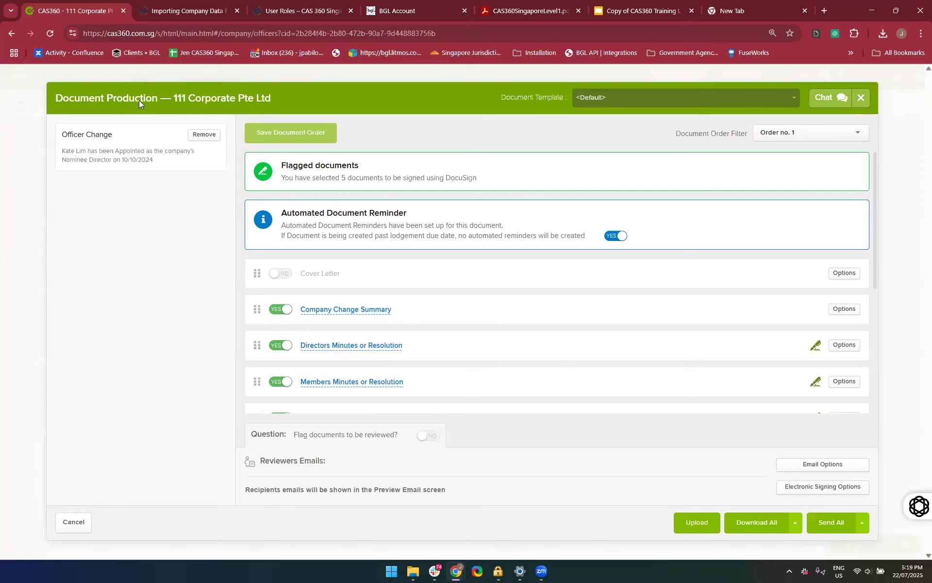
Close the document production without sending it and switch to the Copy of CAS360 Training Level 1 presentation in Google Slides
left_click(862, 97)
left_click(618, 11)
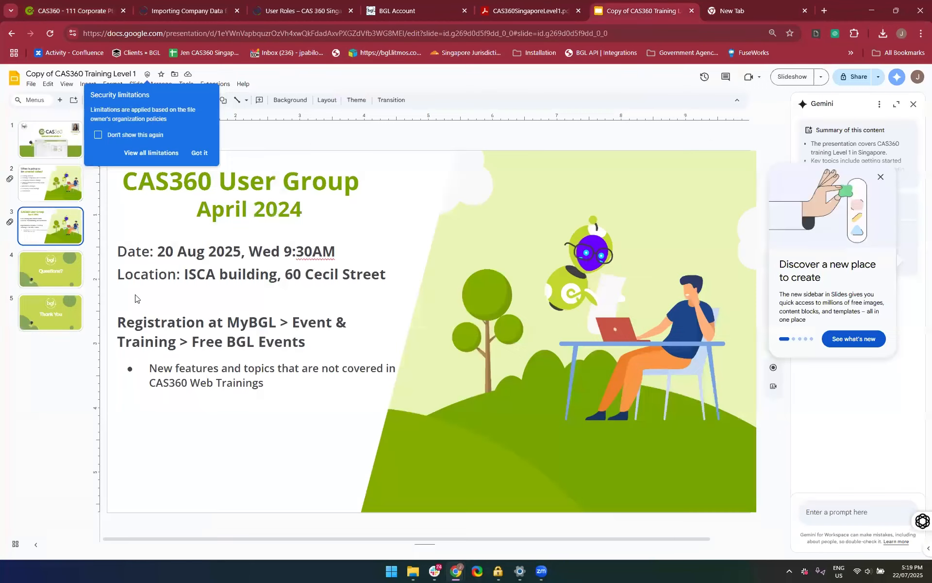